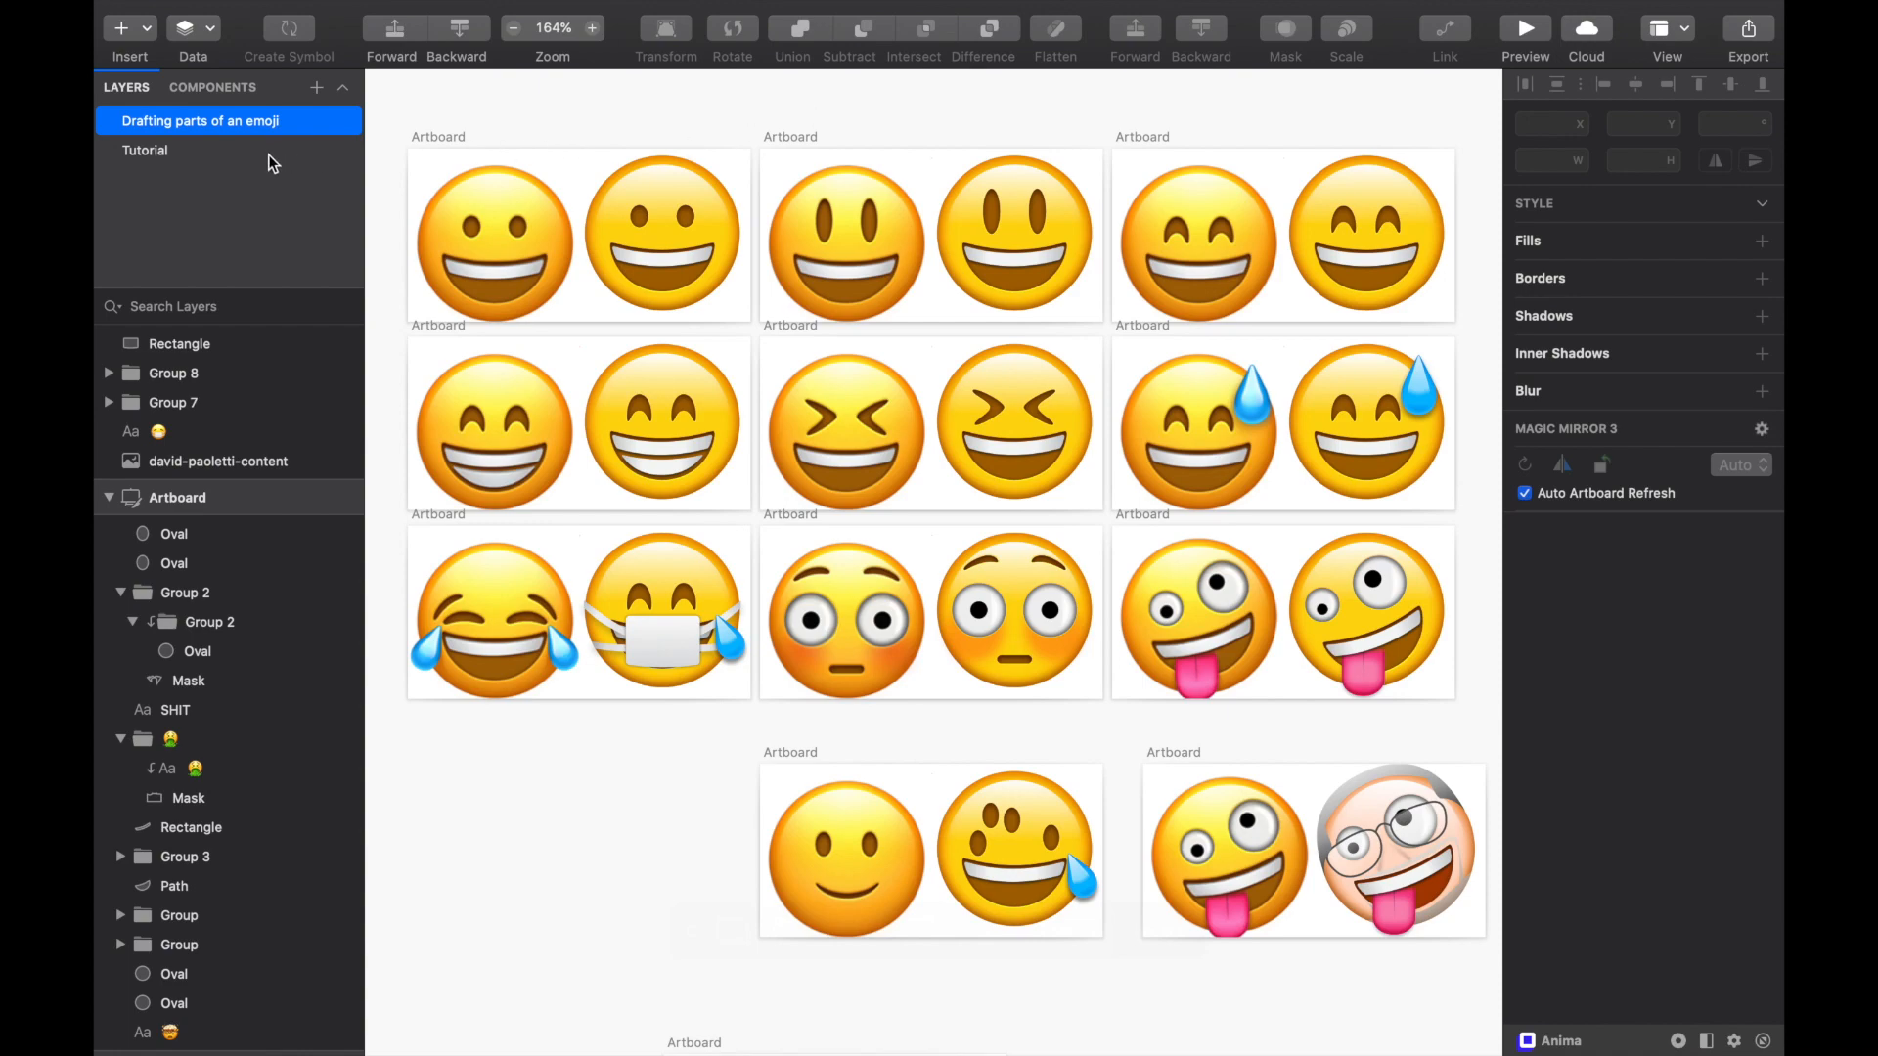
# Step: Open the Tutorial page and examine the finished grinning emoji and the artboard showing its separate parts
pyautogui.click(223, 155)
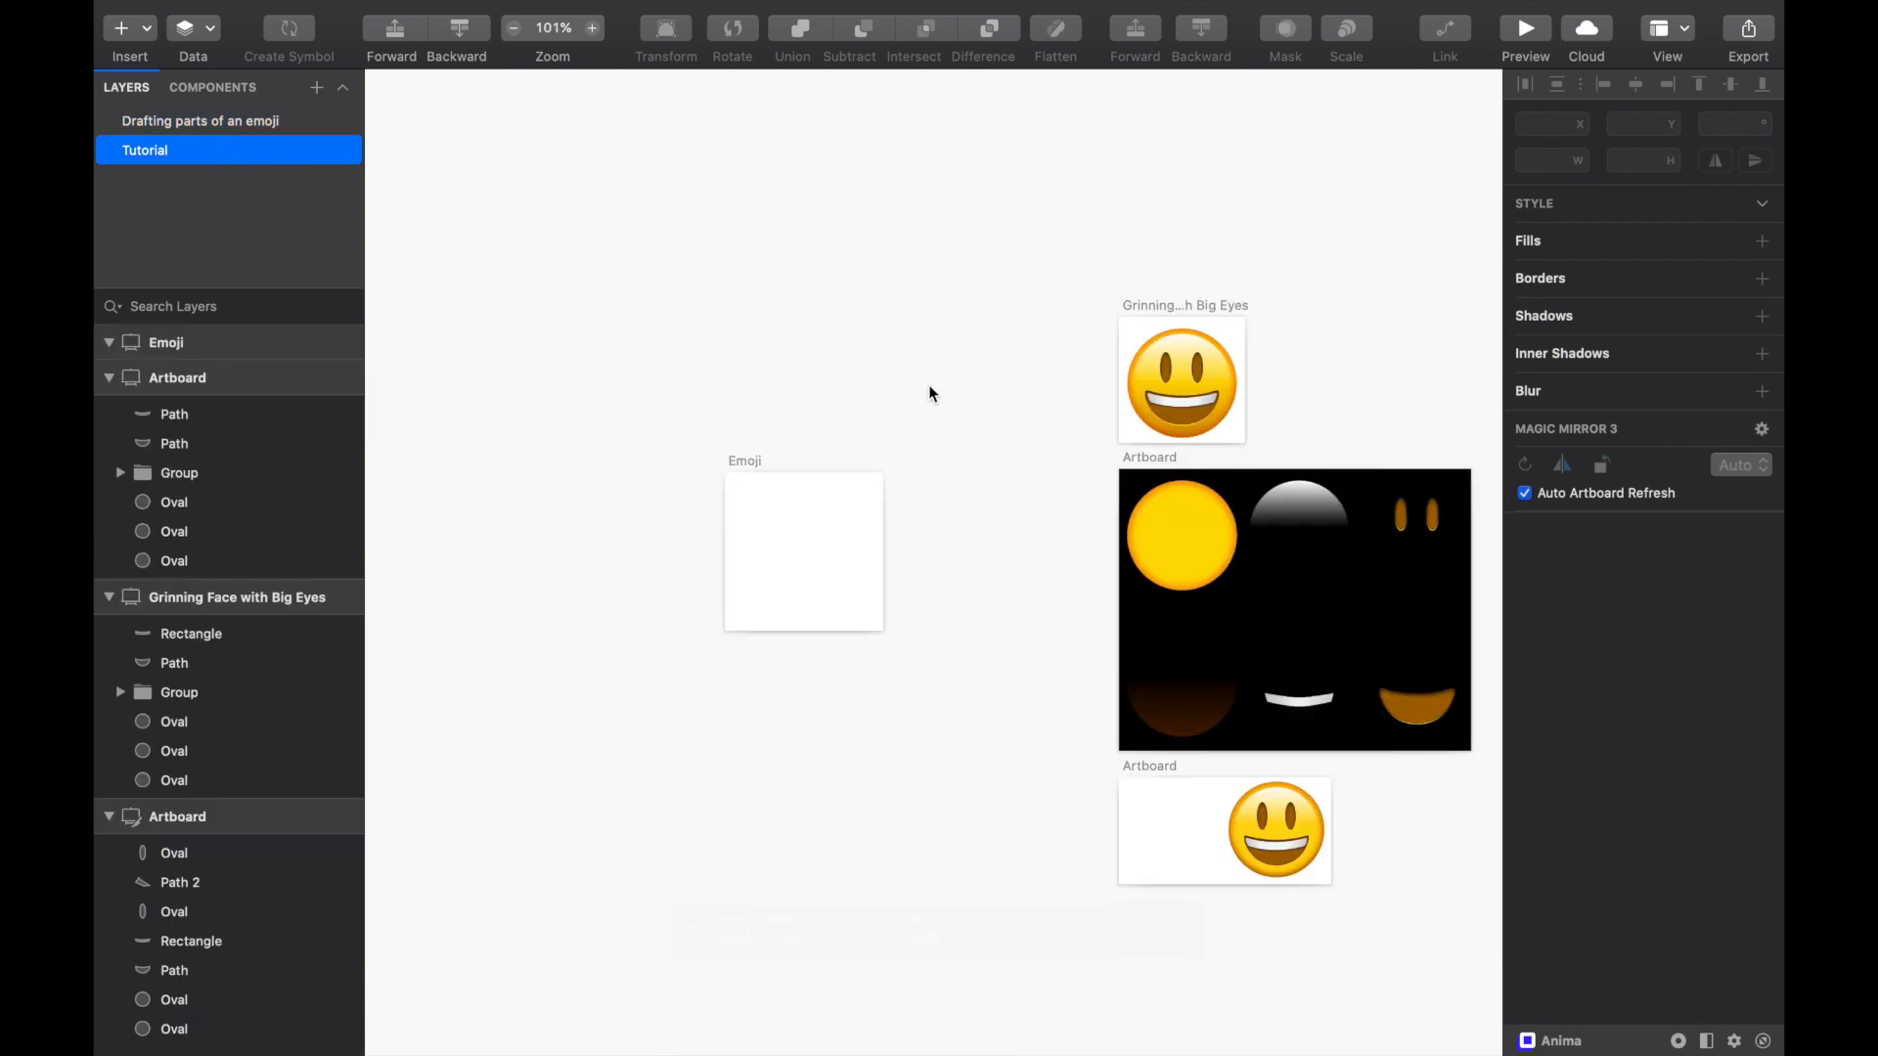
pyautogui.scroll(5, 943, 332)
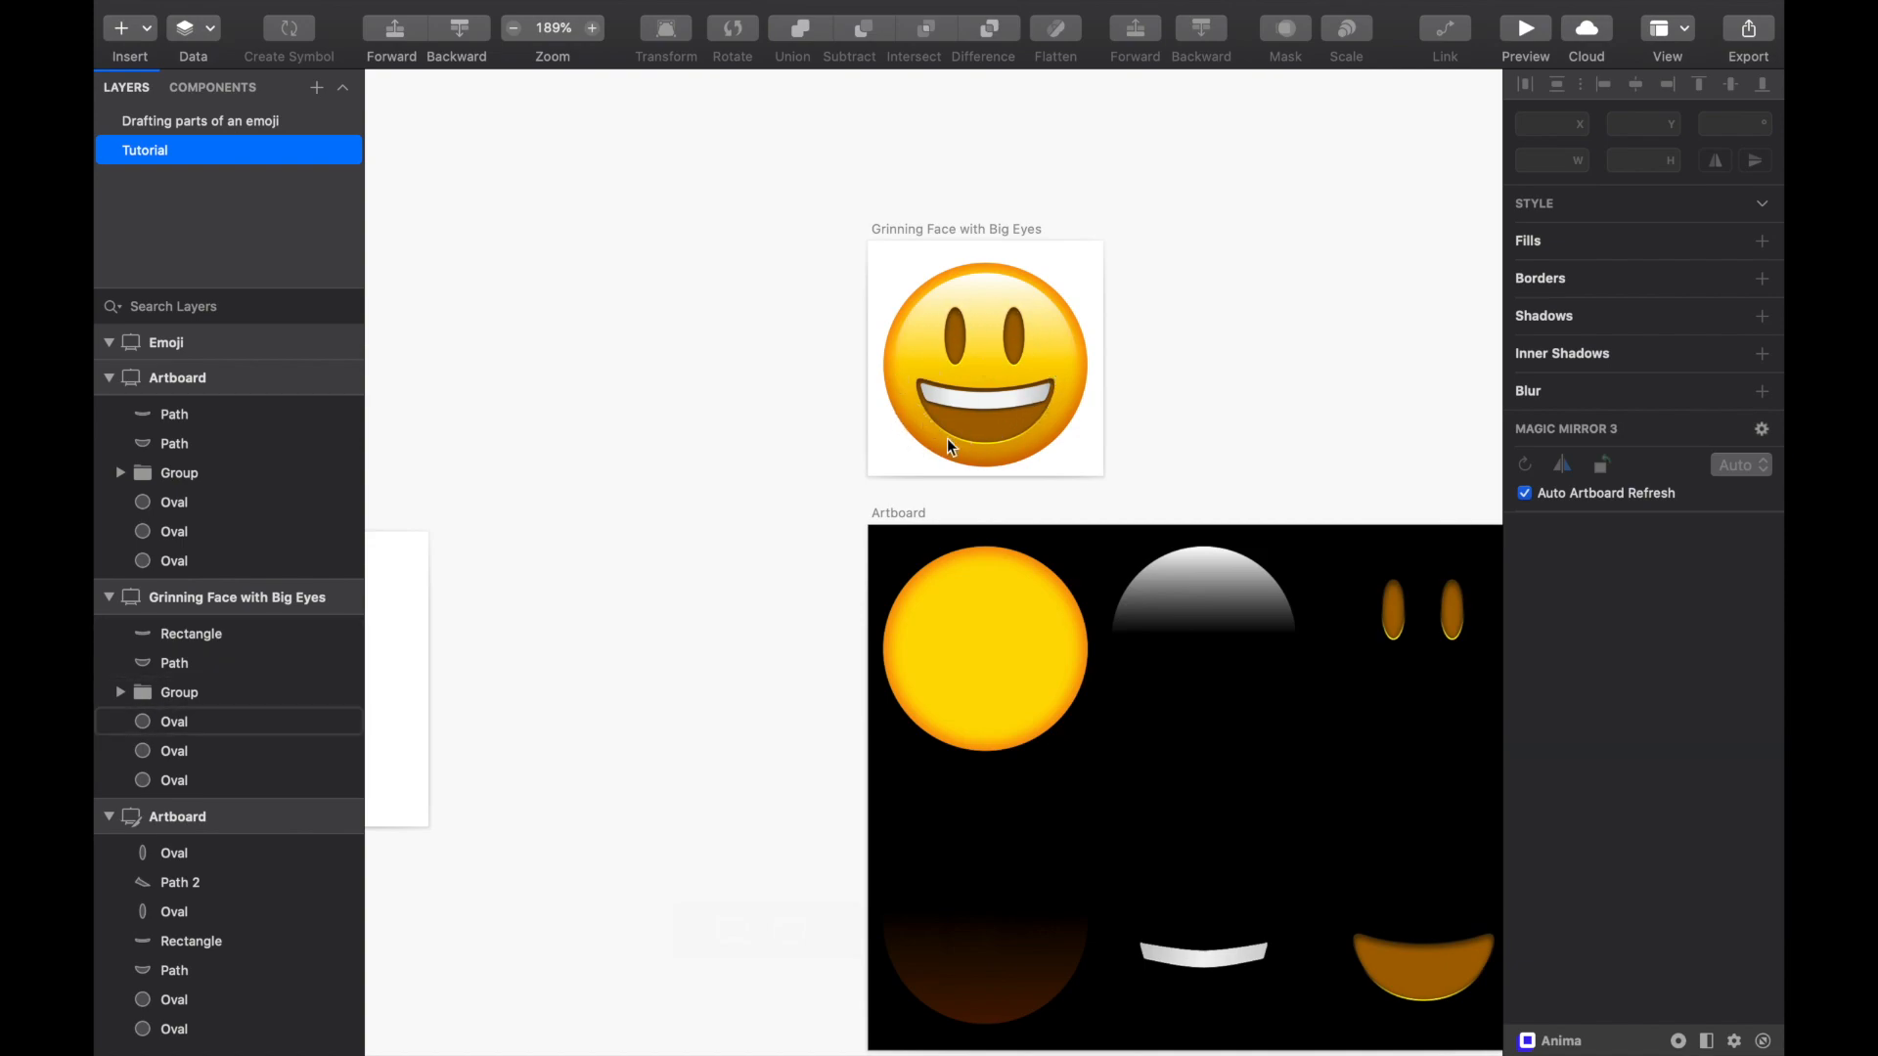
pyautogui.scroll(-3, 1011, 431)
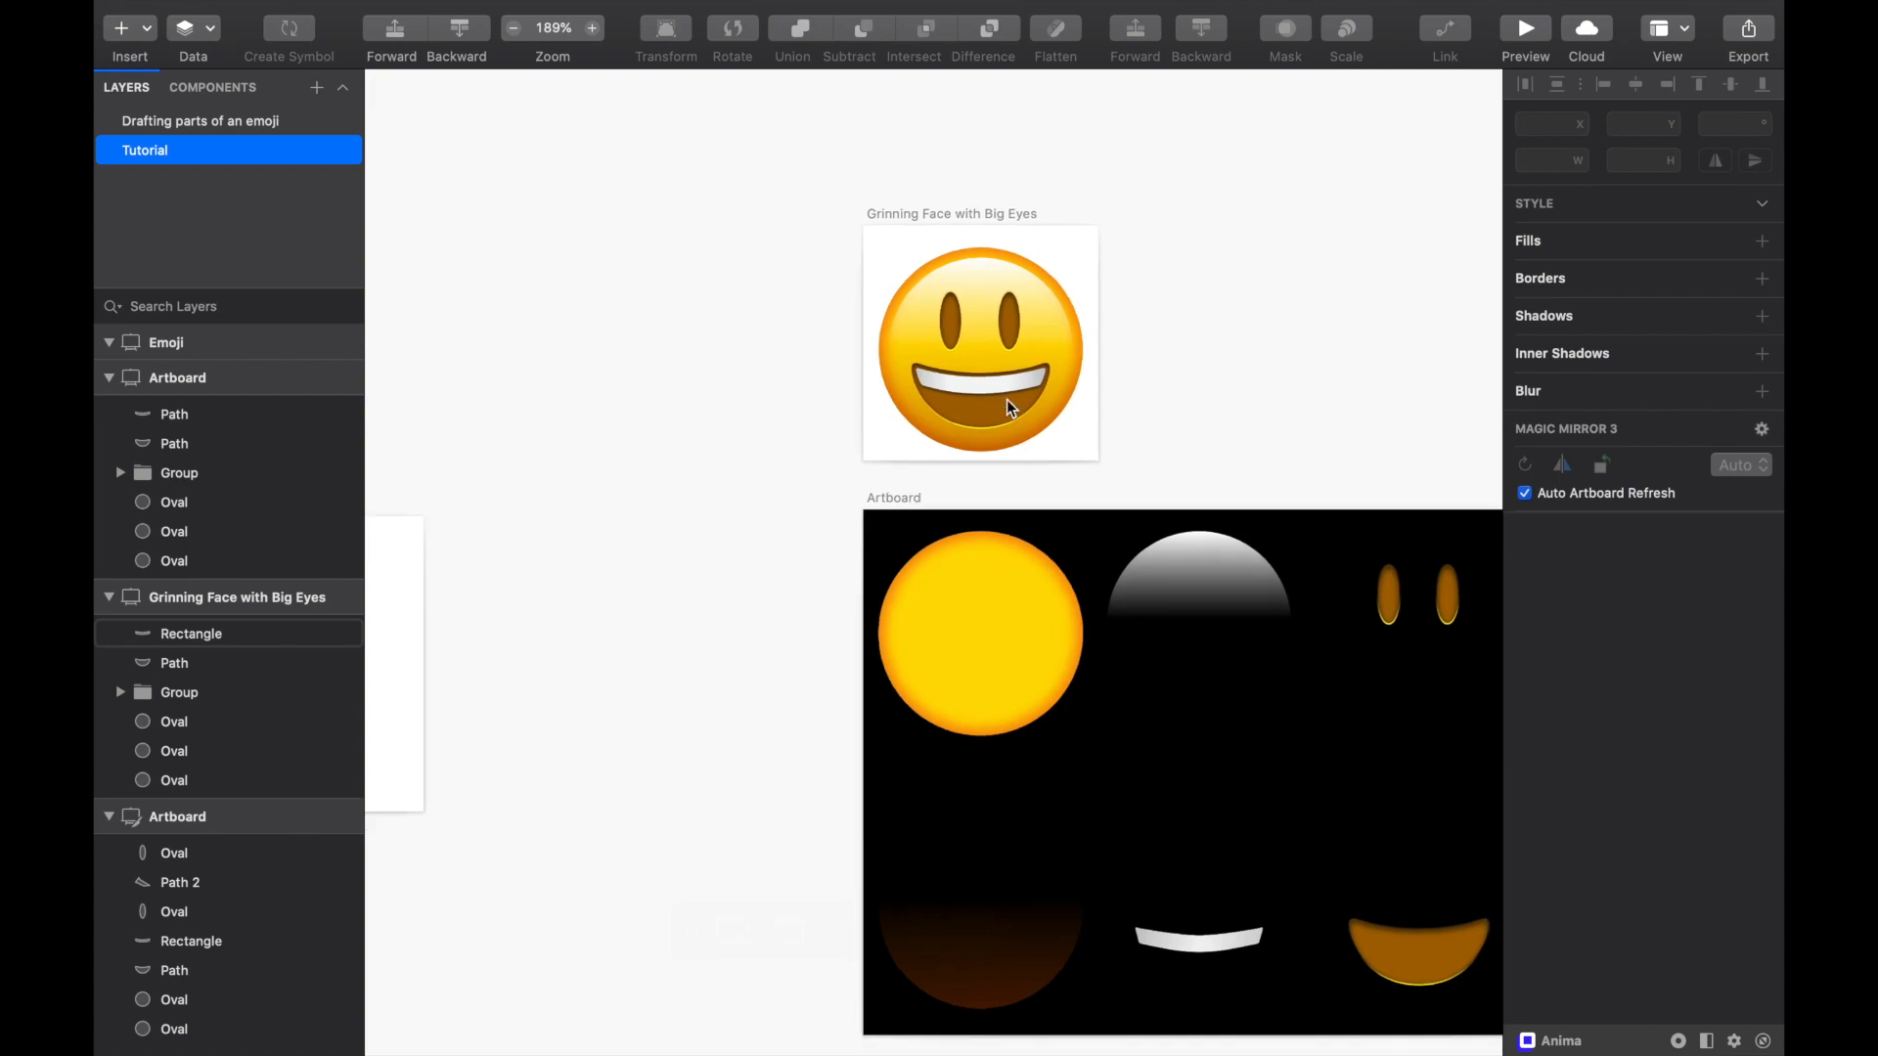
pyautogui.scroll(-2, 1011, 409)
pyautogui.hscroll(2, 1011, 409)
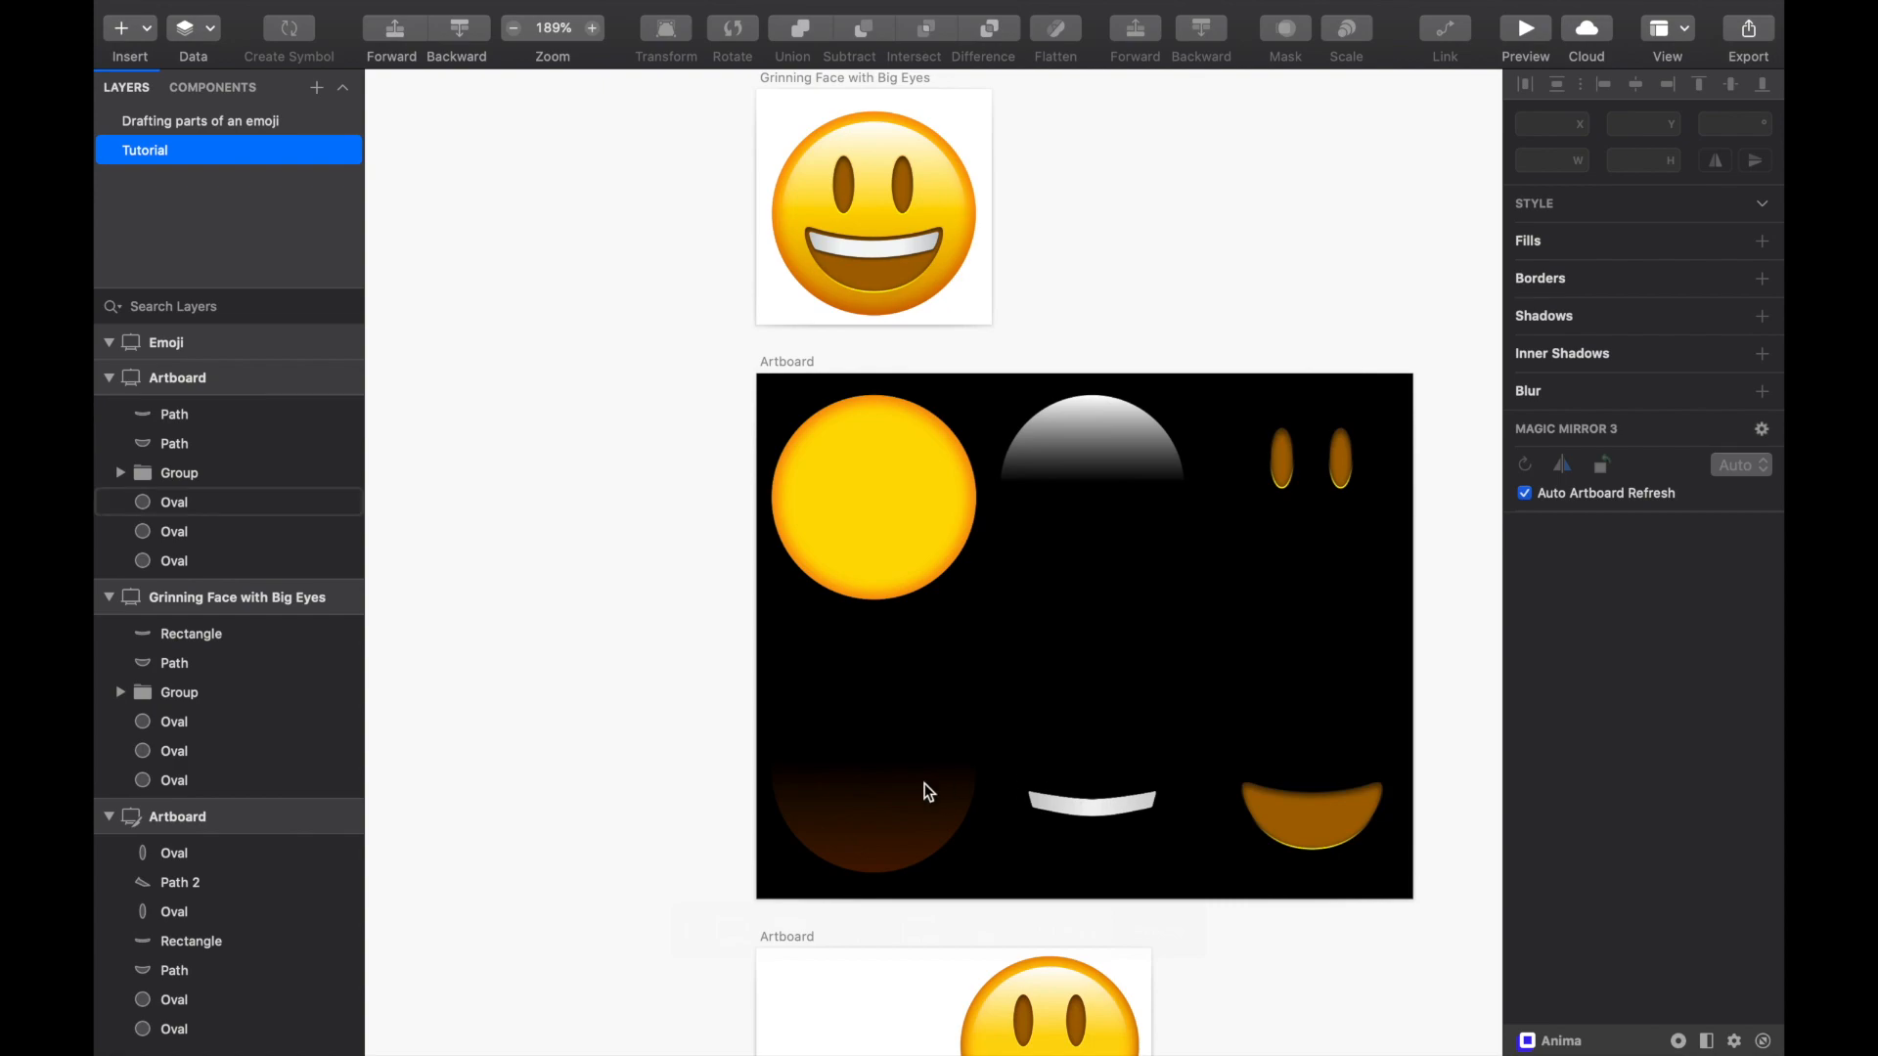
pyautogui.hscroll(-2, 928, 792)
pyautogui.hscroll(-10, 928, 792)
pyautogui.scroll(-1, 928, 792)
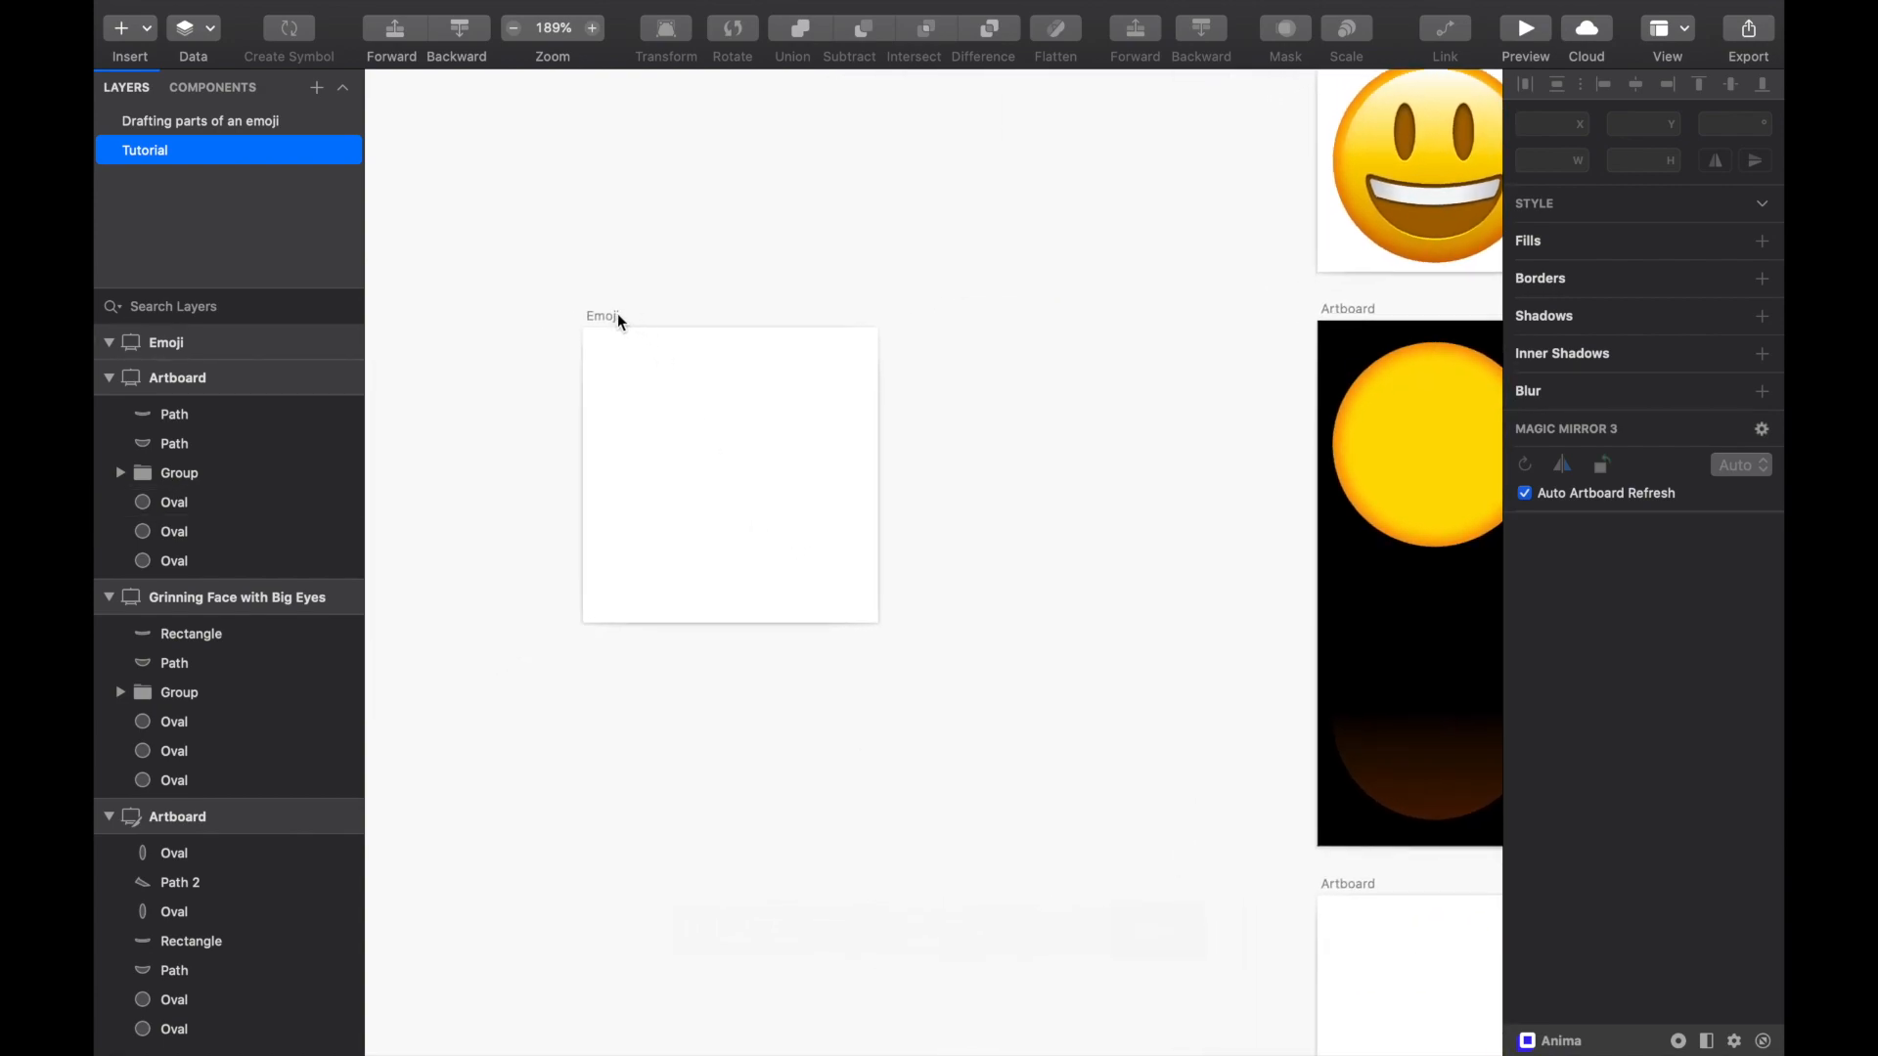
# Step: Draw a square artboard about 137 × 137 below the empty Emoji artboard
pyautogui.scroll(-2, 655, 691)
pyautogui.hscroll(-1, 654, 691)
pyautogui.press('a')
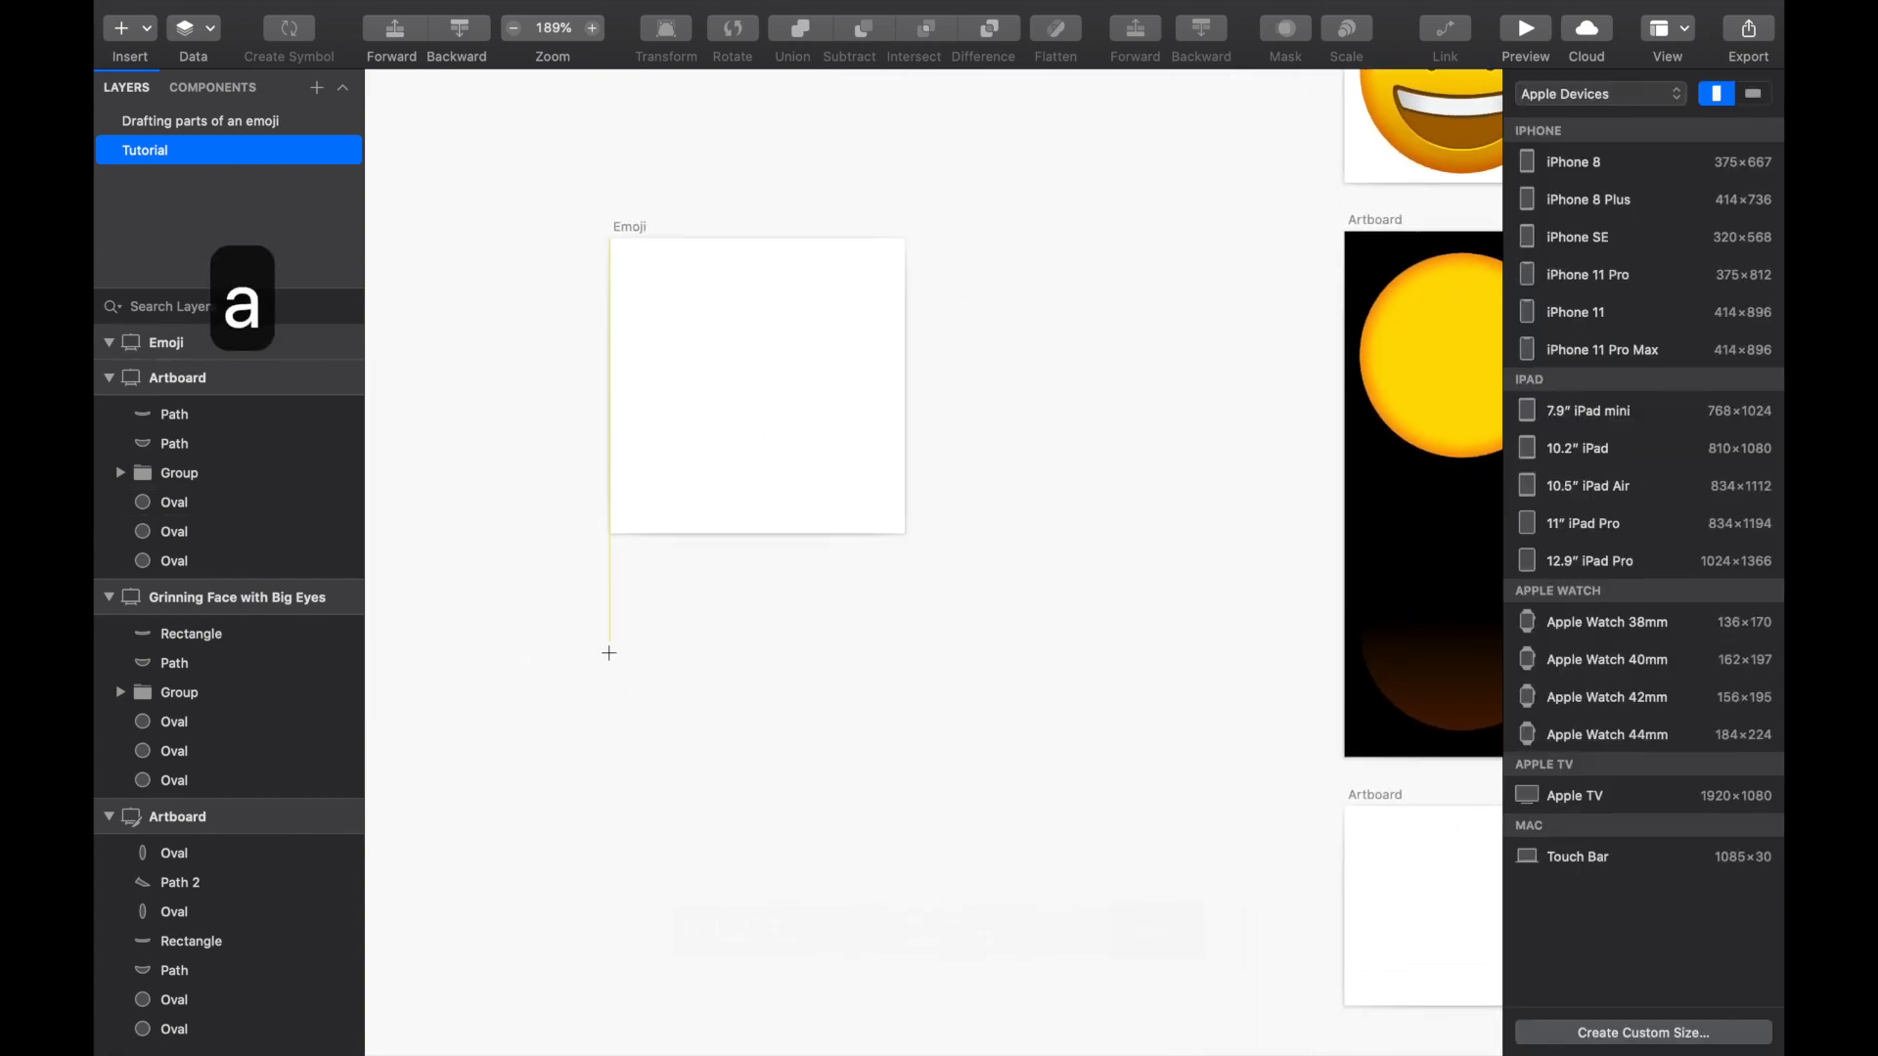
pyautogui.moveTo(601, 643); pyautogui.dragTo(904, 946)
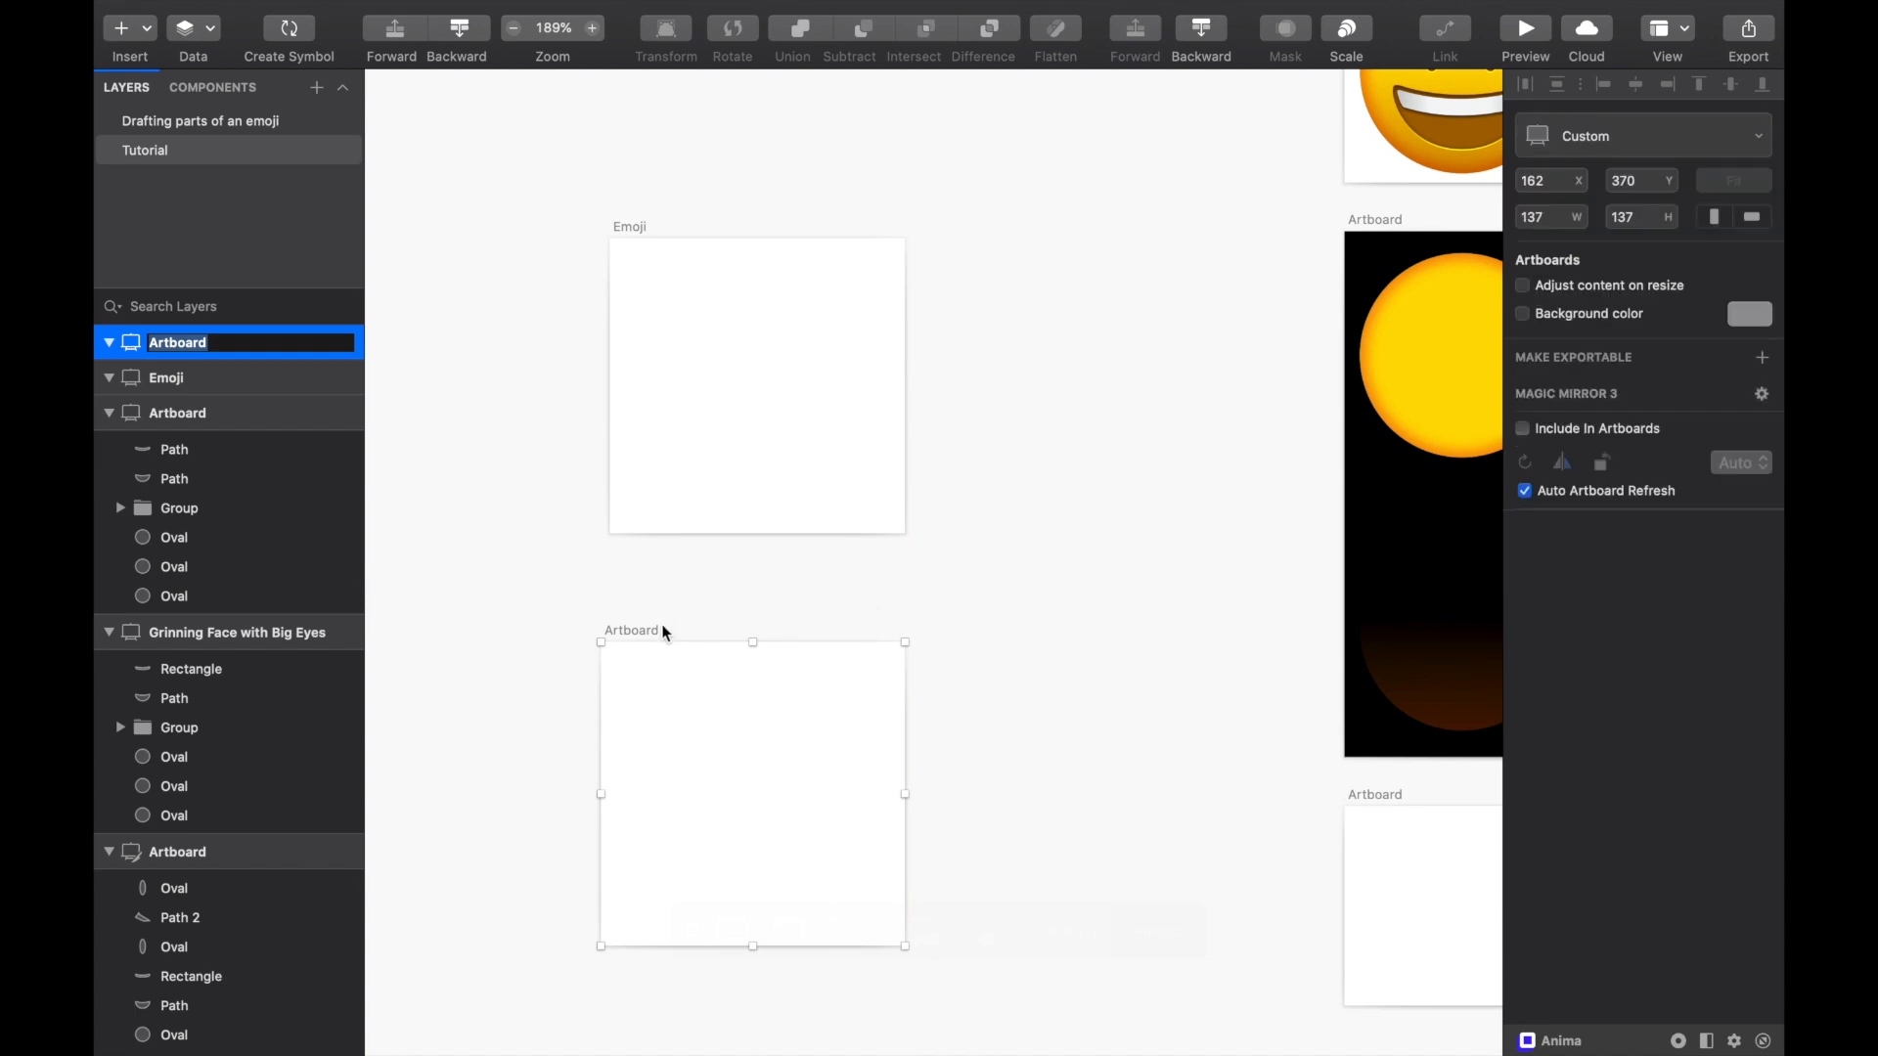
pyautogui.press('BackSpace')
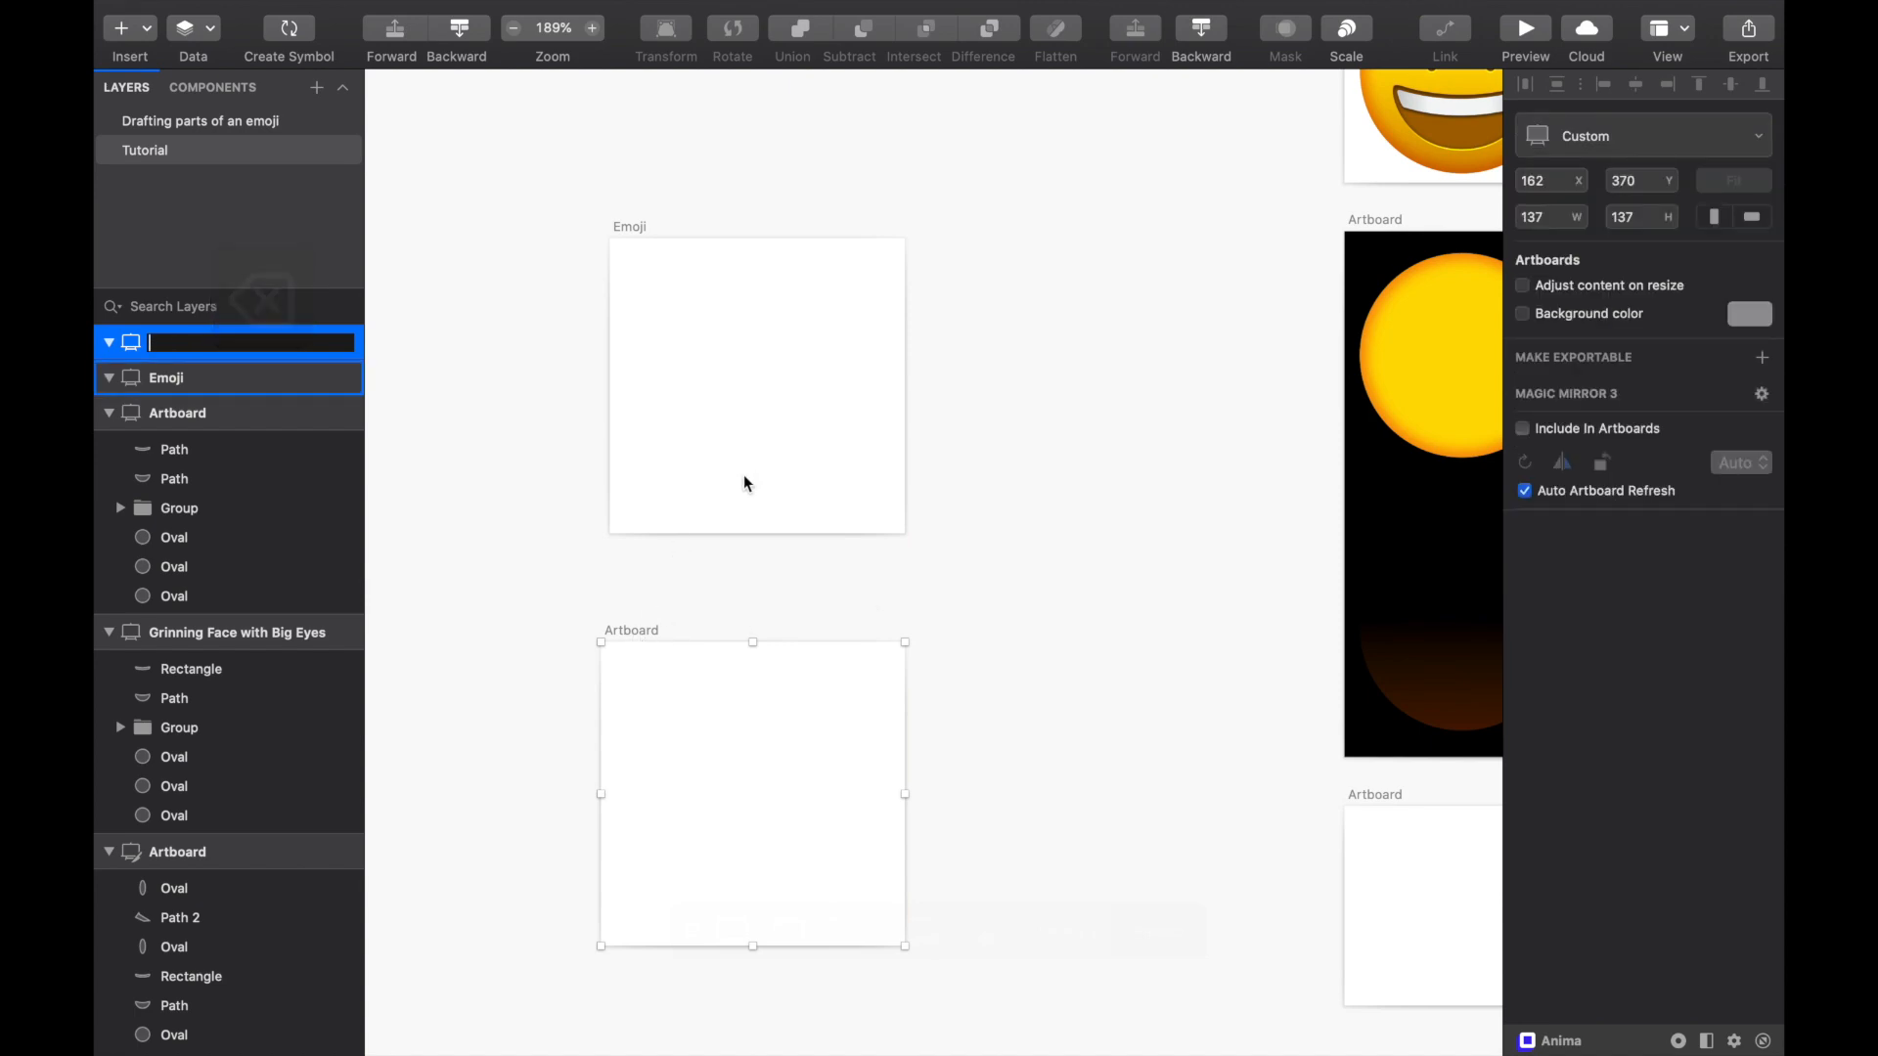
# Step: Add a text layer inside the Emoji artboard, clear its placeholder text, and set it to Auto Width
pyautogui.click(772, 424)
pyautogui.scroll(5, 728, 380)
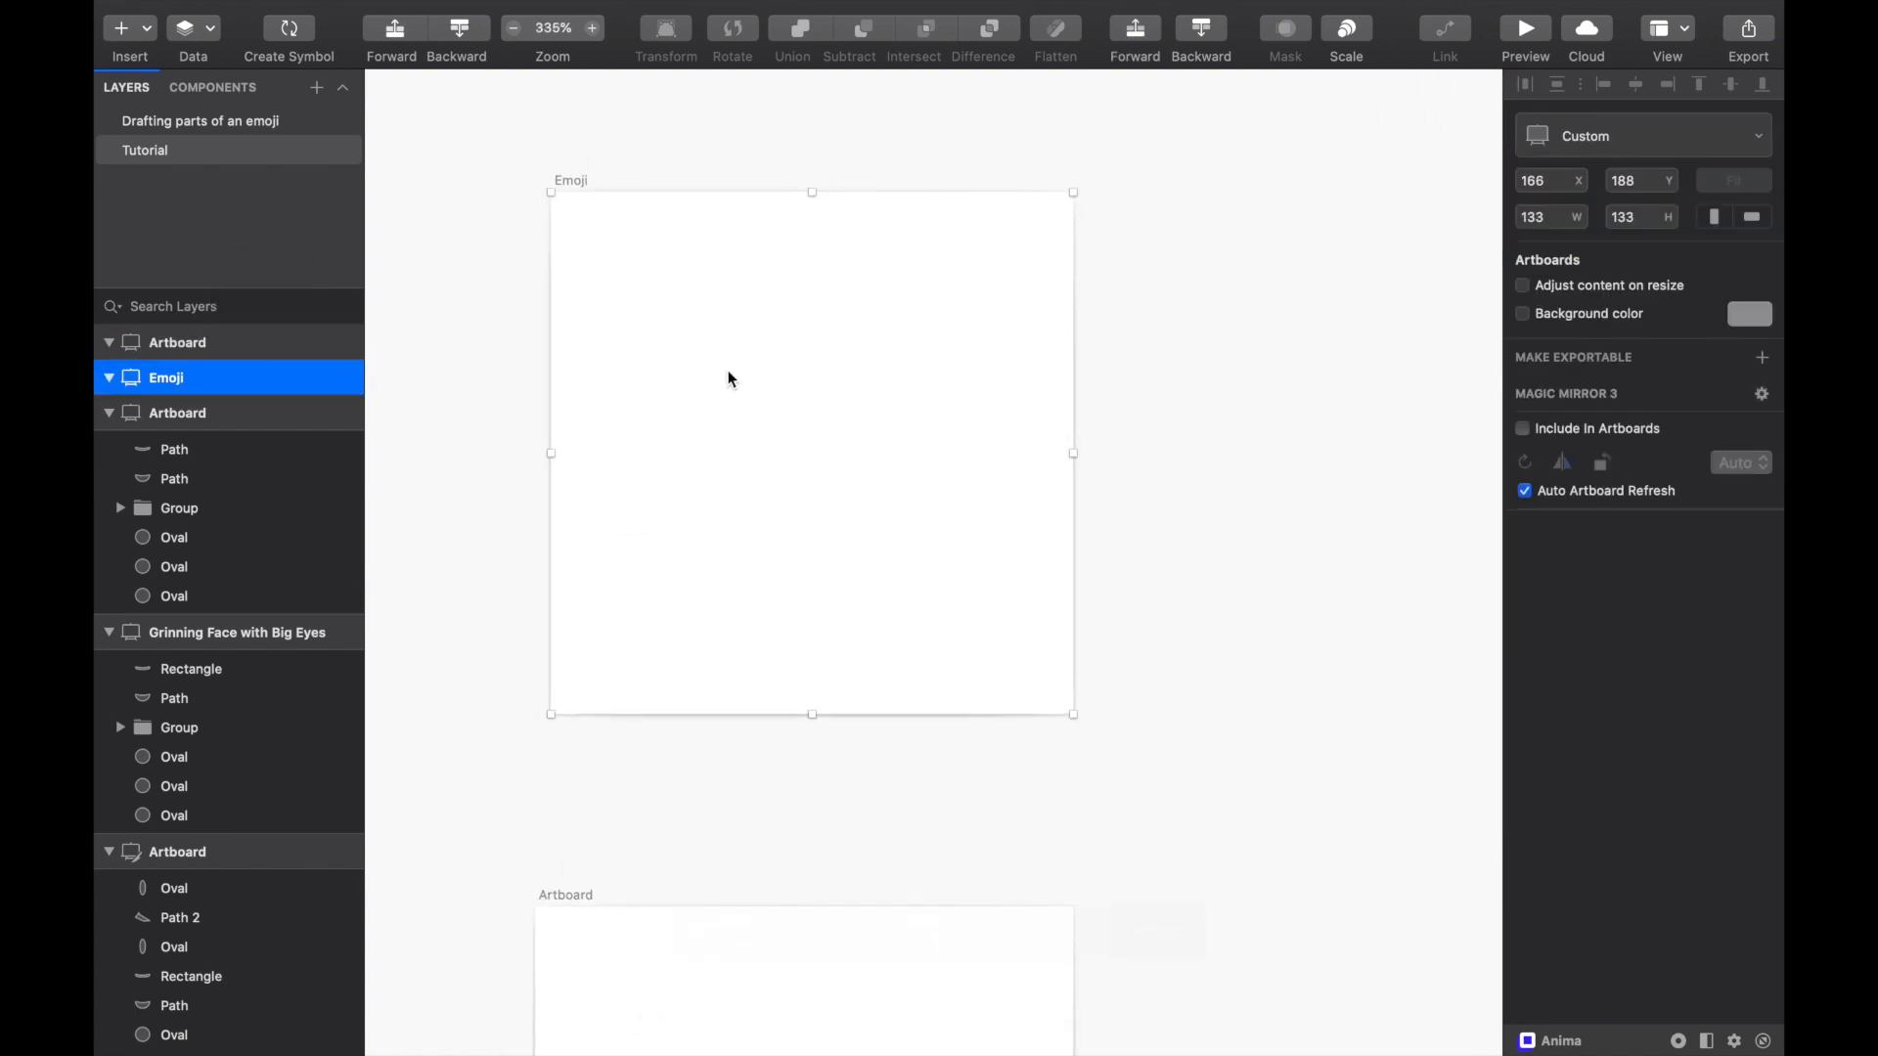
pyautogui.press('t')
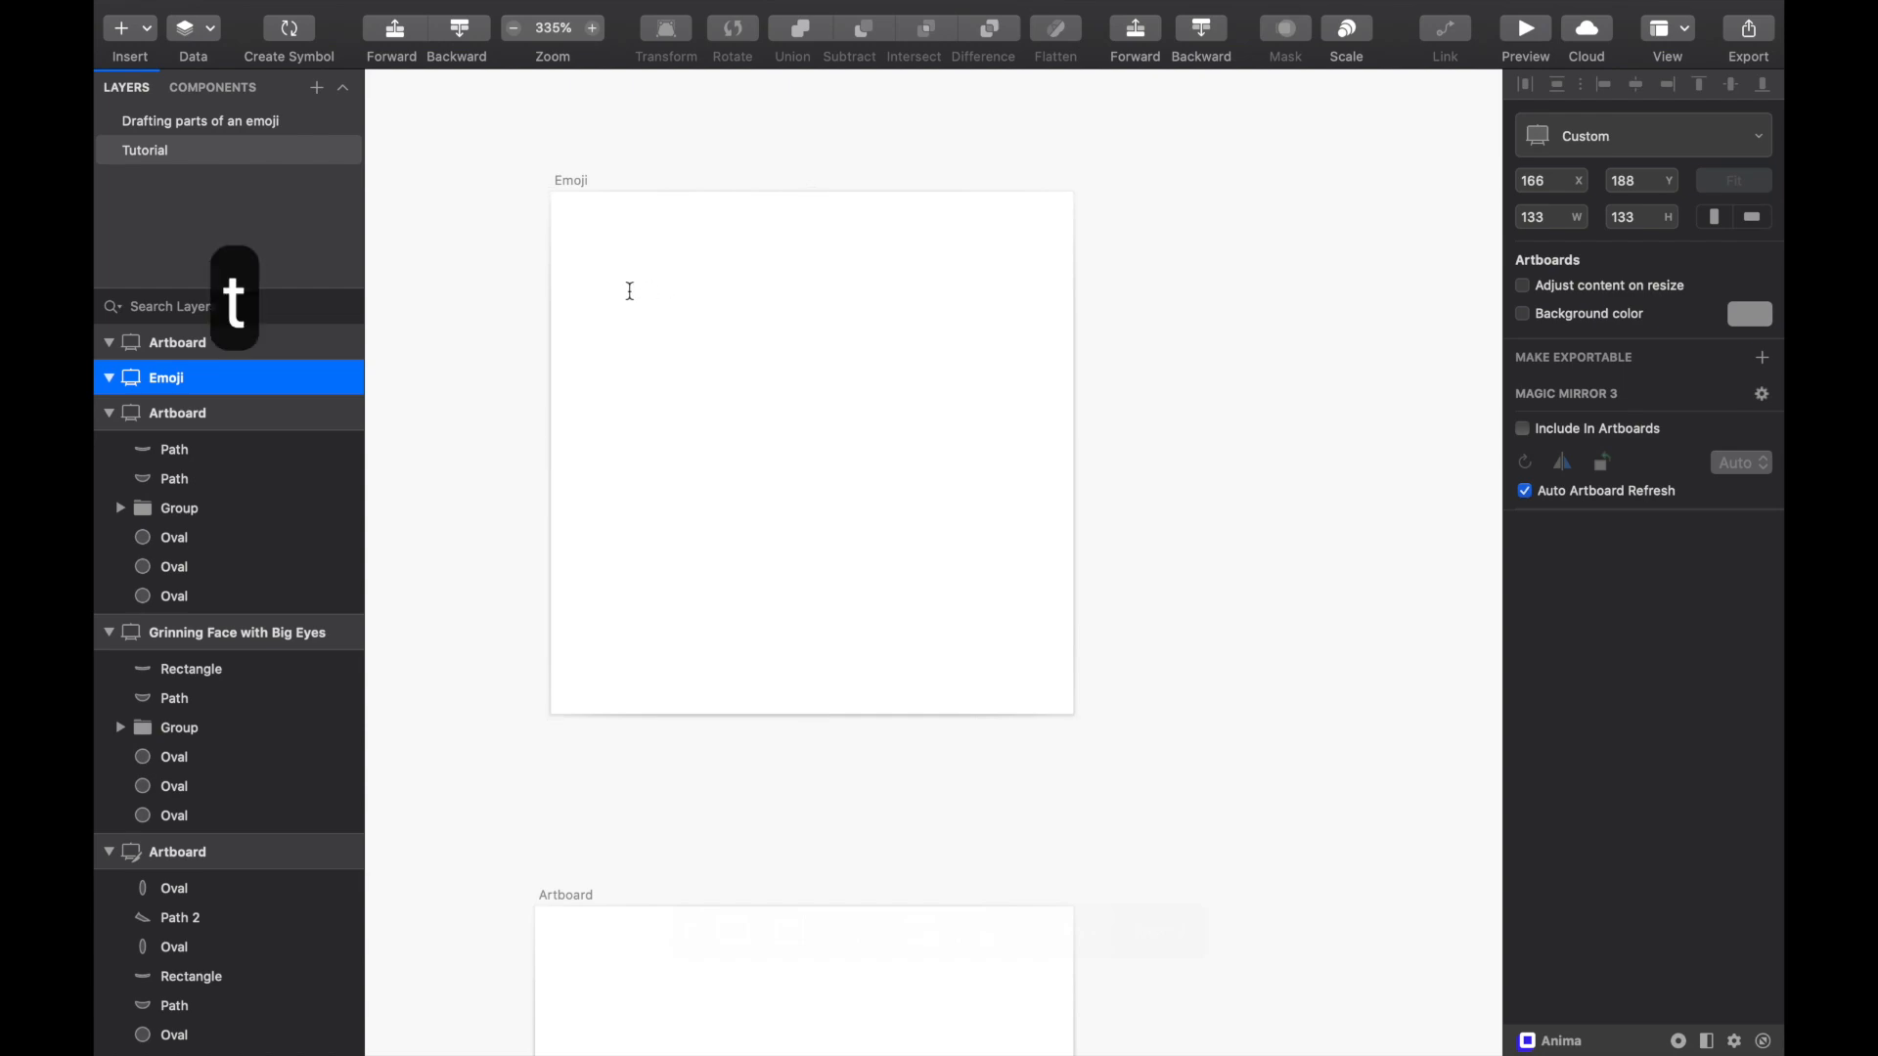
pyautogui.moveTo(614, 278); pyautogui.dragTo(996, 659)
pyautogui.press('BackSpace')
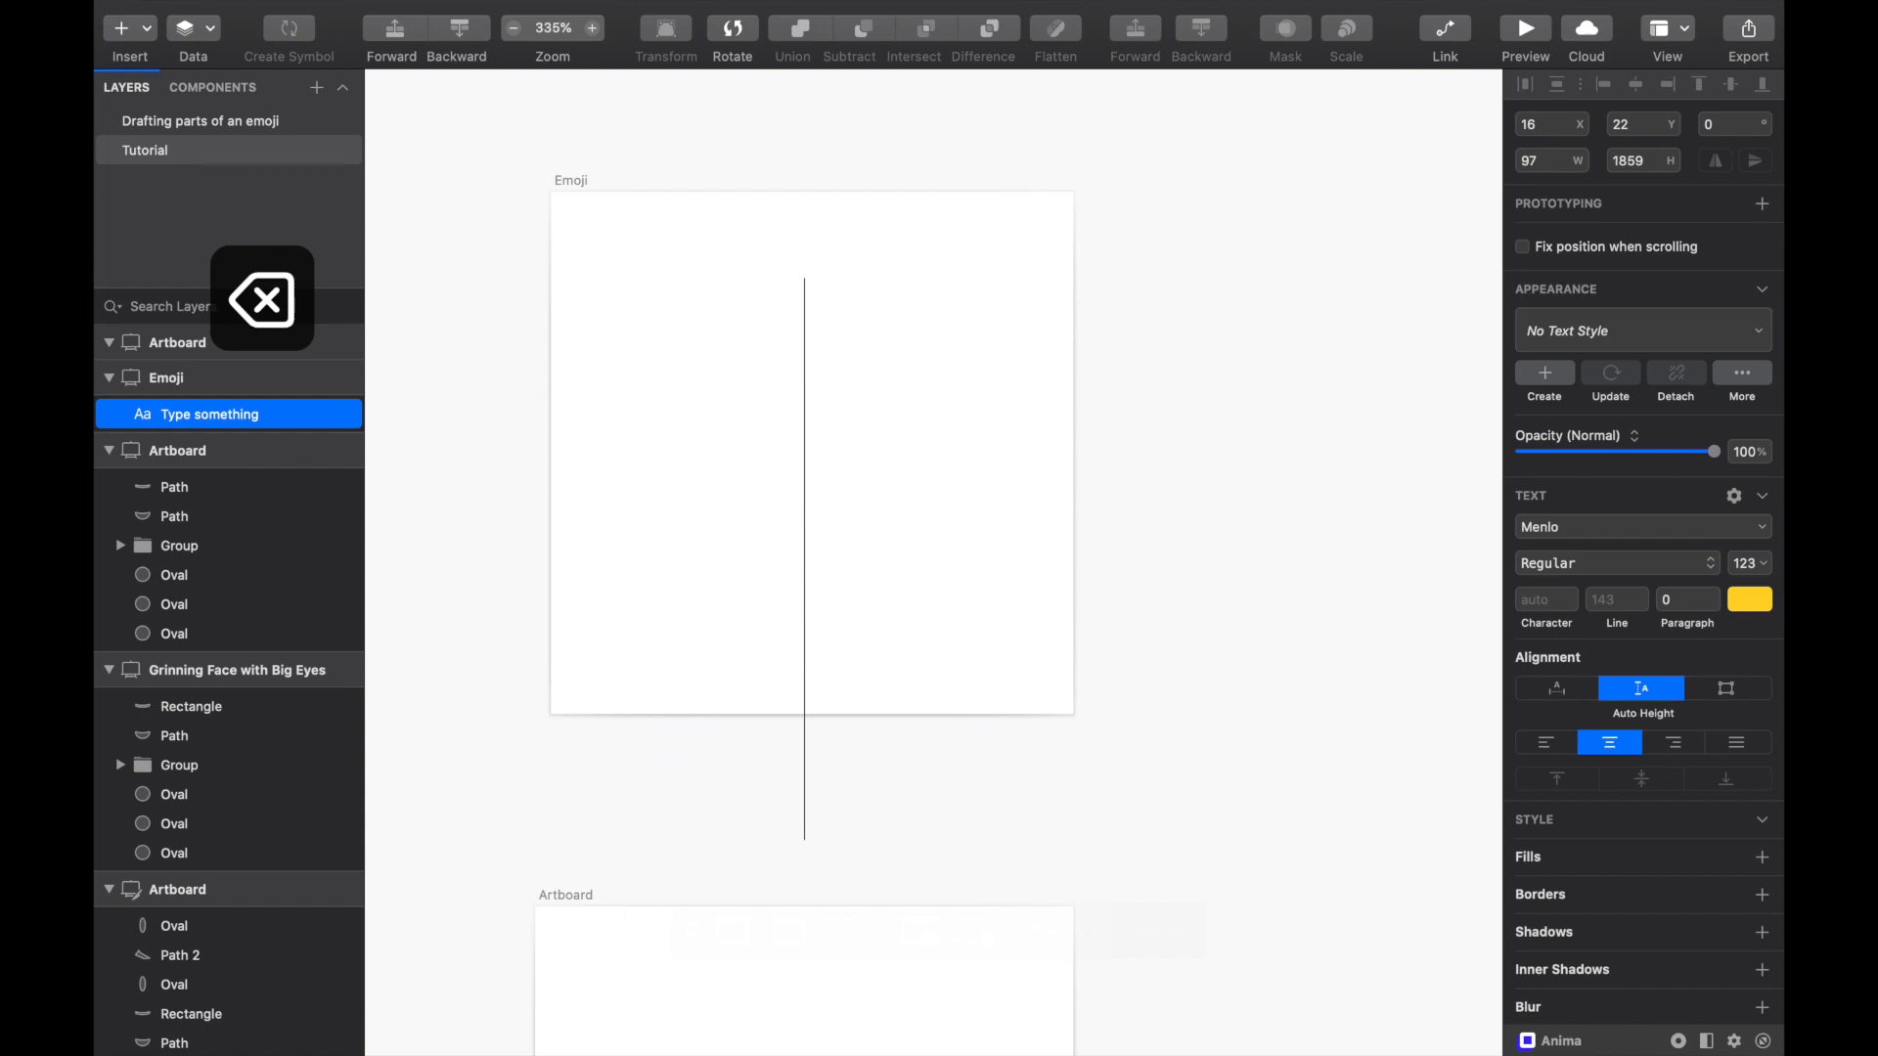
pyautogui.click(1571, 696)
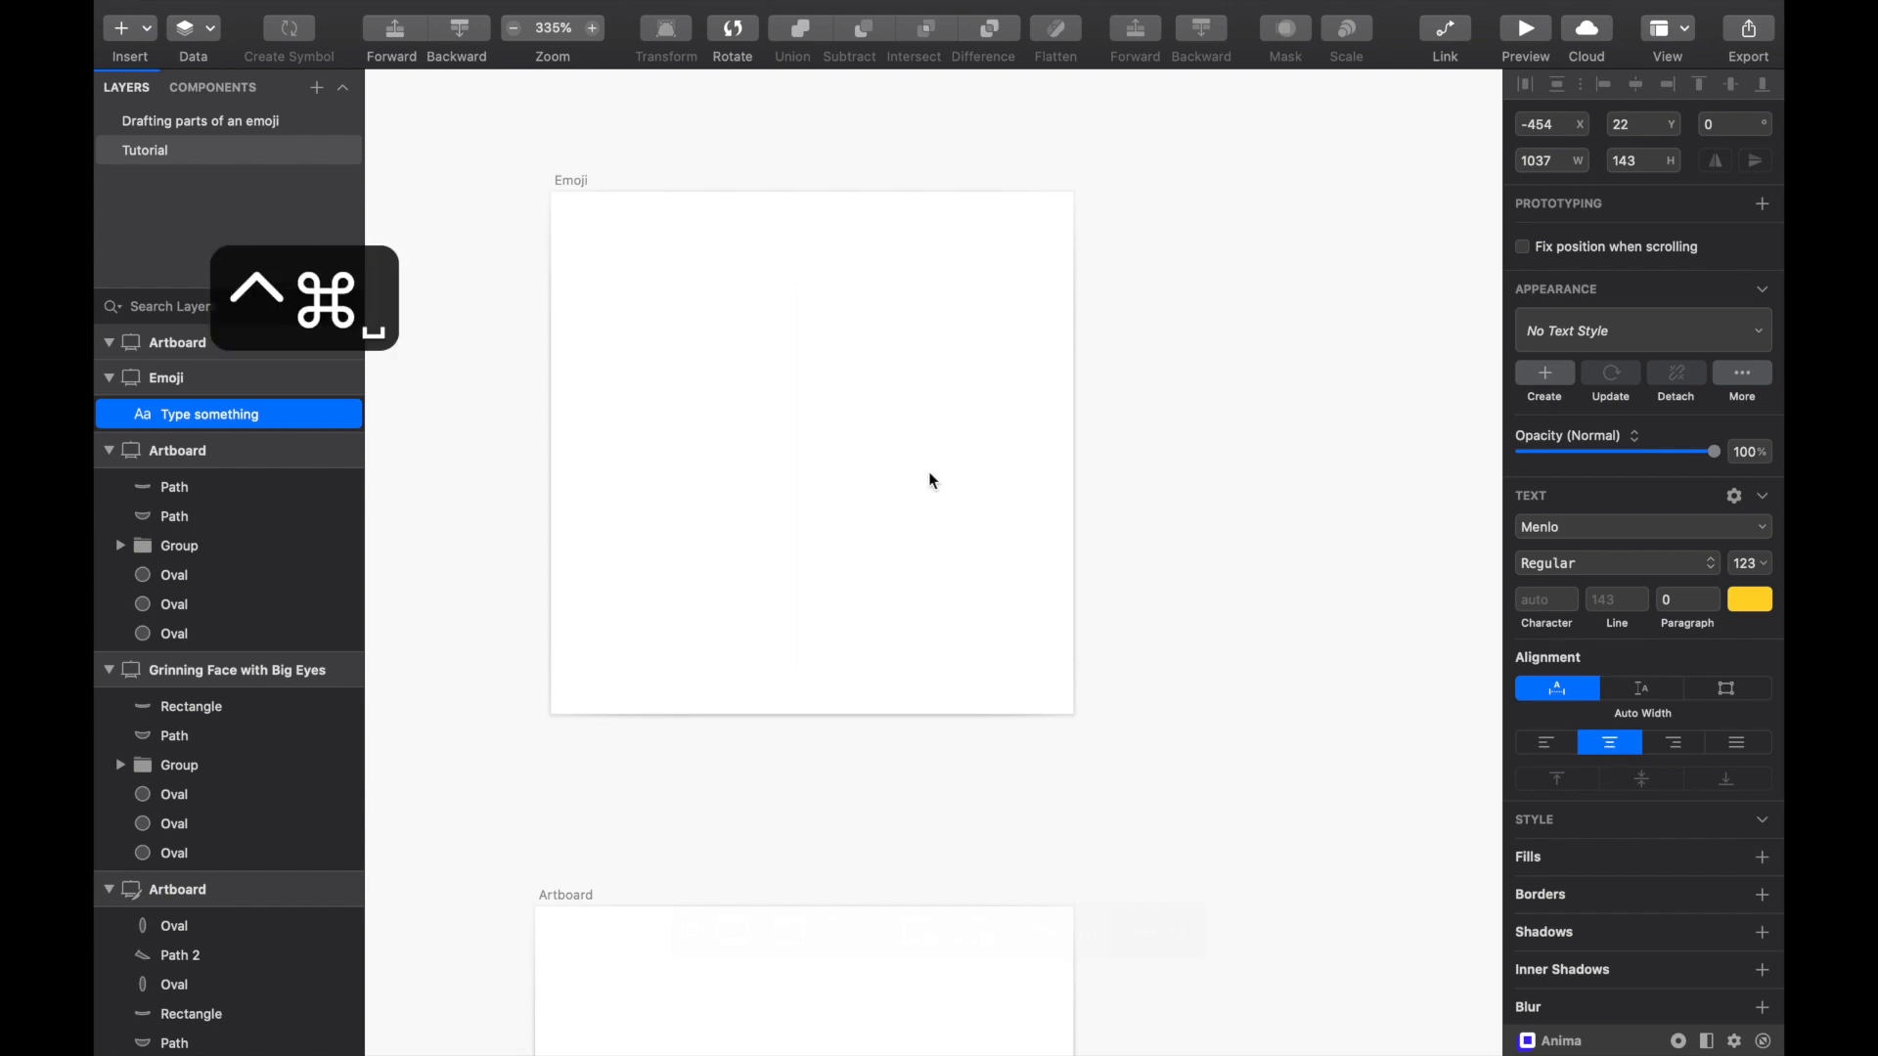
# Step: Insert the grinning face with big eyes emoji into the text layer and centre it on the artboard
pyautogui.press('ctrl+super+space')
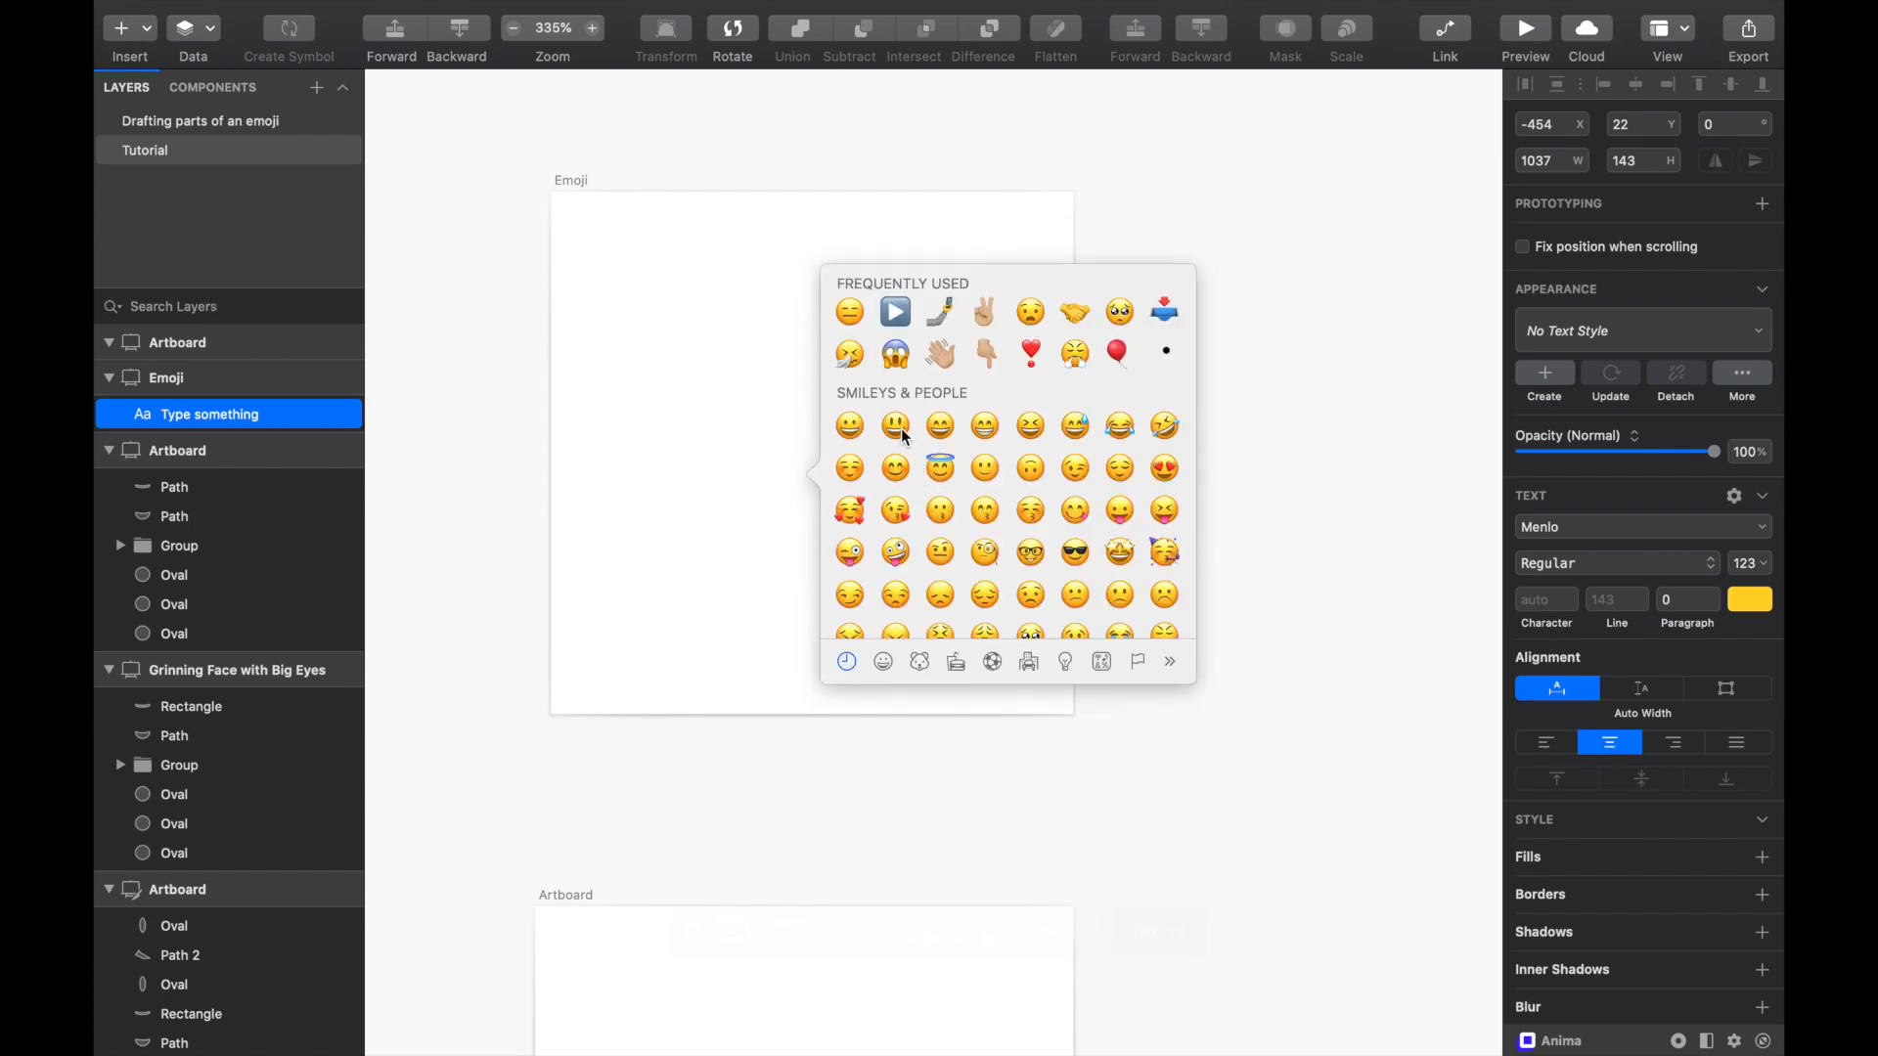
pyautogui.click(903, 435)
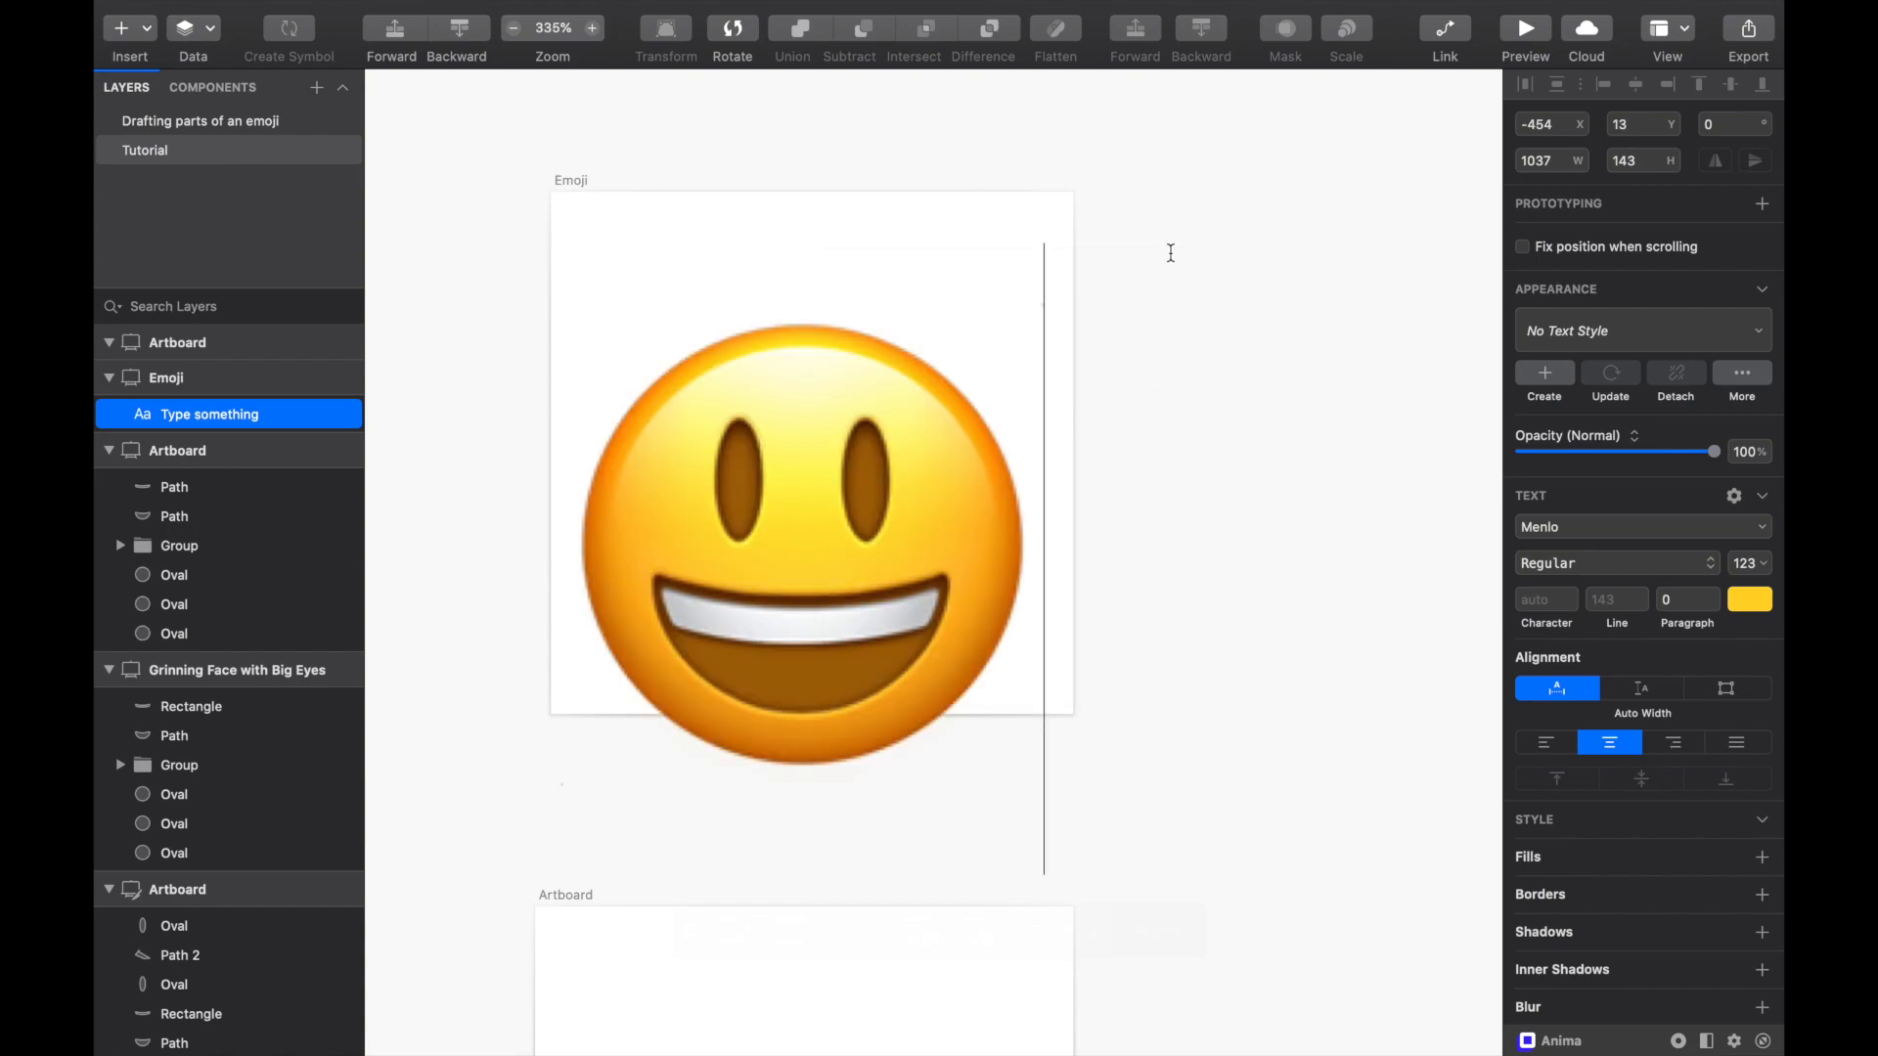
pyautogui.press('Escape')
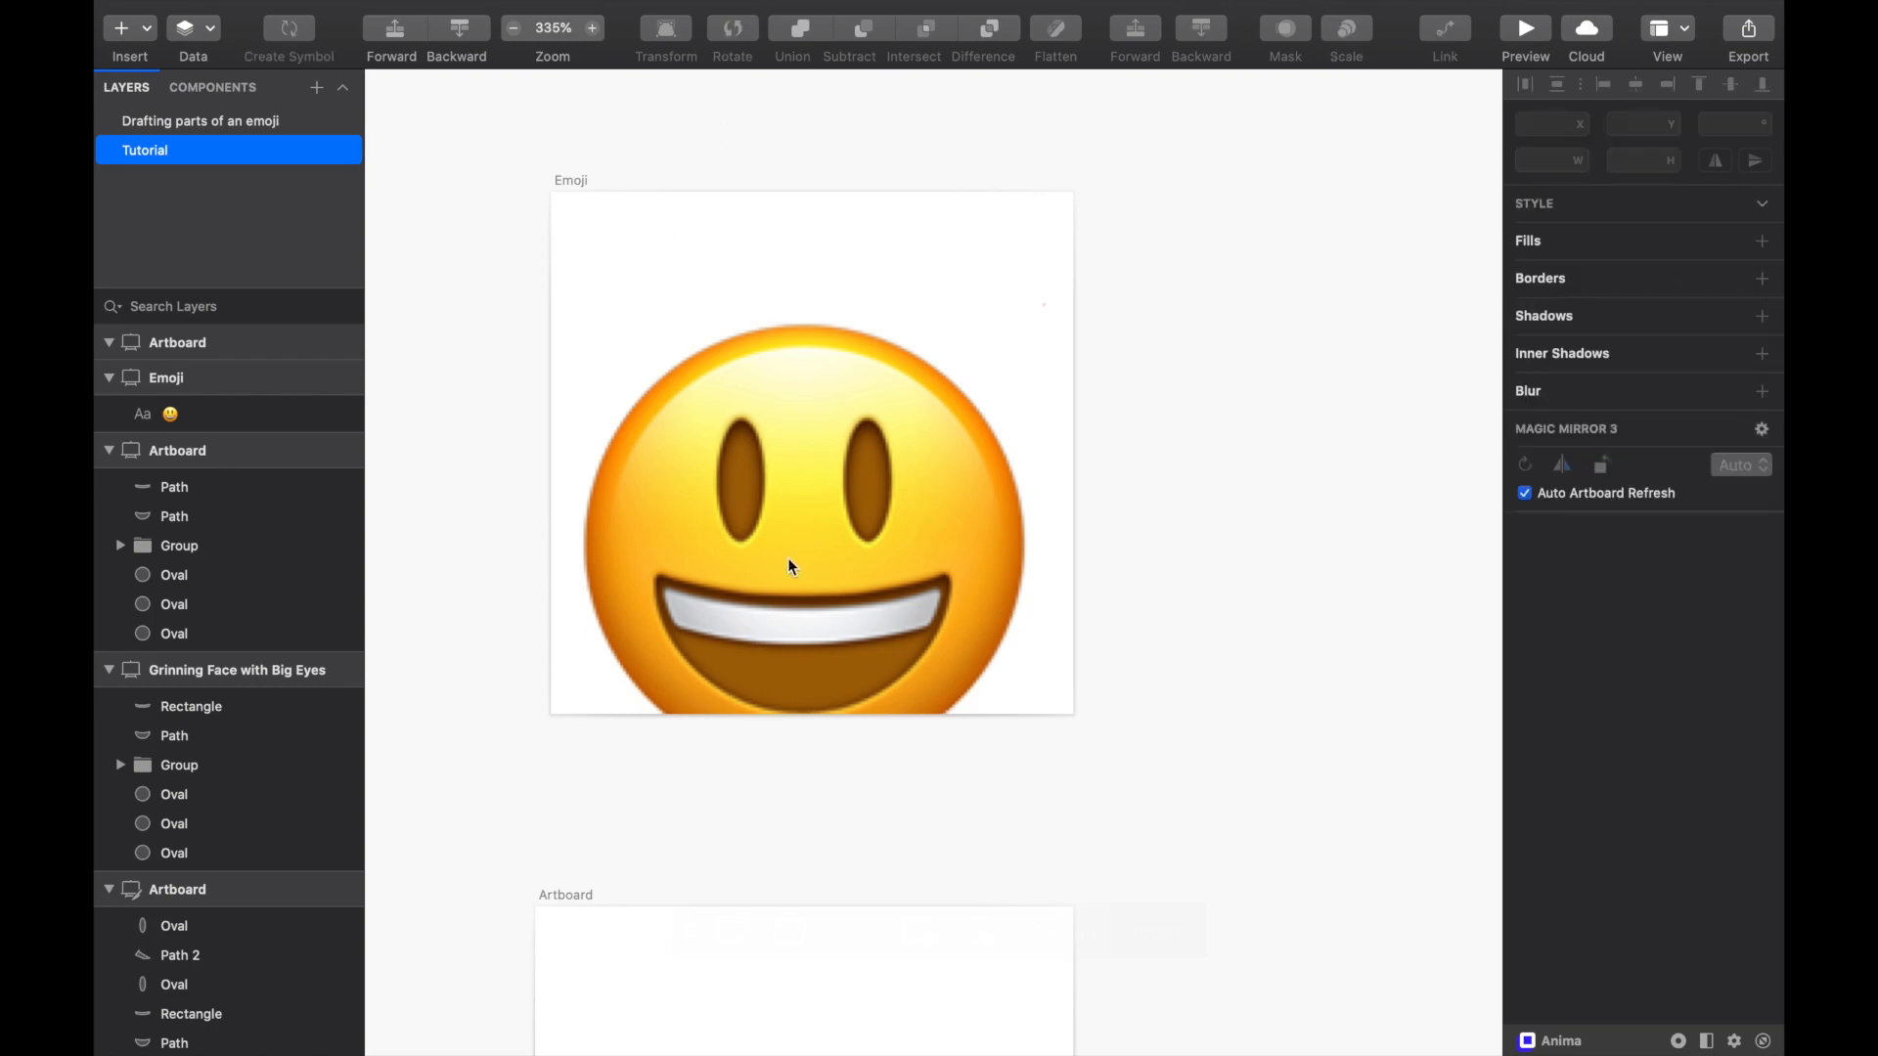
pyautogui.moveTo(788, 557); pyautogui.dragTo(798, 461)
pyautogui.click(1218, 377)
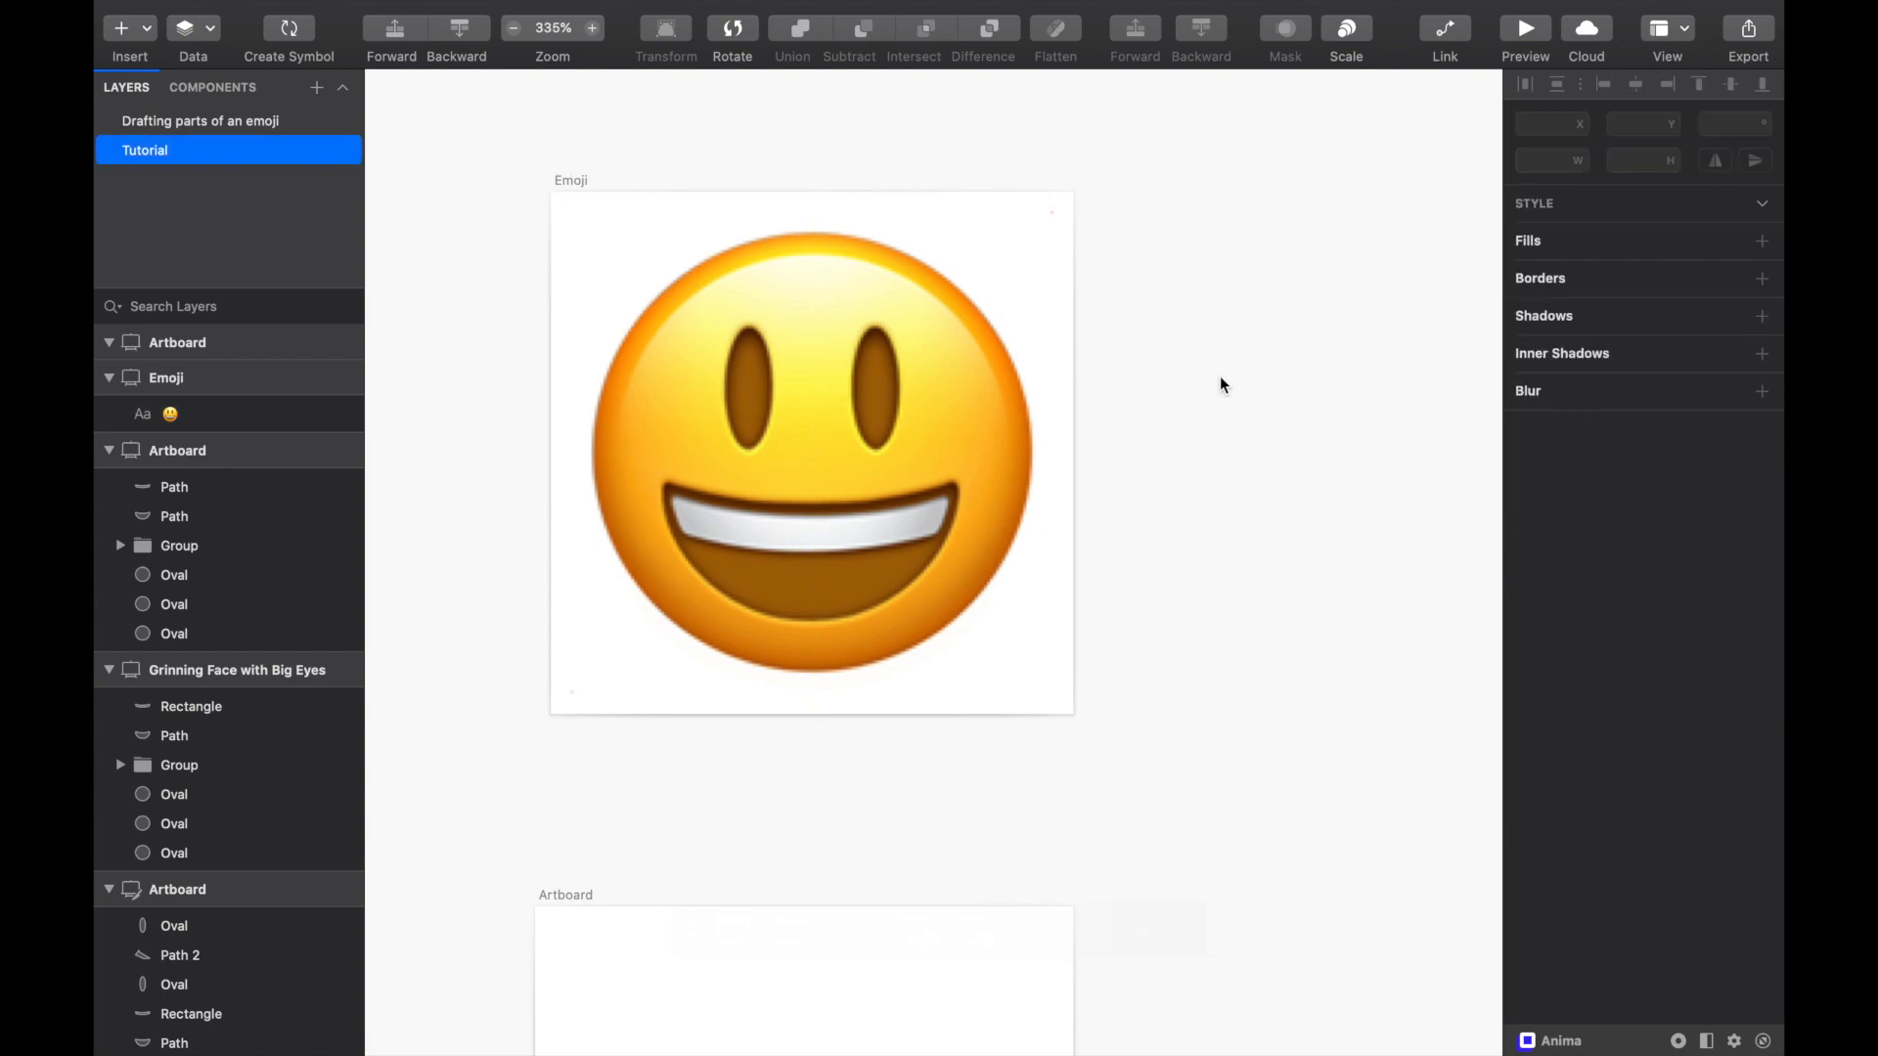
# Step: Duplicate the Emoji artboard and place the copy directly to the right of the original
pyautogui.click(575, 182)
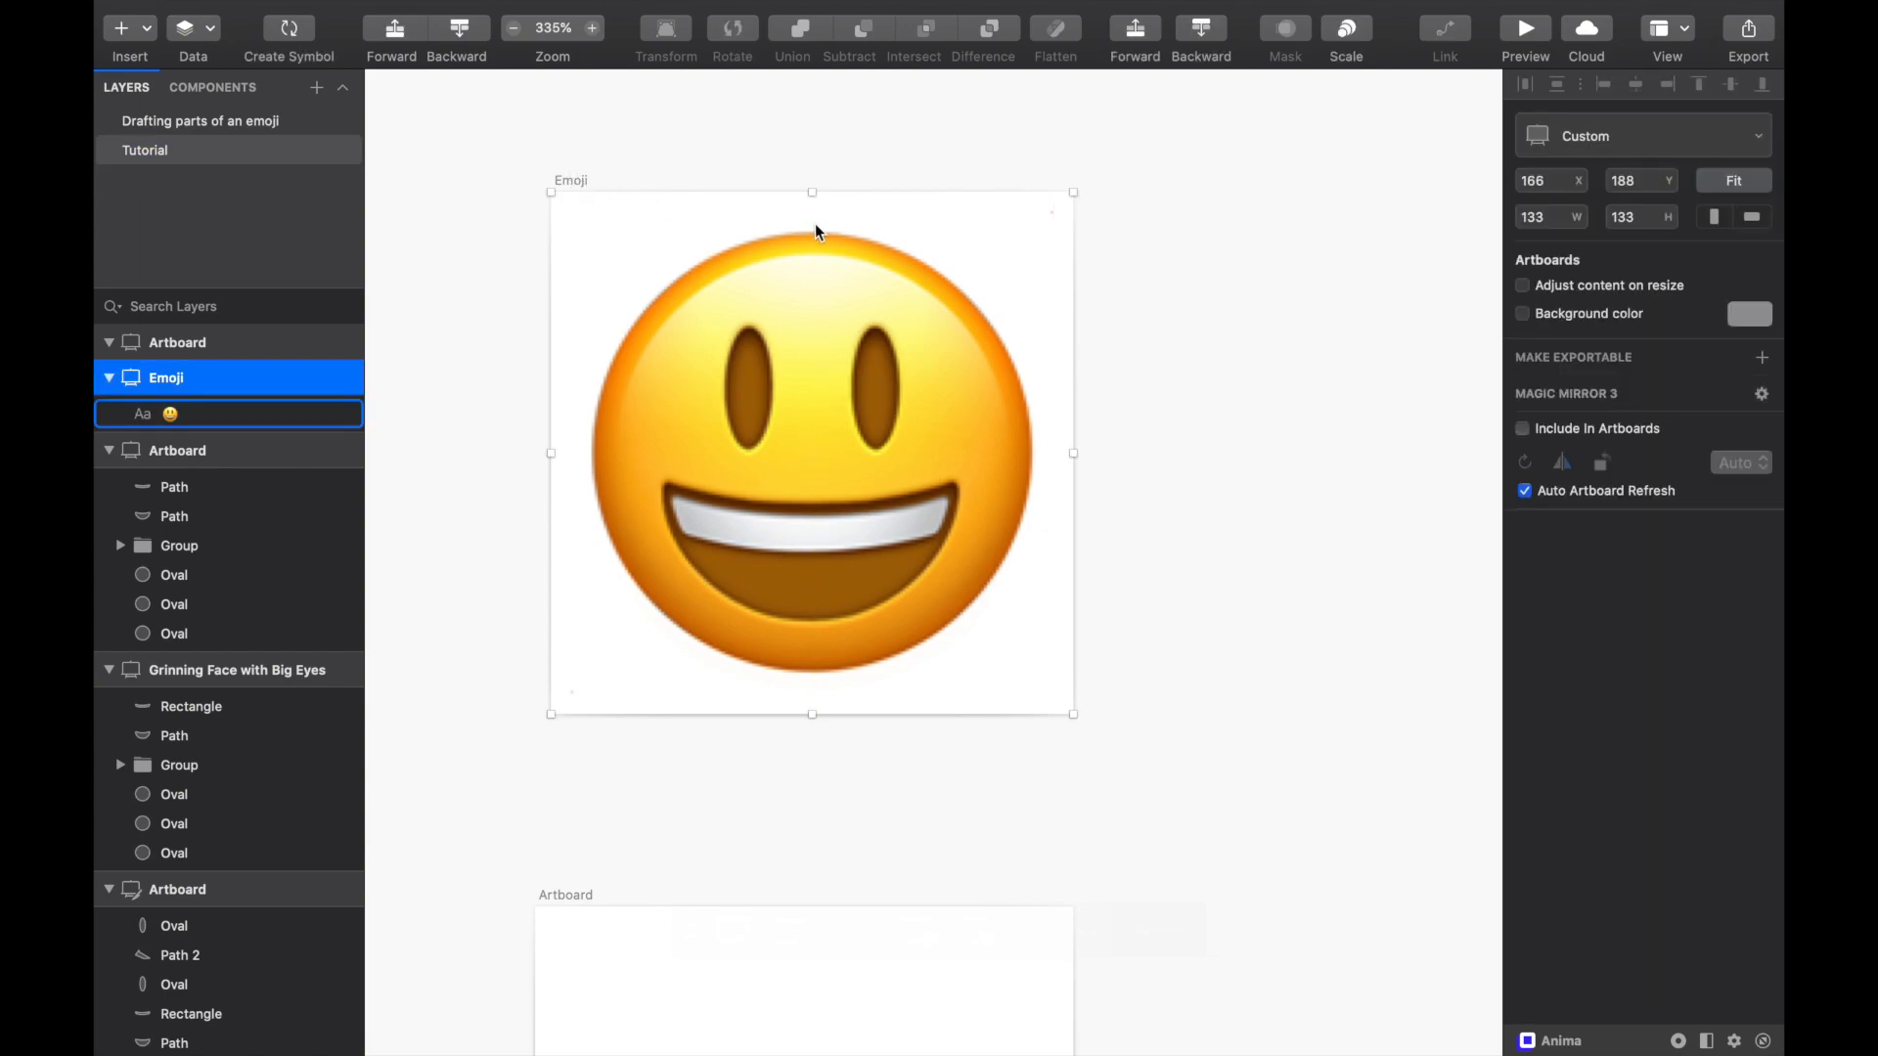
pyautogui.press('super+c')
pyautogui.press('super+v')
pyautogui.scroll(-10, 802, 336)
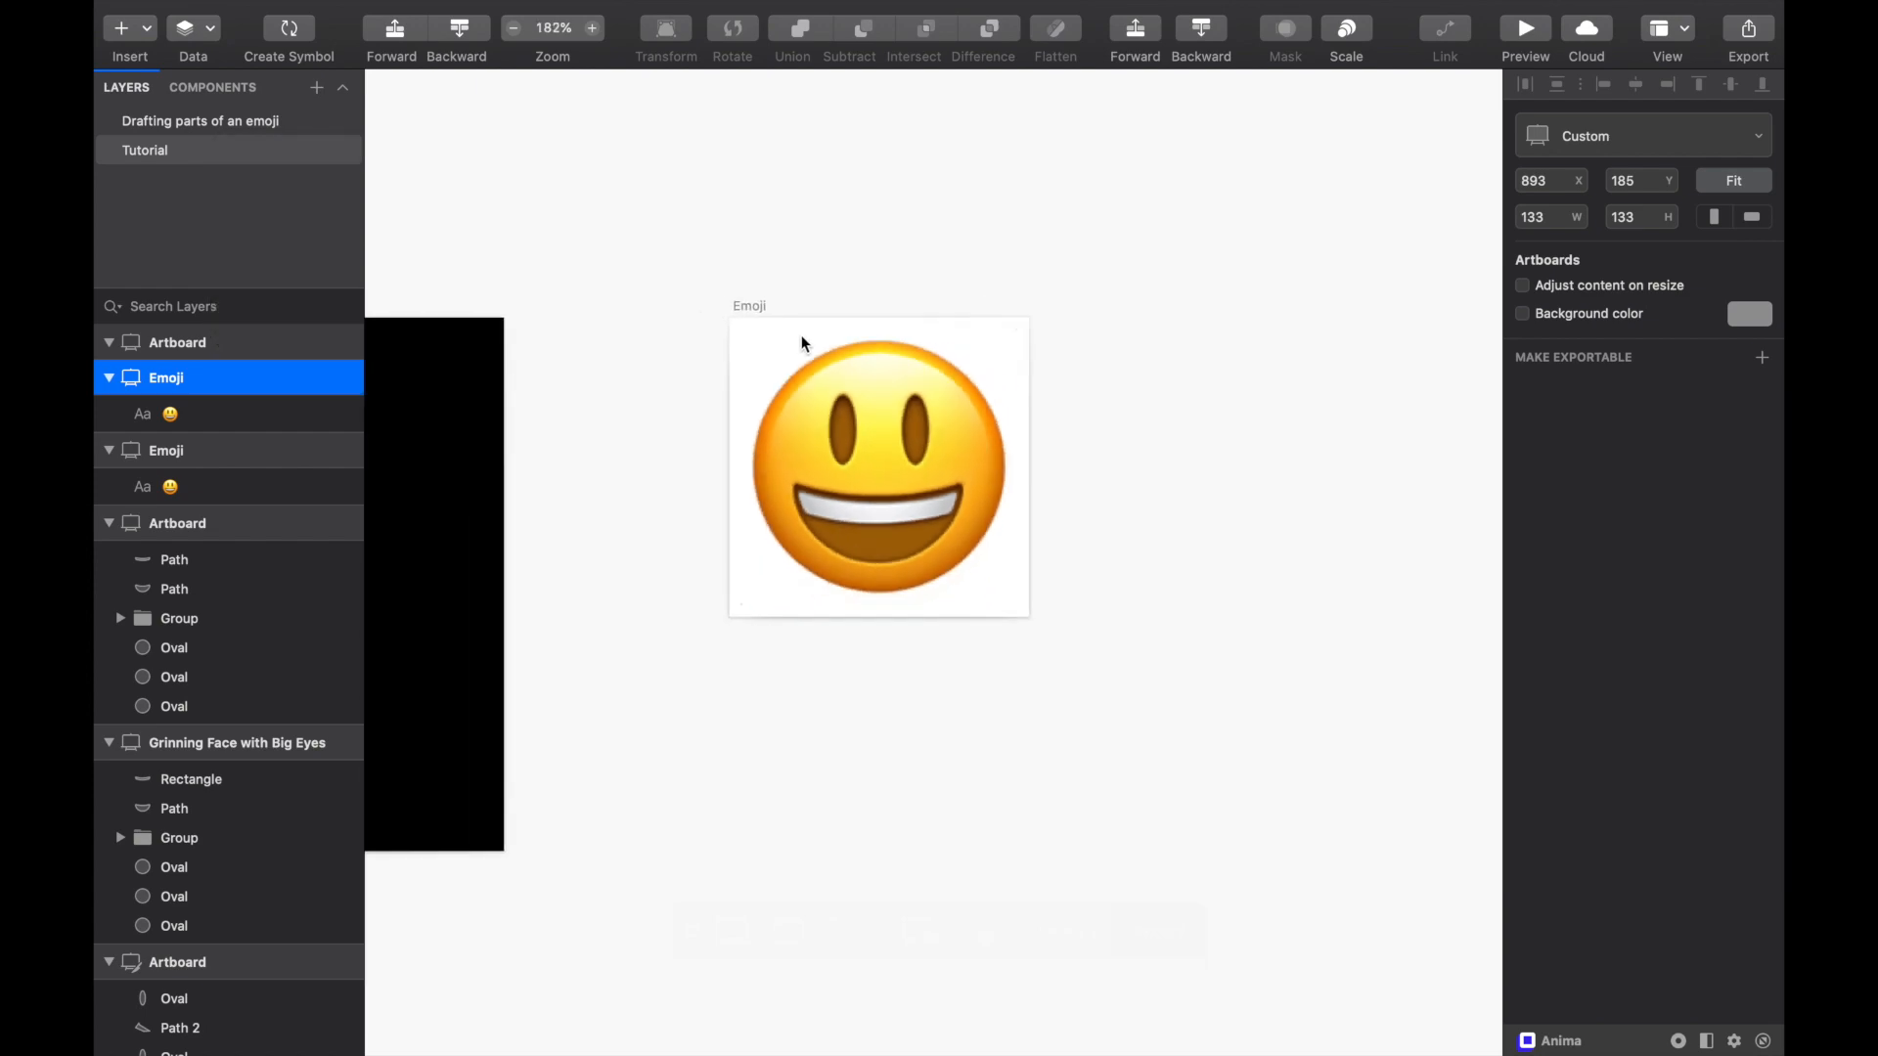
pyautogui.hscroll(-7, 801, 335)
pyautogui.moveTo(1112, 274); pyautogui.dragTo(437, 275)
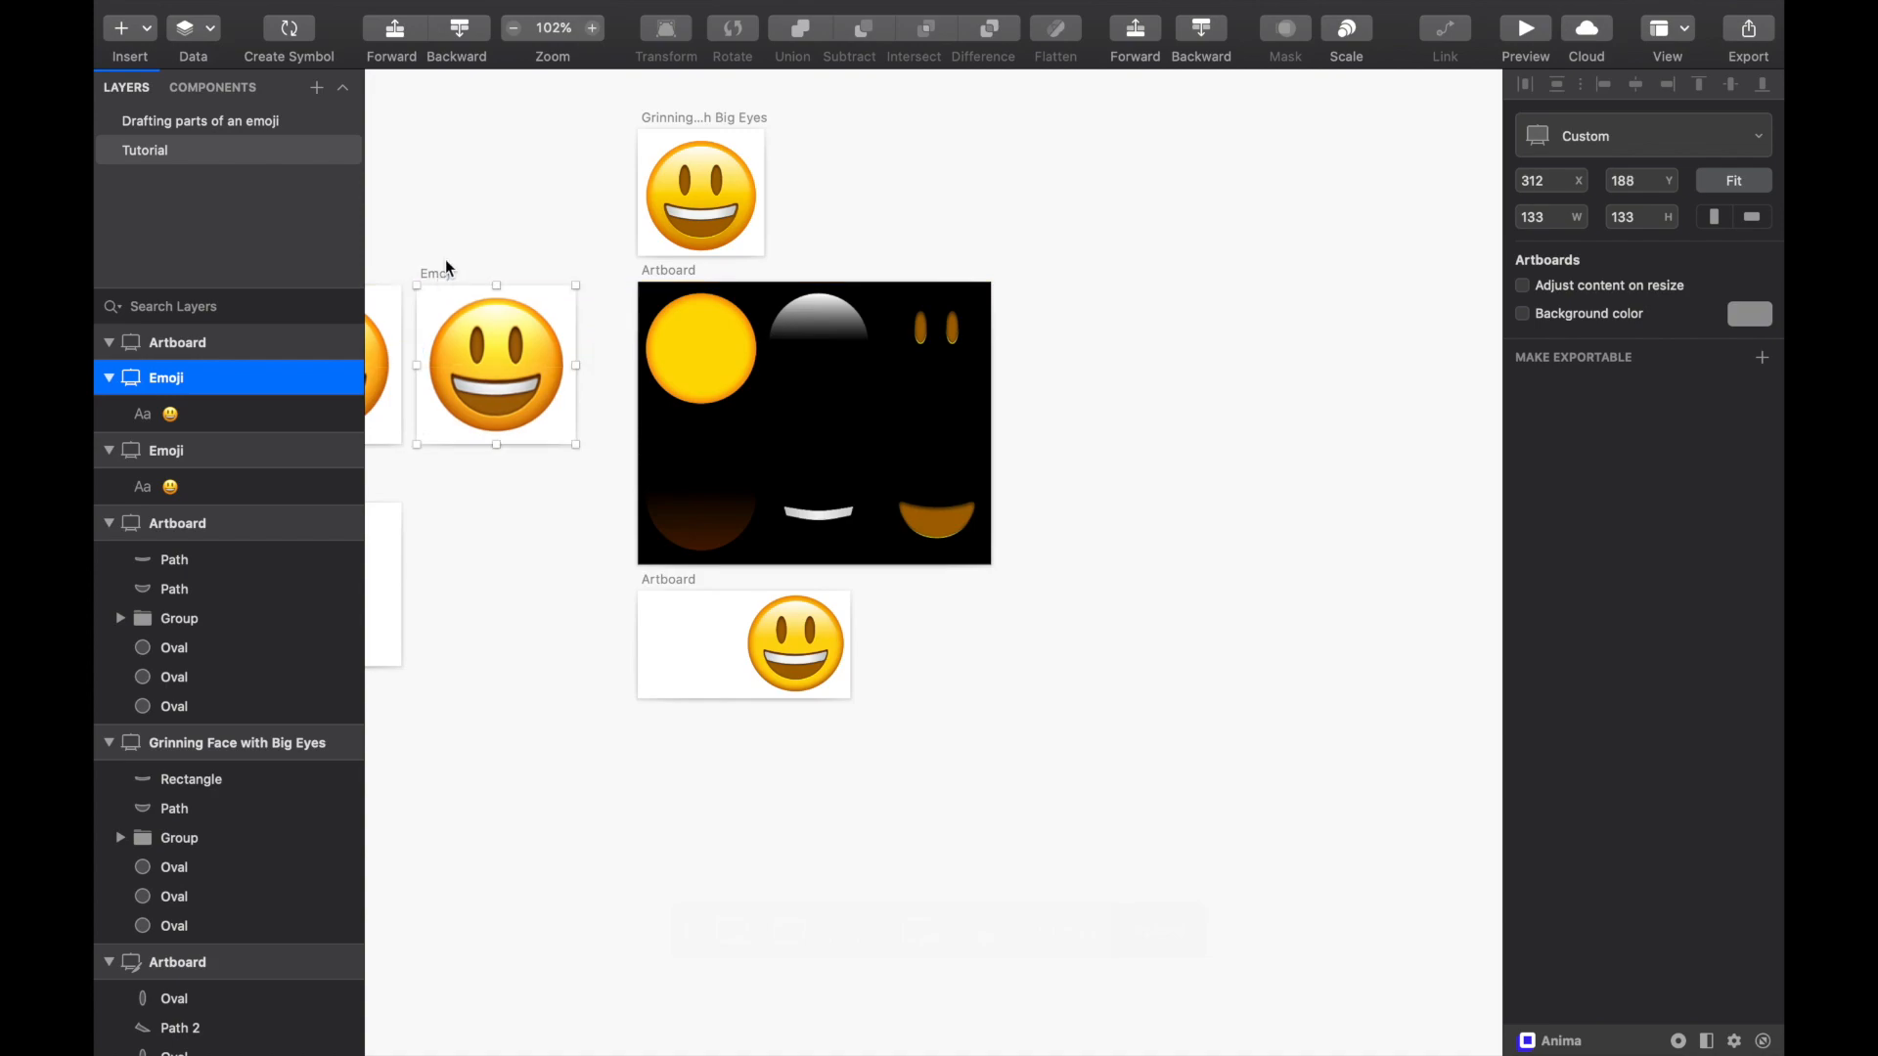
pyautogui.click(466, 226)
# Step: Delete the emoji text from the copied Emoji artboard
pyautogui.hscroll(-5, 465, 227)
pyautogui.scroll(5, 766, 294)
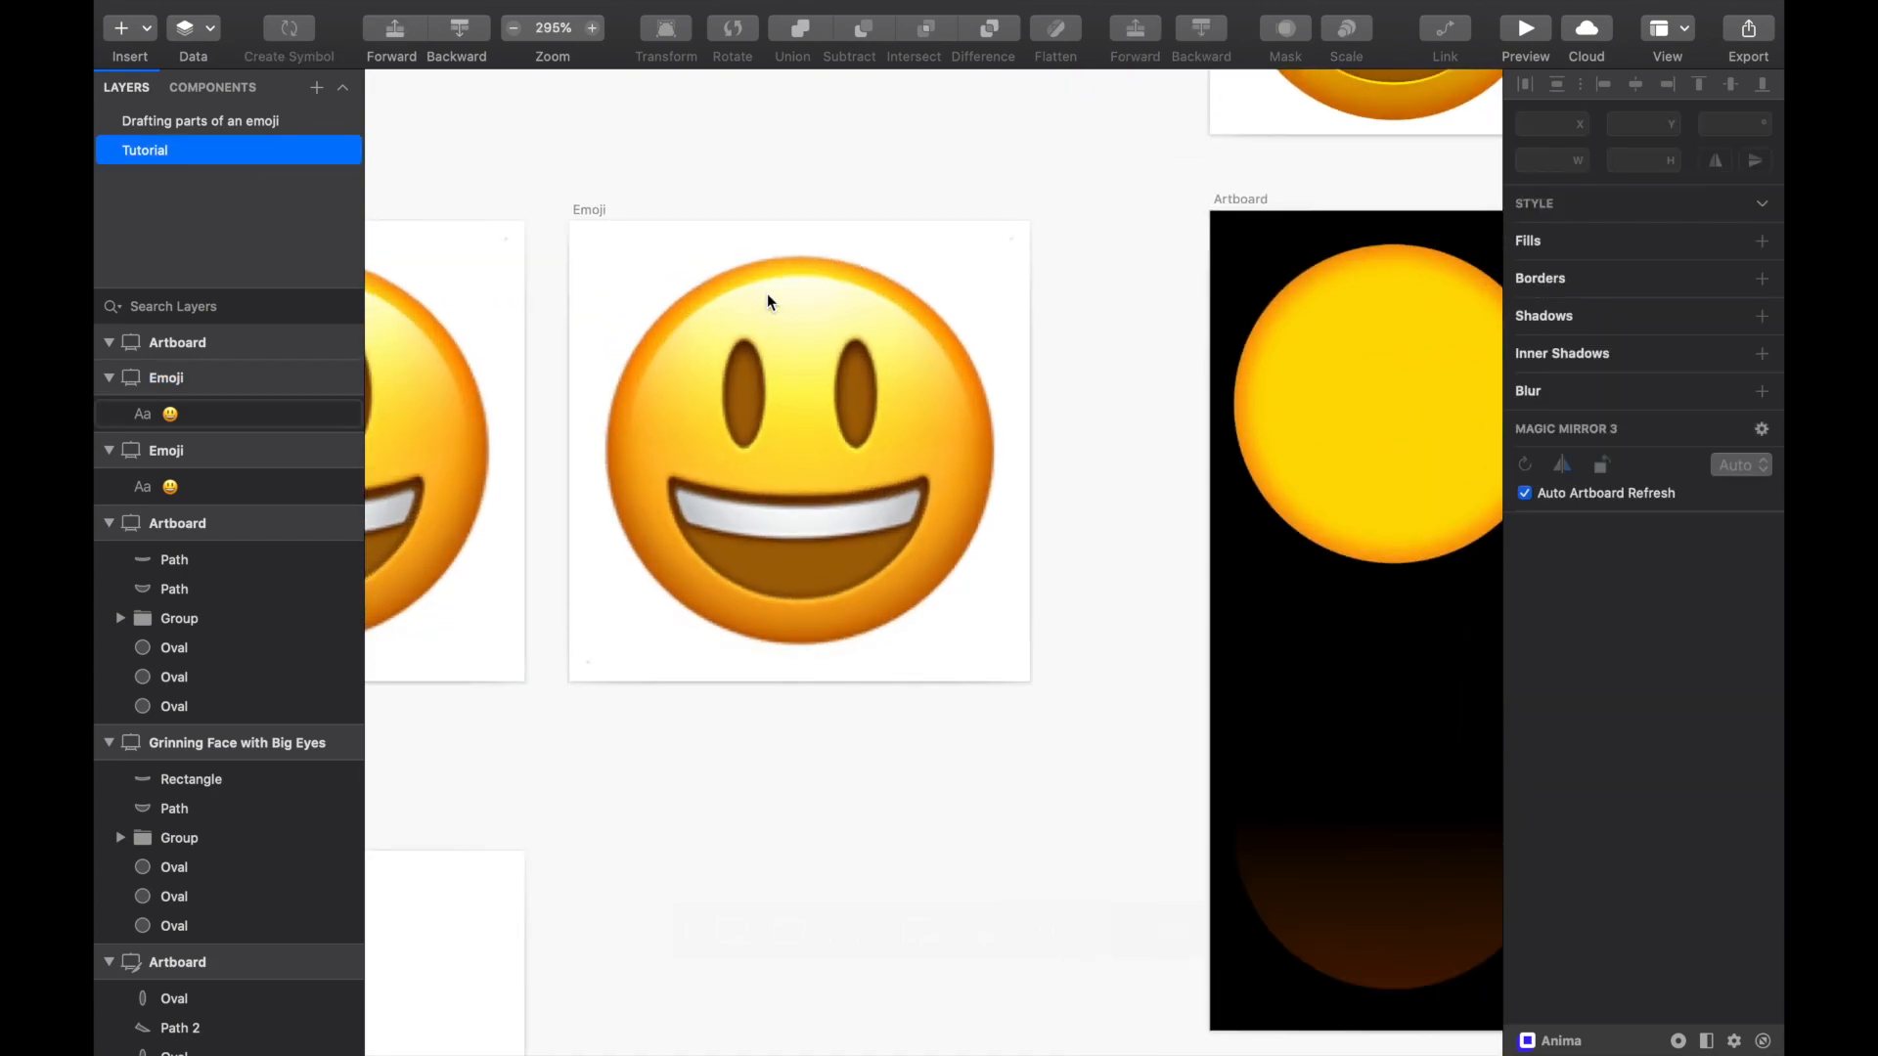
pyautogui.hscroll(-4, 767, 293)
pyautogui.click(1001, 376)
pyautogui.press('BackSpace')
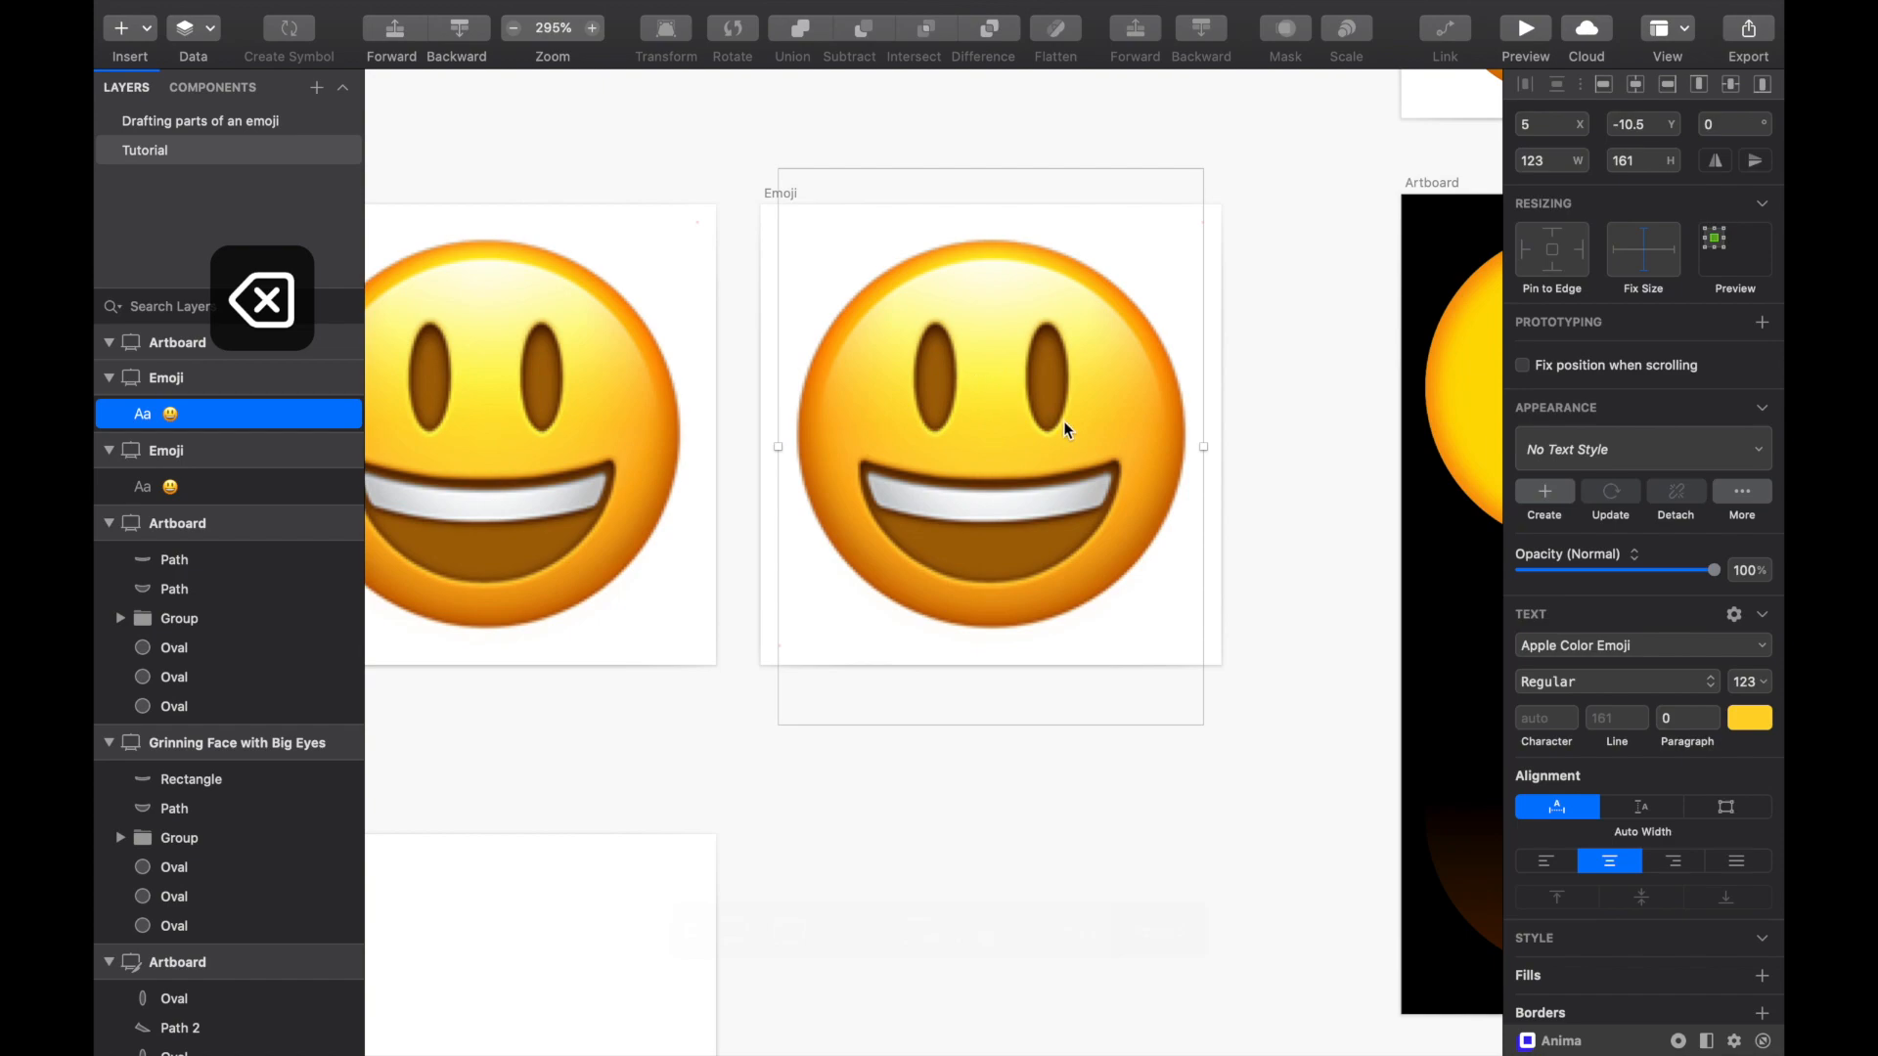
# Step: Draw a circle about 103 × 103 outward from the centre of the empty Emoji artboard
pyautogui.hscroll(-6, 1064, 420)
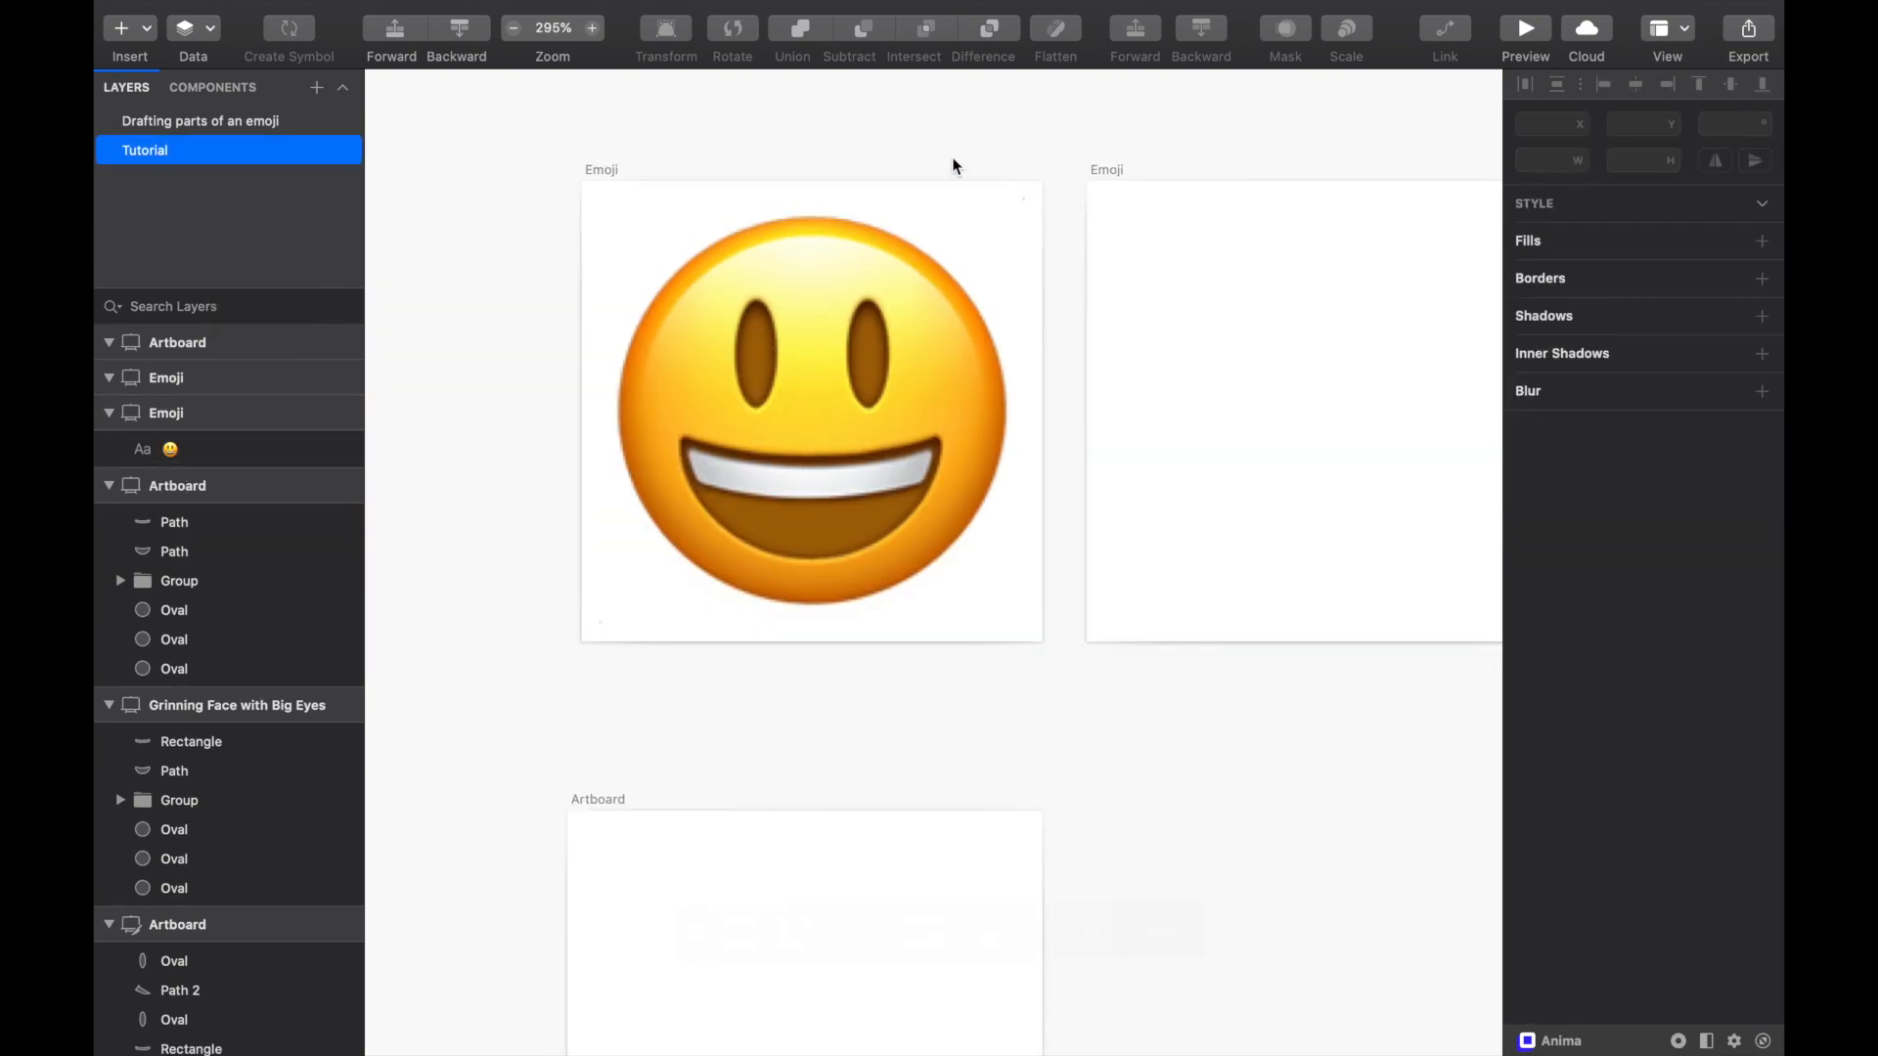
pyautogui.hscroll(2, 918, 181)
pyautogui.scroll(5, 747, 242)
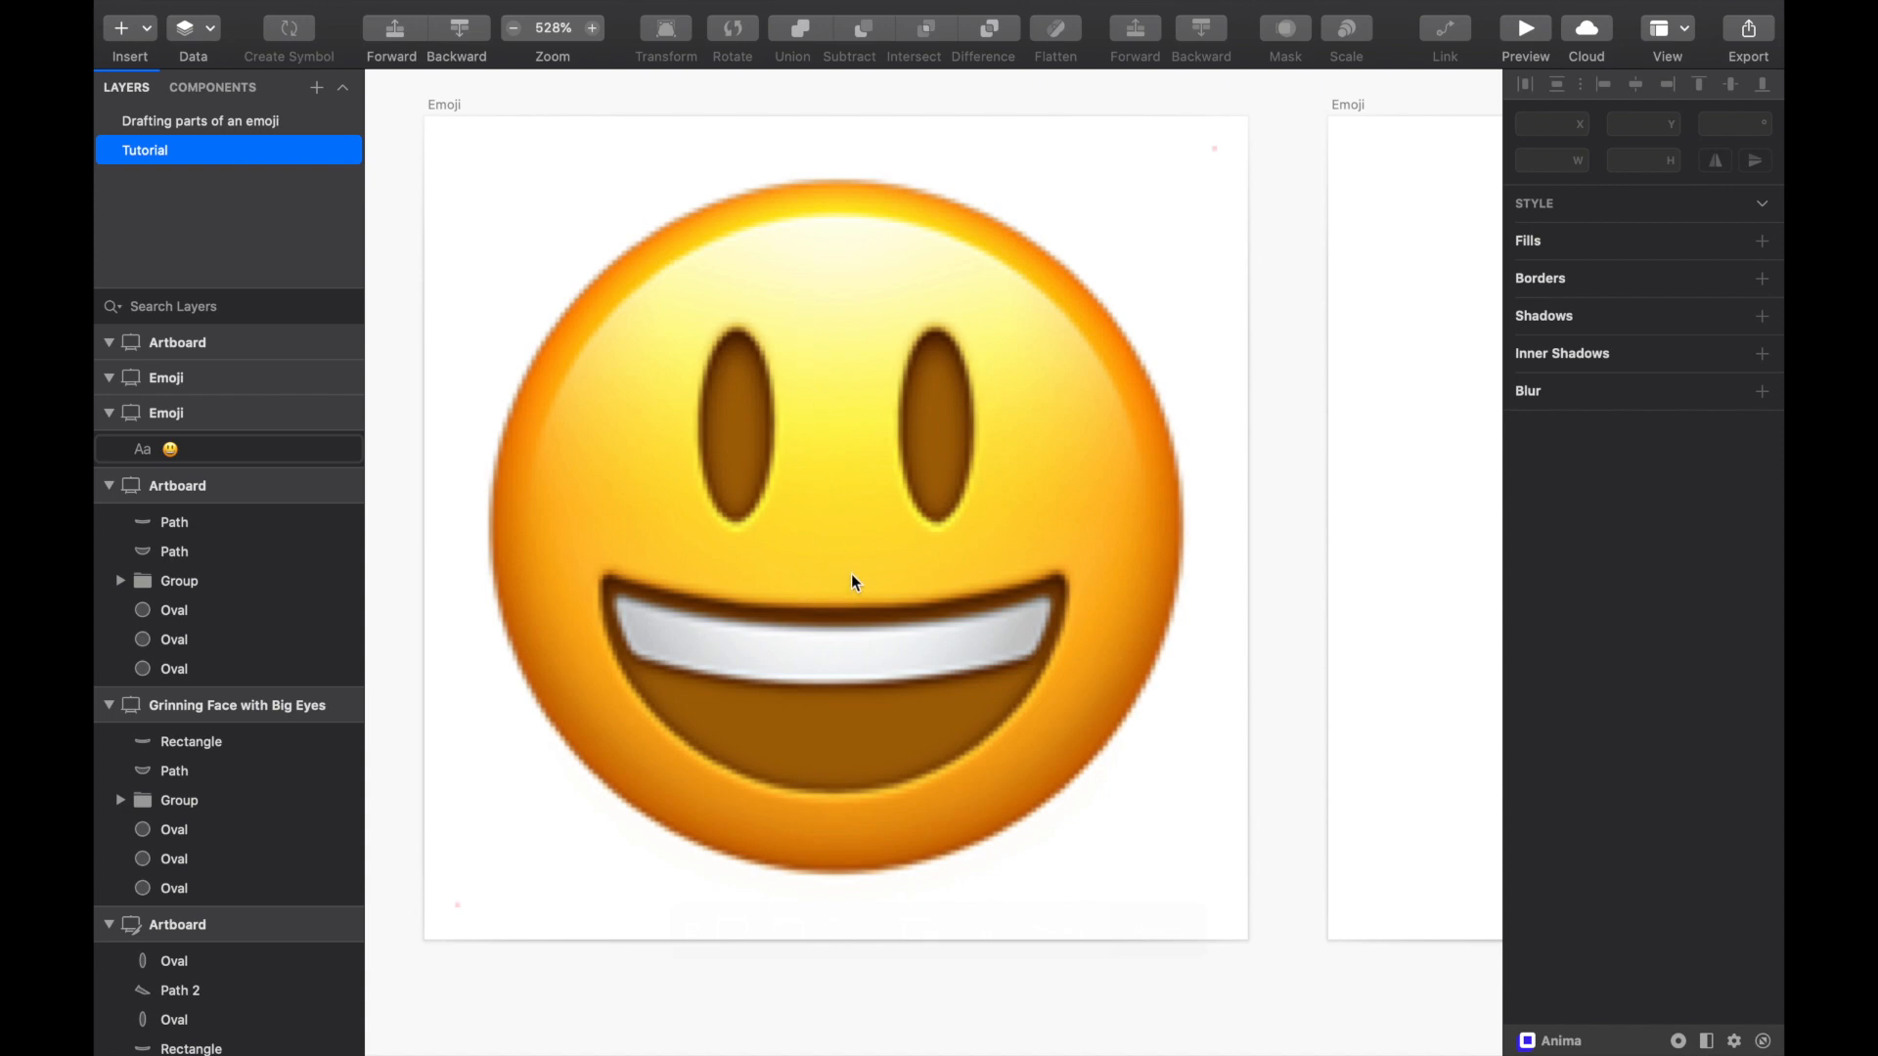
pyautogui.hscroll(5, 909, 366)
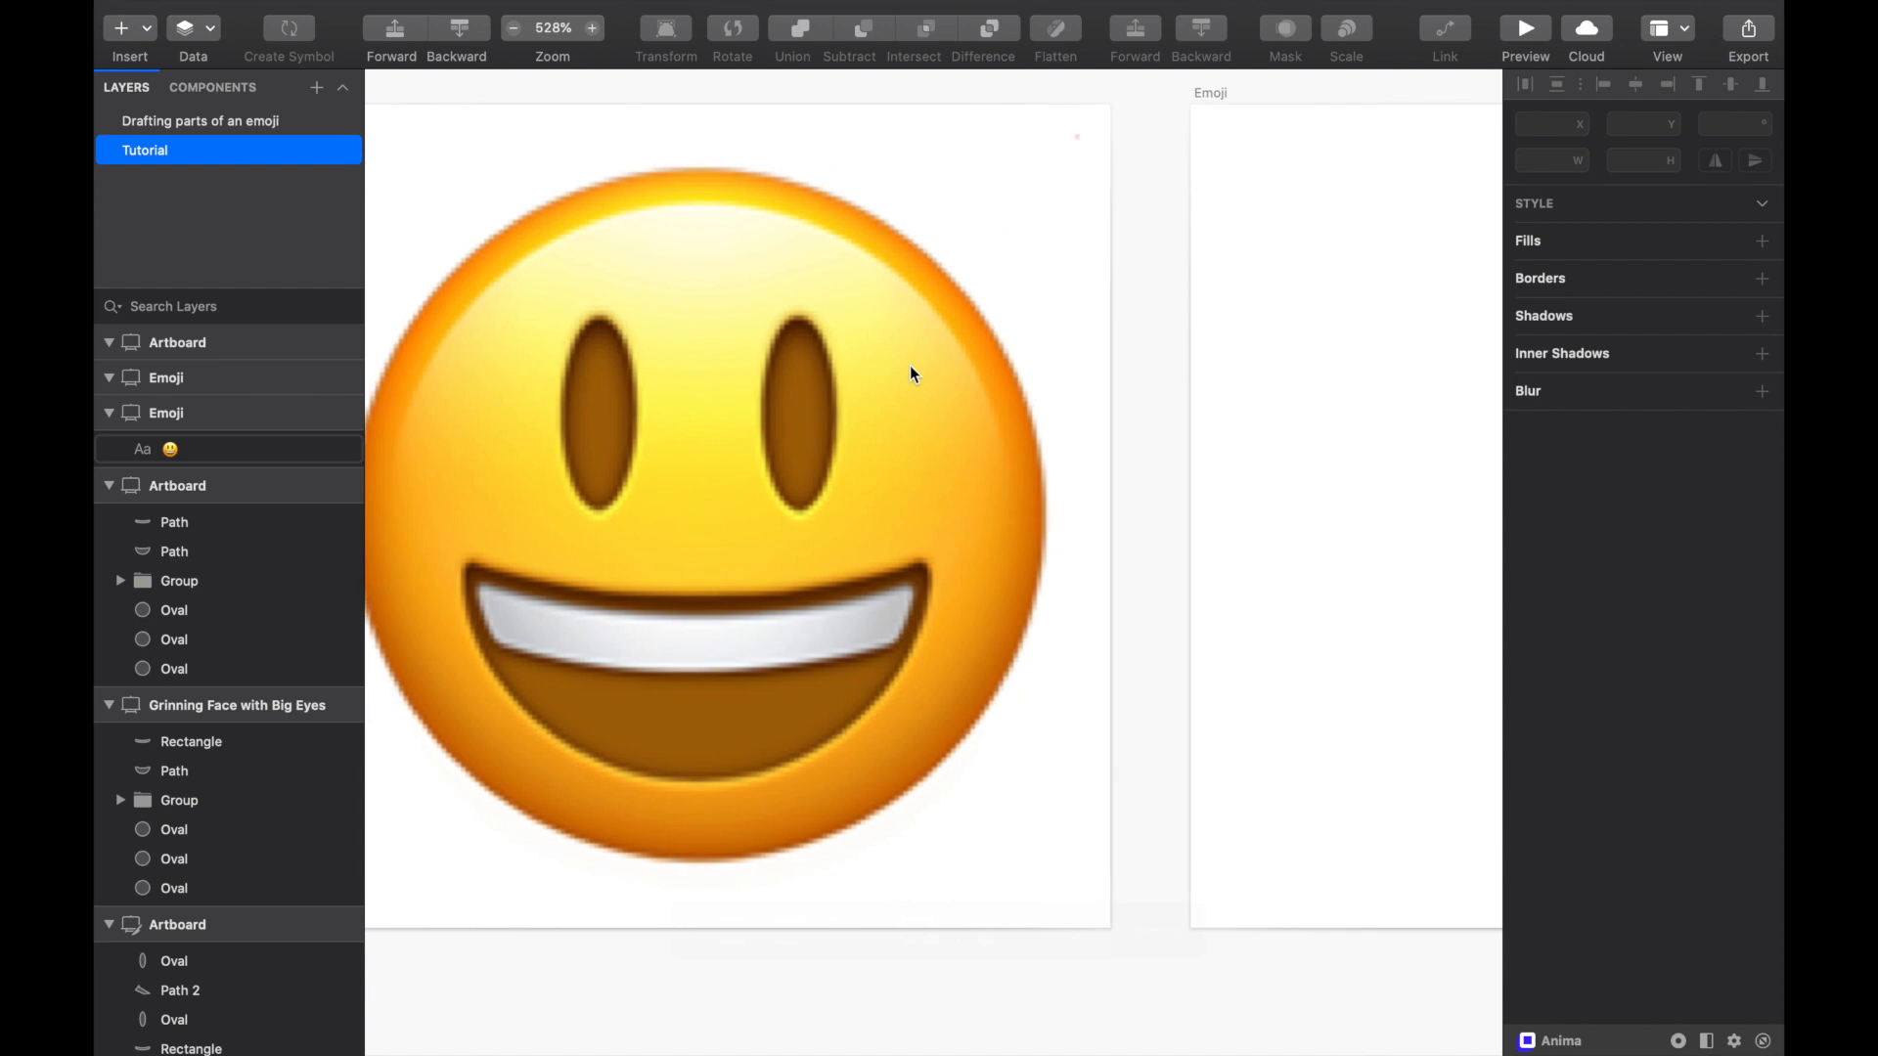
pyautogui.scroll(-2, 909, 365)
pyautogui.click(1047, 175)
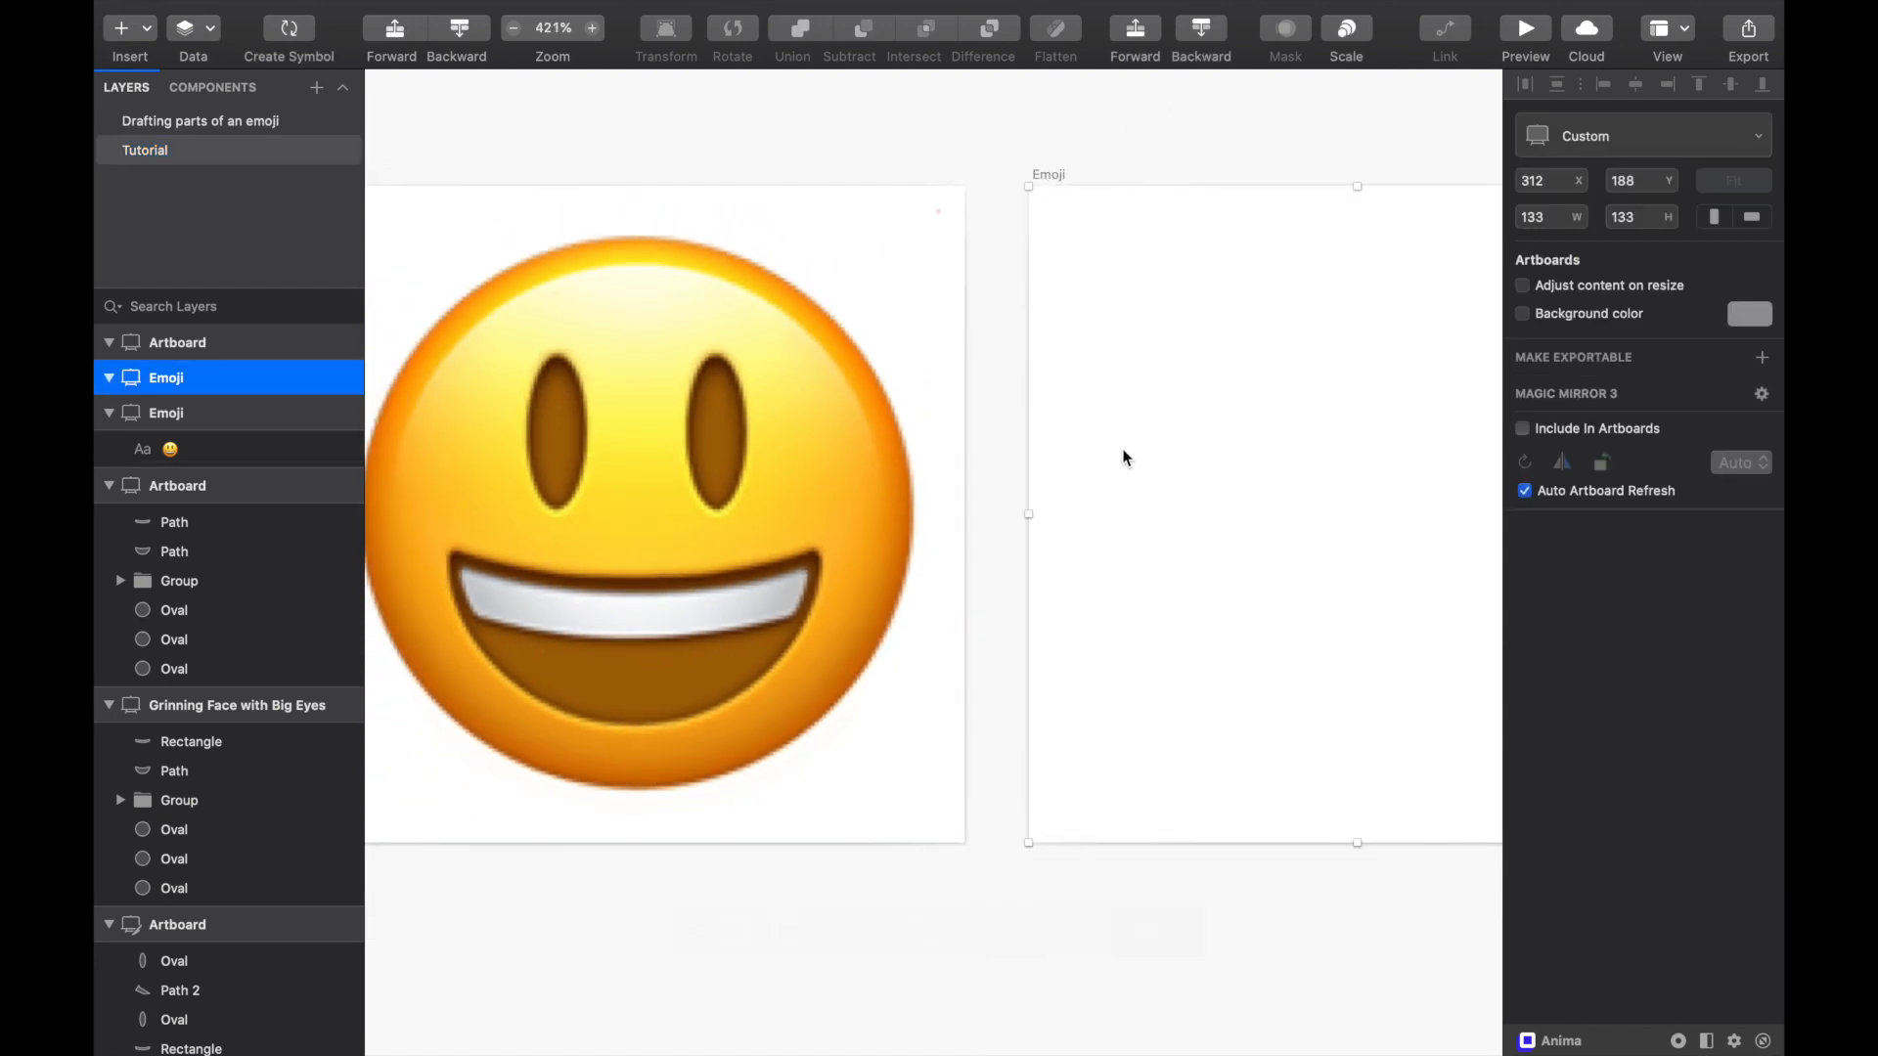
pyautogui.press('o')
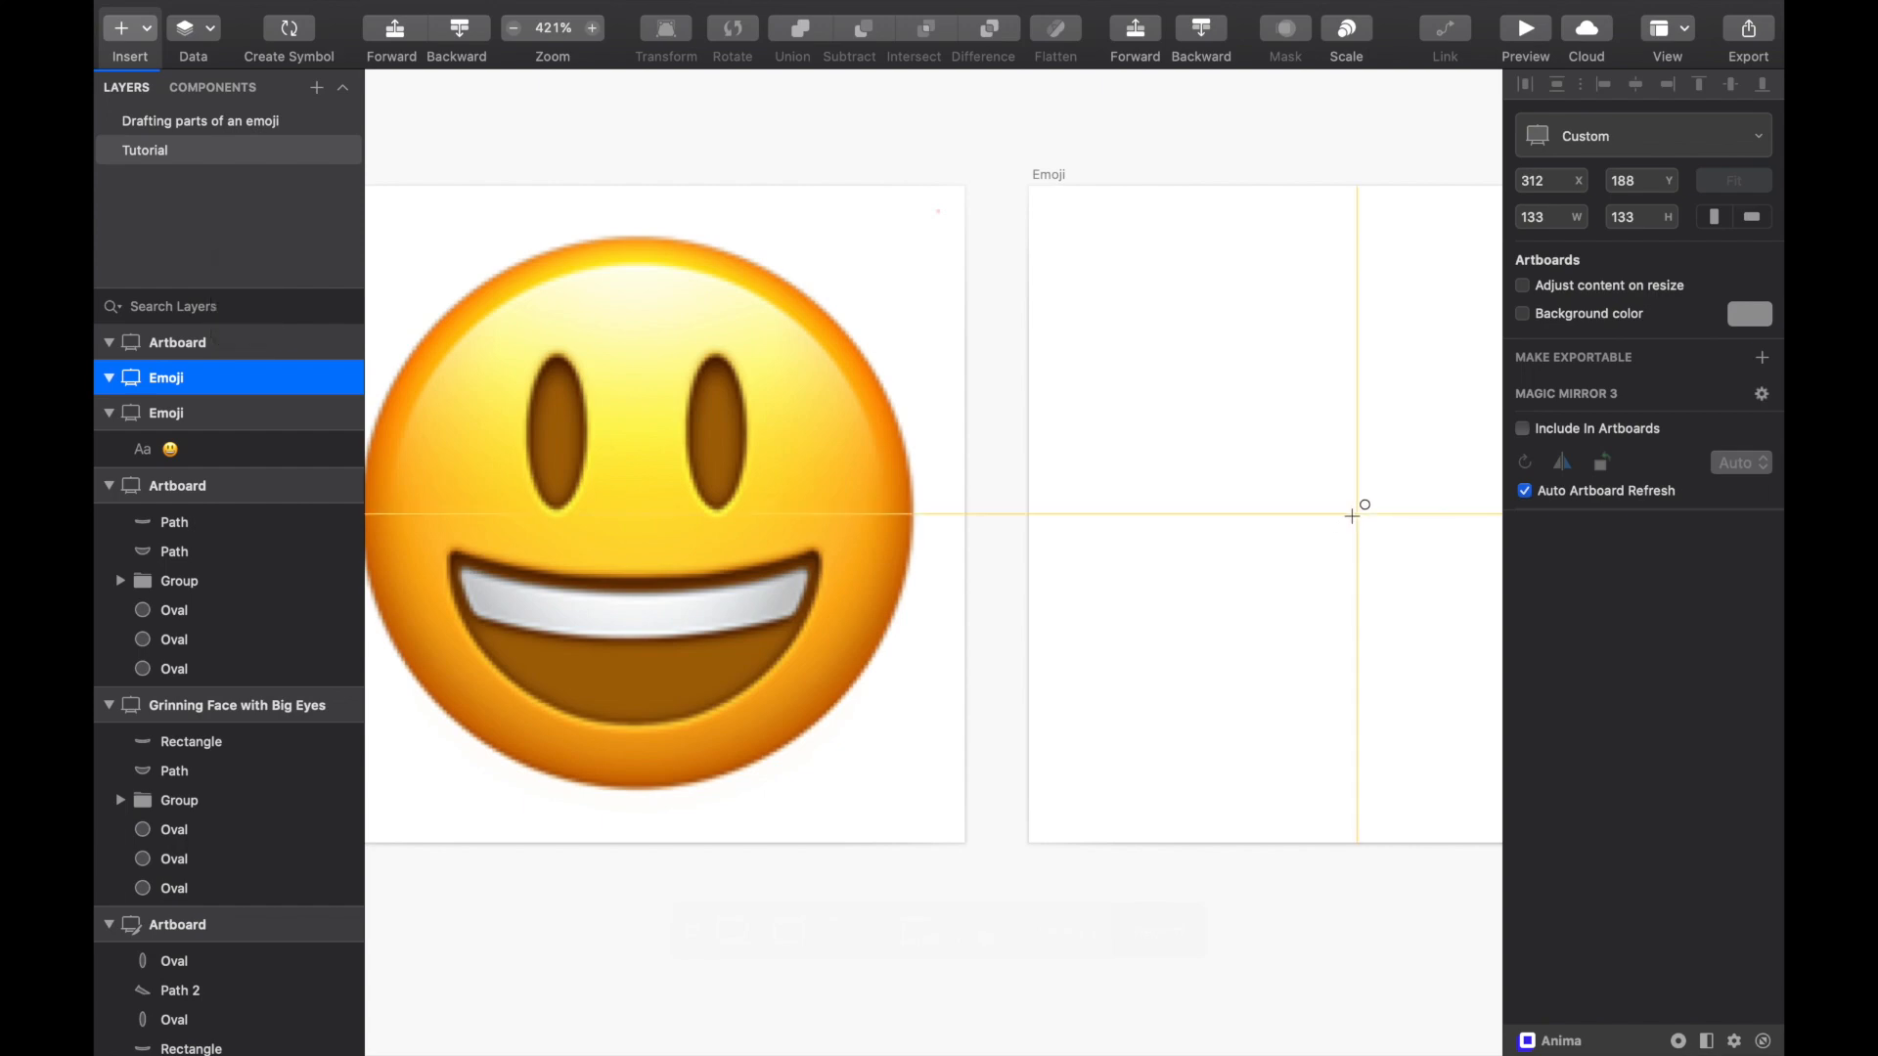
pyautogui.press('alt')
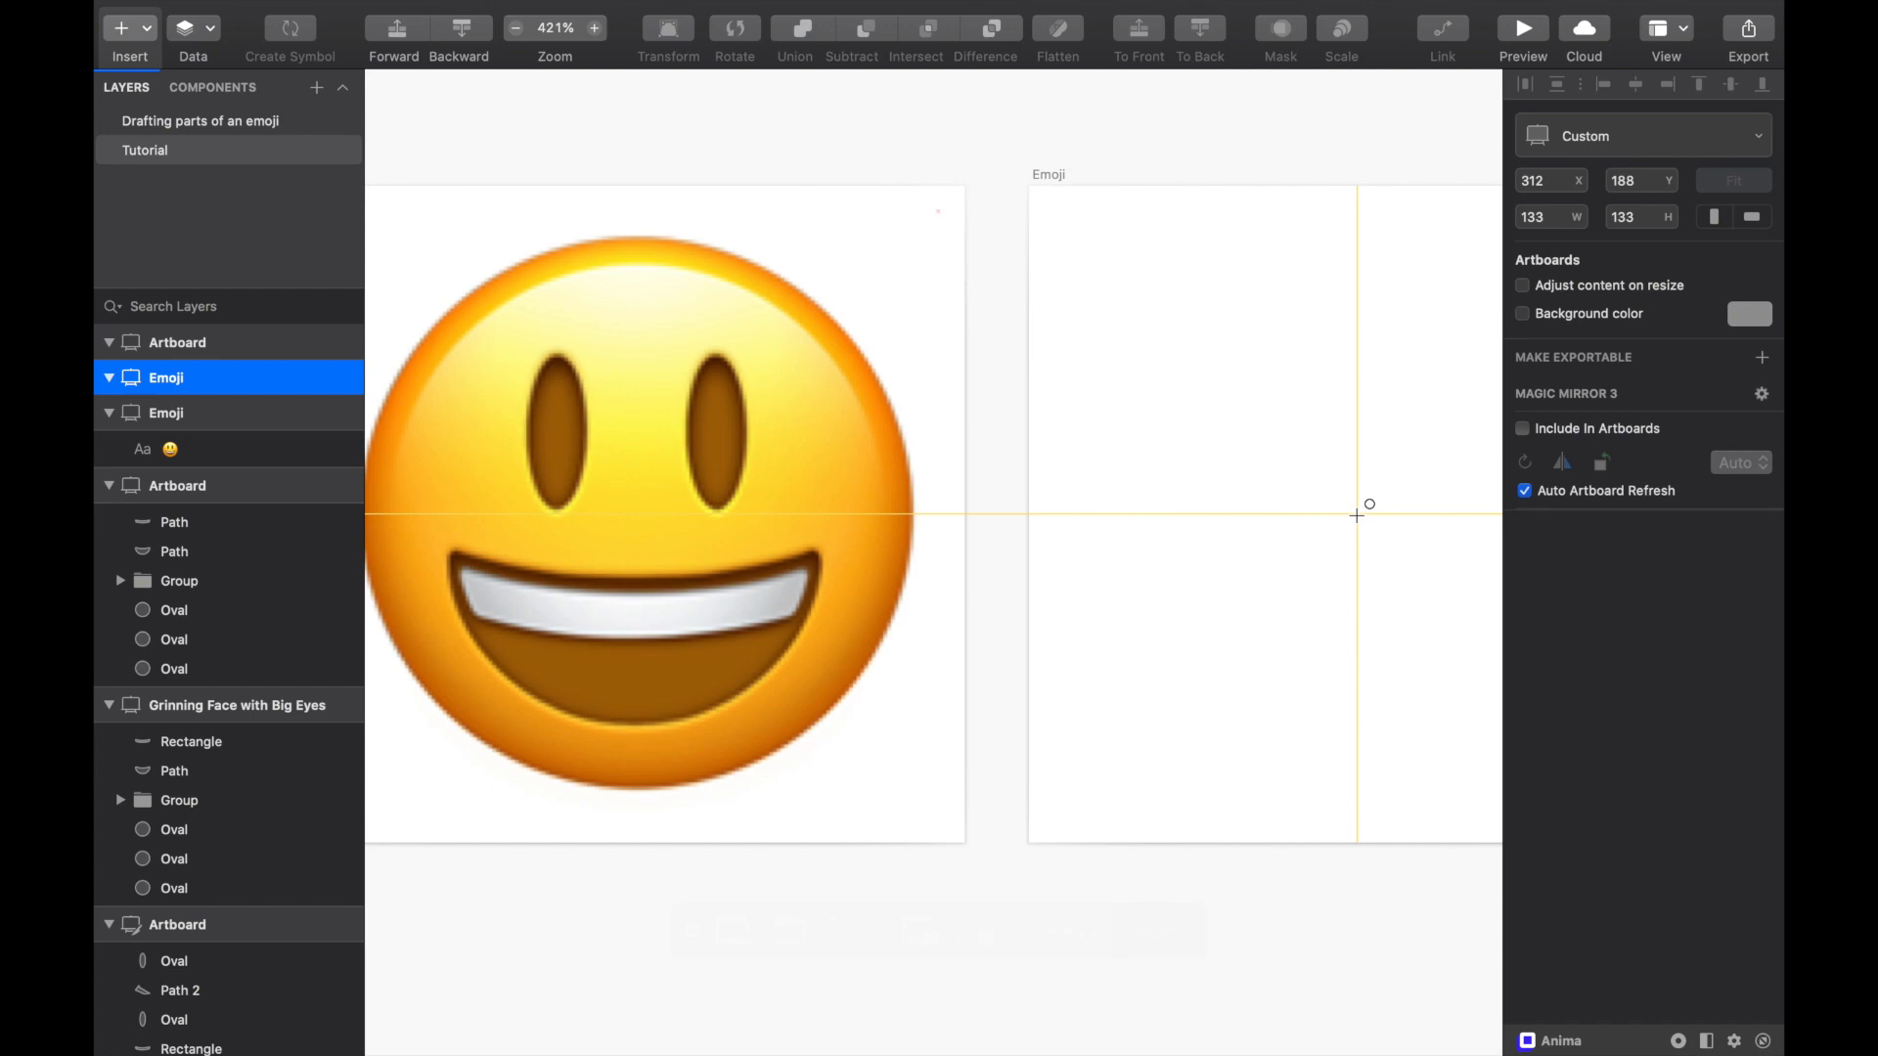
pyautogui.moveTo(1356, 516); pyautogui.dragTo(1461, 767)
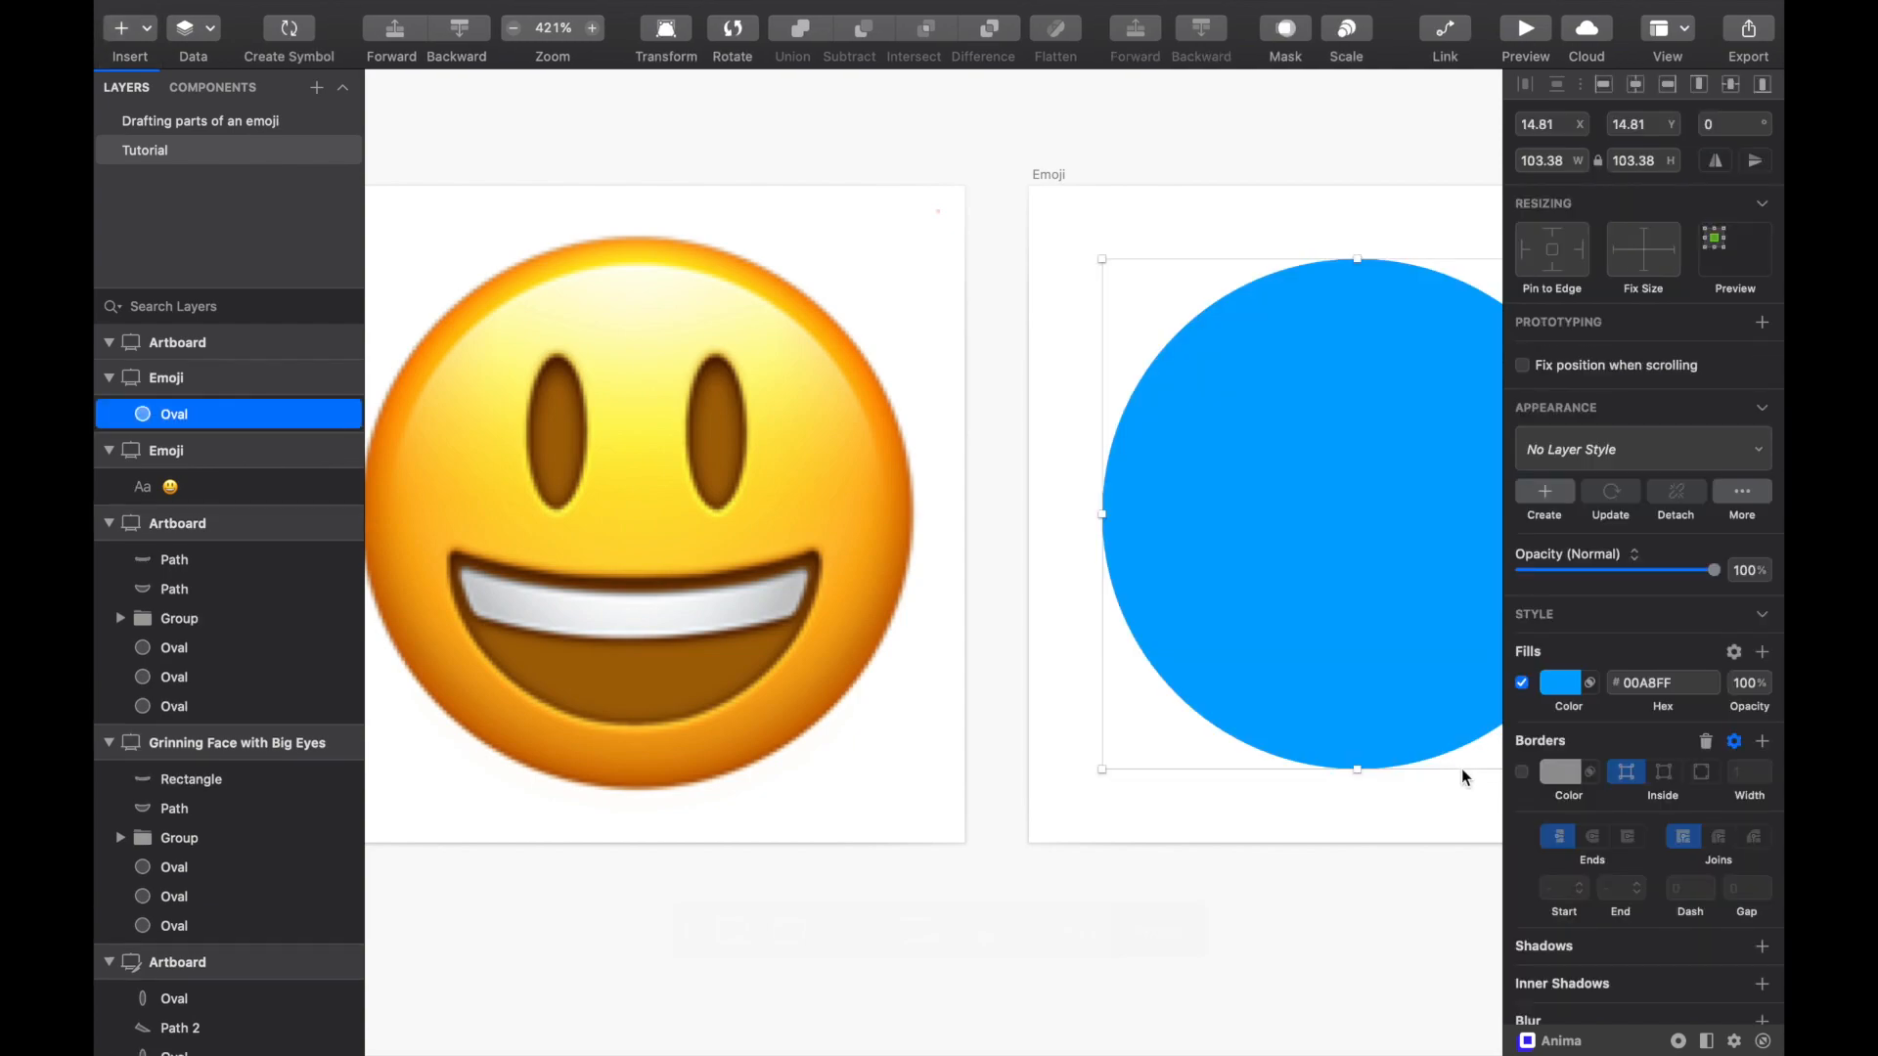
# Step: Look up the ruler command and show the canvas rulers
pyautogui.scroll(-2, 1300, 732)
pyautogui.hscroll(-2, 1300, 732)
pyautogui.scroll(-2, 1300, 732)
pyautogui.hscroll(2, 1300, 732)
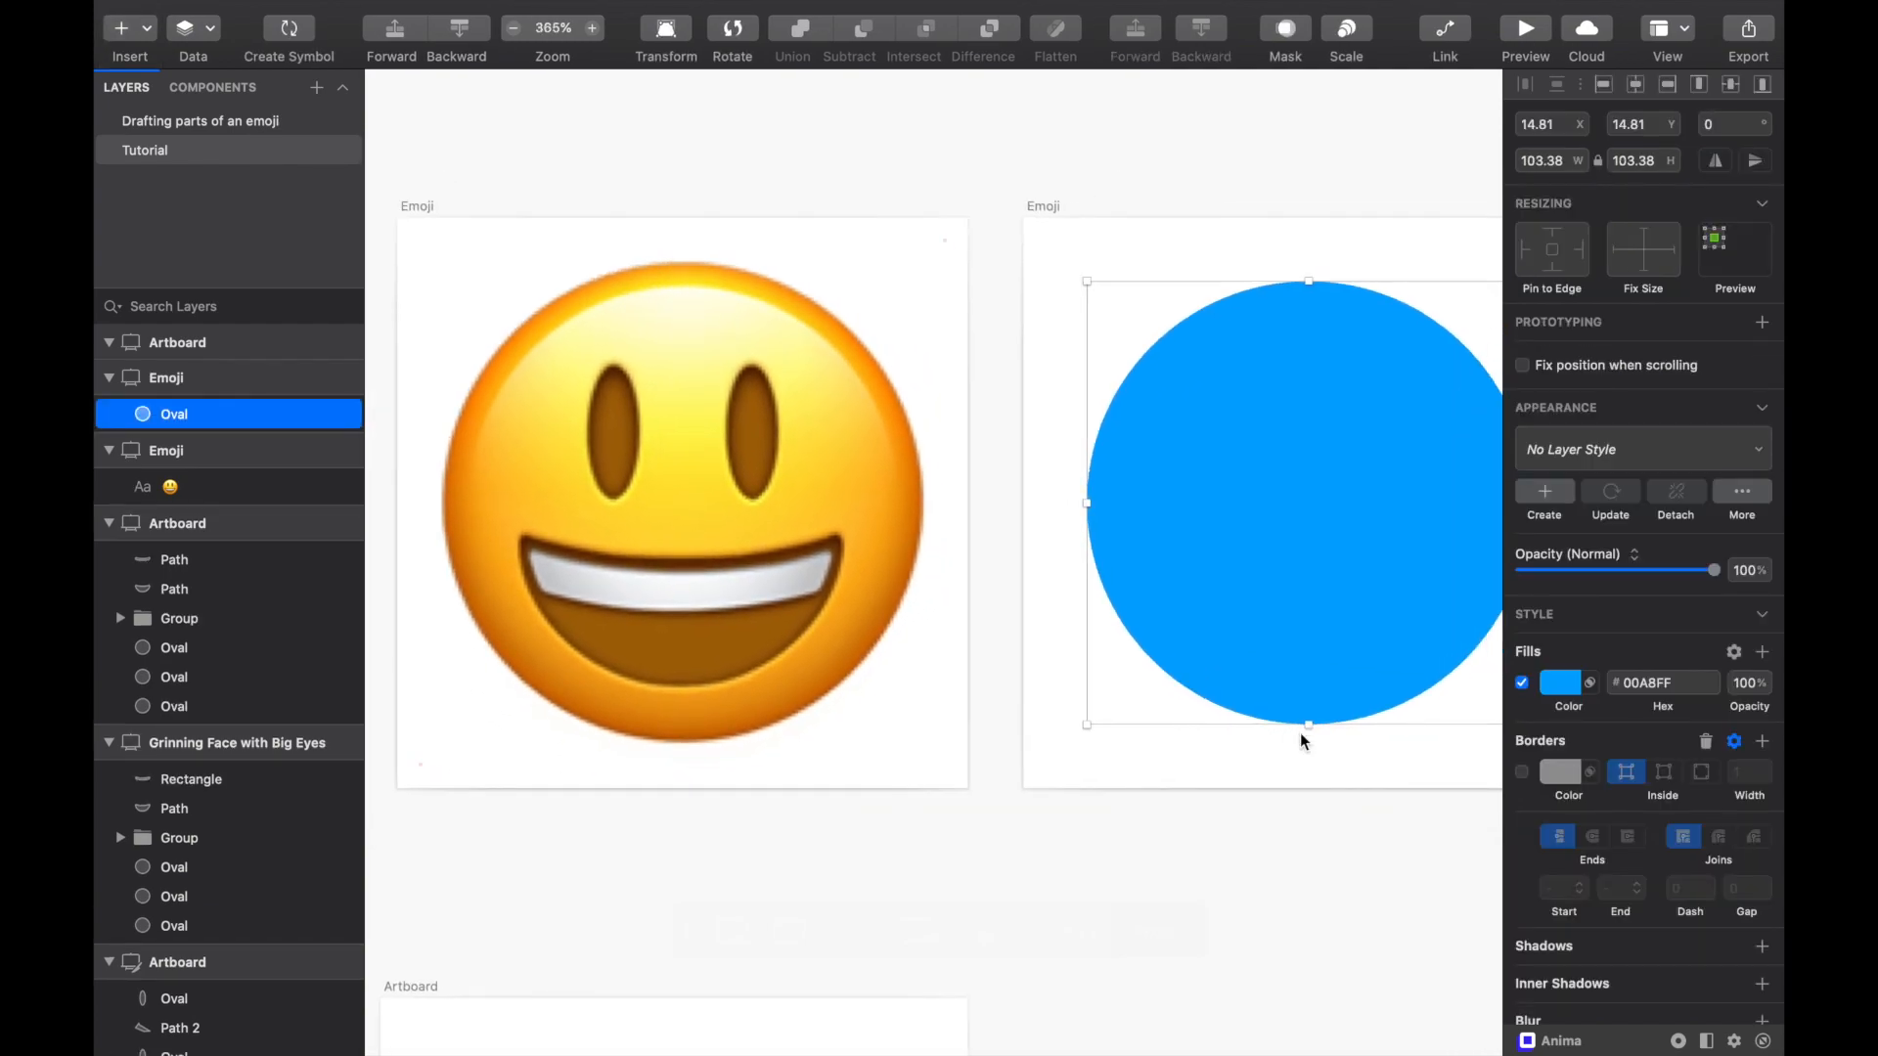
pyautogui.moveTo(1157, 3)
pyautogui.click(945, 12)
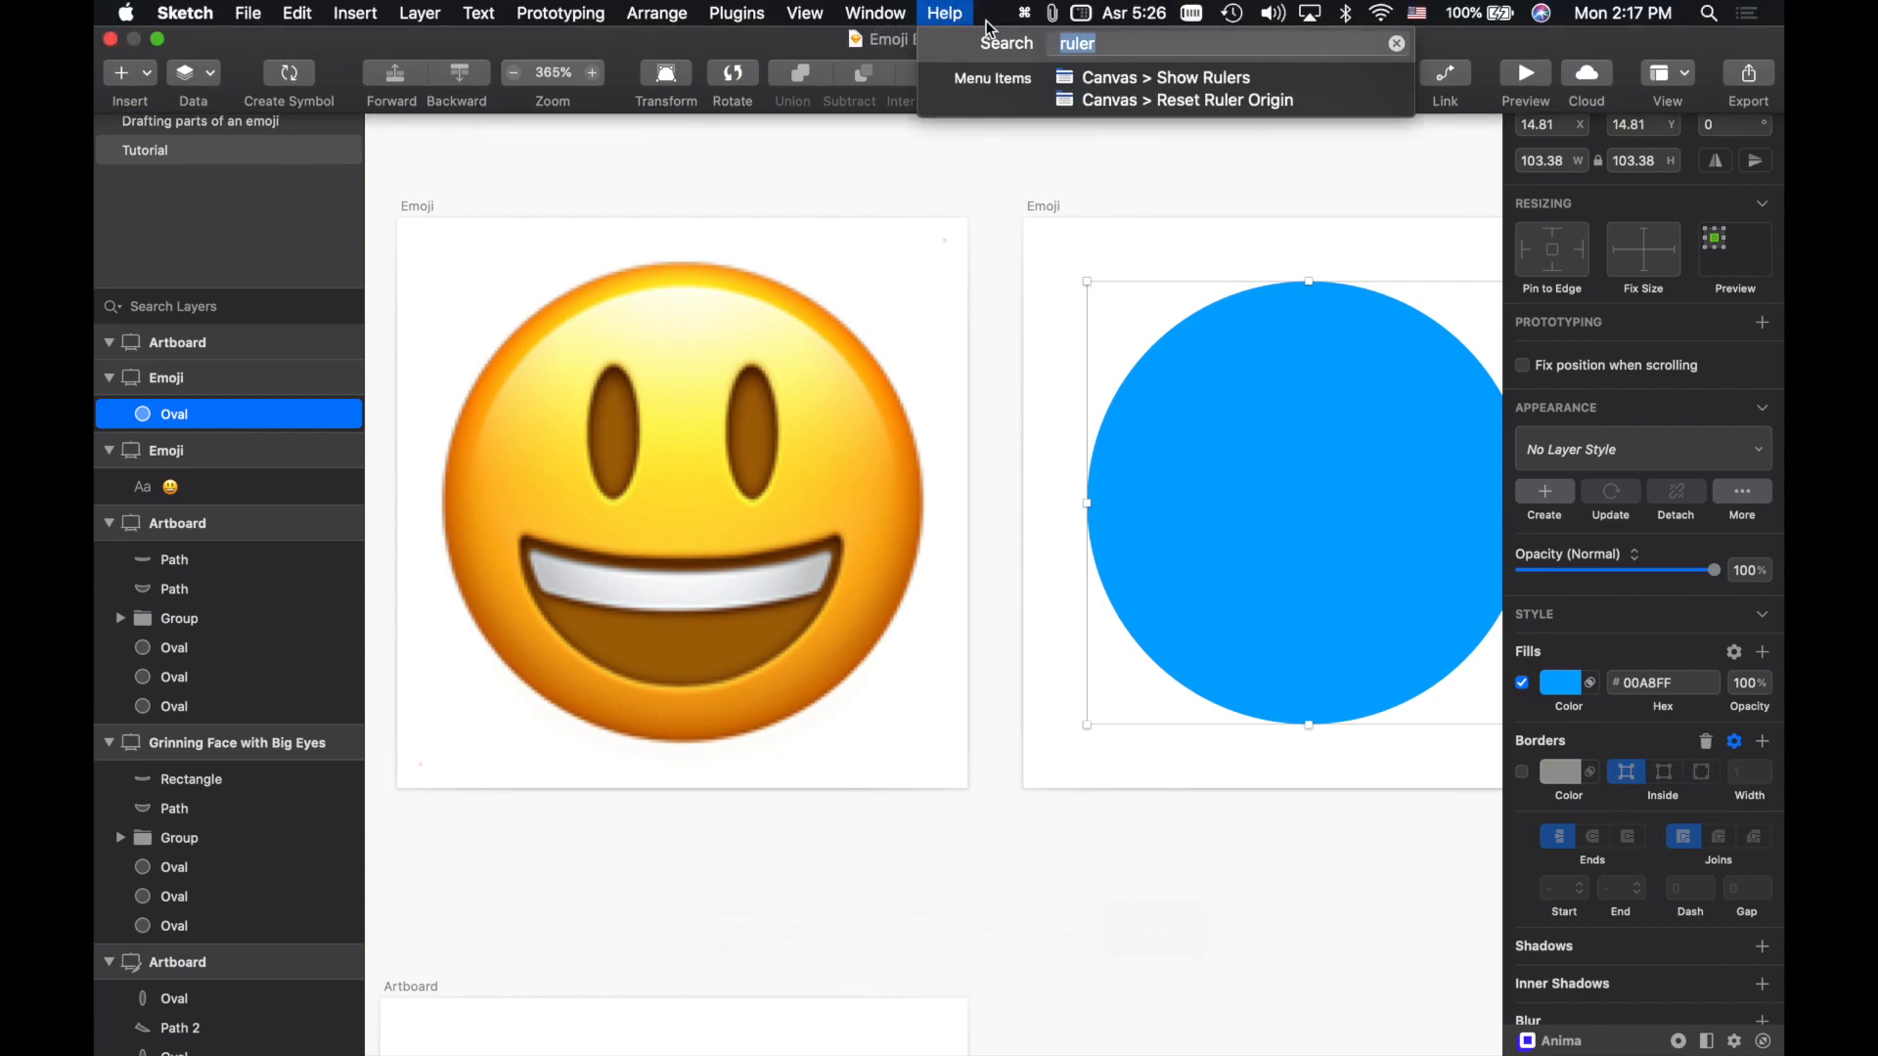
pyautogui.click(1079, 76)
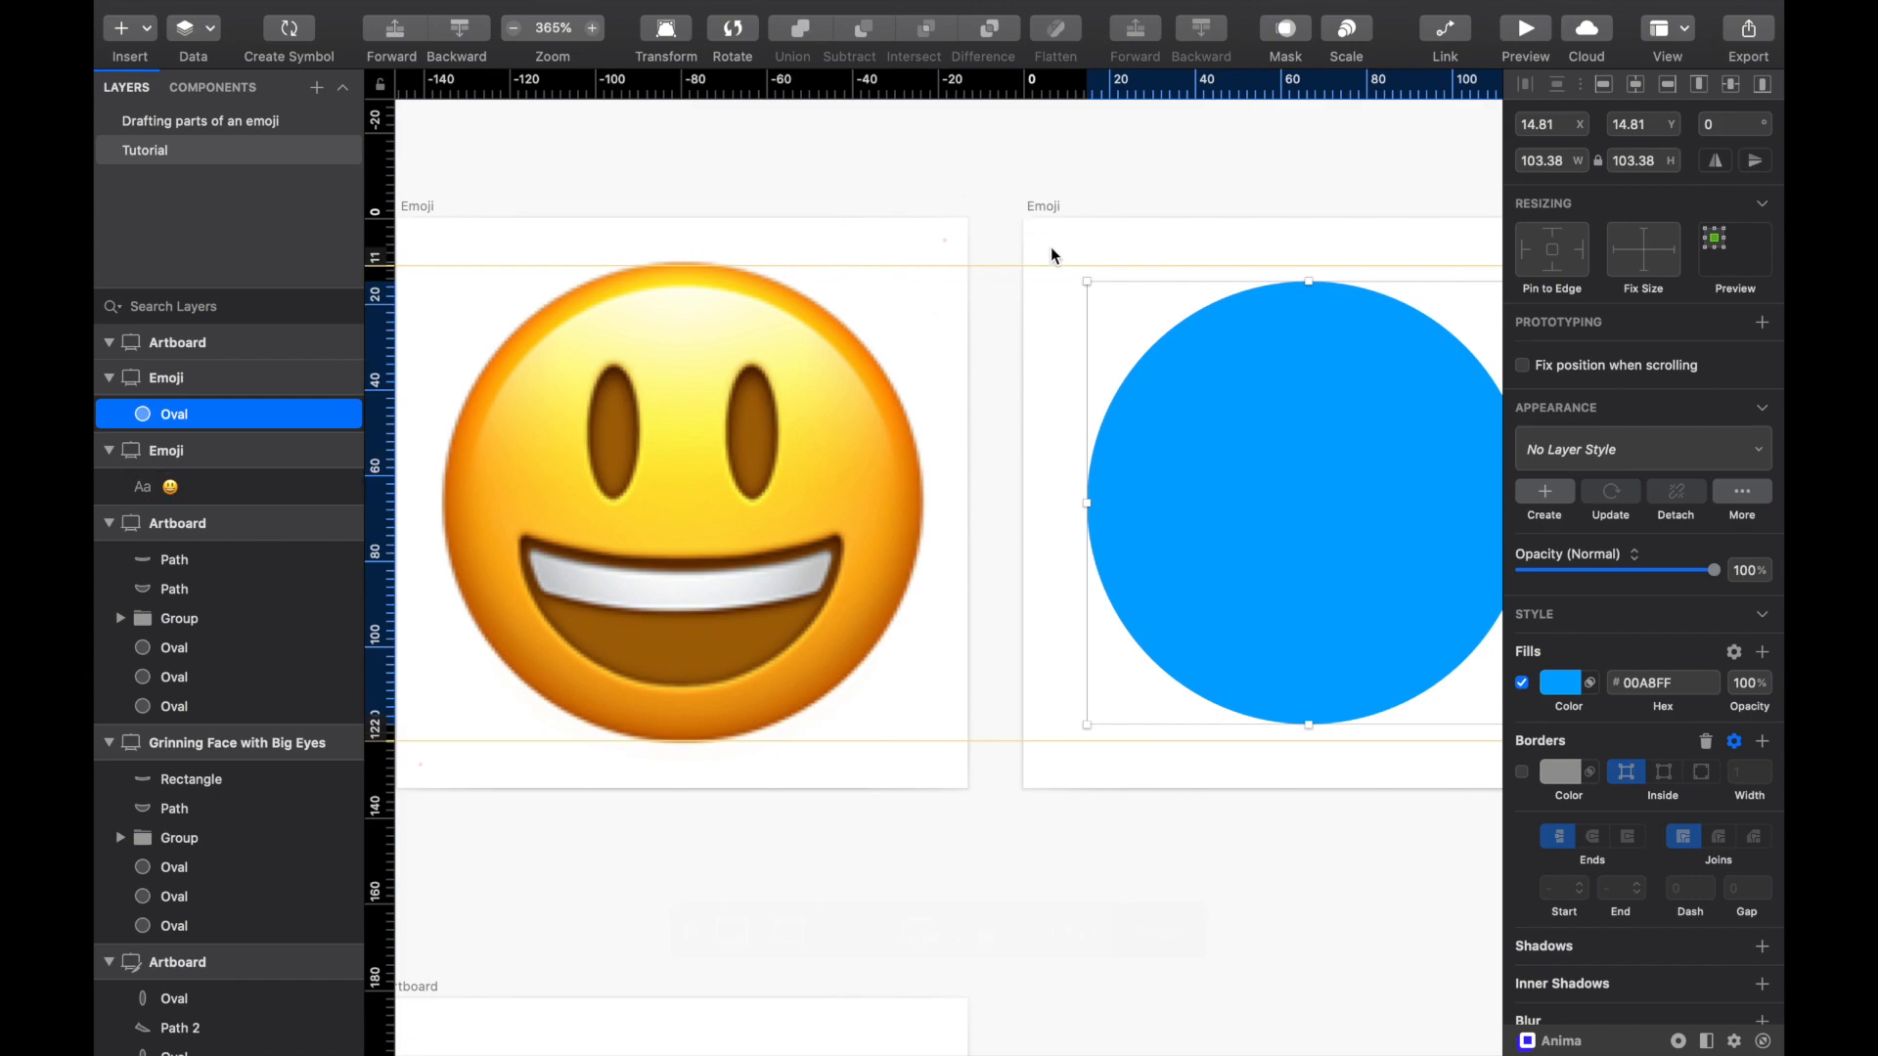
# Step: Remove the horizontal guide at the reference emoji's top edge and place a guide there again at 11
pyautogui.click(1229, 209)
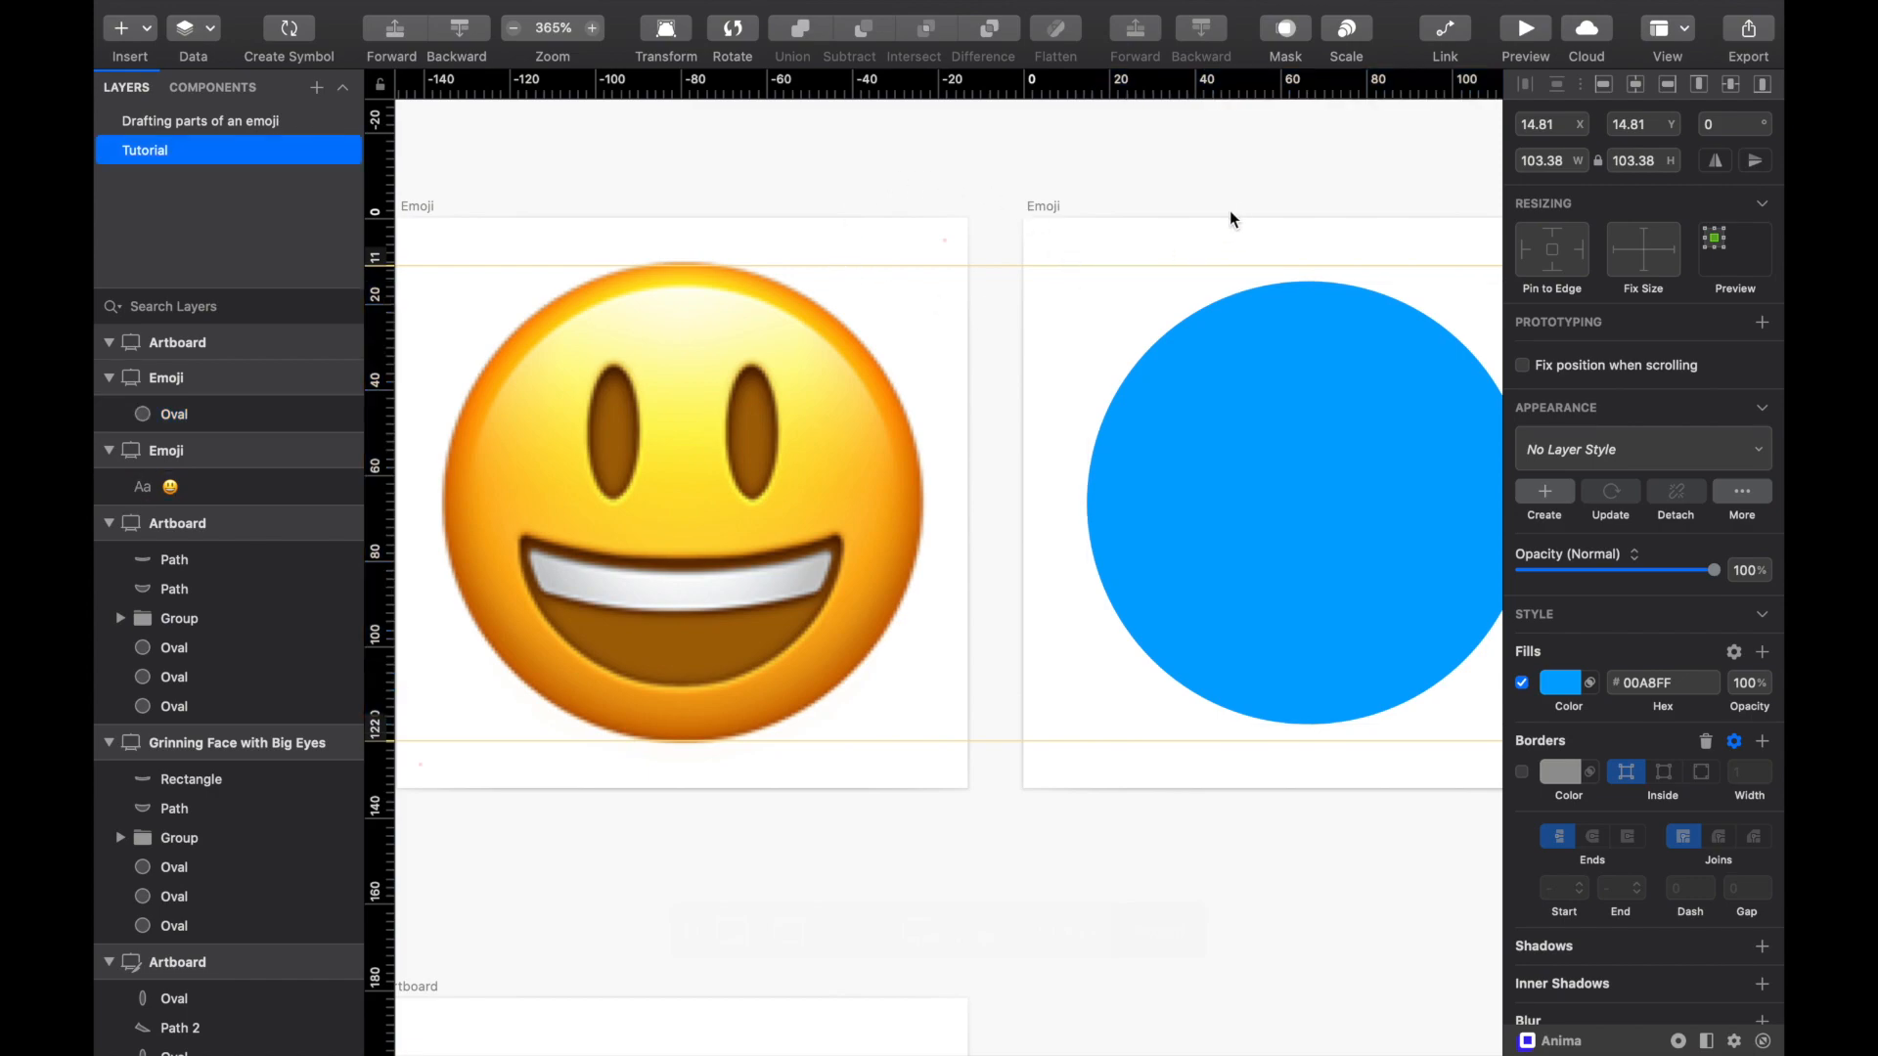
pyautogui.click(1225, 355)
pyautogui.scroll(3, 1144, 293)
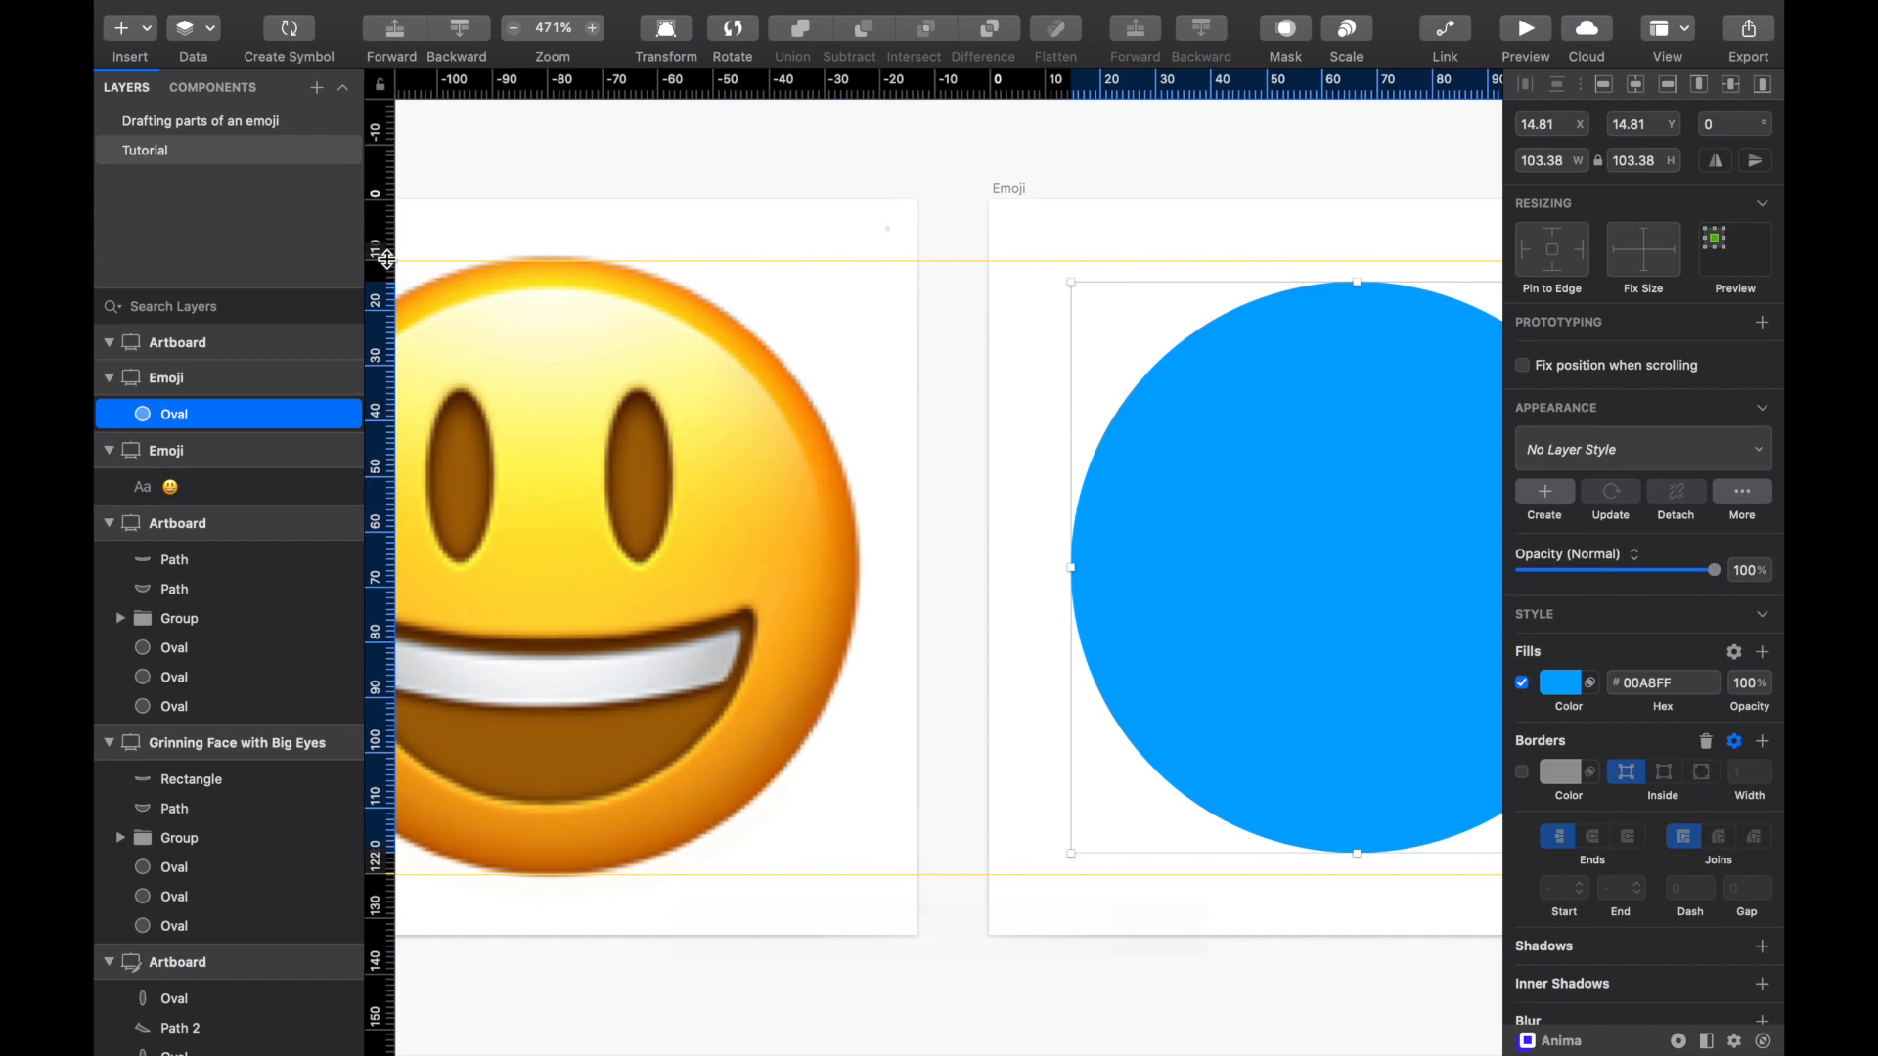
pyautogui.moveTo(386, 260); pyautogui.dragTo(968, 14)
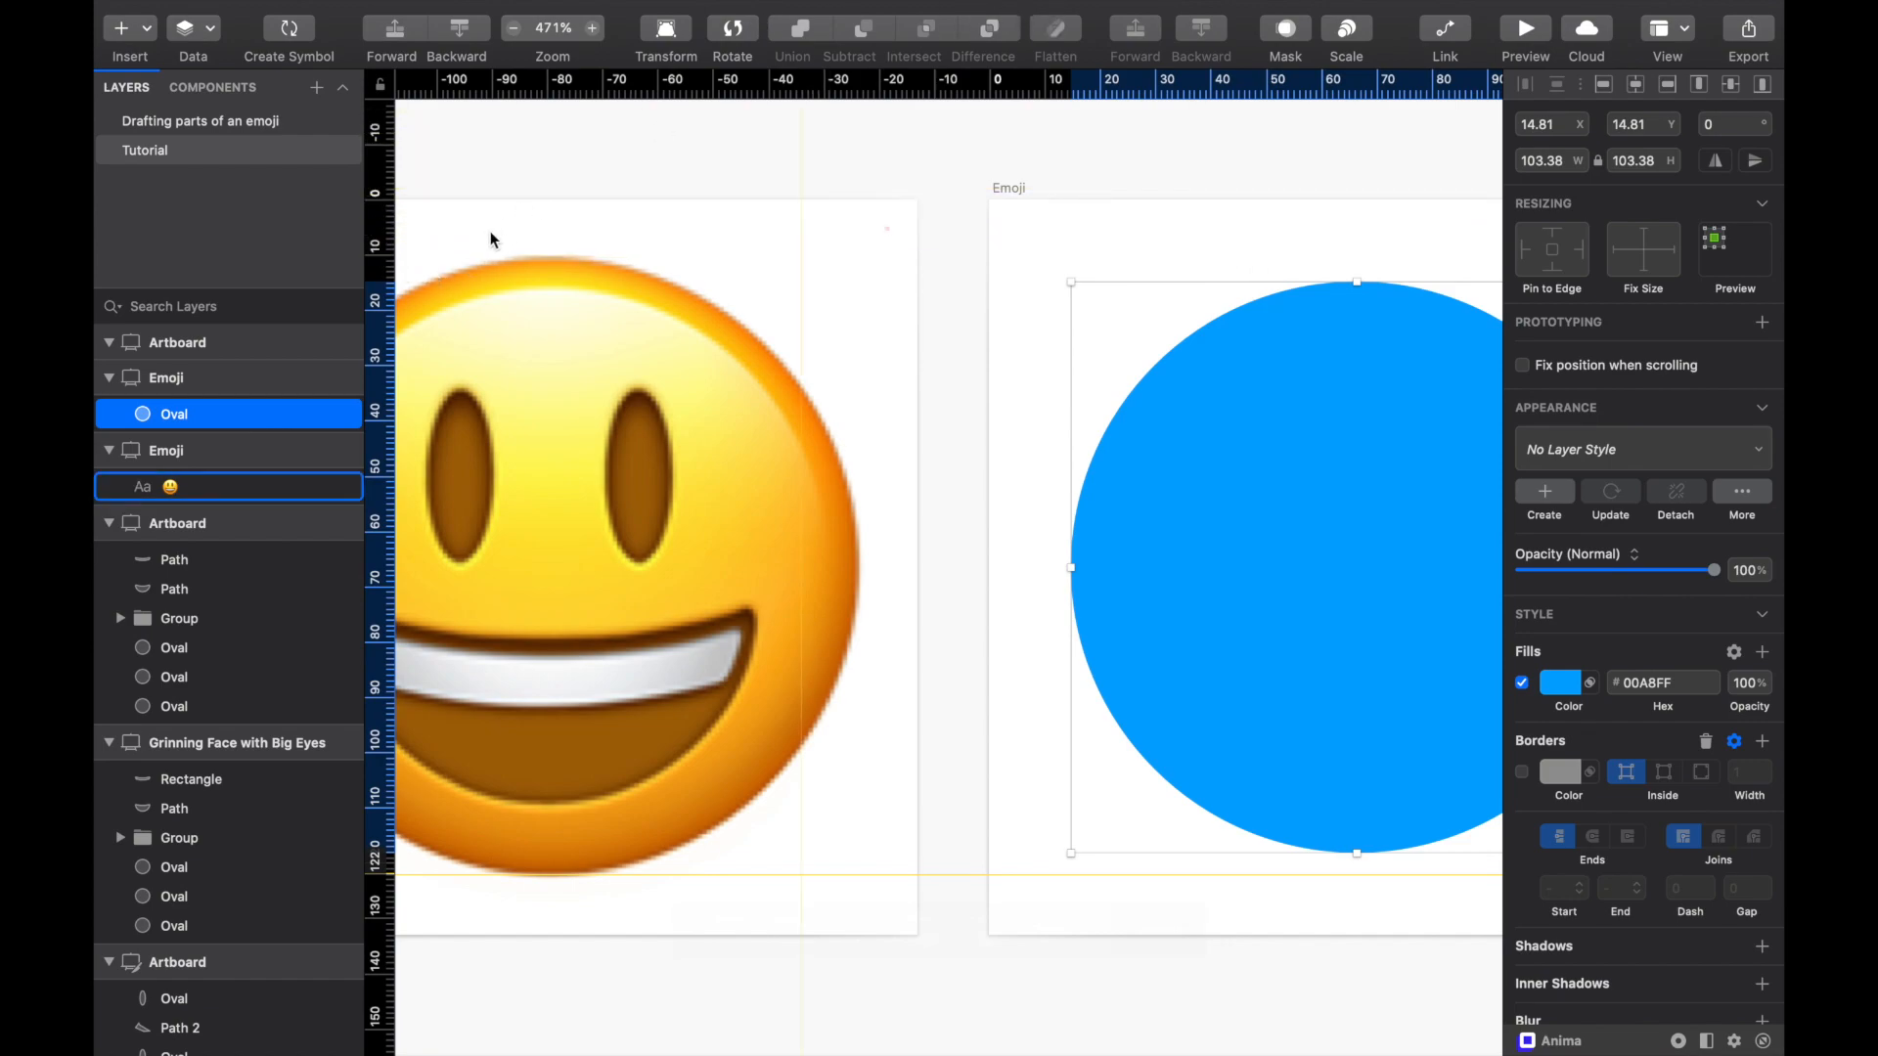
pyautogui.click(387, 257)
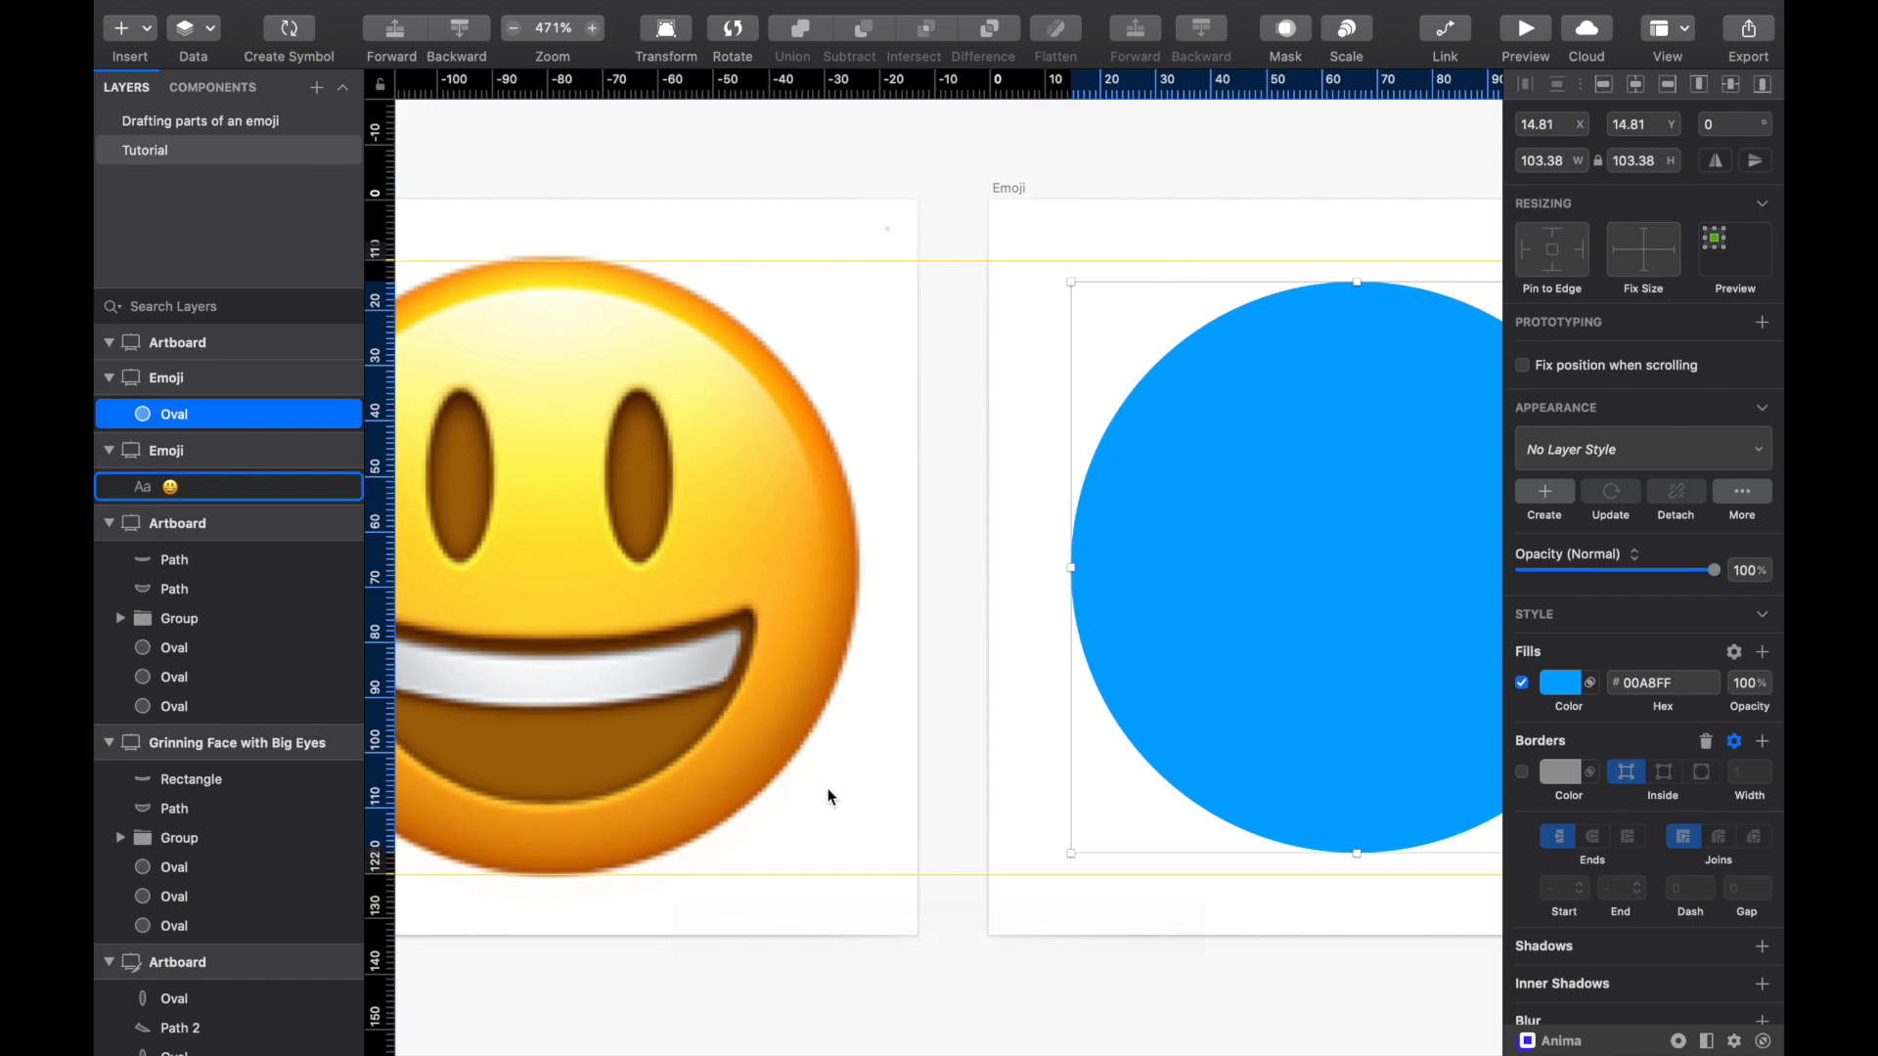
# Step: Move and enlarge the blue circle to 111 × 111 at X 11, Y 11 so it spans the guides at 11 and 122
pyautogui.scroll(-1, 536, 272)
pyautogui.hscroll(-1, 536, 272)
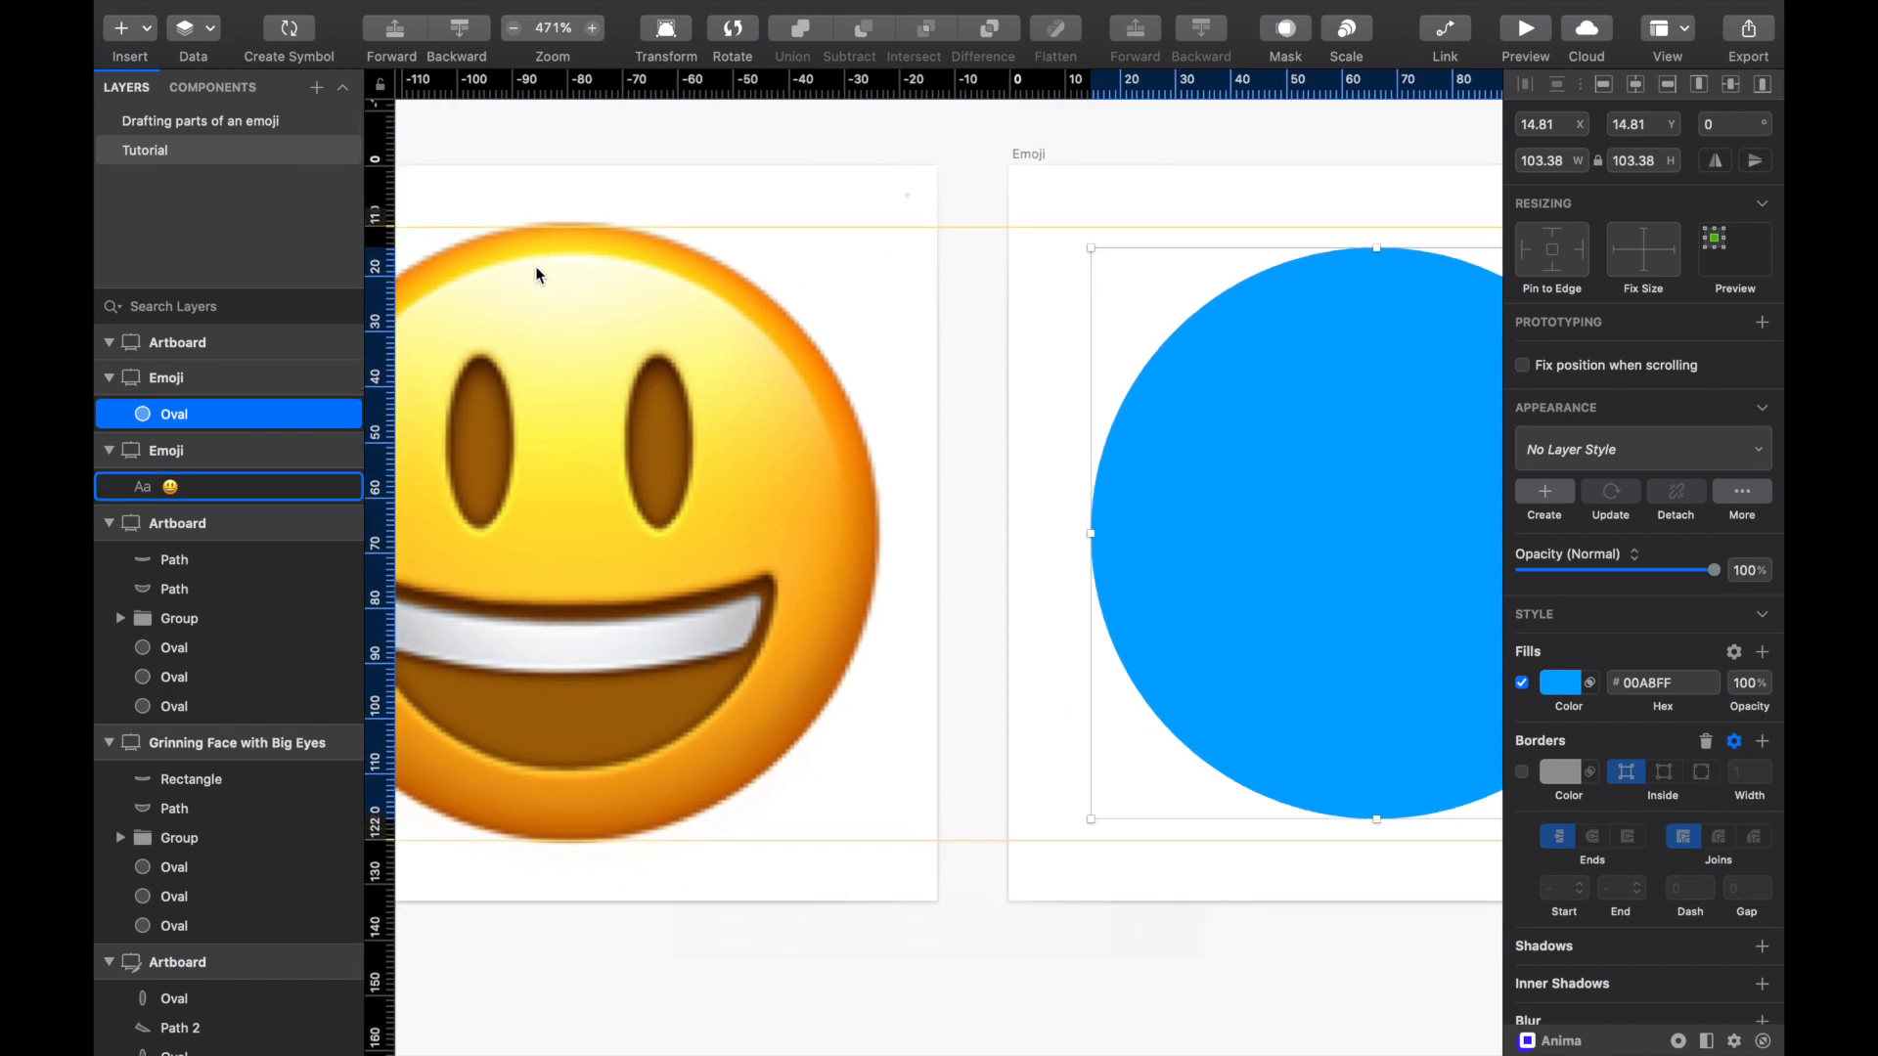
pyautogui.moveTo(388, 840); pyautogui.dragTo(388, 840)
pyautogui.hscroll(3, 1113, 735)
pyautogui.scroll(1, 1113, 736)
pyautogui.hscroll(2, 1271, 614)
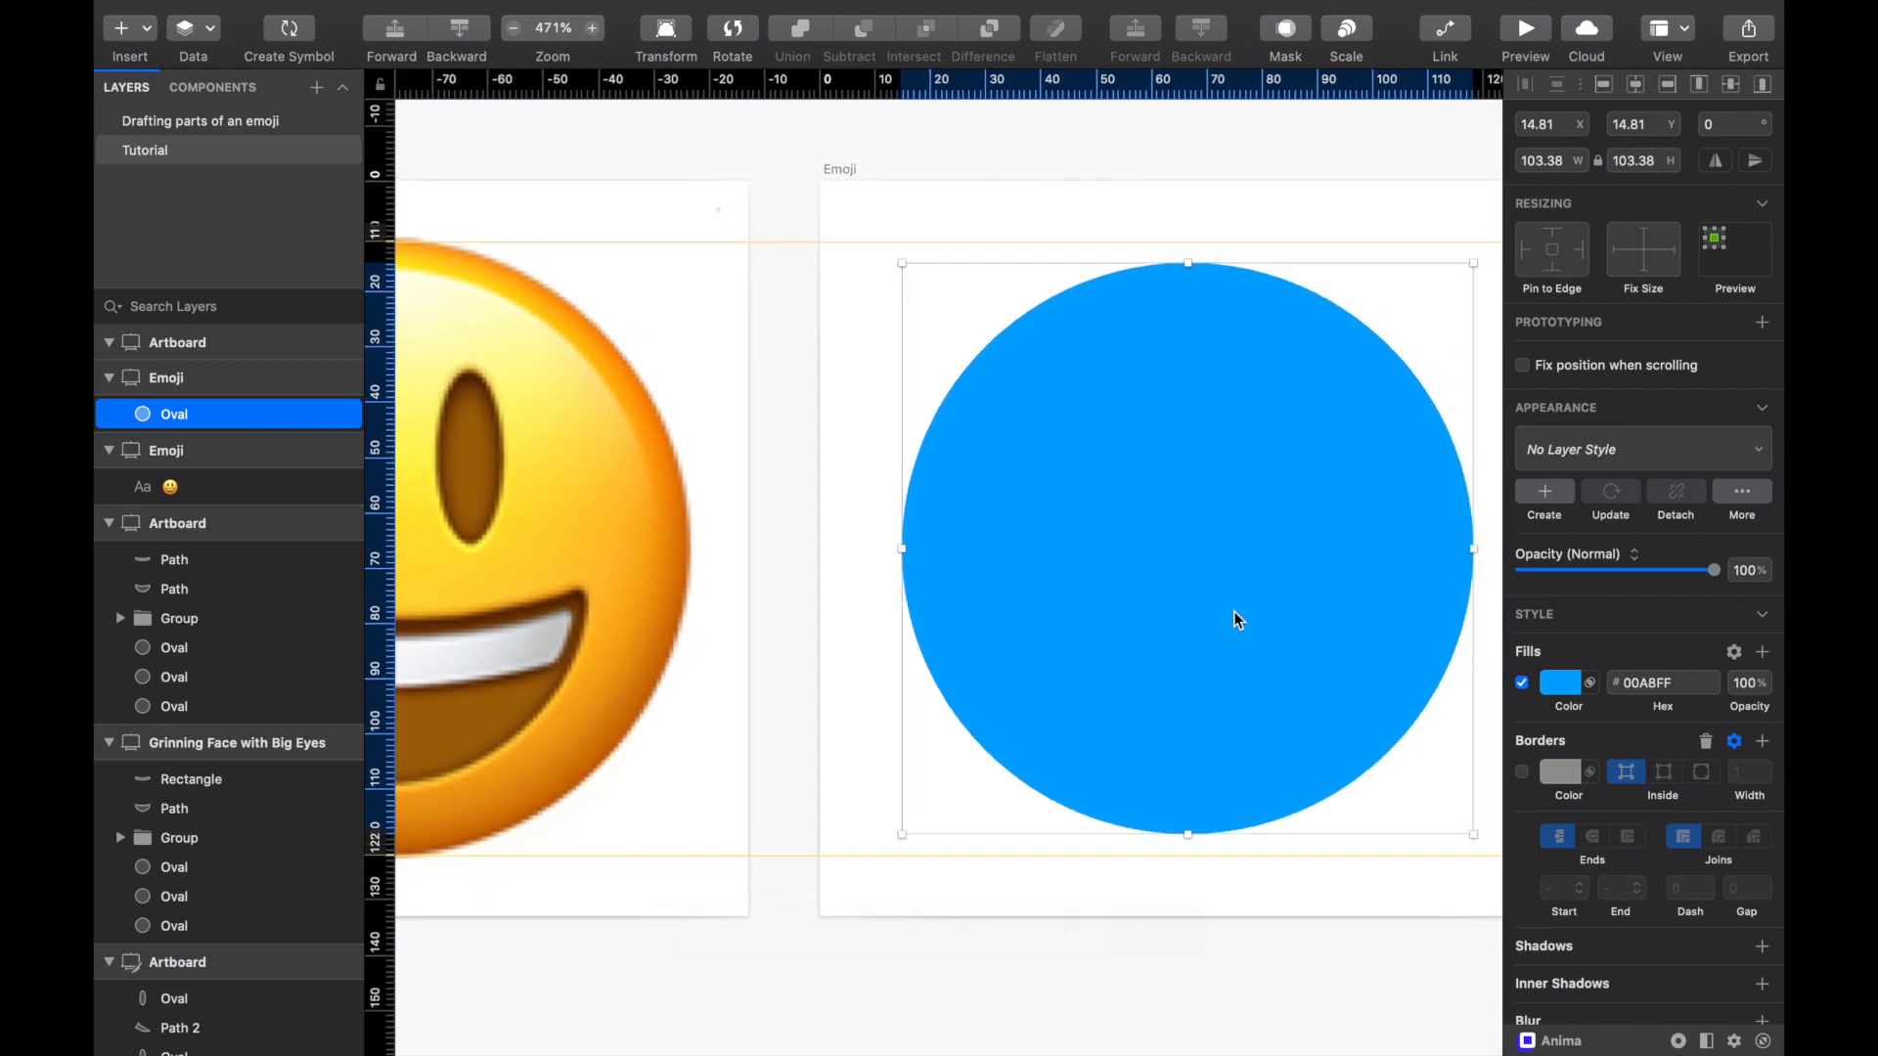
pyautogui.moveTo(1189, 608)
pyautogui.mouseDown()
pyautogui.moveTo(1200, 581)
pyautogui.moveTo(1189, 591)
pyautogui.mouseUp()
pyautogui.moveTo(1187, 813); pyautogui.dragTo(1190, 858)
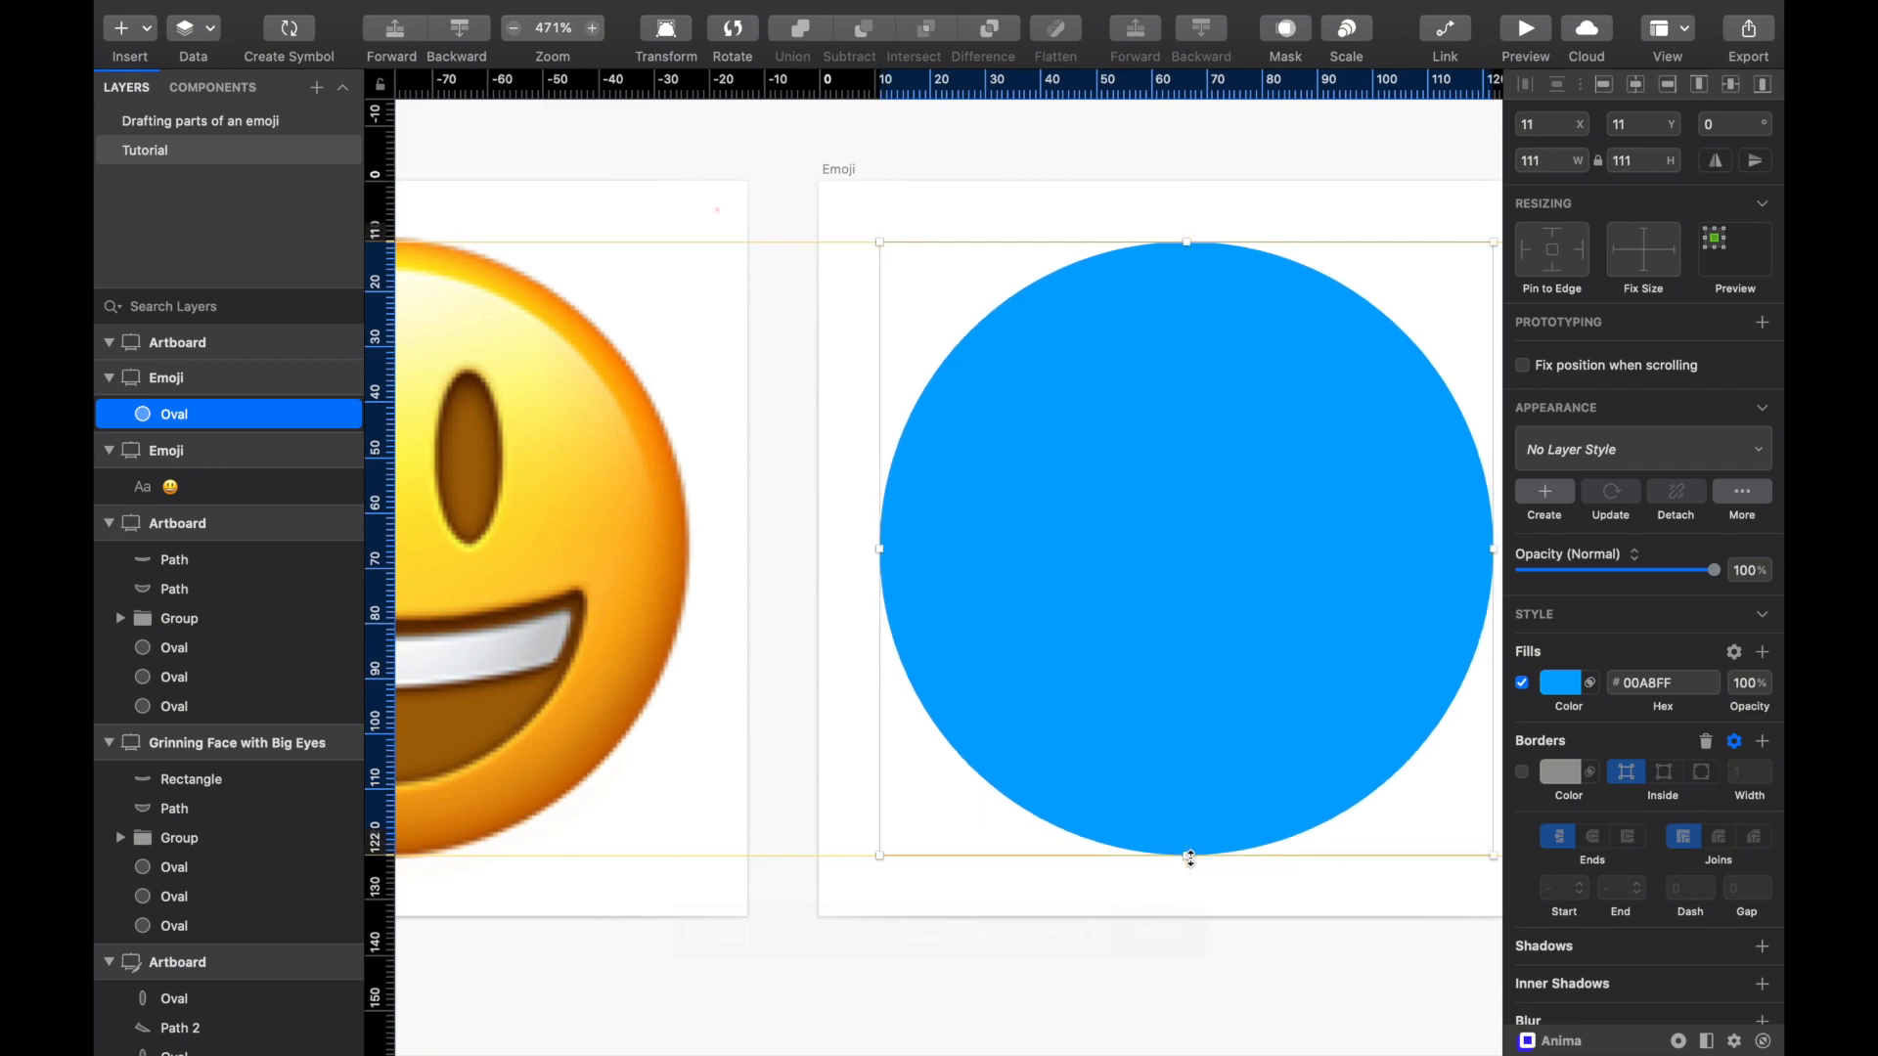
# Step: Fill the circle with the yellow FFDB32 sampled from the reference emoji's face
pyautogui.scroll(-5, 1190, 858)
pyautogui.scroll(-3, 1189, 858)
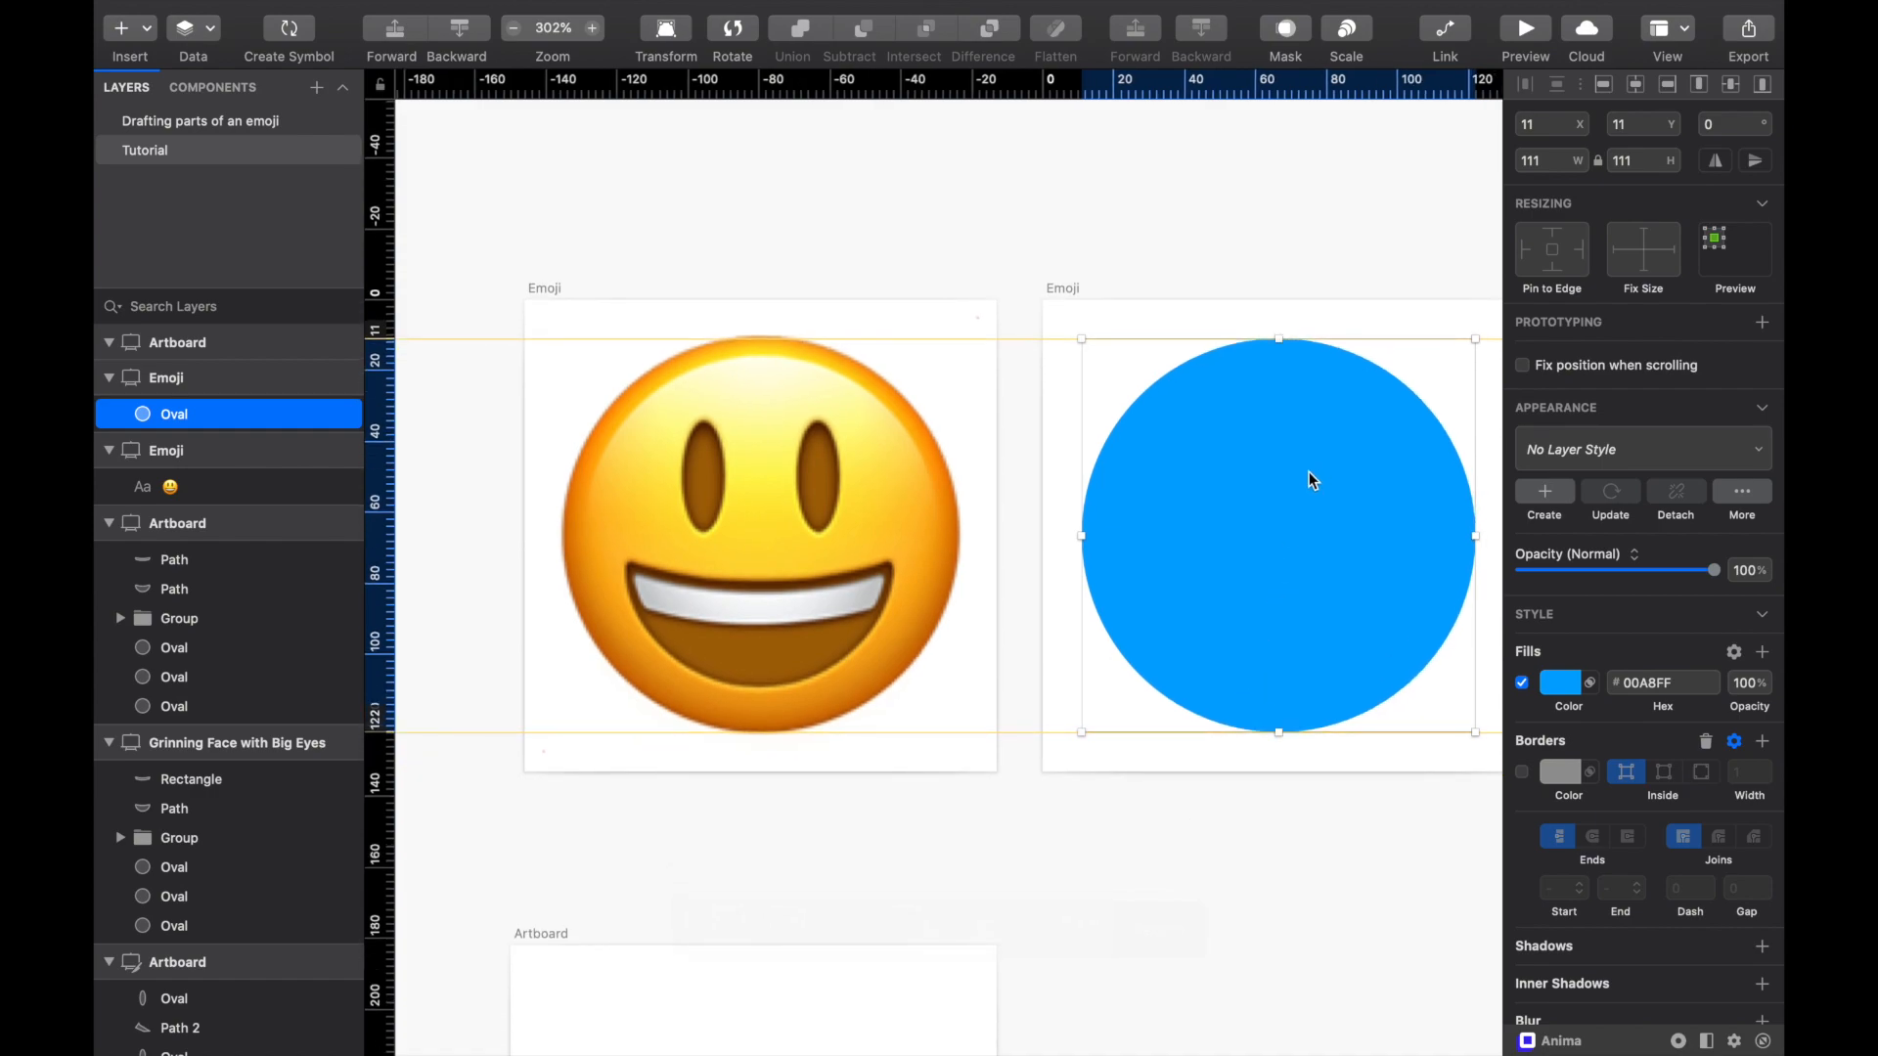
pyautogui.scroll(3, 1294, 540)
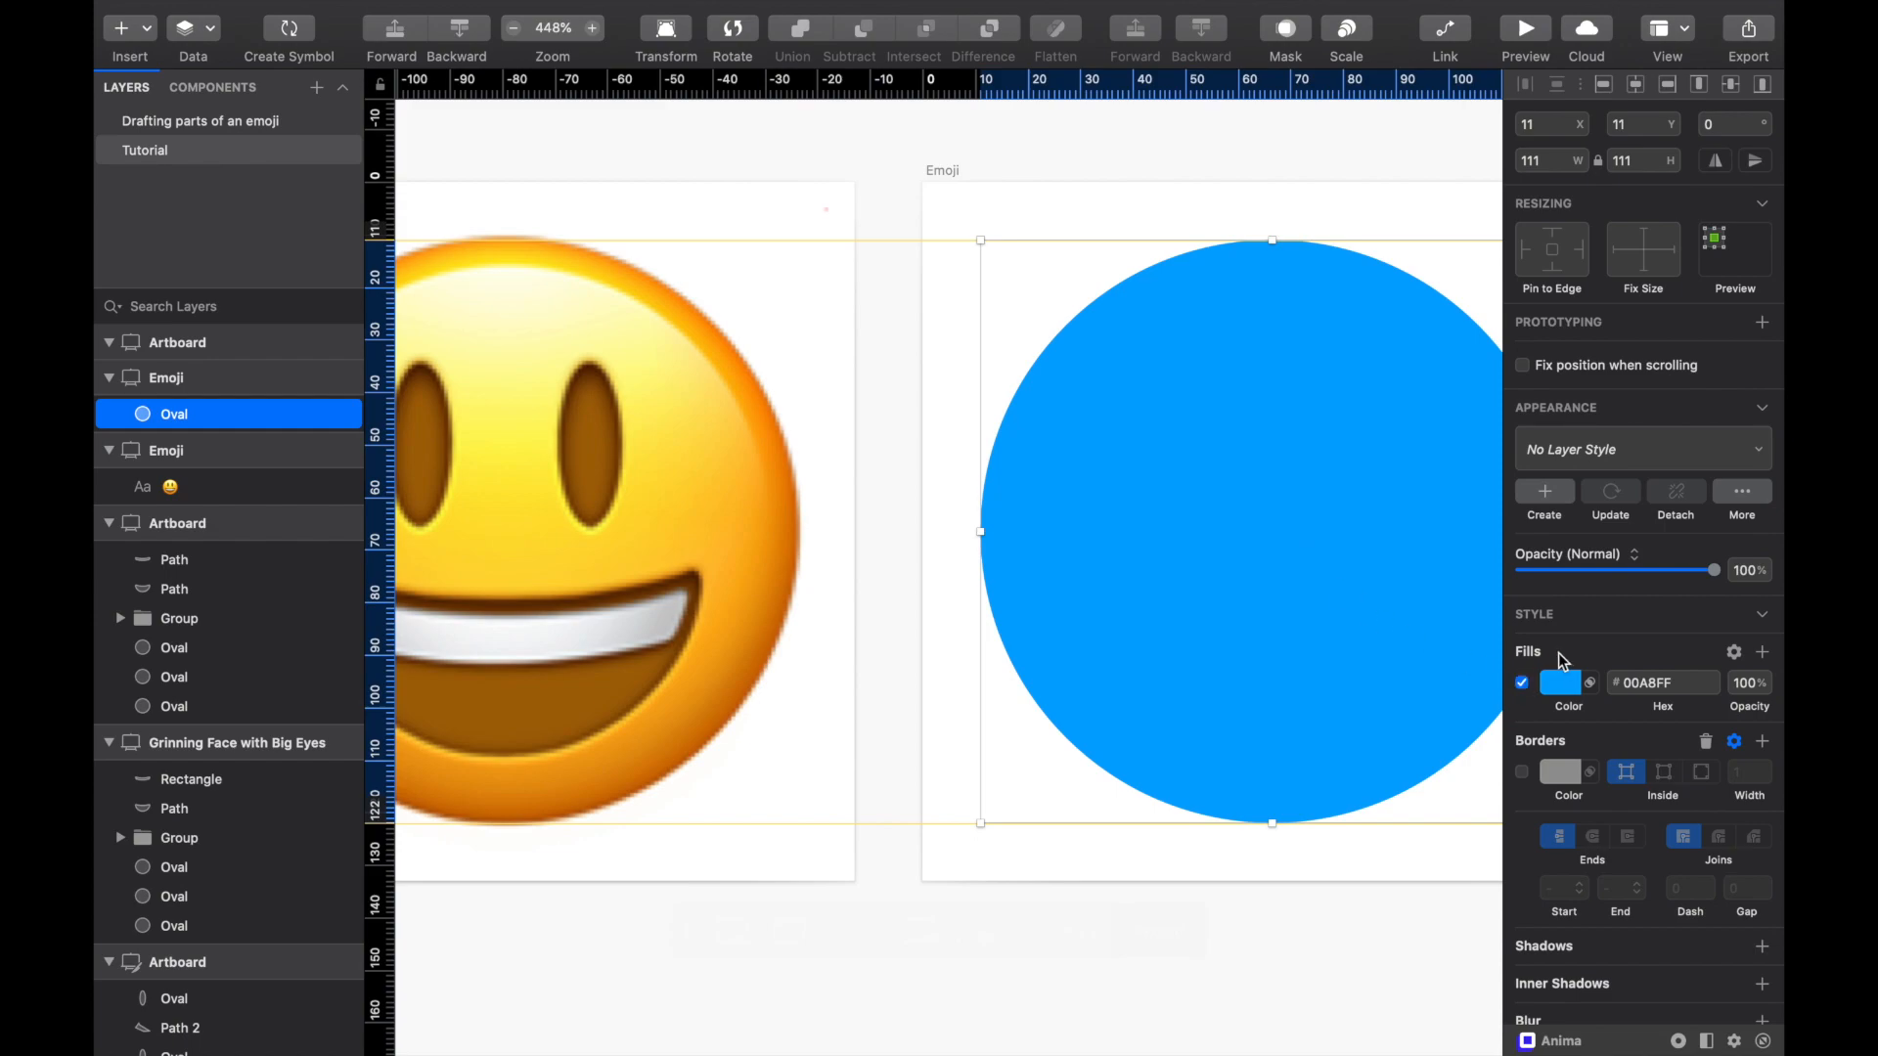
pyautogui.click(1763, 618)
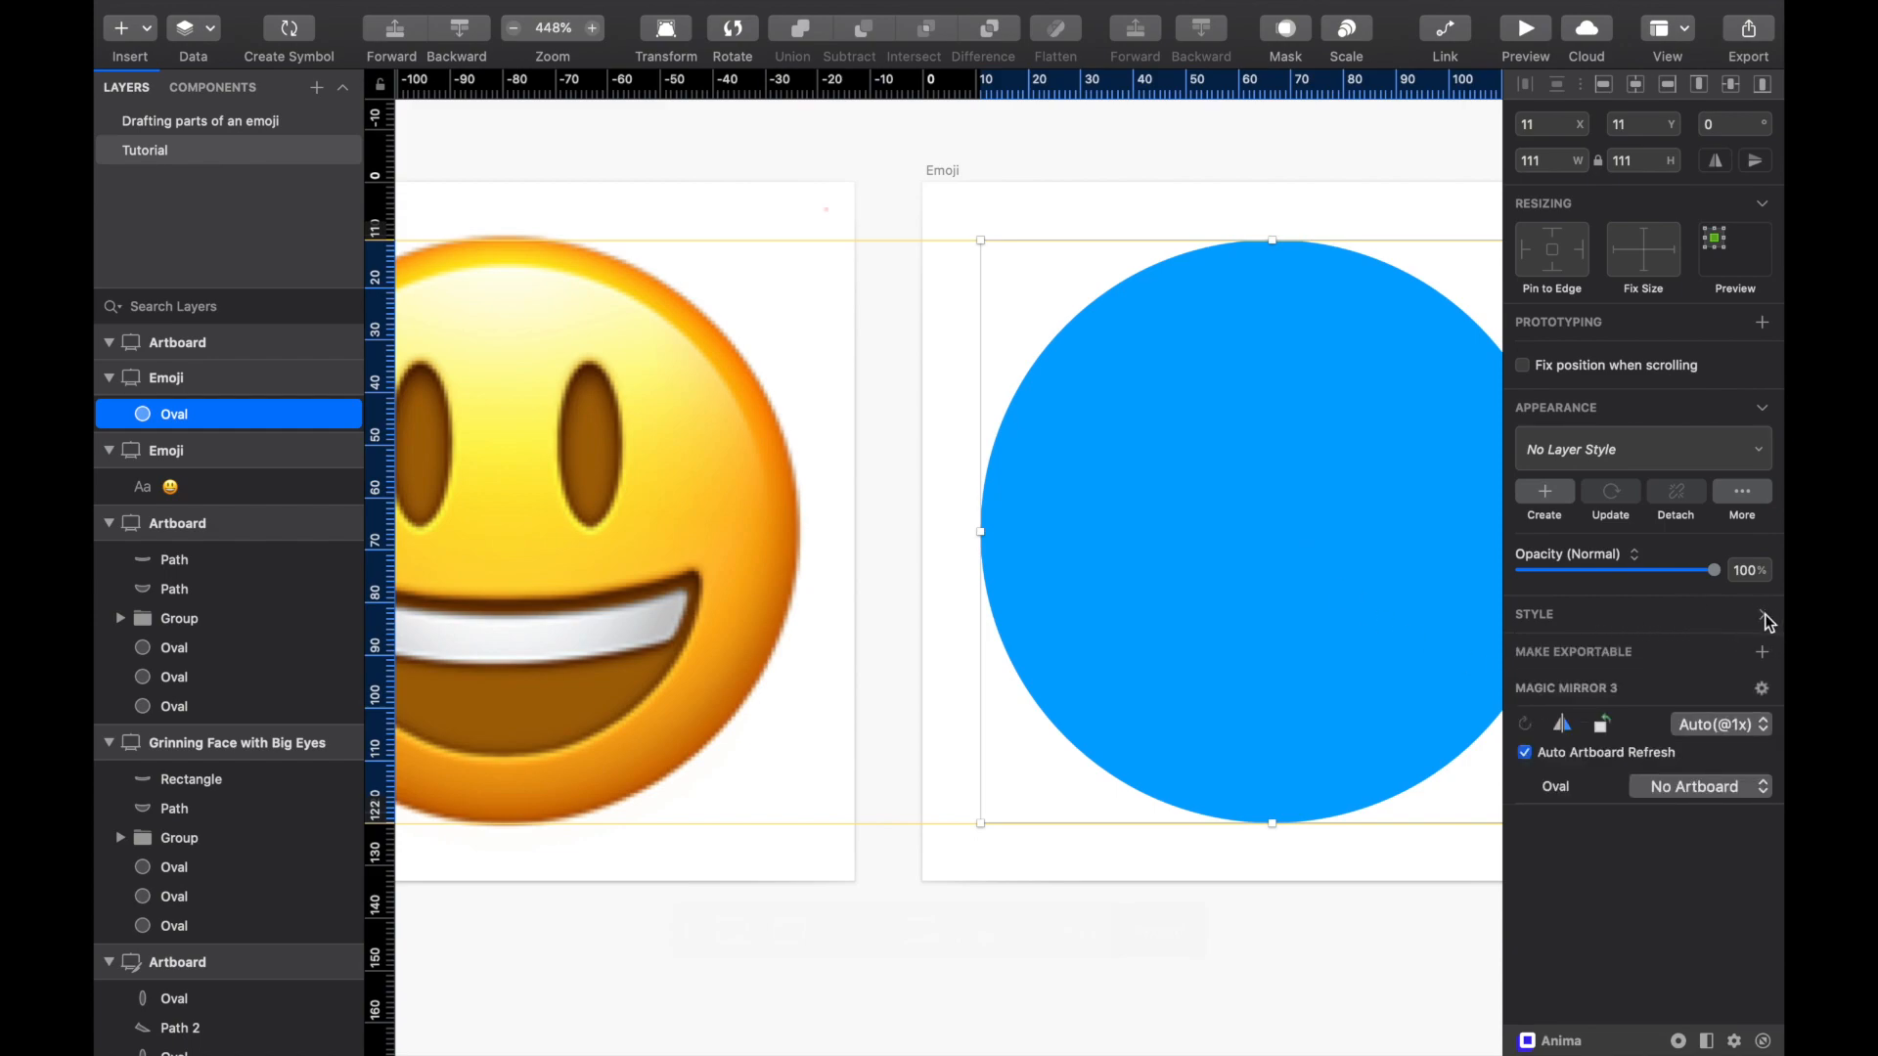
pyautogui.click(1764, 618)
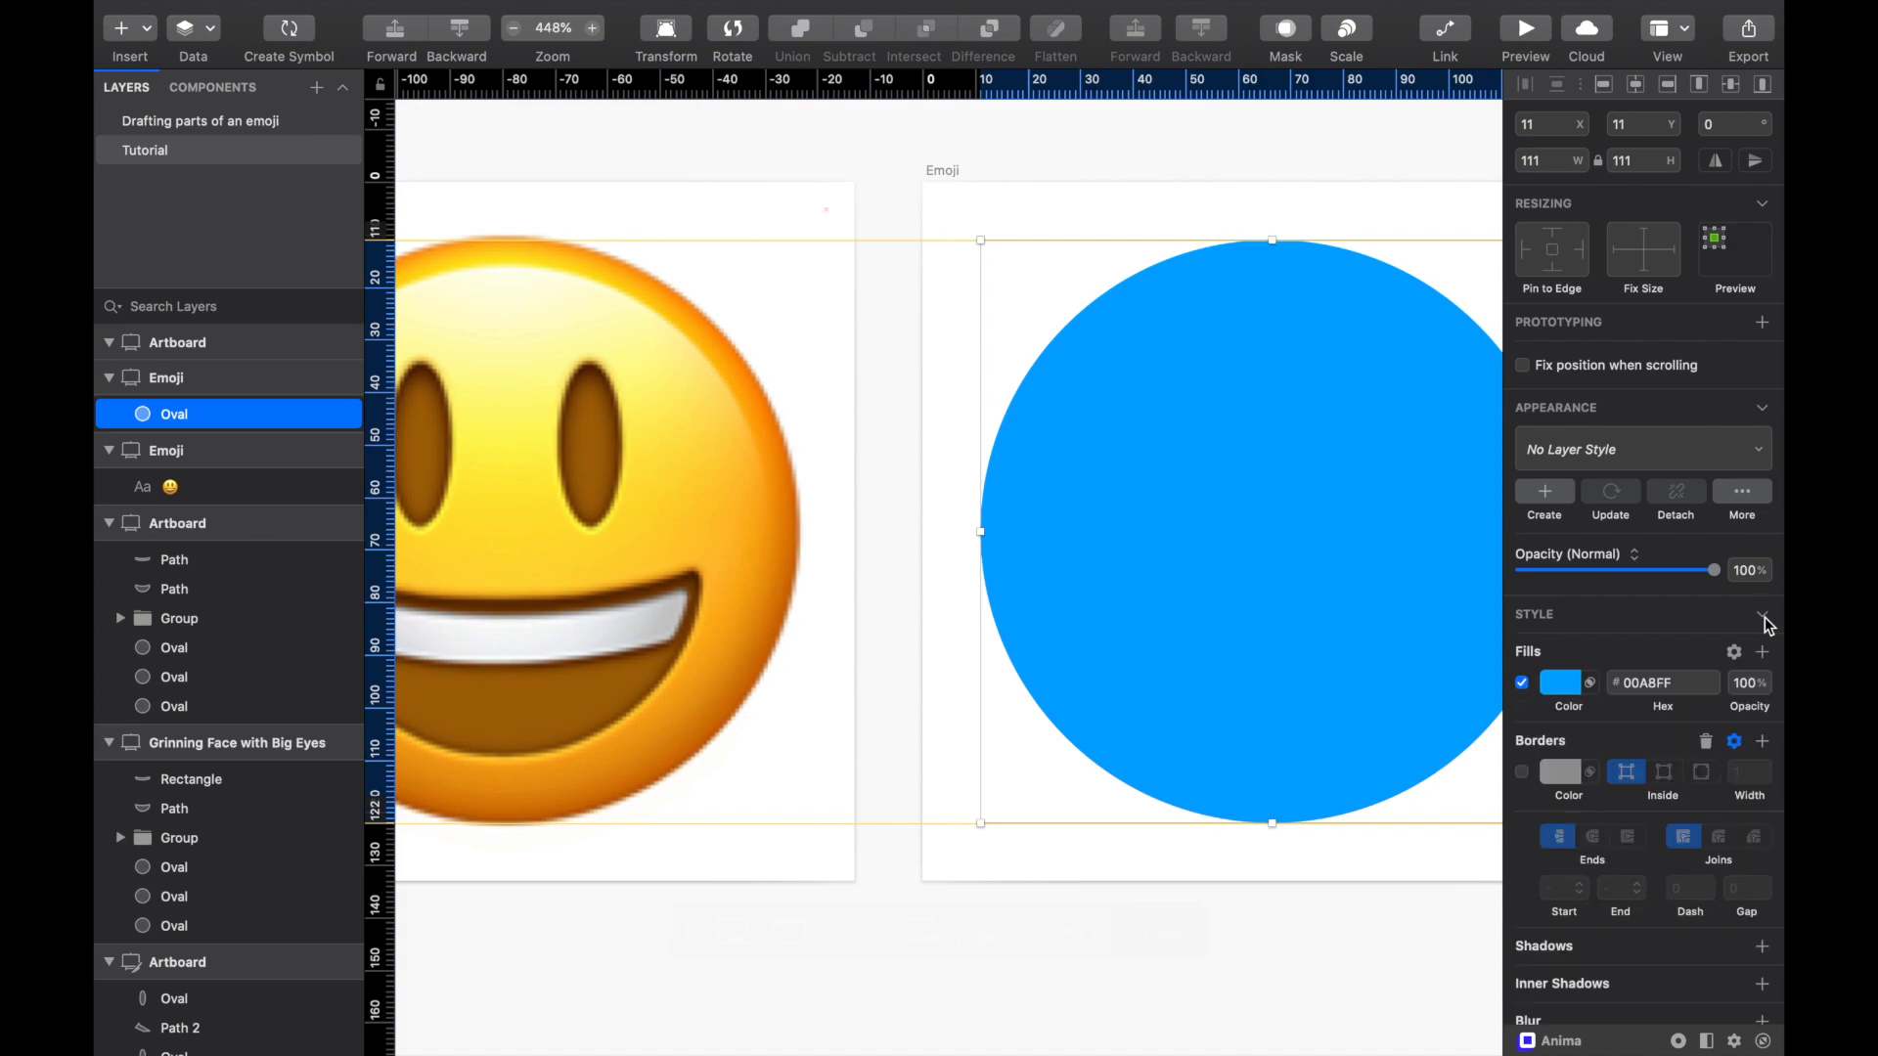
pyautogui.click(1568, 682)
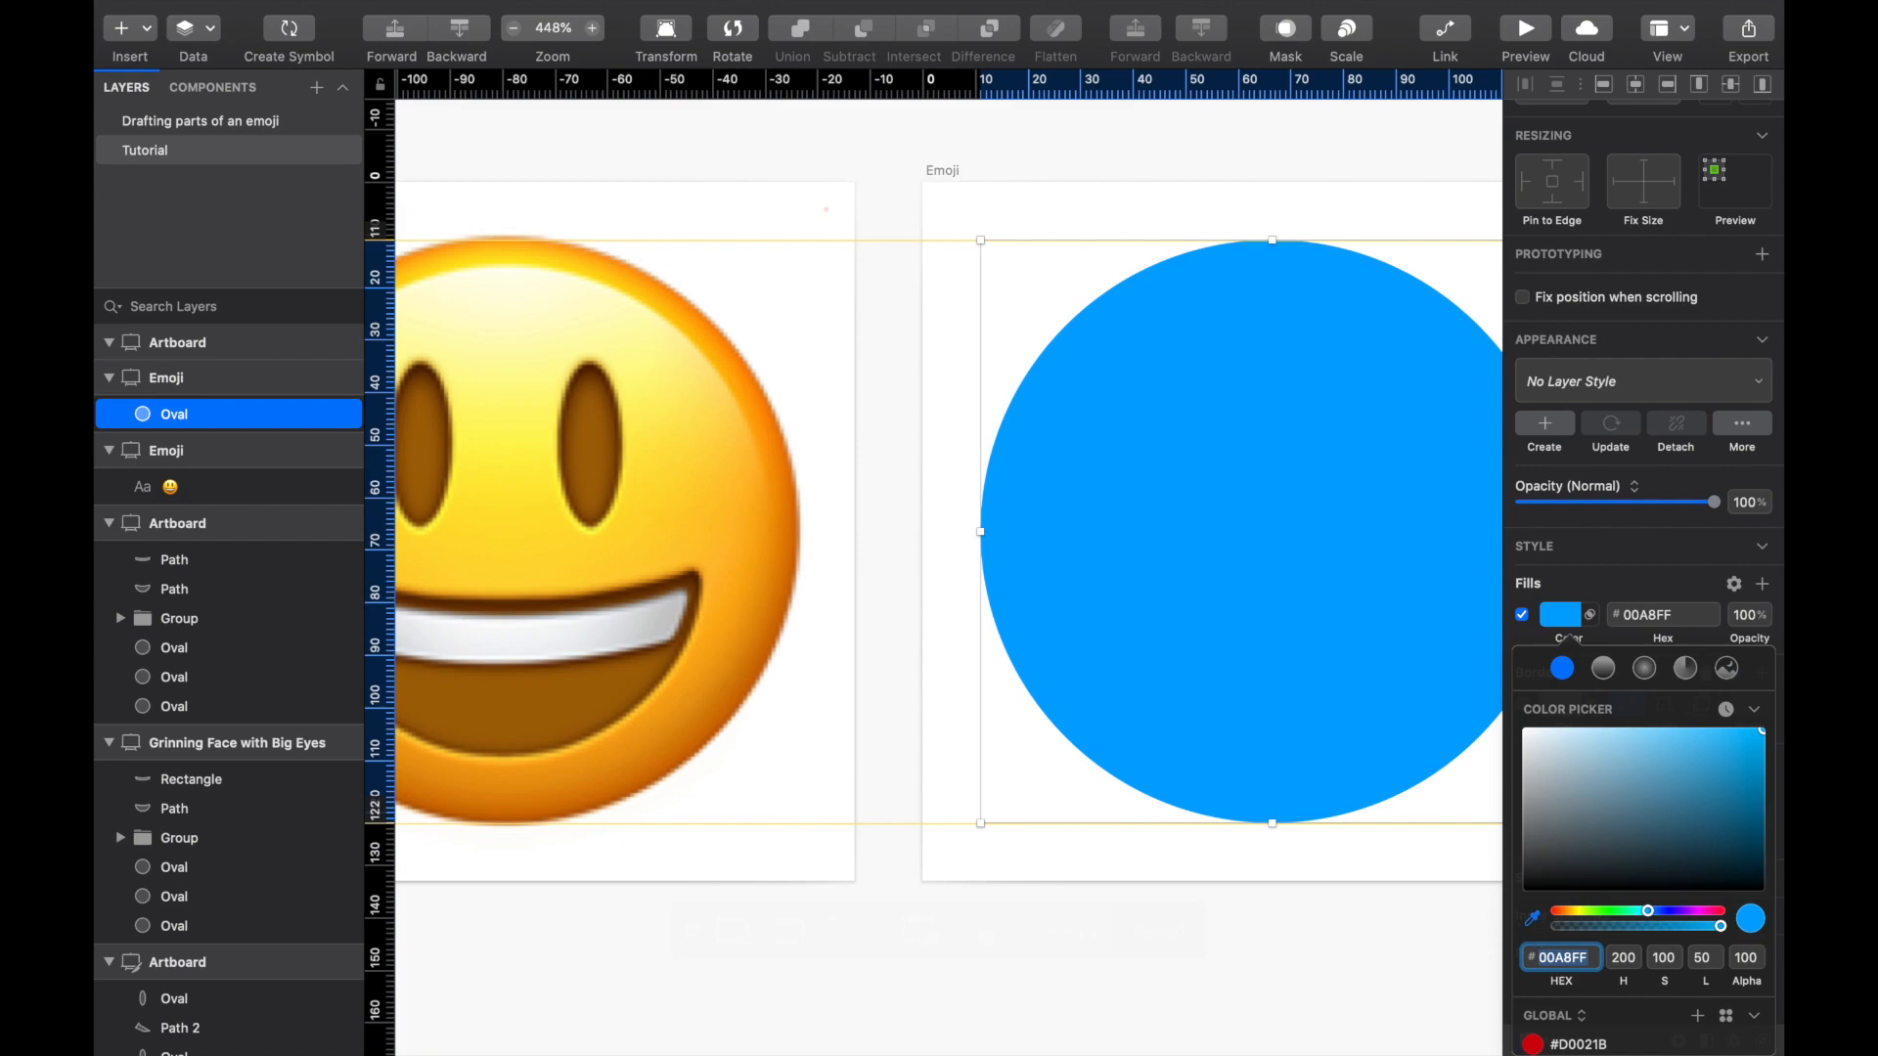
pyautogui.click(1533, 919)
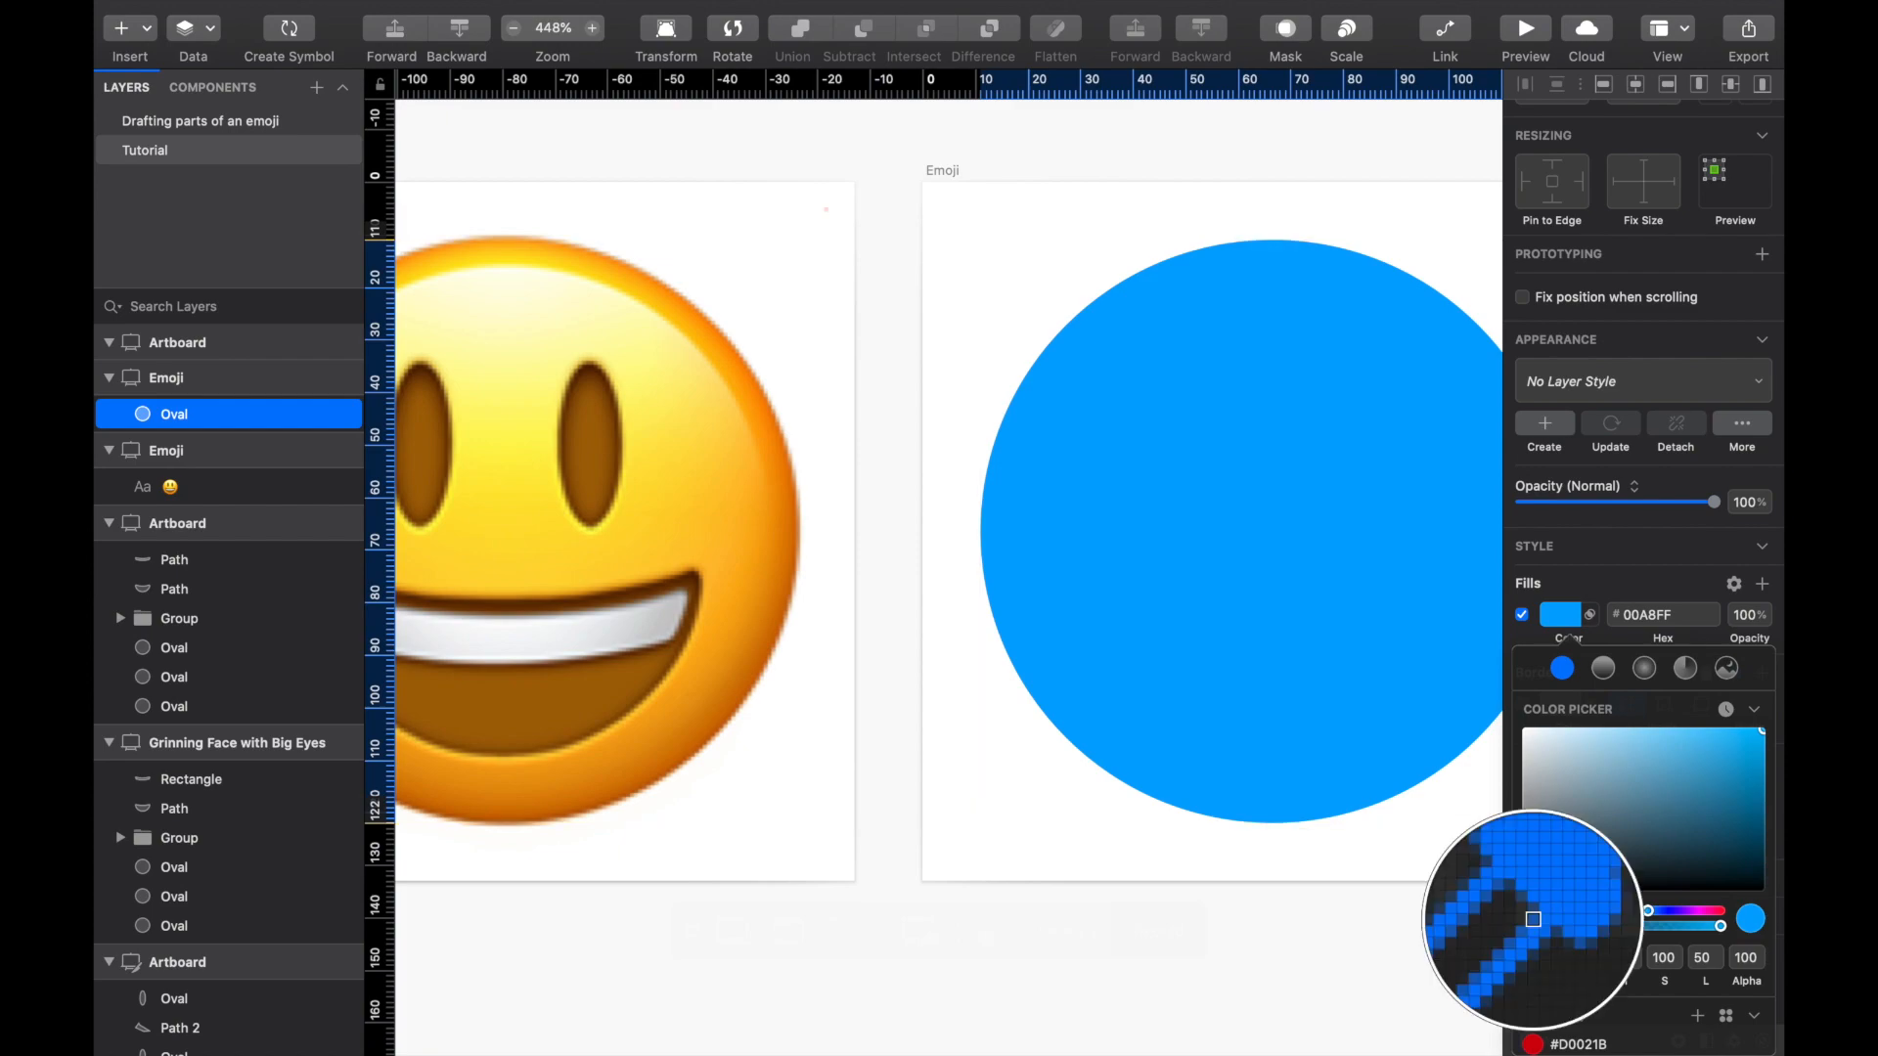
pyautogui.click(490, 554)
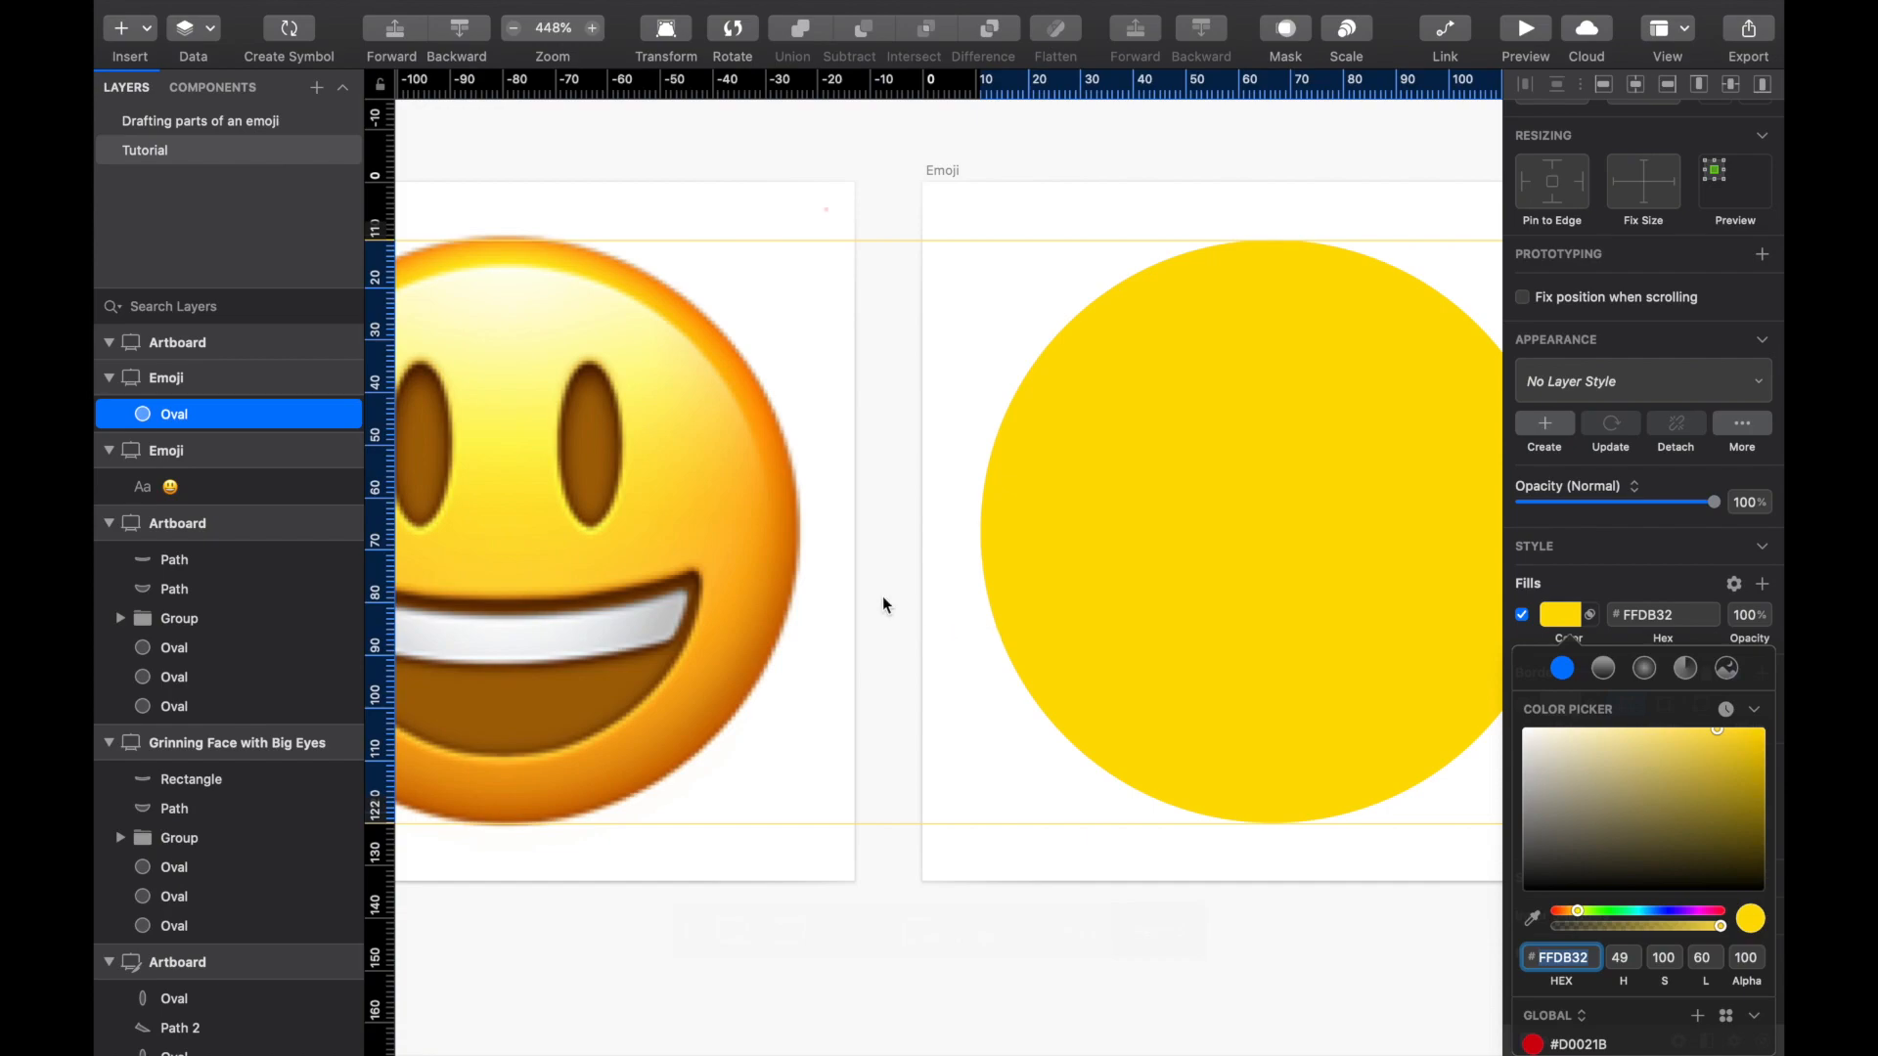
# Step: Add an inner shadow to the yellow circle and set its Y offset to 0
pyautogui.hscroll(-2, 882, 595)
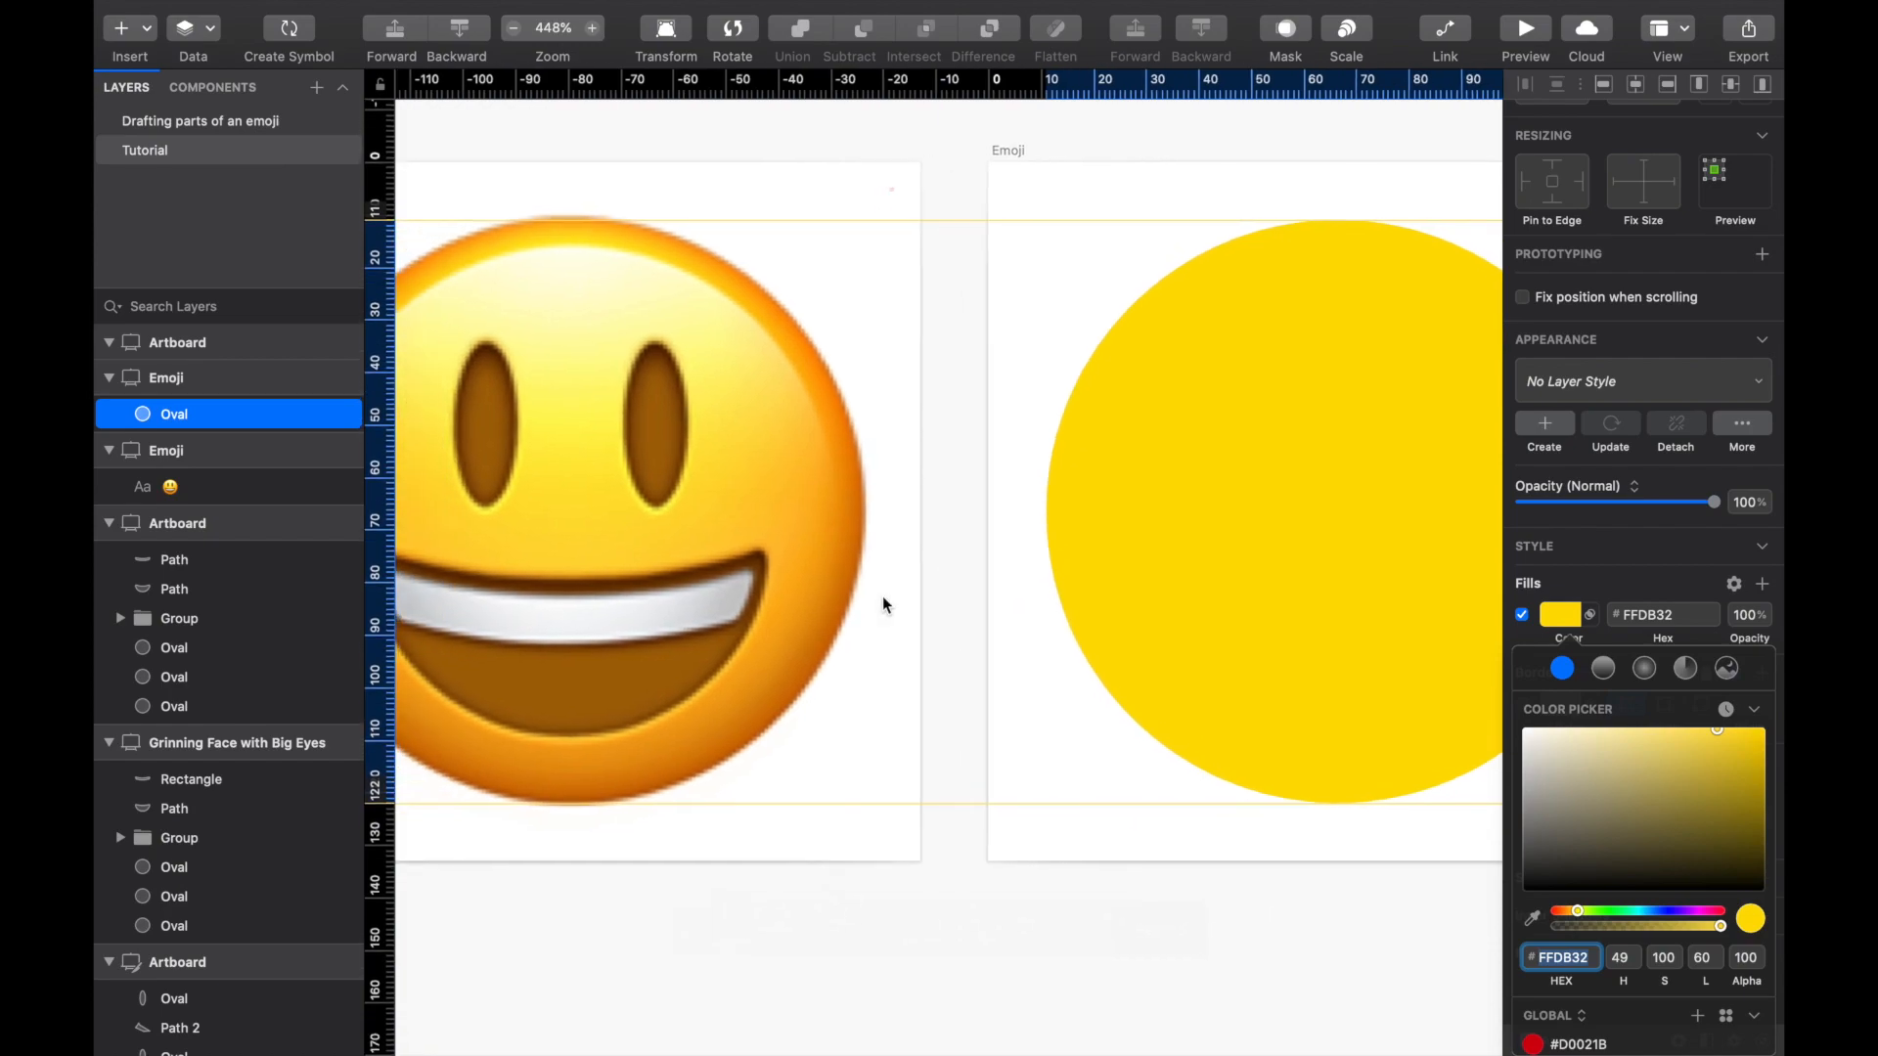
pyautogui.click(1565, 592)
pyautogui.scroll(-3, 1578, 812)
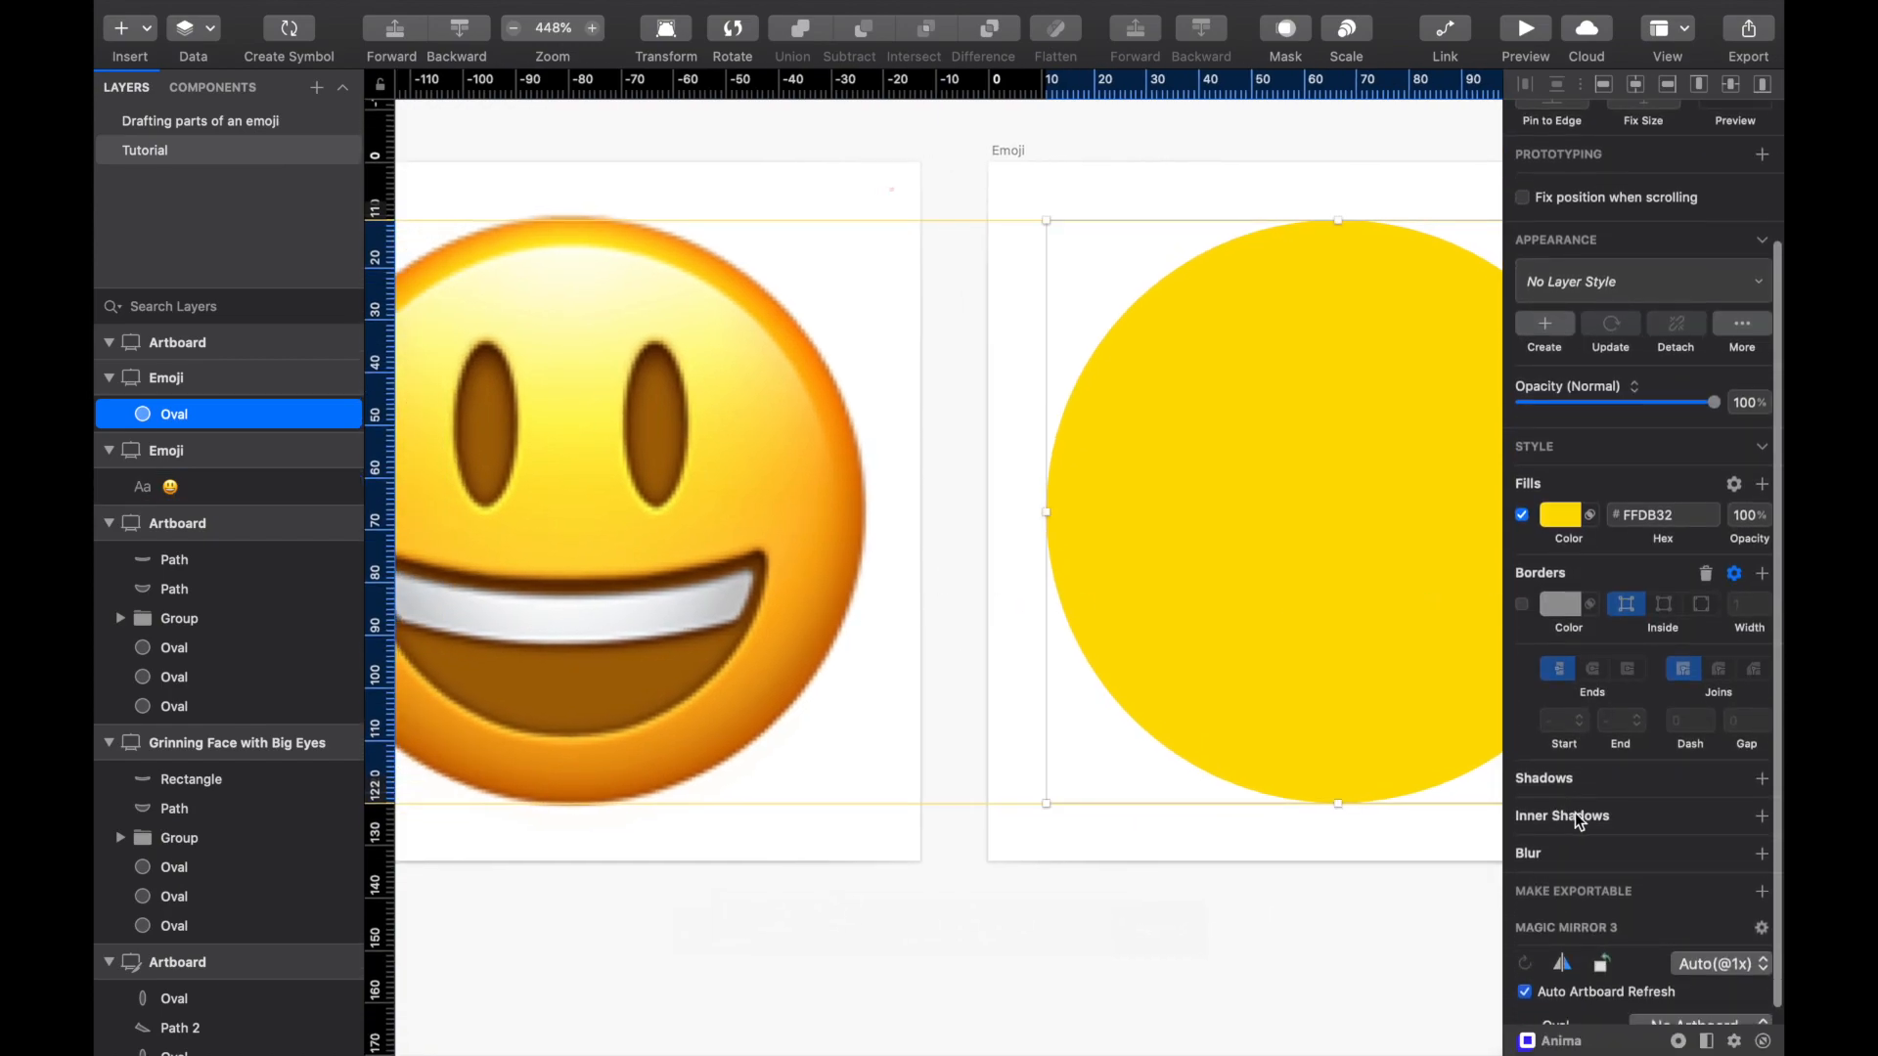
pyautogui.click(1761, 816)
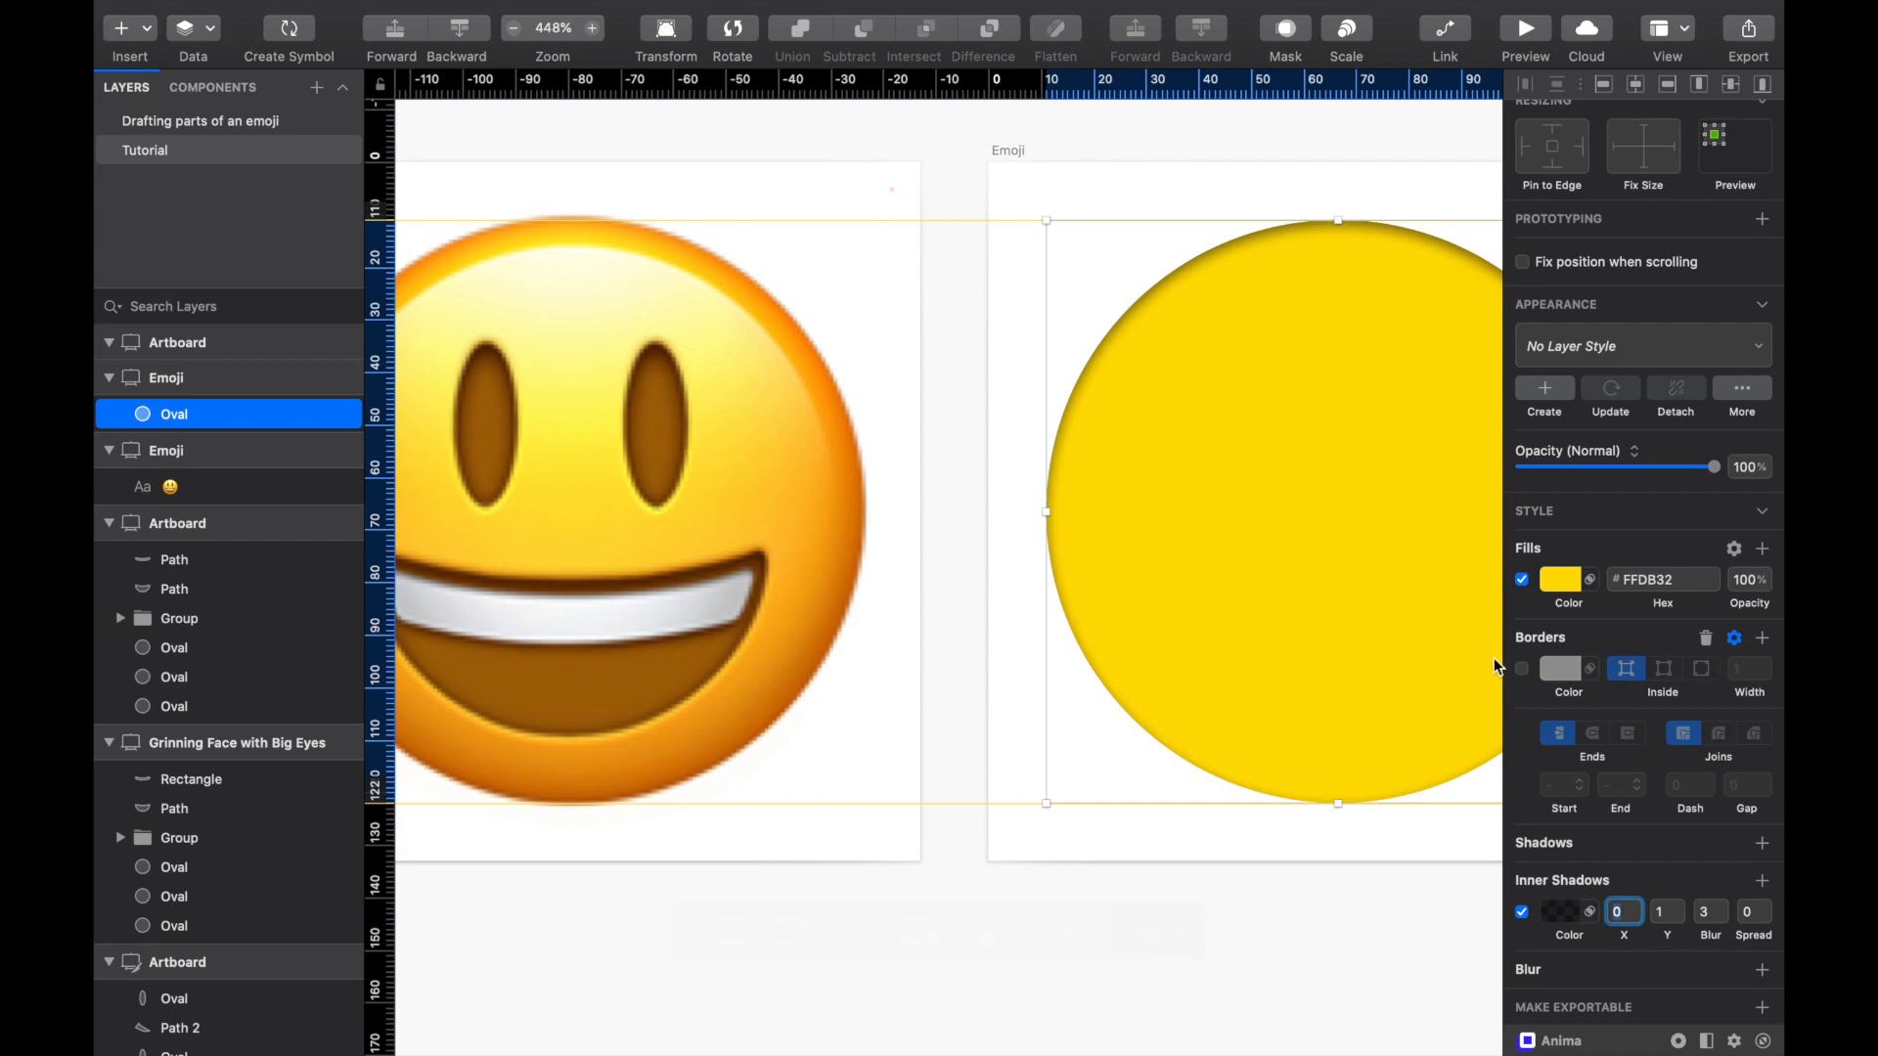
pyautogui.click(1666, 911)
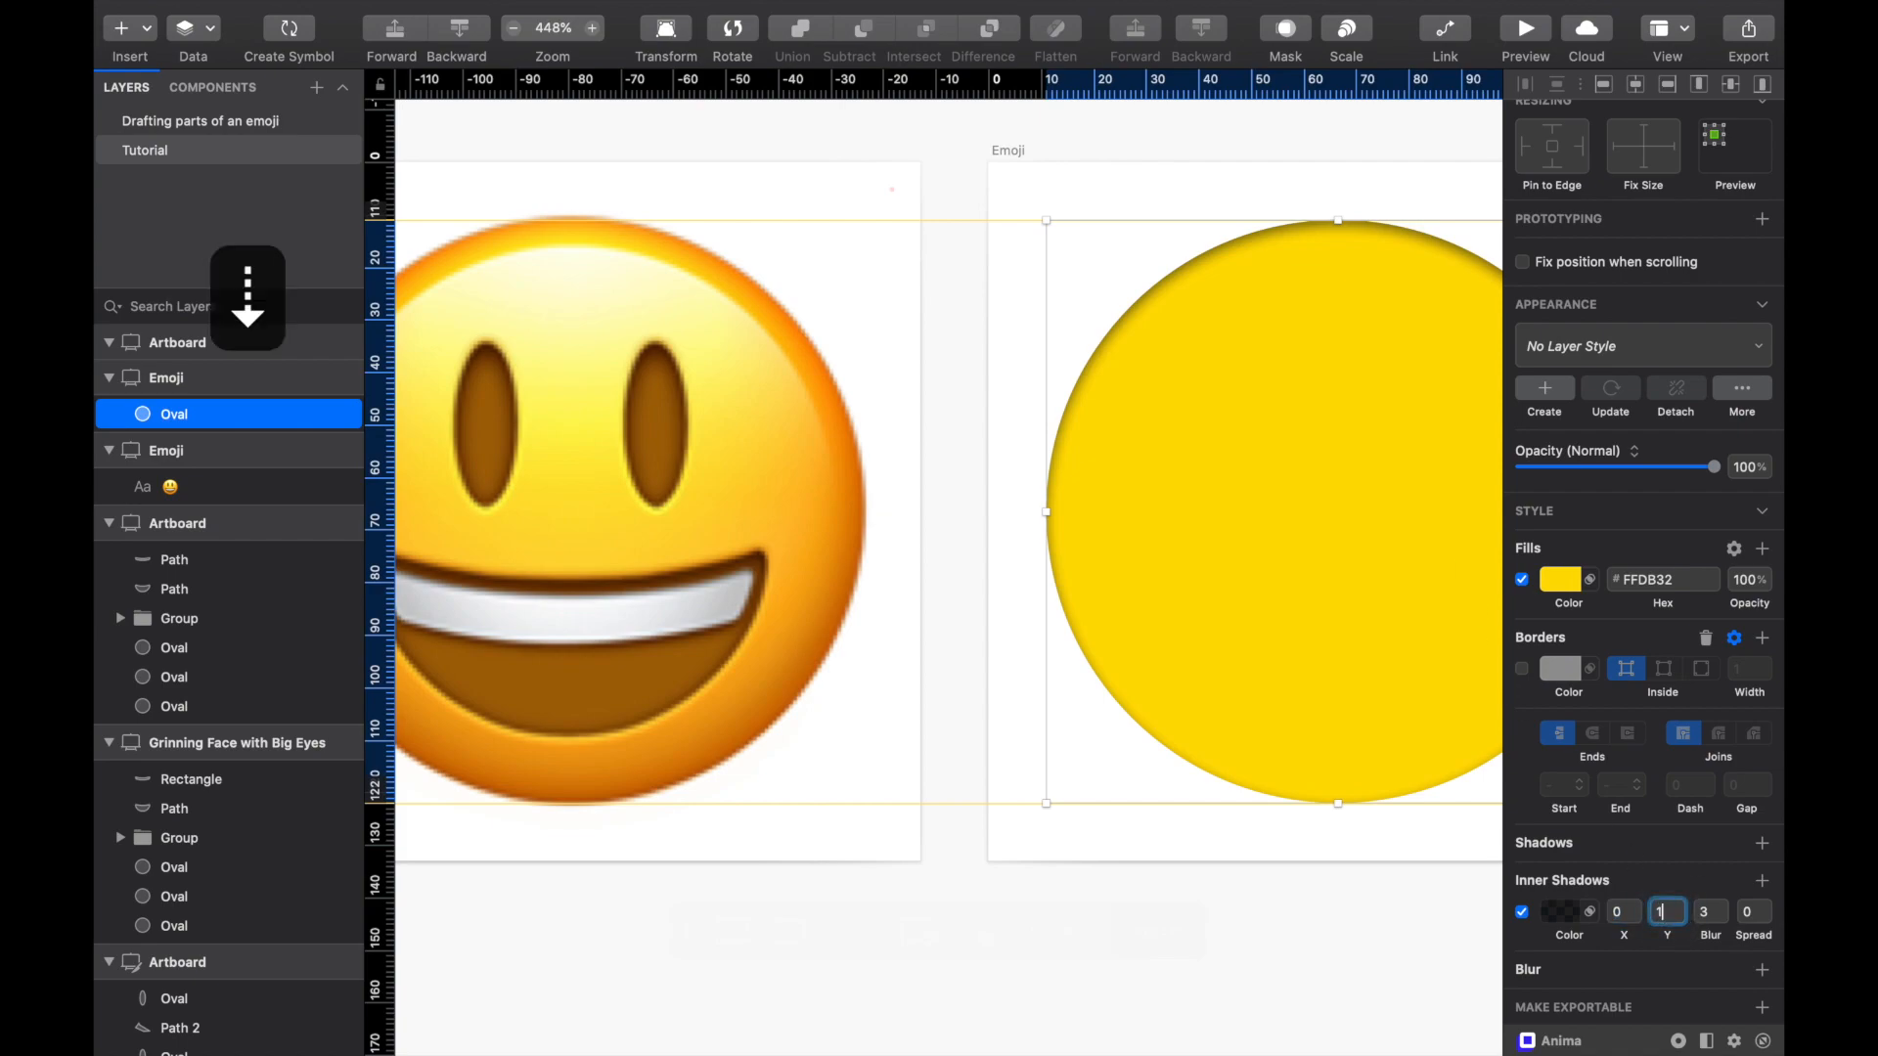
pyautogui.press('Down')
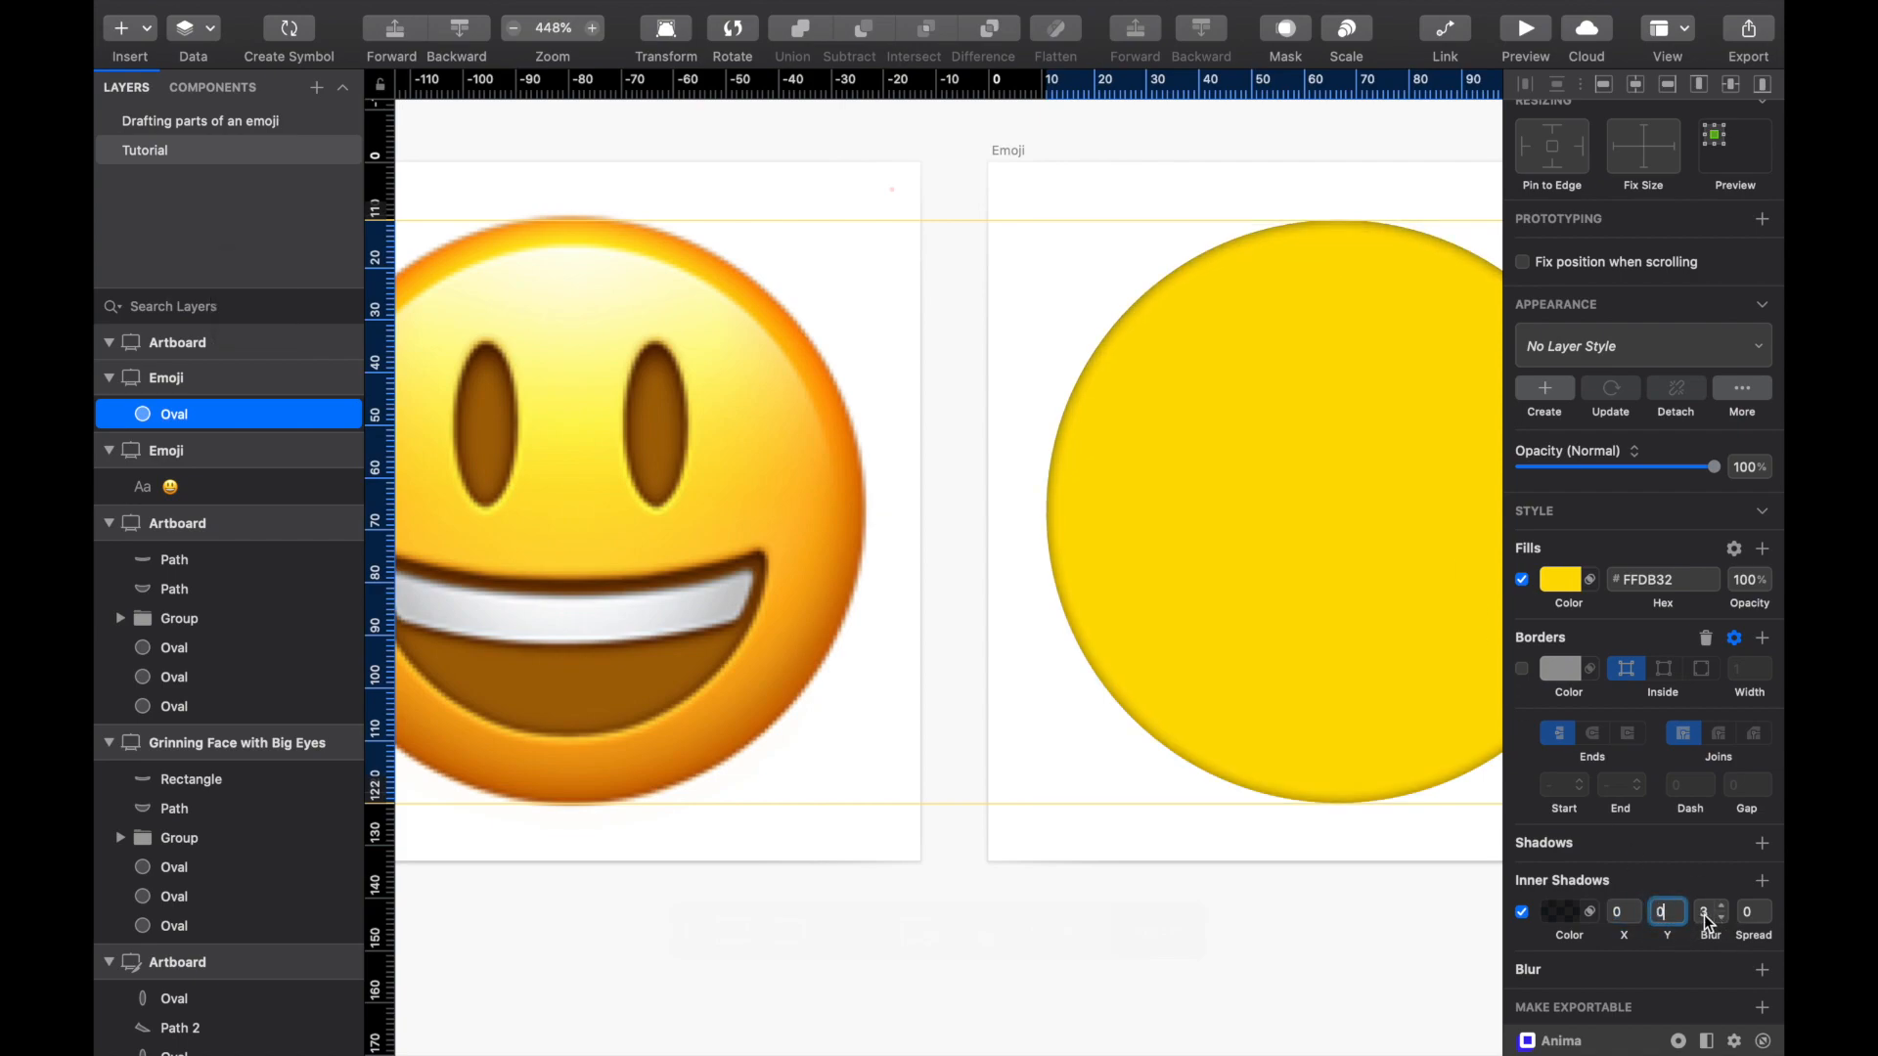
# Step: Set the inner shadow's colour to the orange FF9105 sampled from the reference emoji's outer edge
pyautogui.click(1561, 910)
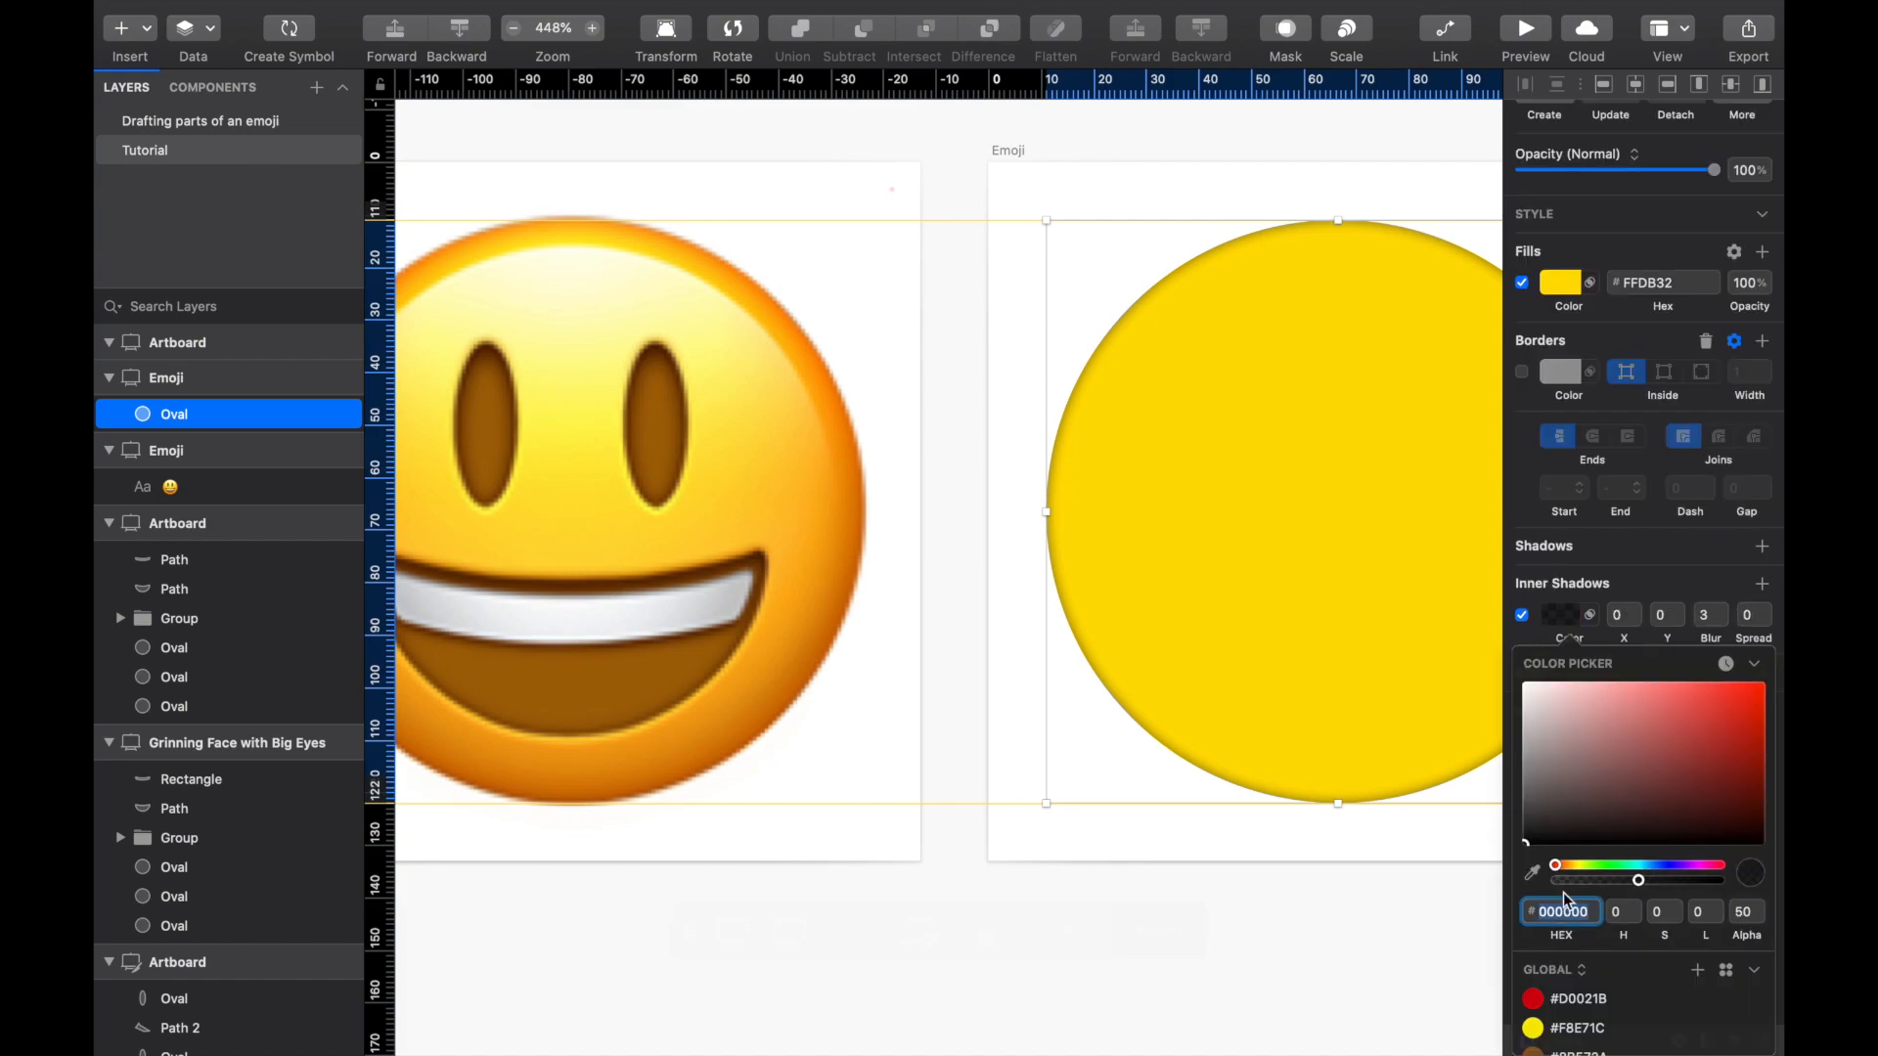
pyautogui.click(1531, 872)
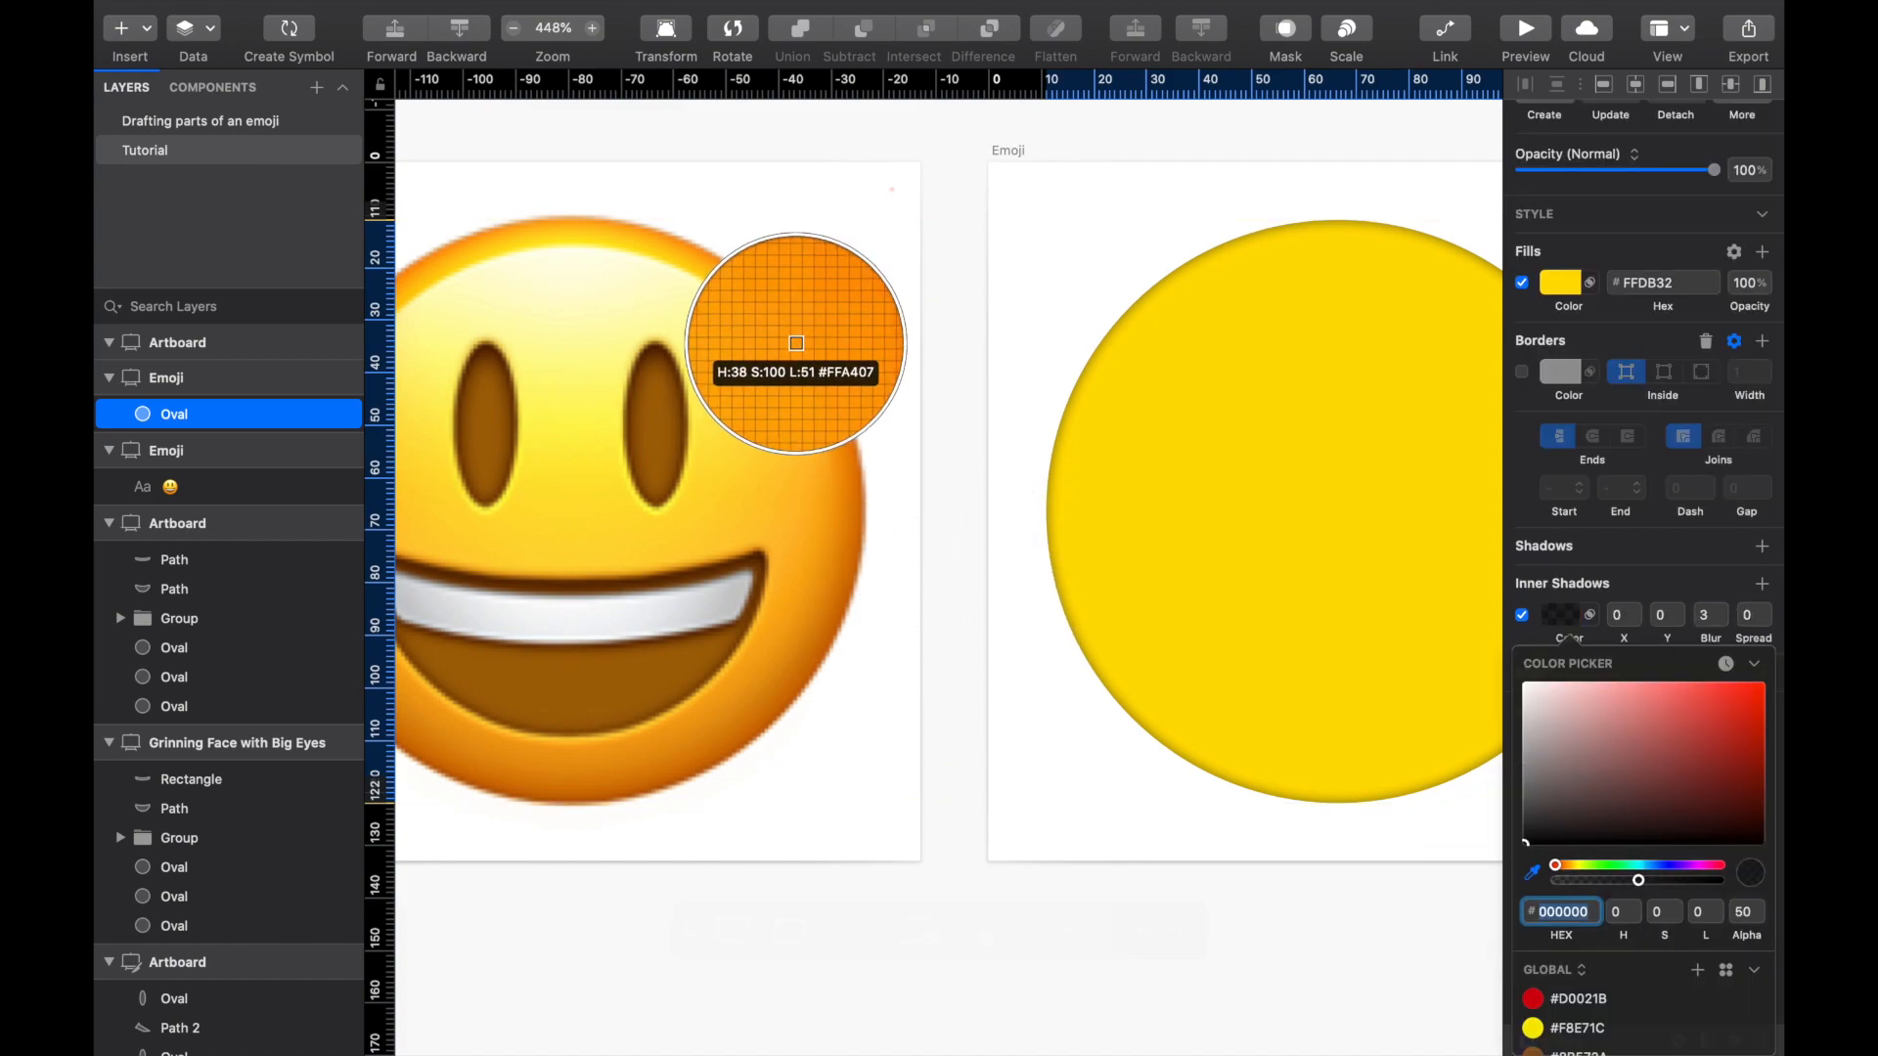
pyautogui.click(802, 342)
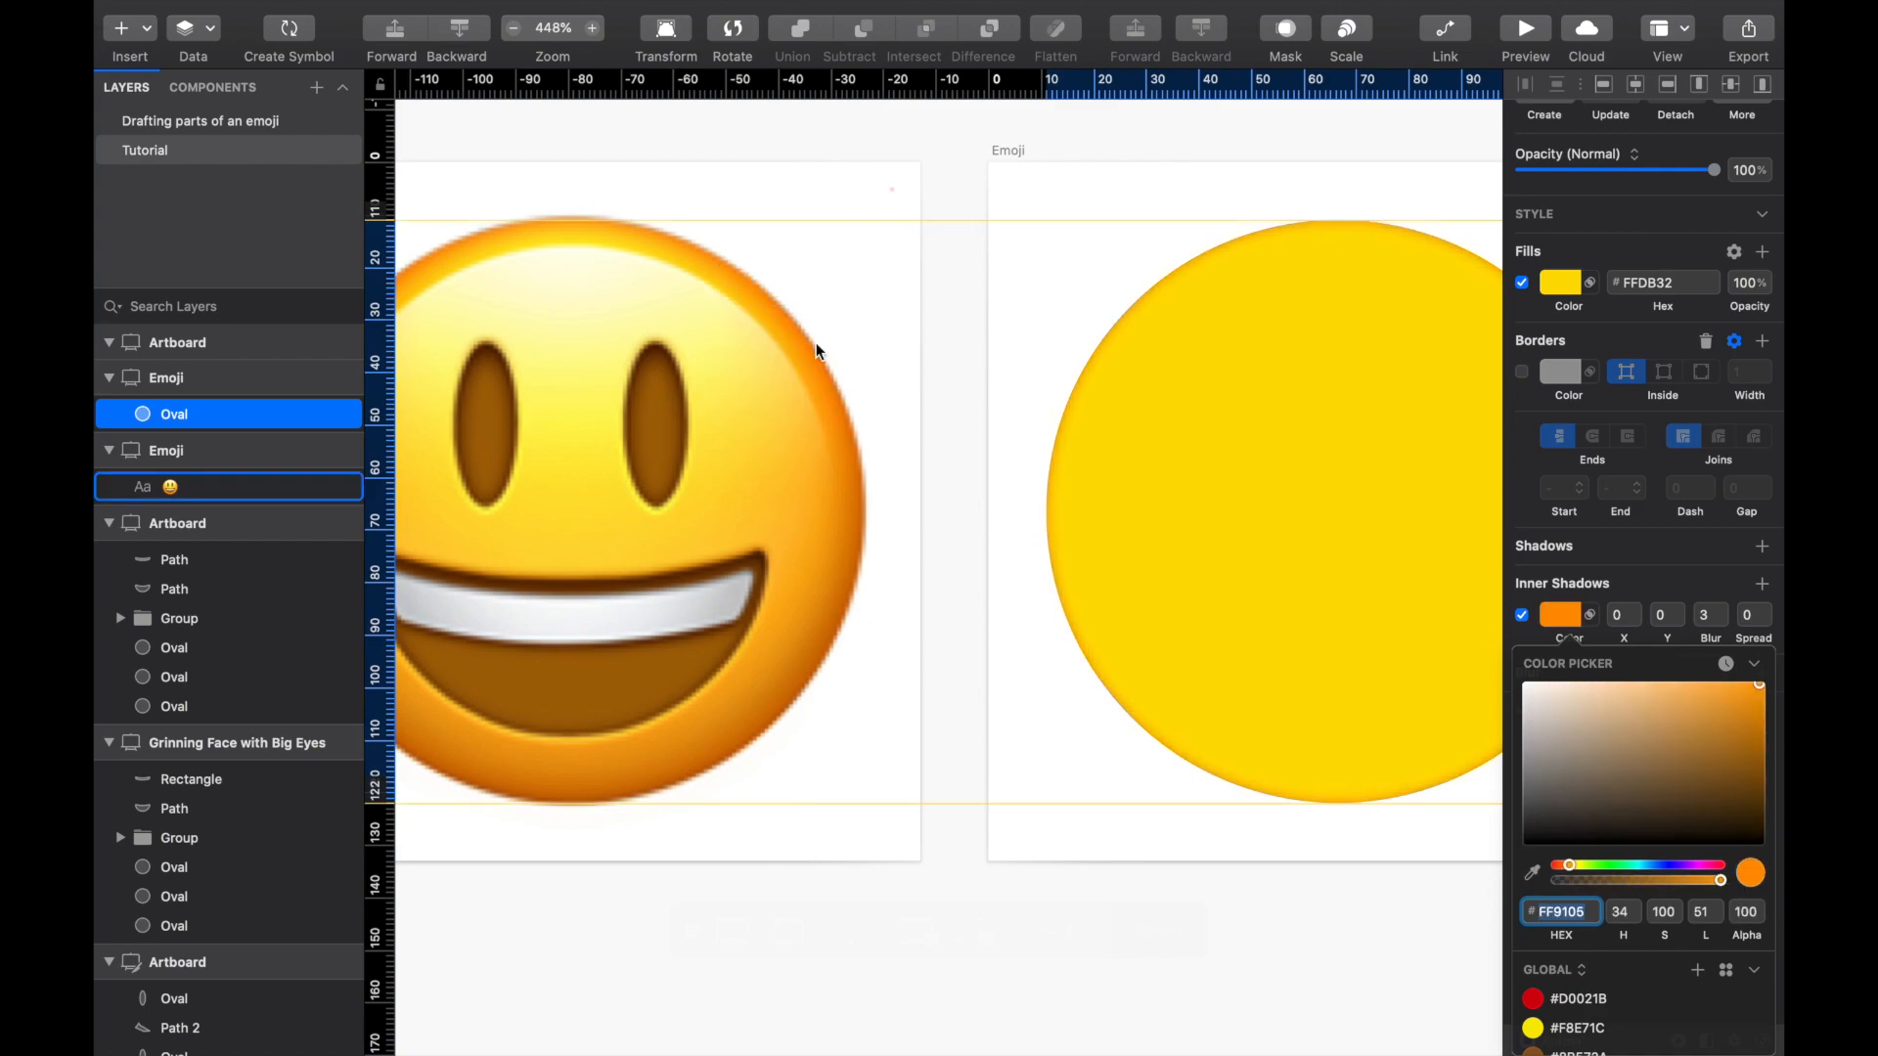
pyautogui.hscroll(3, 1117, 368)
pyautogui.scroll(-2, 1117, 368)
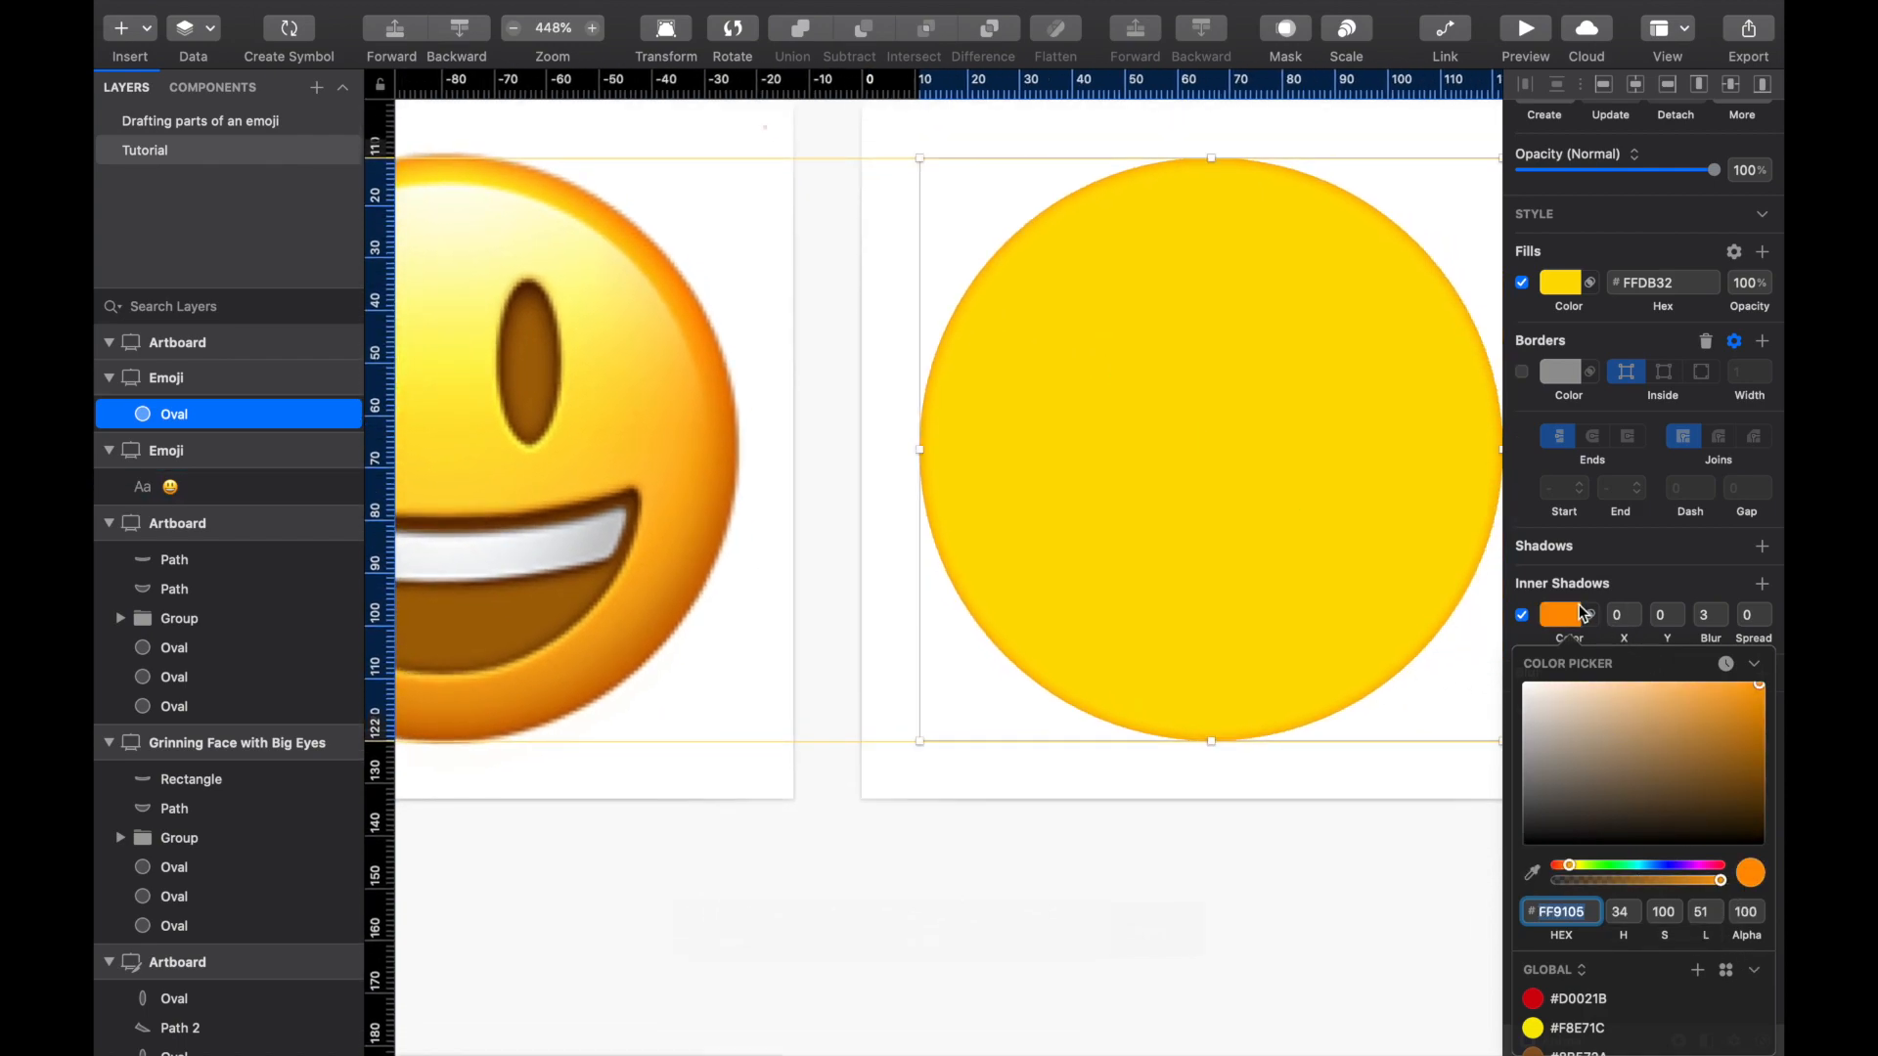
# Step: Set the inner shadow's blur to 5 and its spread to 3, then deselect the circle
pyautogui.click(1570, 614)
pyautogui.click(1711, 907)
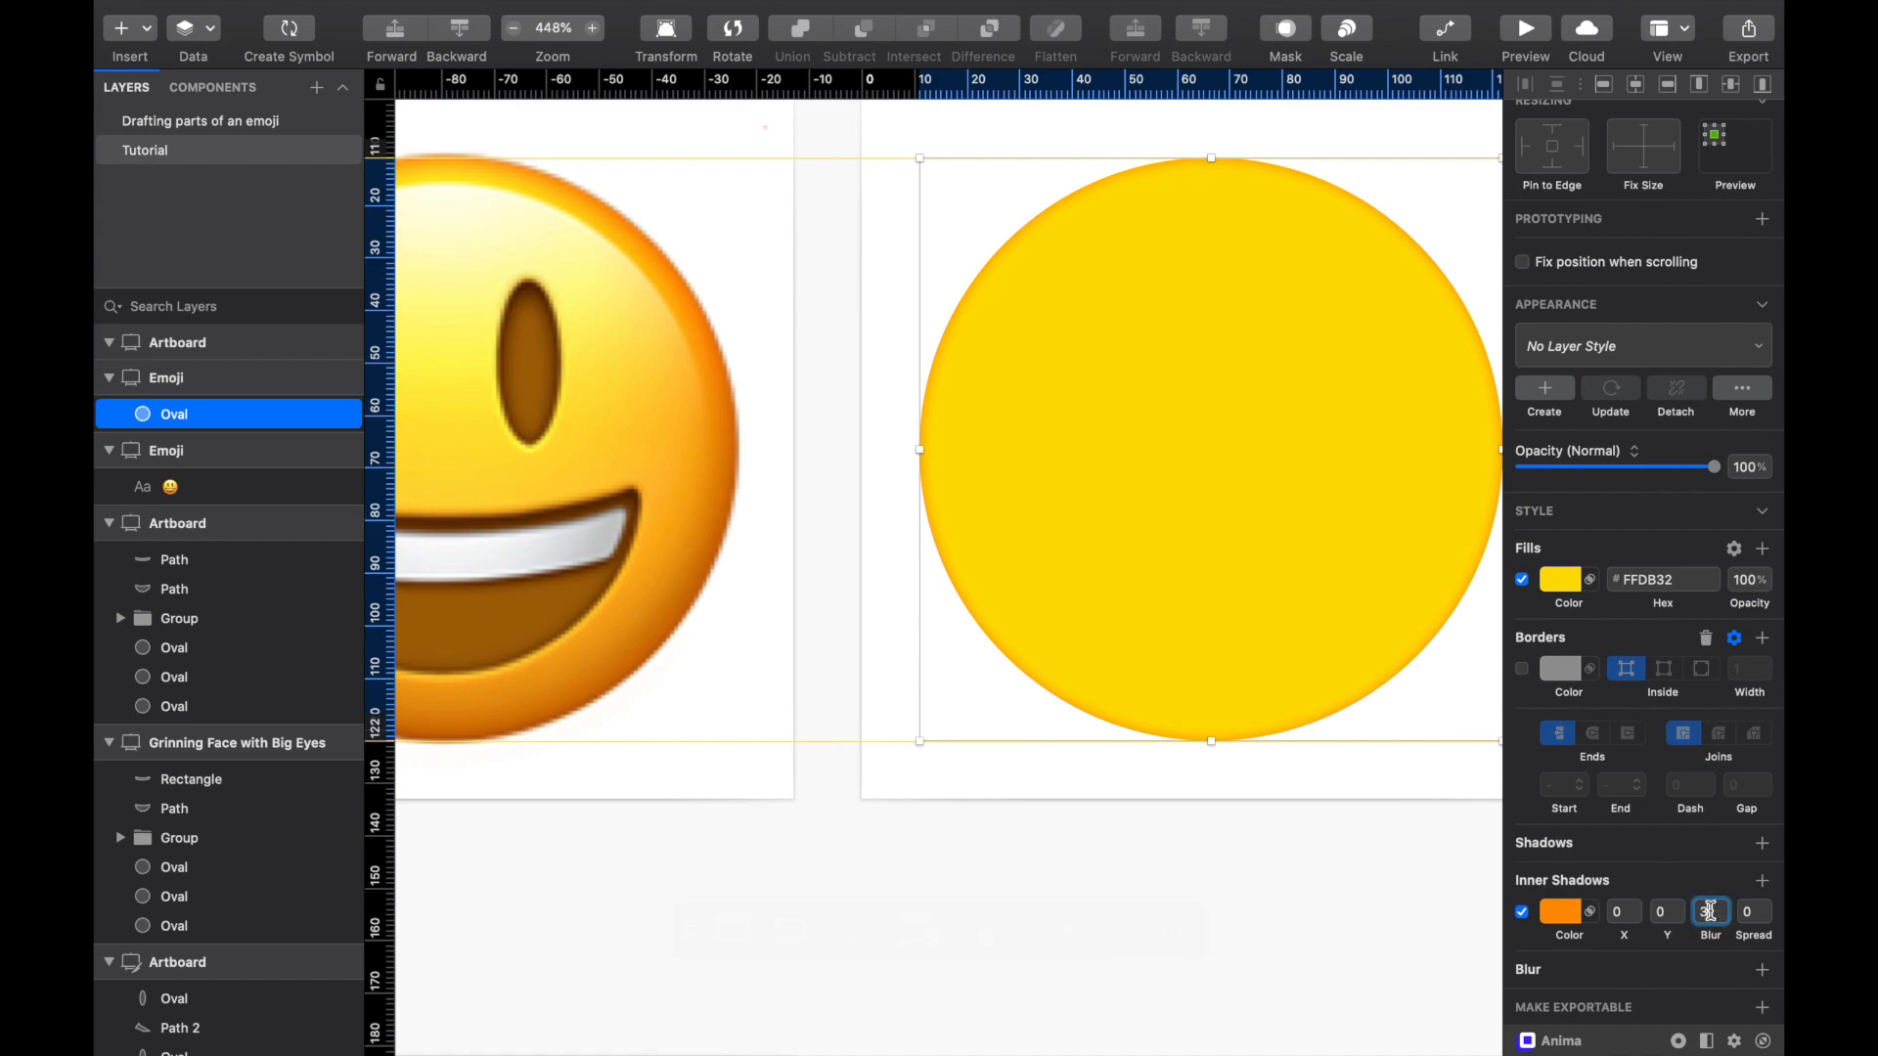
pyautogui.press('Up')
pyautogui.press('Up')
pyautogui.click(1769, 919)
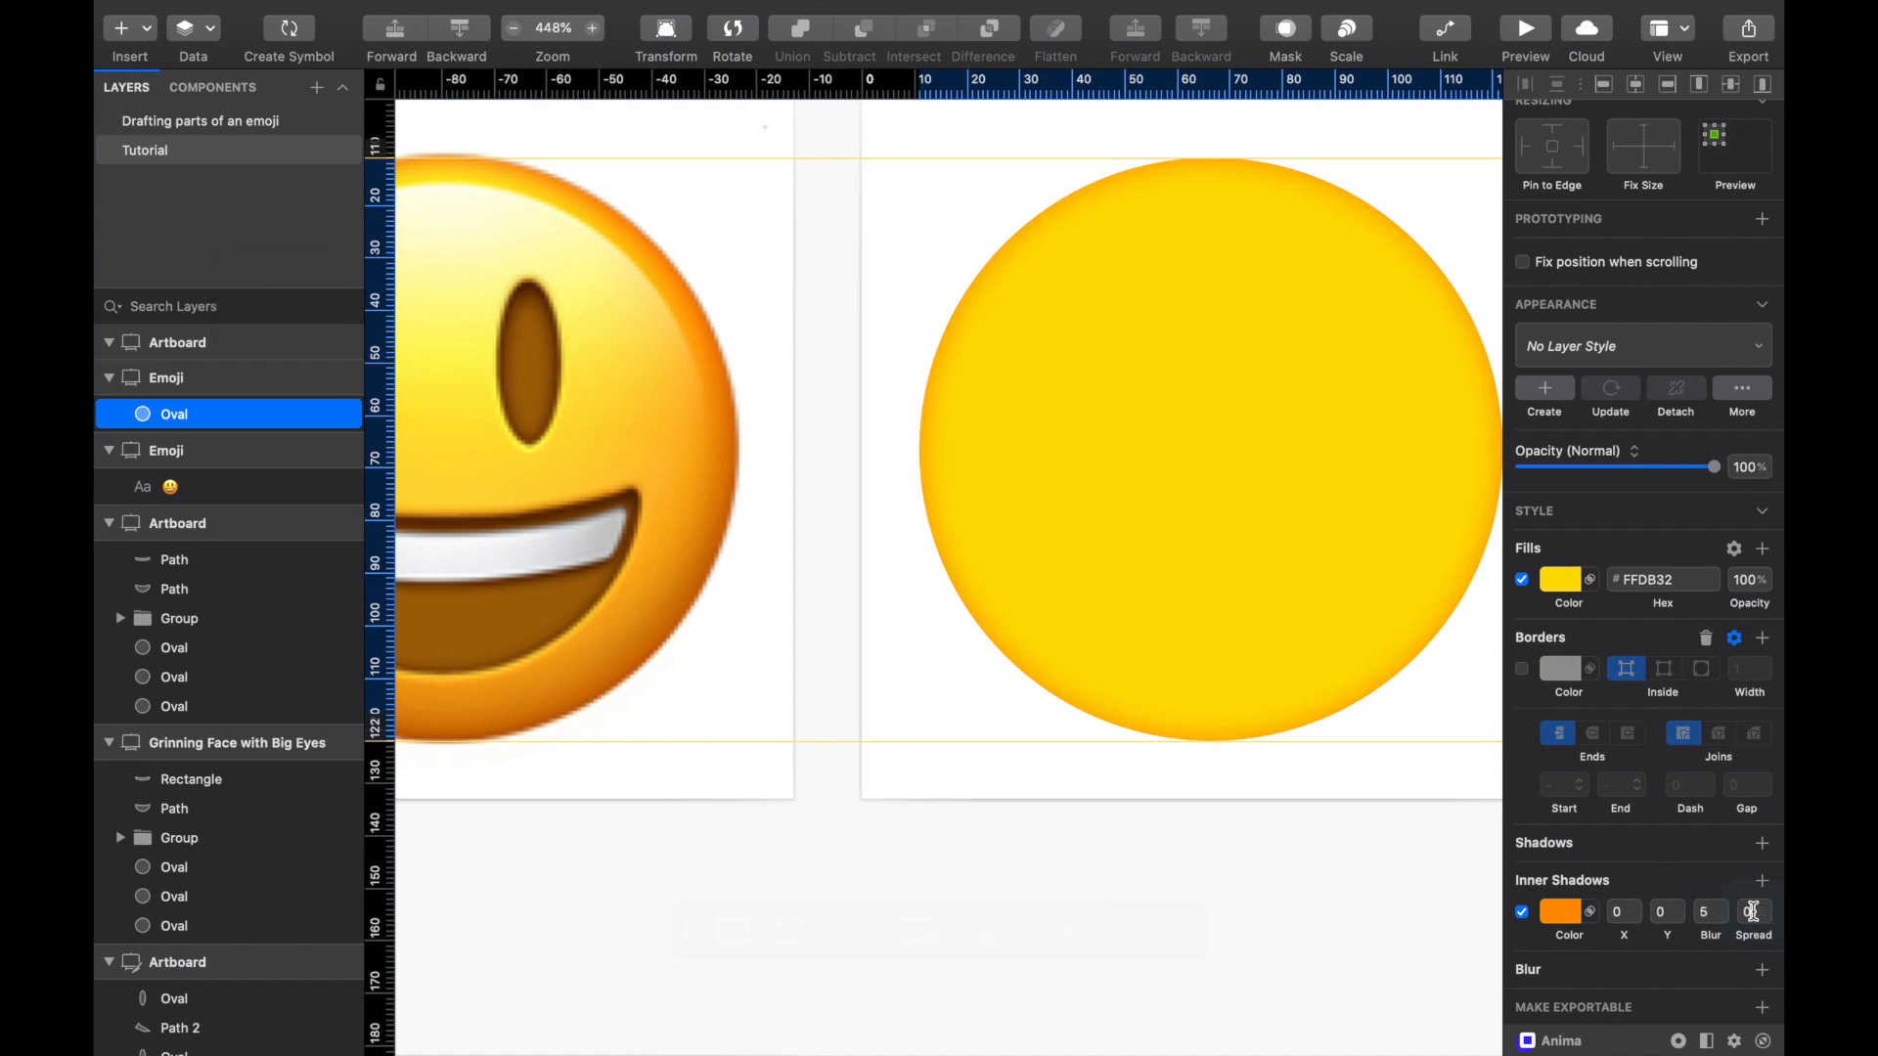
pyautogui.press('Up')
pyautogui.press('Up')
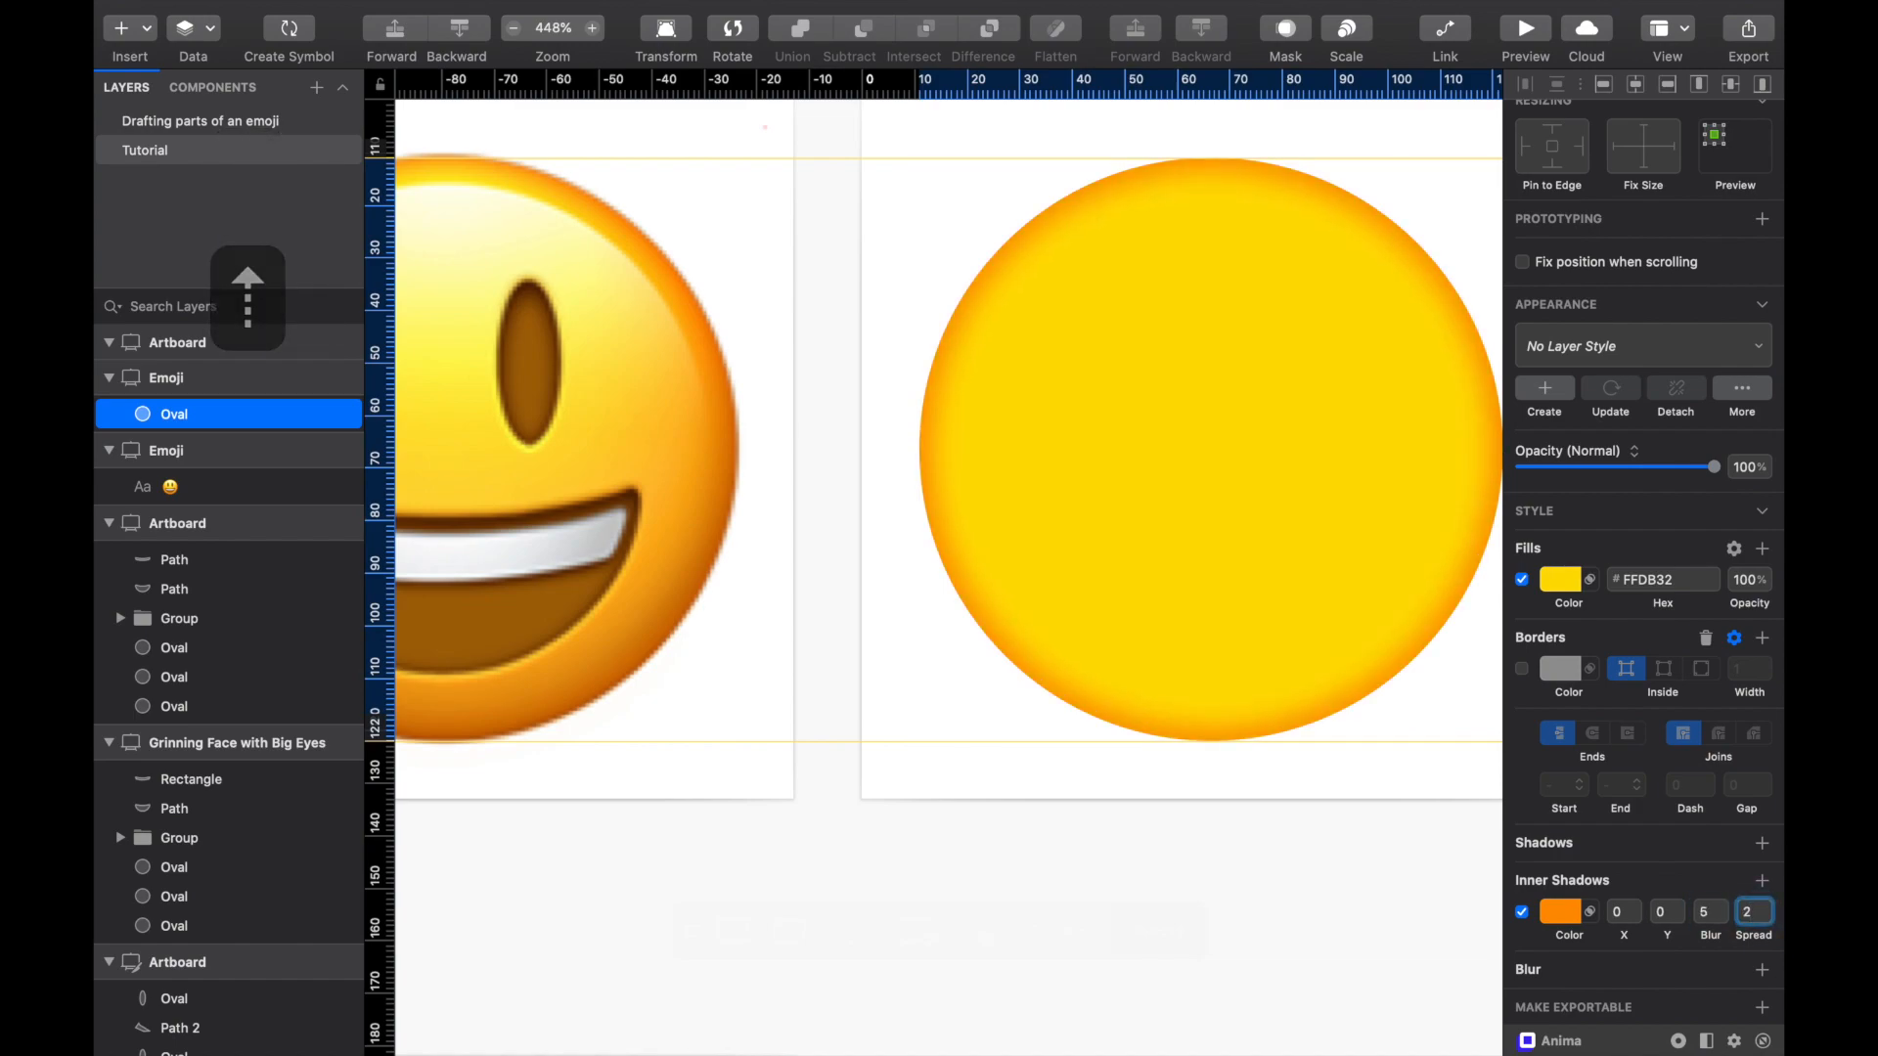
pyautogui.scroll(2, 983, 553)
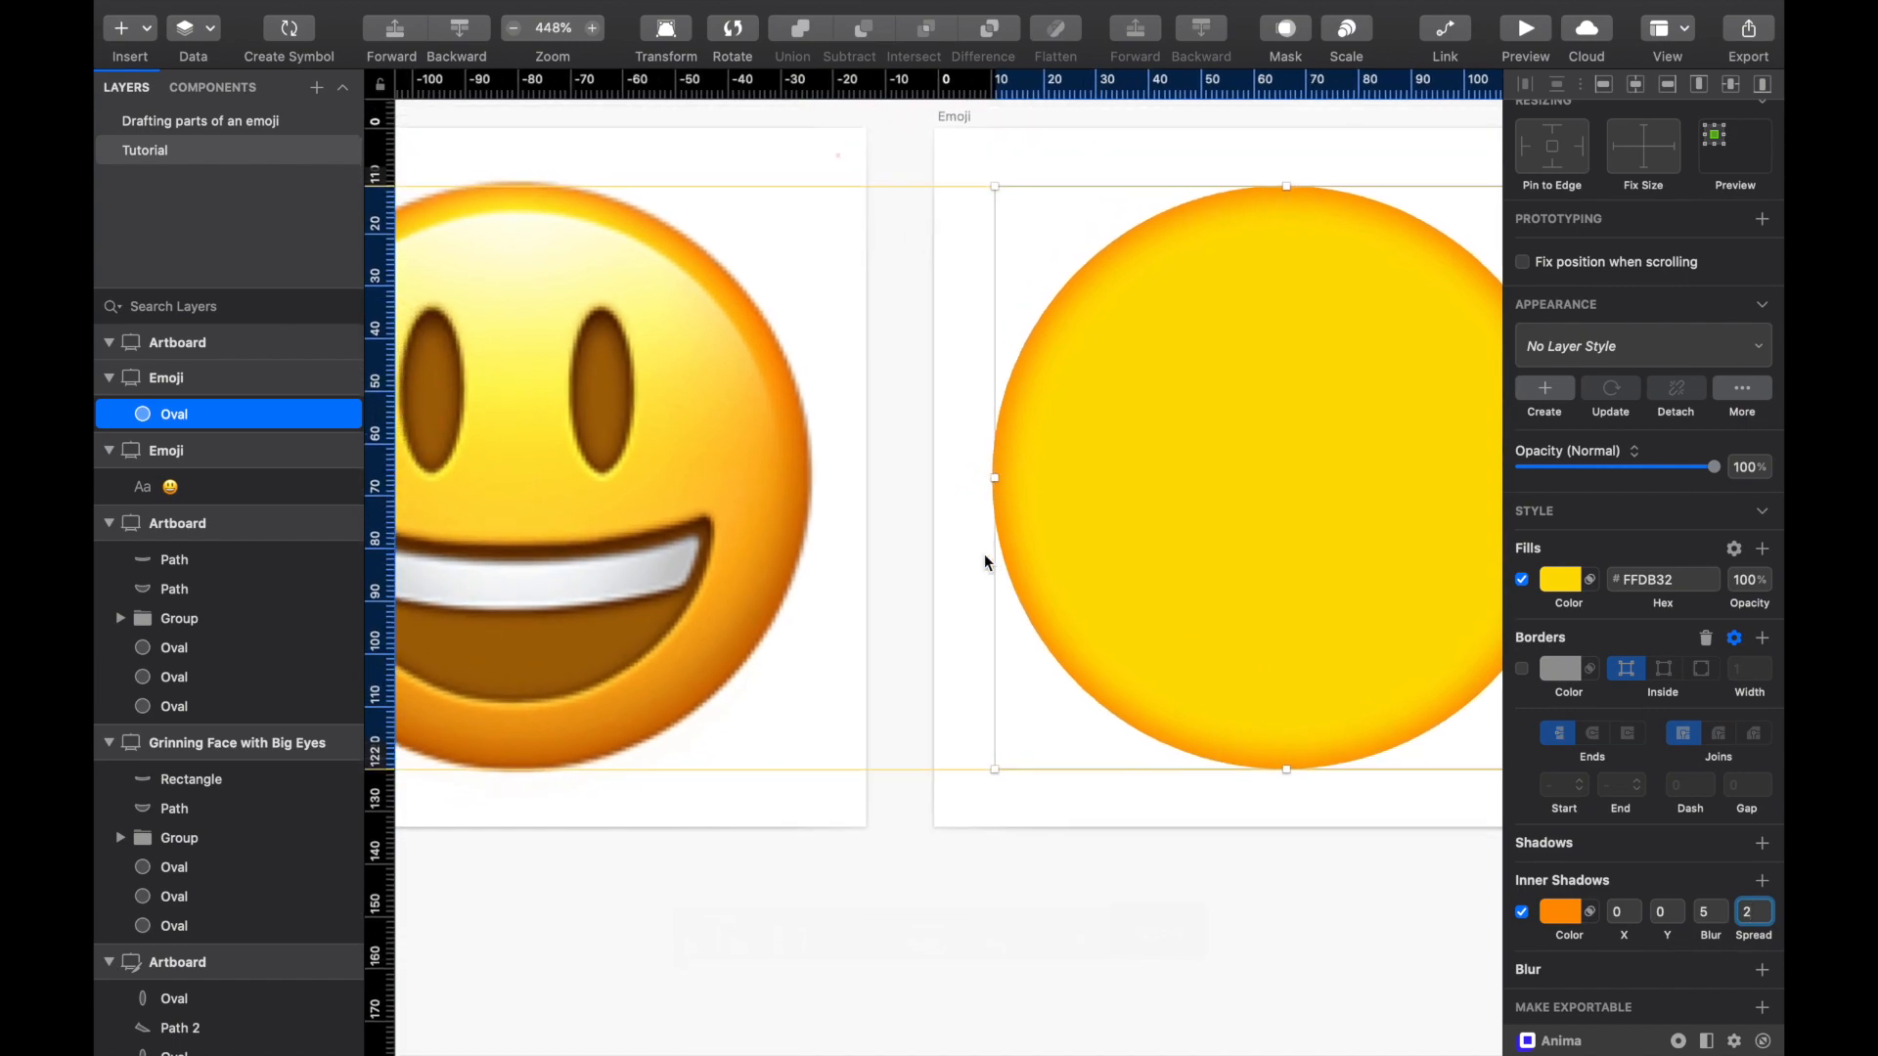
pyautogui.press('Up')
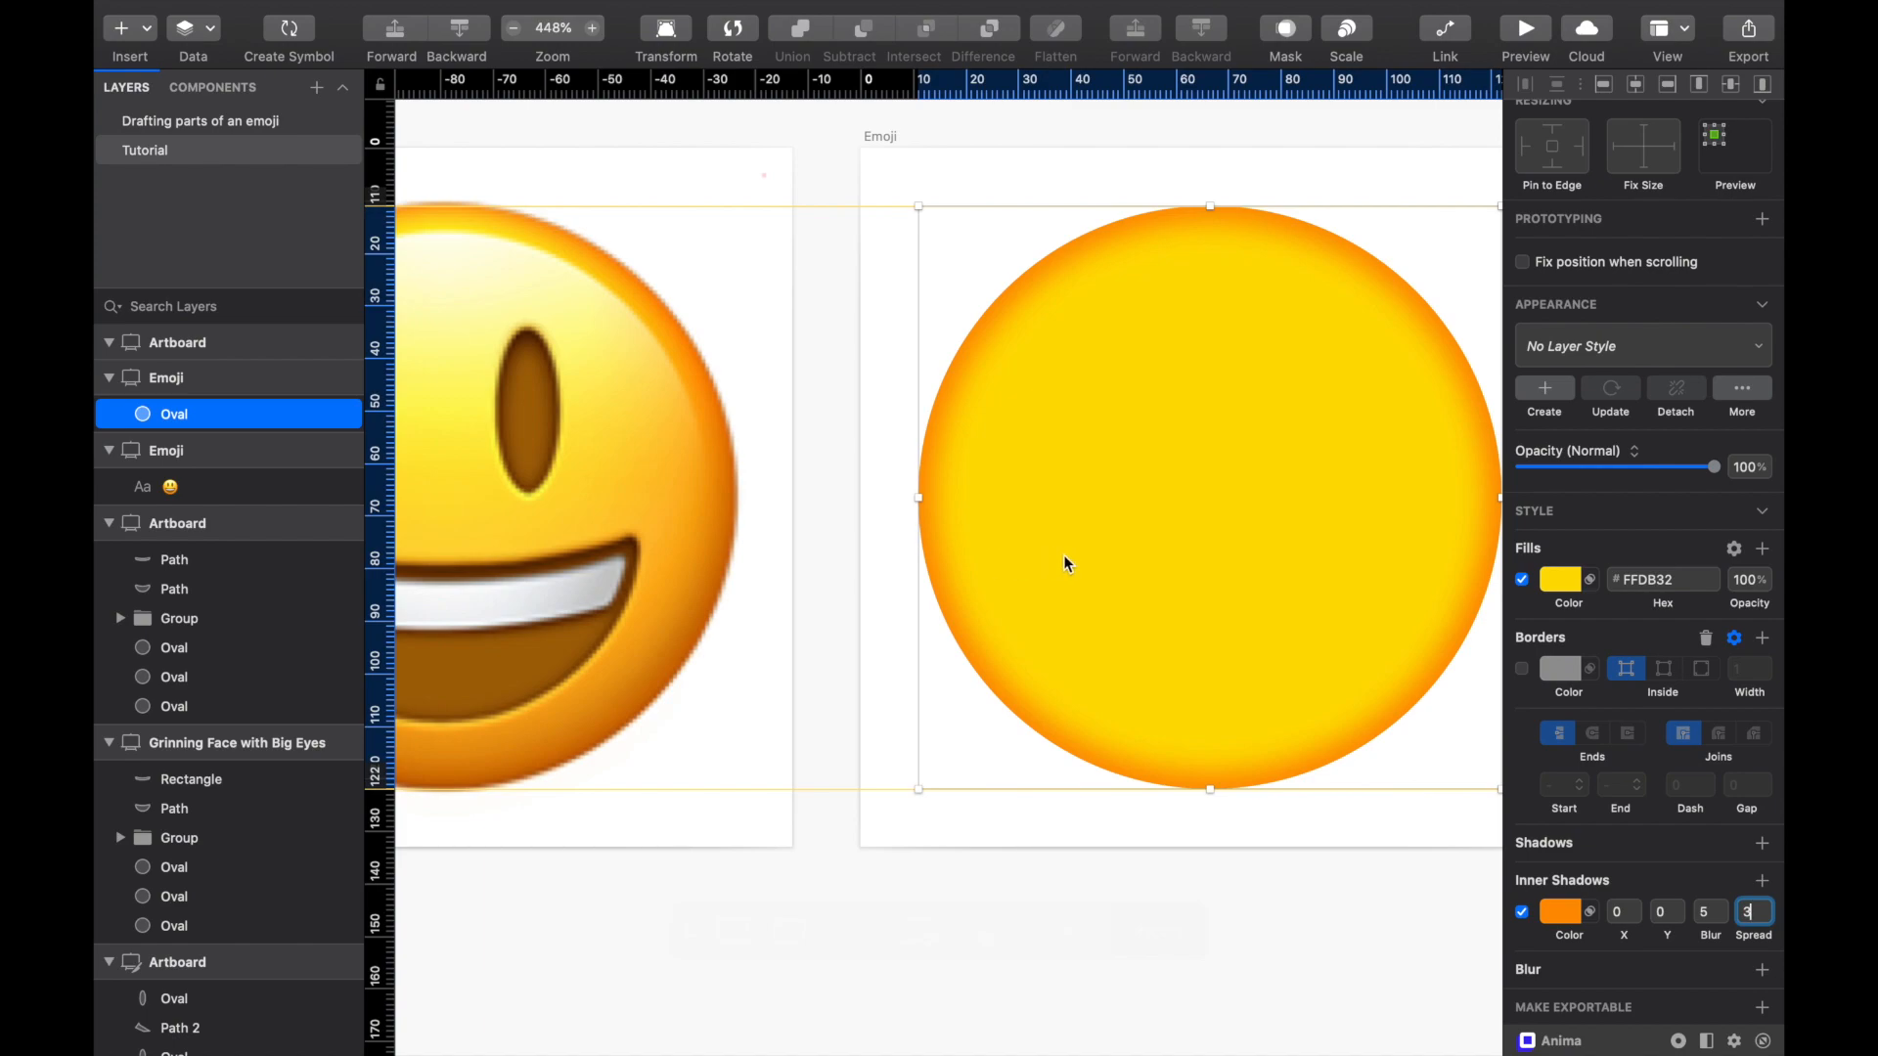
pyautogui.scroll(-3, 990, 649)
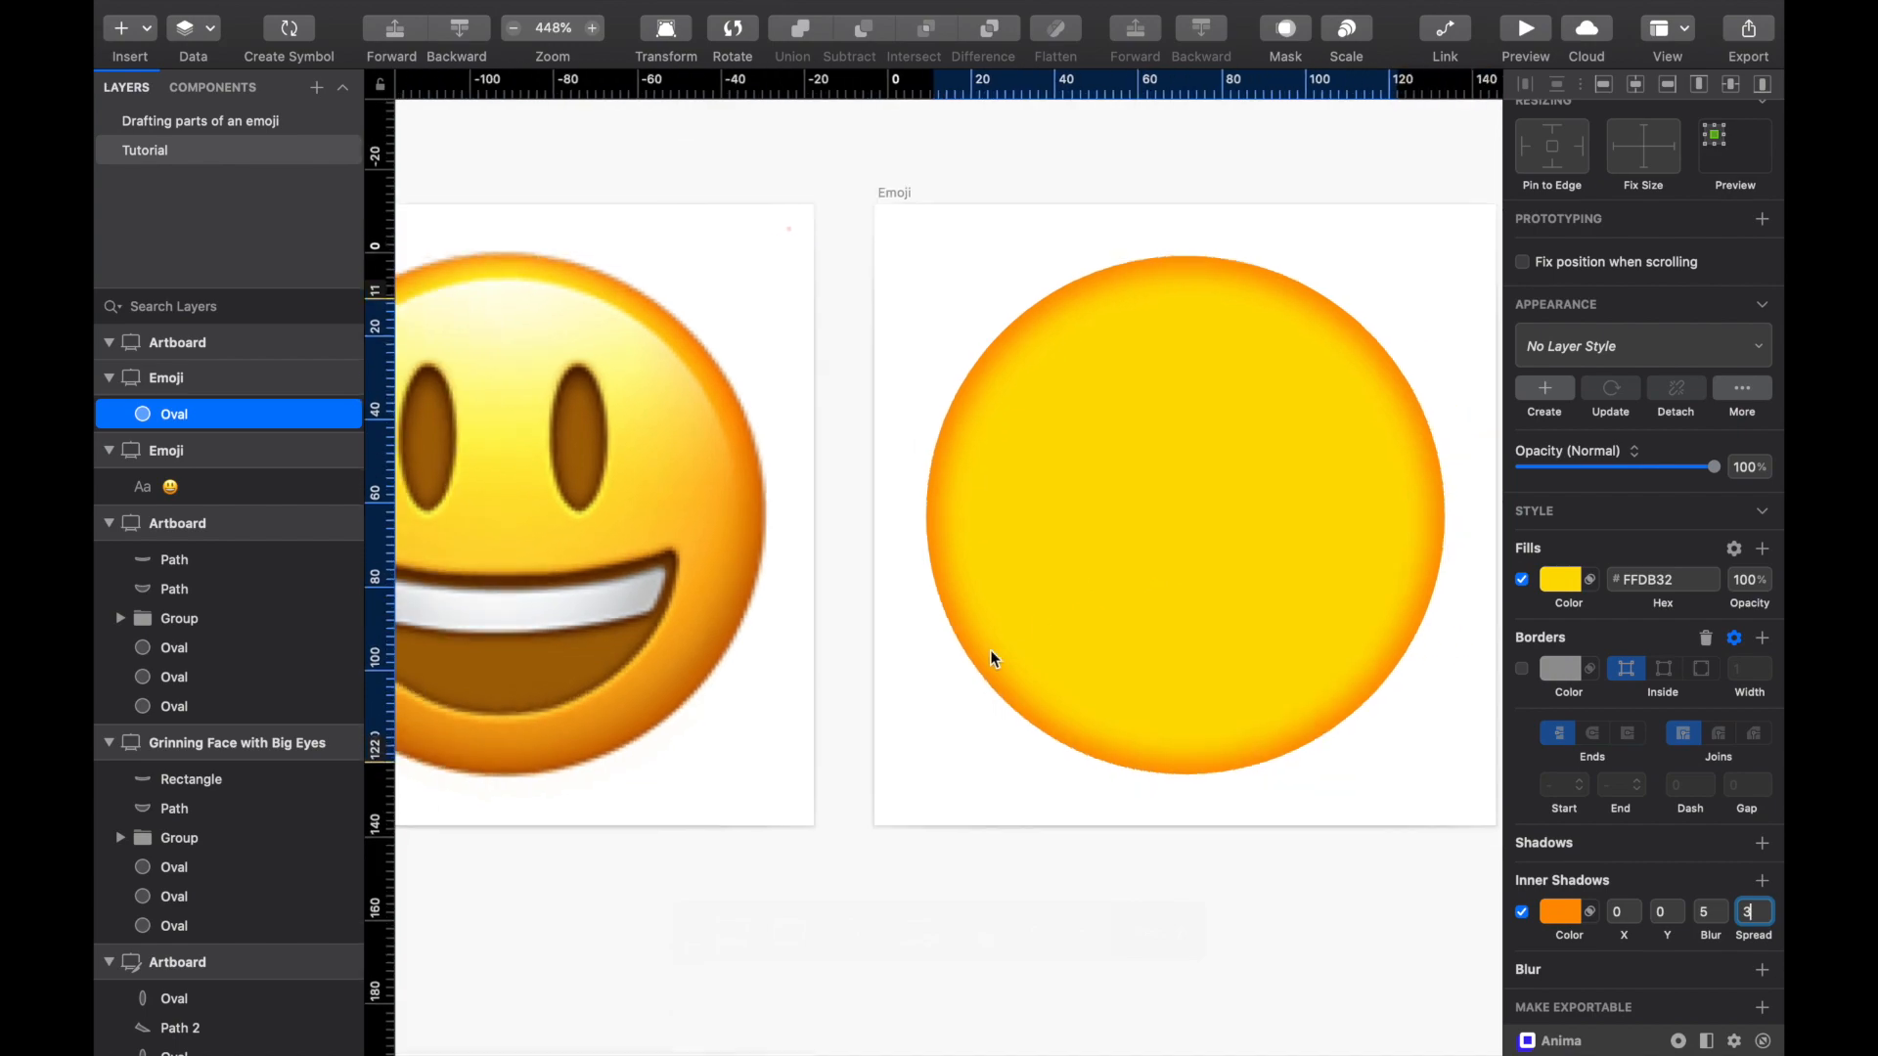
pyautogui.click(994, 855)
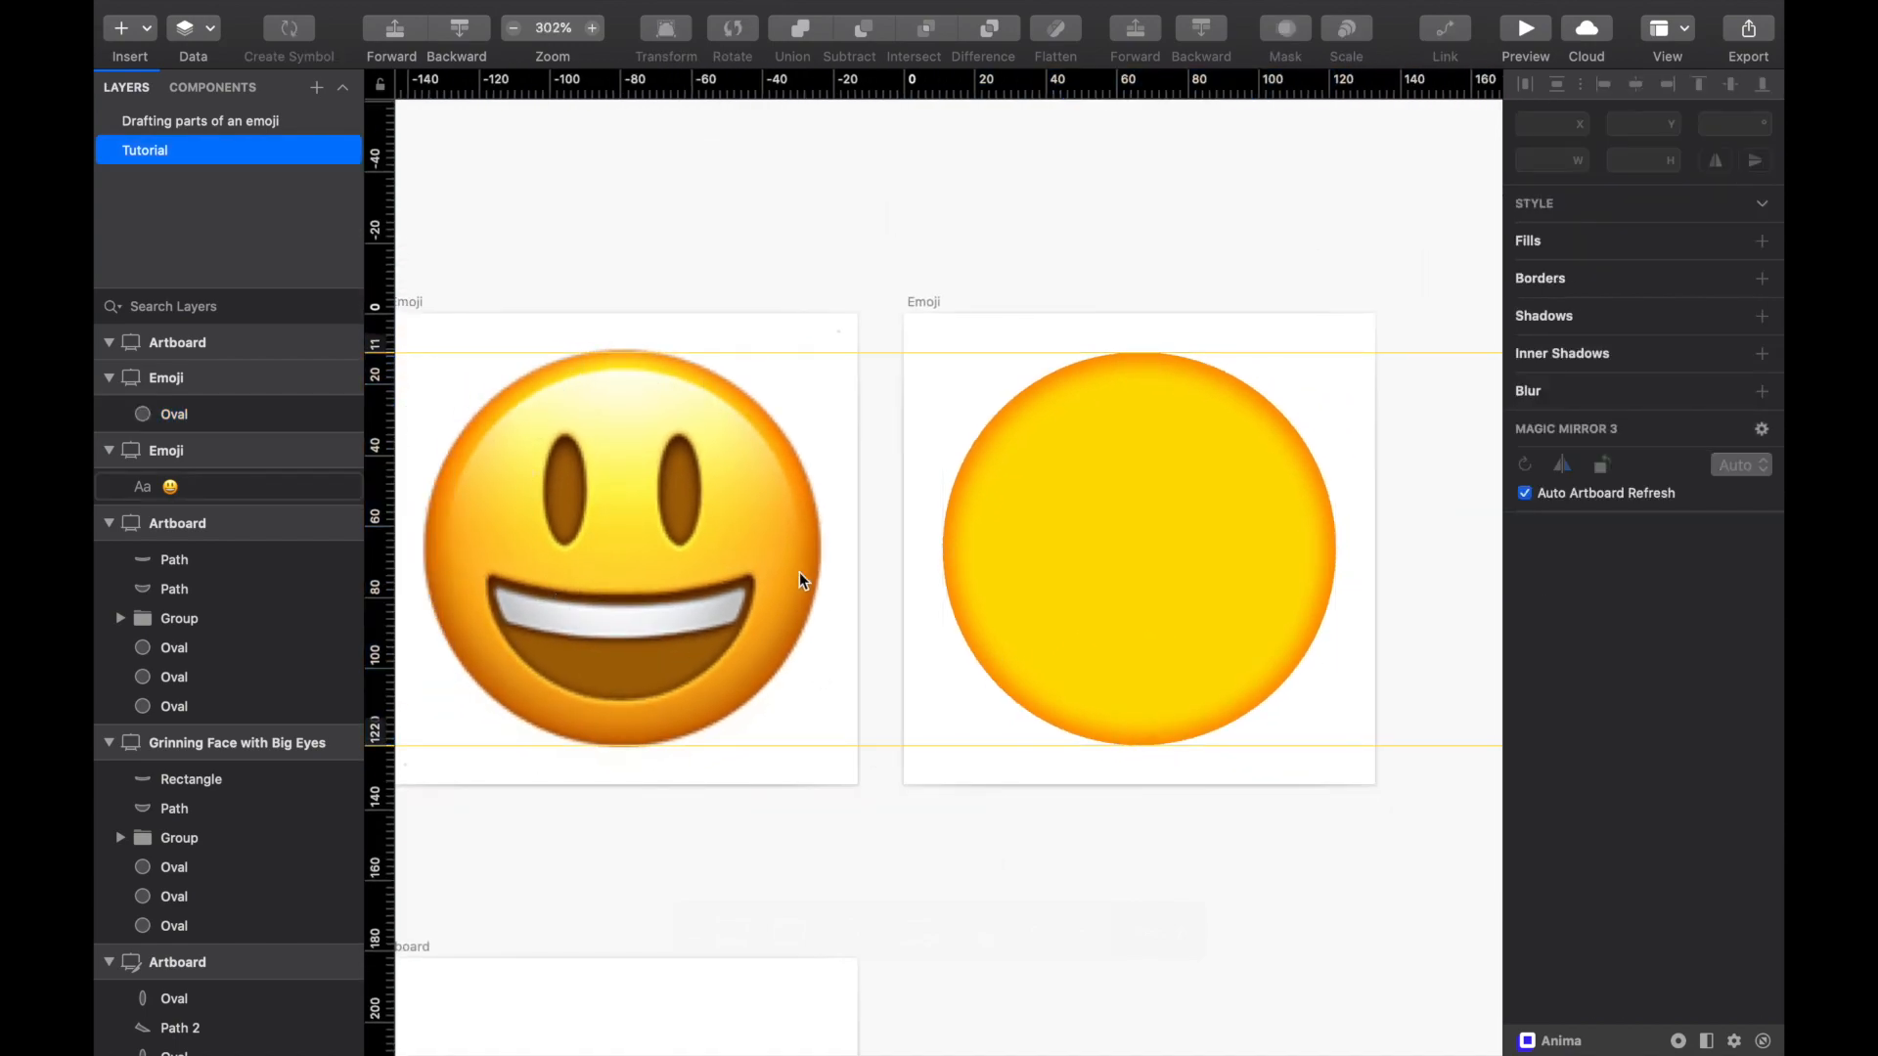
# Step: Place a horizontal guide at 16, along the top of the reference emoji's inner highlight
pyautogui.scroll(5, 725, 418)
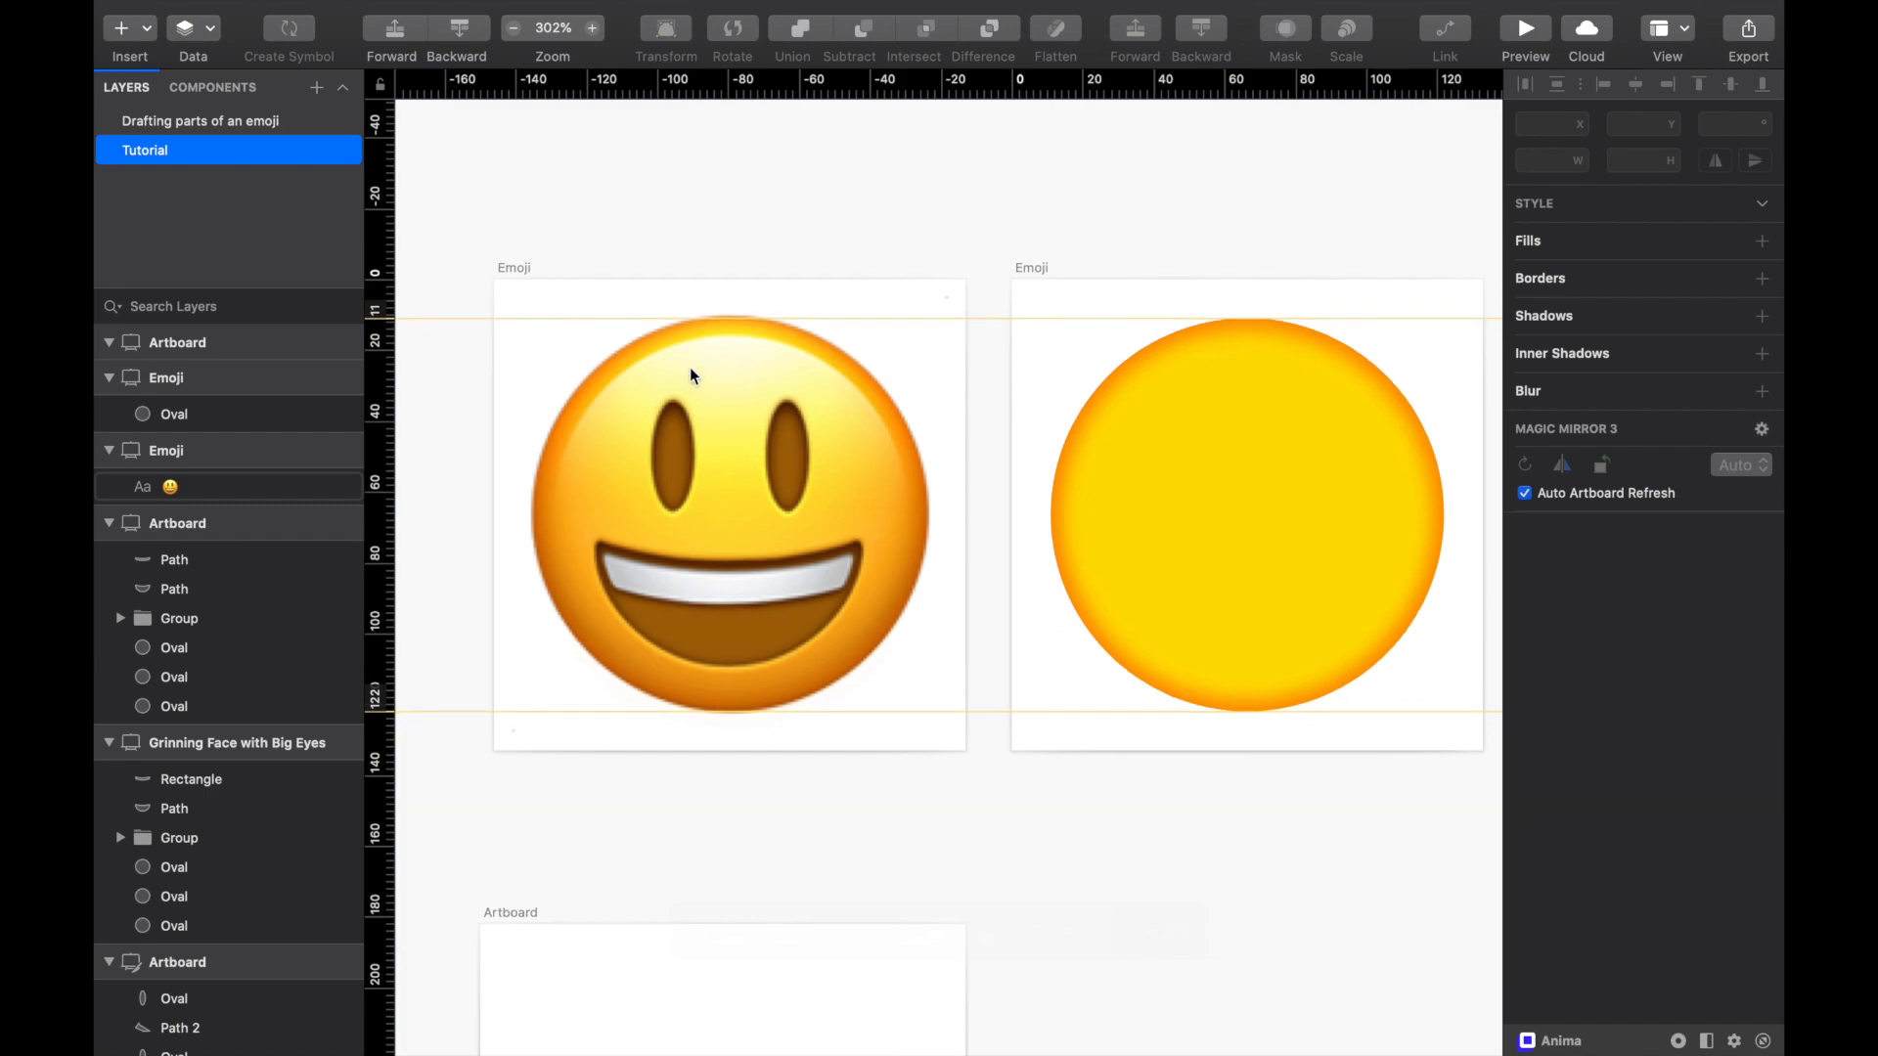
pyautogui.hscroll(3, 1043, 286)
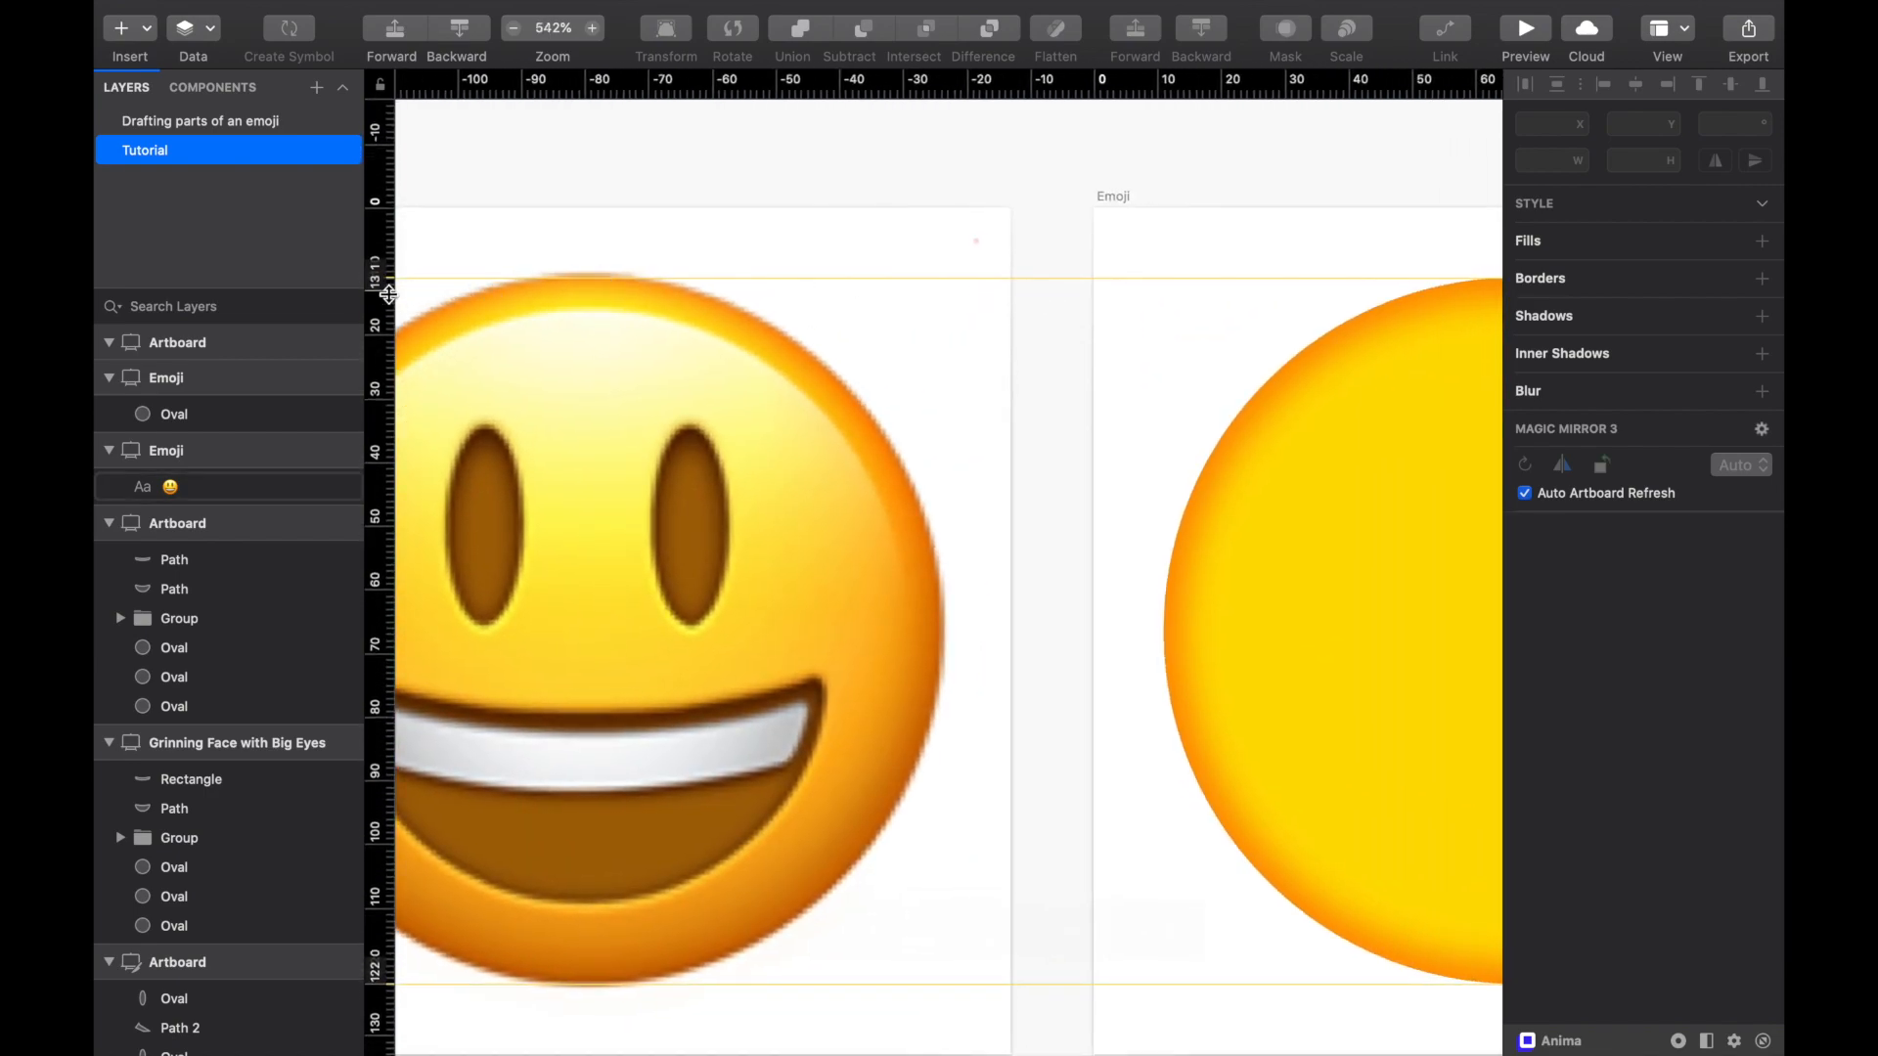
pyautogui.click(377, 309)
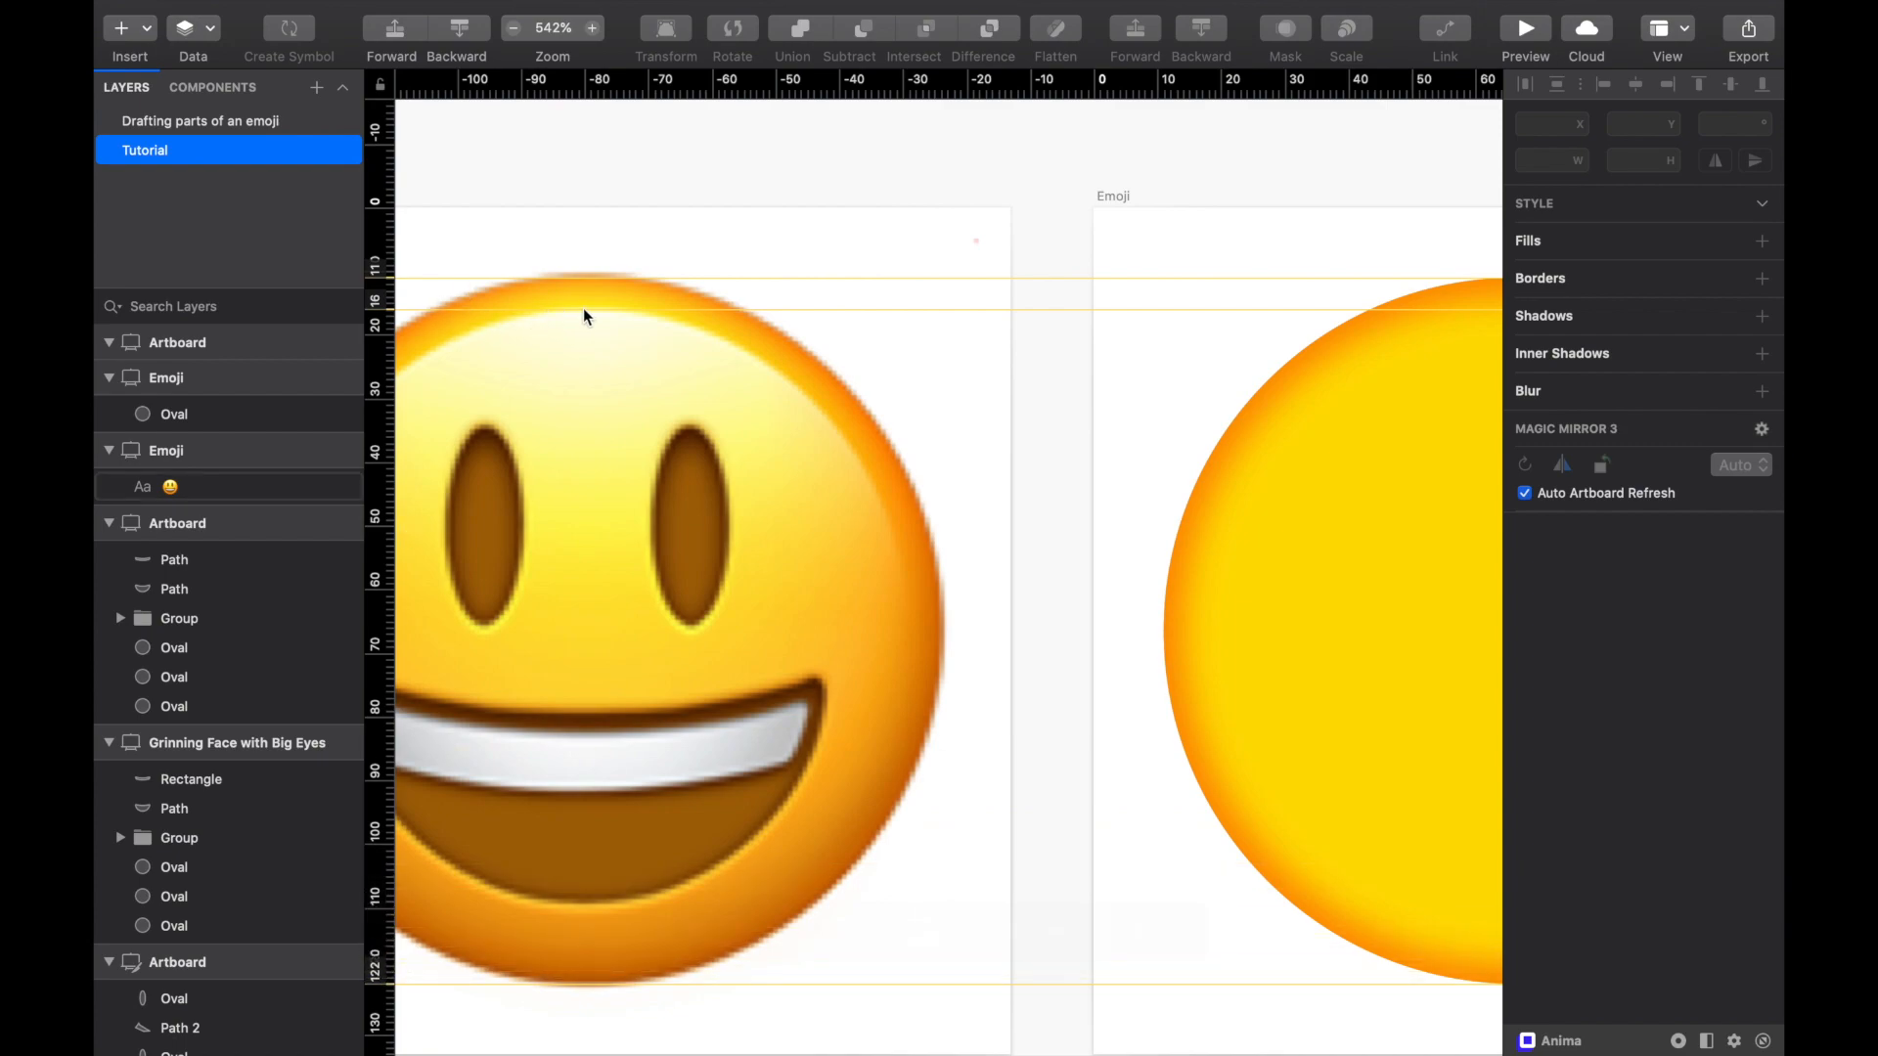
pyautogui.scroll(-3, 780, 321)
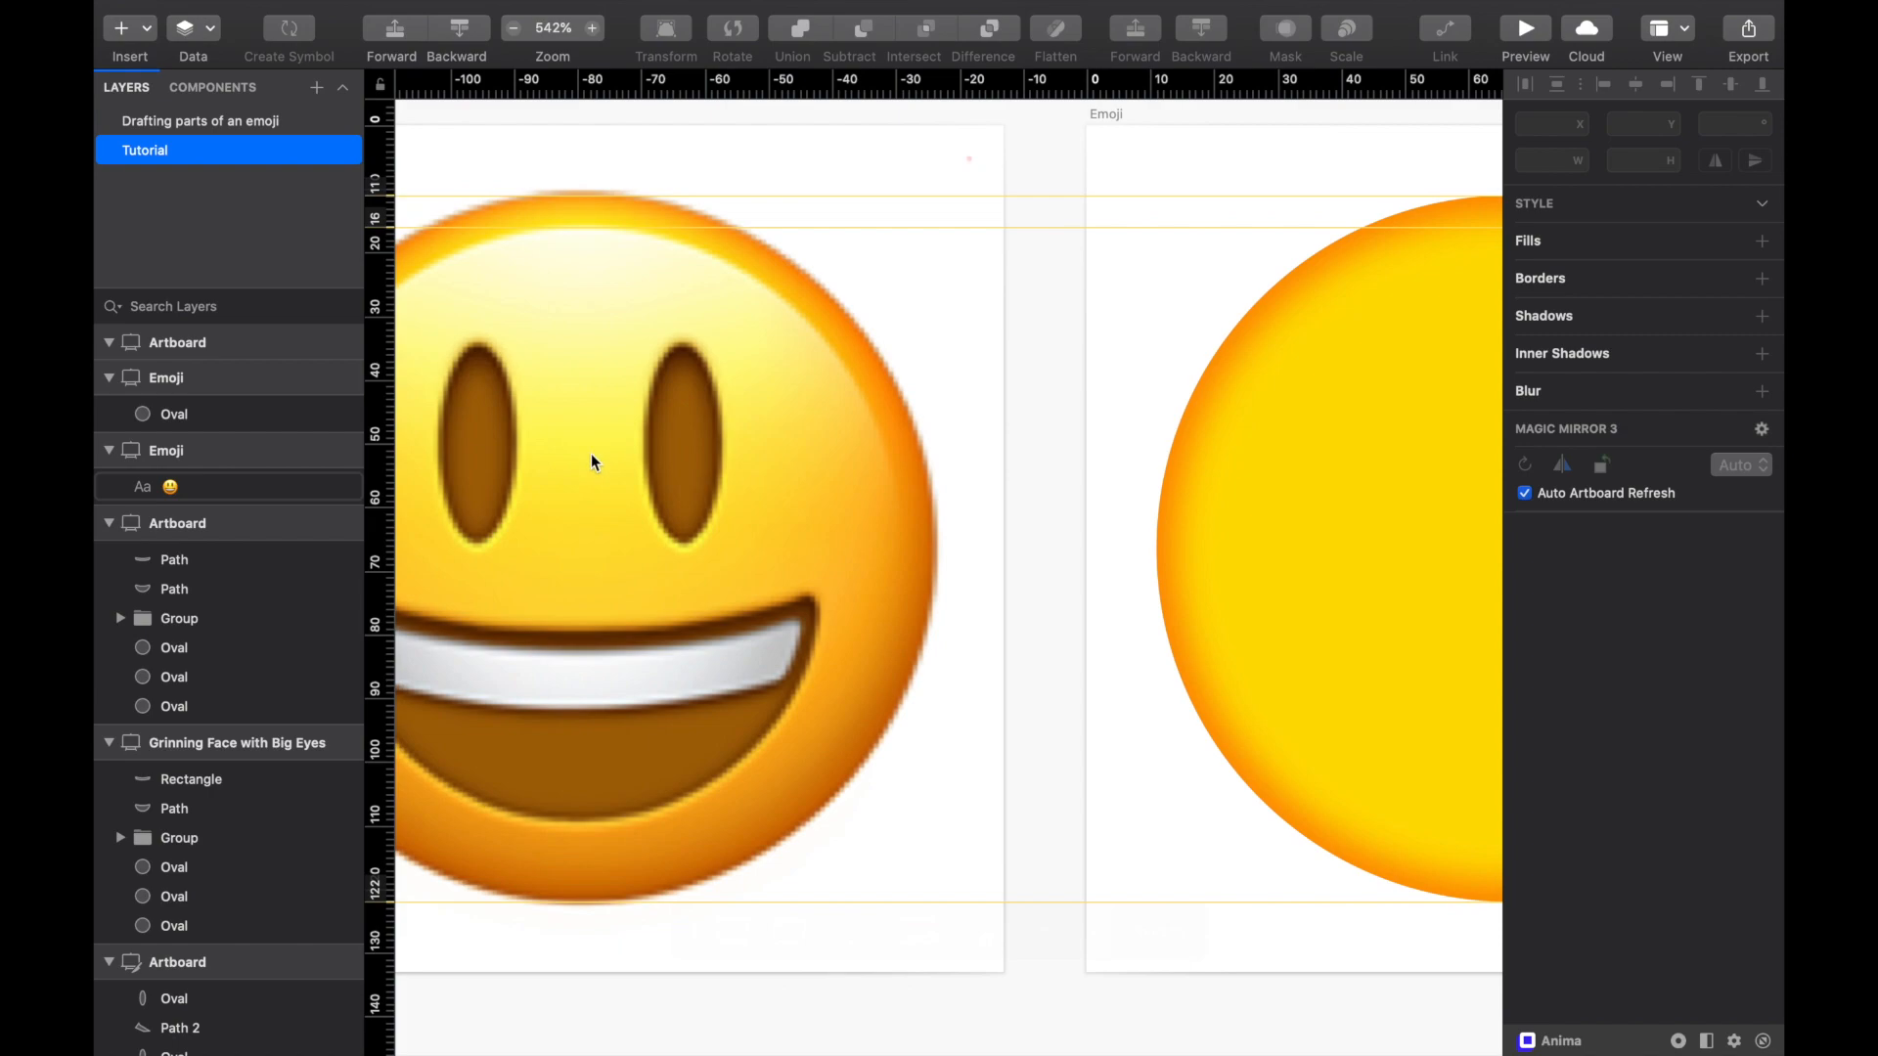
# Step: Draw a circle about 97 × 97 outward from the yellow circle's centre and move its top edge to the guide at 16
pyautogui.hscroll(5, 748, 426)
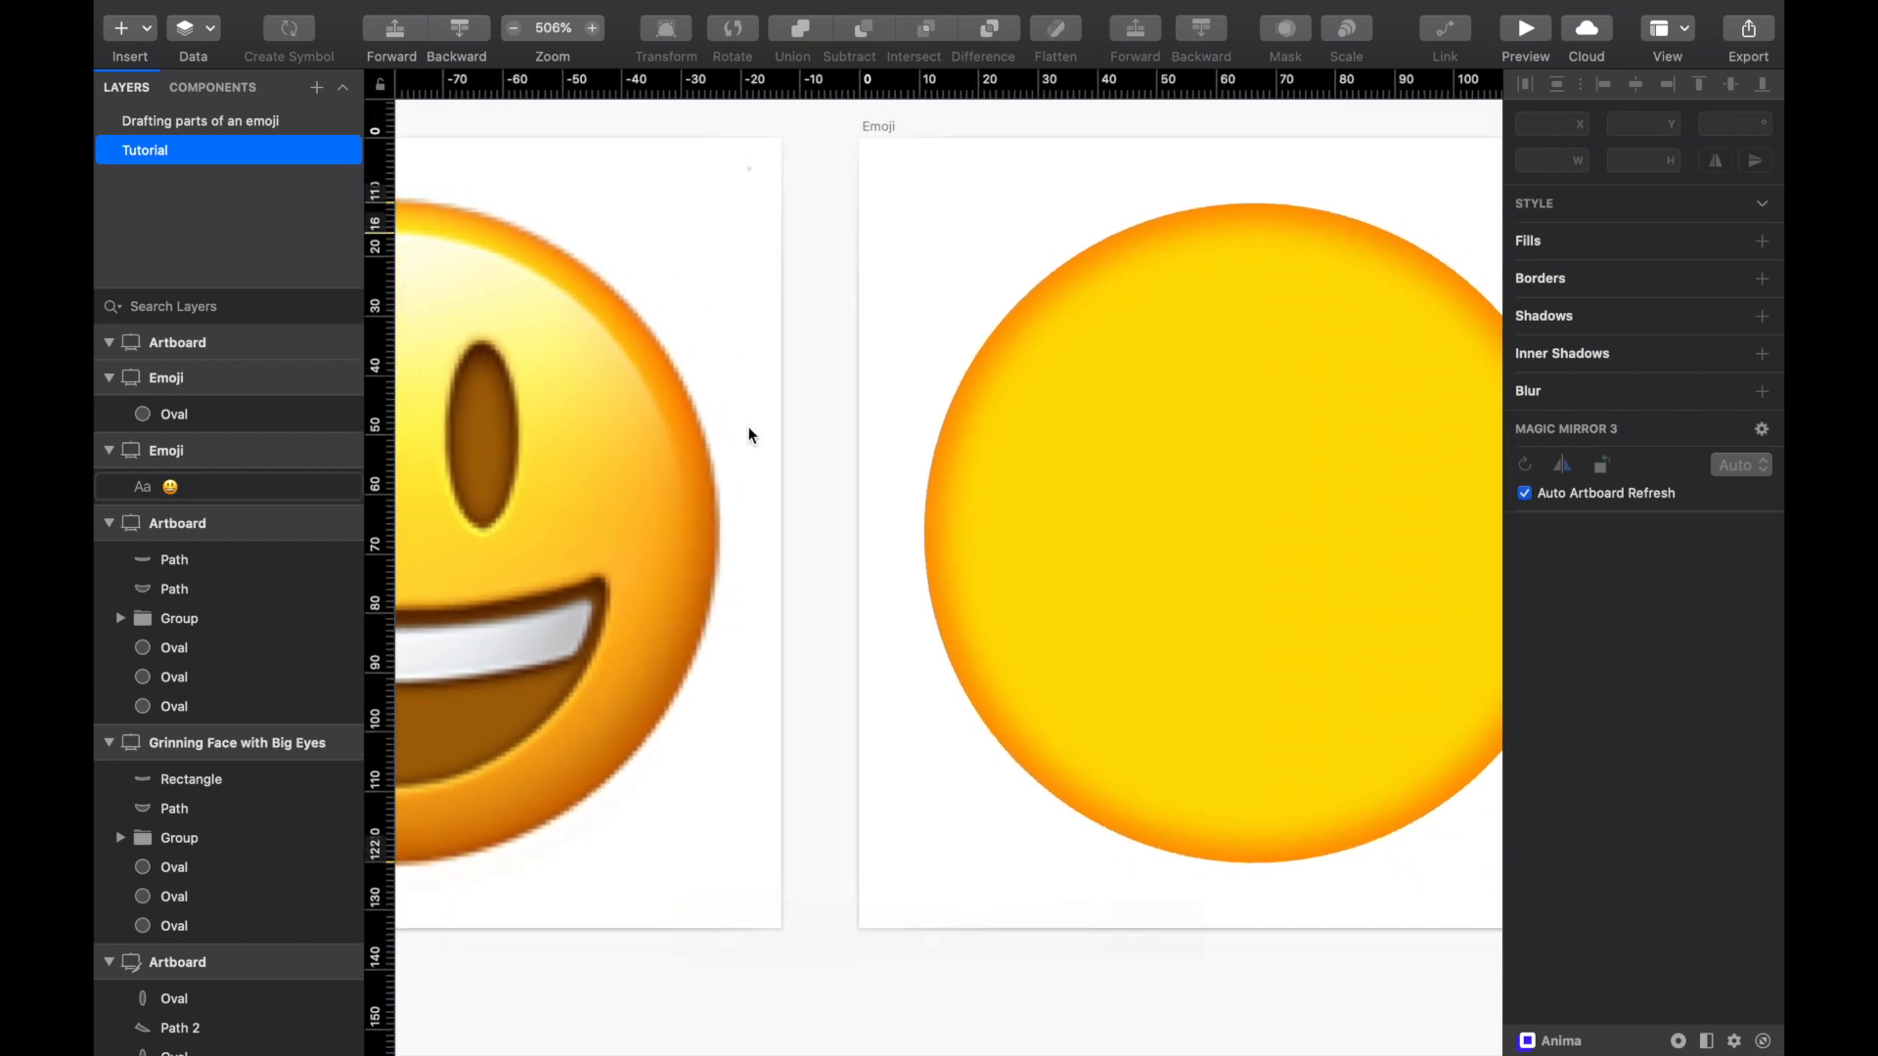
pyautogui.press('o')
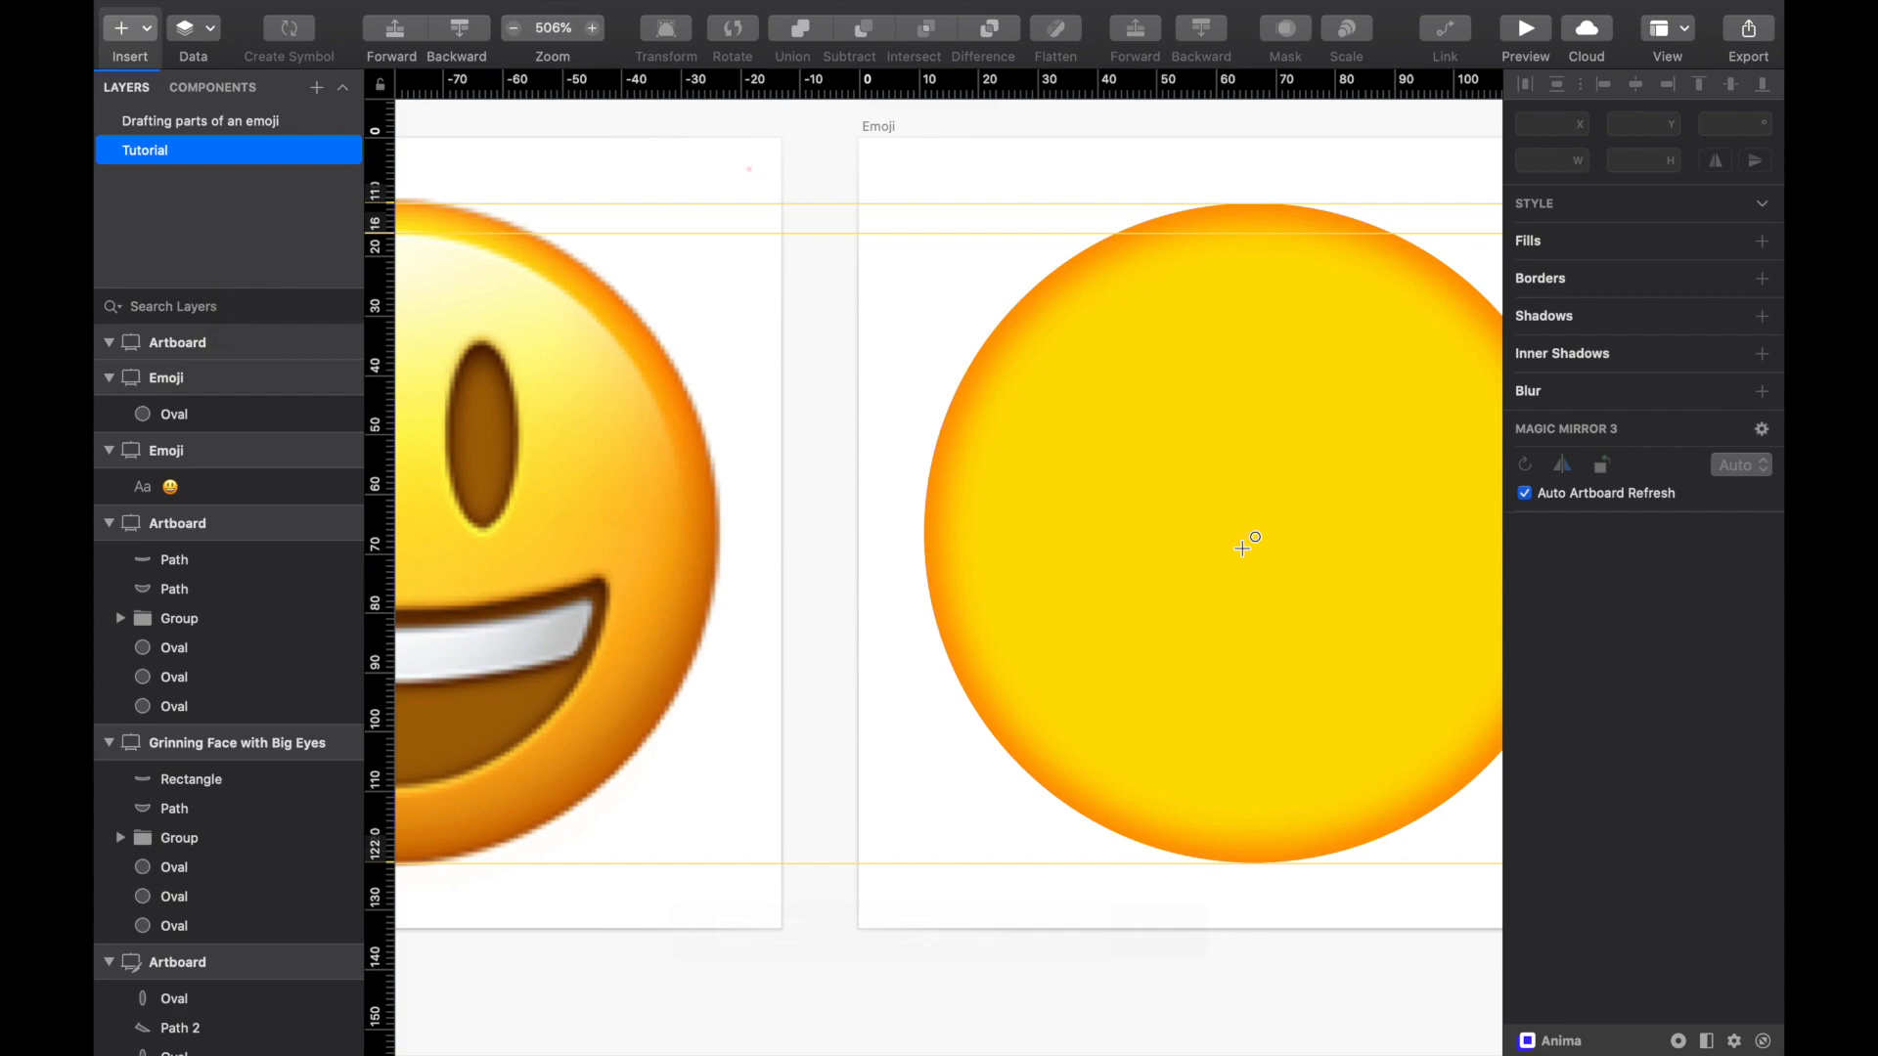
pyautogui.moveTo(1254, 533); pyautogui.dragTo(1377, 819)
pyautogui.hscroll(-2, 1330, 743)
pyautogui.moveTo(1347, 624); pyautogui.dragTo(1345, 604)
pyautogui.hscroll(2, 1345, 604)
pyautogui.hscroll(2, 1346, 604)
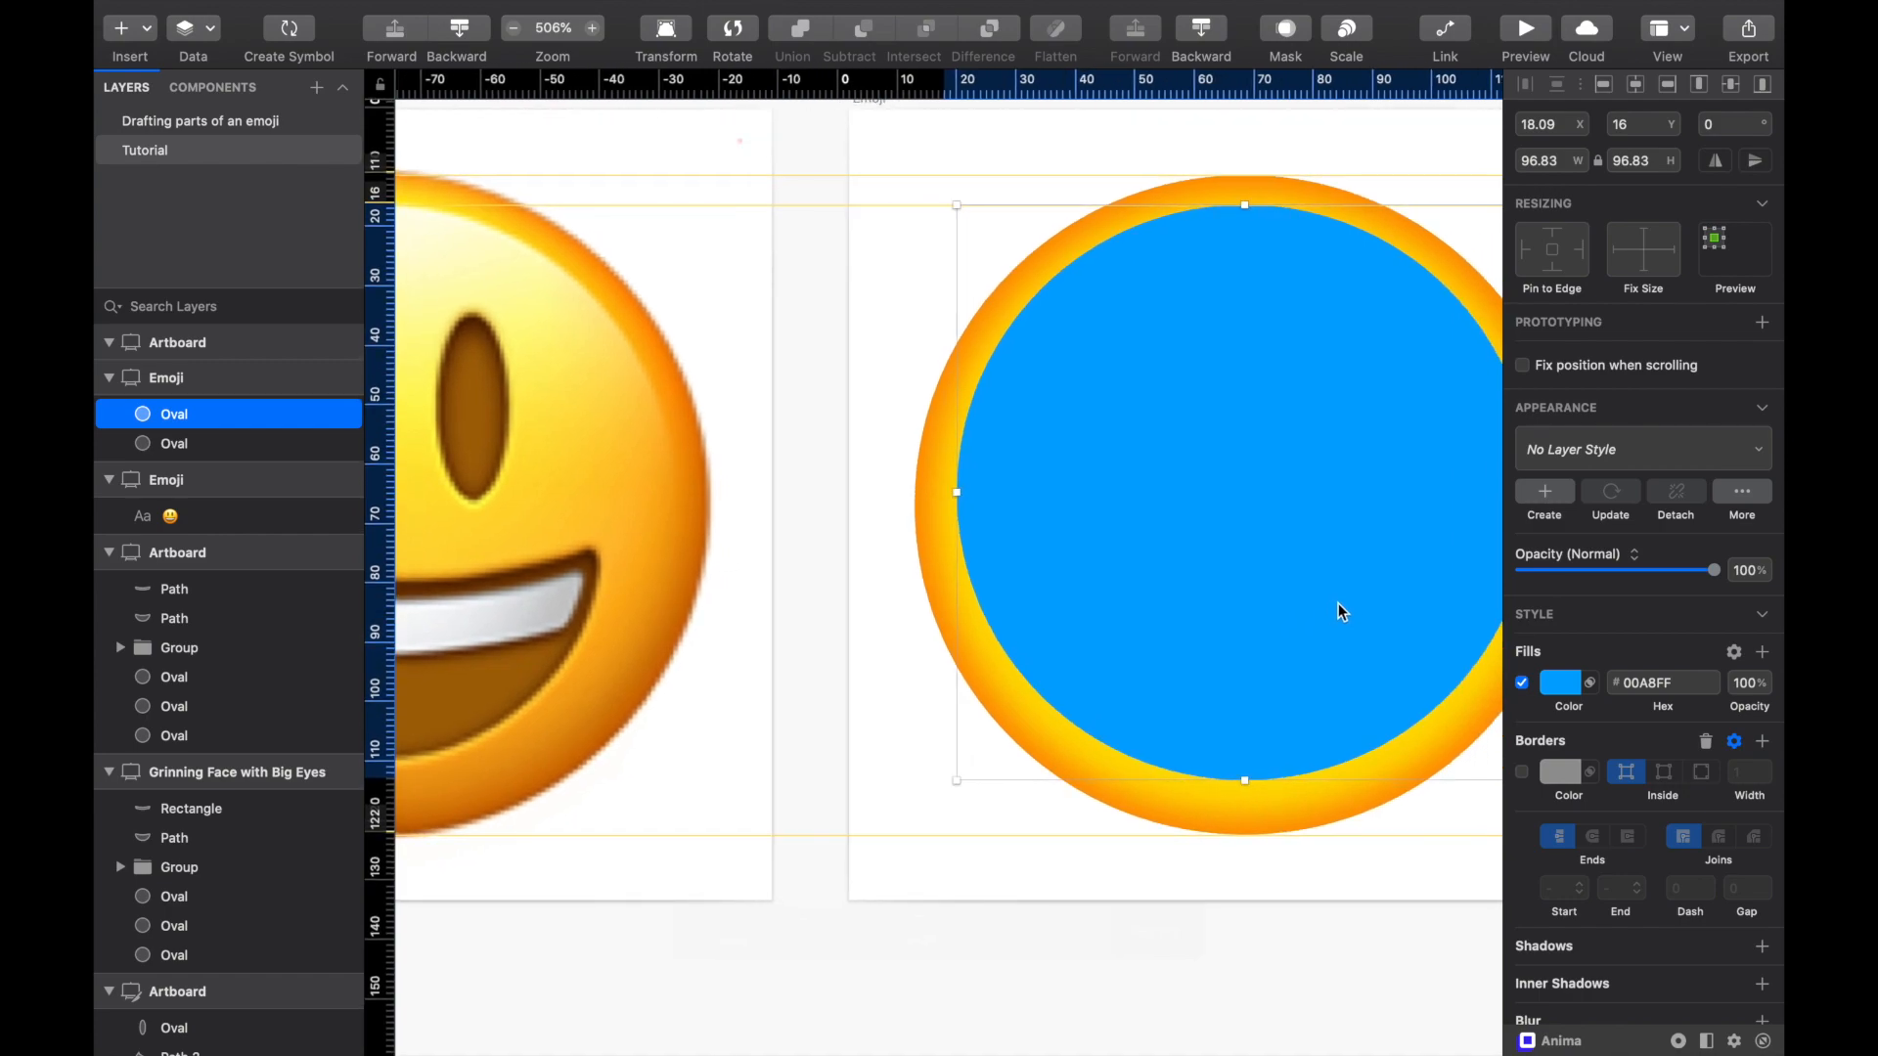
# Step: Enlarge the inner blue circle to about 99 × 99, keeping its top edge on the guide at 16
pyautogui.moveTo(1231, 779)
pyautogui.mouseDown()
pyautogui.moveTo(1235, 804)
pyautogui.moveTo(1236, 788)
pyautogui.mouseUp()
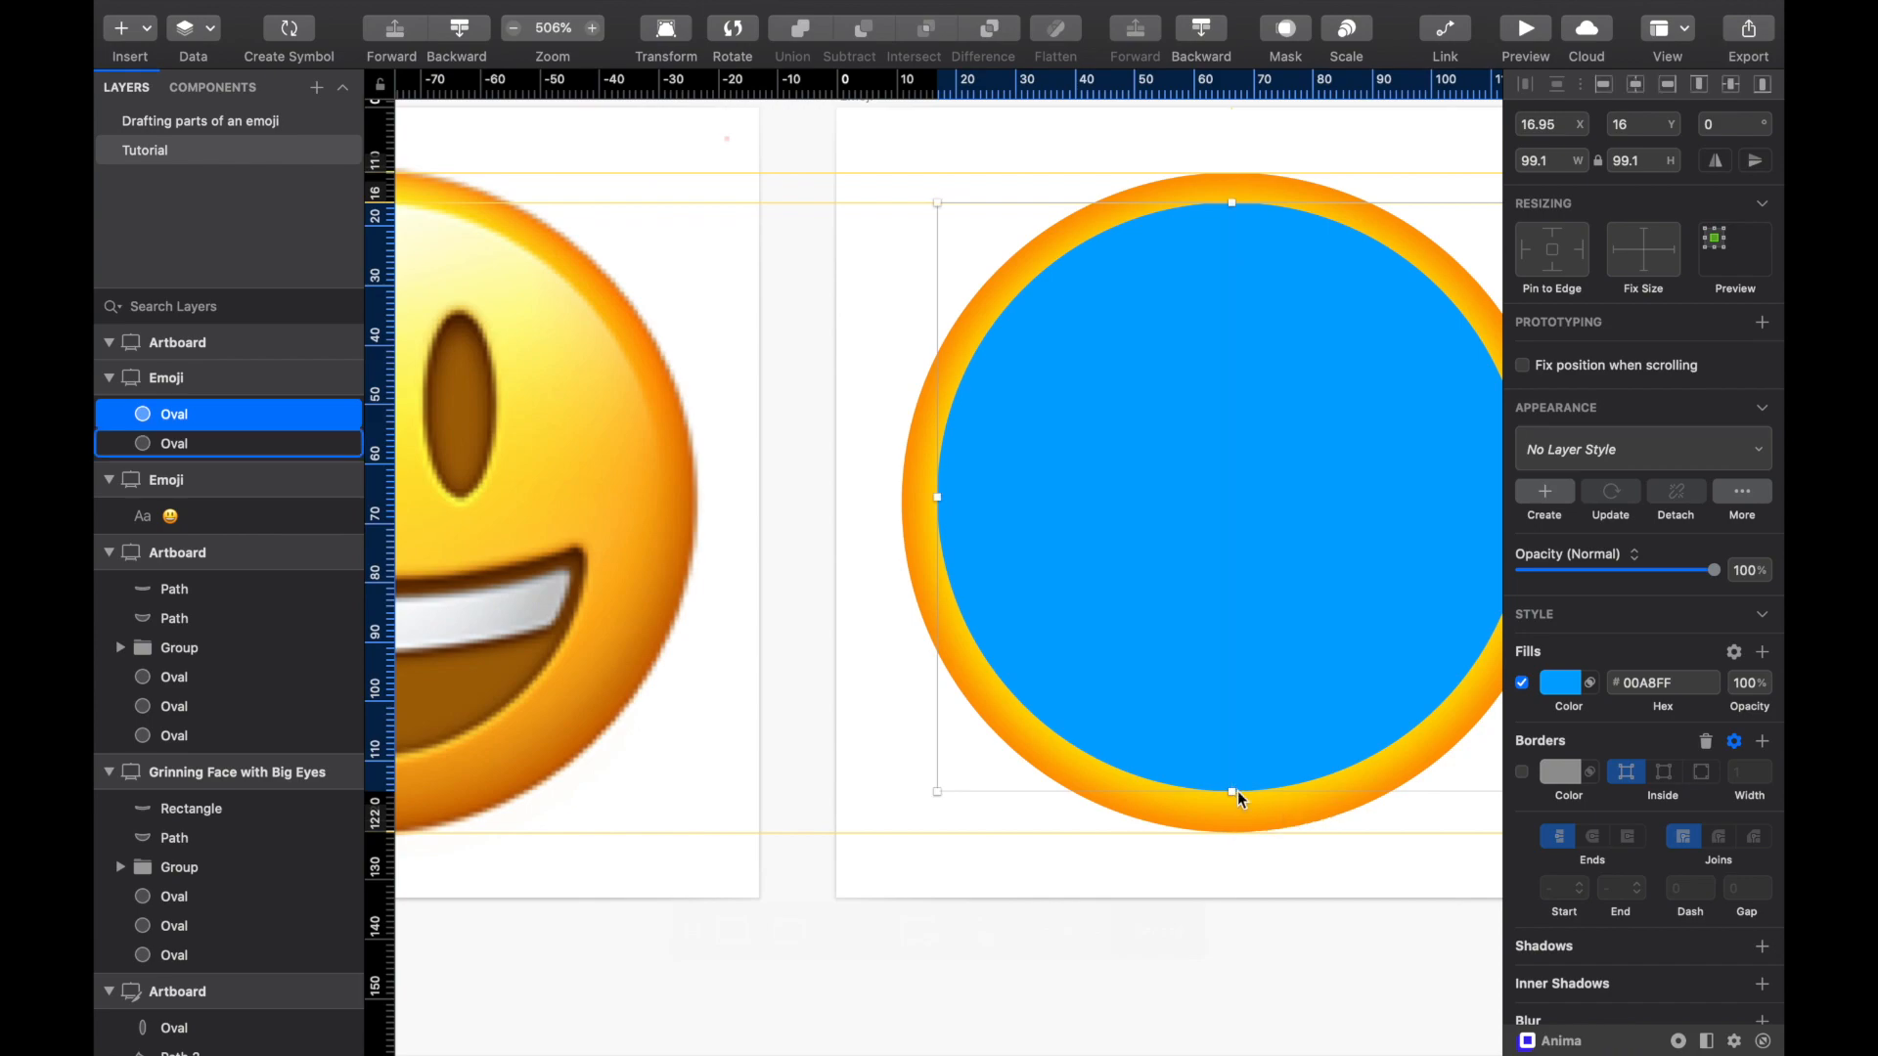
pyautogui.hscroll(2, 1257, 657)
pyautogui.hscroll(3, 1258, 657)
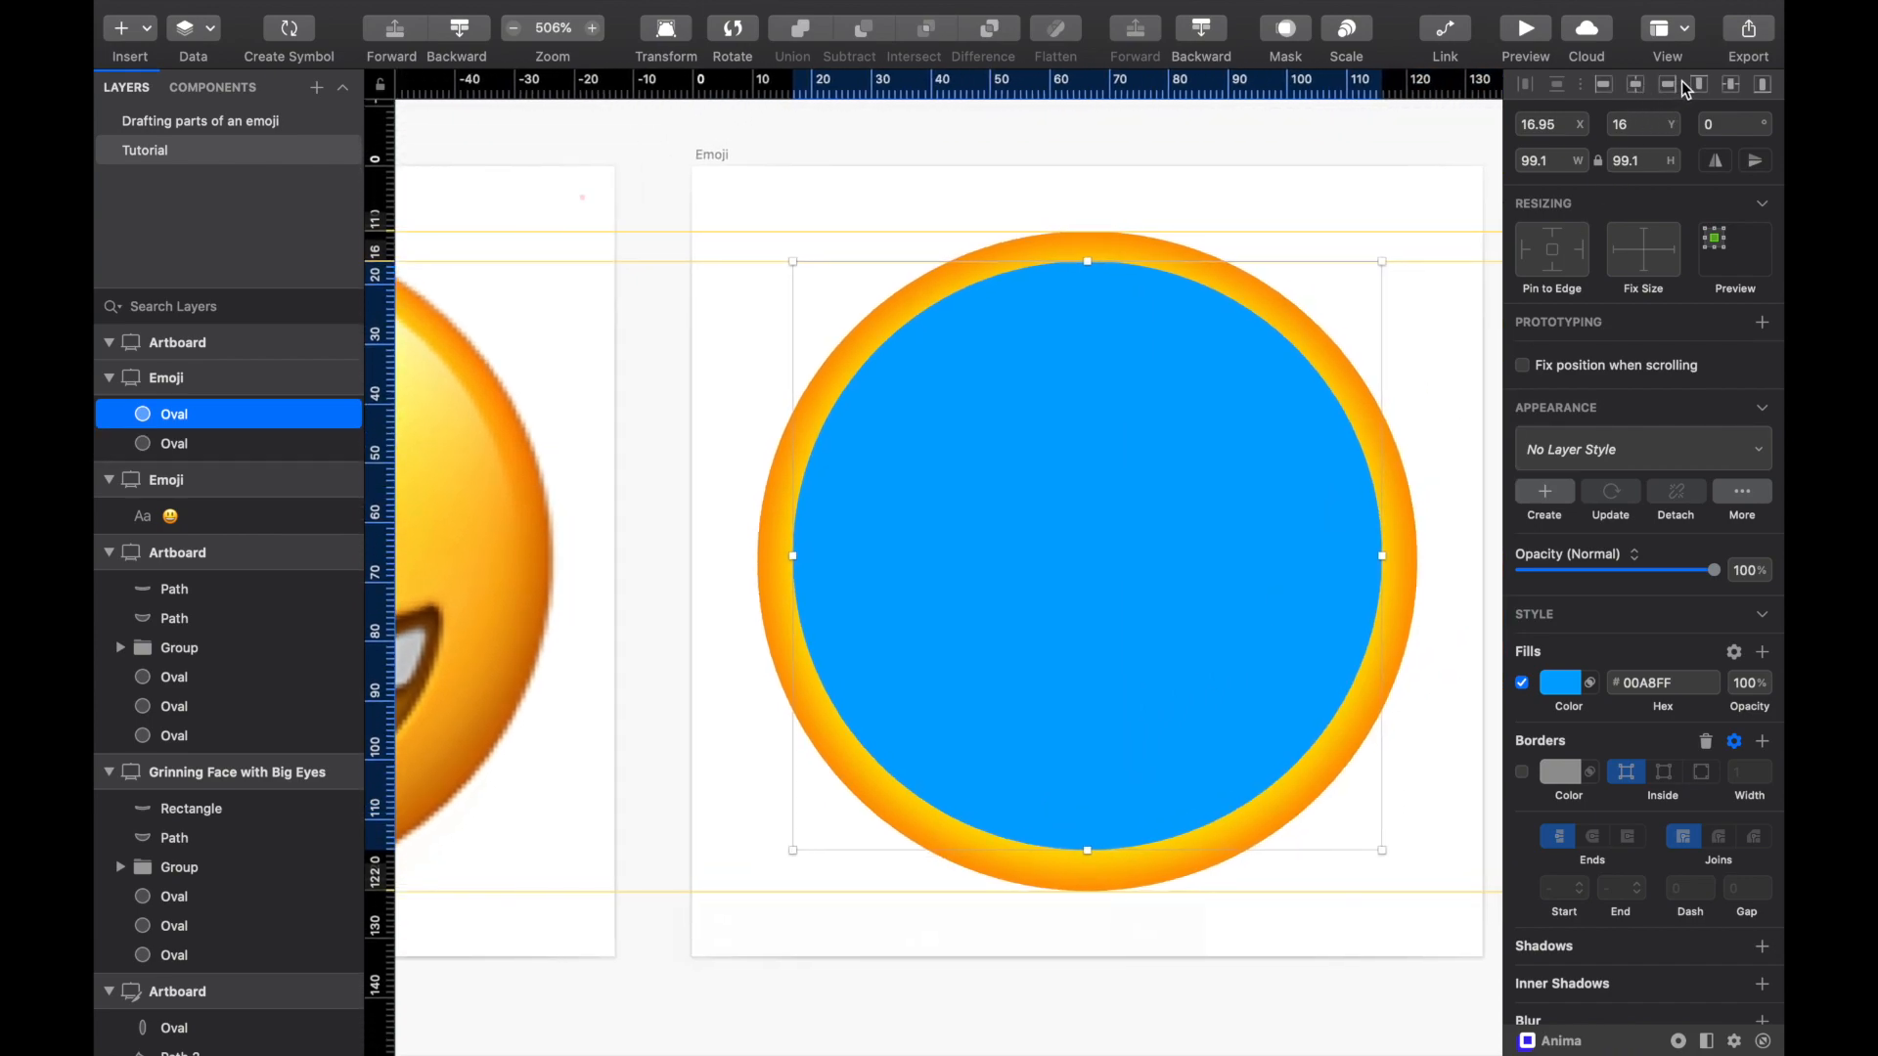
# Step: Centre the inner blue circle vertically on the artboard and change its fill to a linear gradient
pyautogui.click(1731, 87)
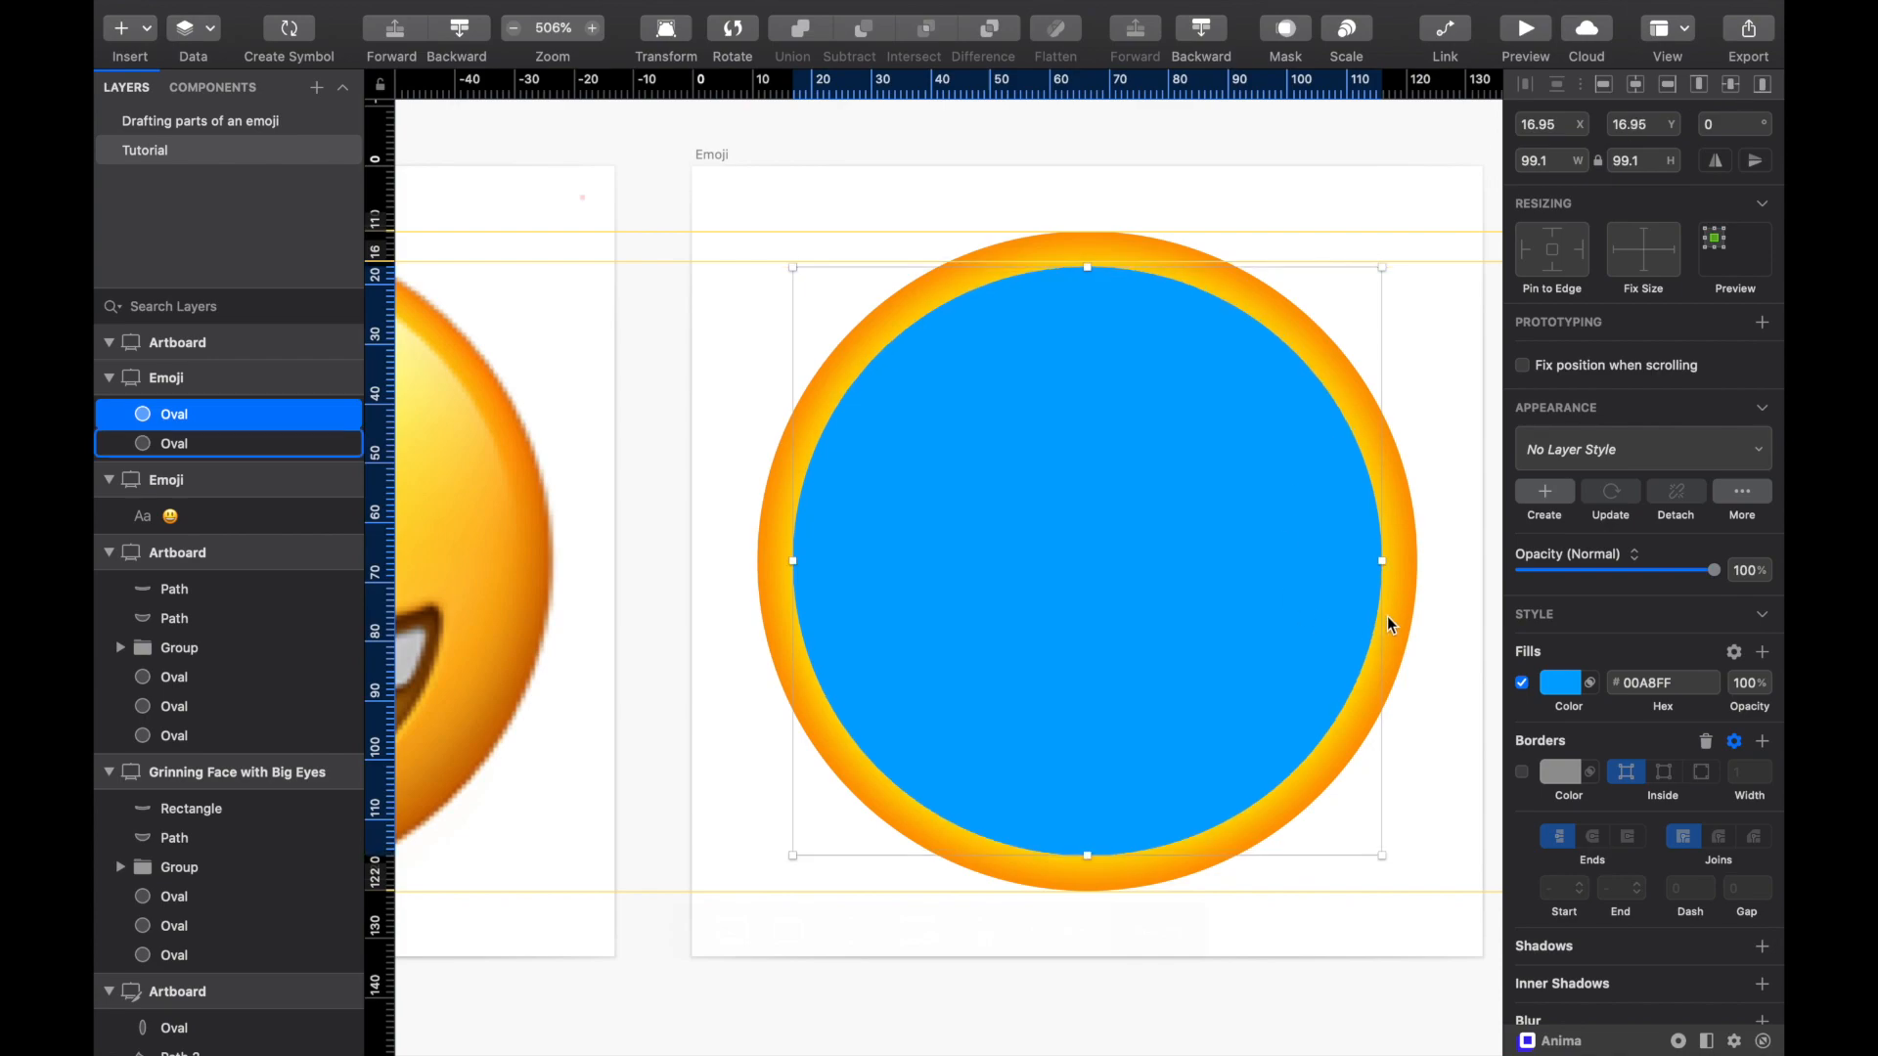
pyautogui.hscroll(-6, 1157, 614)
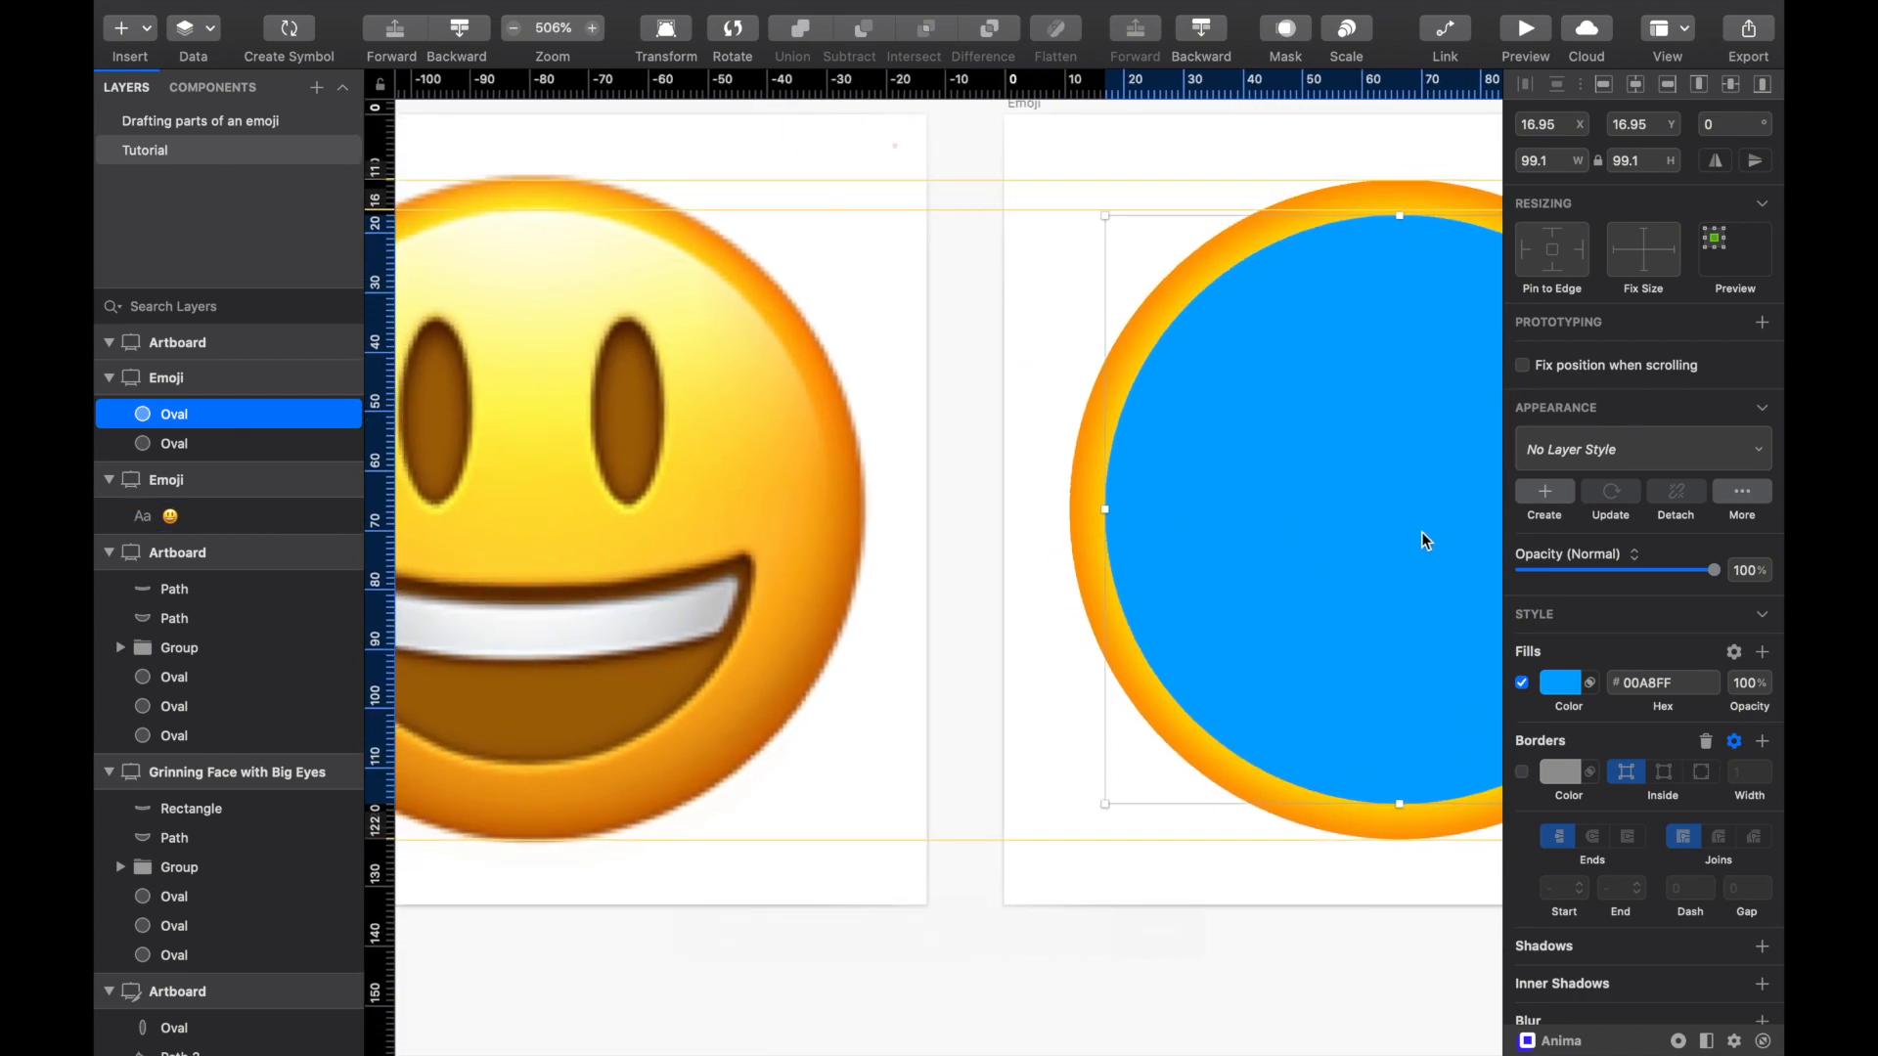
pyautogui.click(1563, 684)
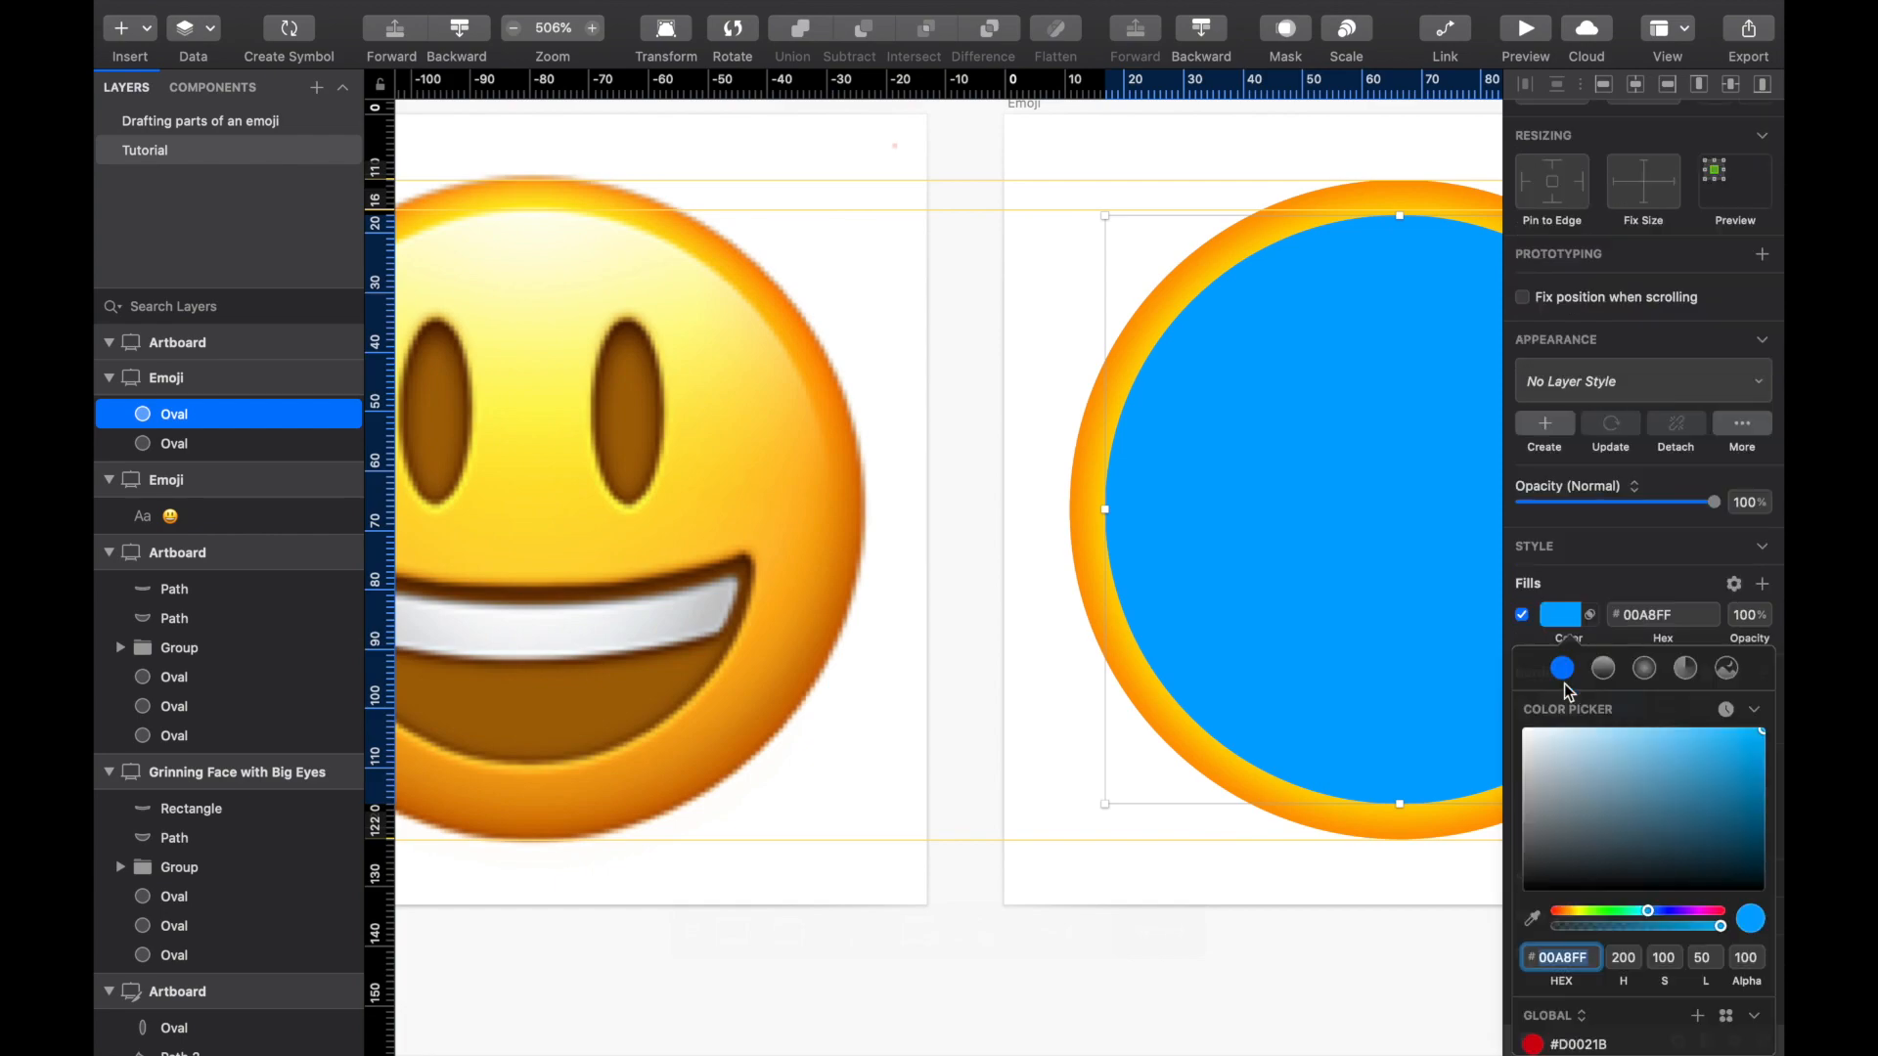
pyautogui.click(1611, 675)
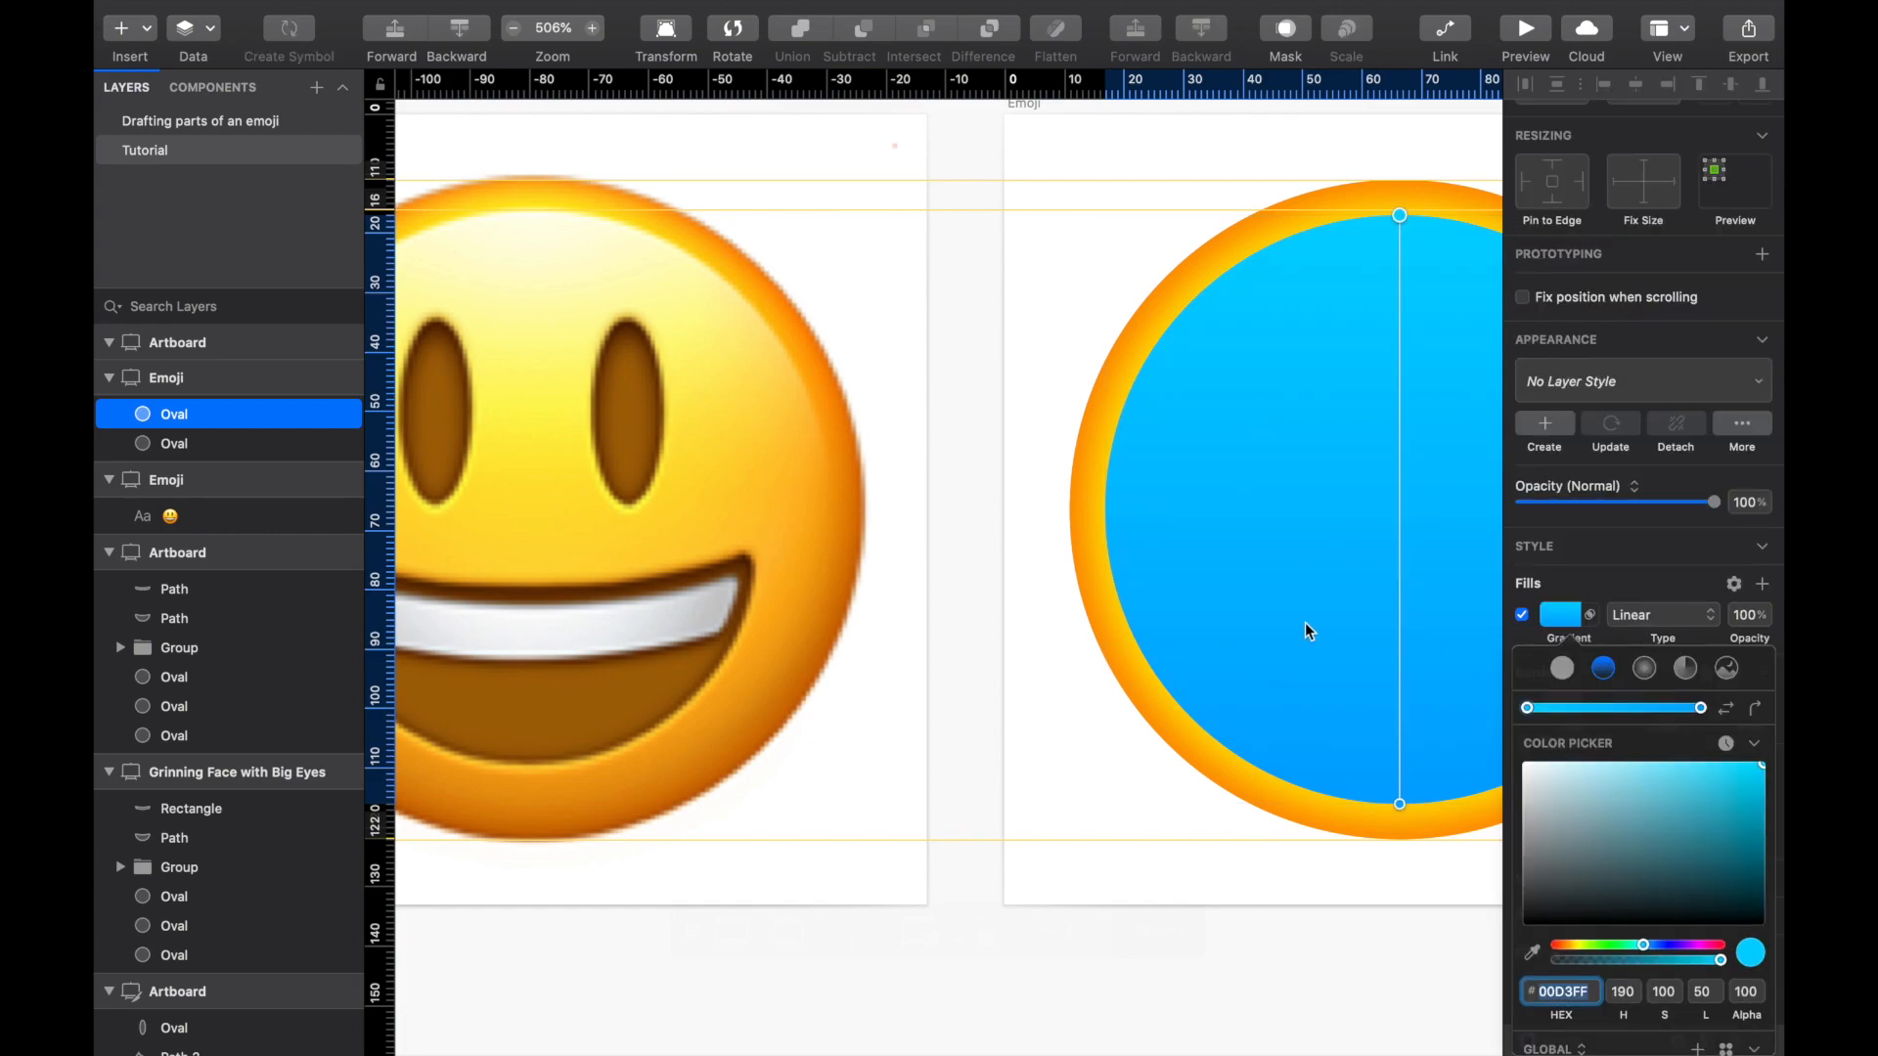
# Step: Set the gradient's upper stop to white FFFFFF and its lower stop to white FFFFFF with 0 alpha
pyautogui.hscroll(3, 1274, 629)
pyautogui.scroll(-1, 1274, 629)
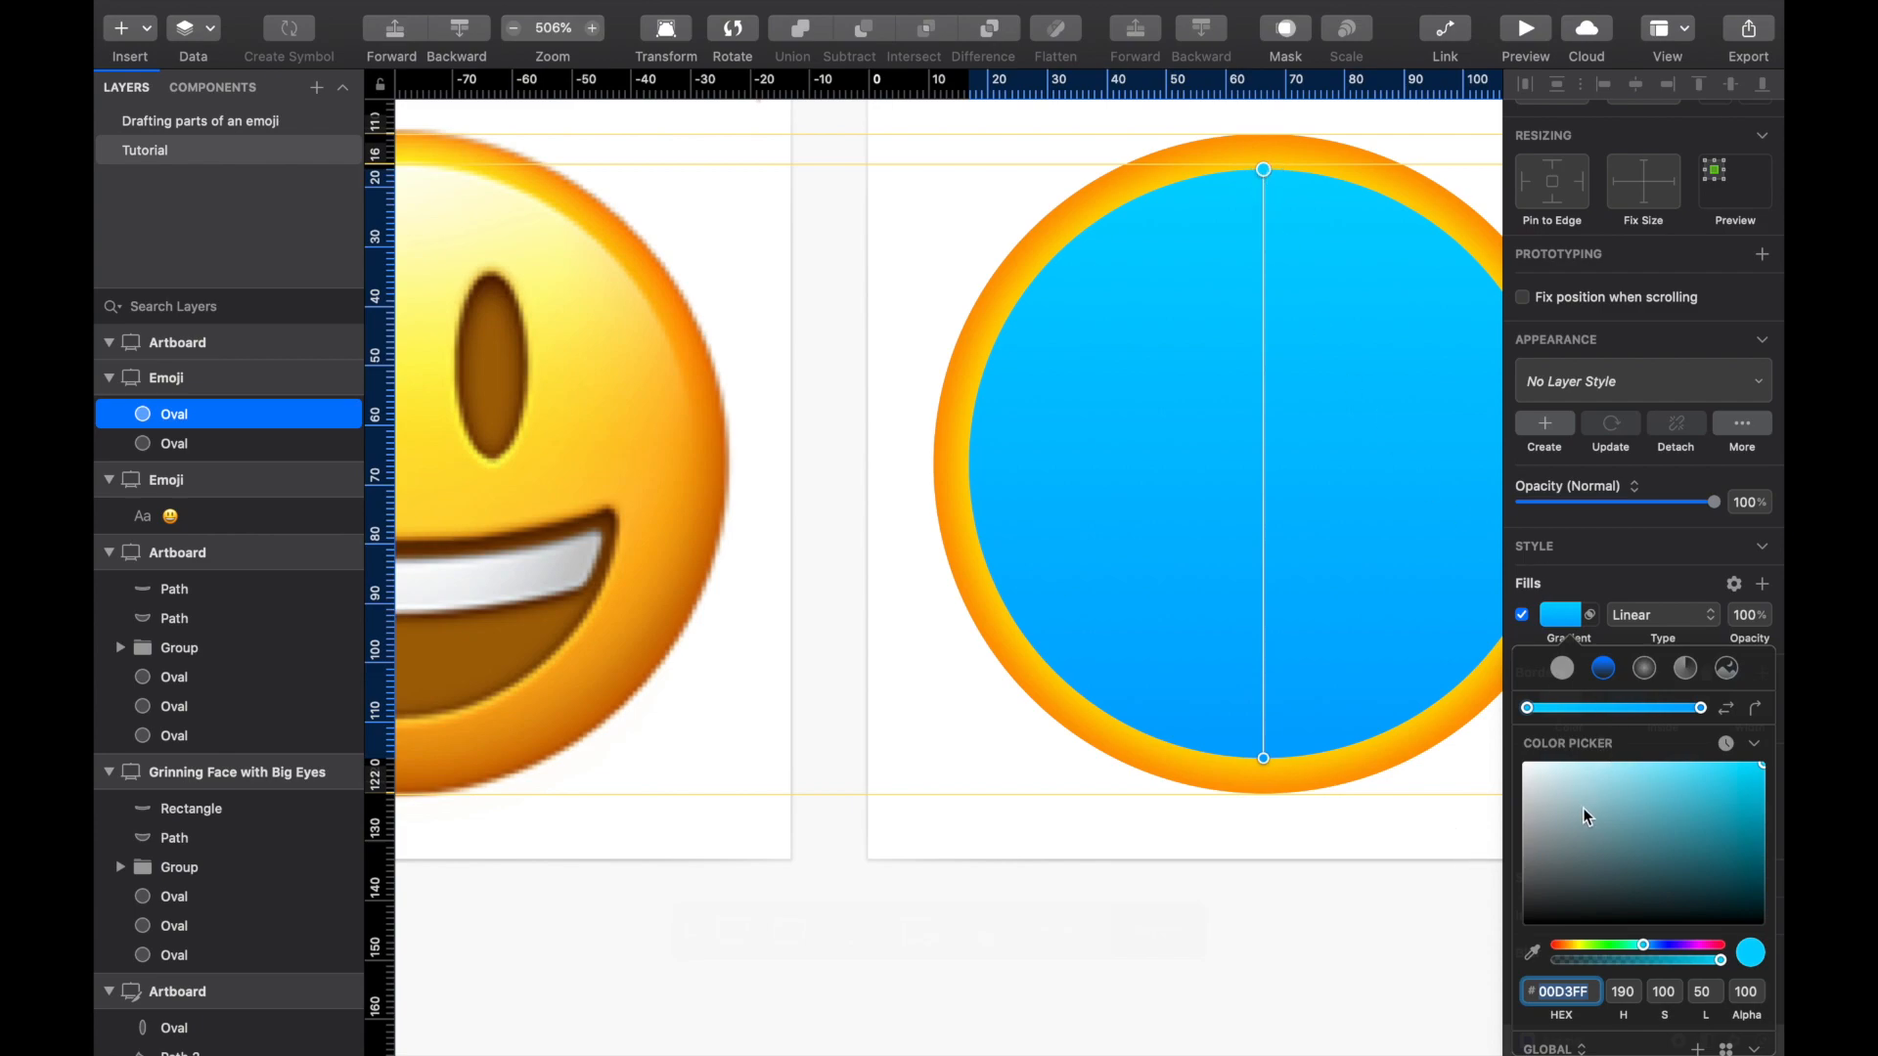
pyautogui.moveTo(1584, 811); pyautogui.dragTo(1487, 753)
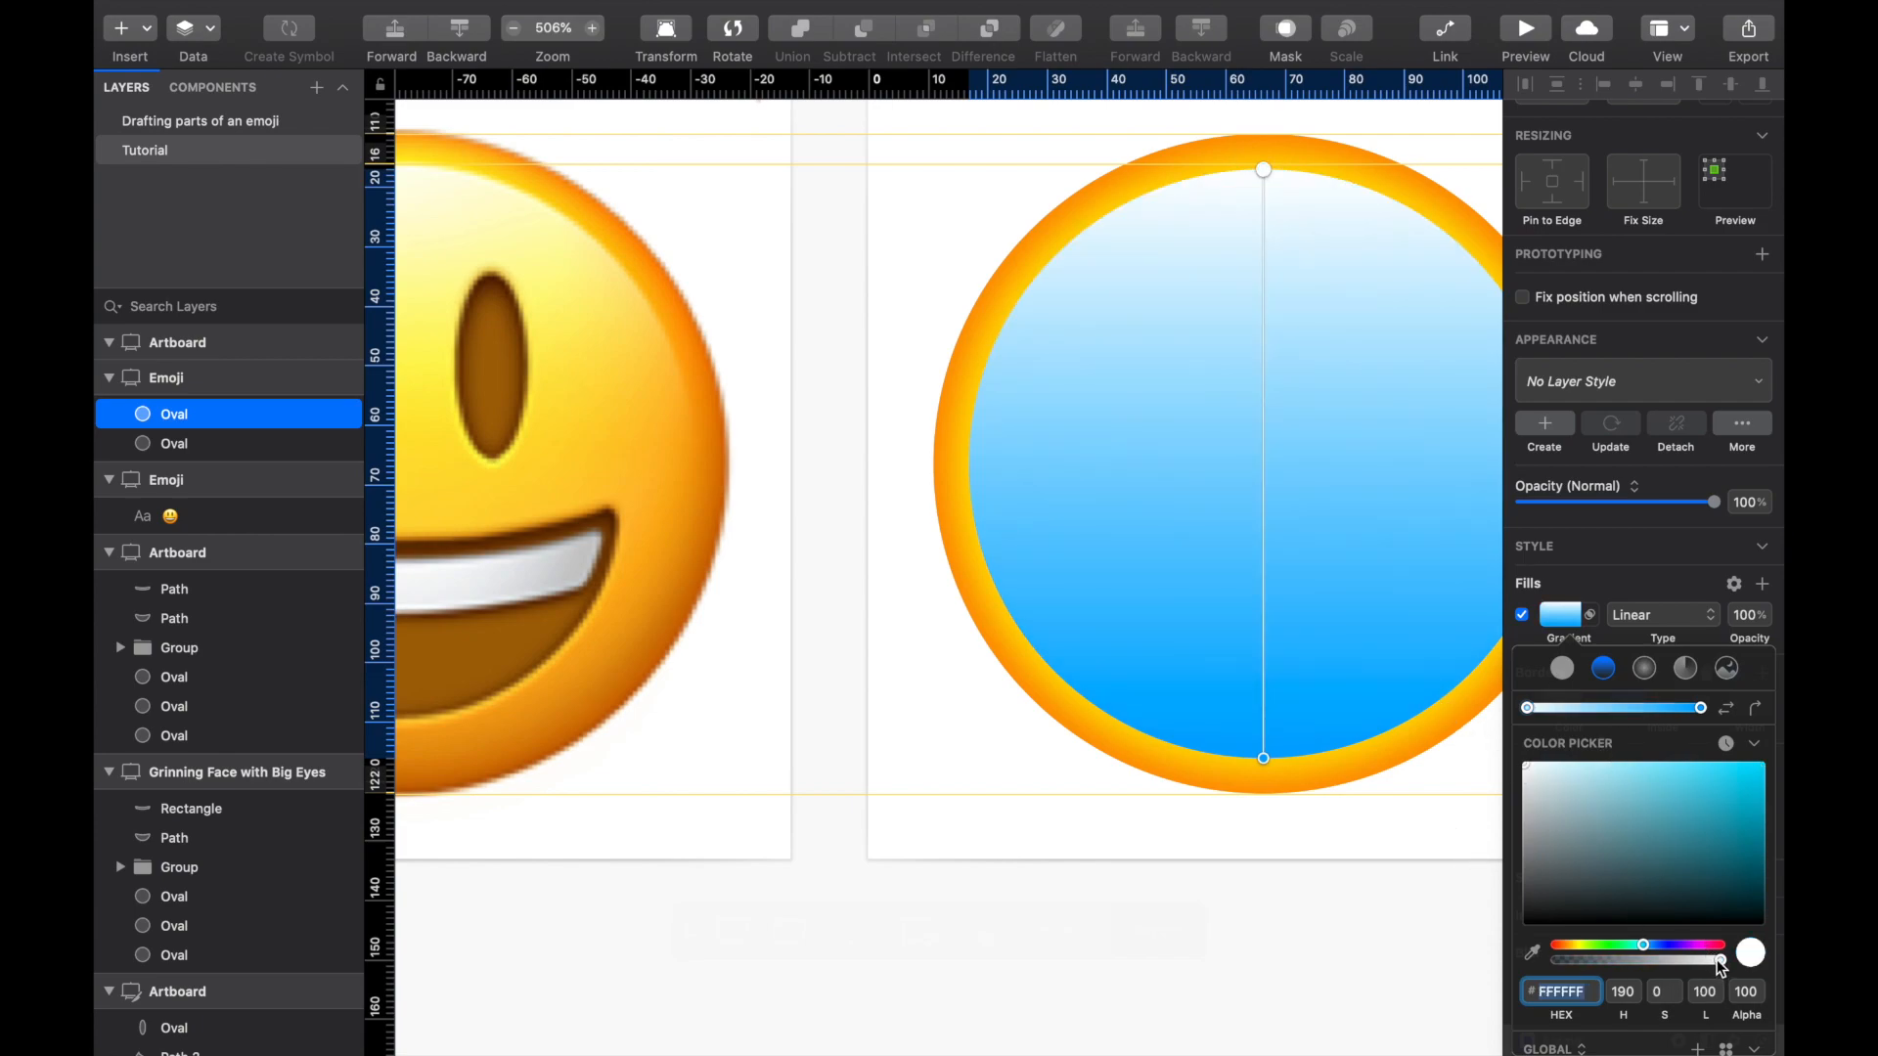
pyautogui.click(1264, 758)
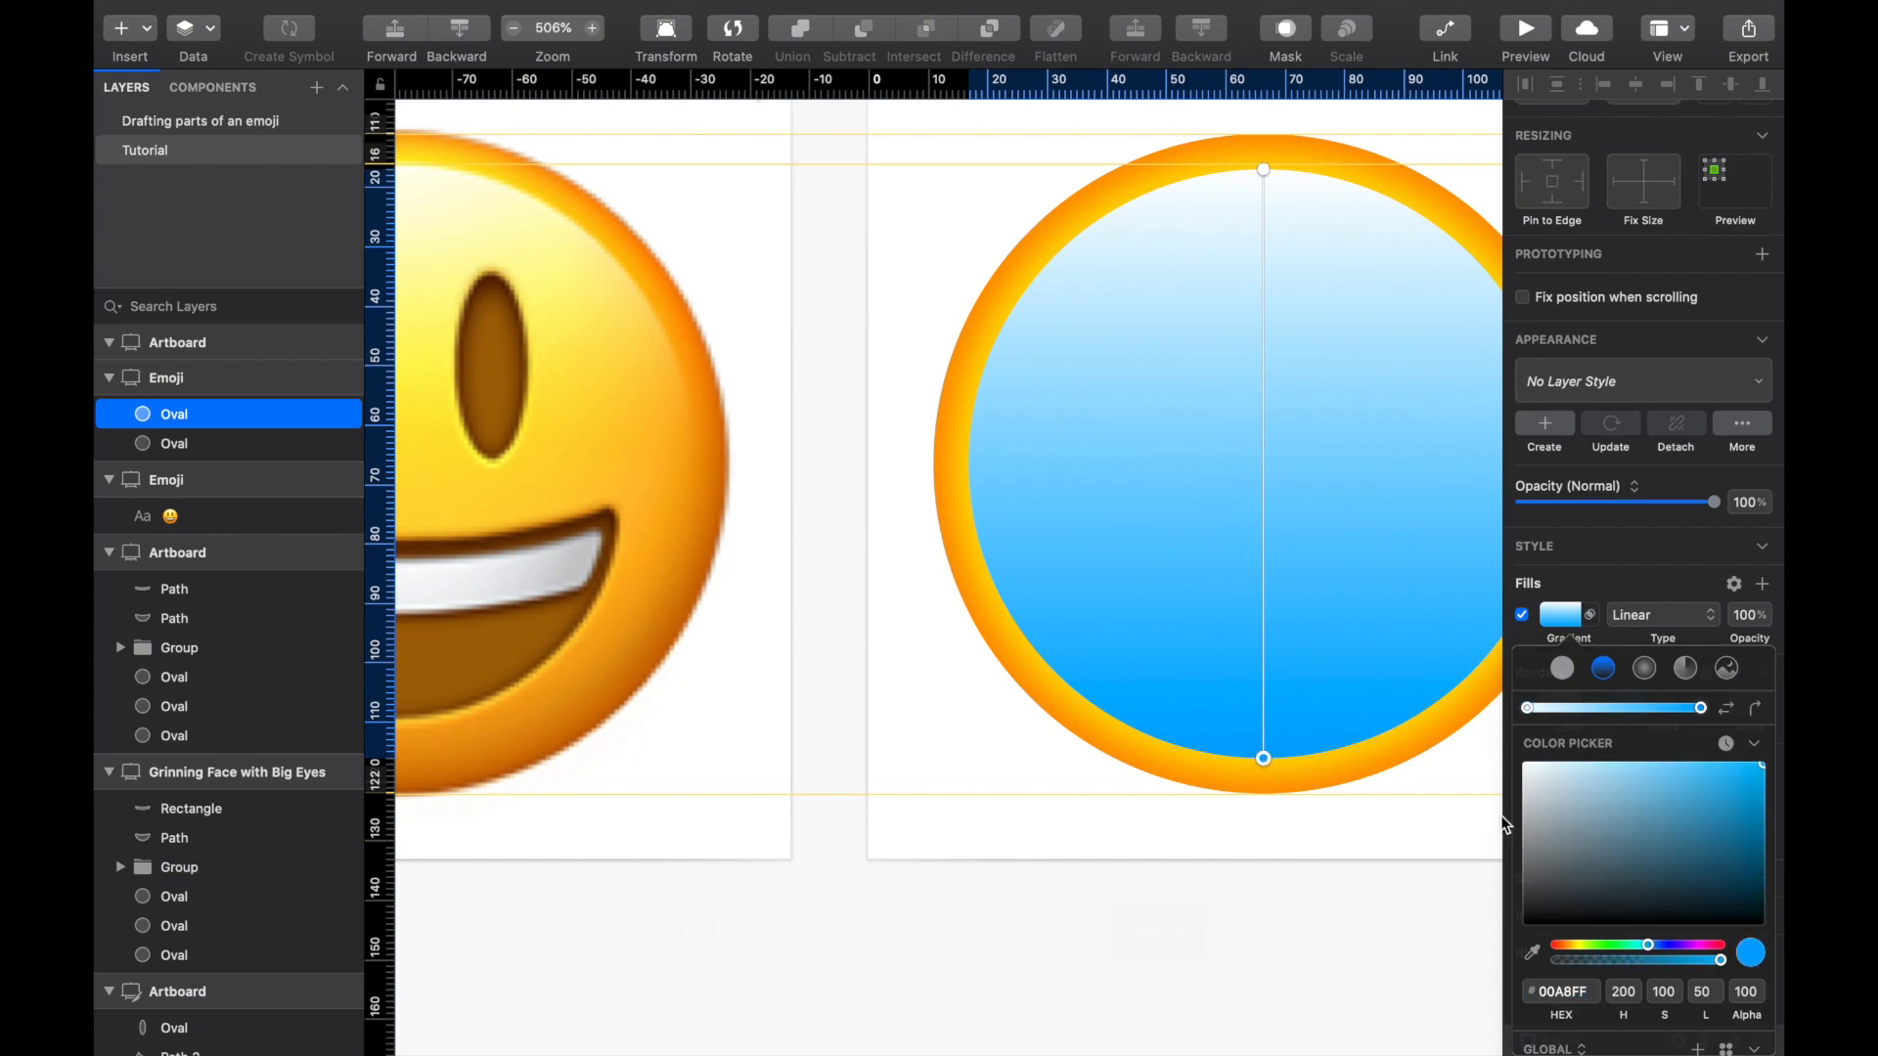
pyautogui.moveTo(1532, 790); pyautogui.dragTo(1475, 759)
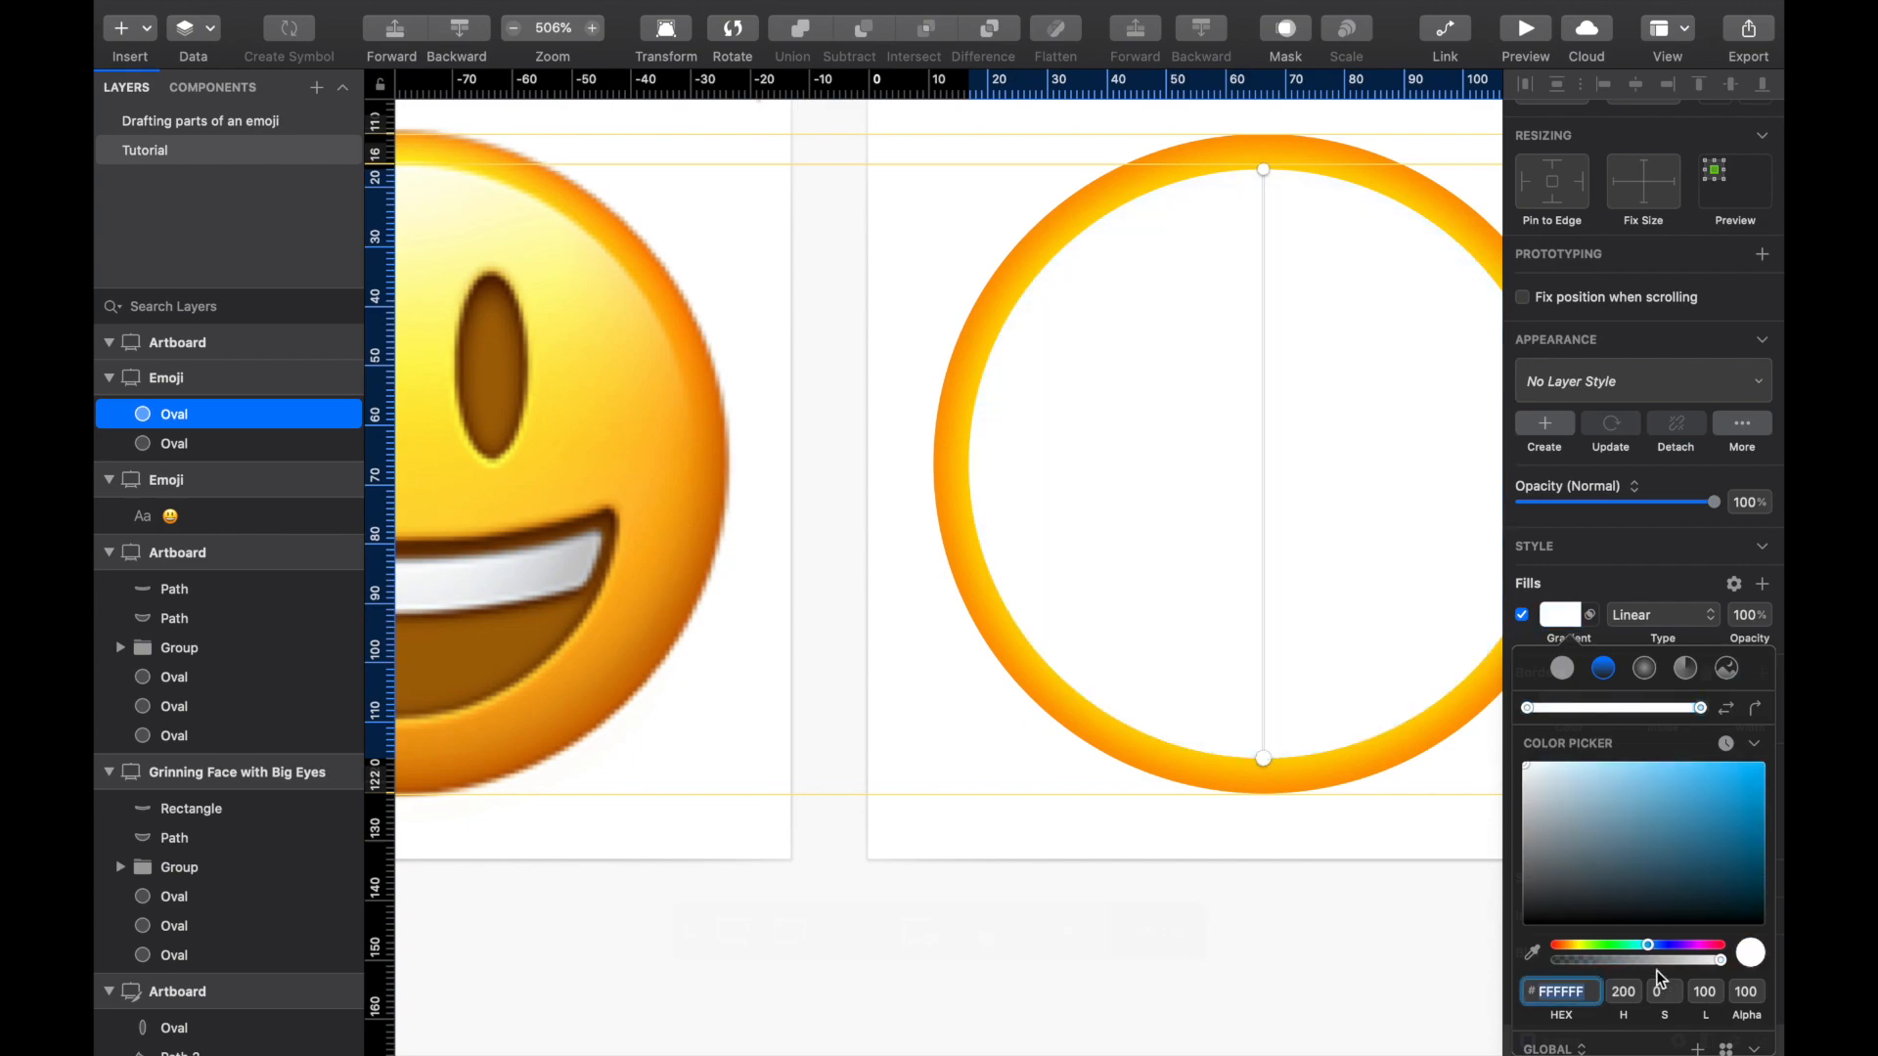
pyautogui.moveTo(1658, 968); pyautogui.dragTo(1550, 963)
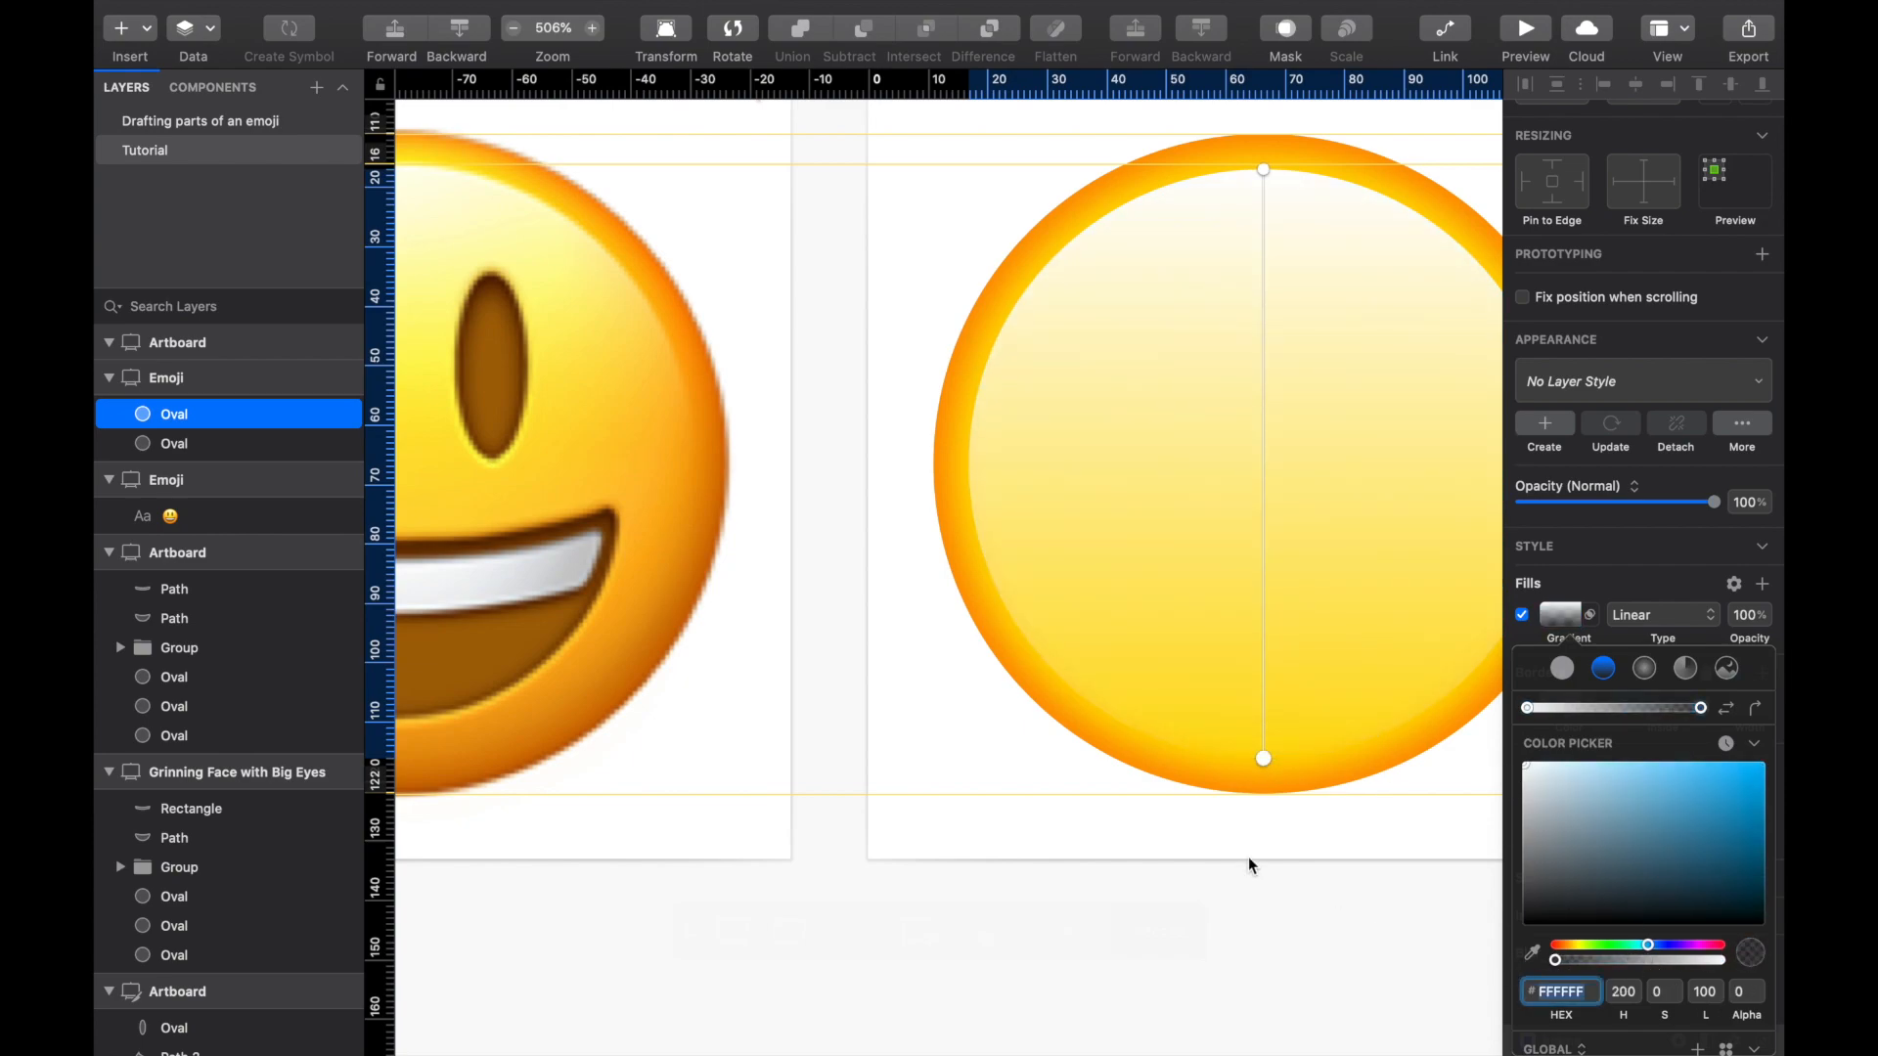
# Step: Shorten the highlight gradient so its transparent end sits at the circle's centre, then close the fill settings
pyautogui.scroll(-3, 1249, 865)
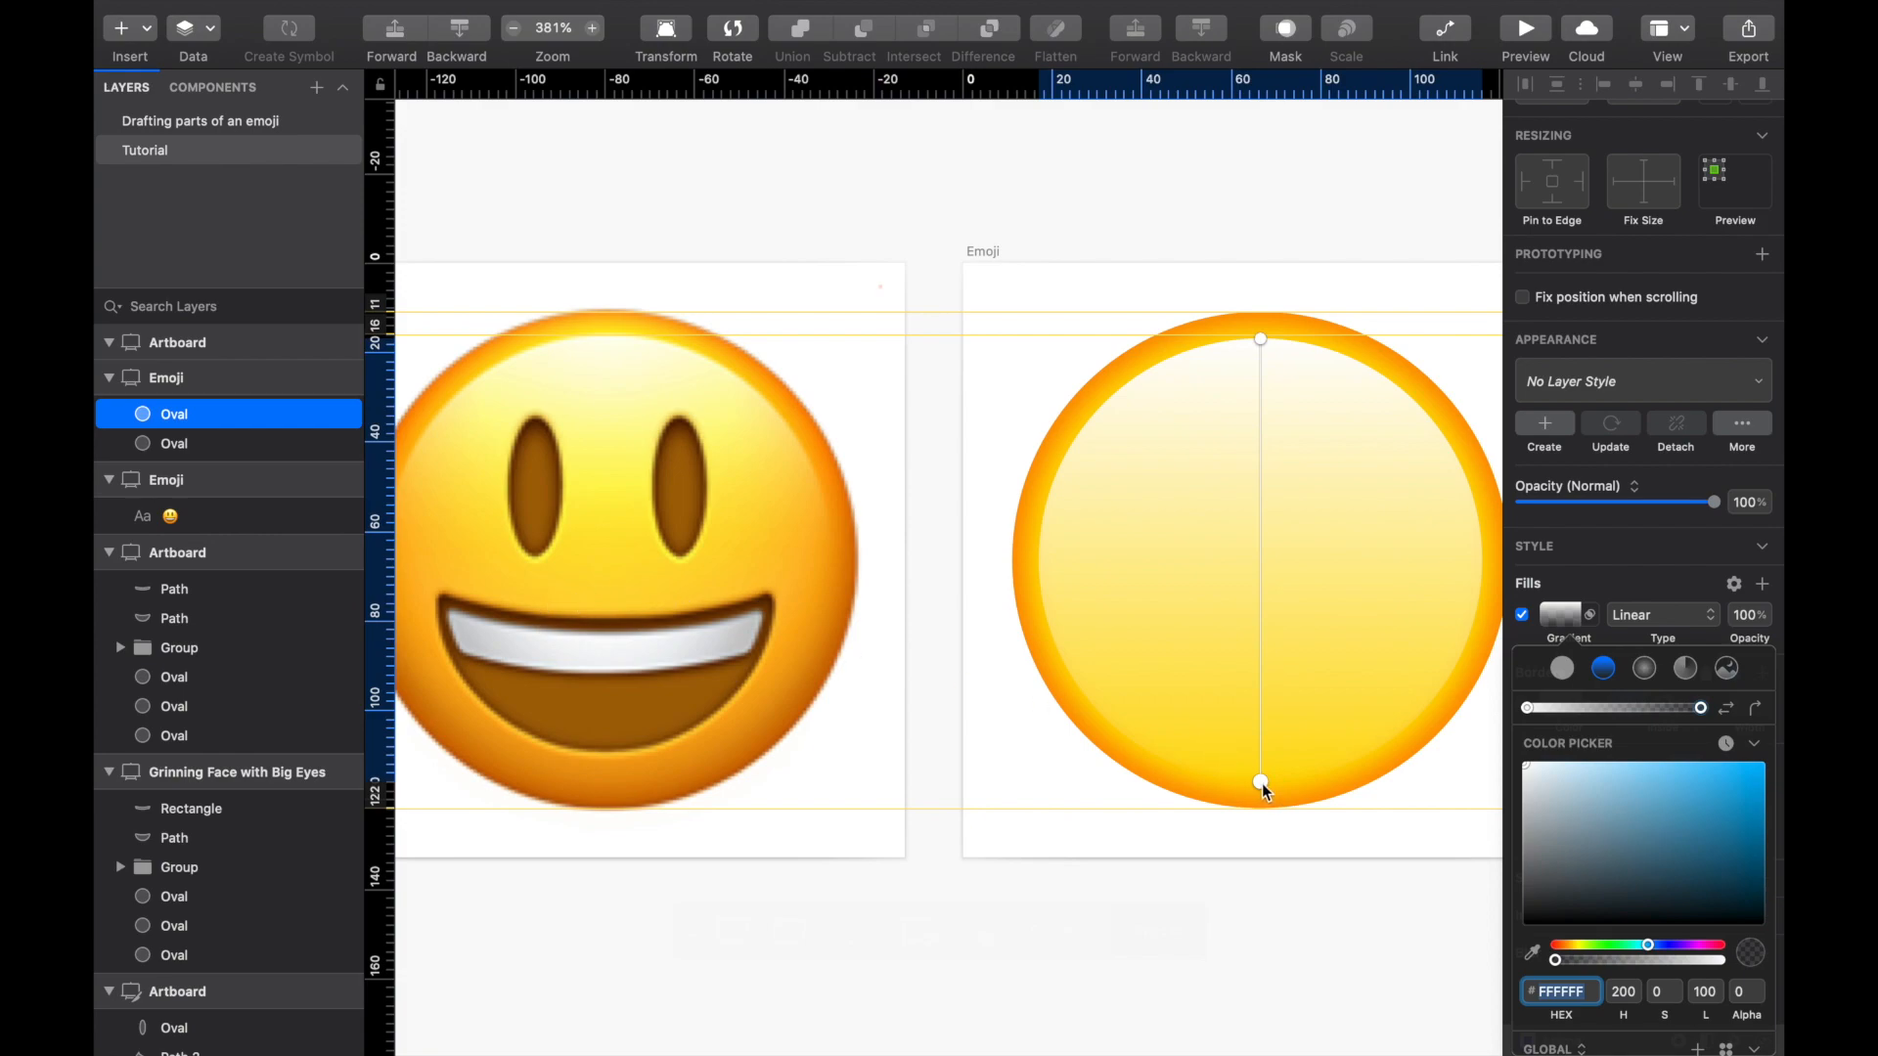
pyautogui.moveTo(1260, 782); pyautogui.dragTo(1260, 561)
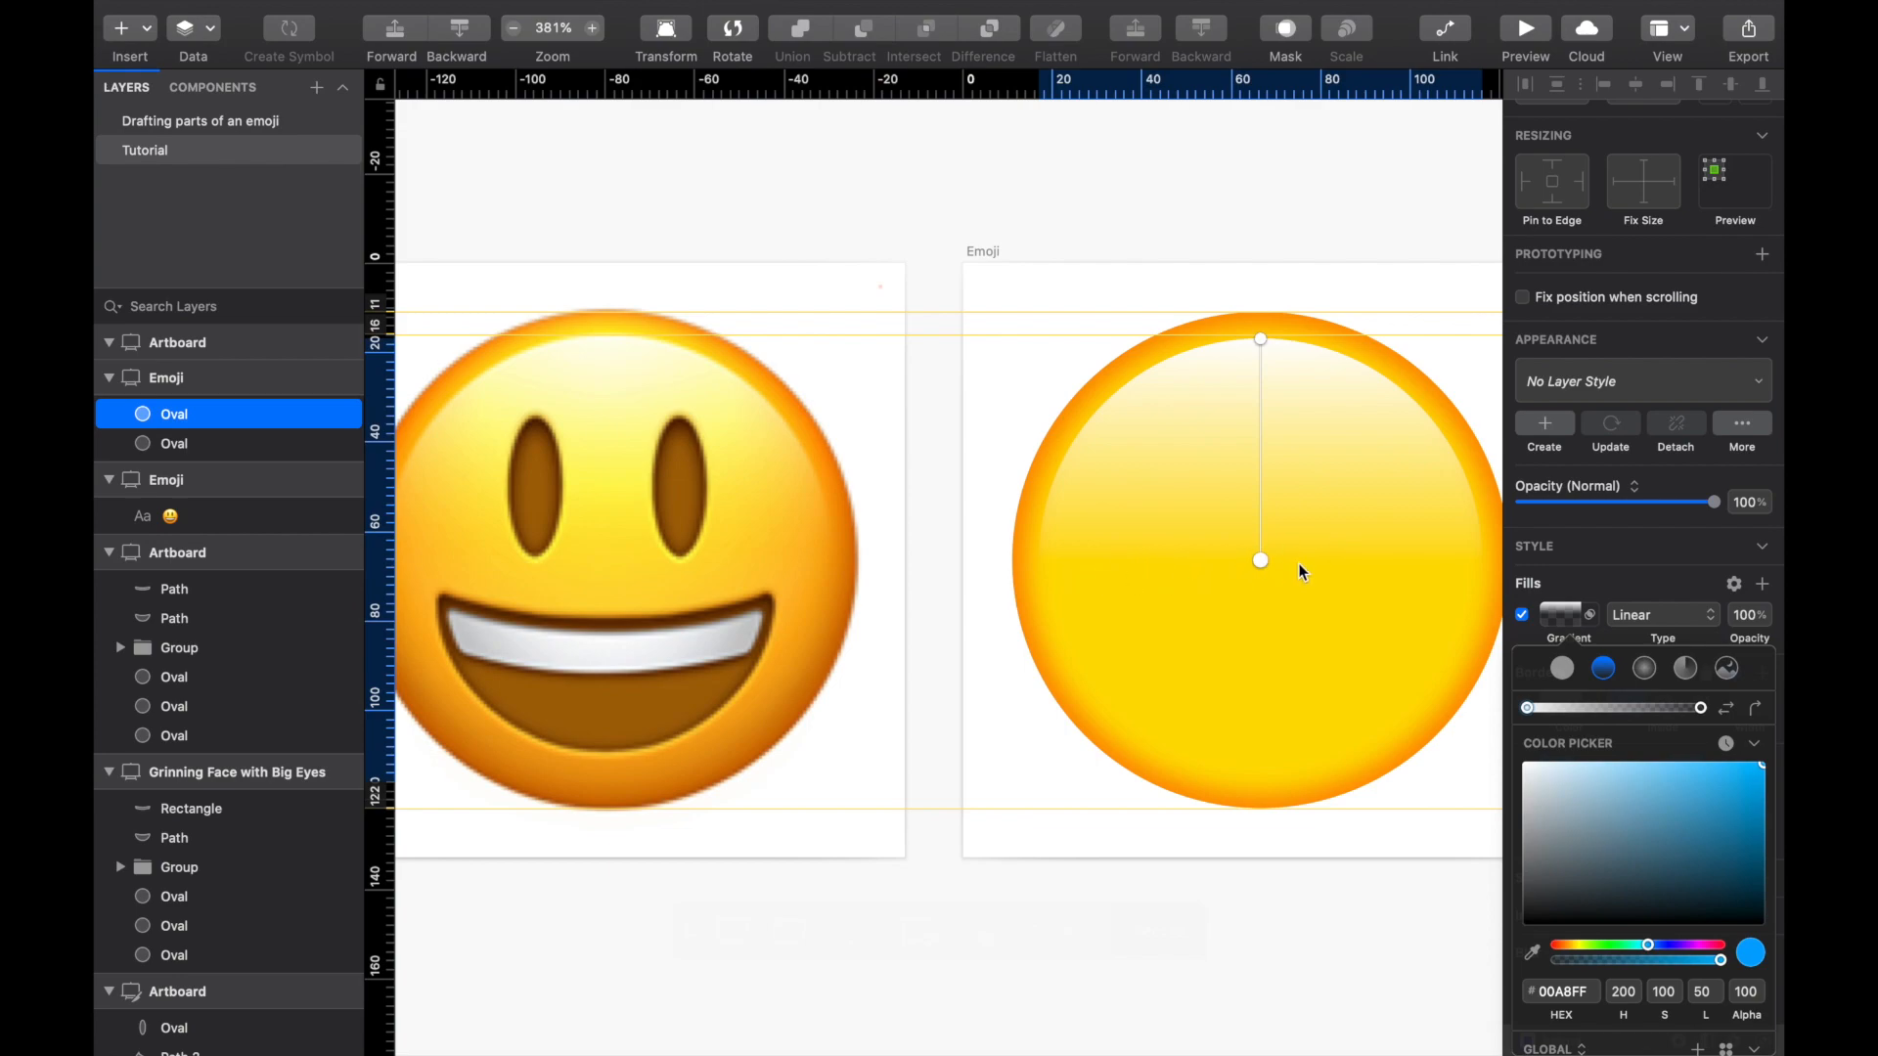
pyautogui.hscroll(-2, 1301, 572)
pyautogui.scroll(-1, 1302, 572)
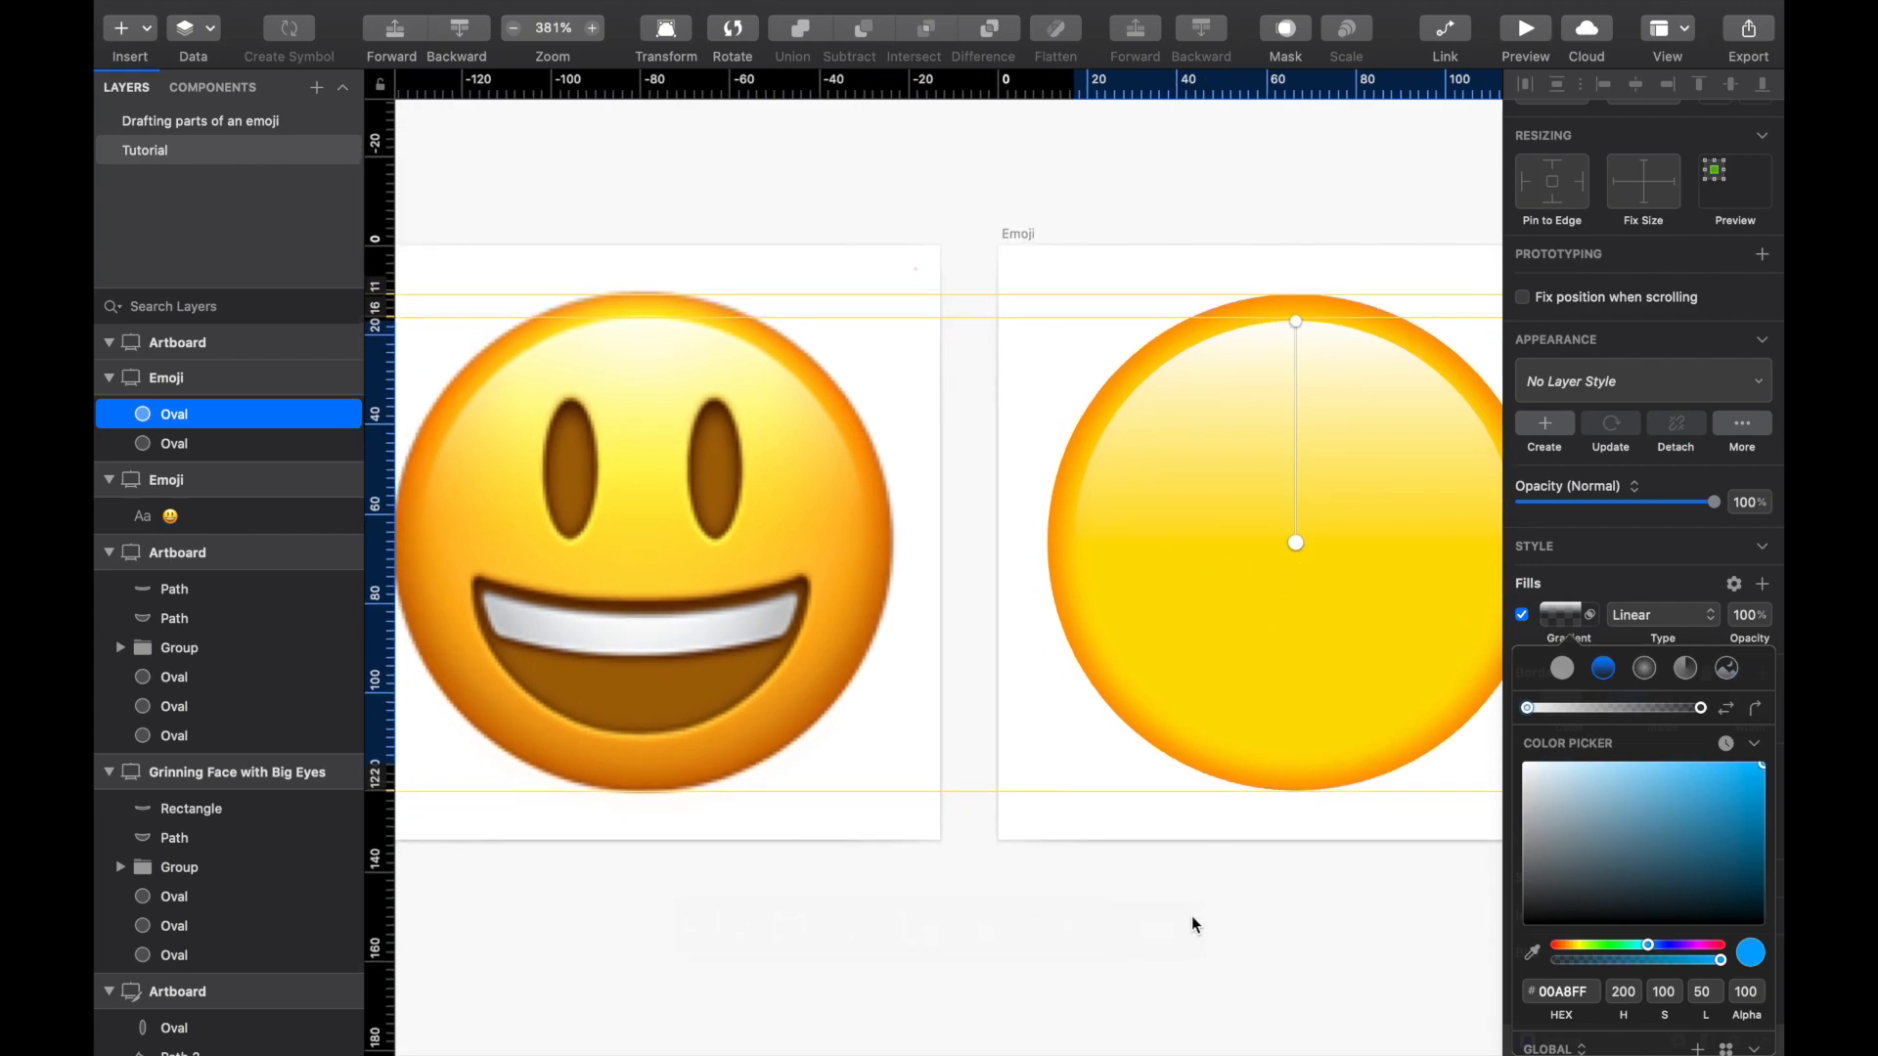
pyautogui.click(1103, 164)
# Step: Examine the shape and edge shading of the reference emoji's eyes and compare it with the drawn face
pyautogui.hscroll(-3, 735, 340)
pyautogui.scroll(-2, 736, 340)
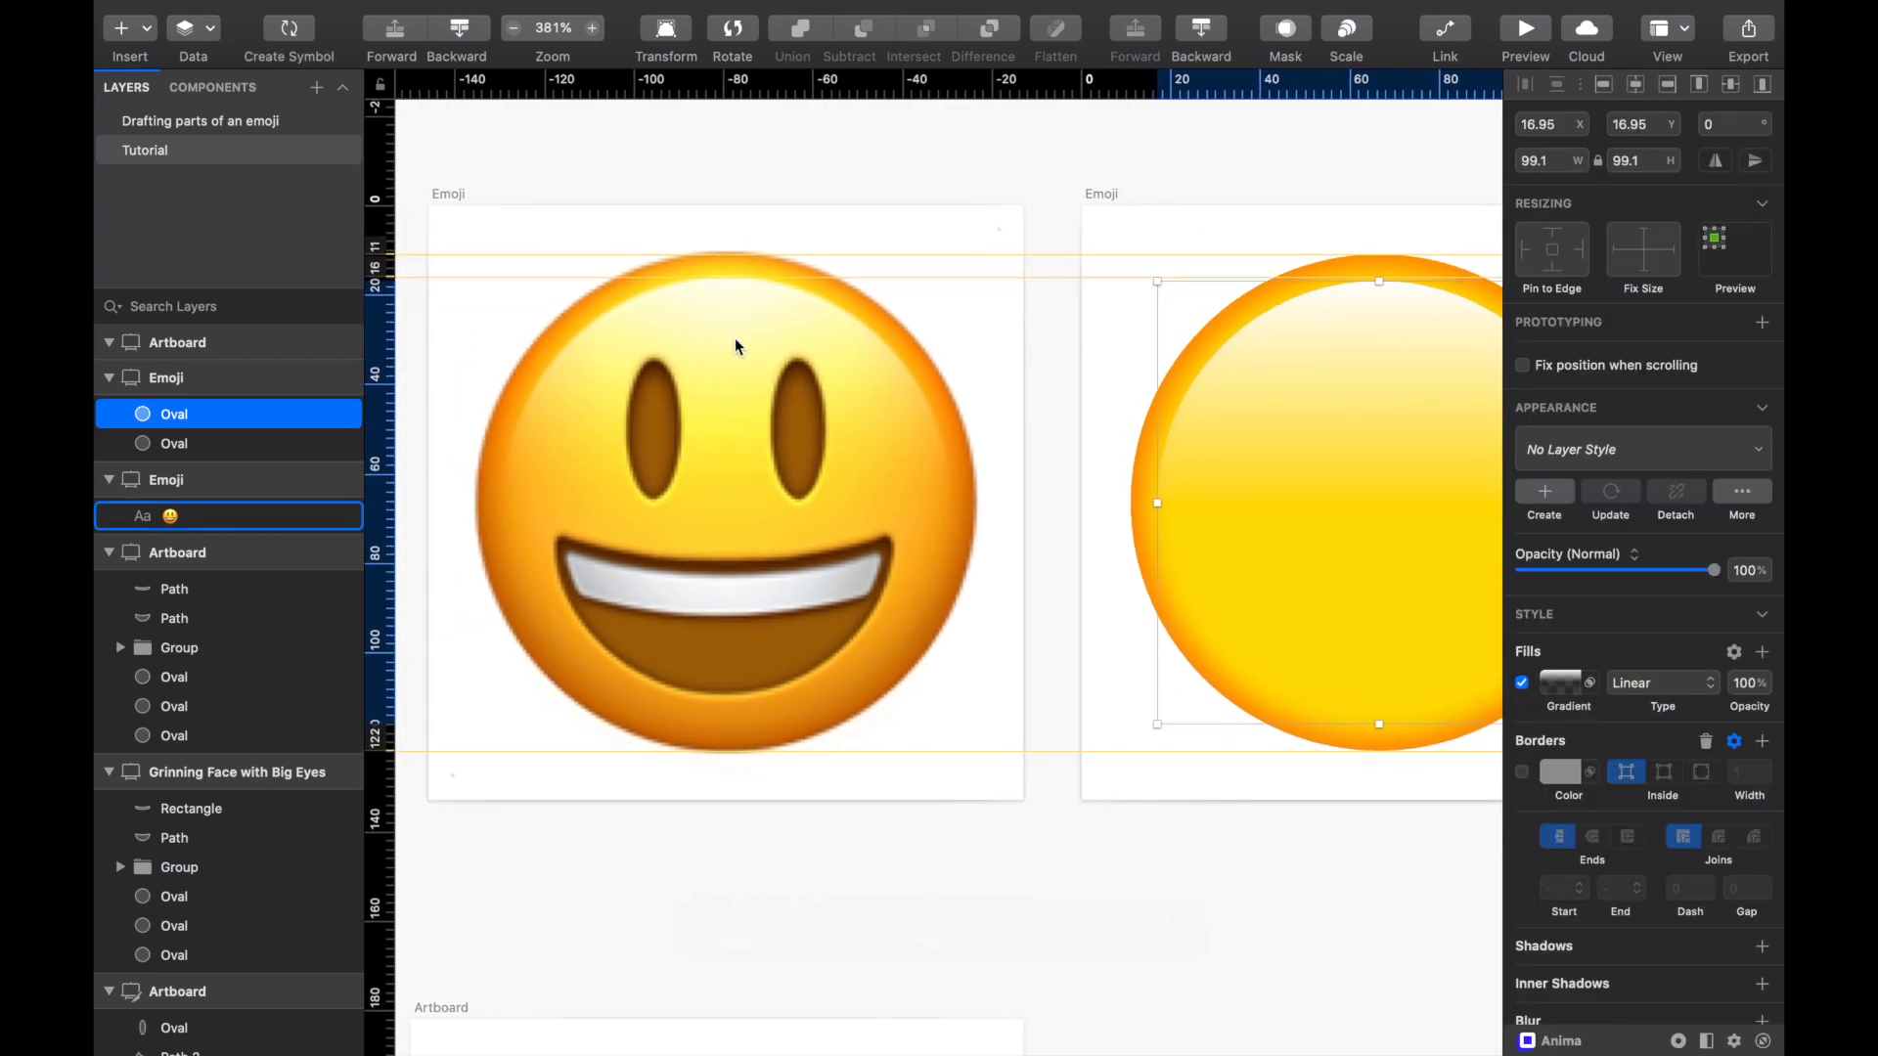
pyautogui.scroll(5, 767, 366)
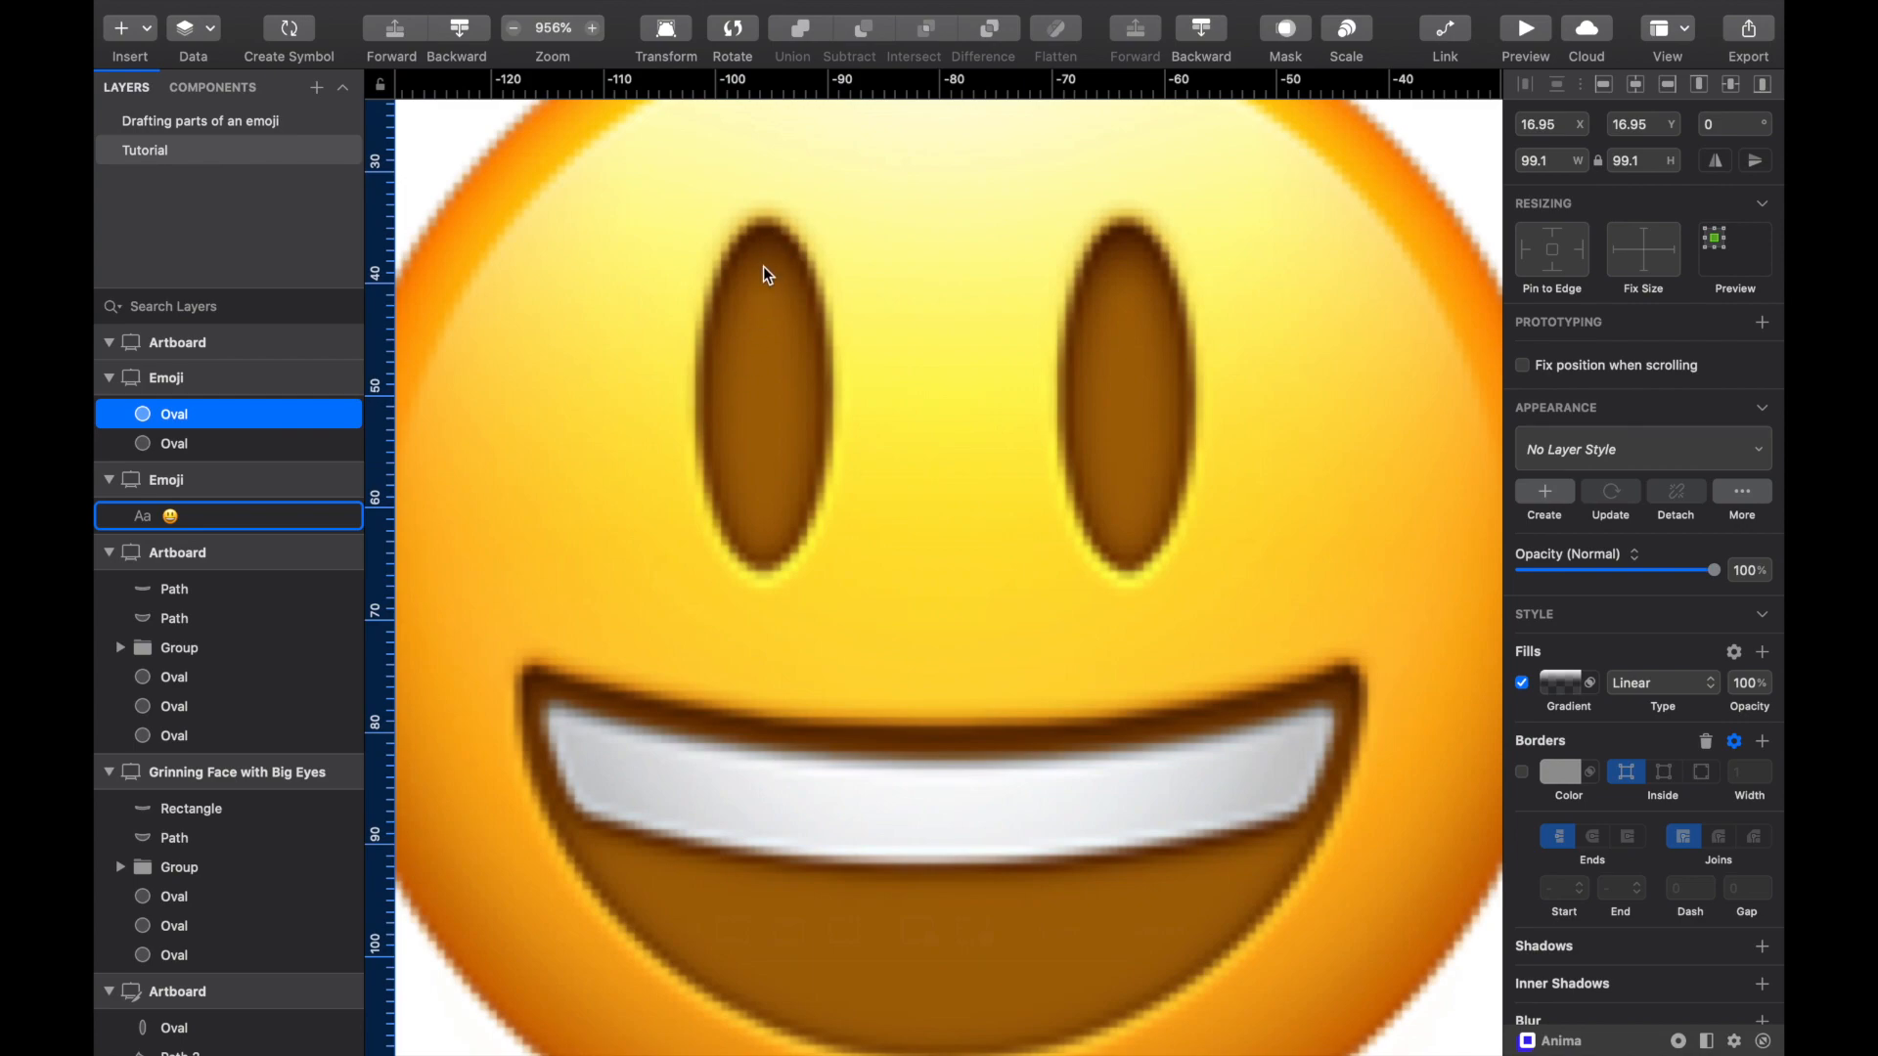
pyautogui.scroll(-2, 790, 237)
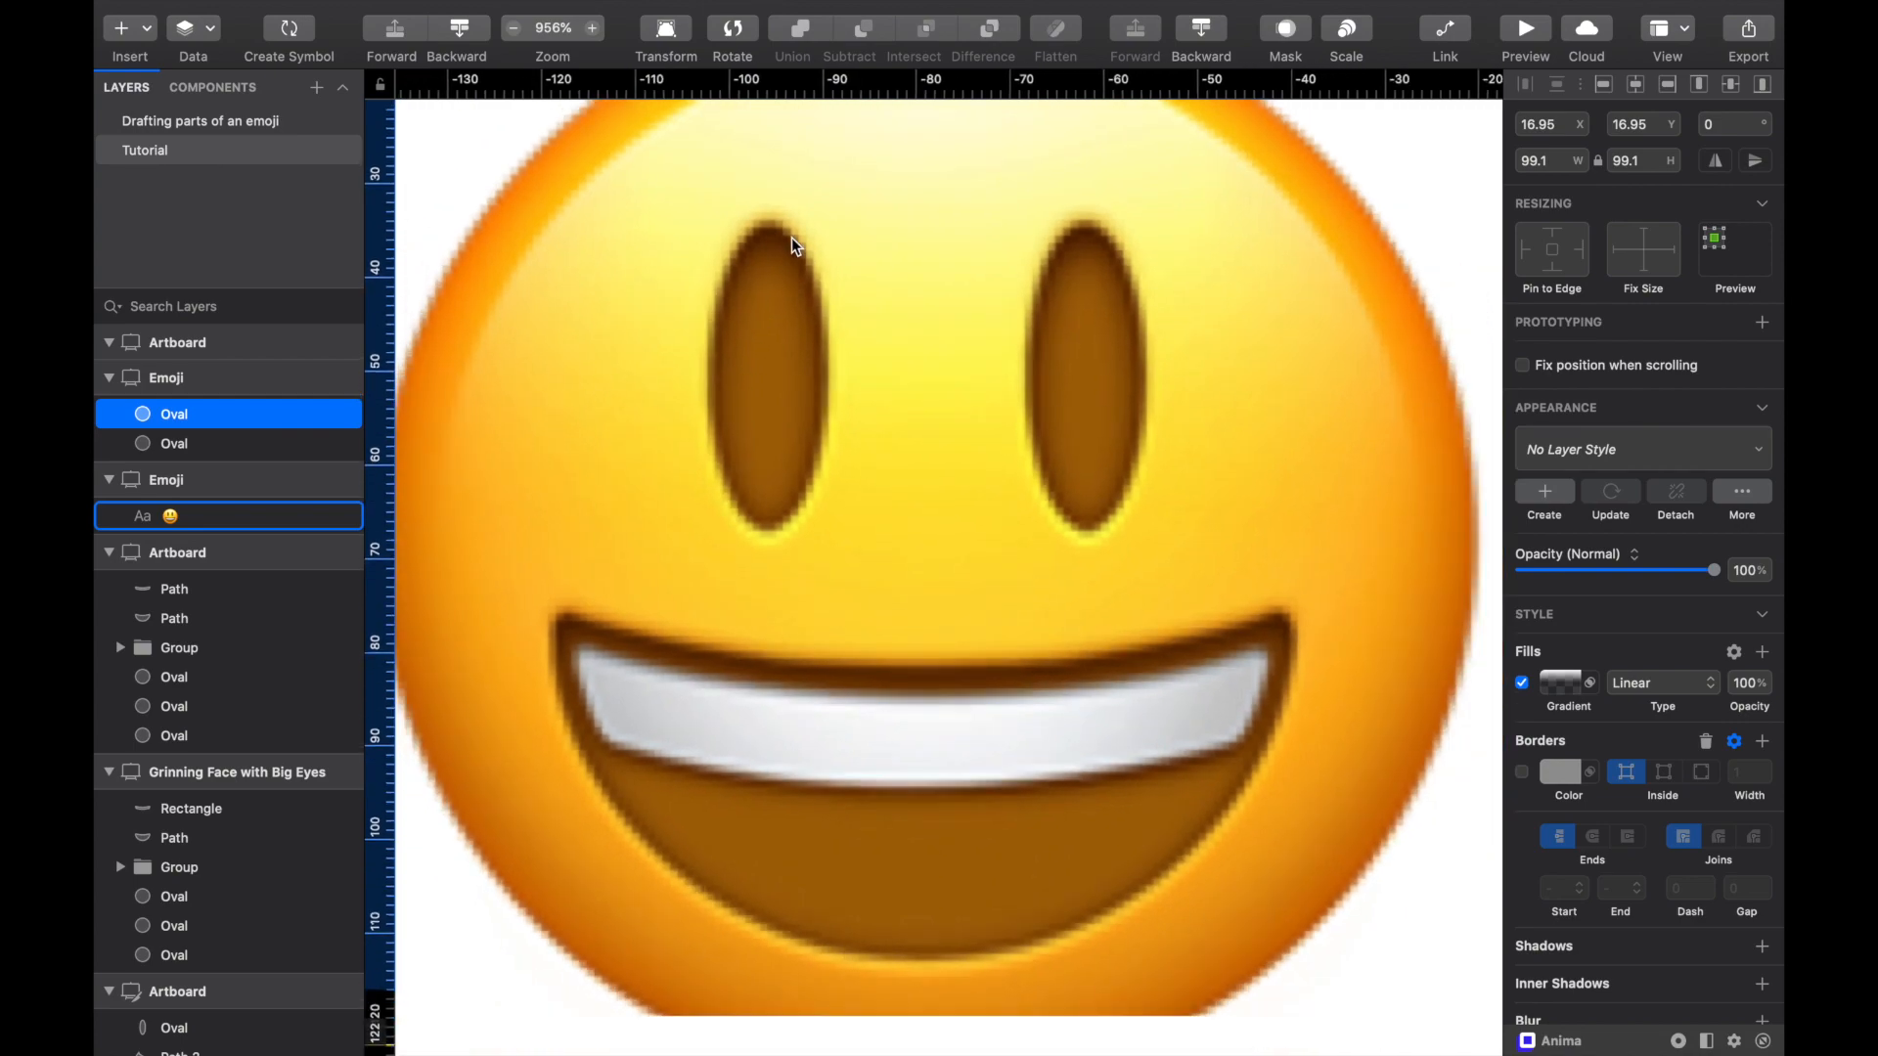
pyautogui.scroll(2, 790, 237)
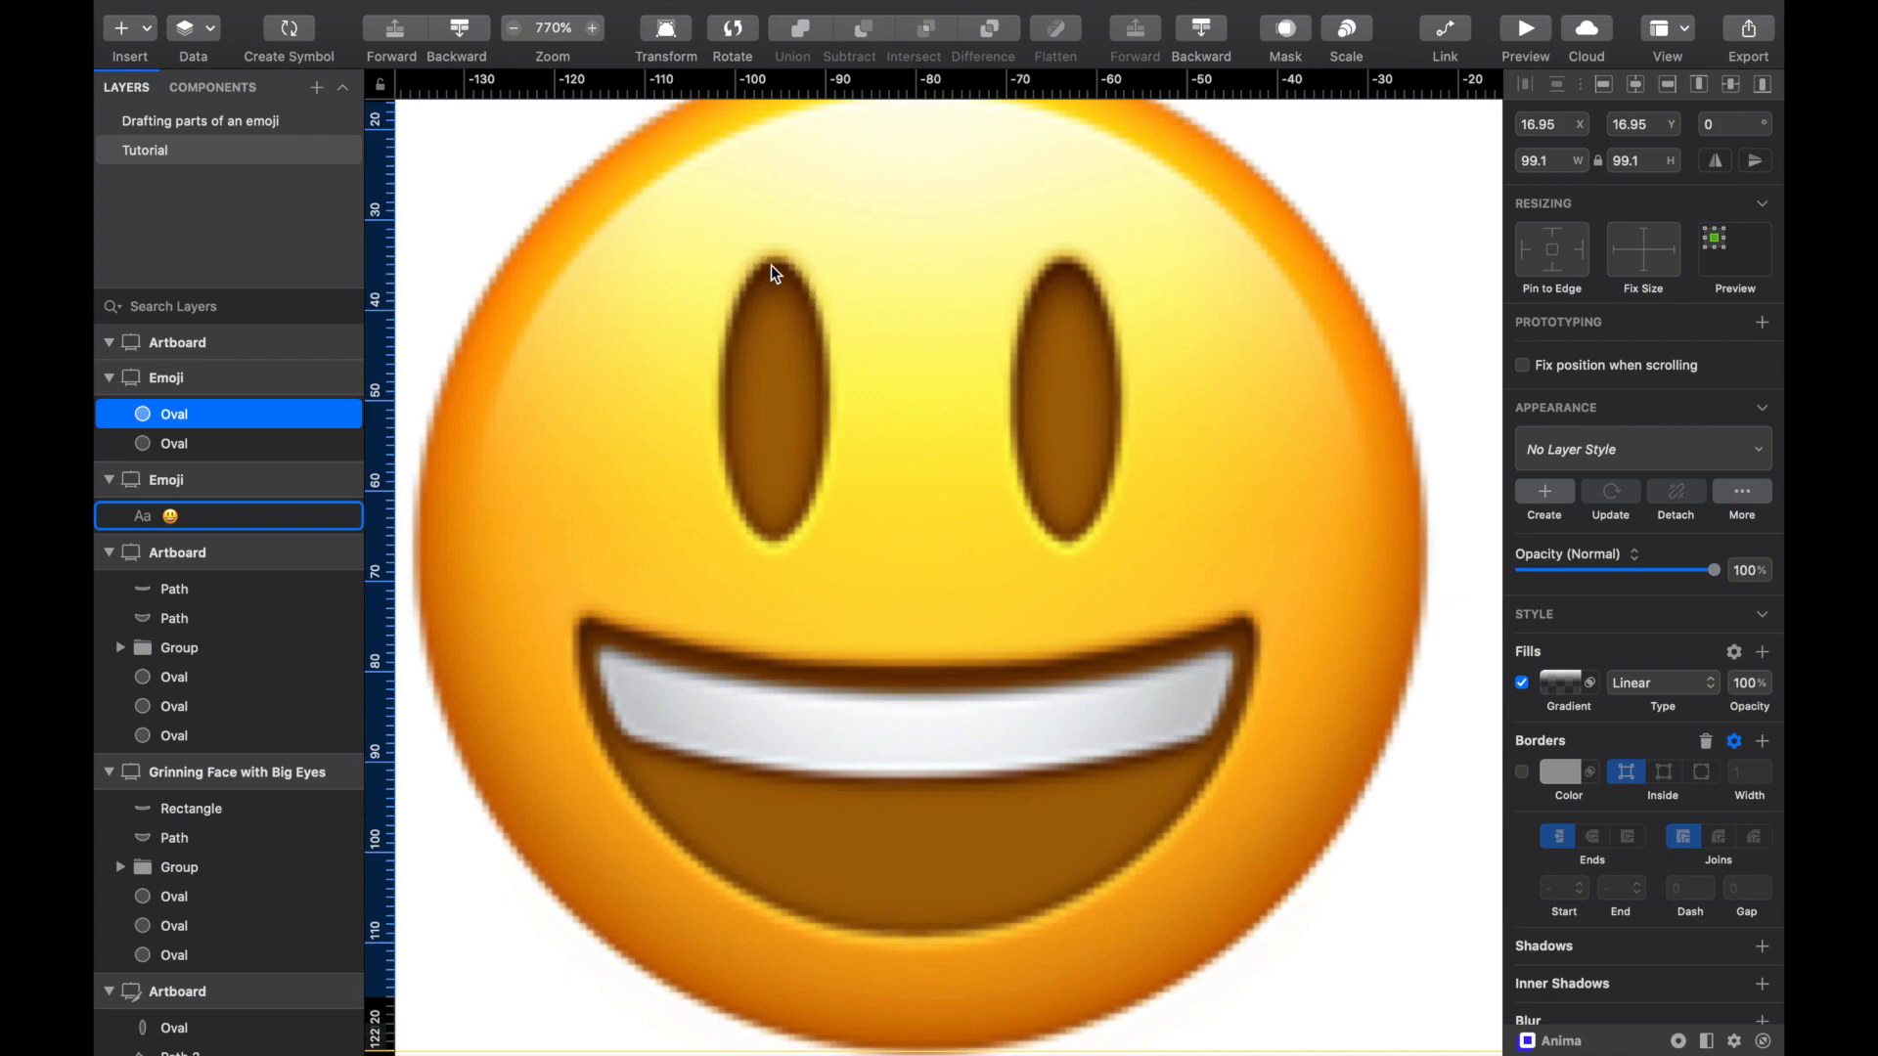
pyautogui.scroll(-3, 818, 303)
pyautogui.hscroll(5, 818, 307)
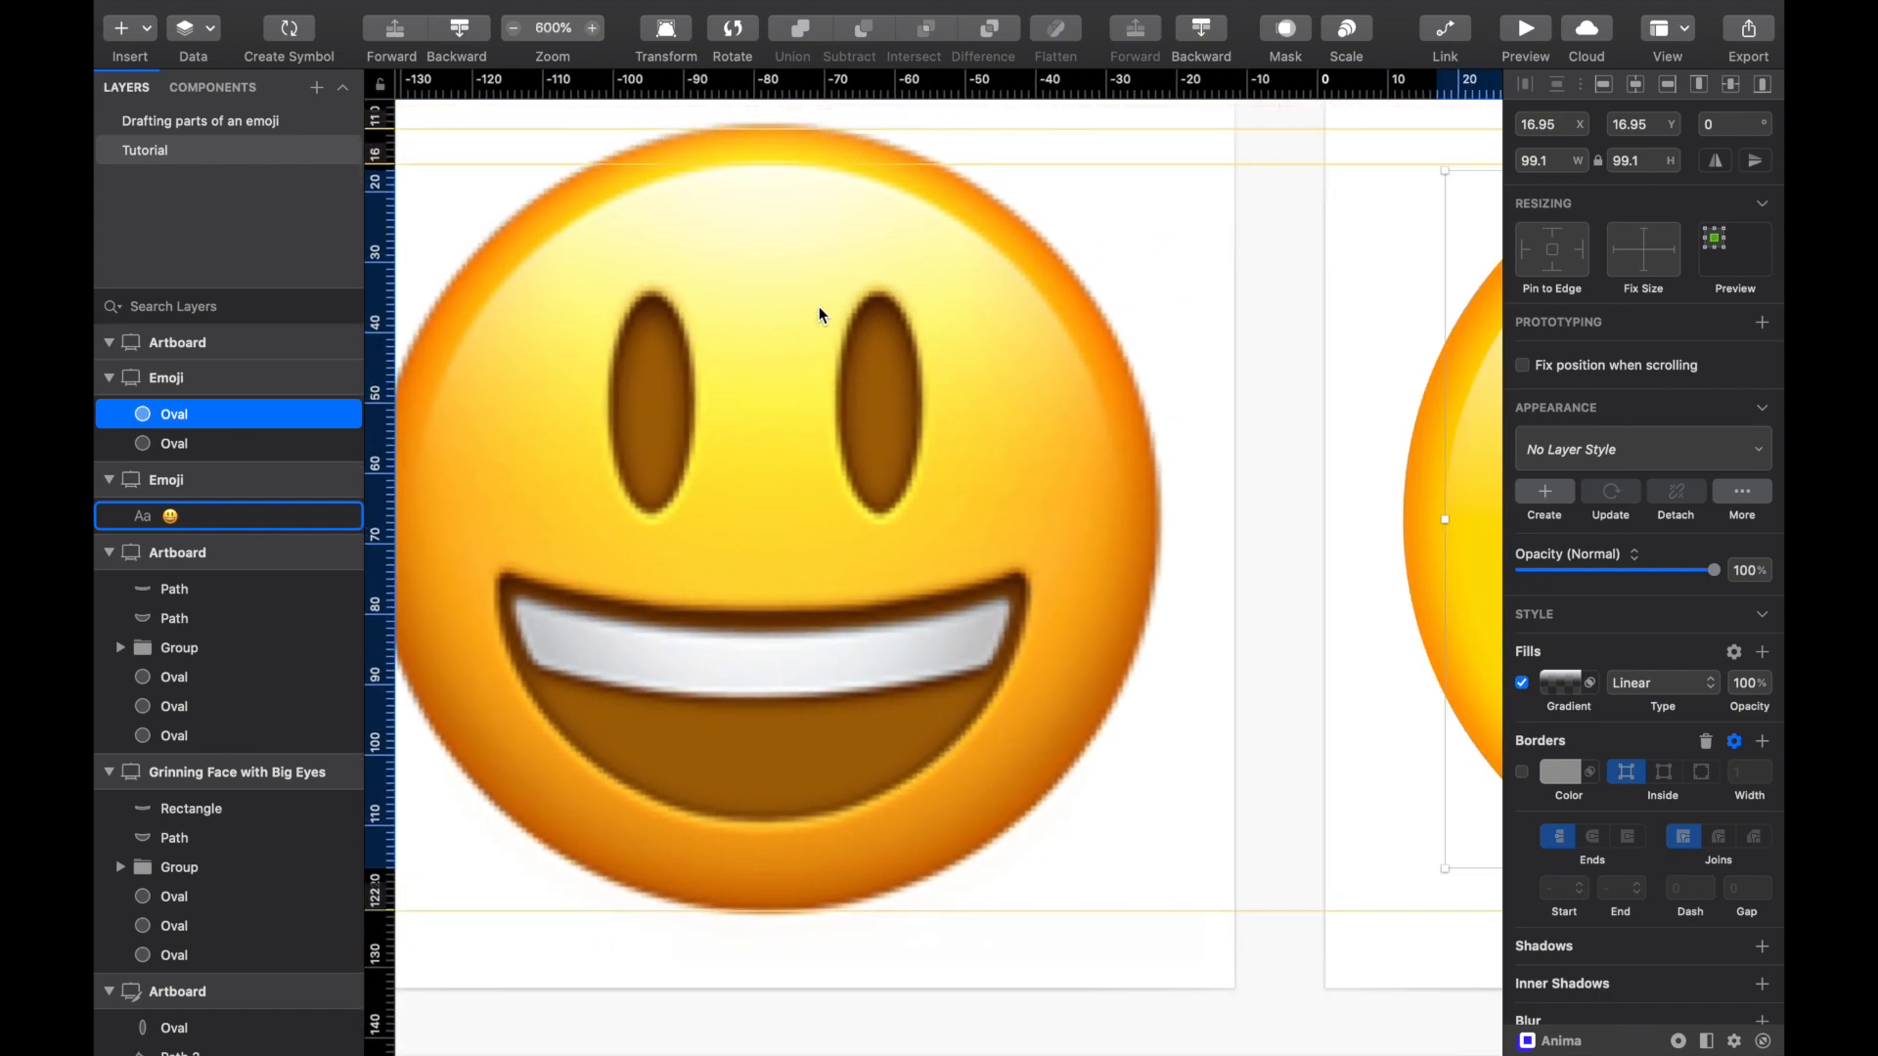
pyautogui.hscroll(5, 850, 323)
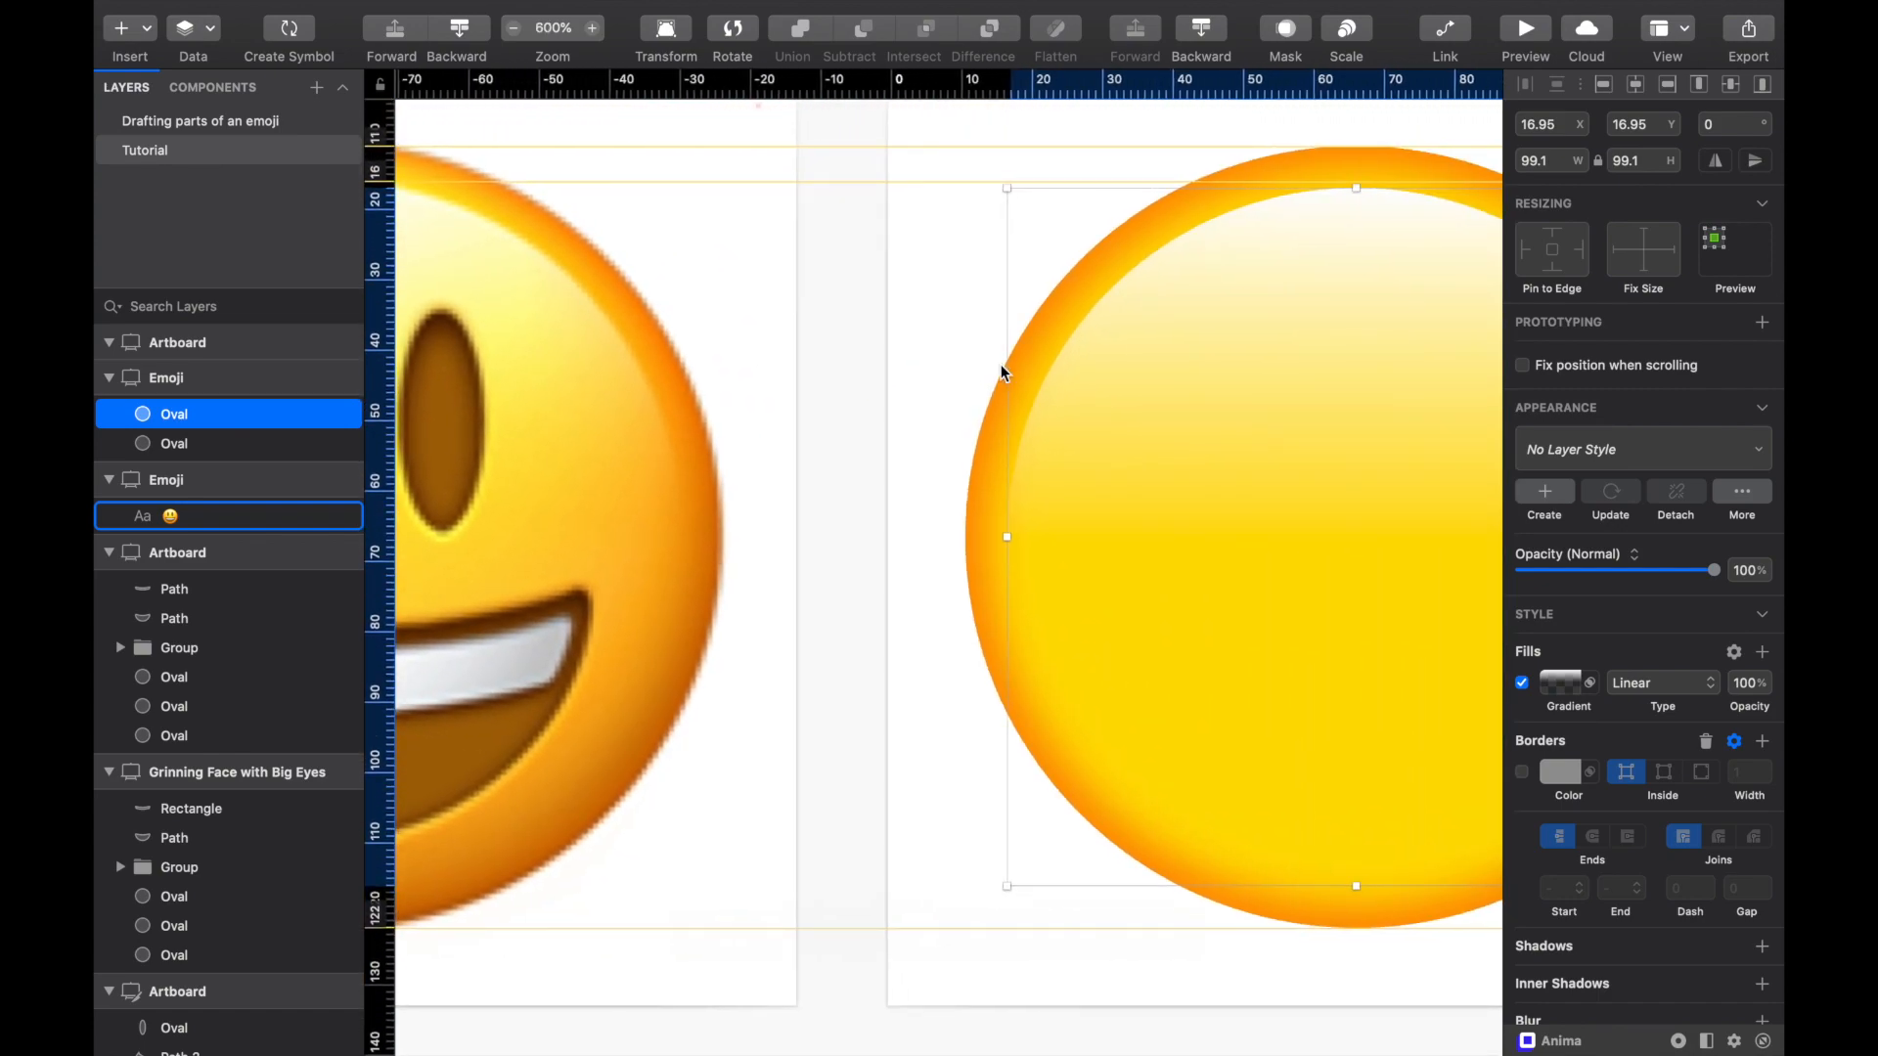
pyautogui.hscroll(-3, 838, 305)
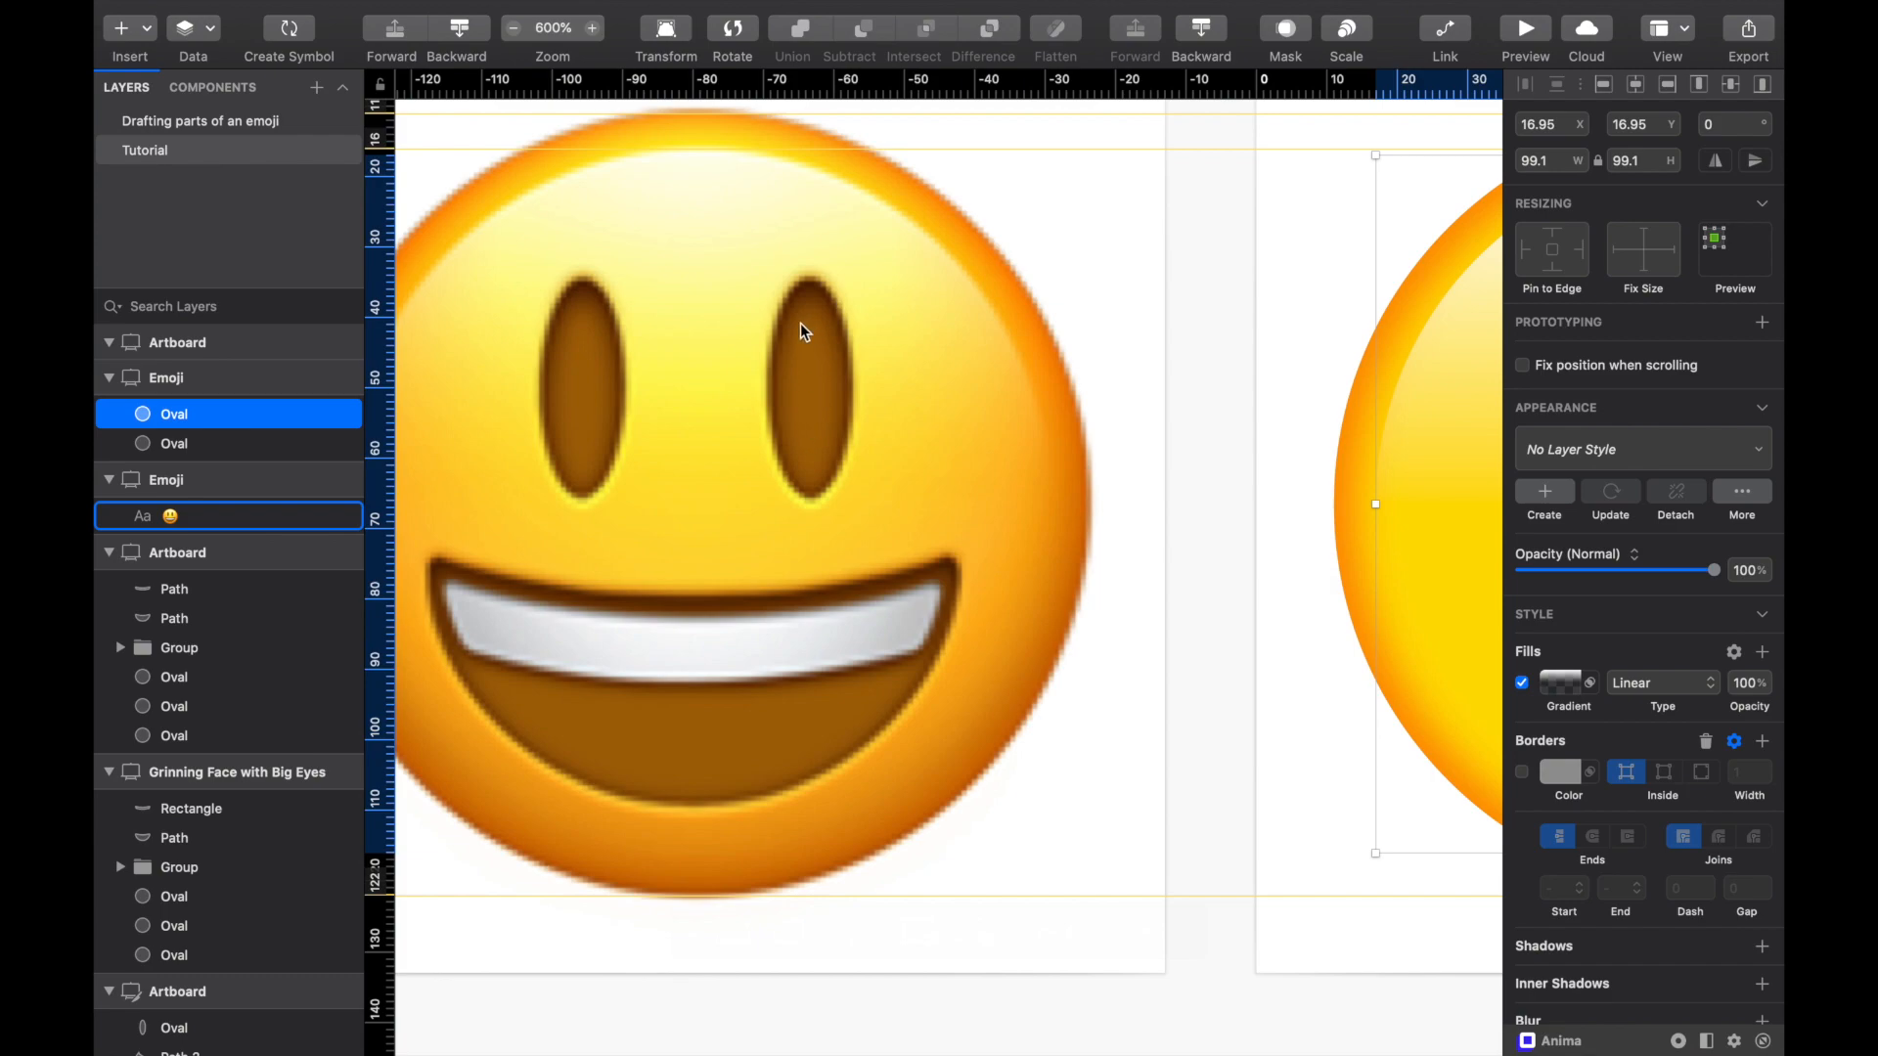
# Step: Draw an oval about 8 × 31.5 over the reference emoji's right eye and align it with the eye's left and top edges
pyautogui.press('o')
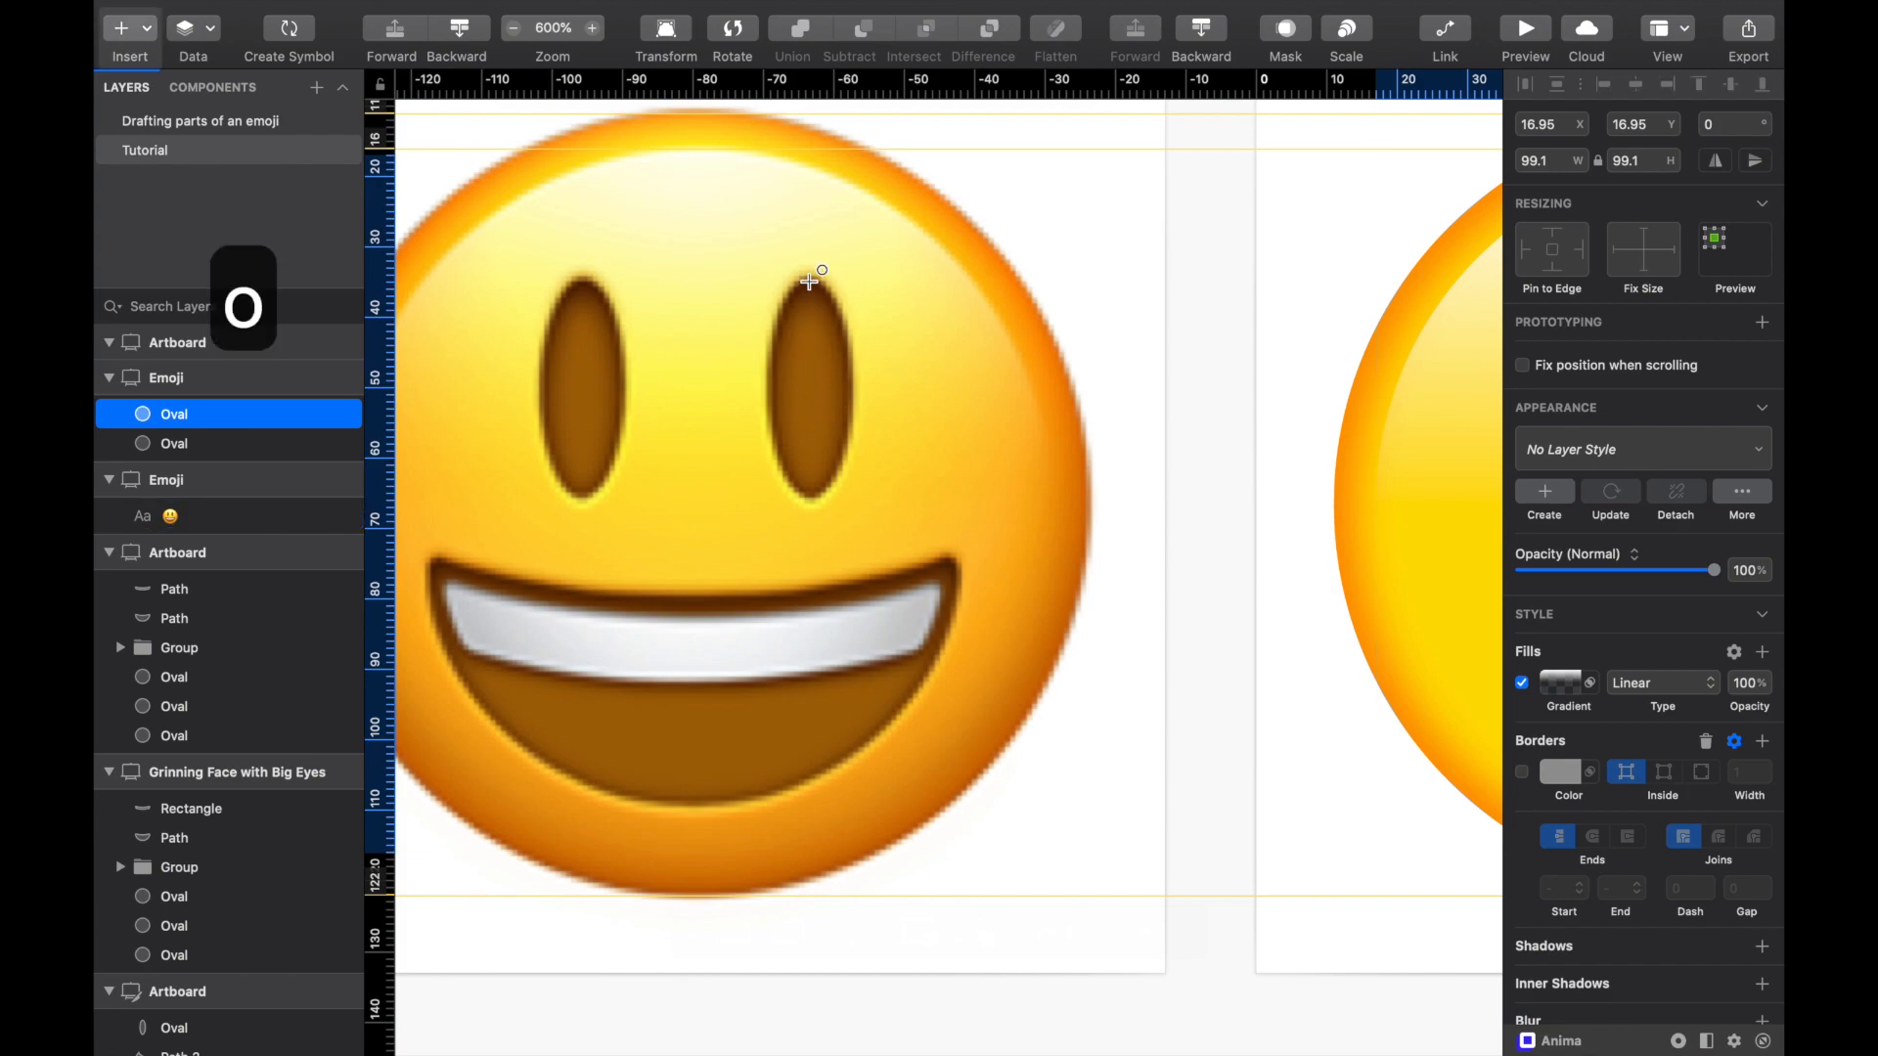
pyautogui.moveTo(794, 281); pyautogui.dragTo(849, 502)
pyautogui.scroll(5, 816, 391)
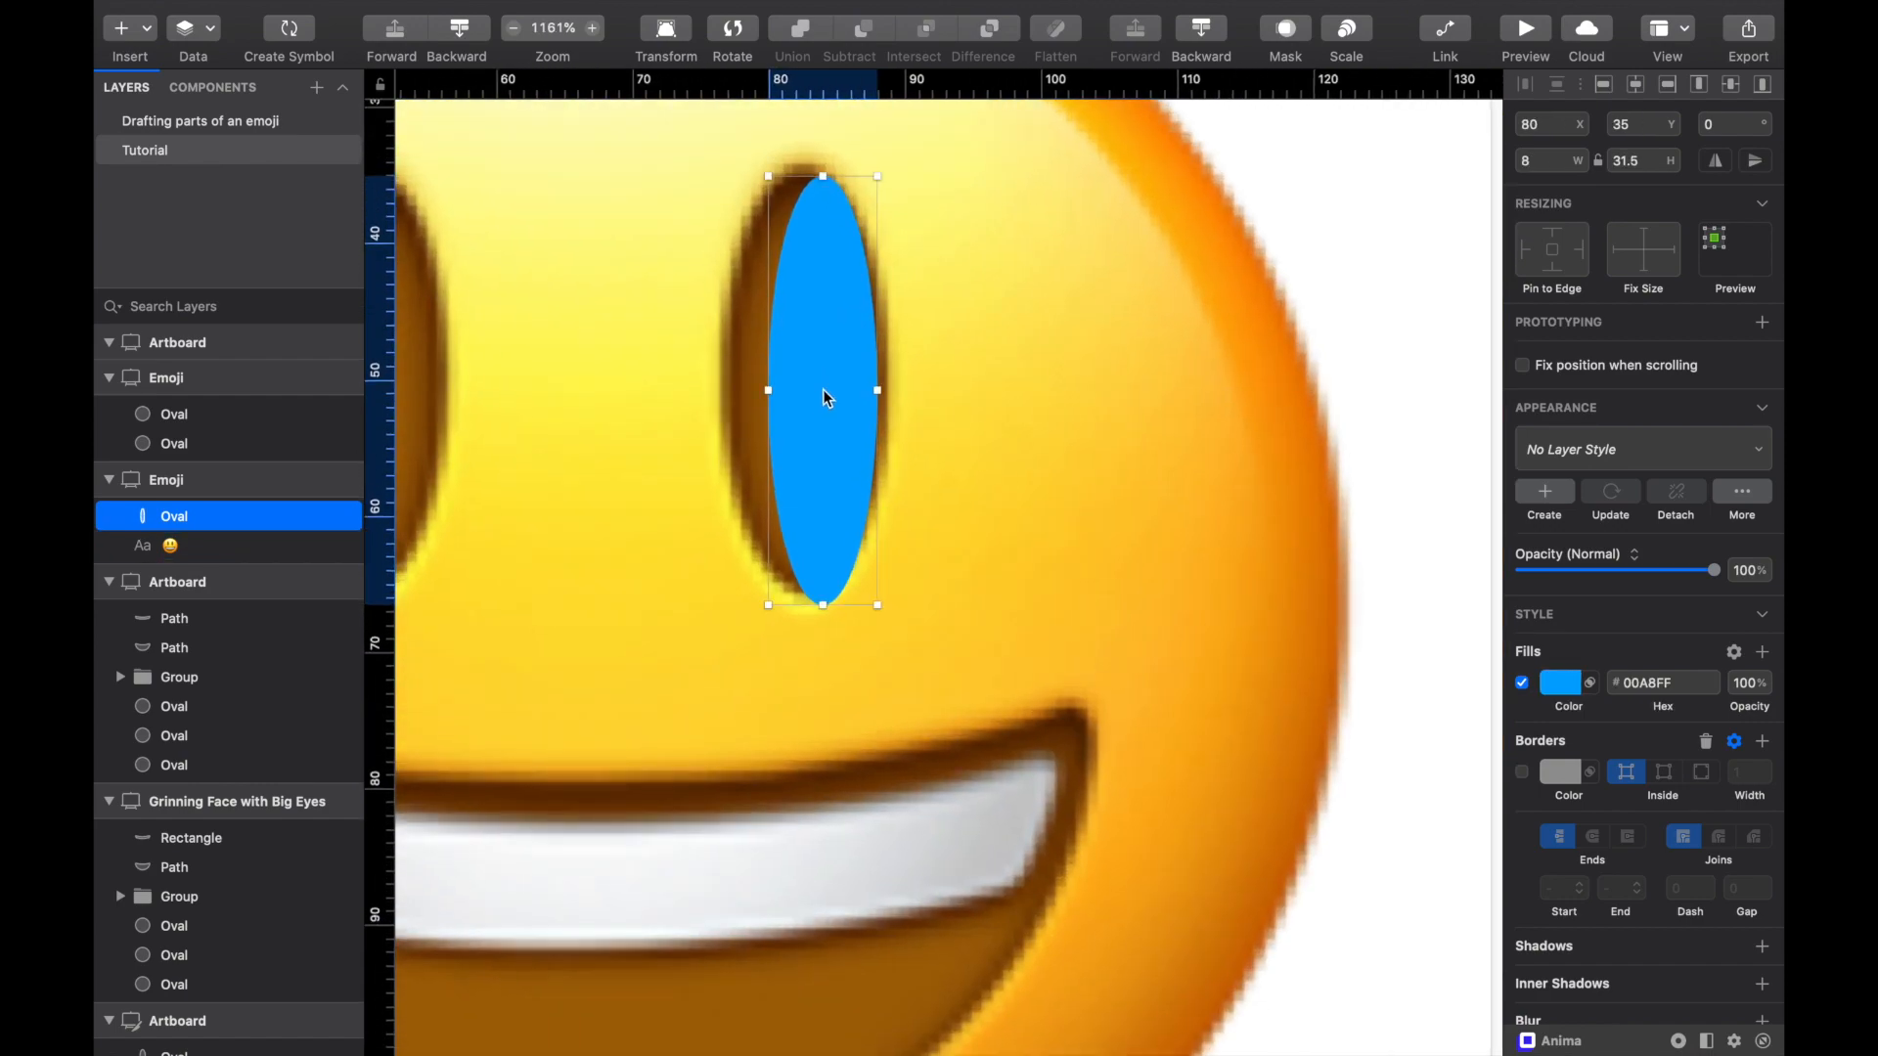
pyautogui.hscroll(-2, 848, 340)
pyautogui.moveTo(880, 335); pyautogui.dragTo(866, 325)
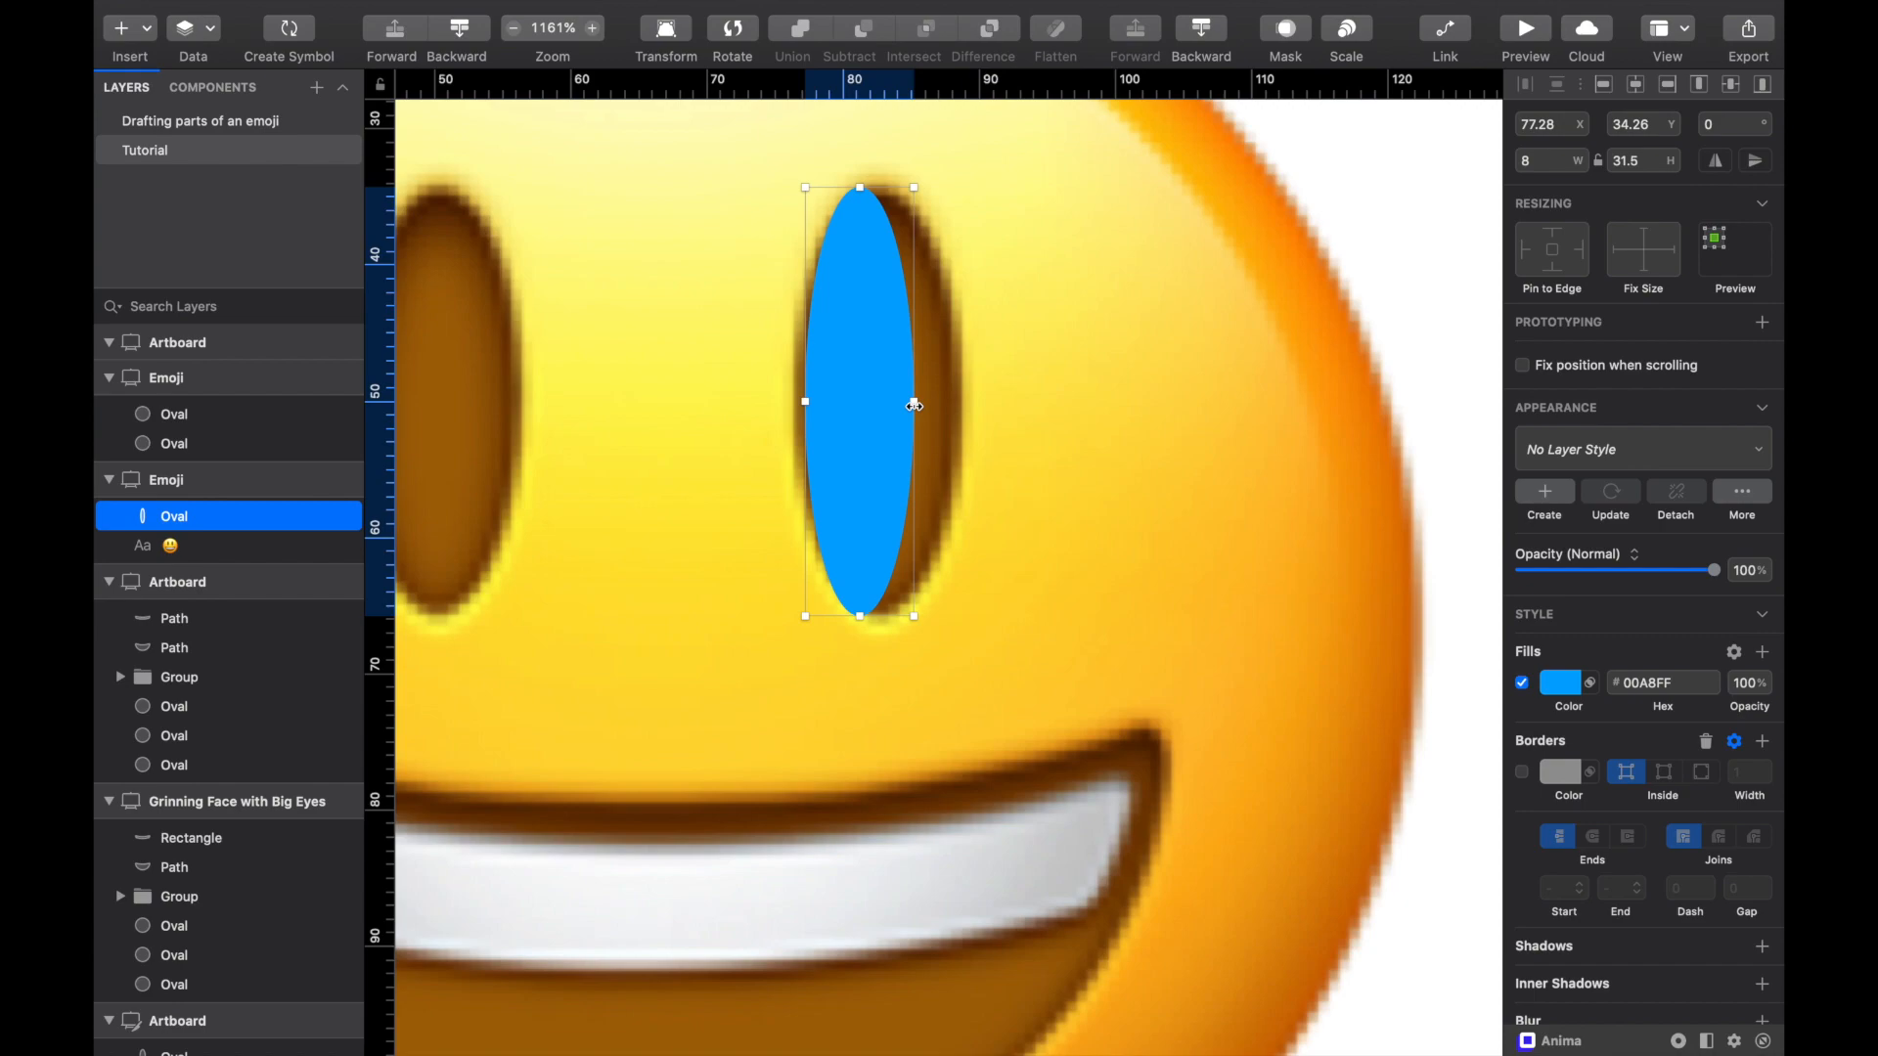
# Step: Resize the oval to about 11.75 × 31.67 so it covers the reference emoji's right eye
pyautogui.moveTo(913, 404); pyautogui.dragTo(959, 405)
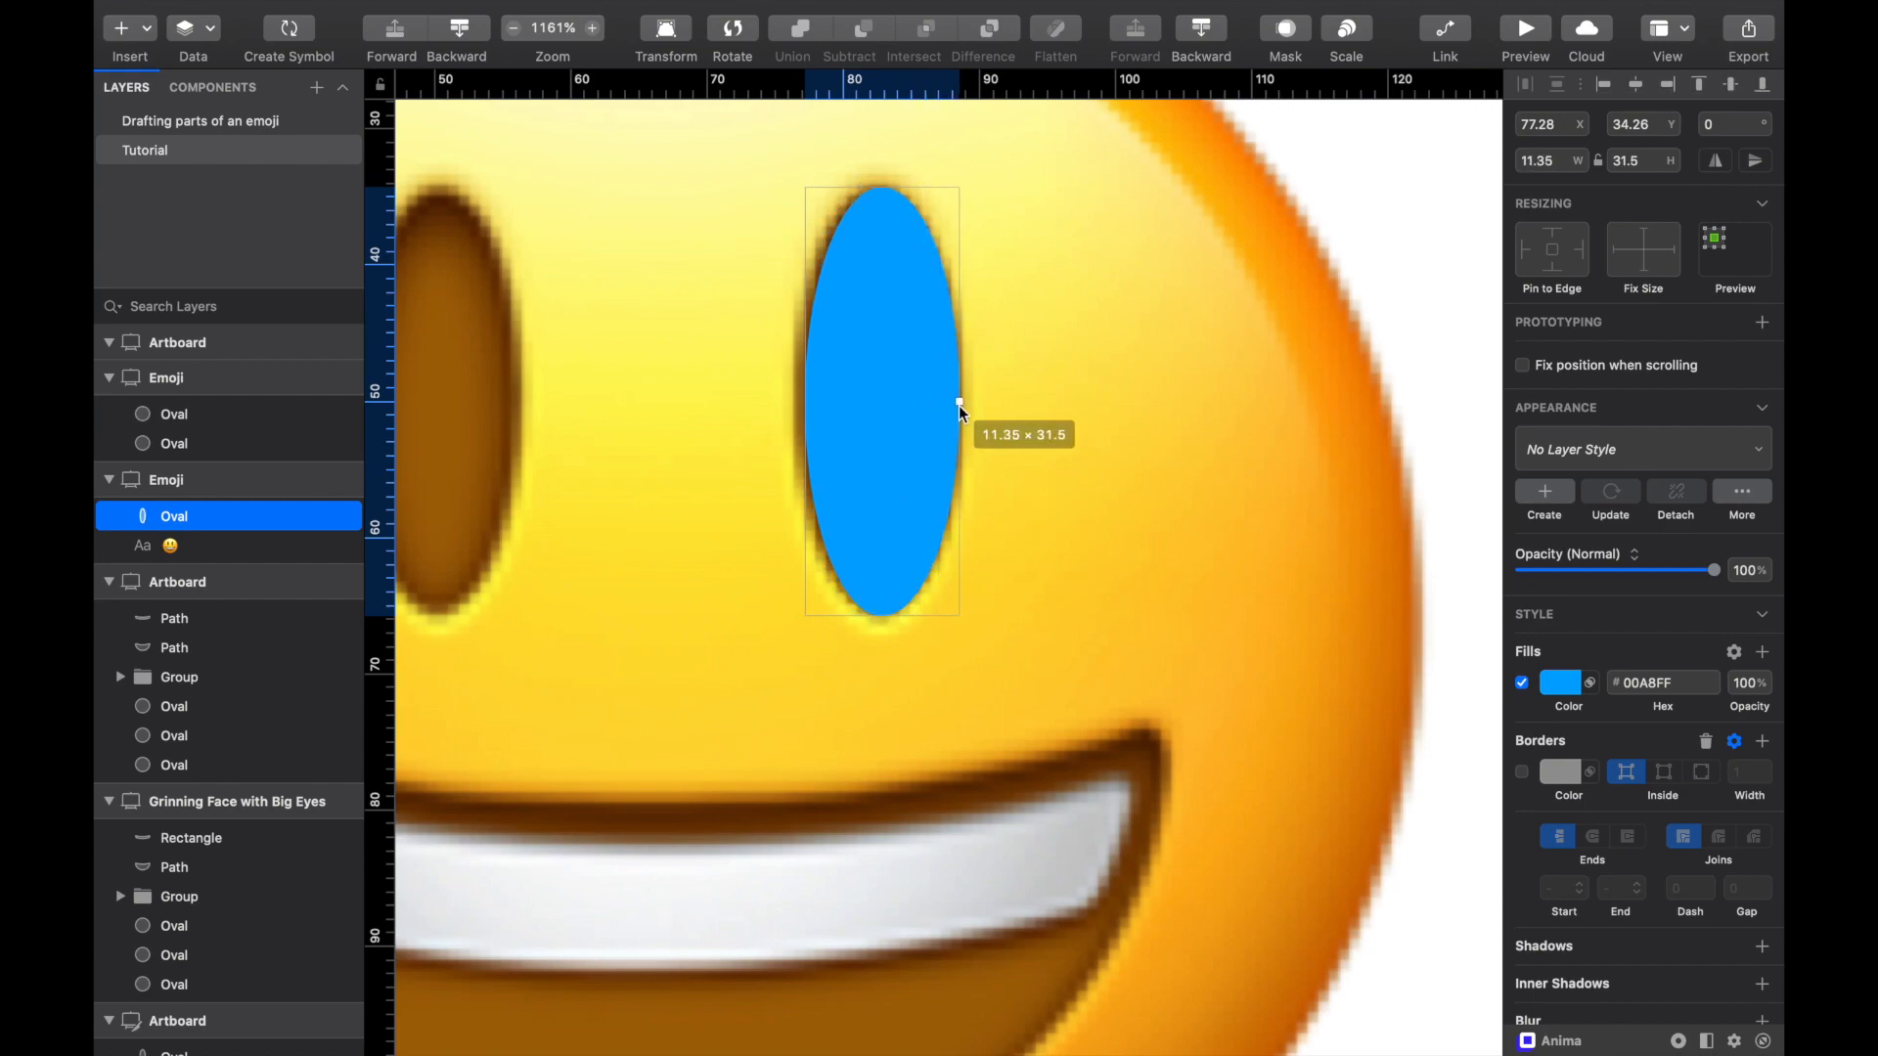
pyautogui.moveTo(882, 187); pyautogui.dragTo(882, 187)
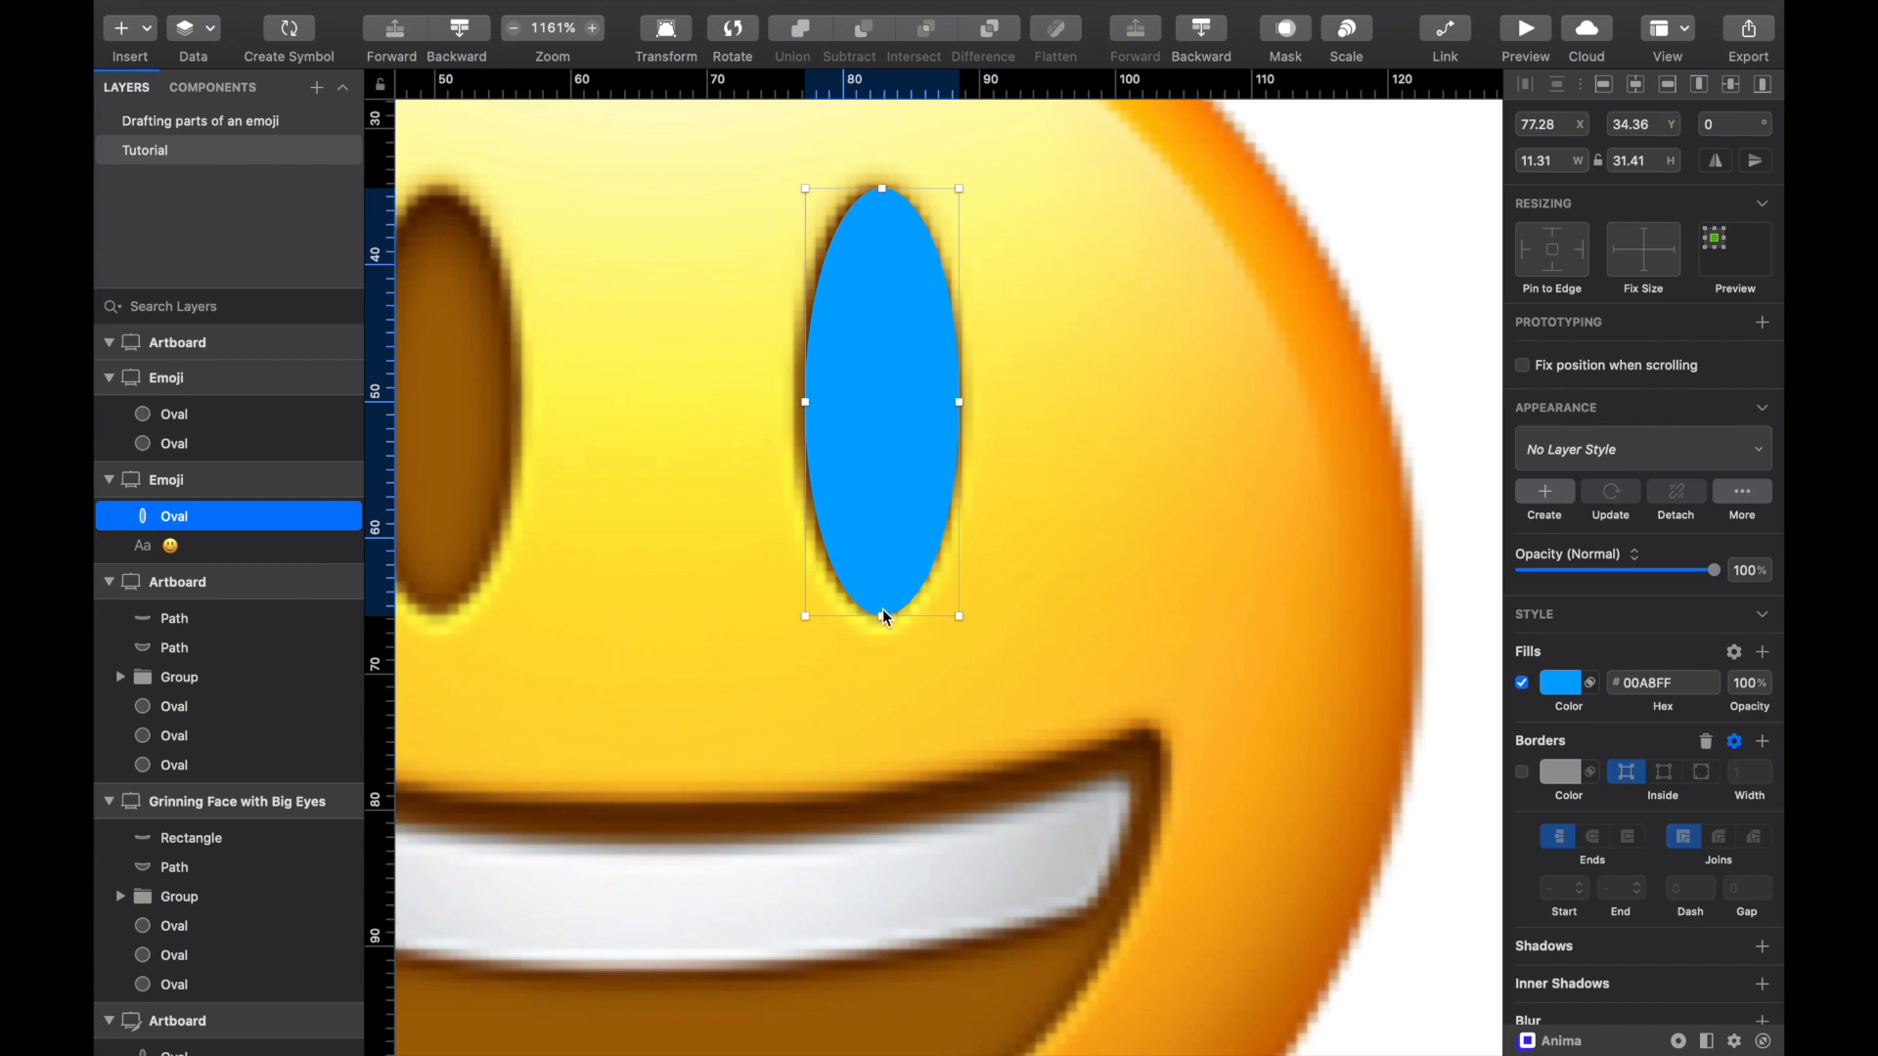
pyautogui.moveTo(882, 615); pyautogui.dragTo(882, 619)
pyautogui.moveTo(807, 405); pyautogui.dragTo(798, 405)
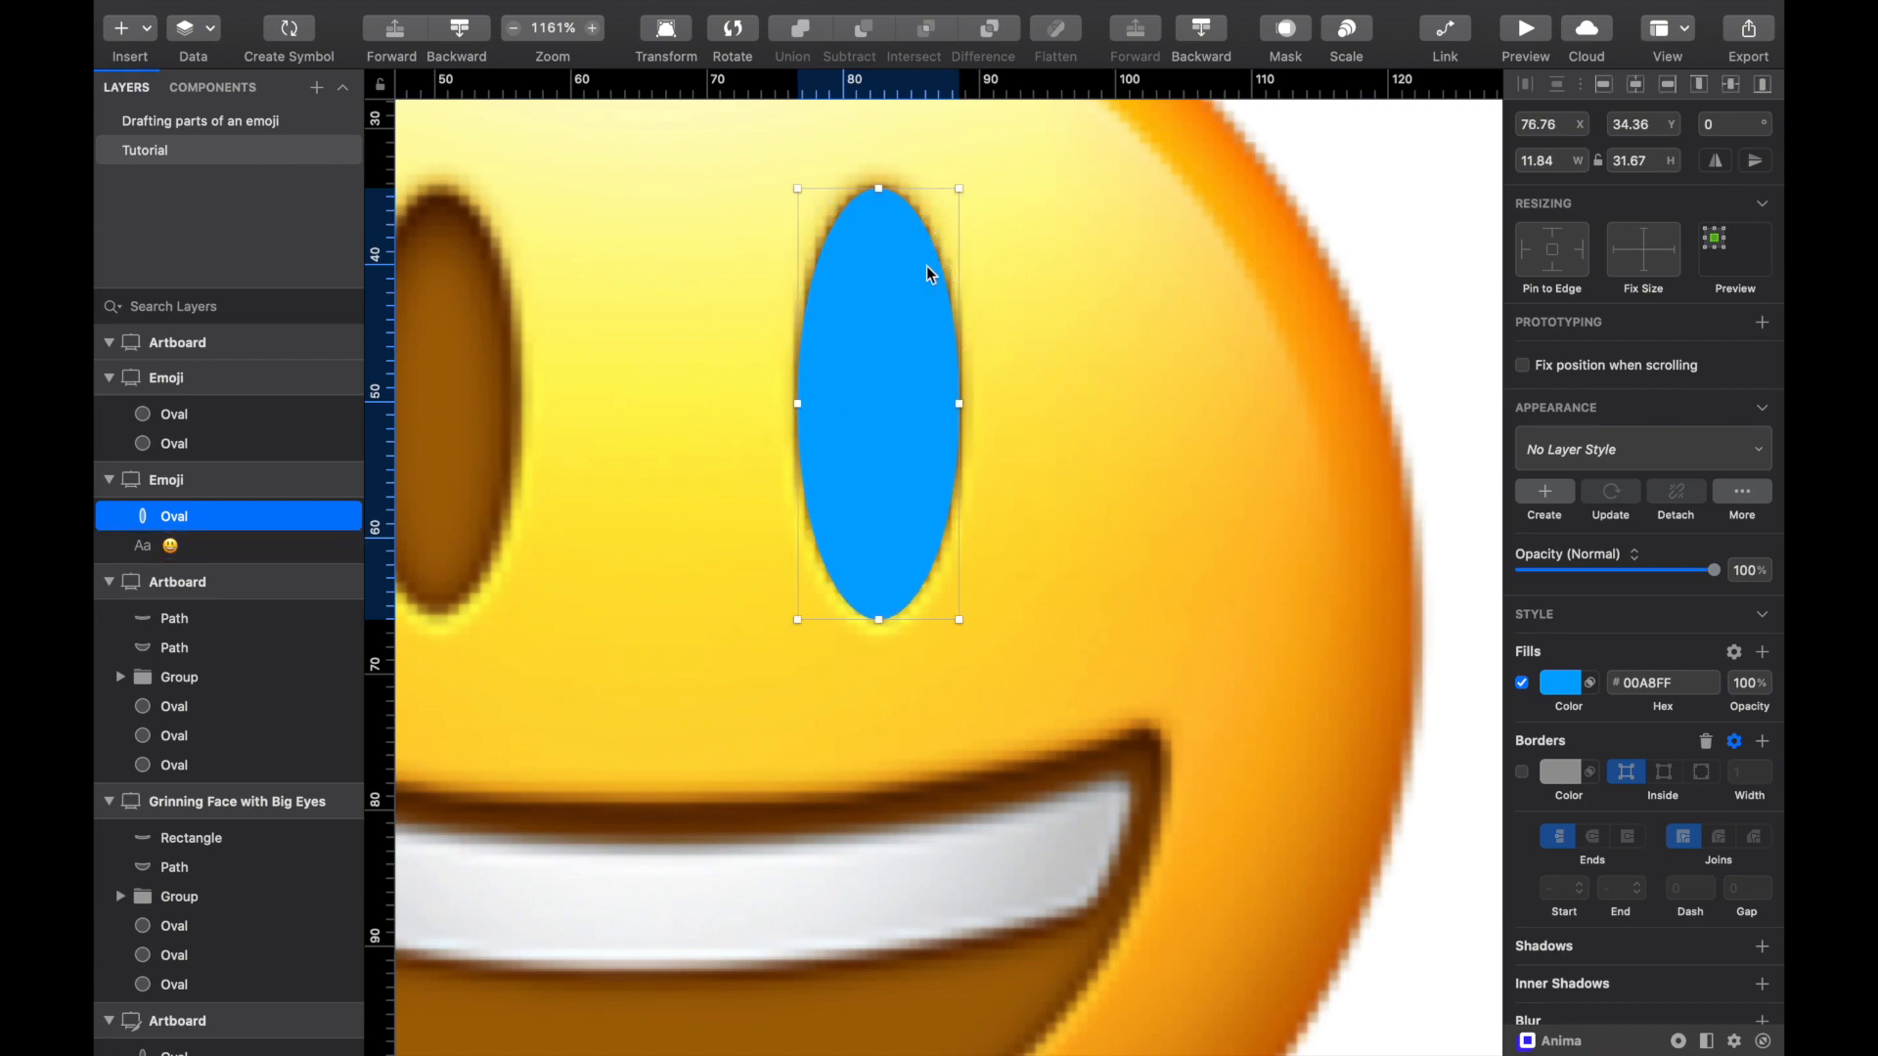
pyautogui.moveTo(964, 405); pyautogui.dragTo(959, 420)
# Step: Move the blue oval off the right eye into the gap between the reference emoji's two eyes
pyautogui.scroll(-1, 956, 415)
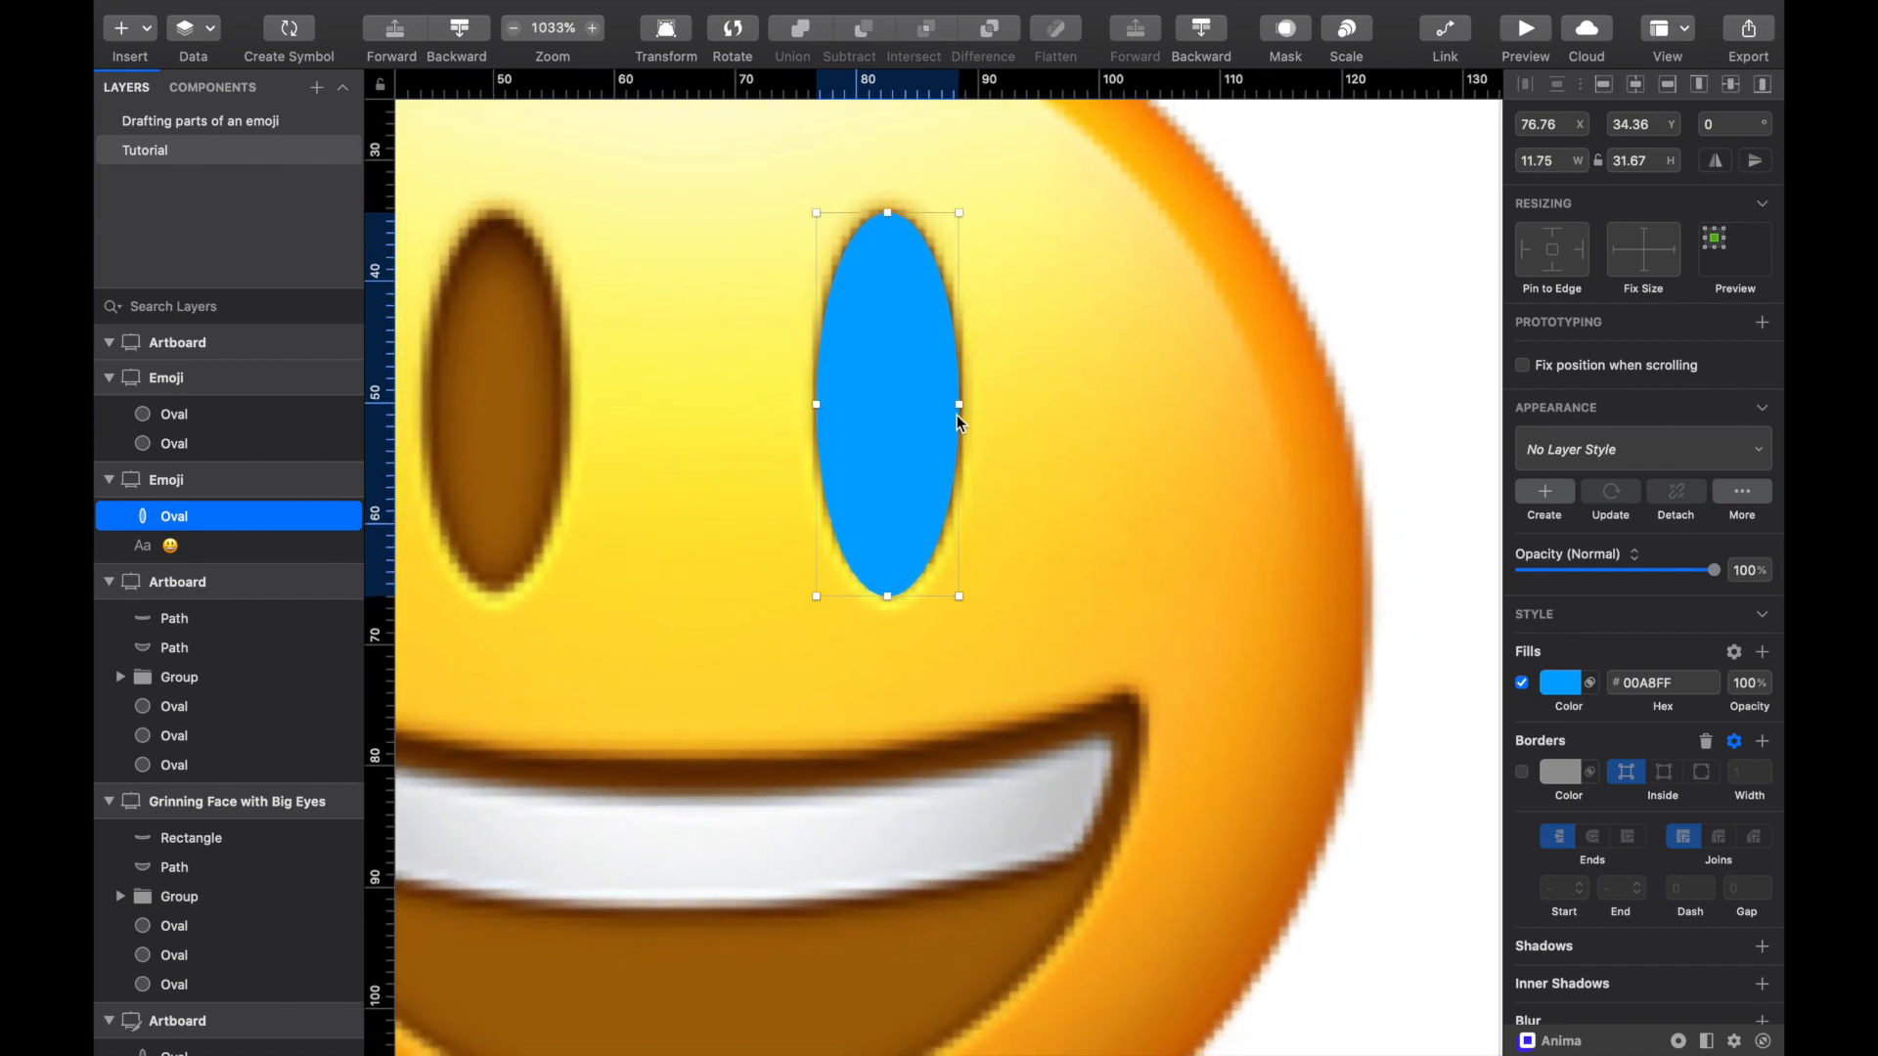
pyautogui.hscroll(-2, 1065, 443)
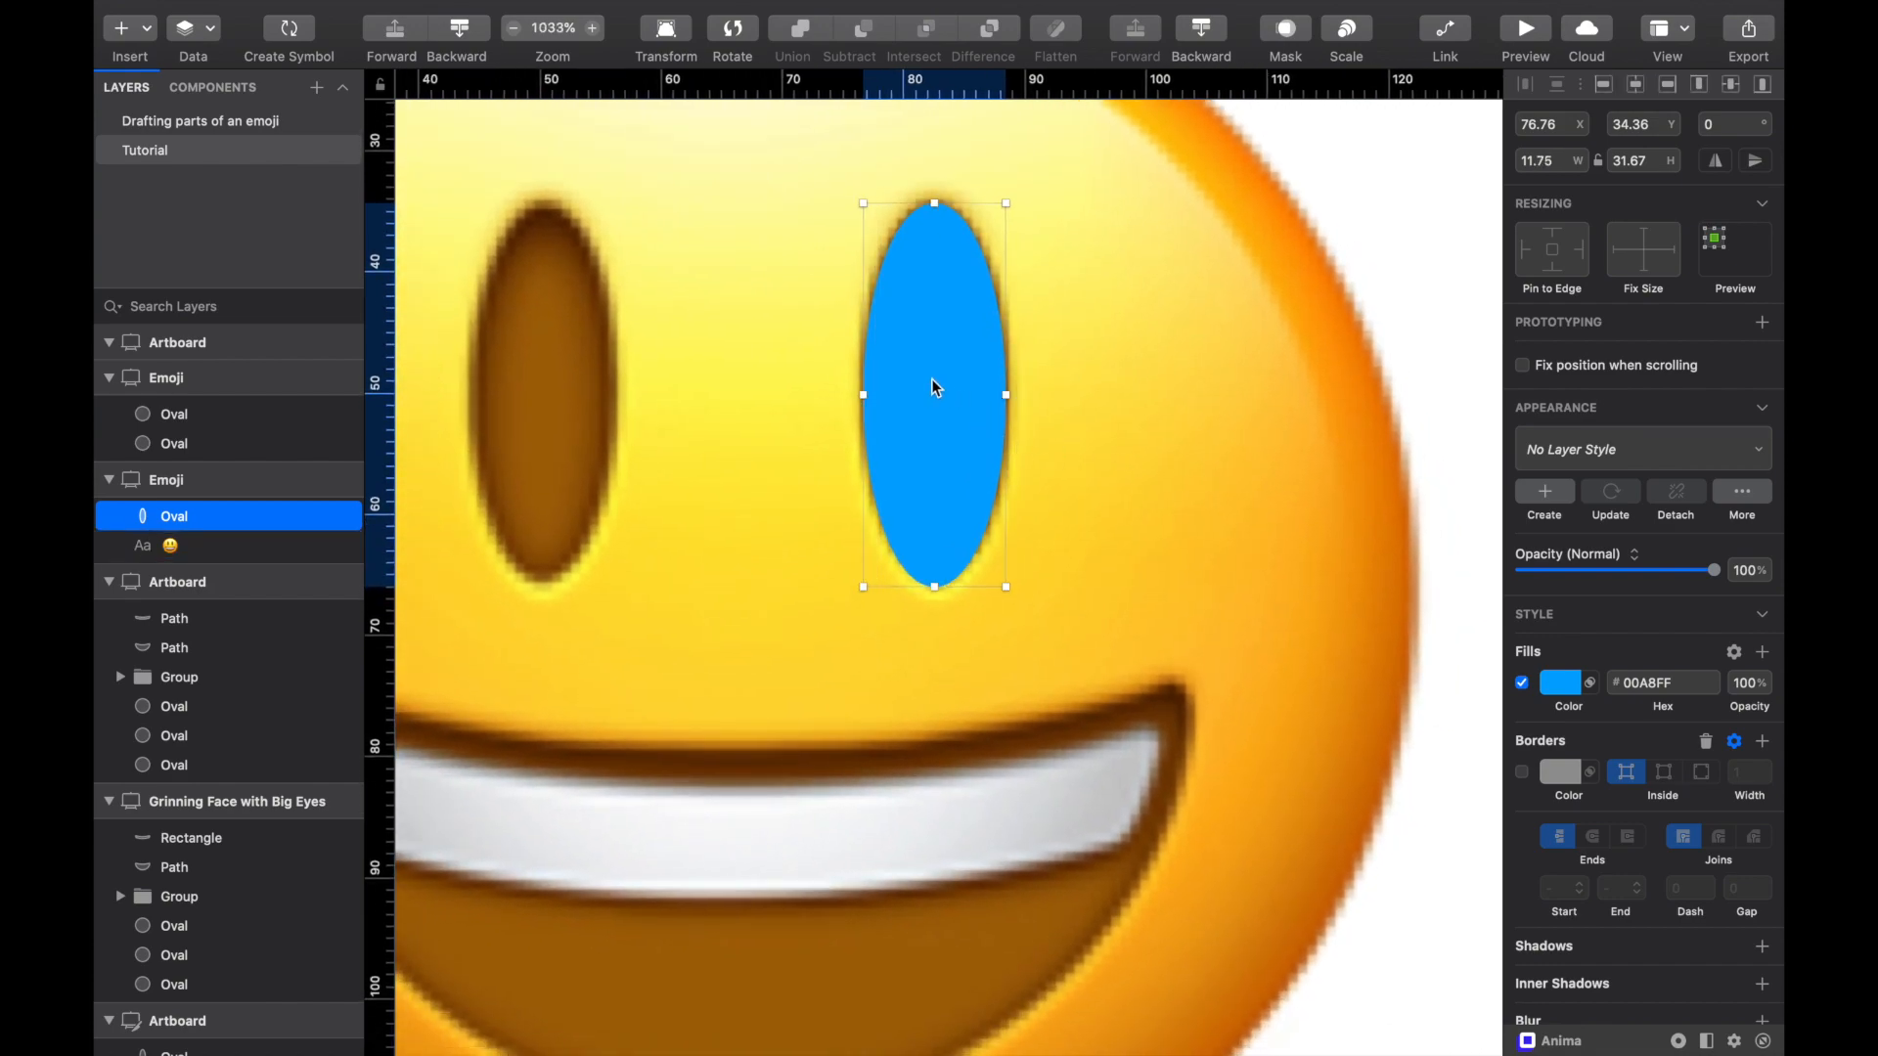
pyautogui.moveTo(945, 376); pyautogui.dragTo(757, 374)
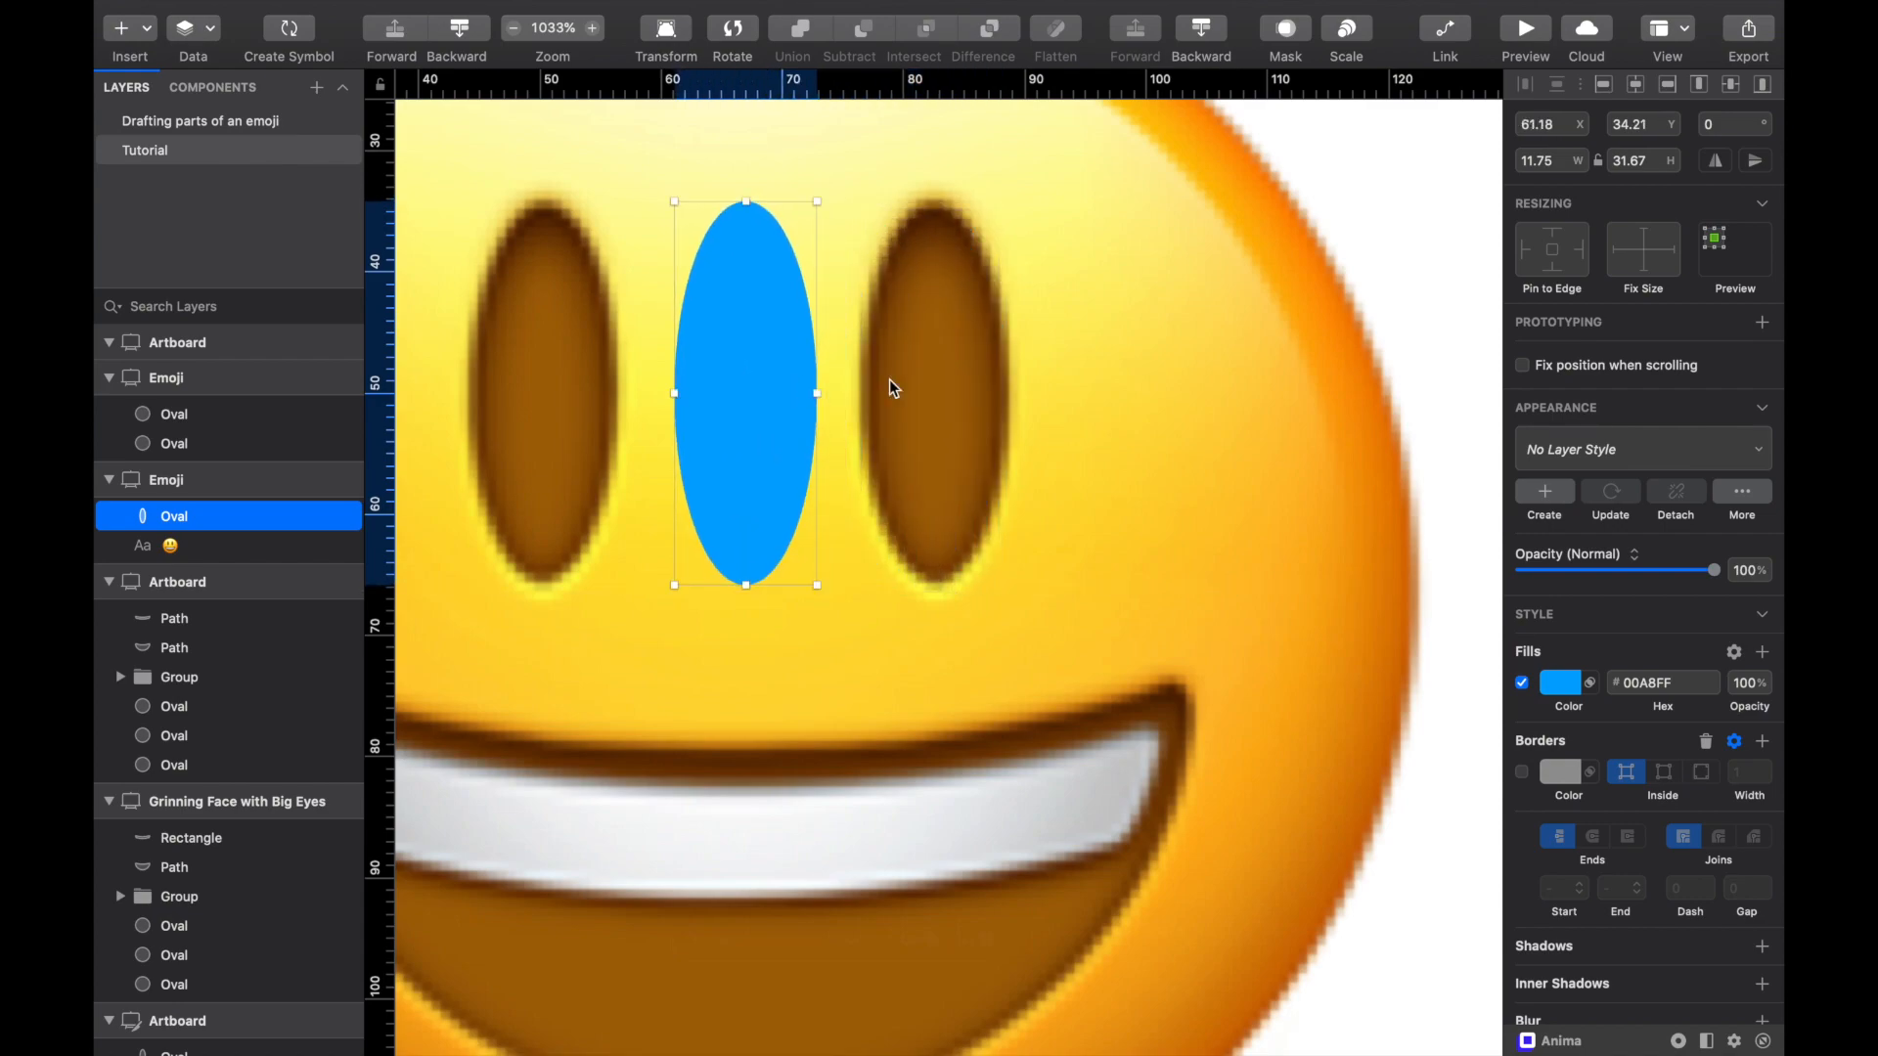
# Step: Fill the oval with the brown A66707 sampled from the centre of the reference emoji's right eye
pyautogui.click(1561, 687)
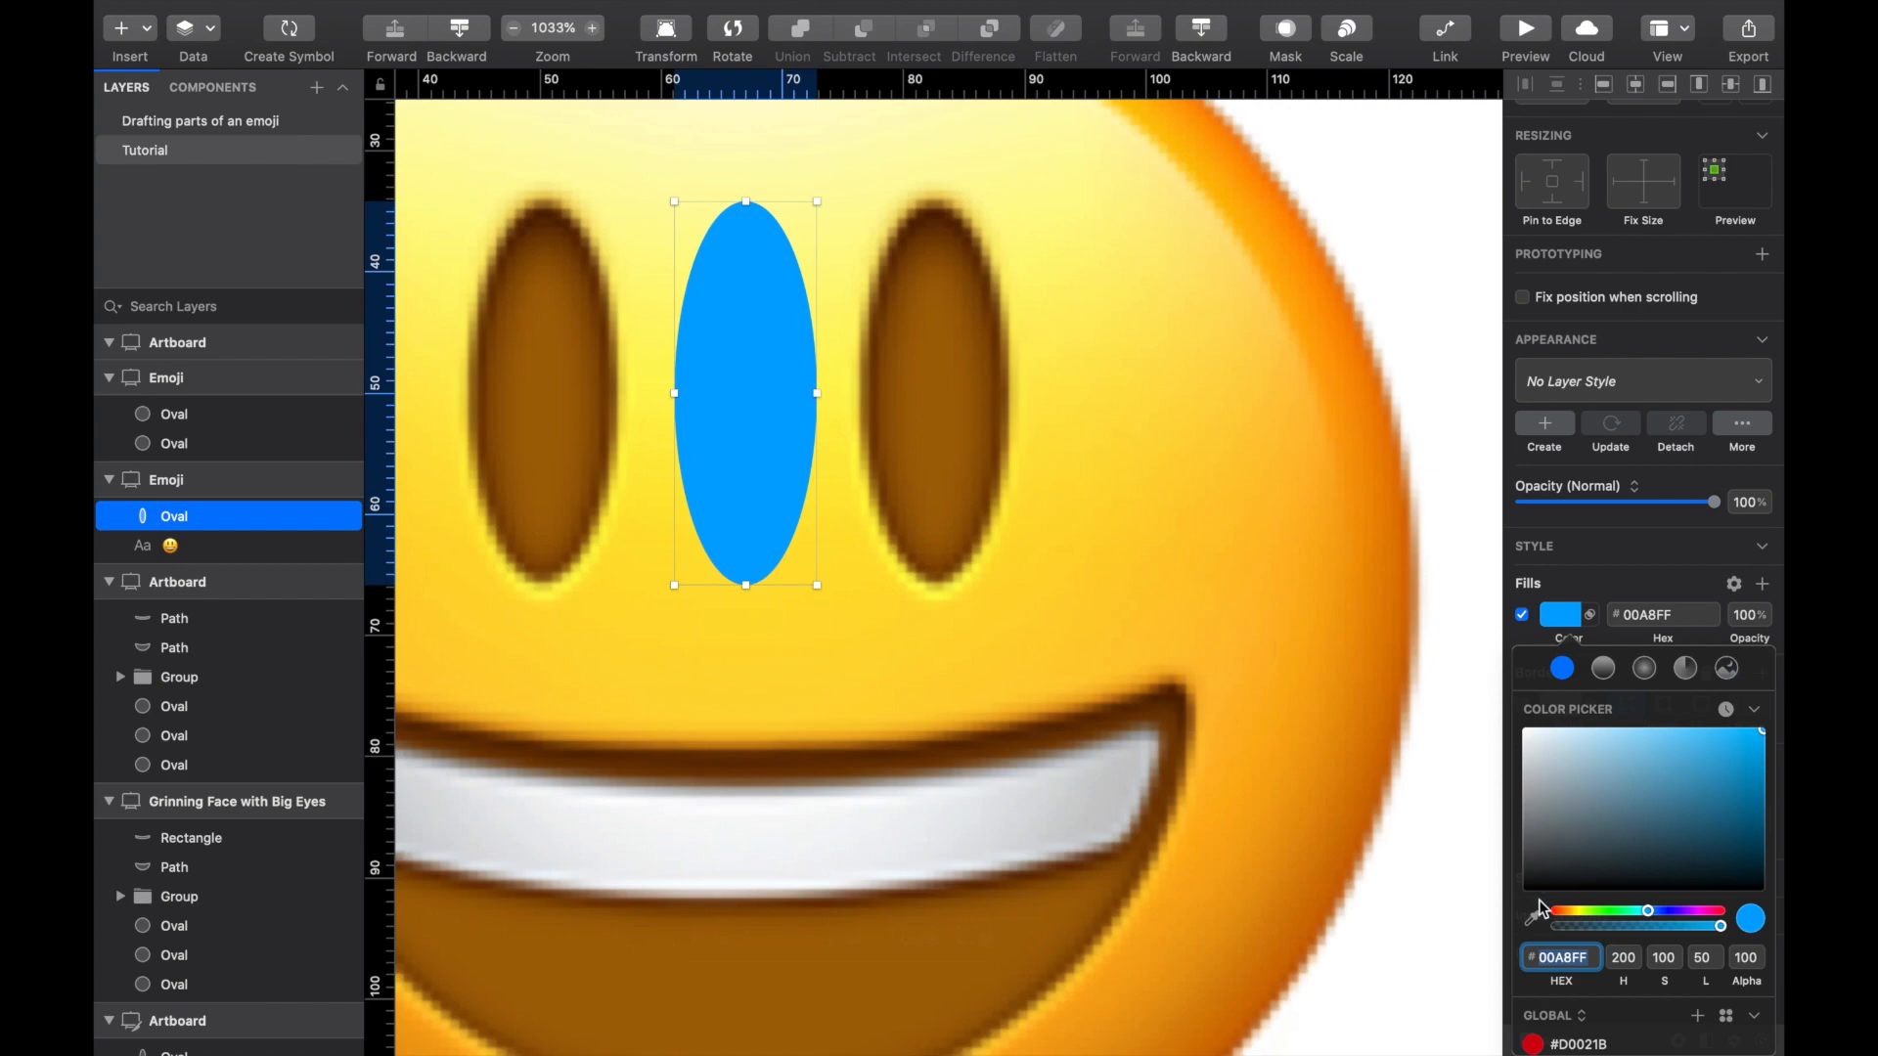
pyautogui.click(1533, 918)
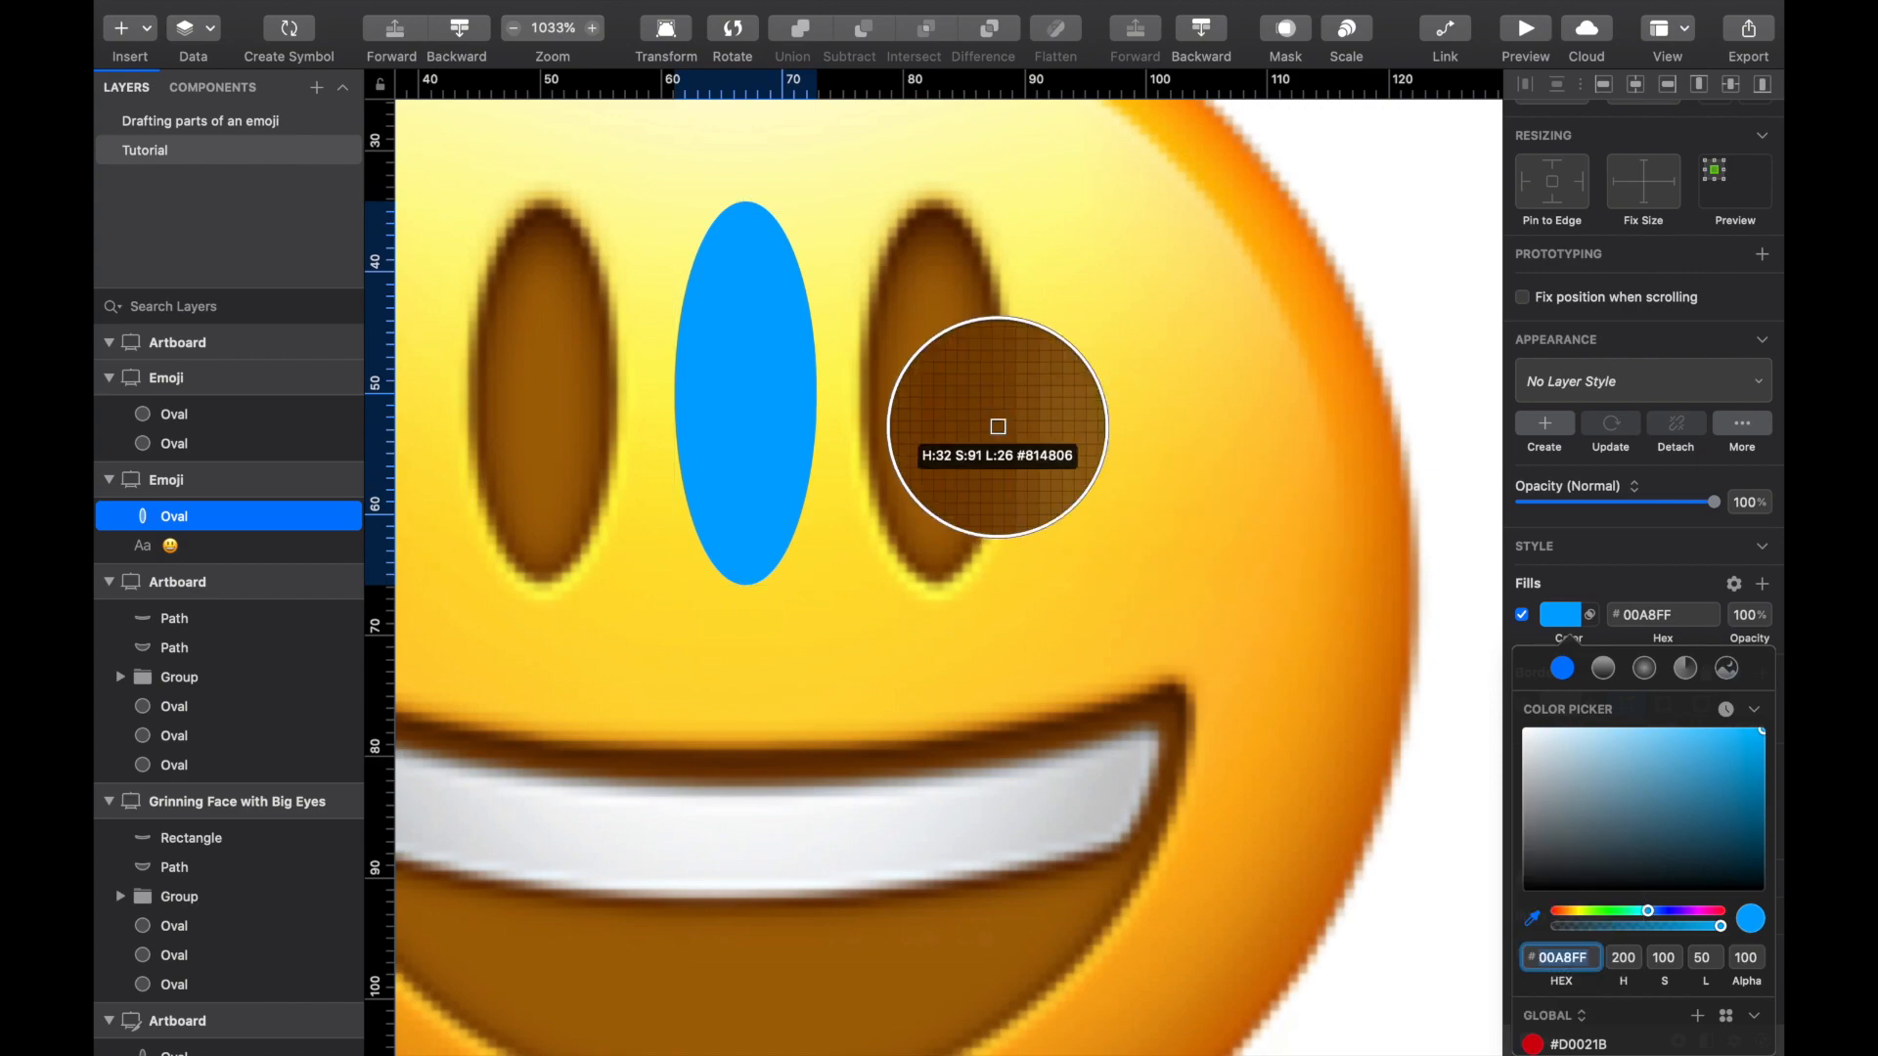
pyautogui.click(937, 396)
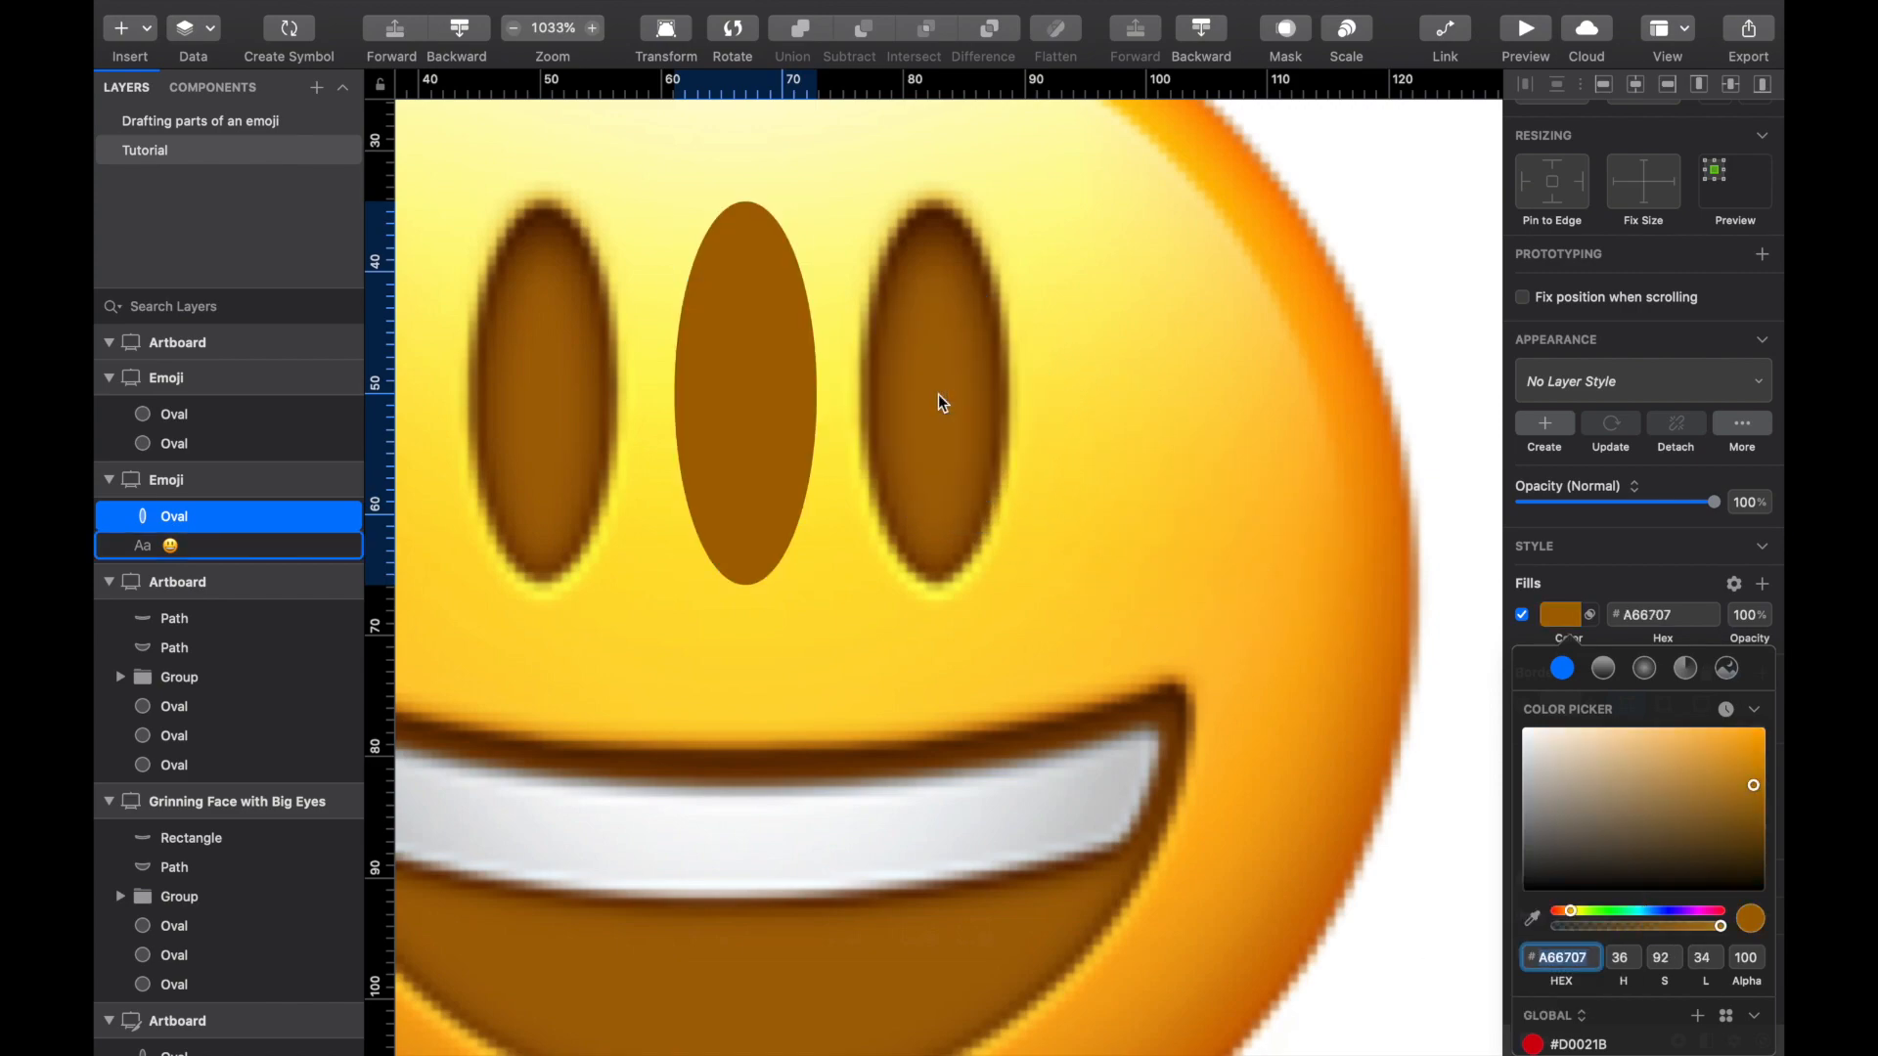
pyautogui.click(1558, 620)
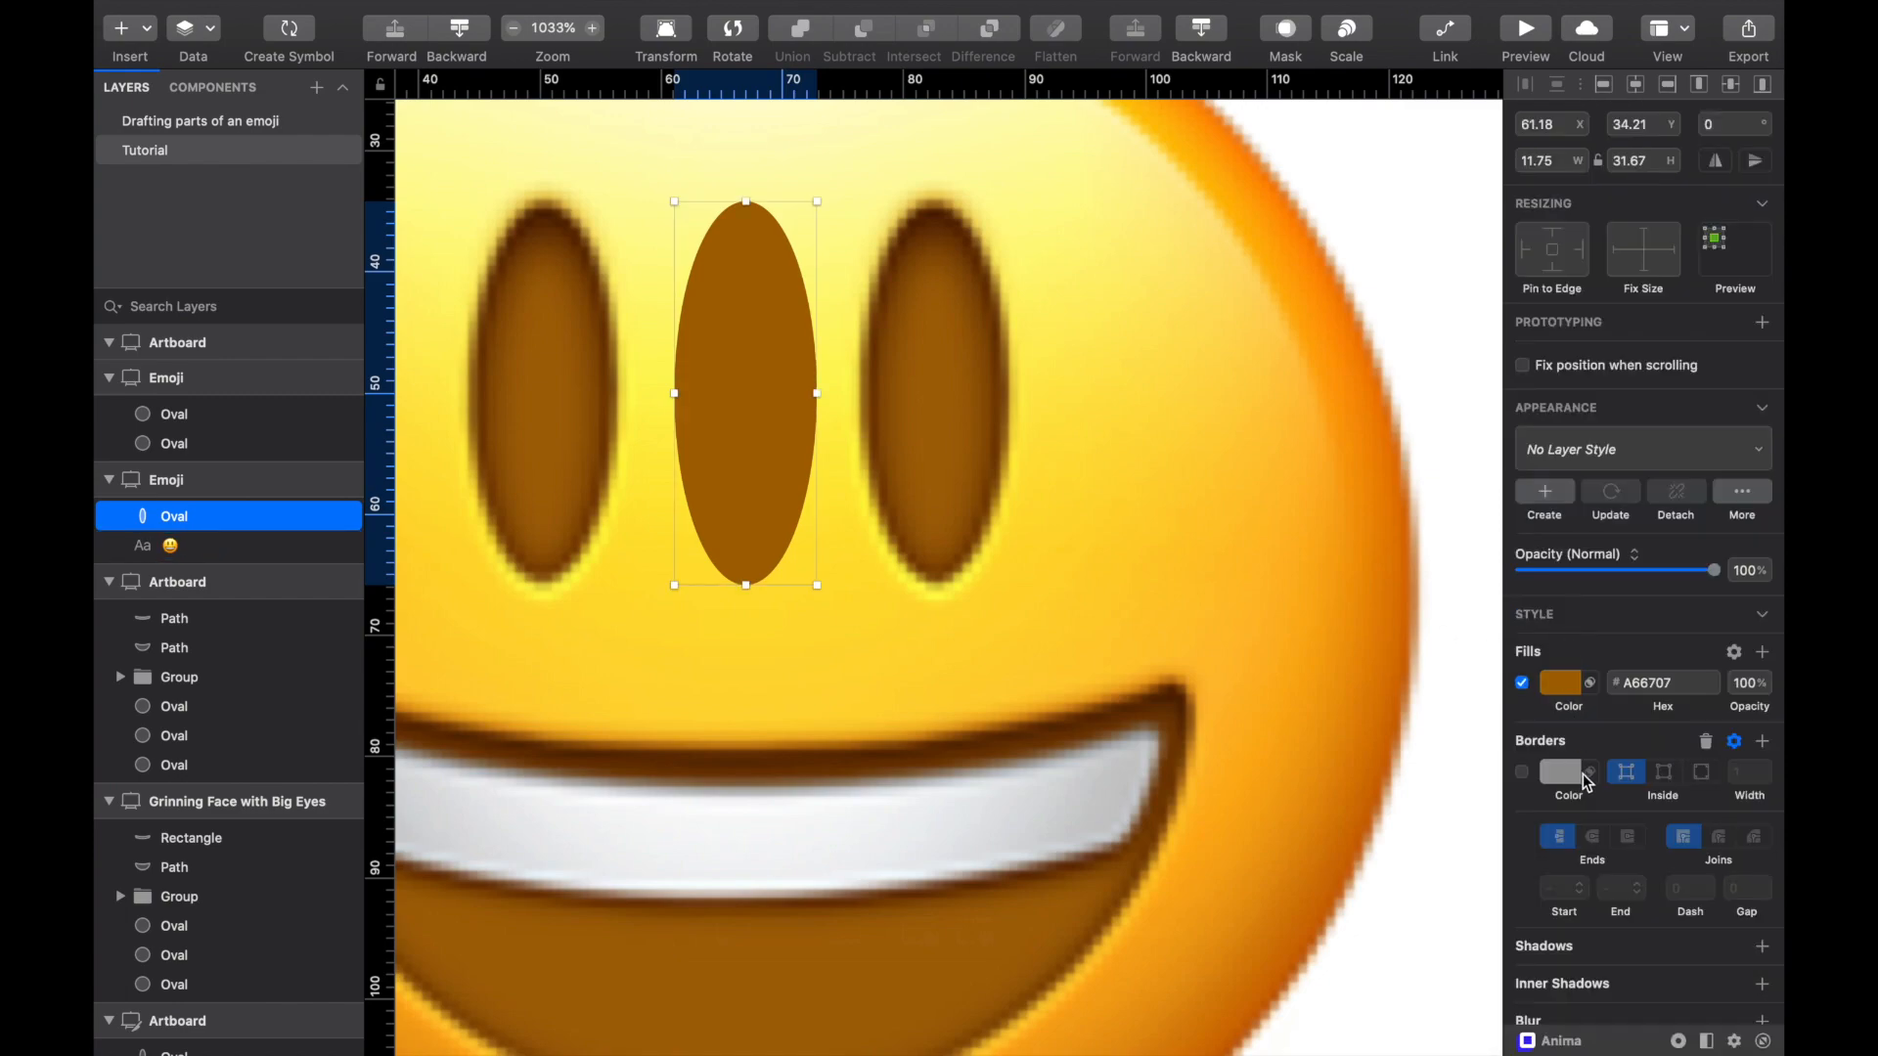
# Step: Add an inner shadow to the brown oval with a Y offset of 2
pyautogui.scroll(-2, 1613, 851)
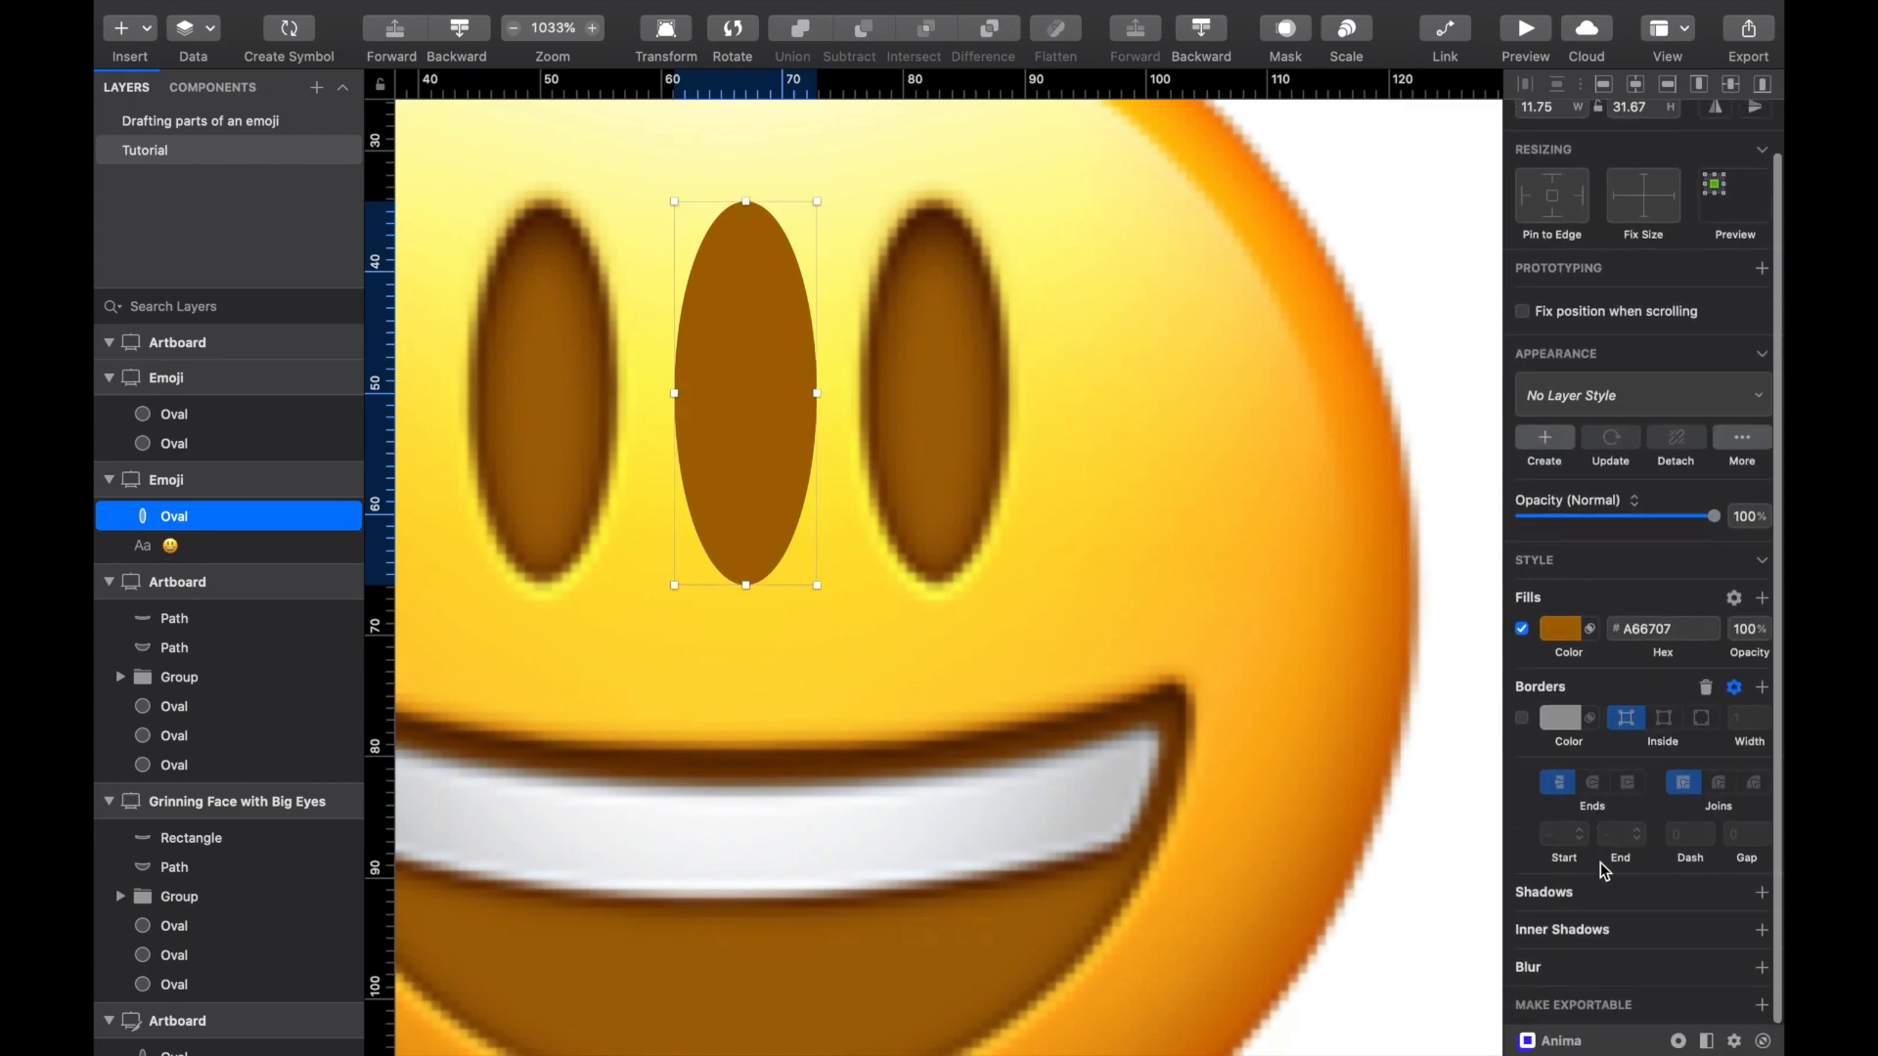
pyautogui.click(1759, 935)
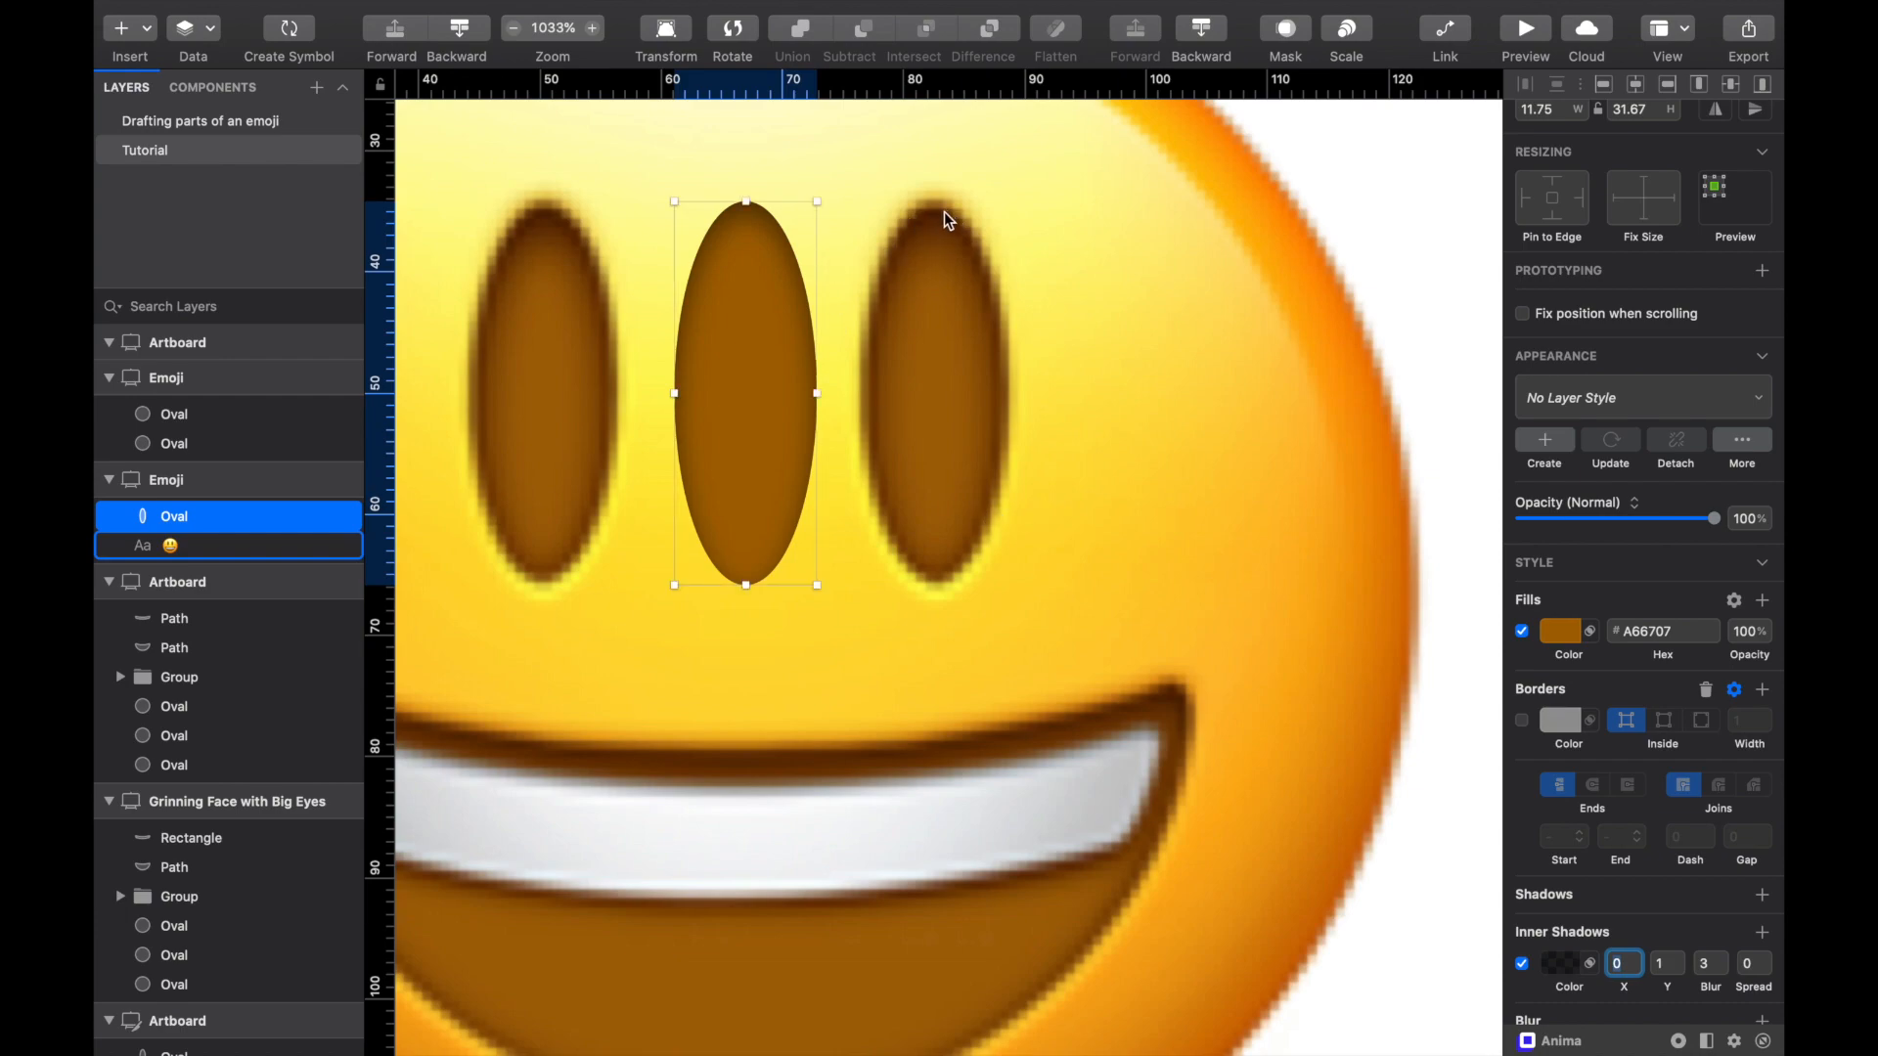
pyautogui.click(1660, 962)
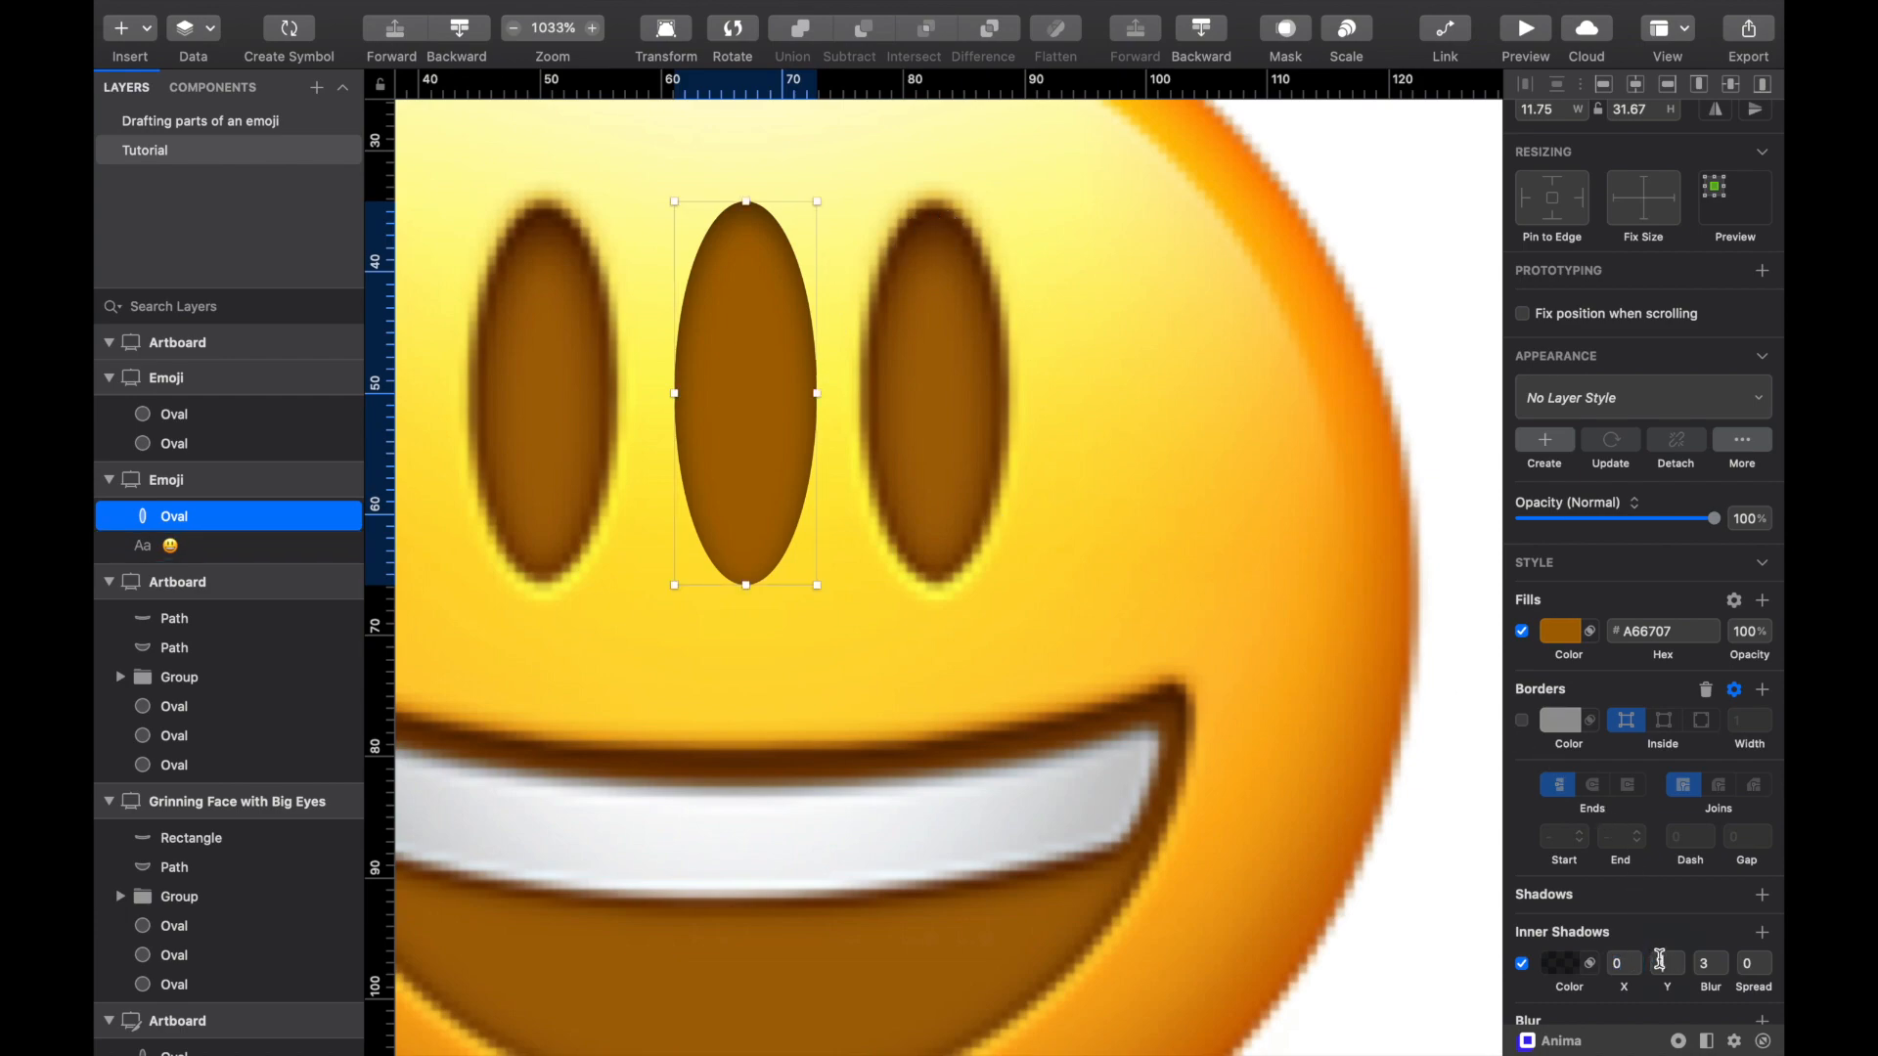
pyautogui.press('Up')
pyautogui.press('Up')
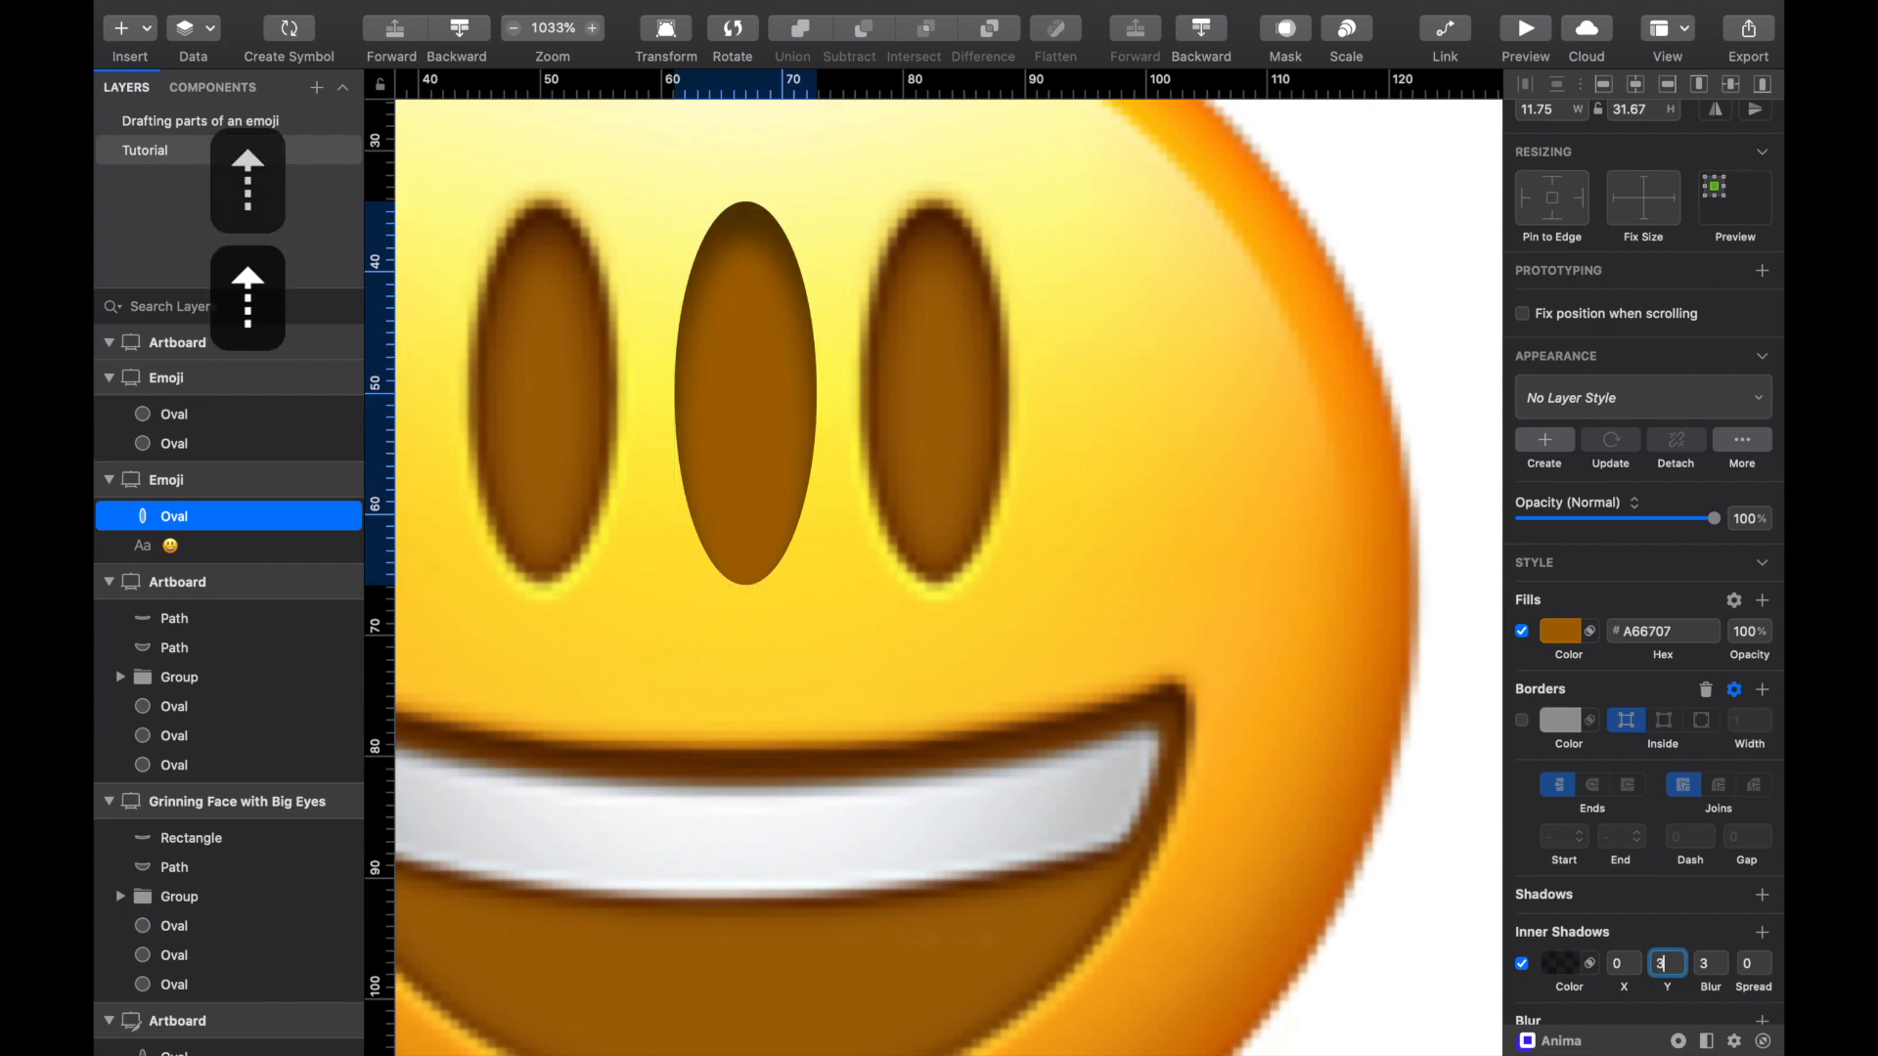
pyautogui.press('Down')
pyautogui.press('Down')
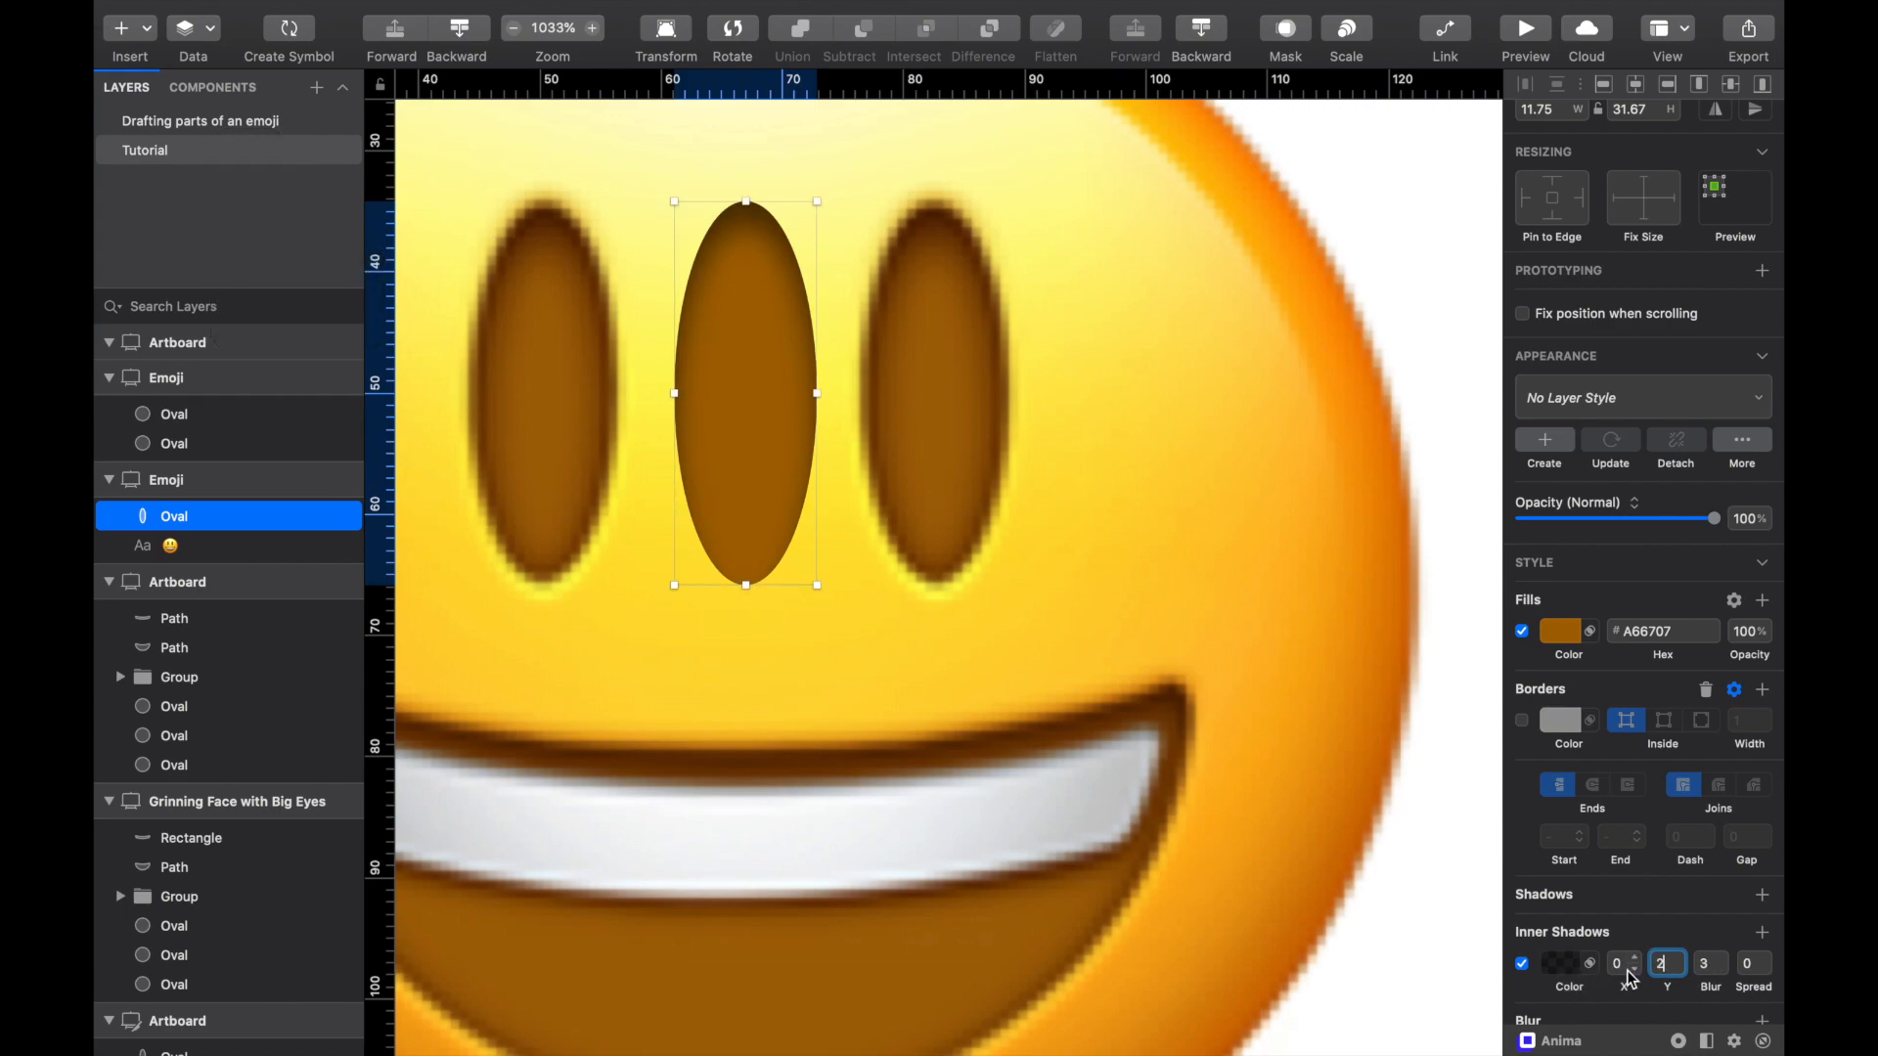
# Step: Set the blur of the oval's inner shadow to 4
pyautogui.click(1710, 963)
pyautogui.press('Up')
pyautogui.press('Up')
pyautogui.press('Up')
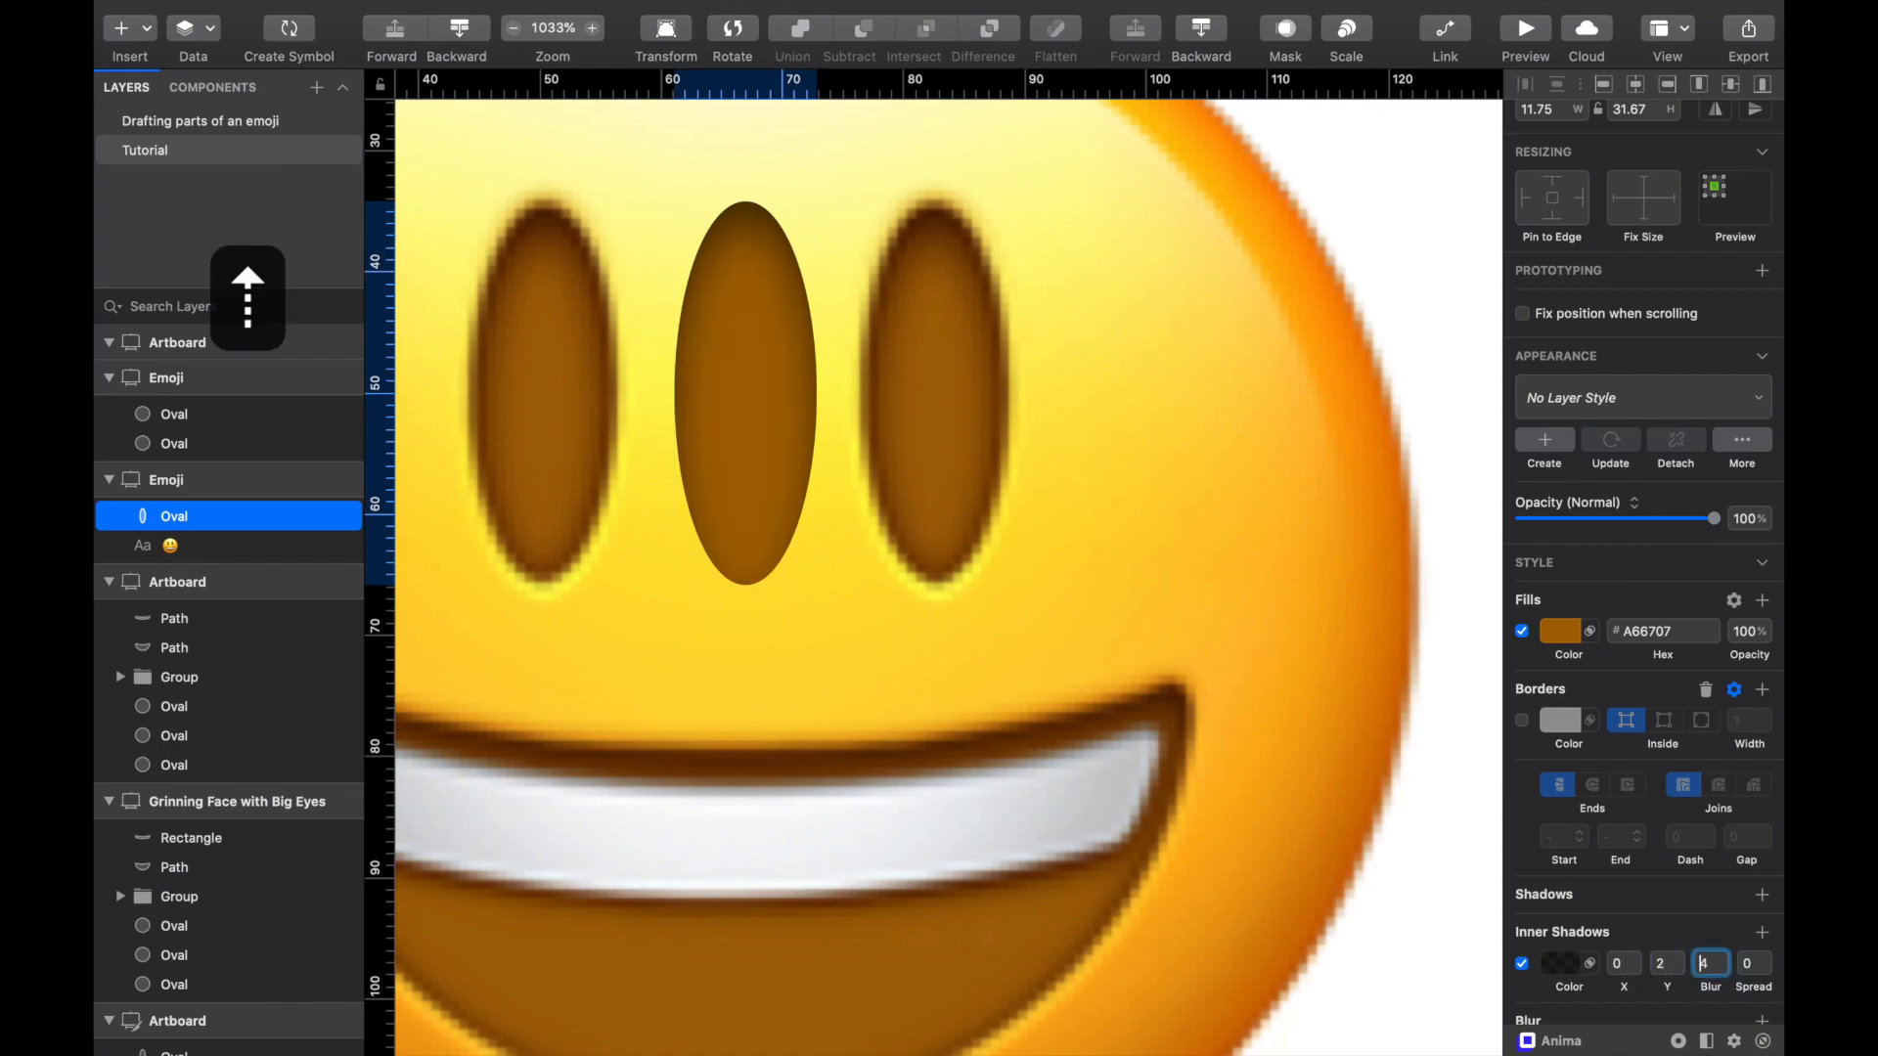
pyautogui.press('Down')
pyautogui.press('Down')
pyautogui.press('Up')
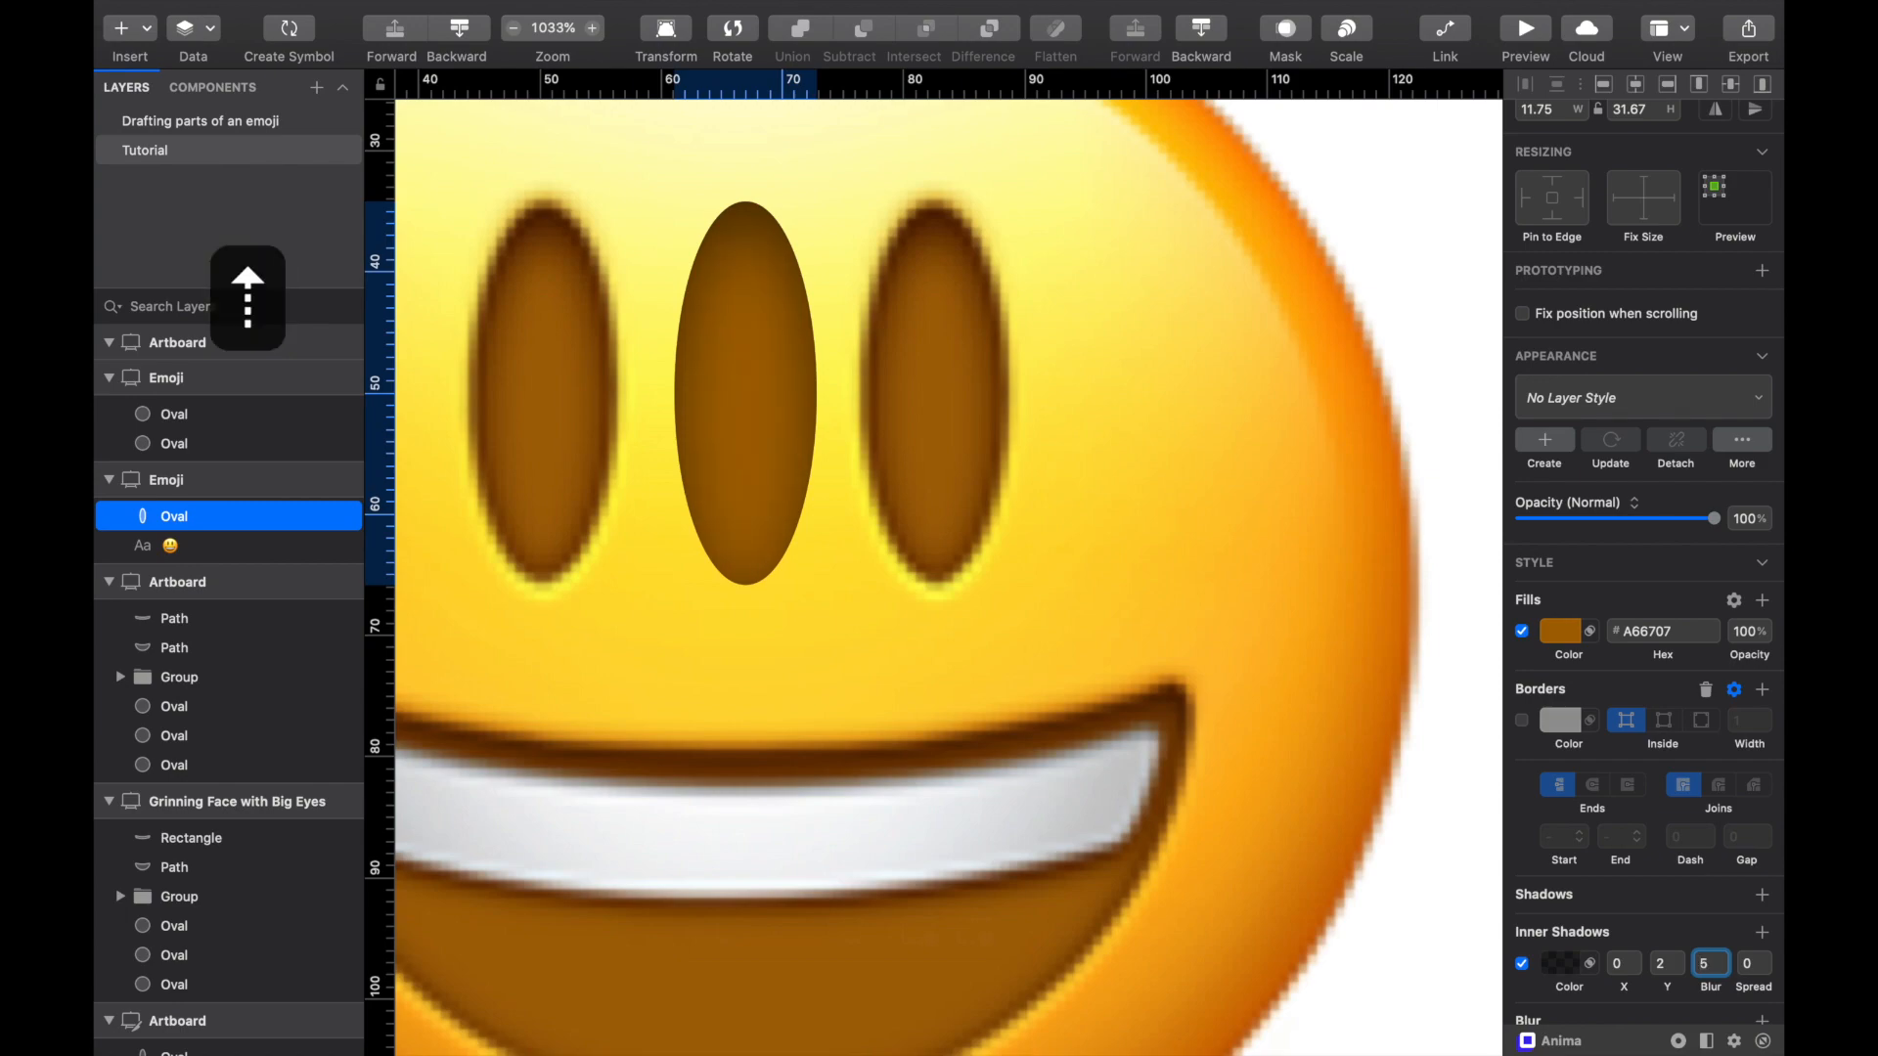
pyautogui.press('Down')
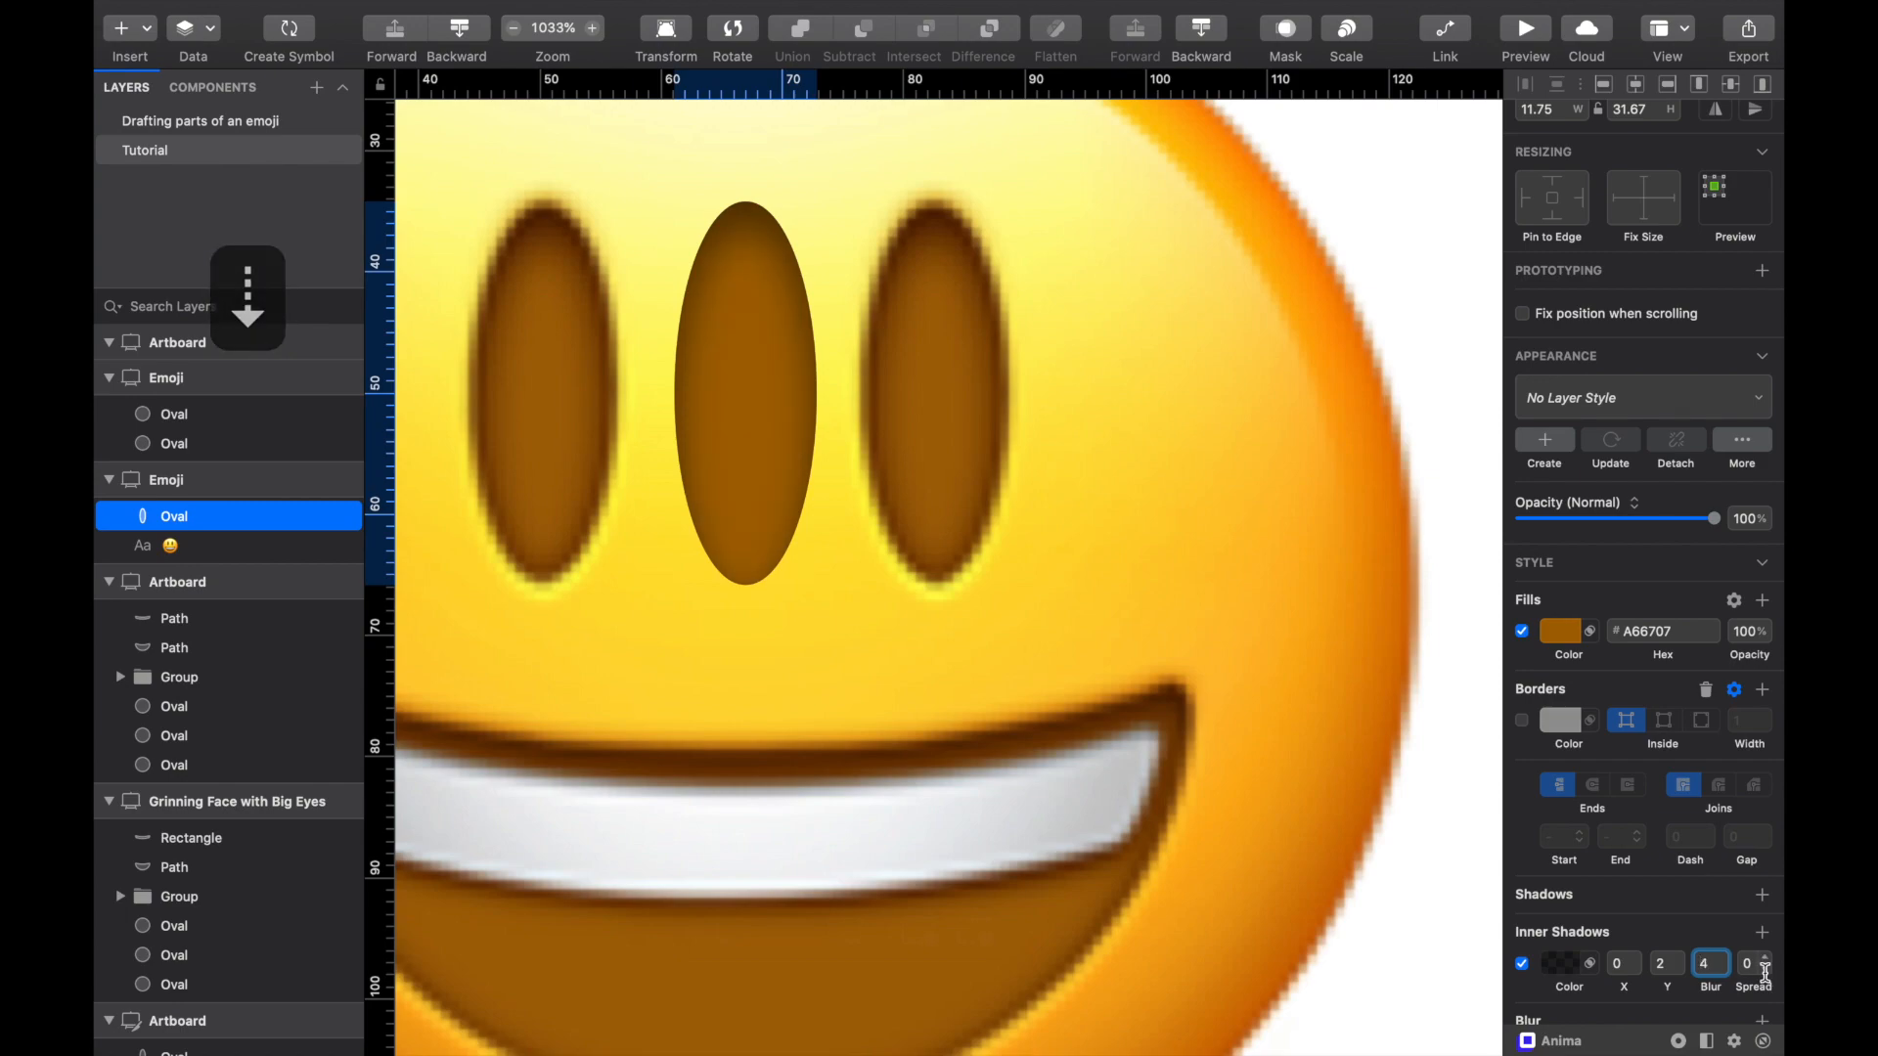
# Step: Try the inner shadow with a spread of 1 and a blur of 3, and return it to spread 0 and blur 4
pyautogui.click(1760, 966)
pyautogui.press('Up')
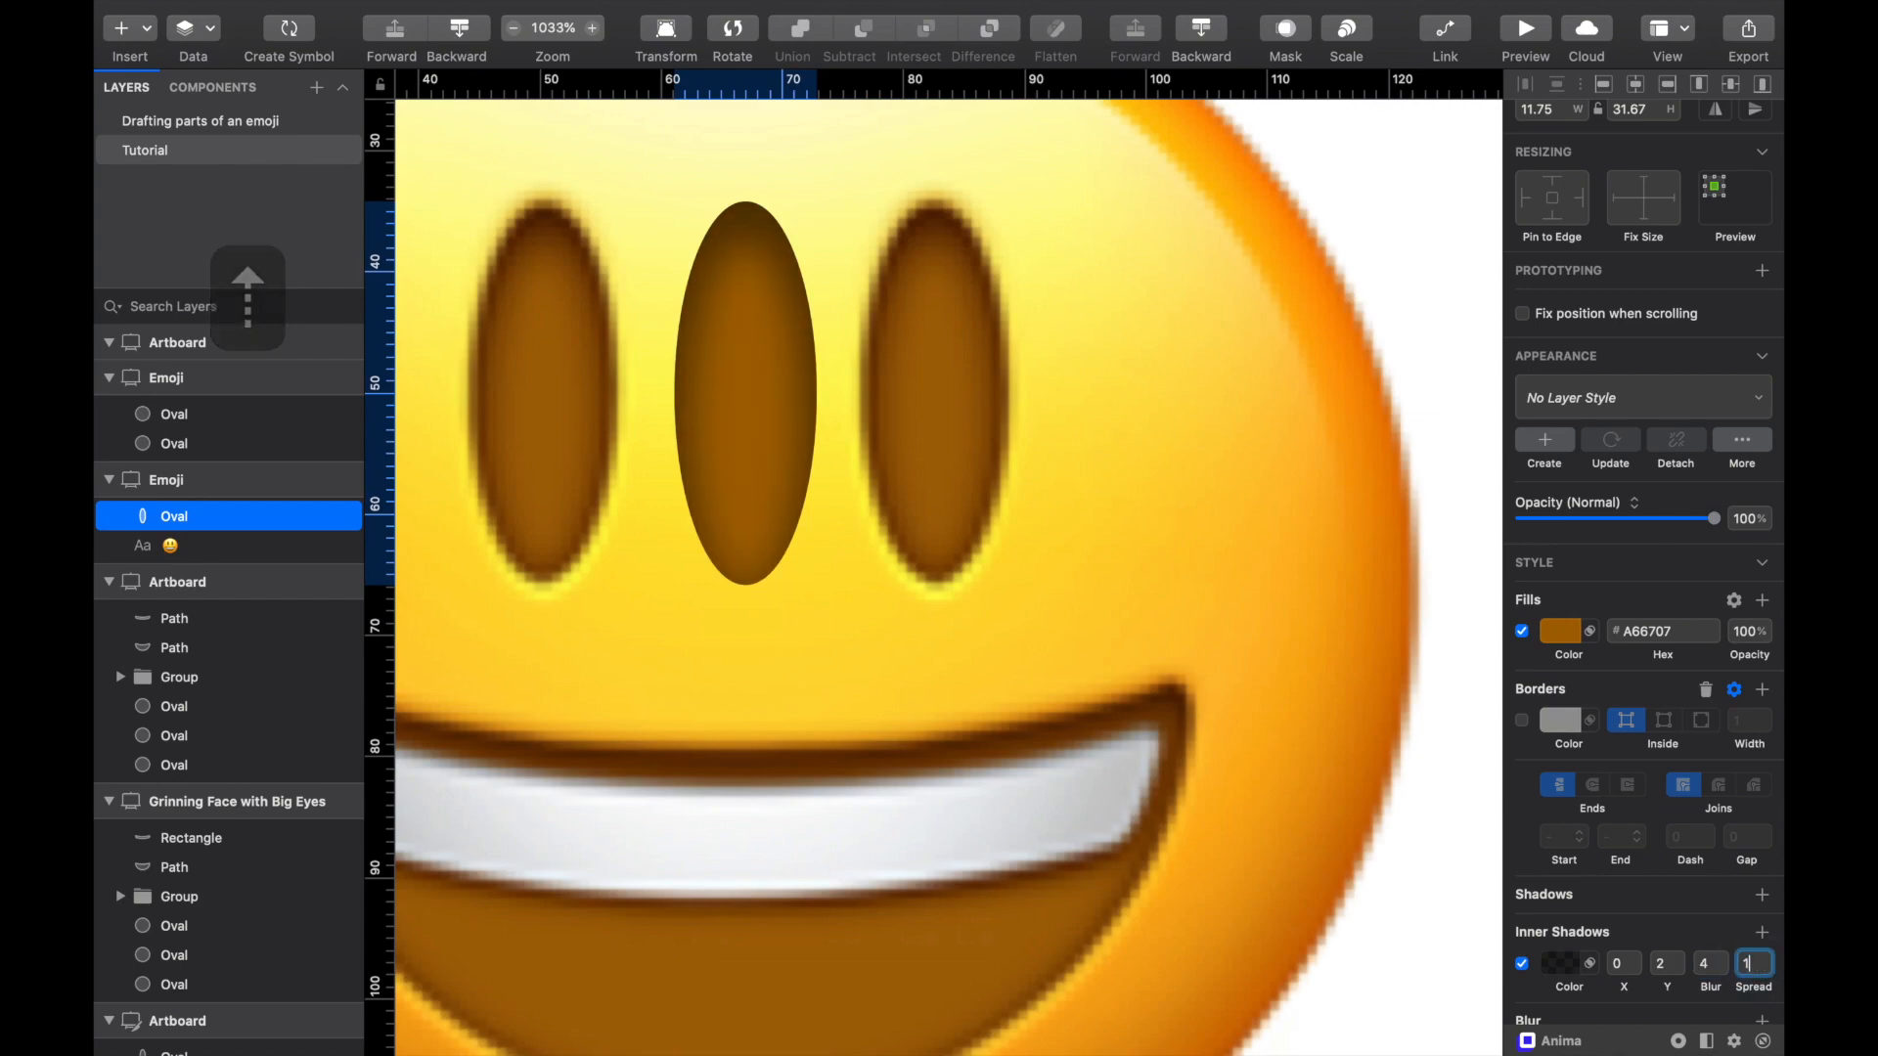
pyautogui.click(1706, 965)
pyautogui.press('Down')
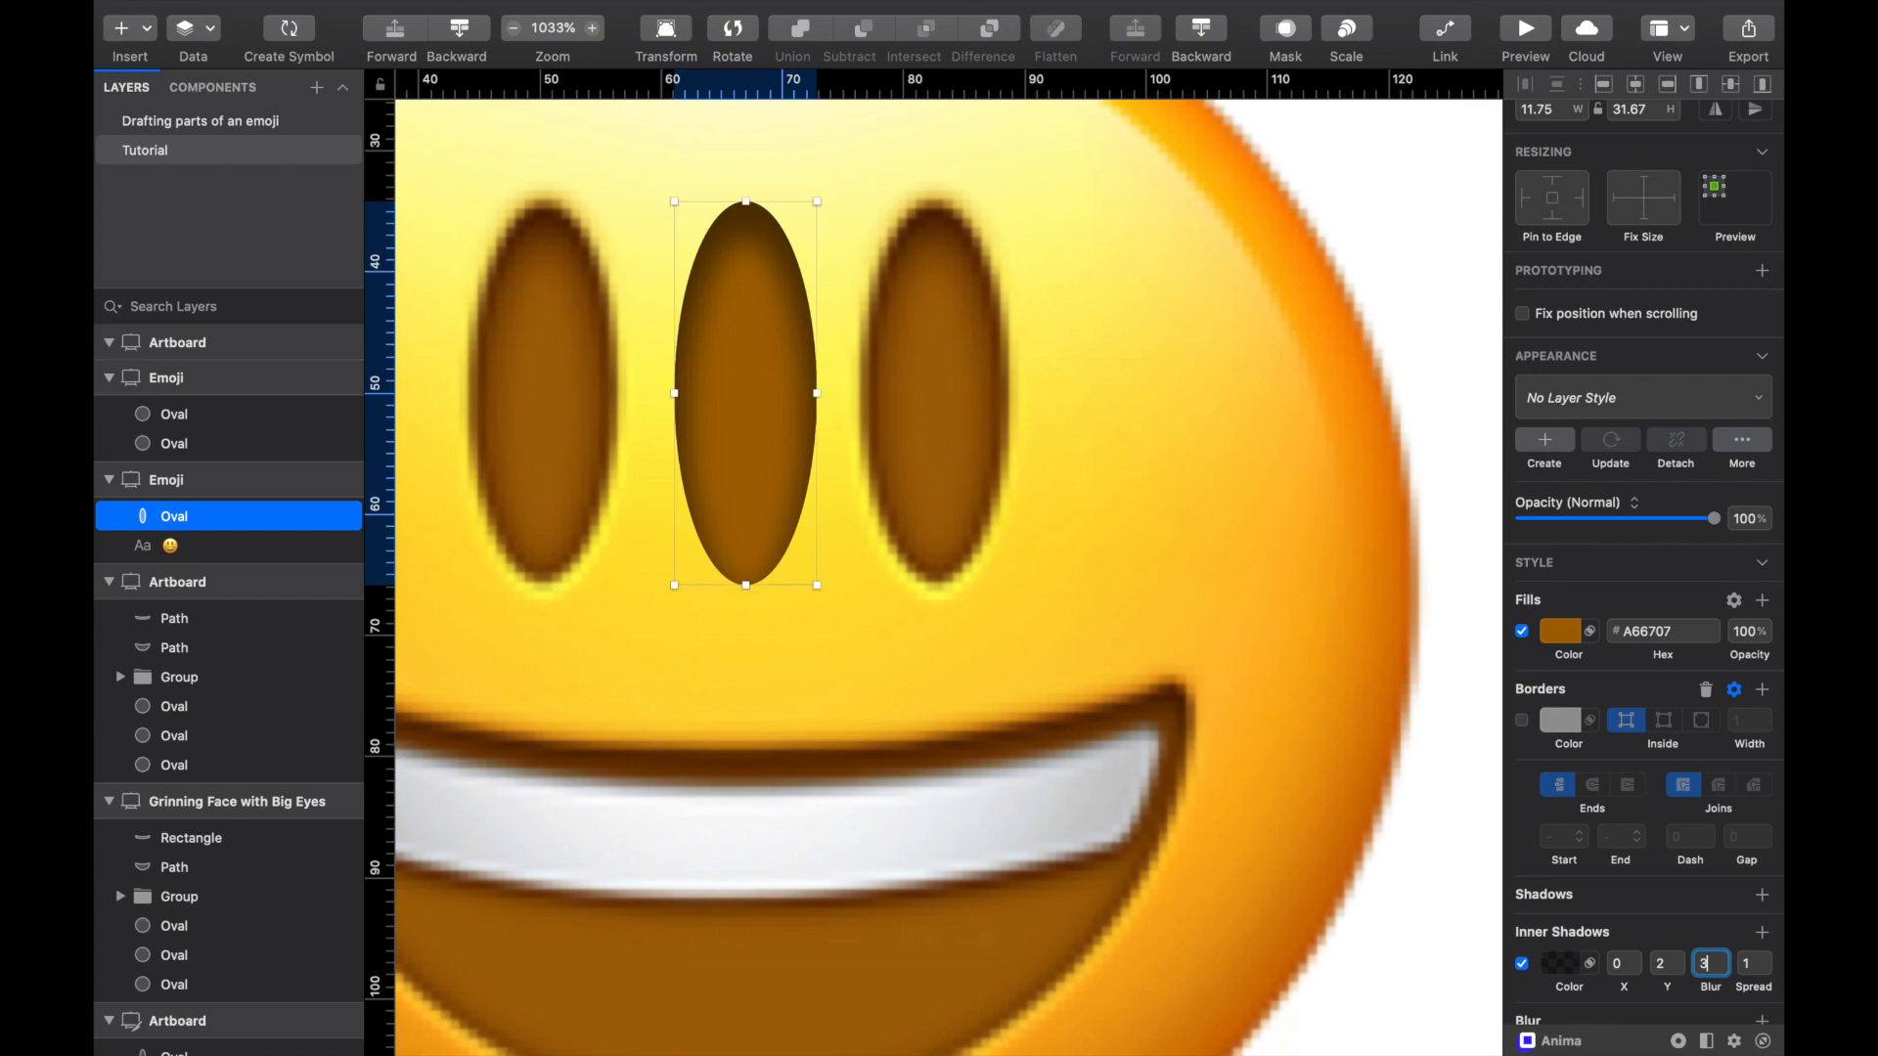
pyautogui.click(1747, 968)
pyautogui.press('Down')
pyautogui.click(1704, 965)
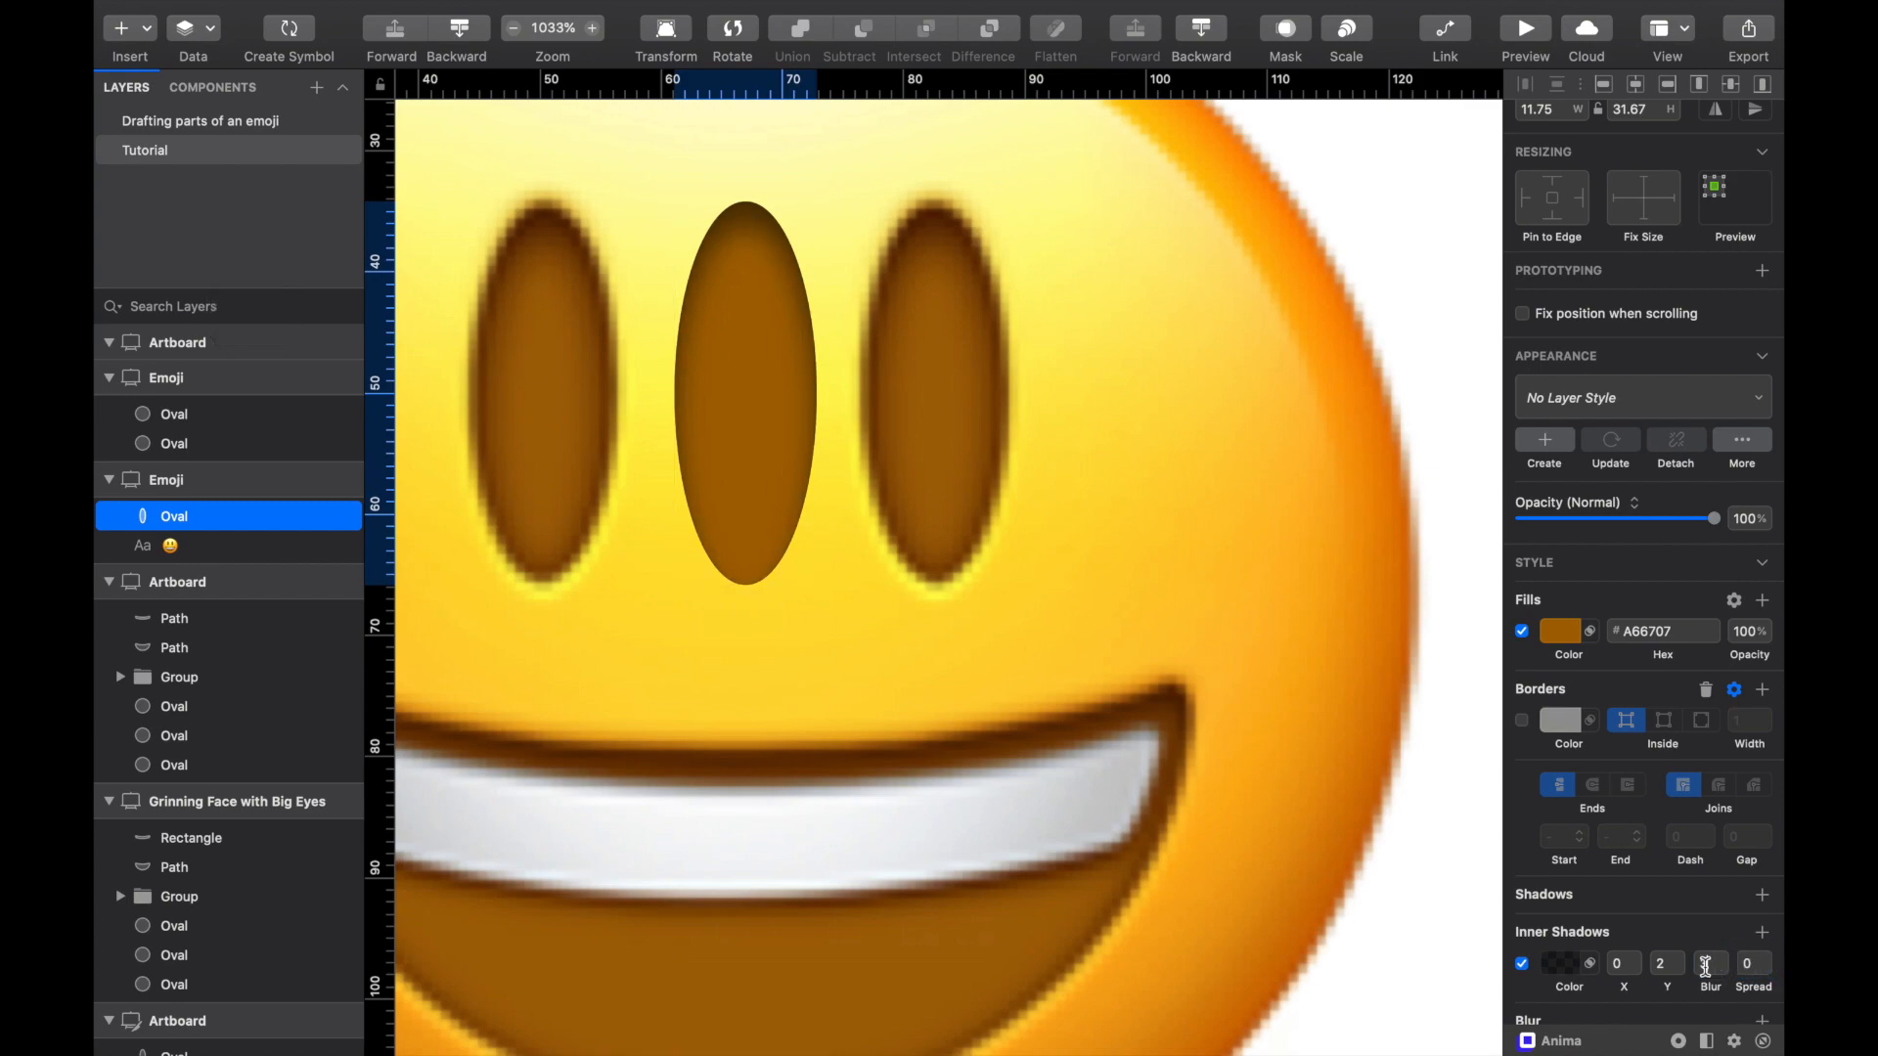
pyautogui.press('Up')
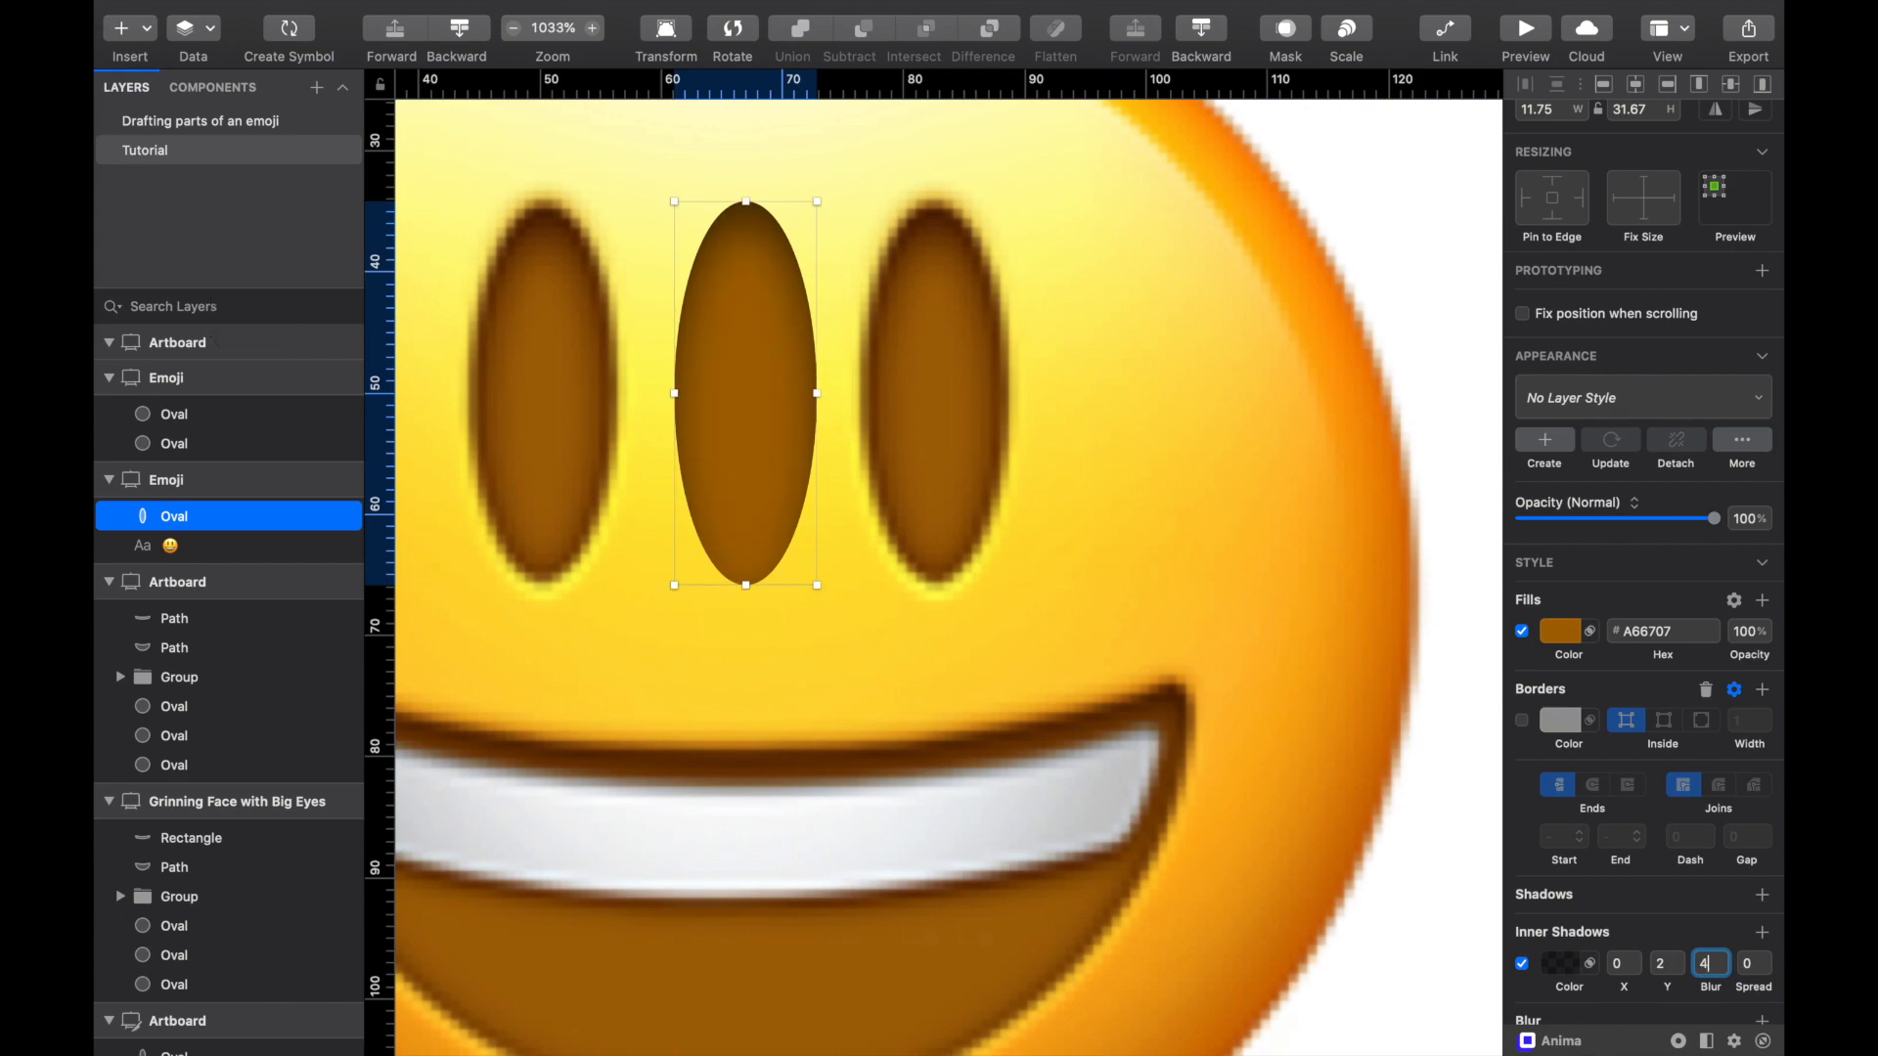
# Step: Raise the alpha of the oval's black inner shadow to 61 and deselect the oval to compare it with the reference eyes
pyautogui.click(1560, 963)
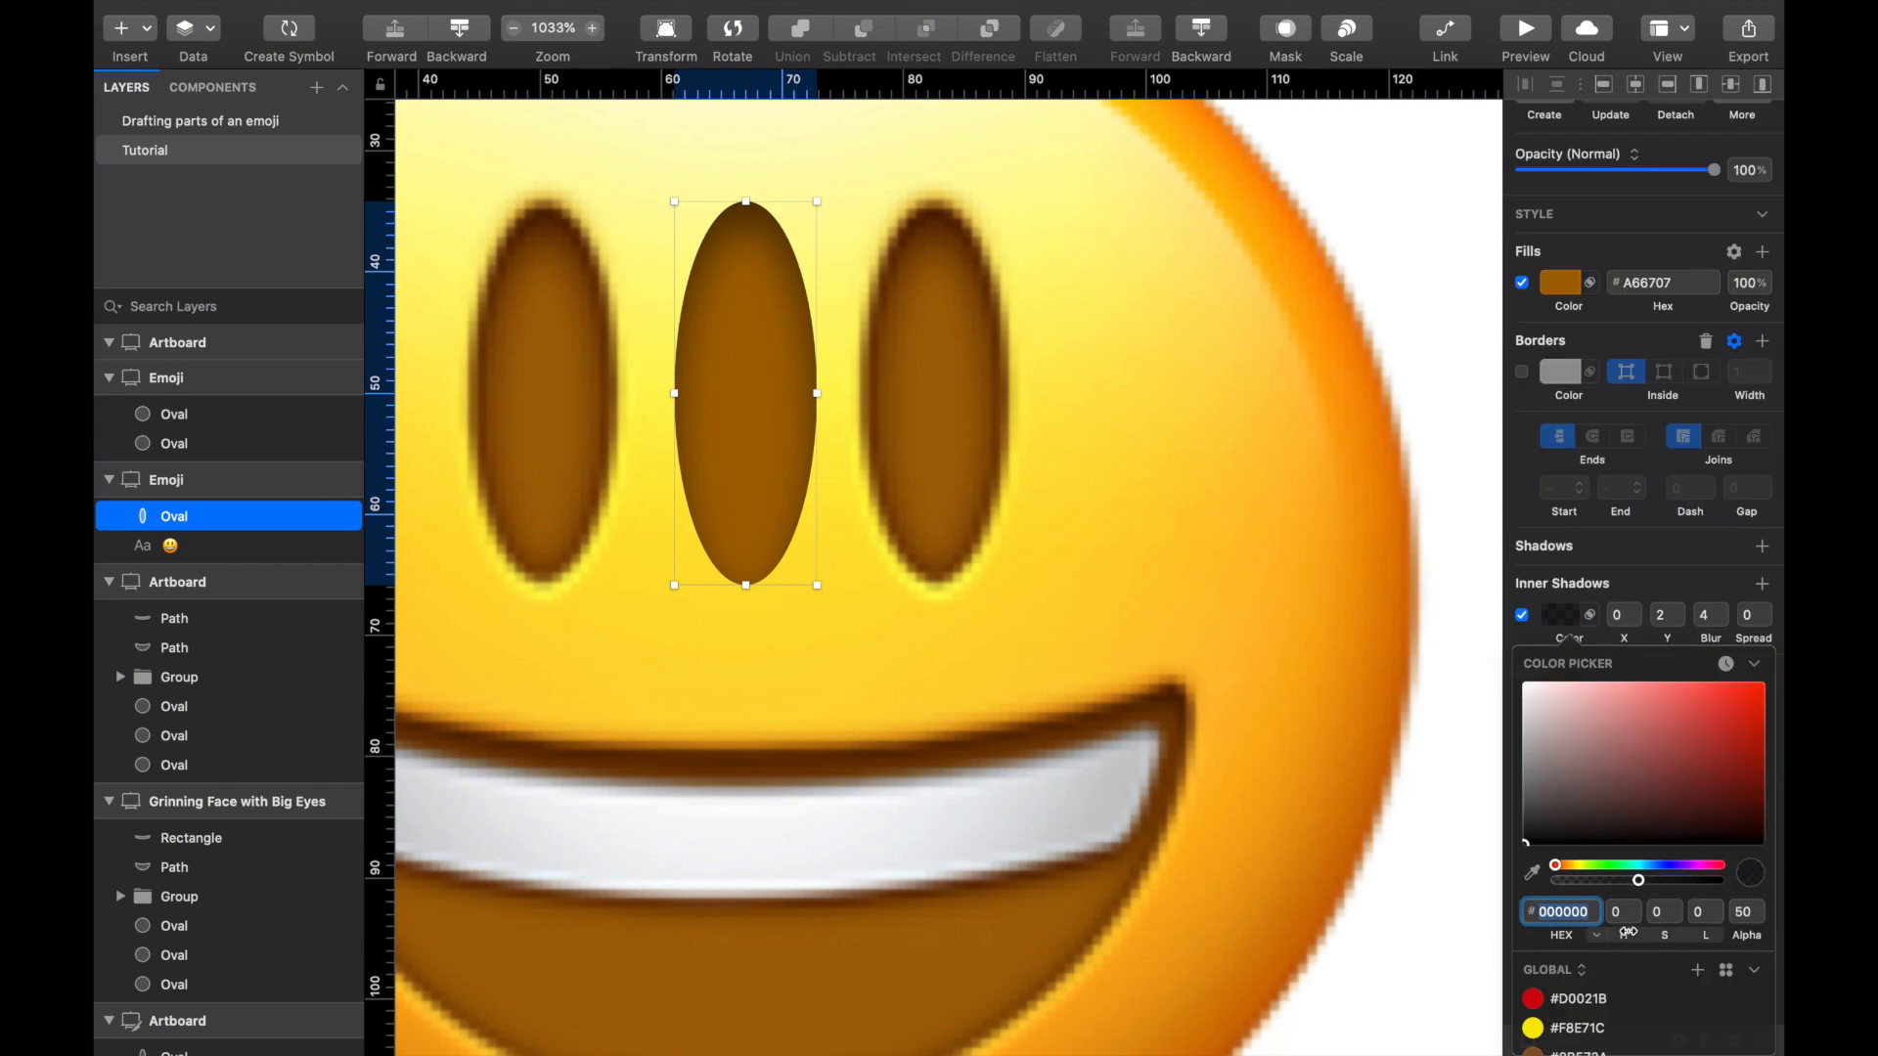
pyautogui.moveTo(1641, 882)
pyautogui.mouseDown()
pyautogui.moveTo(1678, 878)
pyautogui.moveTo(1656, 887)
pyautogui.mouseUp()
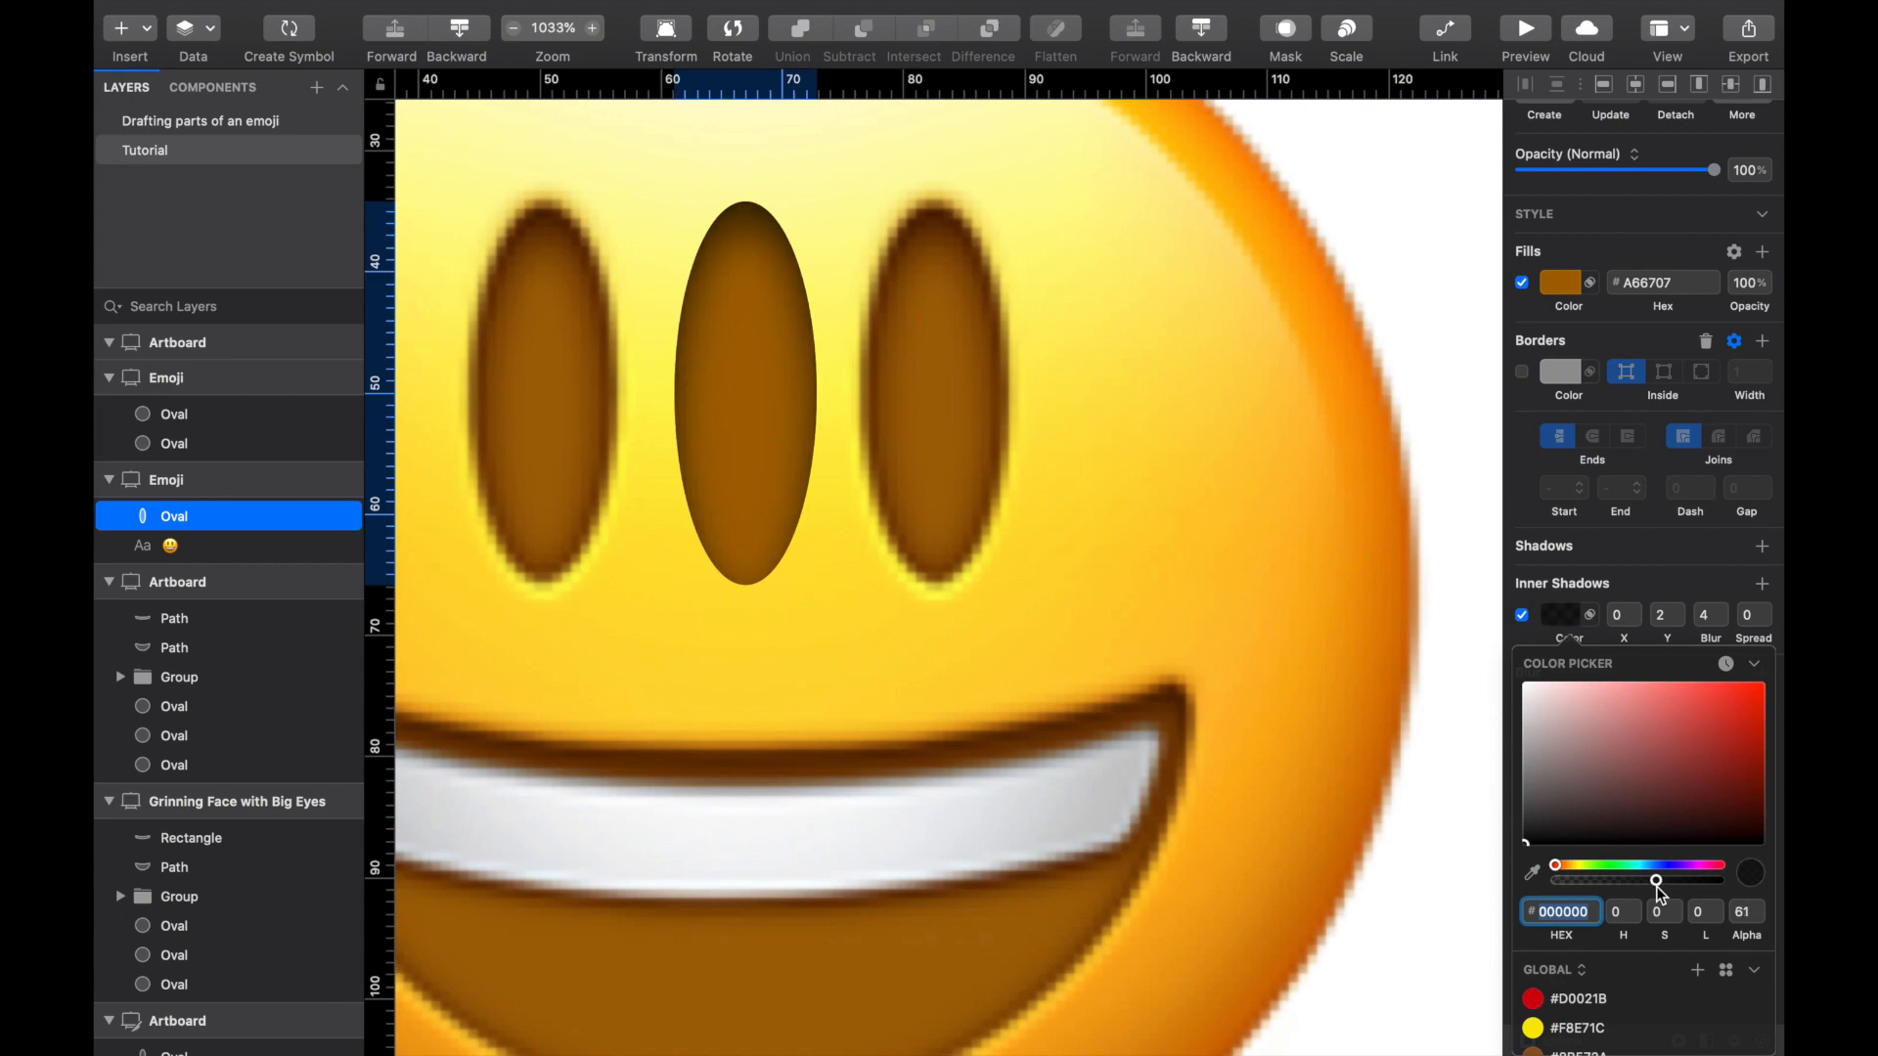
pyautogui.click(1435, 441)
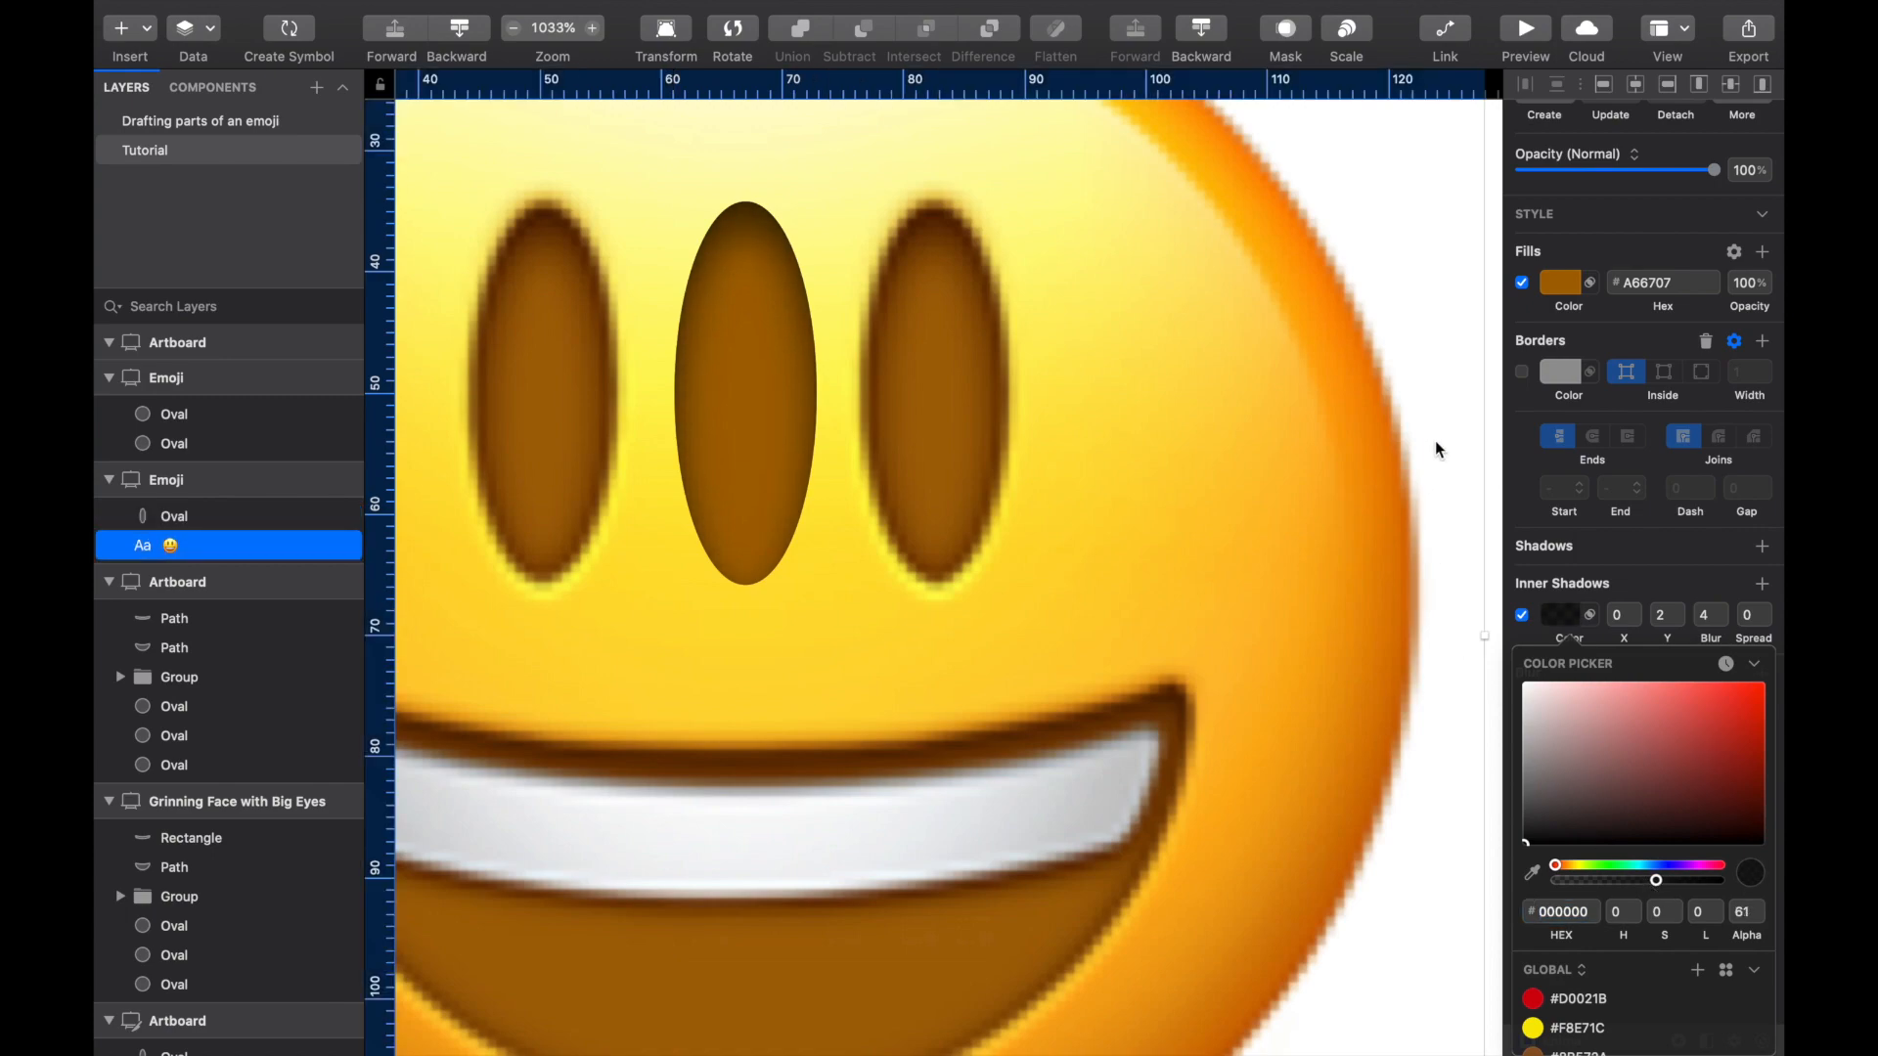
pyautogui.scroll(-3, 1435, 441)
pyautogui.scroll(-3, 1434, 440)
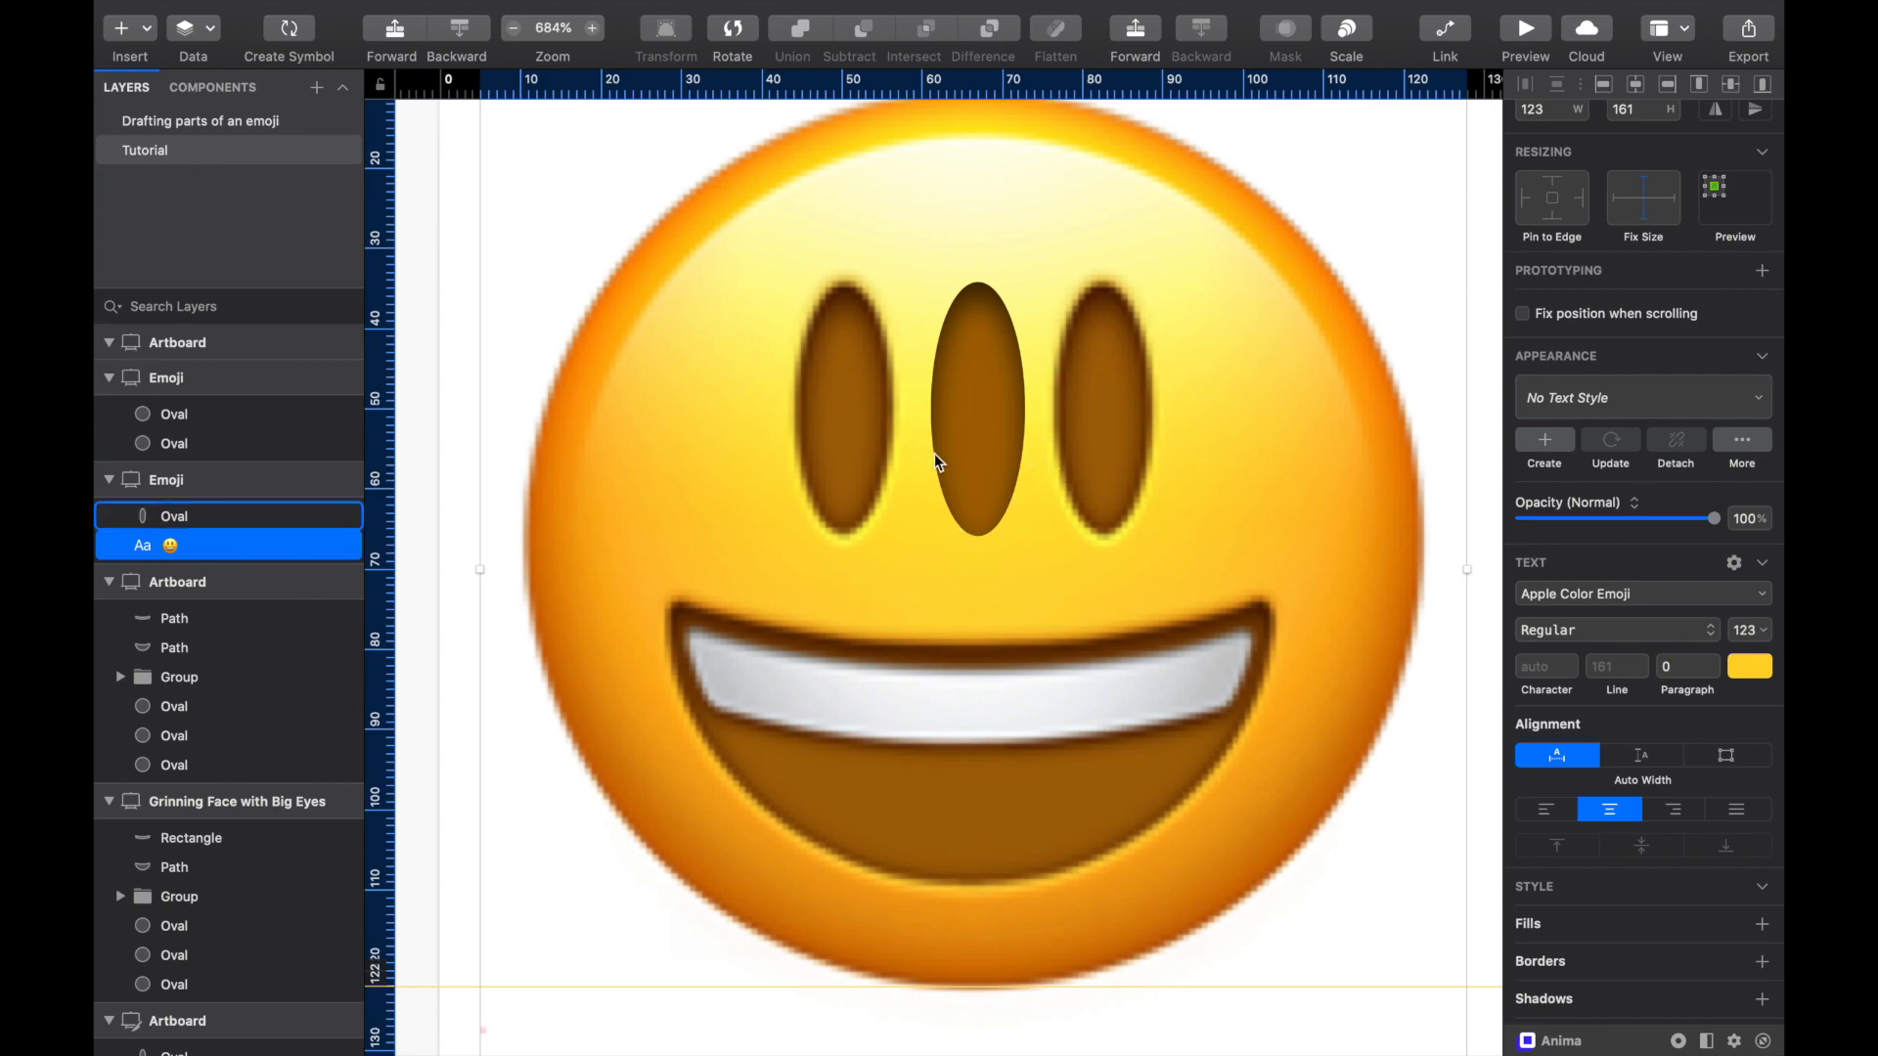
# Step: Turn on the oval's inside border at width 1 and change its colour to a linear gradient
pyautogui.click(971, 425)
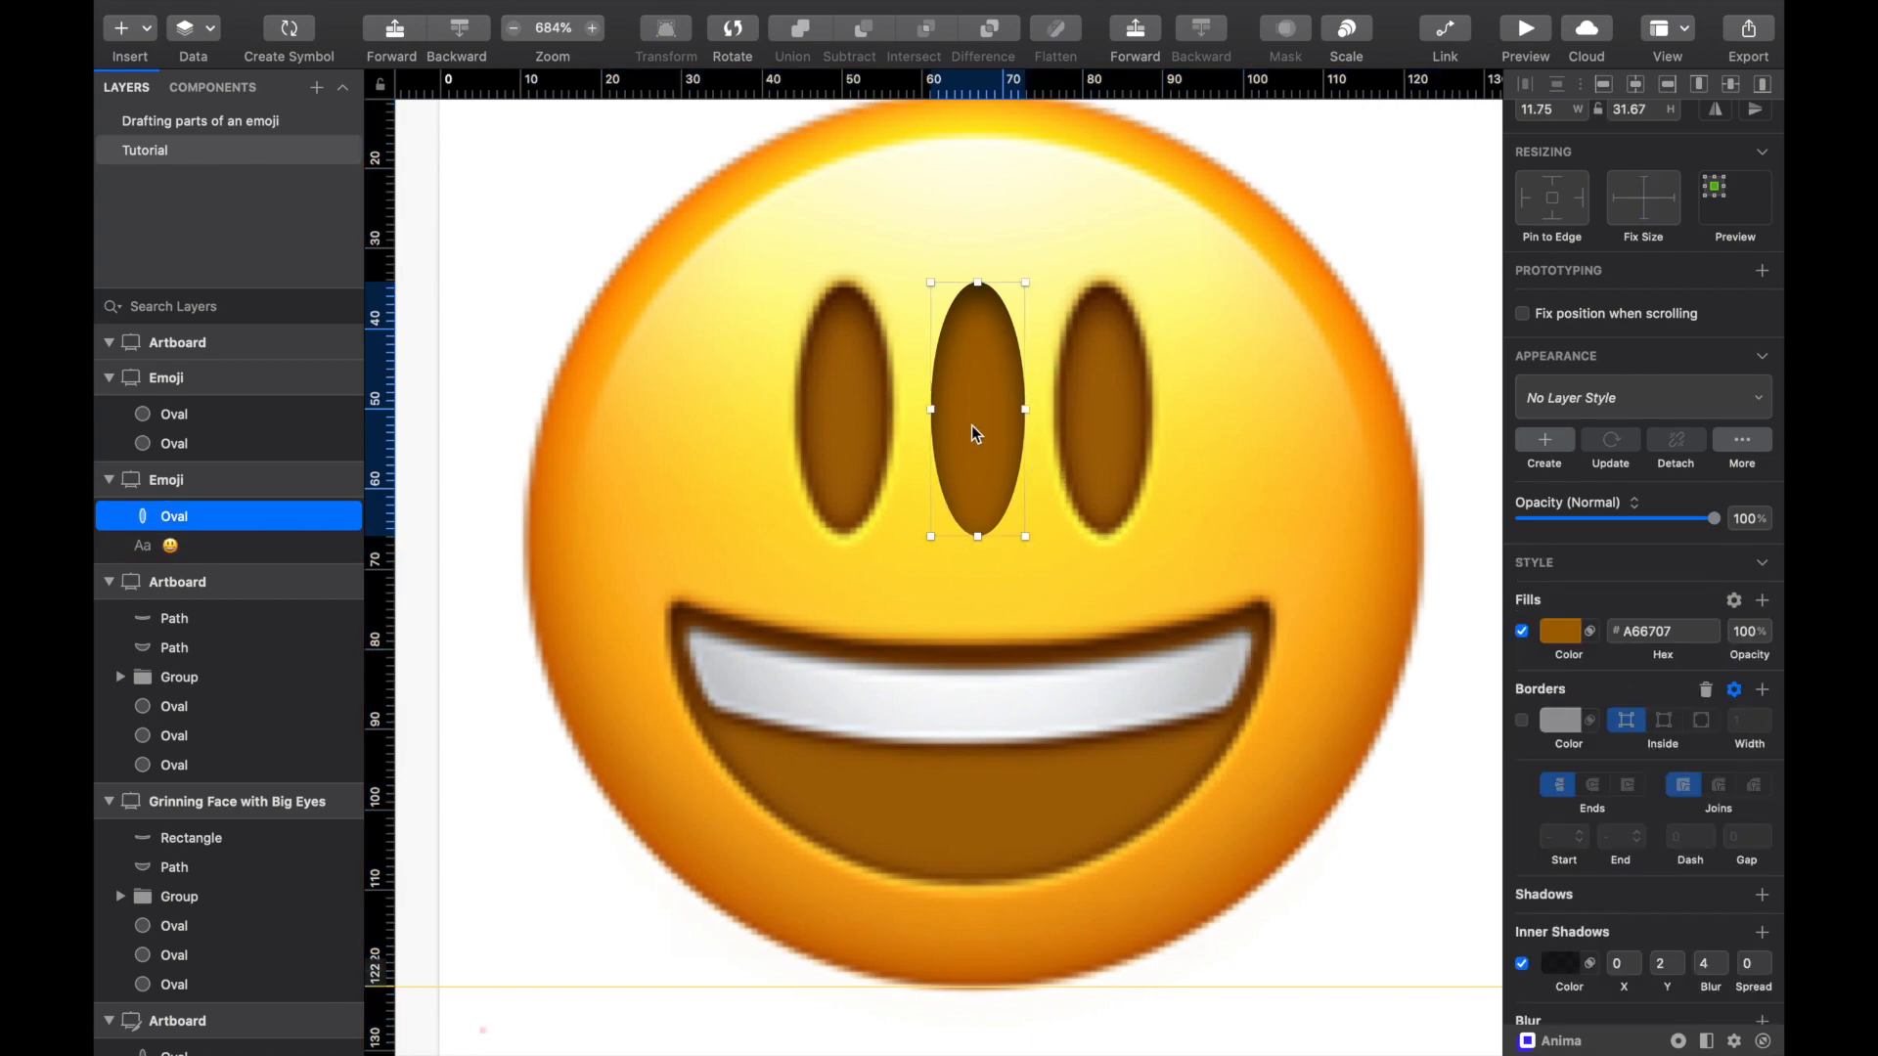
pyautogui.click(1523, 722)
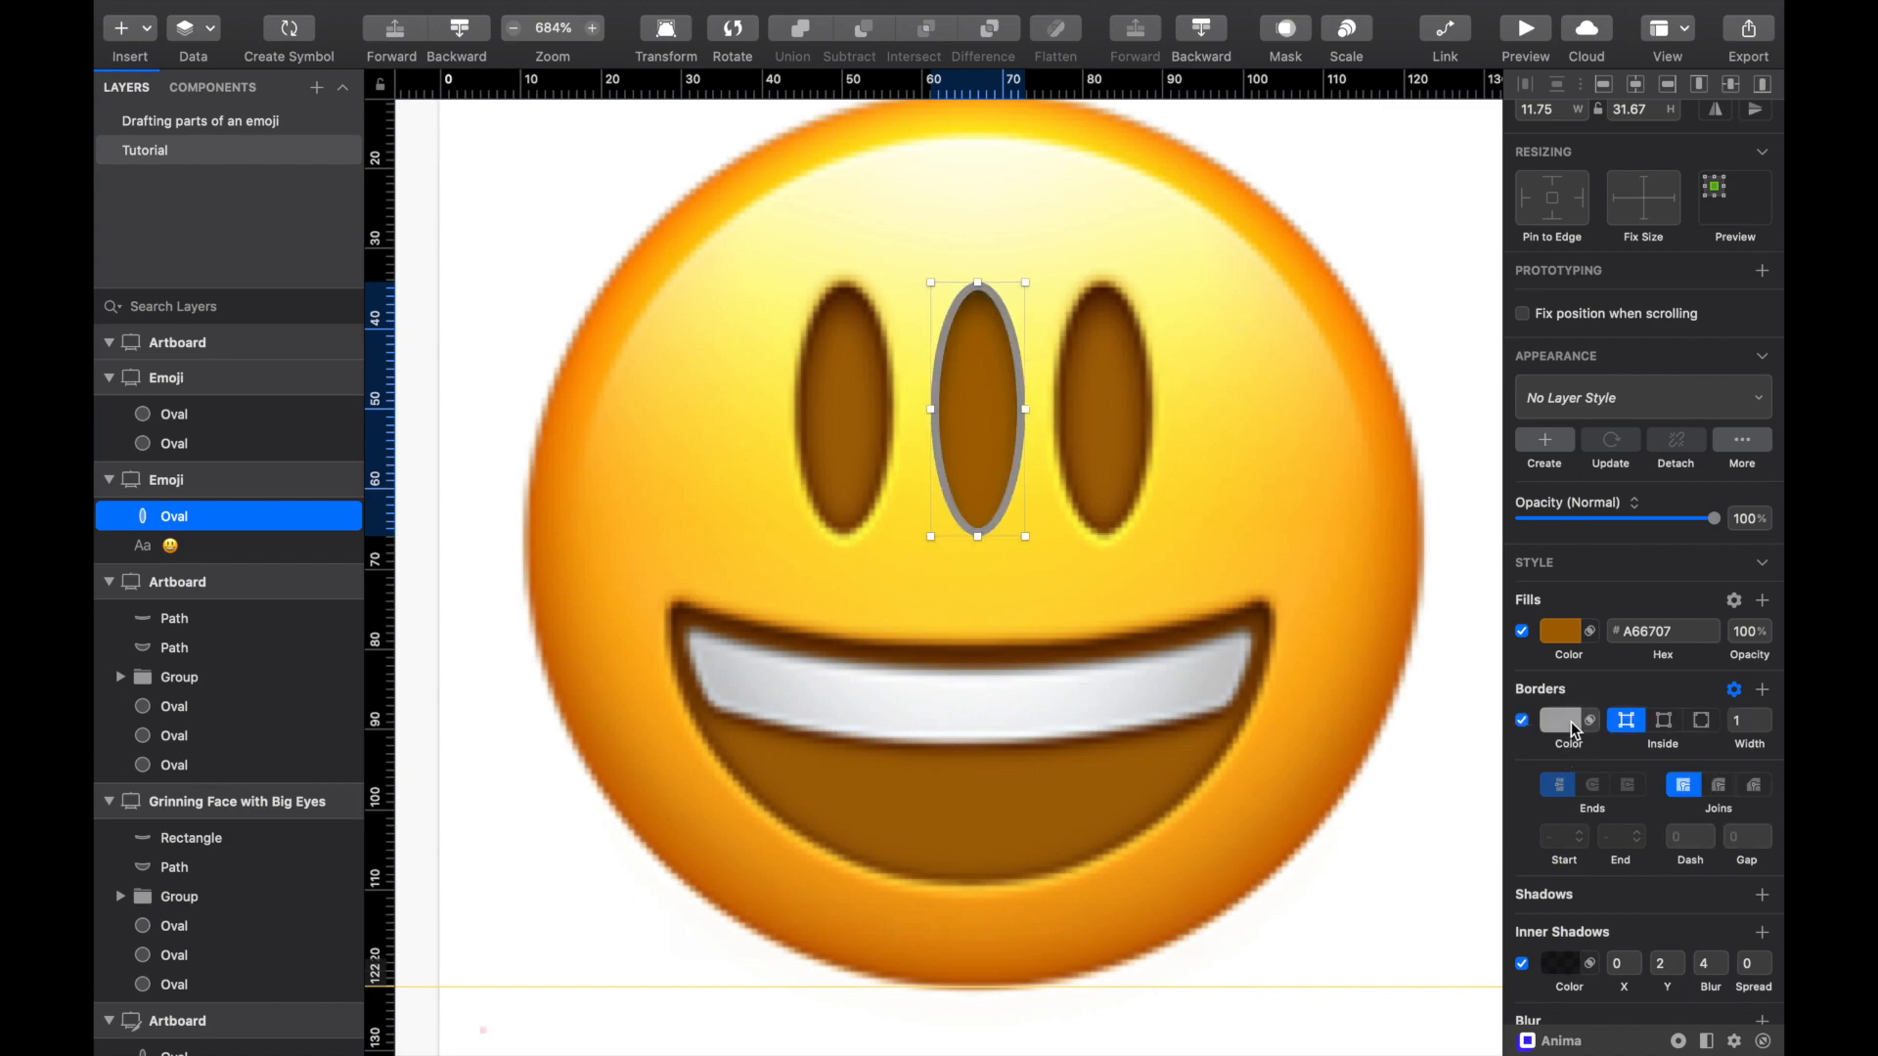
pyautogui.click(1570, 722)
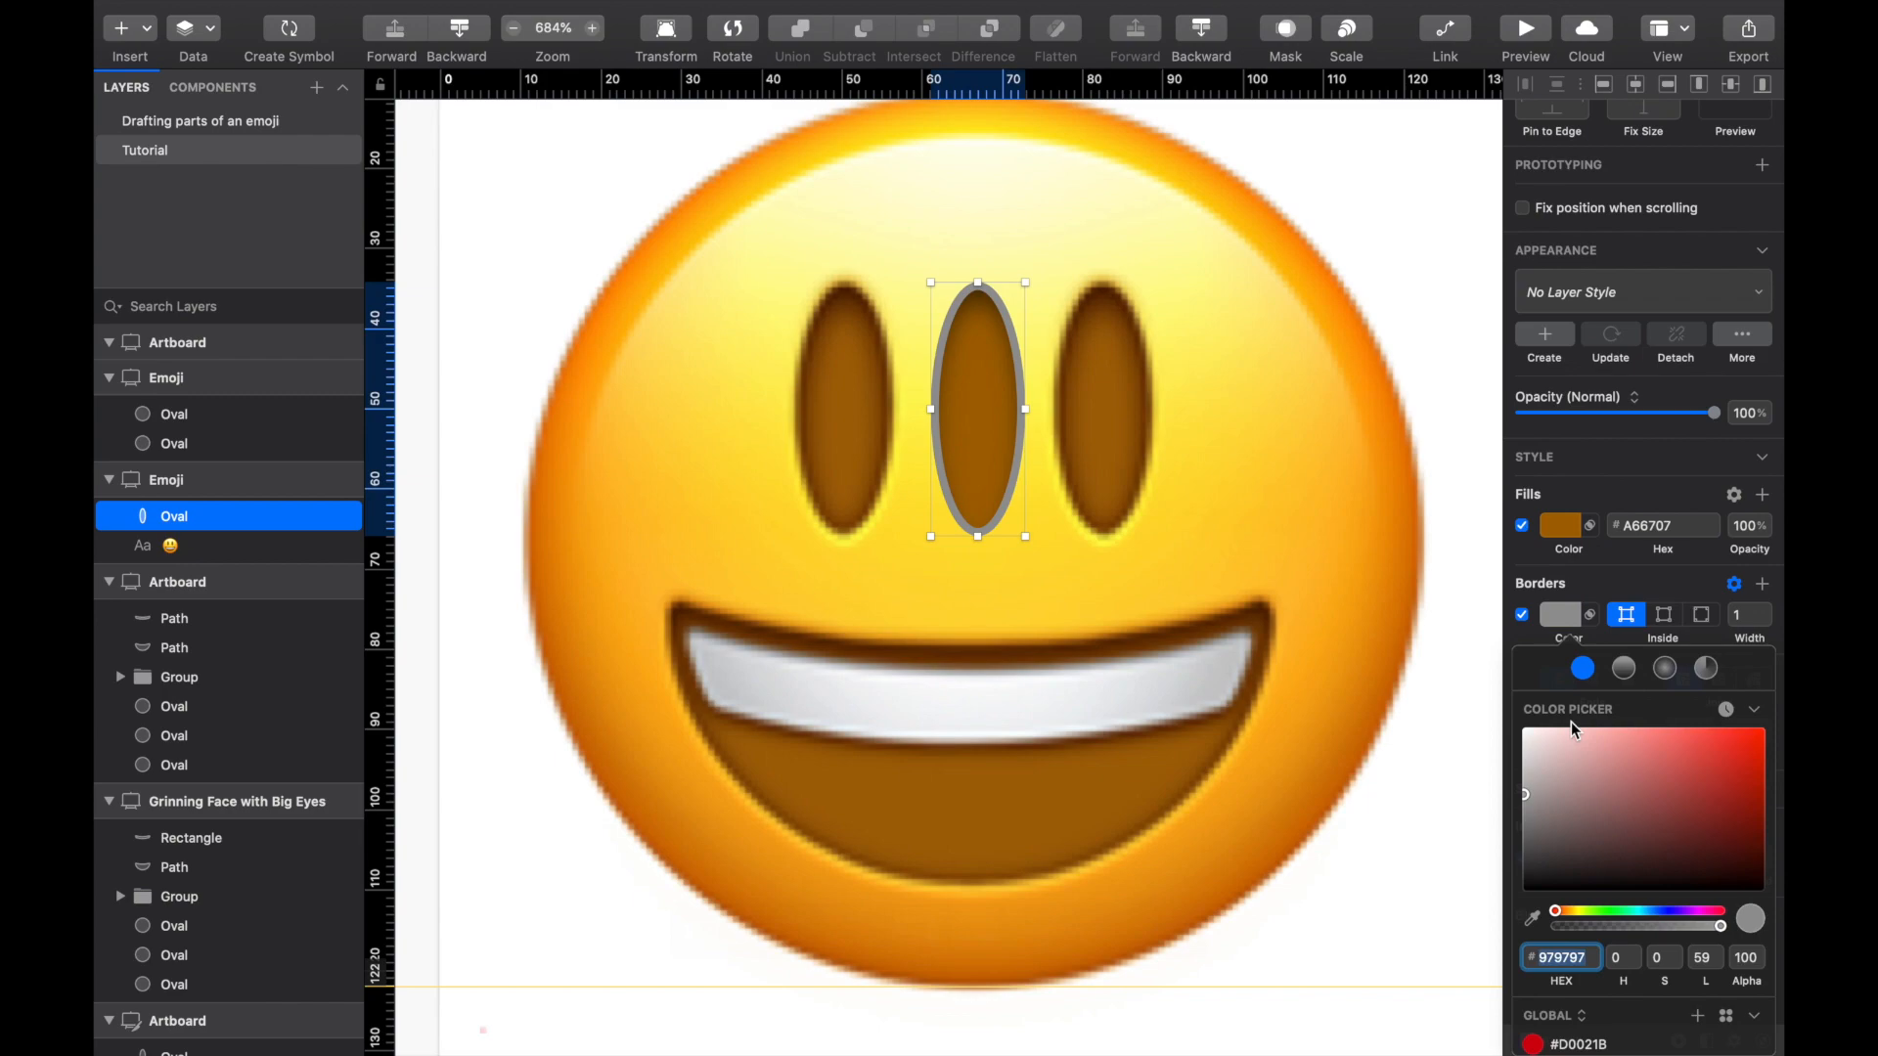
pyautogui.click(1624, 670)
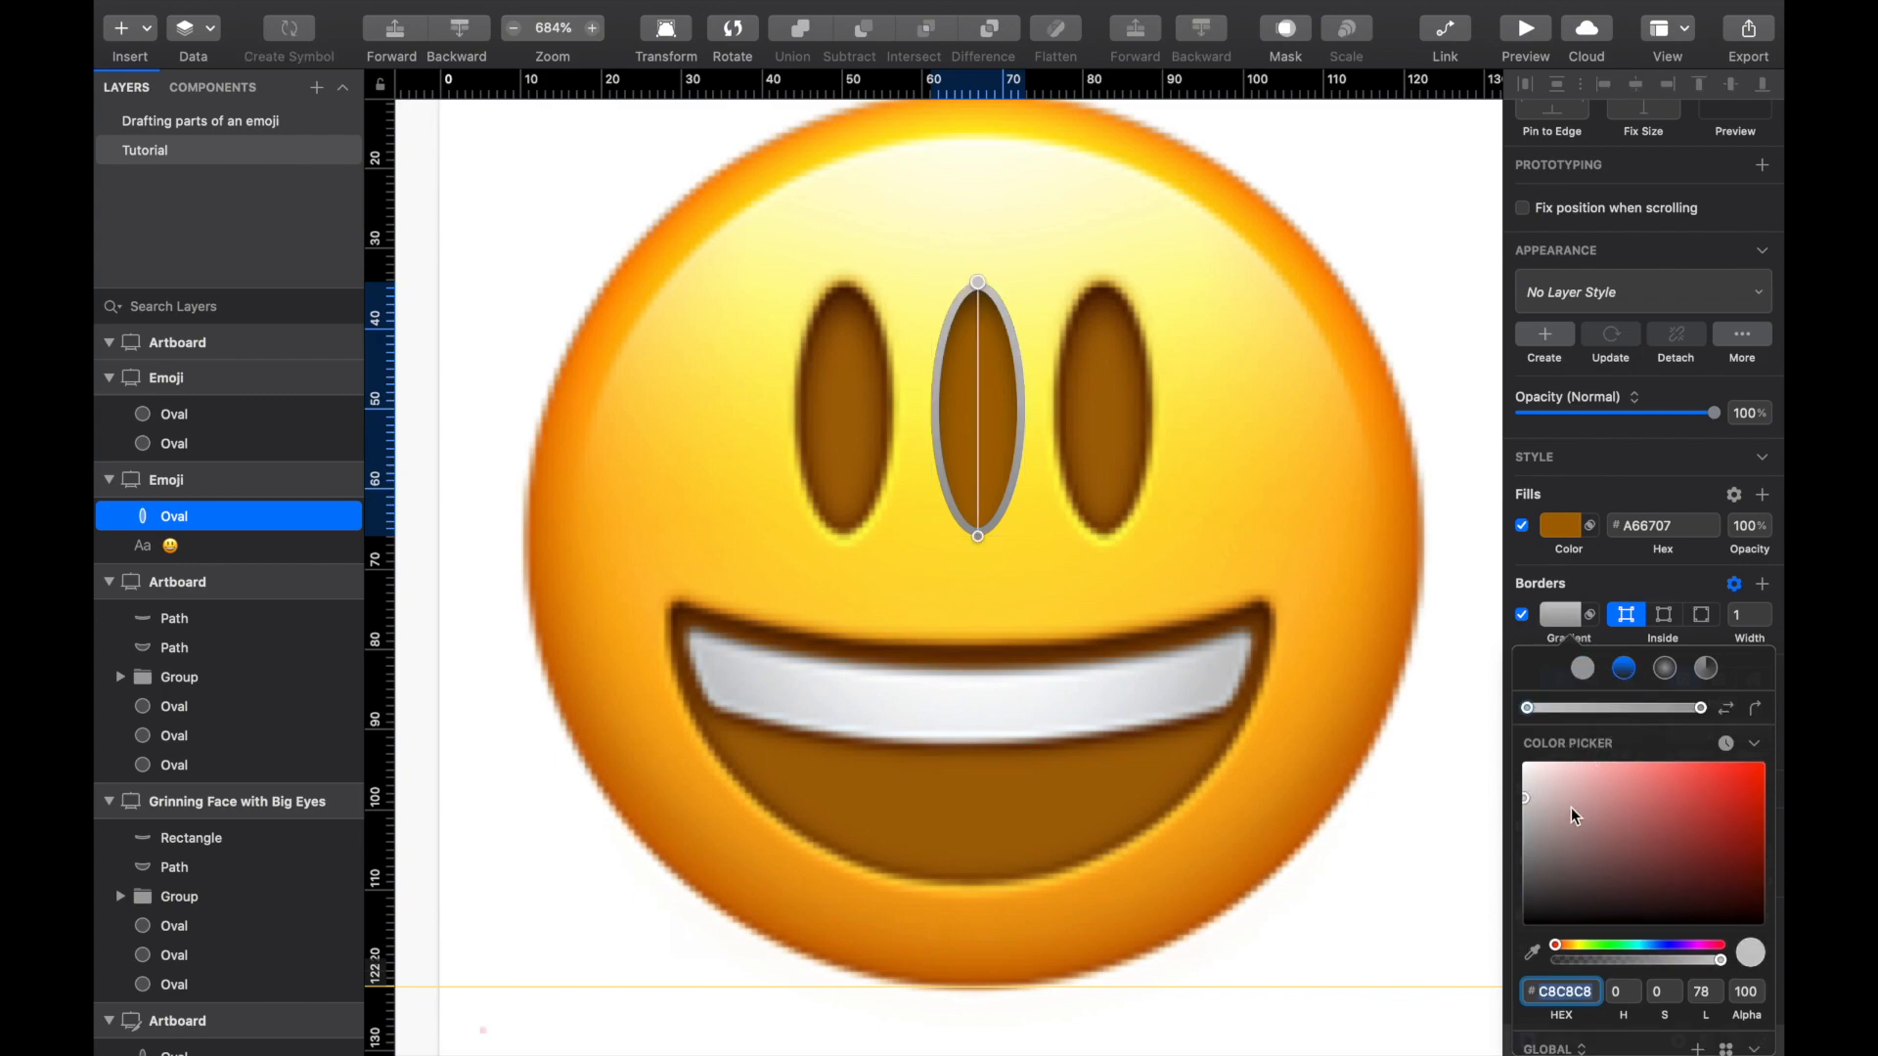
# Step: Set the border gradient's bottom stop to the yellow F5EC45 sampled from the glow below the reference emoji's right eye
pyautogui.click(978, 536)
pyautogui.scroll(5, 979, 536)
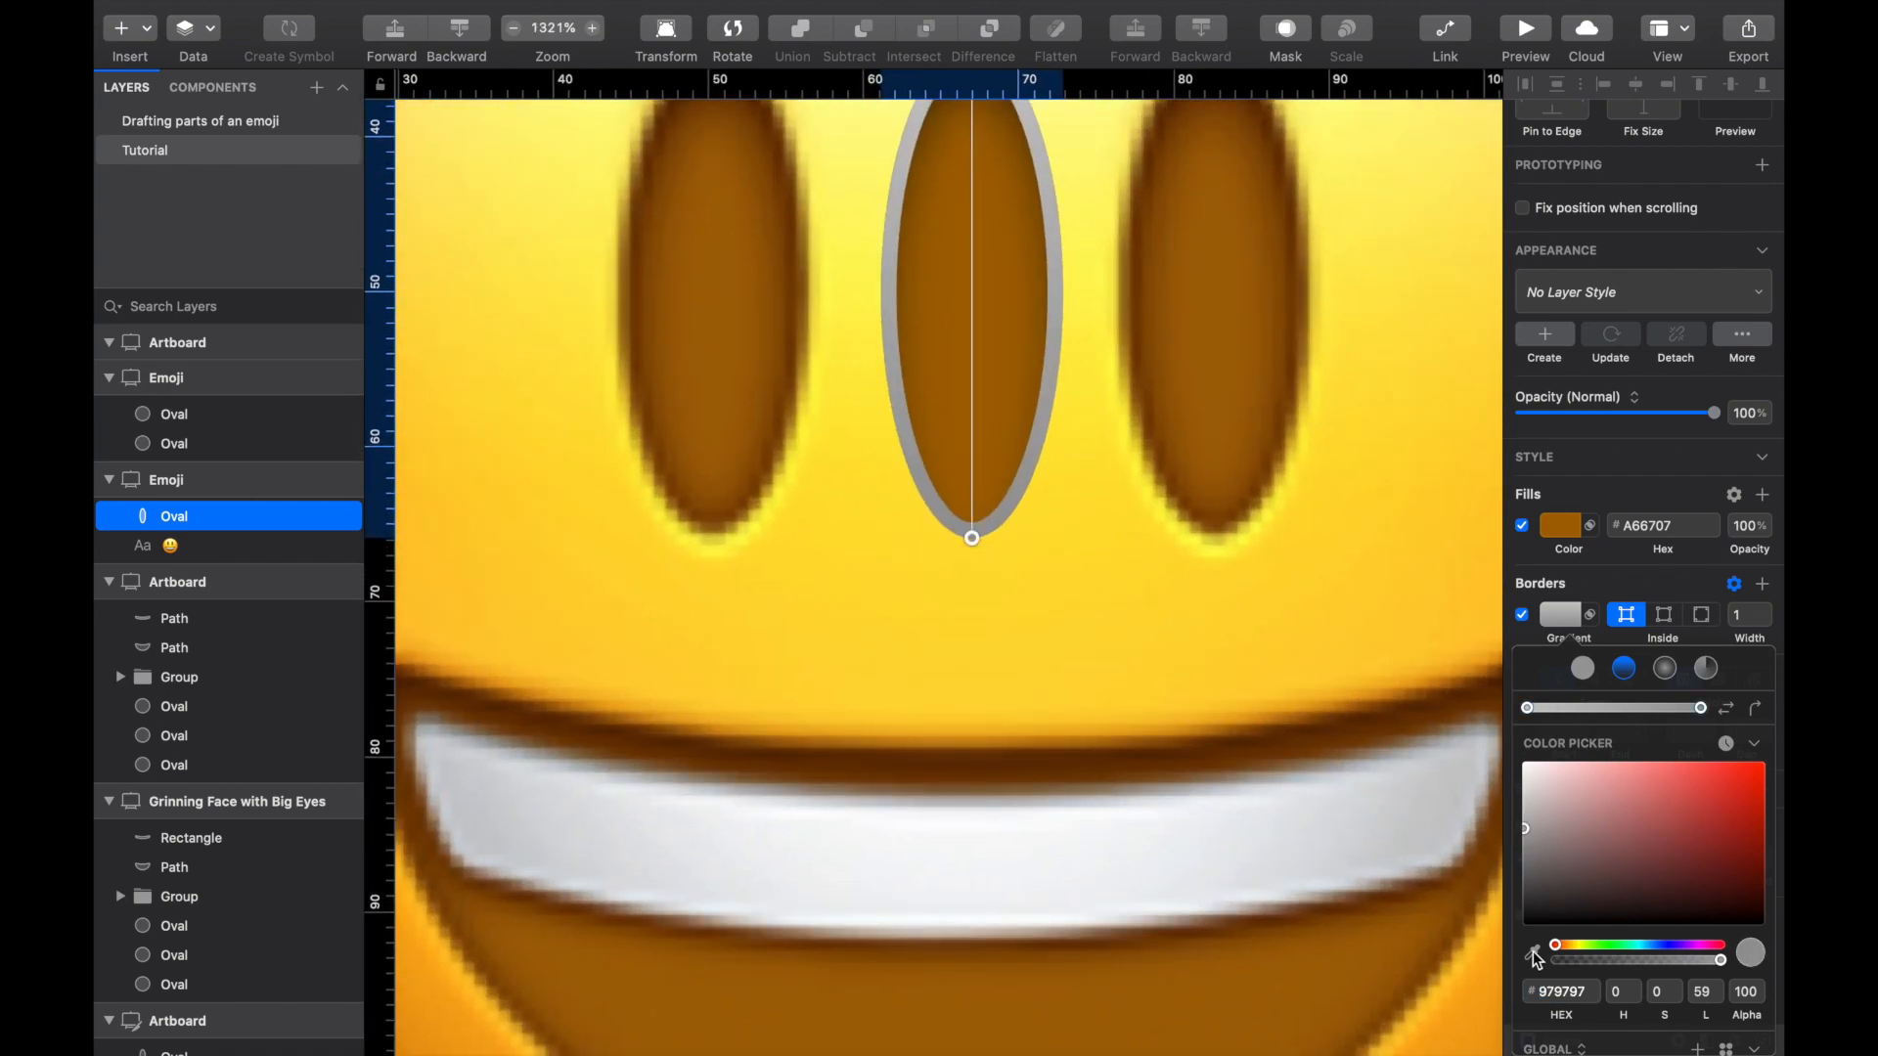
pyautogui.click(1534, 951)
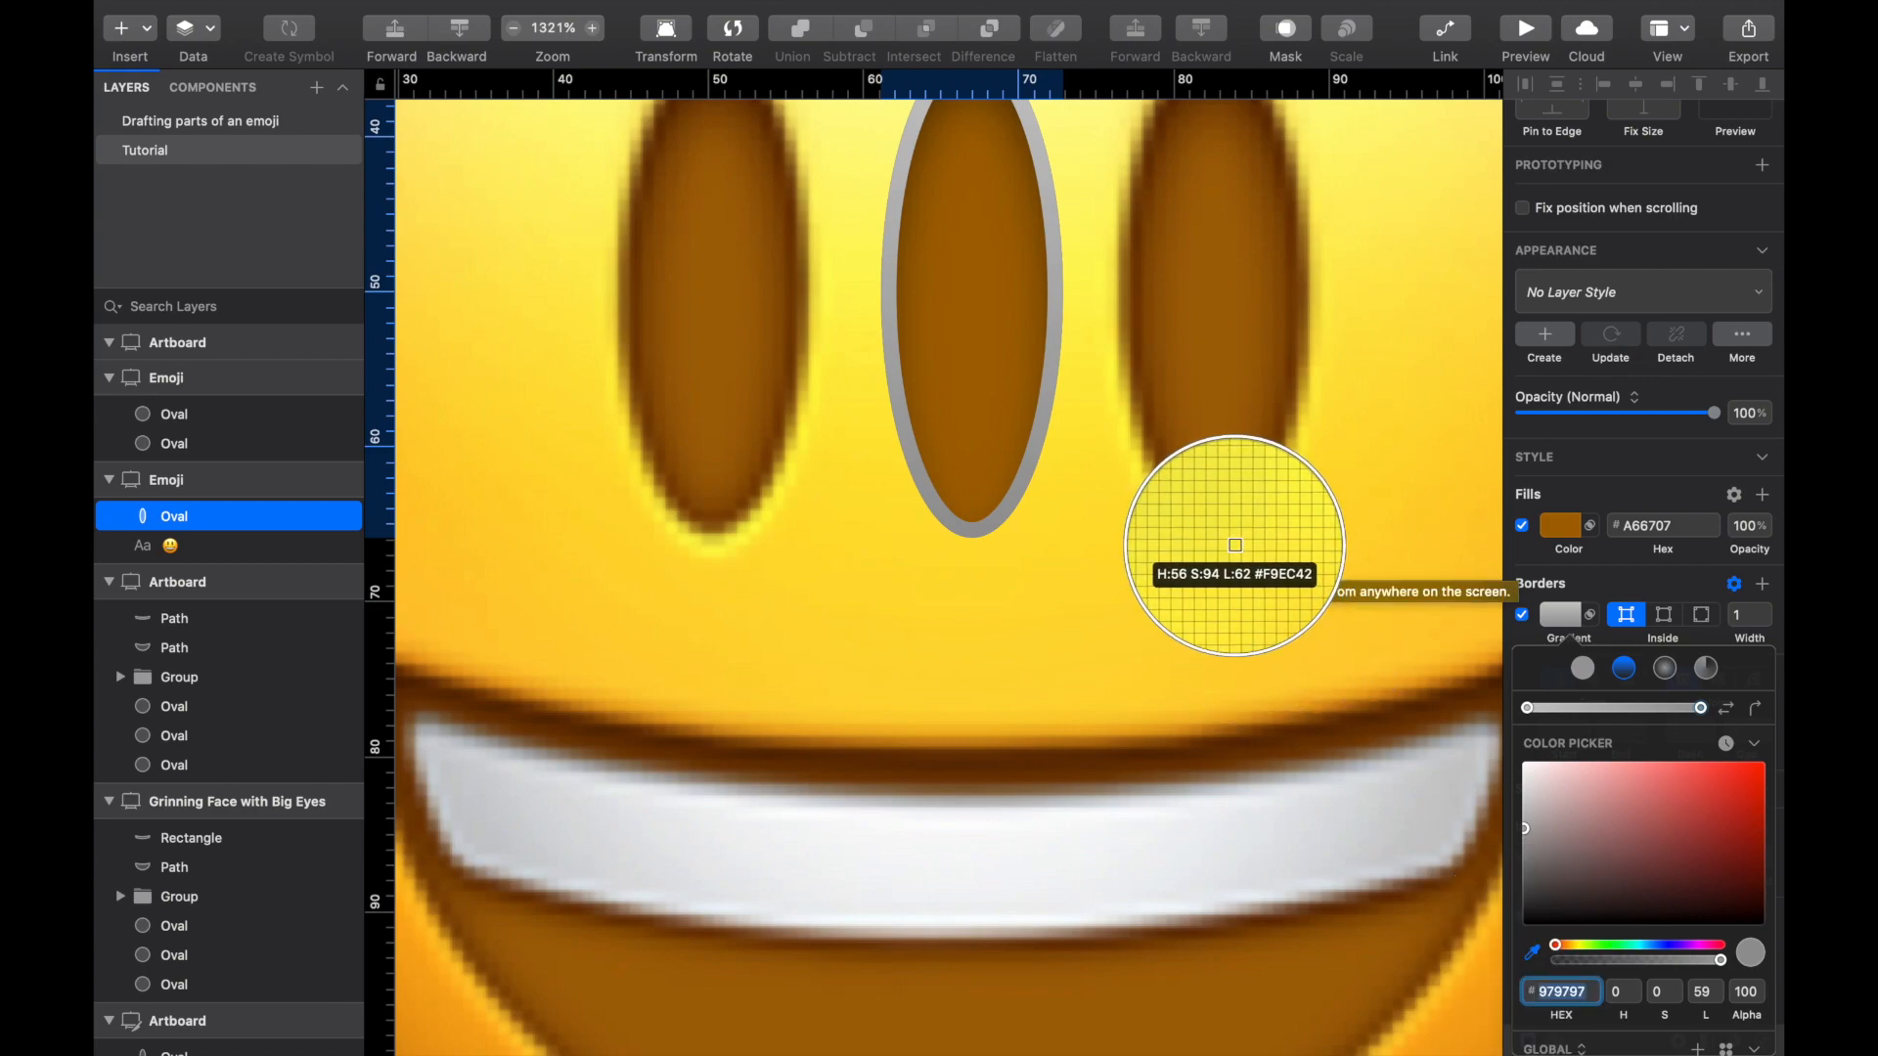
pyautogui.click(1235, 545)
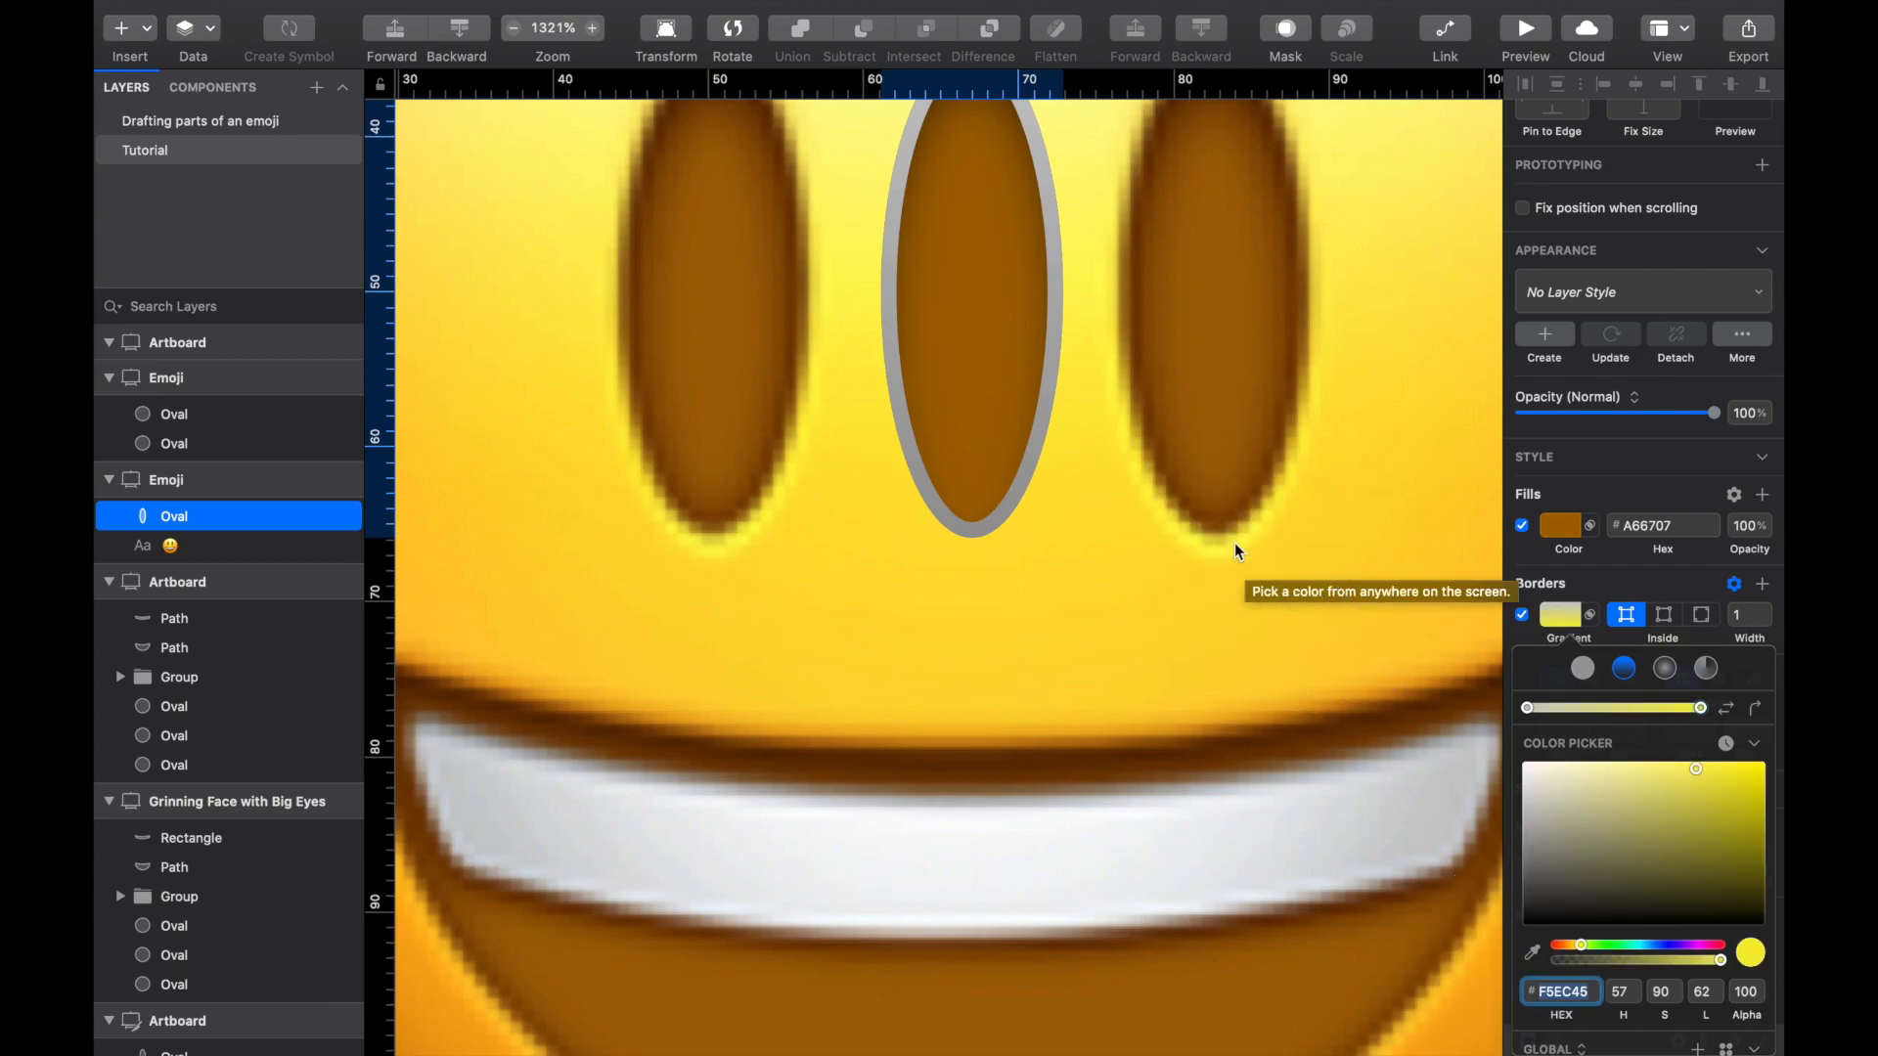
# Step: Add a stop near the middle of the border gradient, coloured with the sampled yellow F4EC47 at alpha 0
pyautogui.scroll(3, 1234, 543)
pyautogui.hscroll(3, 1235, 543)
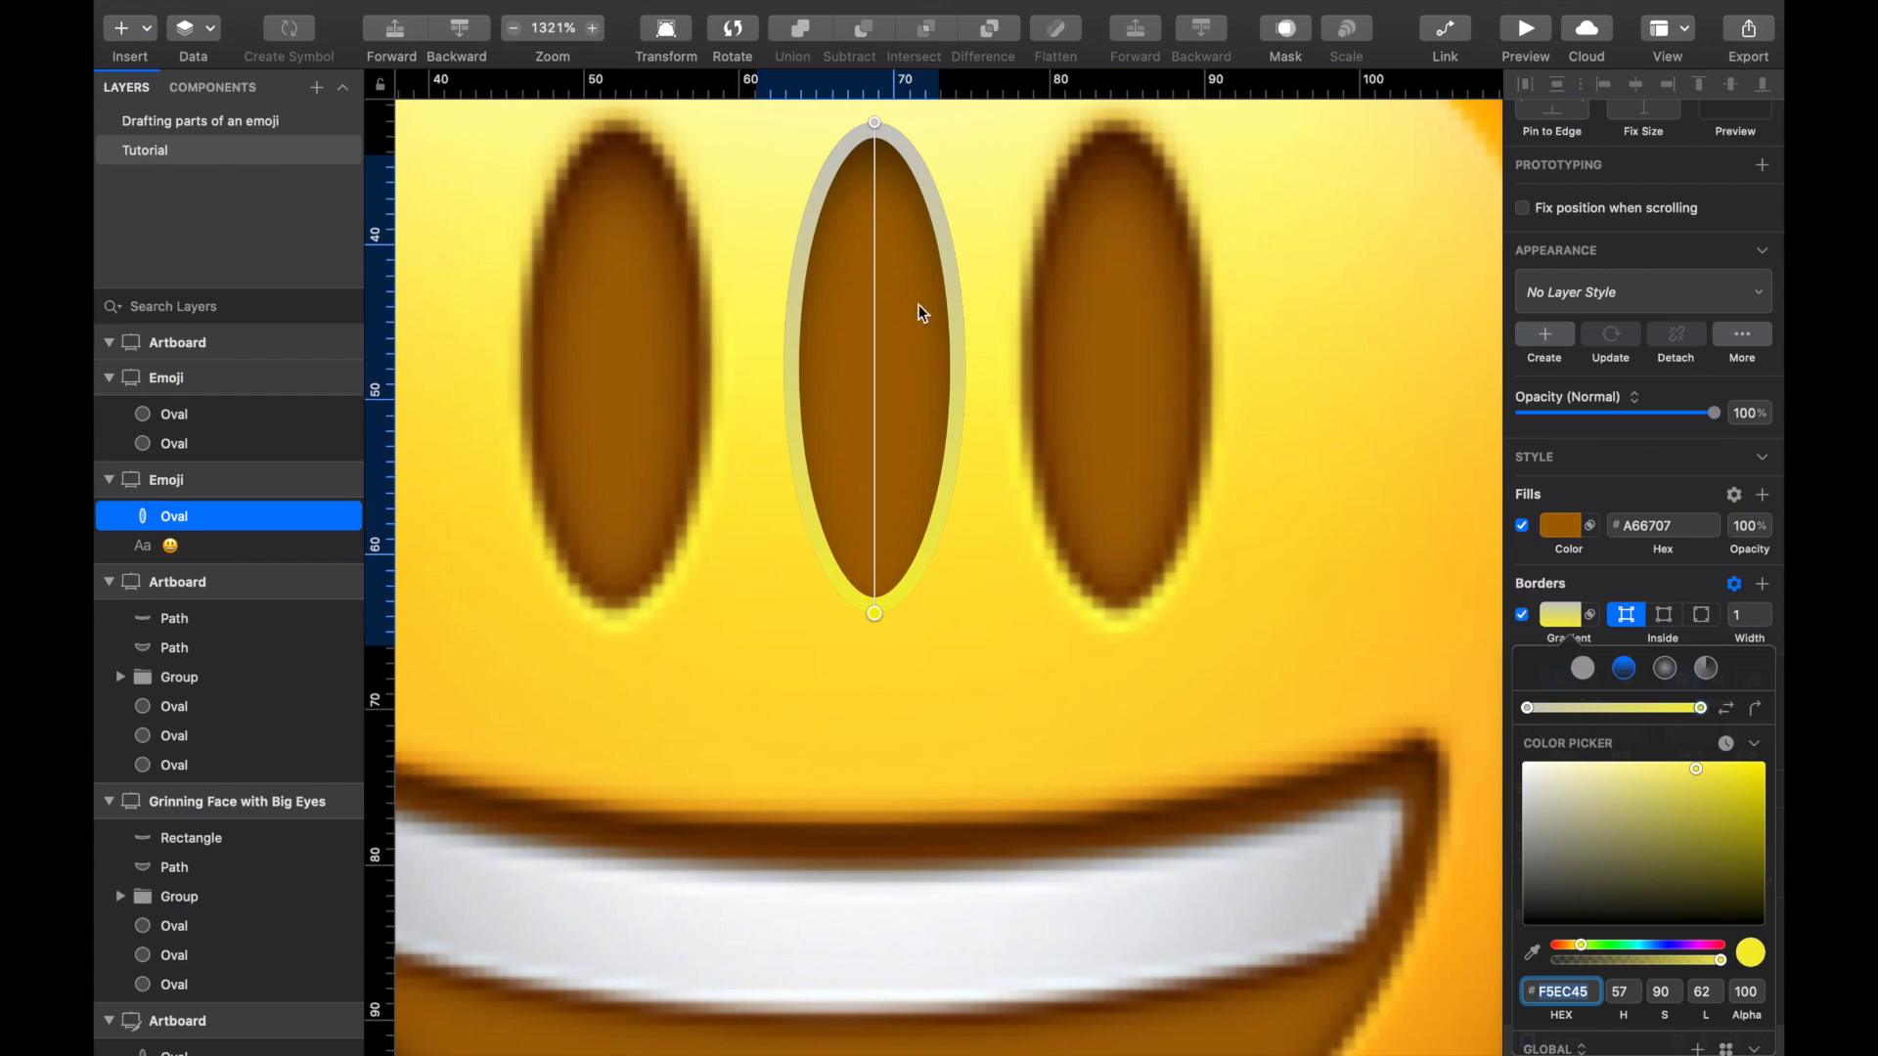
pyautogui.click(868, 132)
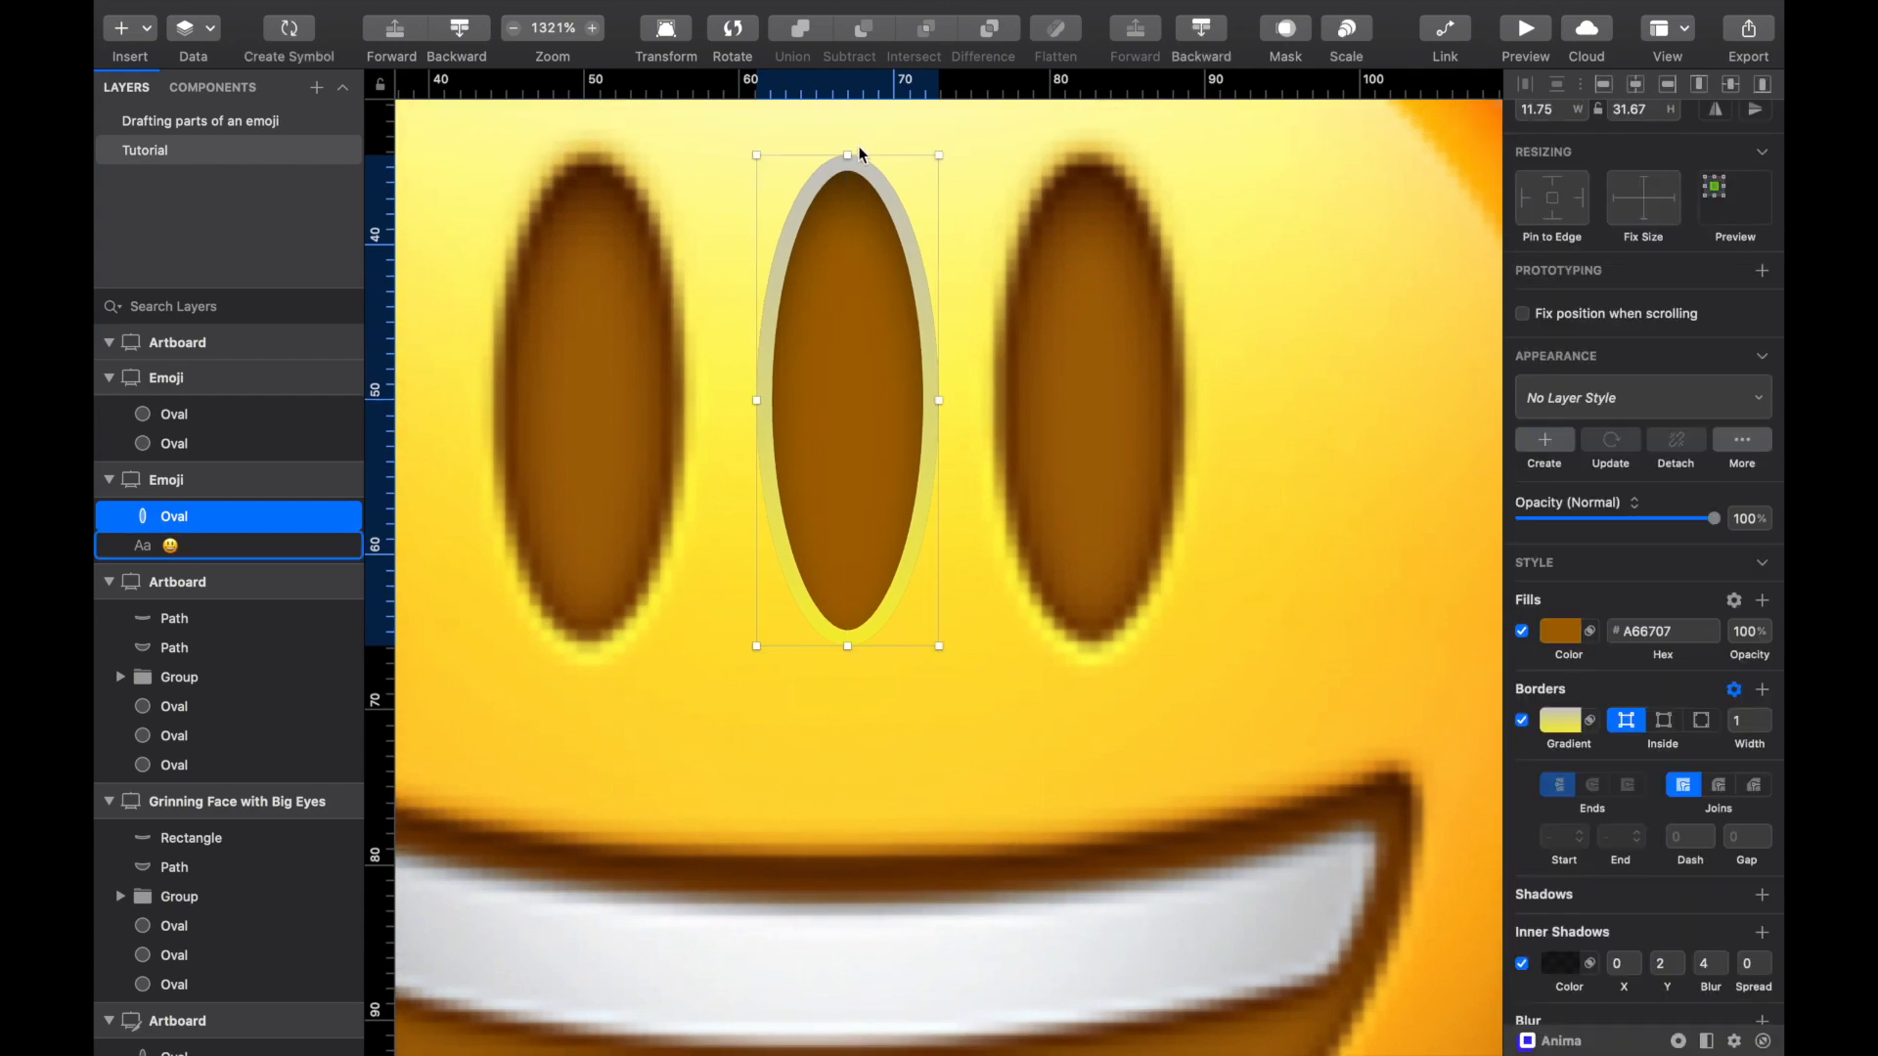
pyautogui.click(1561, 721)
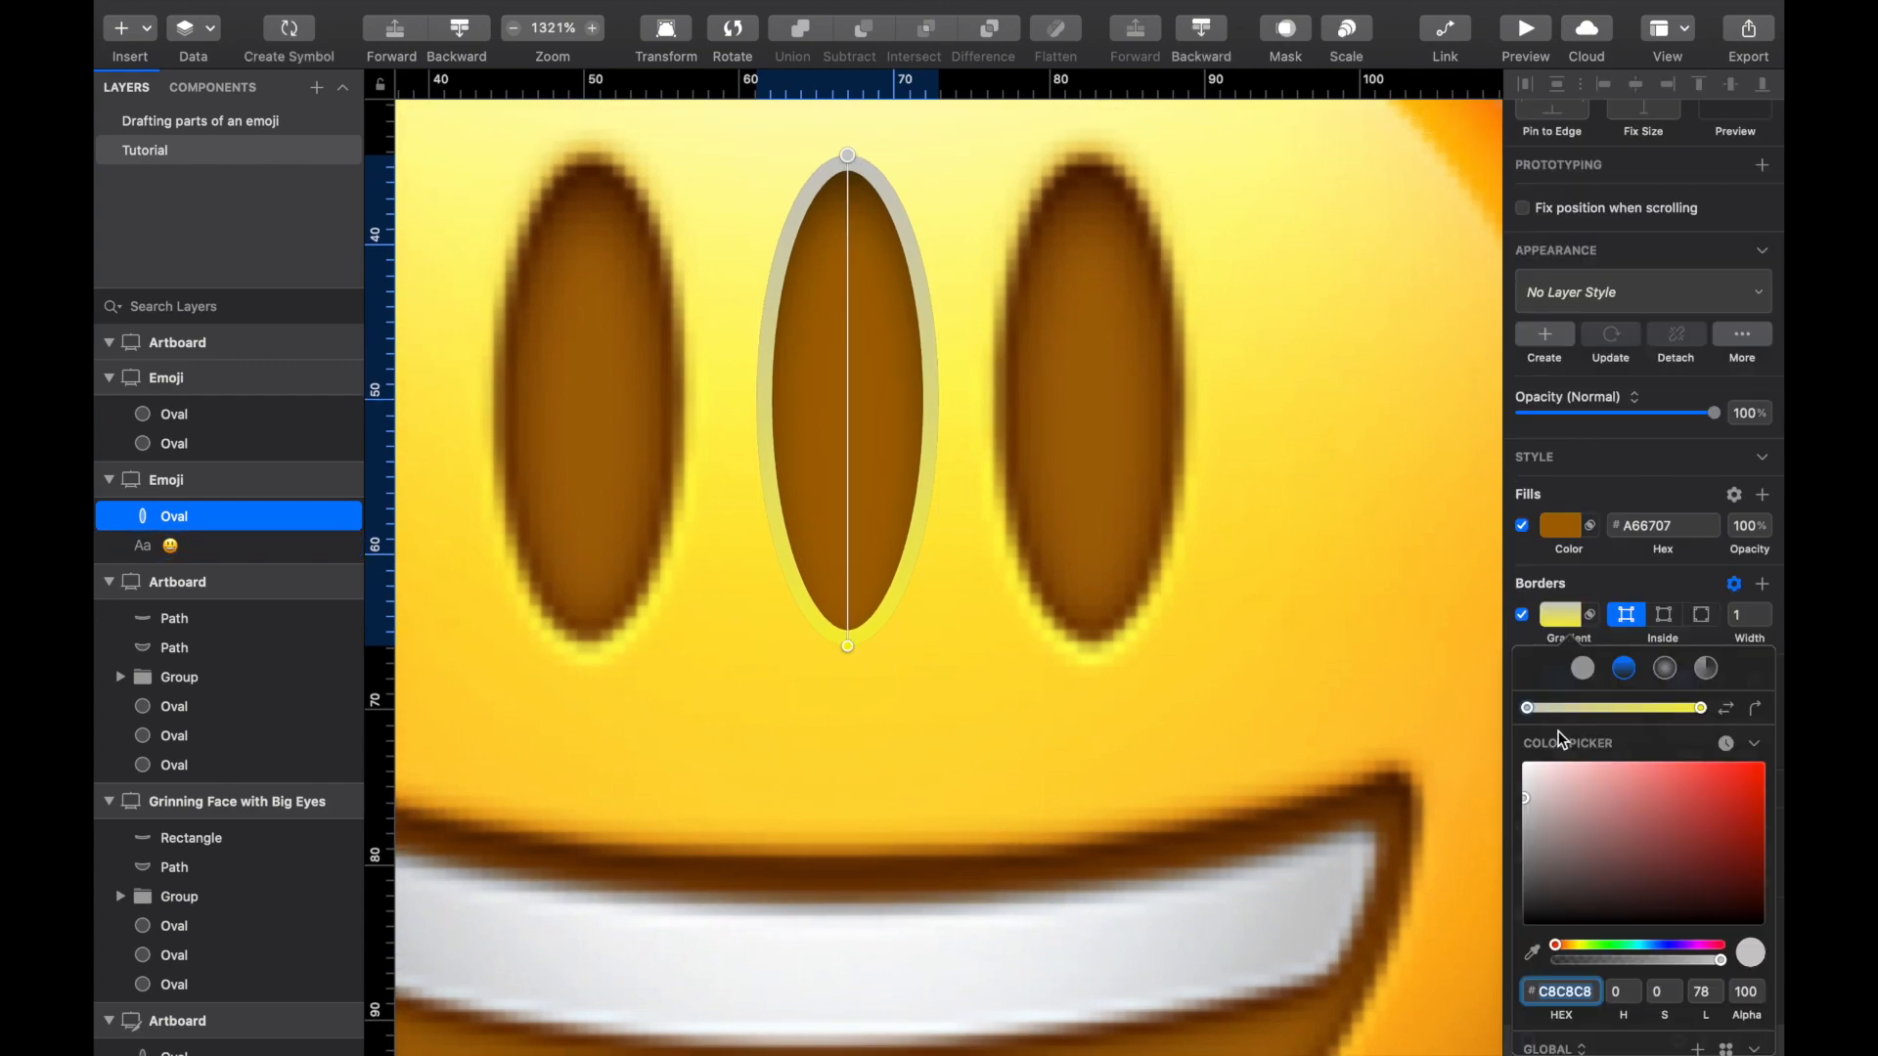
pyautogui.click(847, 411)
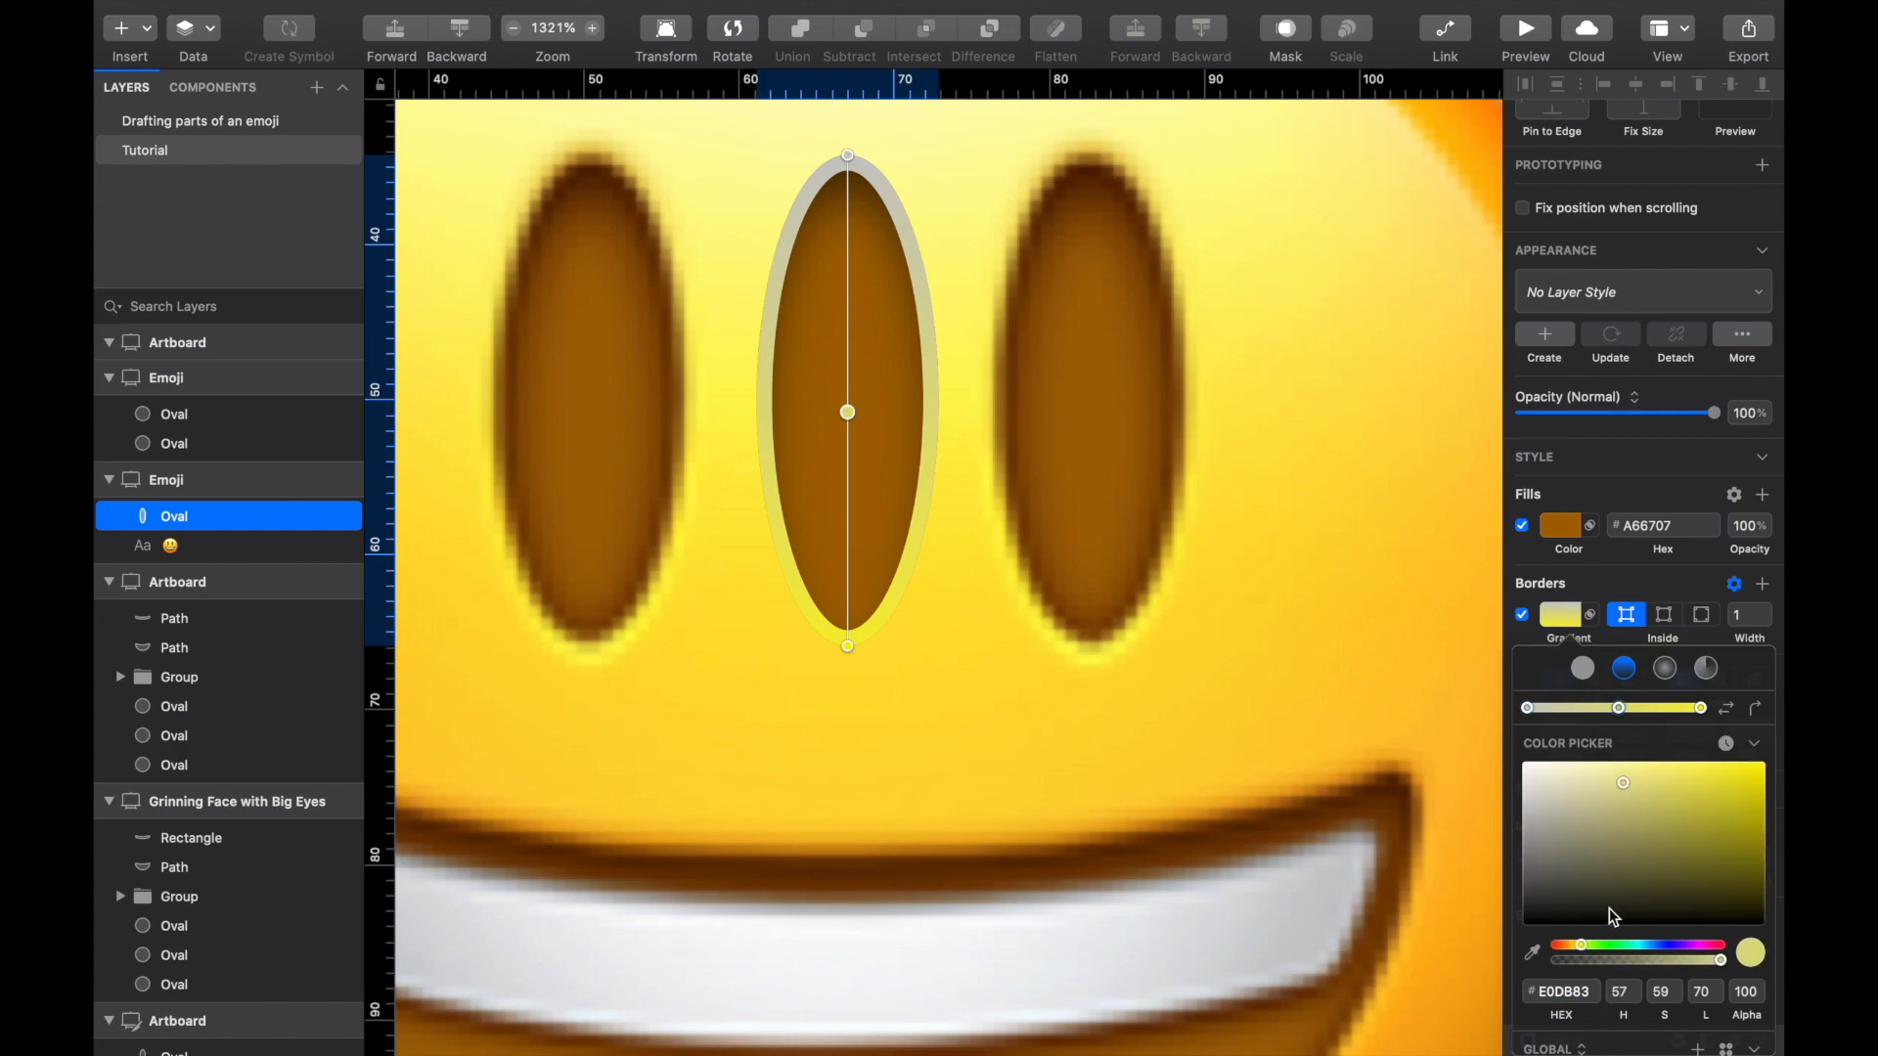
pyautogui.click(1531, 949)
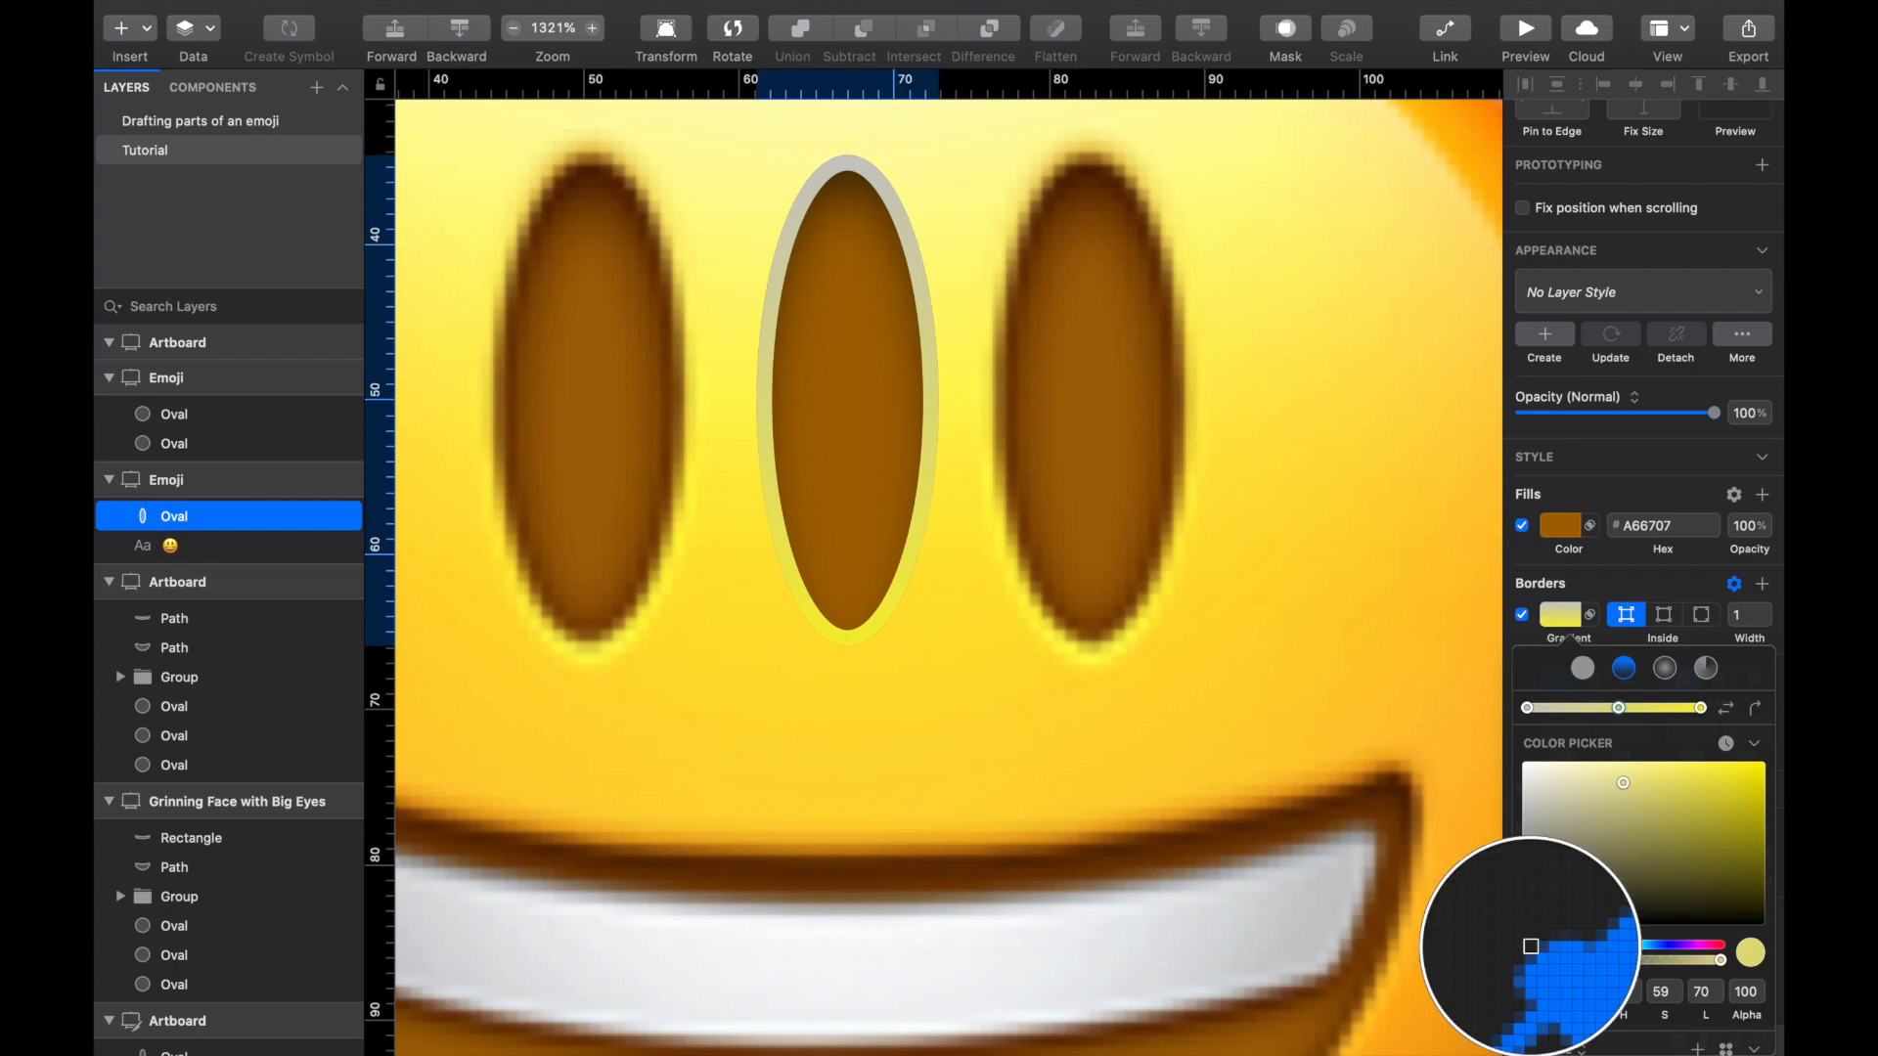
pyautogui.click(857, 634)
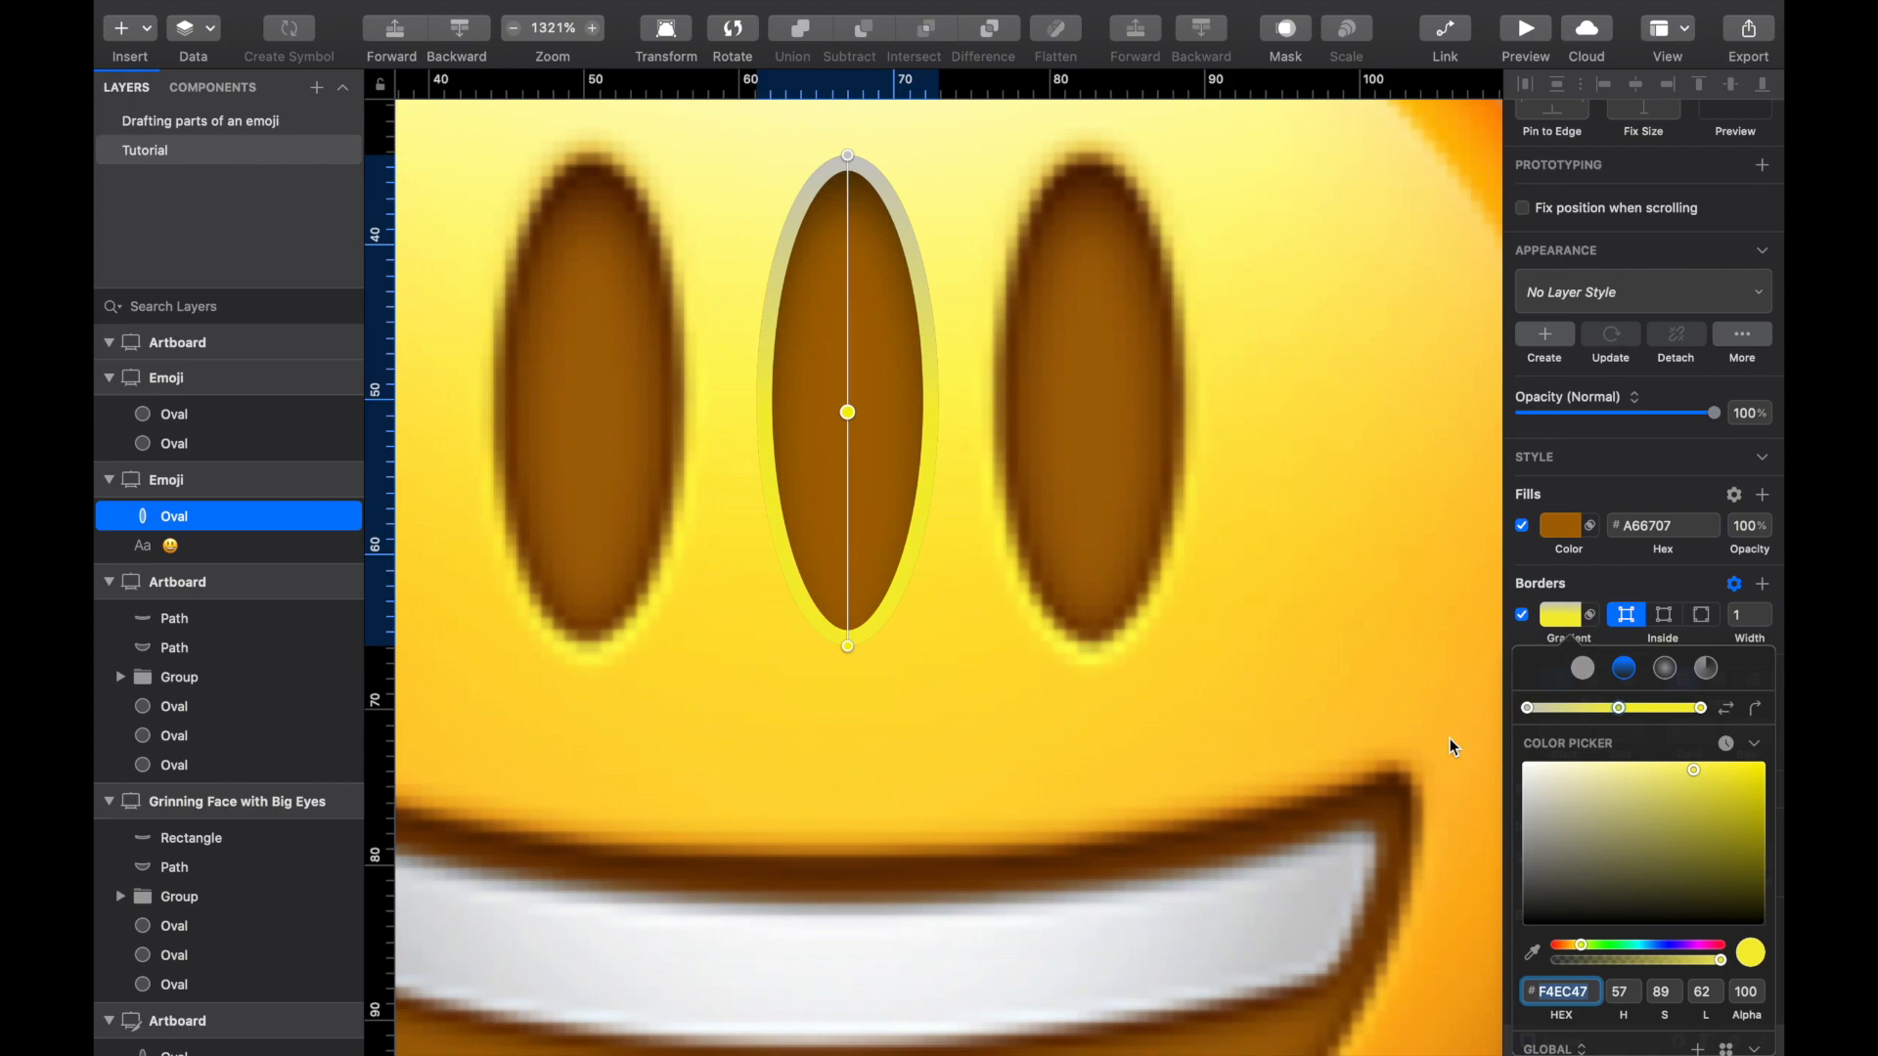
pyautogui.moveTo(1575, 961); pyautogui.dragTo(1519, 959)
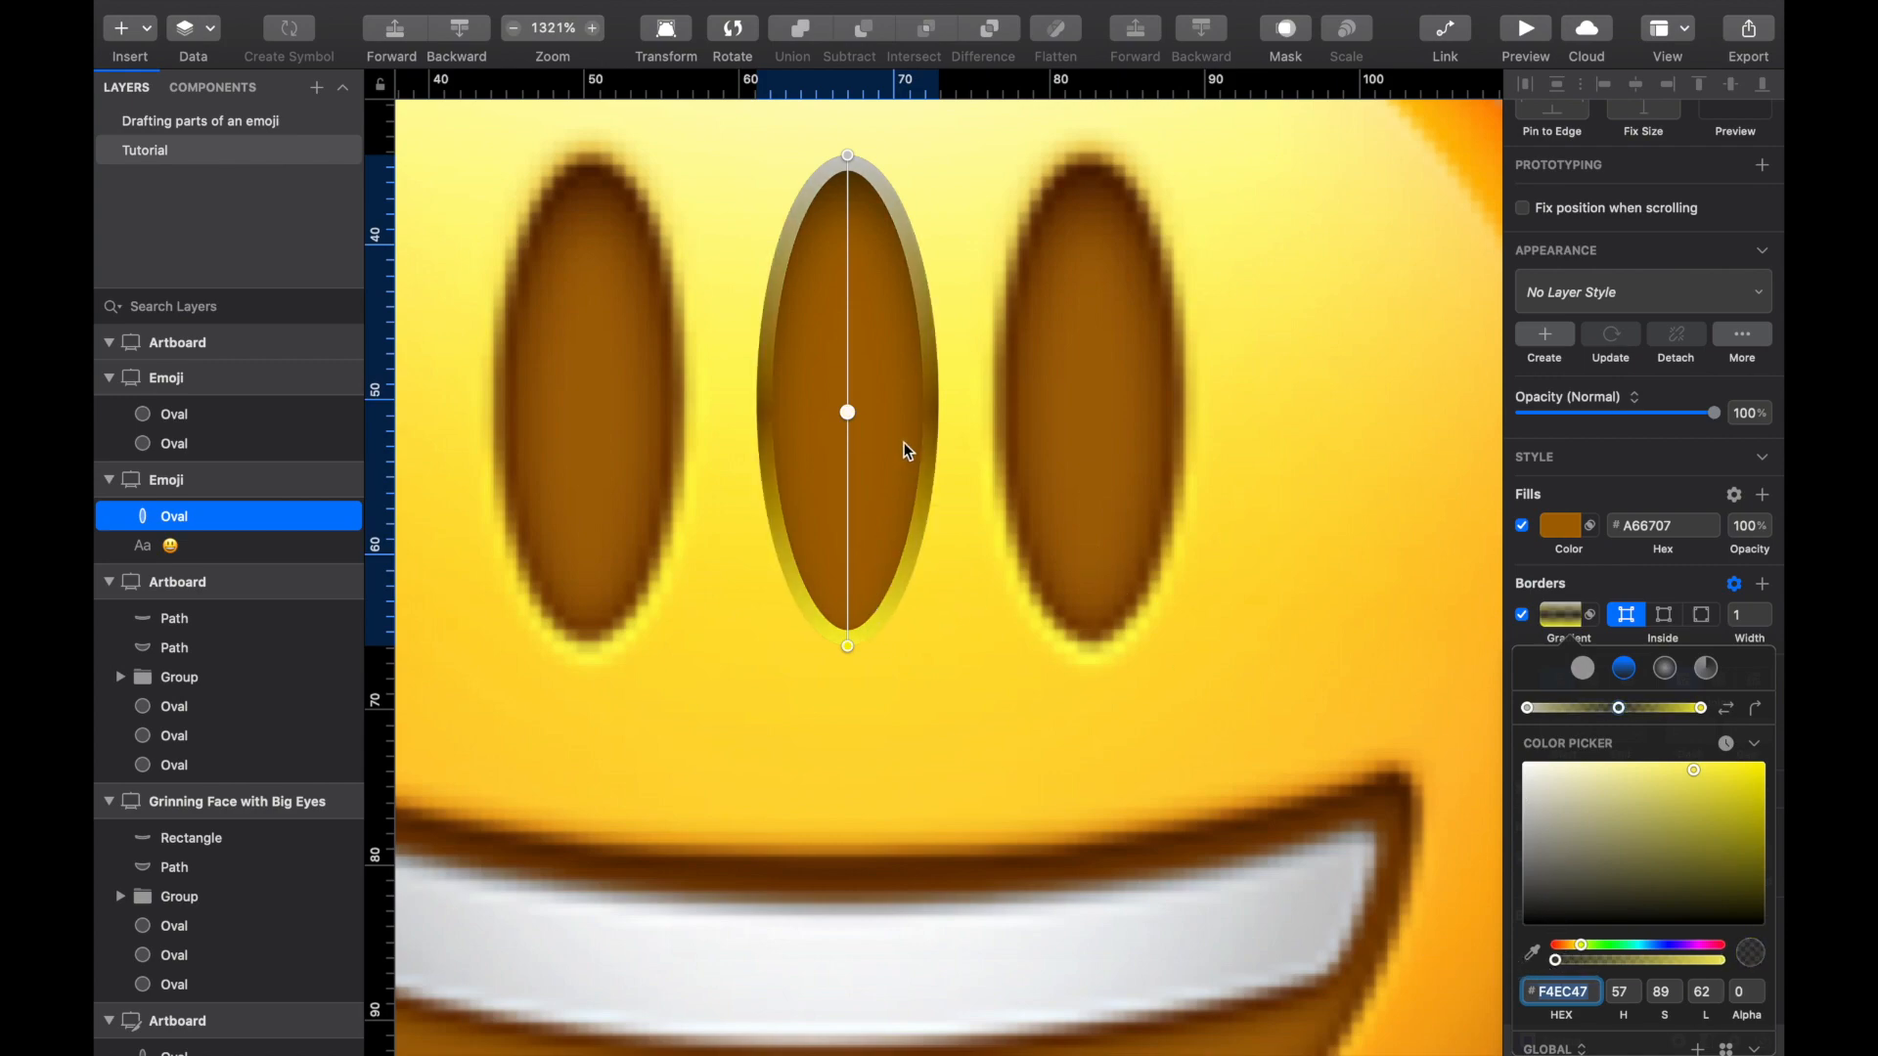
pyautogui.click(839, 407)
pyautogui.click(847, 404)
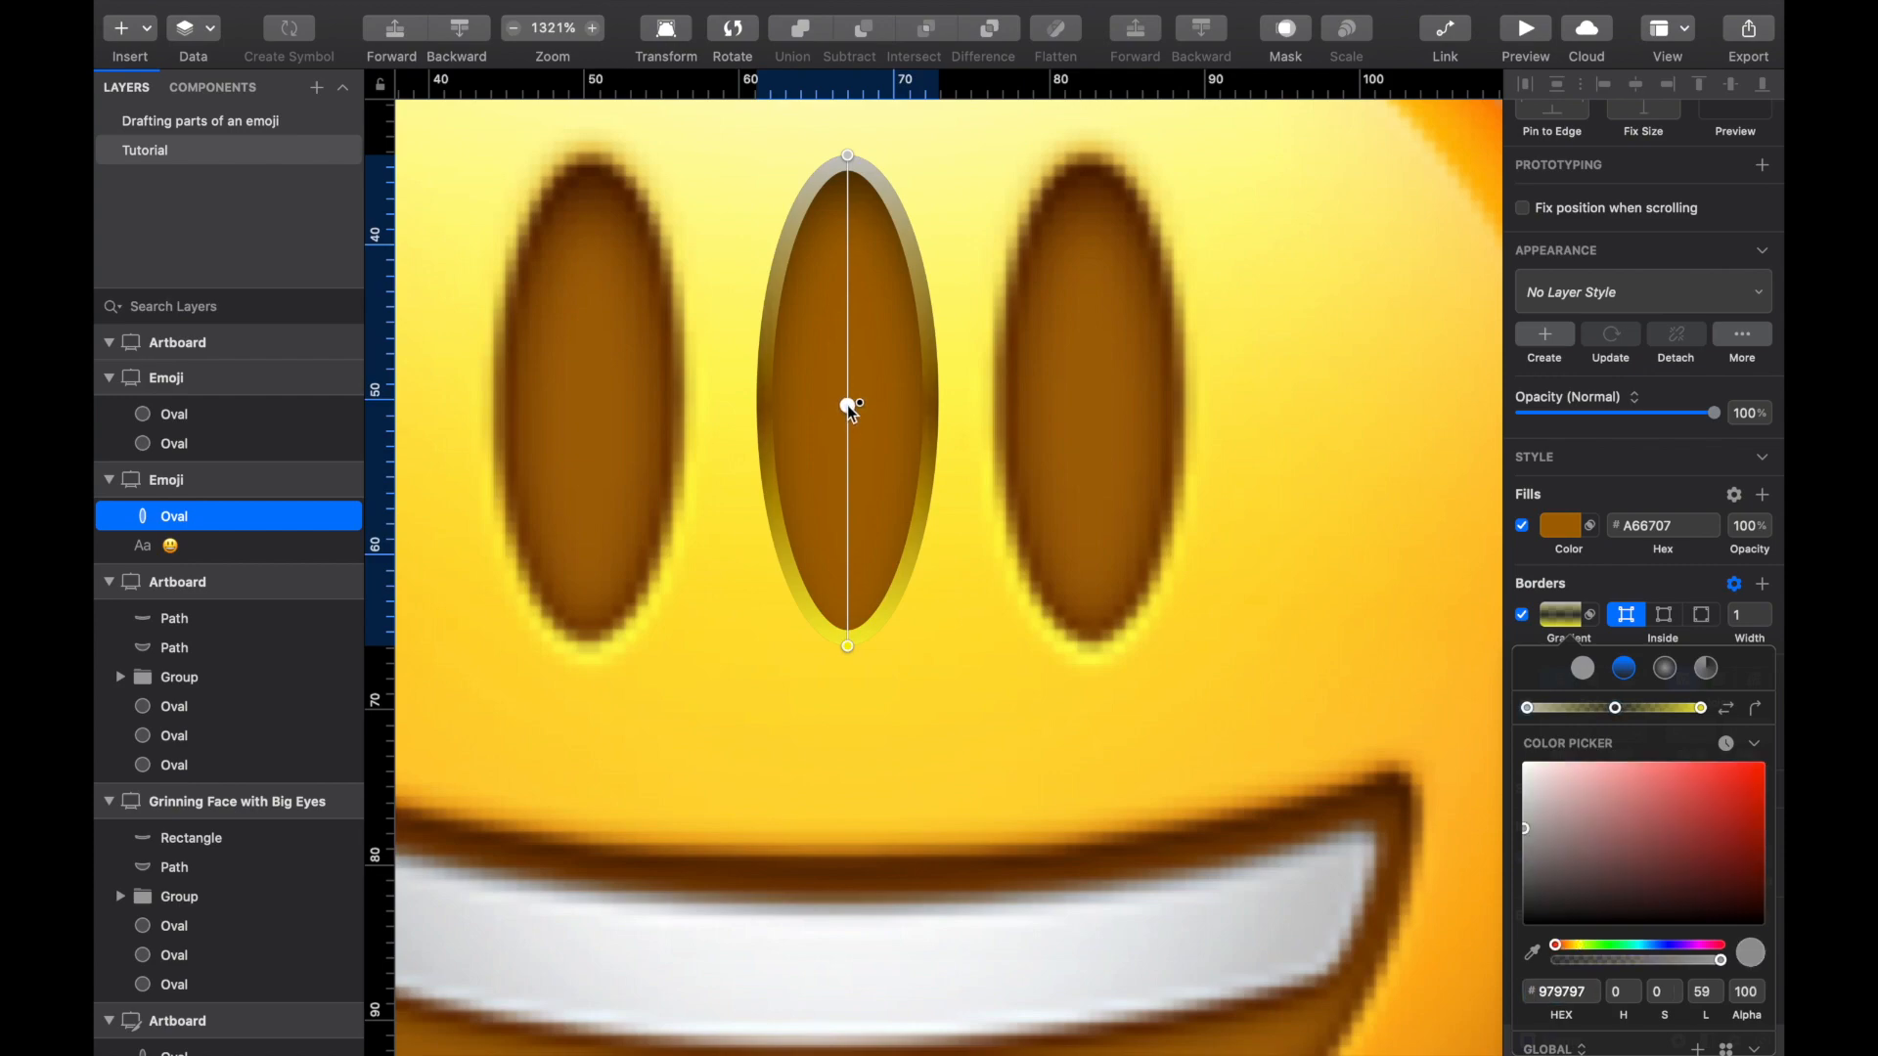
# Step: Set the border gradient's top stop to orange E76200 at alpha 25 and close the colour picker
pyautogui.click(850, 157)
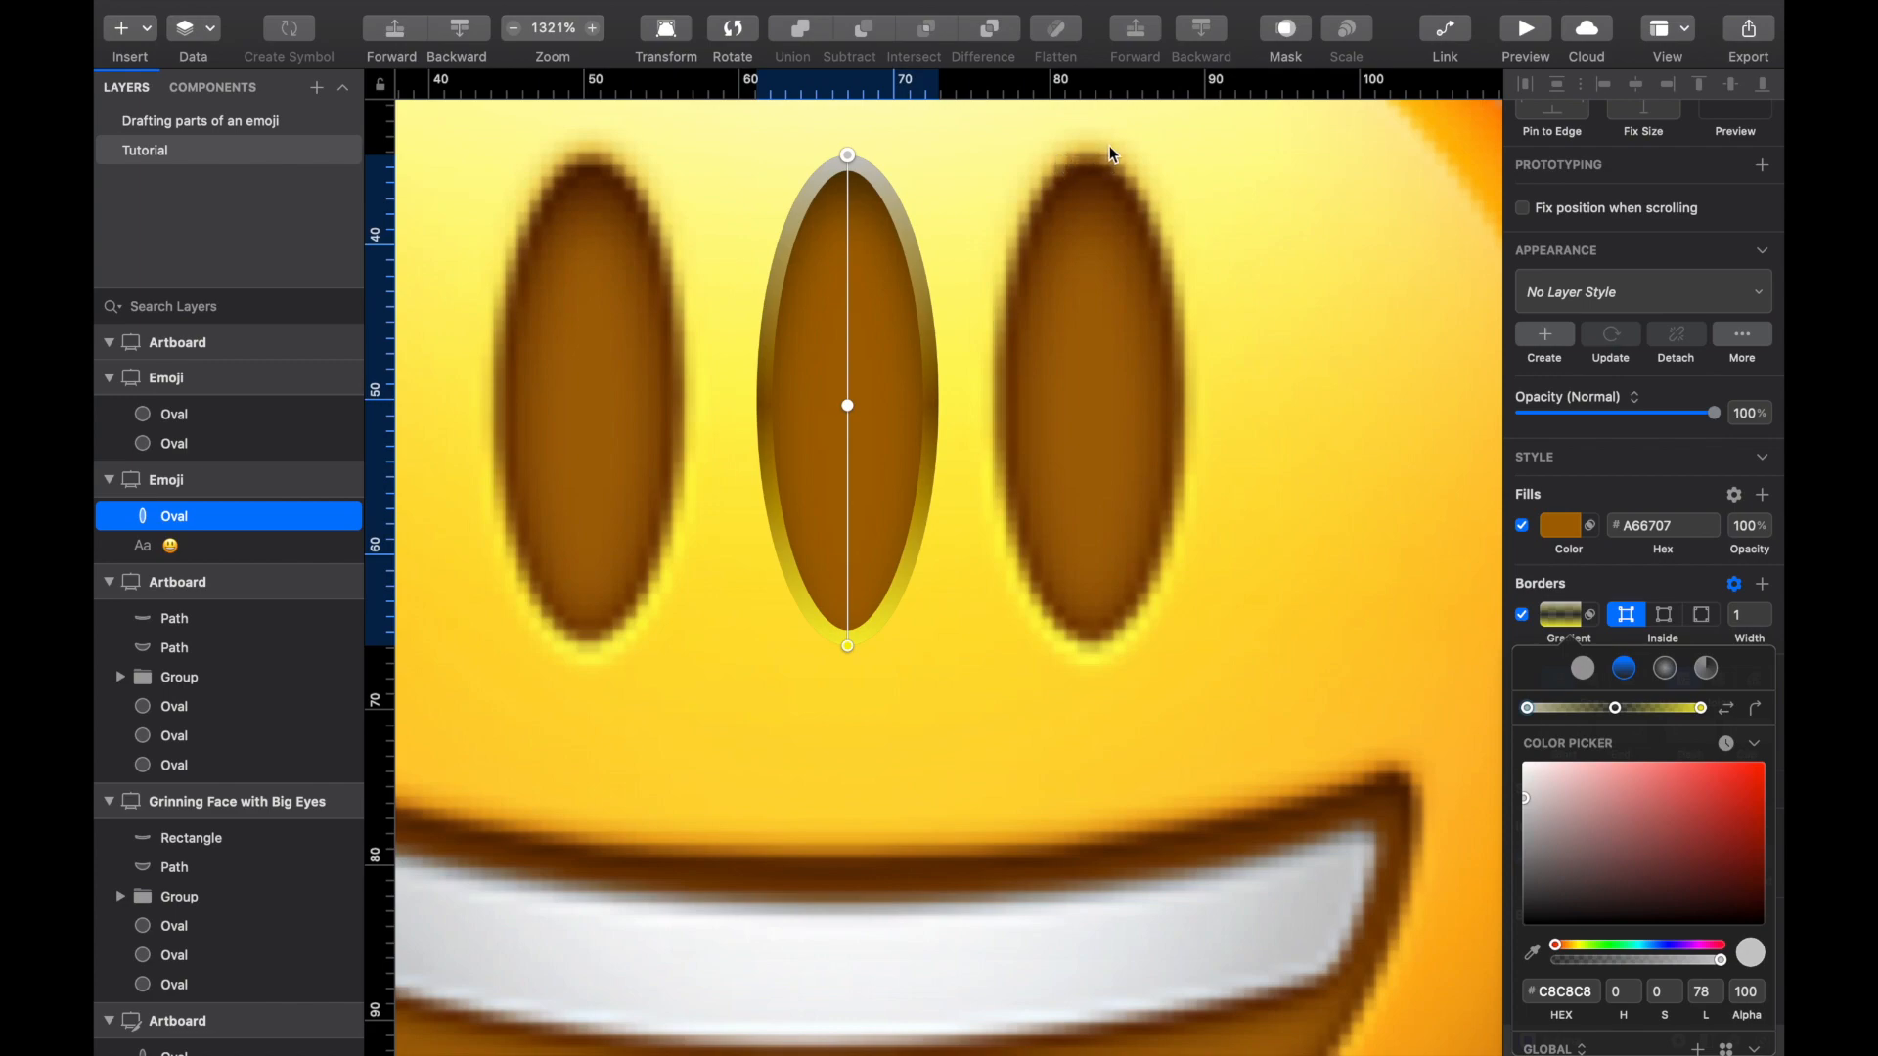
pyautogui.click(1566, 945)
pyautogui.moveTo(1700, 789); pyautogui.dragTo(1768, 777)
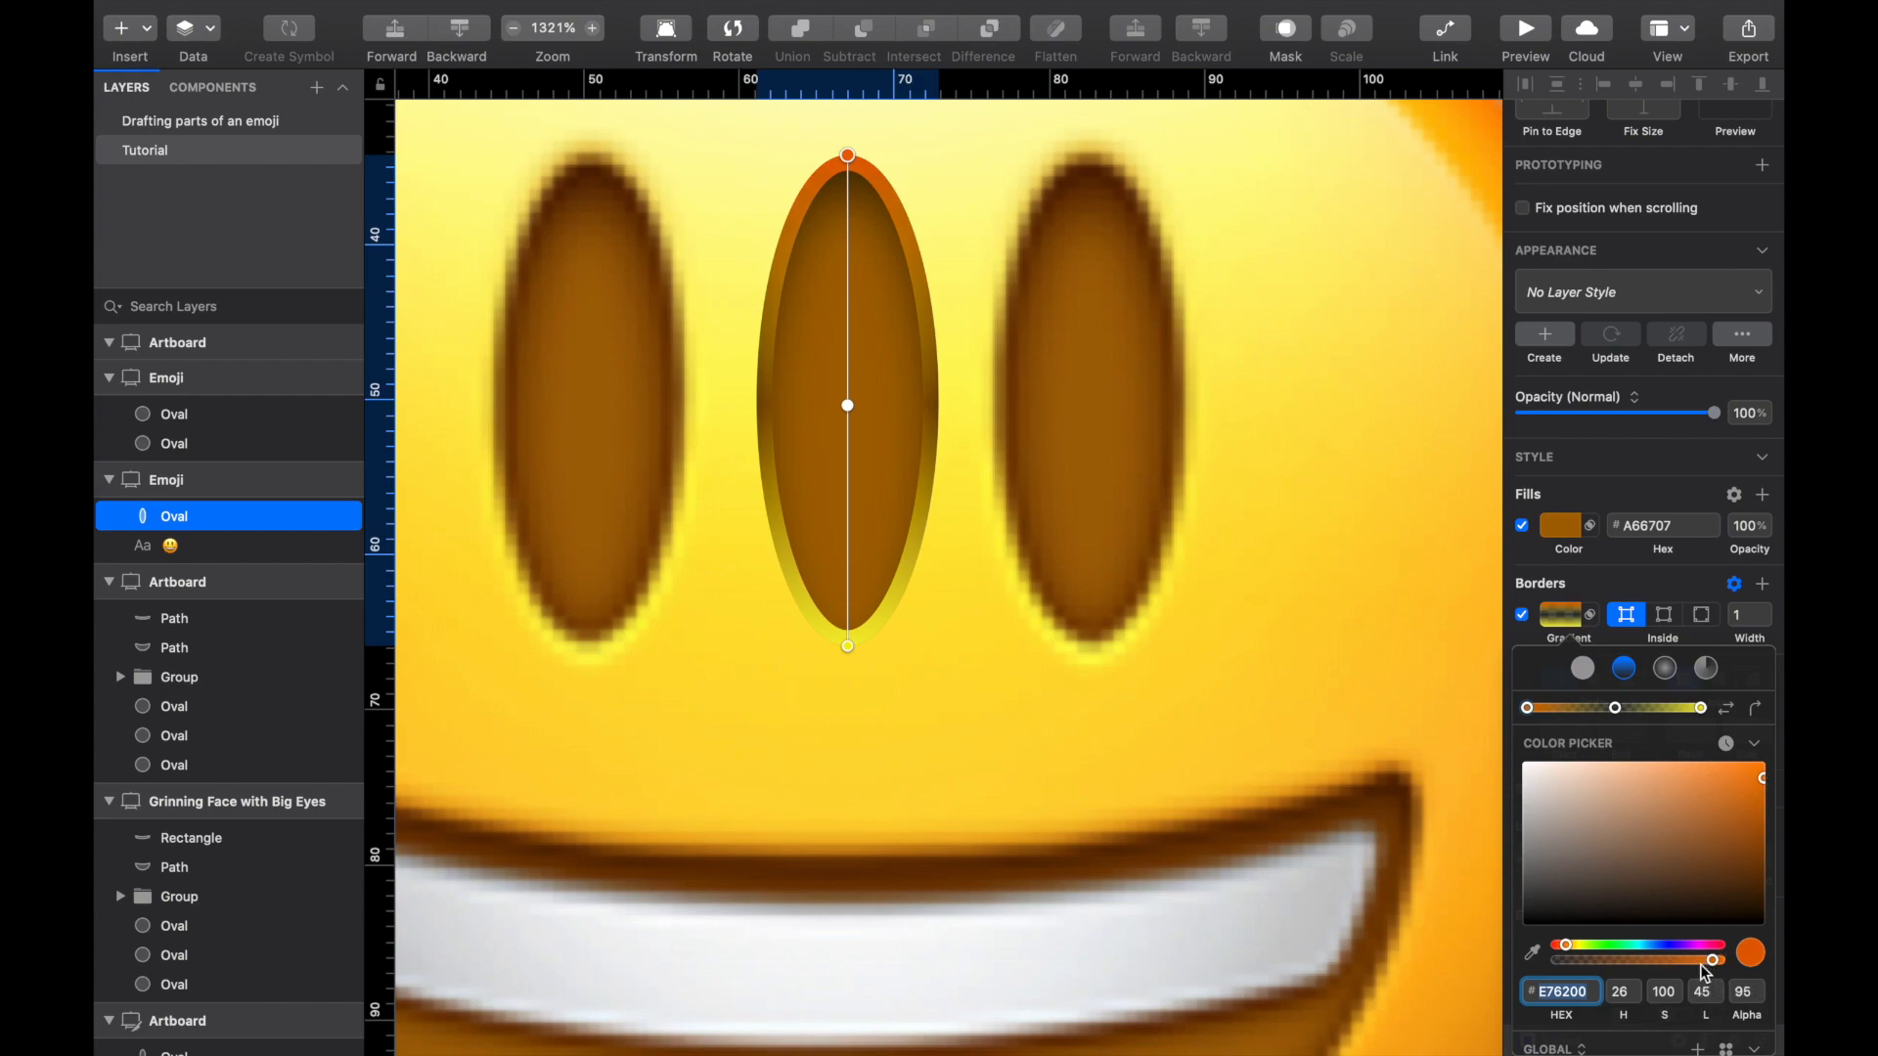
pyautogui.moveTo(1672, 964); pyautogui.dragTo(1597, 960)
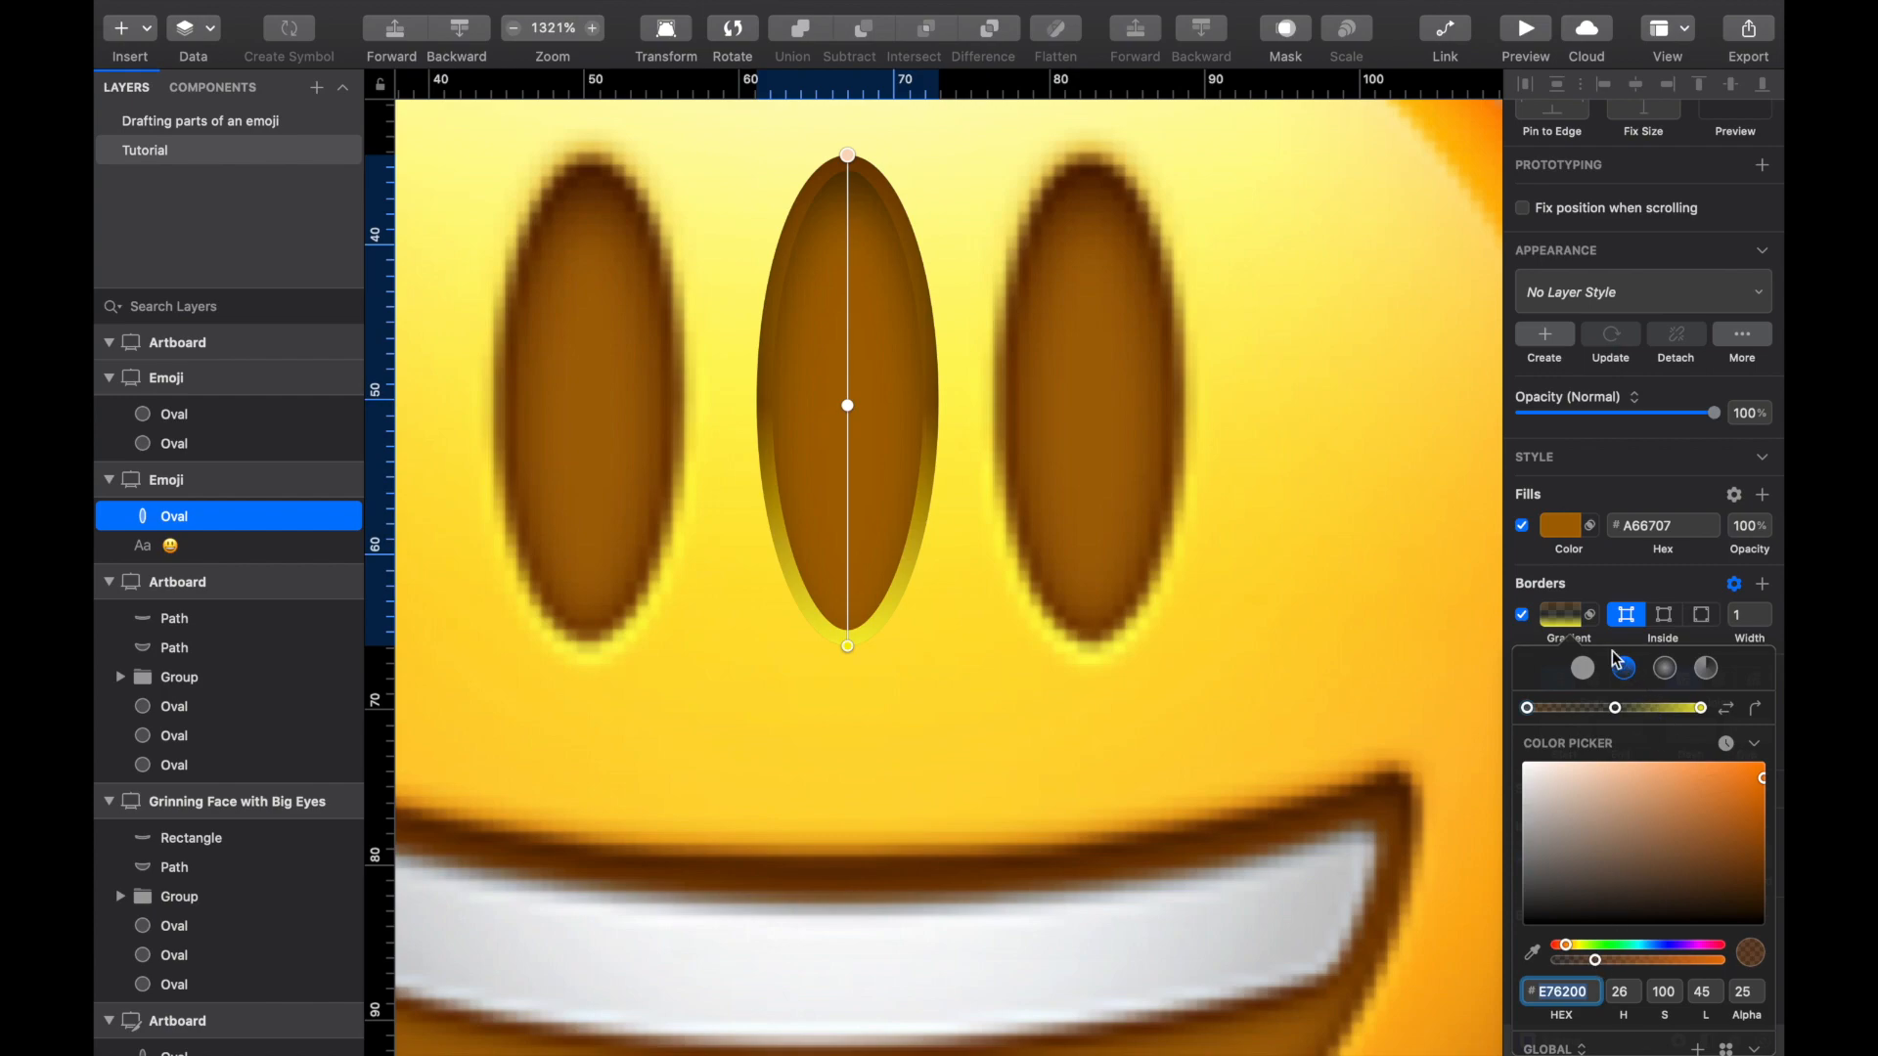
pyautogui.click(1562, 620)
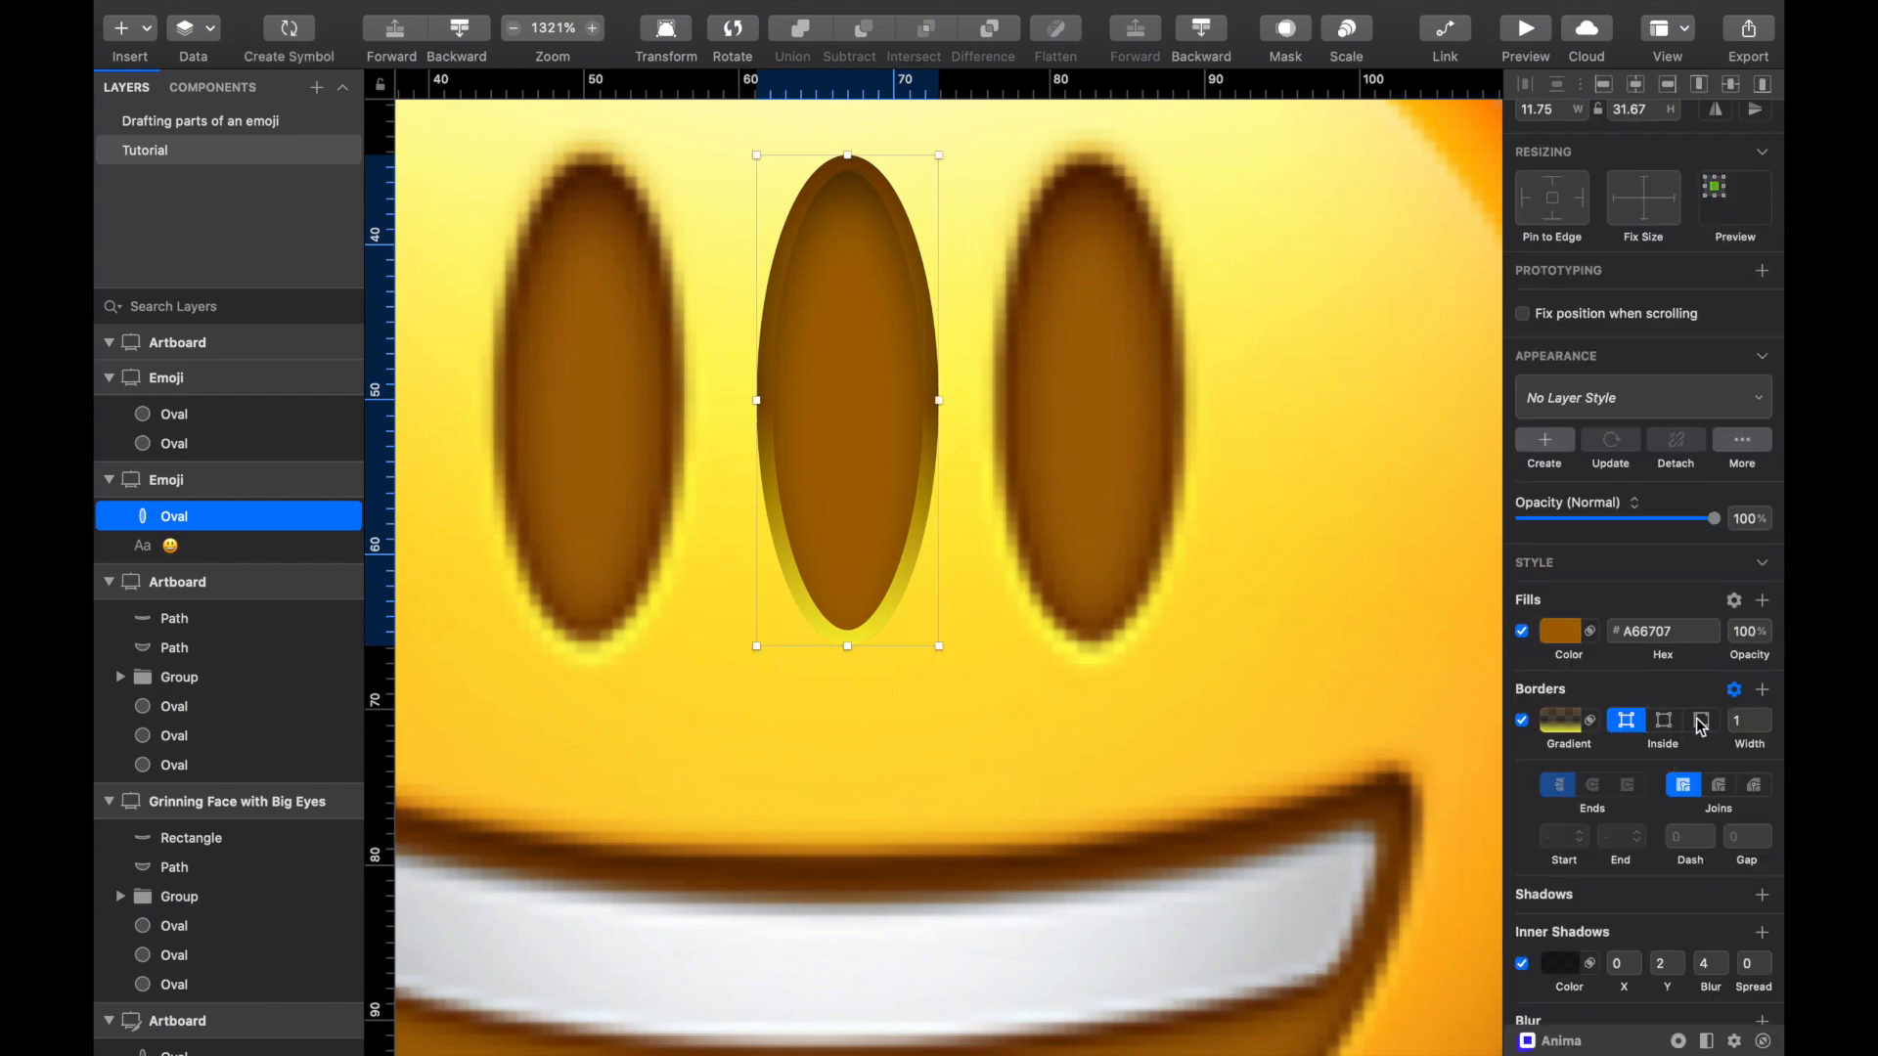
# Step: Place the oval's gradient border outside the shape and set its width to 0.7
pyautogui.click(1702, 720)
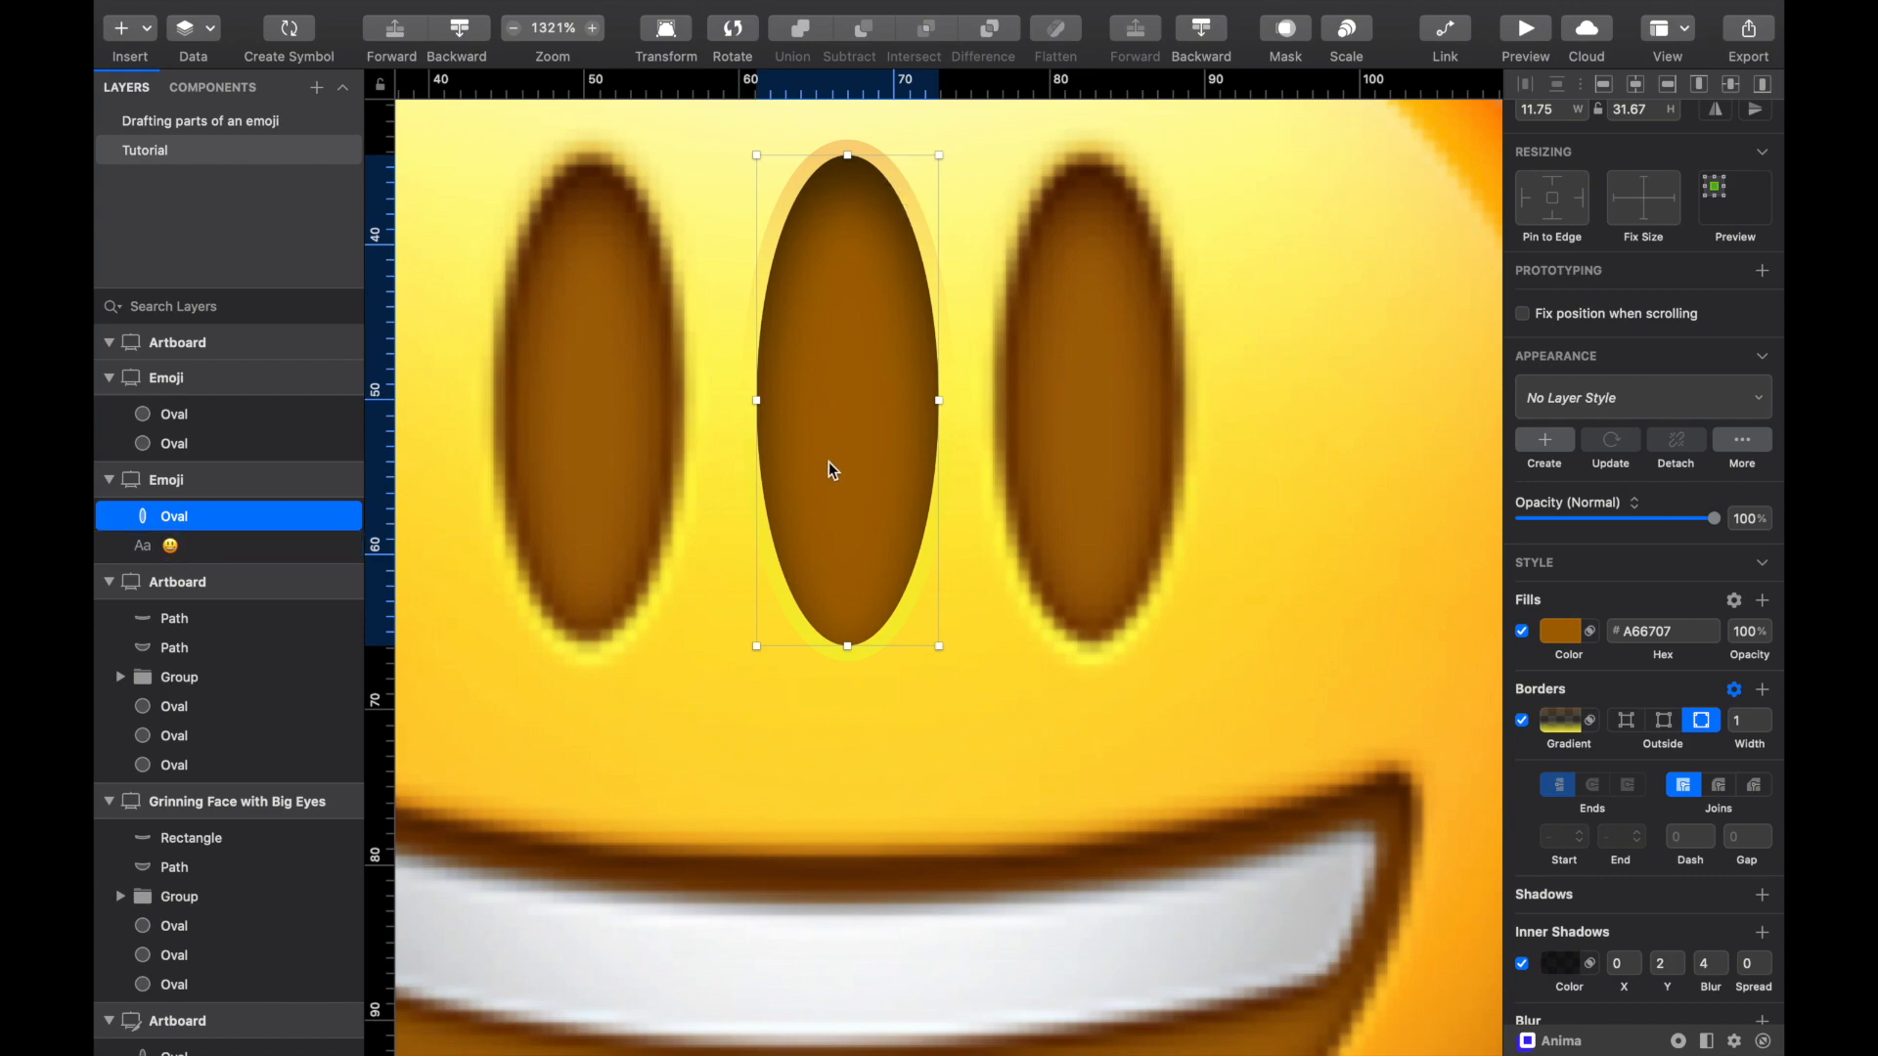
pyautogui.click(1738, 721)
pyautogui.press('alt')
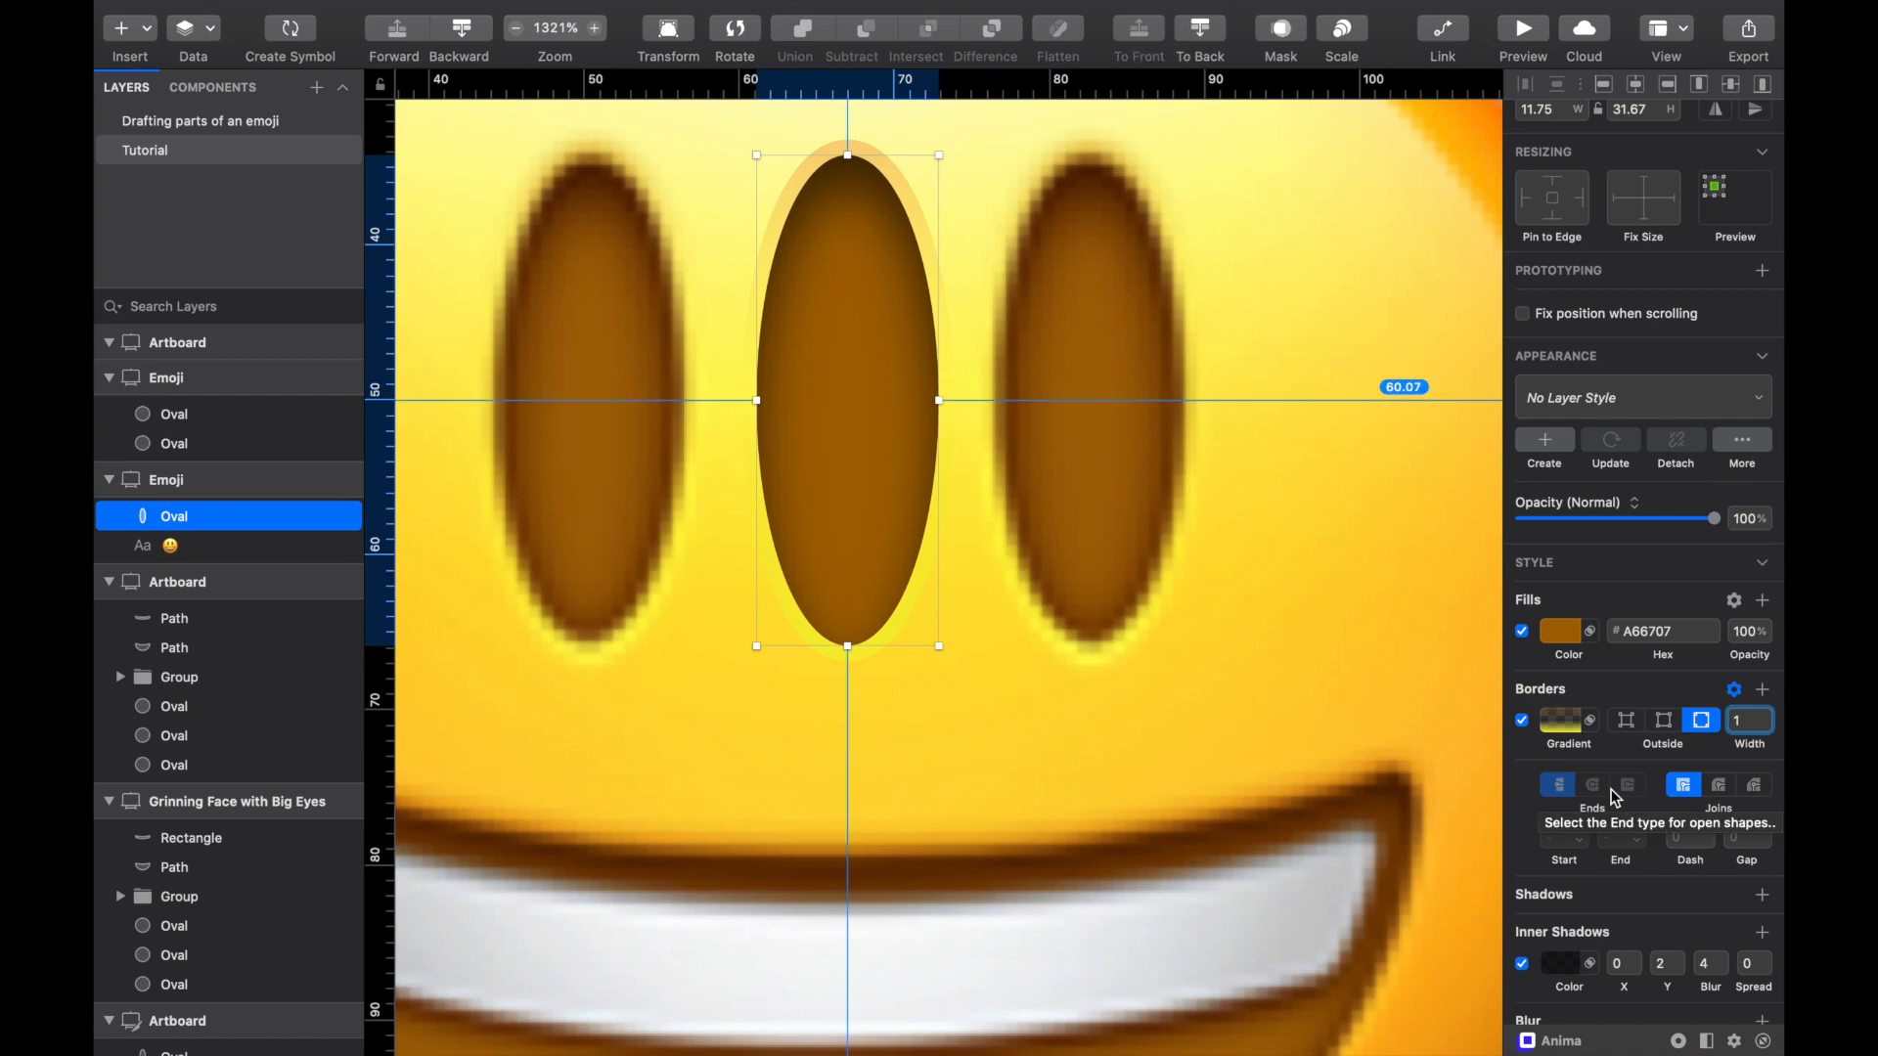
pyautogui.hotkey('alt', 'Down')
pyautogui.hotkey('alt', 'Down')
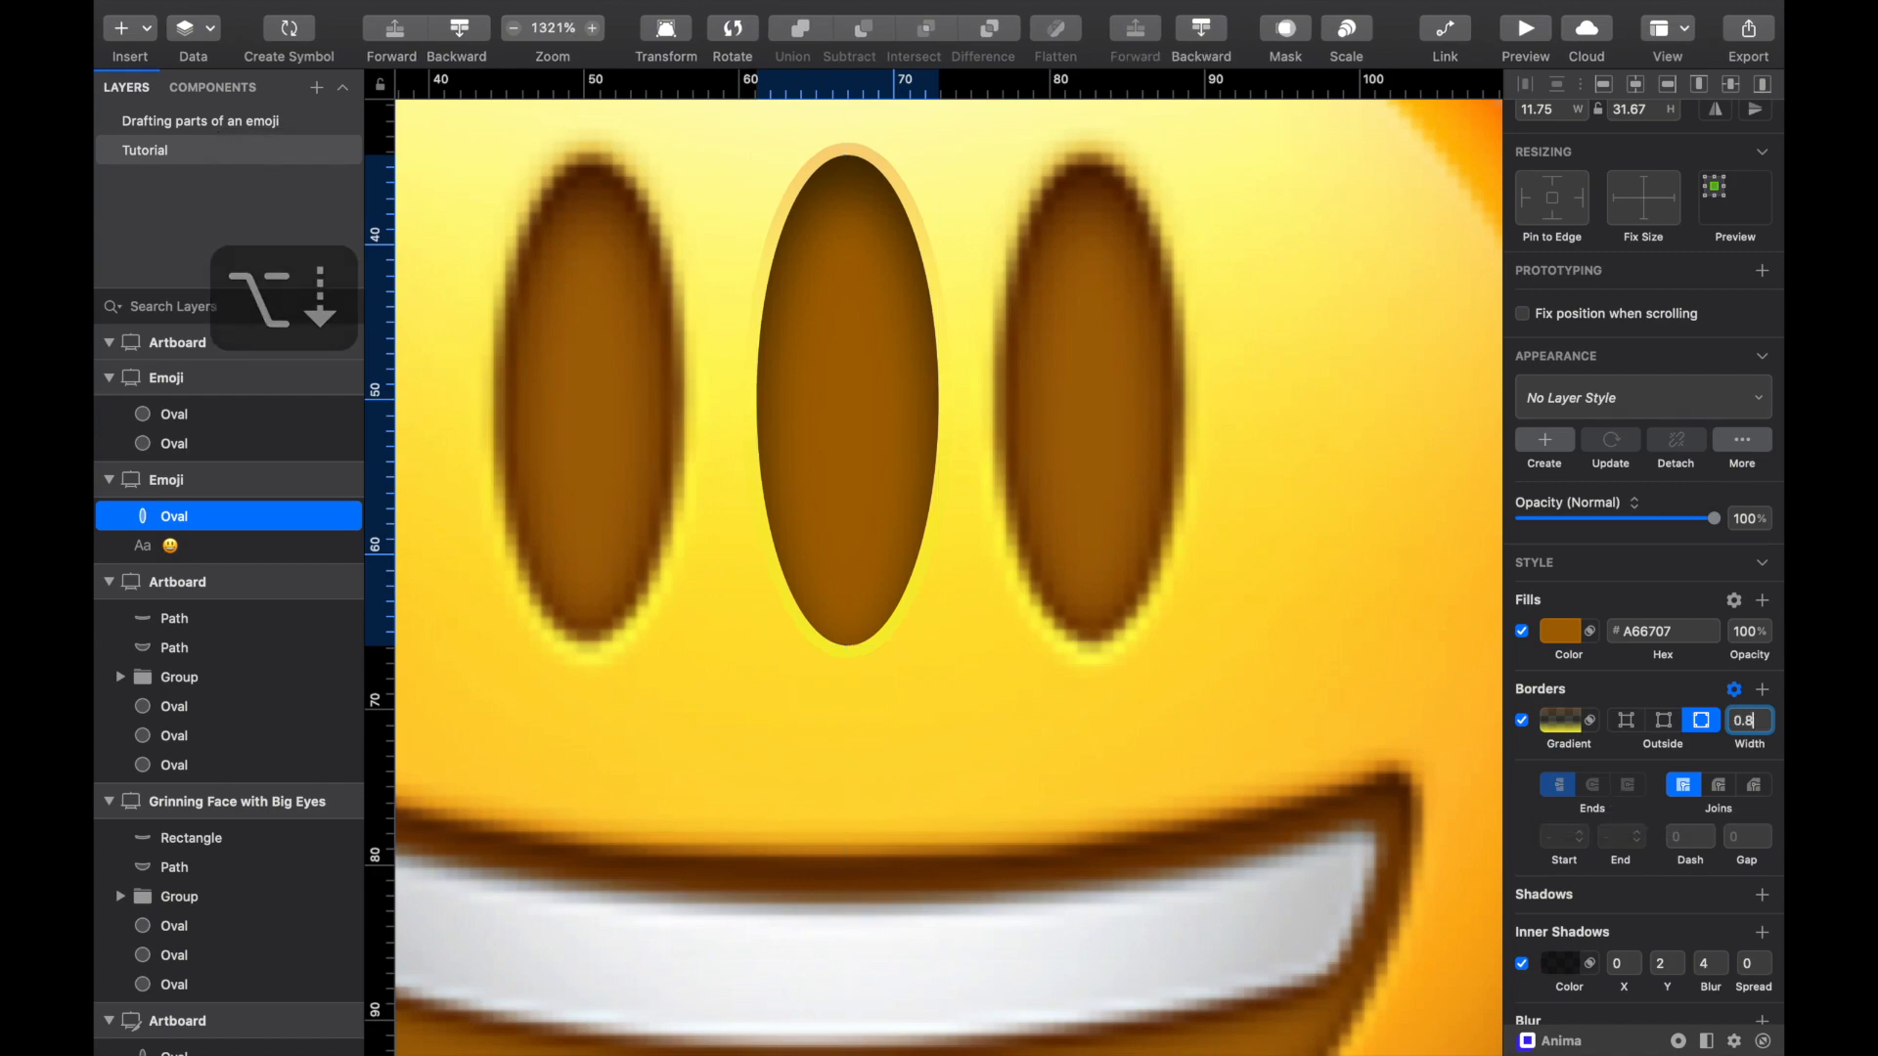
pyautogui.press('alt')
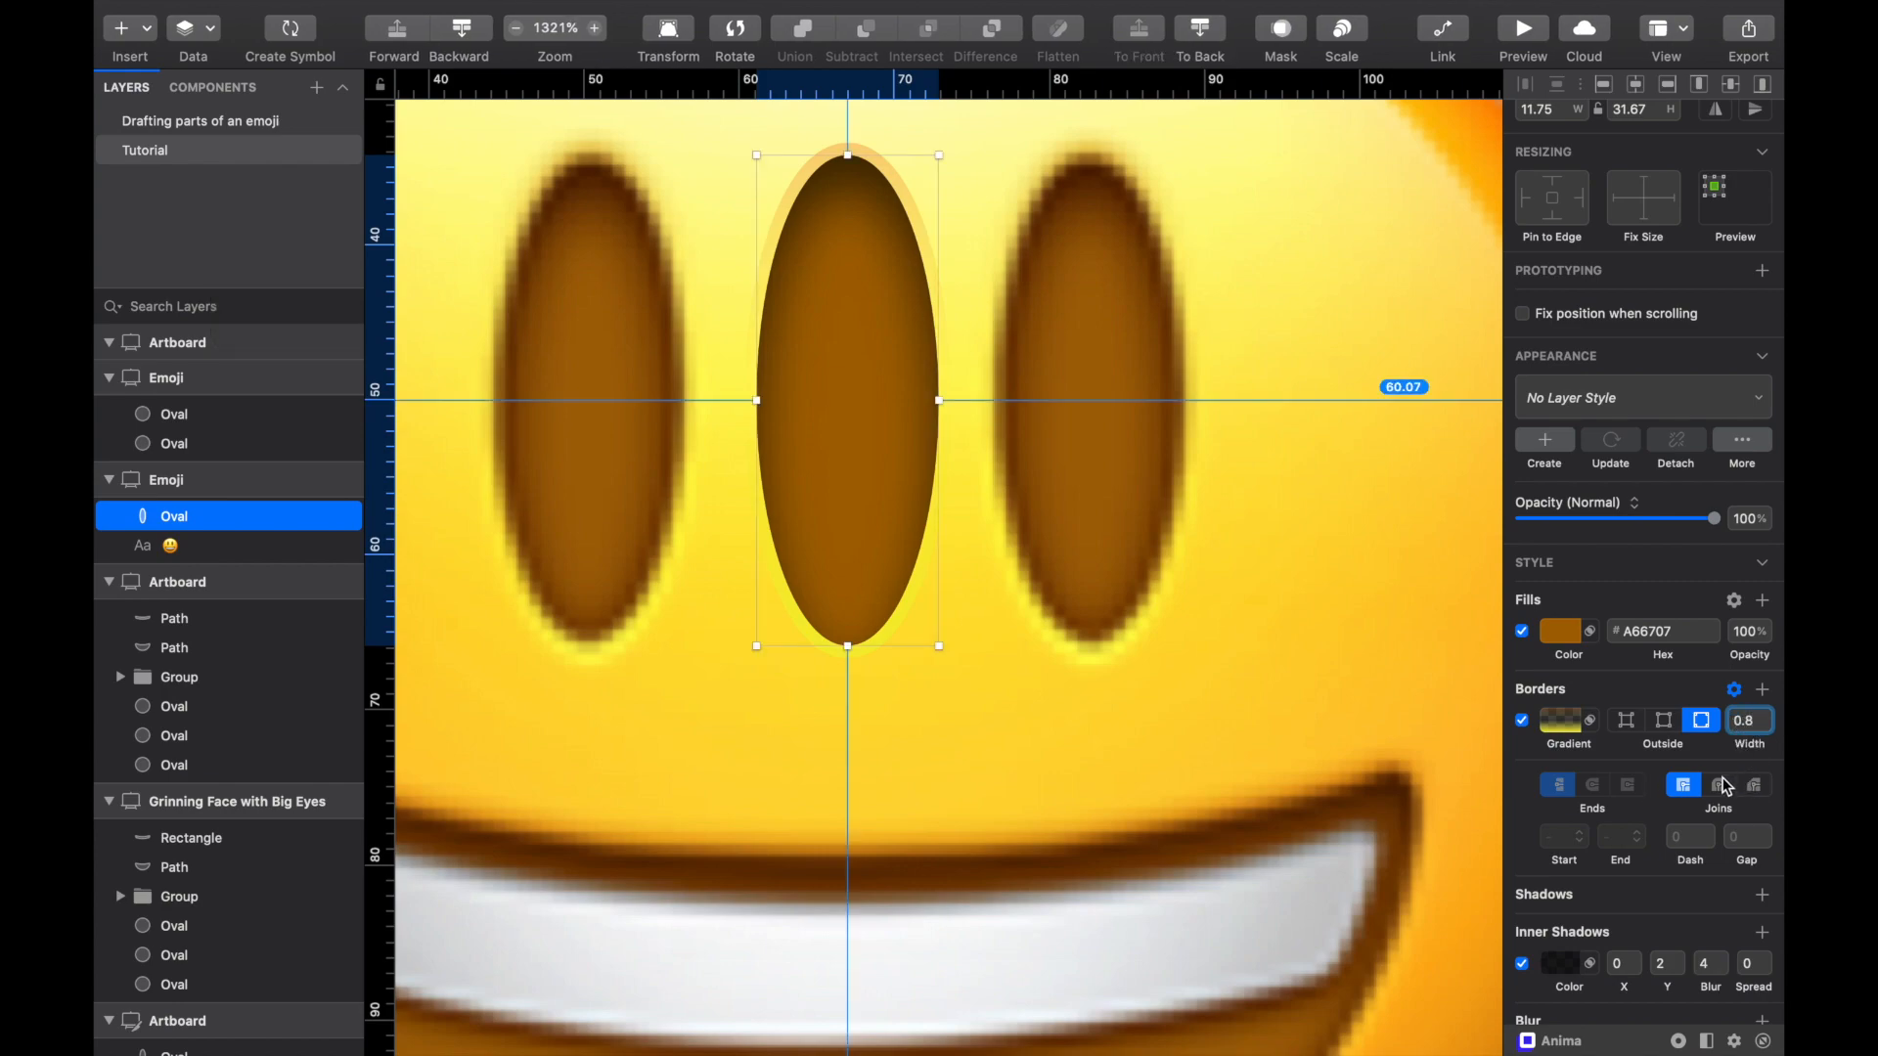
pyautogui.hotkey('alt', 'Down')
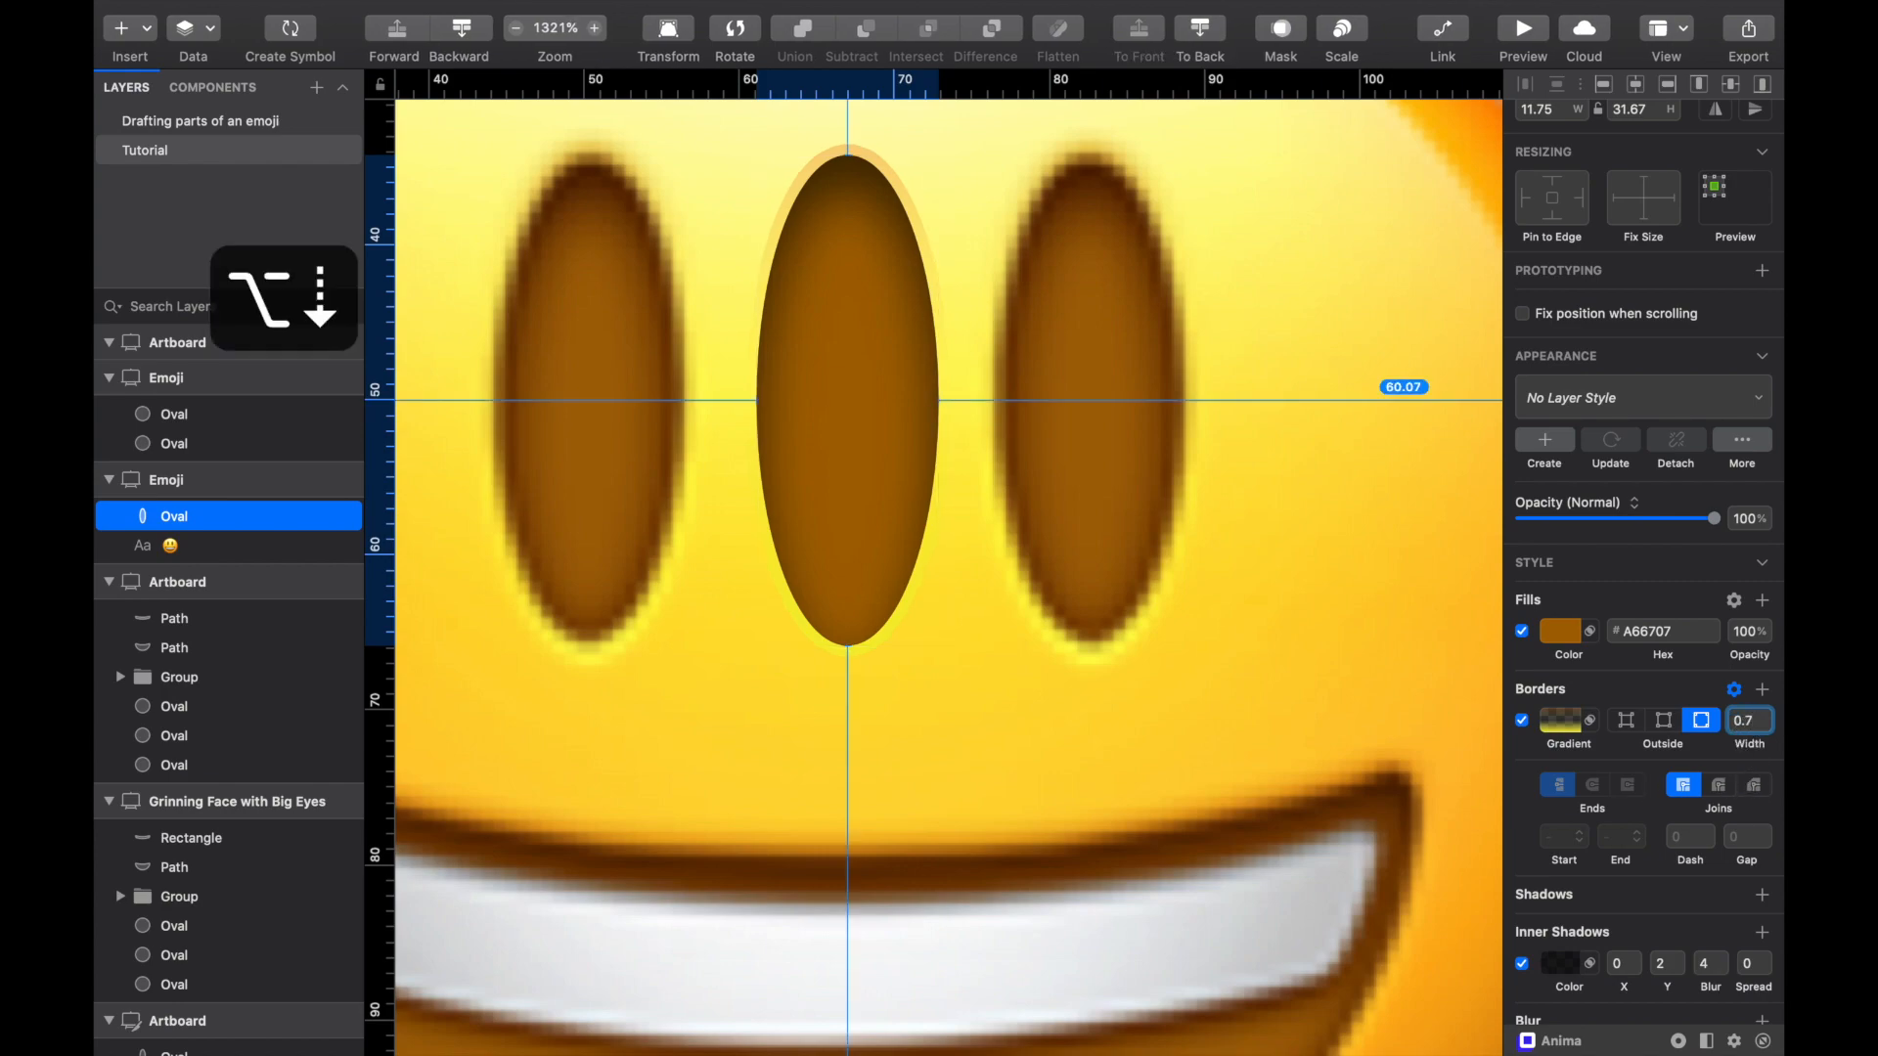
pyautogui.hotkey('alt', 'Down')
pyautogui.hotkey('alt', 'Up')
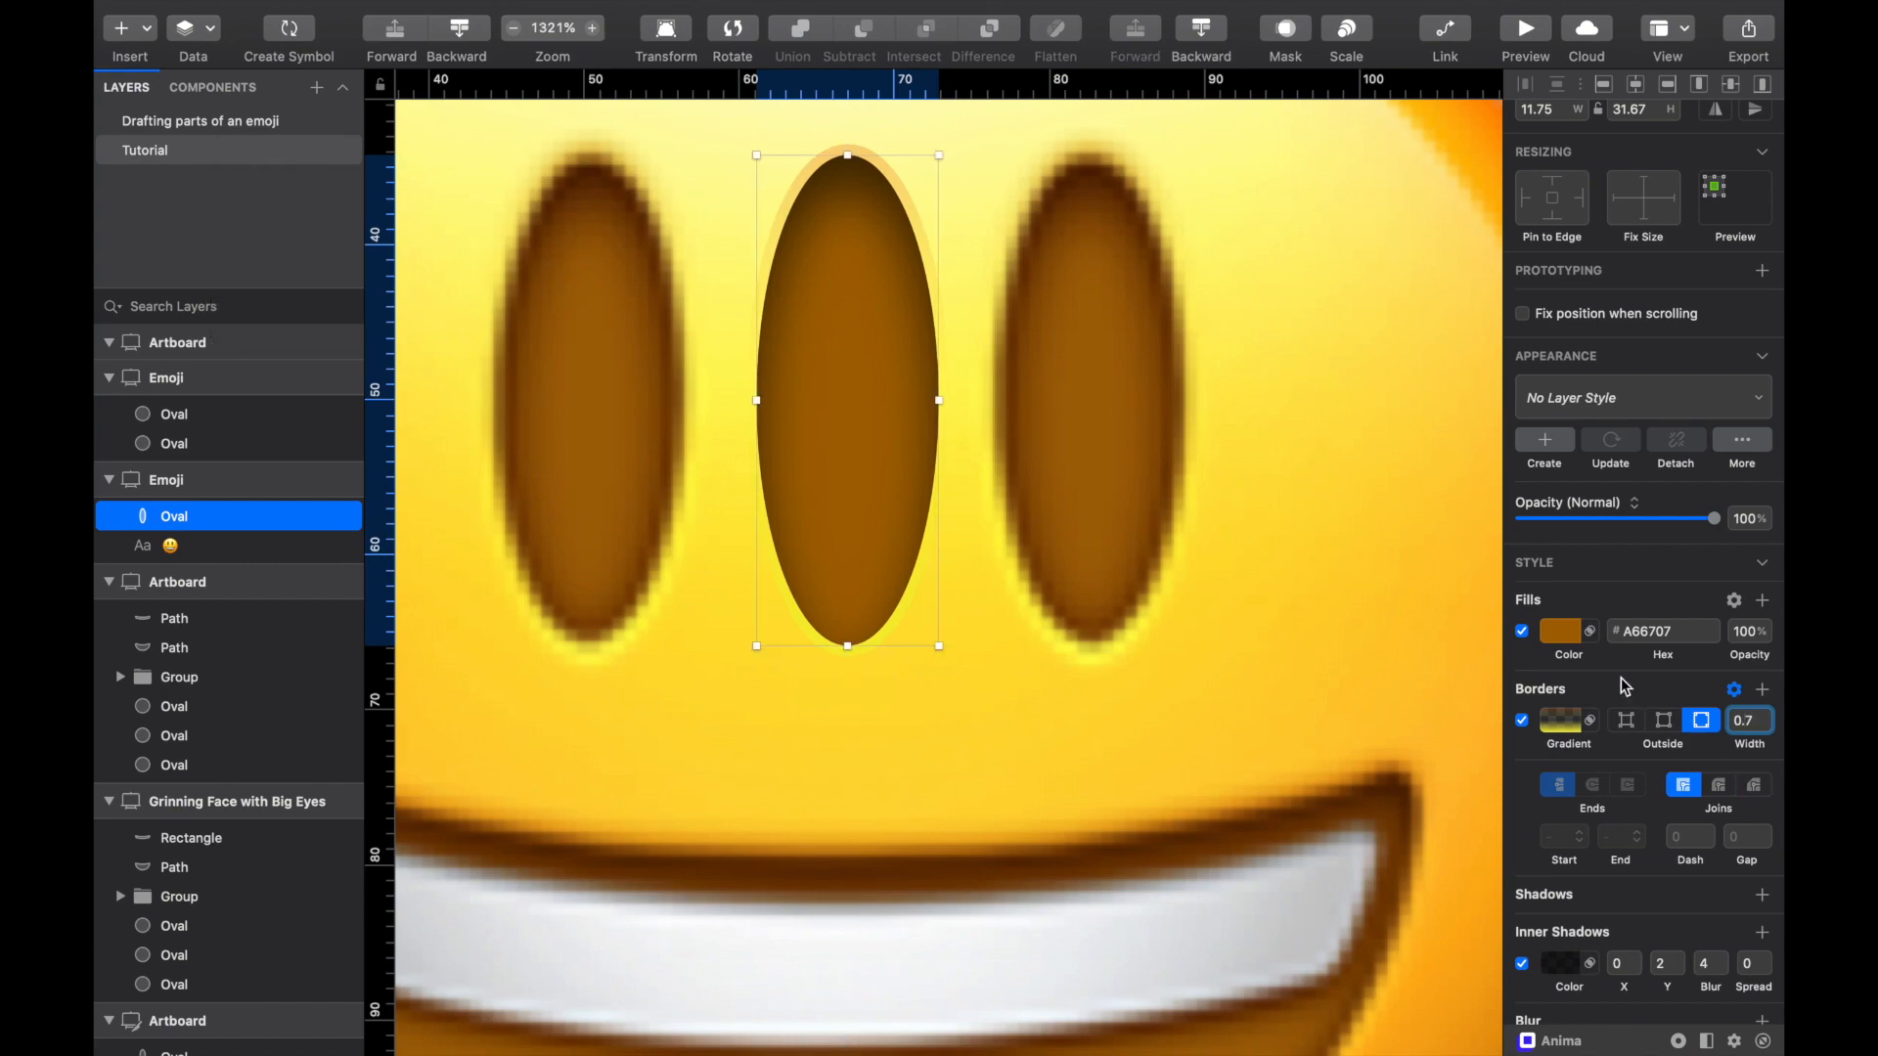
# Step: Move the oval onto the reference emoji's left eye and place a copy of it over the right eye
pyautogui.click(1335, 554)
pyautogui.scroll(-3, 1330, 583)
pyautogui.scroll(-2, 1329, 583)
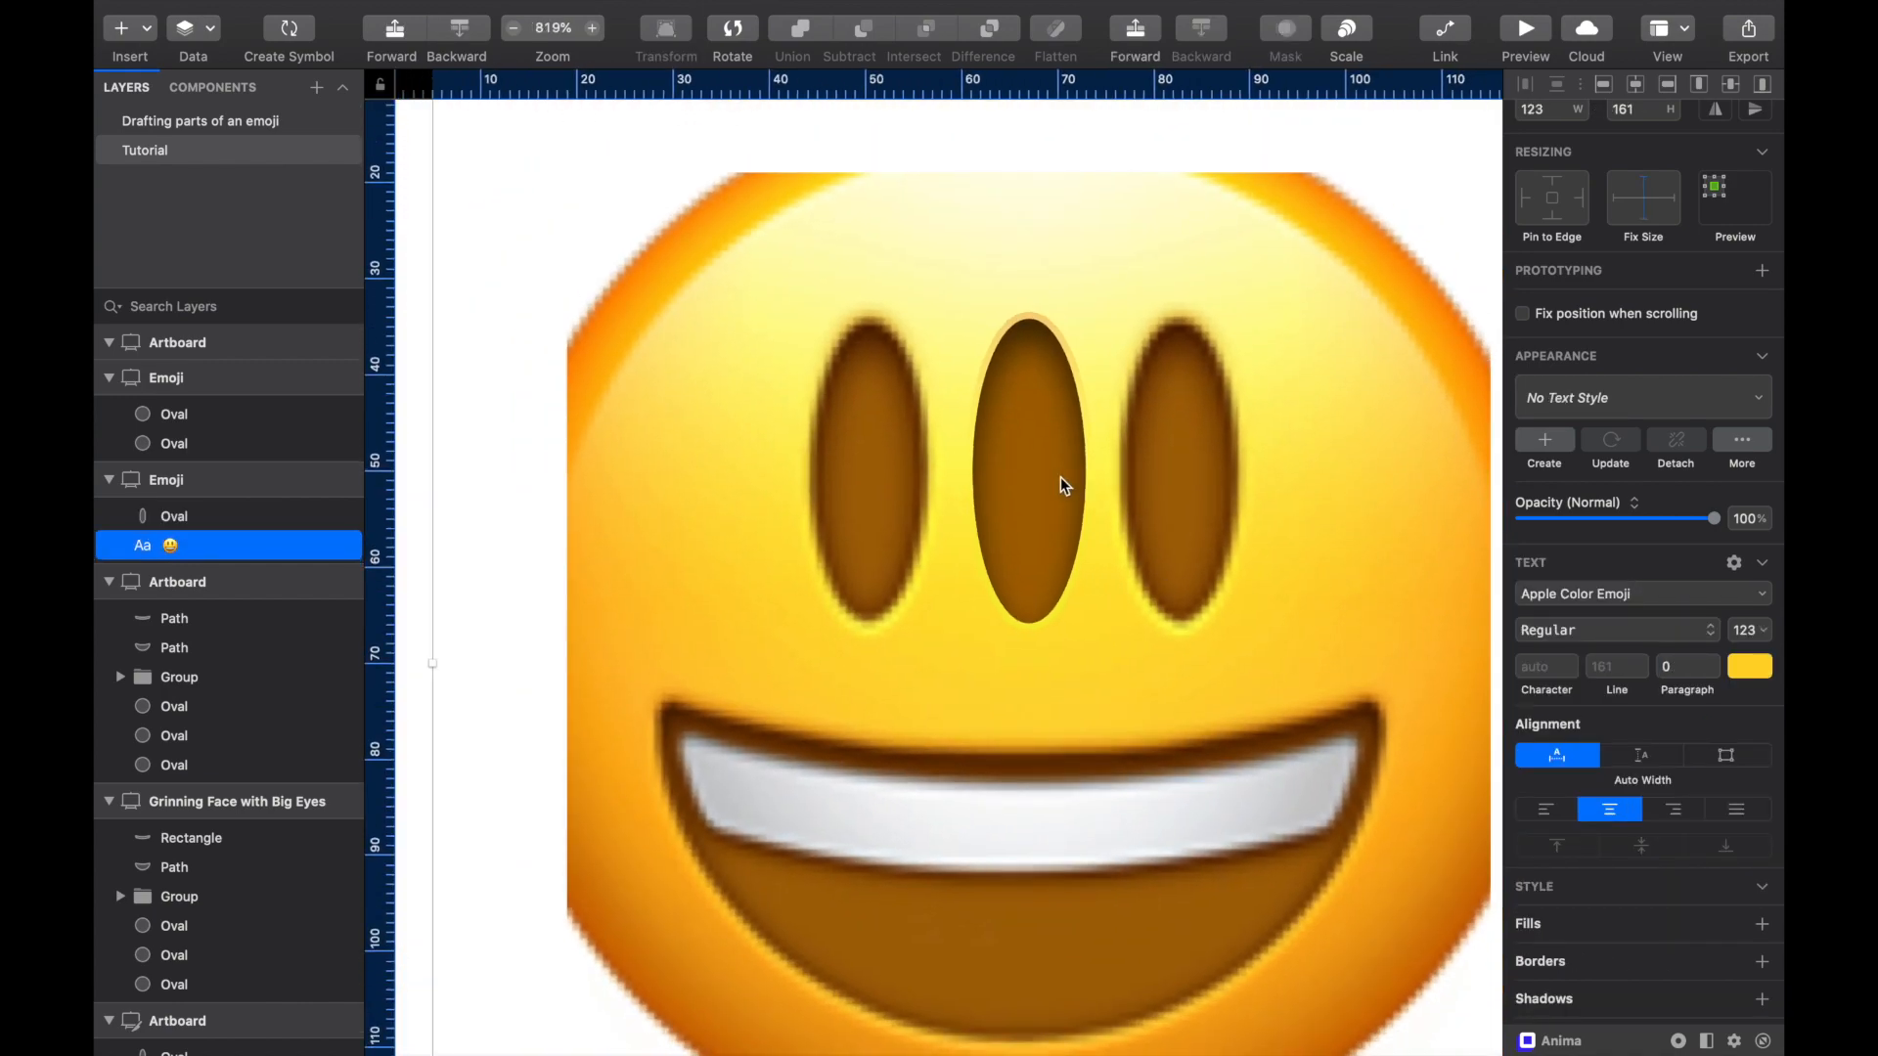
pyautogui.scroll(2, 1003, 409)
pyautogui.click(1025, 413)
pyautogui.moveTo(966, 409); pyautogui.dragTo(871, 408)
pyautogui.press('super+c')
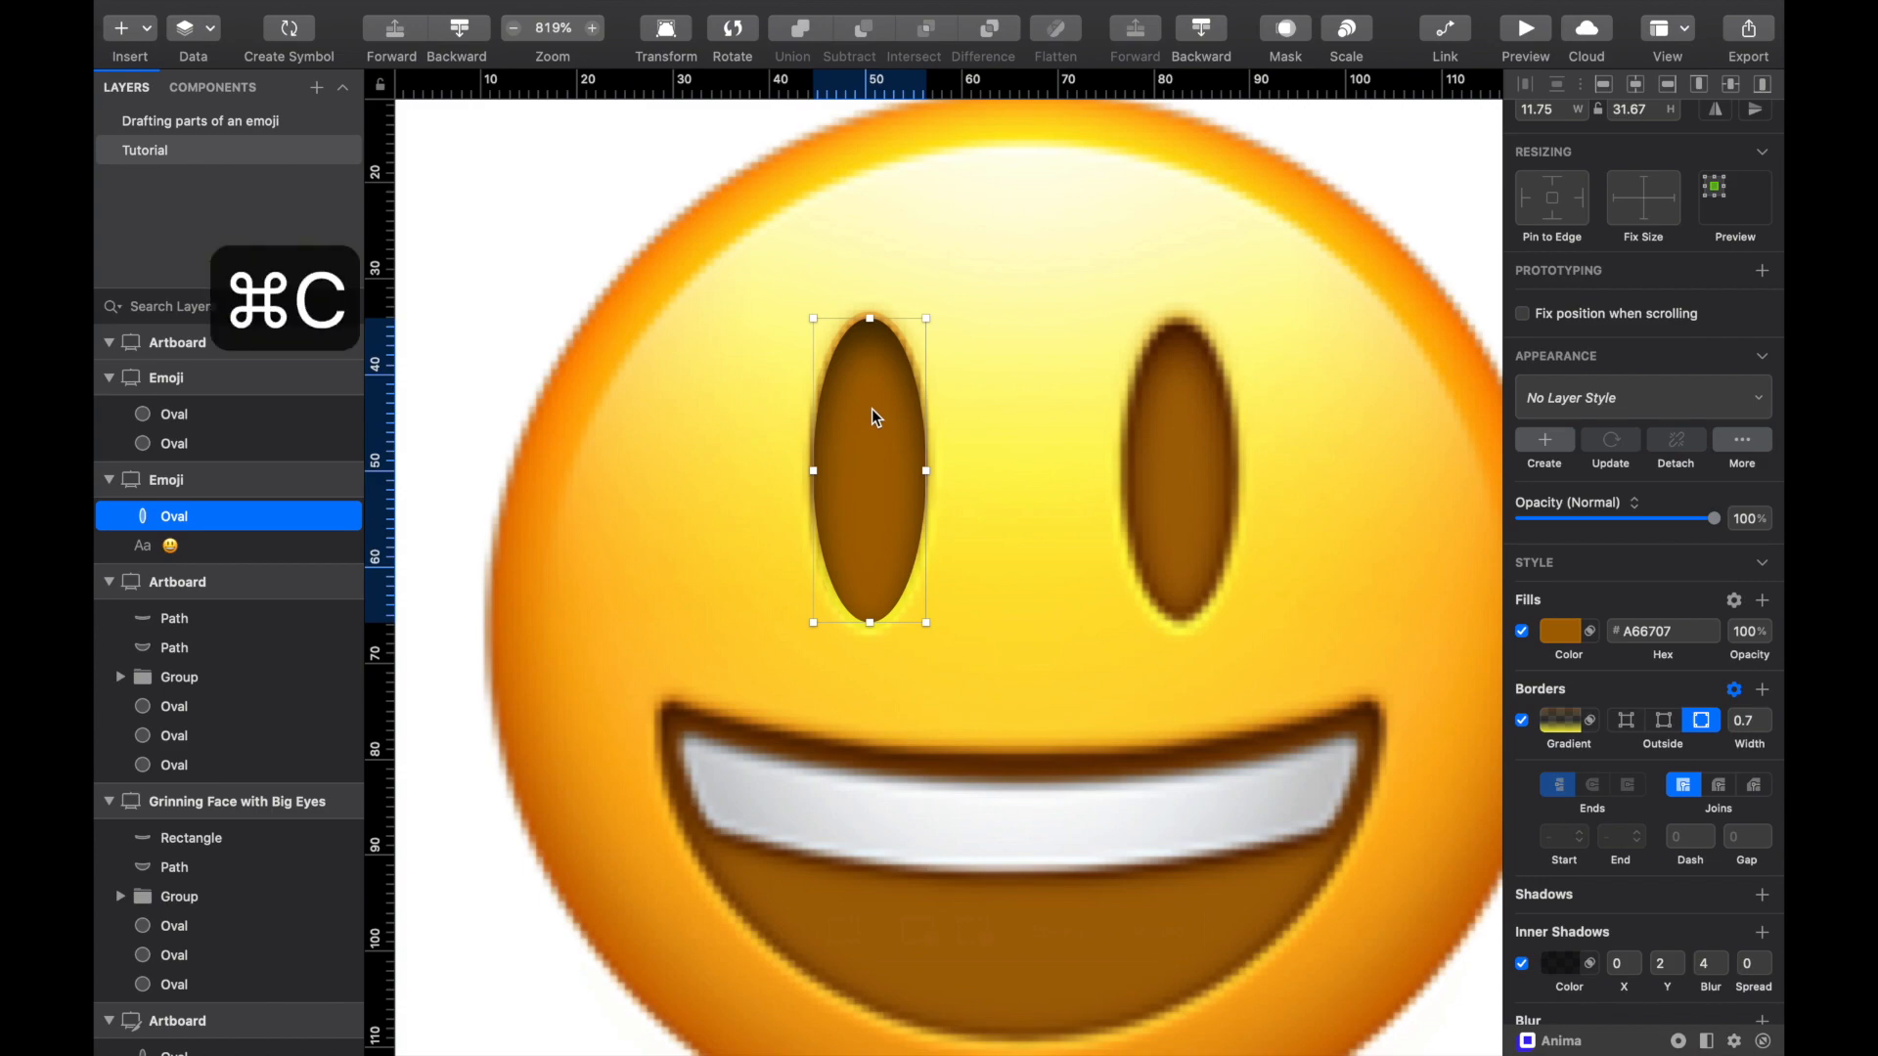
pyautogui.press('super+v')
pyautogui.moveTo(871, 409); pyautogui.dragTo(1181, 403)
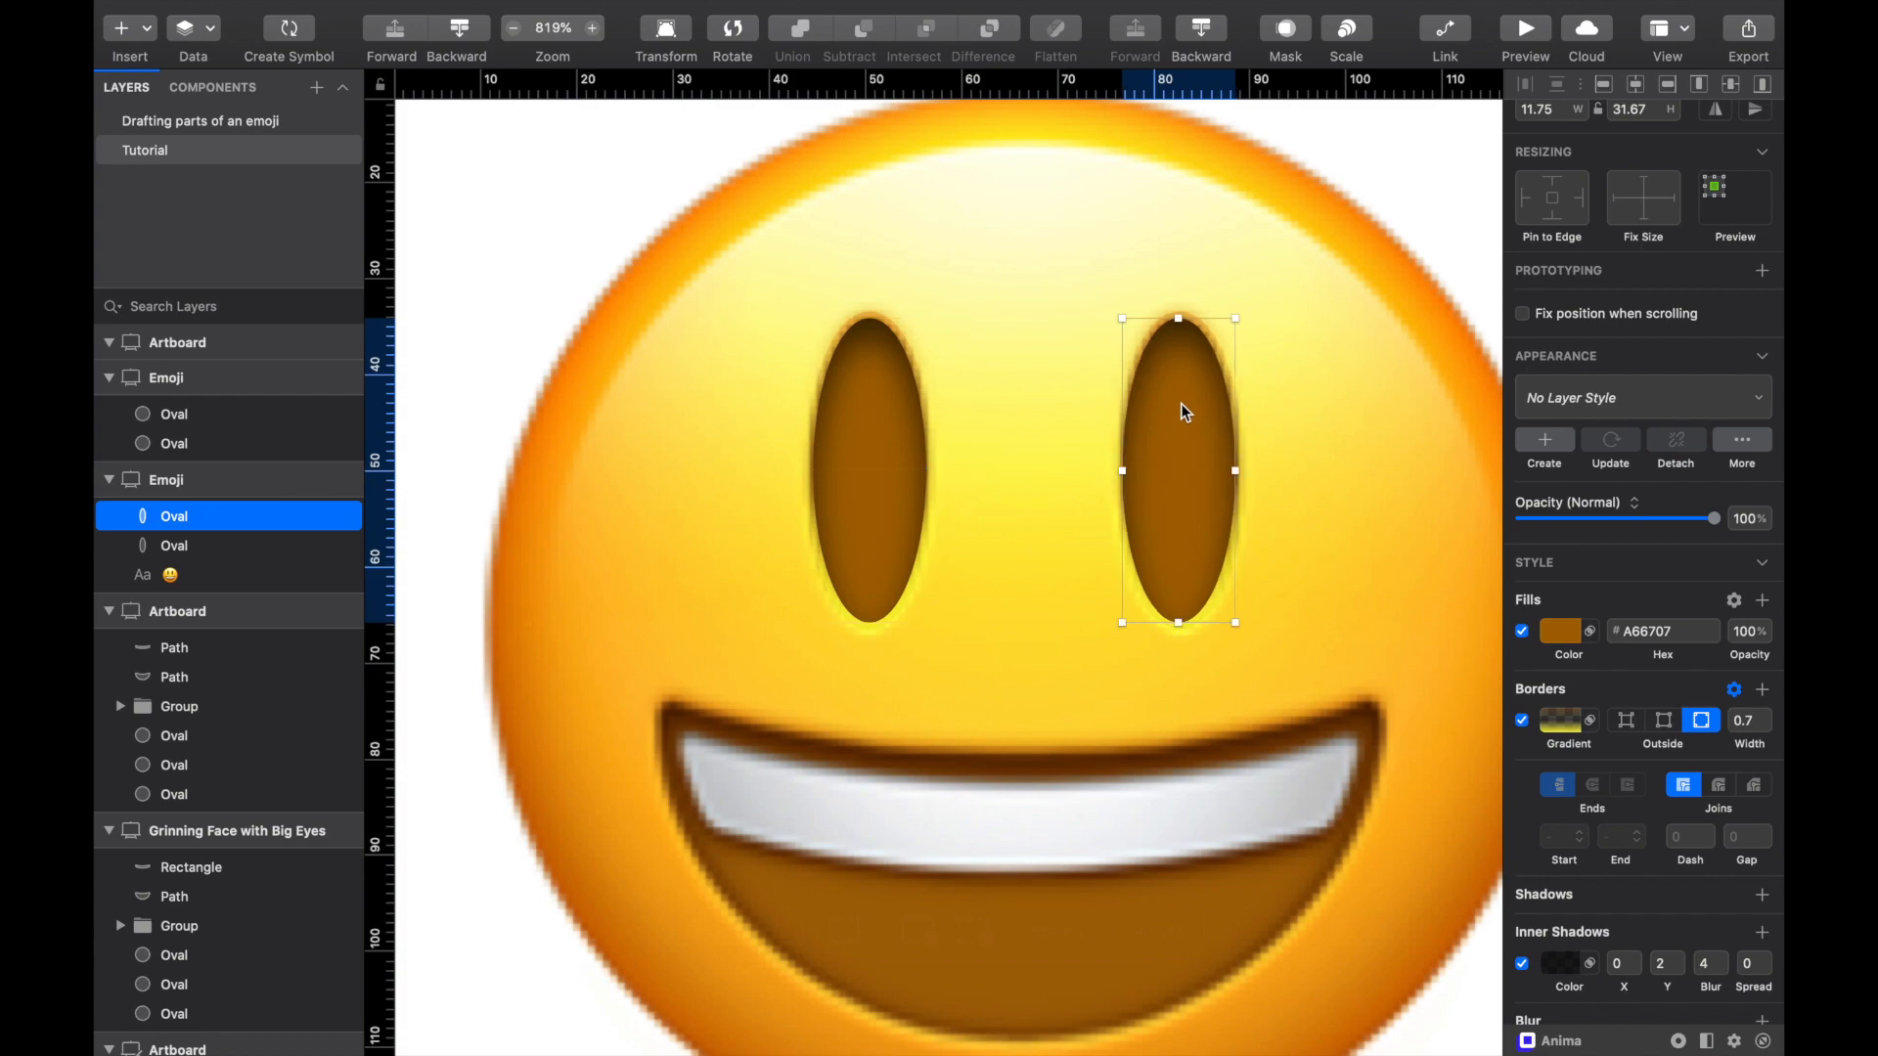
# Step: Group the two eye ovals and align the group over the reference eyes at X 44.5, Y 34.5
pyautogui.keyDown('shift'); pyautogui.click(866, 431); pyautogui.keyUp('shift')
pyautogui.moveTo(884, 372); pyautogui.dragTo(889, 350)
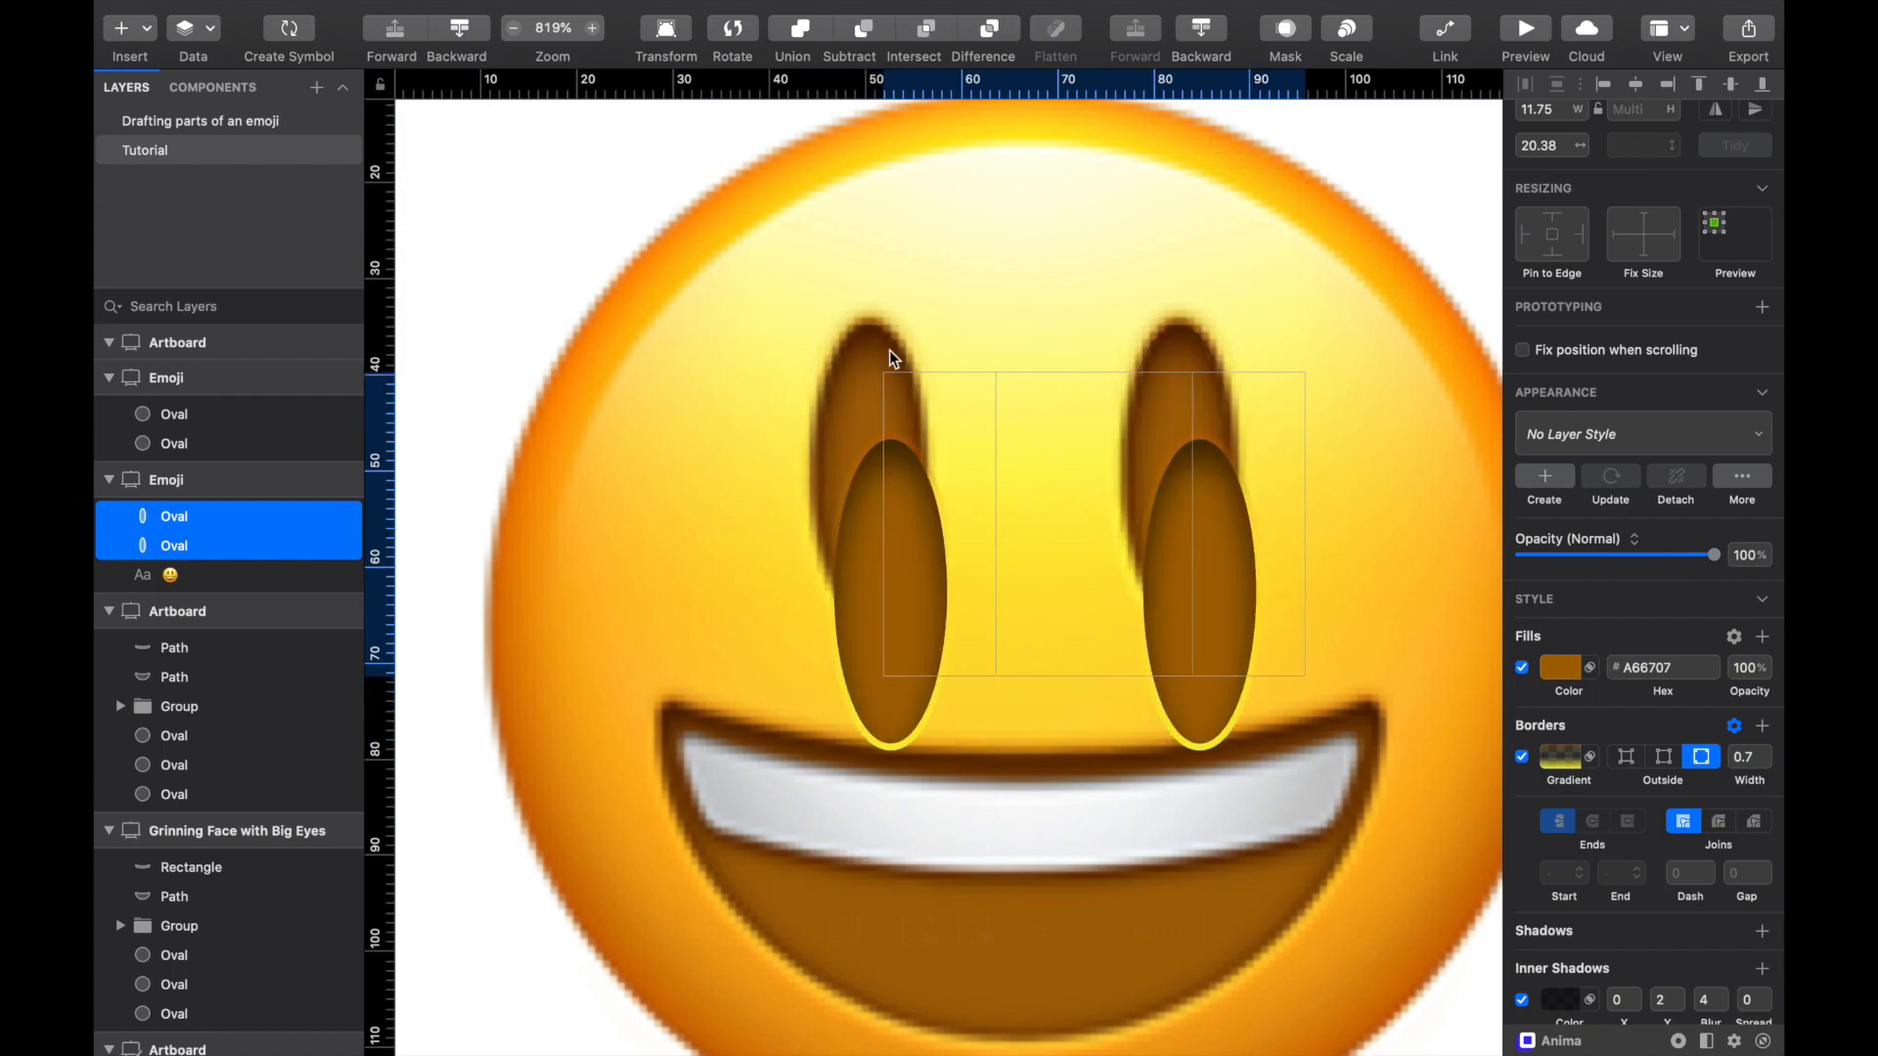
pyautogui.press('super+z')
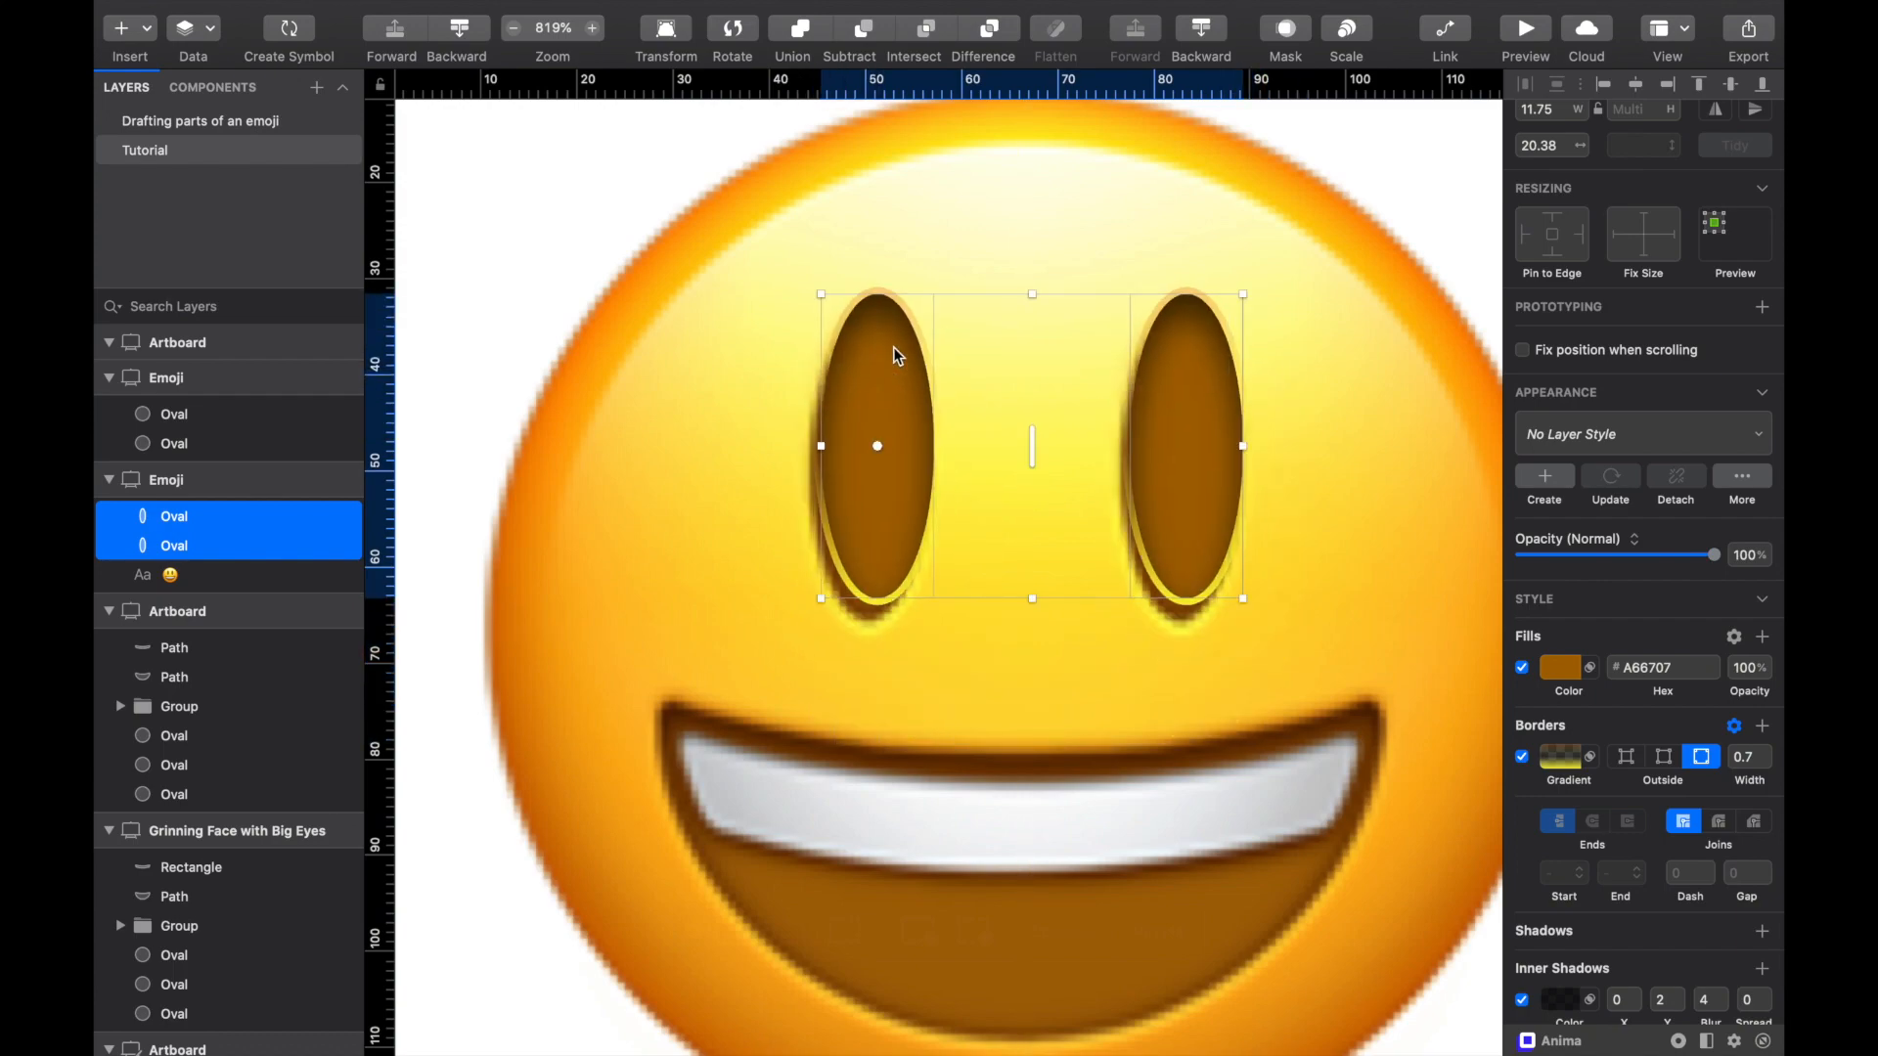
pyautogui.press('super+g')
pyautogui.scroll(-5, 894, 349)
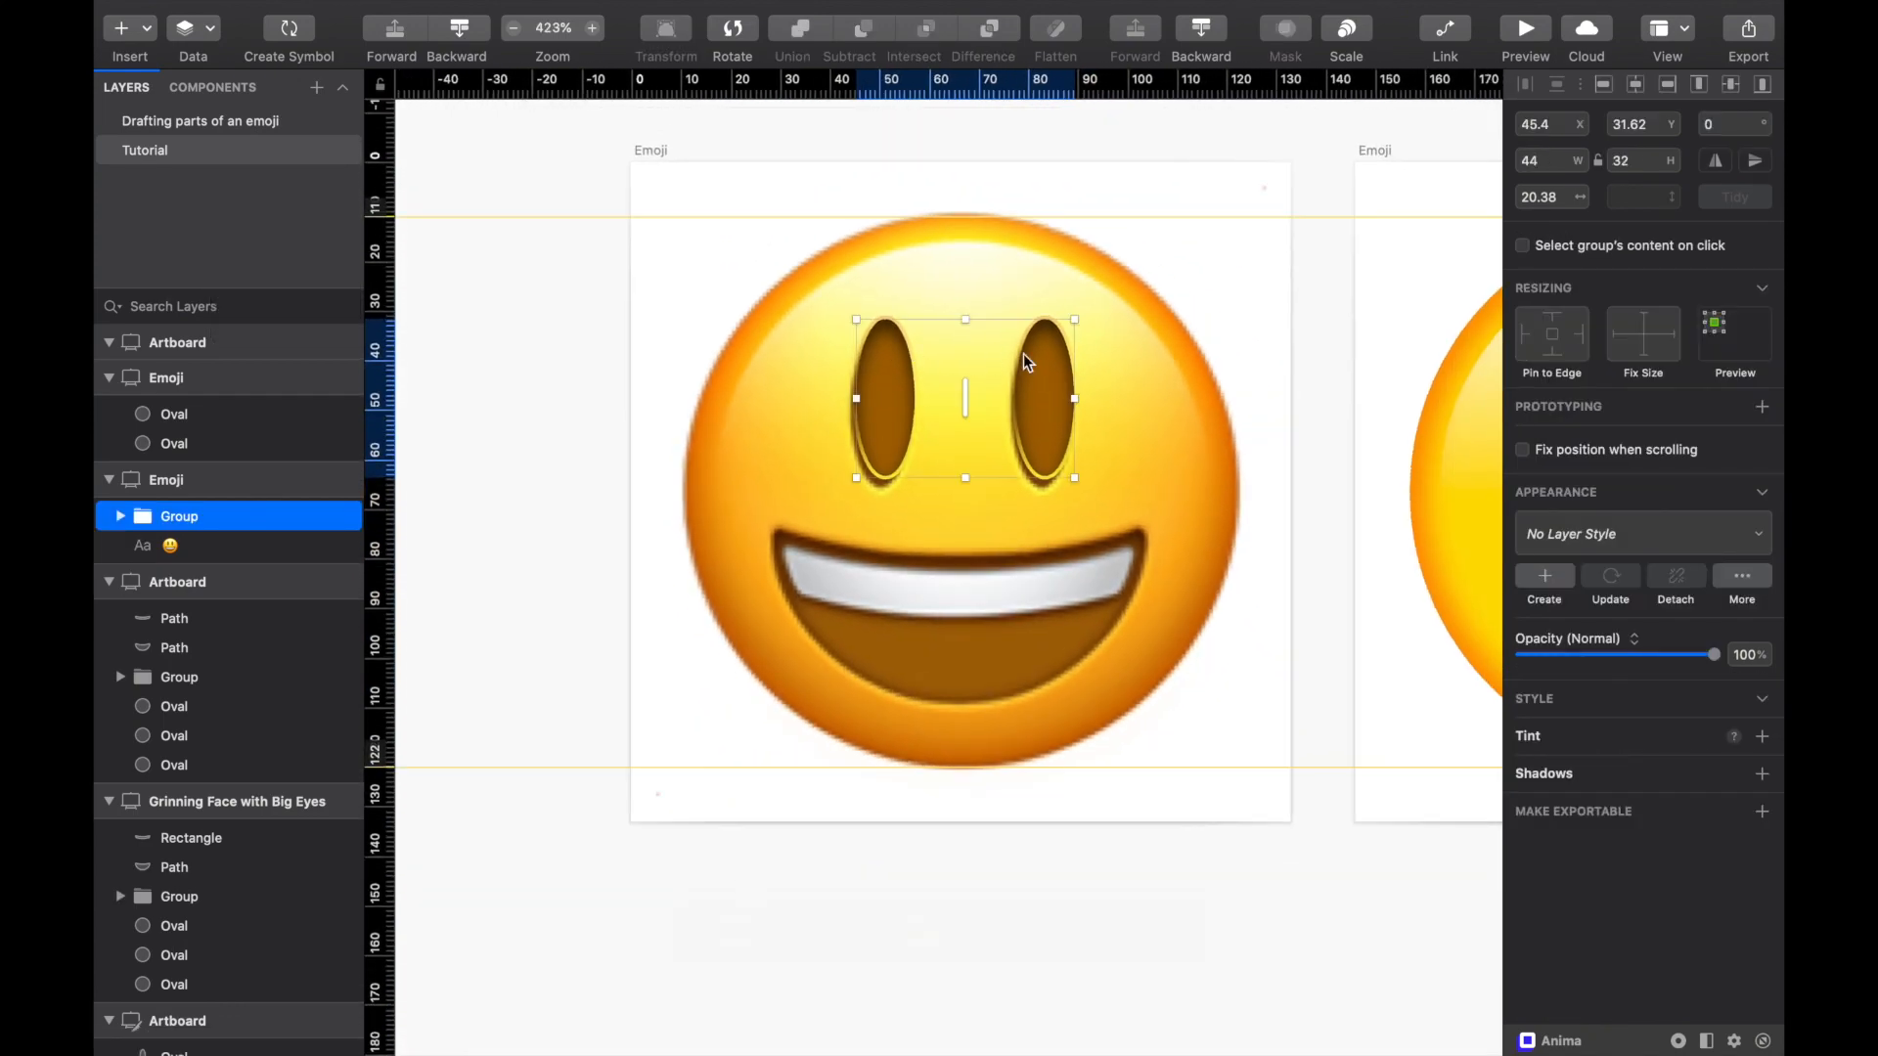
pyautogui.moveTo(1040, 368); pyautogui.dragTo(1041, 375)
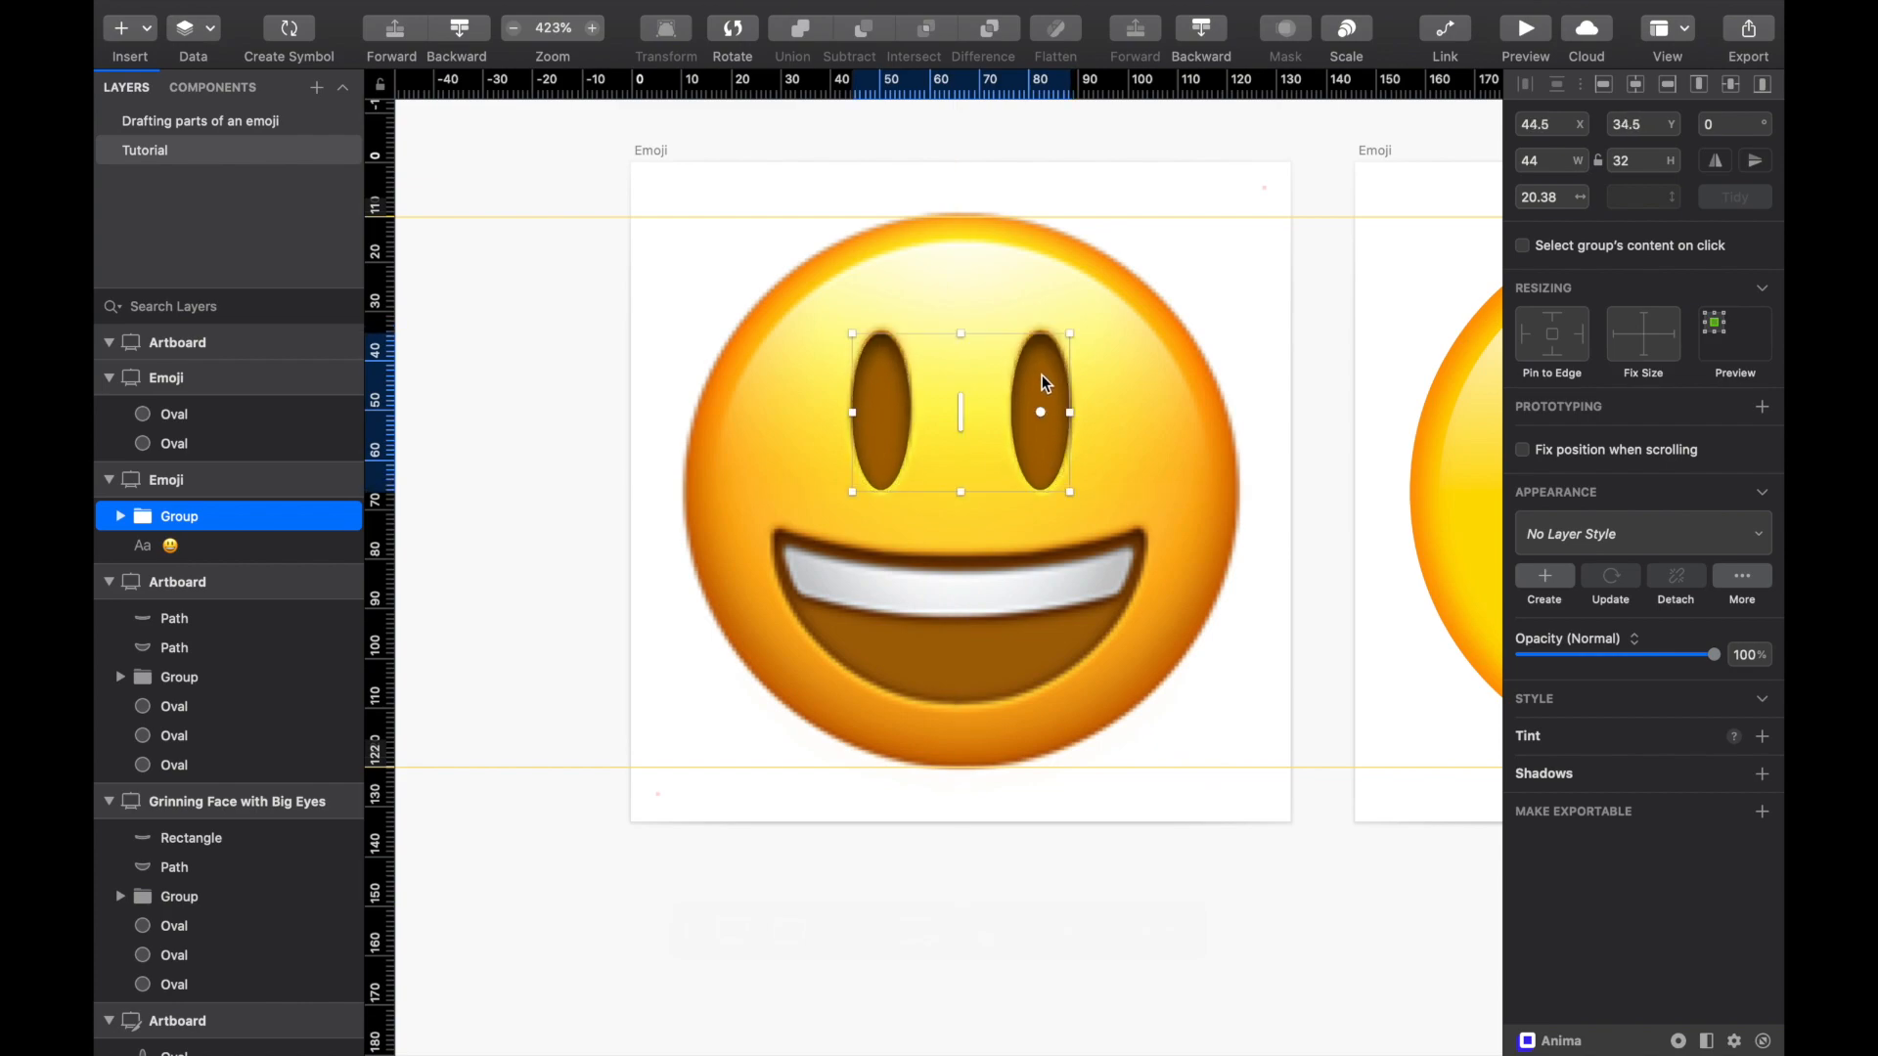
# Step: Cut the eye group from the reference artboard and paste it into the Emoji artboard holding the yellow face
pyautogui.press('super+x')
pyautogui.hscroll(5, 1042, 373)
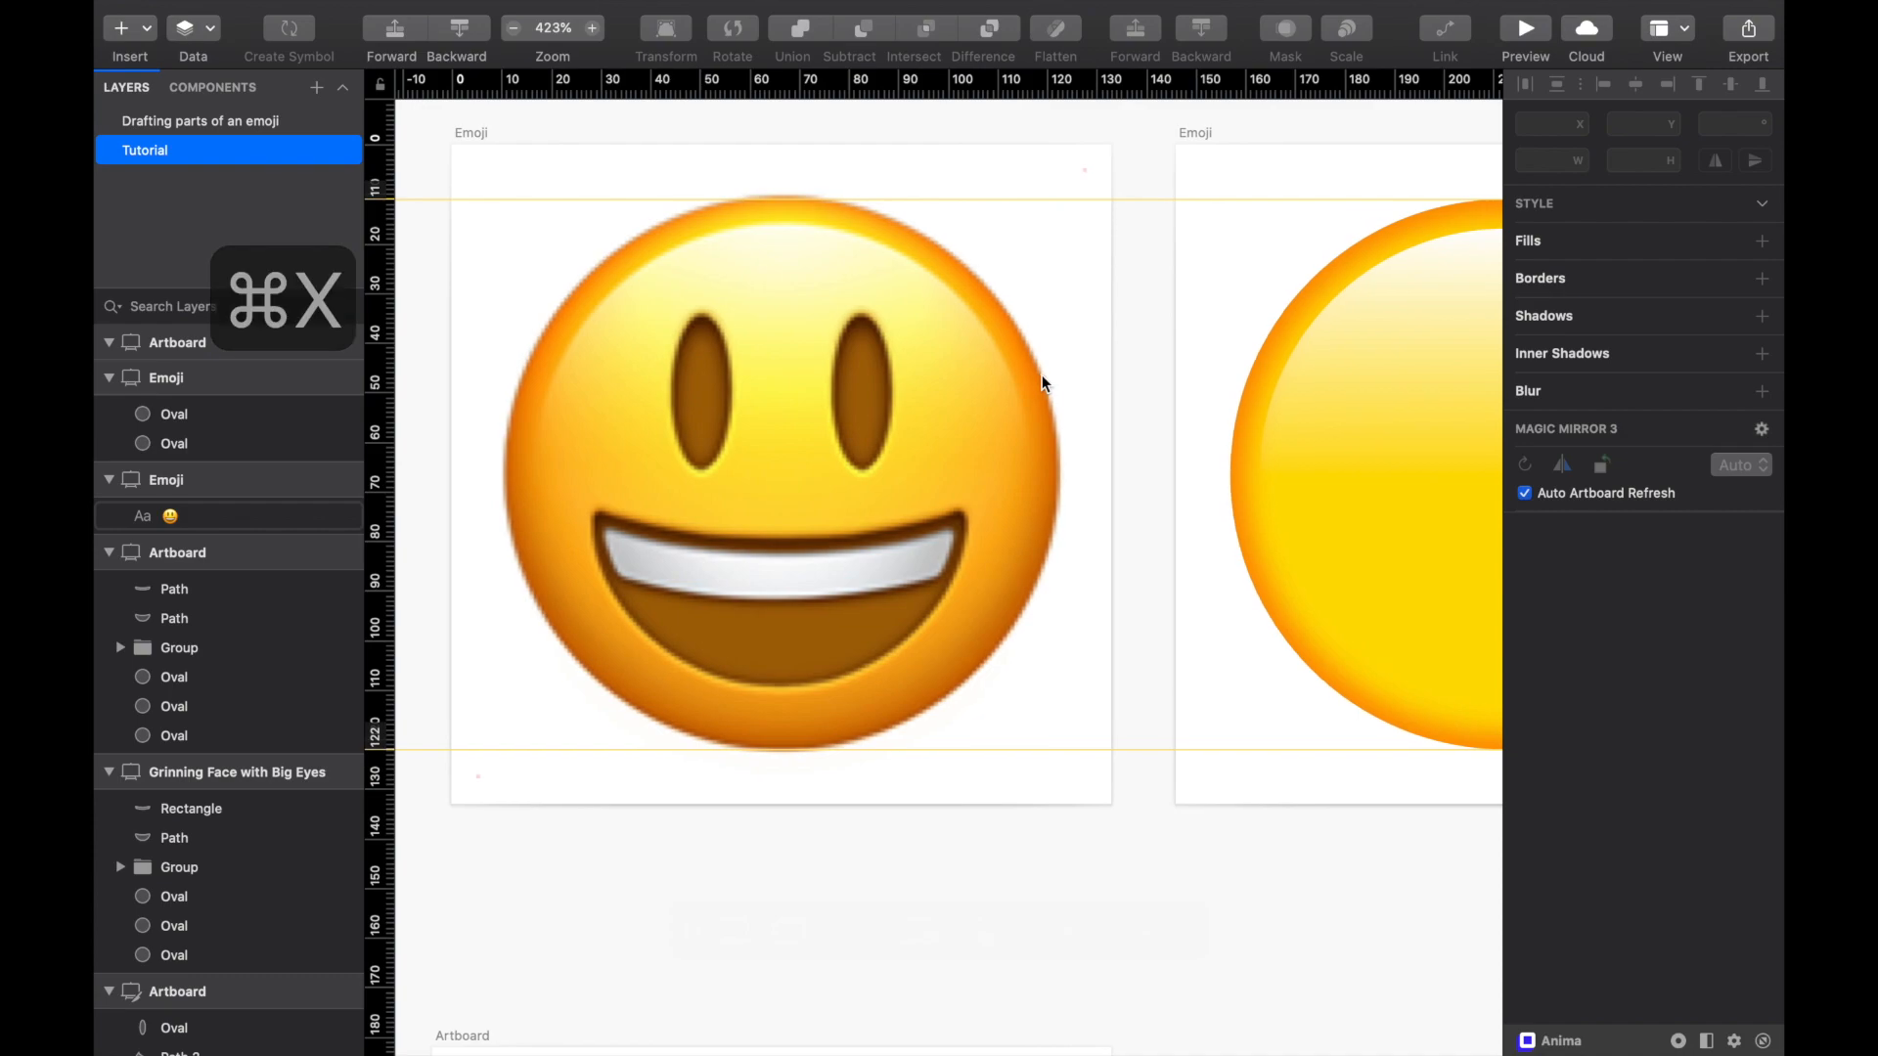
pyautogui.click(1194, 133)
pyautogui.hscroll(5, 1170, 331)
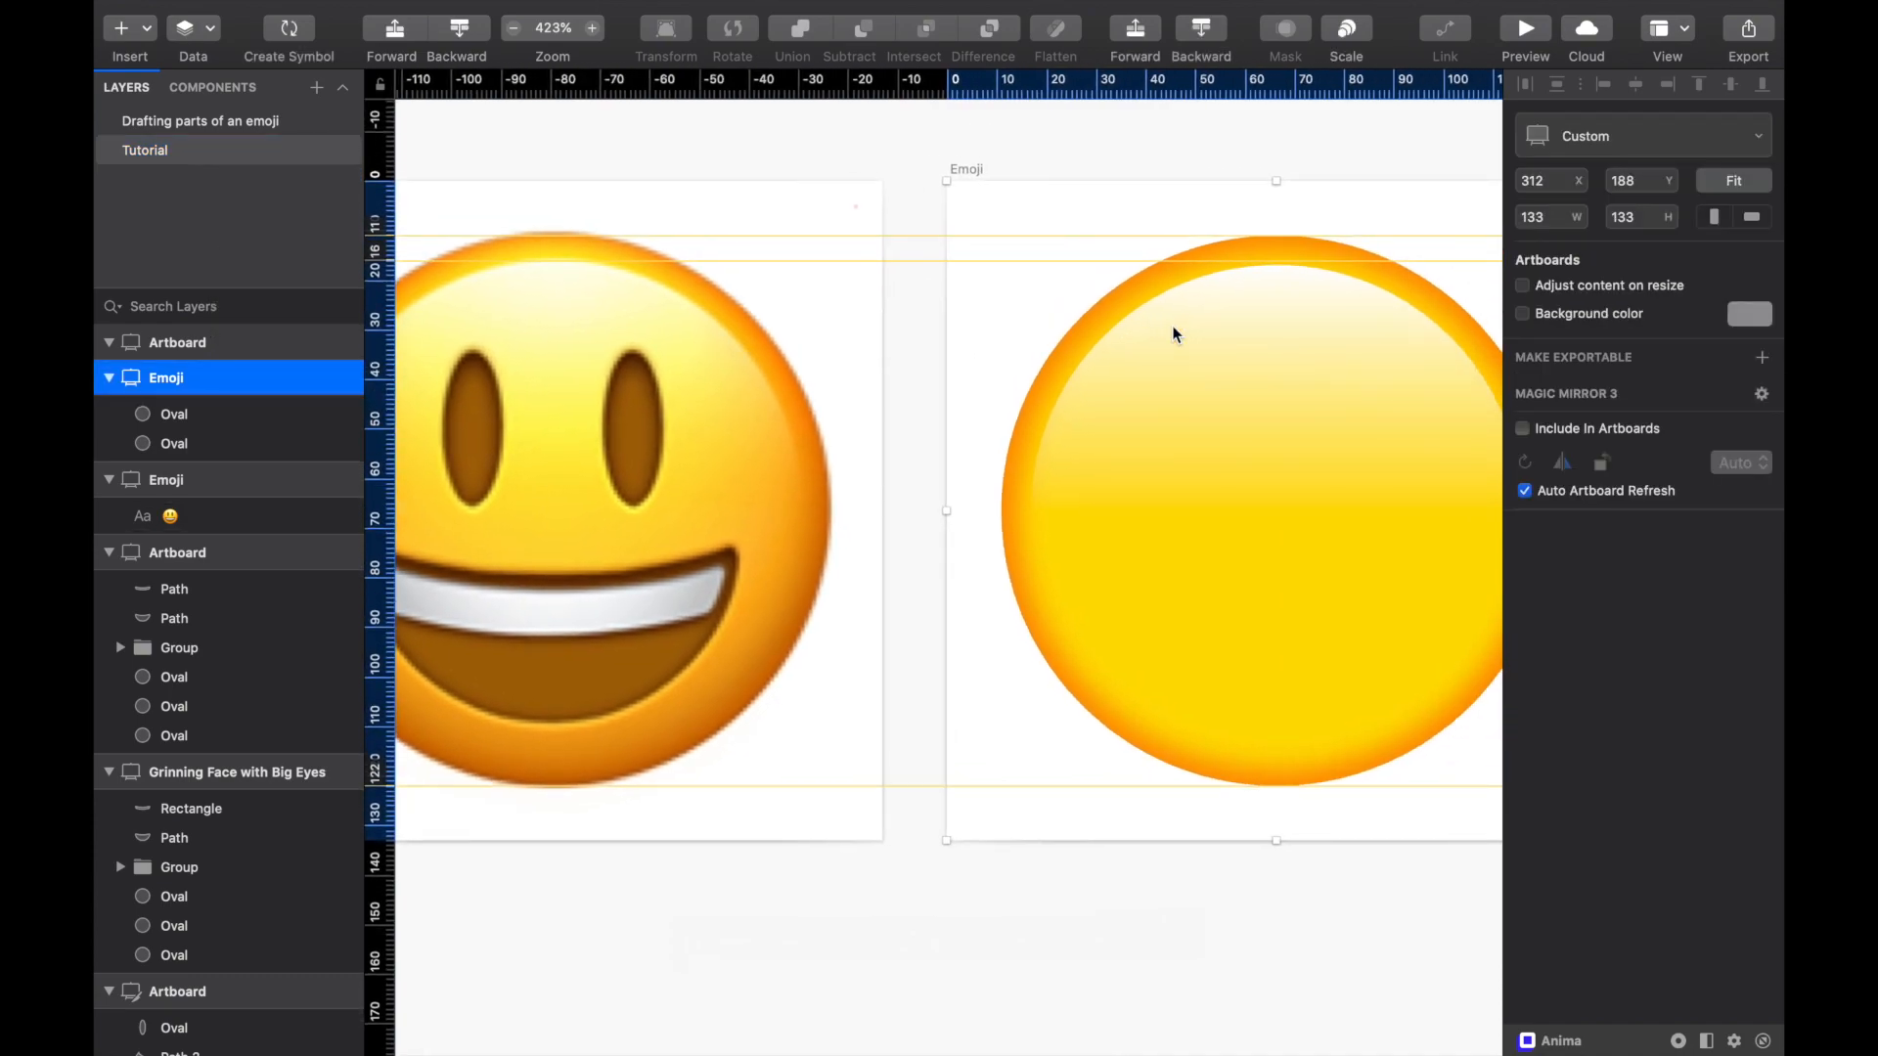
pyautogui.press('super+v')
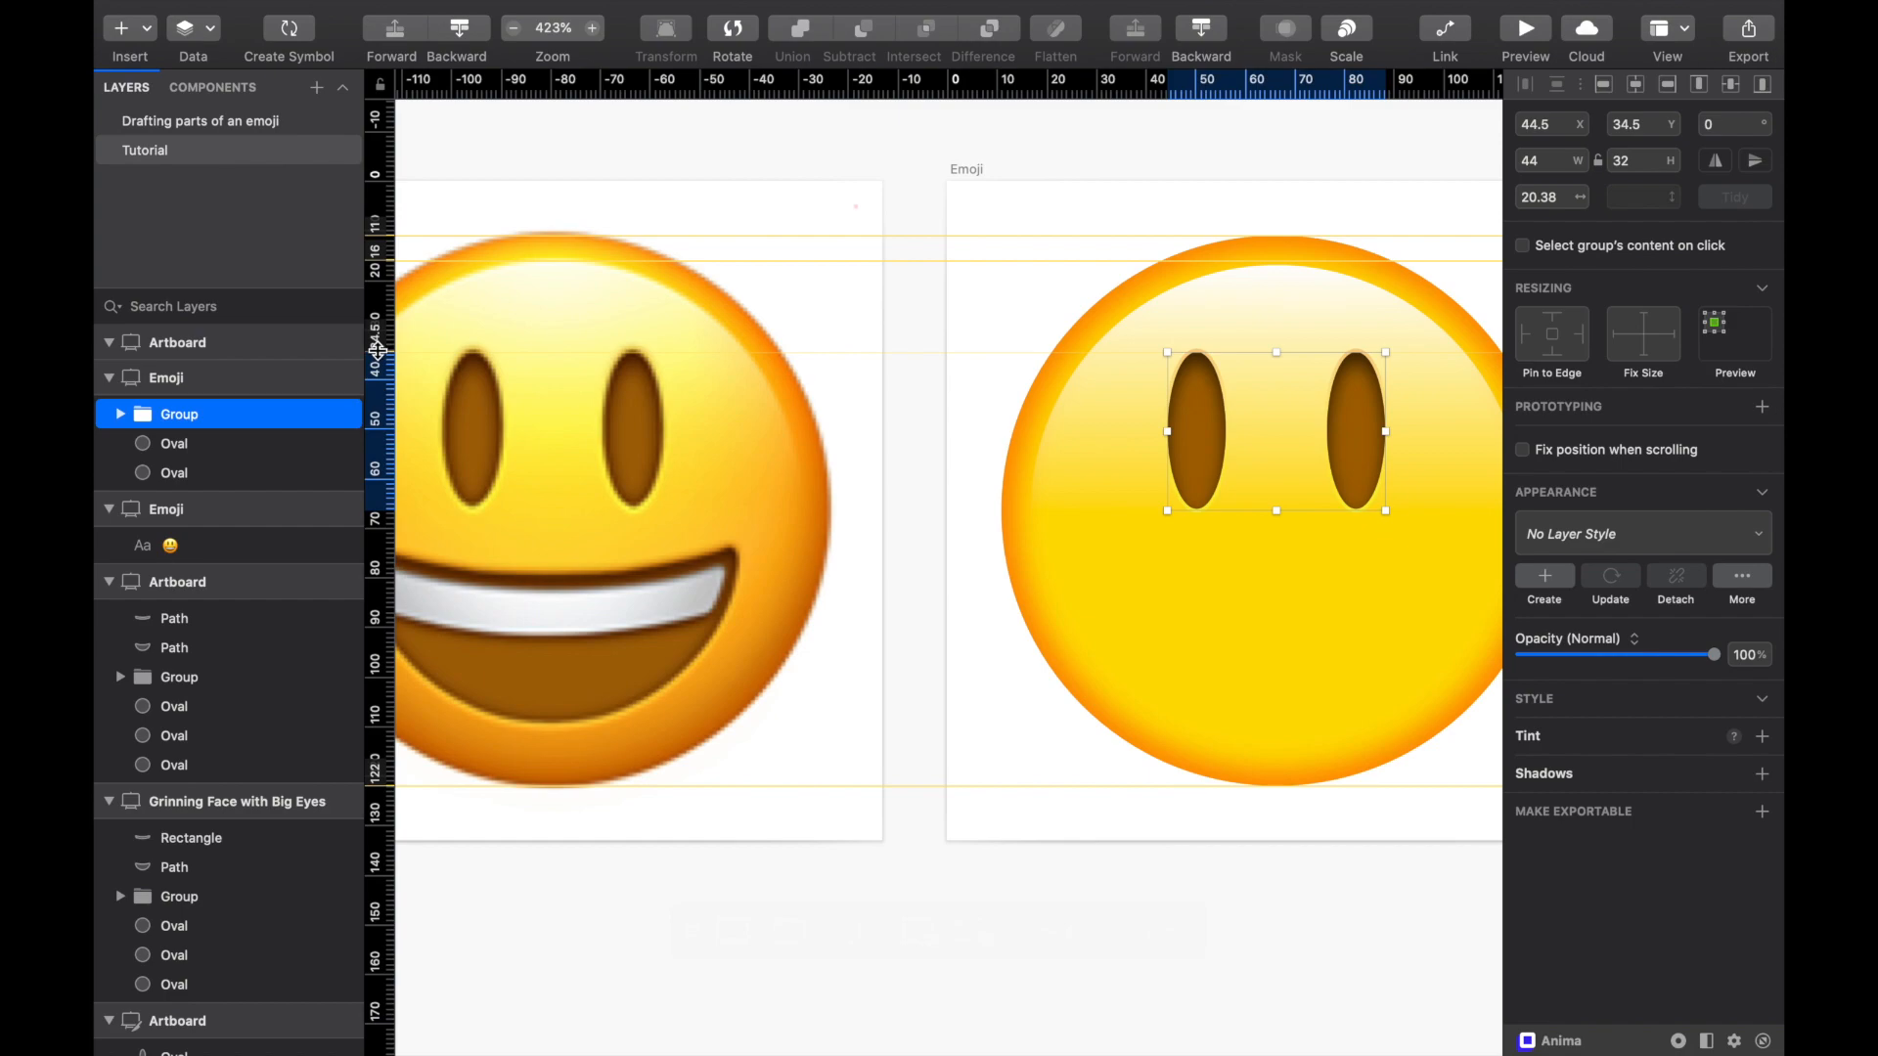
pyautogui.click(769, 870)
# Step: Draw a 64 by 35 rounded rectangle with radius 8 over the reference mouth and centre it horizontally at X 34.5
pyautogui.hscroll(-5, 768, 871)
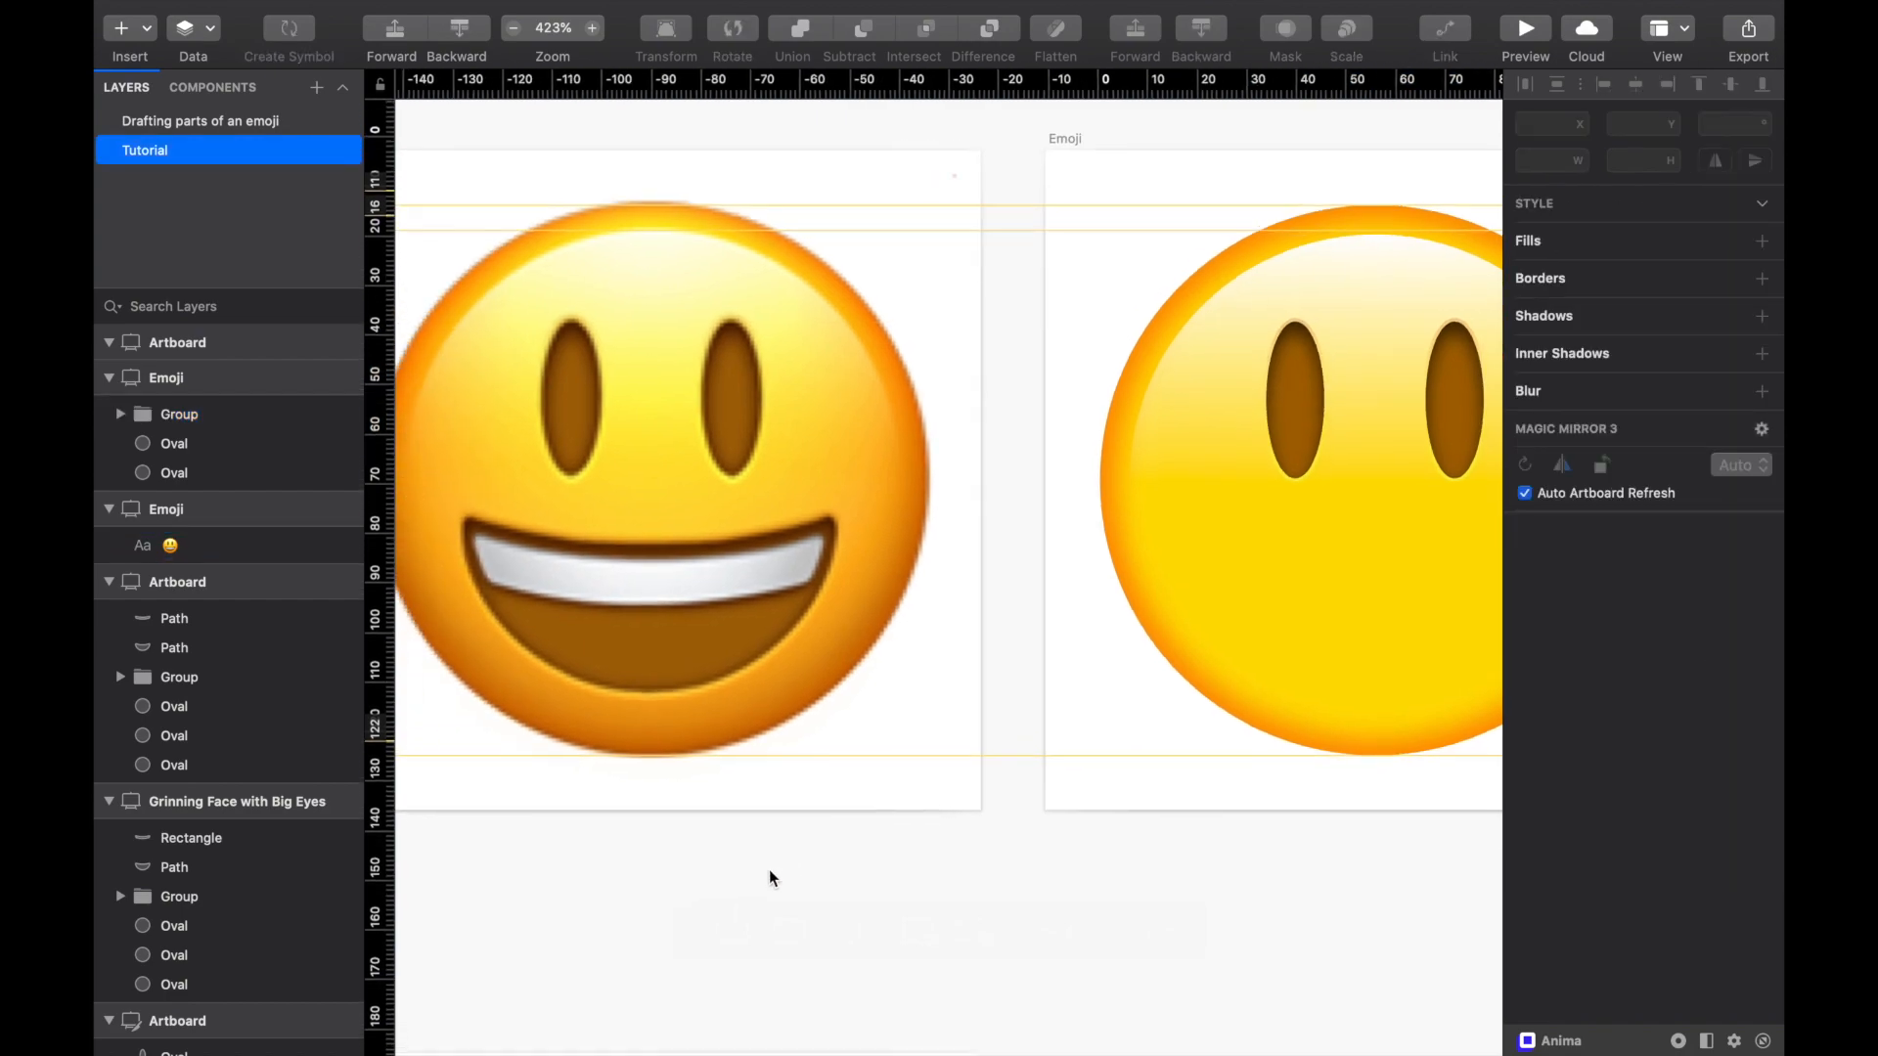
pyautogui.hscroll(-3, 792, 528)
pyautogui.scroll(-1, 792, 528)
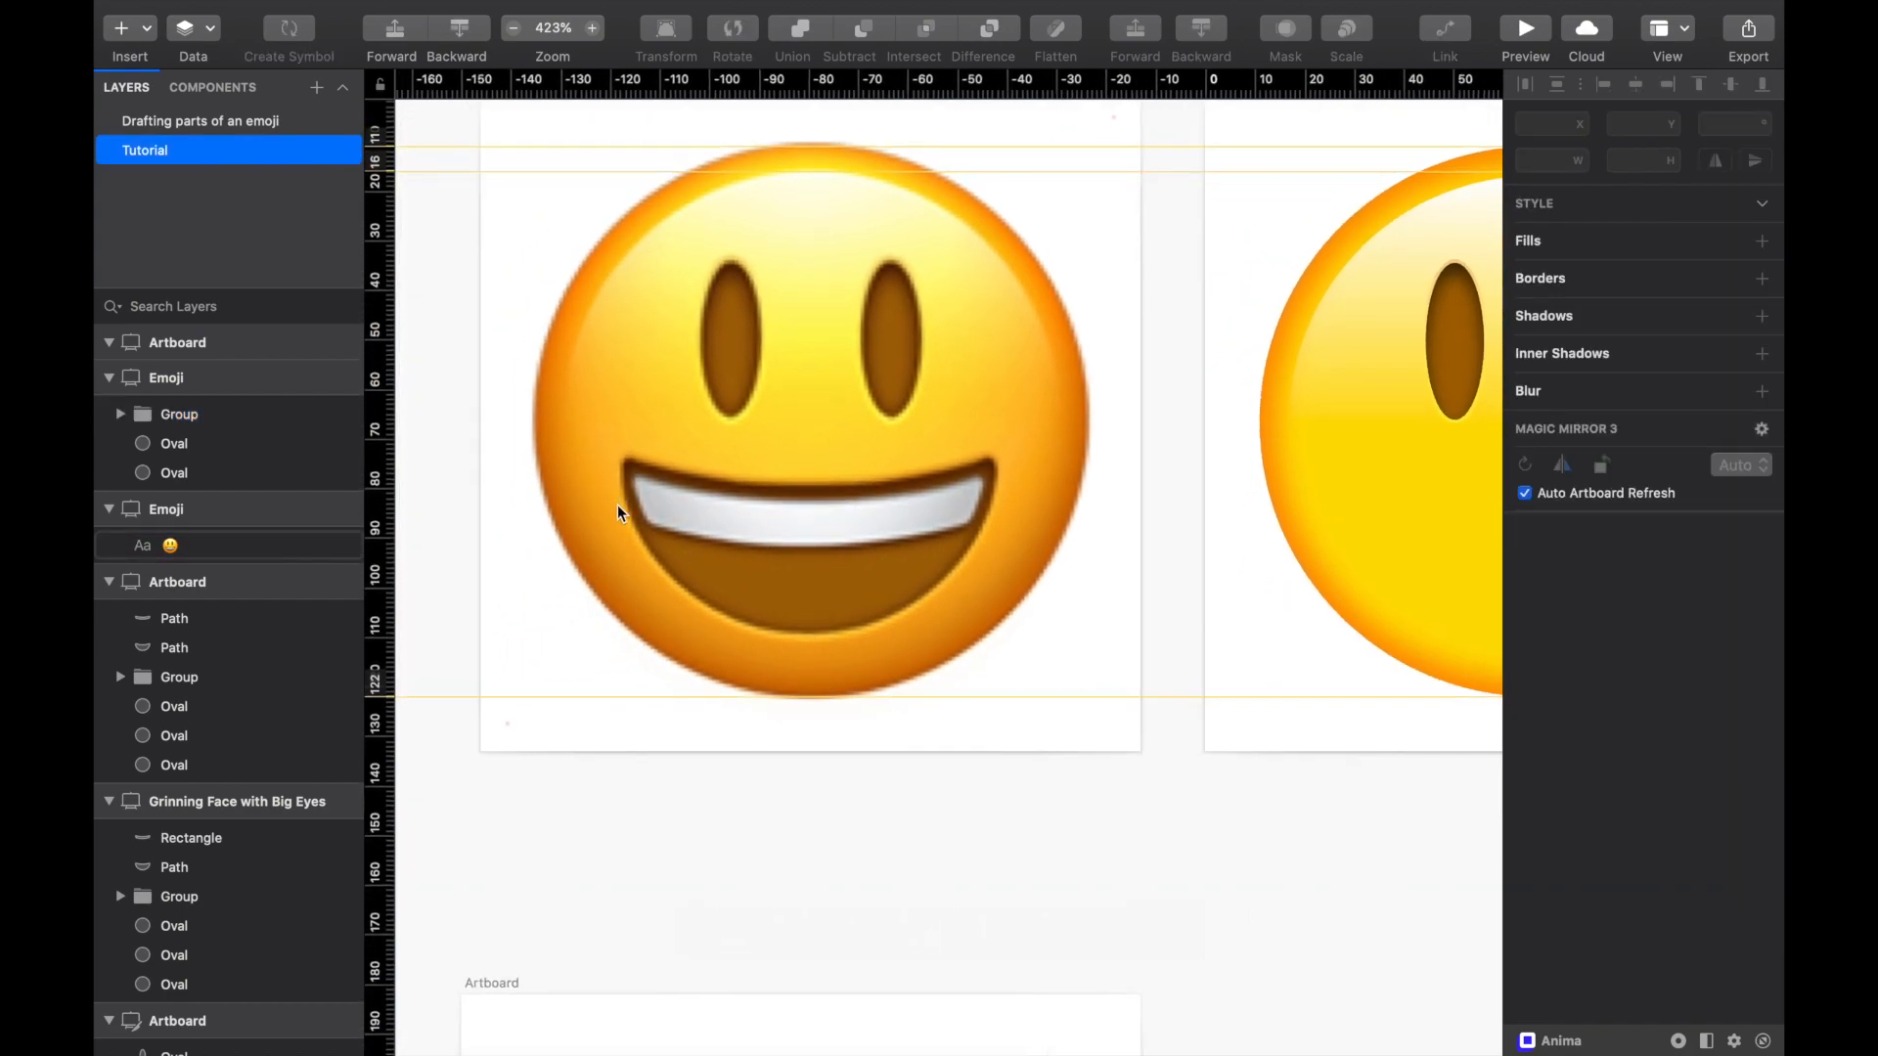
pyautogui.hscroll(-2, 916, 570)
pyautogui.scroll(5, 915, 570)
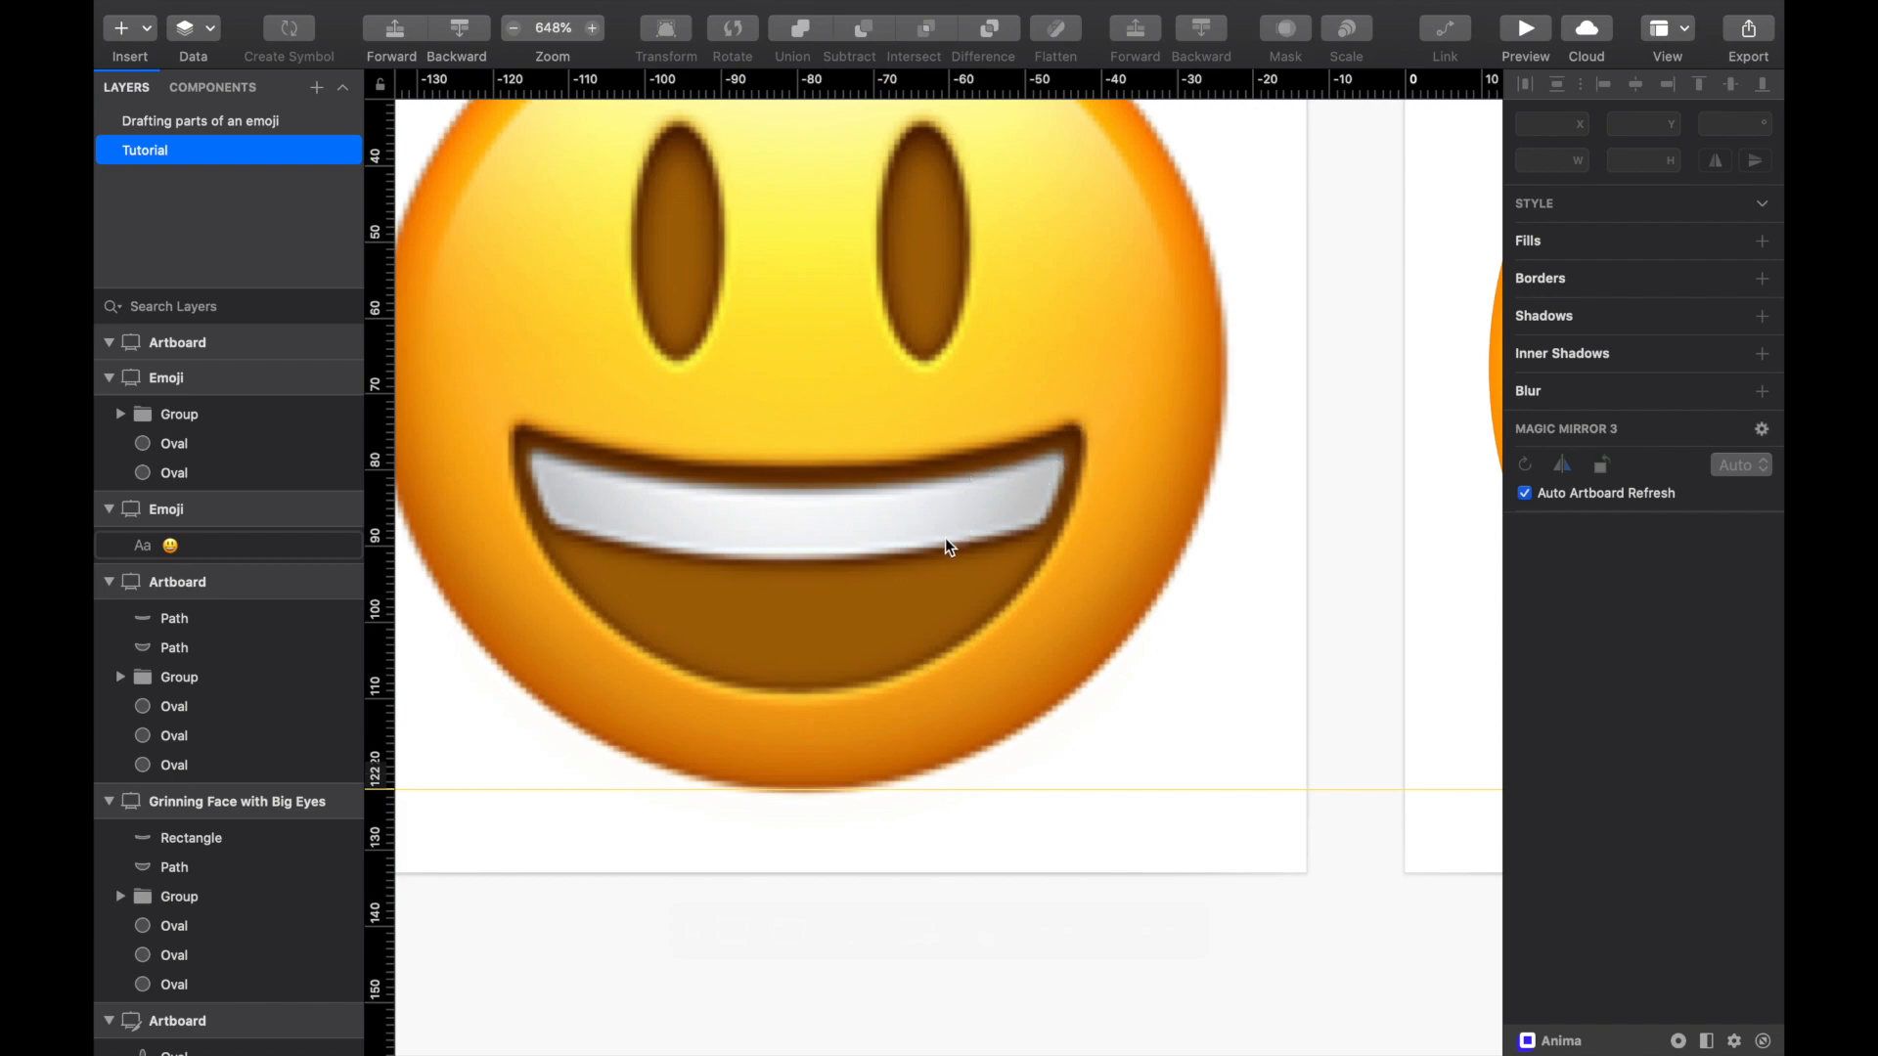
pyautogui.hscroll(5, 945, 539)
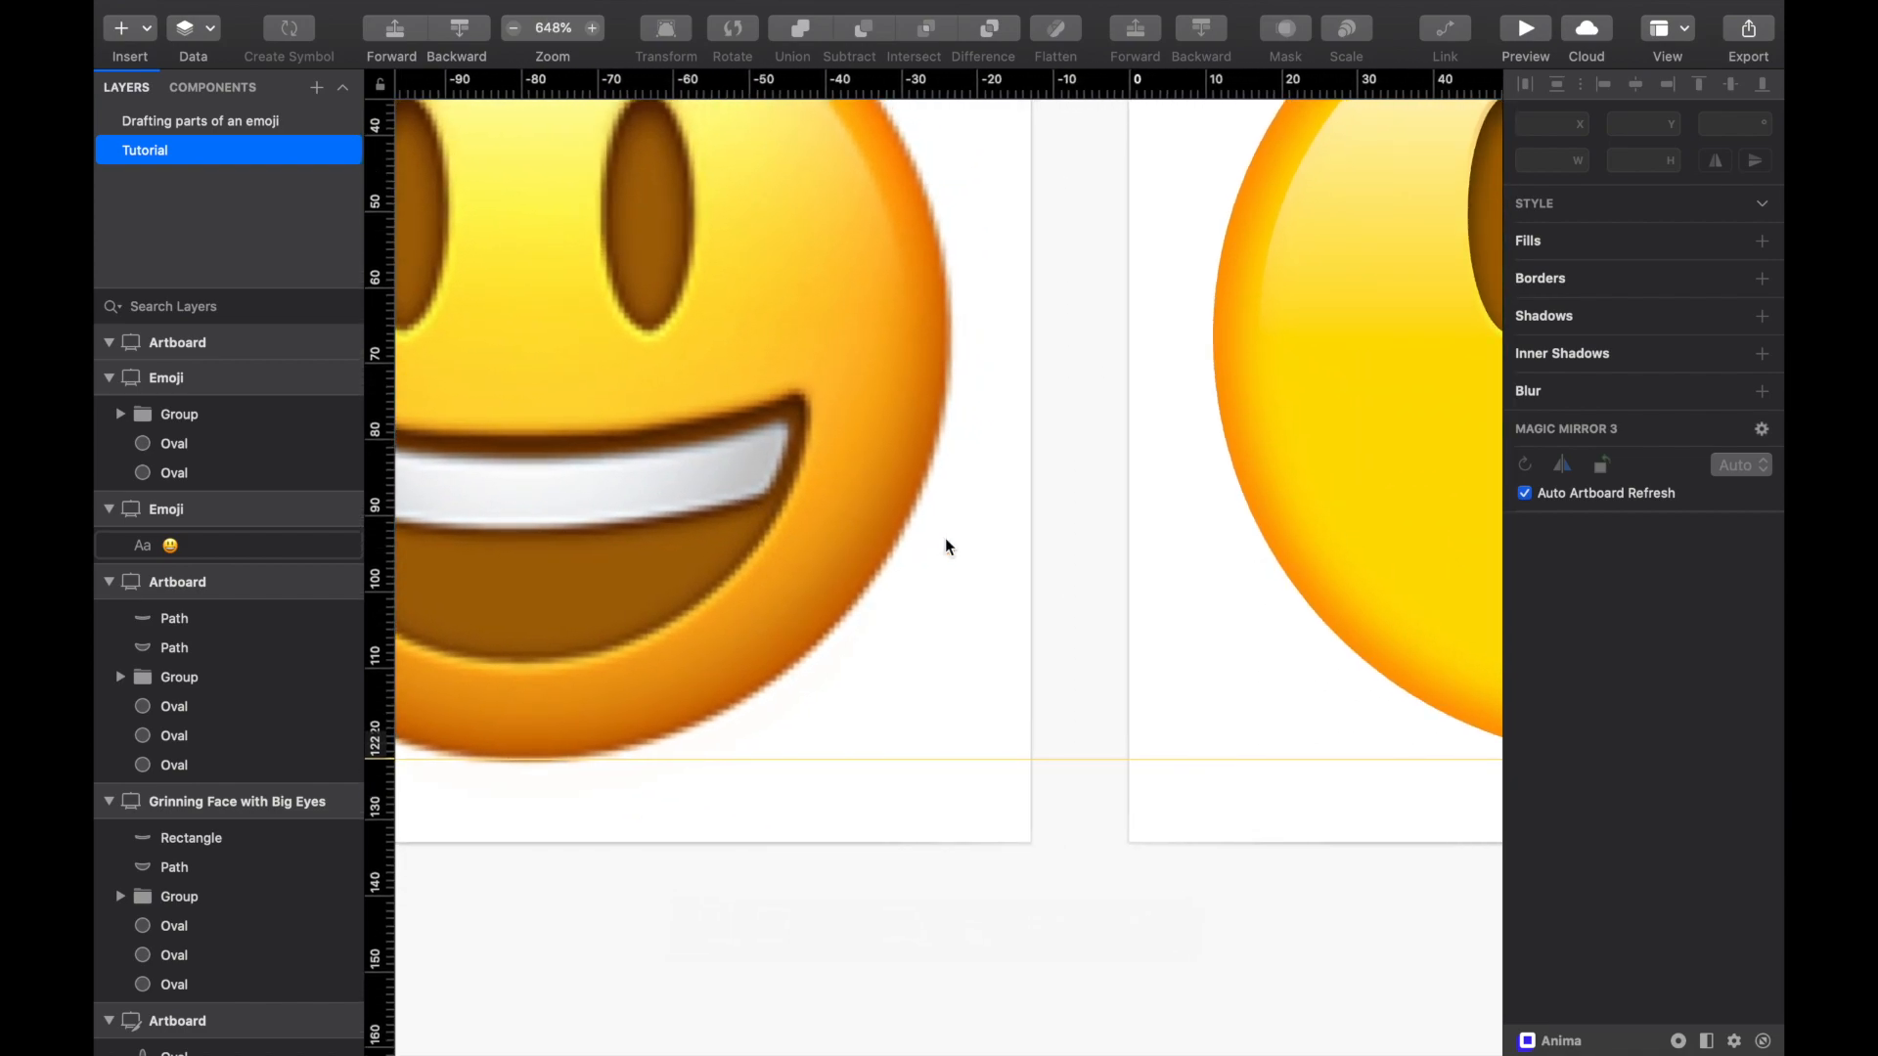
pyautogui.hscroll(-5, 945, 538)
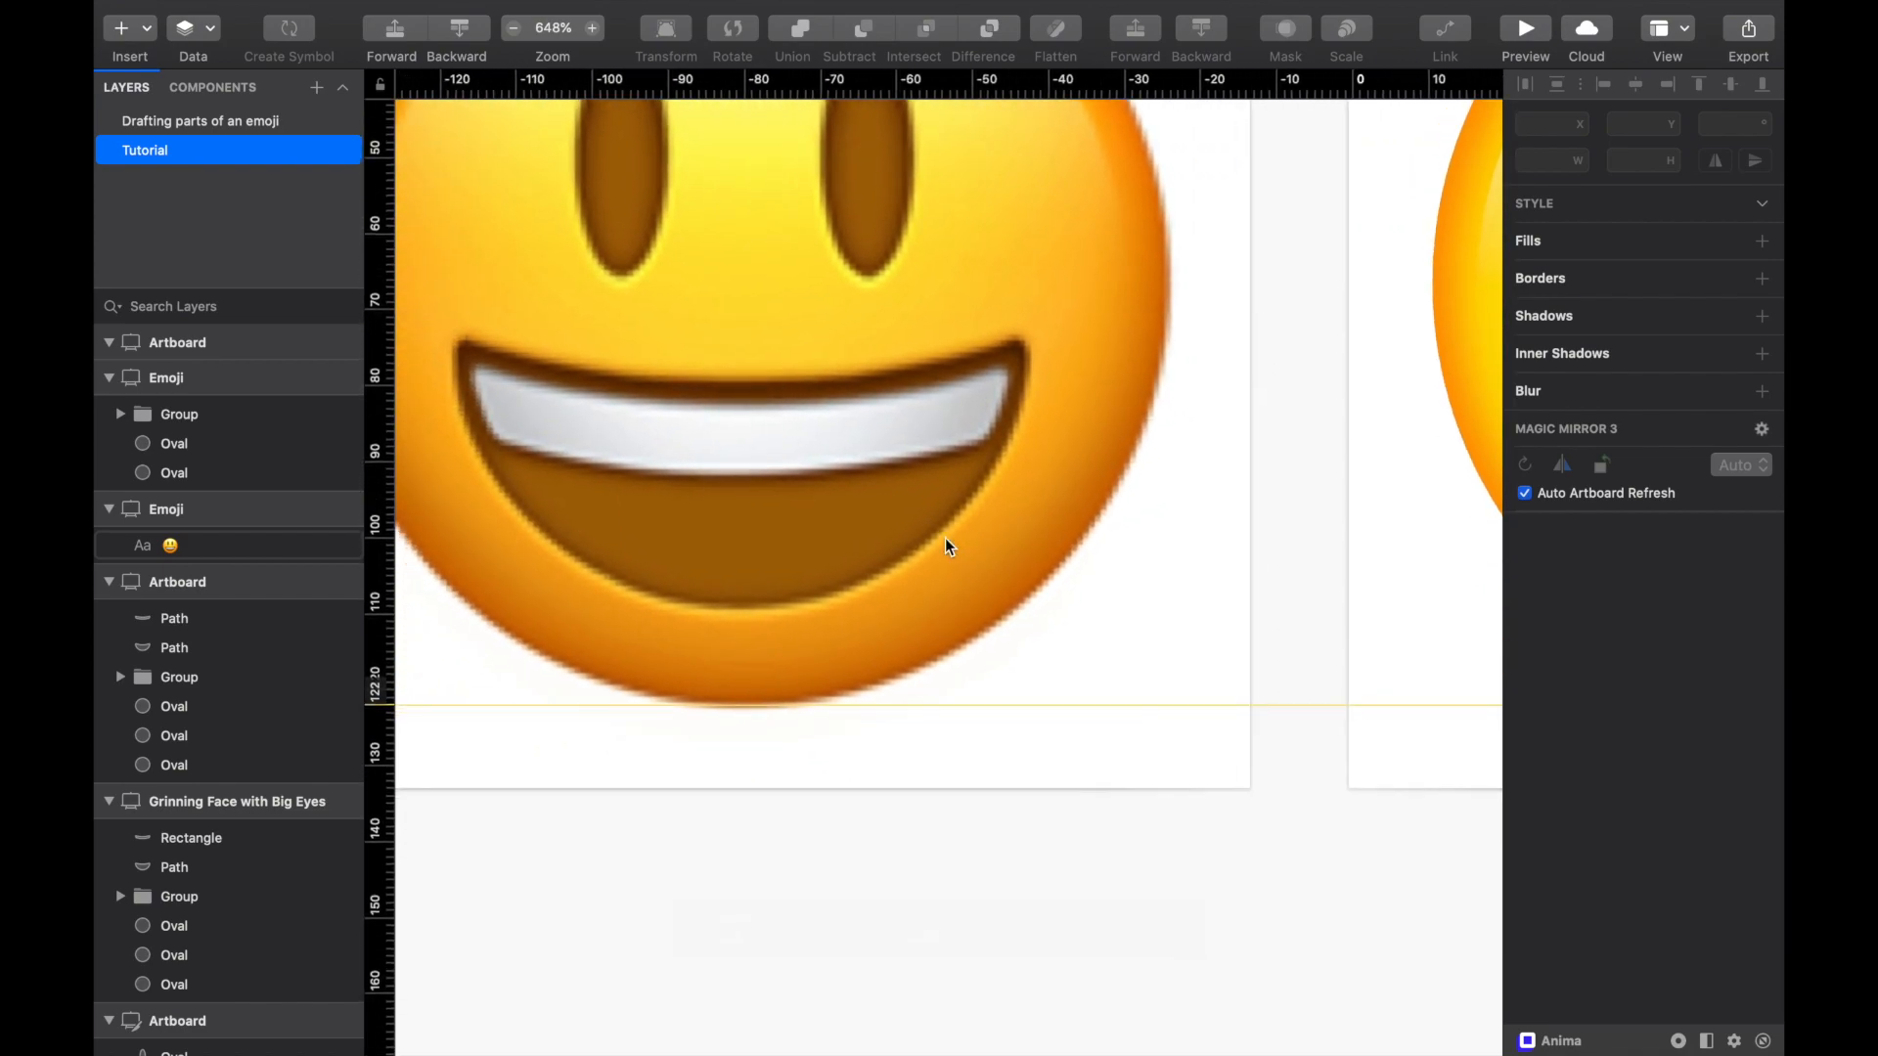
pyautogui.scroll(3, 706, 444)
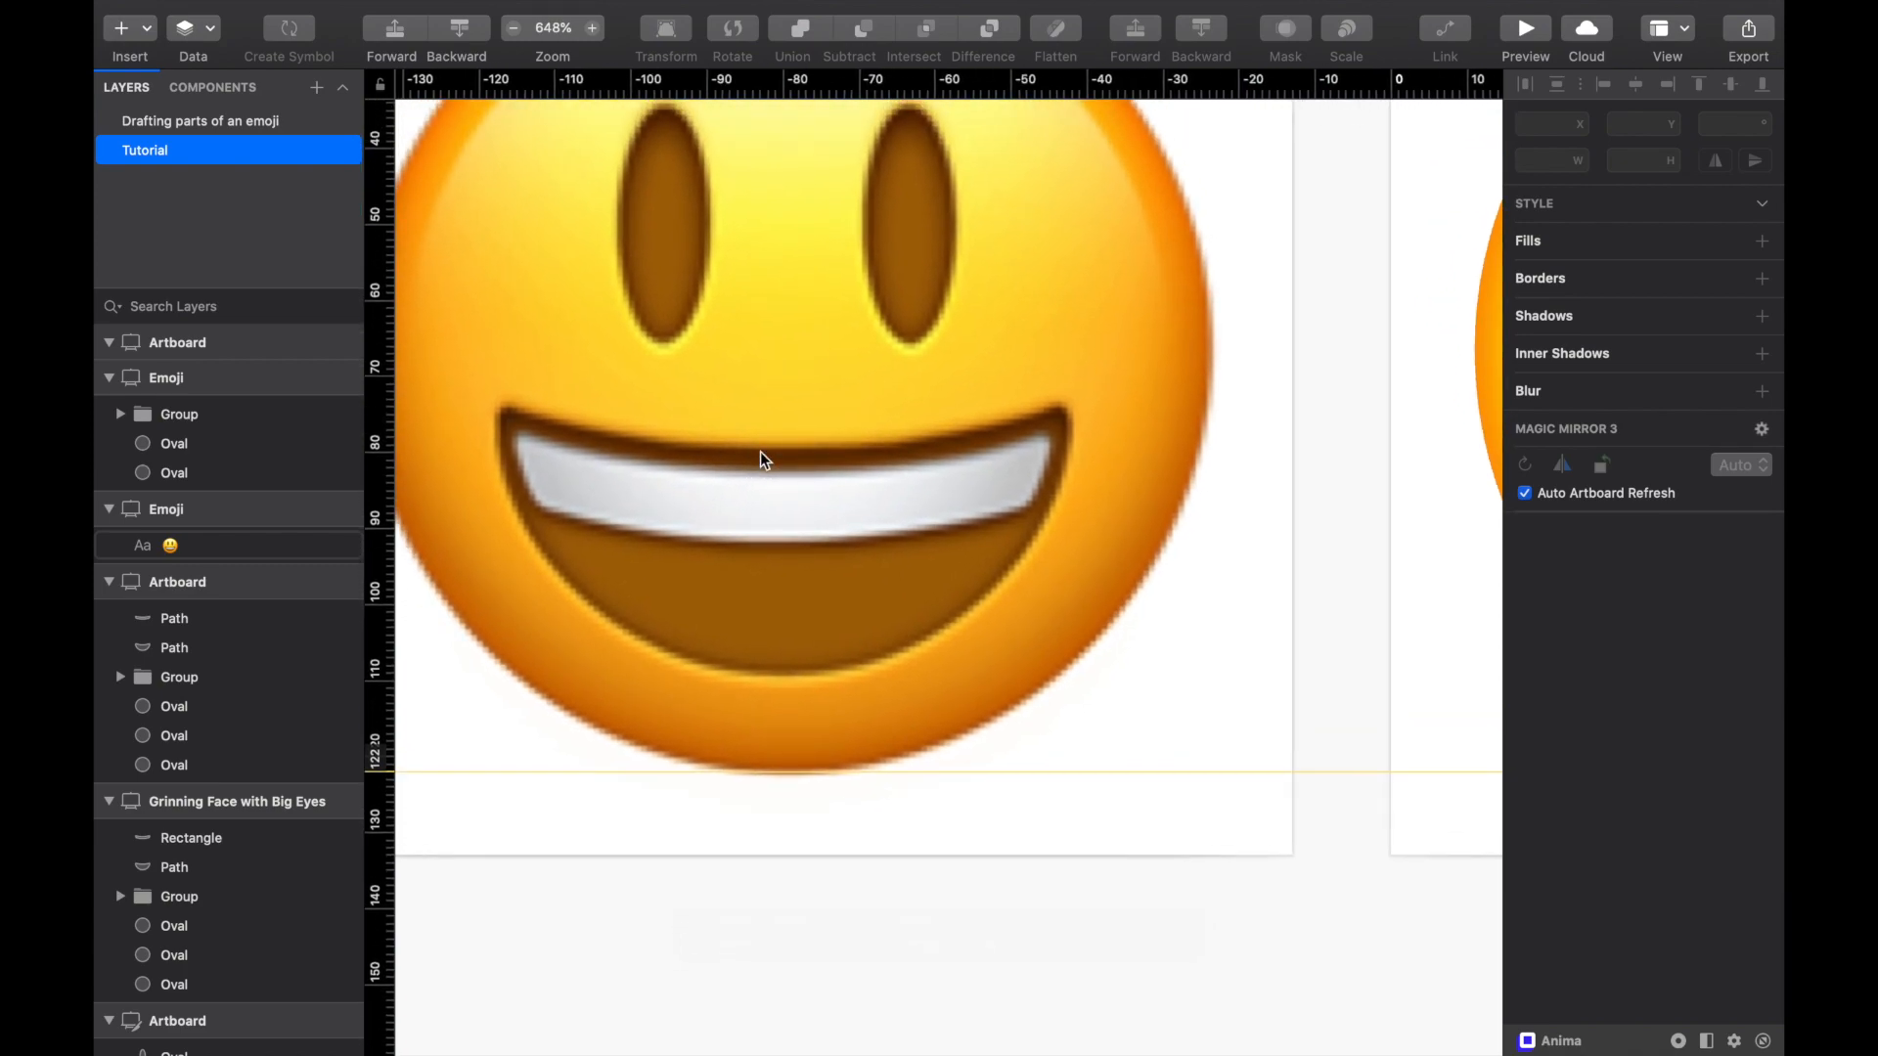
pyautogui.press('u')
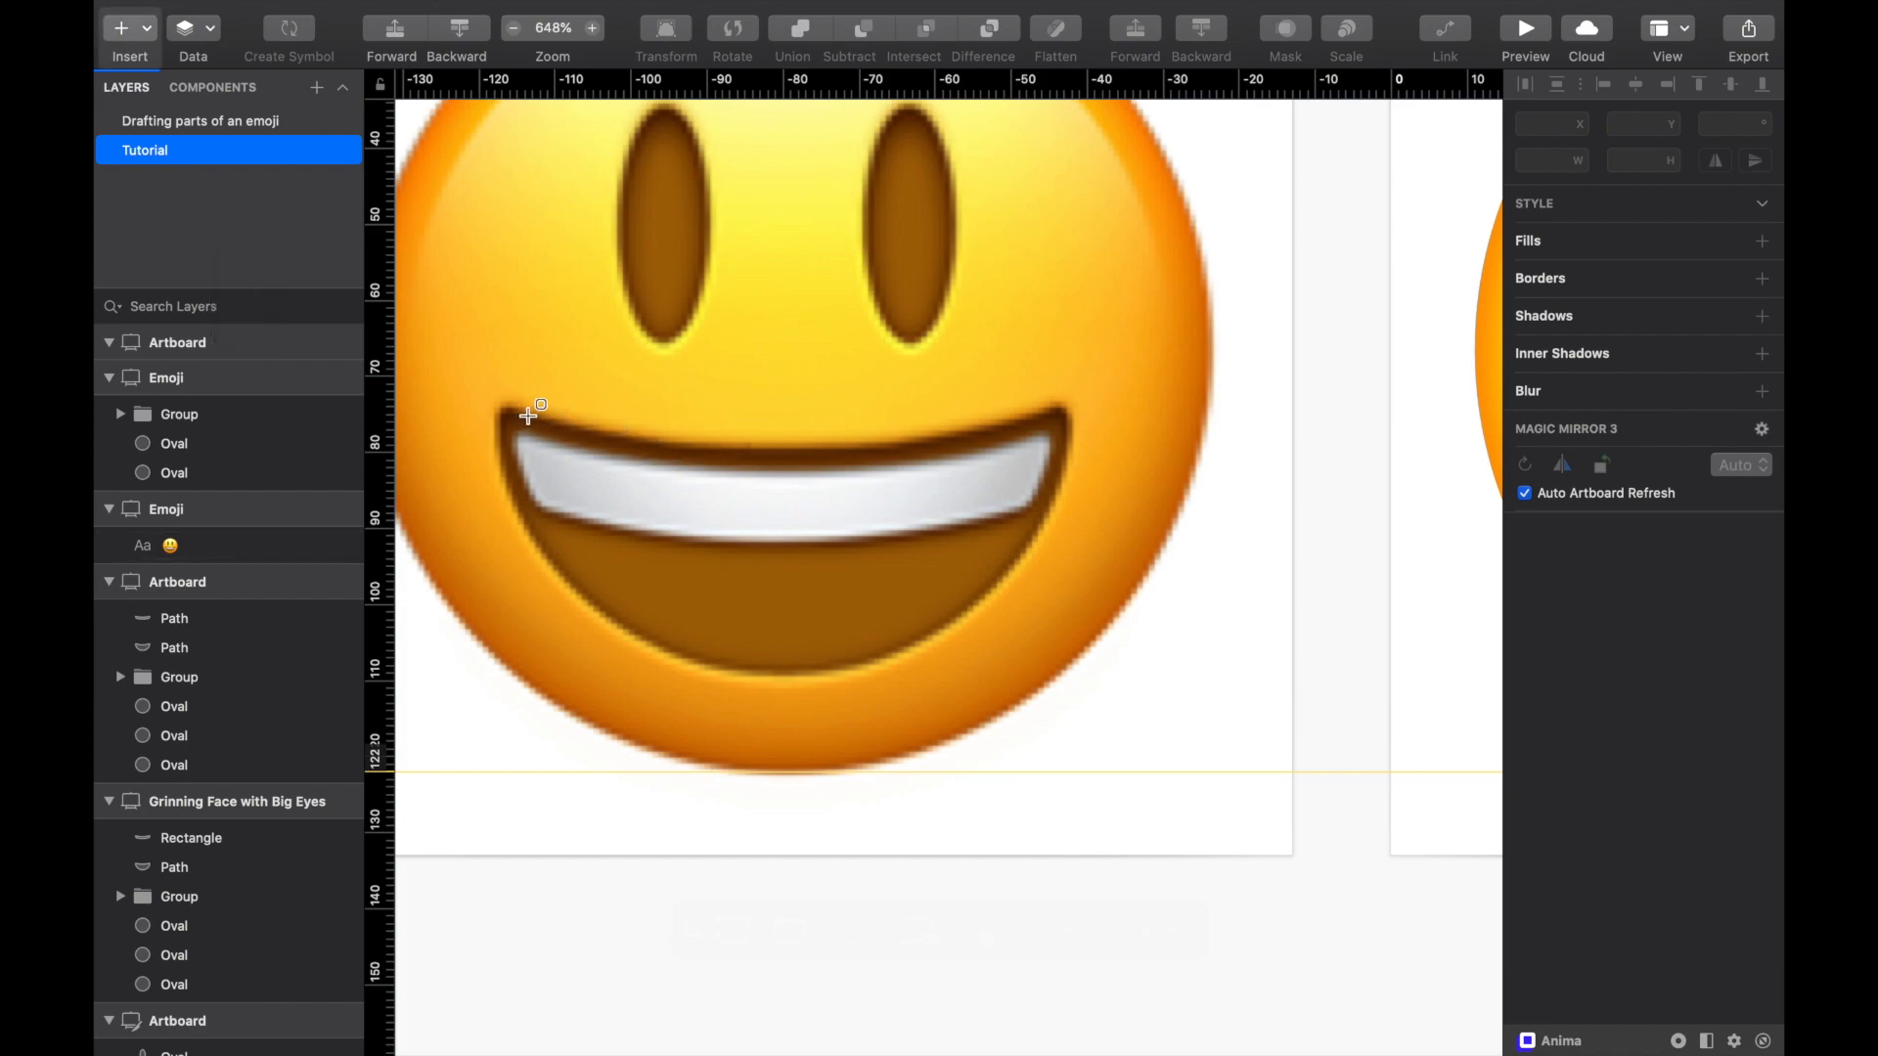
pyautogui.moveTo(529, 417); pyautogui.dragTo(1012, 679)
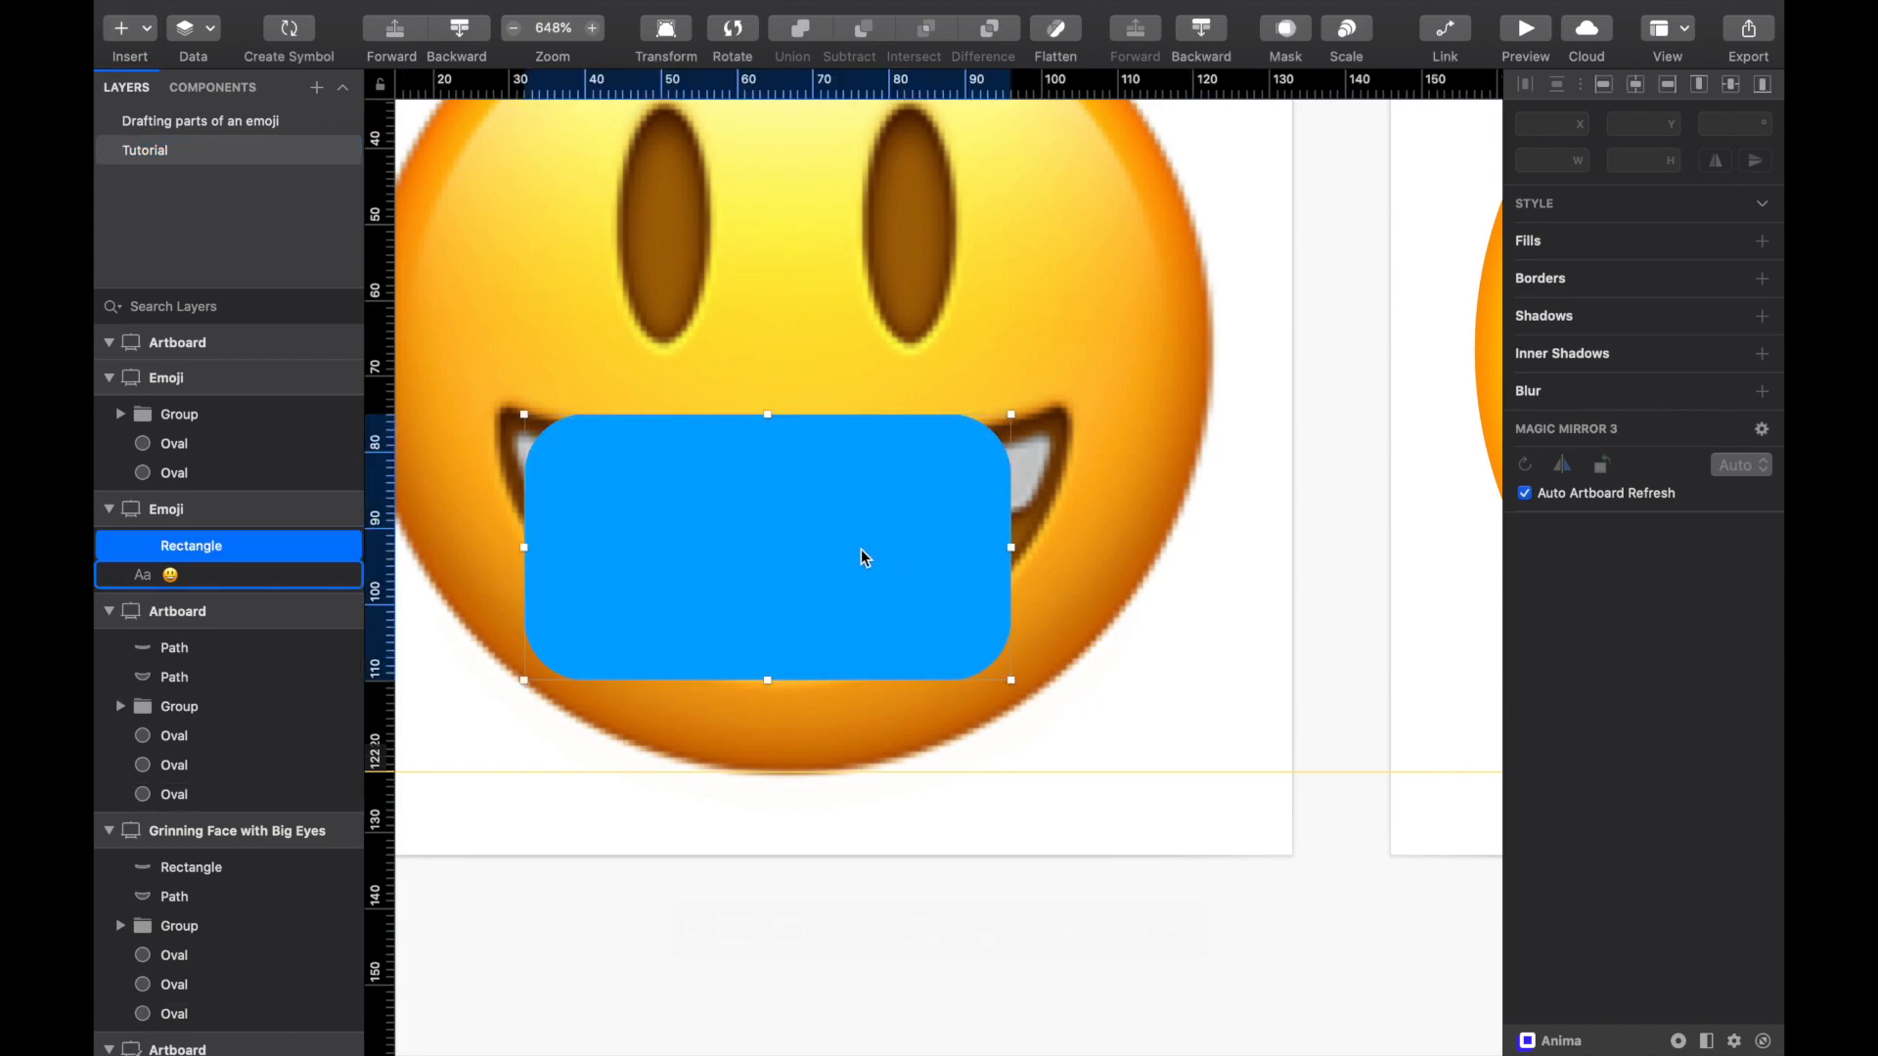
pyautogui.moveTo(787, 543); pyautogui.dragTo(810, 543)
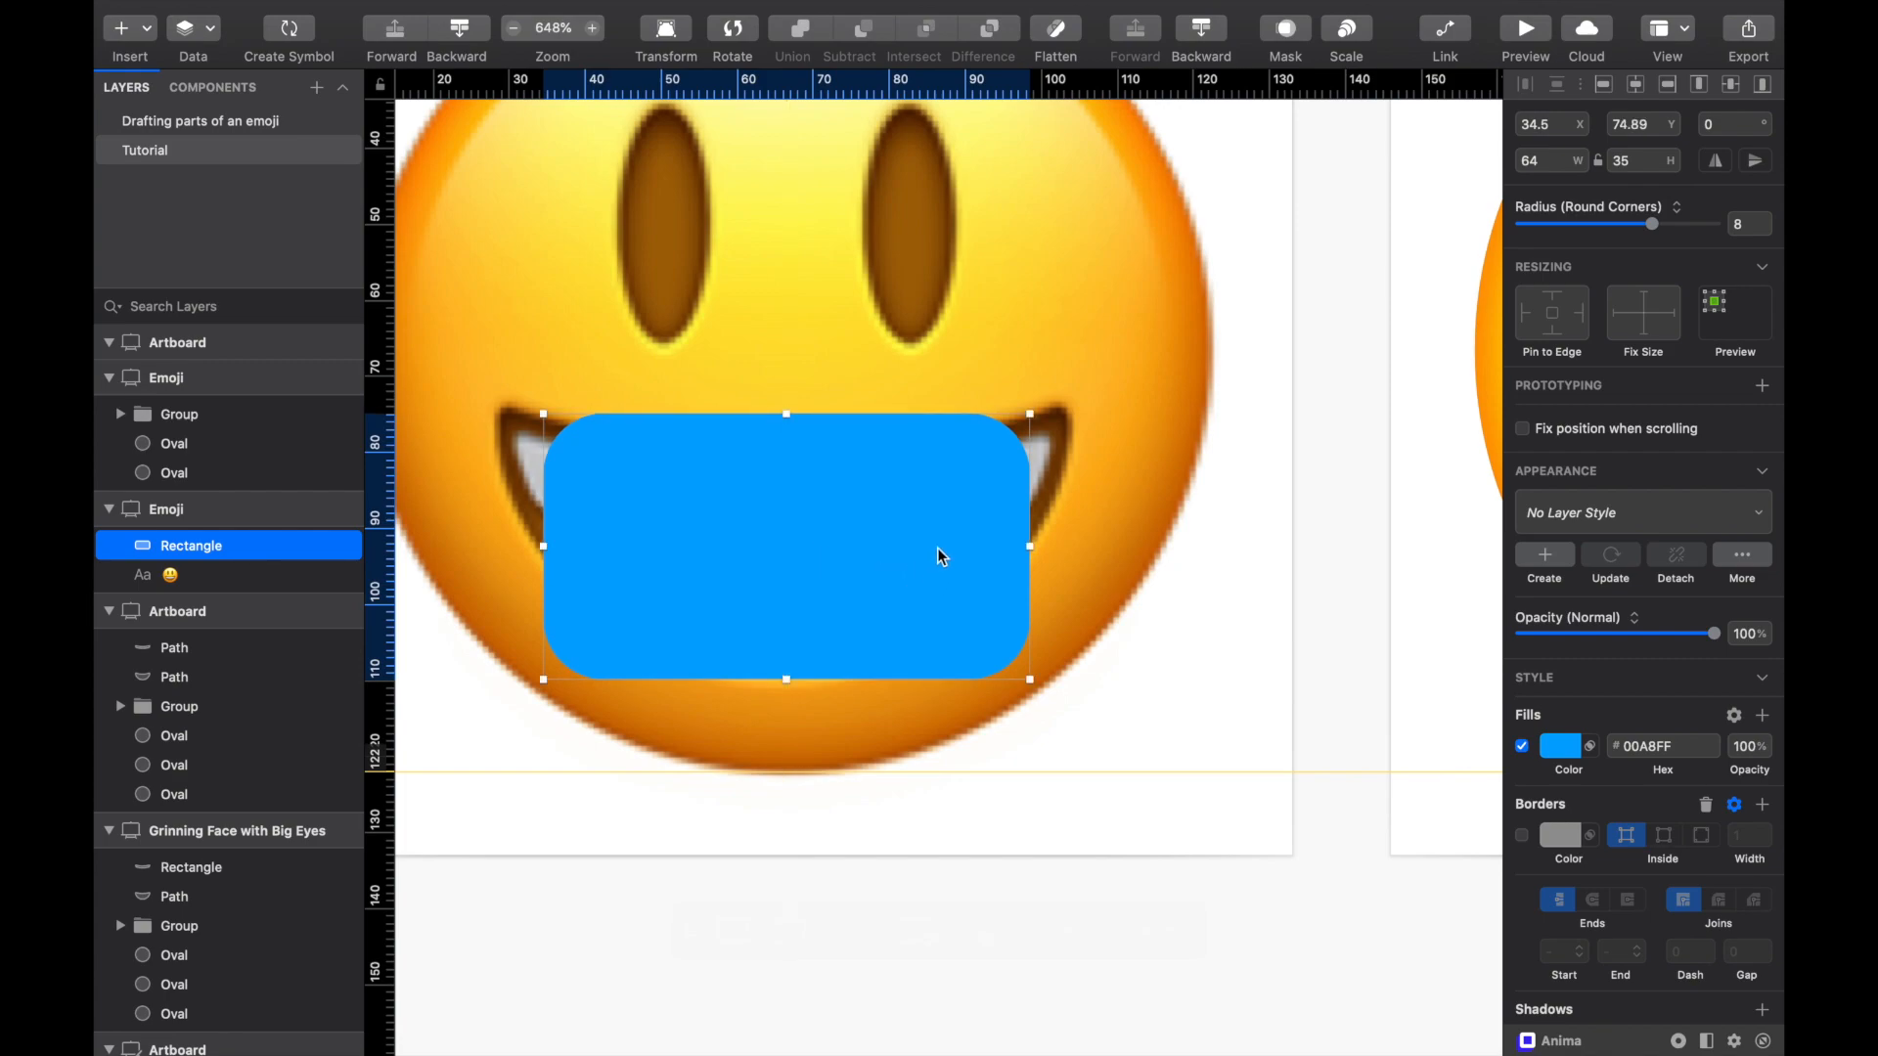
pyautogui.doubleClick(870, 510)
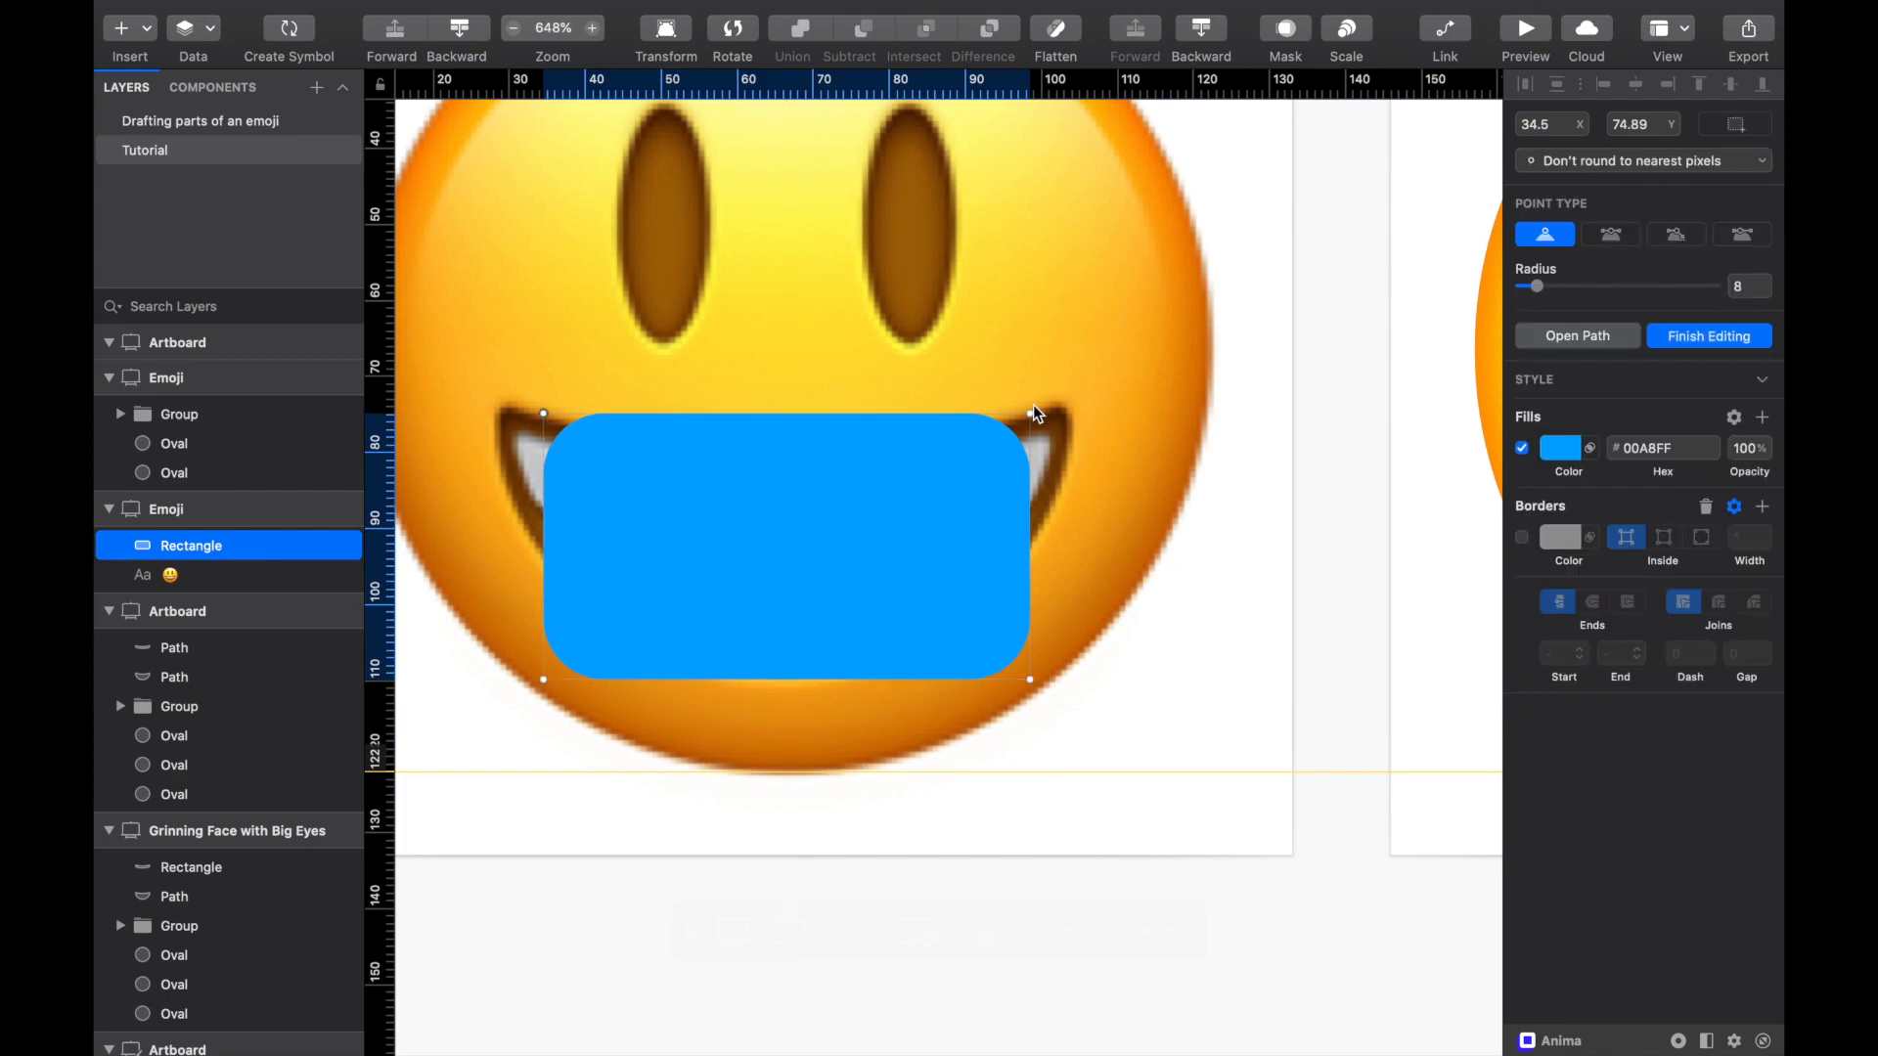
pyautogui.moveTo(1030, 405)
pyautogui.mouseDown()
pyautogui.moveTo(984, 405)
pyautogui.moveTo(1021, 416)
pyautogui.moveTo(1023, 393)
pyautogui.moveTo(1017, 415)
pyautogui.mouseUp()
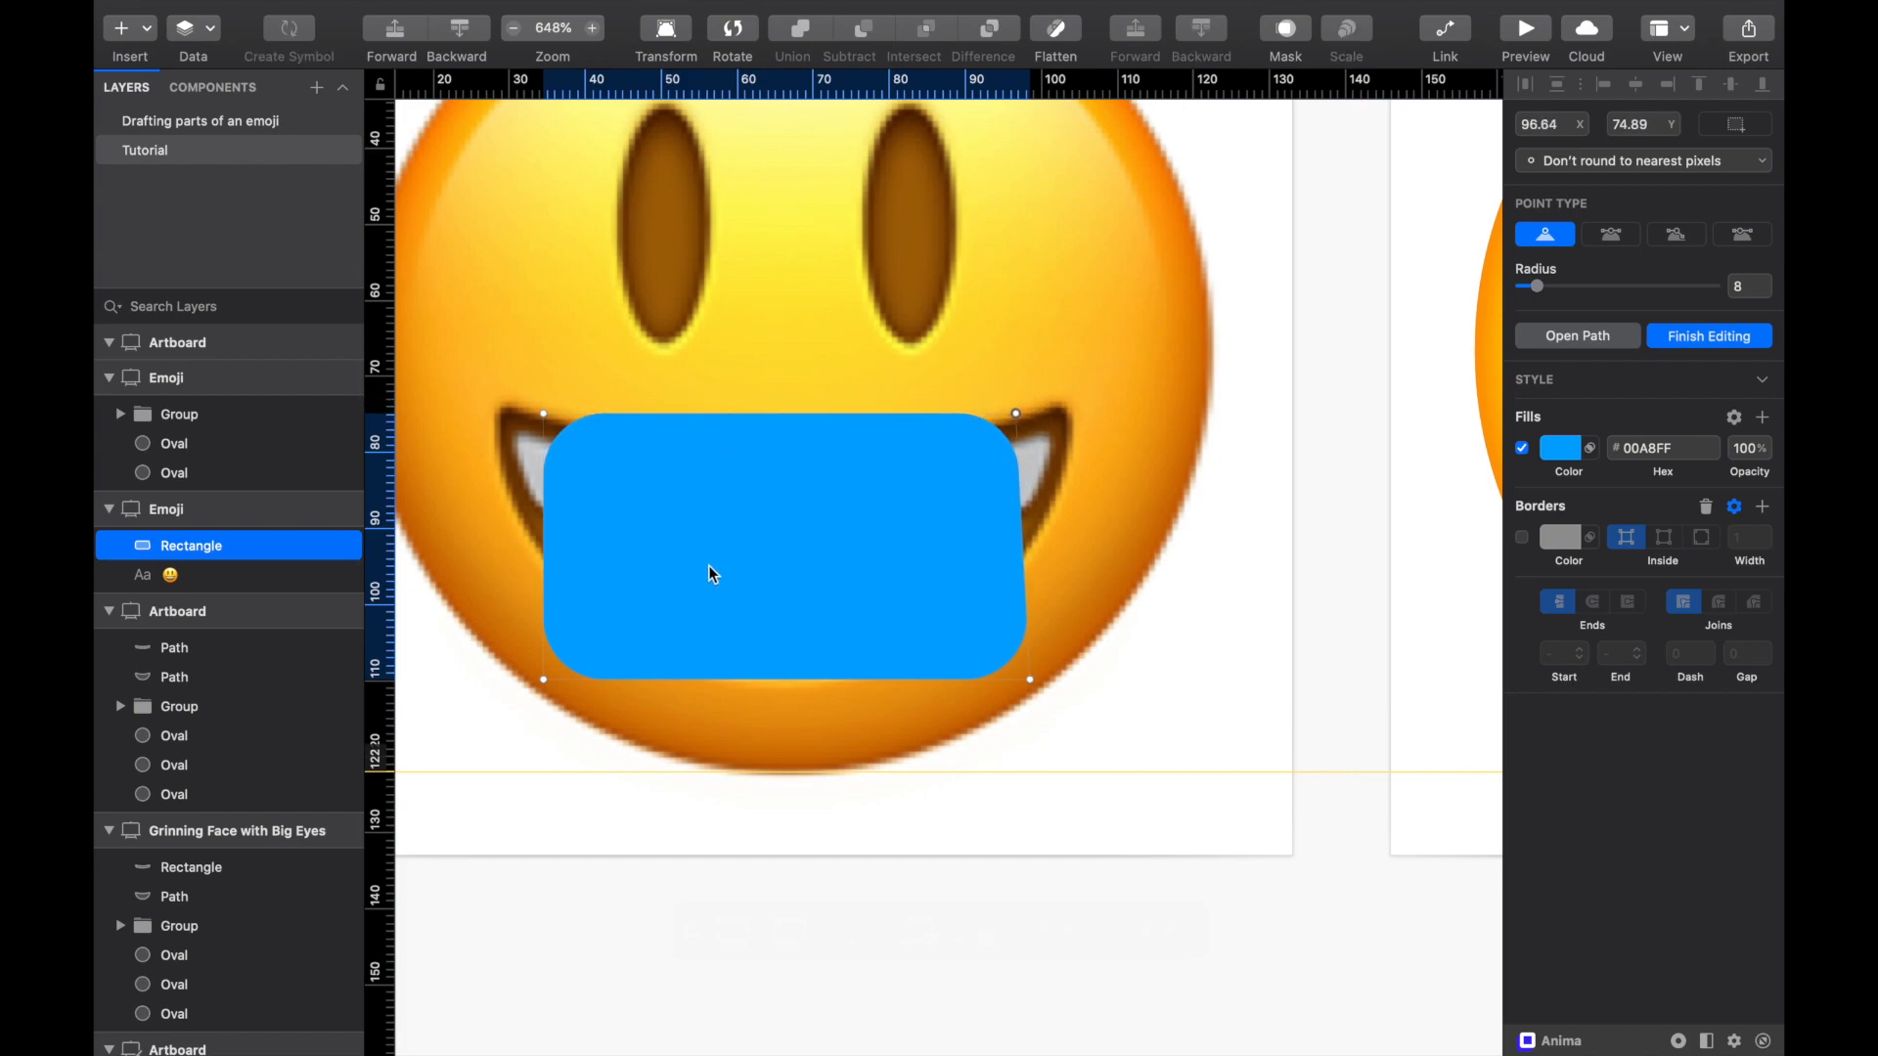
pyautogui.click(787, 679)
pyautogui.moveTo(787, 677)
pyautogui.mouseDown()
pyautogui.moveTo(787, 661)
pyautogui.moveTo(787, 688)
pyautogui.mouseUp()
pyautogui.press('cmd+z')
pyautogui.press('cmd+z')
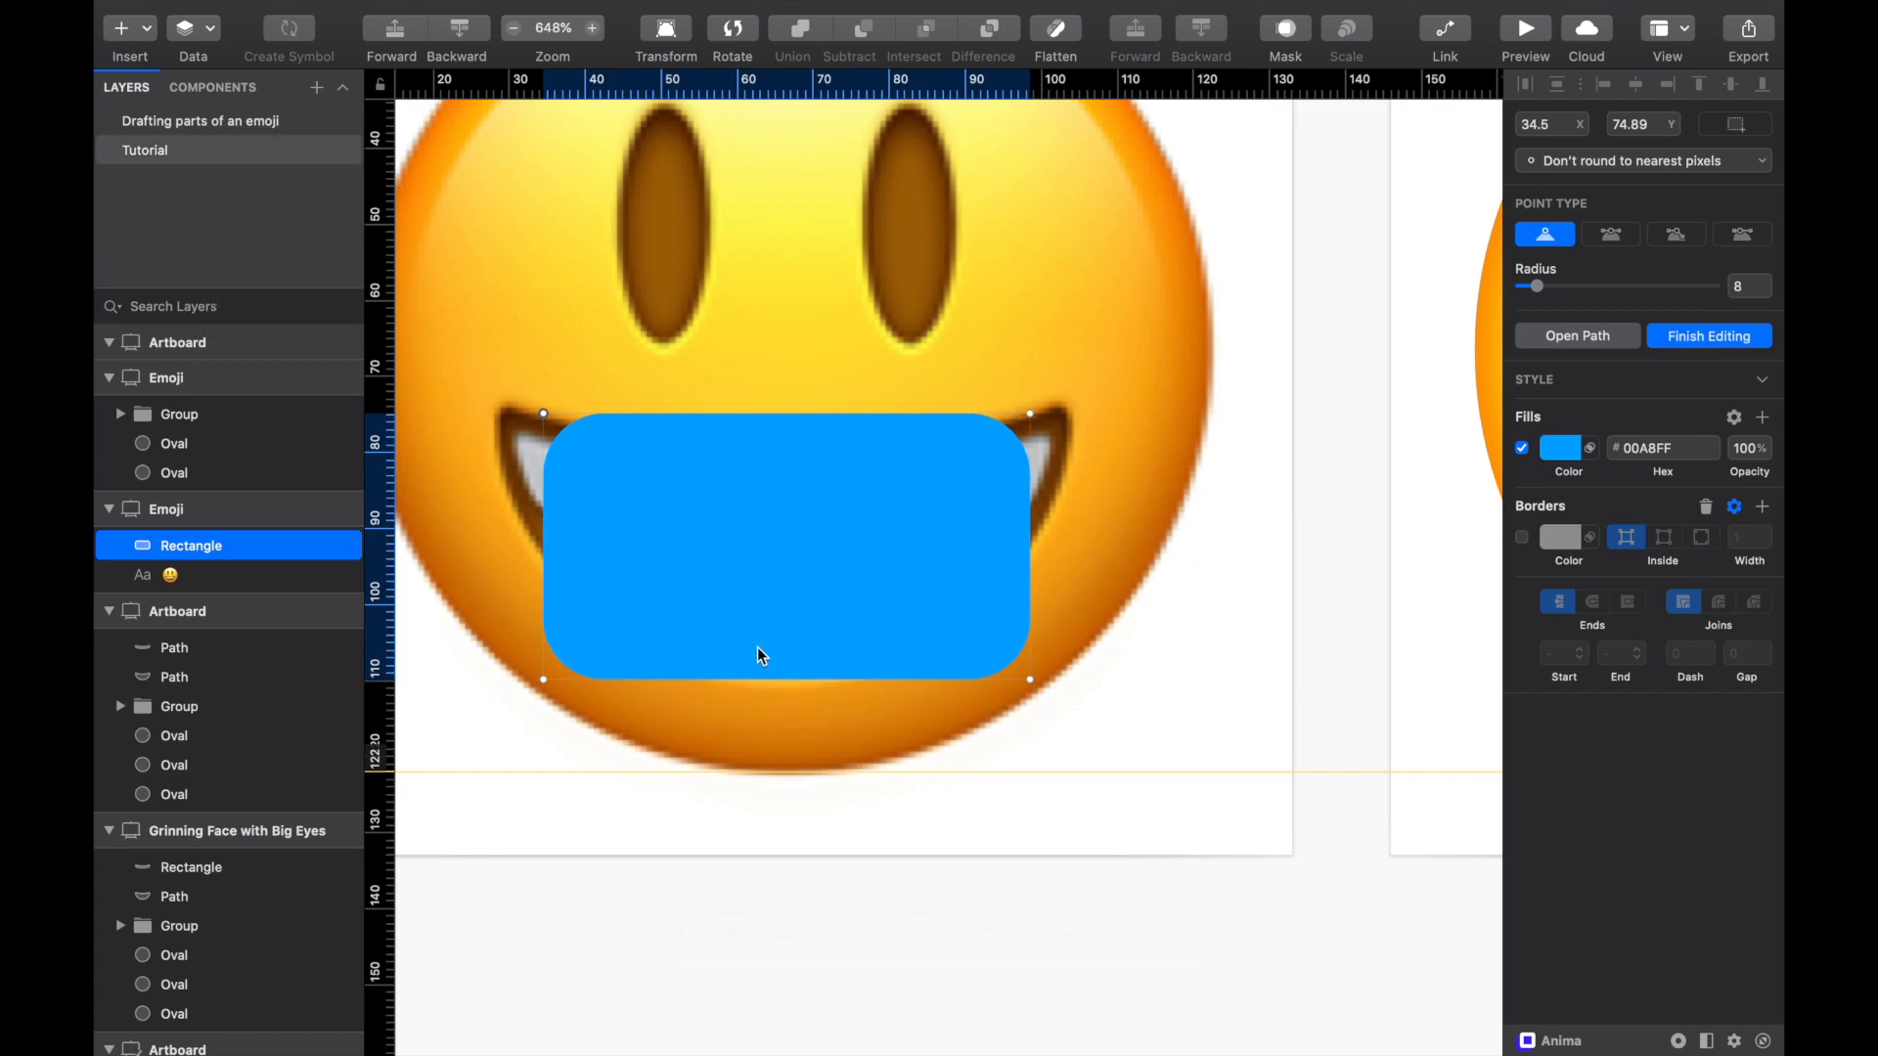
pyautogui.click(1337, 398)
# Step: Reduce the mouth rectangle's layer opacity to 46% and deselect it
pyautogui.click(865, 536)
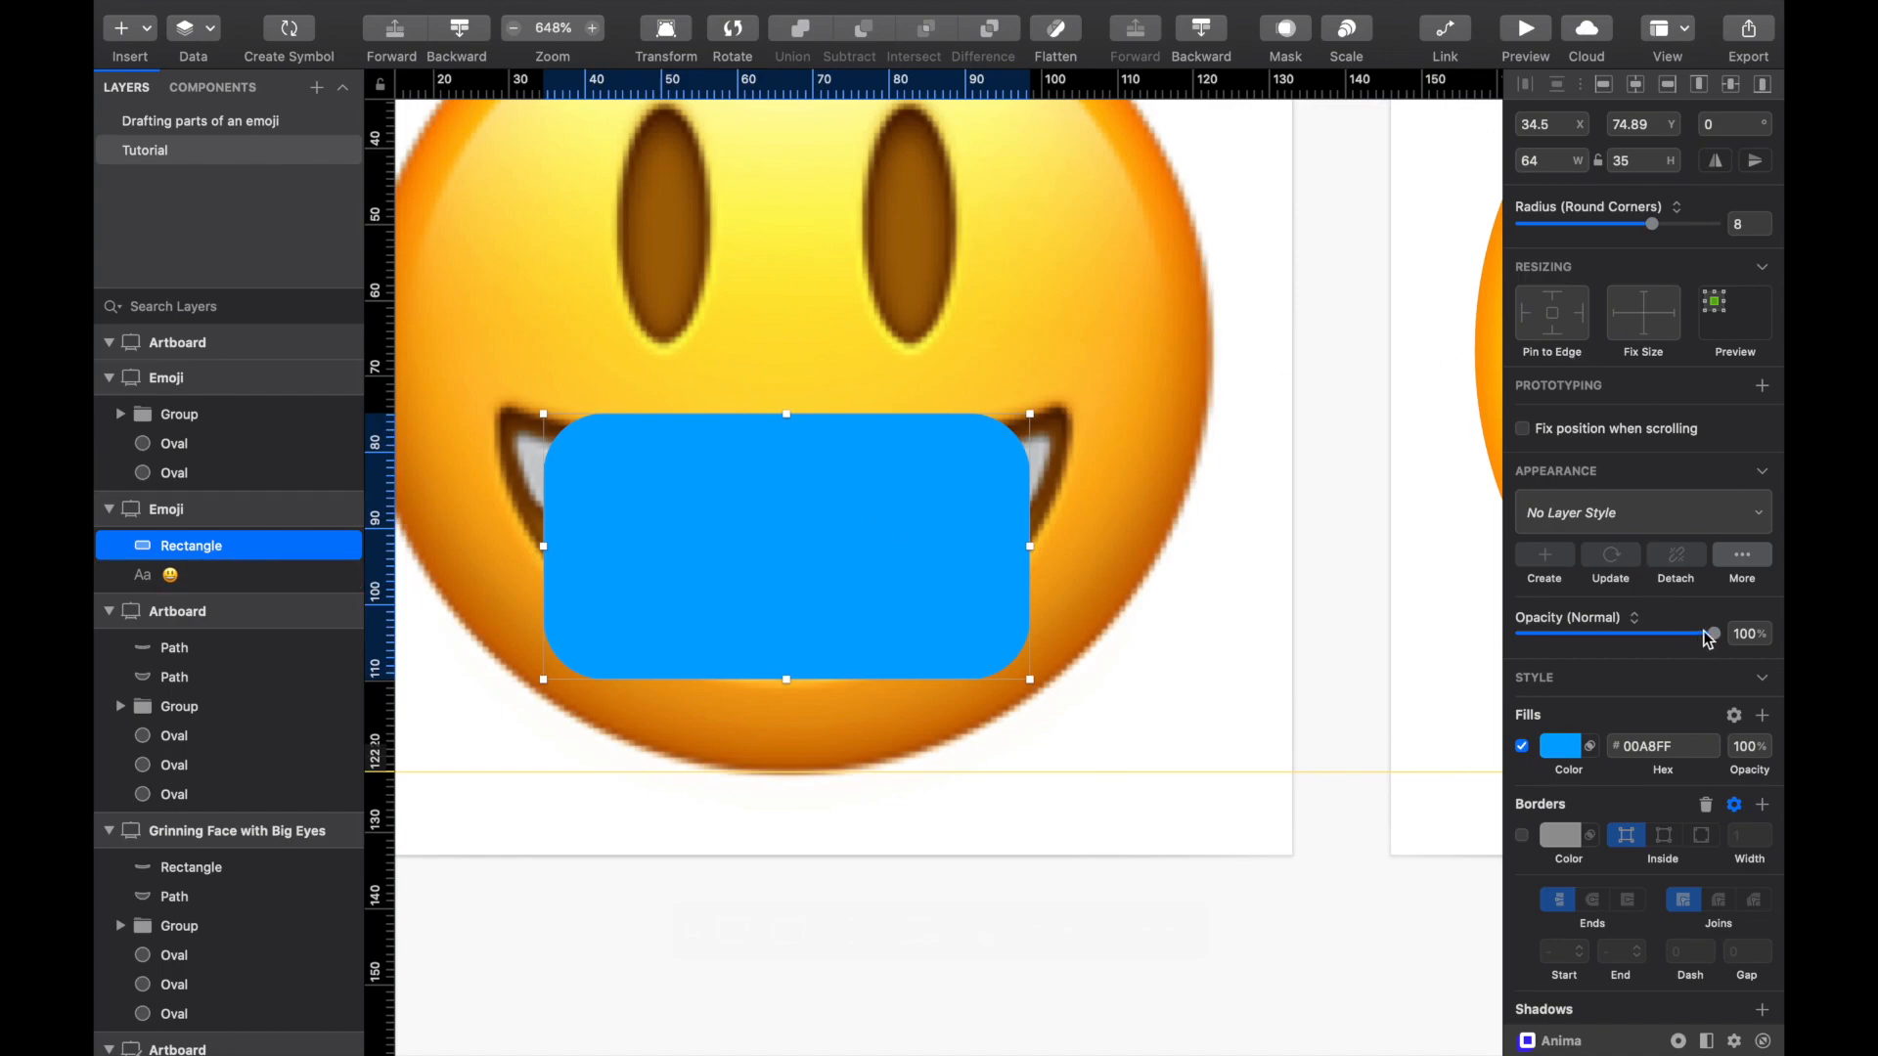
pyautogui.moveTo(1712, 634); pyautogui.dragTo(1615, 647)
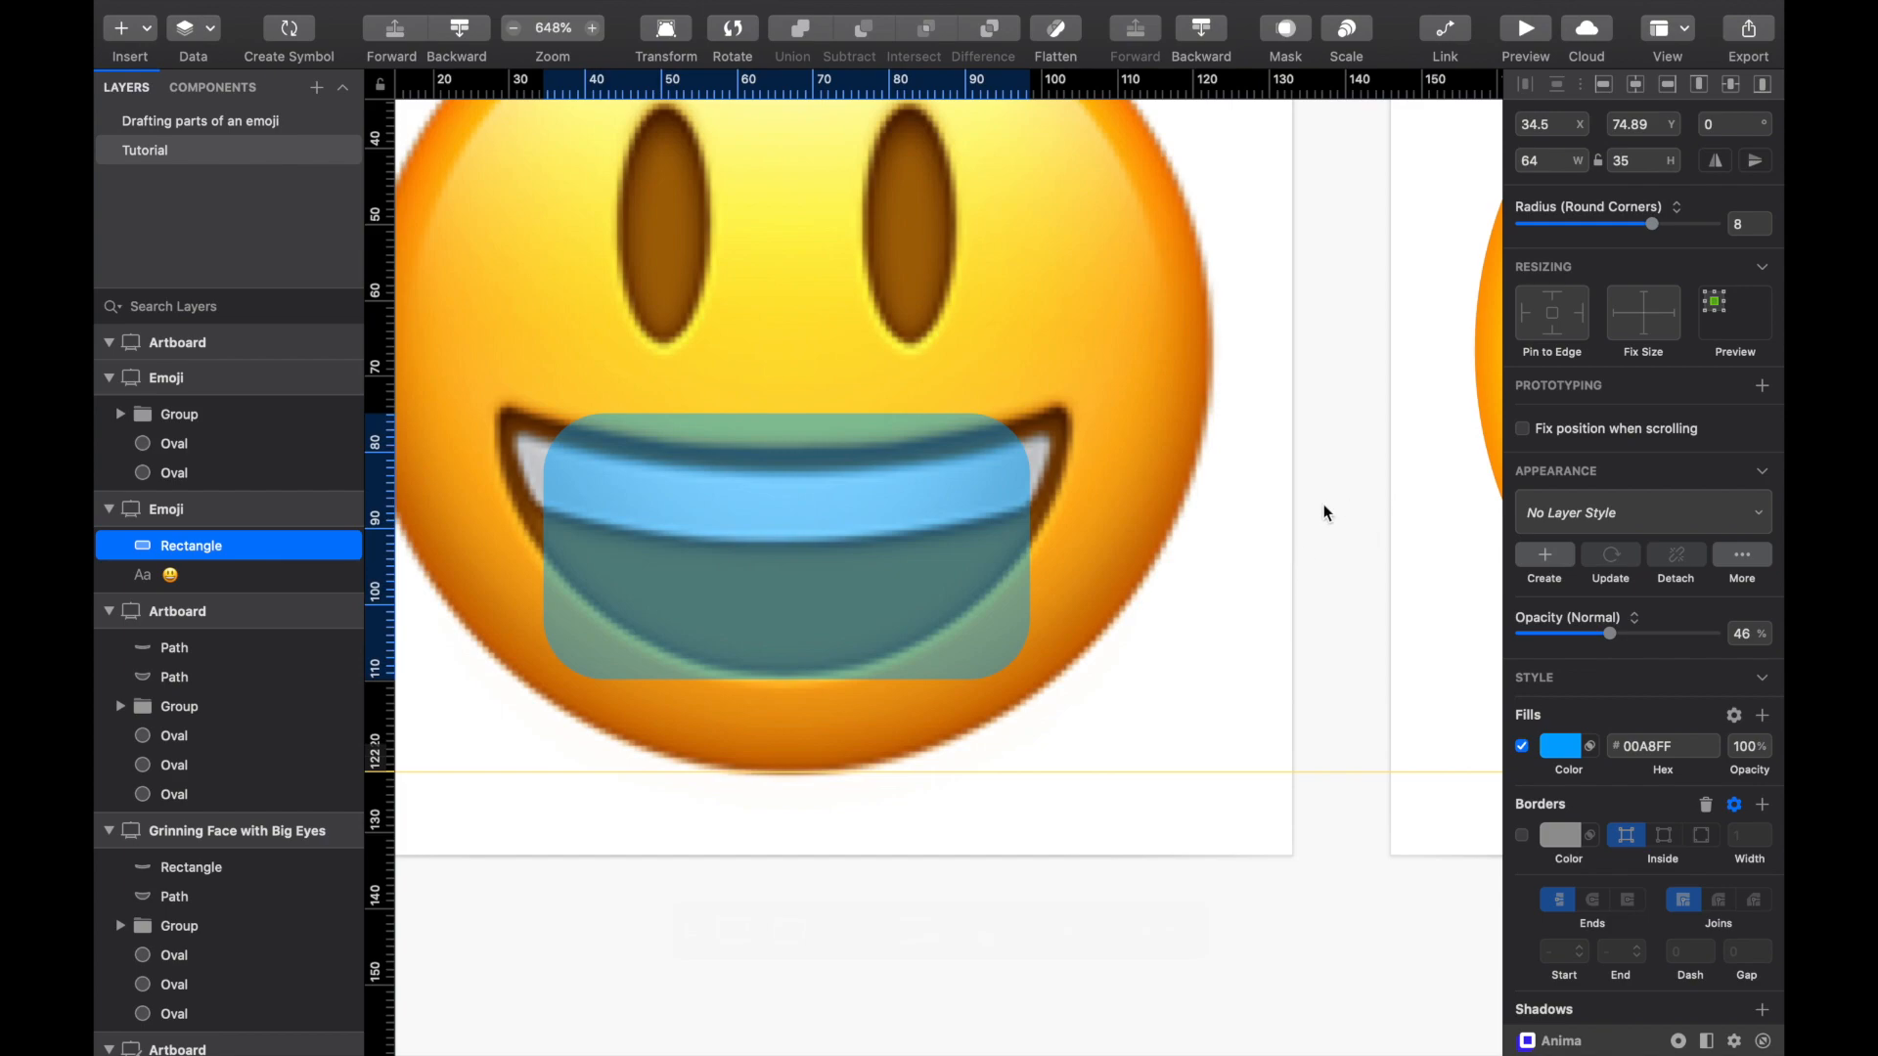
pyautogui.click(1380, 291)
# Step: Add curved midpoints to the mouth rectangle, the top edge's at X 66.5, Y 78.97 and the bottom edge's at X 66.5, Y 108.78
pyautogui.click(757, 504)
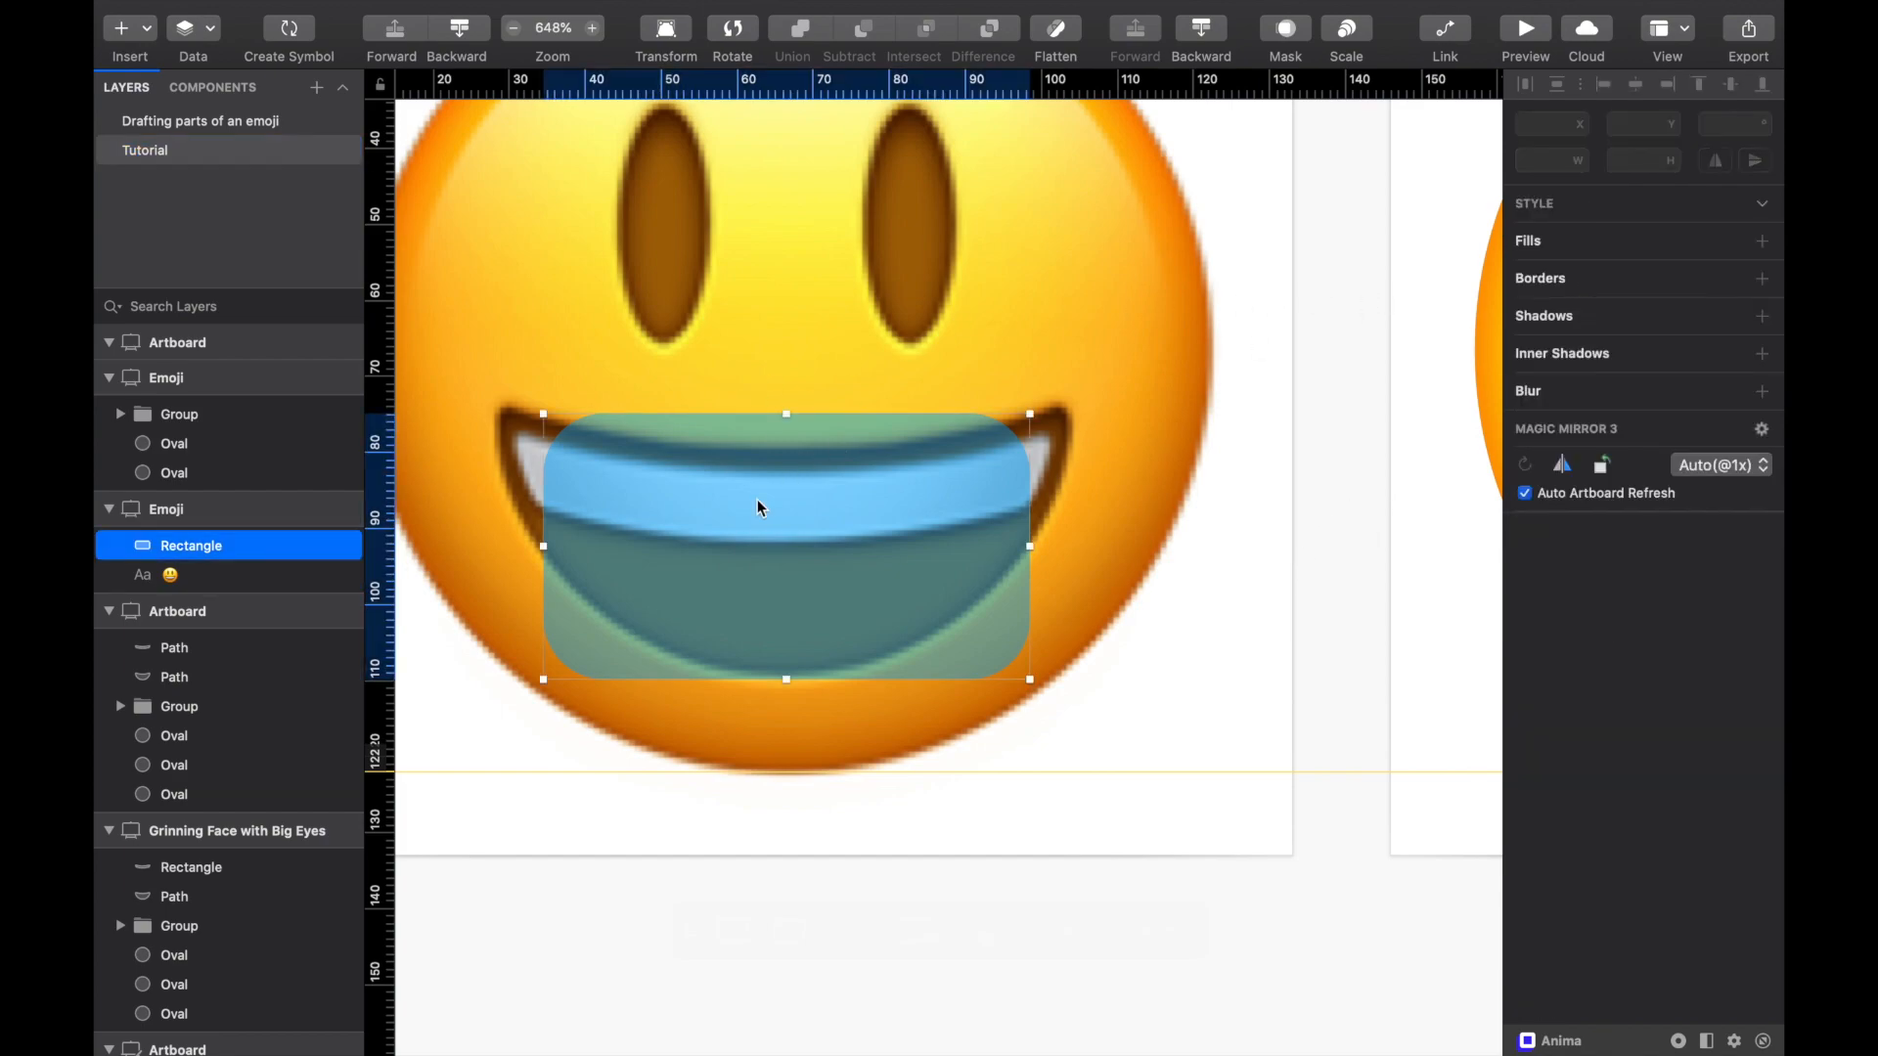
pyautogui.moveTo(802, 458); pyautogui.dragTo(804, 458)
pyautogui.doubleClick(790, 457)
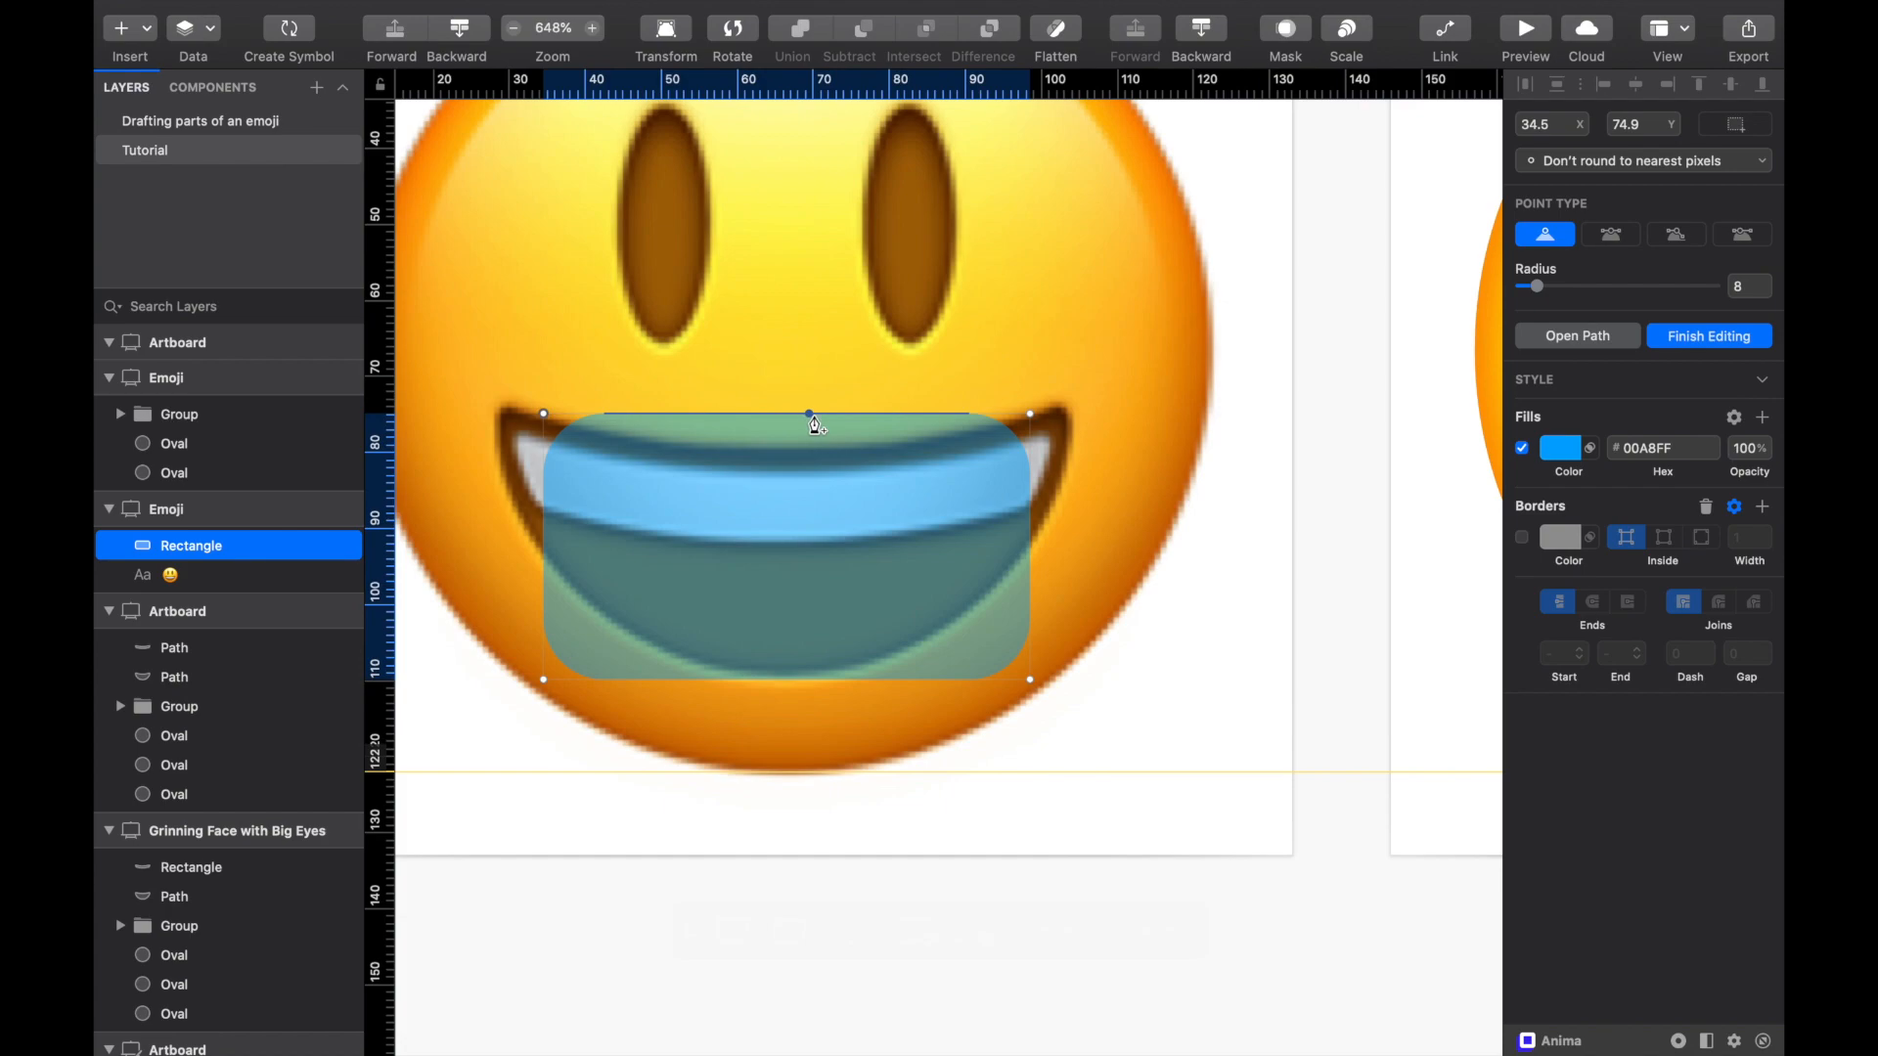
pyautogui.click(809, 414)
pyautogui.moveTo(810, 415); pyautogui.dragTo(788, 447)
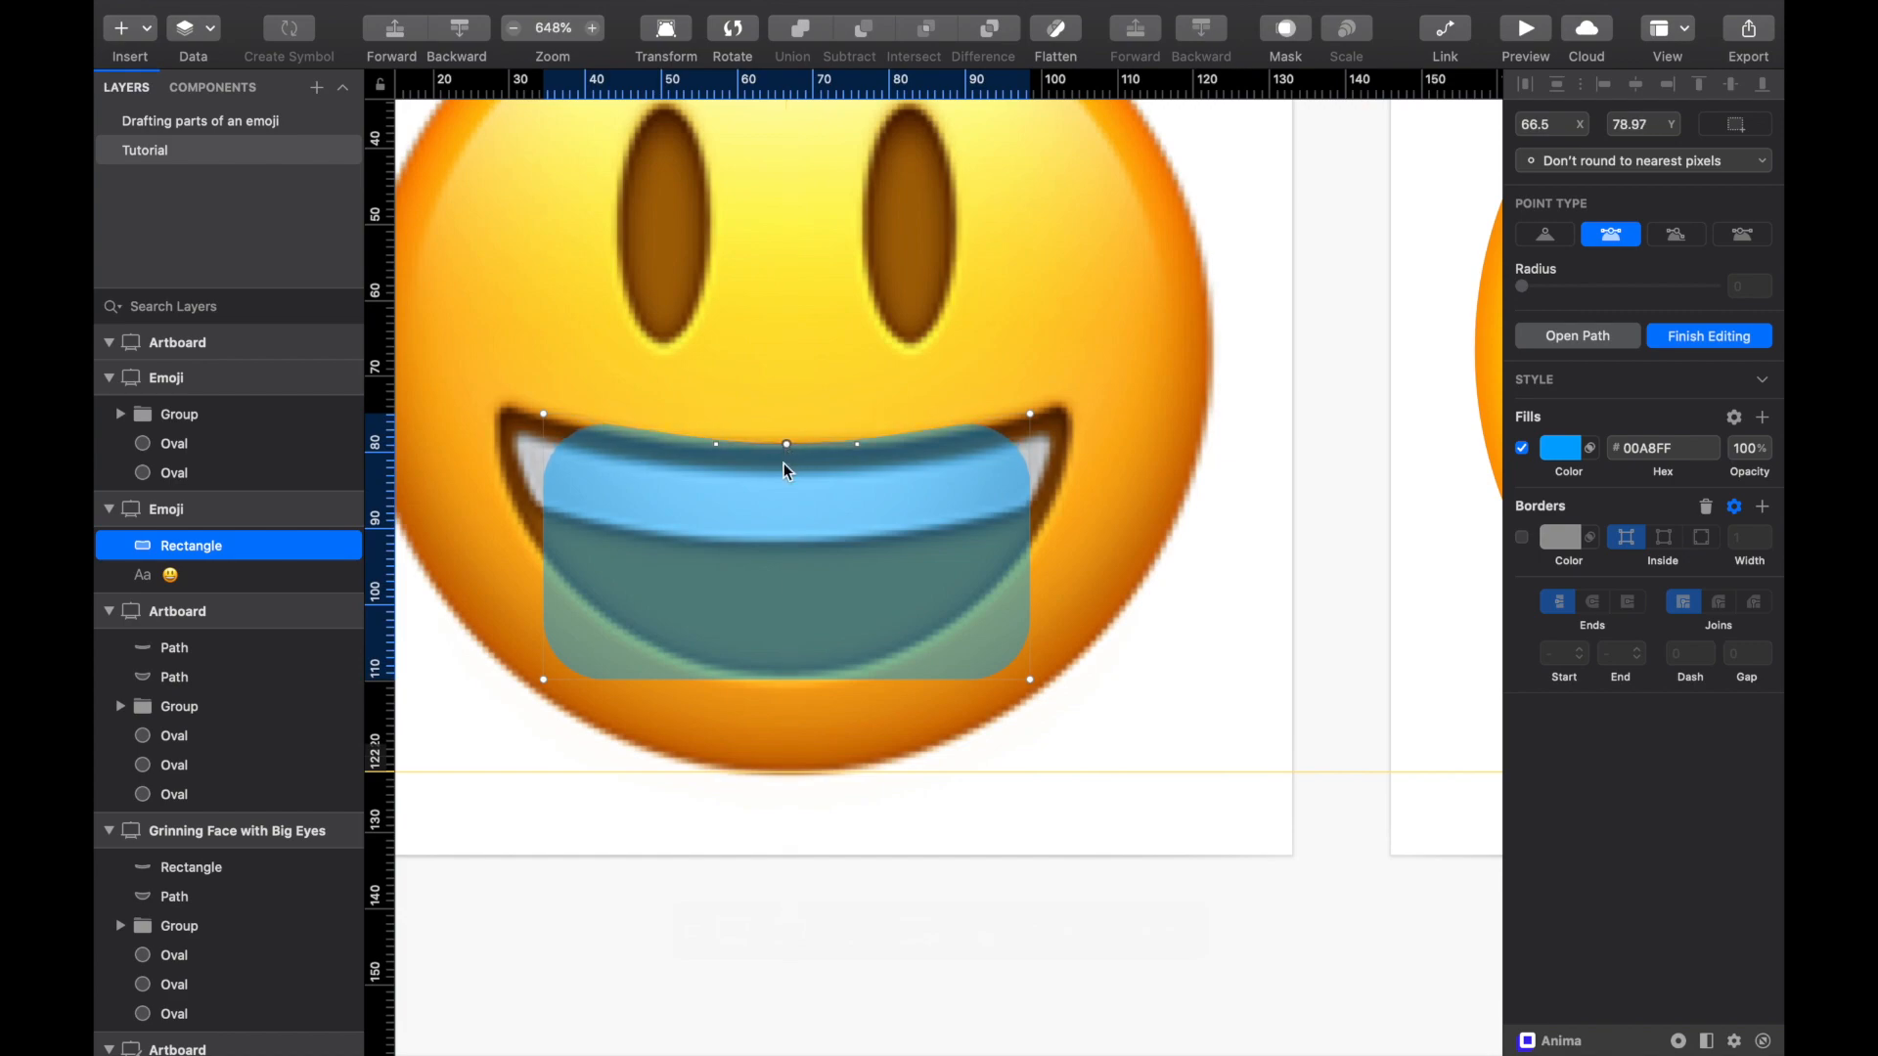
pyautogui.click(784, 678)
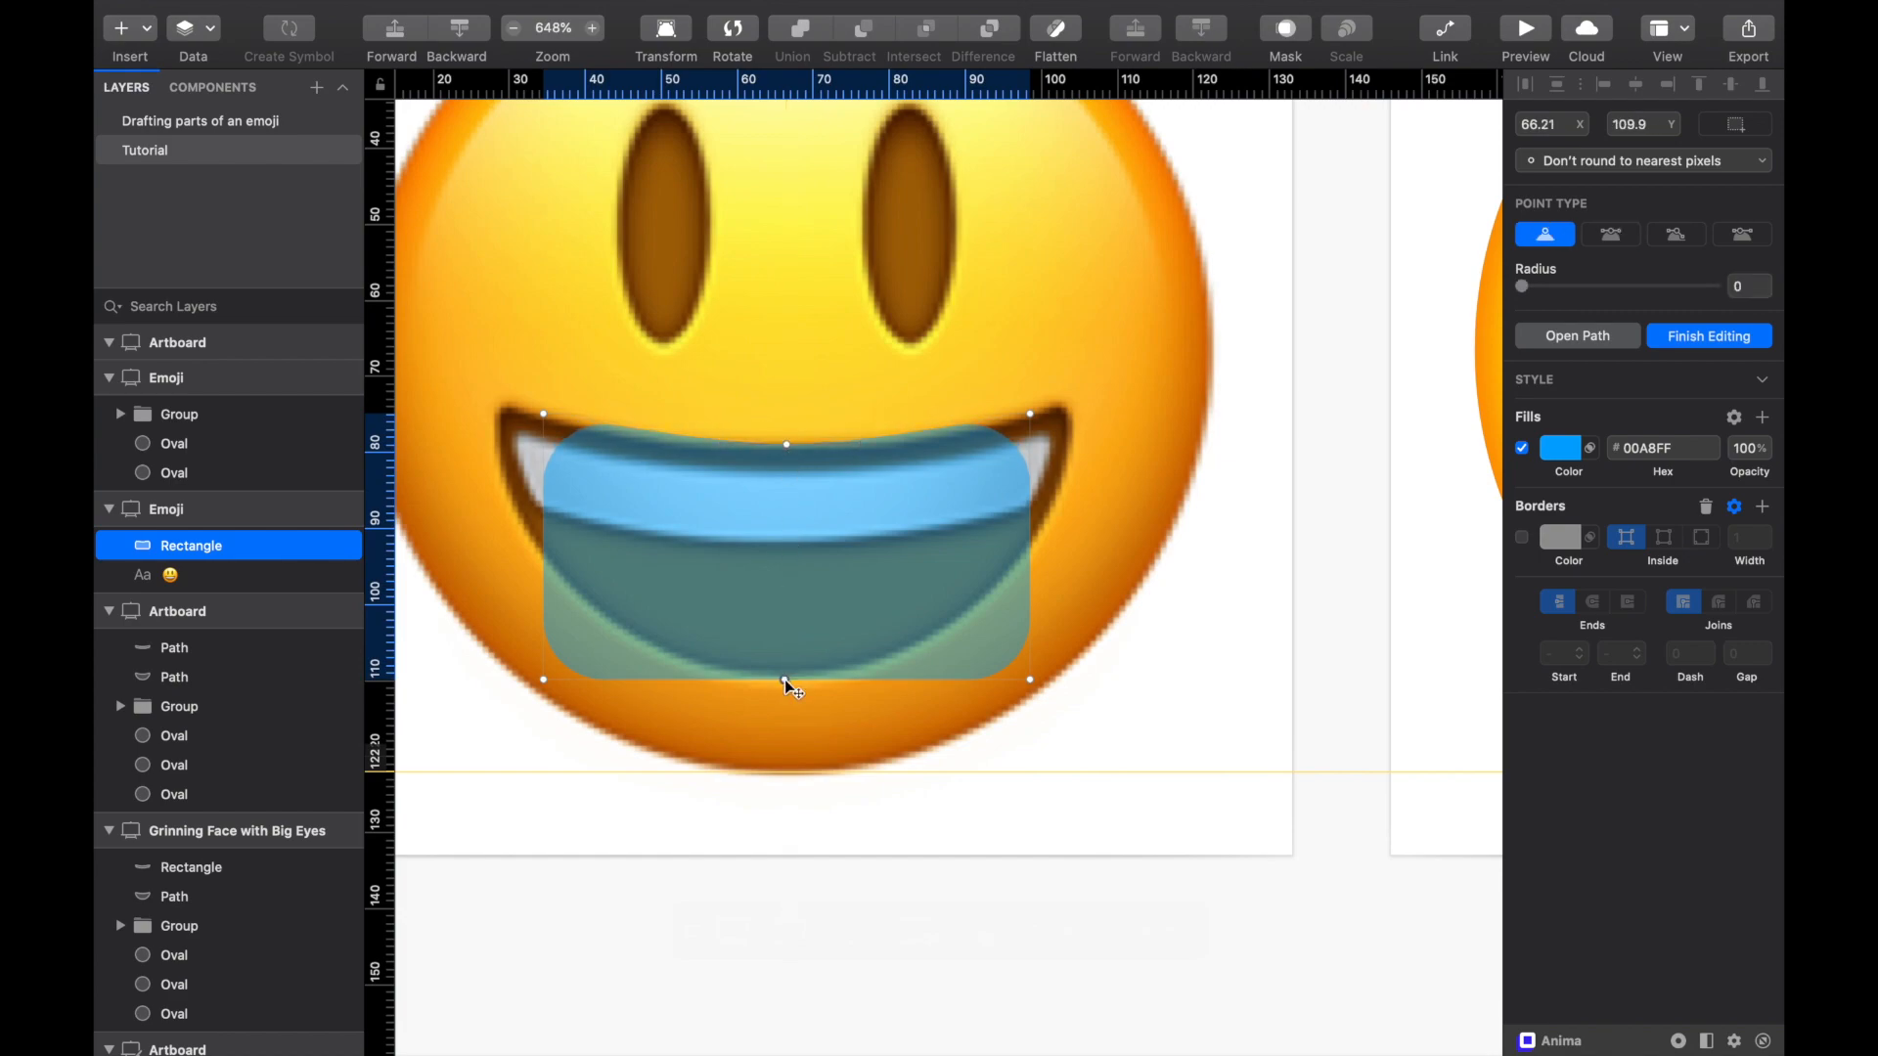
pyautogui.moveTo(784, 674); pyautogui.dragTo(786, 674)
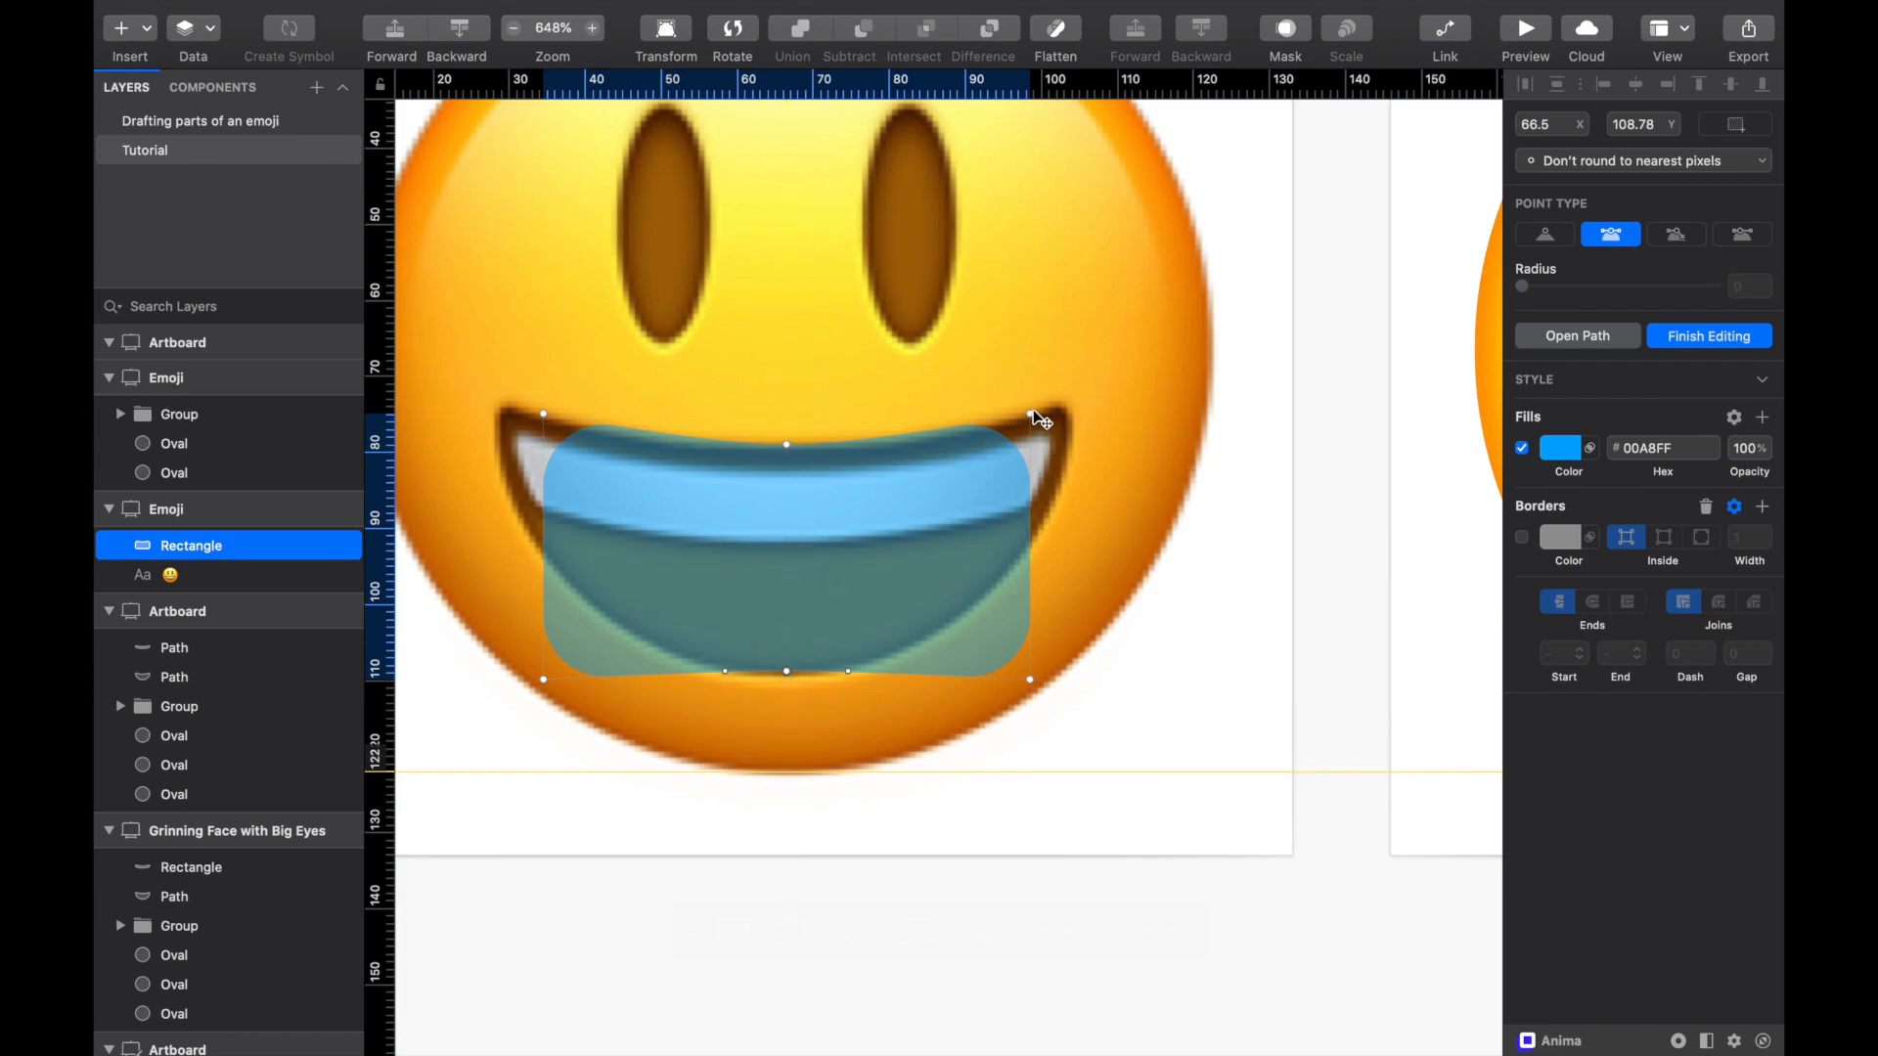
# Step: Pull the mouth shape's upper corners outward to X 108.88 and X 23.17 at Y 68.32, and try a smaller radius on one corner
pyautogui.moveTo(1035, 416); pyautogui.dragTo(1109, 365)
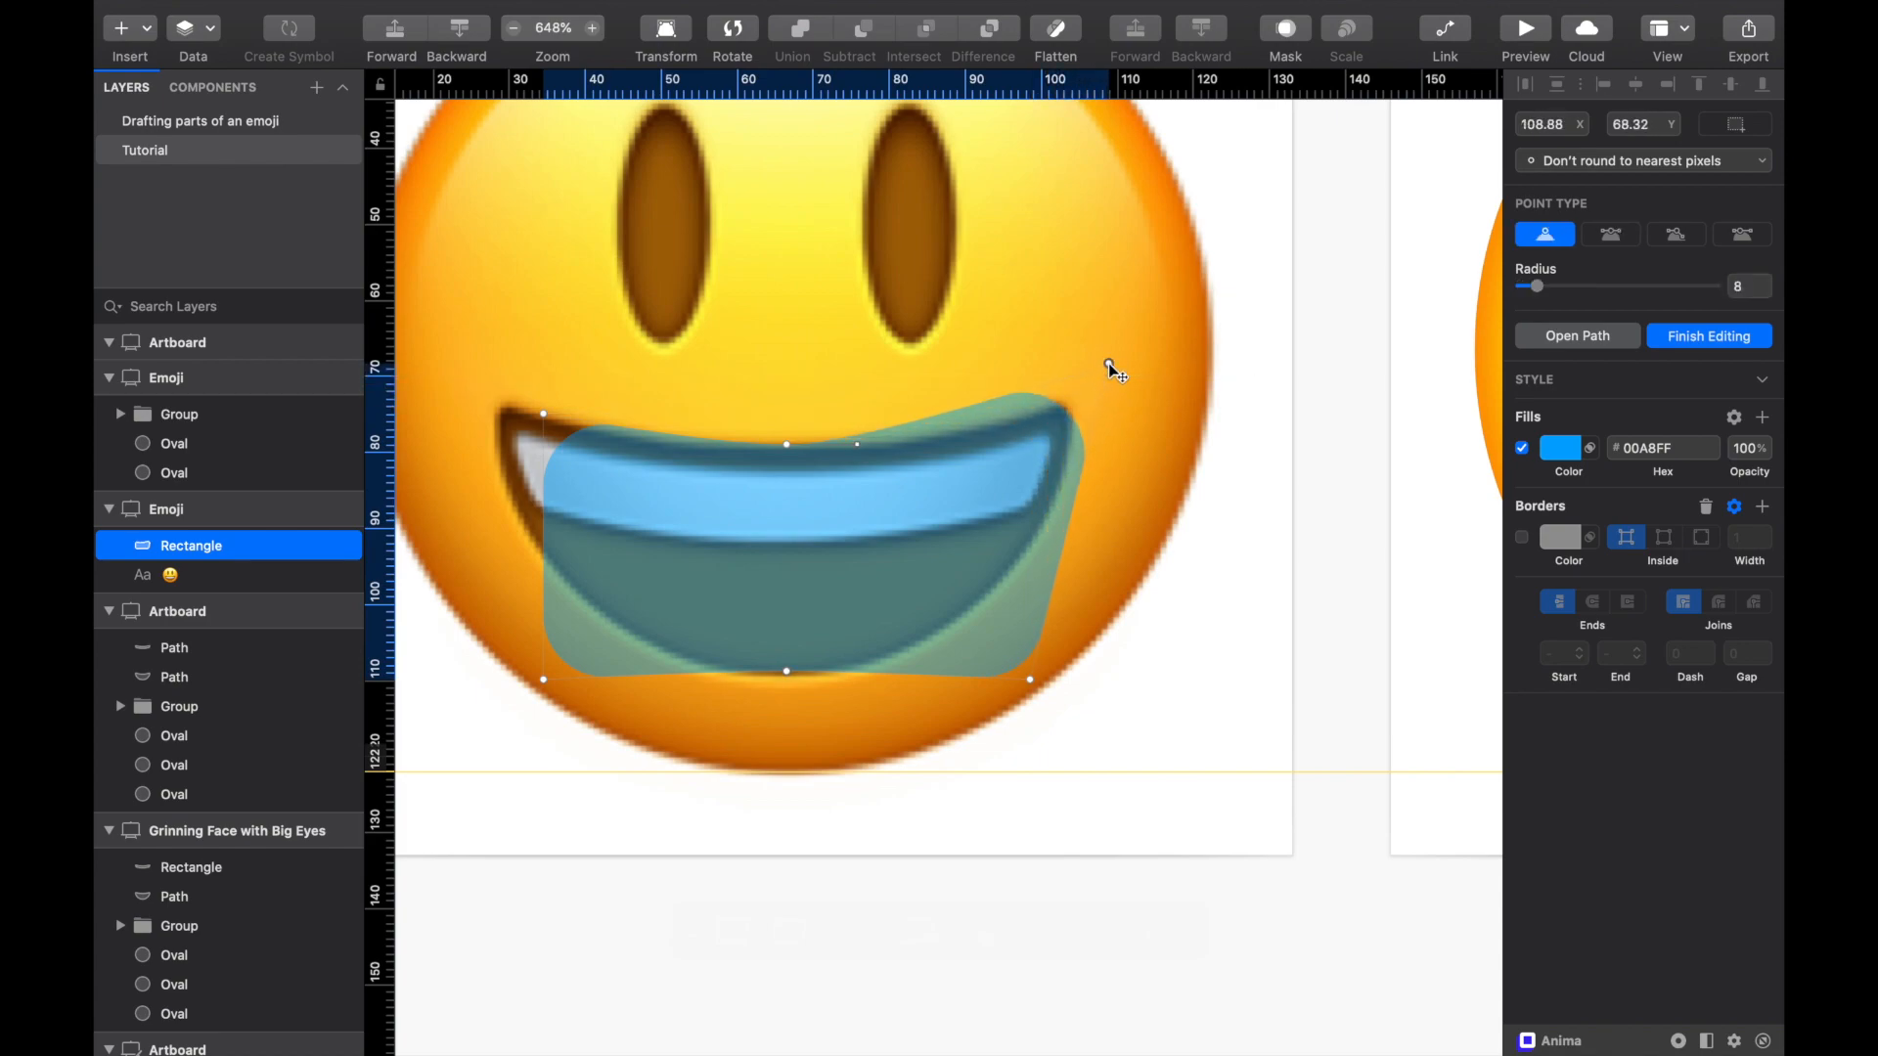
pyautogui.moveTo(551, 421); pyautogui.dragTo(454, 367)
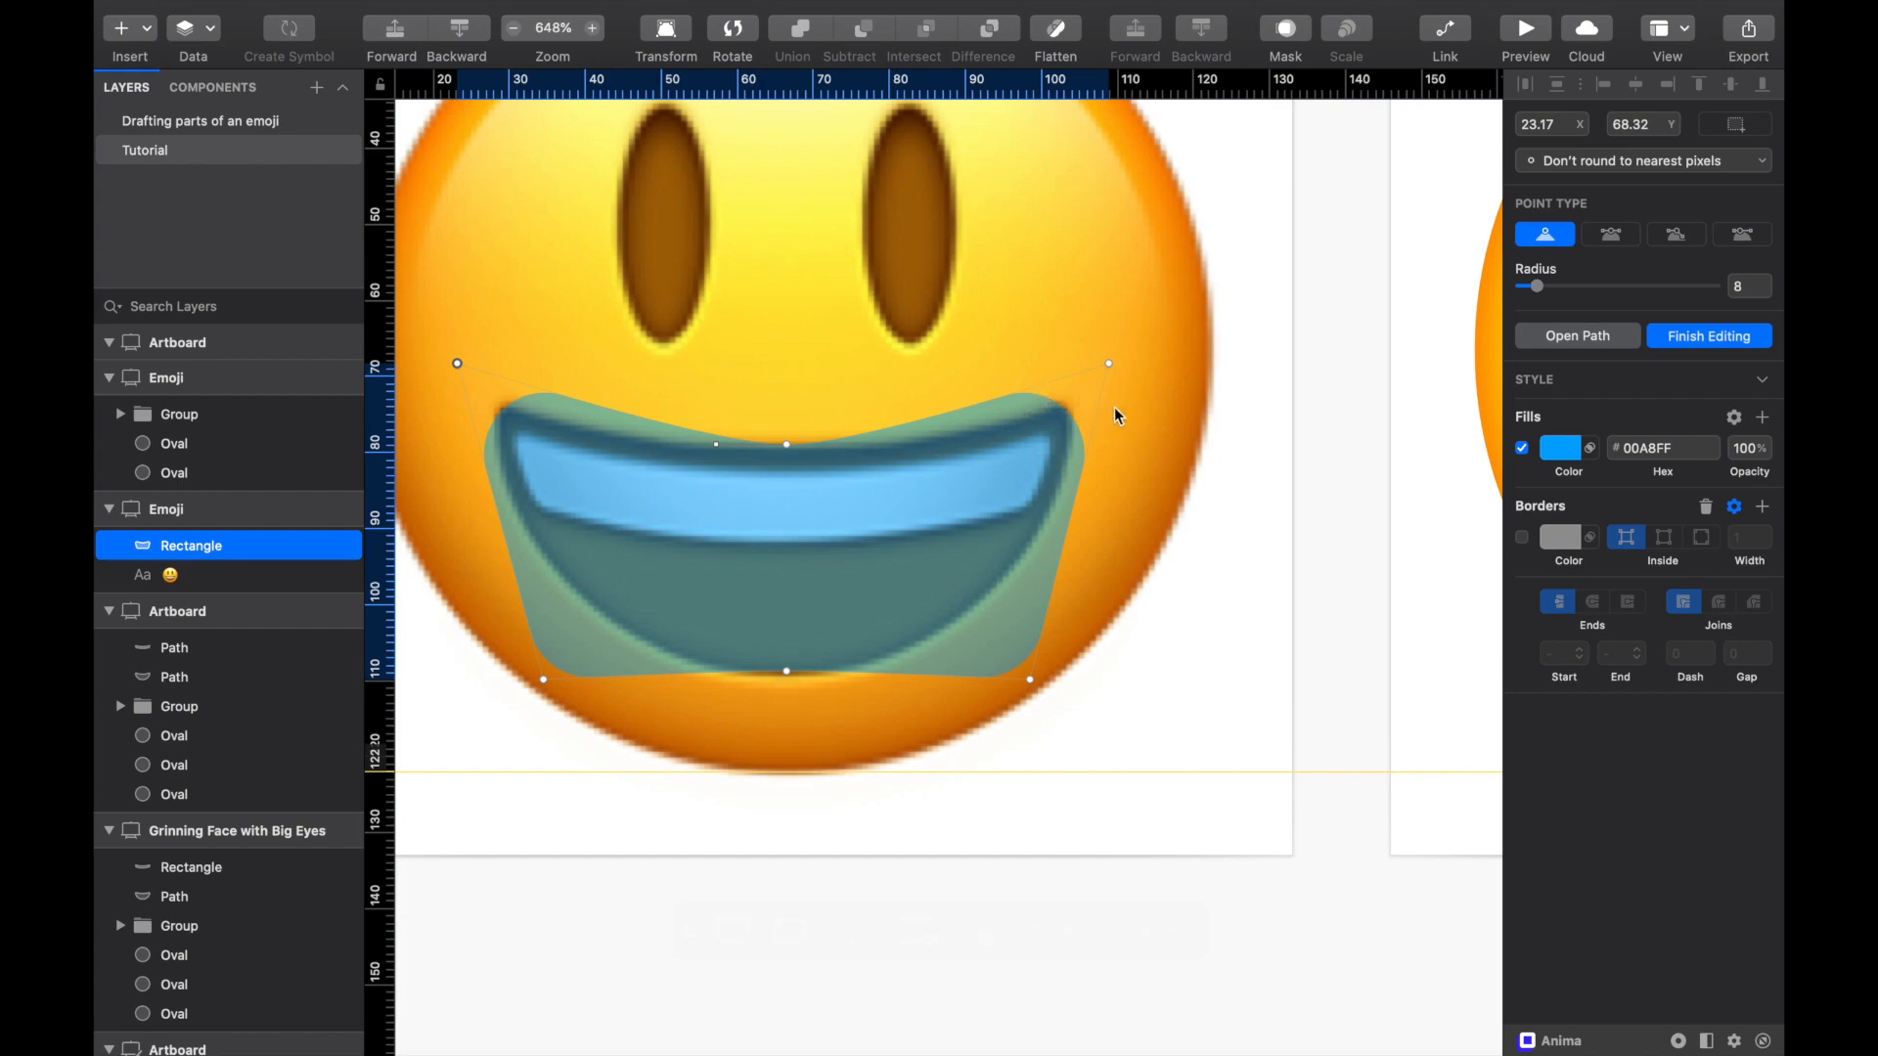
pyautogui.moveTo(1538, 287)
pyautogui.mouseDown()
pyautogui.moveTo(1611, 291)
pyautogui.moveTo(1522, 300)
pyautogui.mouseUp()
pyautogui.press('super+z')
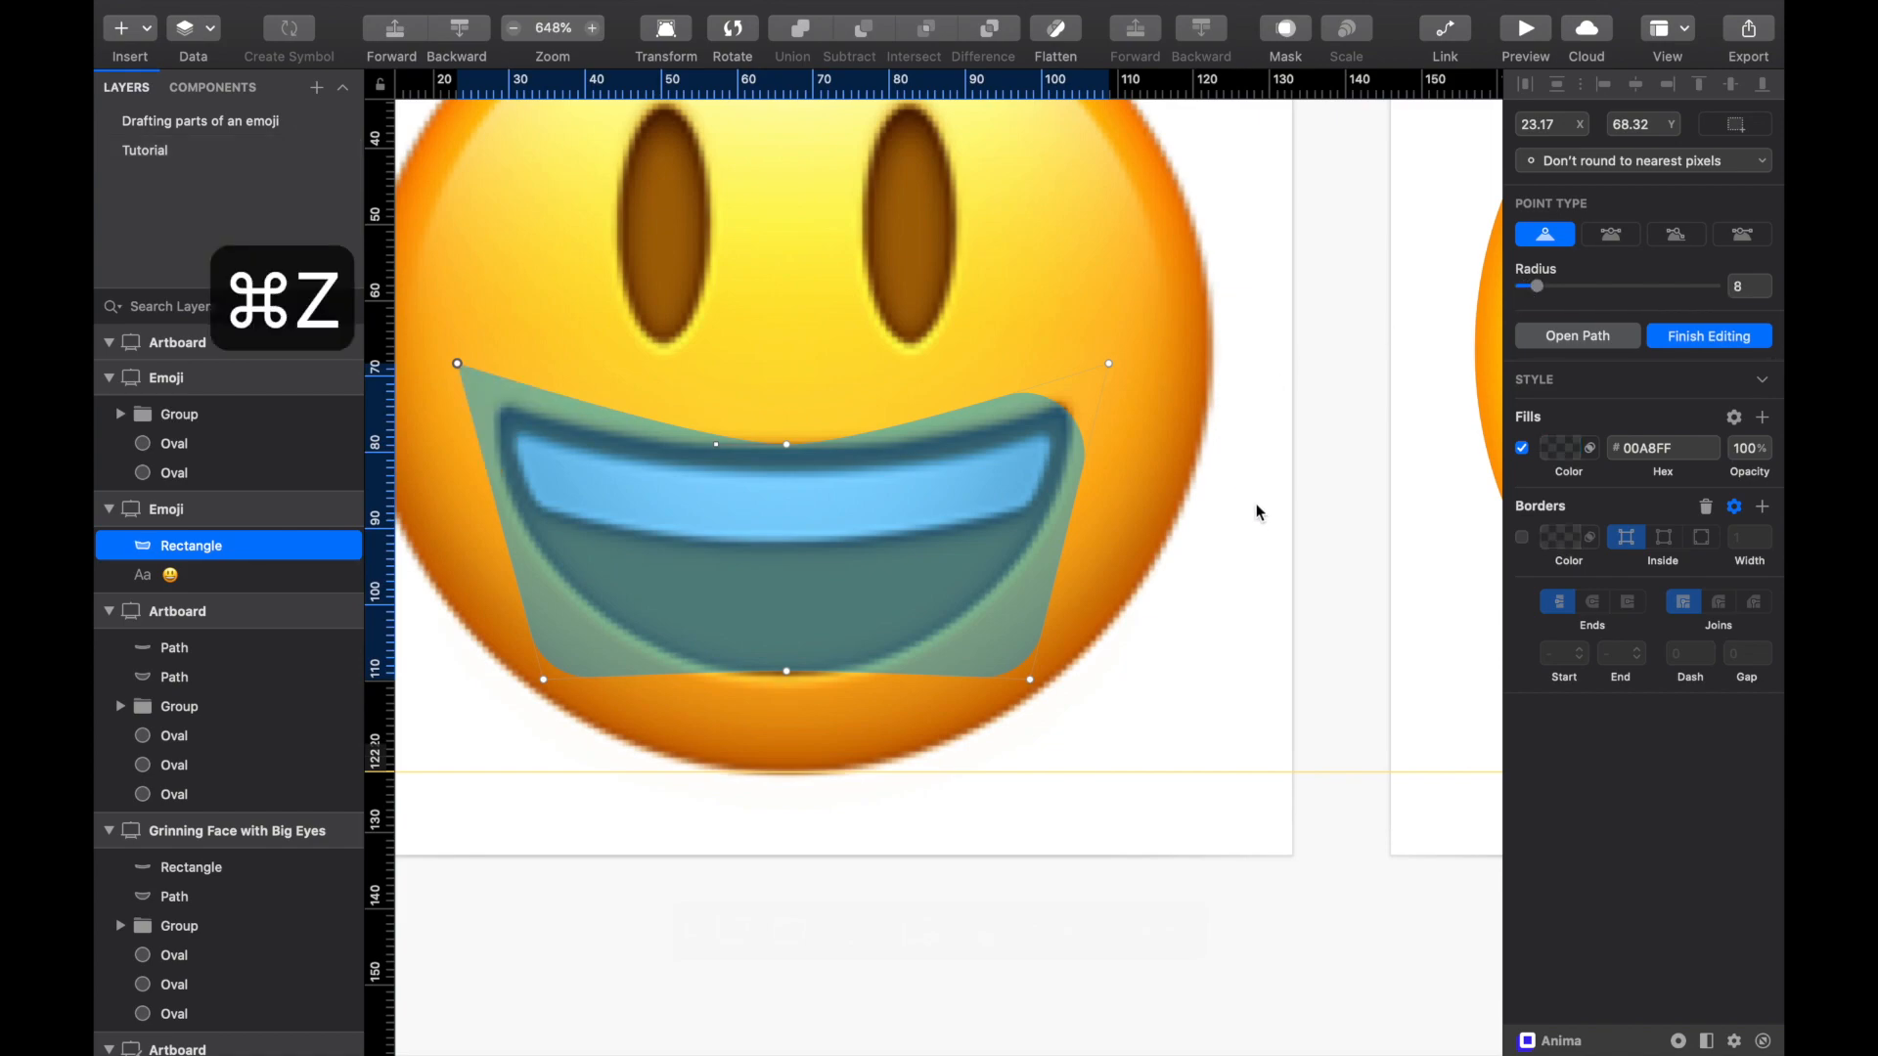
# Step: Leave path editing and reduce the whole mouth shape's corner radius to 1
pyautogui.doubleClick(1330, 462)
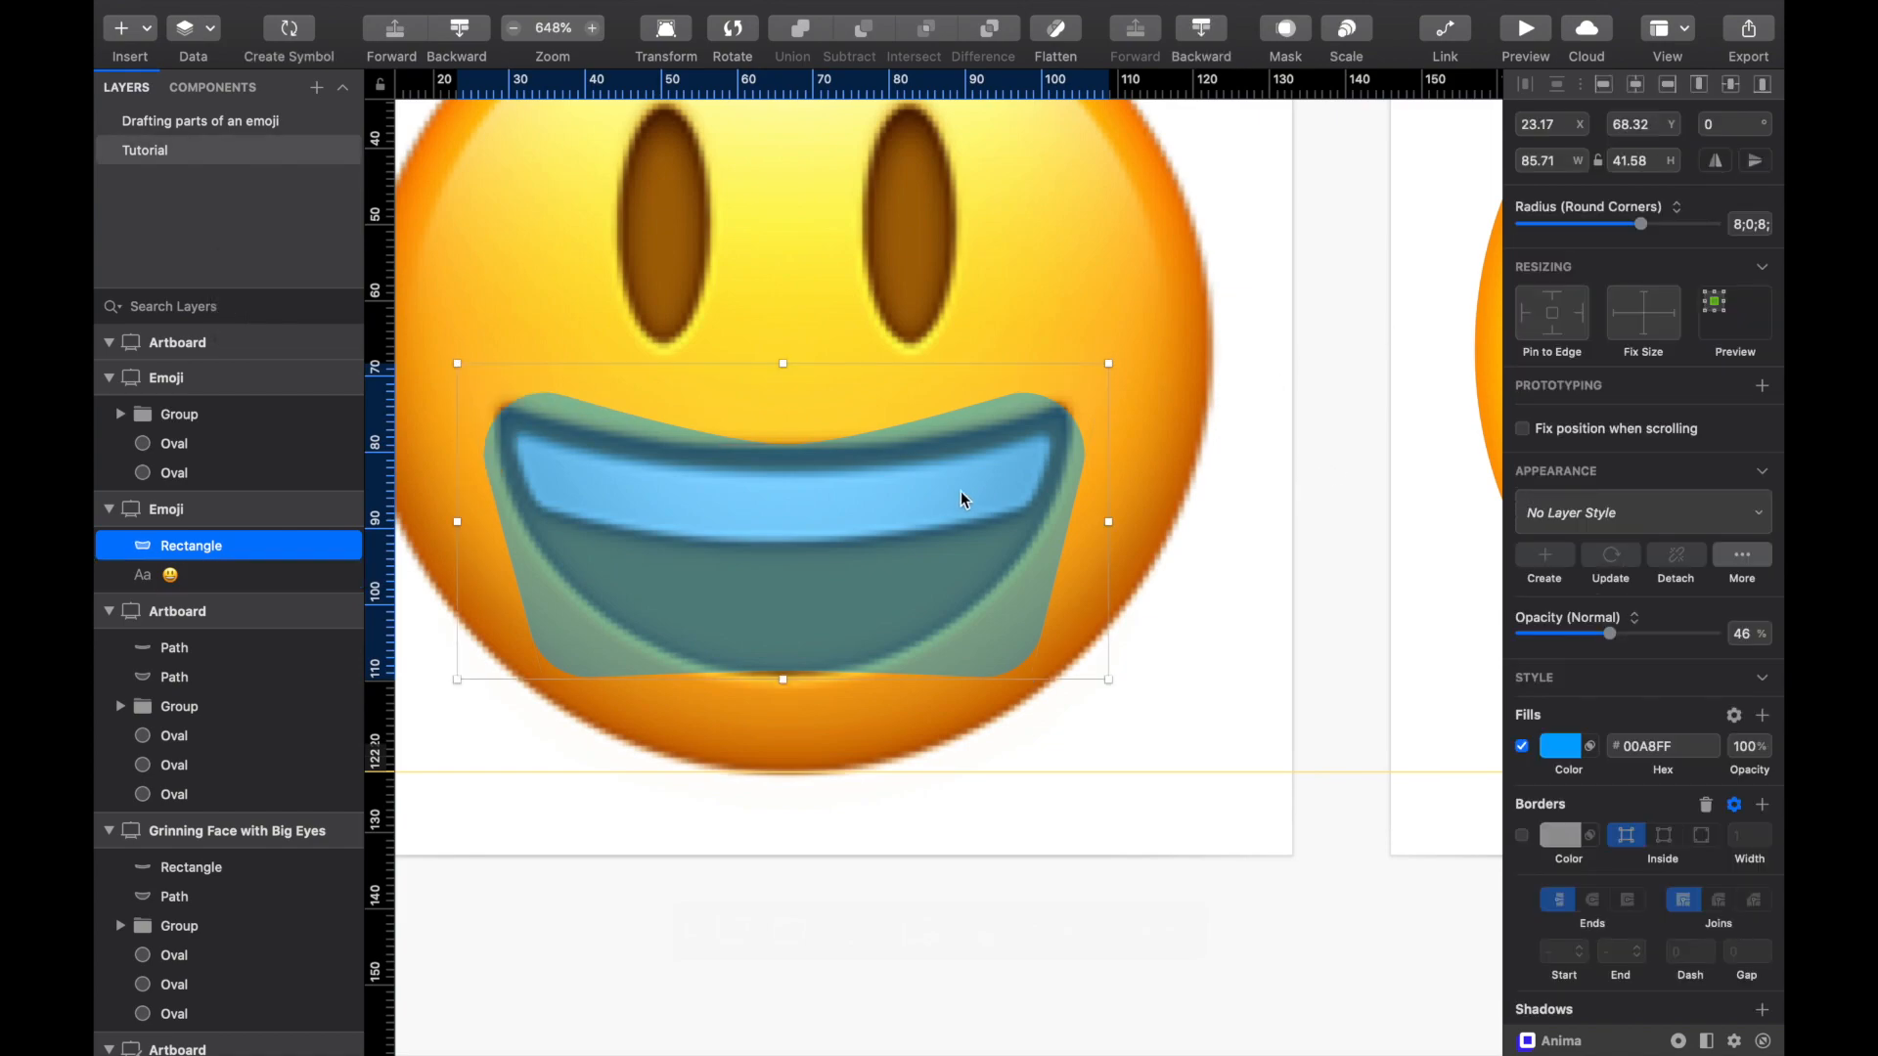
pyautogui.moveTo(1640, 225); pyautogui.dragTo(1565, 236)
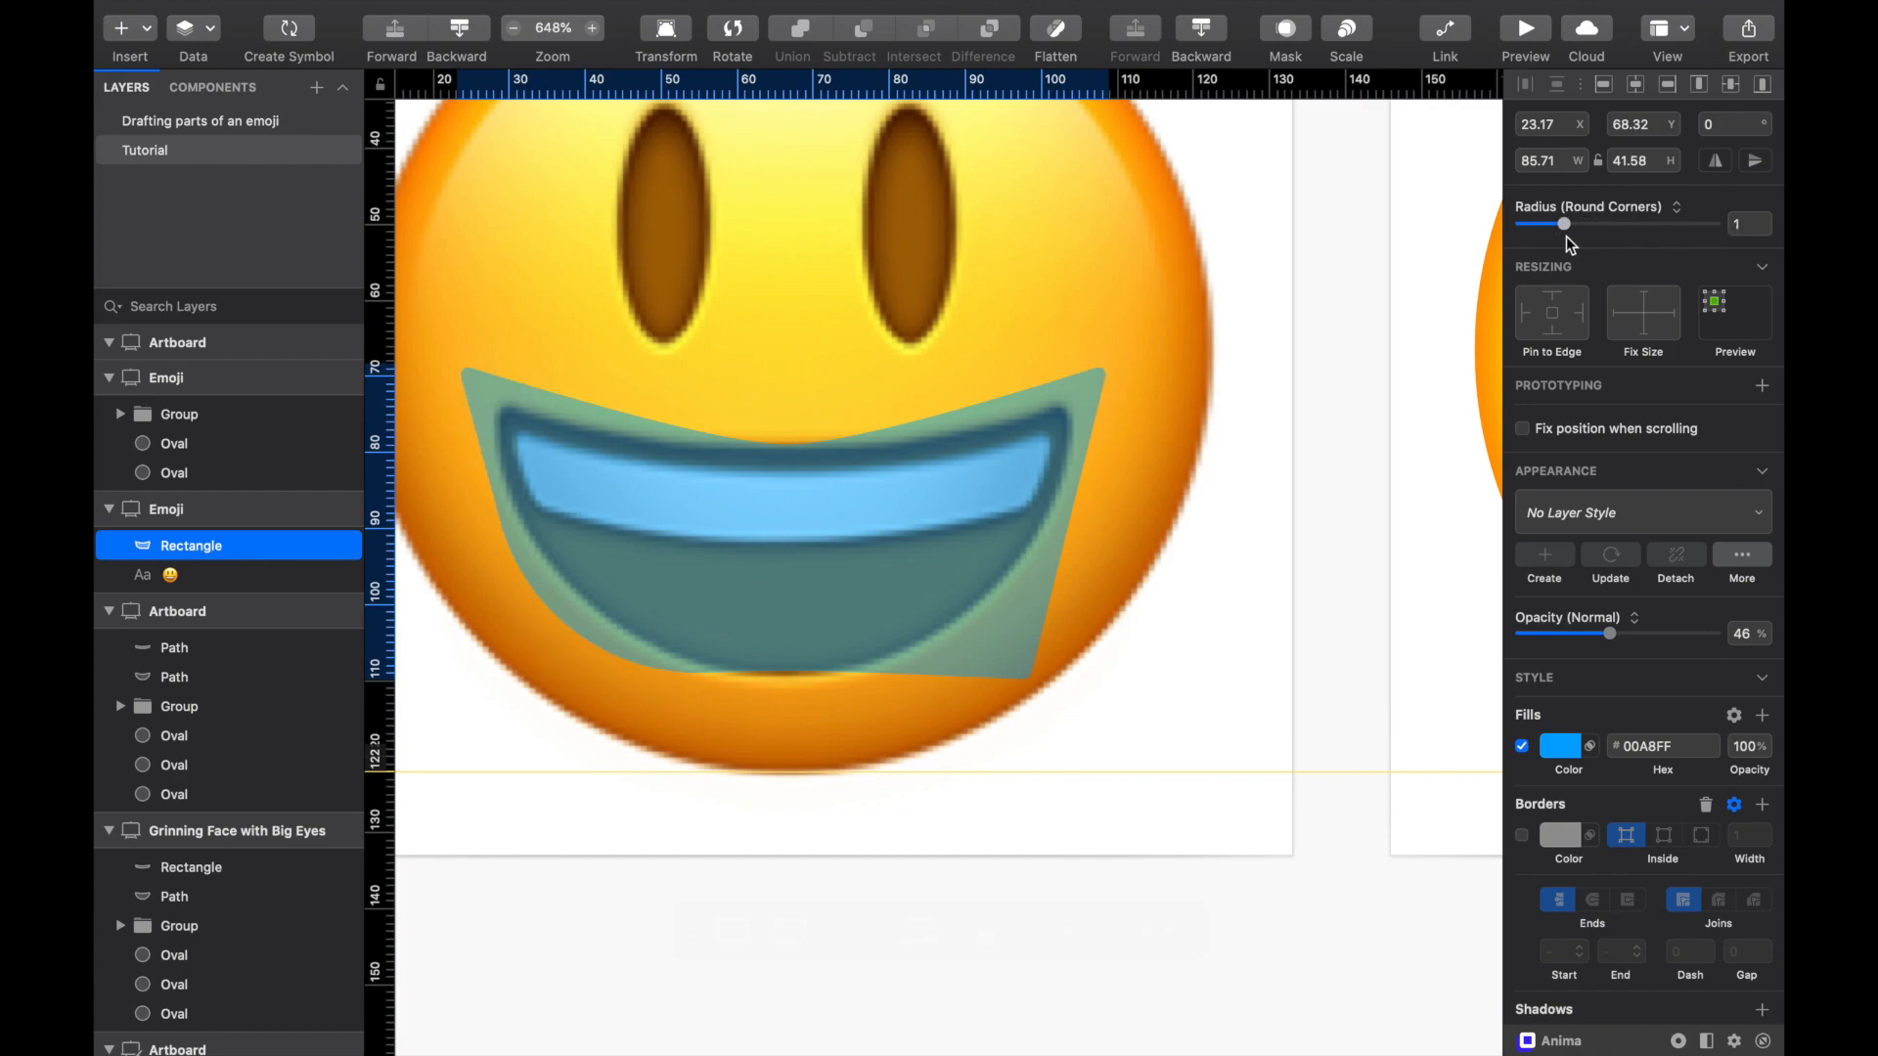
pyautogui.click(1314, 467)
# Step: Move the mouth path's upper corners onto the reference mouth's tips at X 103.17 and X 28.16, both at Y 73.63
pyautogui.click(1064, 459)
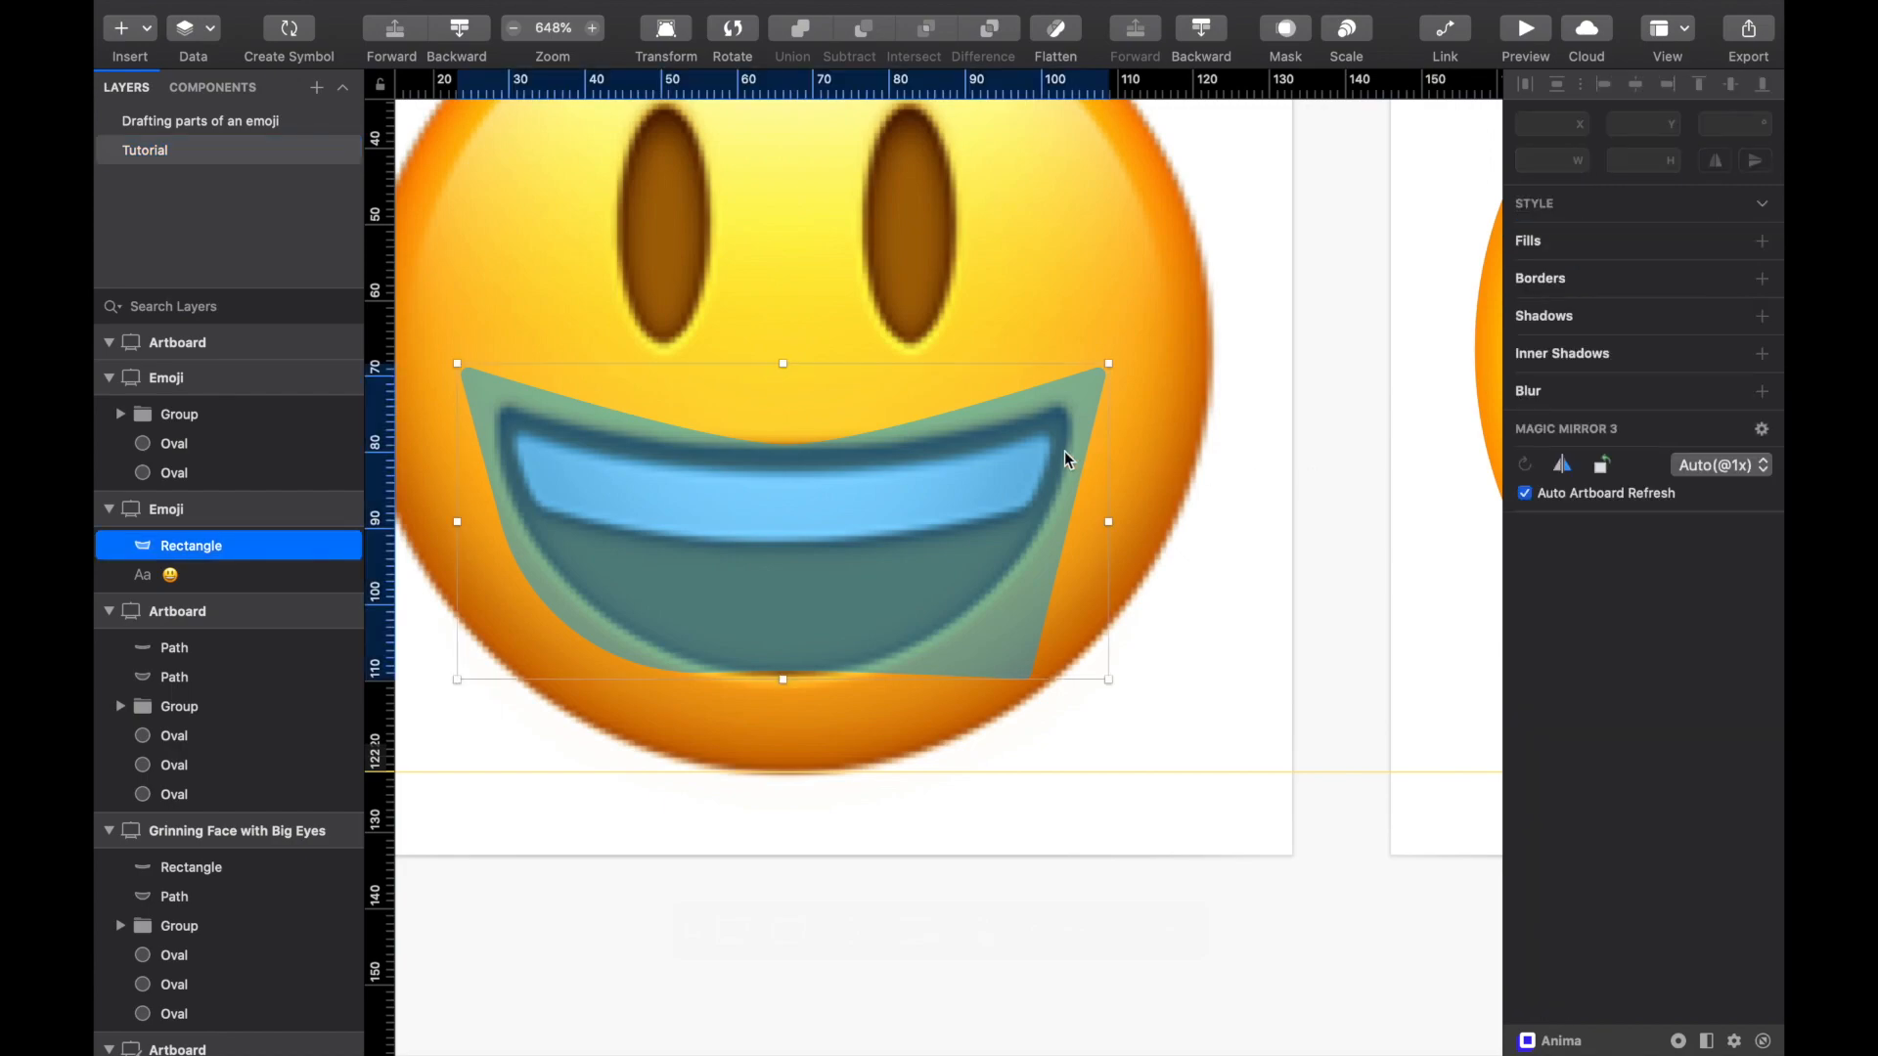
pyautogui.doubleClick(1065, 460)
pyautogui.click(1106, 363)
pyautogui.moveTo(1103, 364); pyautogui.dragTo(1065, 403)
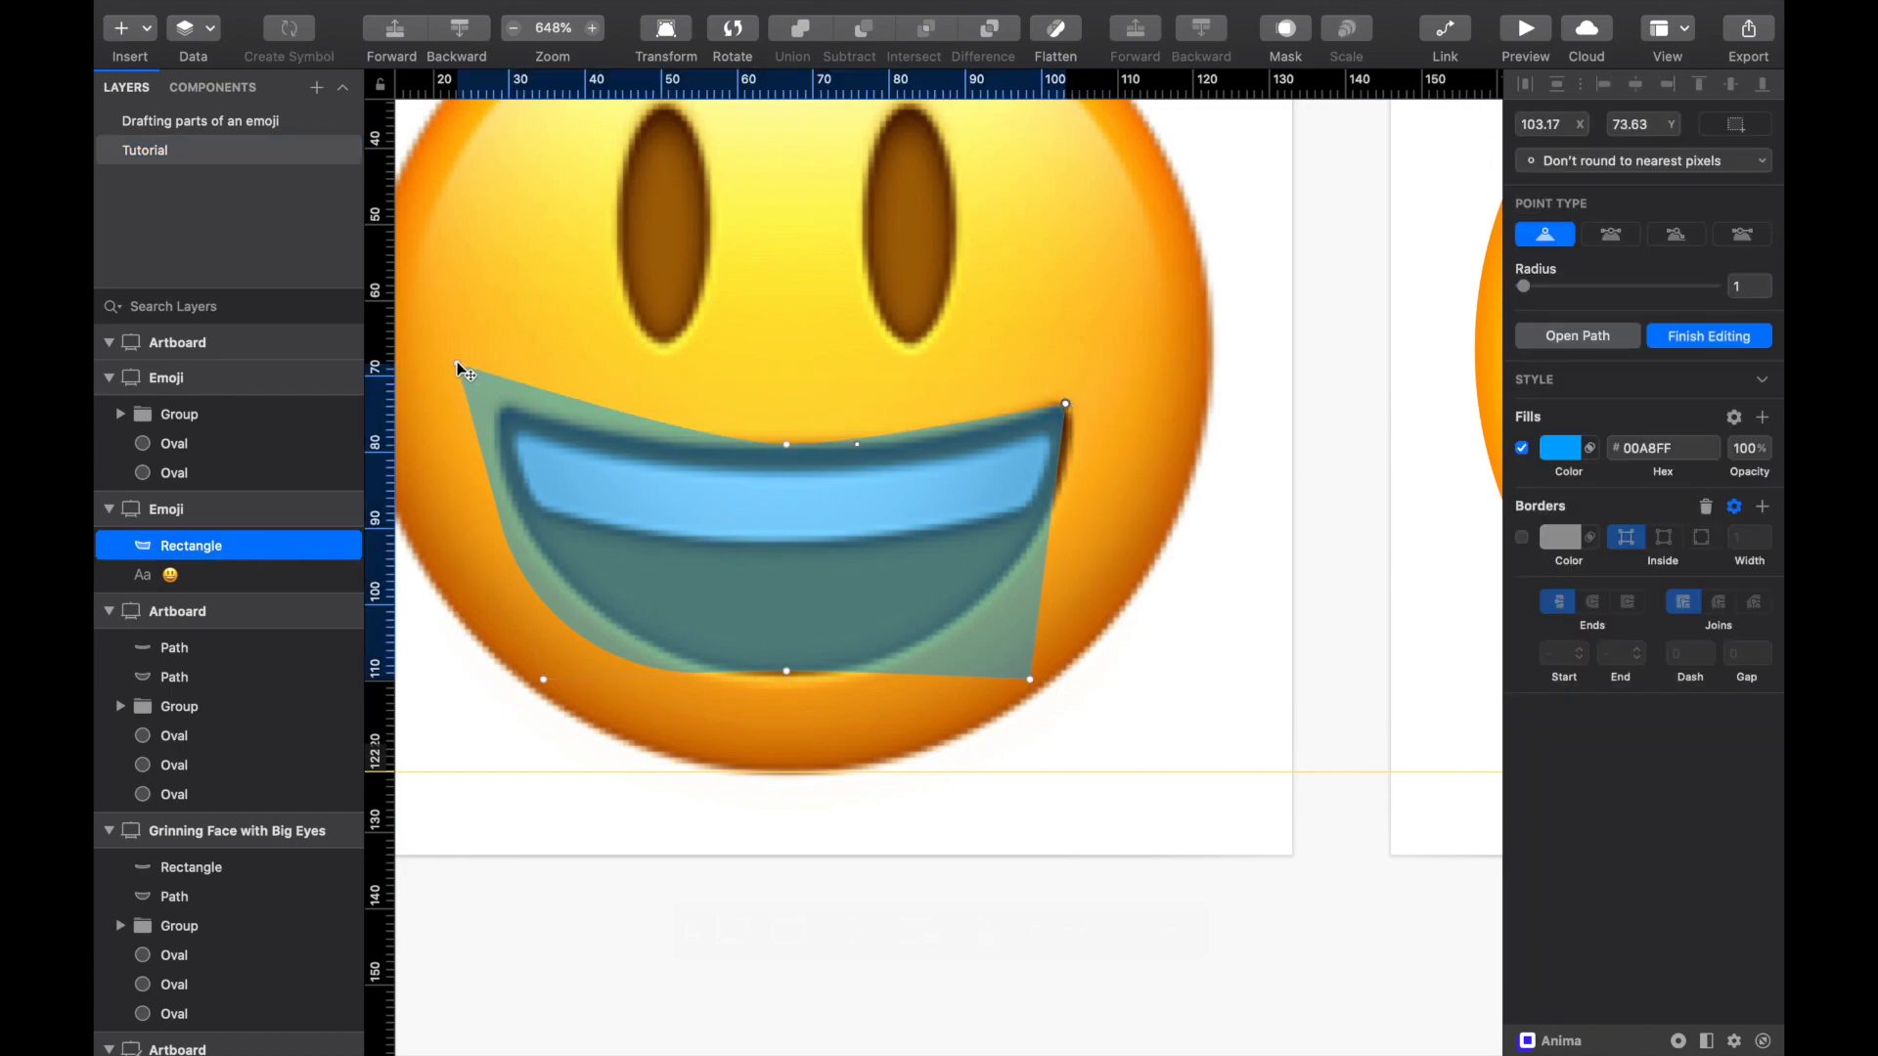
pyautogui.moveTo(460, 365); pyautogui.dragTo(495, 405)
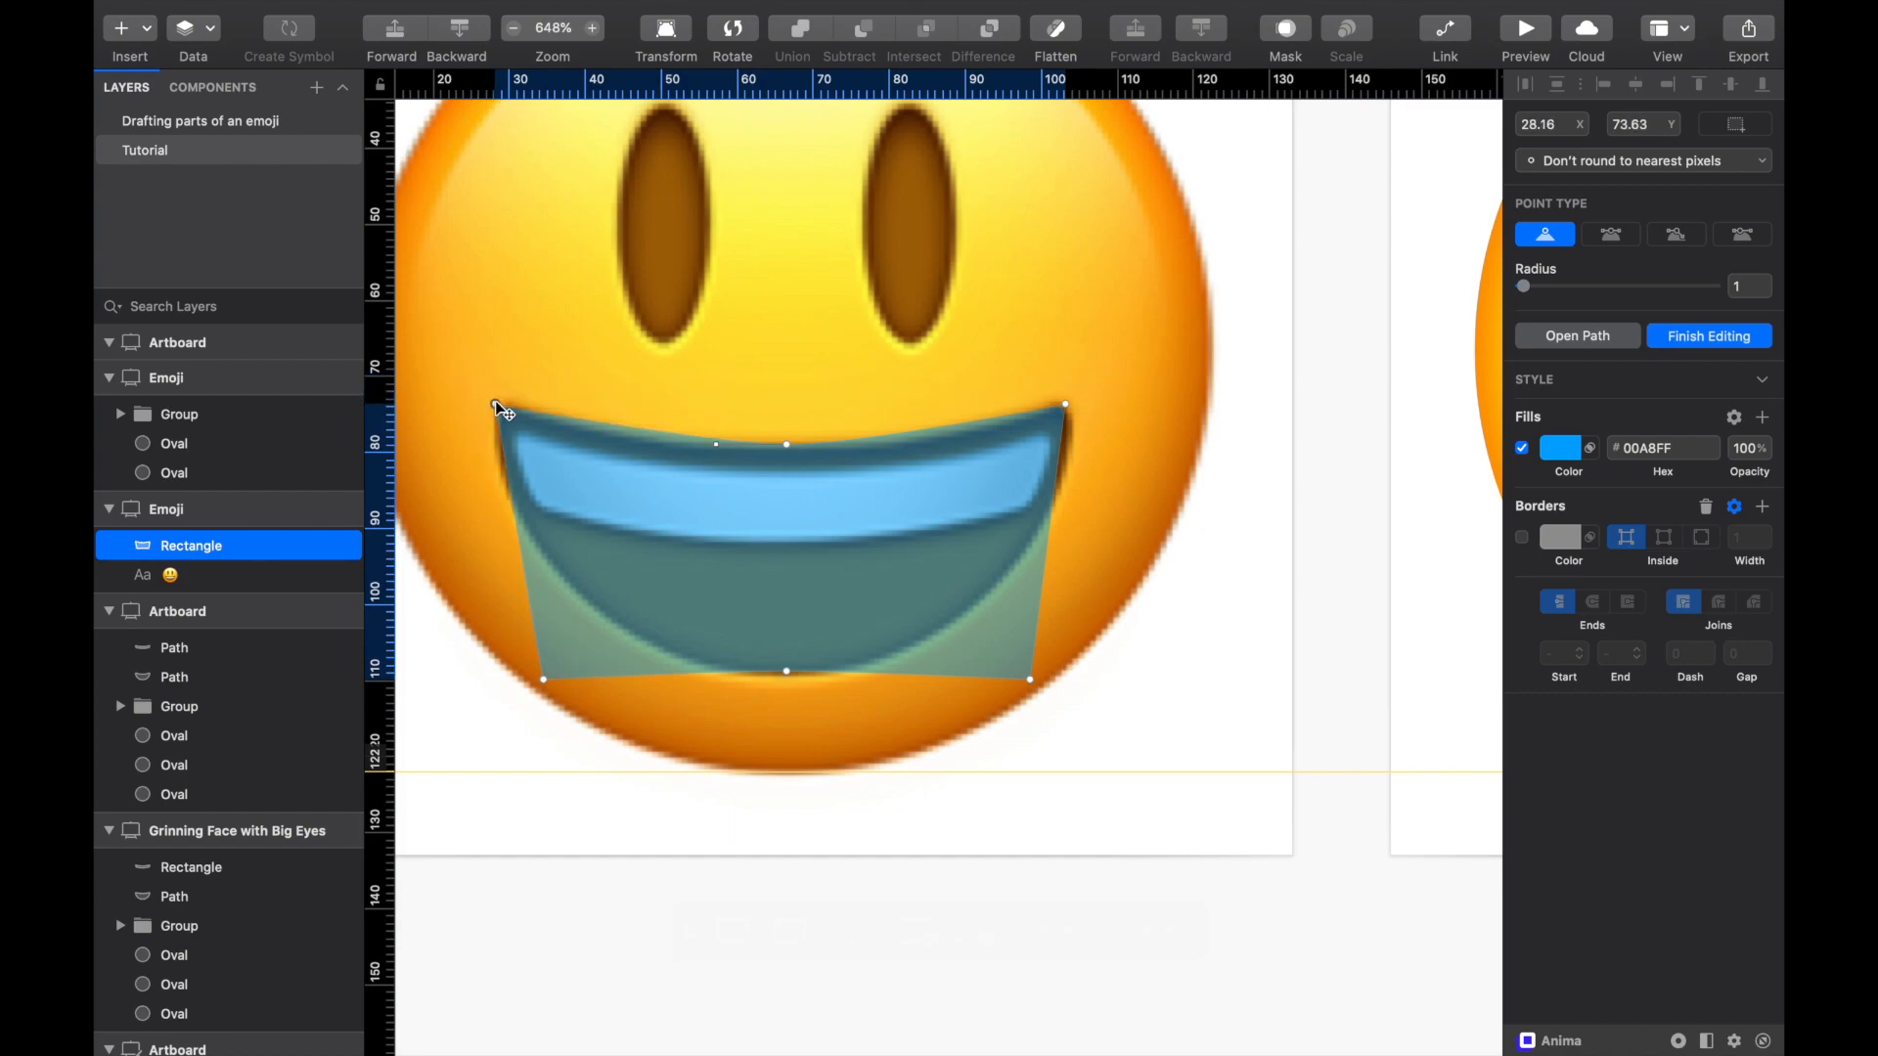
# Step: Delete the two lower corner points of the mouth path
pyautogui.moveTo(544, 680); pyautogui.dragTo(561, 622)
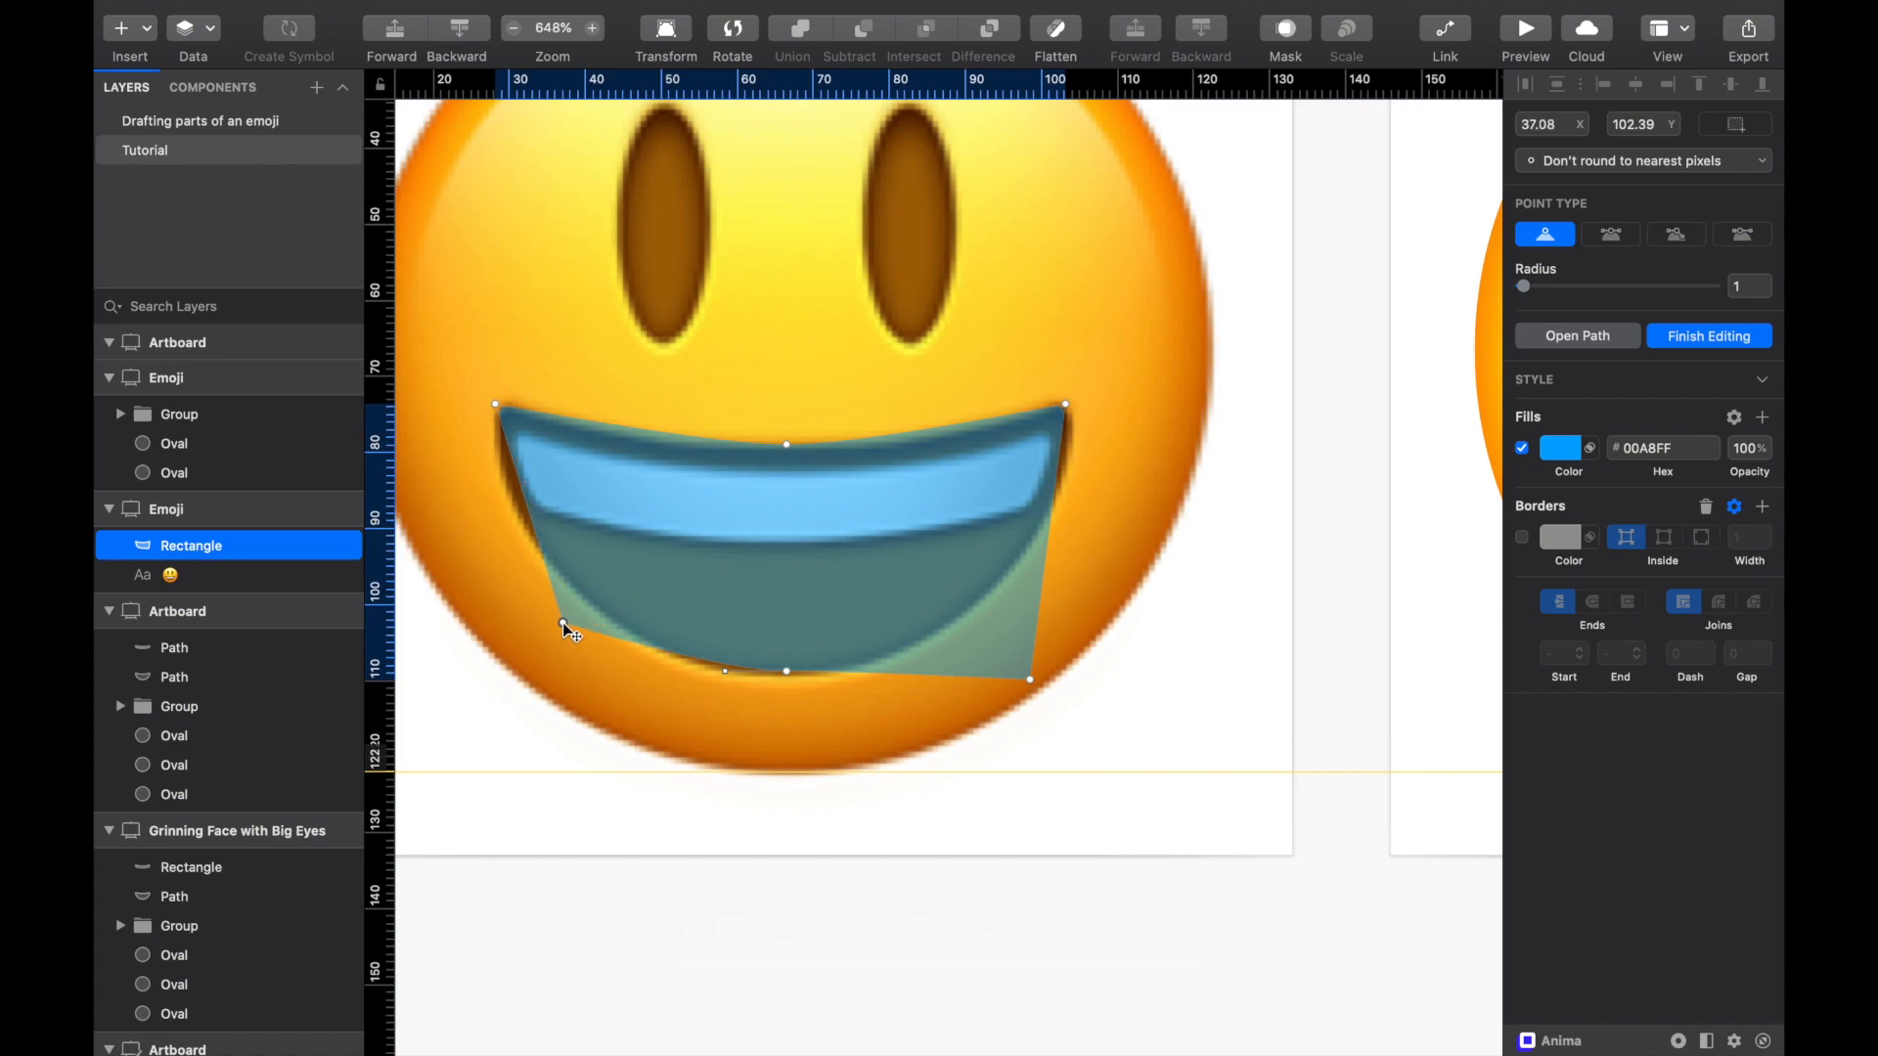
pyautogui.press('BackSpace')
pyautogui.click(1029, 679)
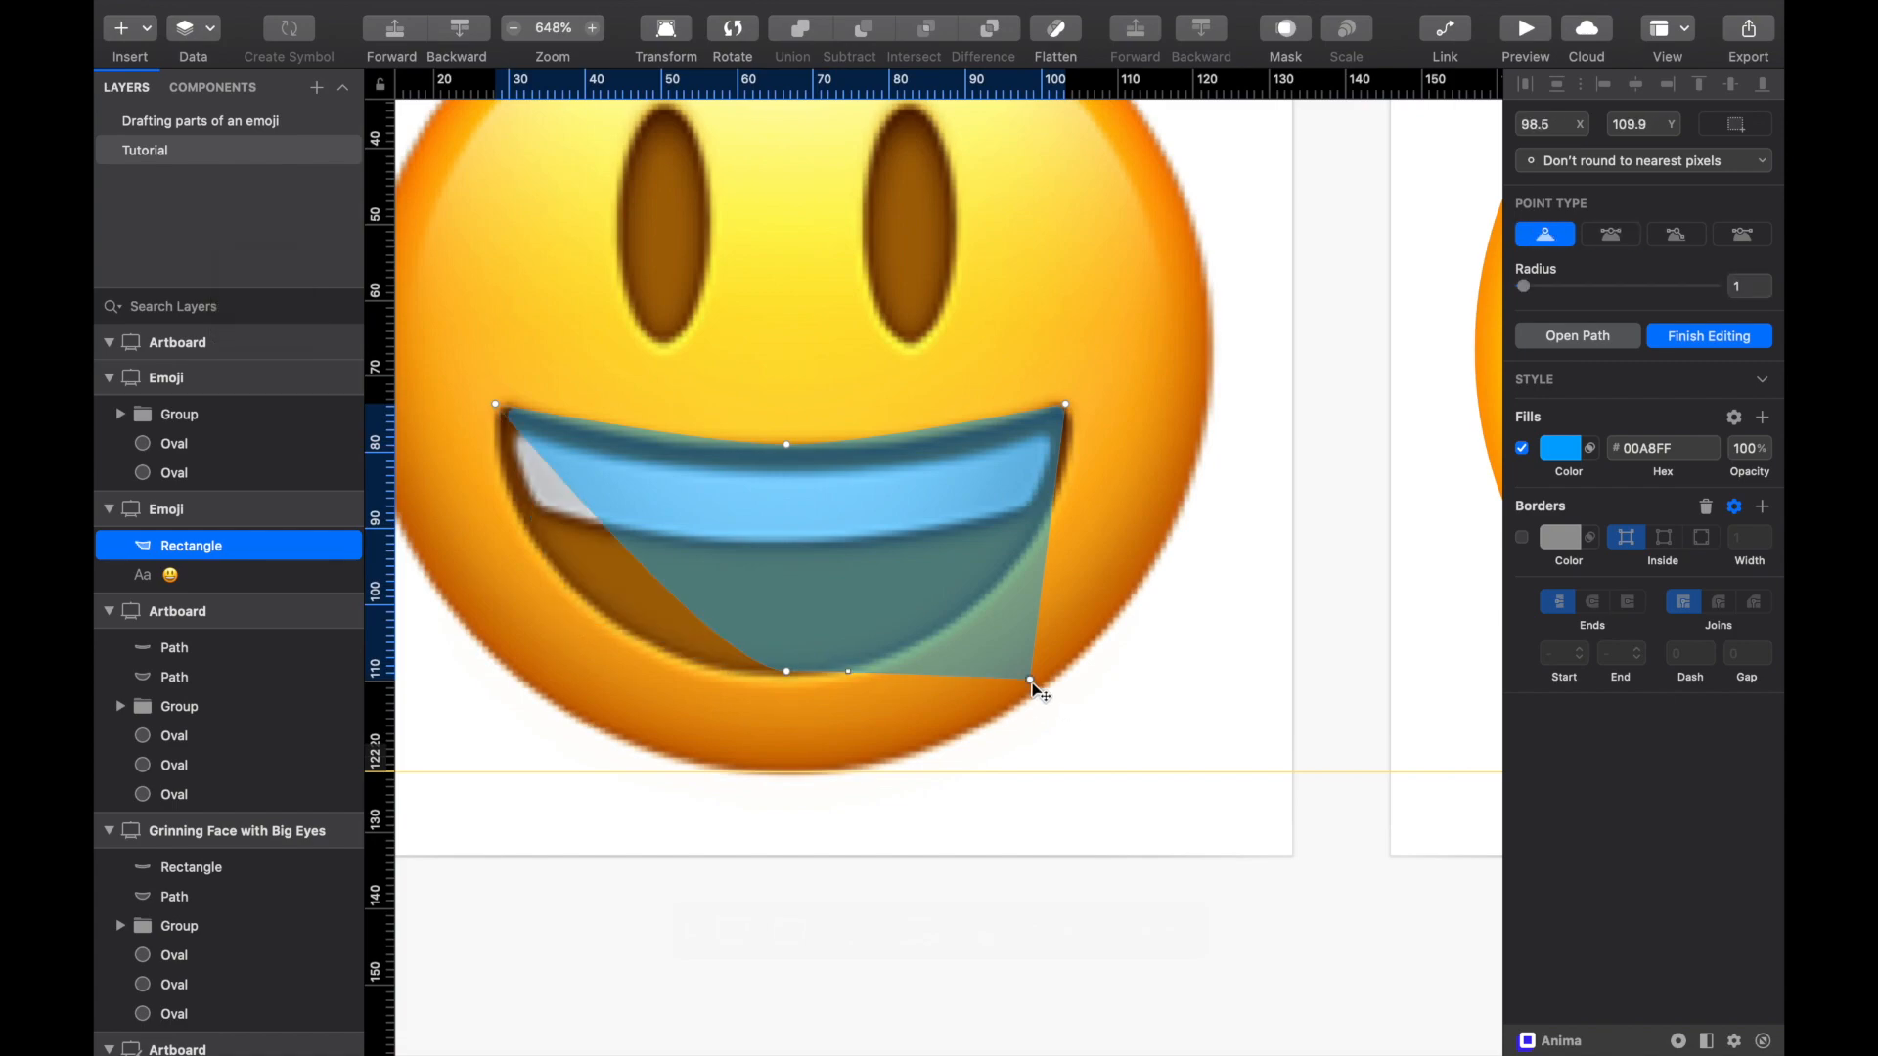
pyautogui.press('BackSpace')
# Step: Add a curved point on the mouth's lower right edge at X 94.11, Y 97.91, and lengthen its upper handle to follow the reference
pyautogui.moveTo(943, 555); pyautogui.dragTo(991, 590)
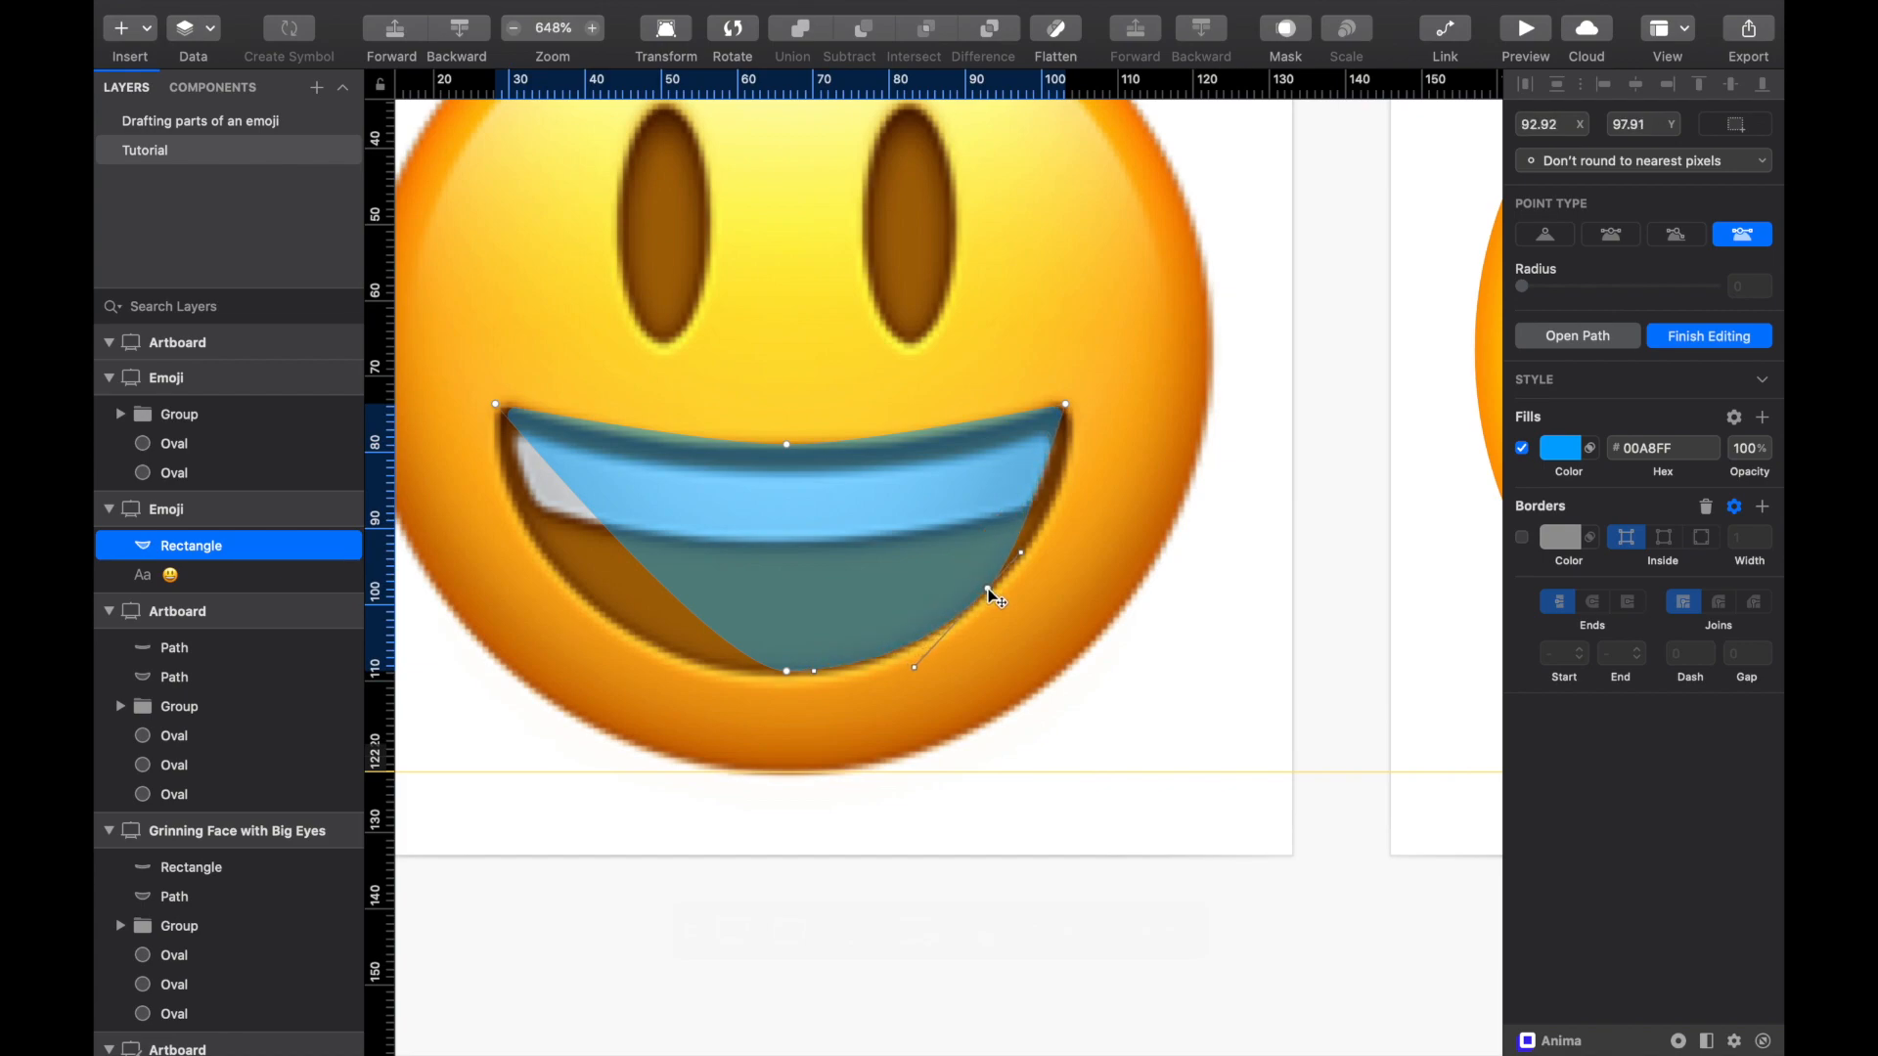
pyautogui.scroll(5, 1029, 547)
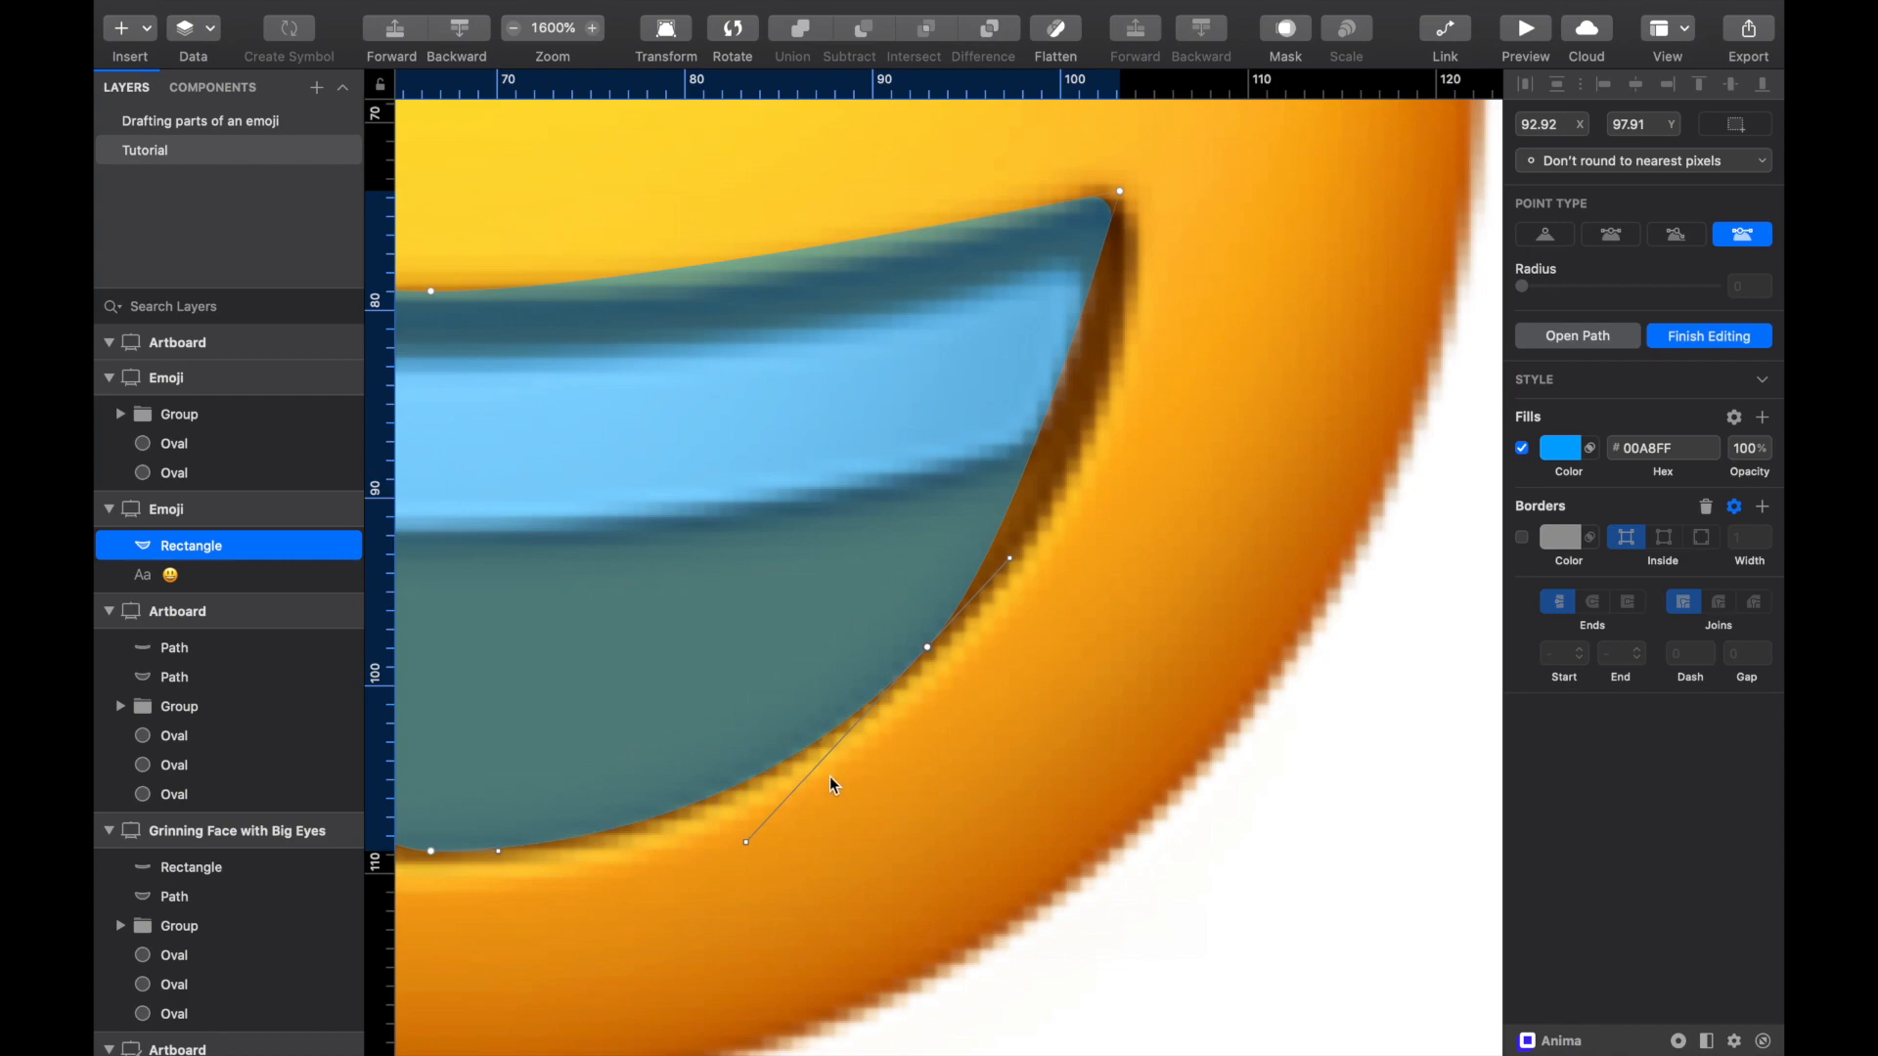
pyautogui.moveTo(1009, 560); pyautogui.dragTo(1112, 428)
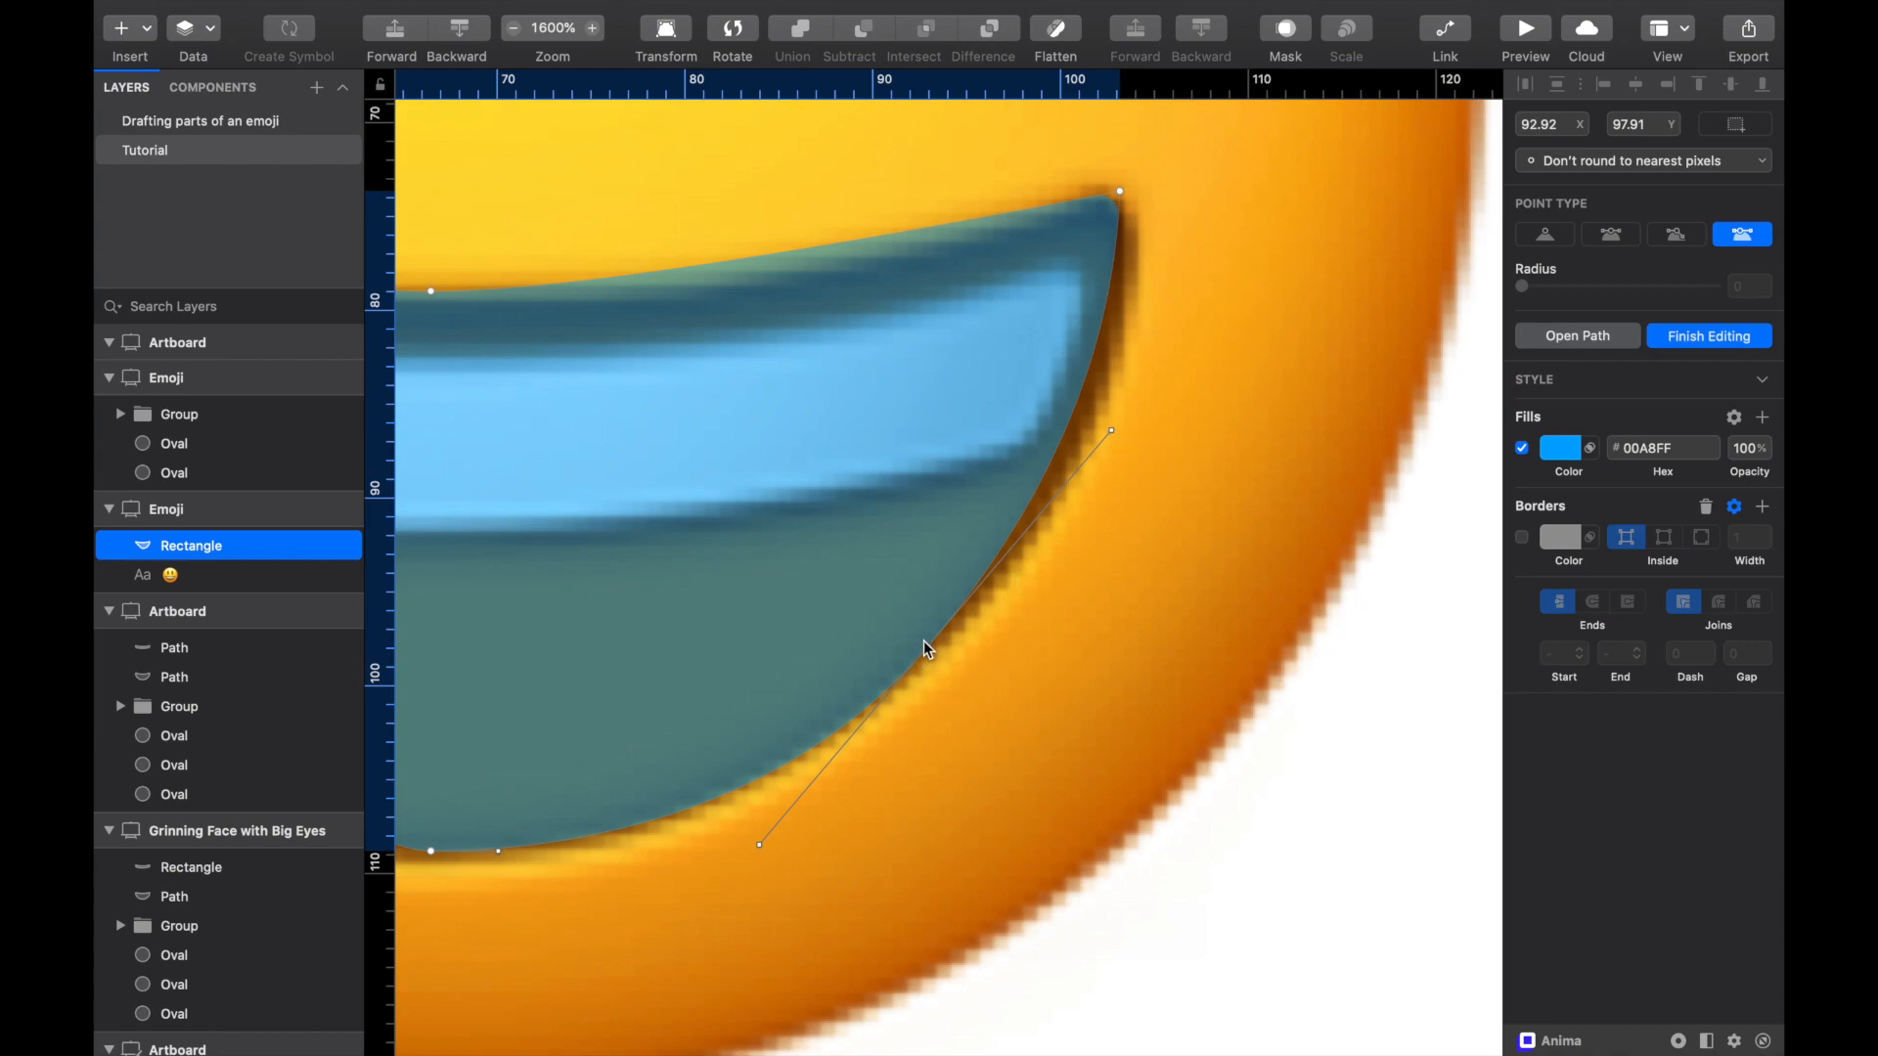
pyautogui.moveTo(926, 647); pyautogui.dragTo(950, 648)
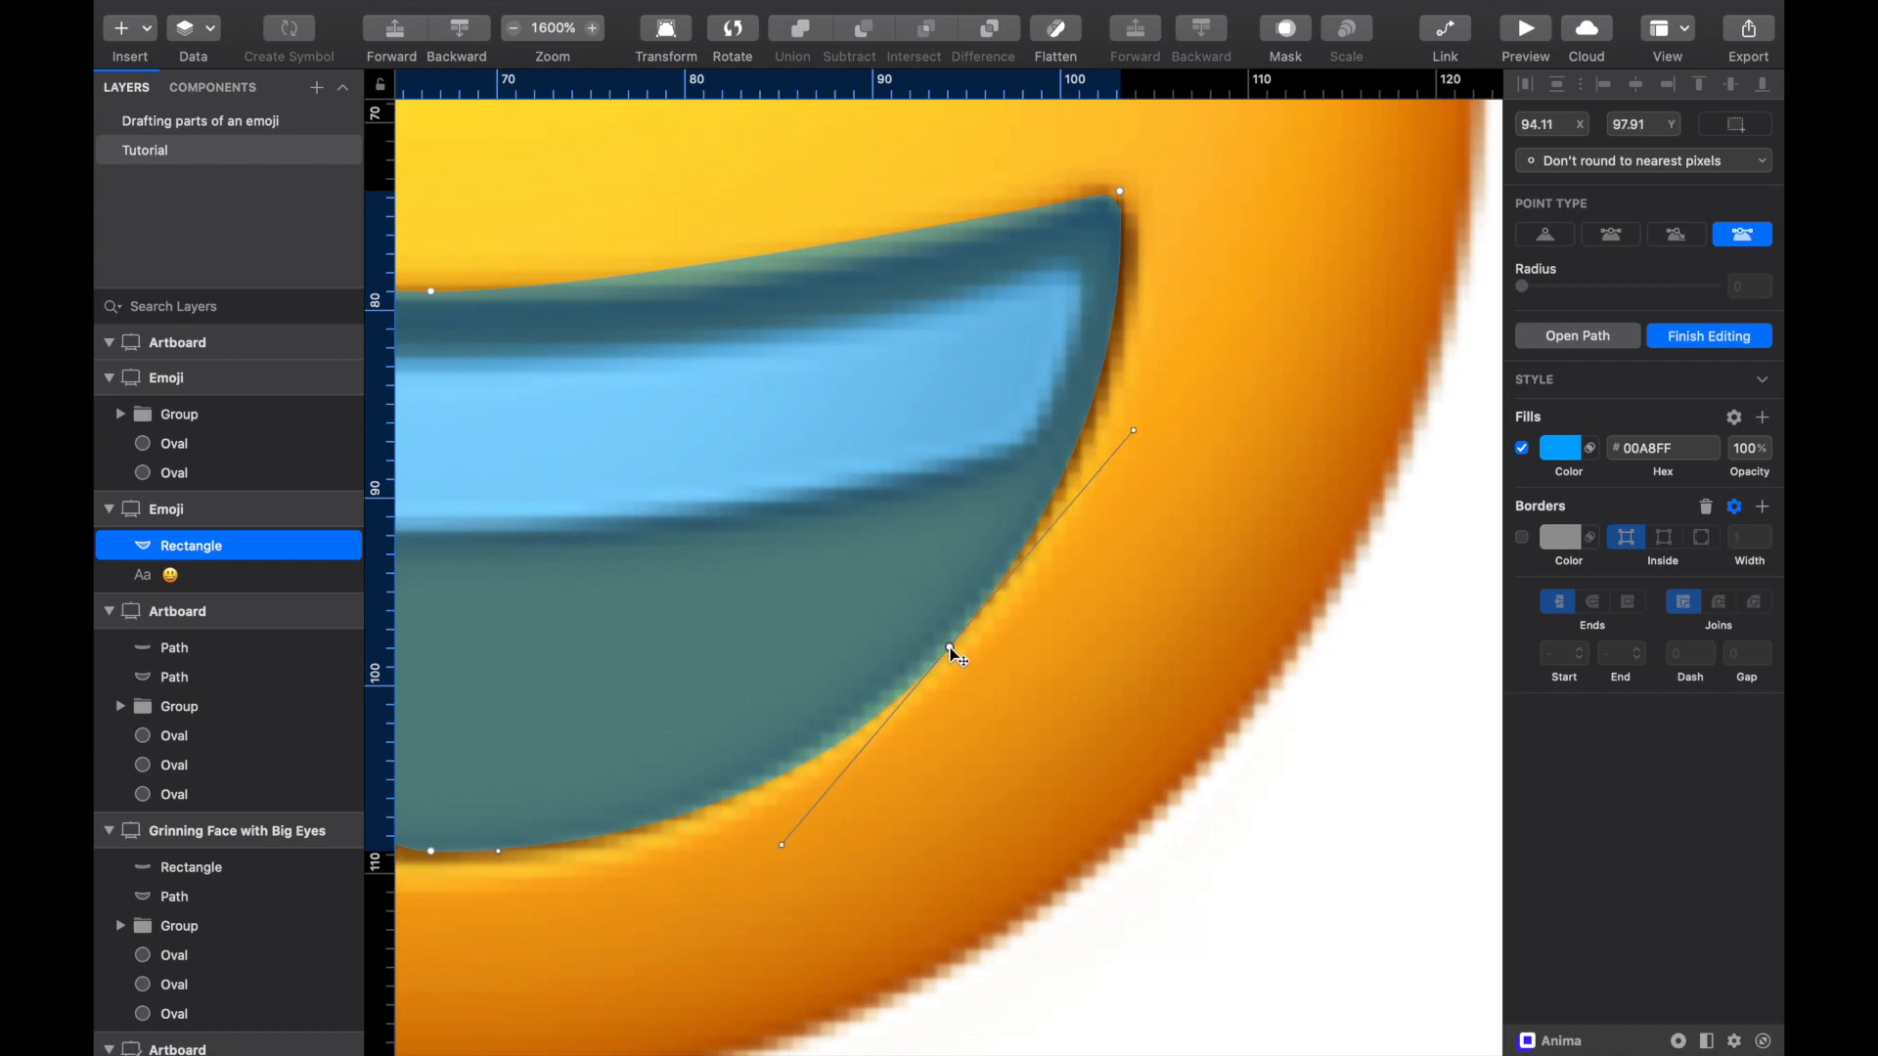
# Step: Add a curved point on the right half of the mouth's top edge at X 82.4, Y 78.36
pyautogui.hscroll(-3, 953, 648)
pyautogui.scroll(2, 952, 647)
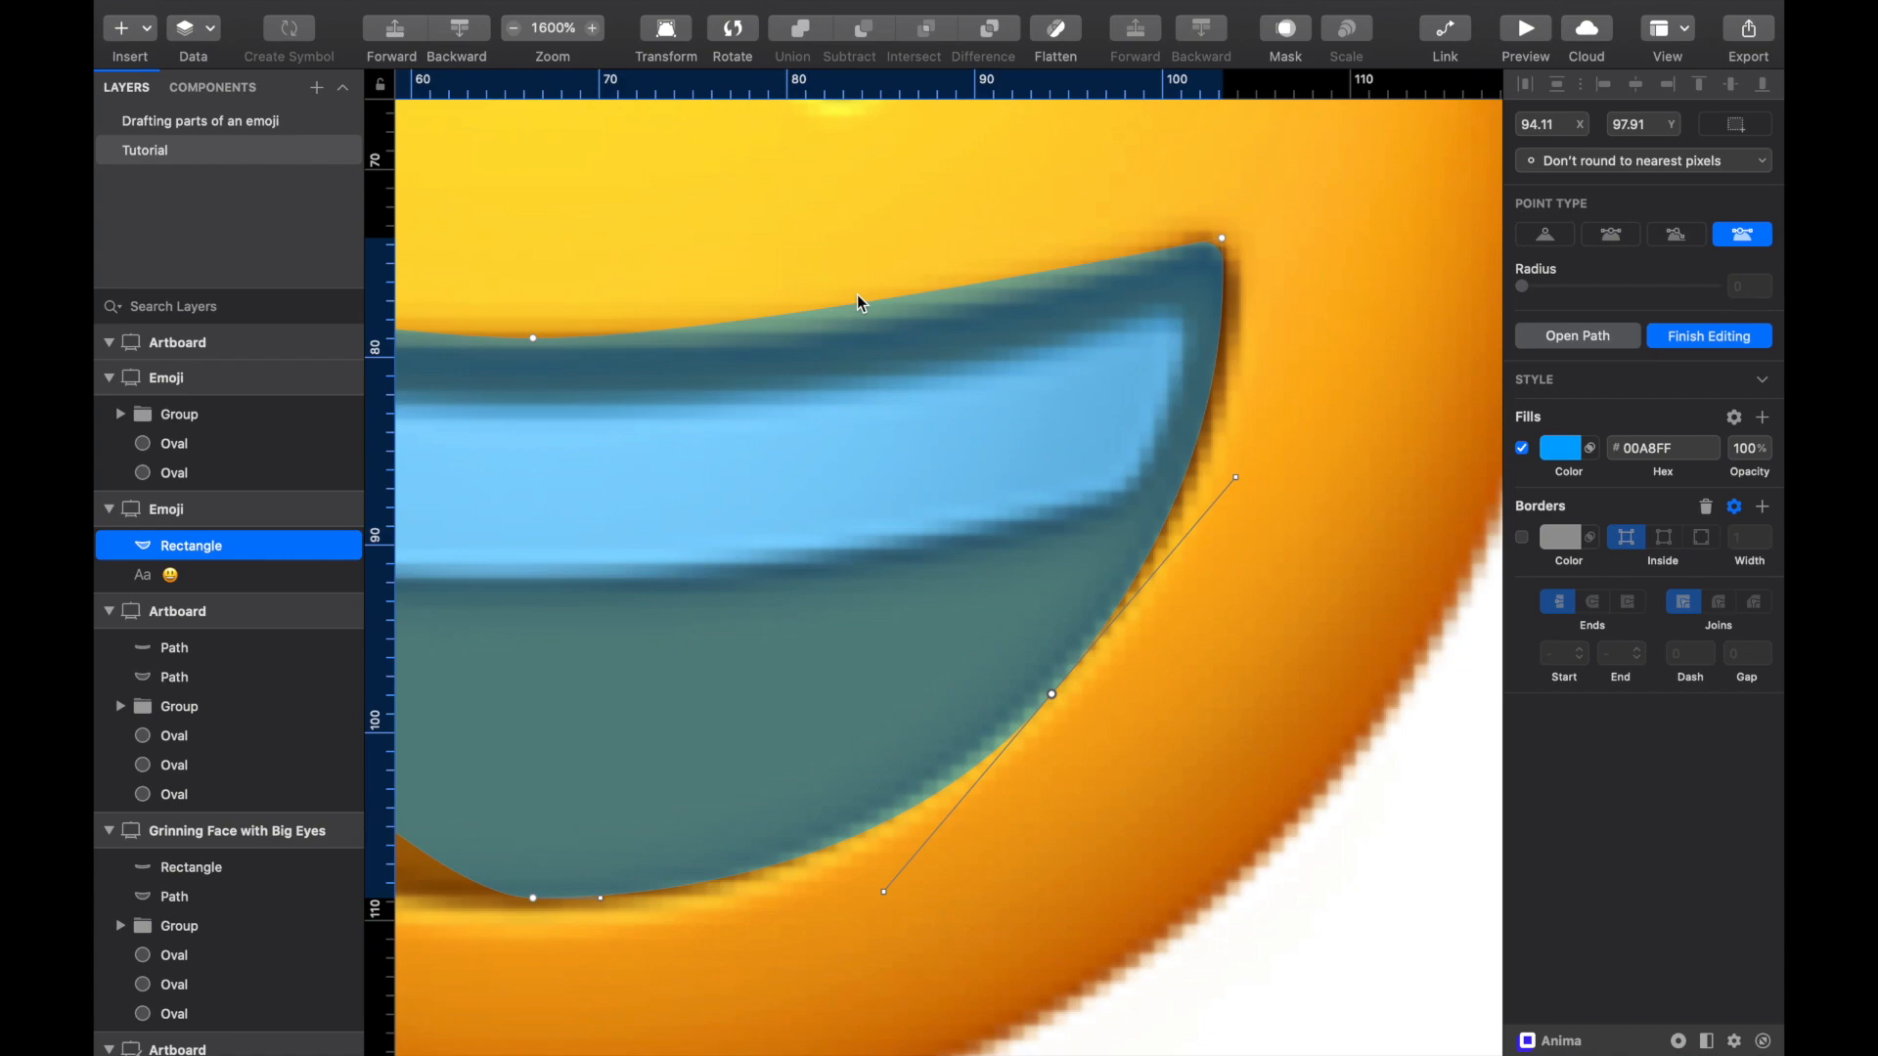
pyautogui.click(837, 307)
pyautogui.moveTo(837, 307); pyautogui.dragTo(832, 329)
# Step: Add two curved points along the mouth's left side, at X 40.06, Y 99.37 and X 30.85, Y 86.15
pyautogui.hscroll(-8, 832, 327)
pyautogui.scroll(-2, 831, 326)
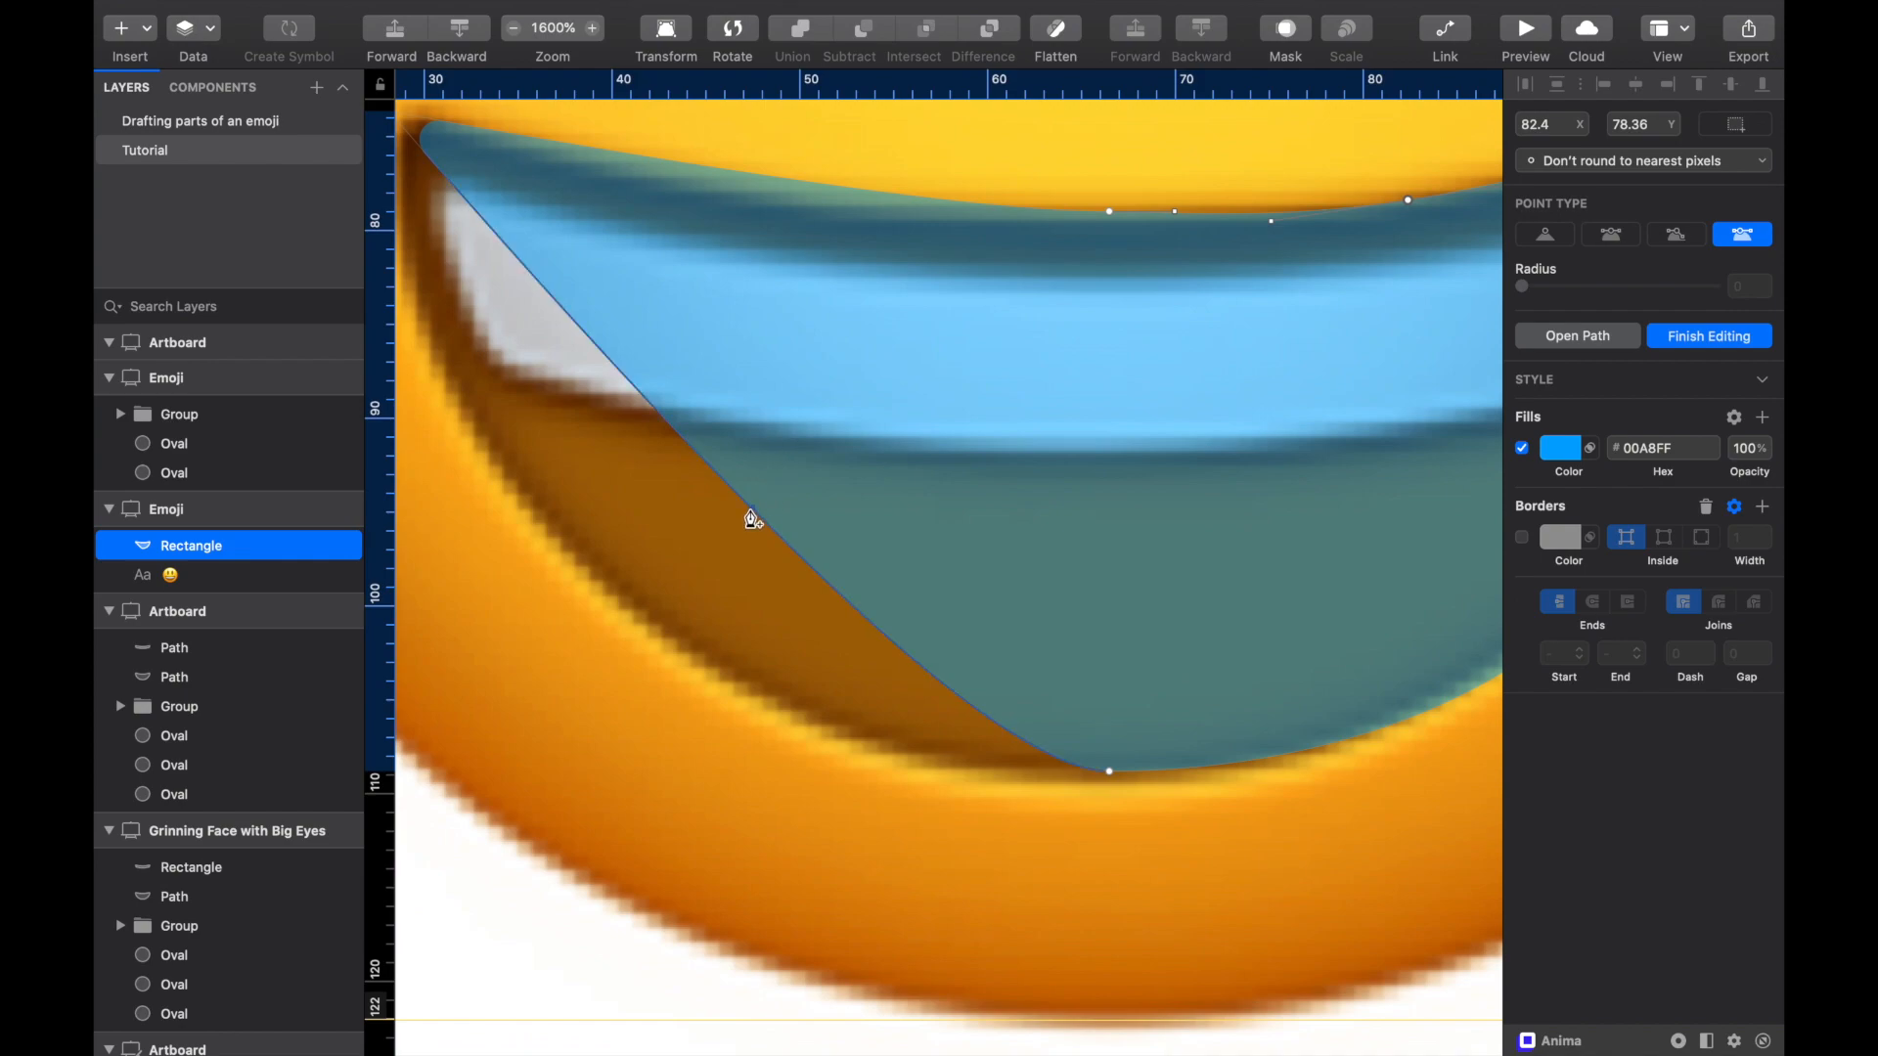
pyautogui.moveTo(746, 508); pyautogui.dragTo(612, 594)
pyautogui.scroll(2, 612, 595)
pyautogui.hscroll(-2, 612, 595)
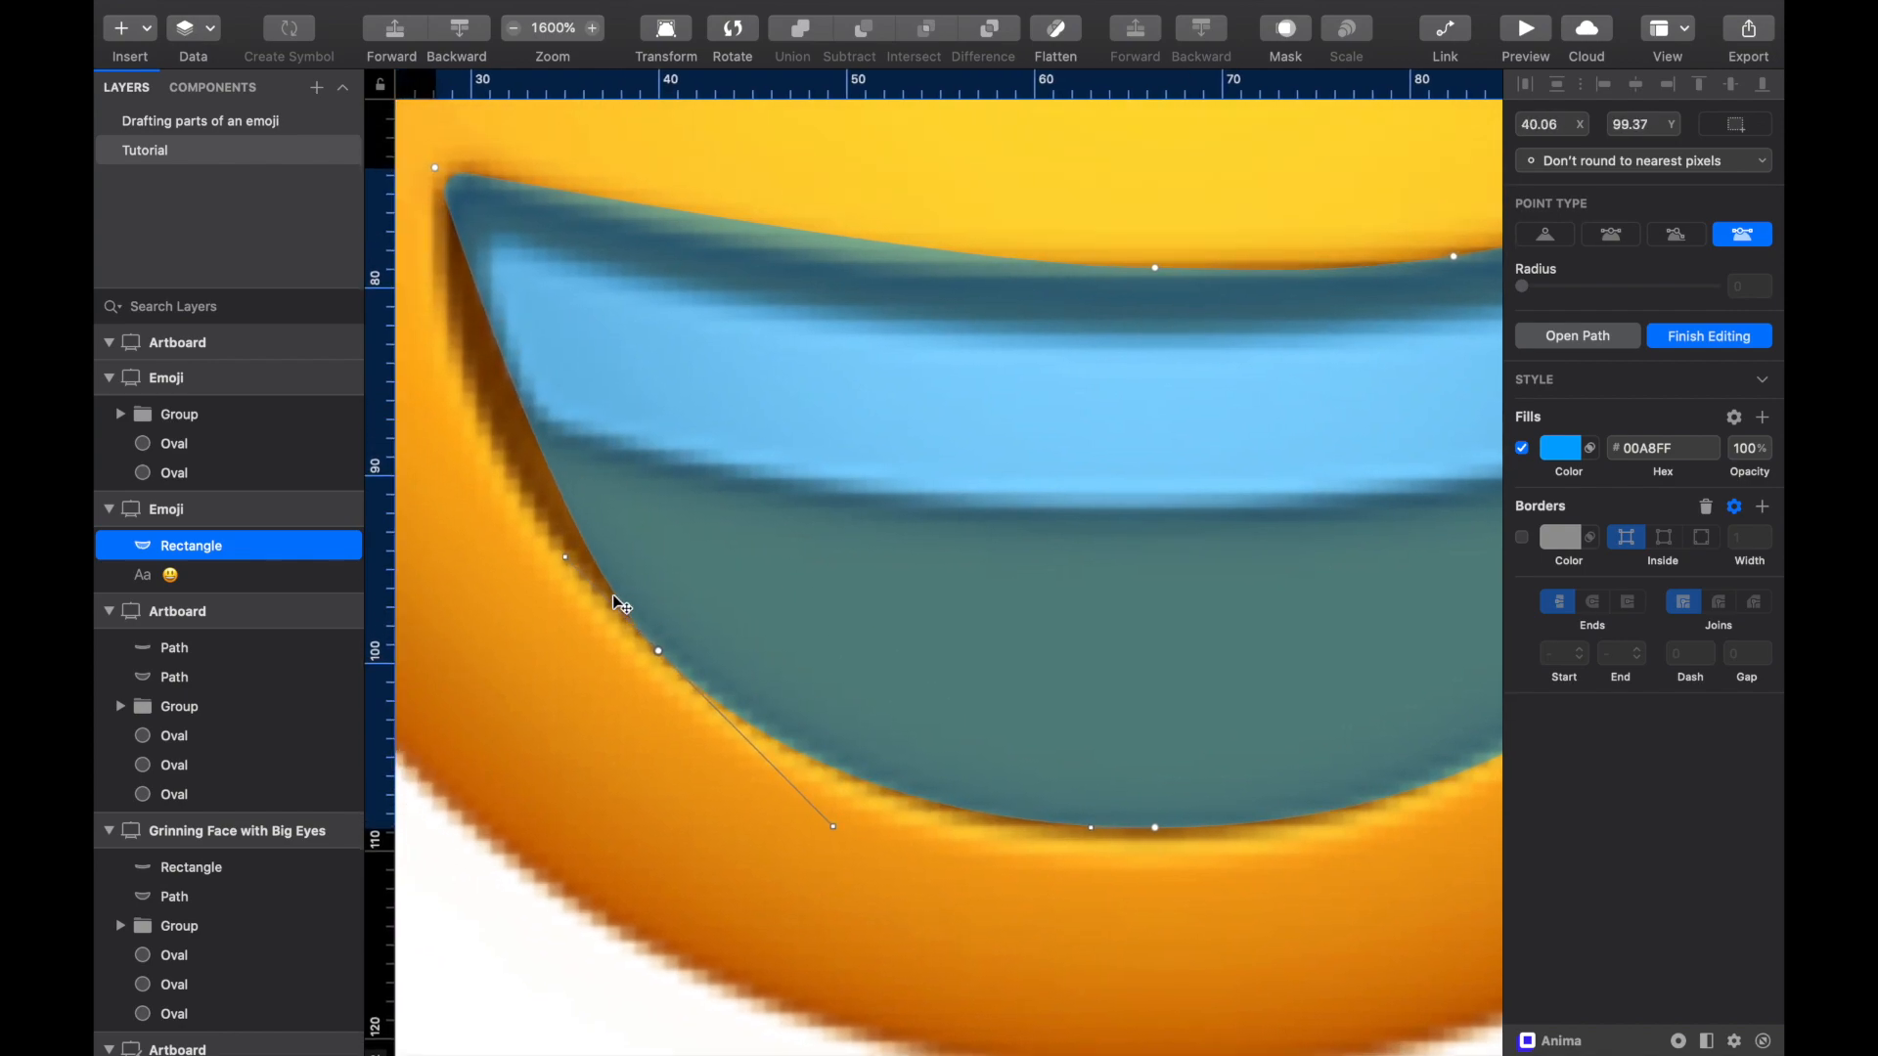
pyautogui.moveTo(520, 395); pyautogui.dragTo(487, 404)
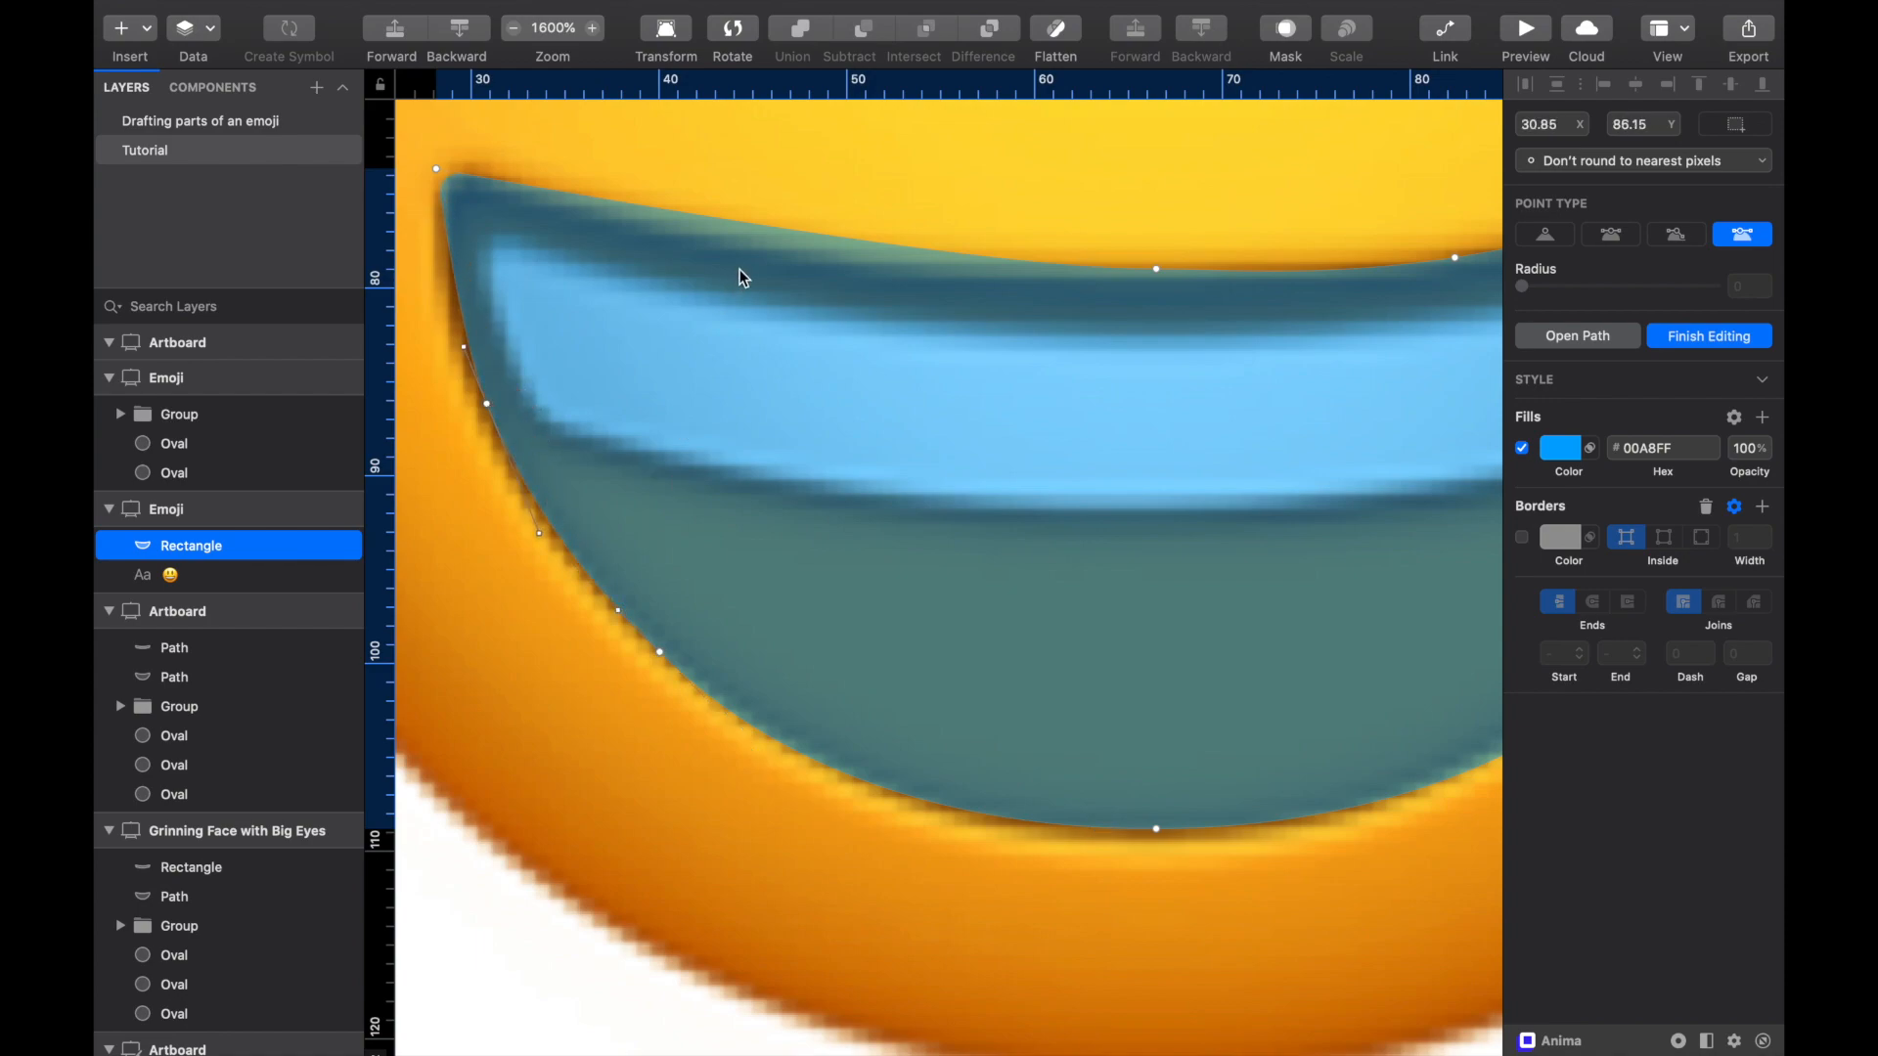
# Step: Add a curved point on the top edge's left half at X 45.68, Y 77.89, and move the right corner to X 103.76, Y 73.63
pyautogui.click(780, 235)
pyautogui.moveTo(773, 249); pyautogui.dragTo(766, 249)
pyautogui.hscroll(10, 773, 259)
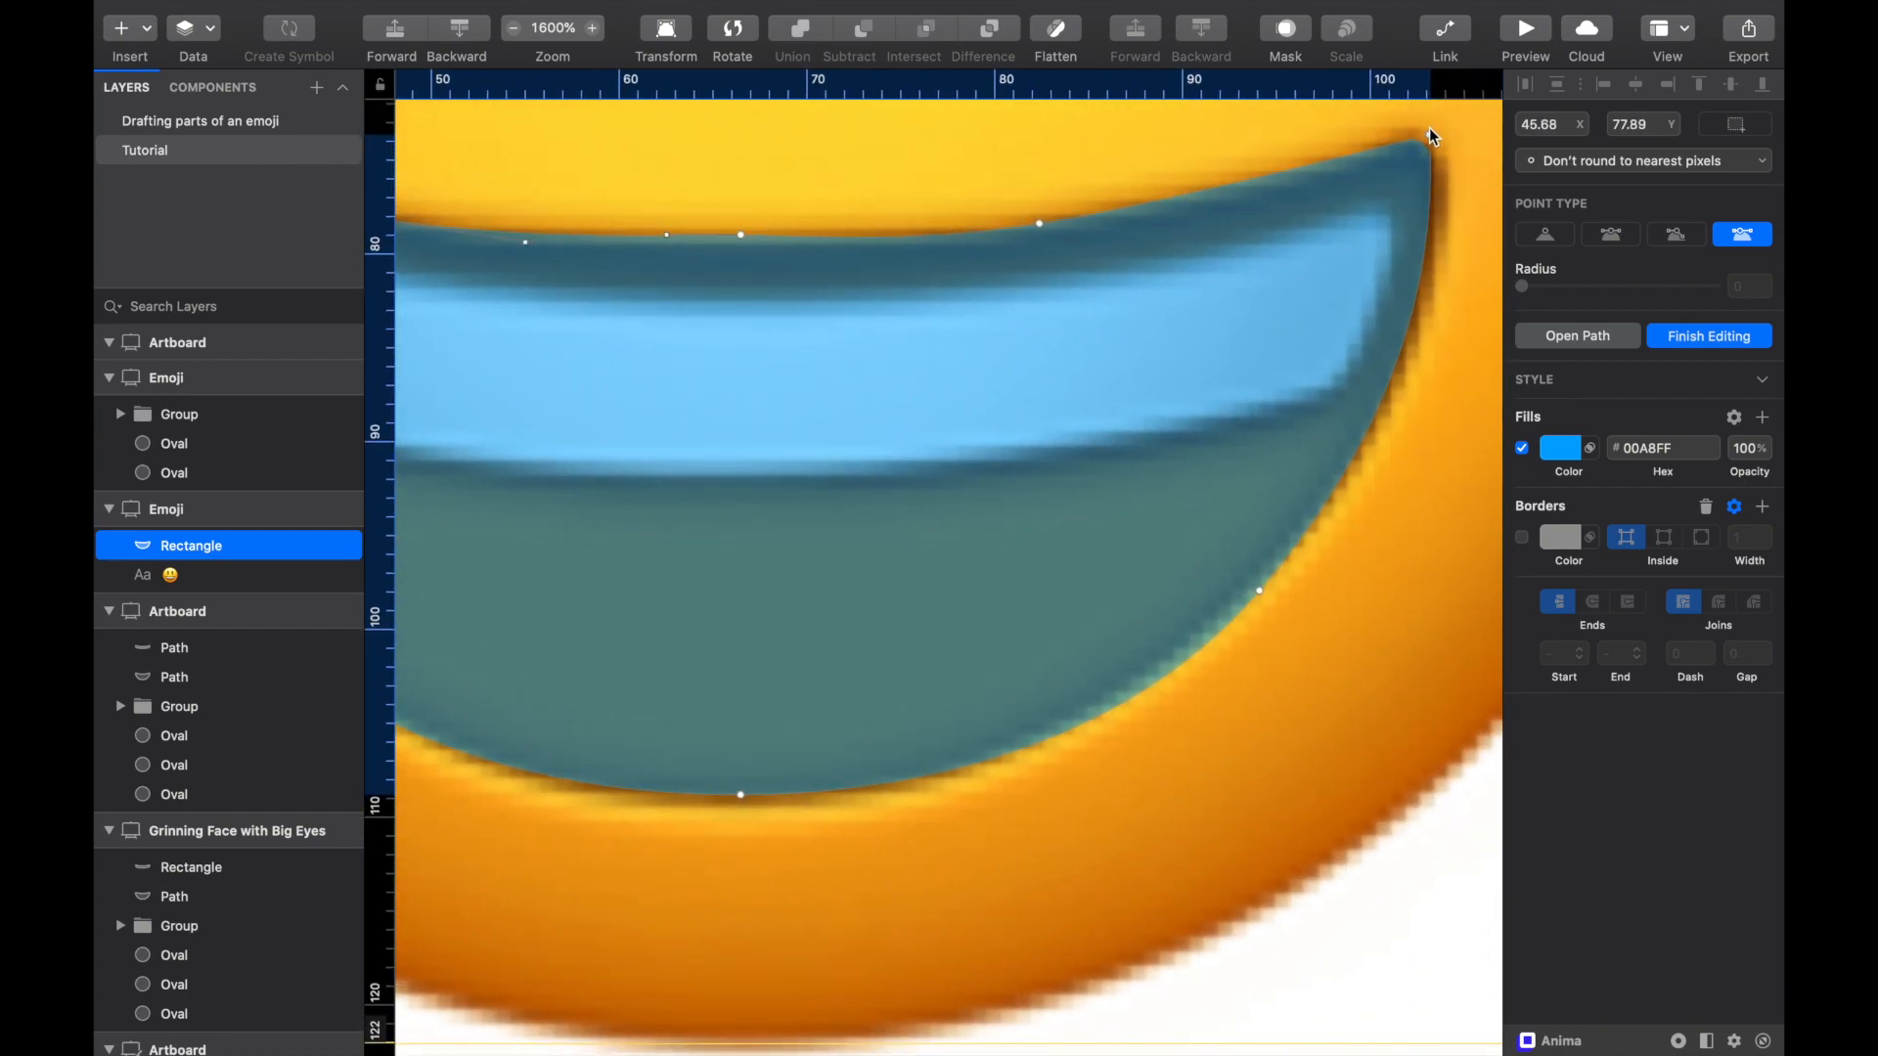
pyautogui.click(1433, 135)
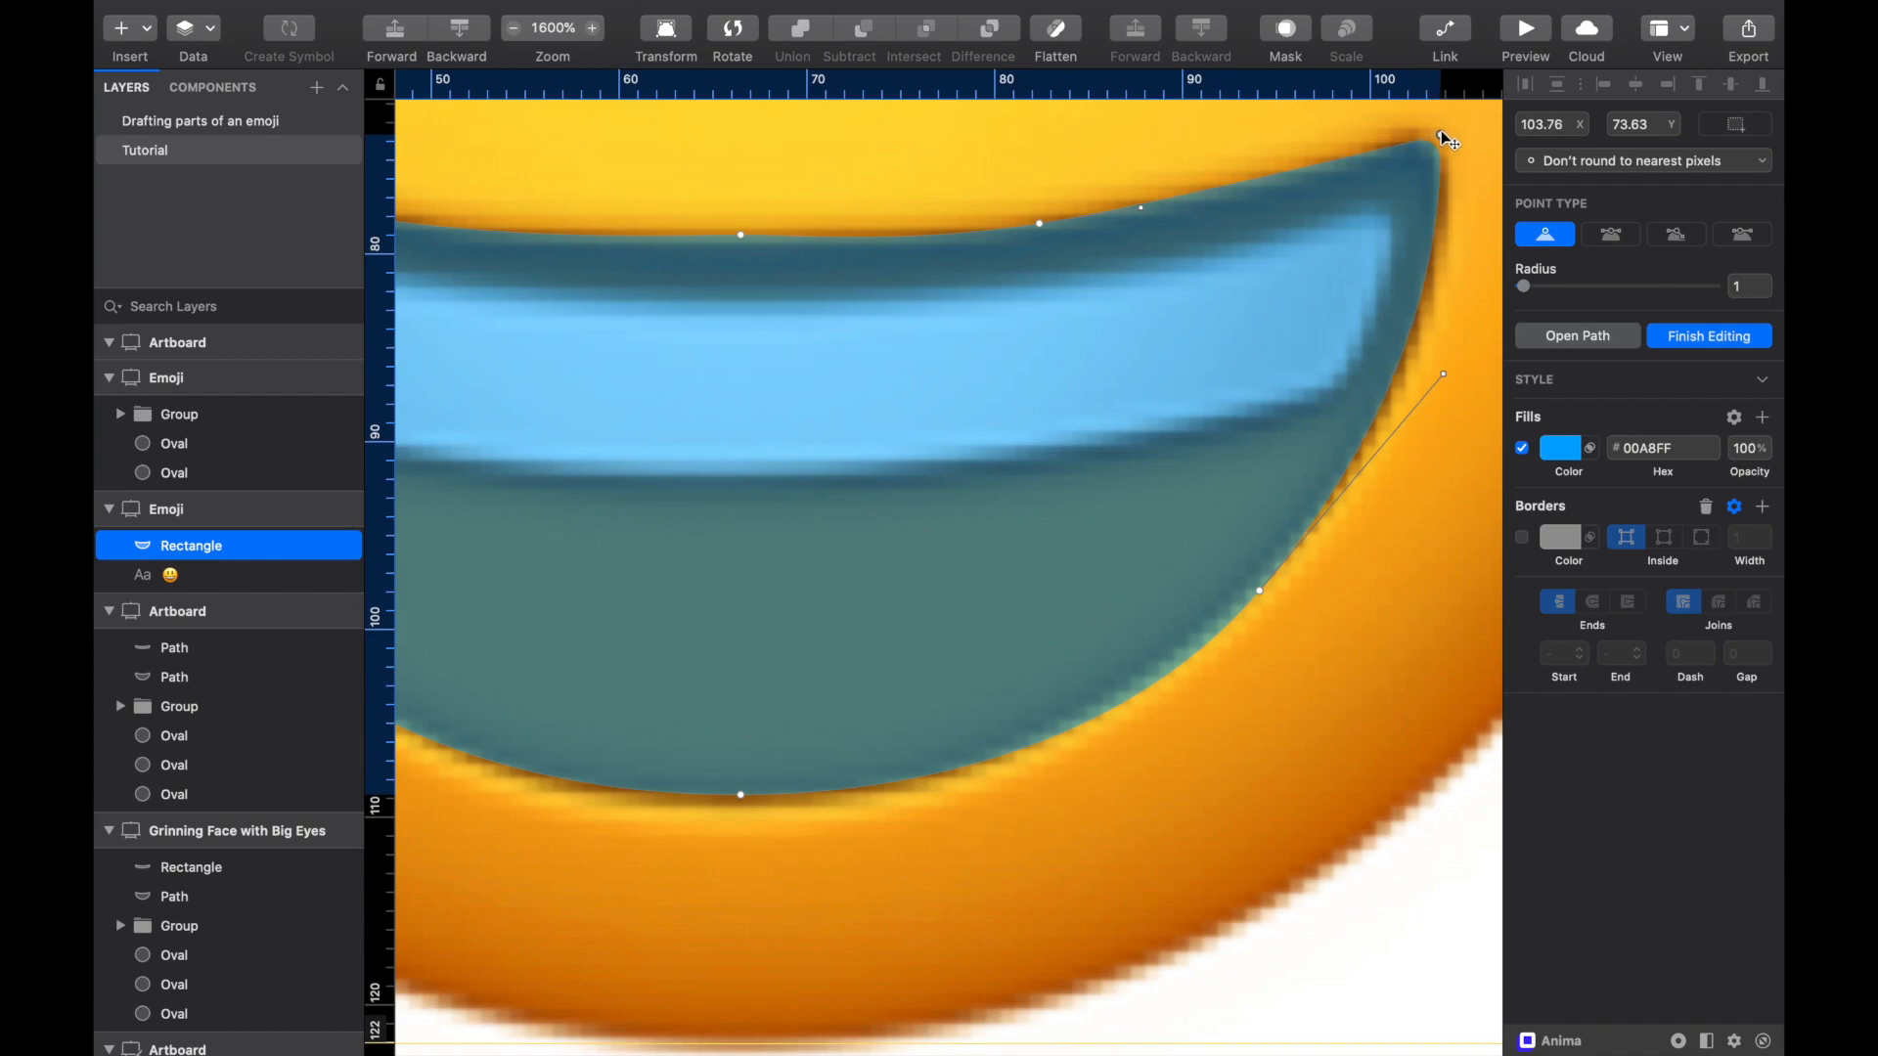
# Step: Finish editing the mouth path and raise its layer opacity to 100%
pyautogui.scroll(-3, 1062, 274)
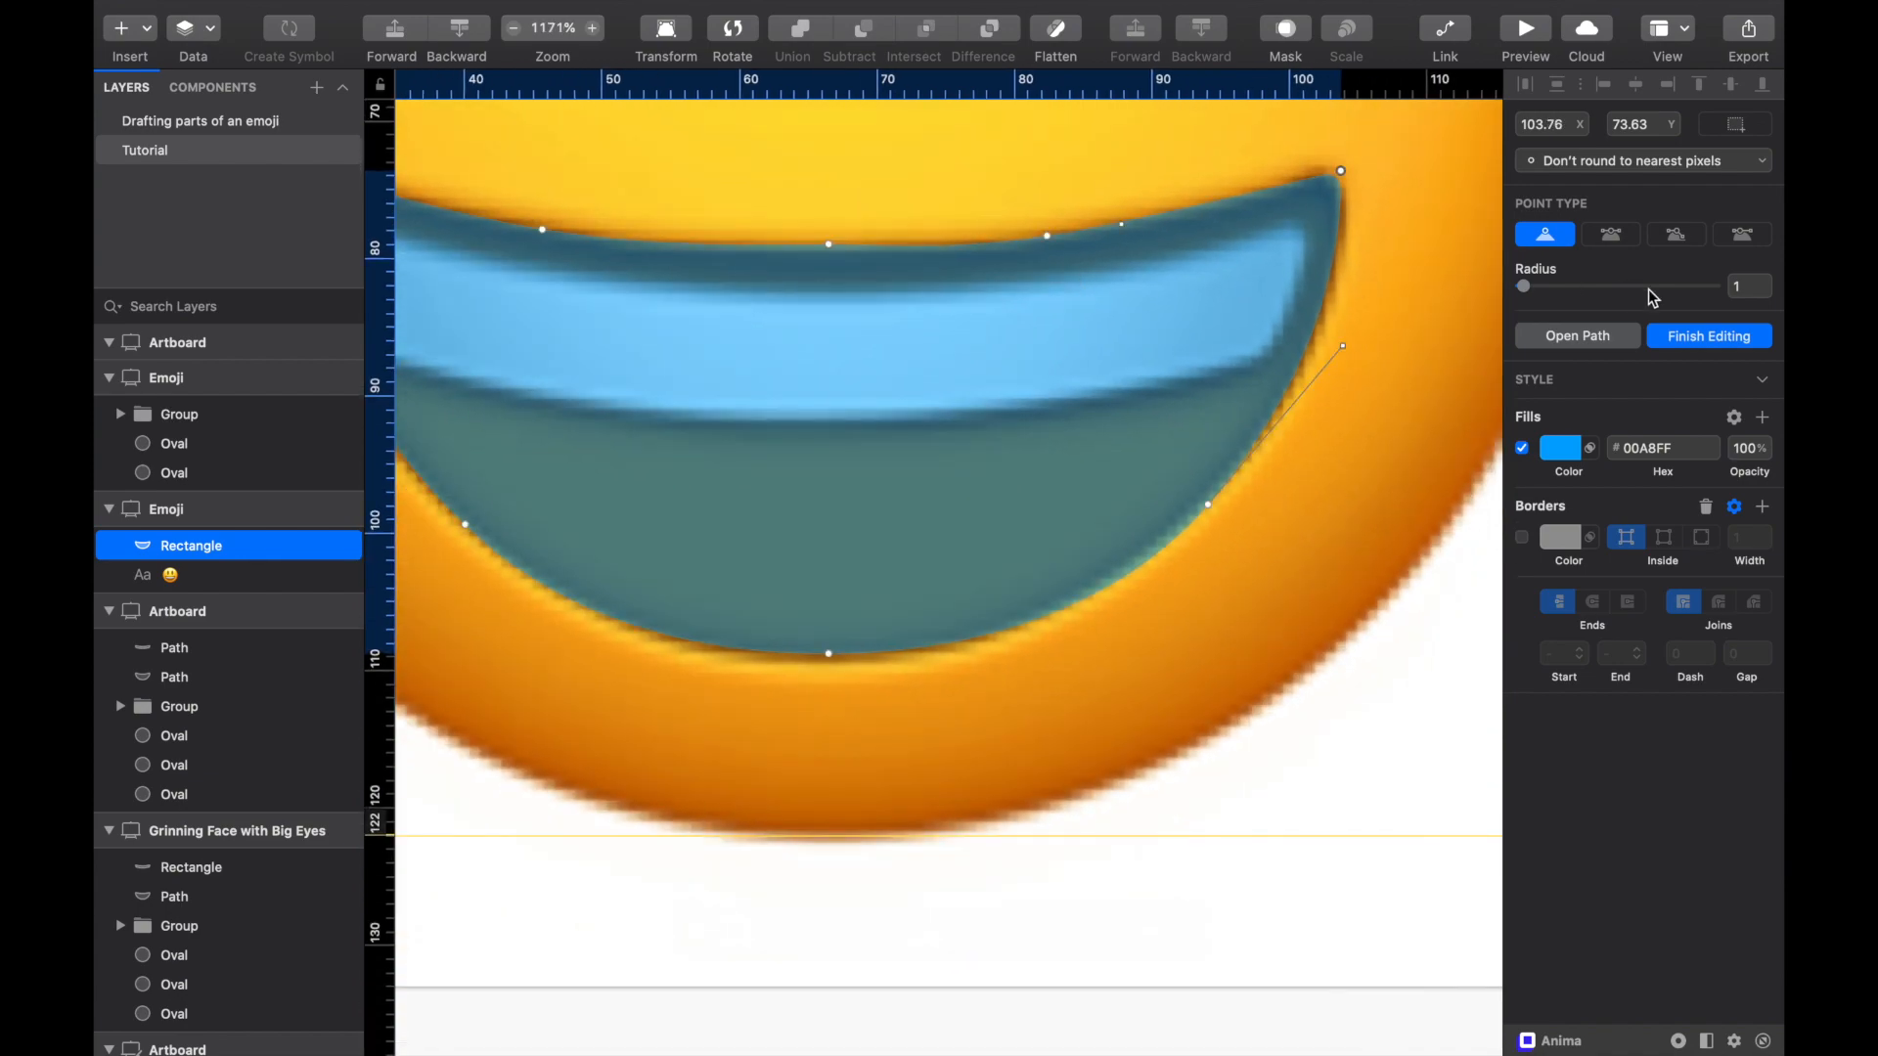
pyautogui.click(1464, 429)
pyautogui.press('Escape')
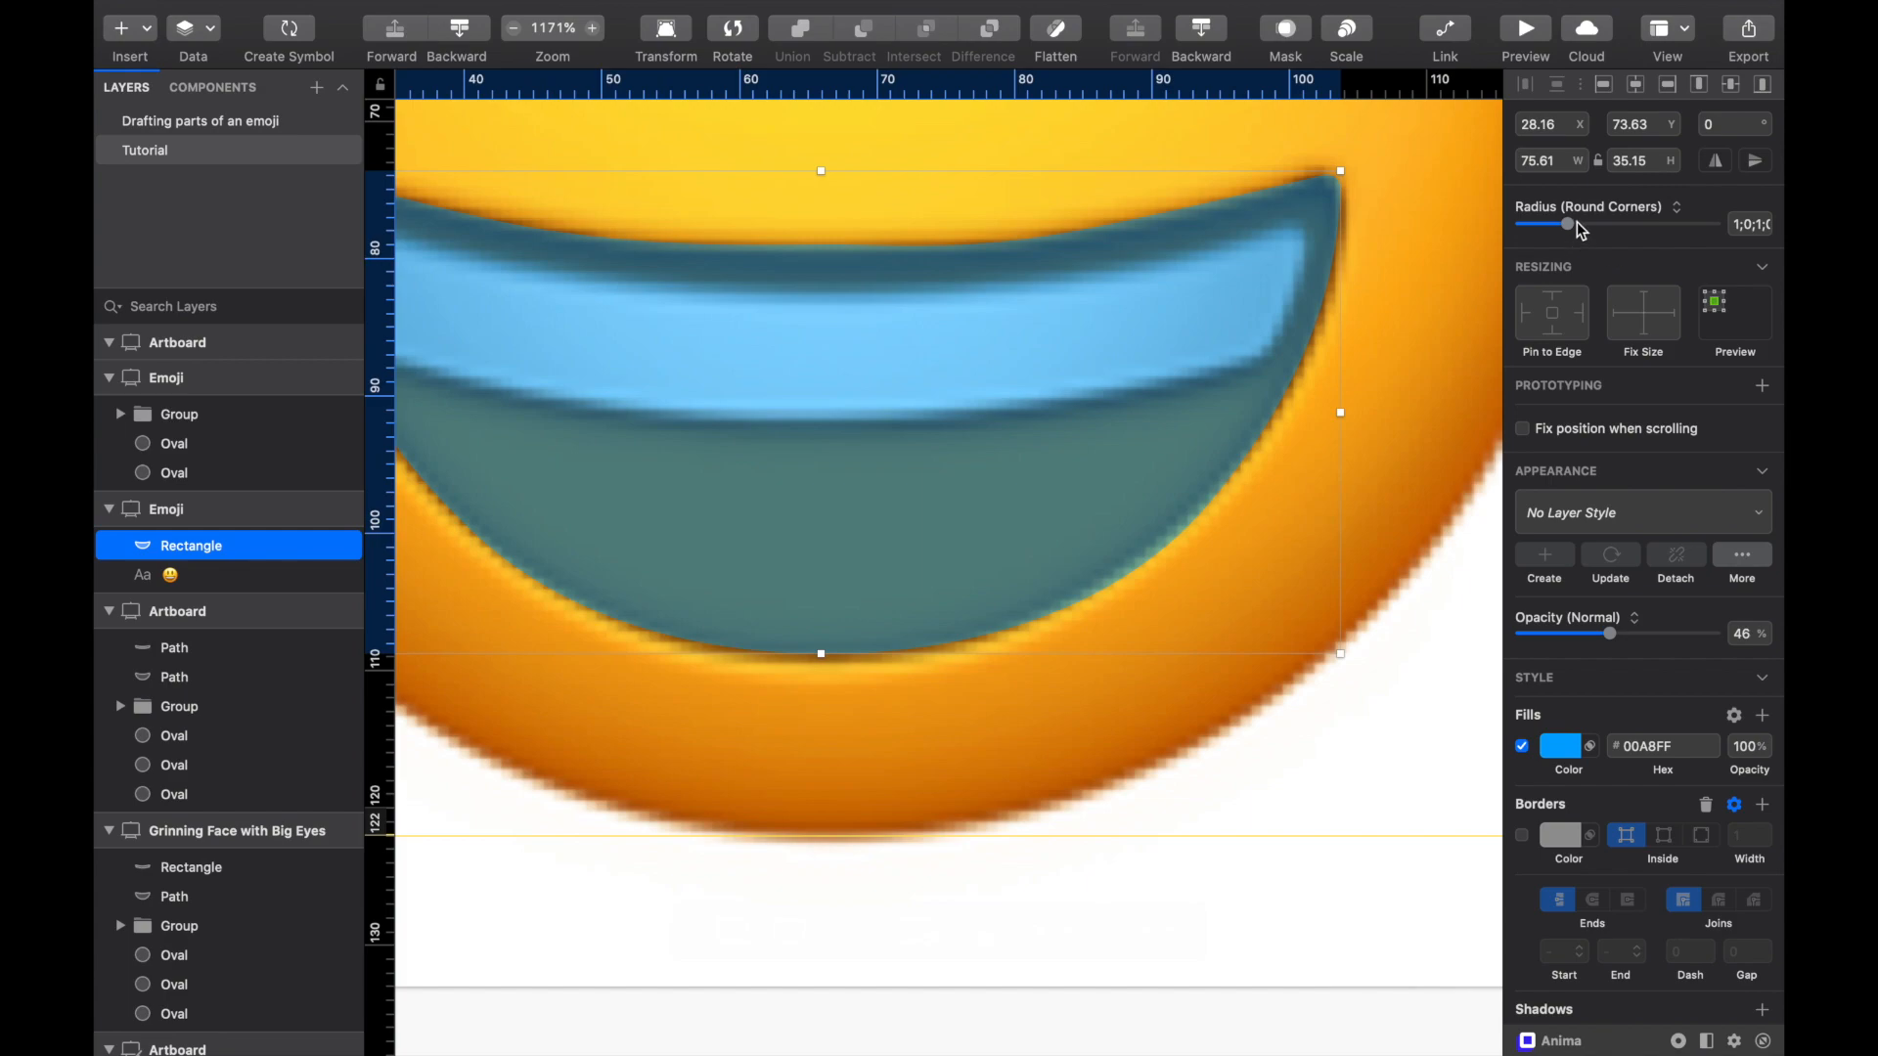
pyautogui.moveTo(1612, 634); pyautogui.dragTo(1714, 634)
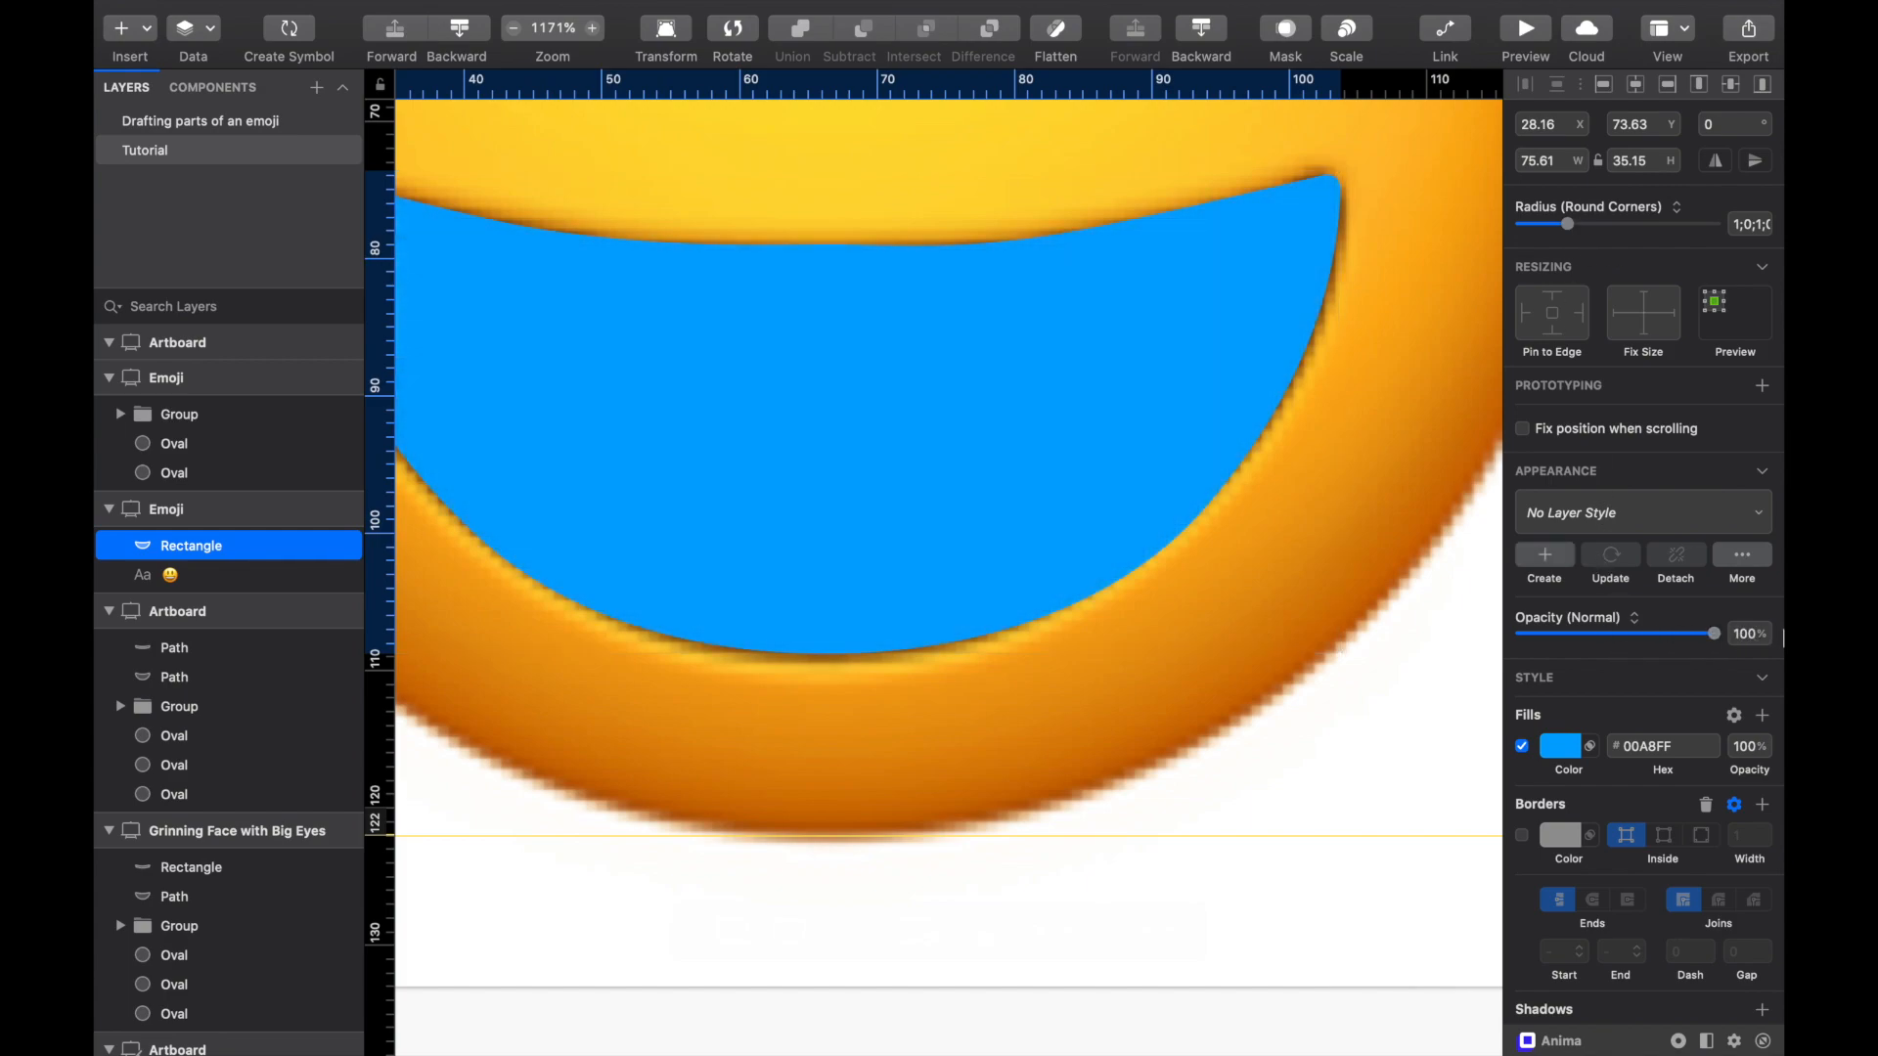
# Step: Compare straight and mirrored types on the mouth's top middle point at X 66.5, Y 78.97, and keep it mirrored
pyautogui.doubleClick(1081, 278)
pyautogui.scroll(5, 936, 264)
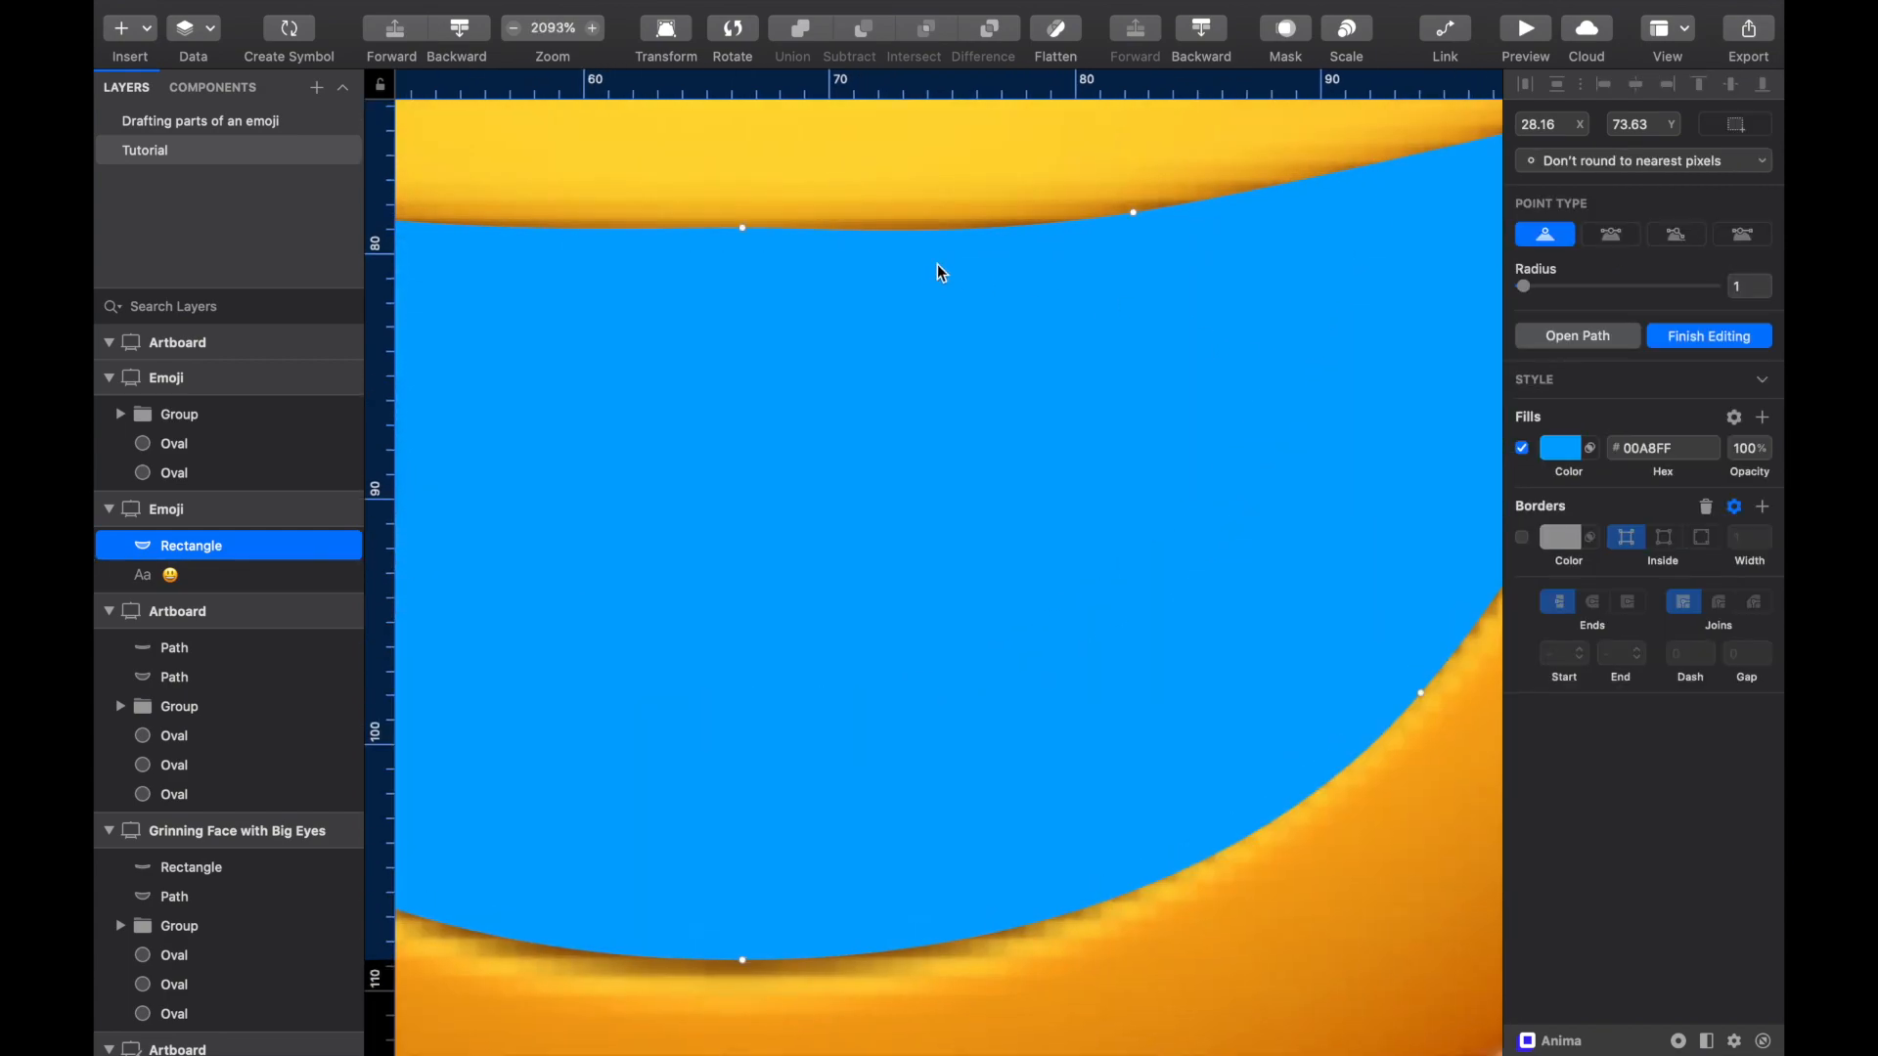
pyautogui.click(706, 296)
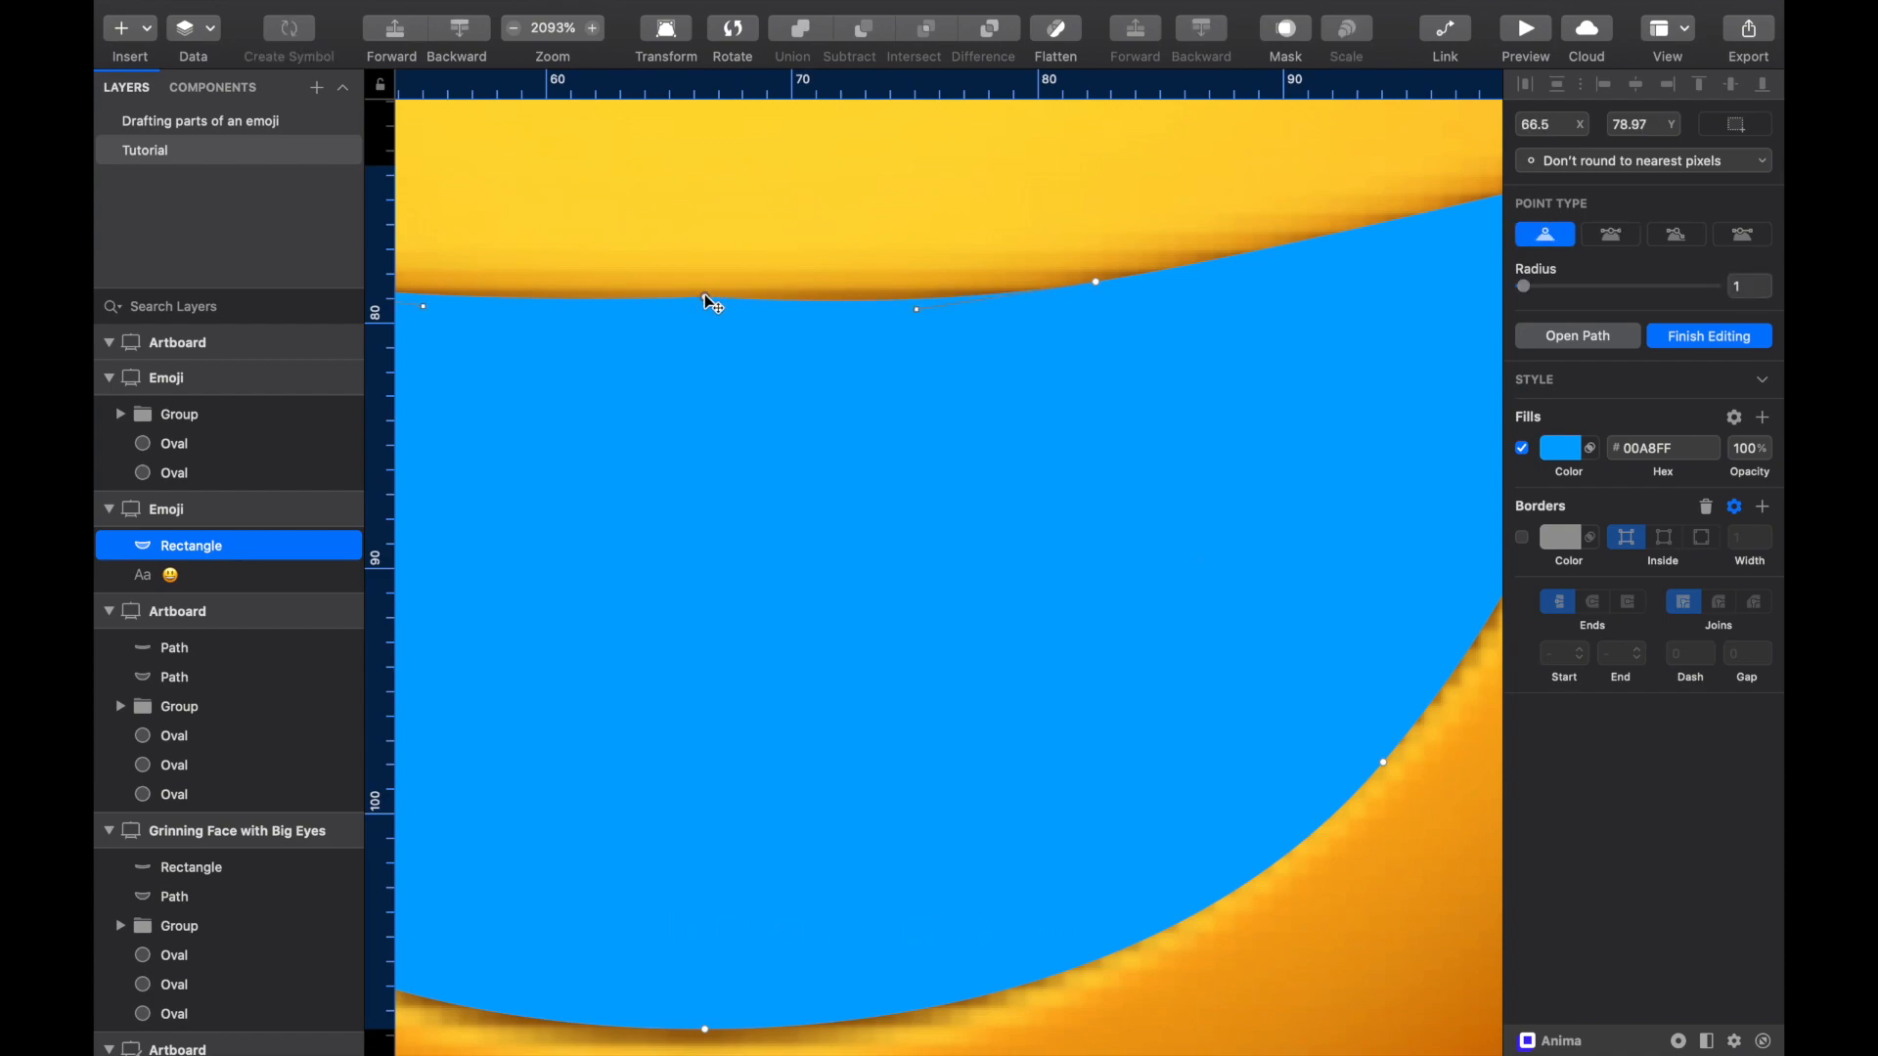
pyautogui.press('2')
pyautogui.press('1')
pyautogui.click(1613, 242)
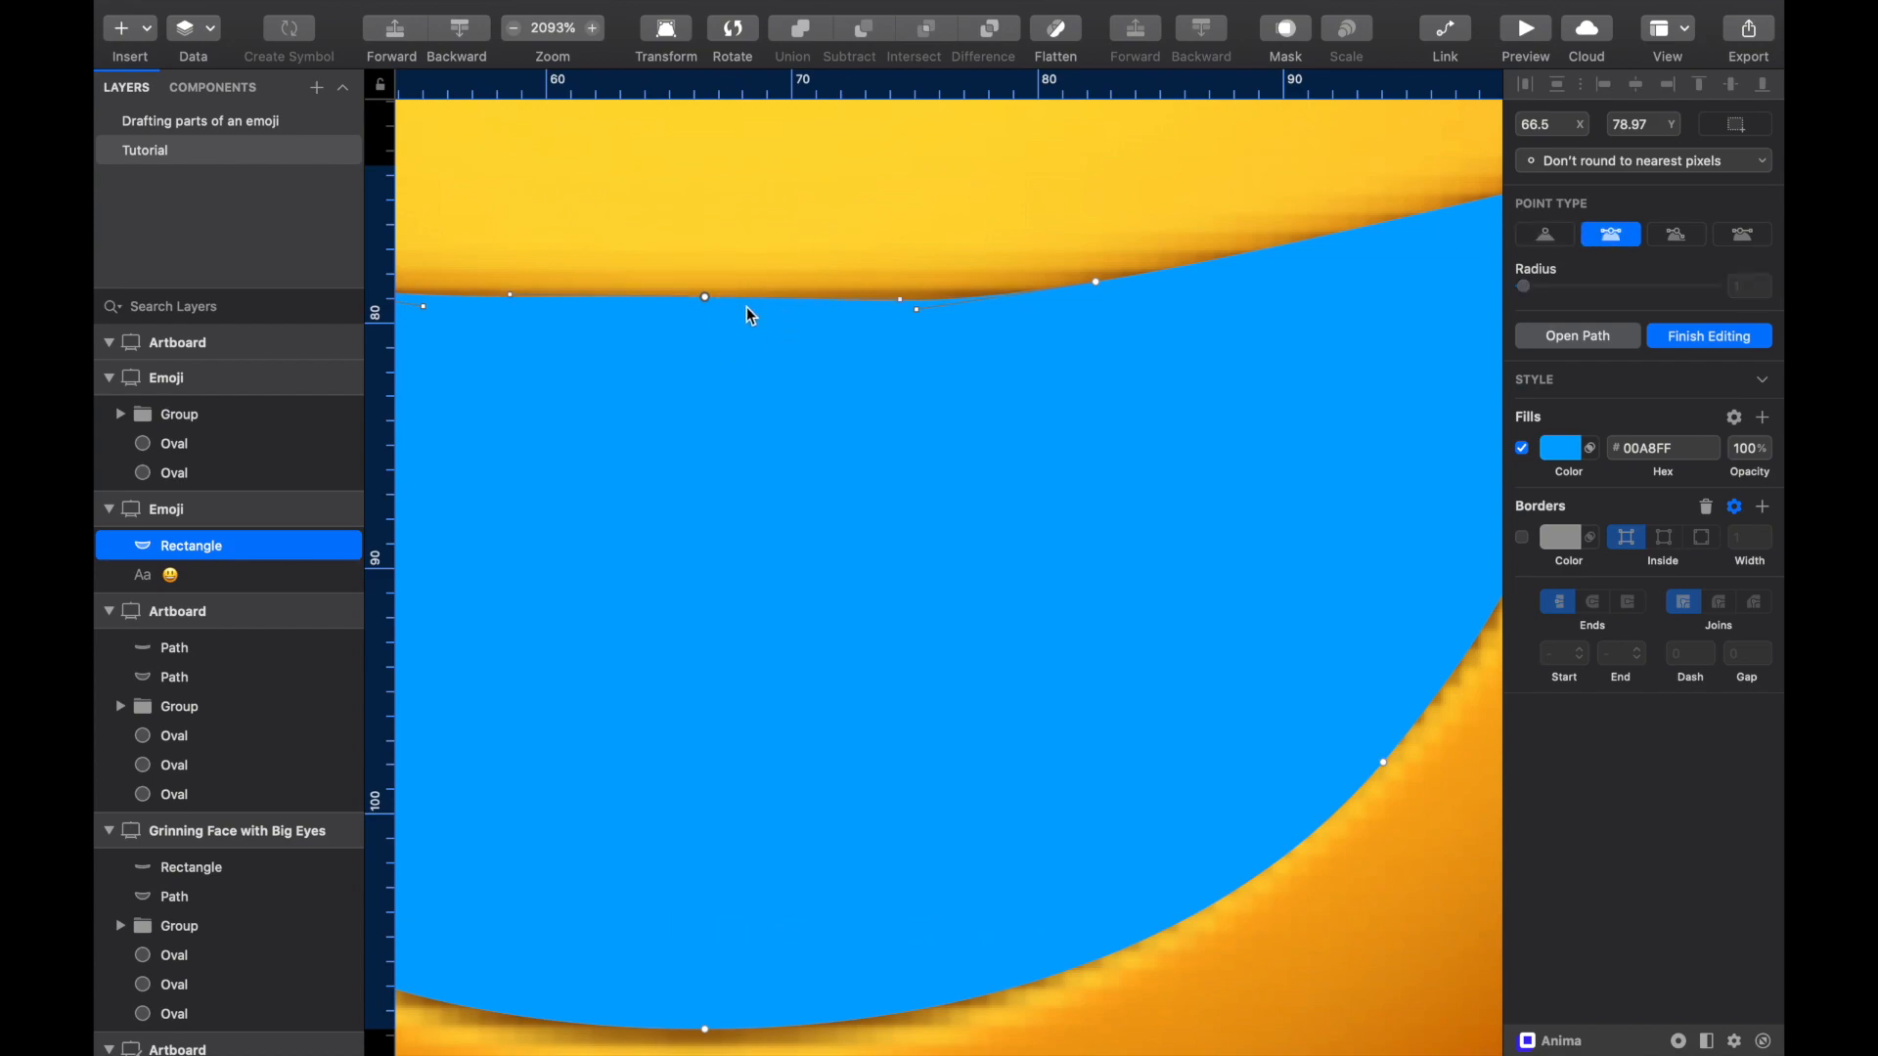
pyautogui.press('1')
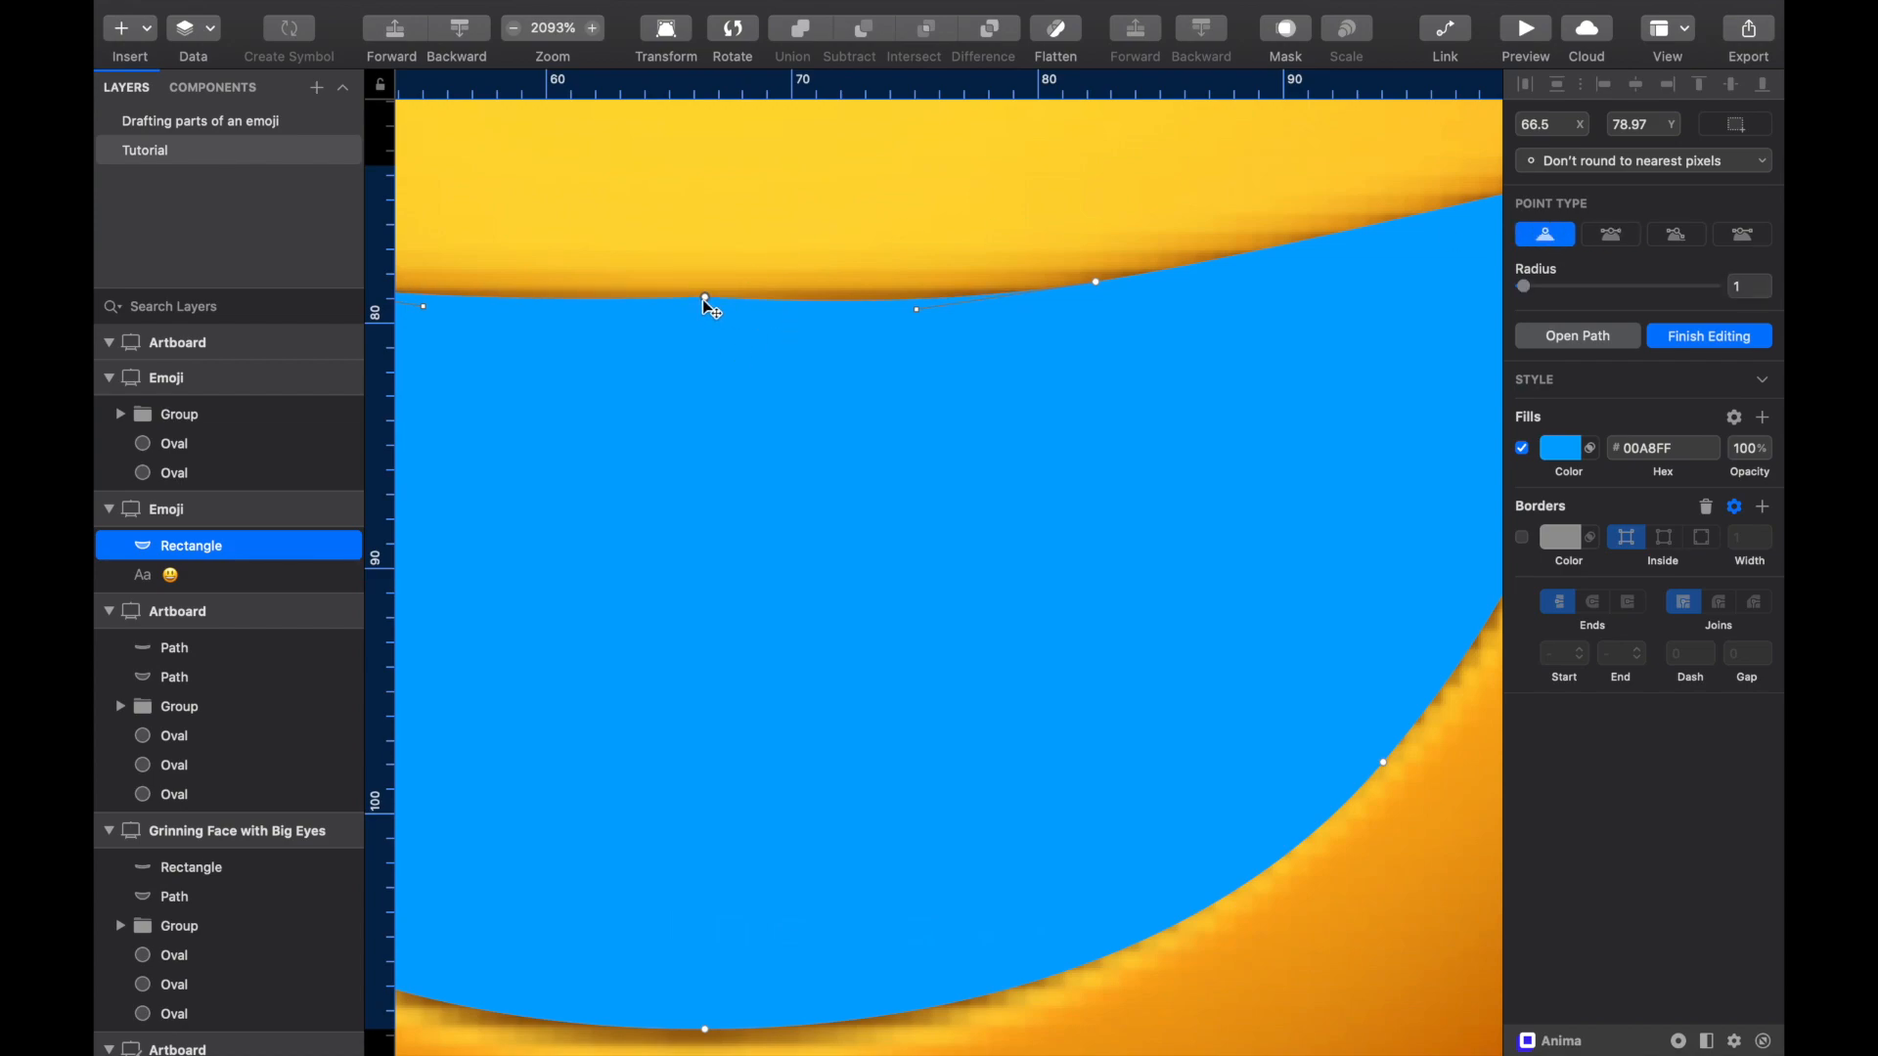
pyautogui.press('2')
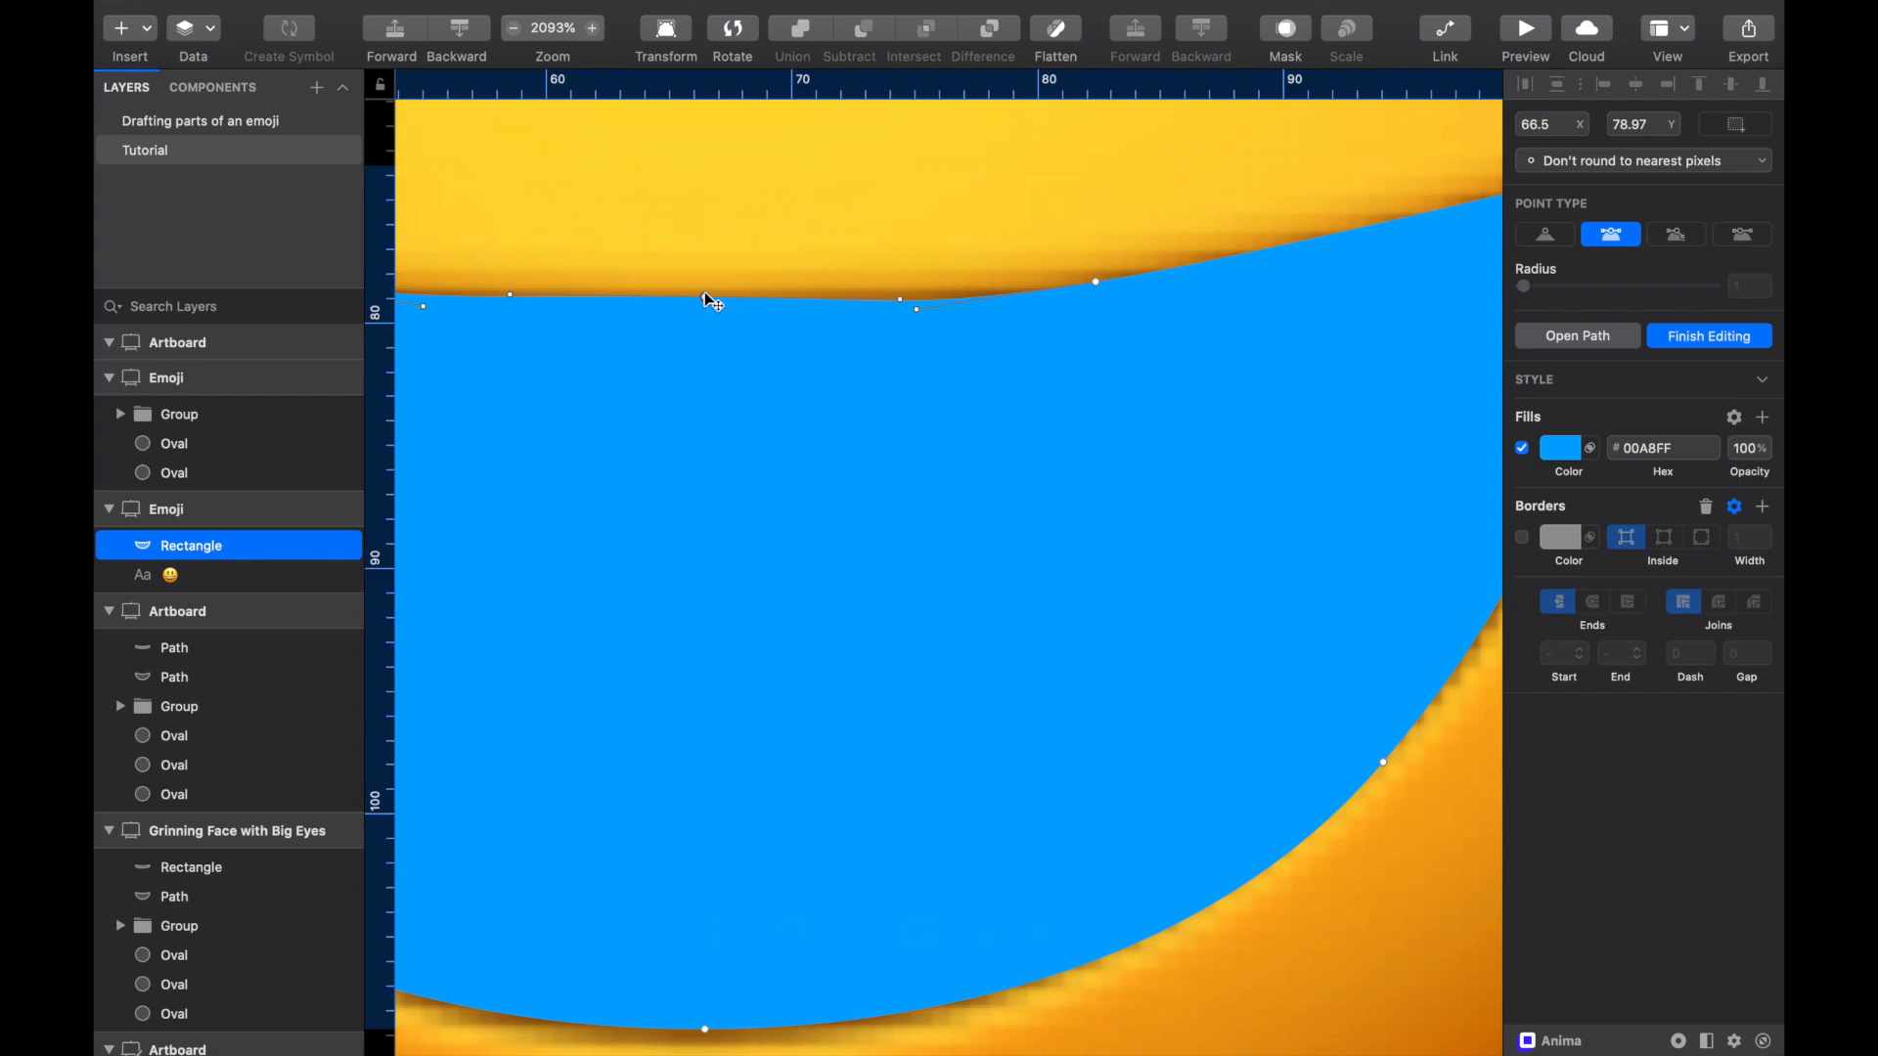
# Step: Nudge the top middle point slightly down and adjust the inner handle of the point at X 82.4 to smooth the upper edge
pyautogui.scroll(3, 704, 294)
pyautogui.moveTo(708, 299); pyautogui.dragTo(708, 305)
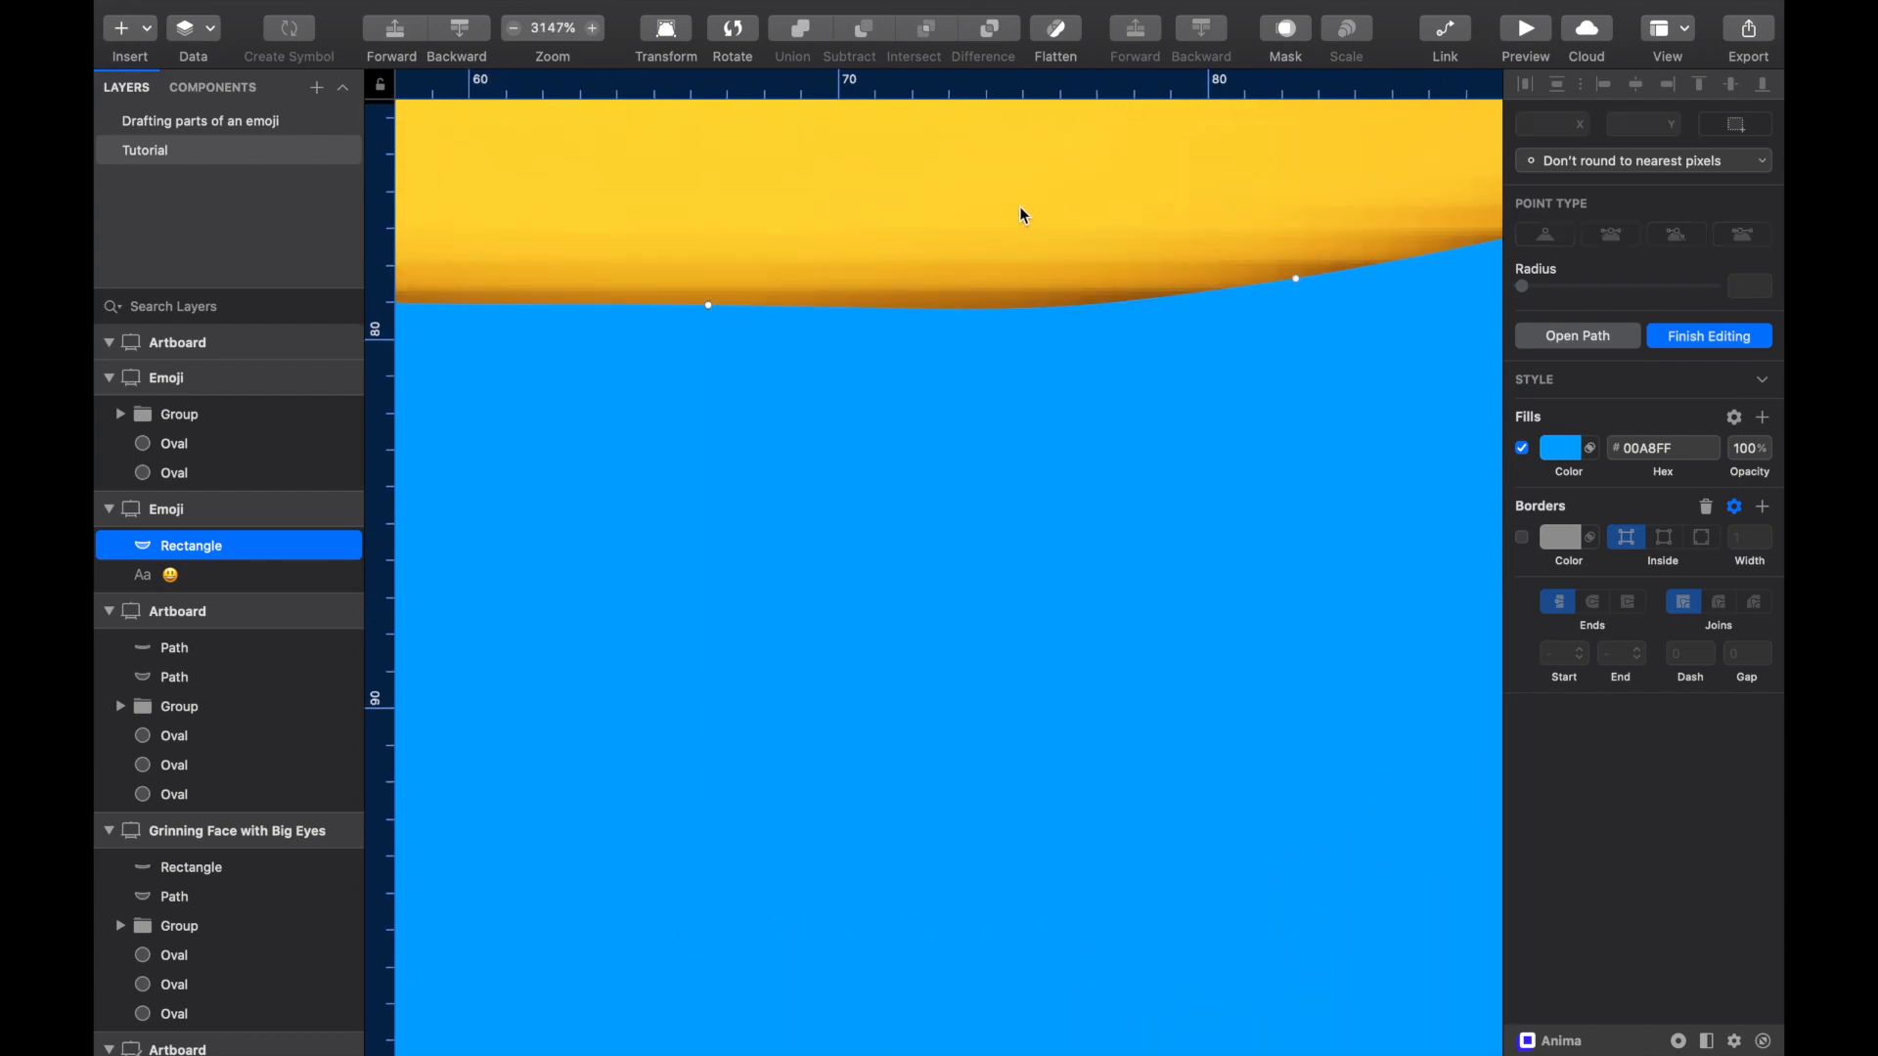
pyautogui.click(1296, 279)
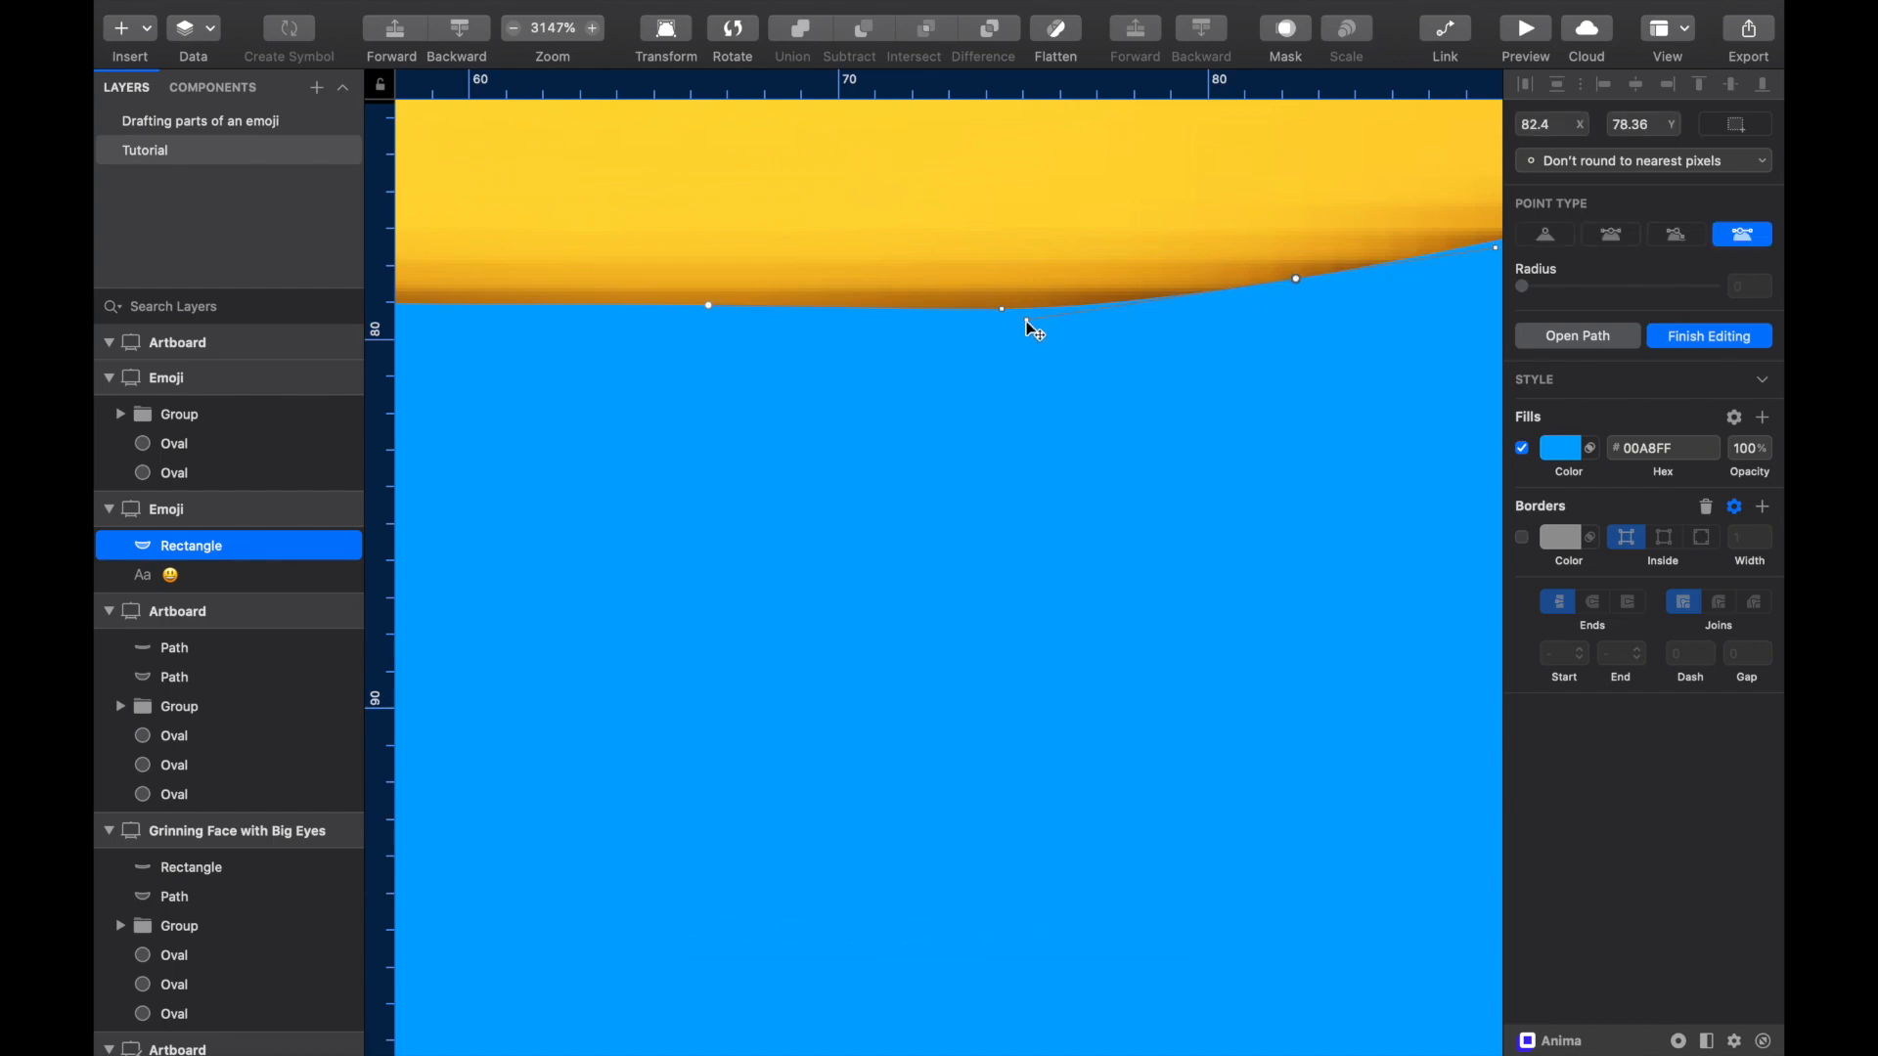
pyautogui.moveTo(1025, 318); pyautogui.dragTo(1021, 313)
pyautogui.click(1141, 226)
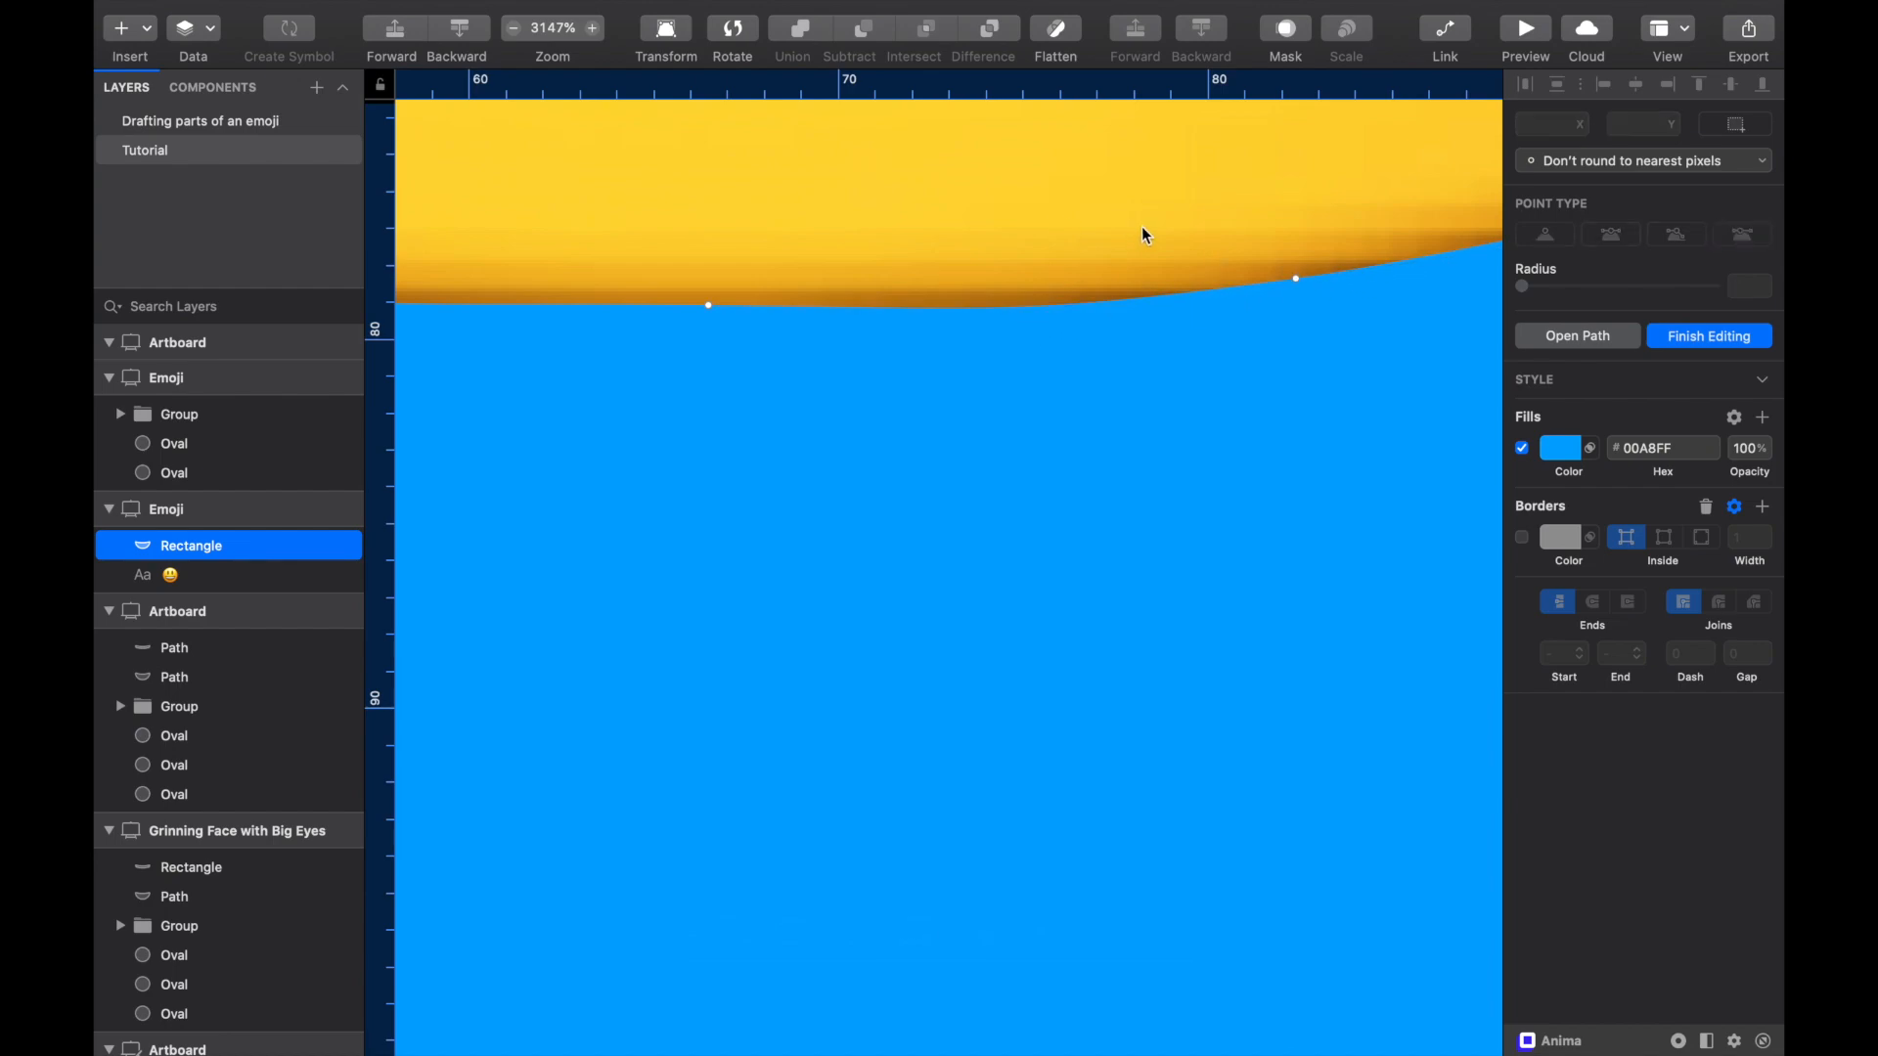
# Step: Leave the mouth path's editing mode and select the reference emoji text layer
pyautogui.scroll(-5, 1141, 225)
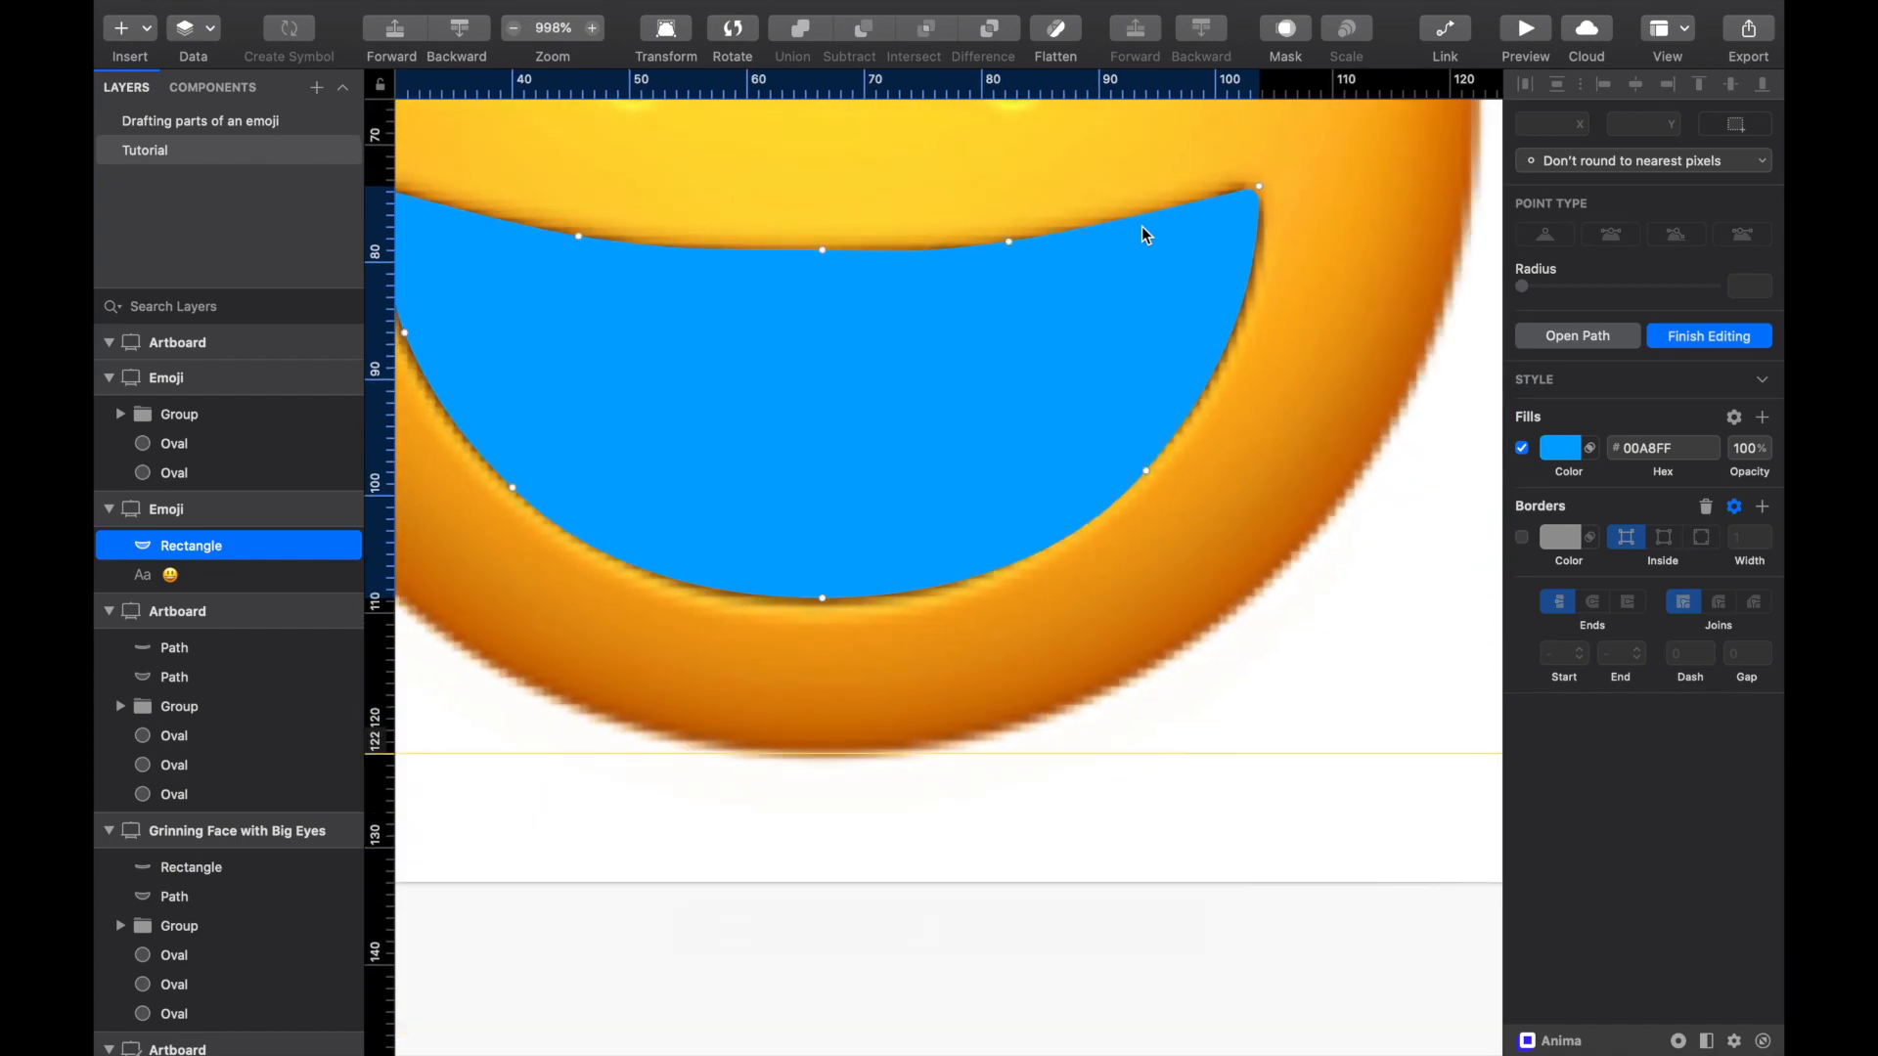
pyautogui.scroll(1, 1141, 226)
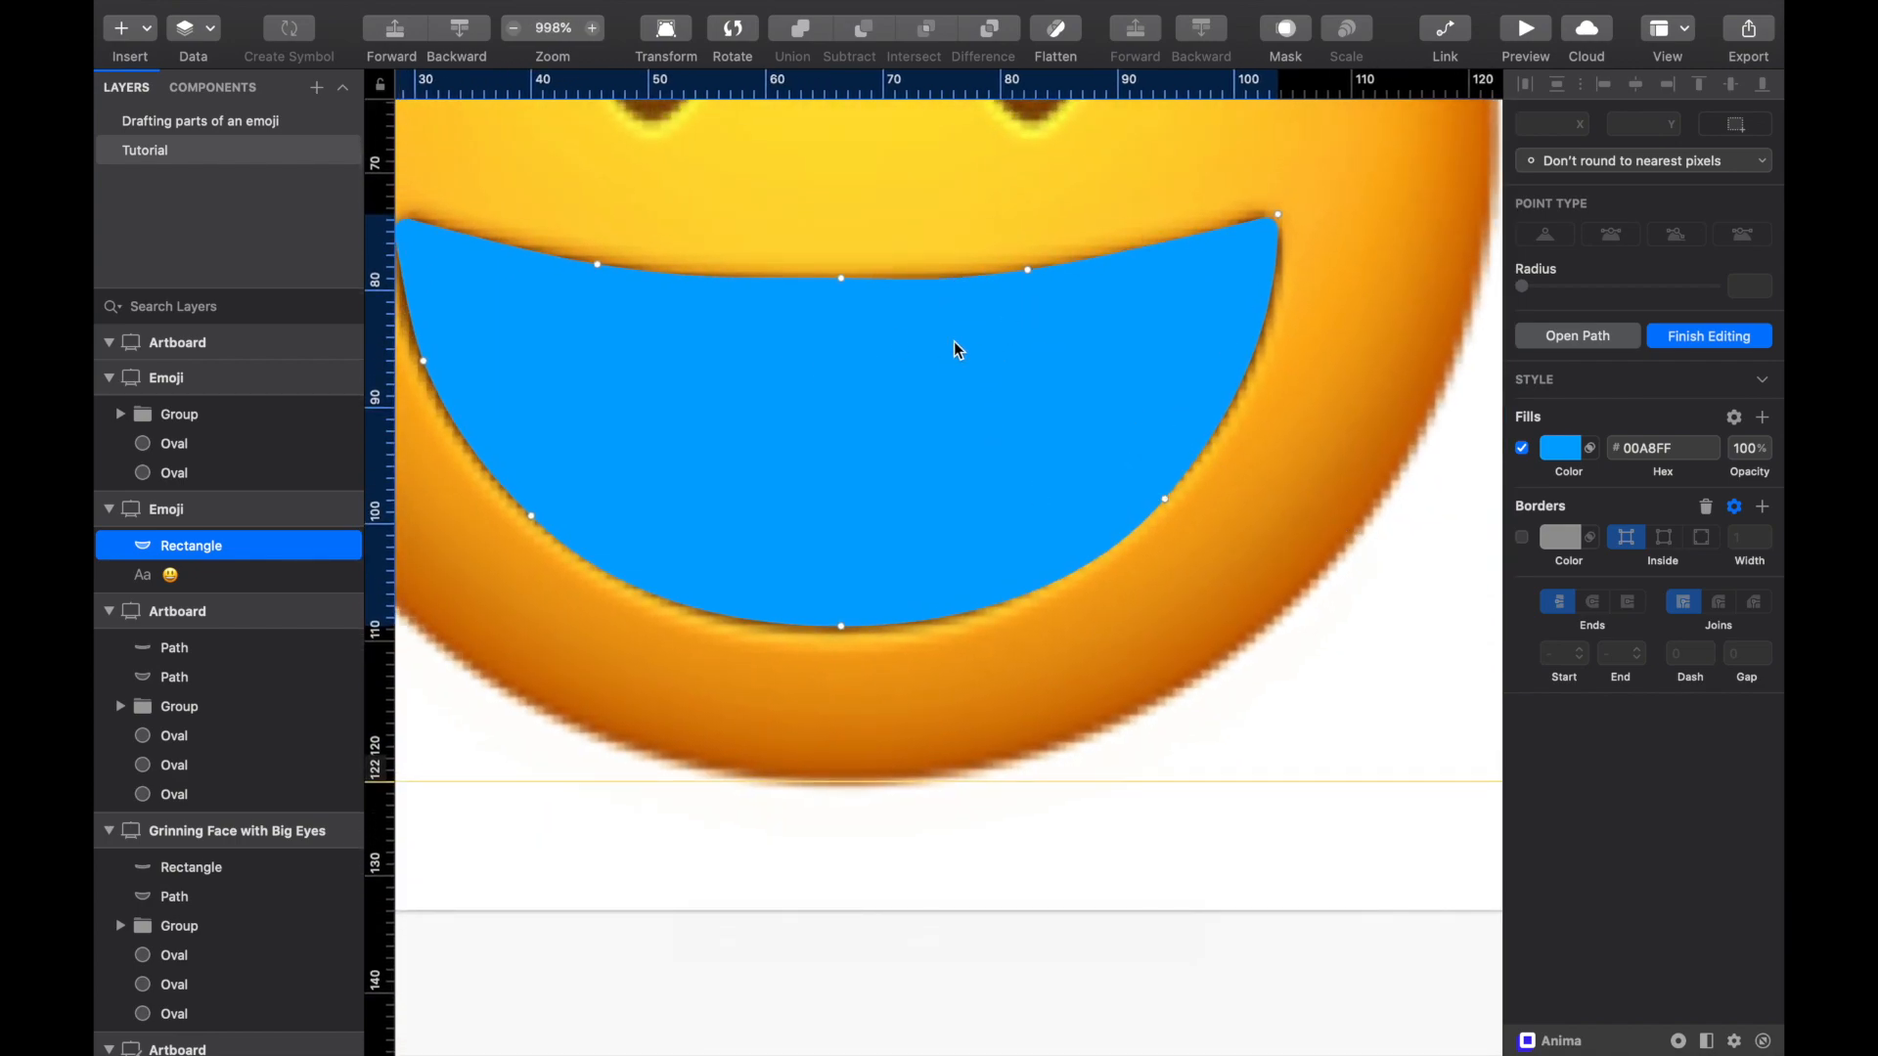
pyautogui.scroll(3, 1006, 458)
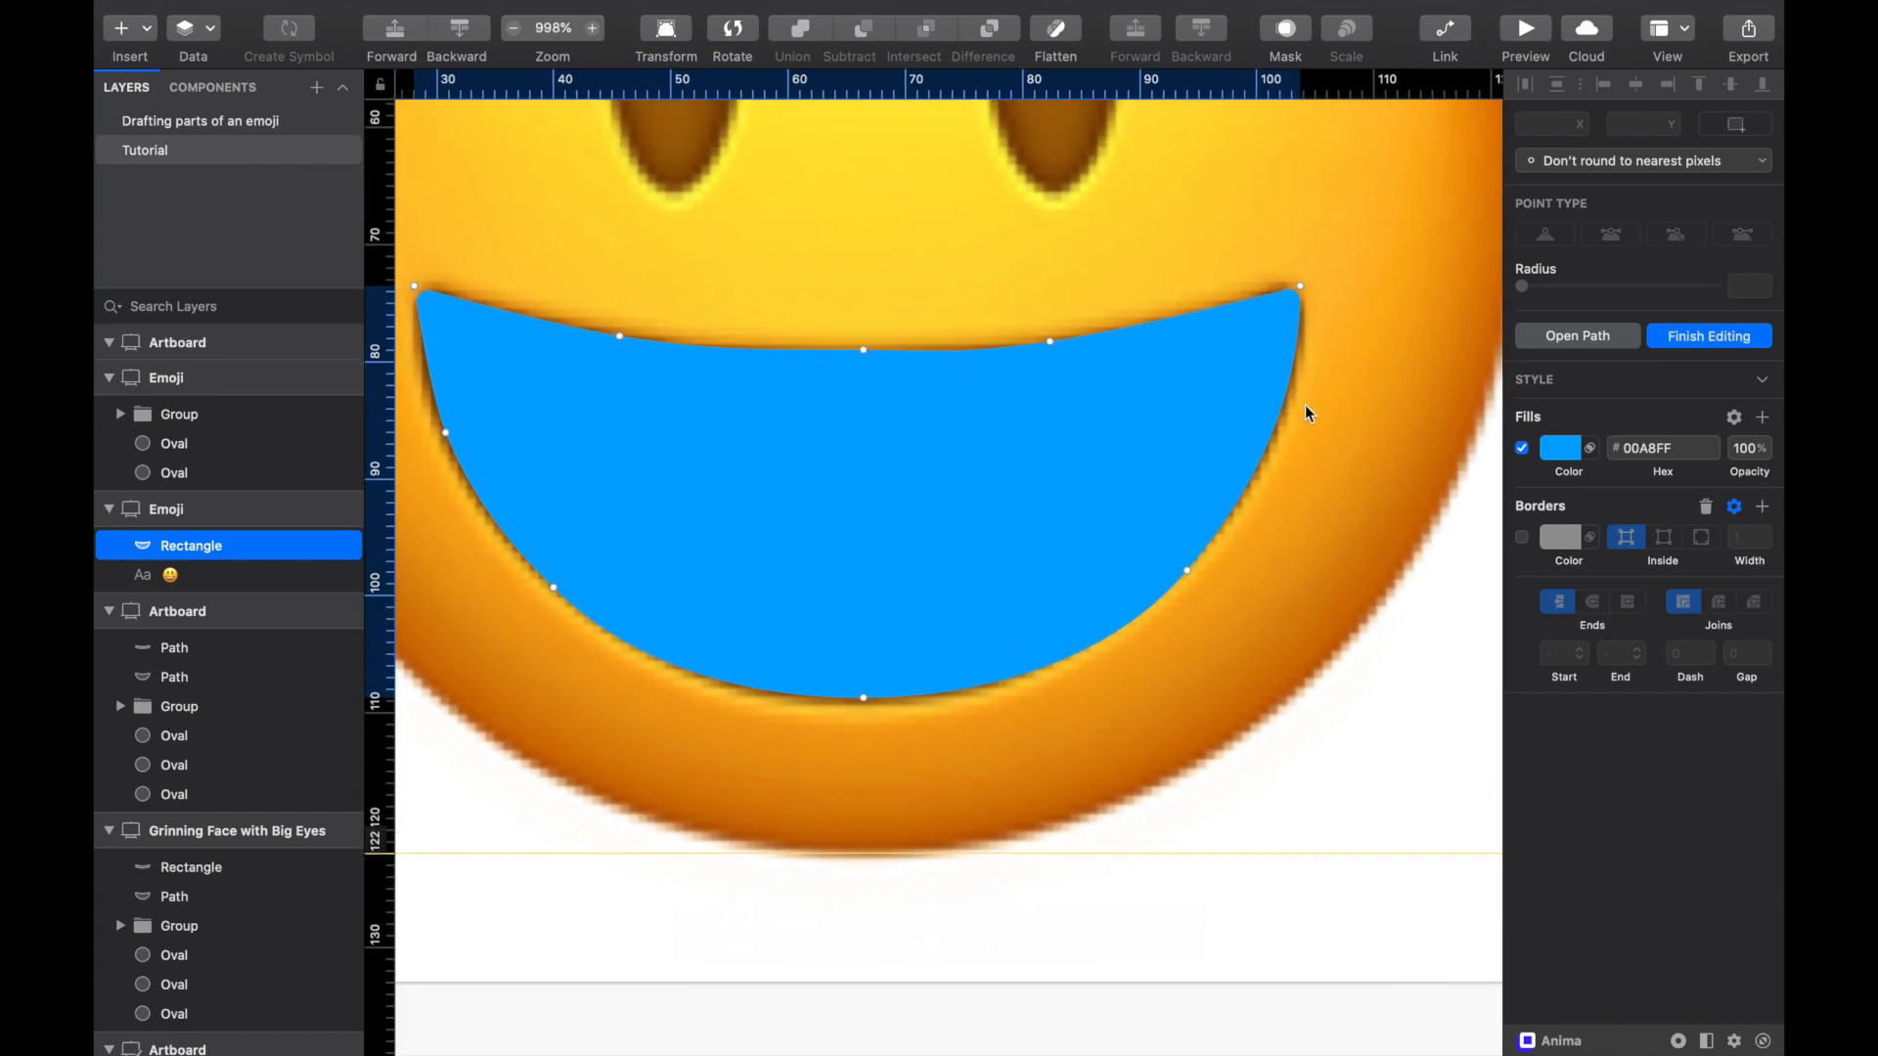
pyautogui.click(1347, 373)
pyautogui.click(1310, 880)
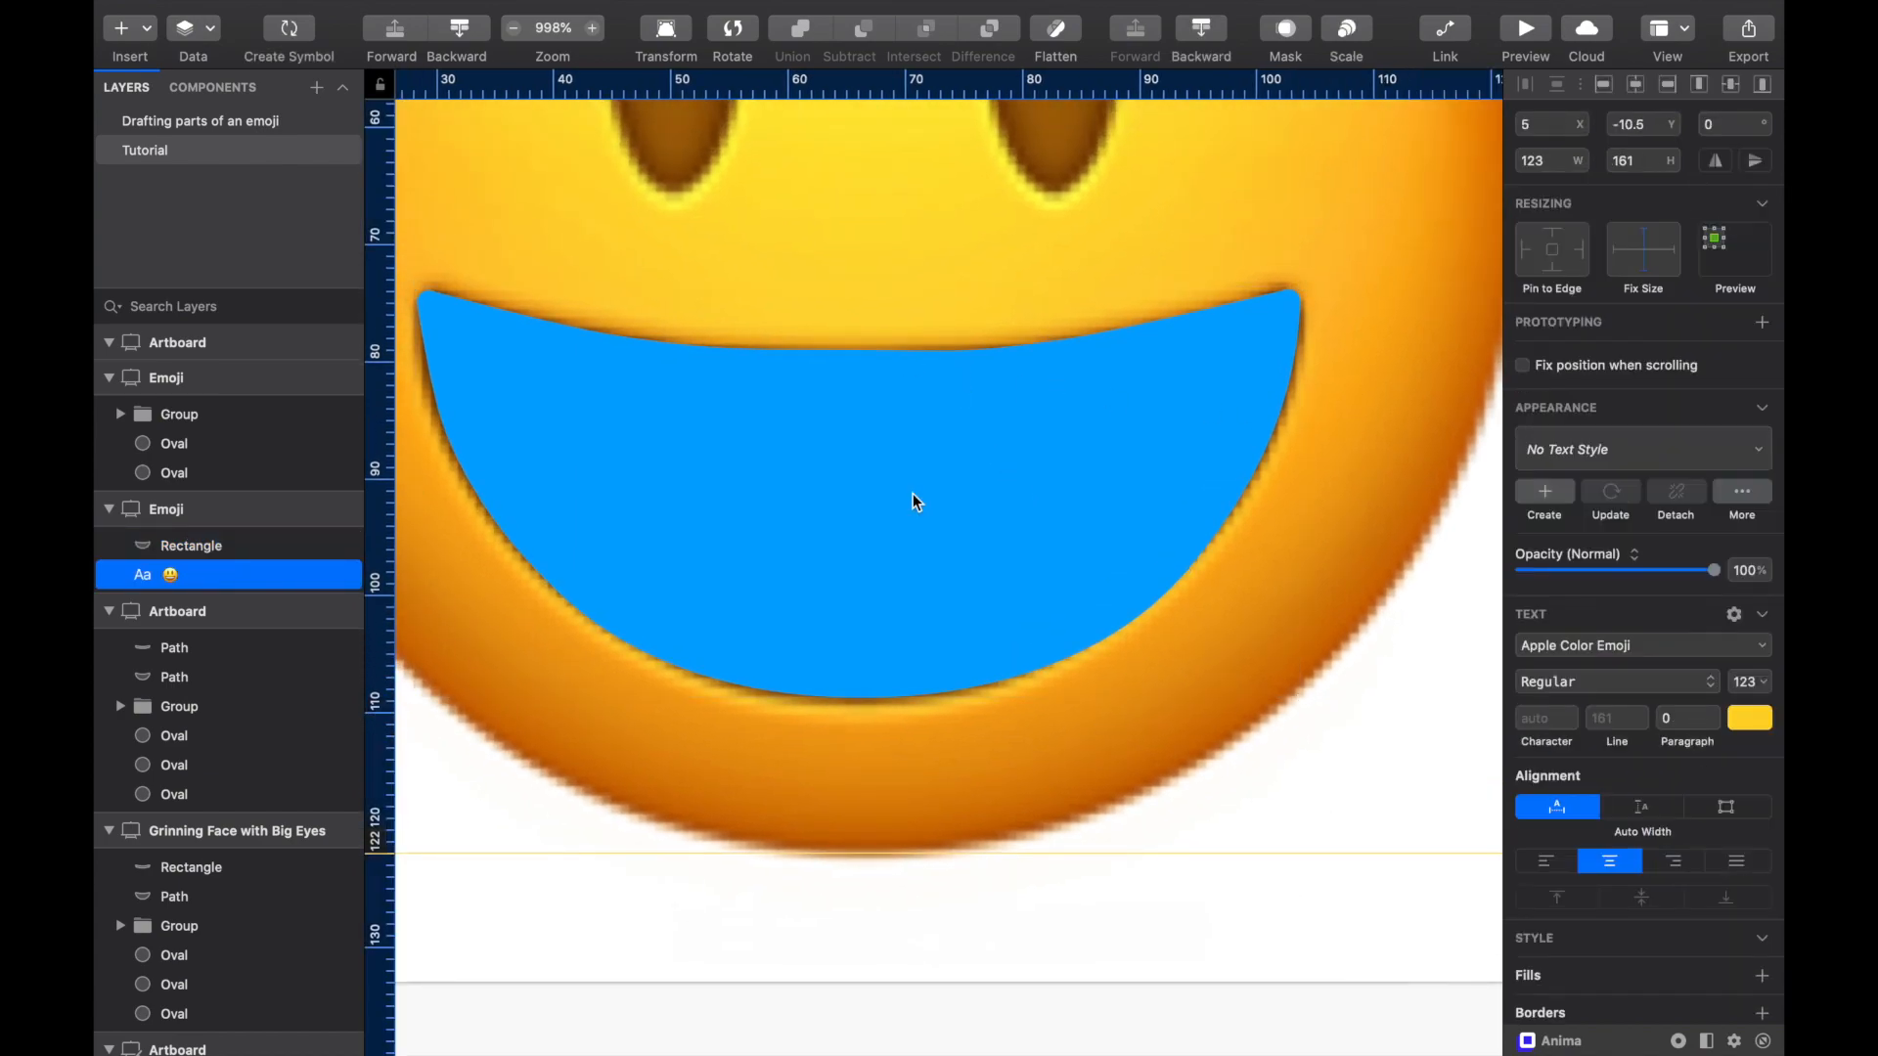
# Step: Draw a 45.5 × 49 rectangle at X 21, Y 64 covering one half of the mouth up to its vertical centre line
pyautogui.hscroll(-3, 913, 493)
pyautogui.hscroll(-2, 920, 366)
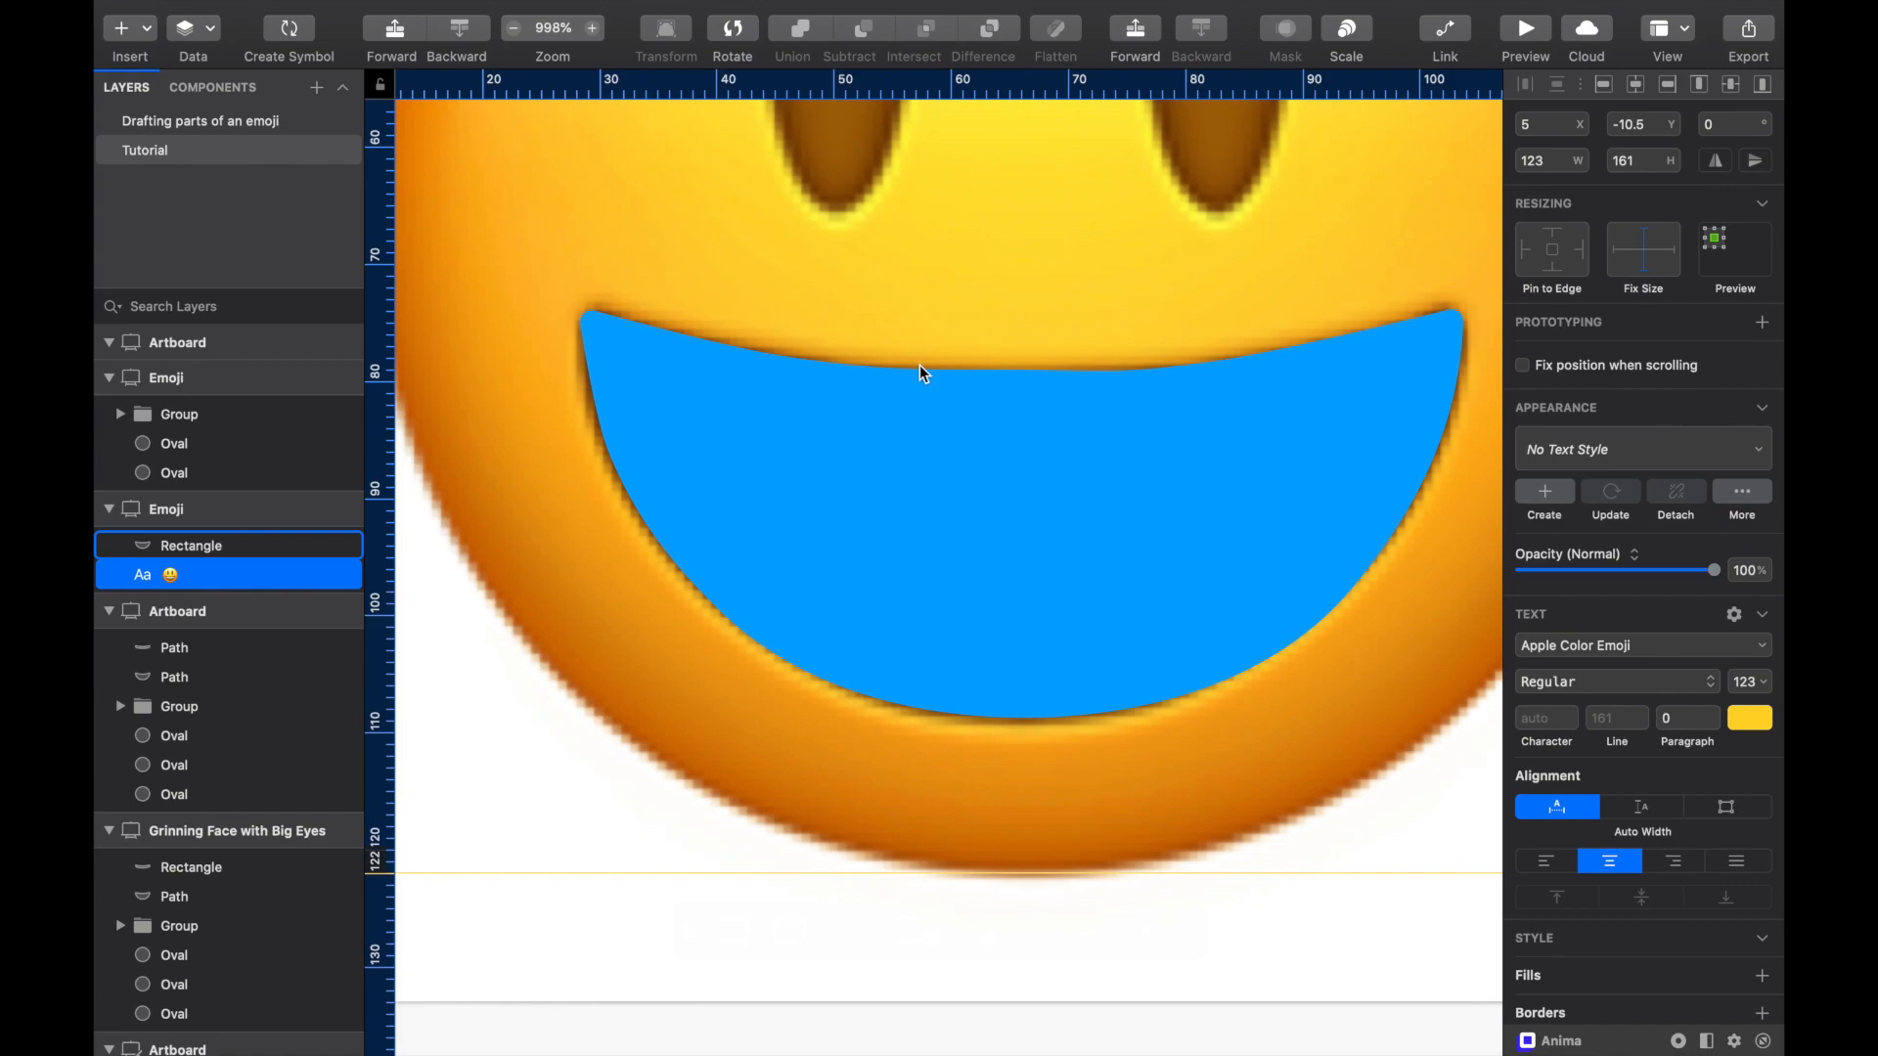
pyautogui.press('r')
pyautogui.moveTo(494, 194); pyautogui.dragTo(1029, 769)
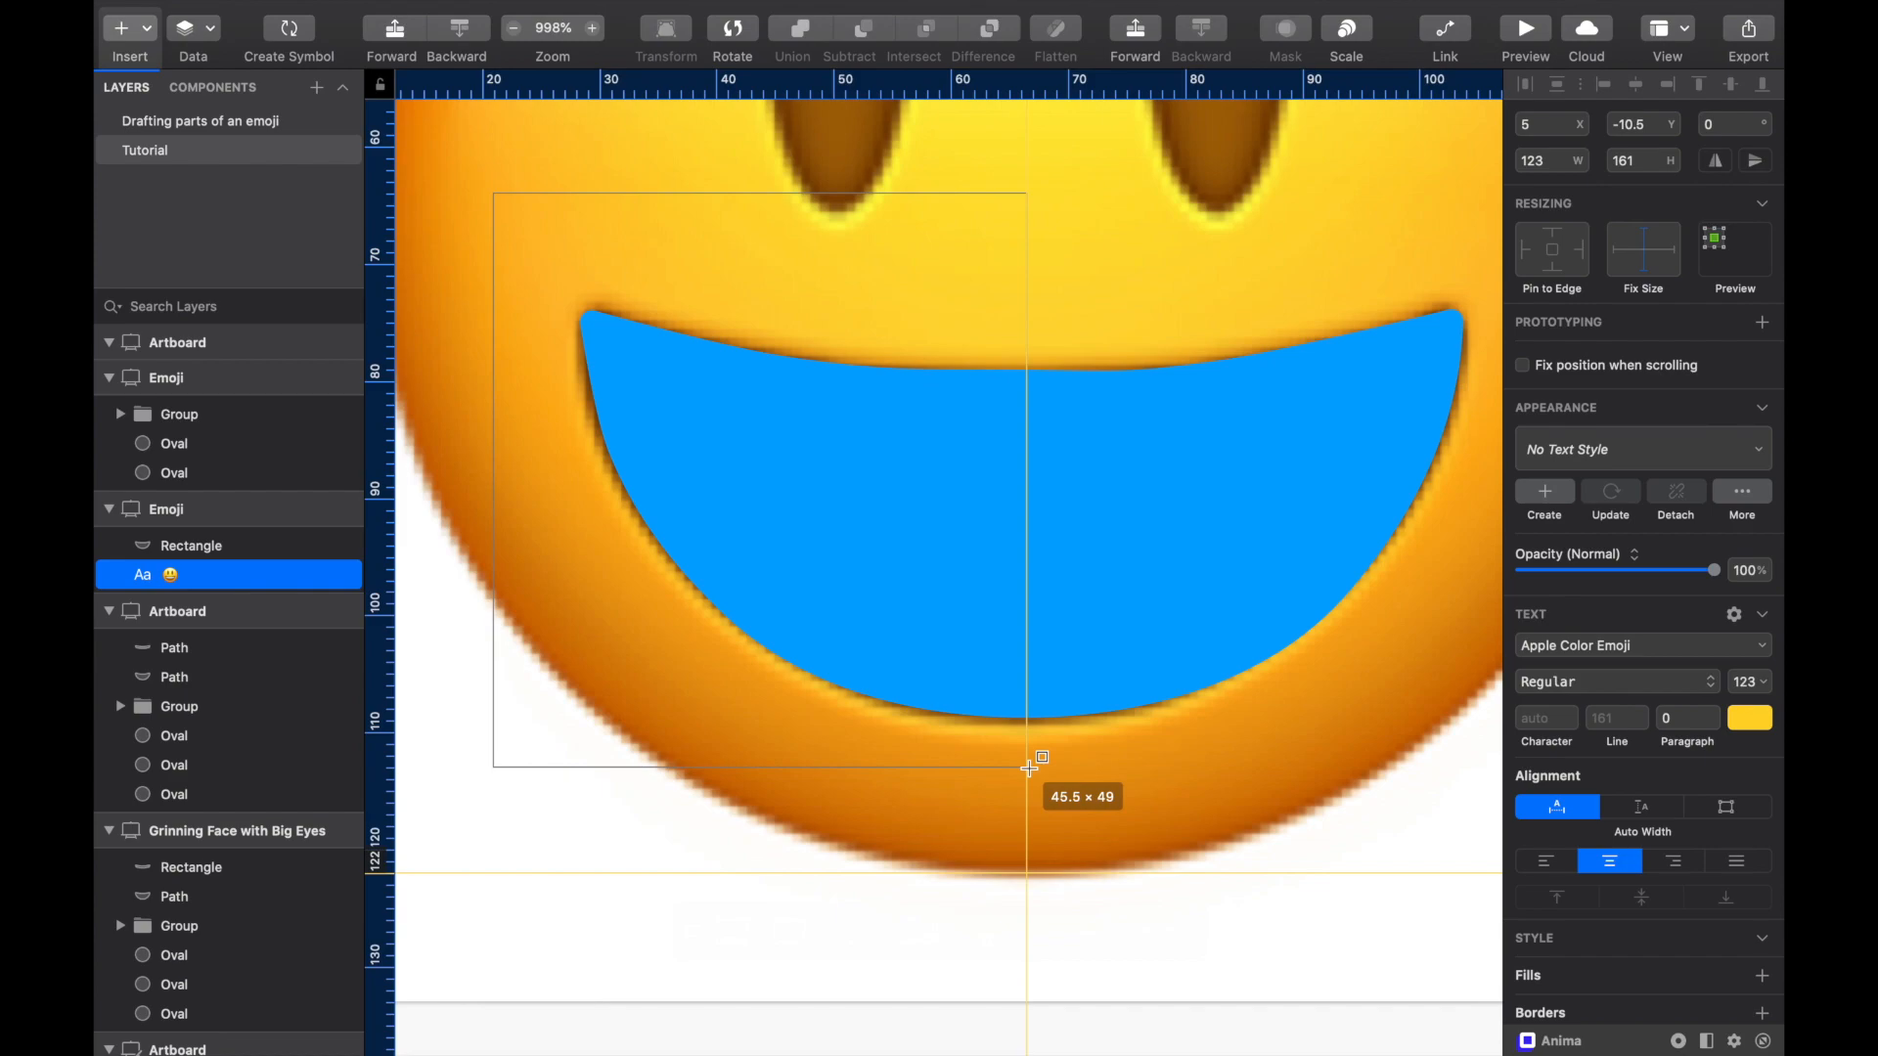
pyautogui.moveTo(1029, 767); pyautogui.dragTo(1029, 768)
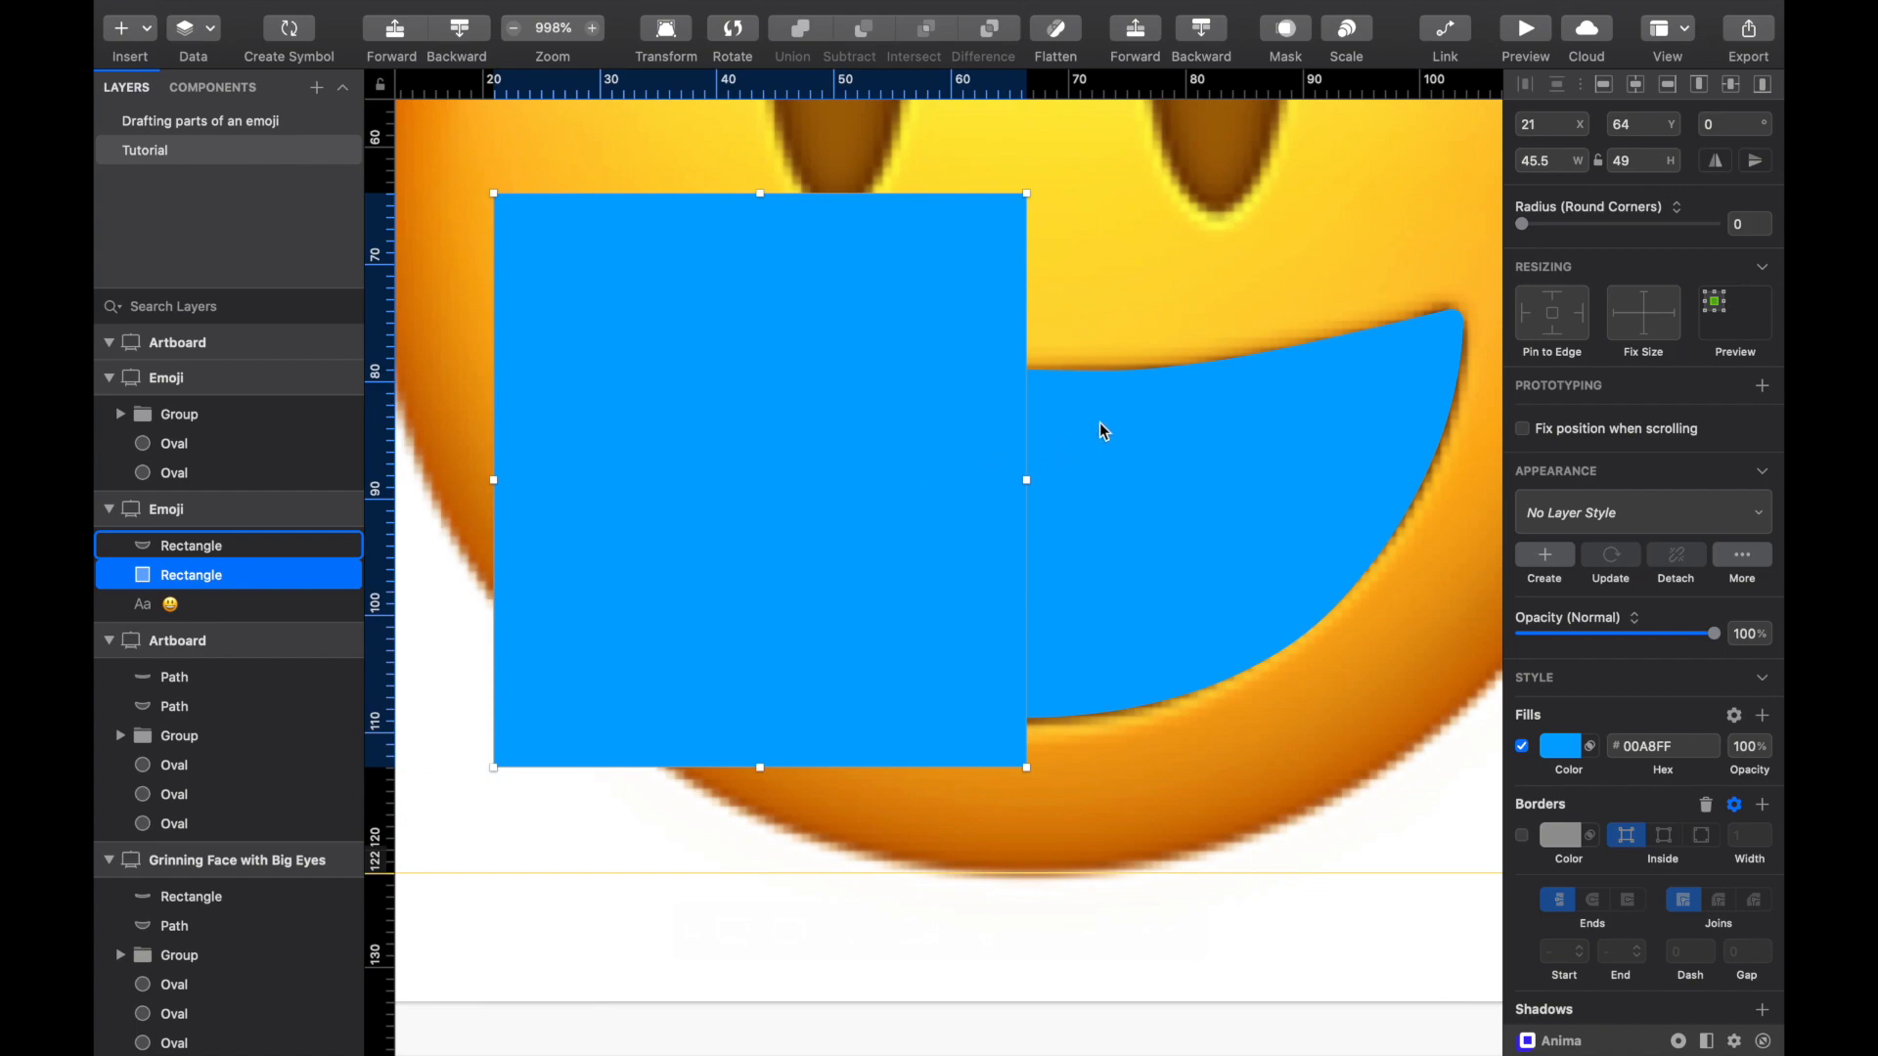
# Step: Add the mouth shape to the rectangle selection and undo the accidental move of both shapes
pyautogui.keyDown('shift'); pyautogui.click(1138, 399); pyautogui.keyUp('shift')
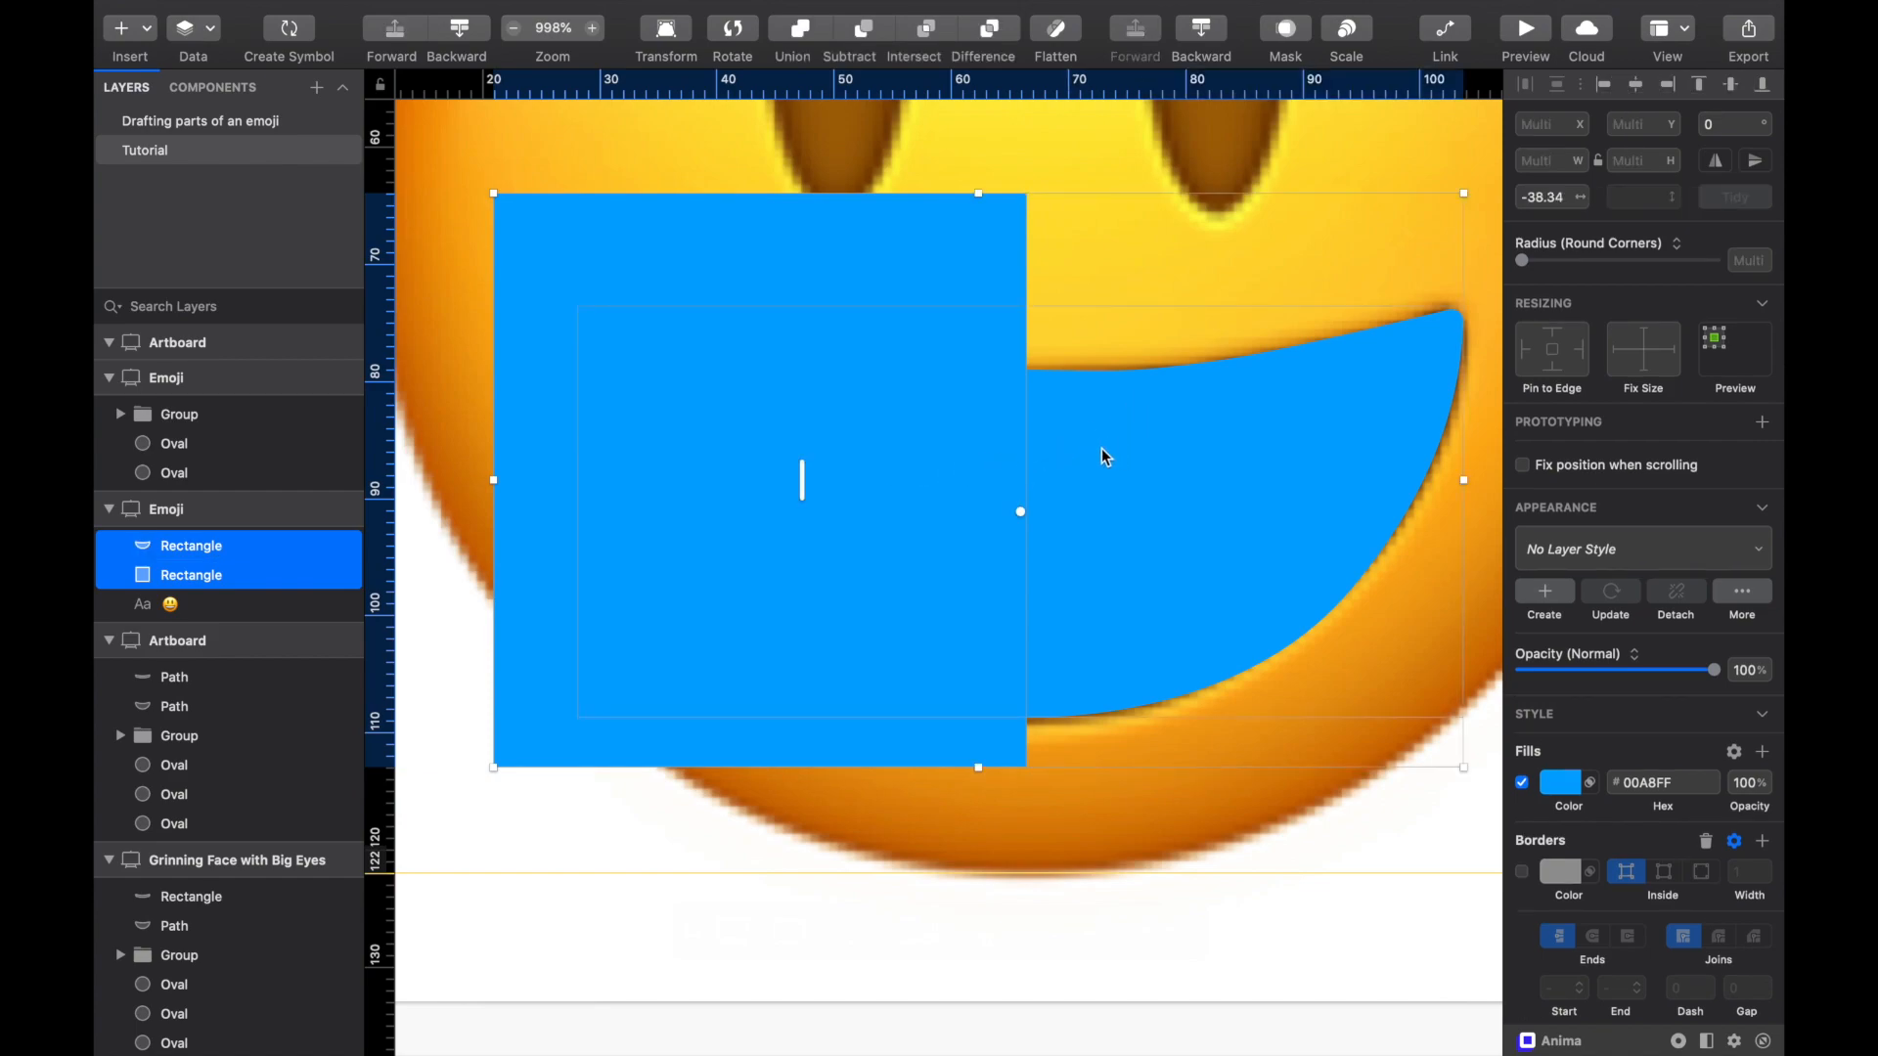
pyautogui.moveTo(1103, 450)
pyautogui.mouseDown()
pyautogui.moveTo(1181, 469)
pyautogui.moveTo(1136, 444)
pyautogui.mouseUp()
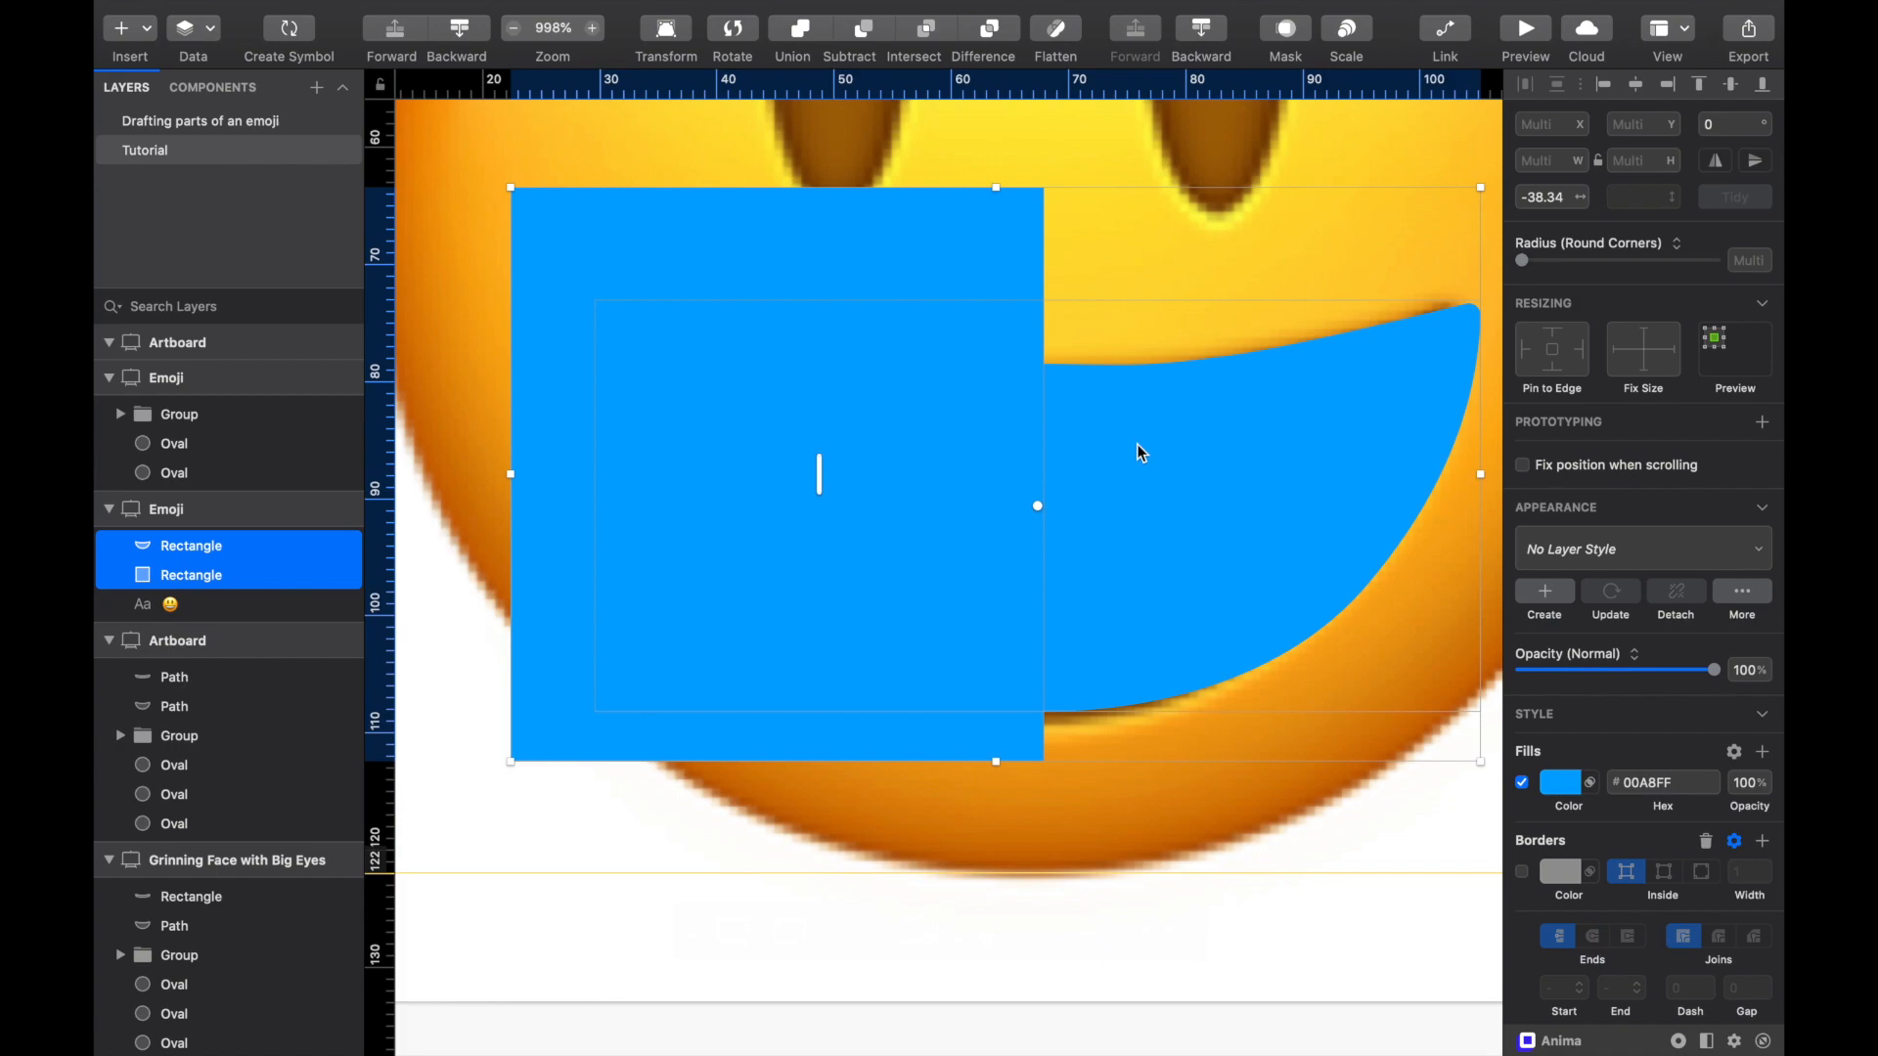
pyautogui.press('super+z')
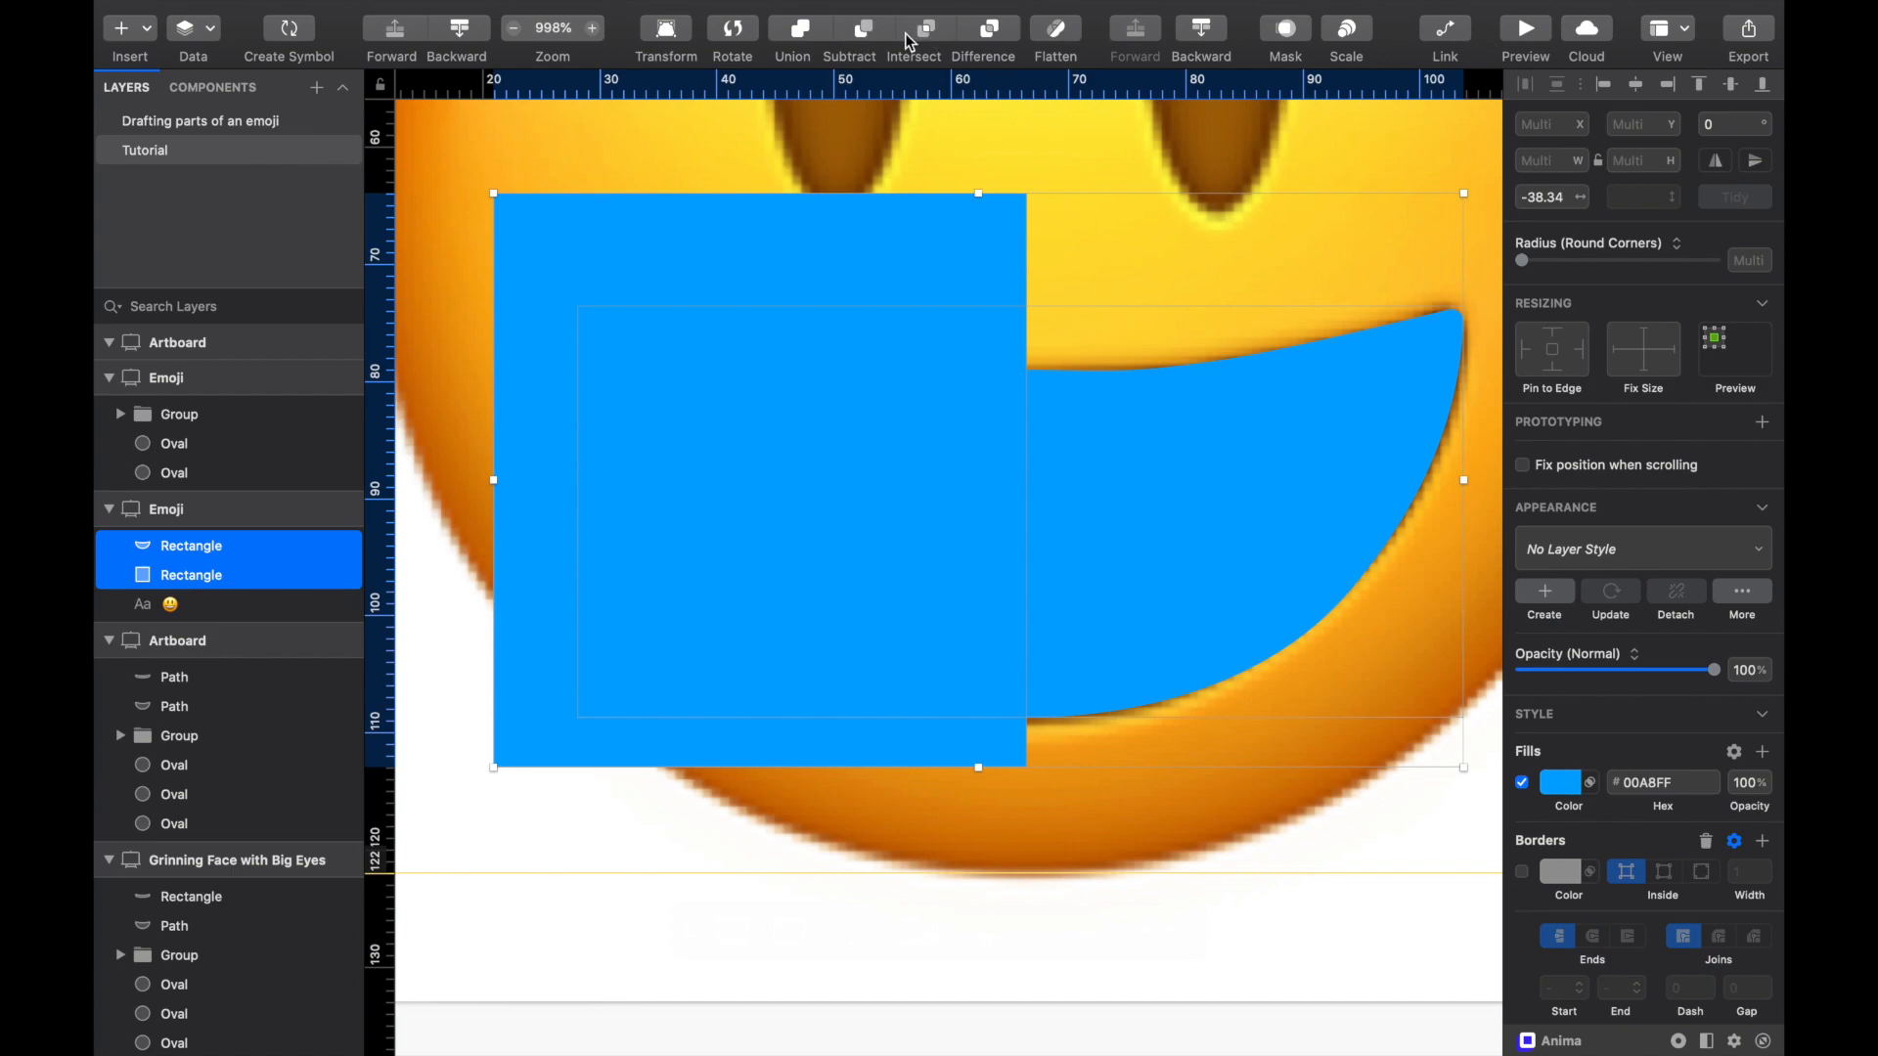
# Step: Search the available commands for Subtract and close the search without running it
pyautogui.click(948, 10)
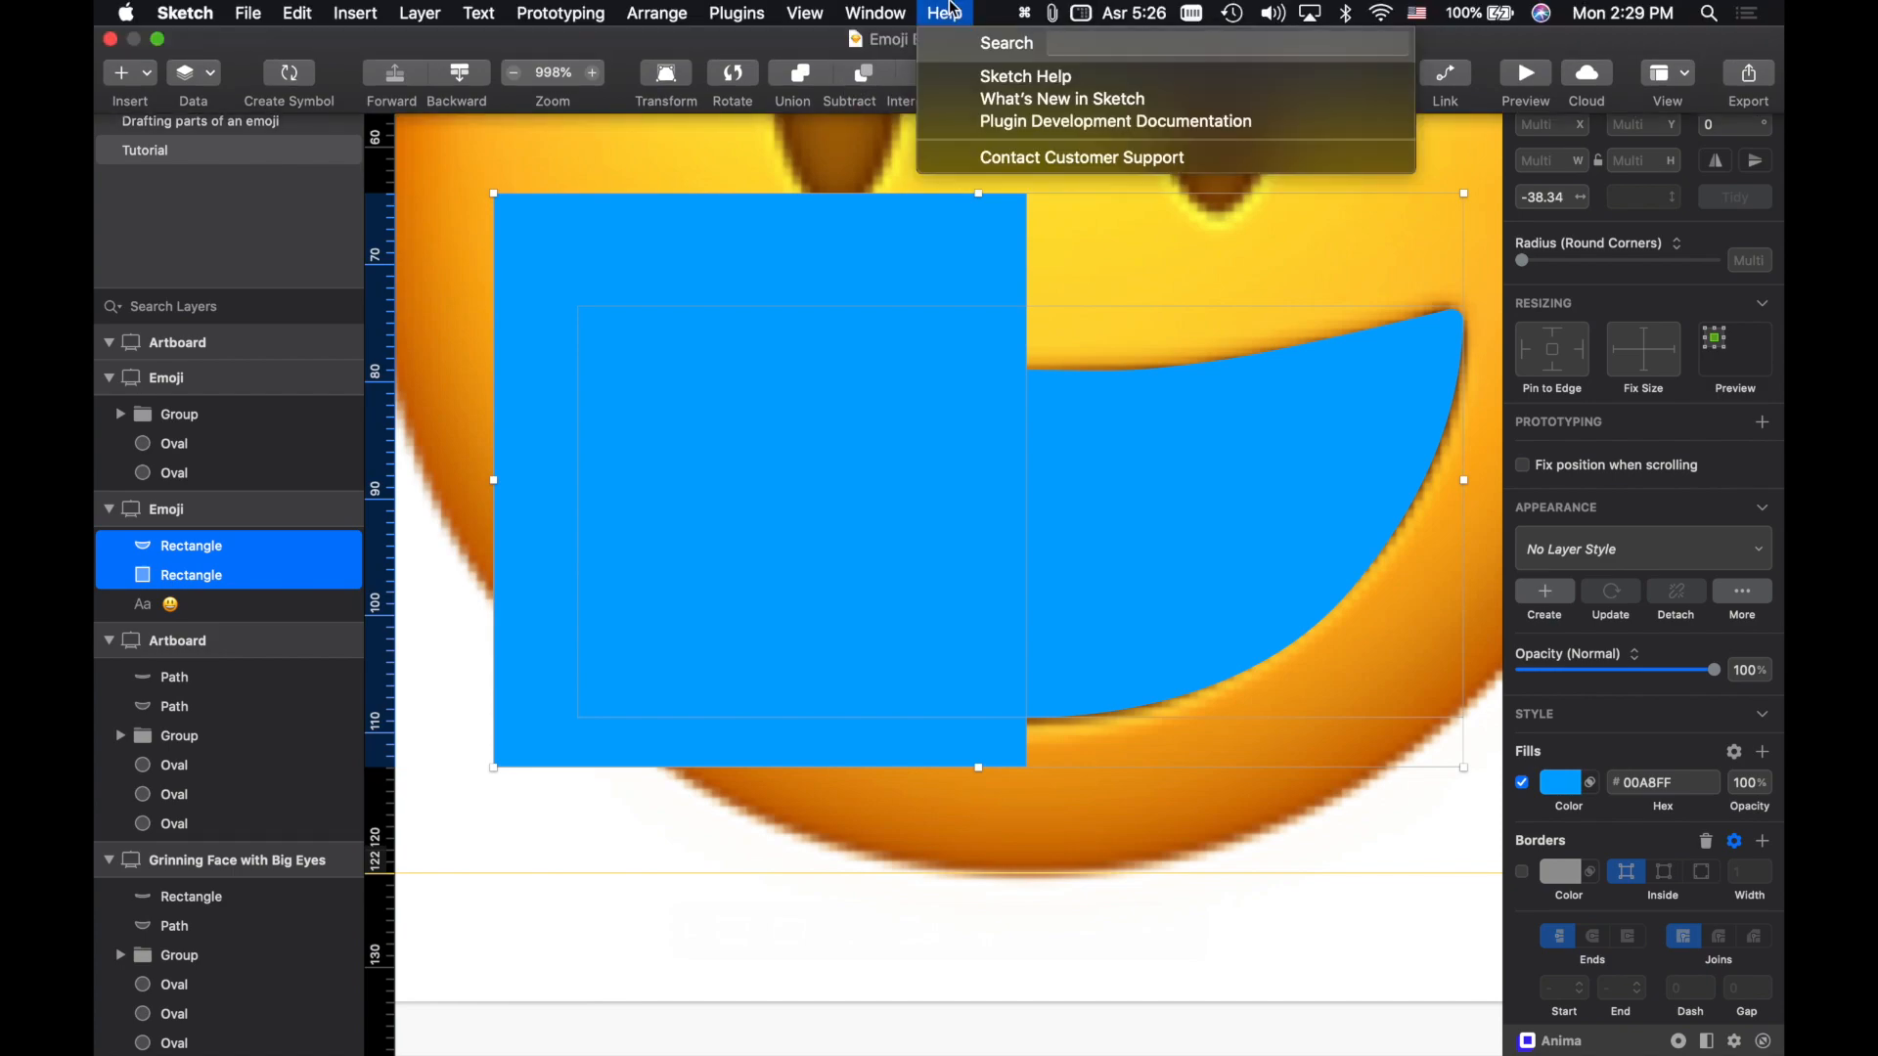
pyautogui.write('subs')
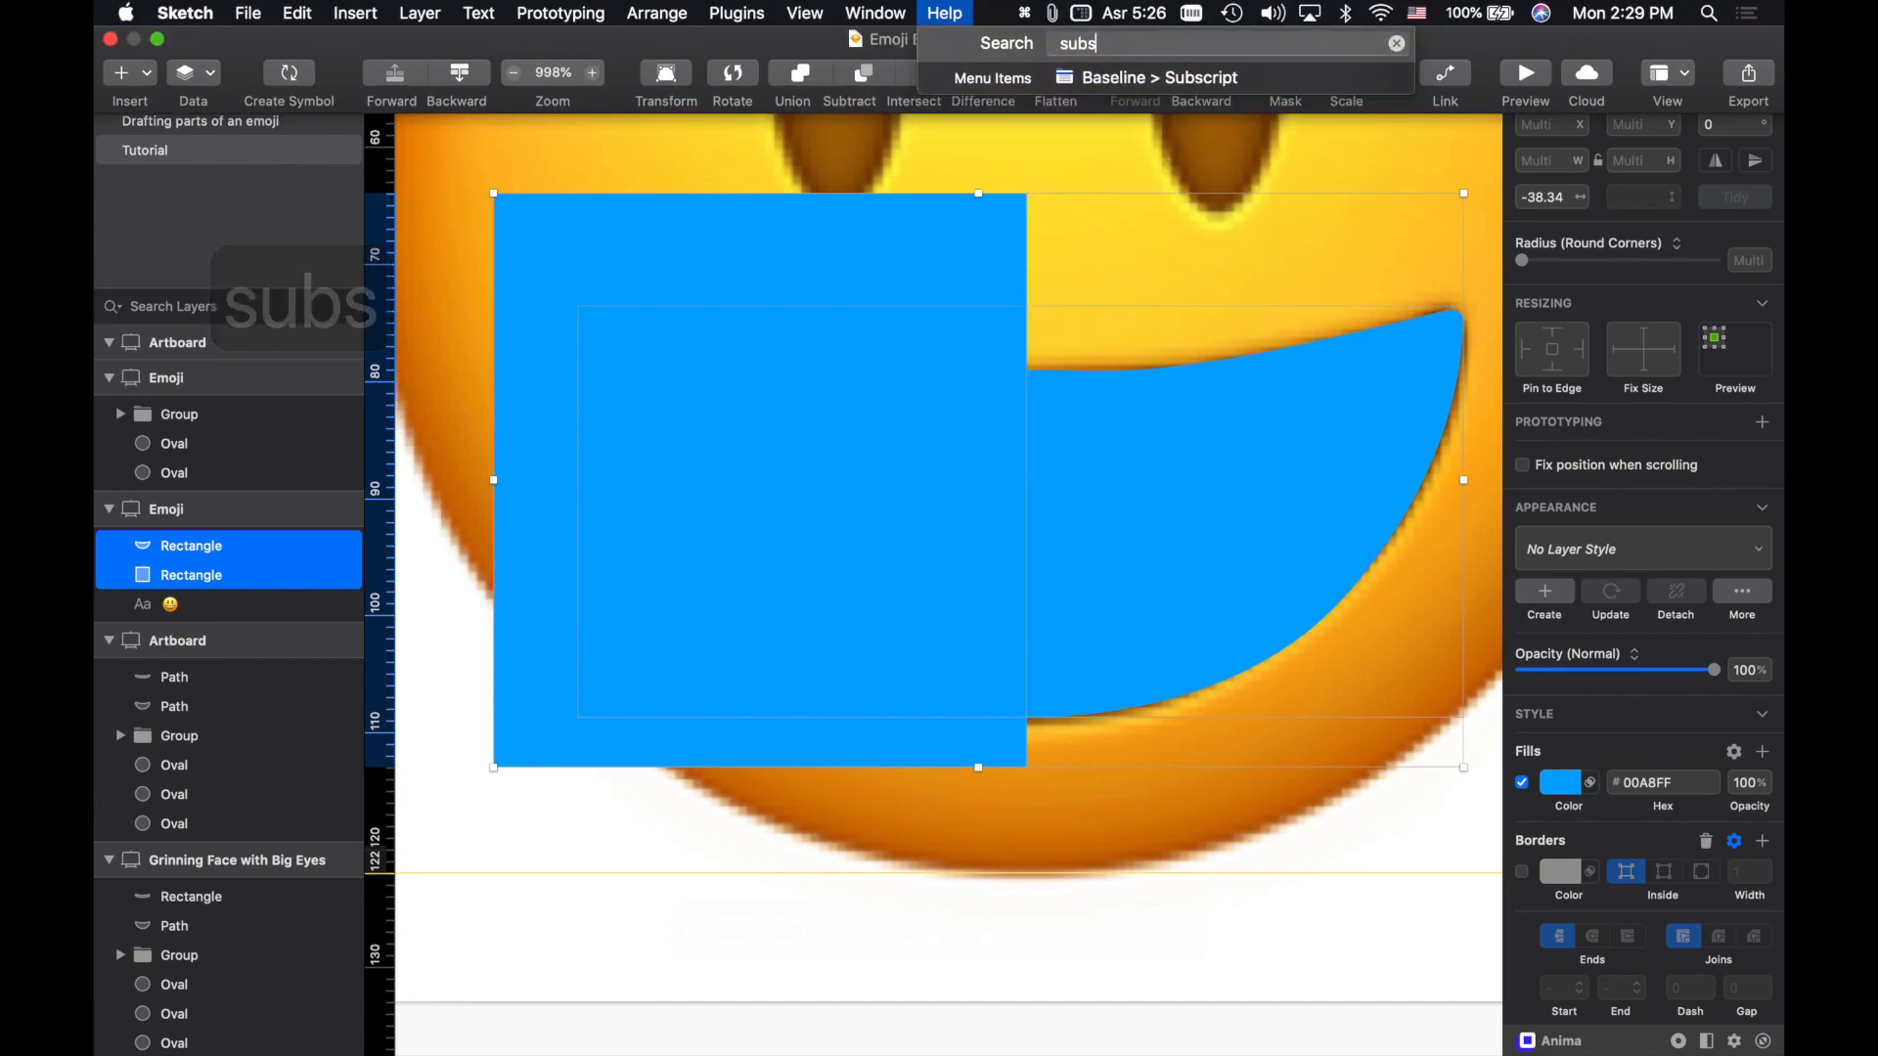
pyautogui.press('BackSpace')
pyautogui.write('tr')
pyautogui.press('Up')
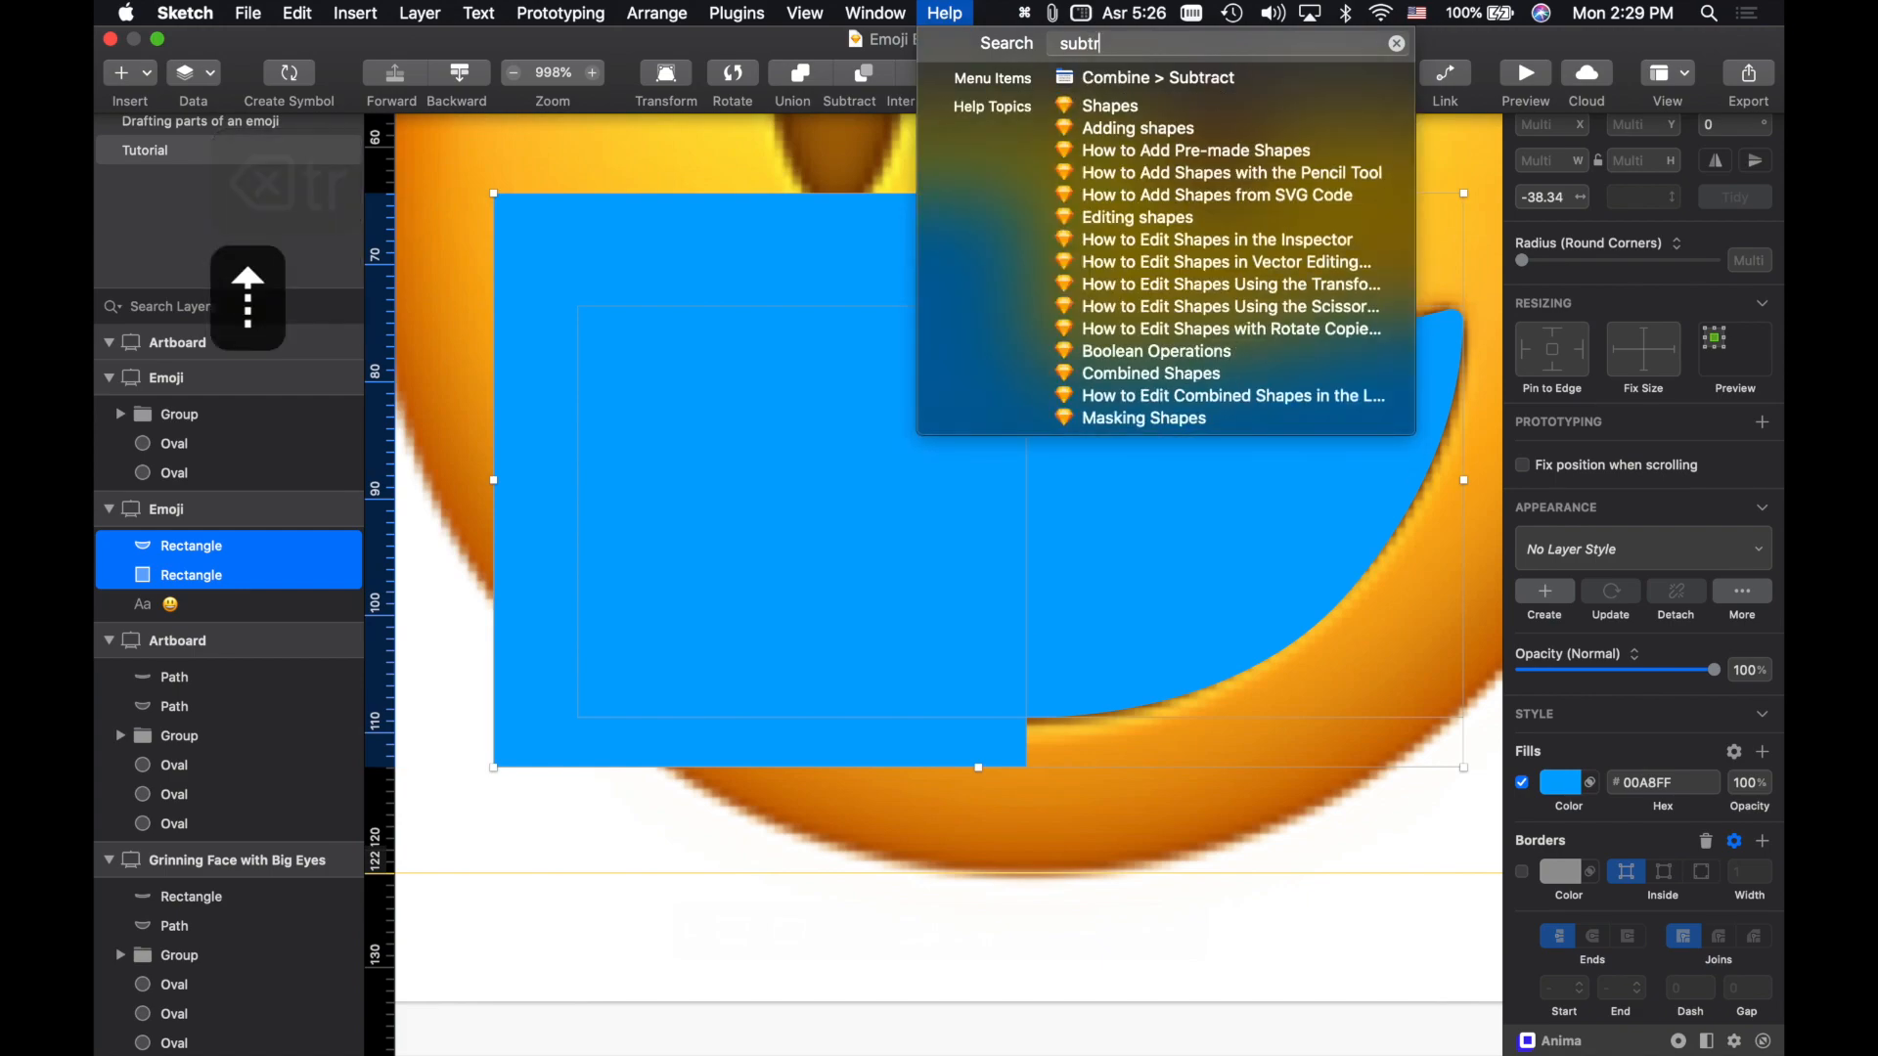
pyautogui.press('Down')
pyautogui.click(780, 240)
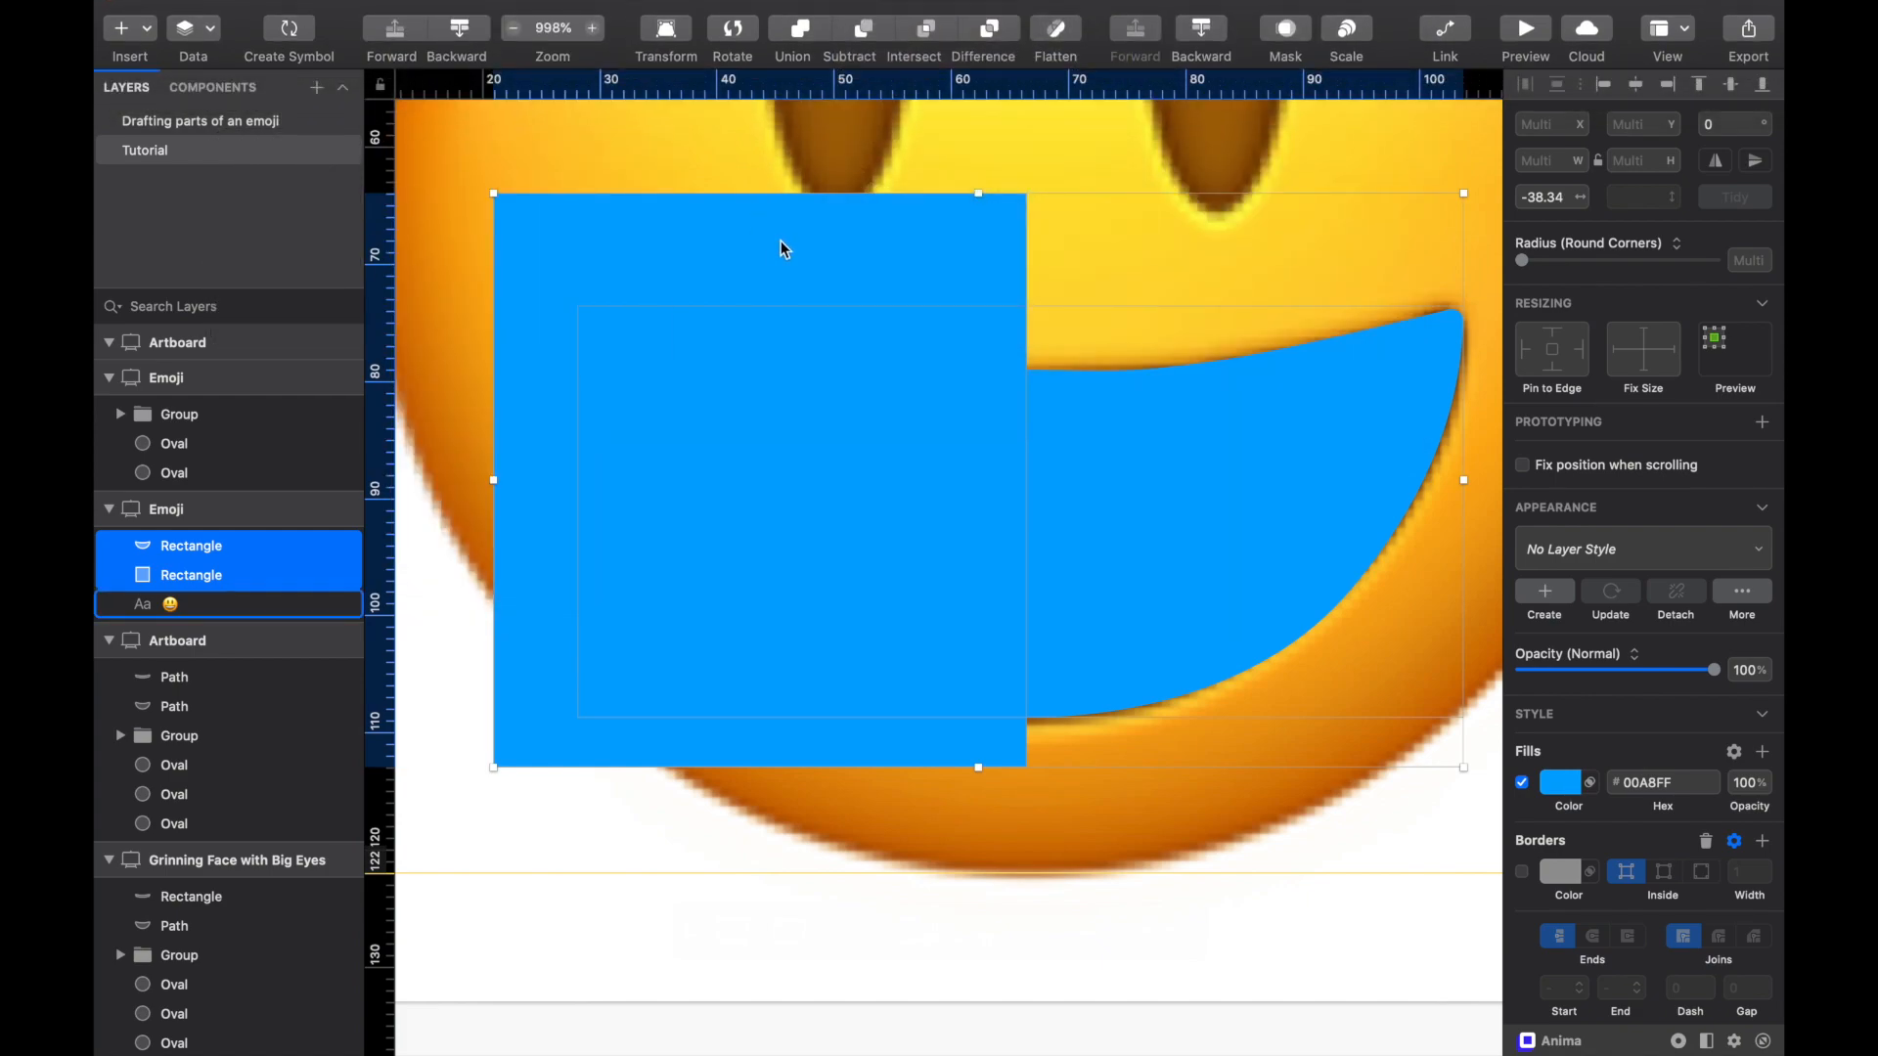
# Step: Try Subtract on the rectangle and mouth with the mouth stacked above, and undo the combined shape
pyautogui.click(857, 29)
pyautogui.press('super+z')
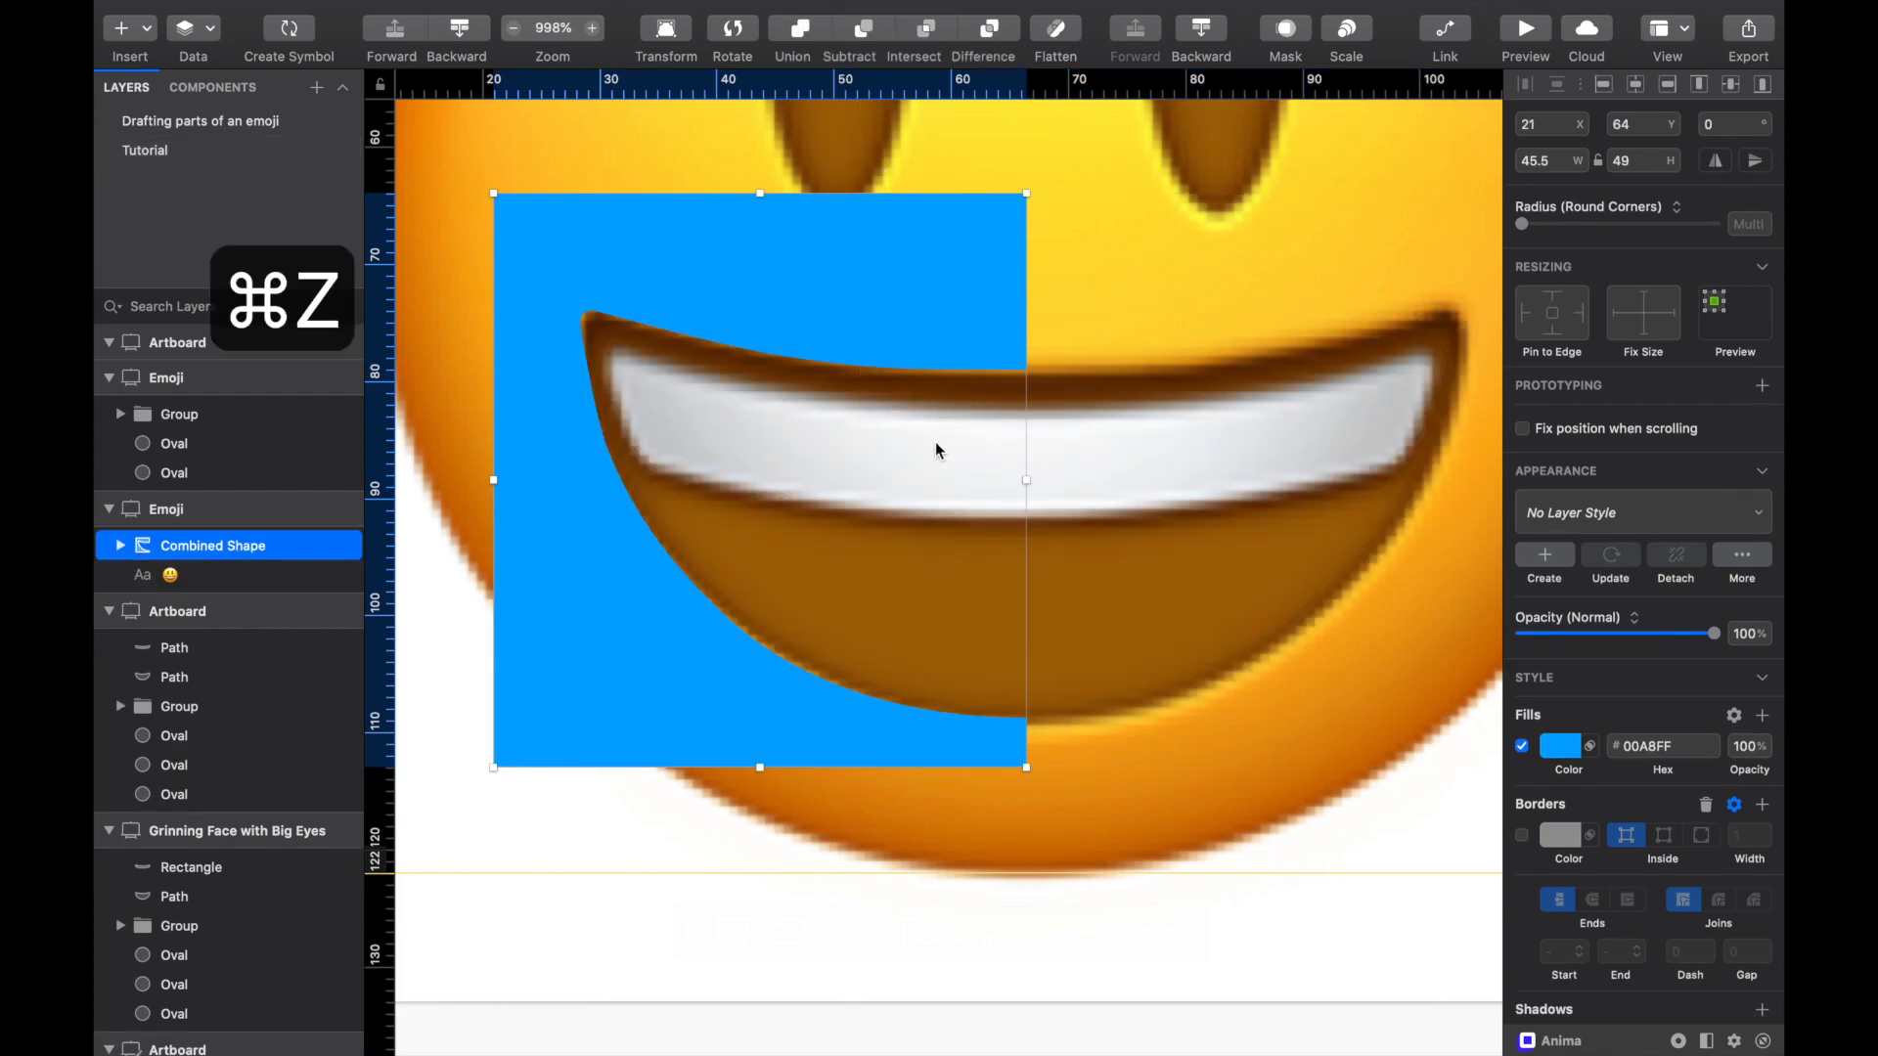
# Step: Select only the new rectangle and bring it to the front, above the mouth shape
pyautogui.click(940, 242)
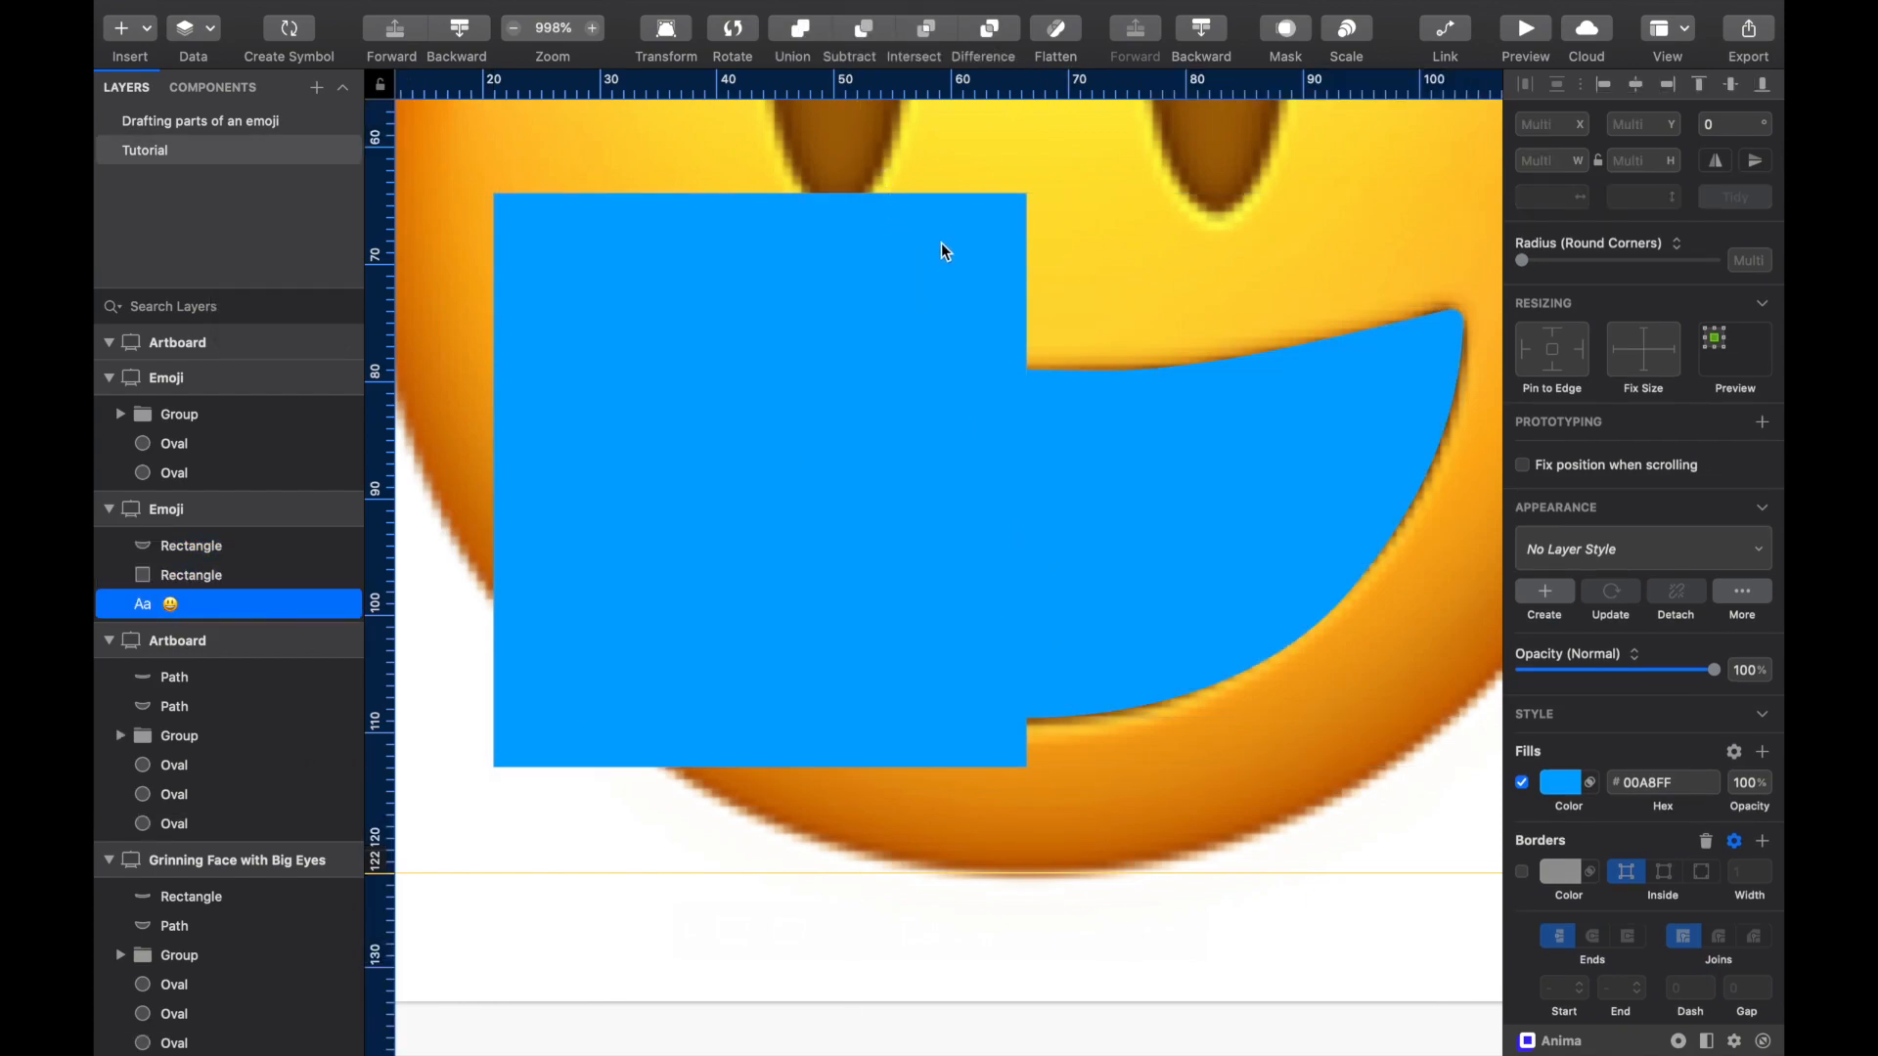
pyautogui.click(940, 242)
pyautogui.click(966, 221)
pyautogui.click(965, 232)
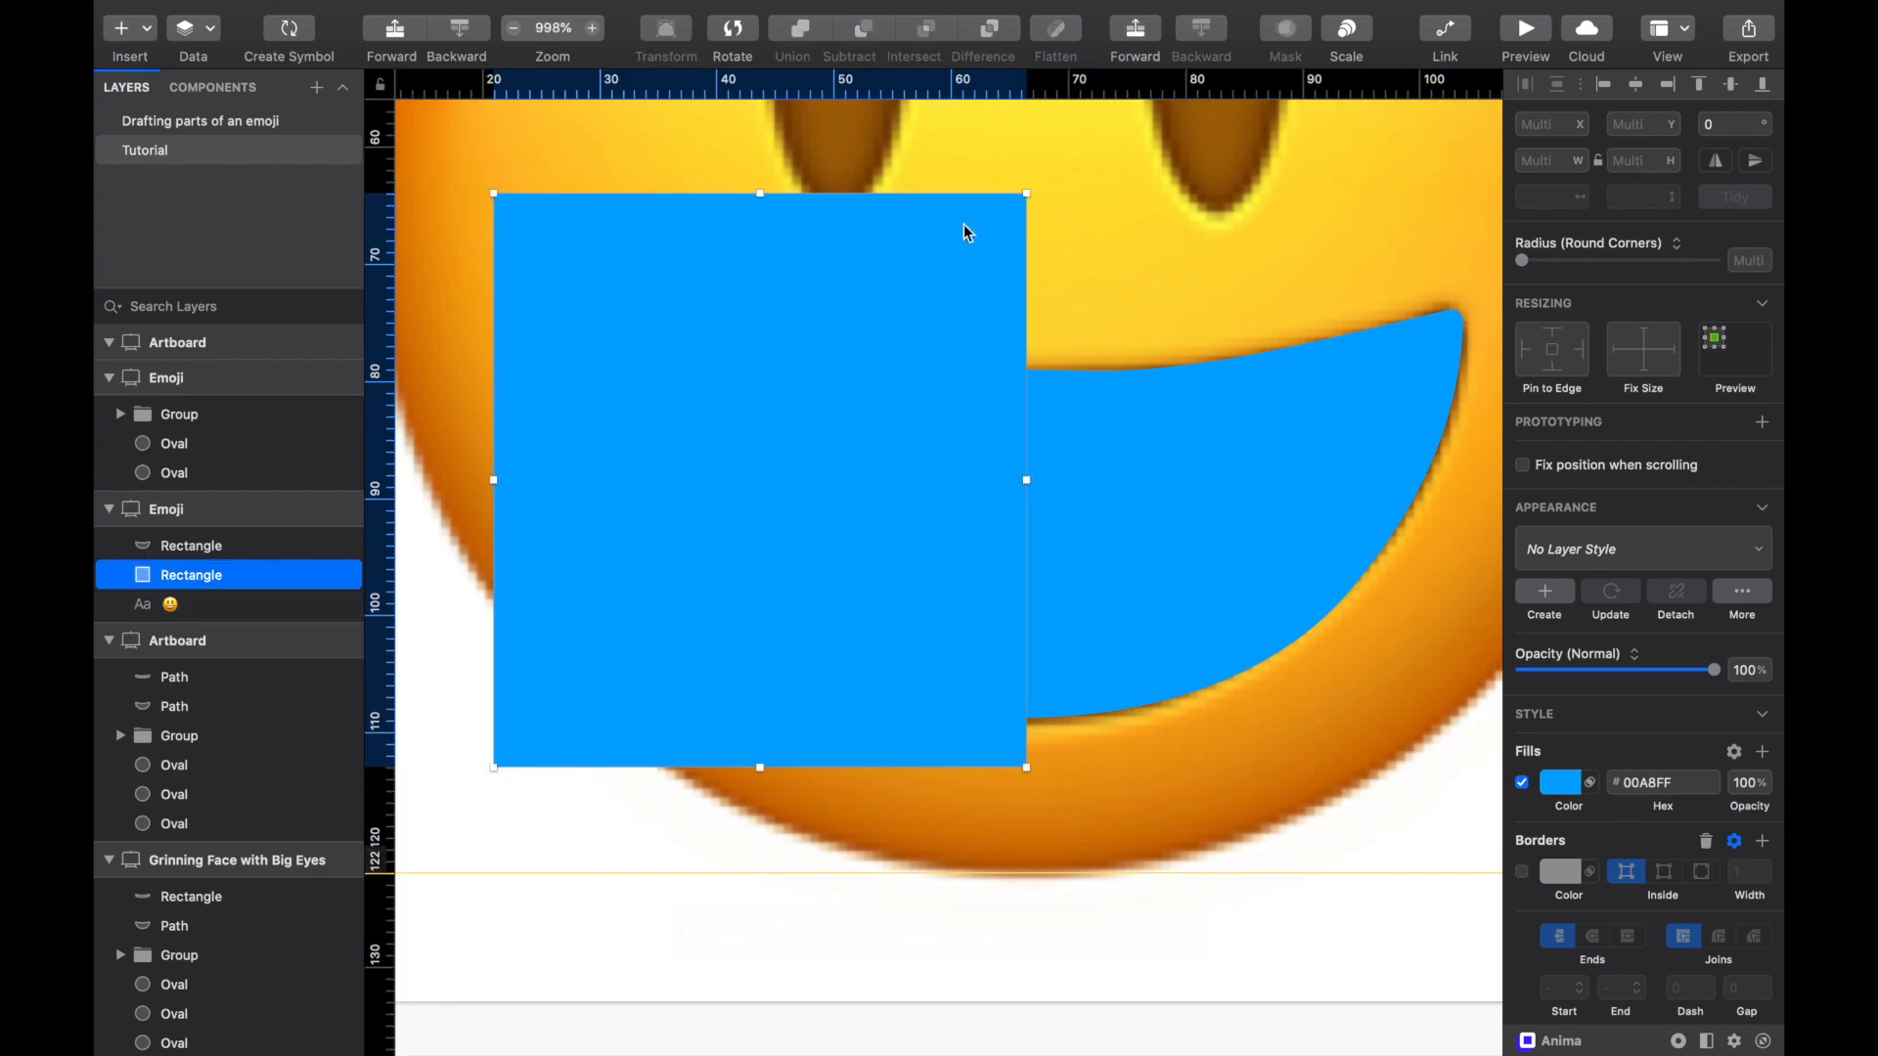
pyautogui.press('alt')
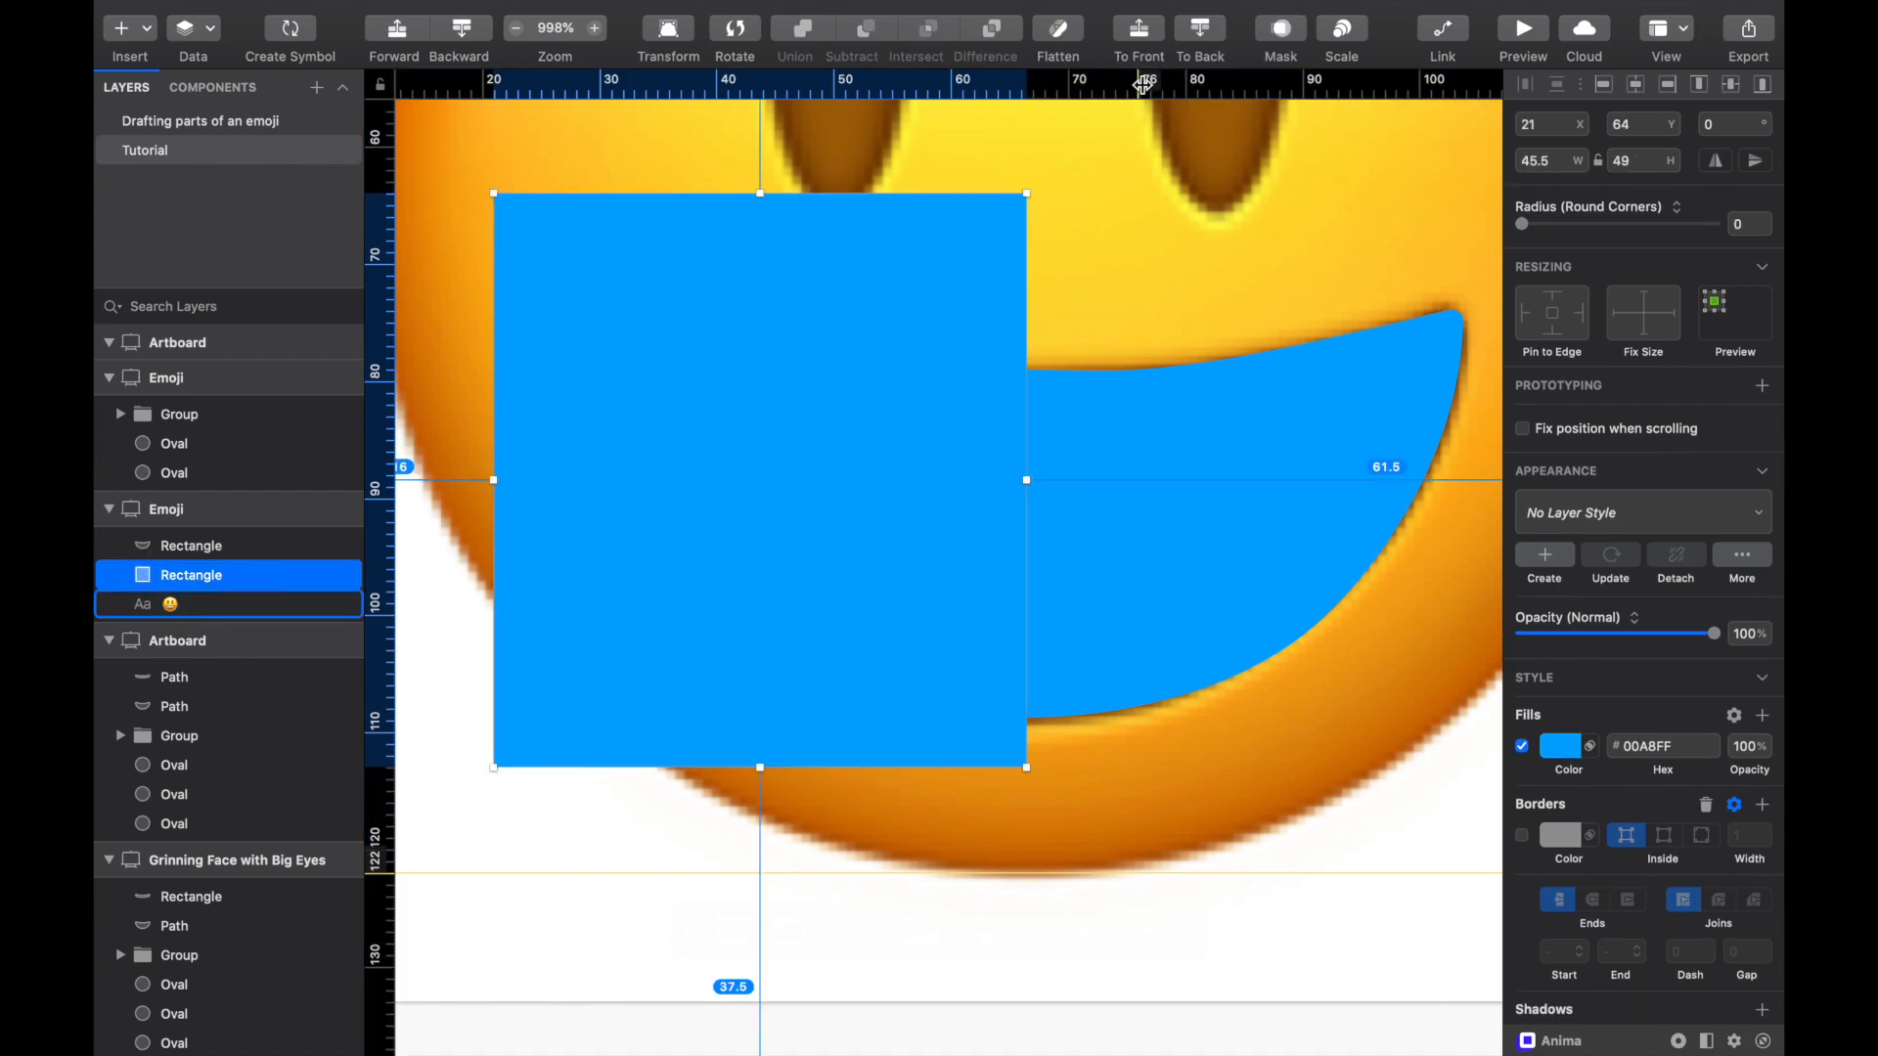
pyautogui.click(1137, 29)
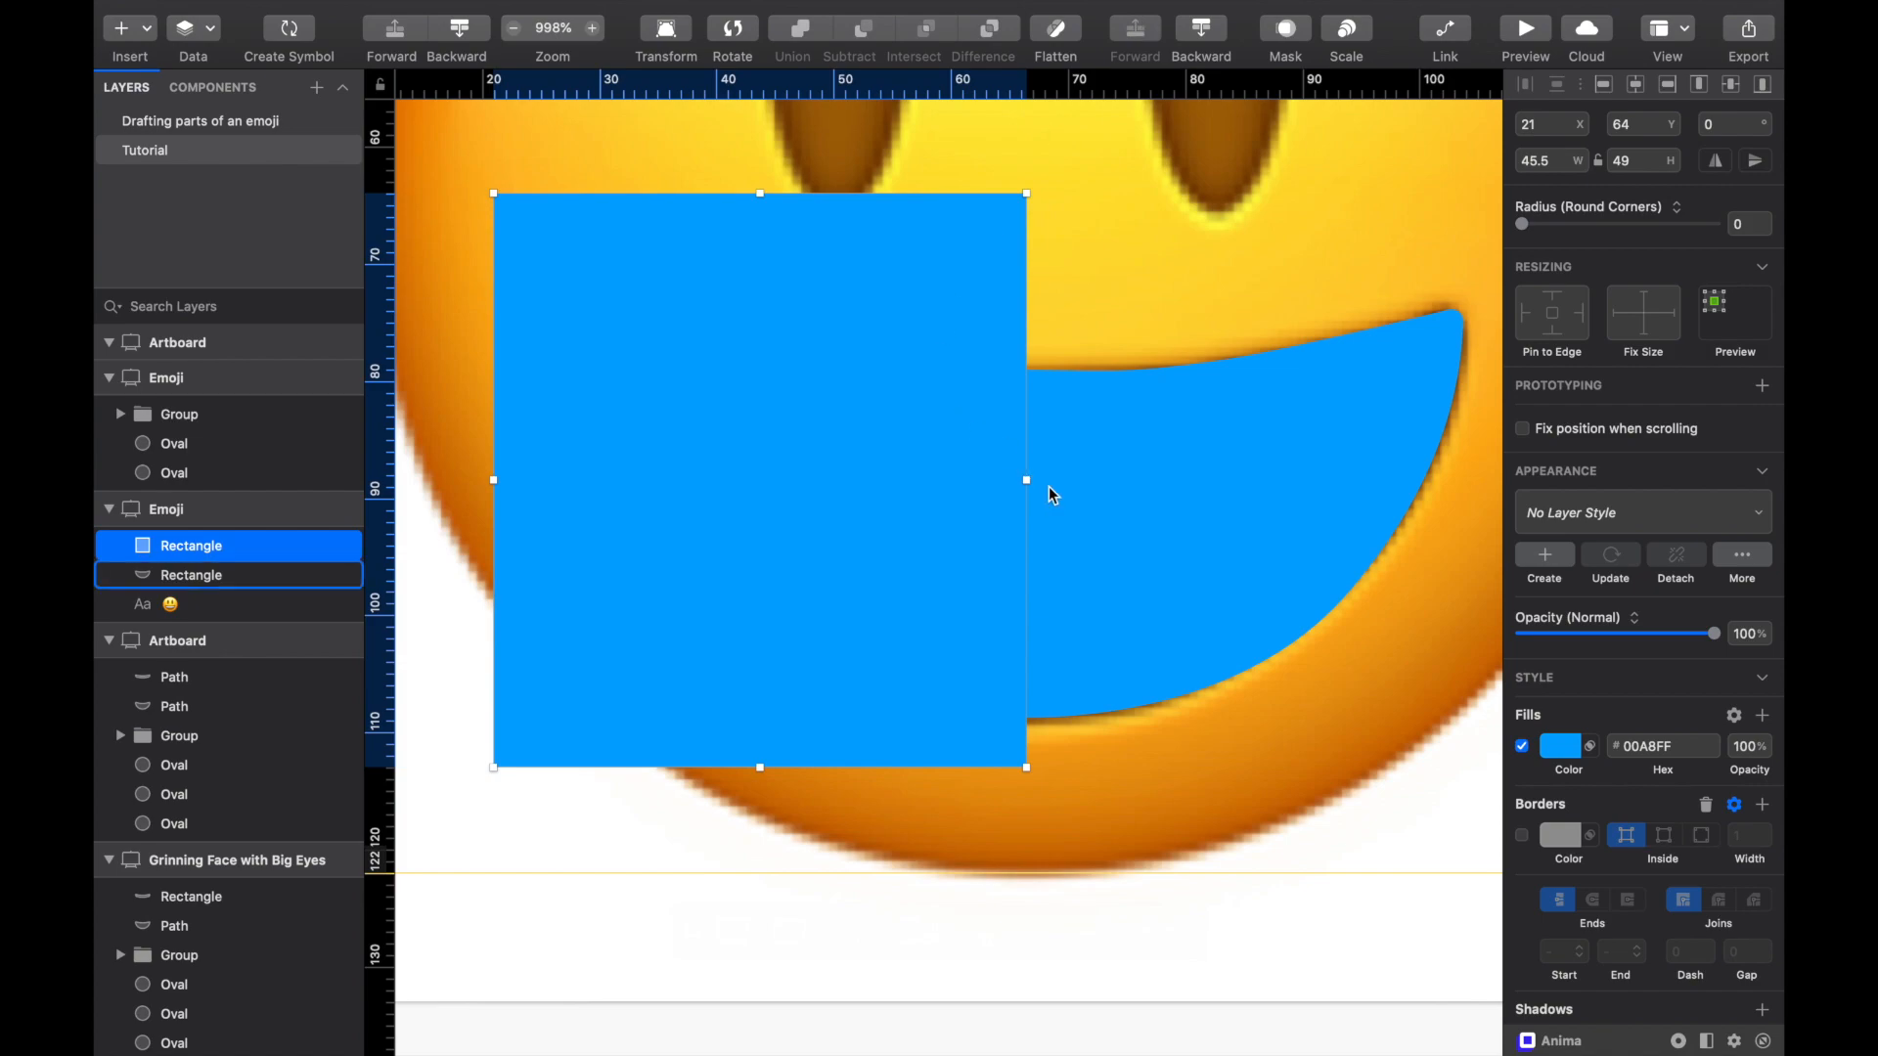
# Step: Subtract the blue rectangle from the mouth shape to leave only its right half, and flatten the result
pyautogui.keyDown('shift'); pyautogui.click(1093, 442); pyautogui.keyUp('shift')
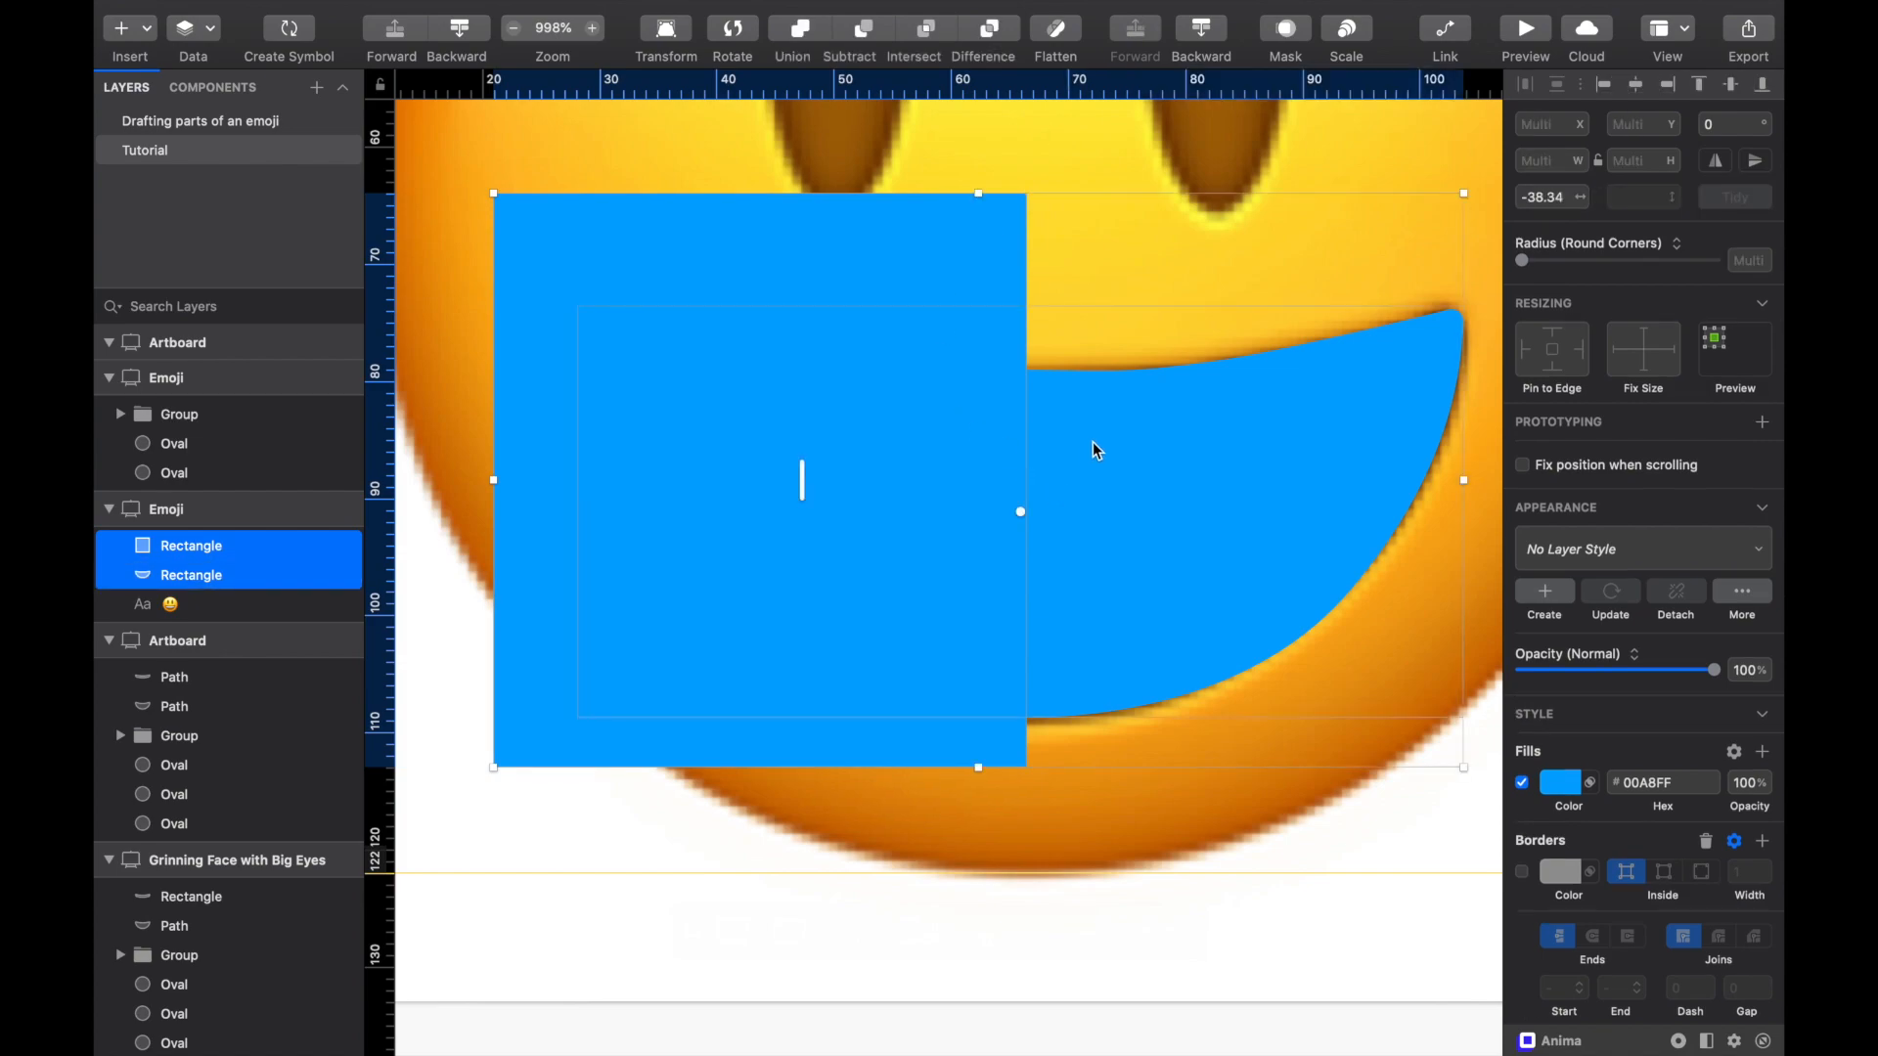
pyautogui.click(871, 27)
pyautogui.hscroll(5, 1056, 807)
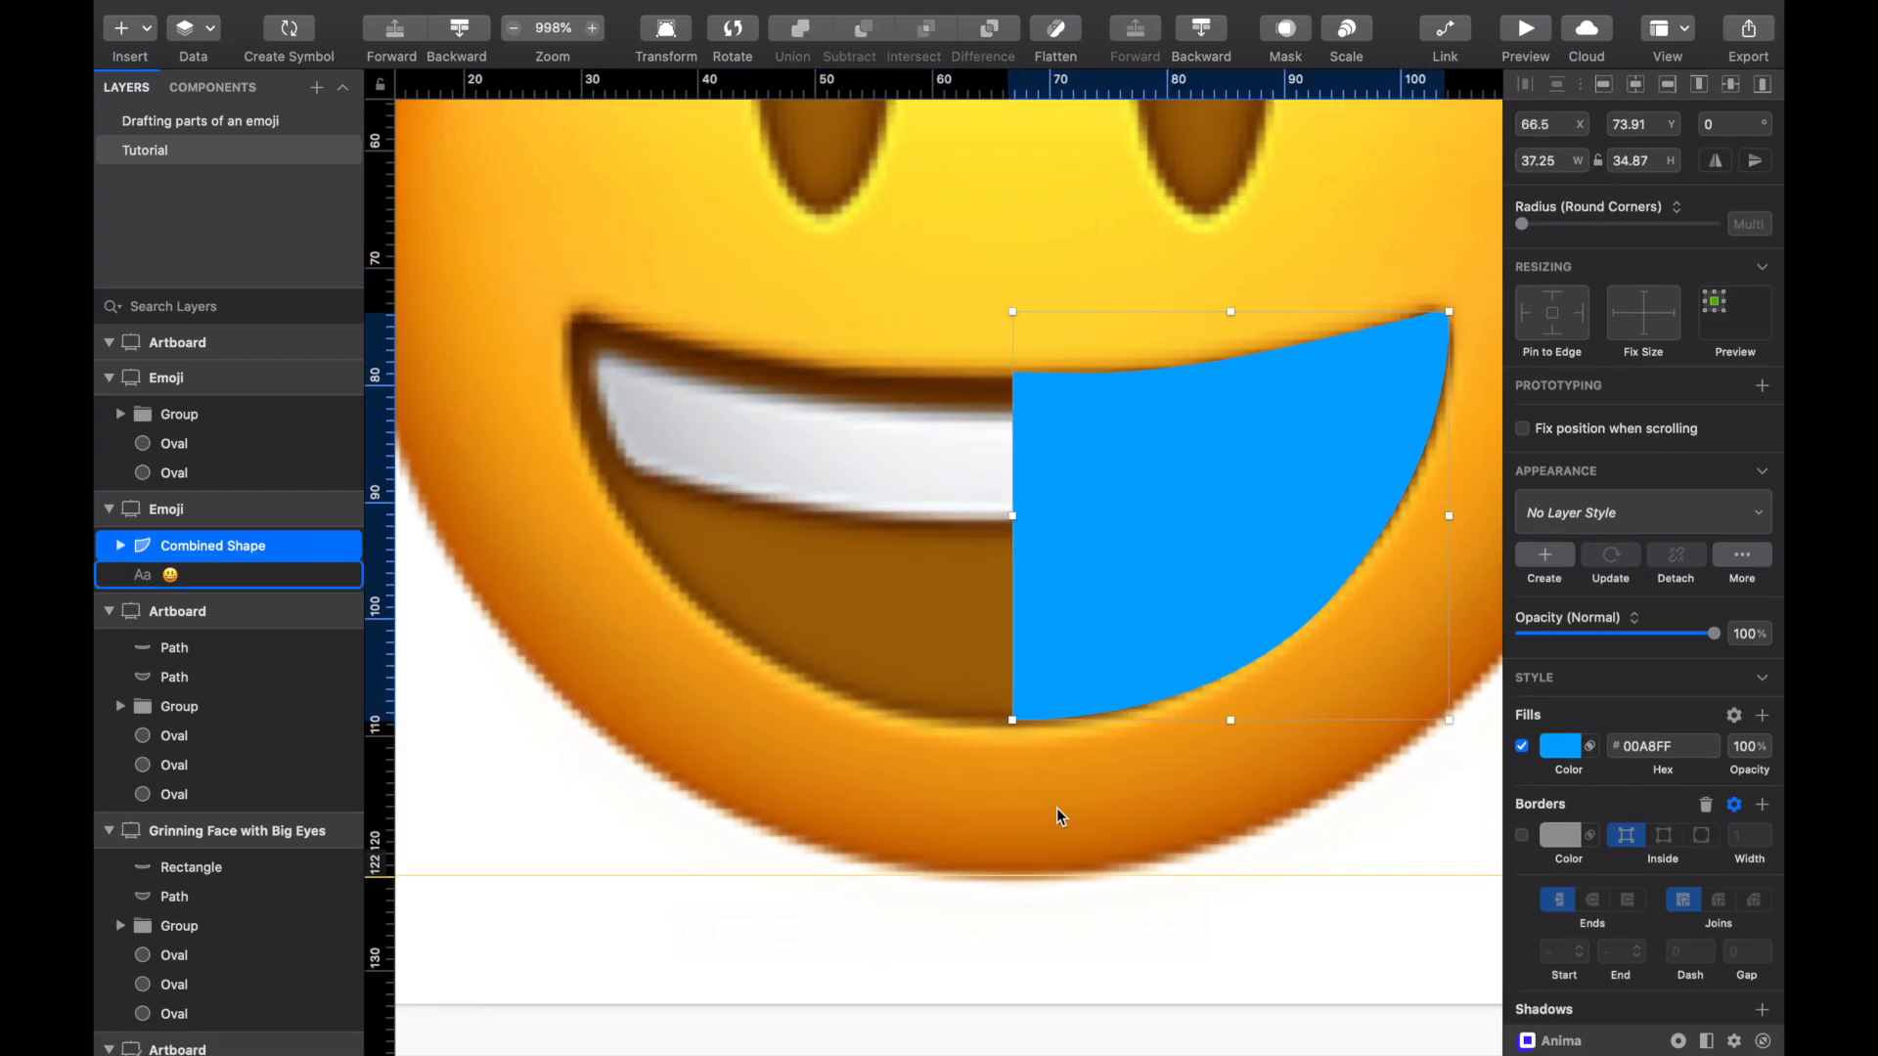
pyautogui.click(1057, 29)
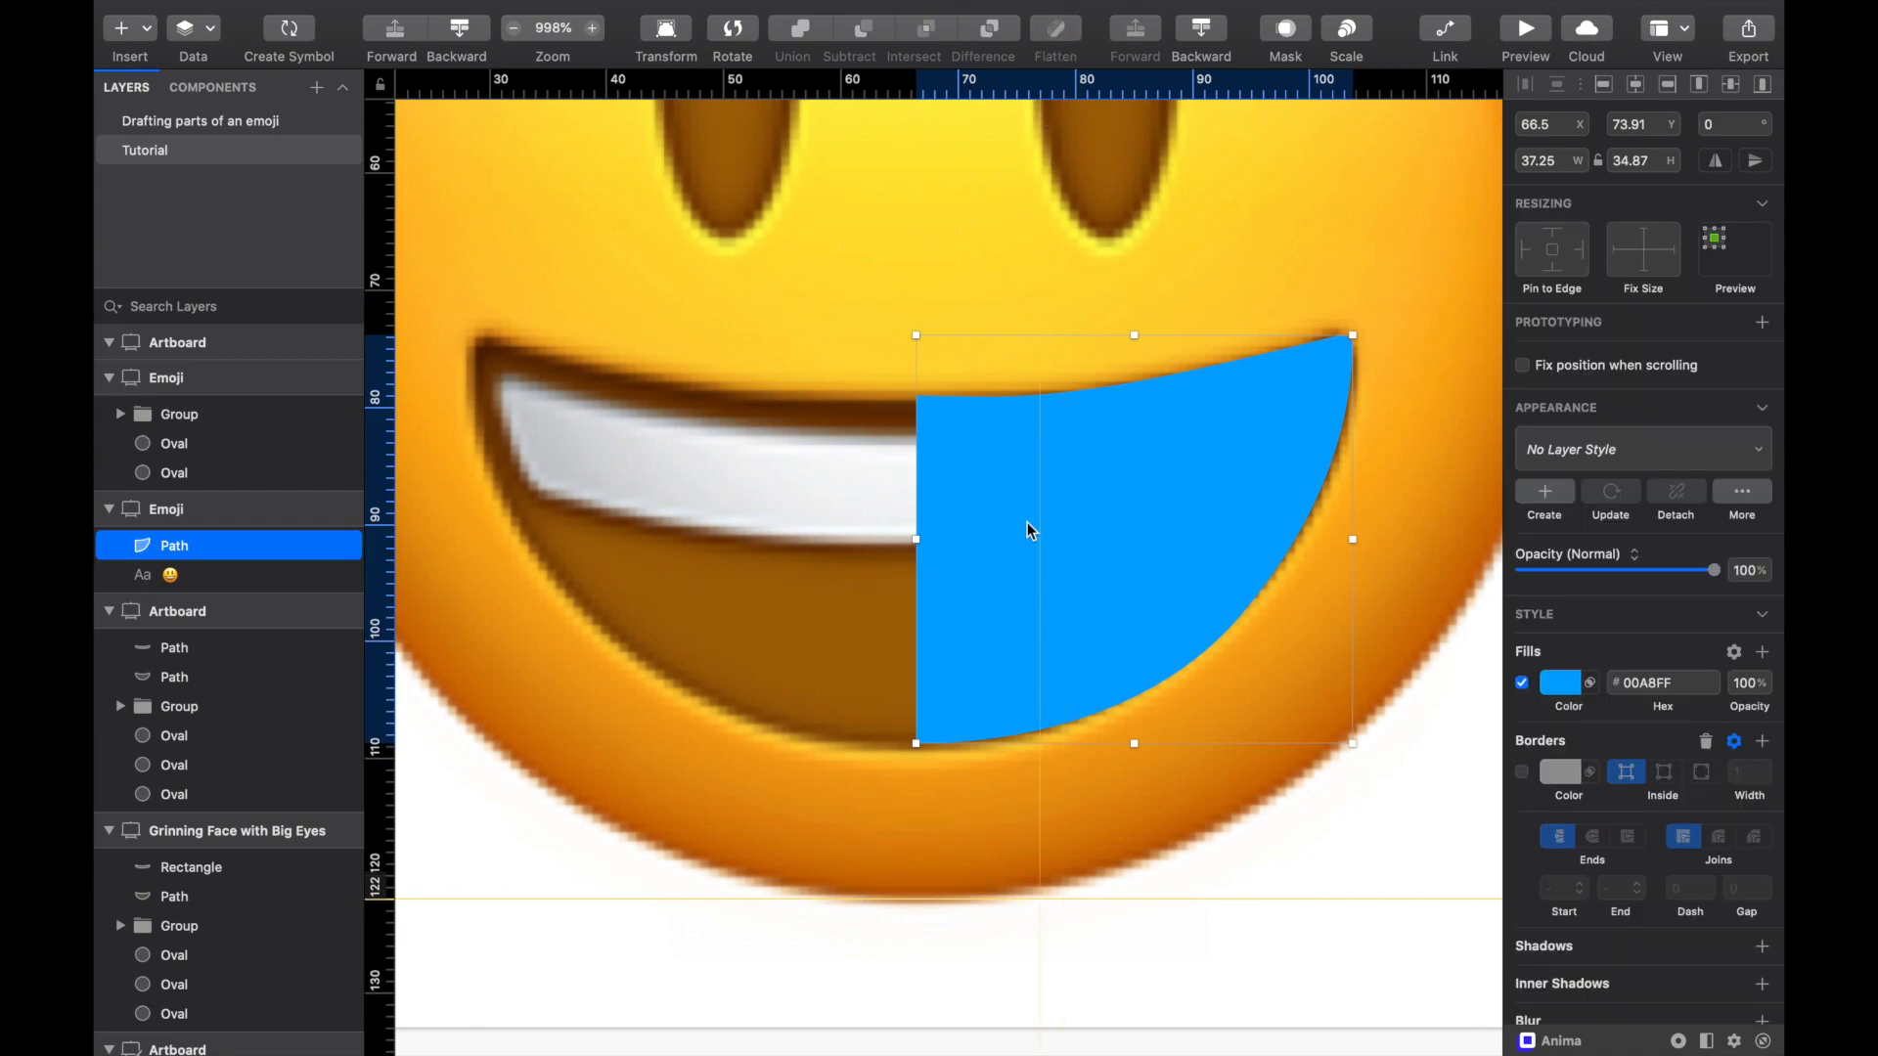
# Step: Duplicate the half mouth, flip the copy horizontally, and align it against the original as the left half
pyautogui.press('super+c')
pyautogui.press('super+v')
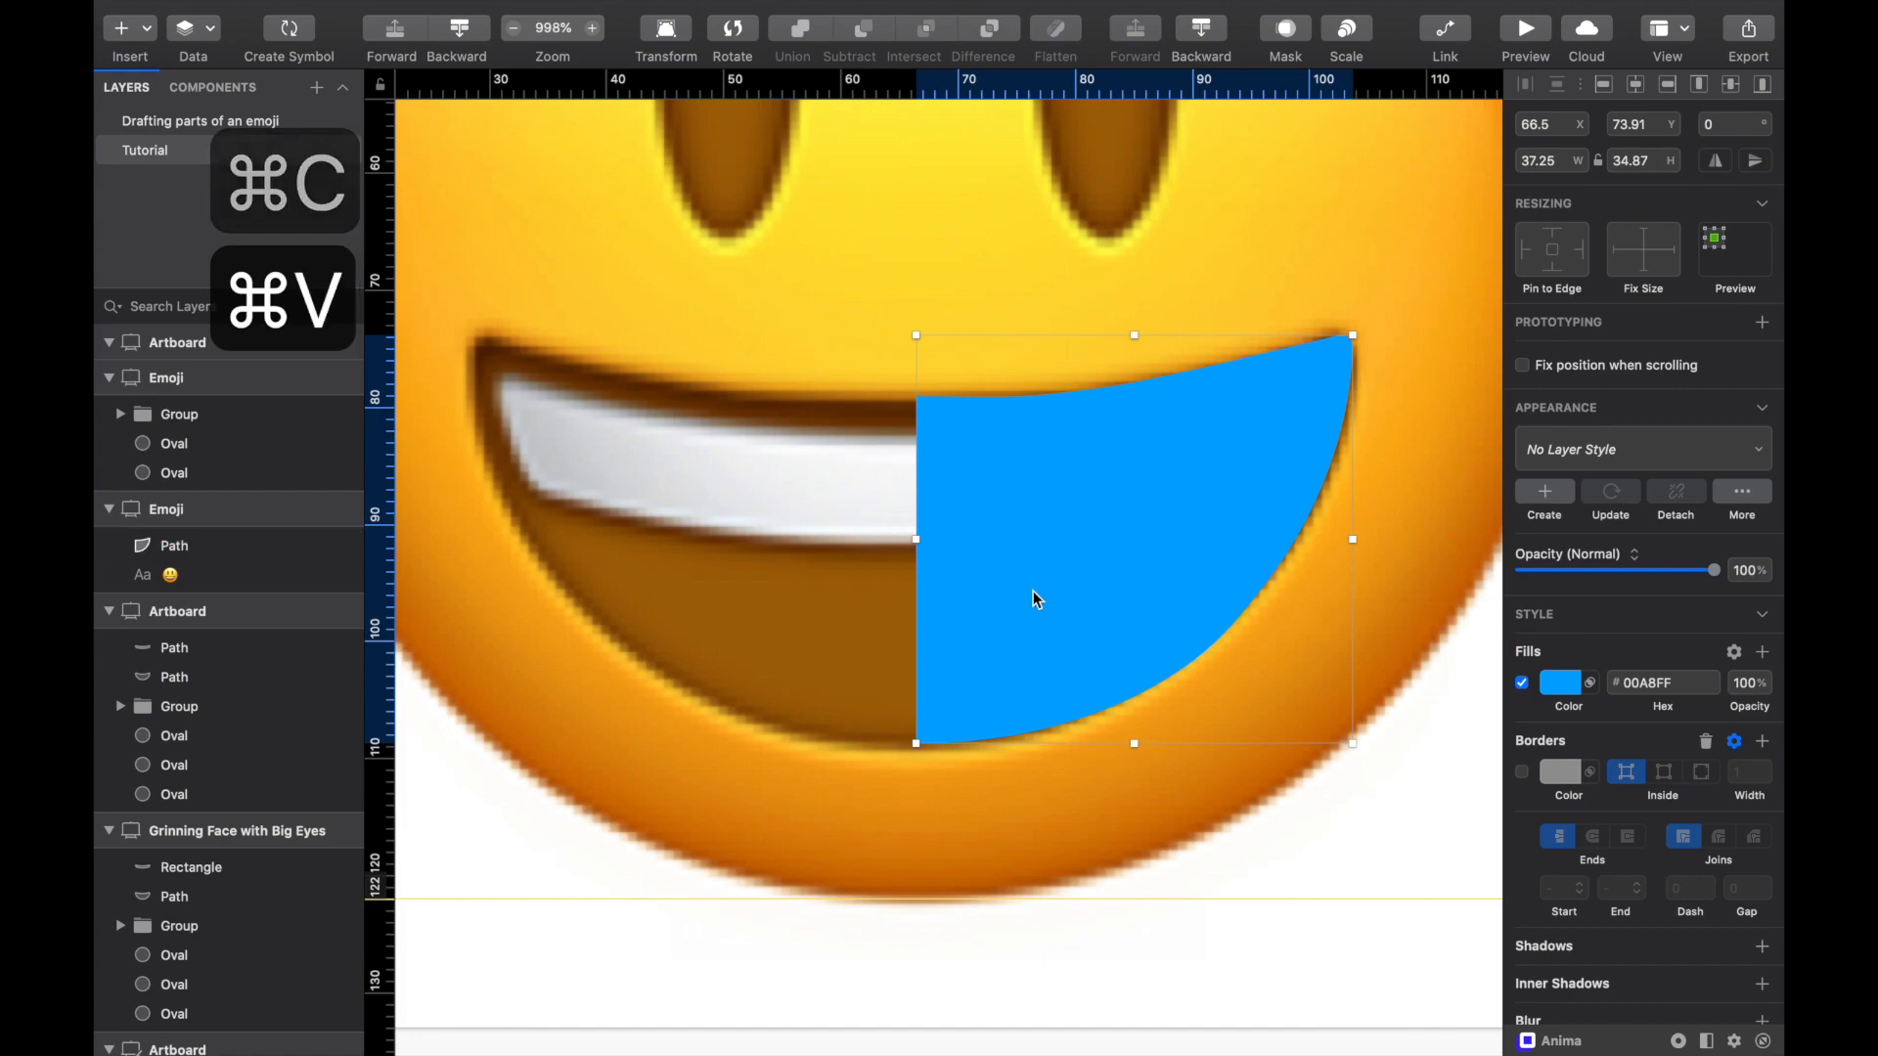
pyautogui.moveTo(1050, 512); pyautogui.dragTo(895, 513)
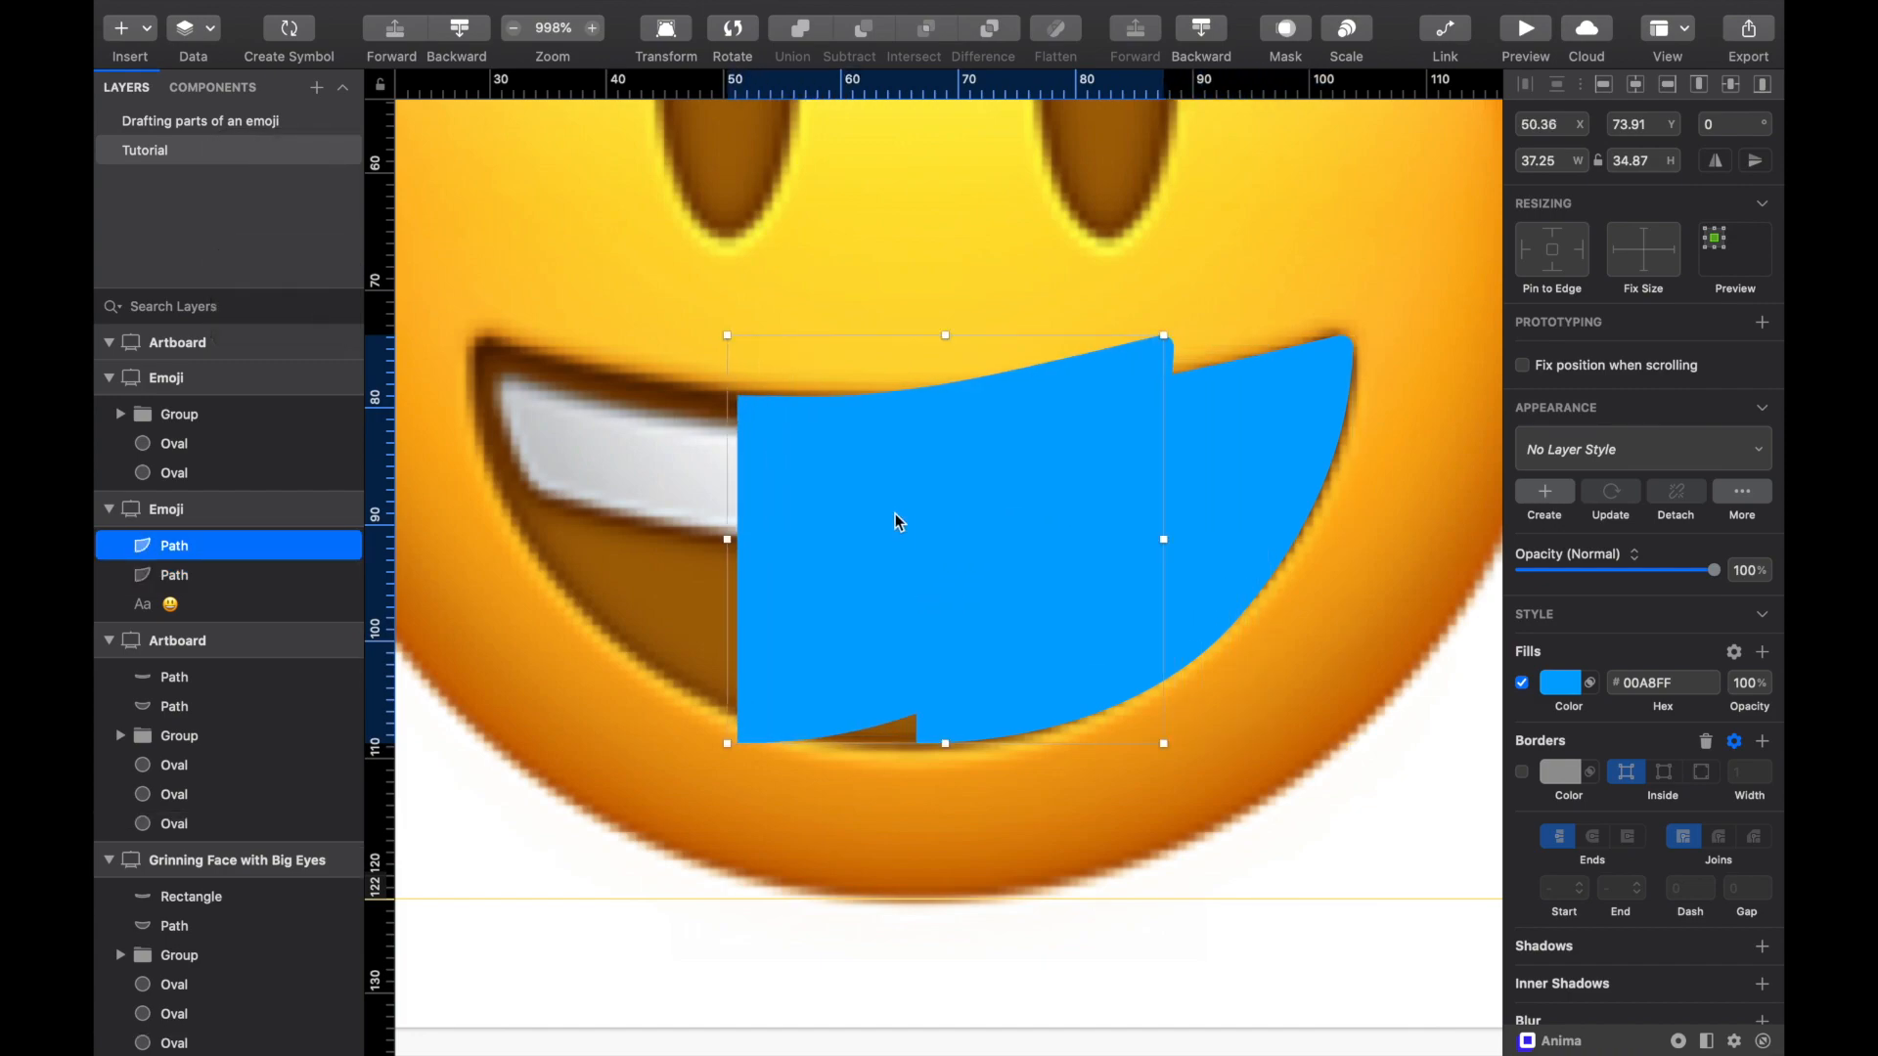
pyautogui.click(1714, 161)
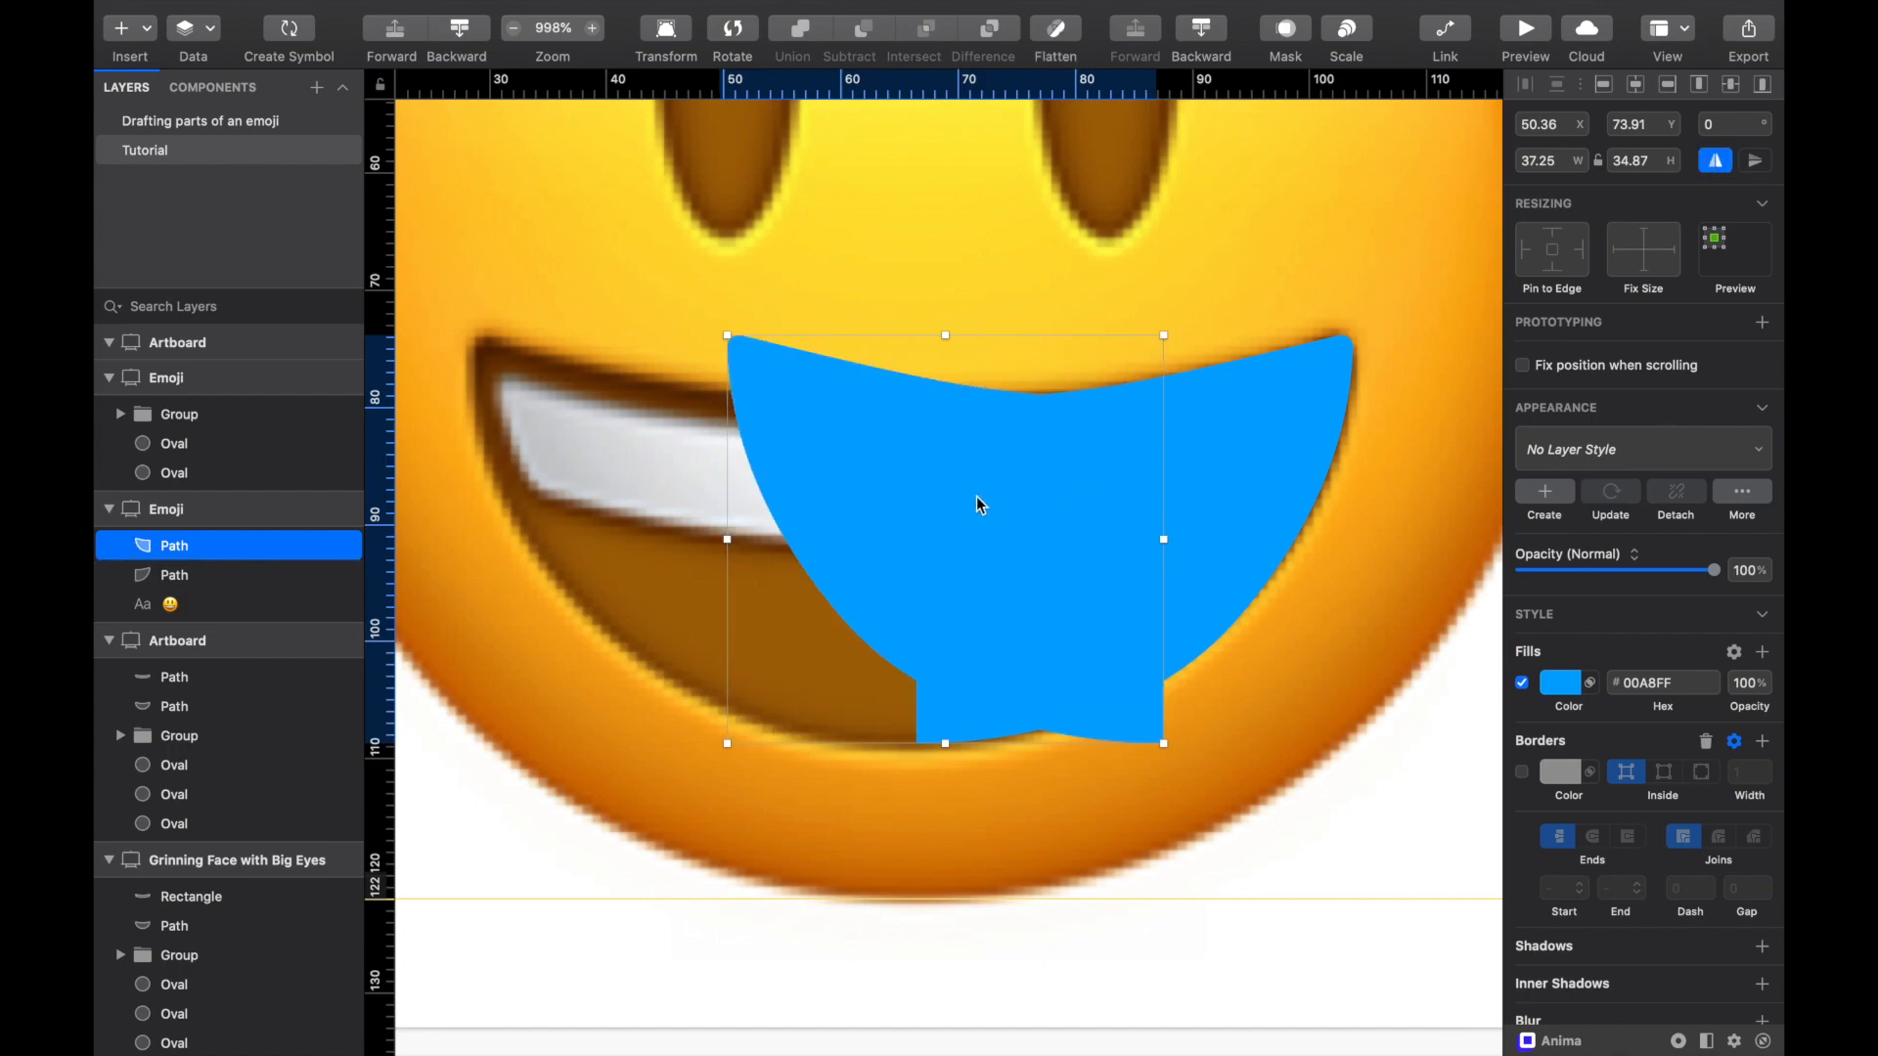
pyautogui.moveTo(976, 496); pyautogui.dragTo(789, 496)
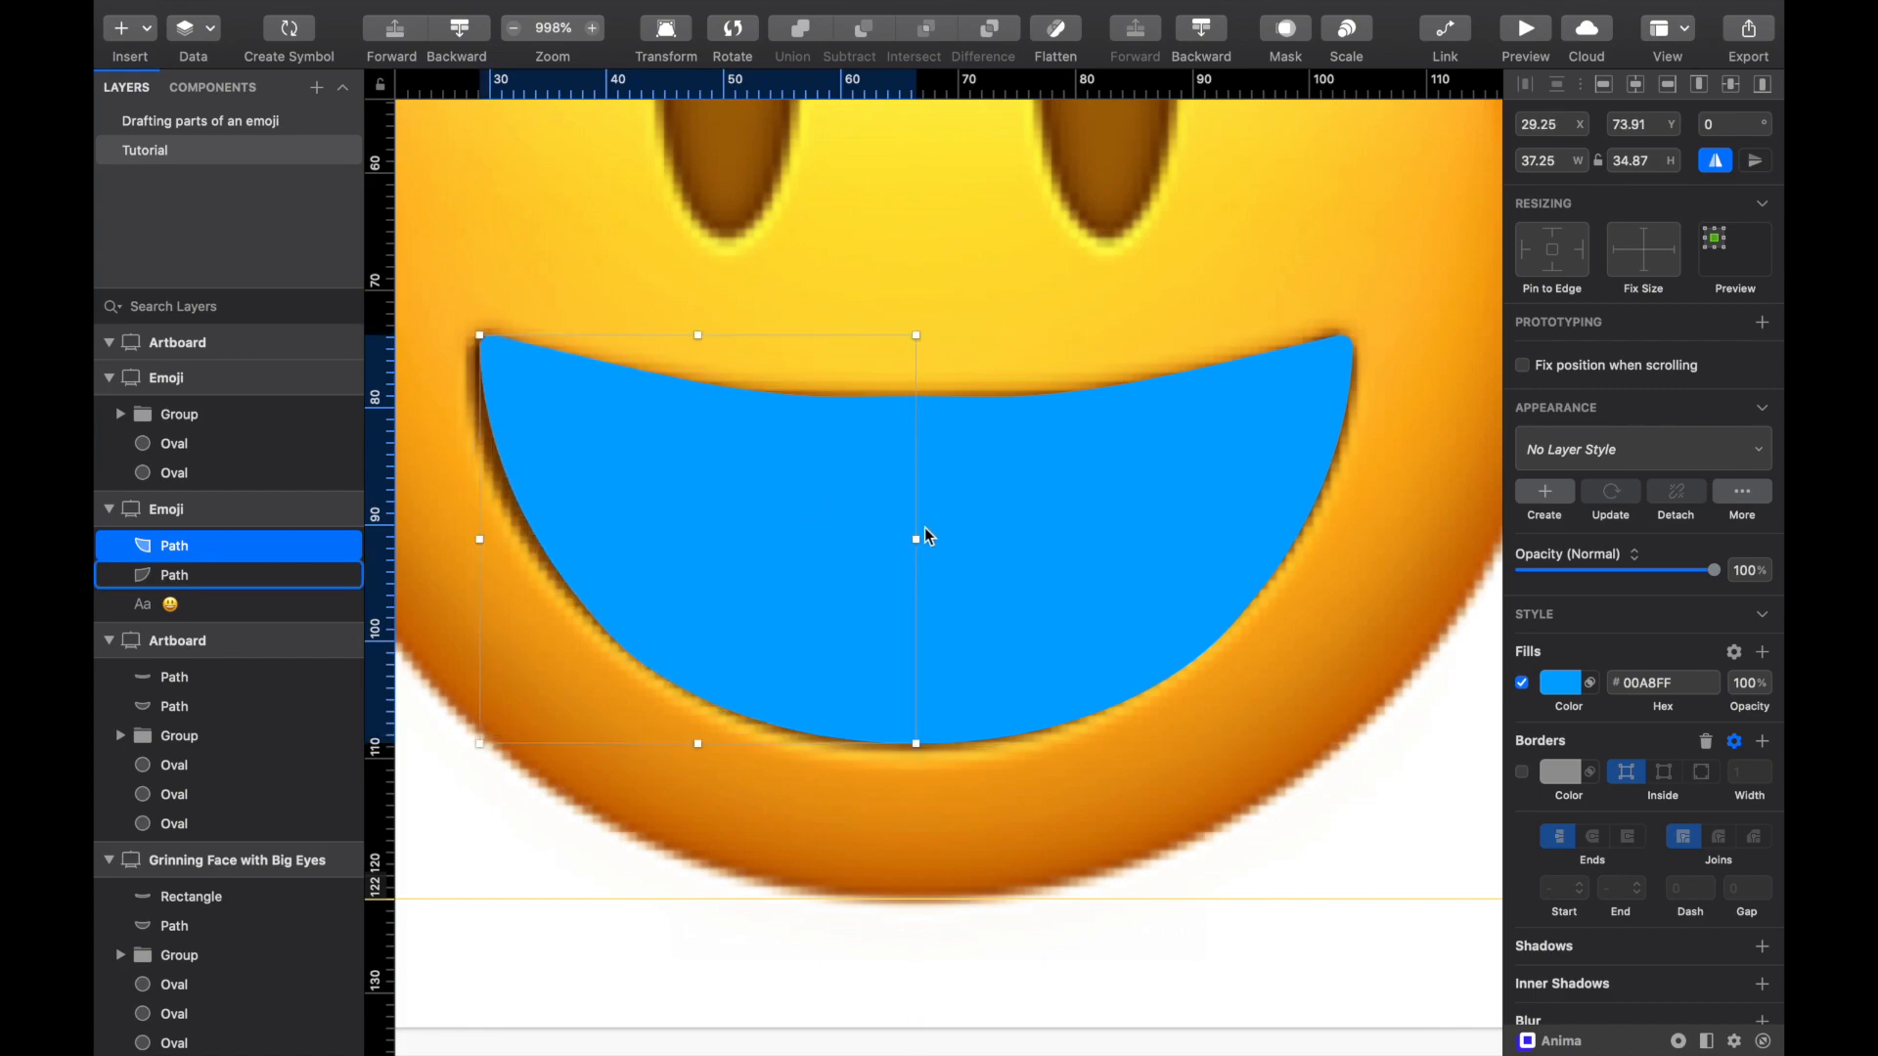
# Step: Shift both mouth halves slightly down to Y 74.26, then unite and flatten them into a single path
pyautogui.keyDown('shift'); pyautogui.click(1037, 446); pyautogui.keyUp('shift')
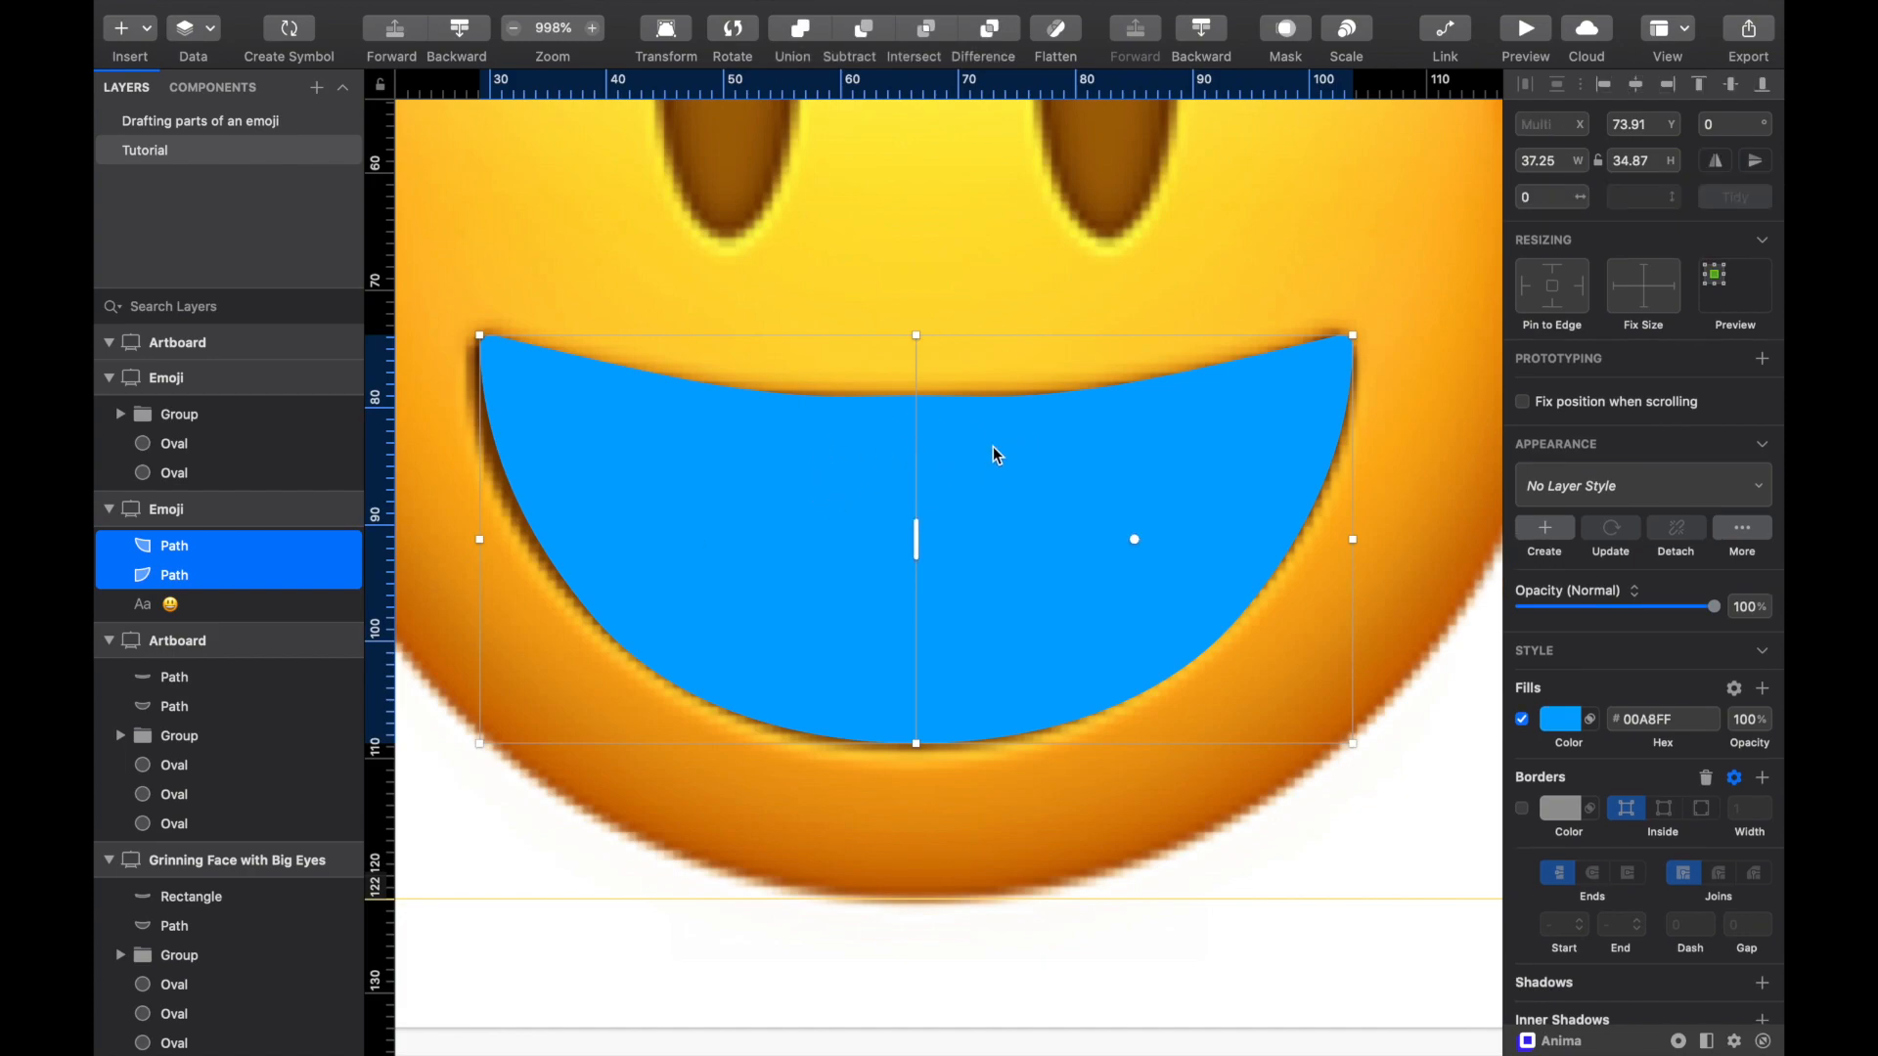
pyautogui.moveTo(994, 446)
pyautogui.mouseDown()
pyautogui.moveTo(981, 483)
pyautogui.moveTo(994, 450)
pyautogui.mouseUp()
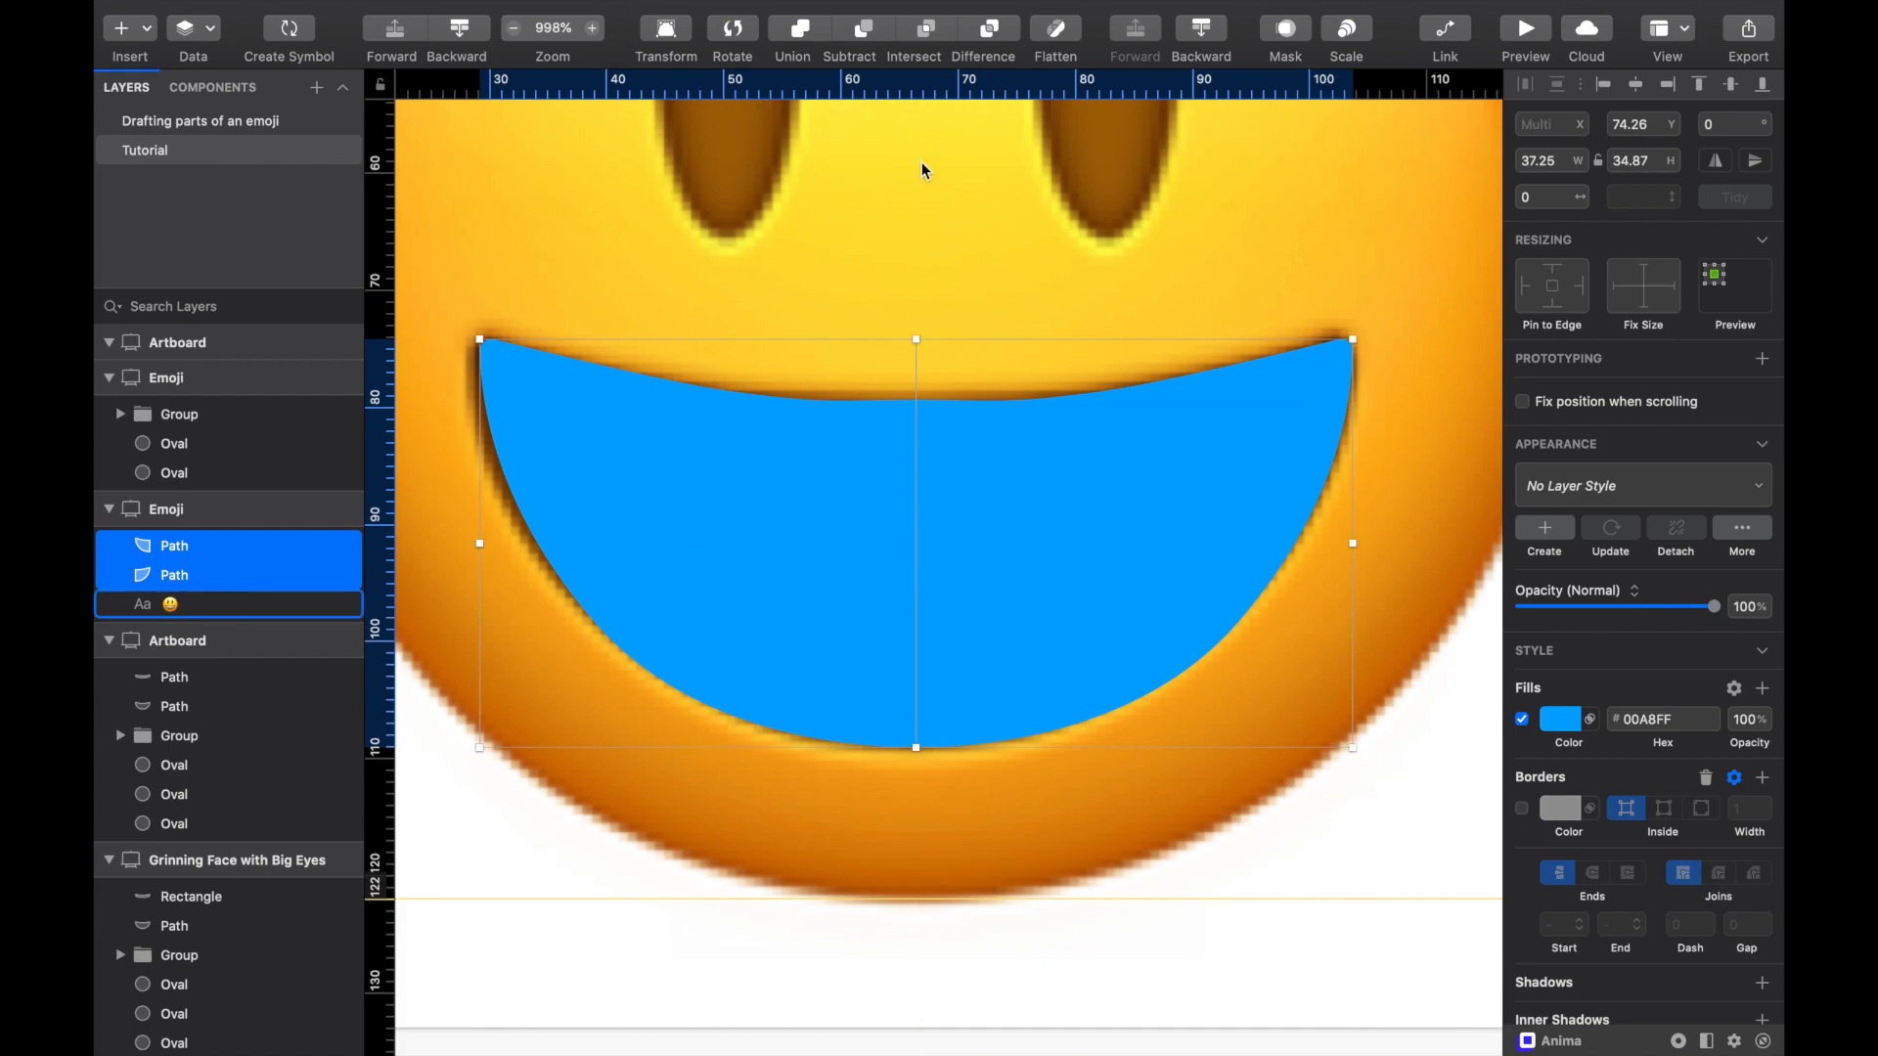
pyautogui.click(809, 29)
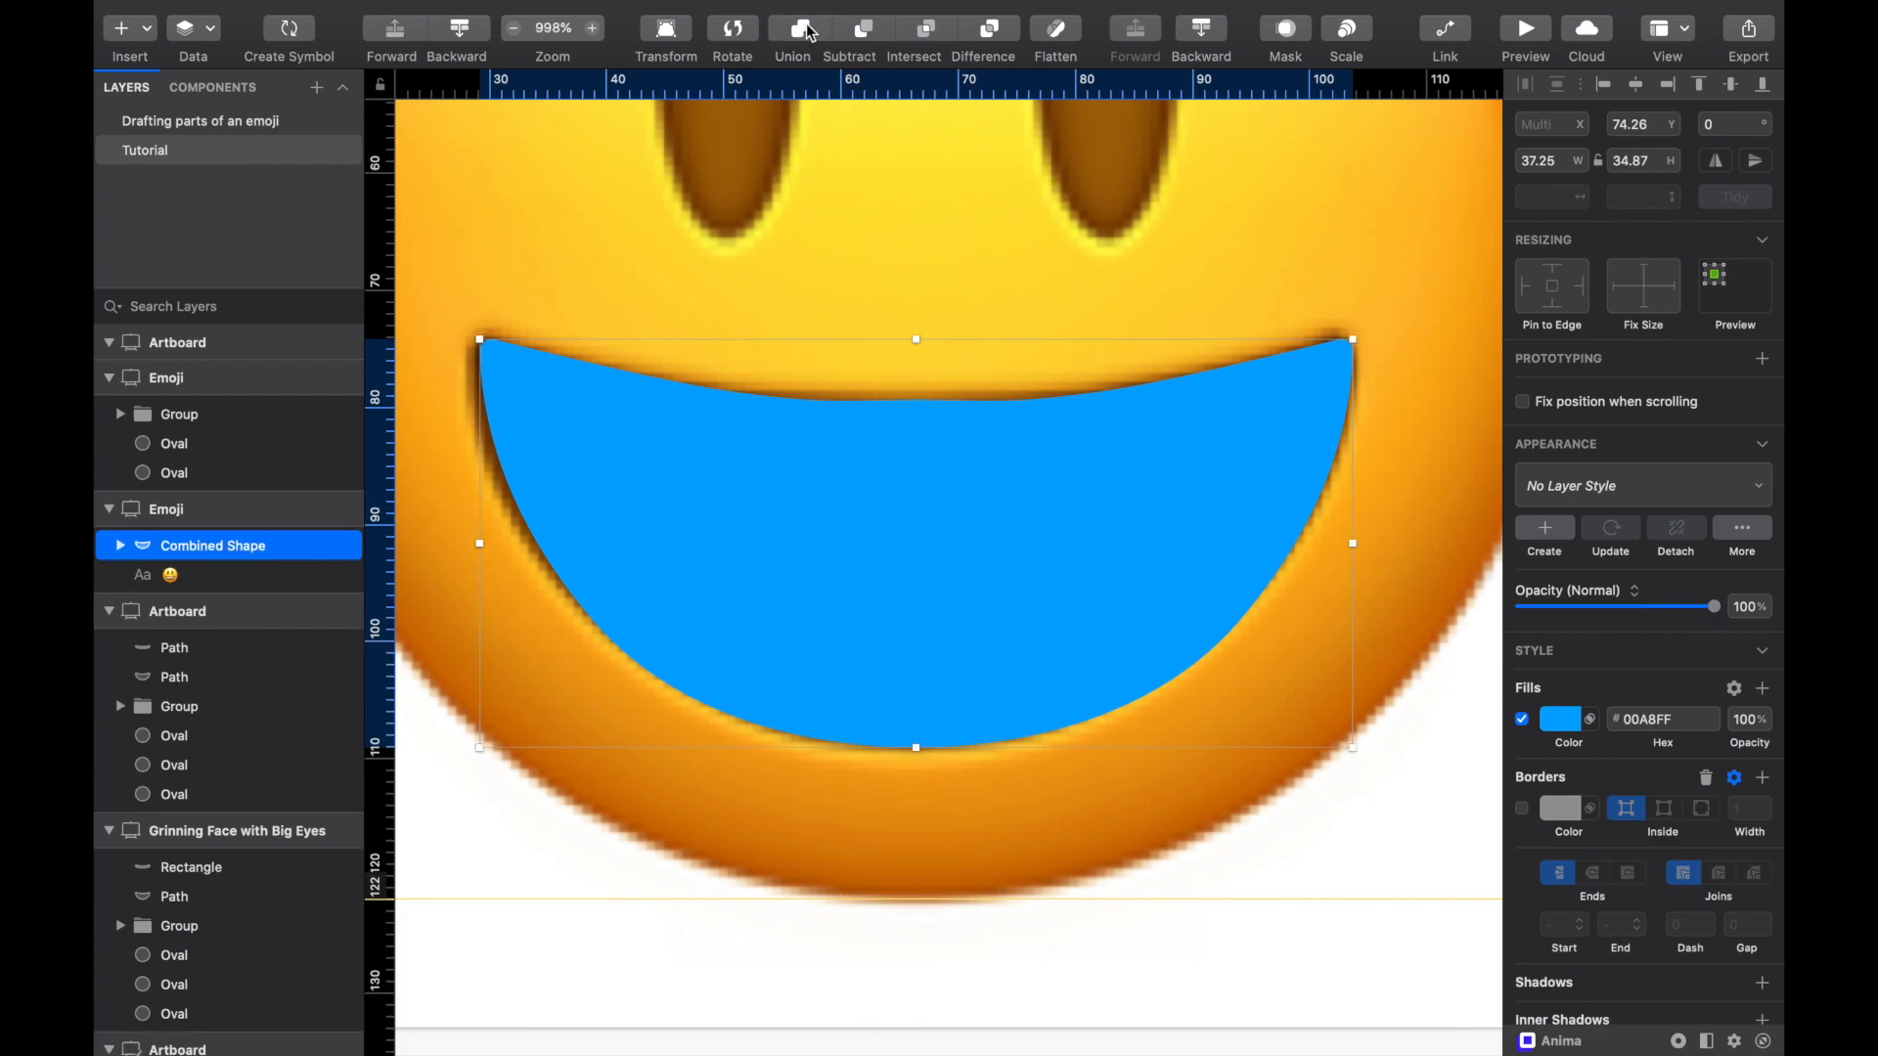
pyautogui.click(1054, 32)
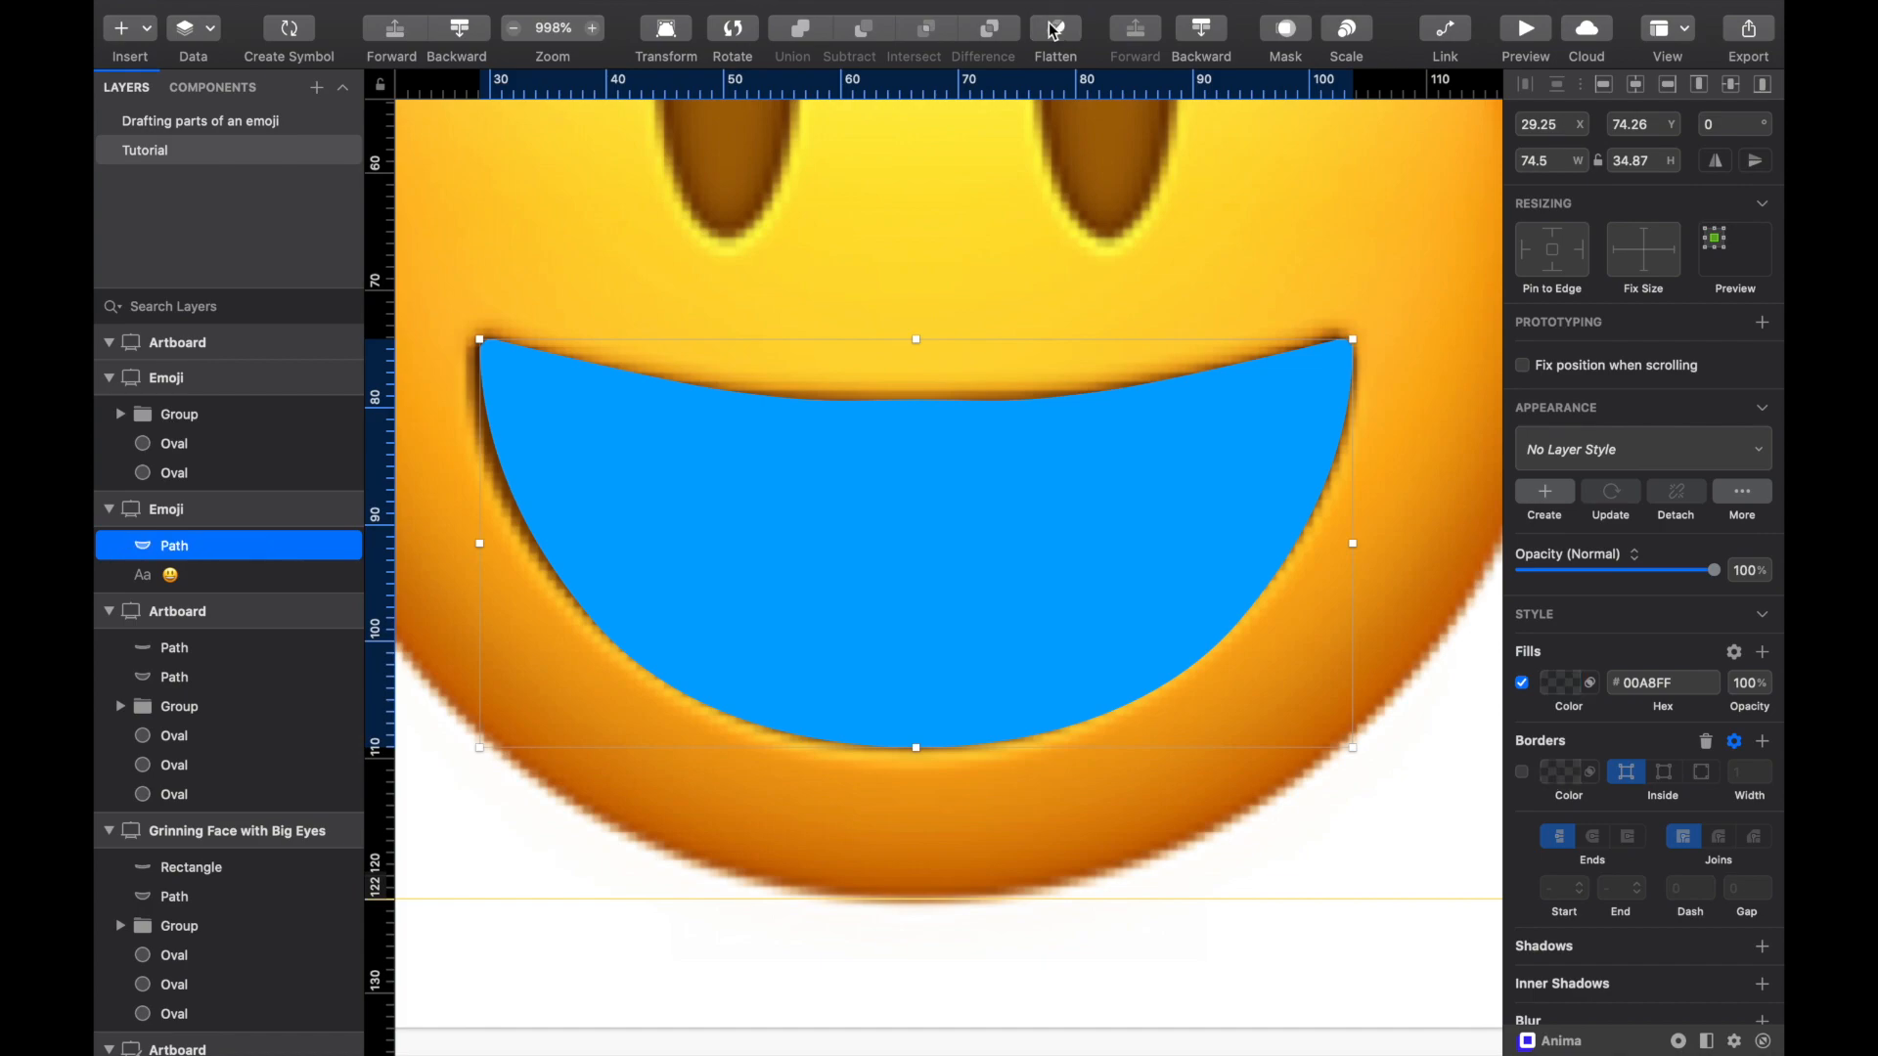
# Step: Edit the mouth path and delete the centre anchor point on its upper edge where the halves meet
pyautogui.scroll(1, 914, 452)
pyautogui.scroll(2, 912, 450)
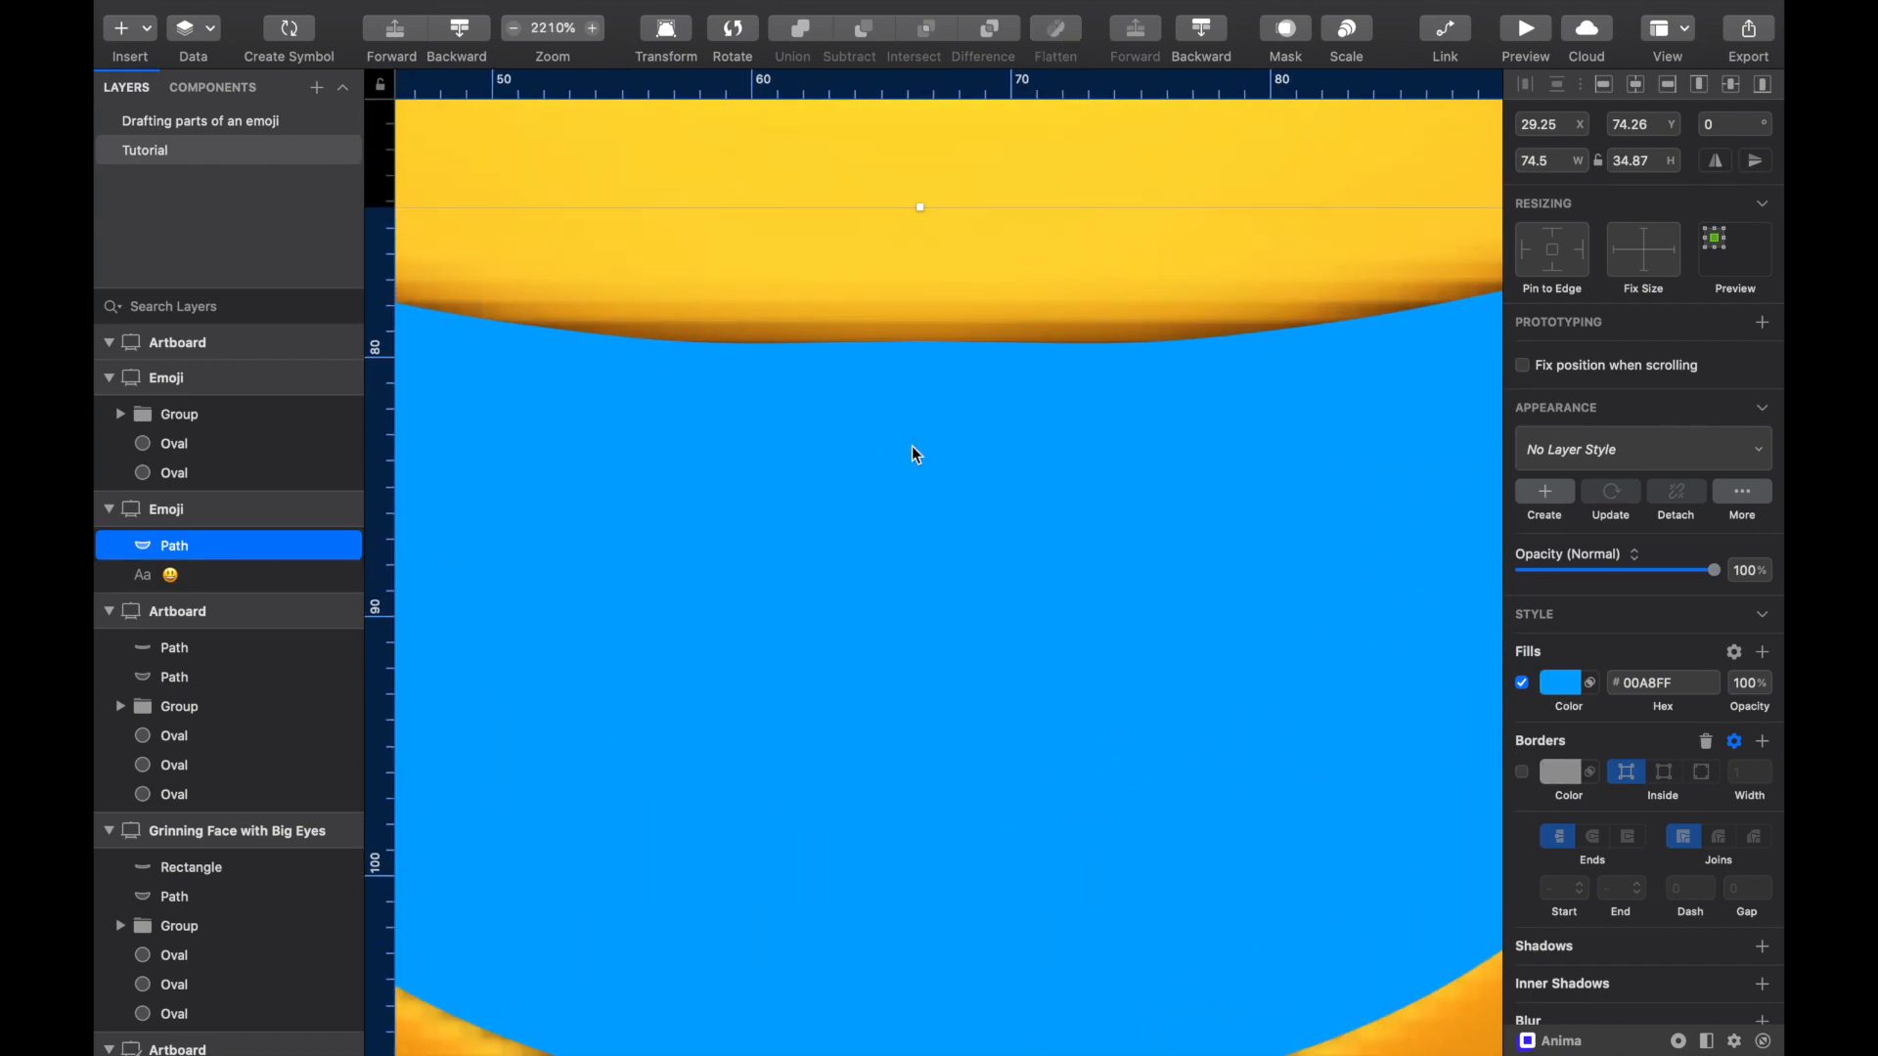
pyautogui.scroll(-3, 915, 360)
pyautogui.scroll(3, 916, 375)
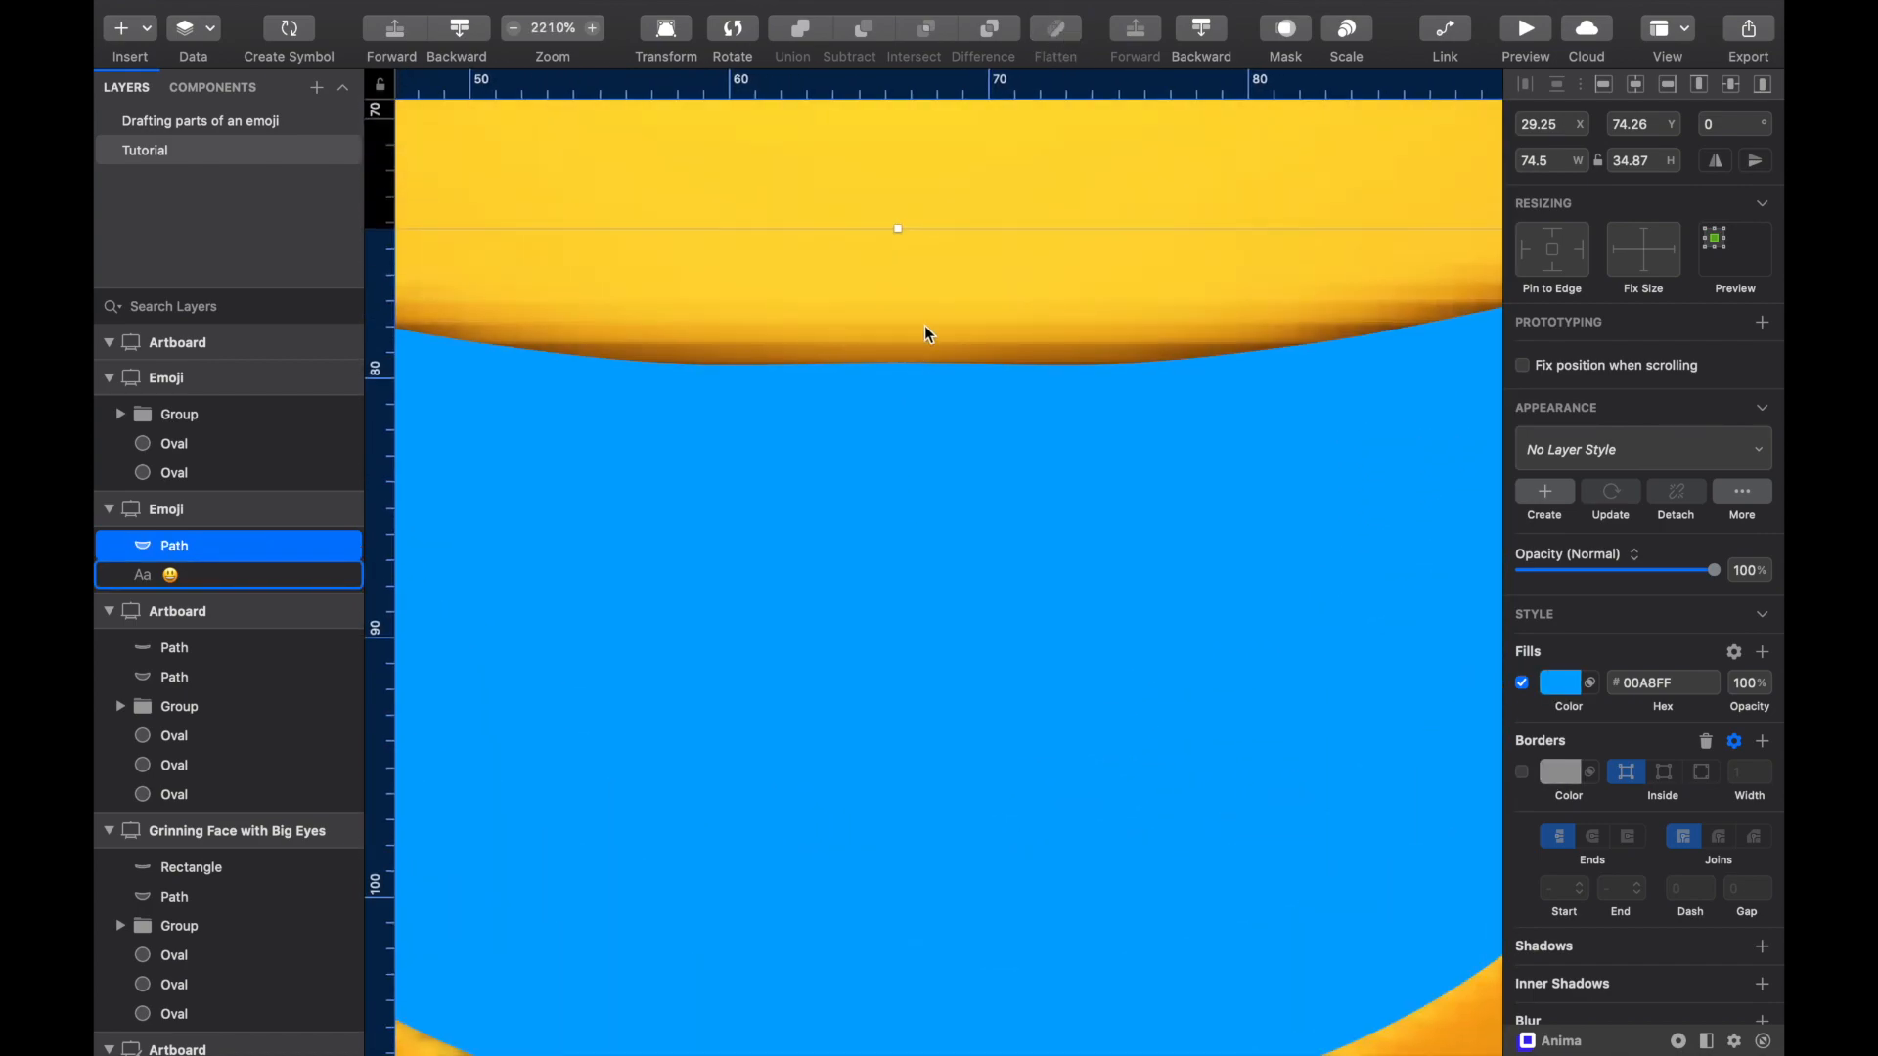
pyautogui.scroll(1, 926, 326)
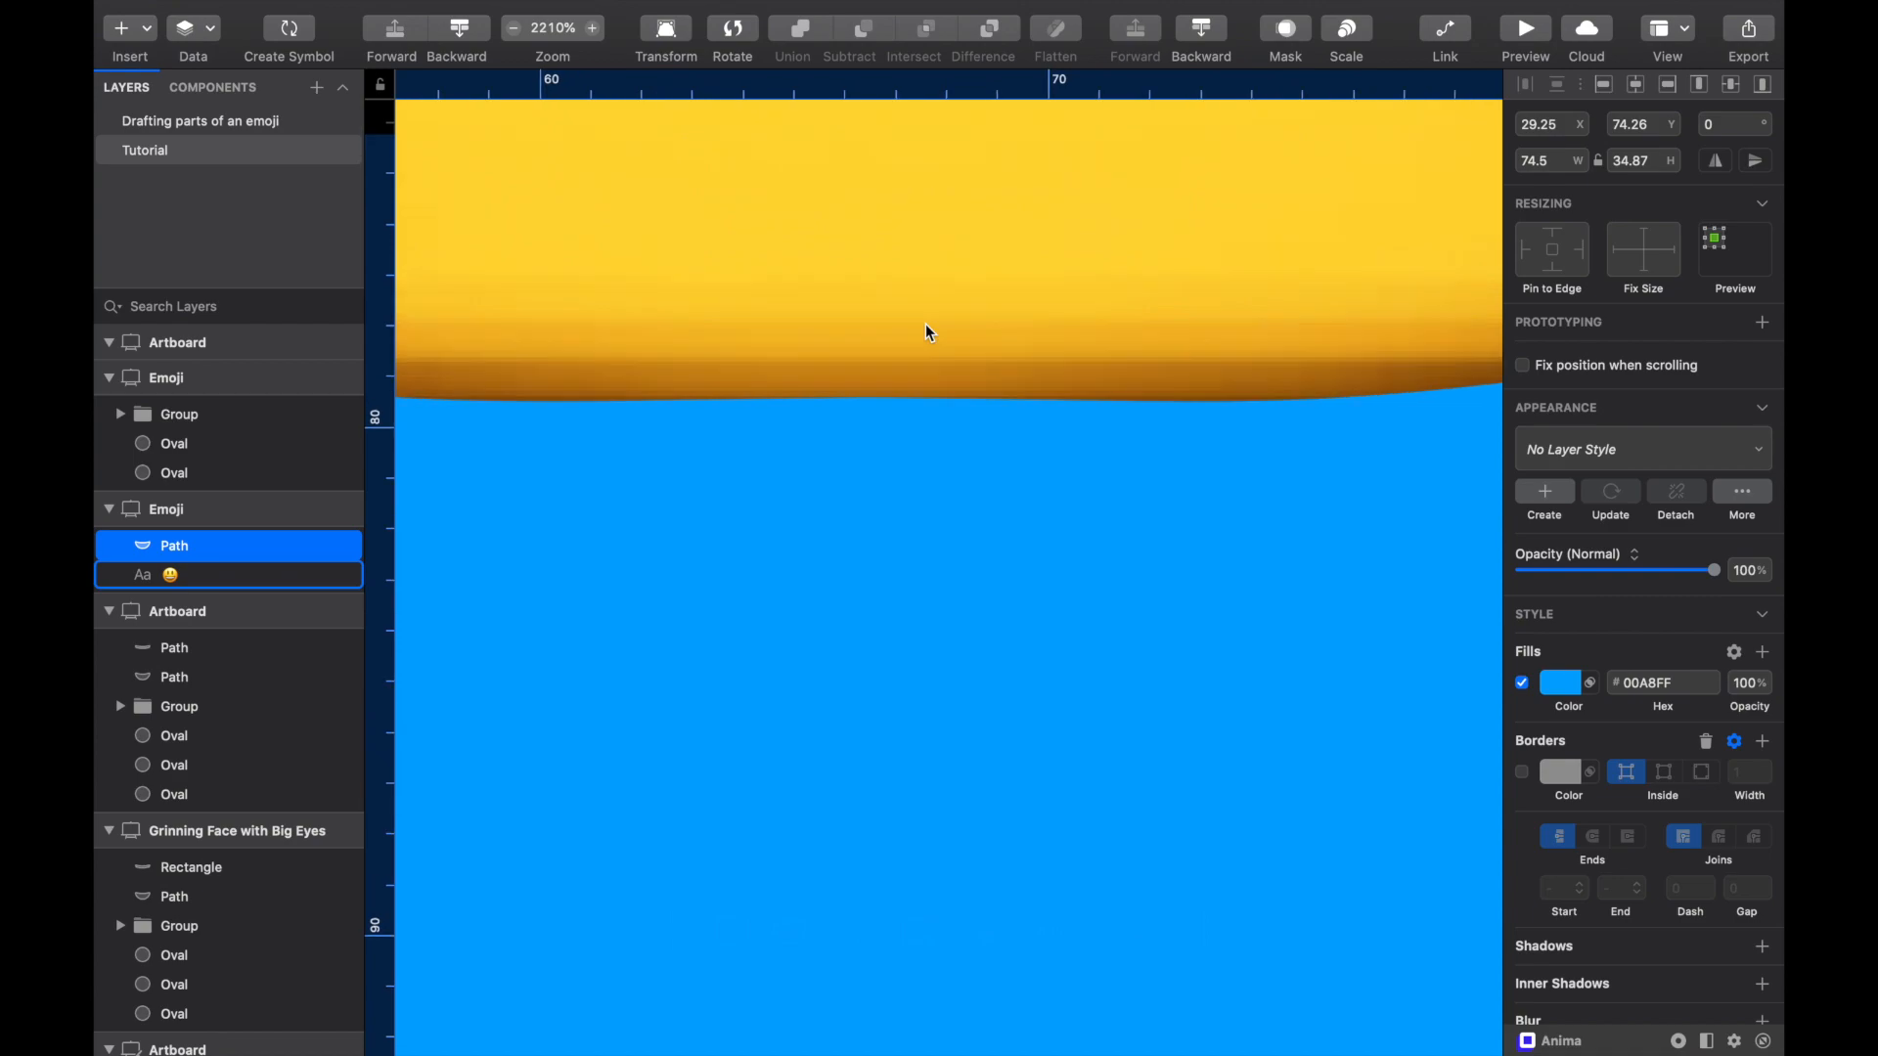
pyautogui.doubleClick(868, 428)
pyautogui.click(865, 406)
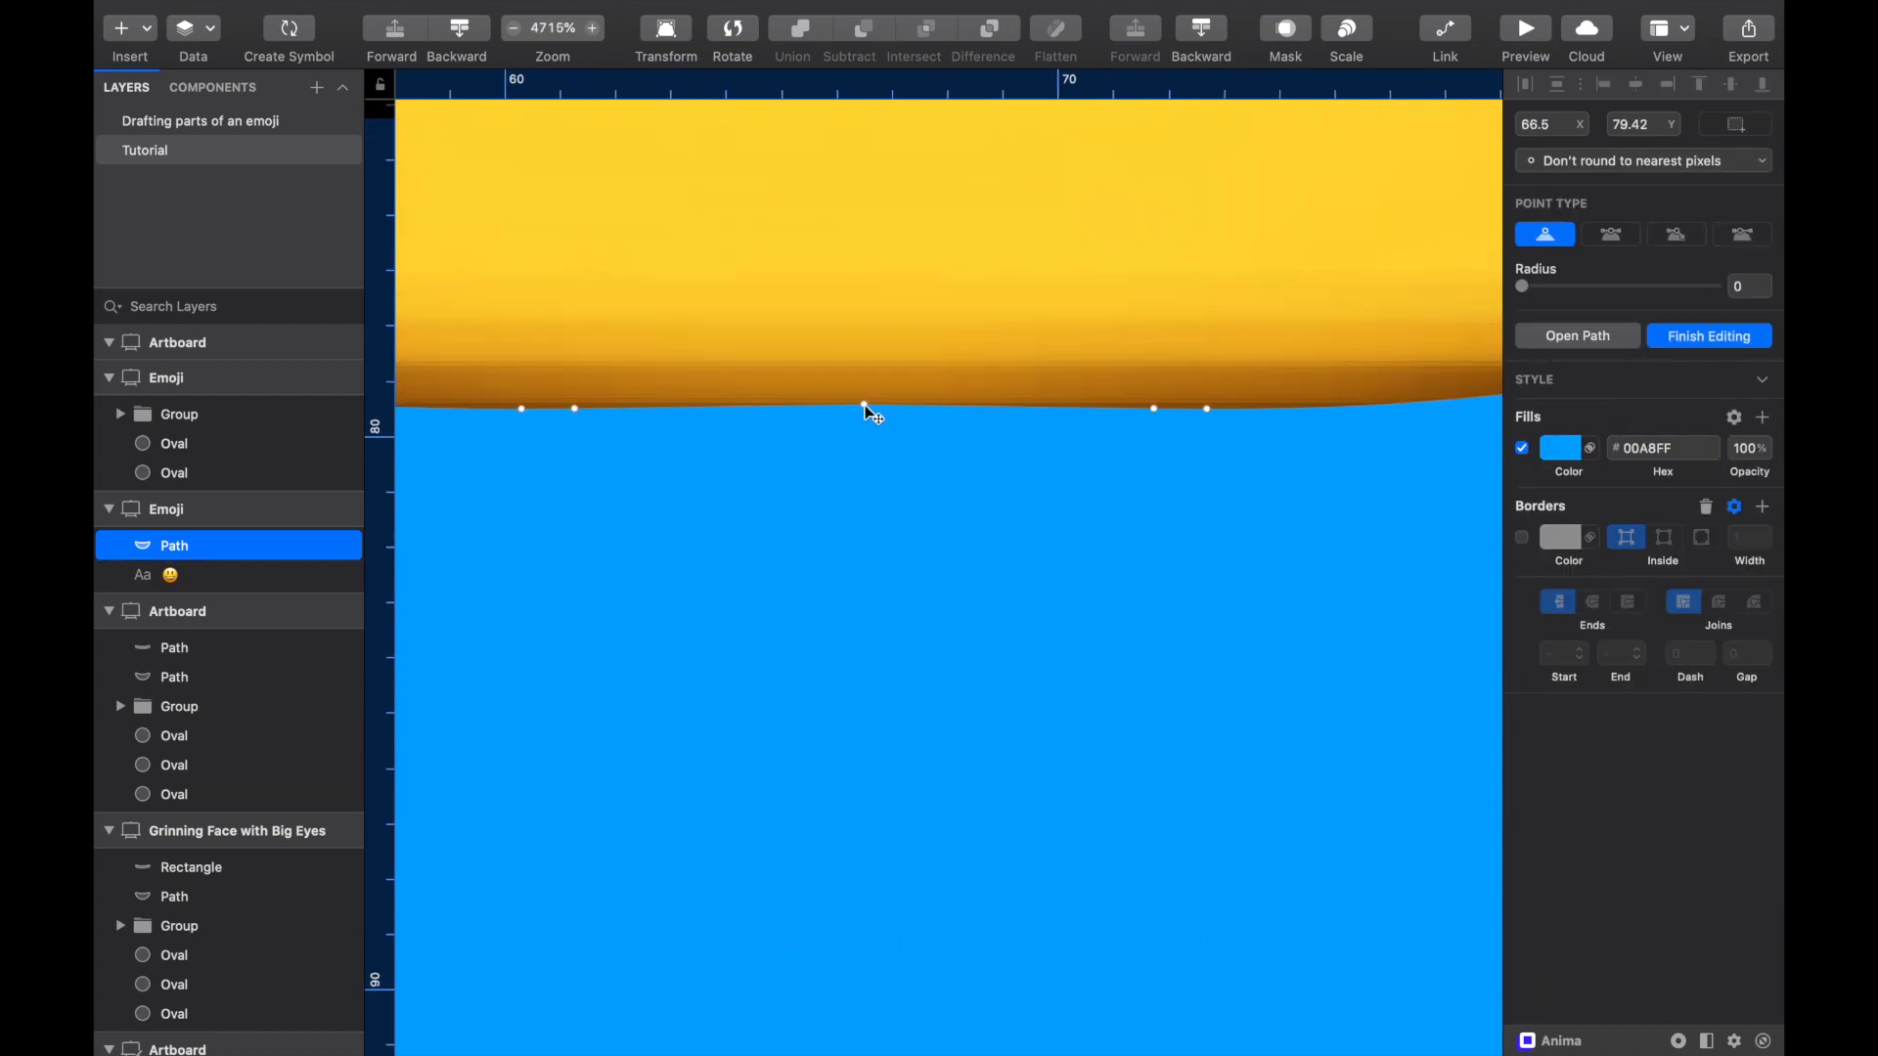
pyautogui.press('BackSpace')
# Step: Delete the centre anchor point on the mouth's lower edge and finish editing the path
pyautogui.scroll(-3, 859, 503)
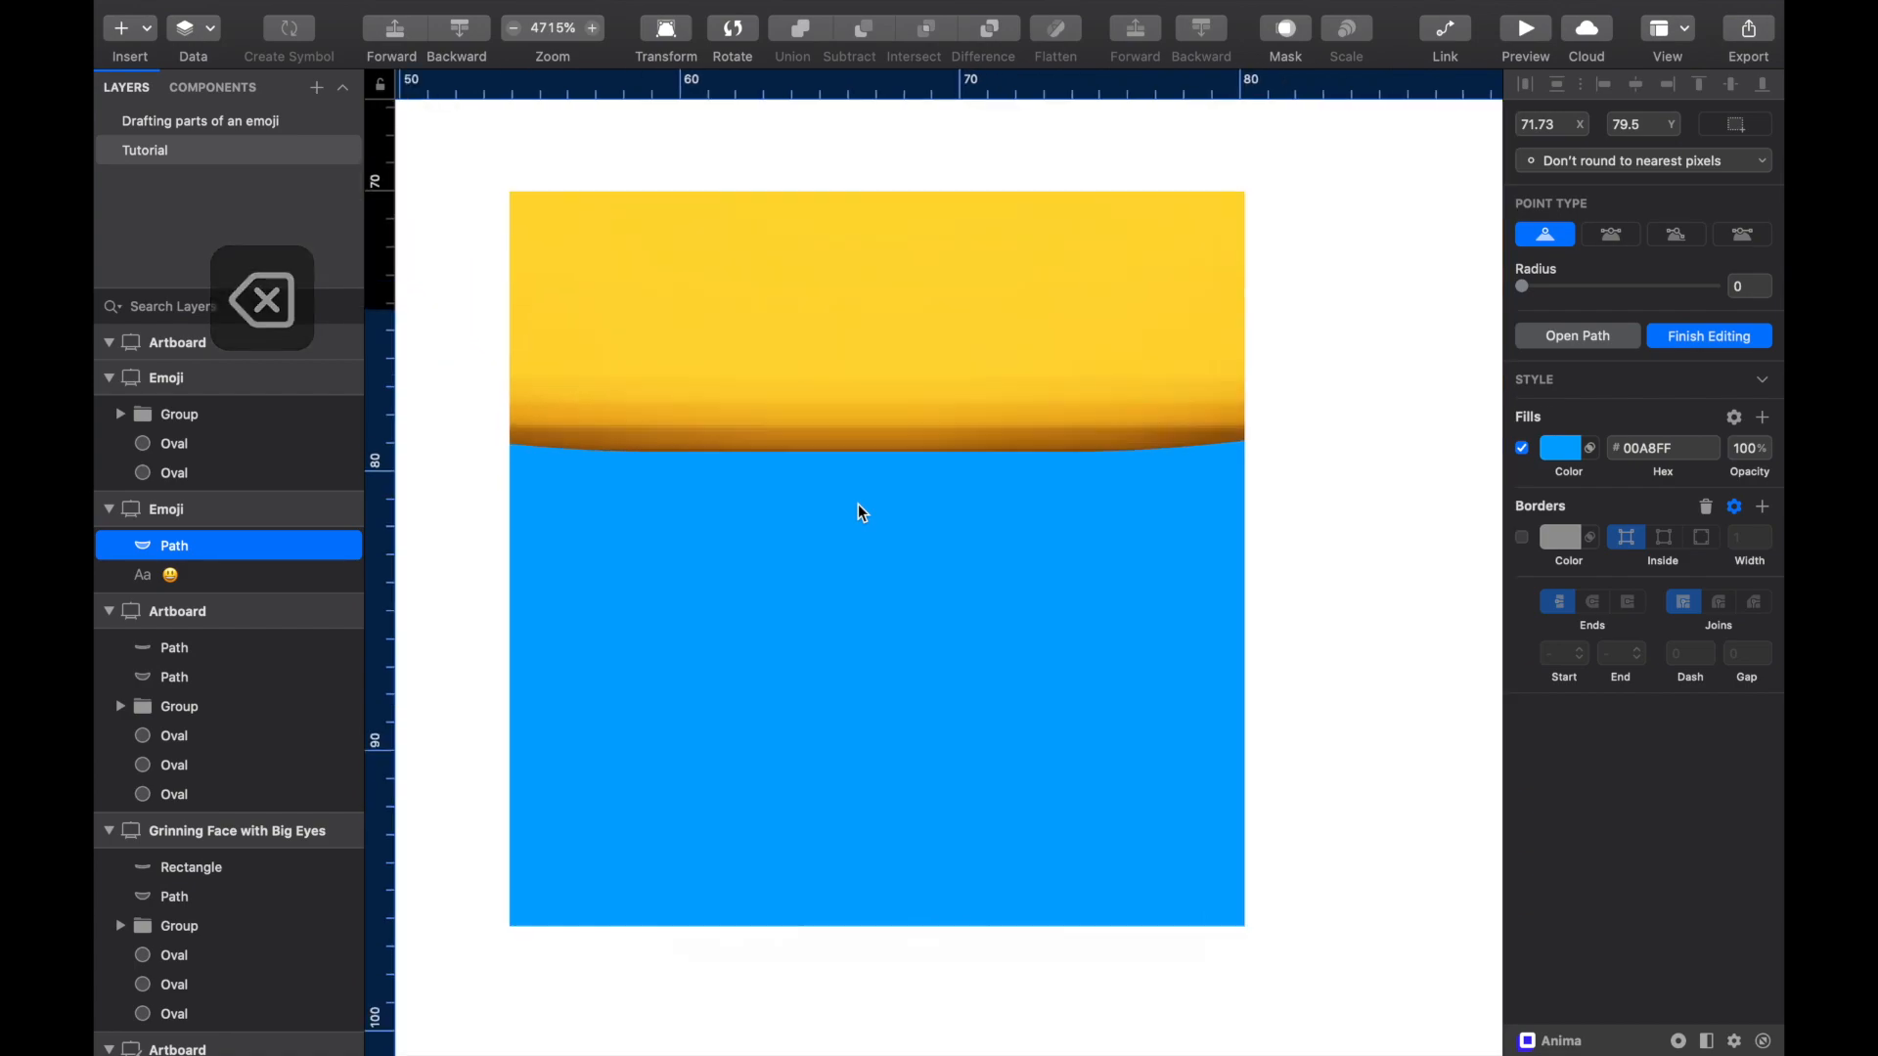
pyautogui.scroll(-3, 859, 502)
pyautogui.scroll(5, 859, 632)
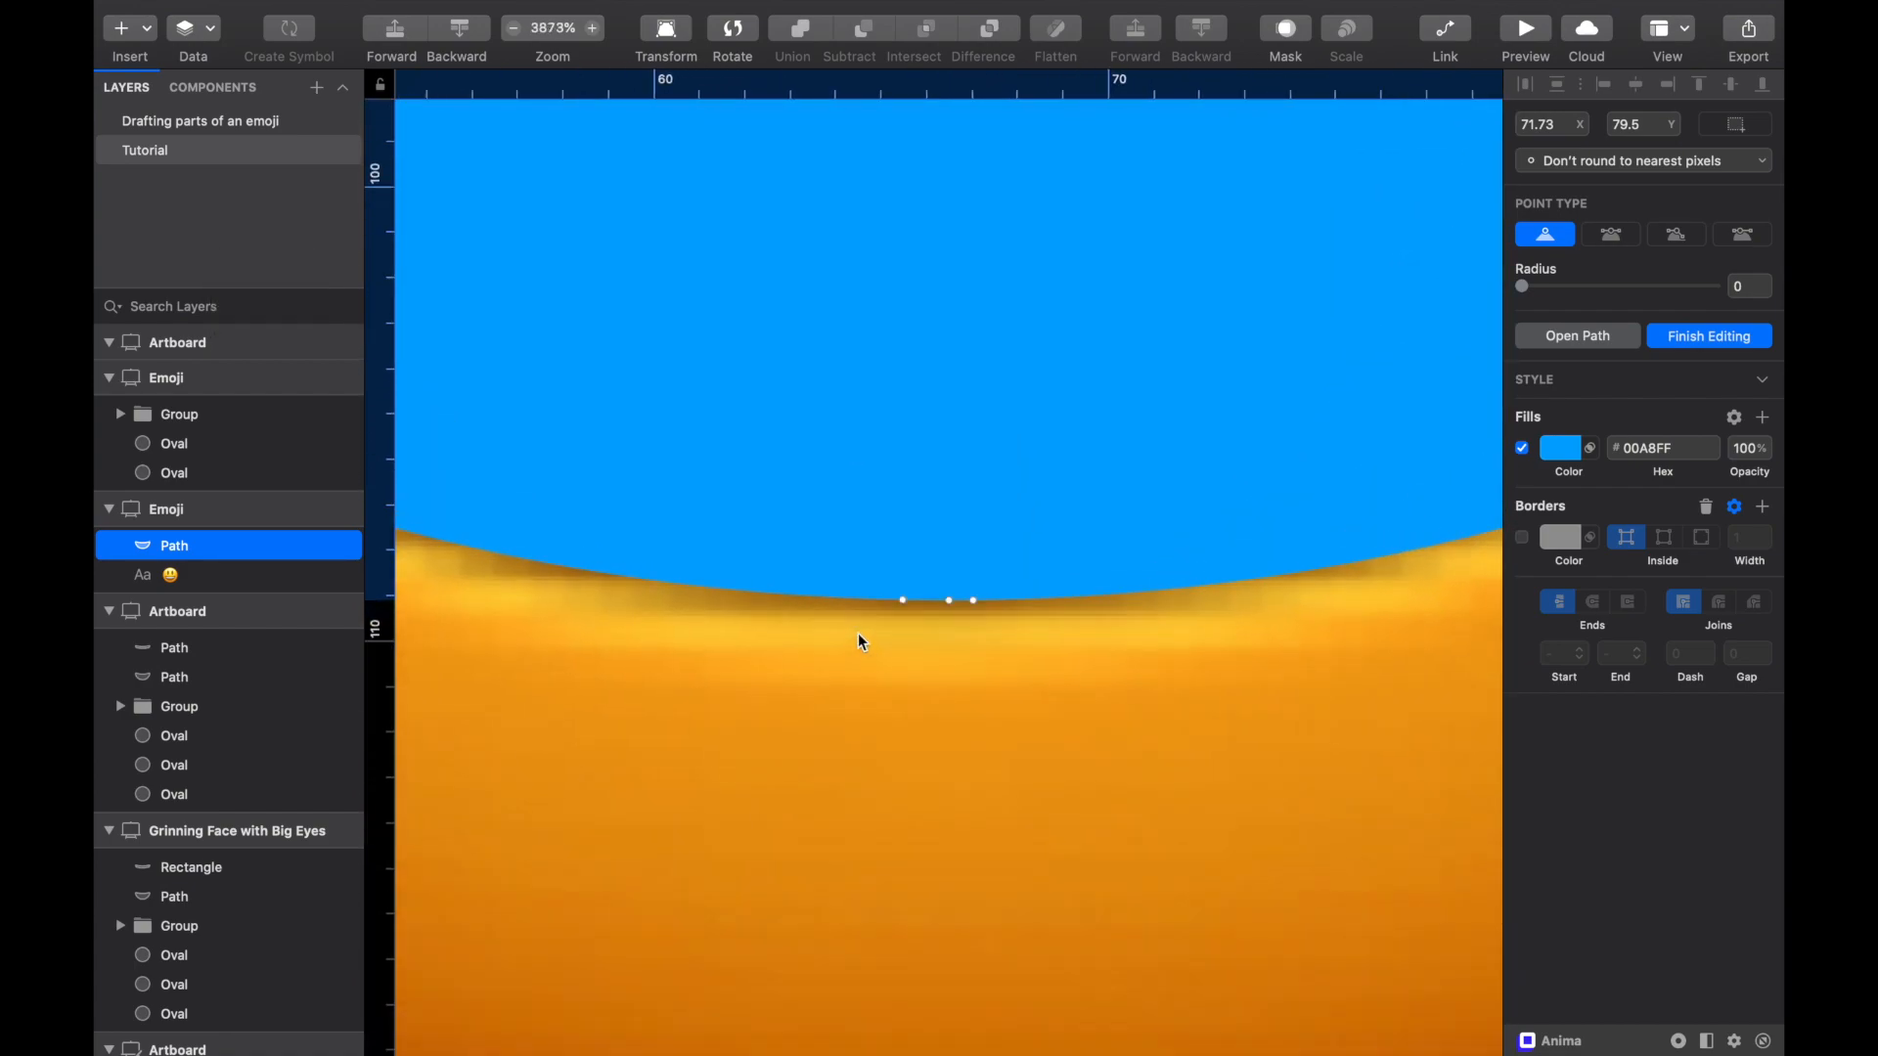
pyautogui.click(951, 600)
pyautogui.press('BackSpace')
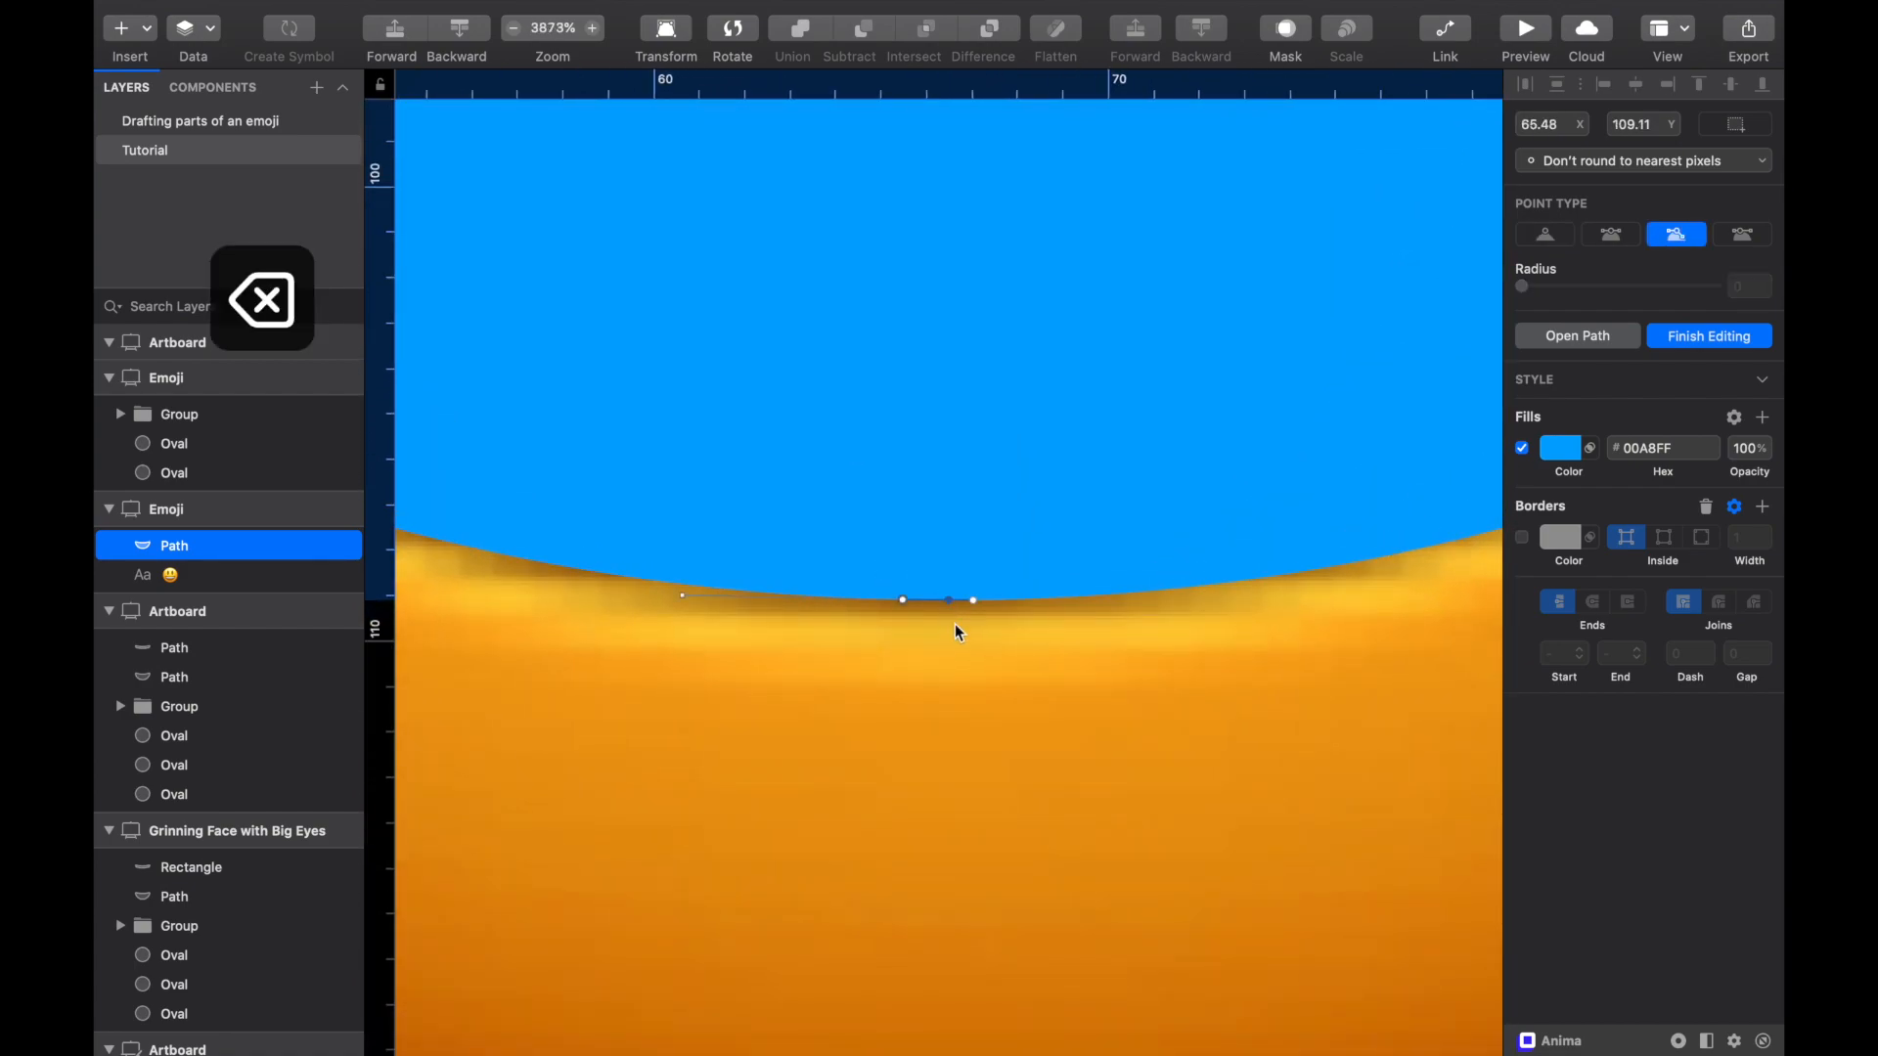
pyautogui.scroll(-3, 1013, 616)
pyautogui.scroll(-5, 1010, 615)
pyautogui.click(1076, 749)
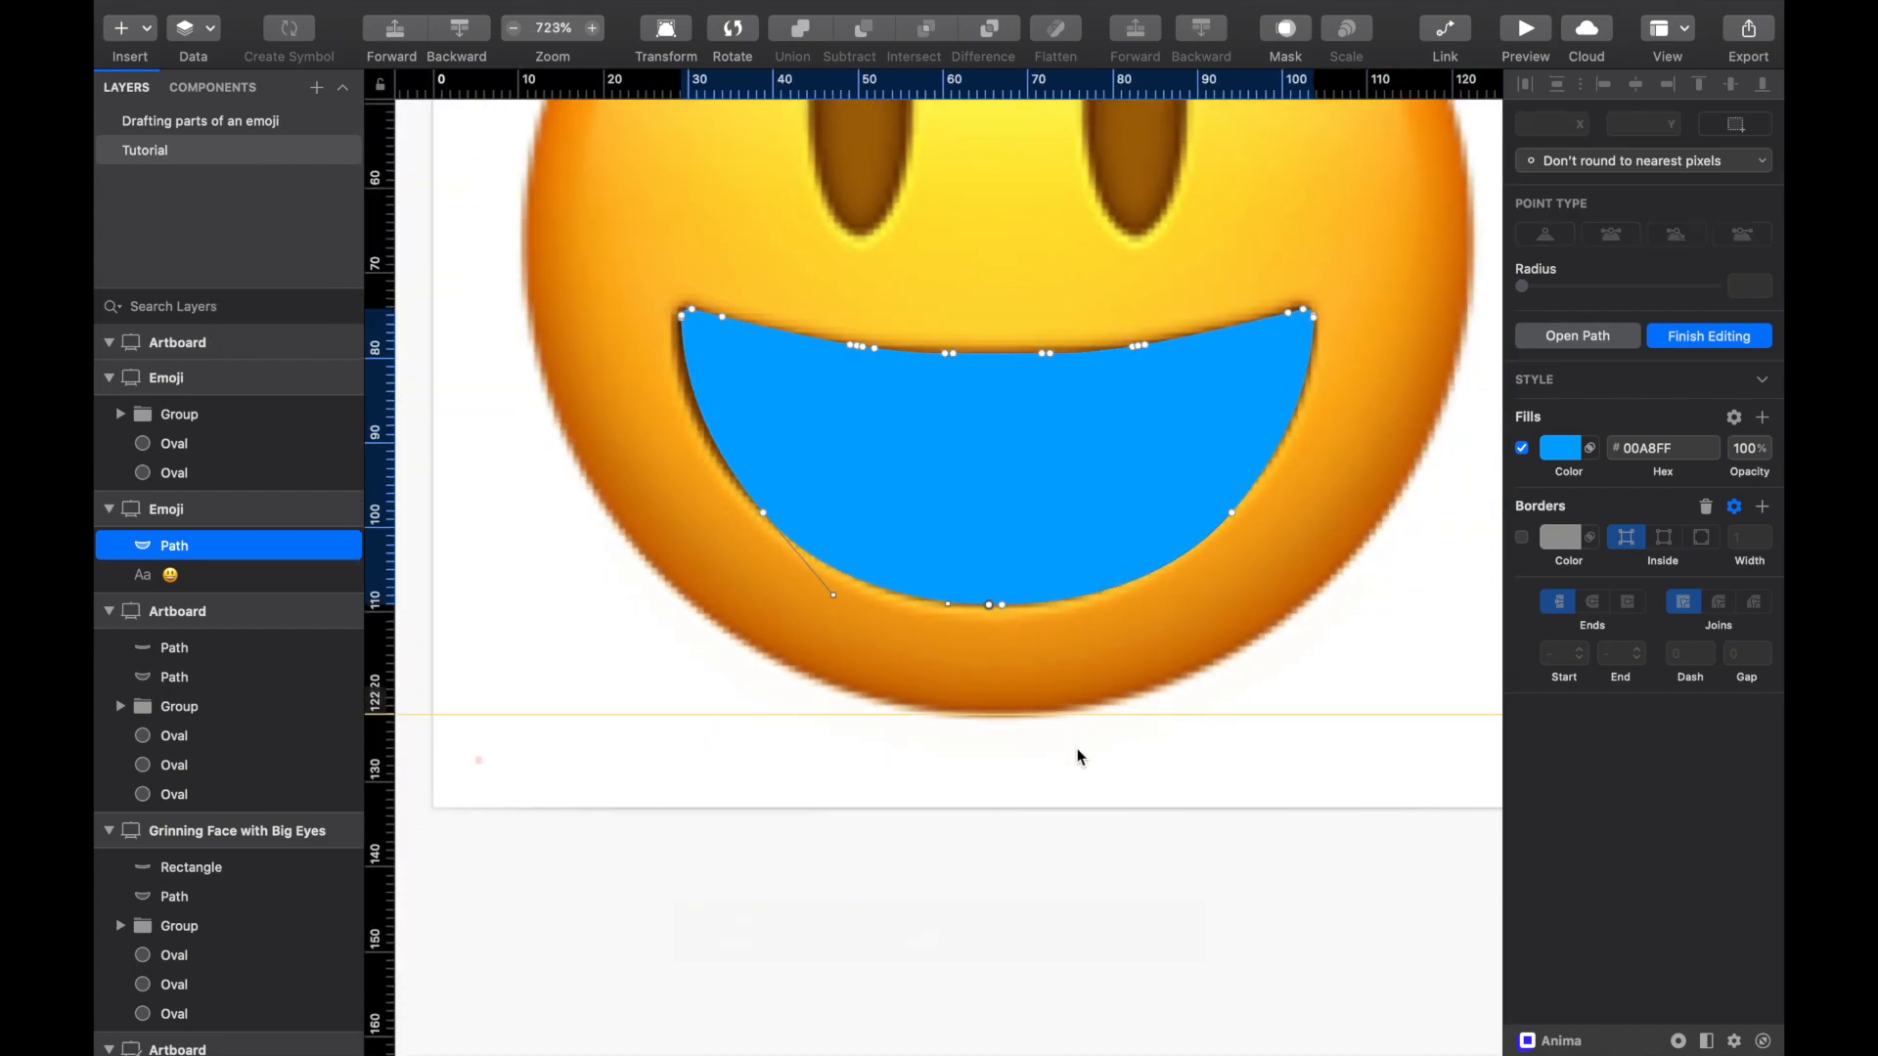
pyautogui.click(1077, 749)
pyautogui.click(1117, 780)
# Step: Move the blue mouth shape aside to about X 71.5, Y 74.5 to uncover the reference emoji's mouth
pyautogui.click(1044, 434)
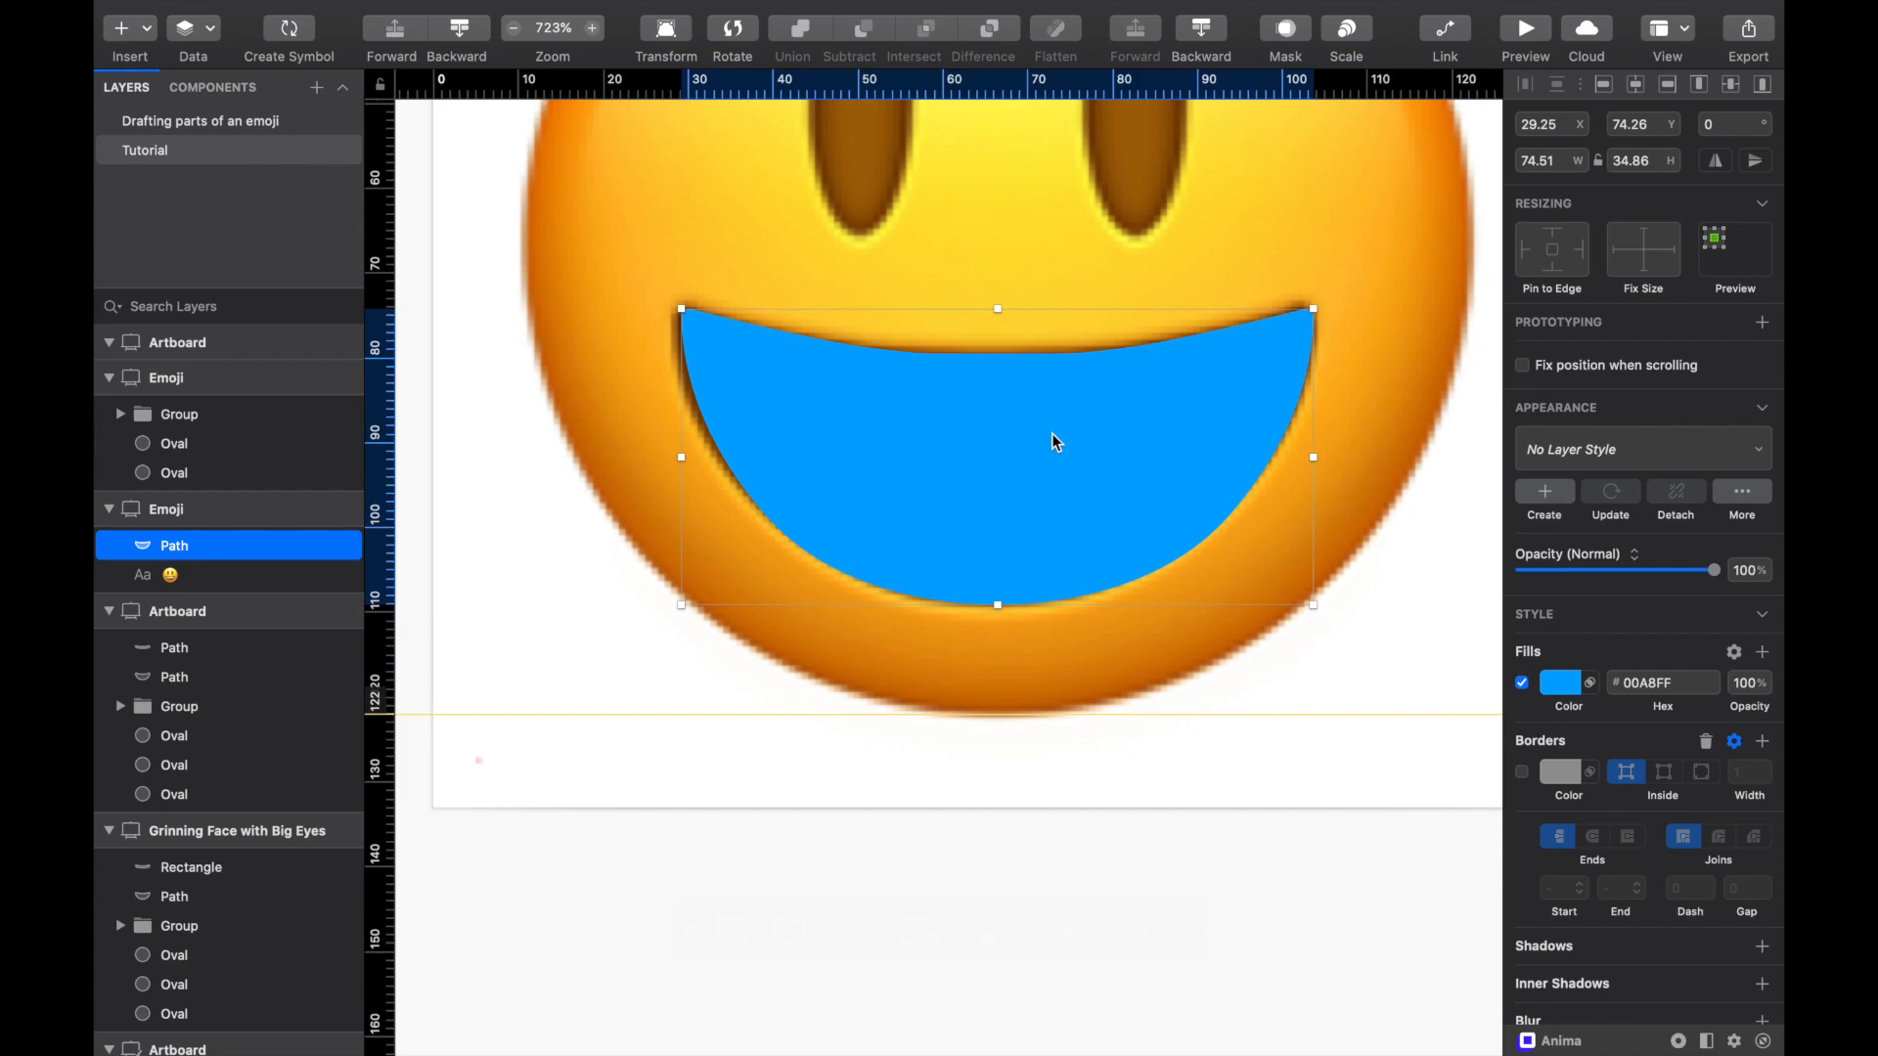
pyautogui.scroll(-3, 1054, 440)
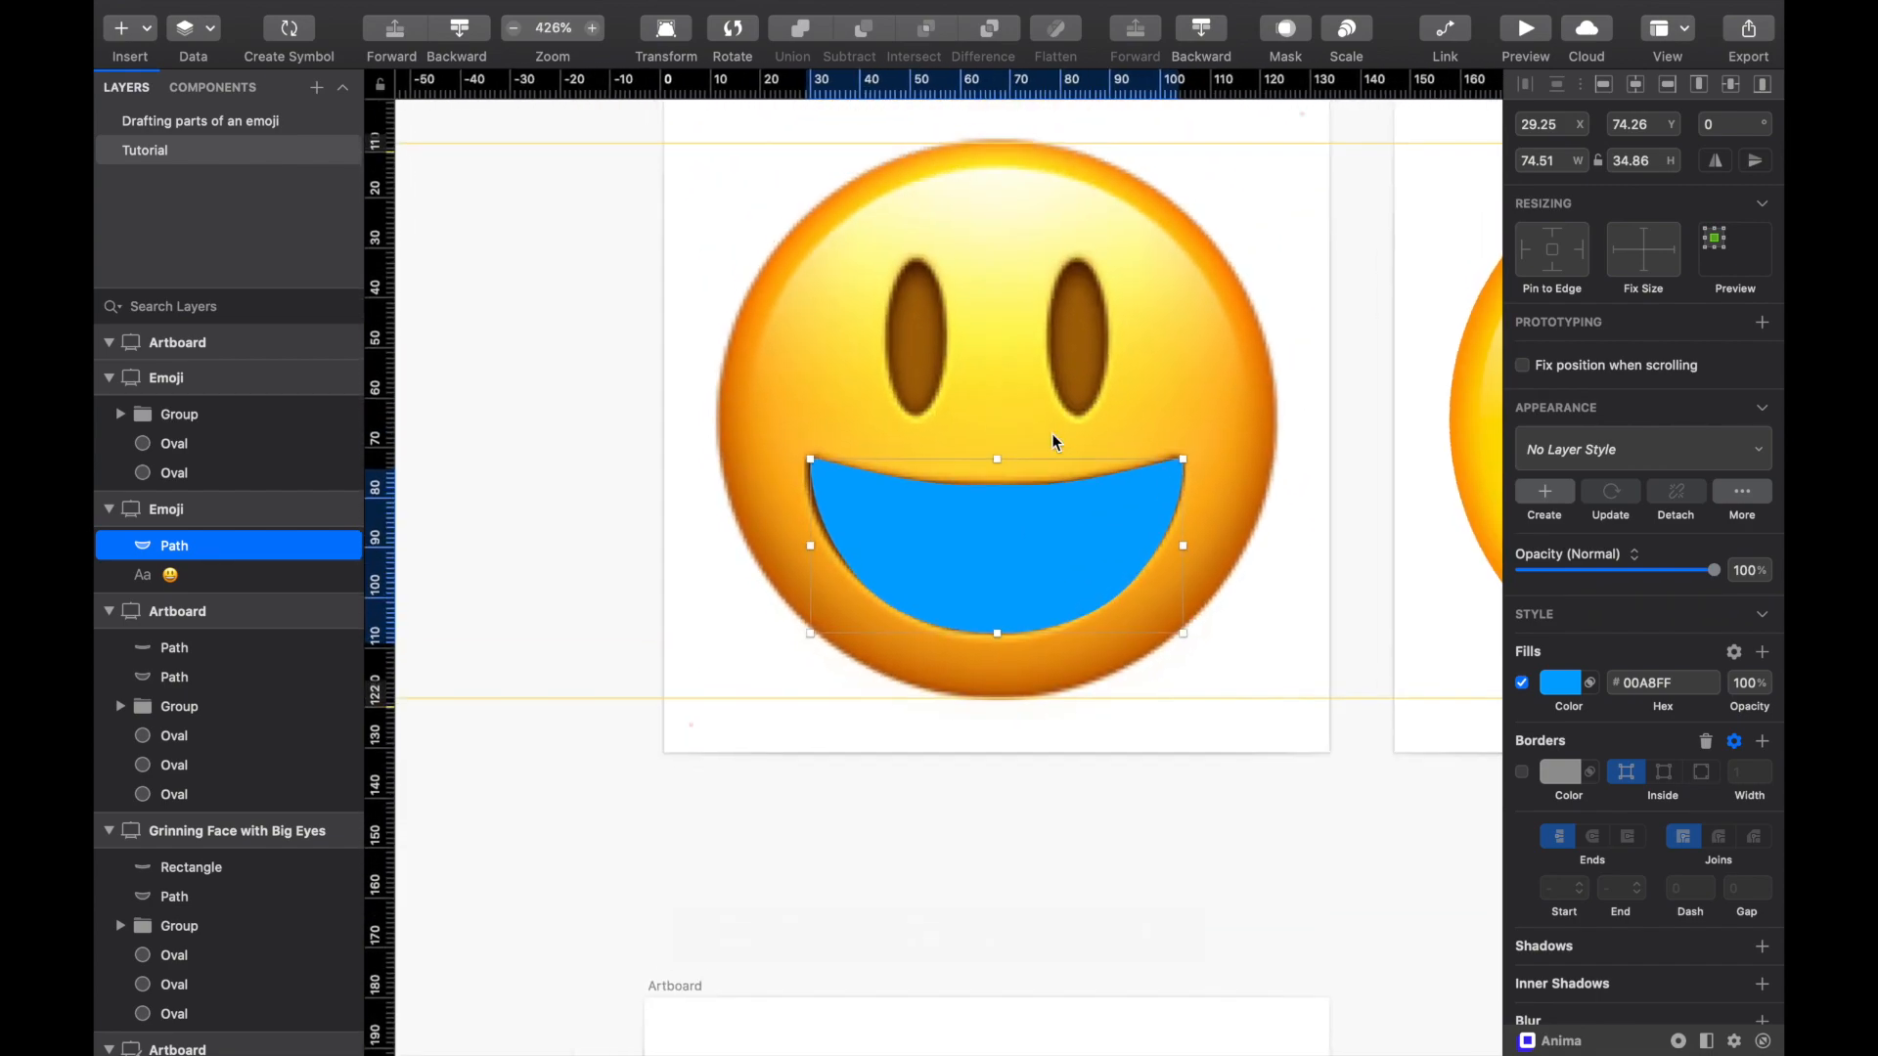
pyautogui.scroll(-2, 1040, 536)
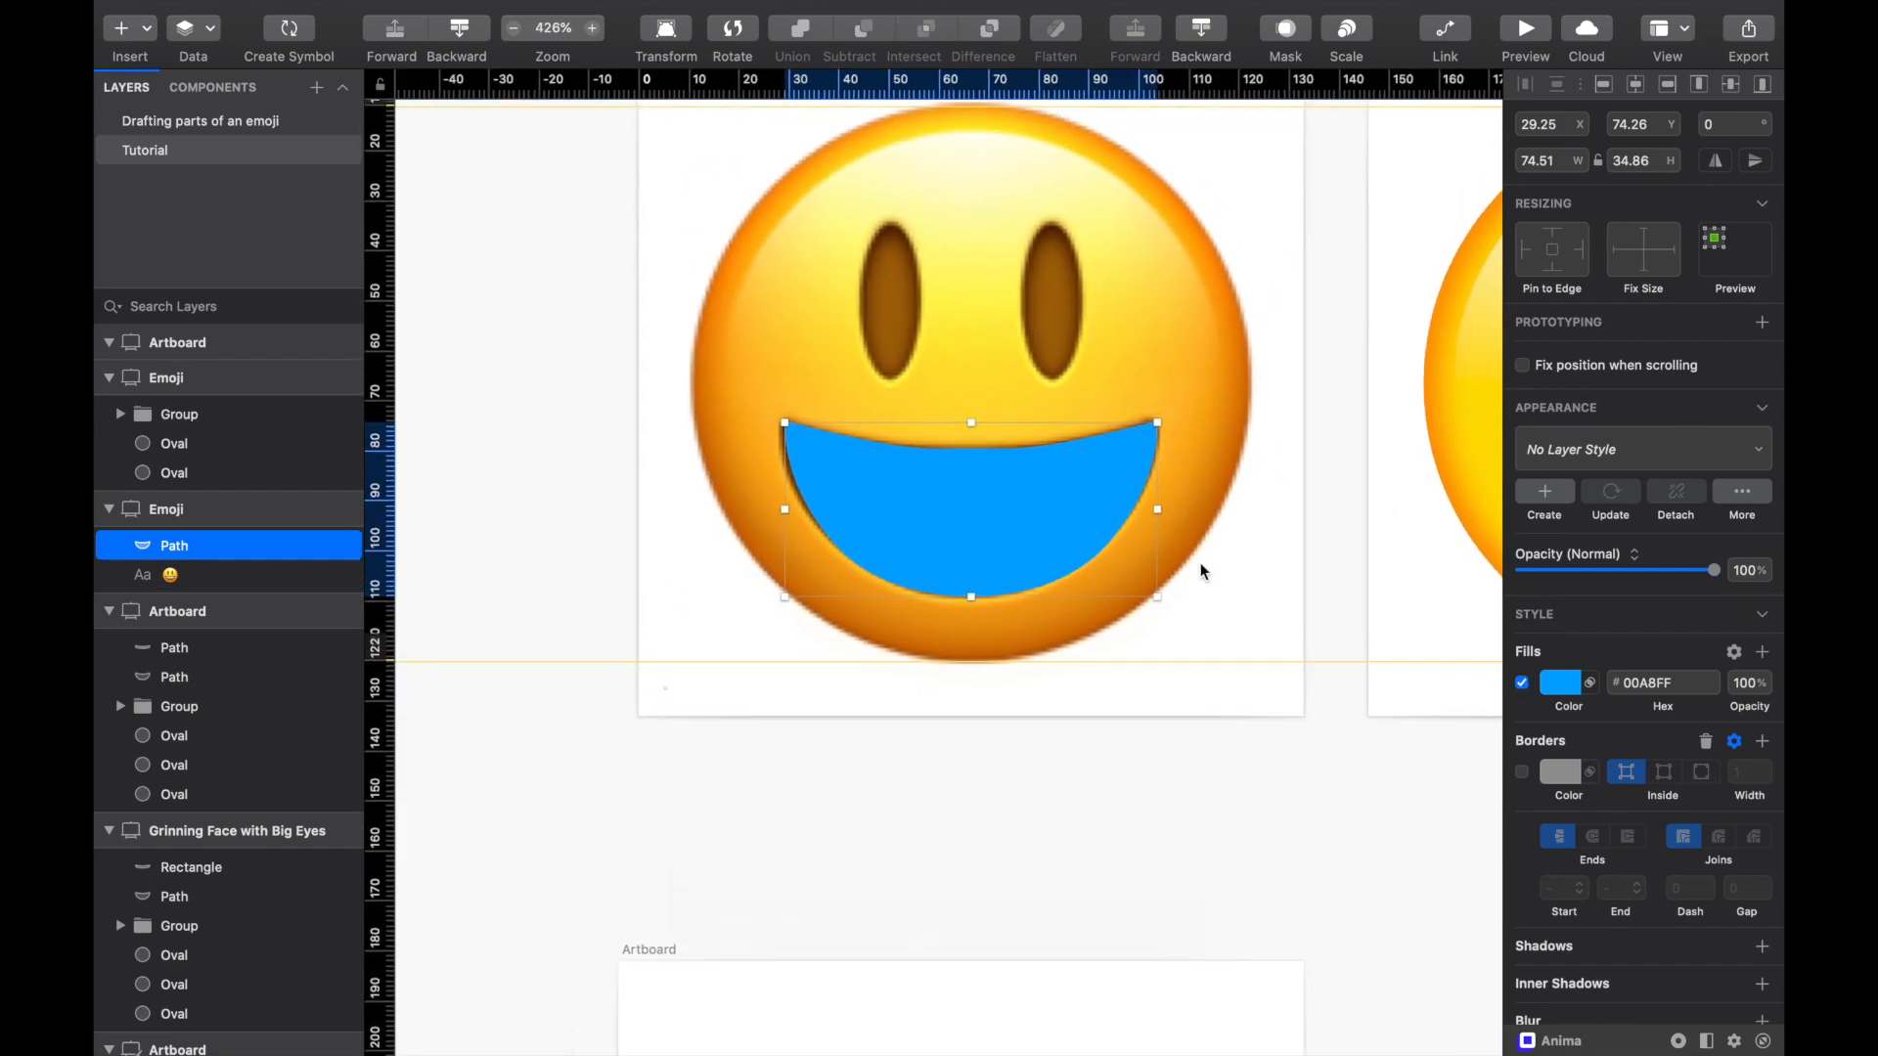
pyautogui.moveTo(1066, 506); pyautogui.dragTo(1275, 507)
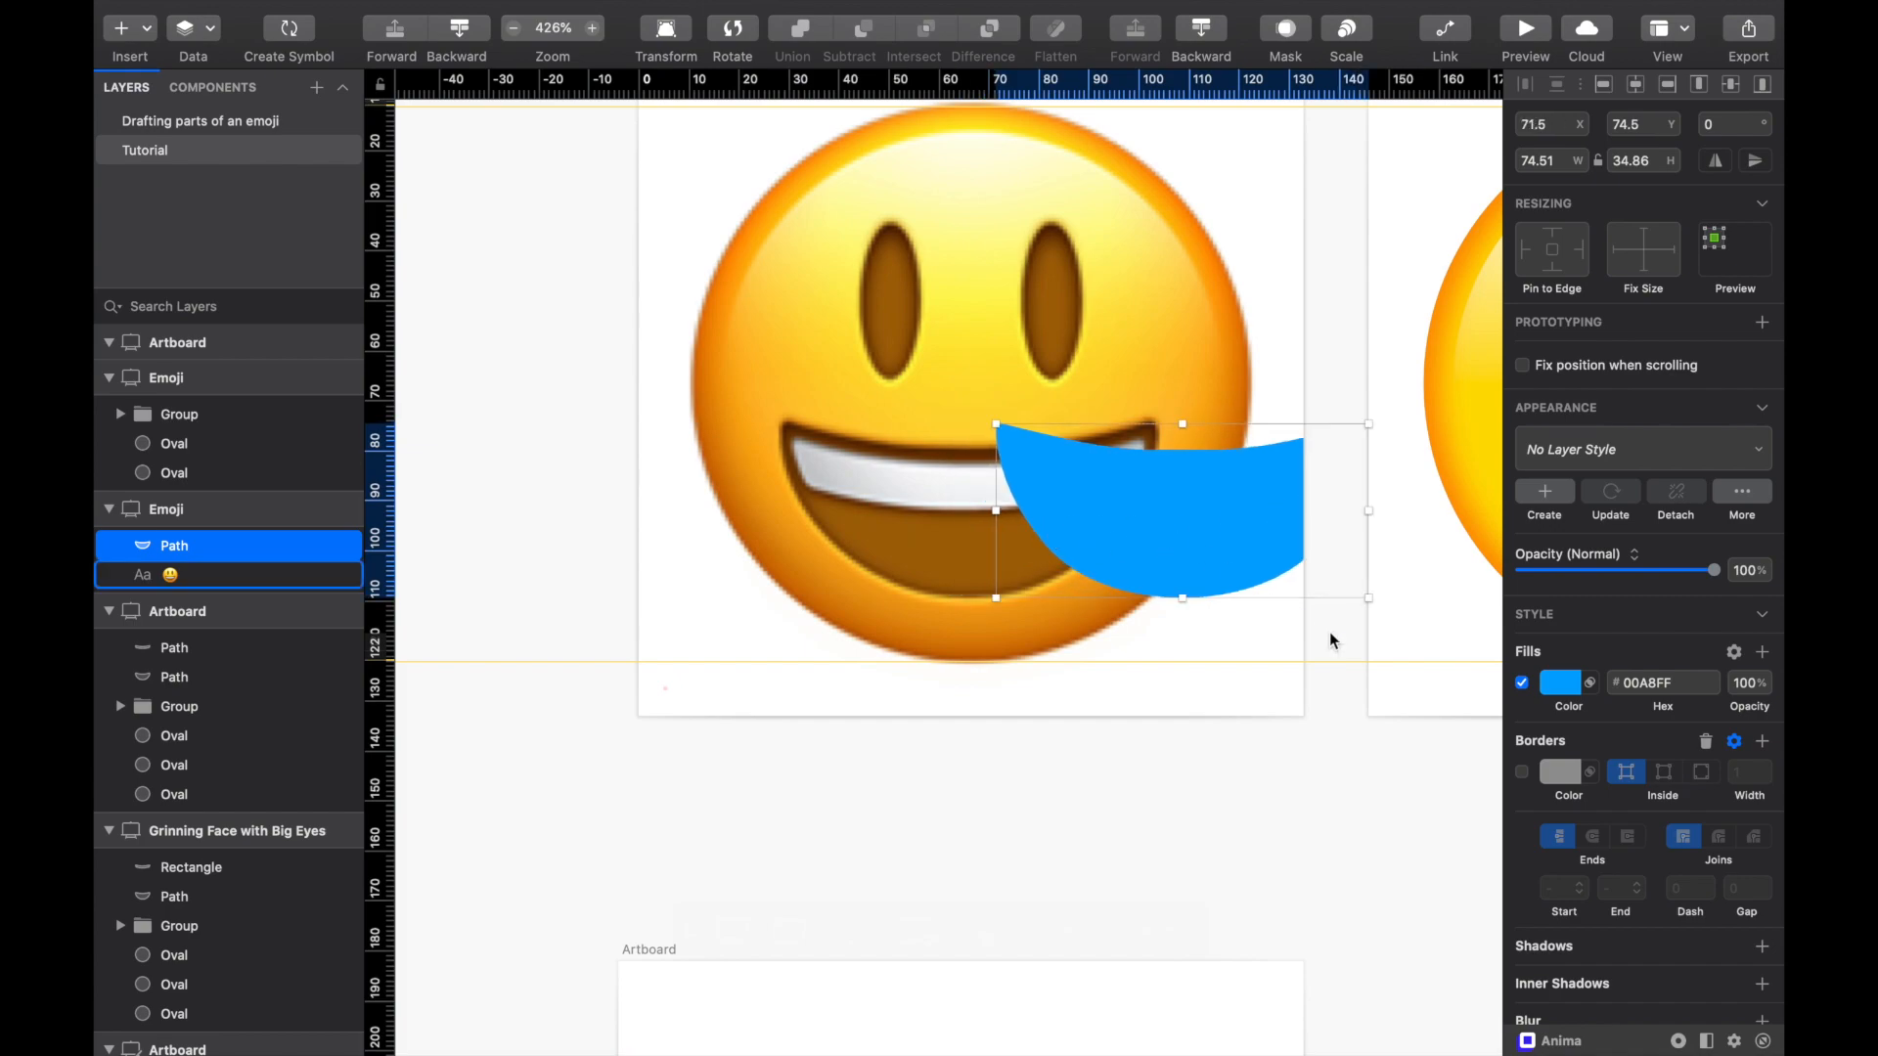
# Step: Fill the mouth shape with the brown A66707 sampled from inside the reference emoji's mouth
pyautogui.click(1561, 685)
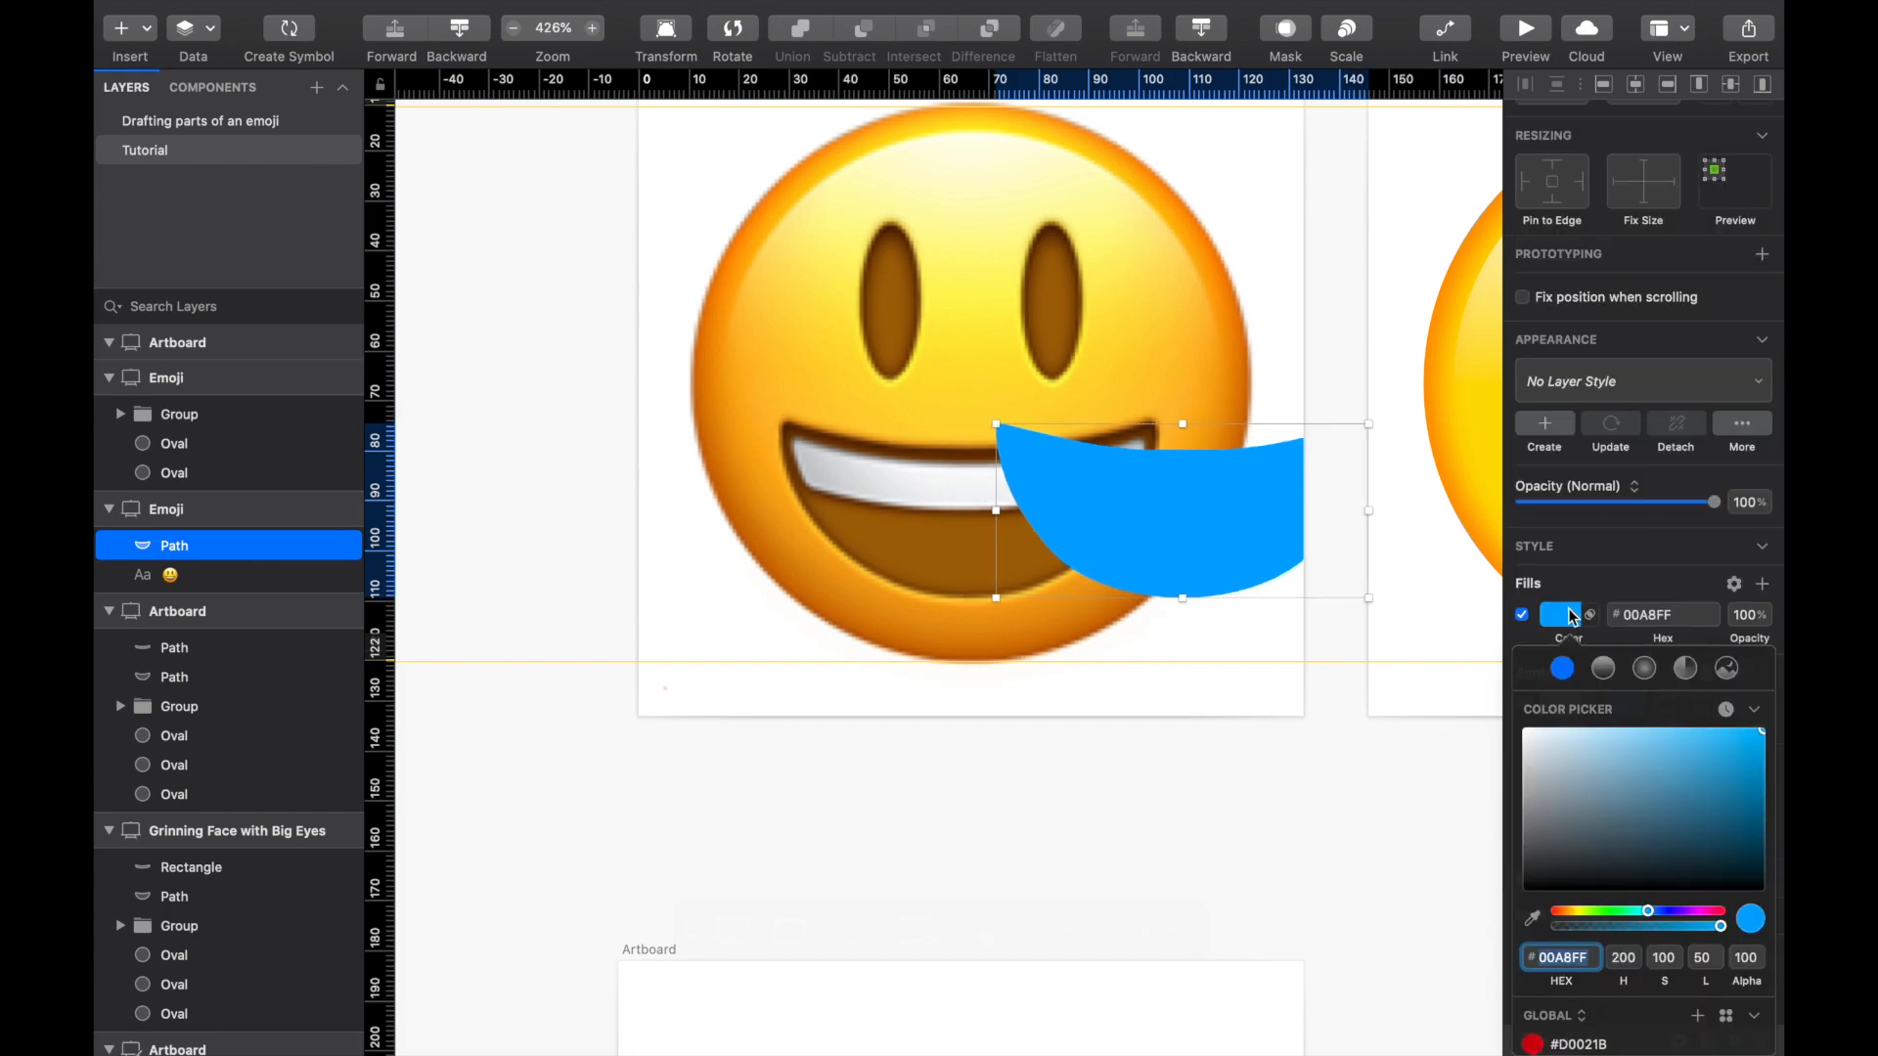
pyautogui.click(1533, 918)
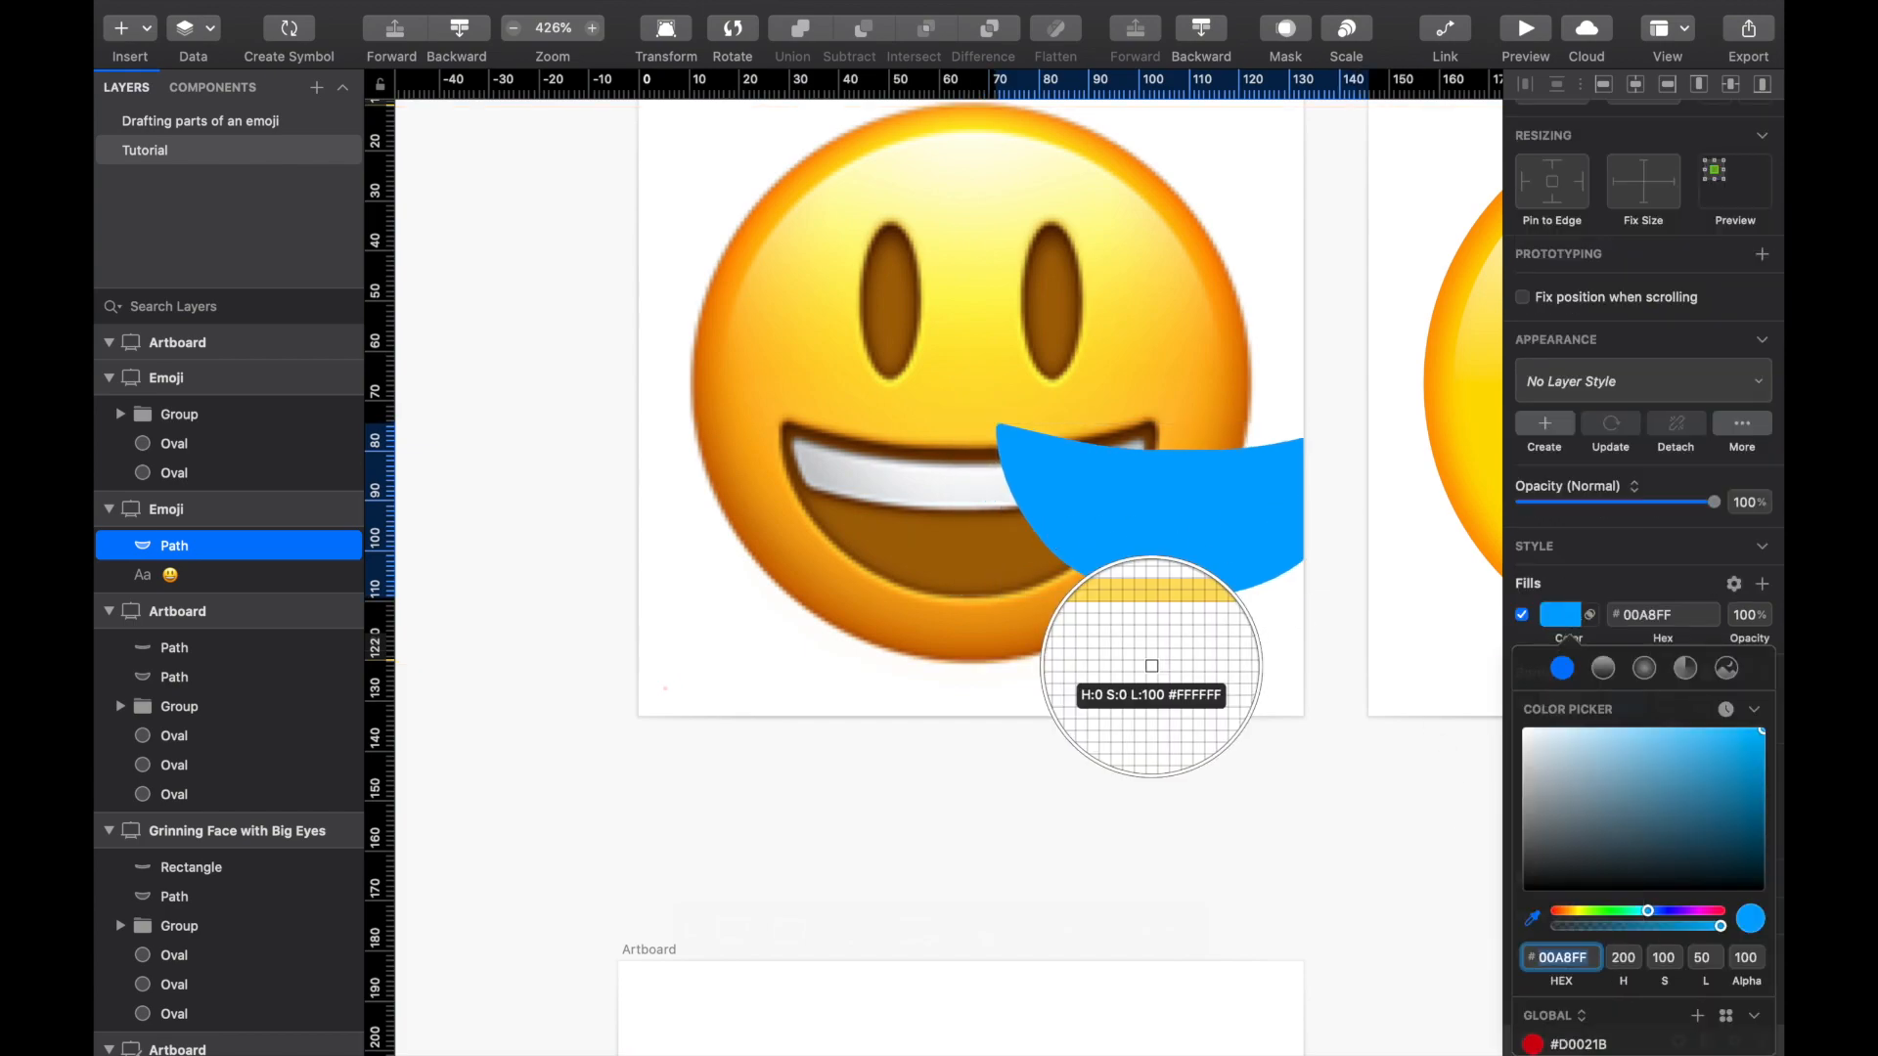
pyautogui.click(968, 545)
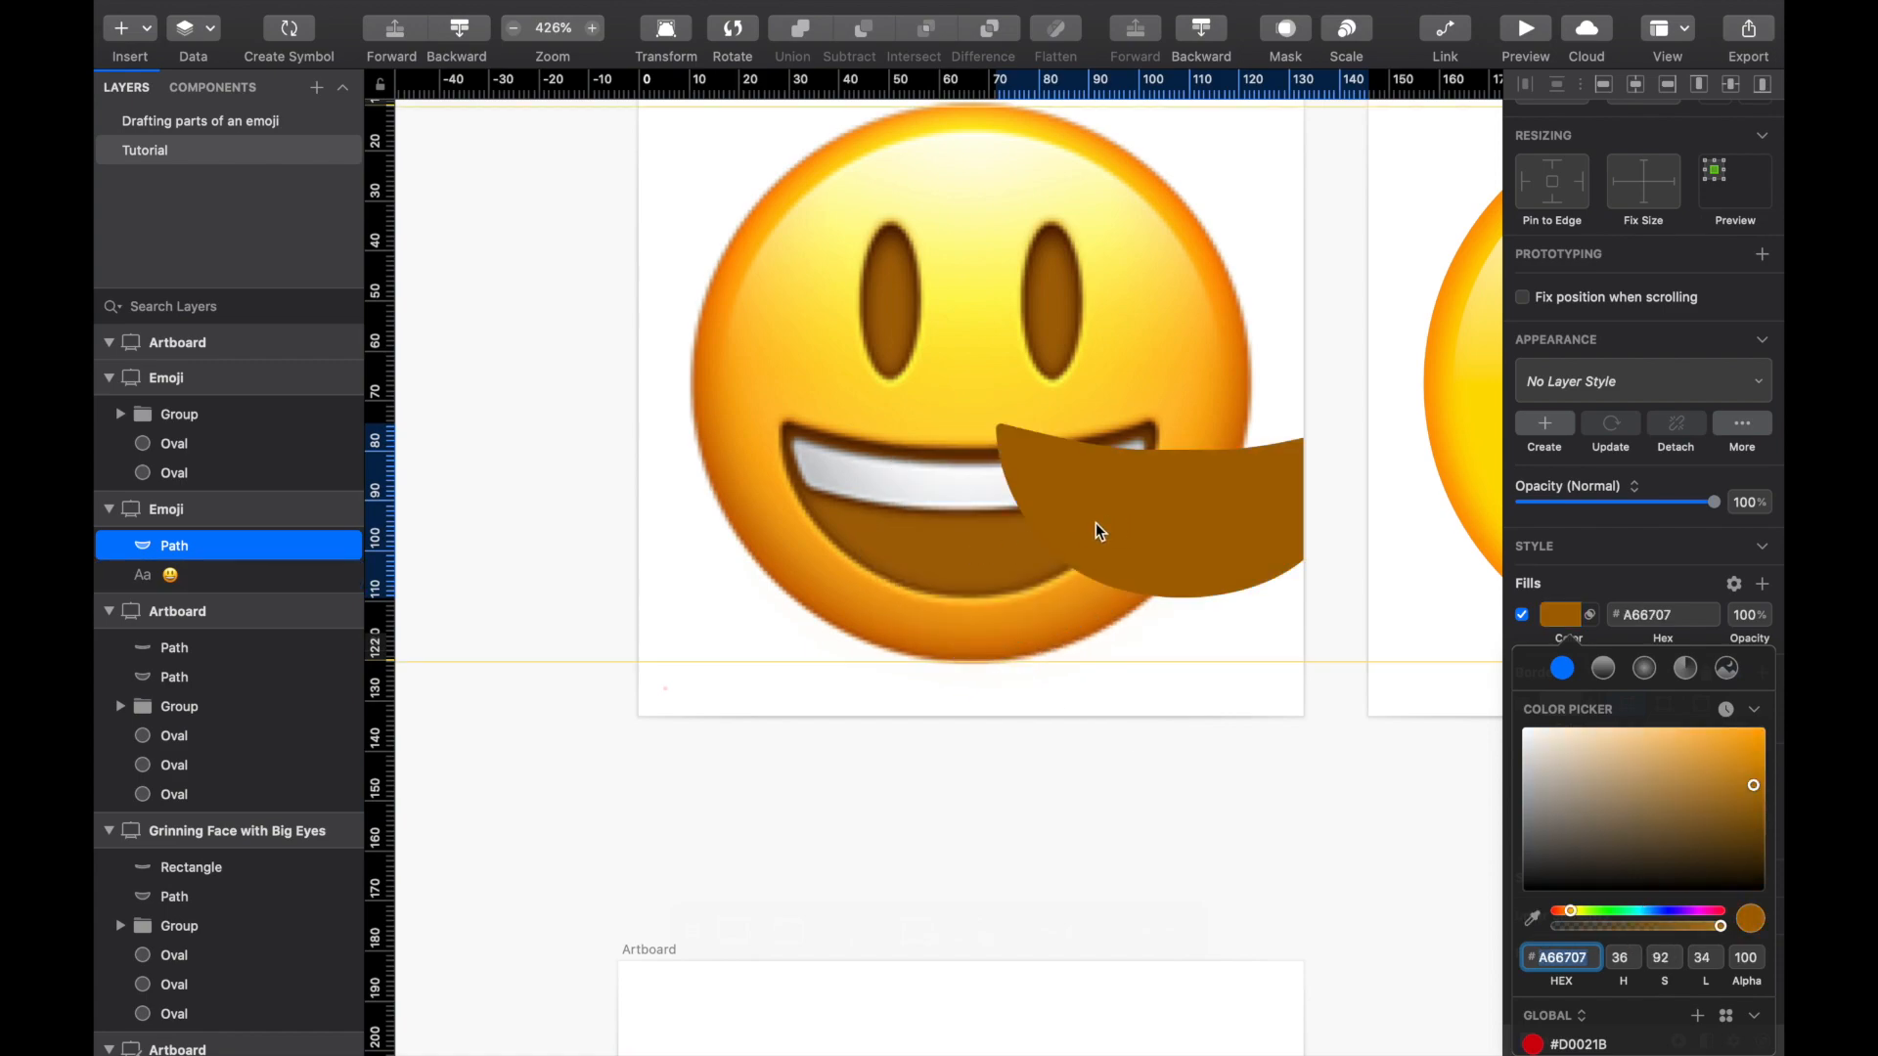
pyautogui.click(1551, 616)
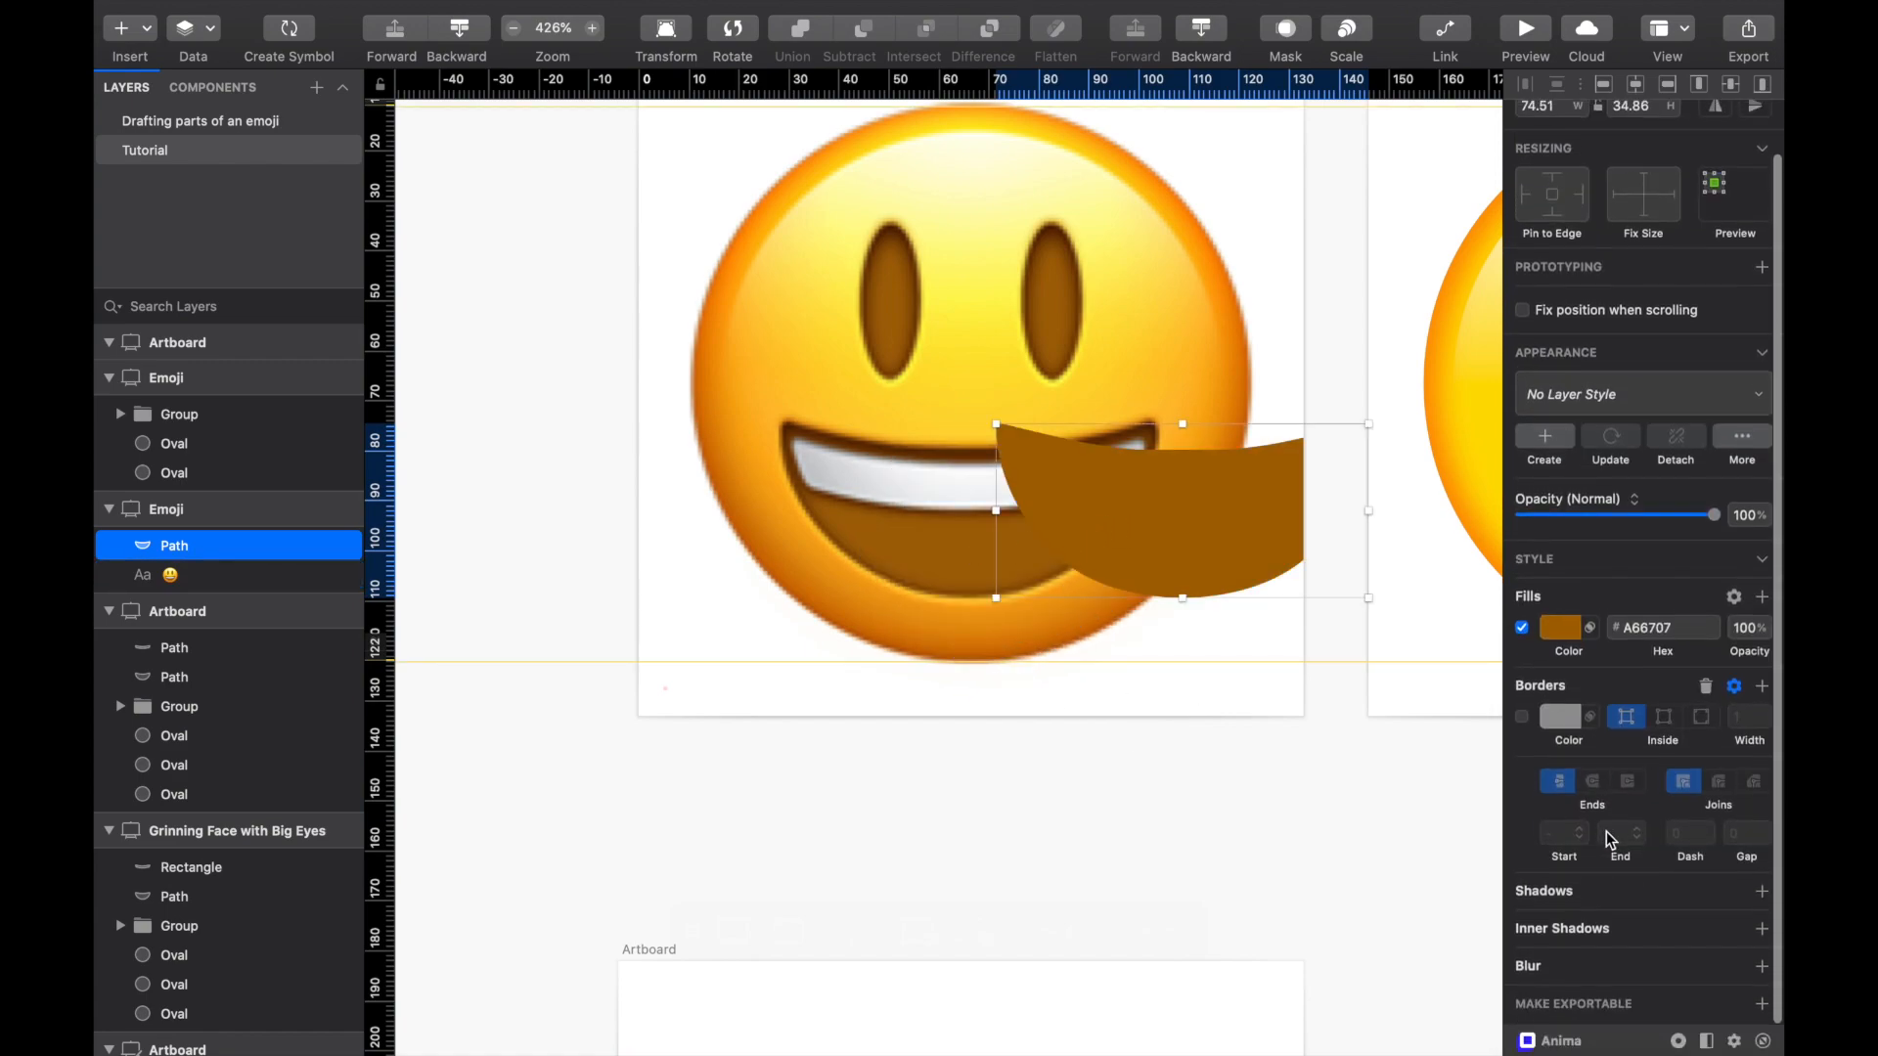
# Step: Add an inner shadow to the brown mouth shape and set its blur to 4
pyautogui.click(1762, 929)
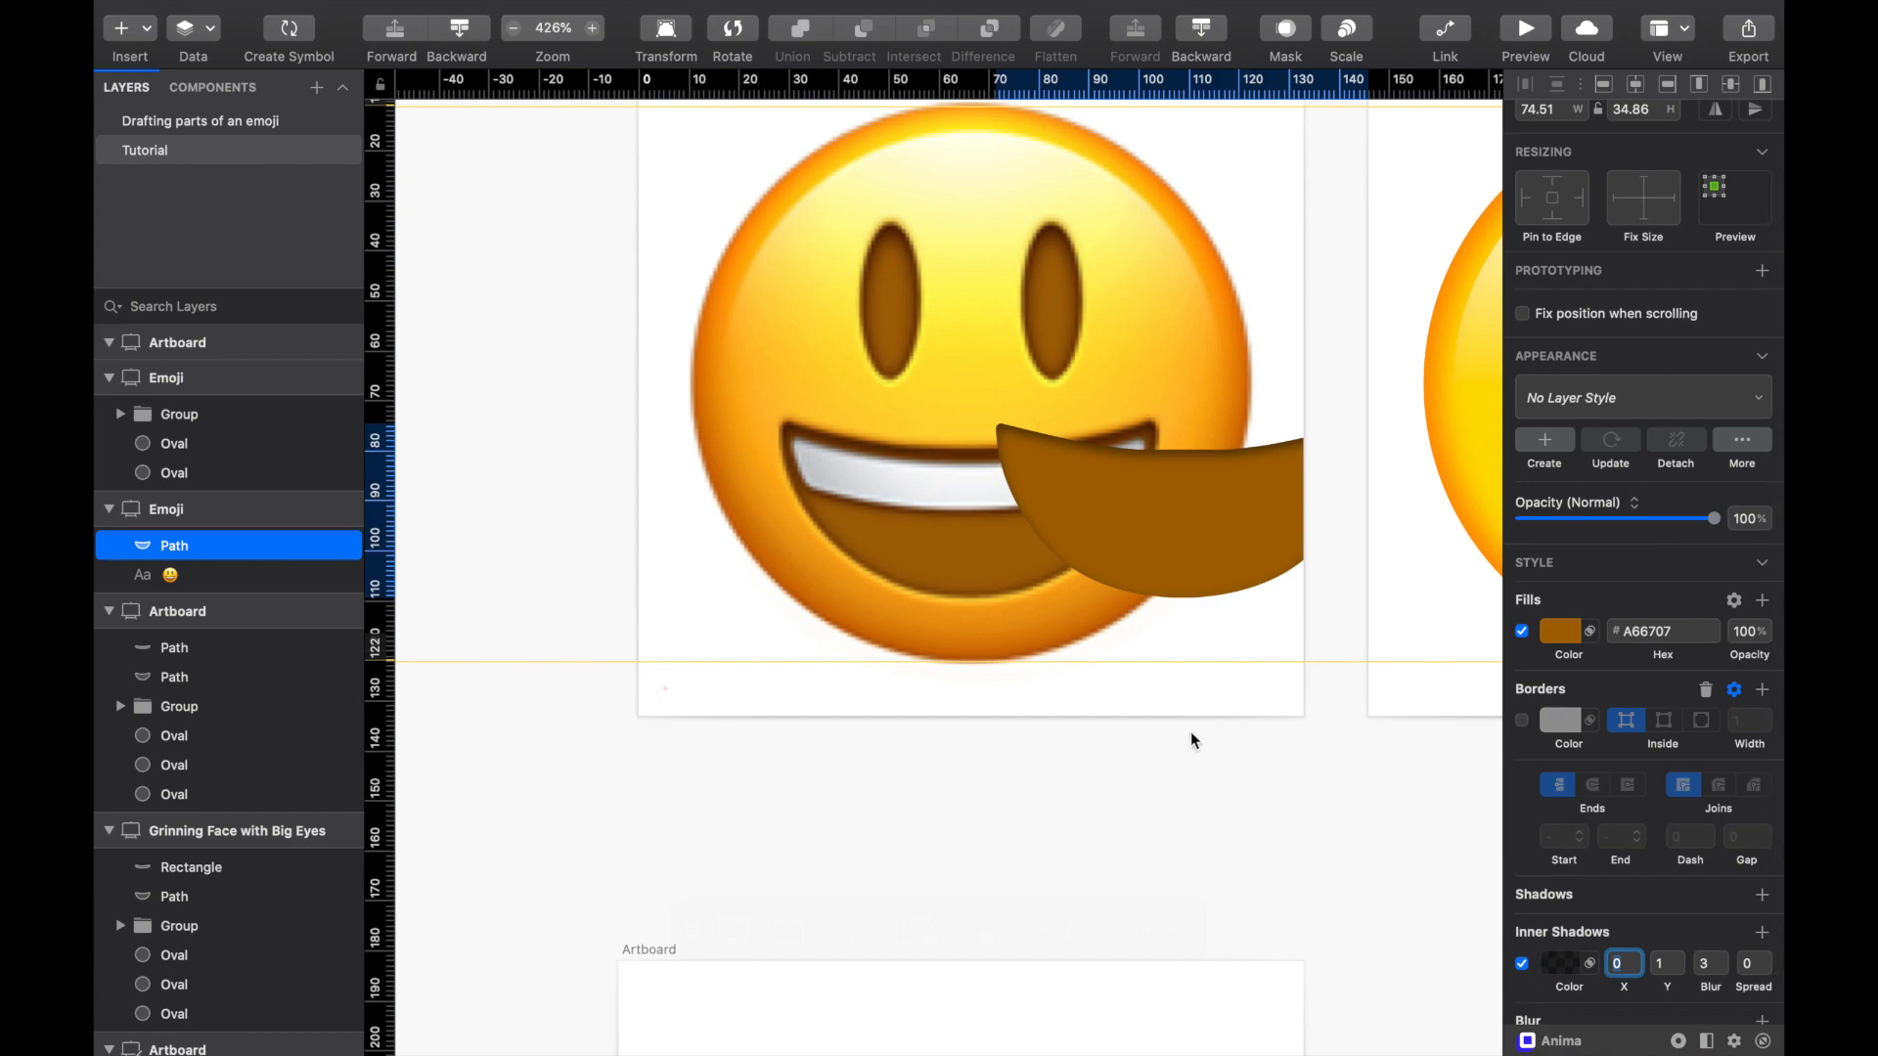
pyautogui.click(1143, 535)
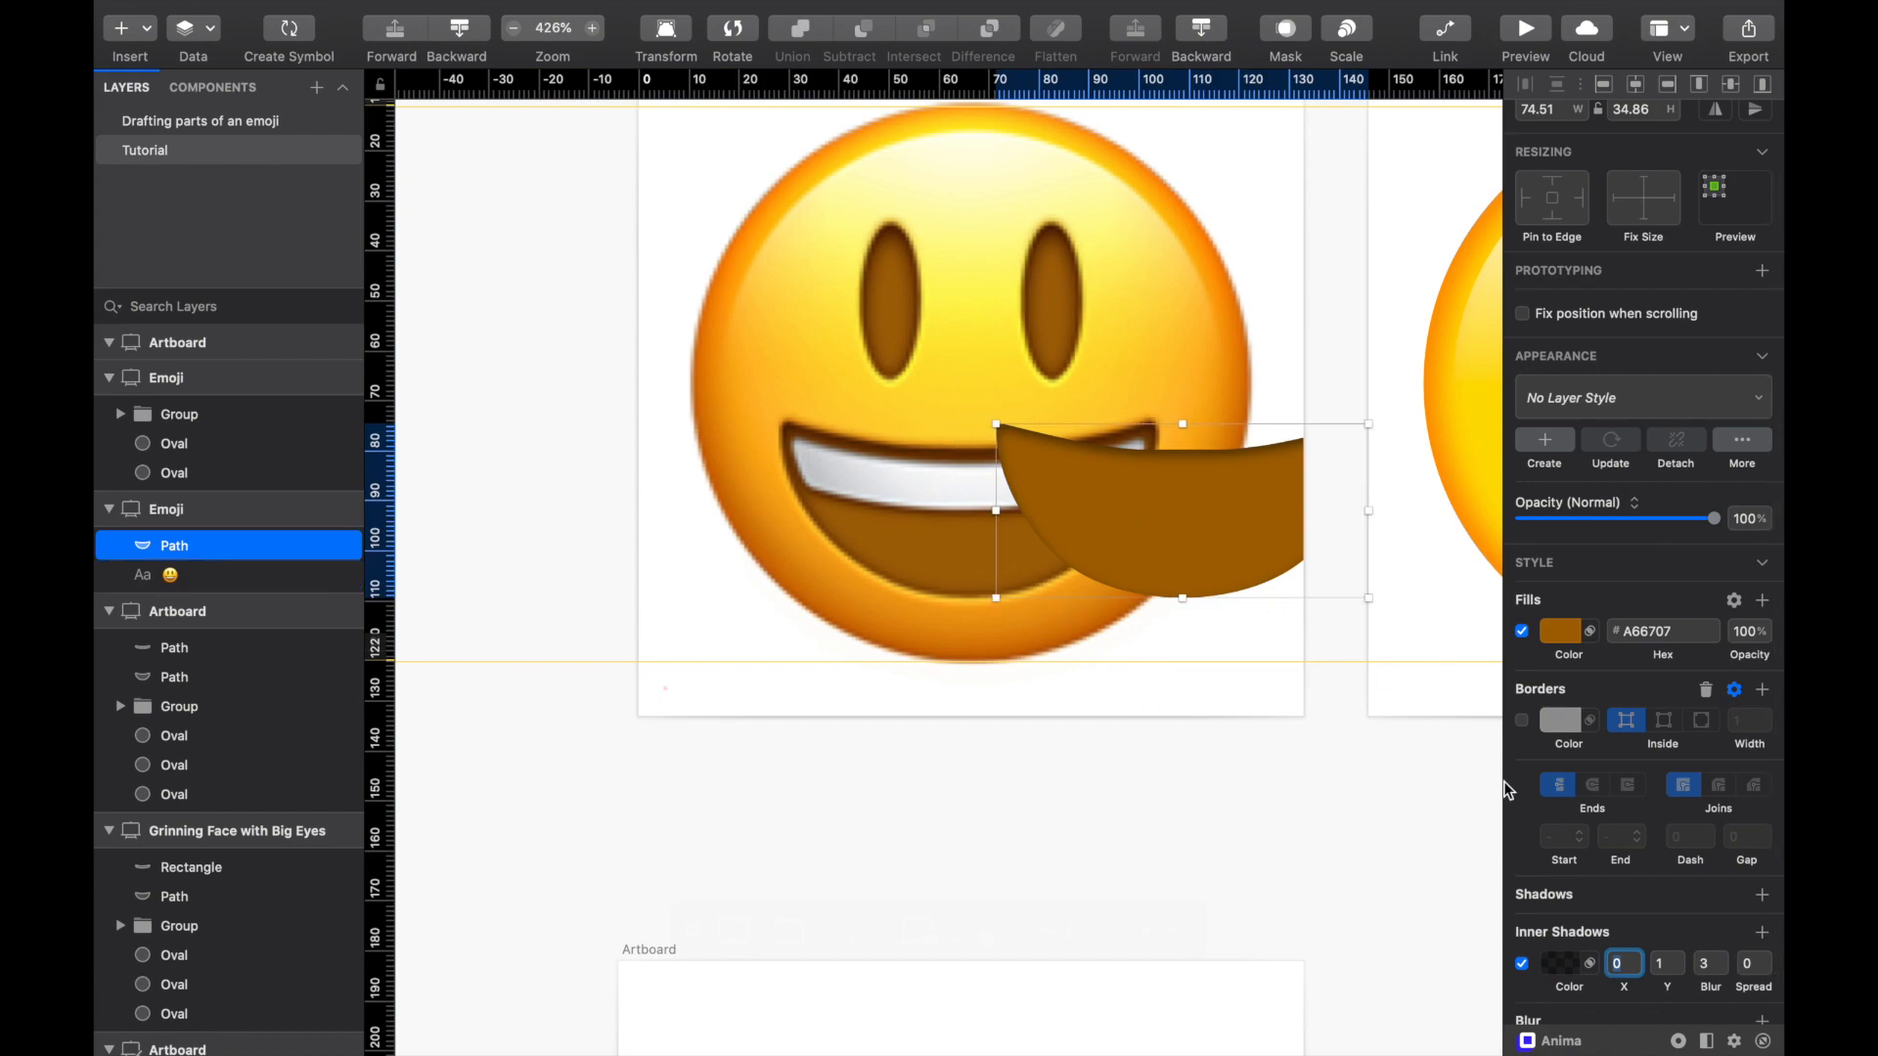
pyautogui.click(1703, 966)
pyautogui.press('Up')
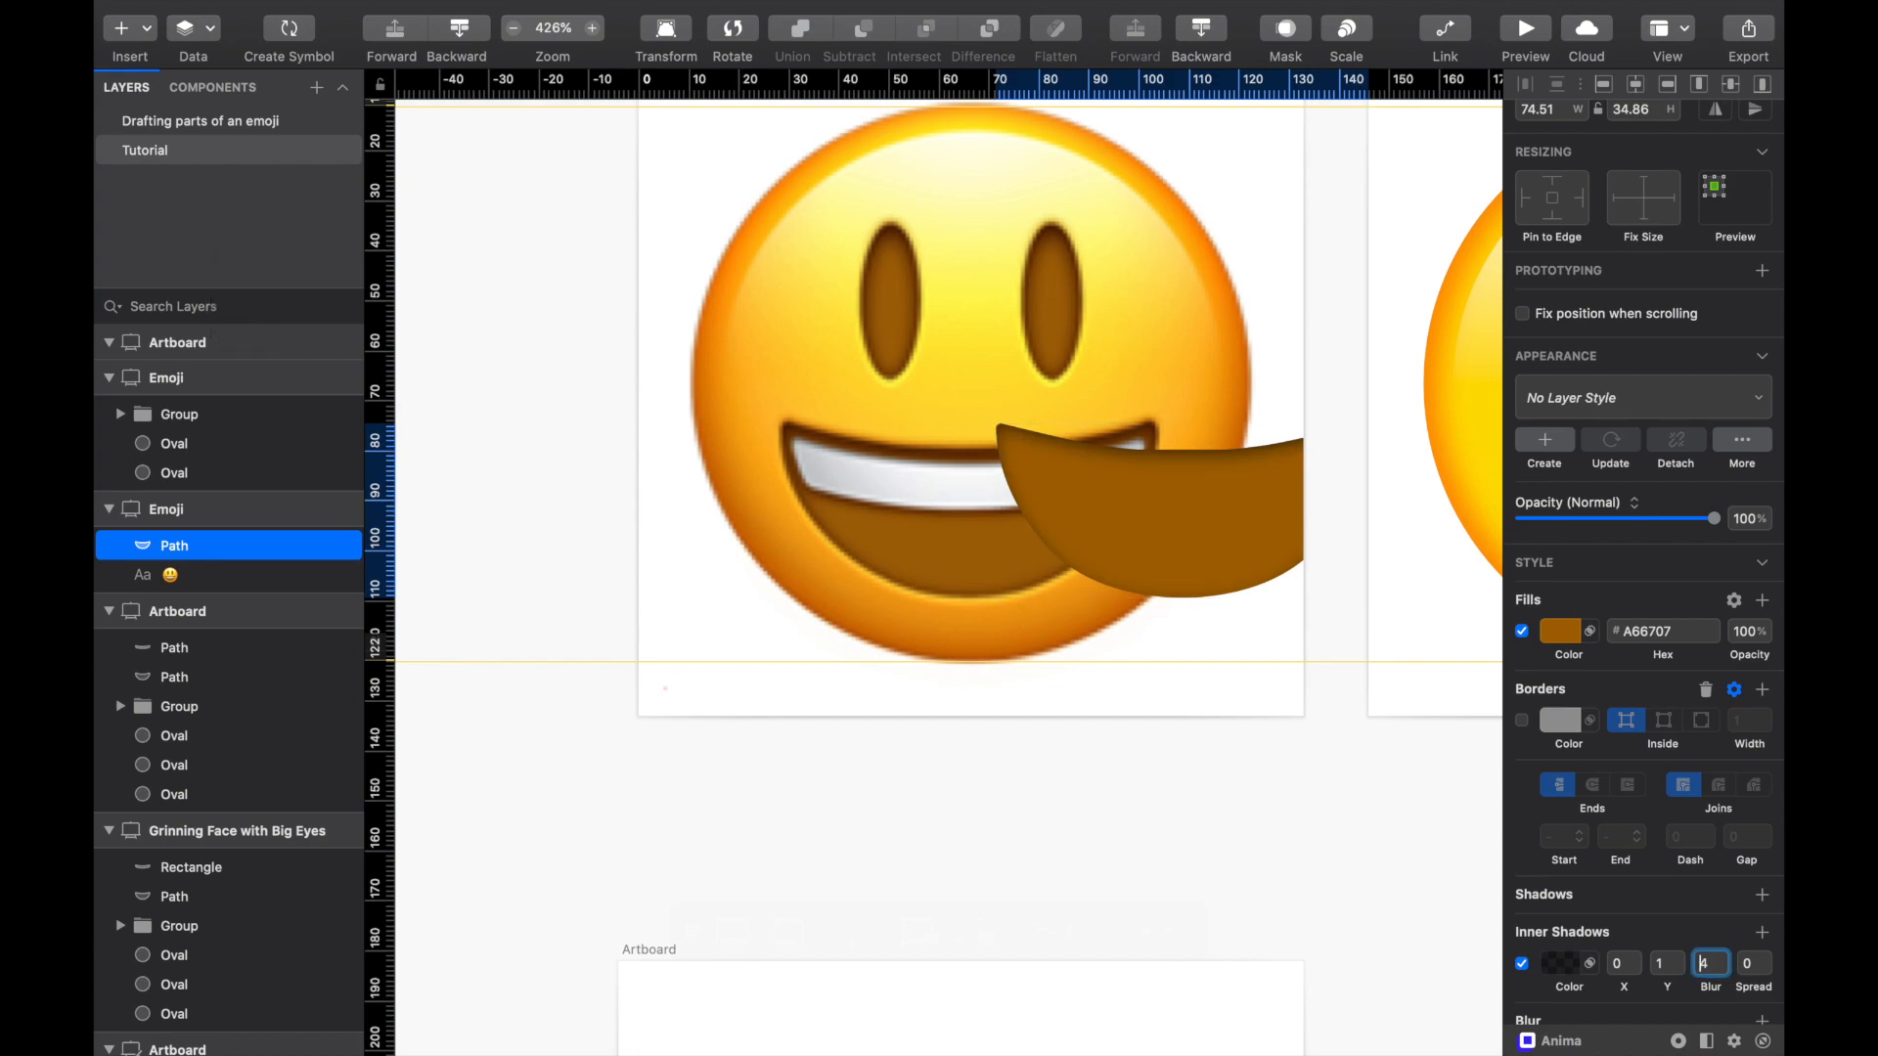
# Step: Set the spread of the mouth's inner shadow to 0.3 and deselect the shape
pyautogui.click(1665, 963)
pyautogui.click(1749, 963)
pyautogui.press('Up')
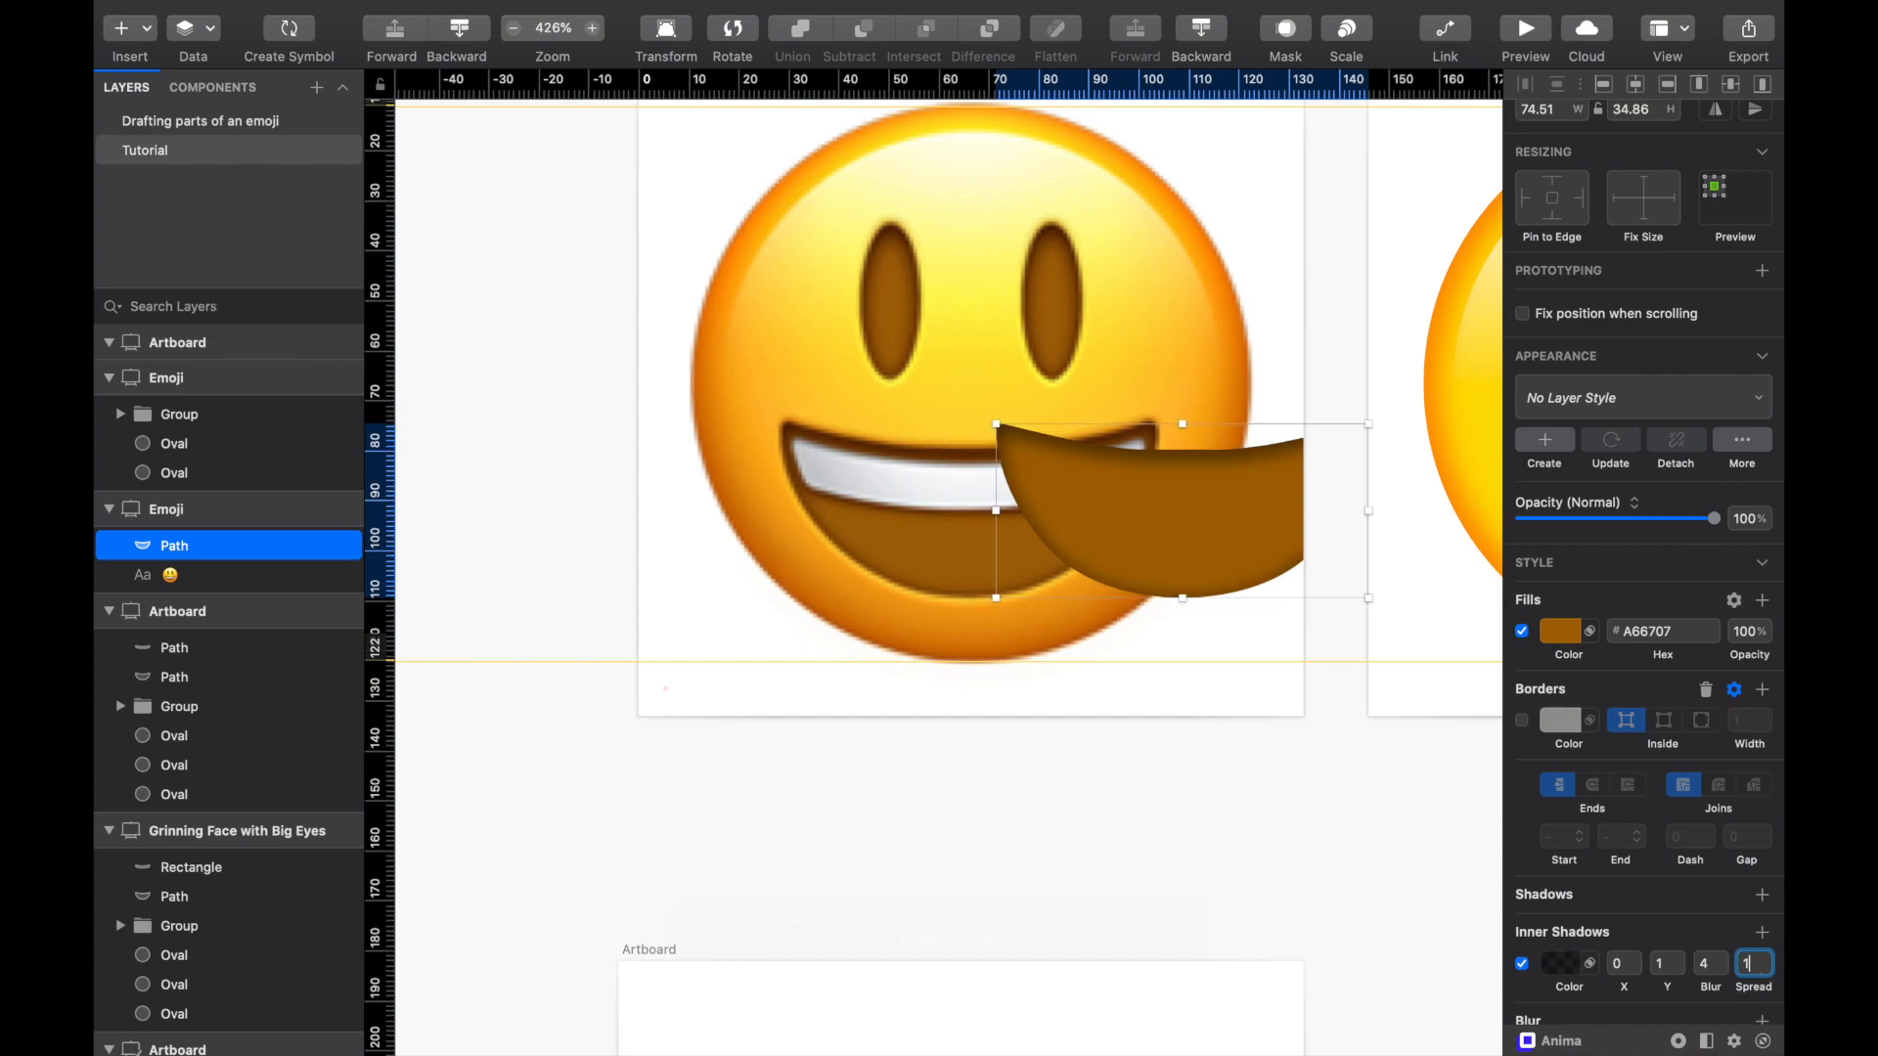
pyautogui.press('Down')
pyautogui.hotkey('alt', 'Up')
pyautogui.hotkey('alt', 'Up')
pyautogui.hotkey('alt', 'Up')
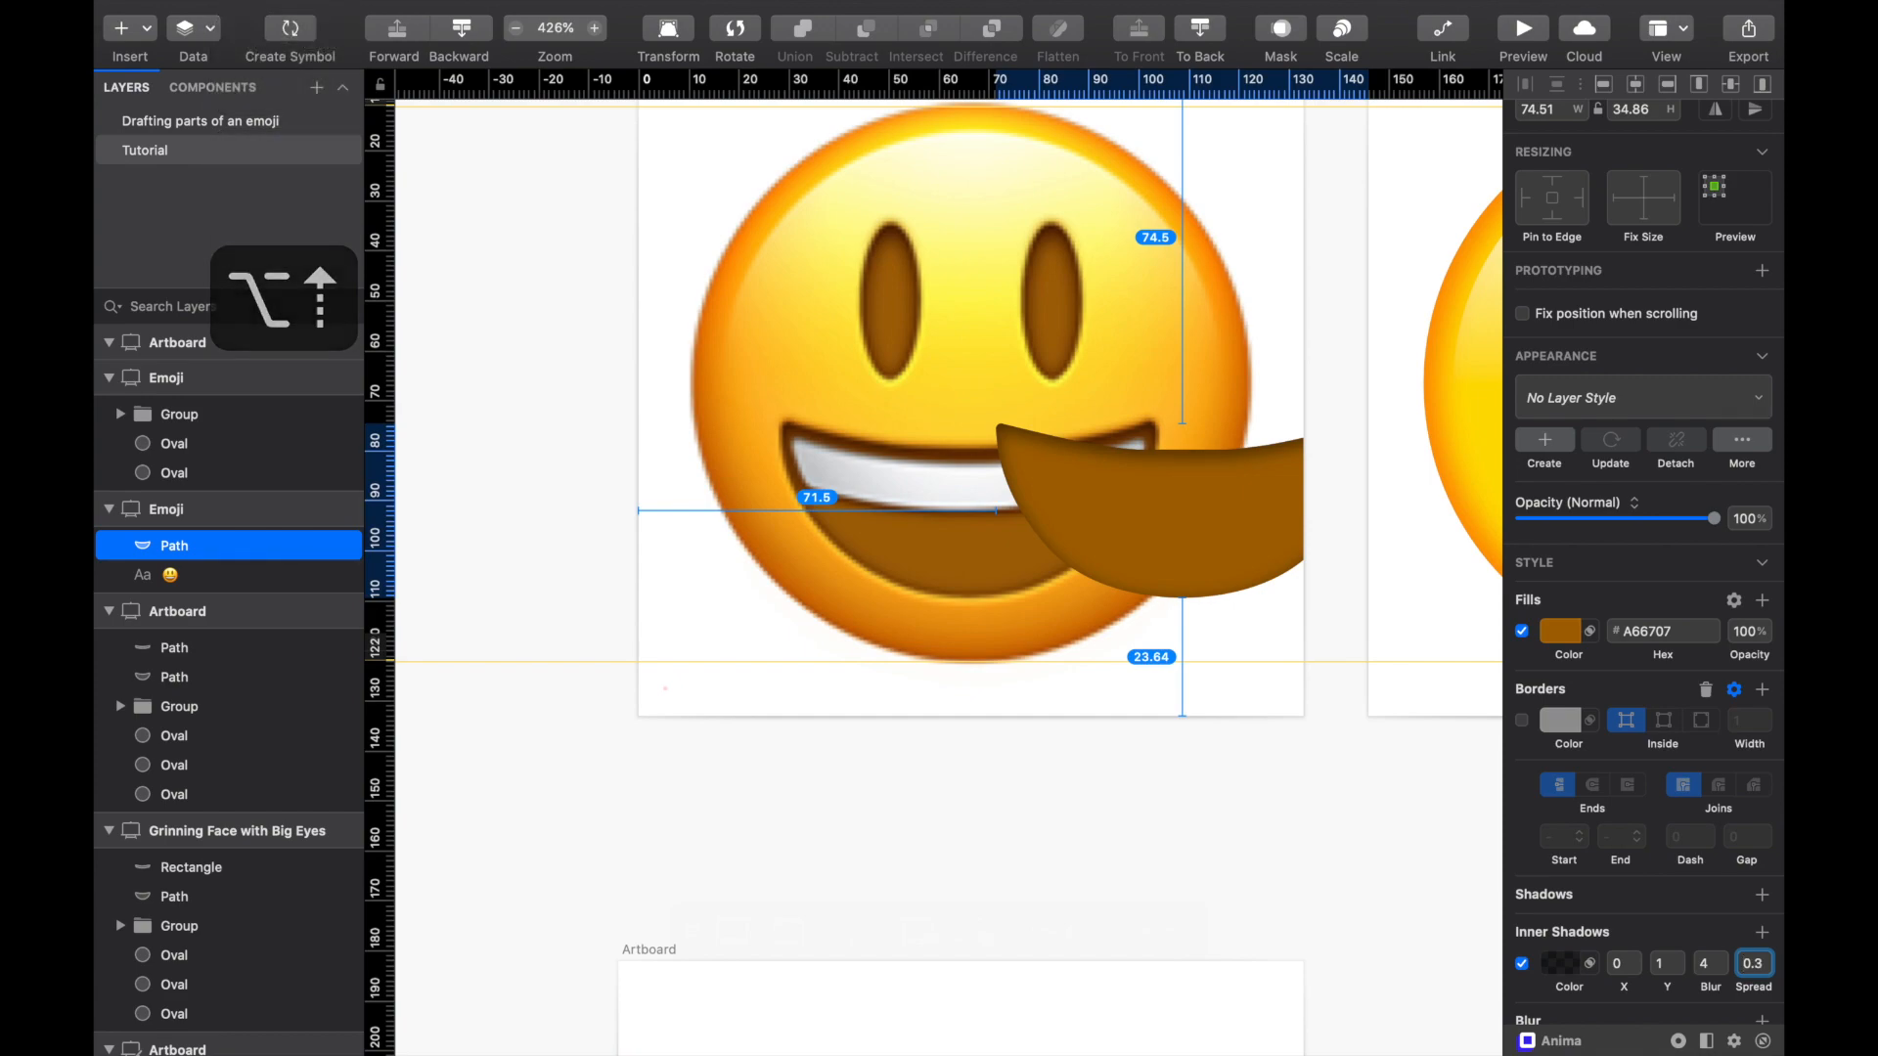
pyautogui.click(1132, 853)
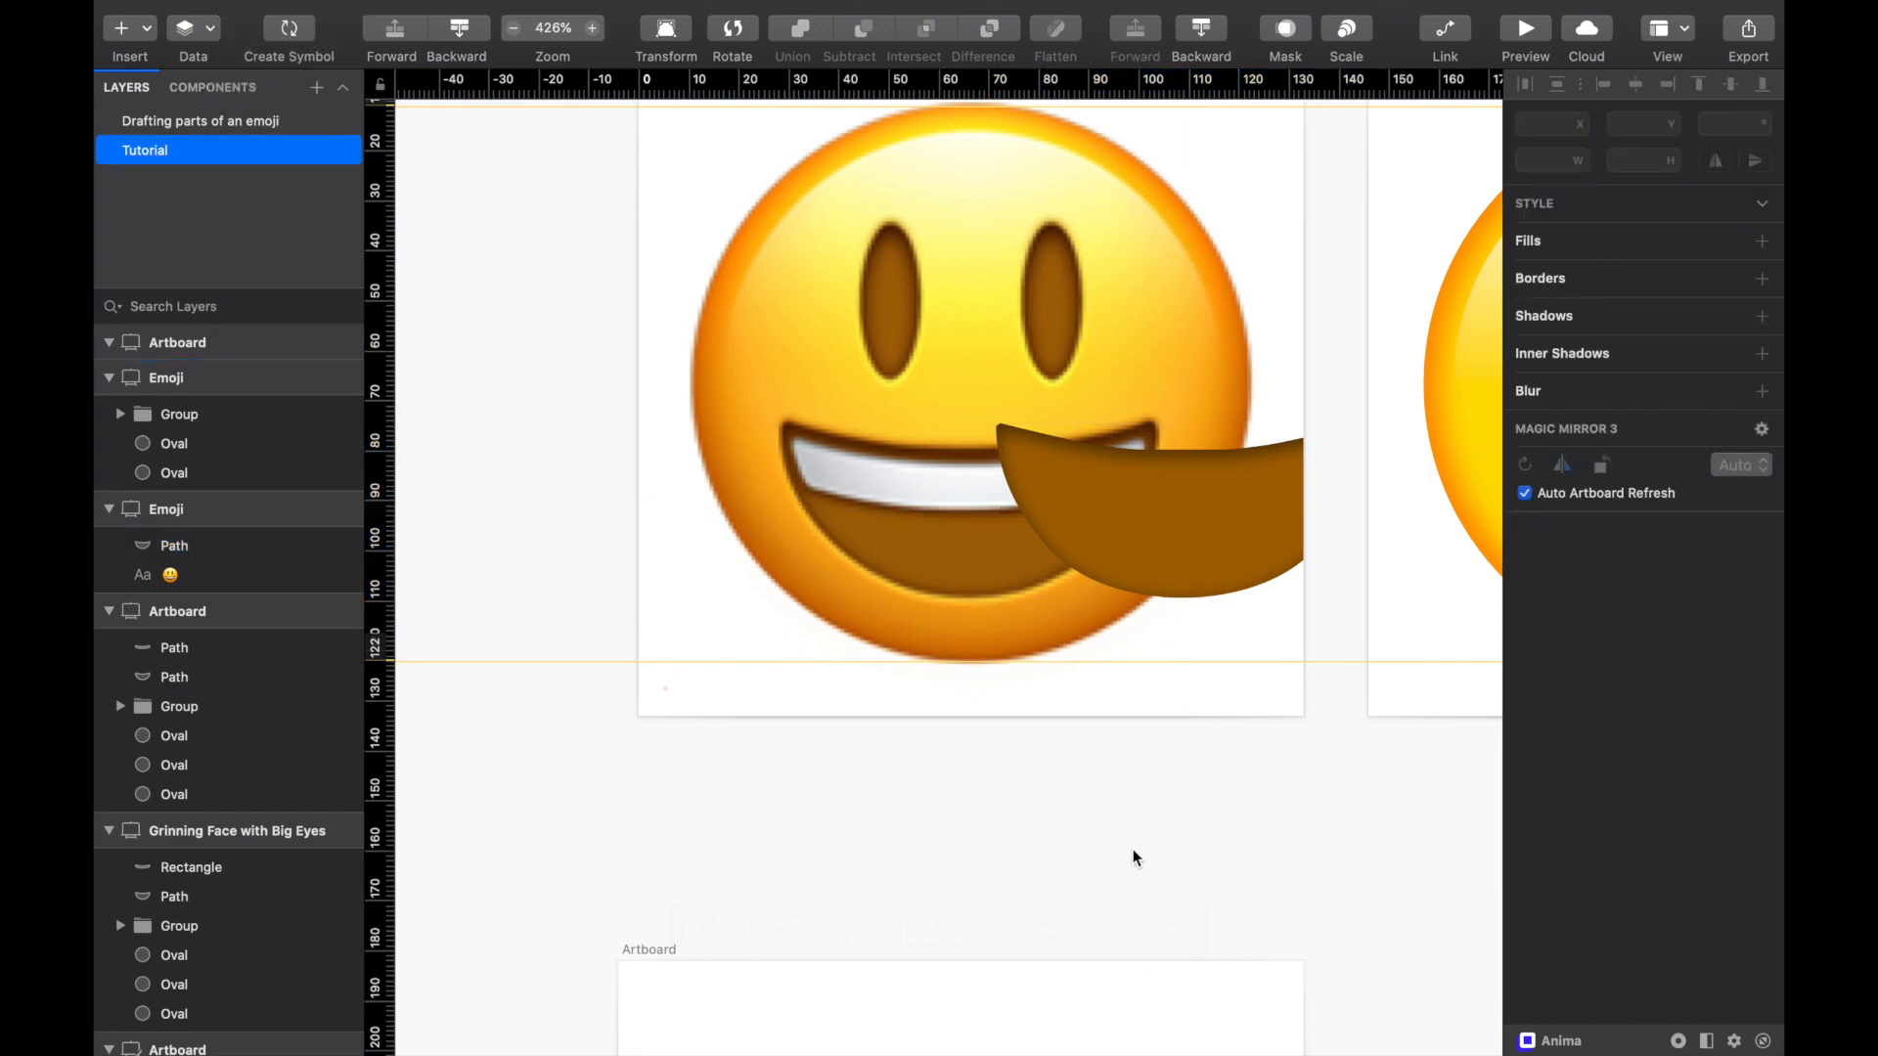
# Step: Move the brown mouth shape back onto the emoji's face, slightly below the reference mouth's upper edge
pyautogui.click(1203, 538)
pyautogui.moveTo(1187, 526); pyautogui.dragTo(974, 540)
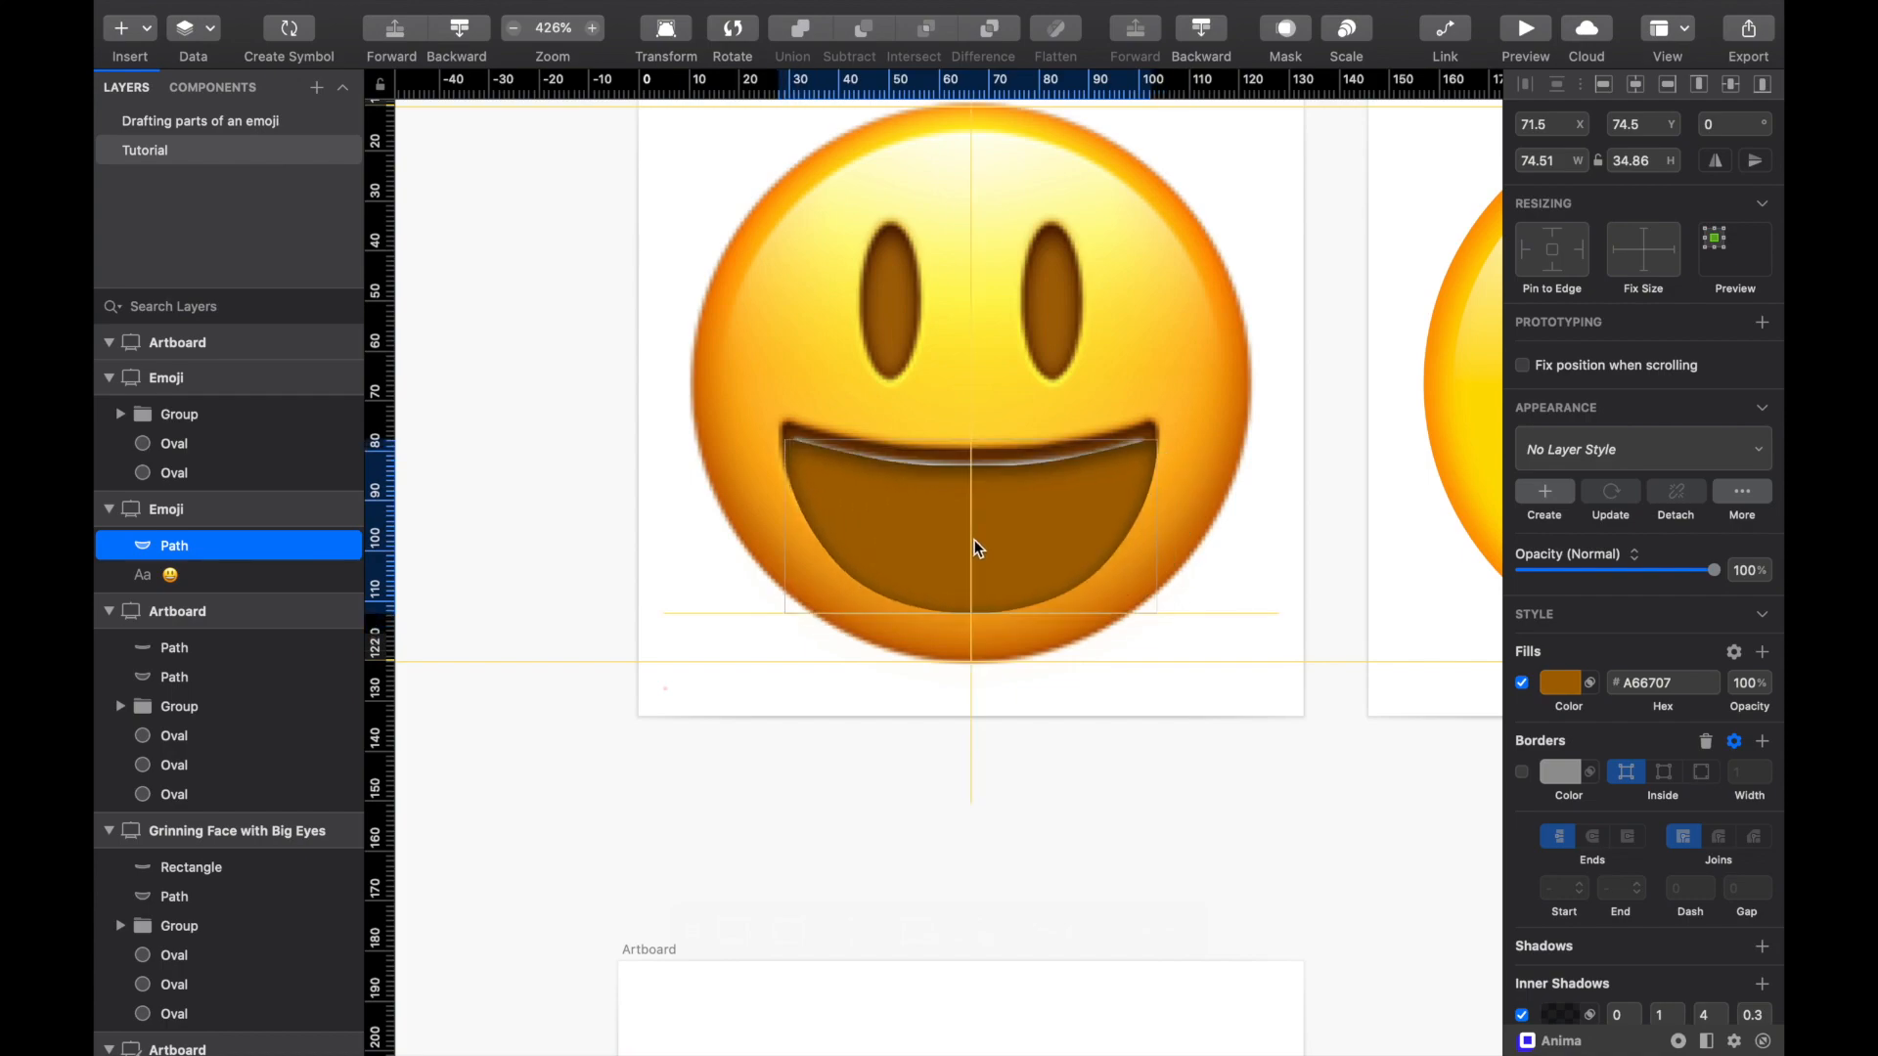
pyautogui.scroll(-2, 1681, 1017)
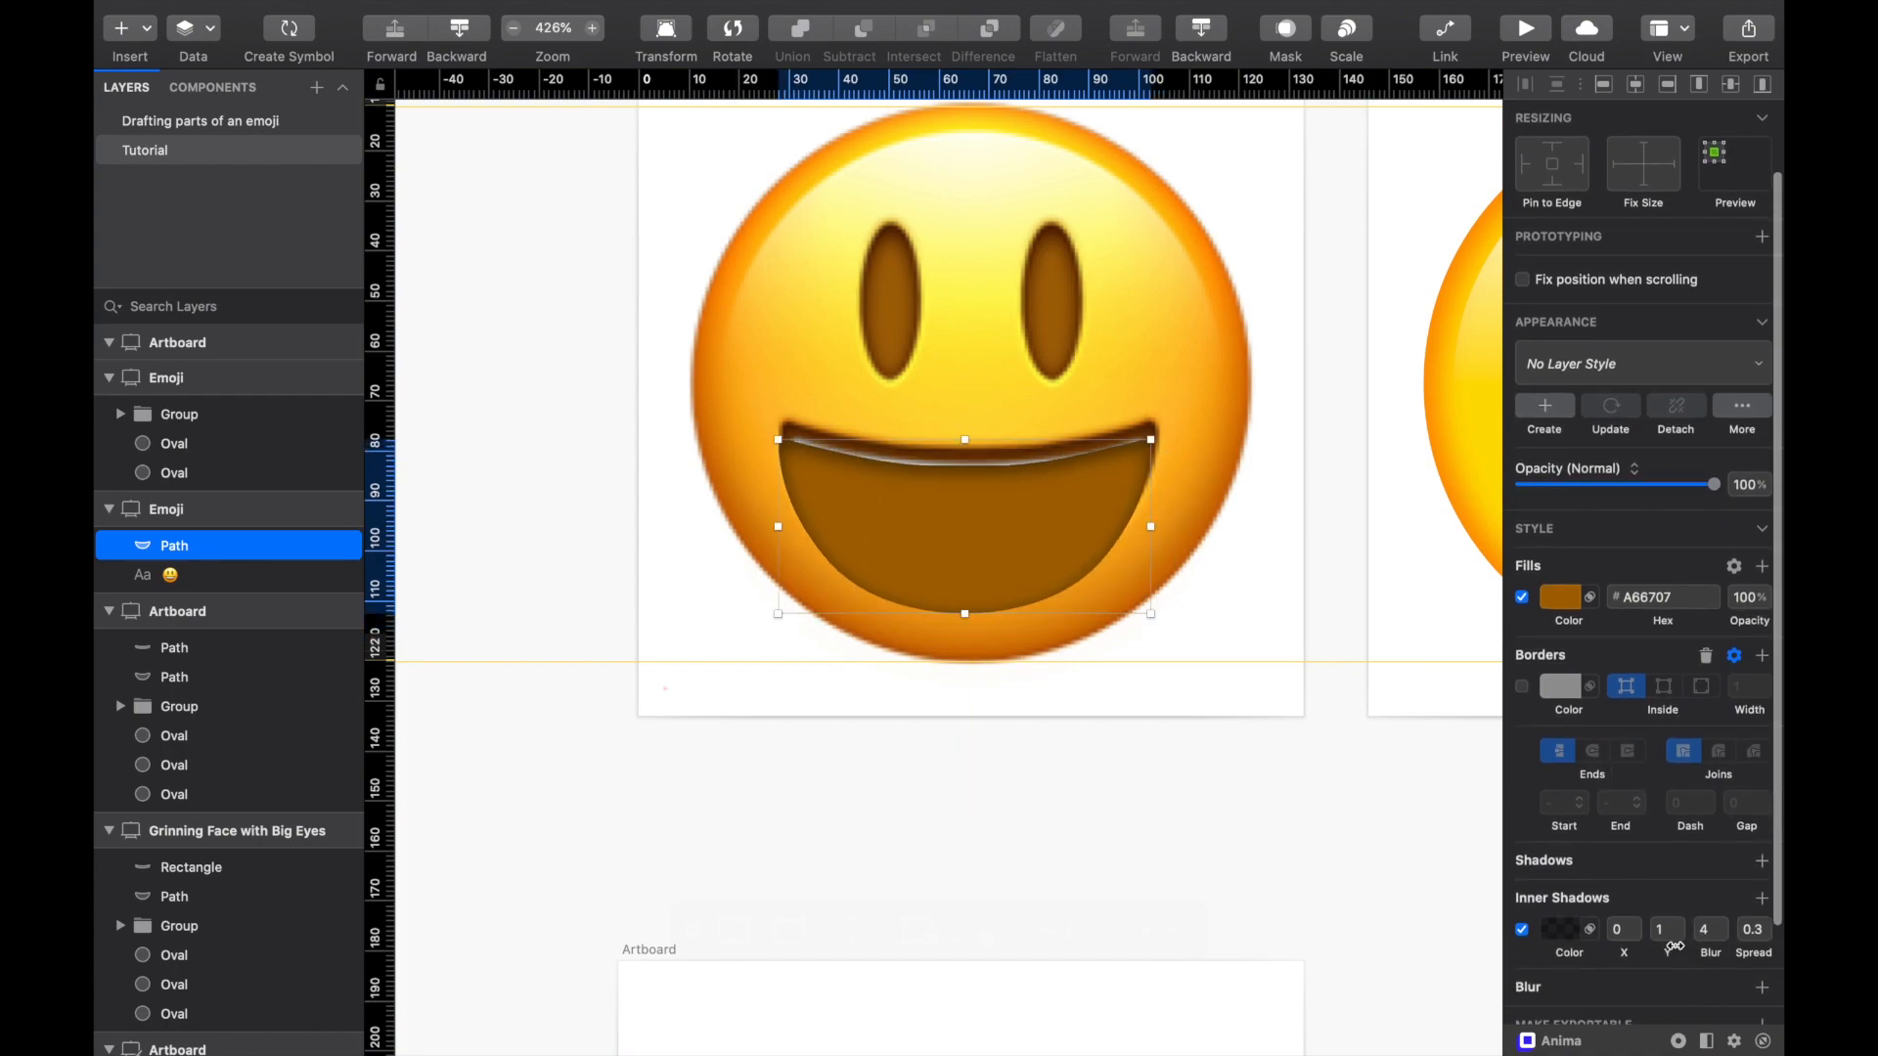
# Step: Set the Y offset of the mouth's inner shadow to 1.2 and deselect the shape
pyautogui.click(1659, 927)
pyautogui.press('Up')
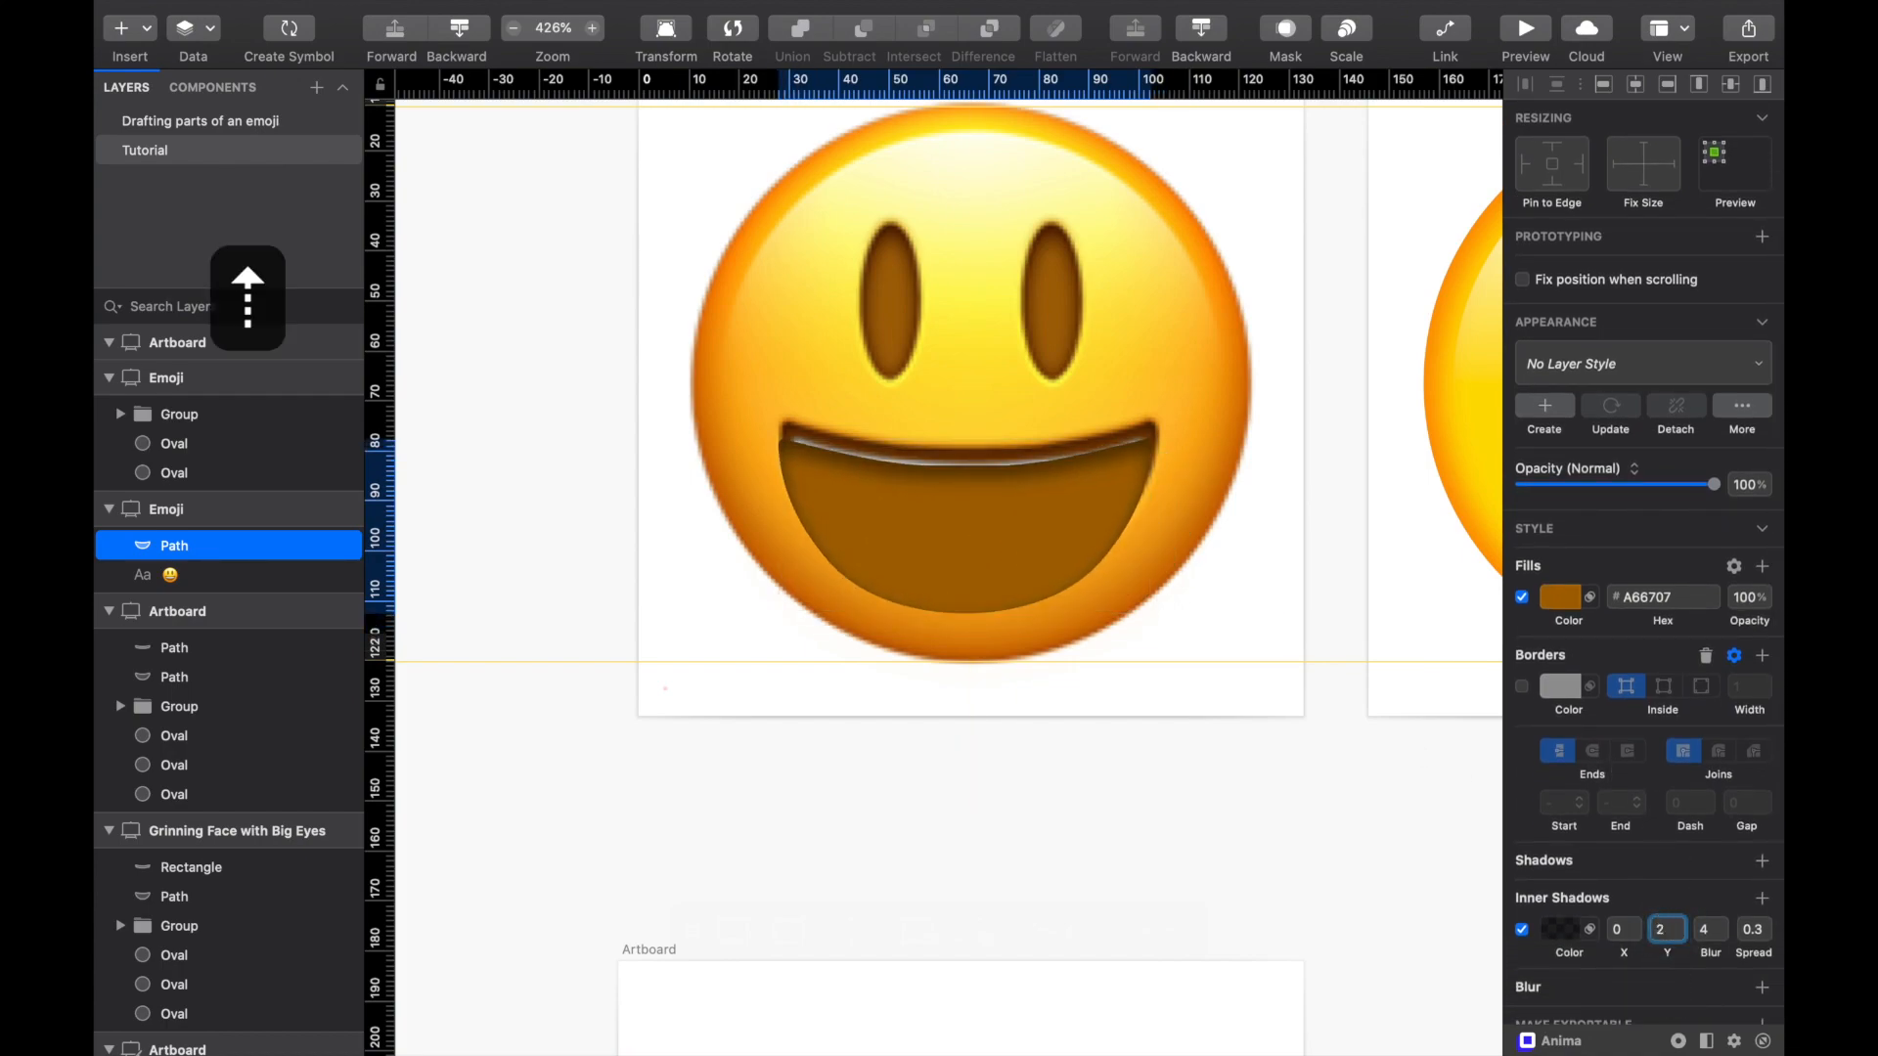
pyautogui.press('Down')
pyautogui.hotkey('alt', 'Down')
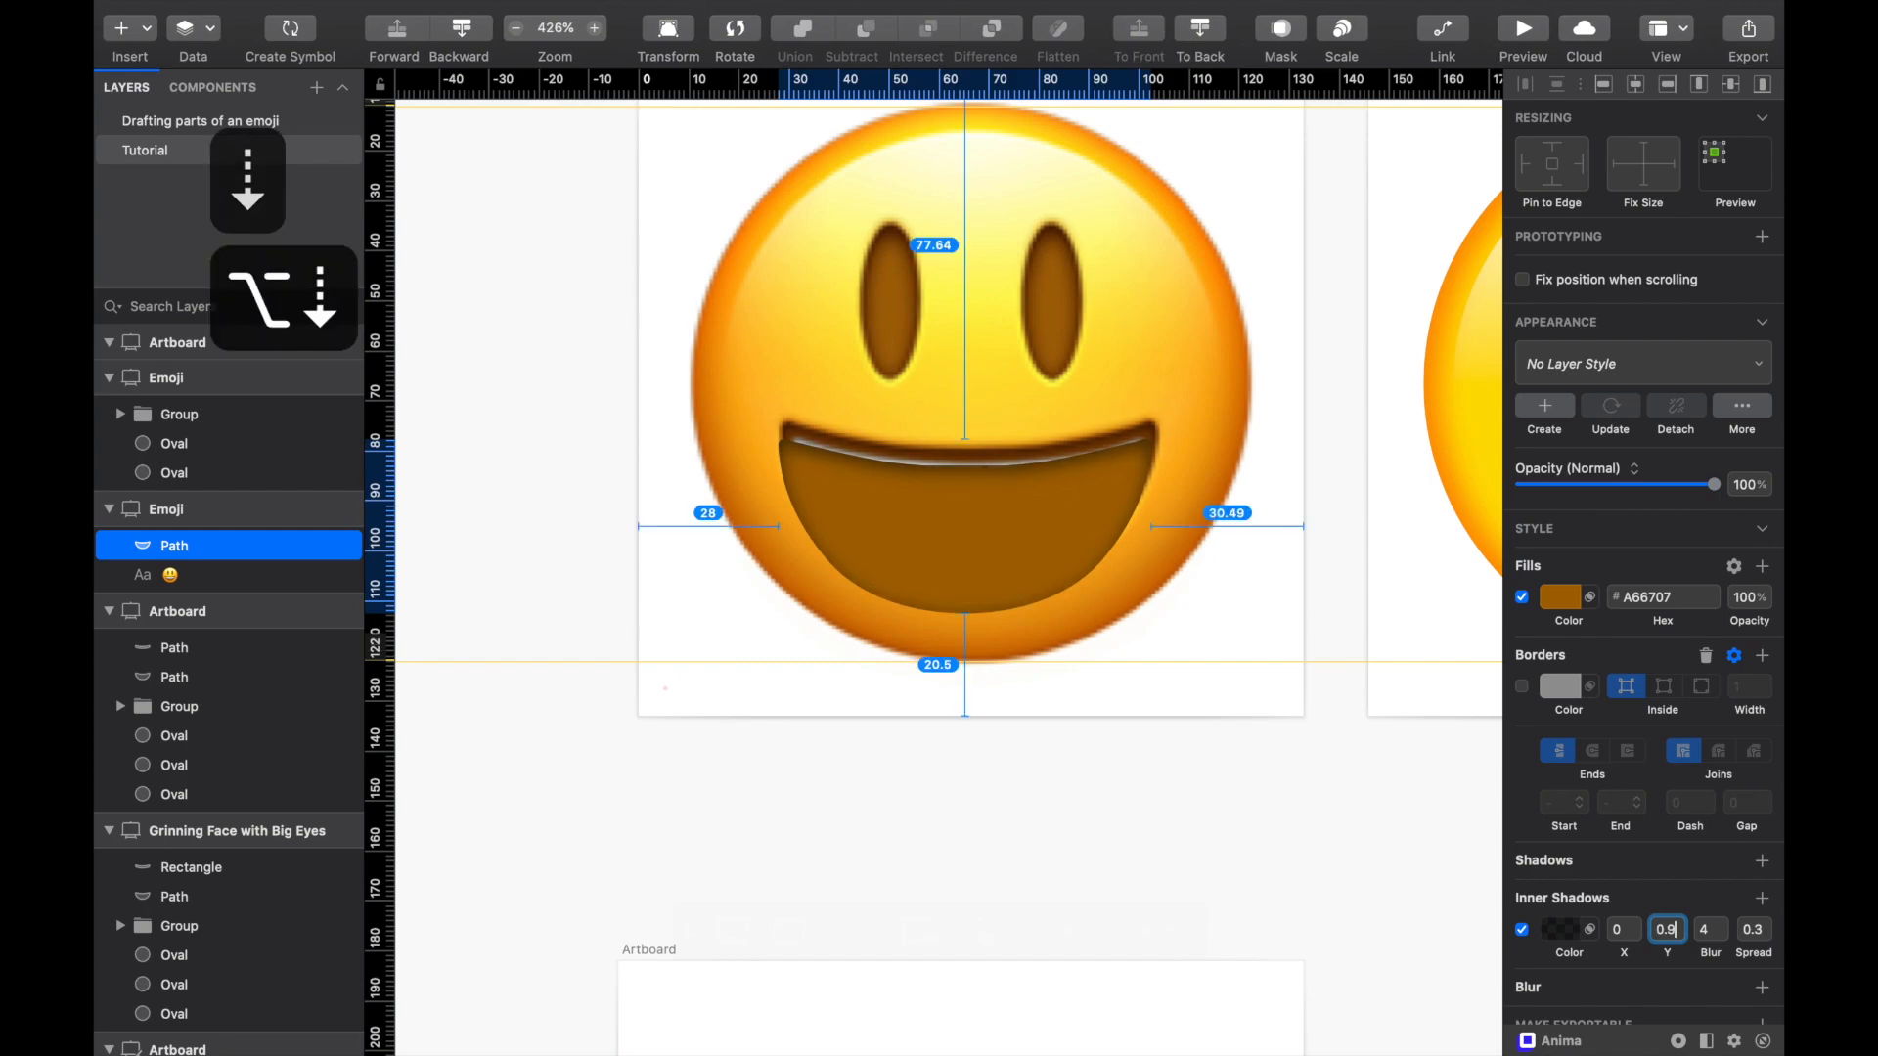
pyautogui.hotkey('alt', 'Up')
pyautogui.hotkey('alt', 'Up')
pyautogui.hotkey('alt', 'Up')
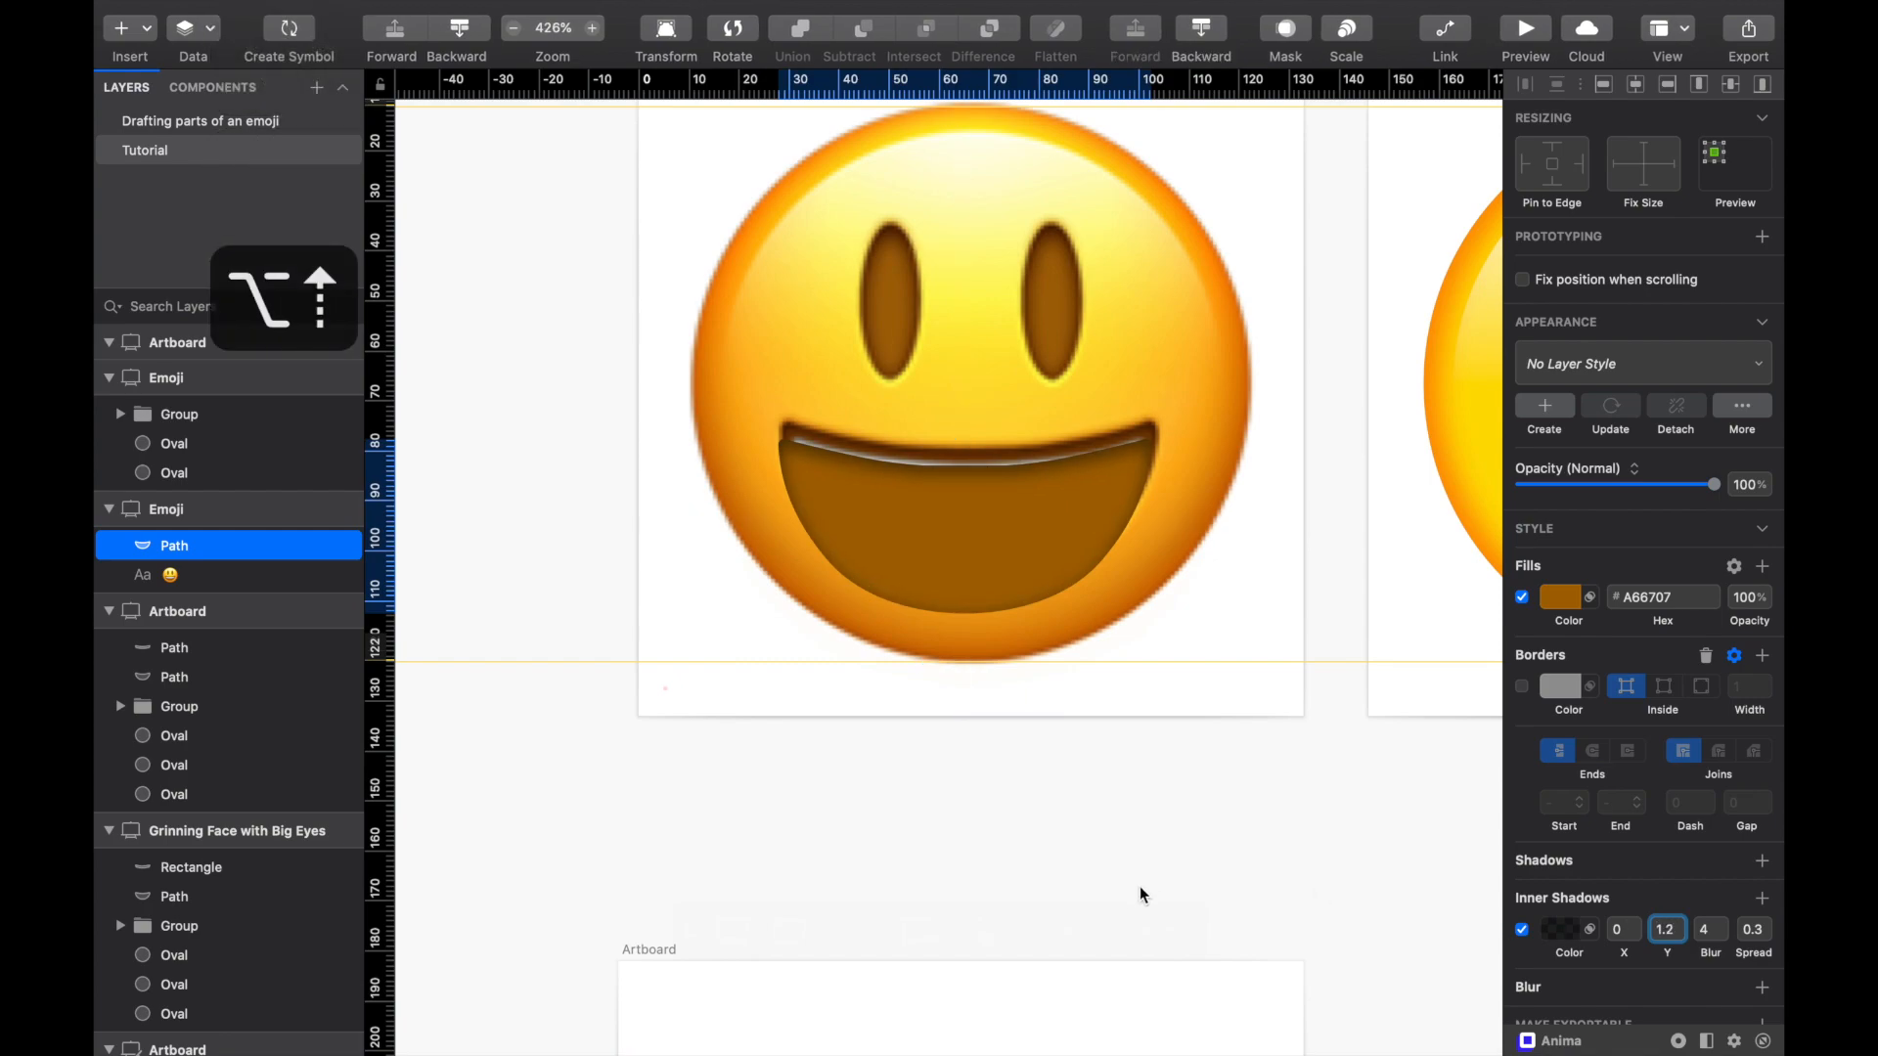
pyautogui.click(1193, 673)
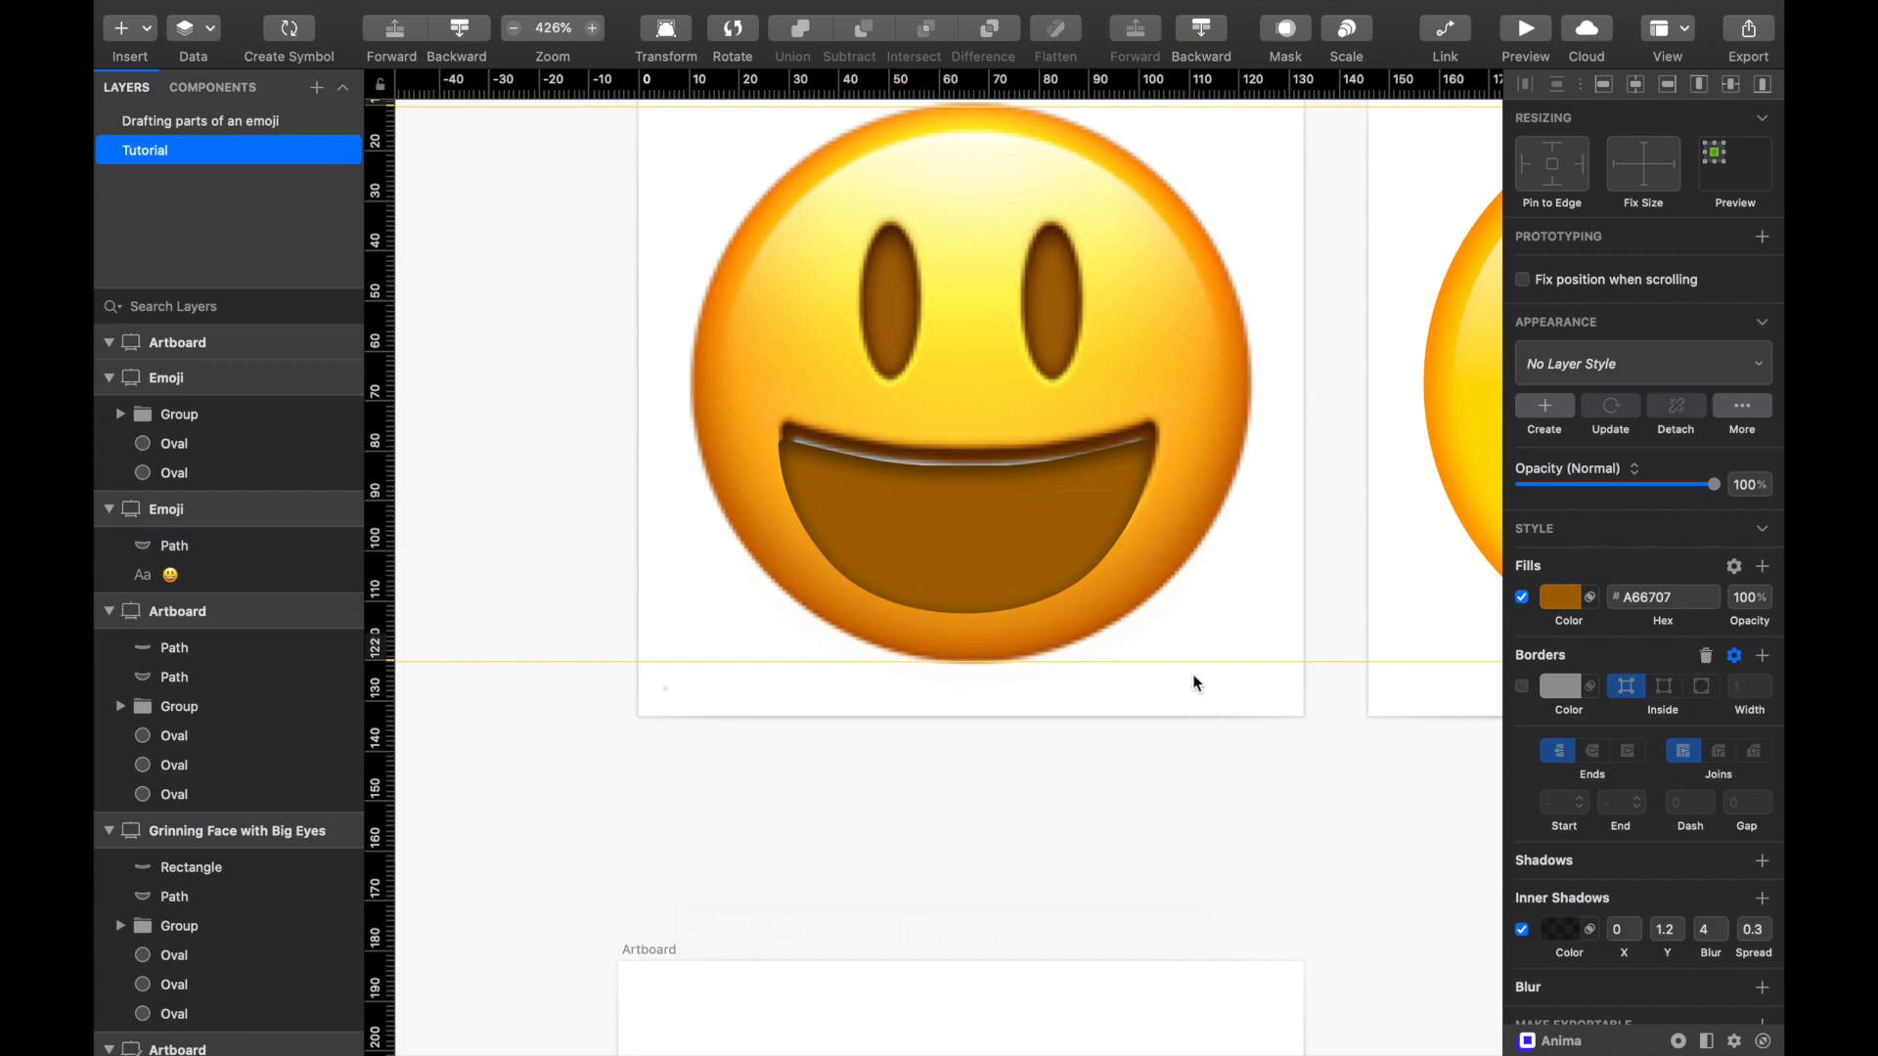
# Step: Move the brown mouth shape aside to uncover the reference mouth and raise its inner shadow colour's alpha to 62
pyautogui.moveTo(1039, 530); pyautogui.dragTo(1170, 545)
pyautogui.moveTo(1208, 525); pyautogui.dragTo(1246, 537)
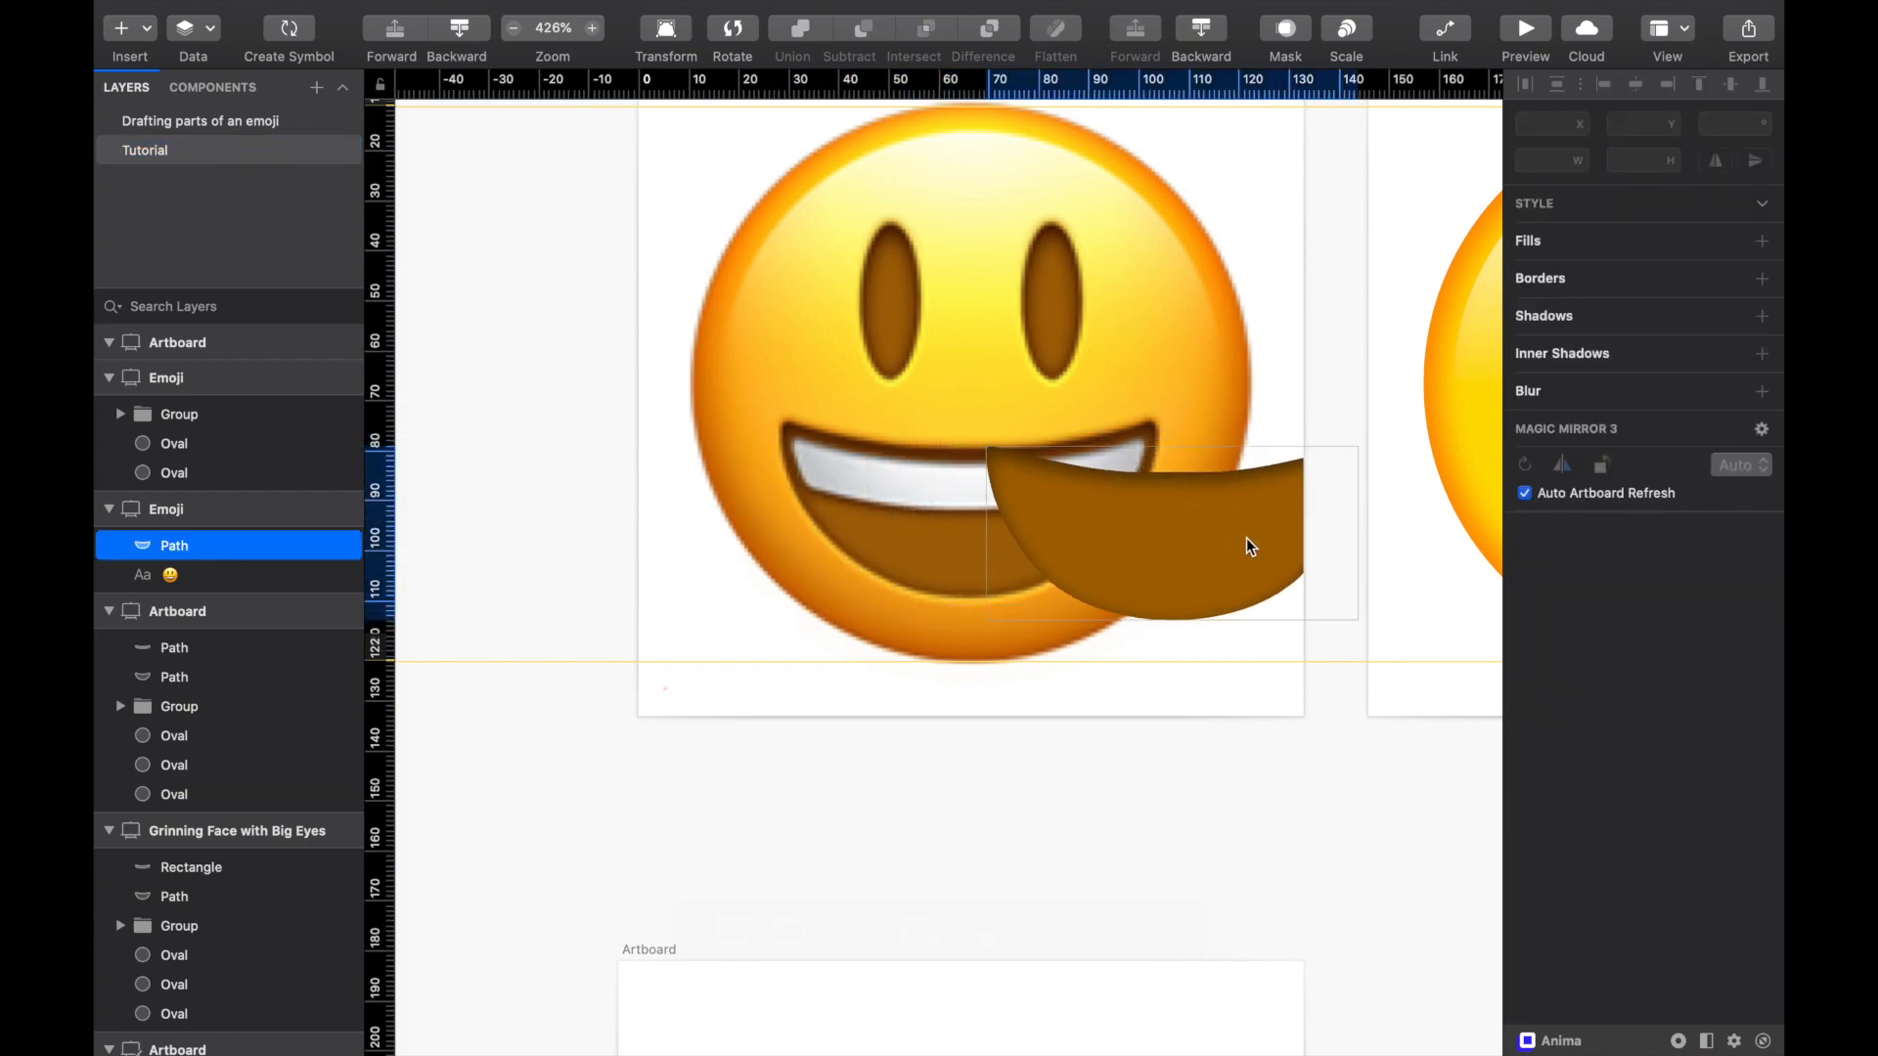
pyautogui.scroll(-2, 1604, 997)
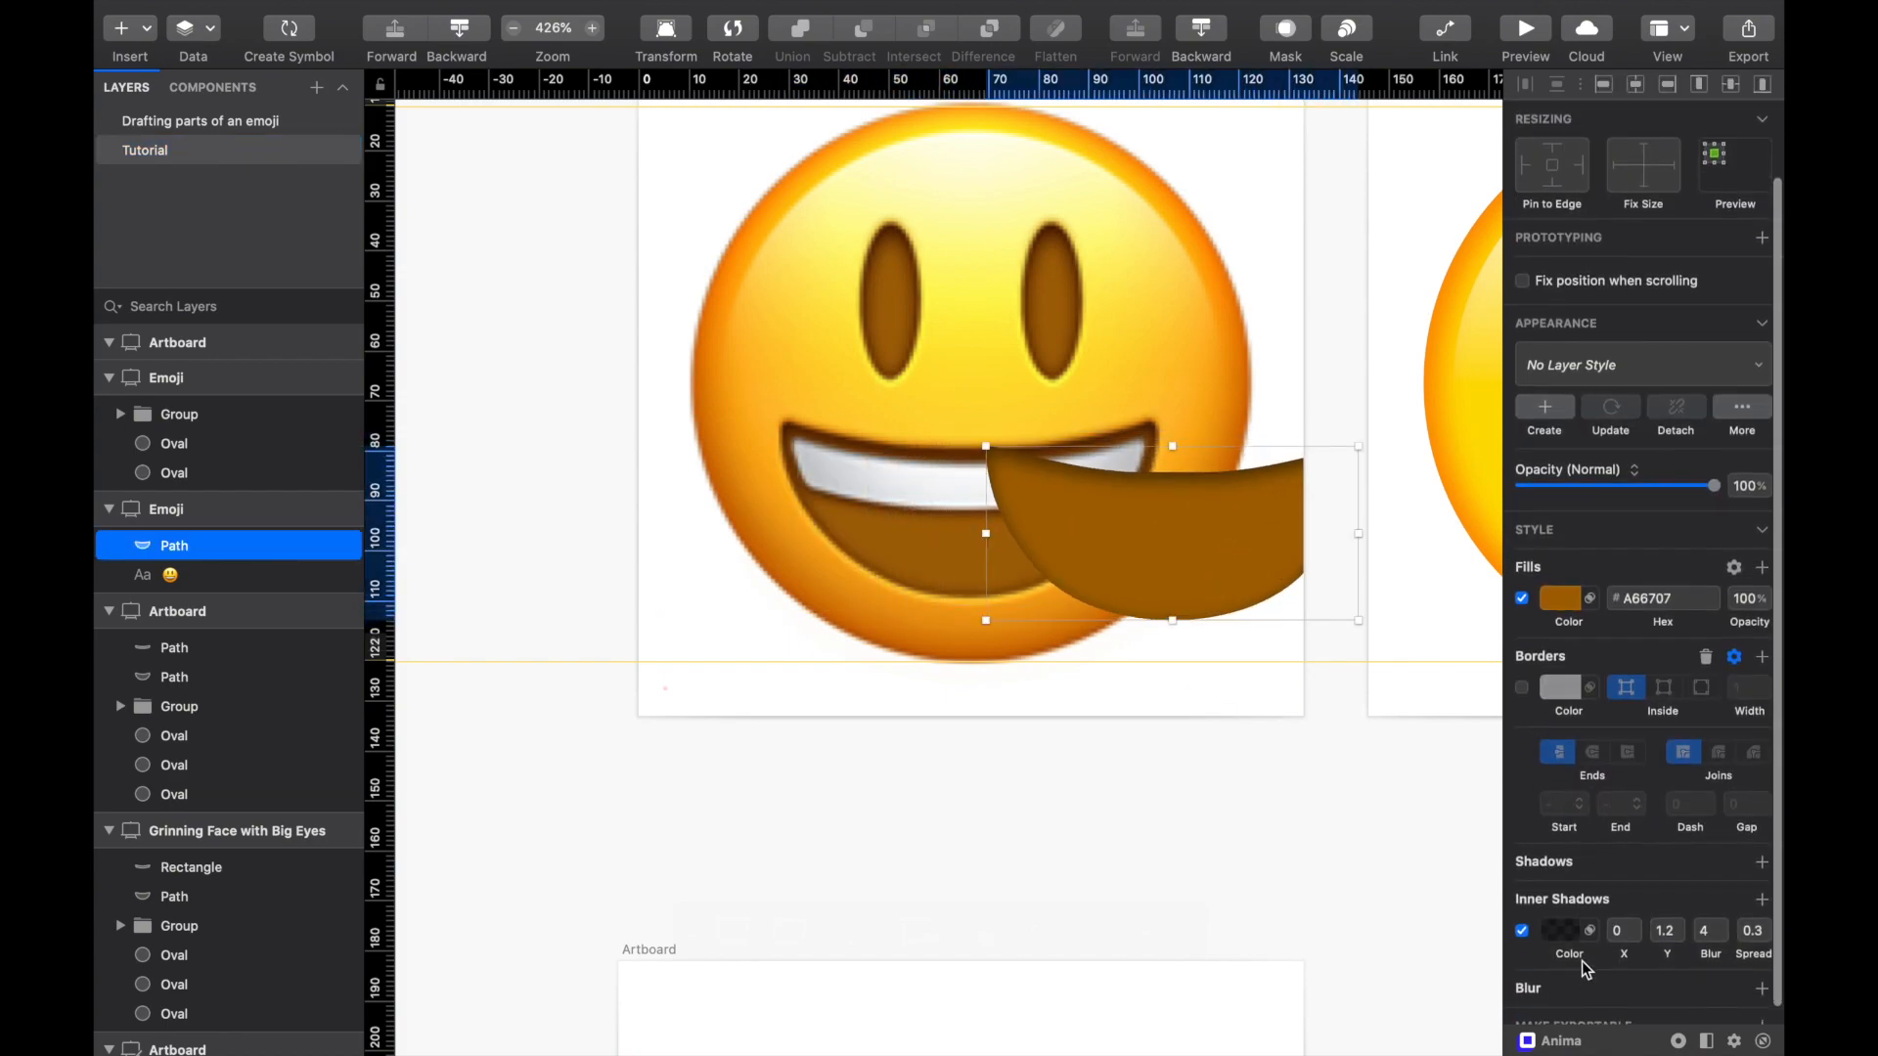
pyautogui.click(1563, 925)
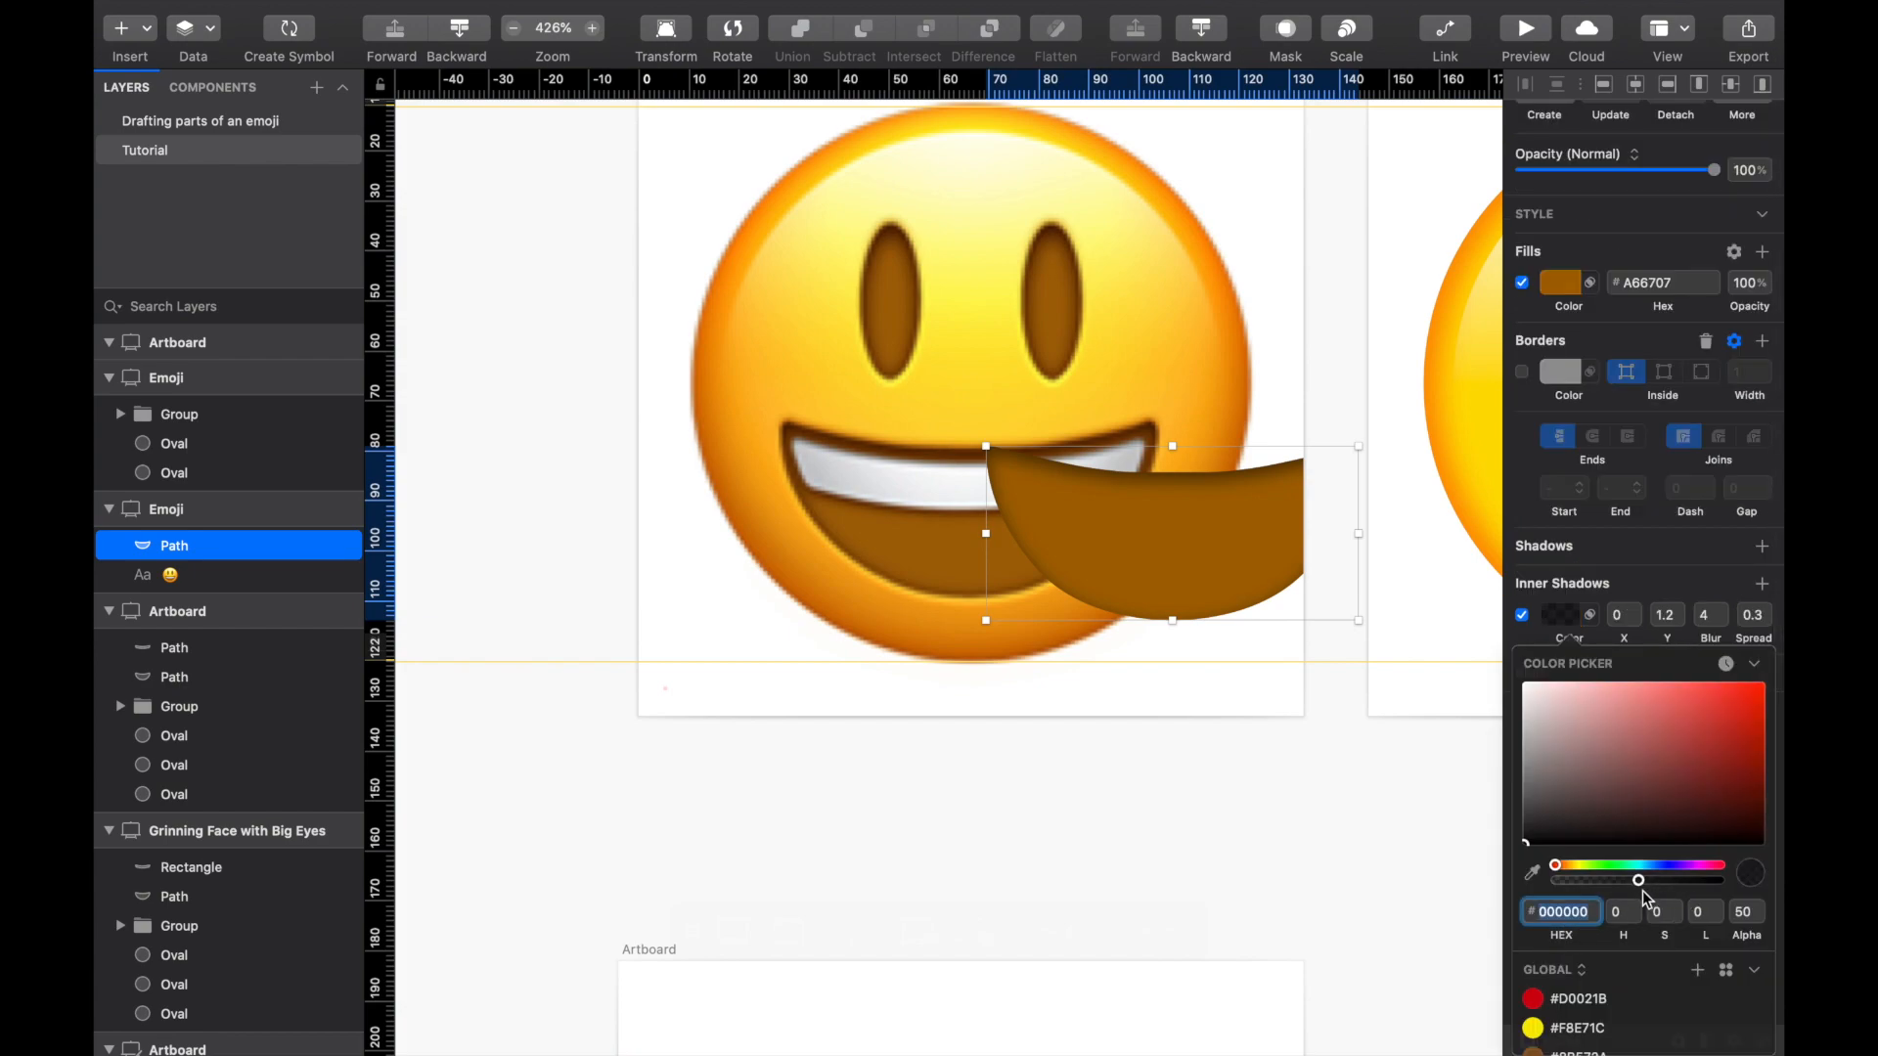
pyautogui.moveTo(1646, 880); pyautogui.dragTo(1660, 883)
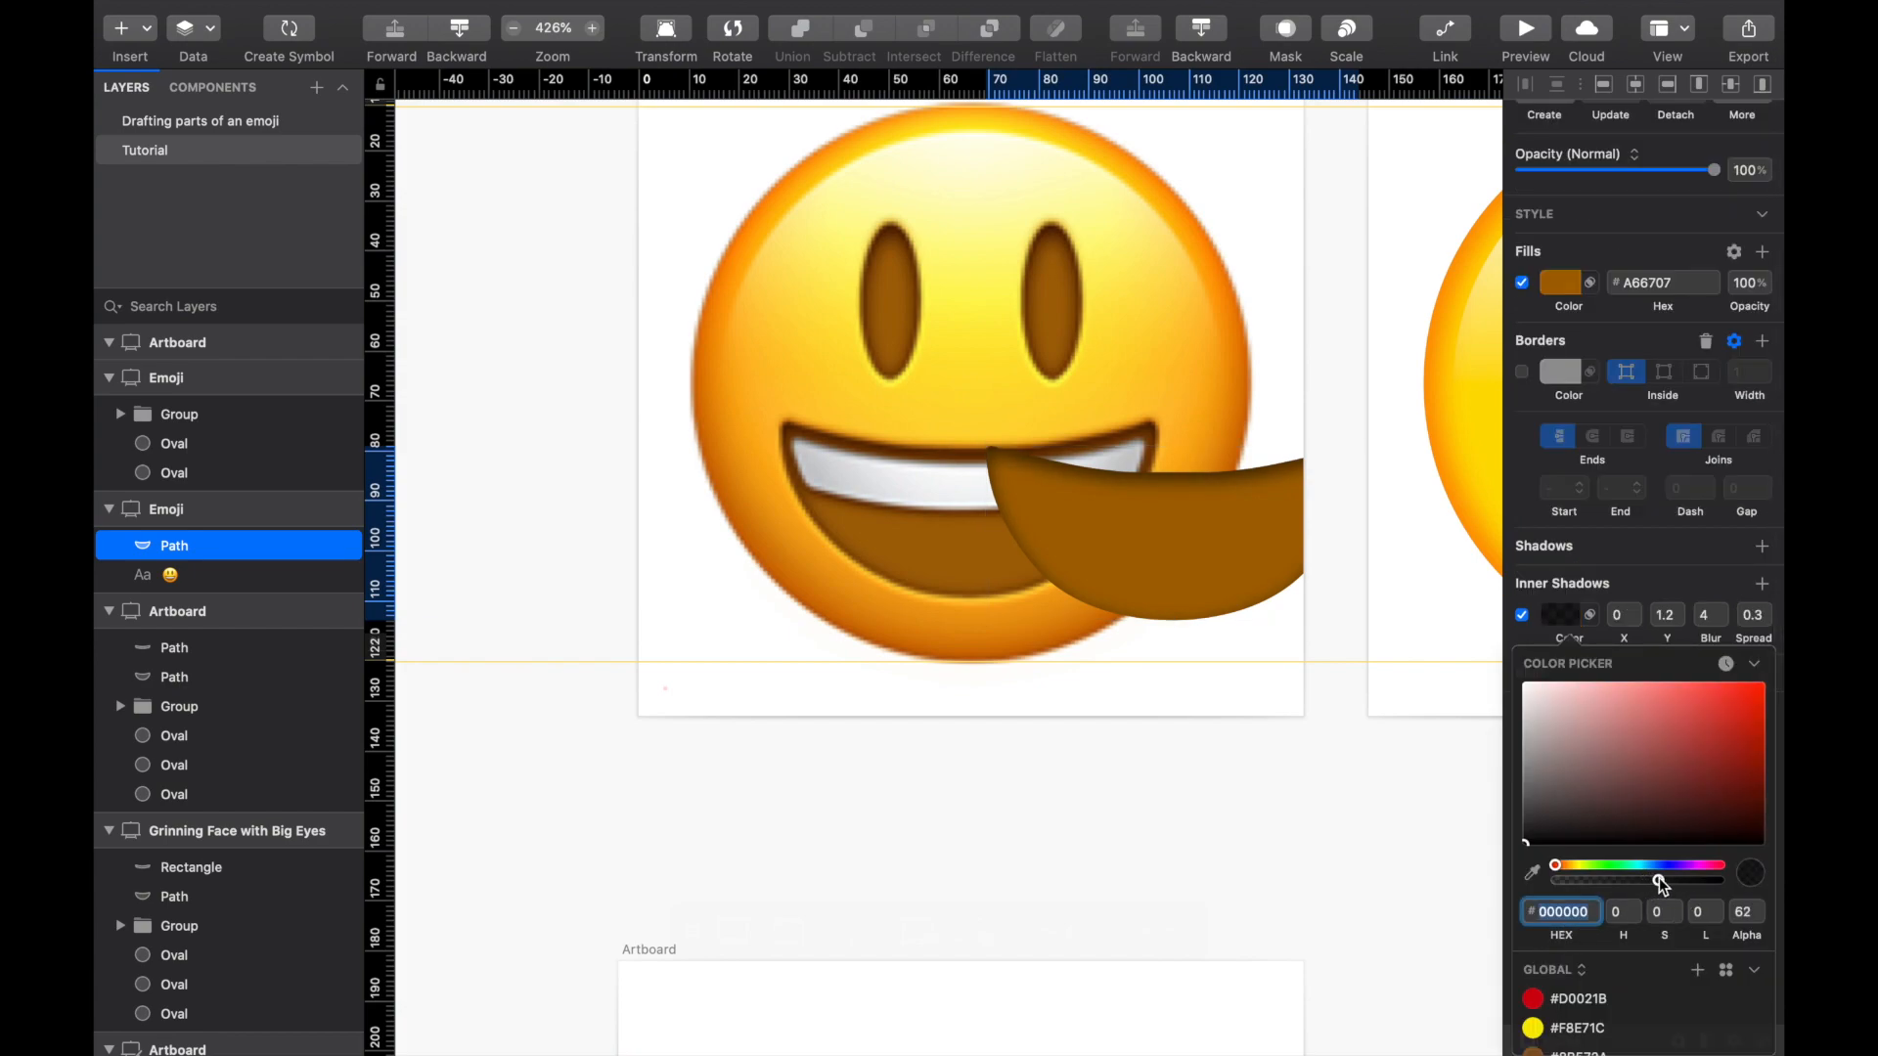
pyautogui.click(1229, 800)
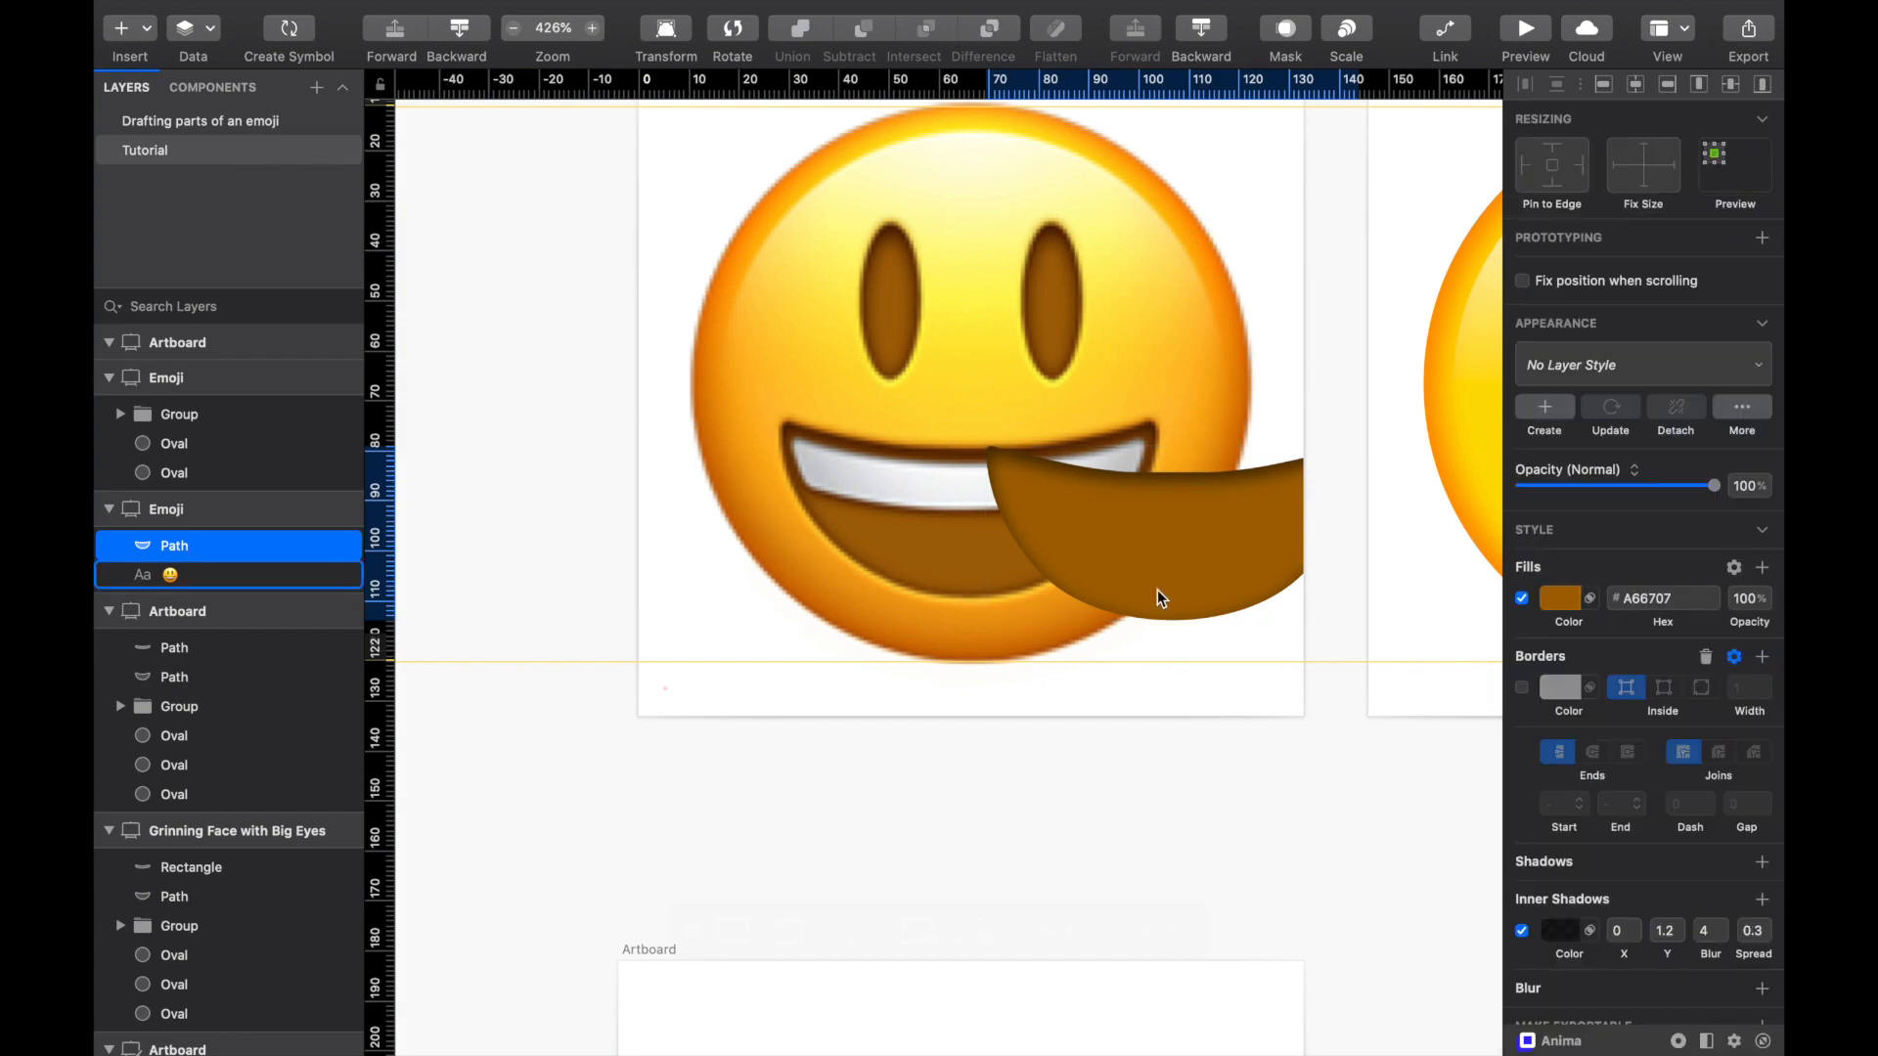
# Step: Shift the mouth shape partway back toward the reference mouth, enable its border and switch the border to a linear gradient
pyautogui.moveTo(1194, 555); pyautogui.dragTo(1064, 520)
pyautogui.scroll(5, 837, 537)
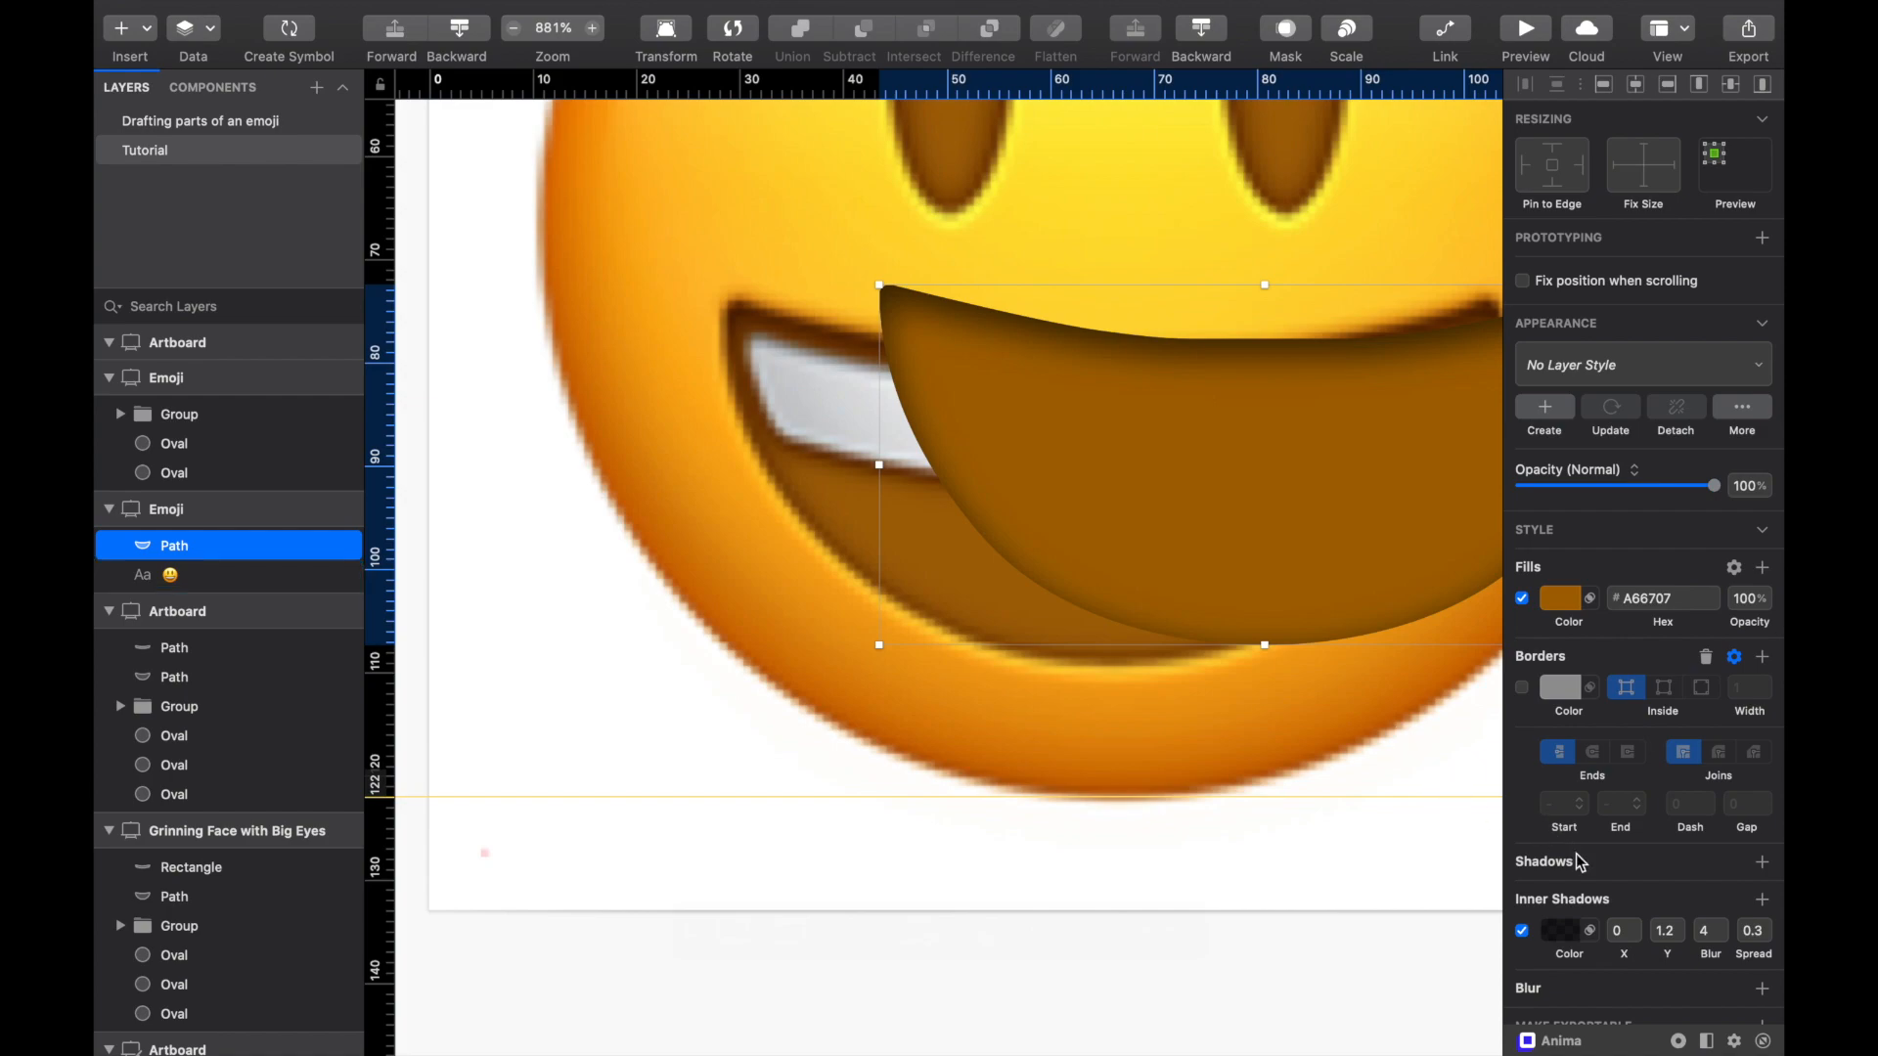
pyautogui.scroll(-1, 1582, 893)
pyautogui.scroll(5, 1589, 782)
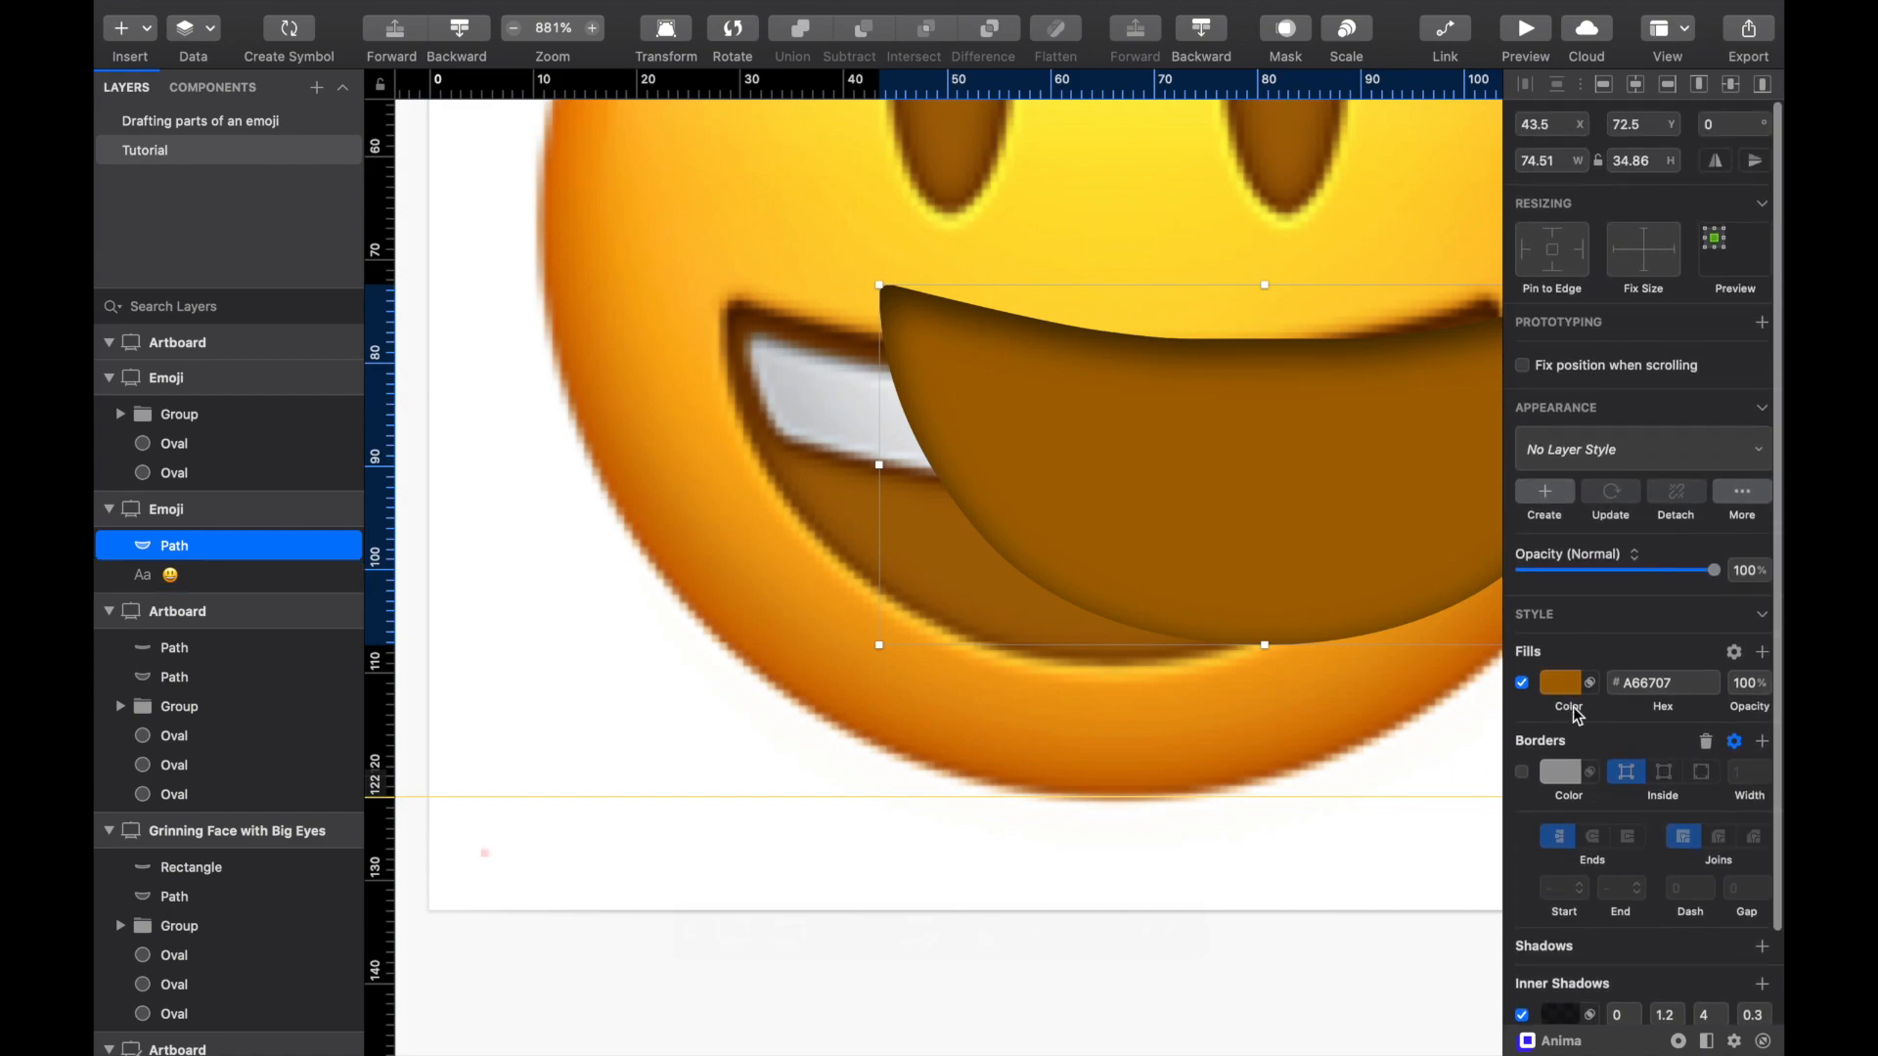
pyautogui.scroll(-2, 1555, 734)
pyautogui.click(1523, 735)
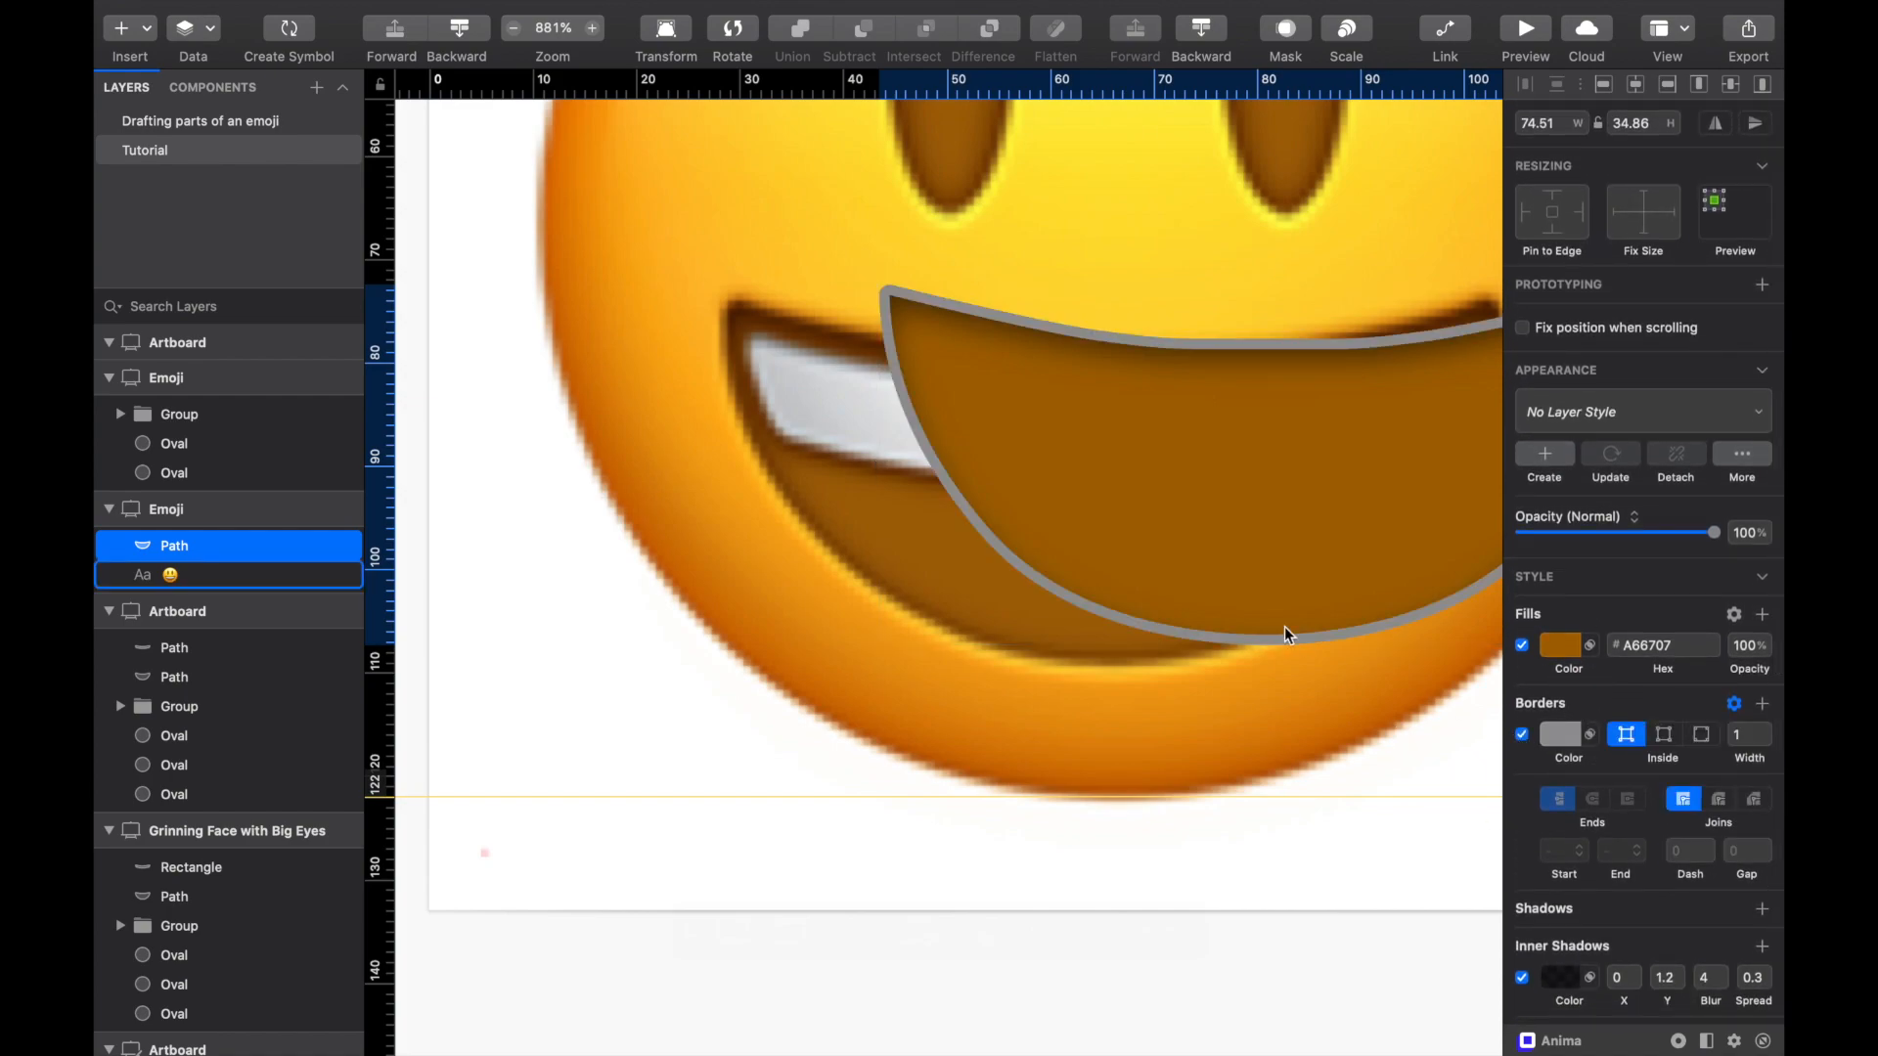
pyautogui.click(1548, 744)
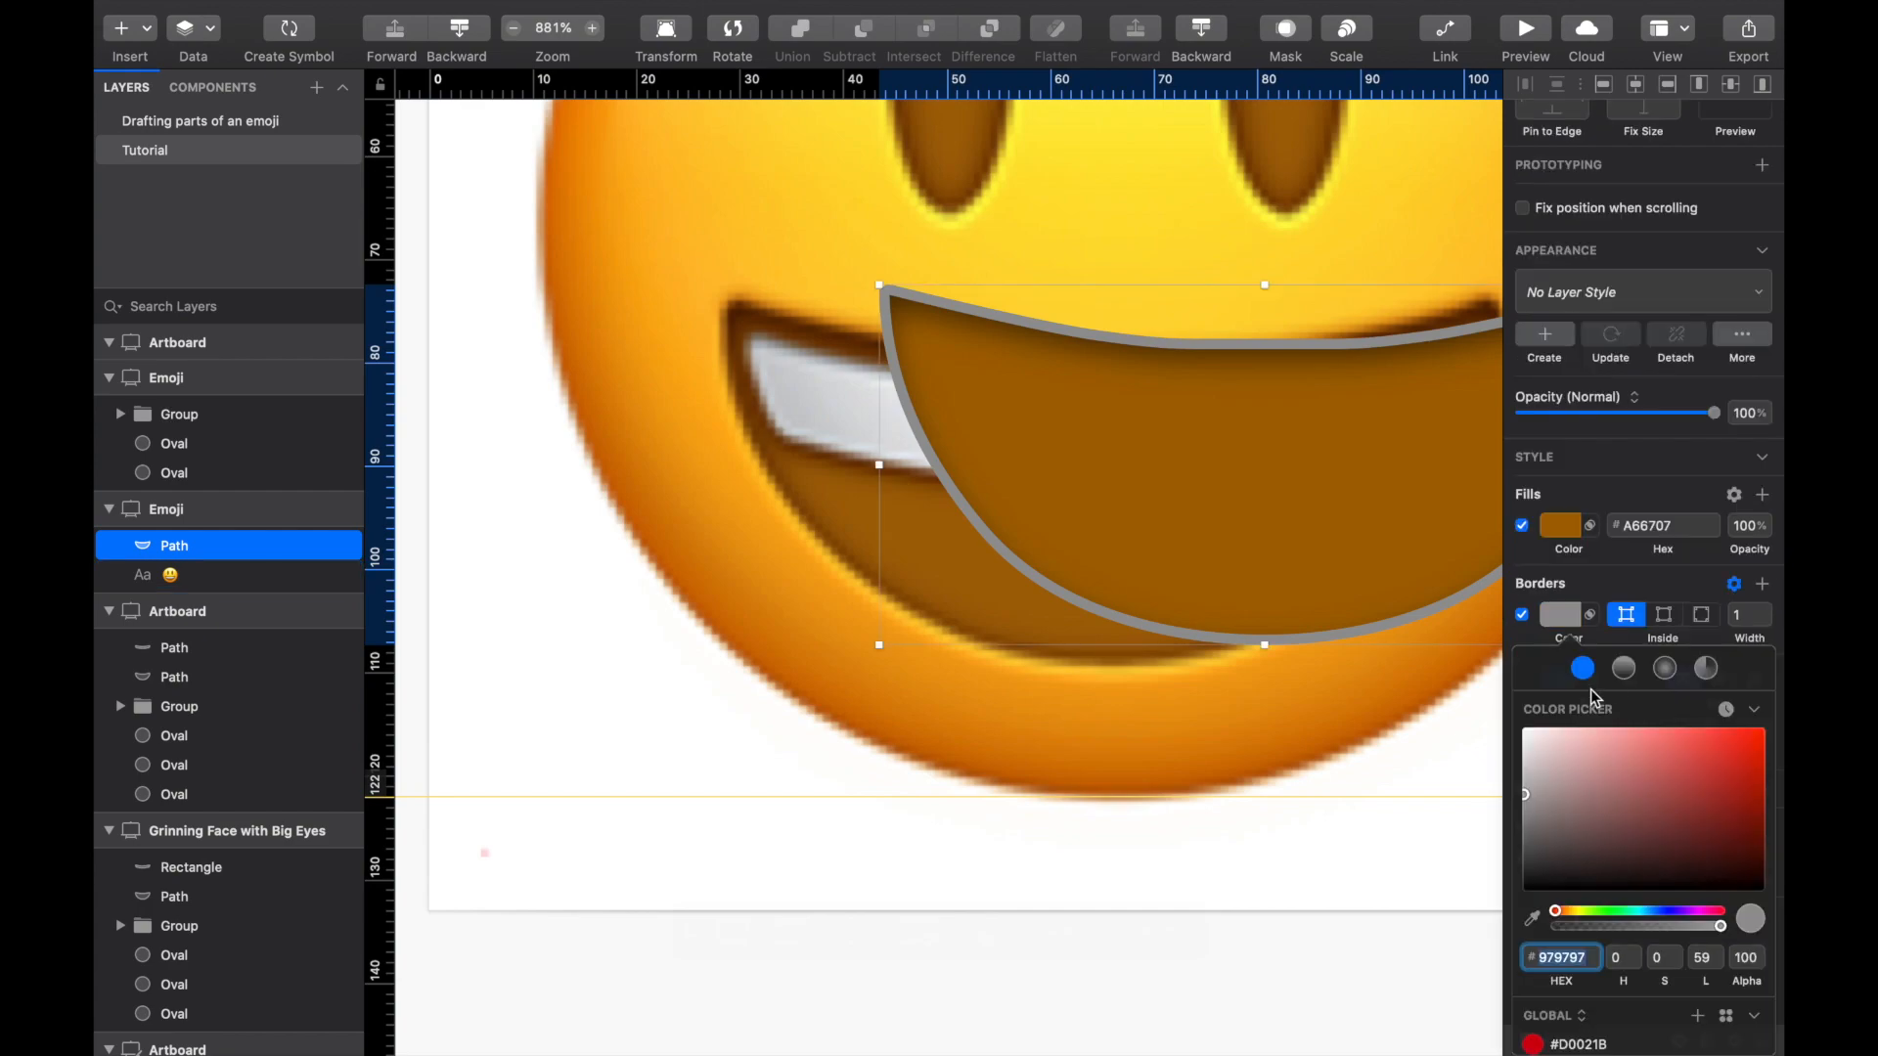
pyautogui.click(1623, 668)
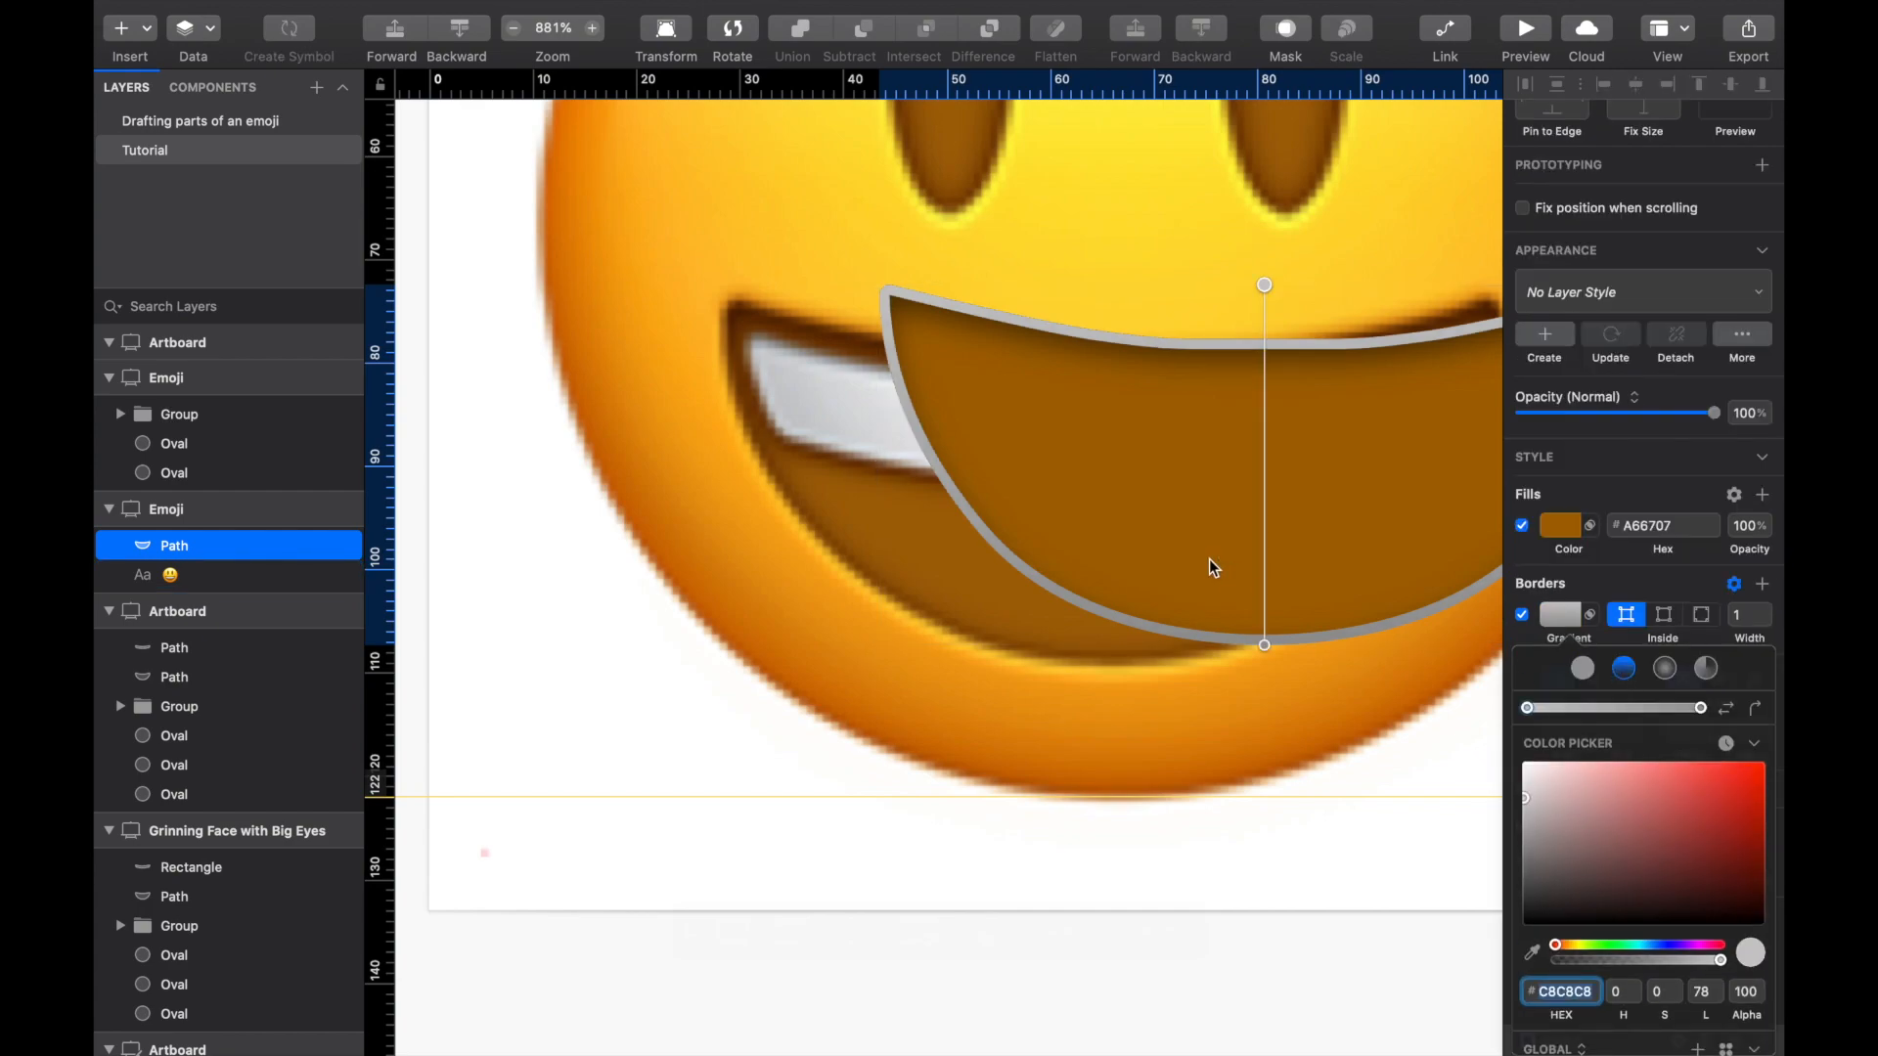
# Step: Set the border gradient's lower stop to the yellow FEF443 sampled from the highlight below the reference emoji's eye
pyautogui.click(1264, 645)
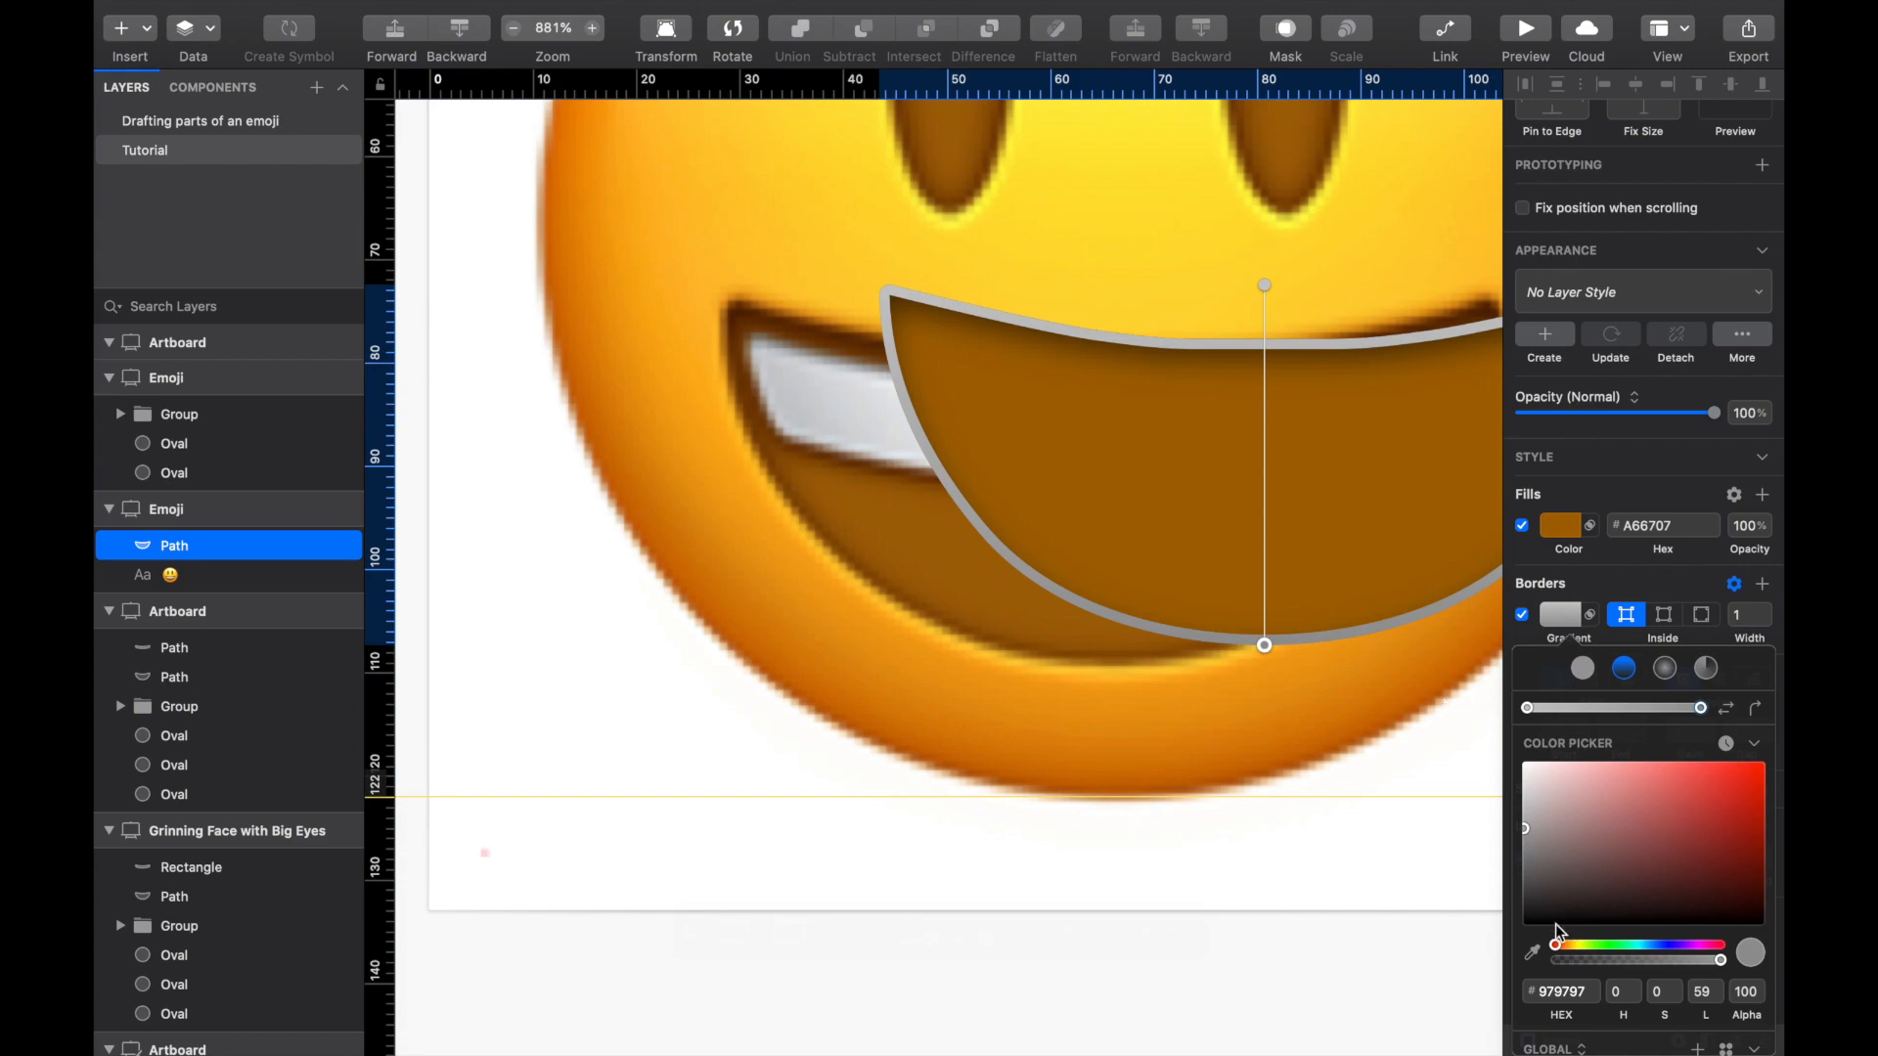
pyautogui.click(1531, 954)
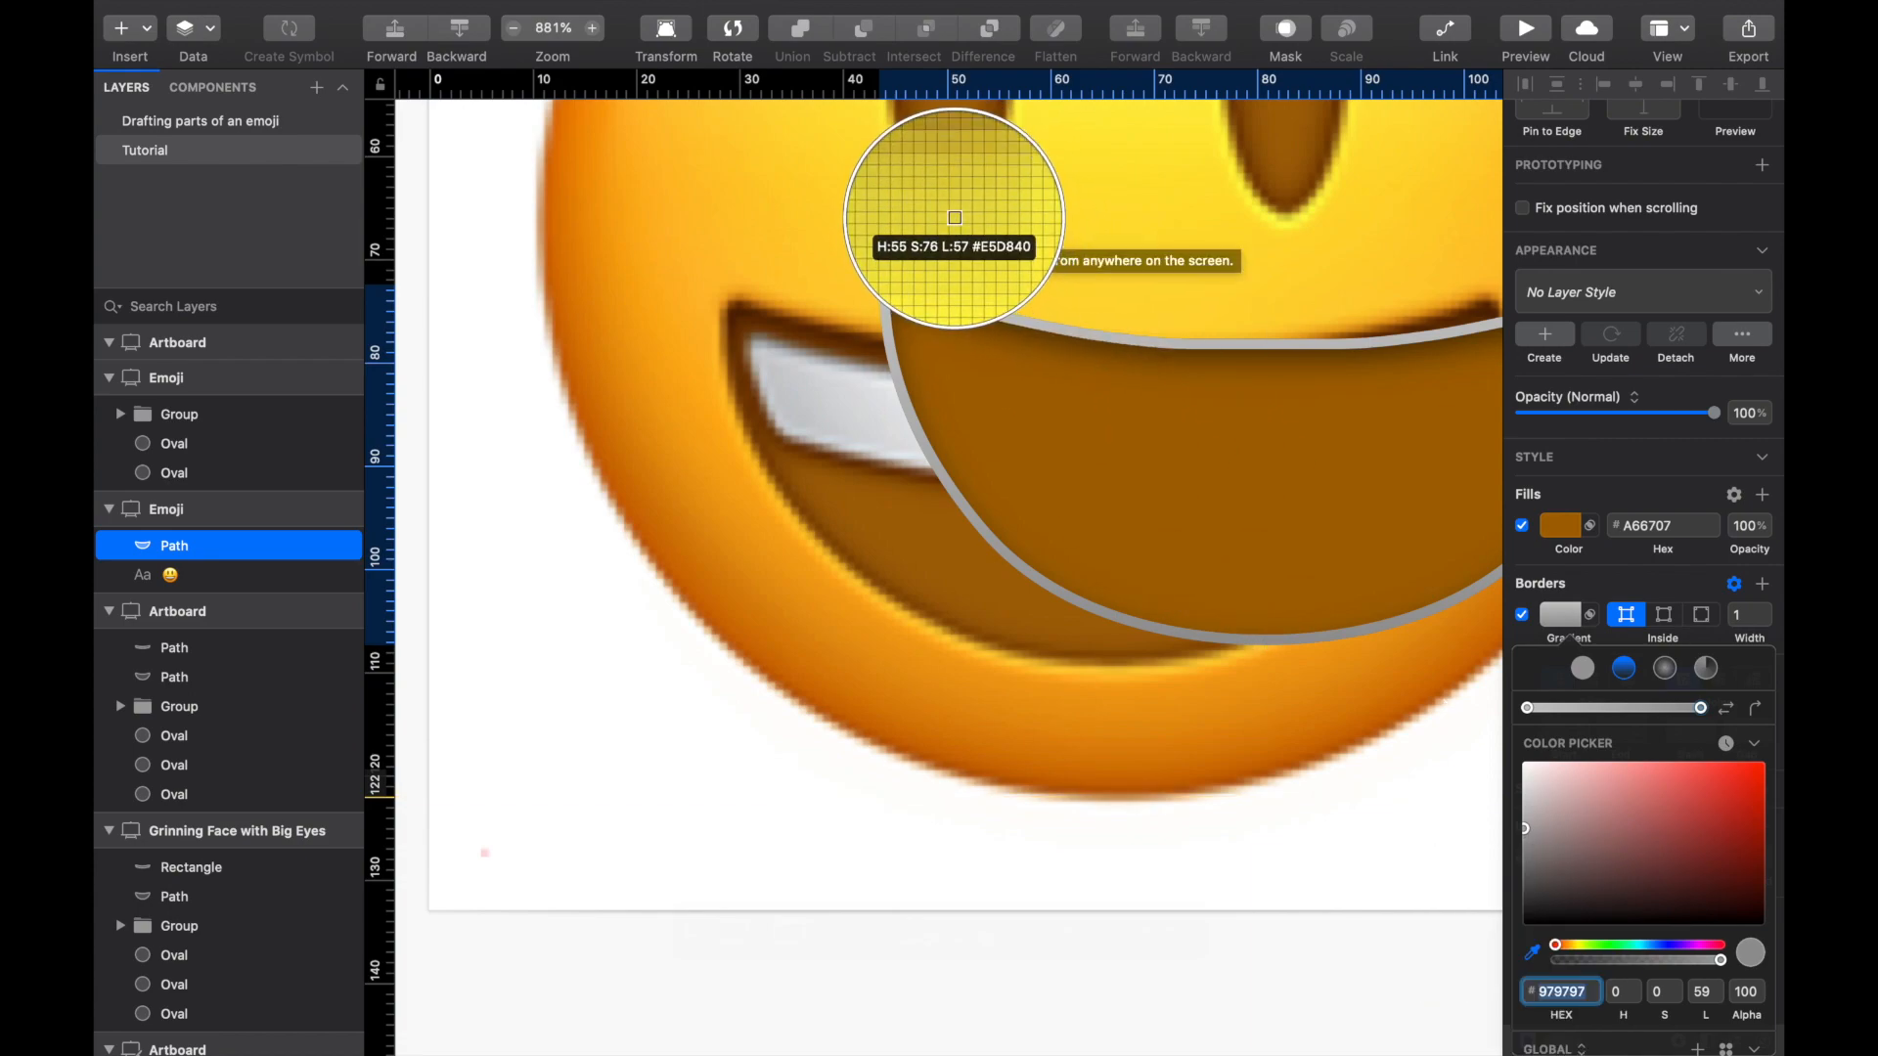
pyautogui.click(956, 225)
pyautogui.hscroll(3, 1123, 402)
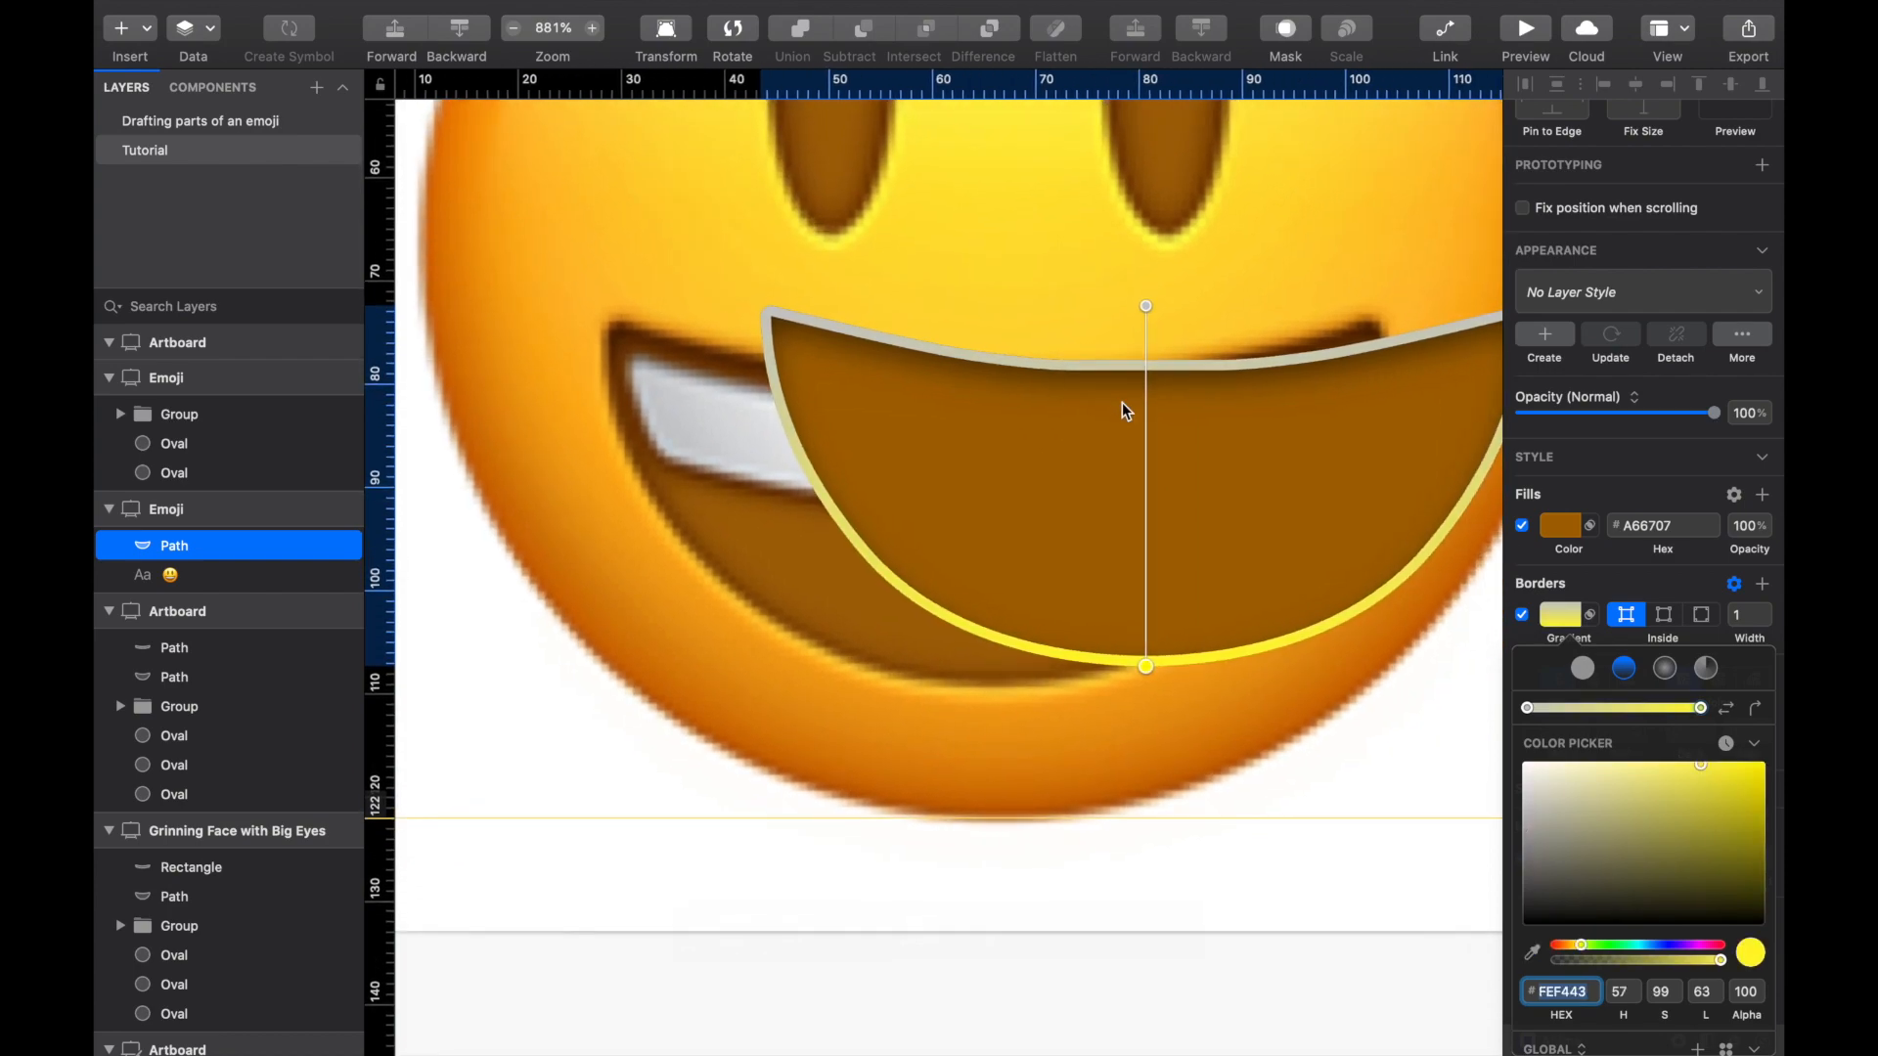
# Step: Set the border gradient's upper stop to orange DB6800 with 27 alpha
pyautogui.click(1147, 306)
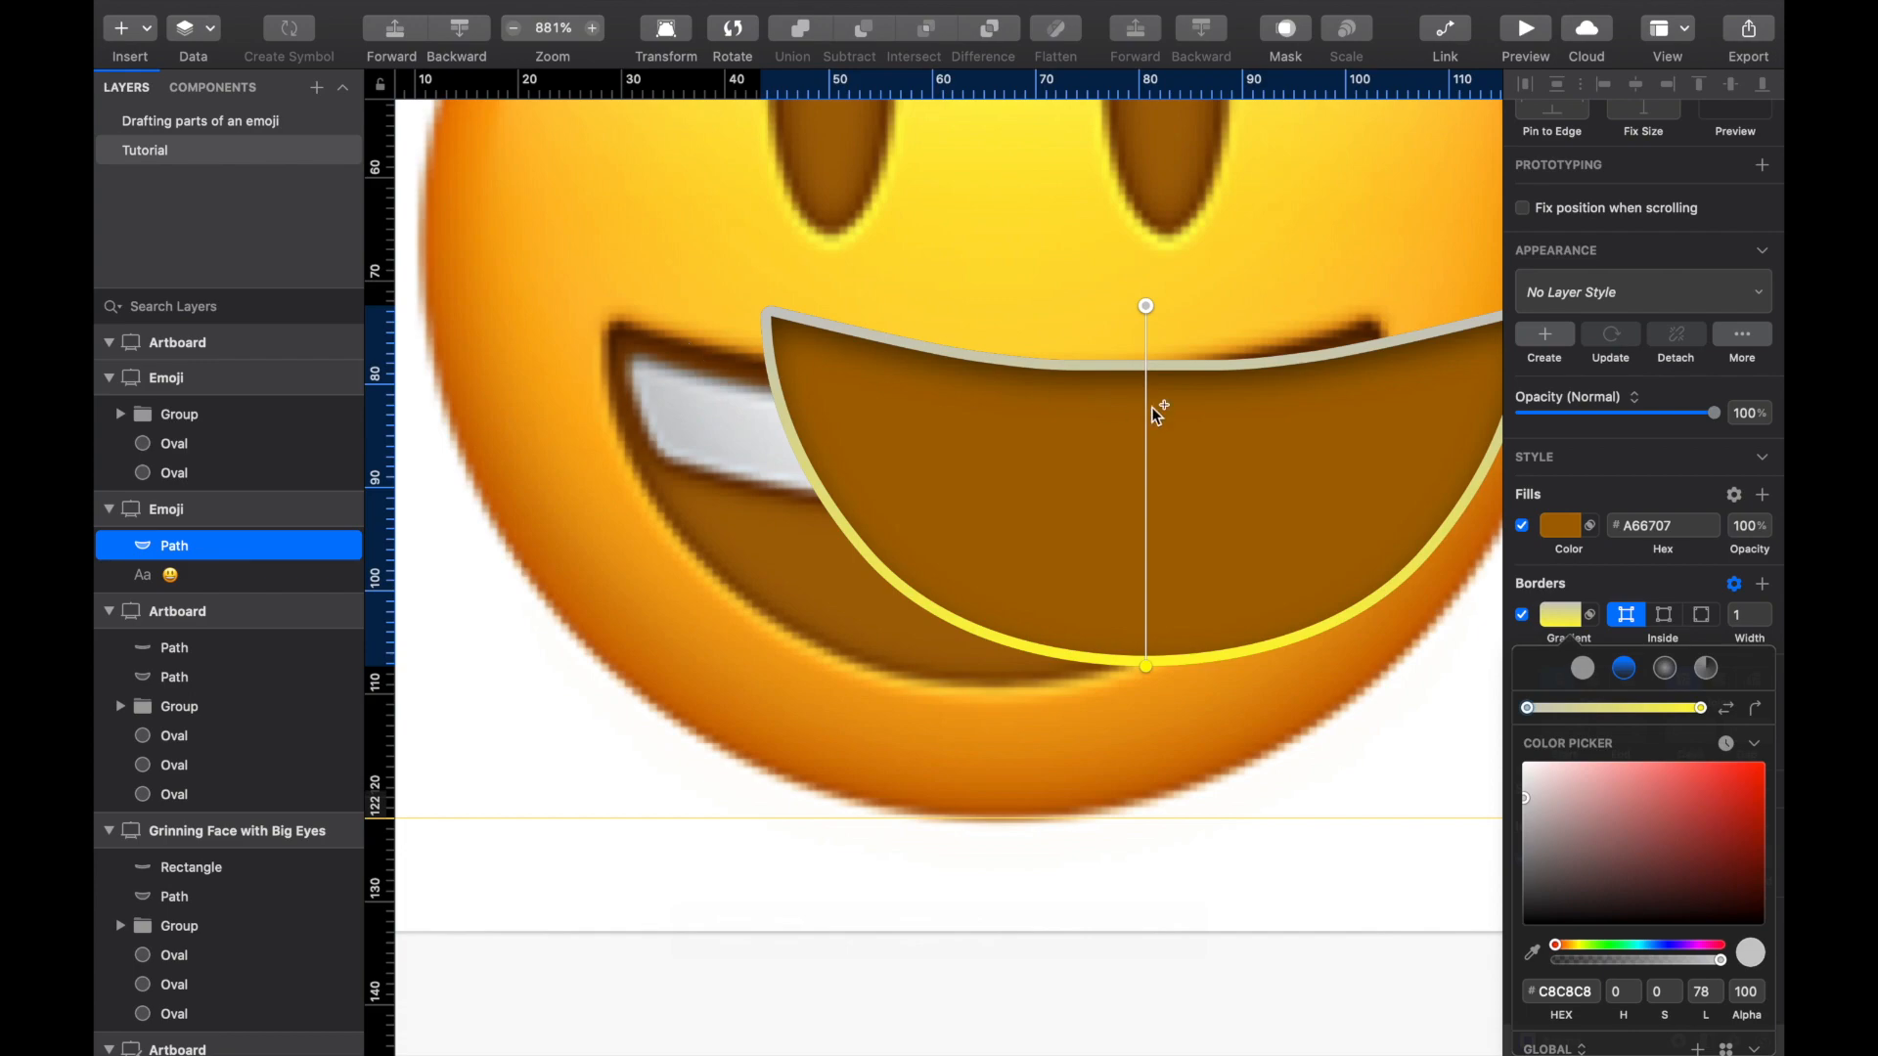
pyautogui.click(1564, 945)
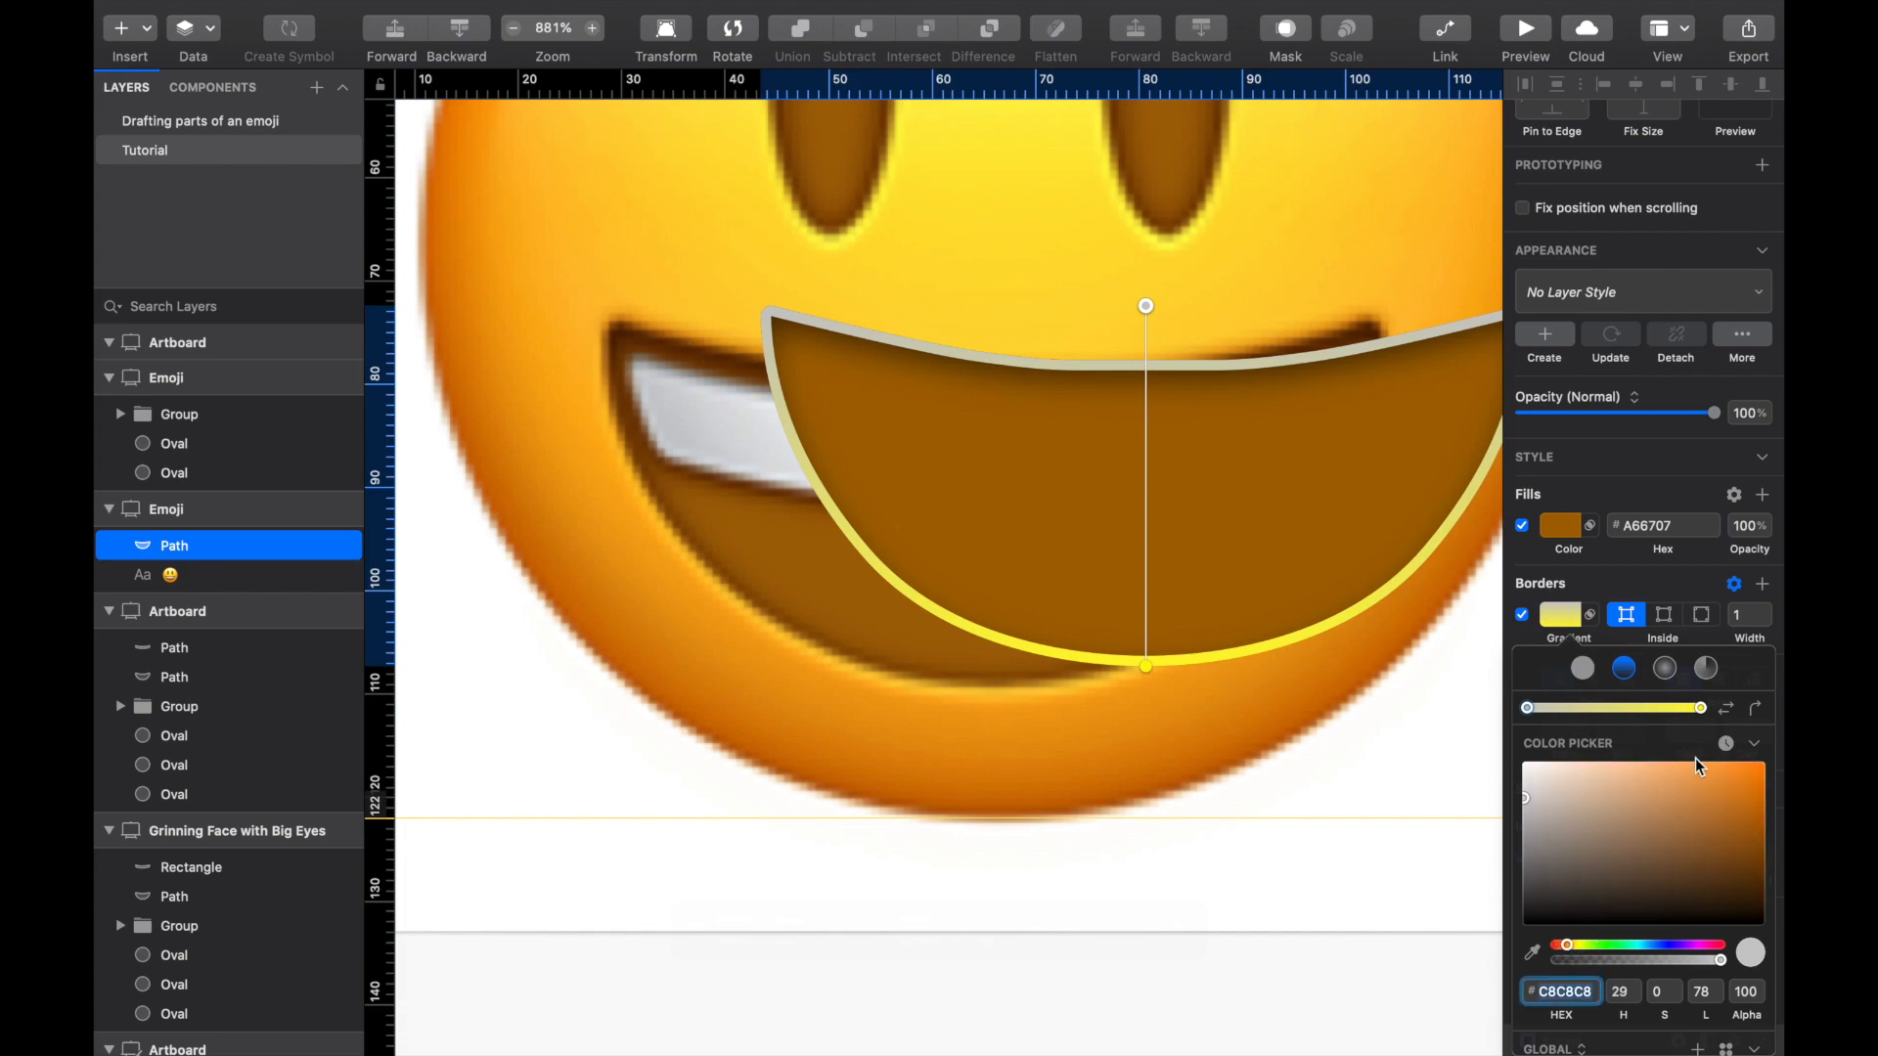
pyautogui.click(1760, 788)
pyautogui.moveTo(1723, 966); pyautogui.dragTo(1602, 974)
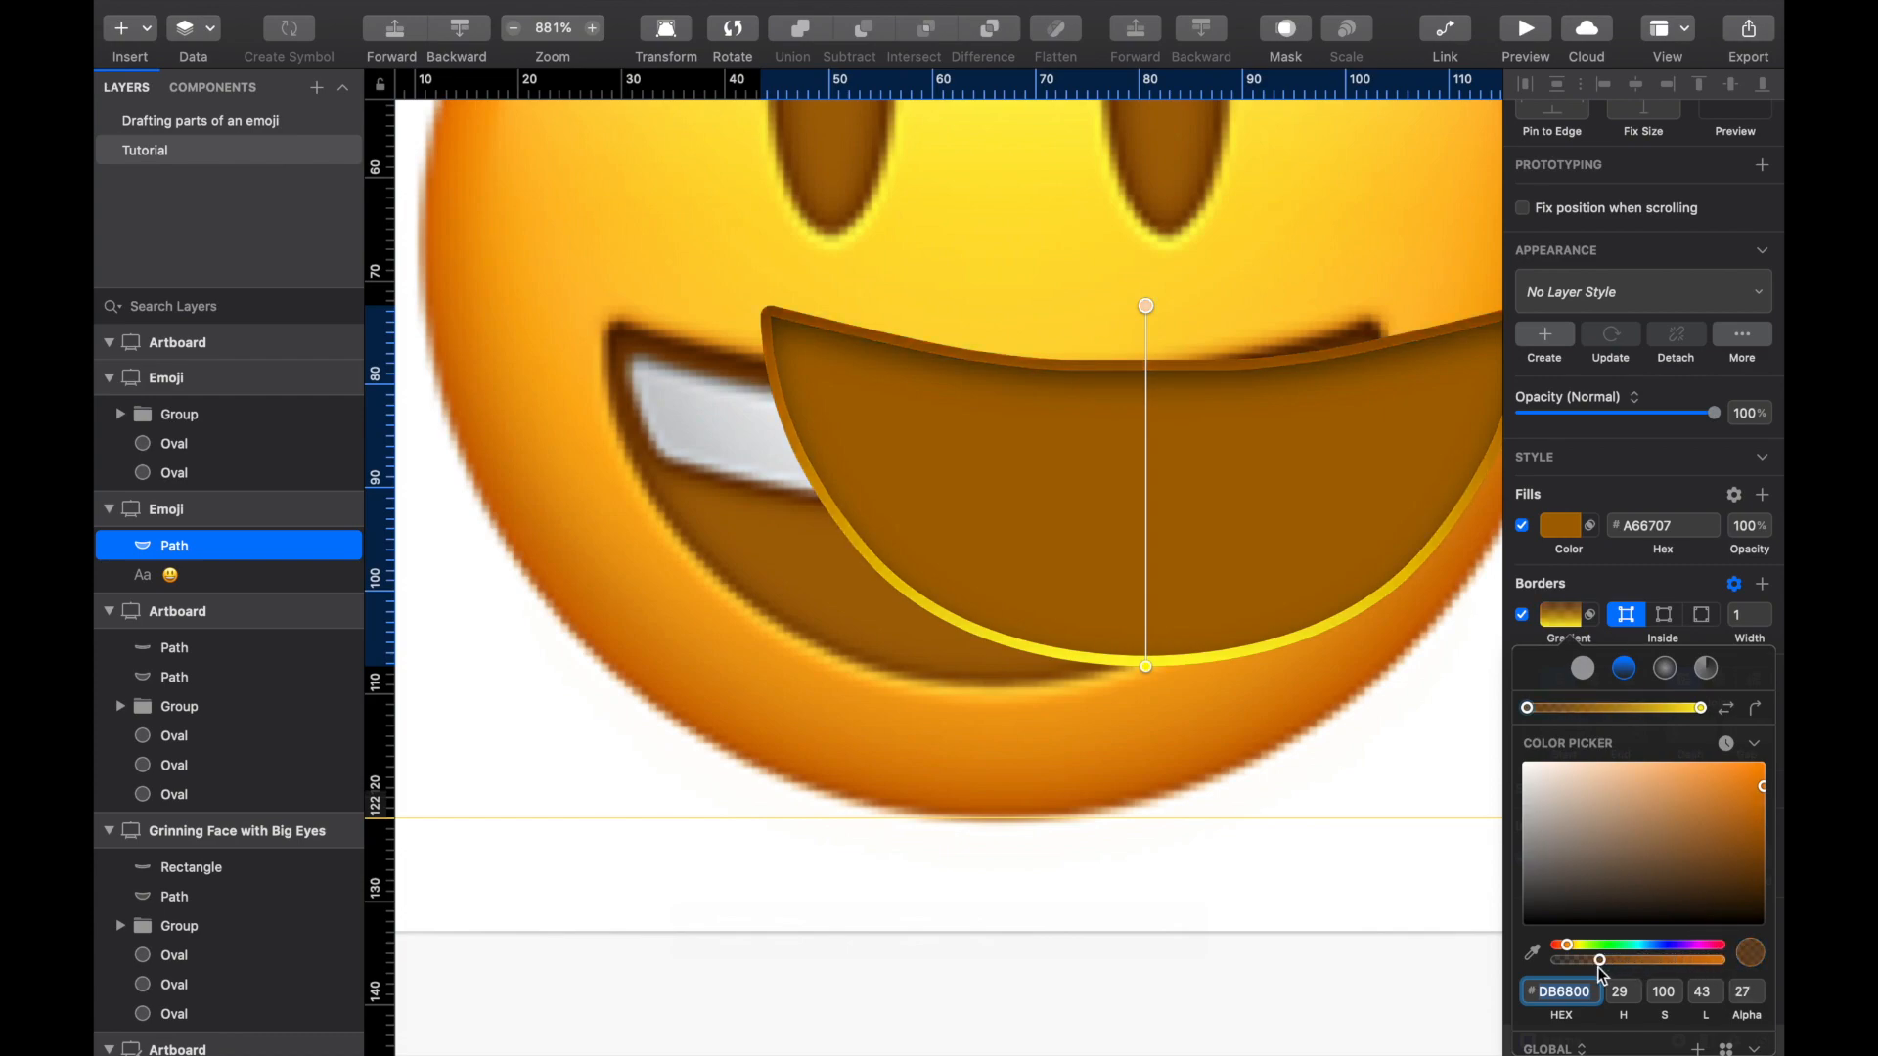
pyautogui.click(1563, 614)
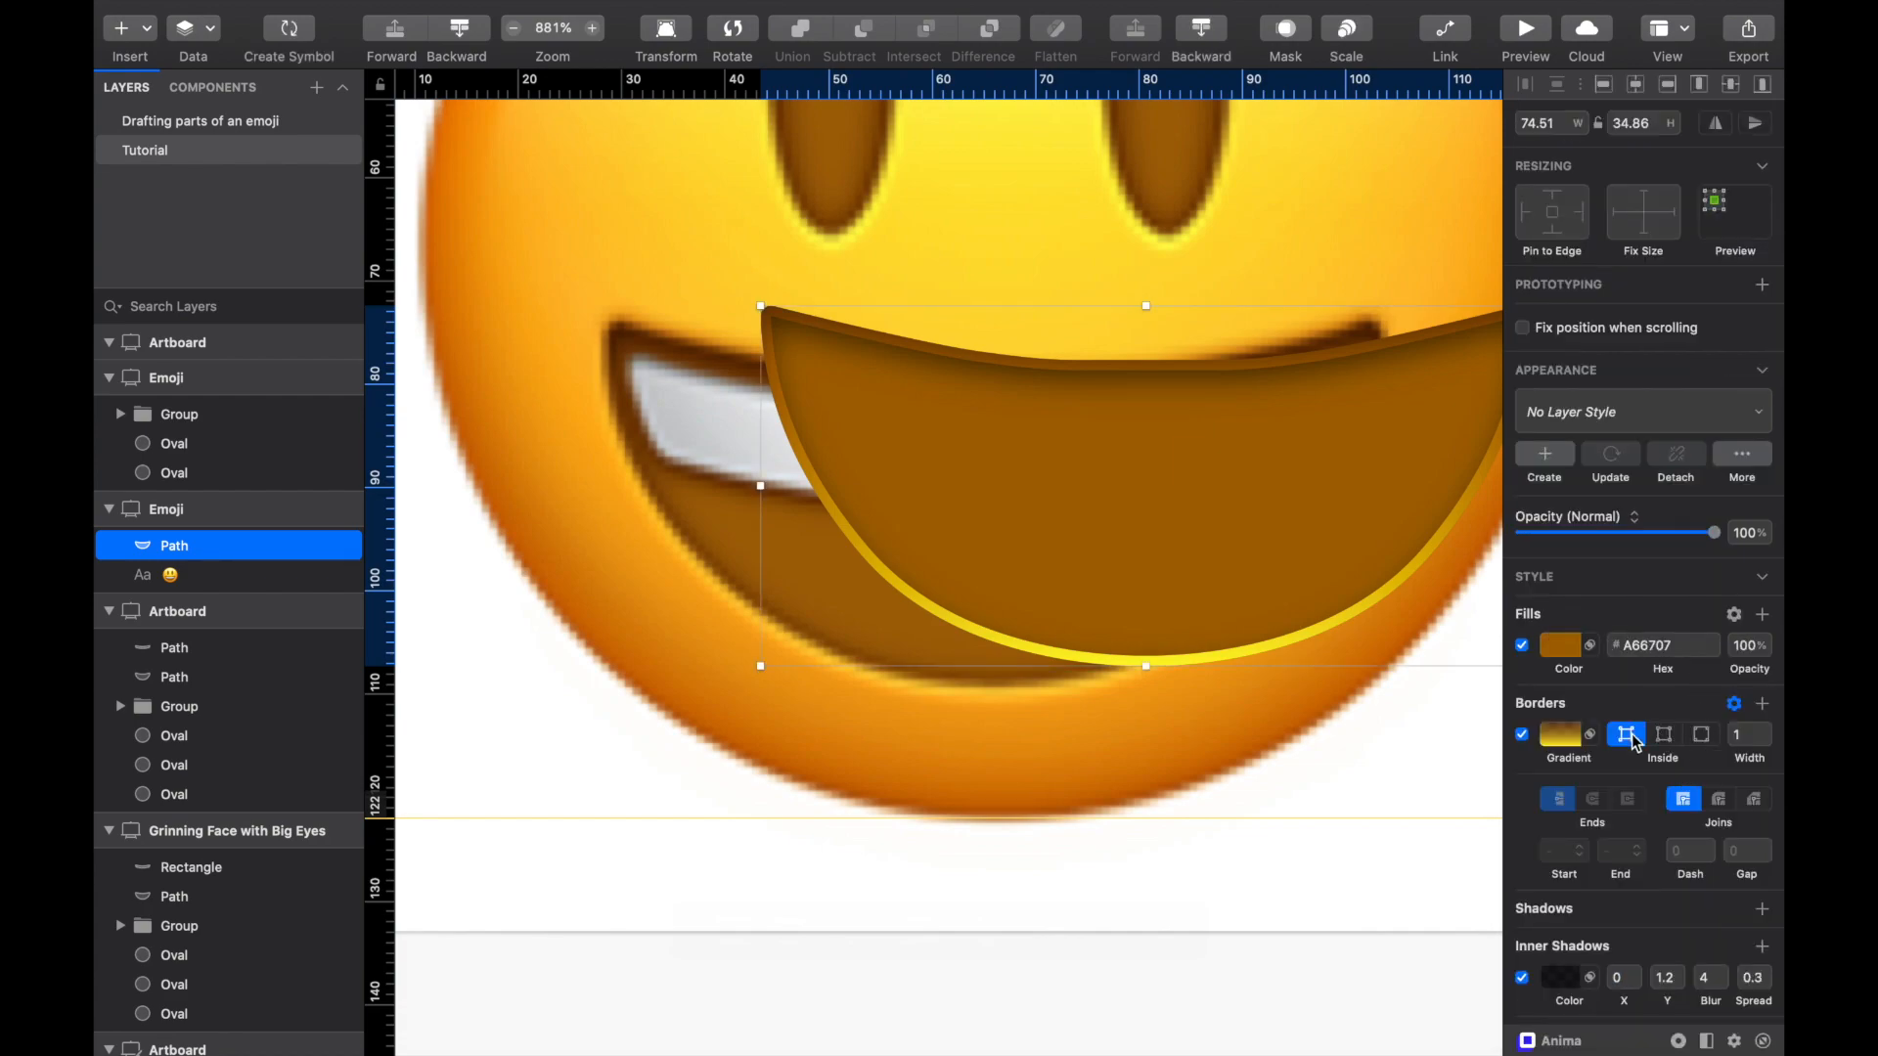
# Step: Place the mouth's gradient border outside the shape, set its width to 0.5 and deselect the shape
pyautogui.click(1701, 735)
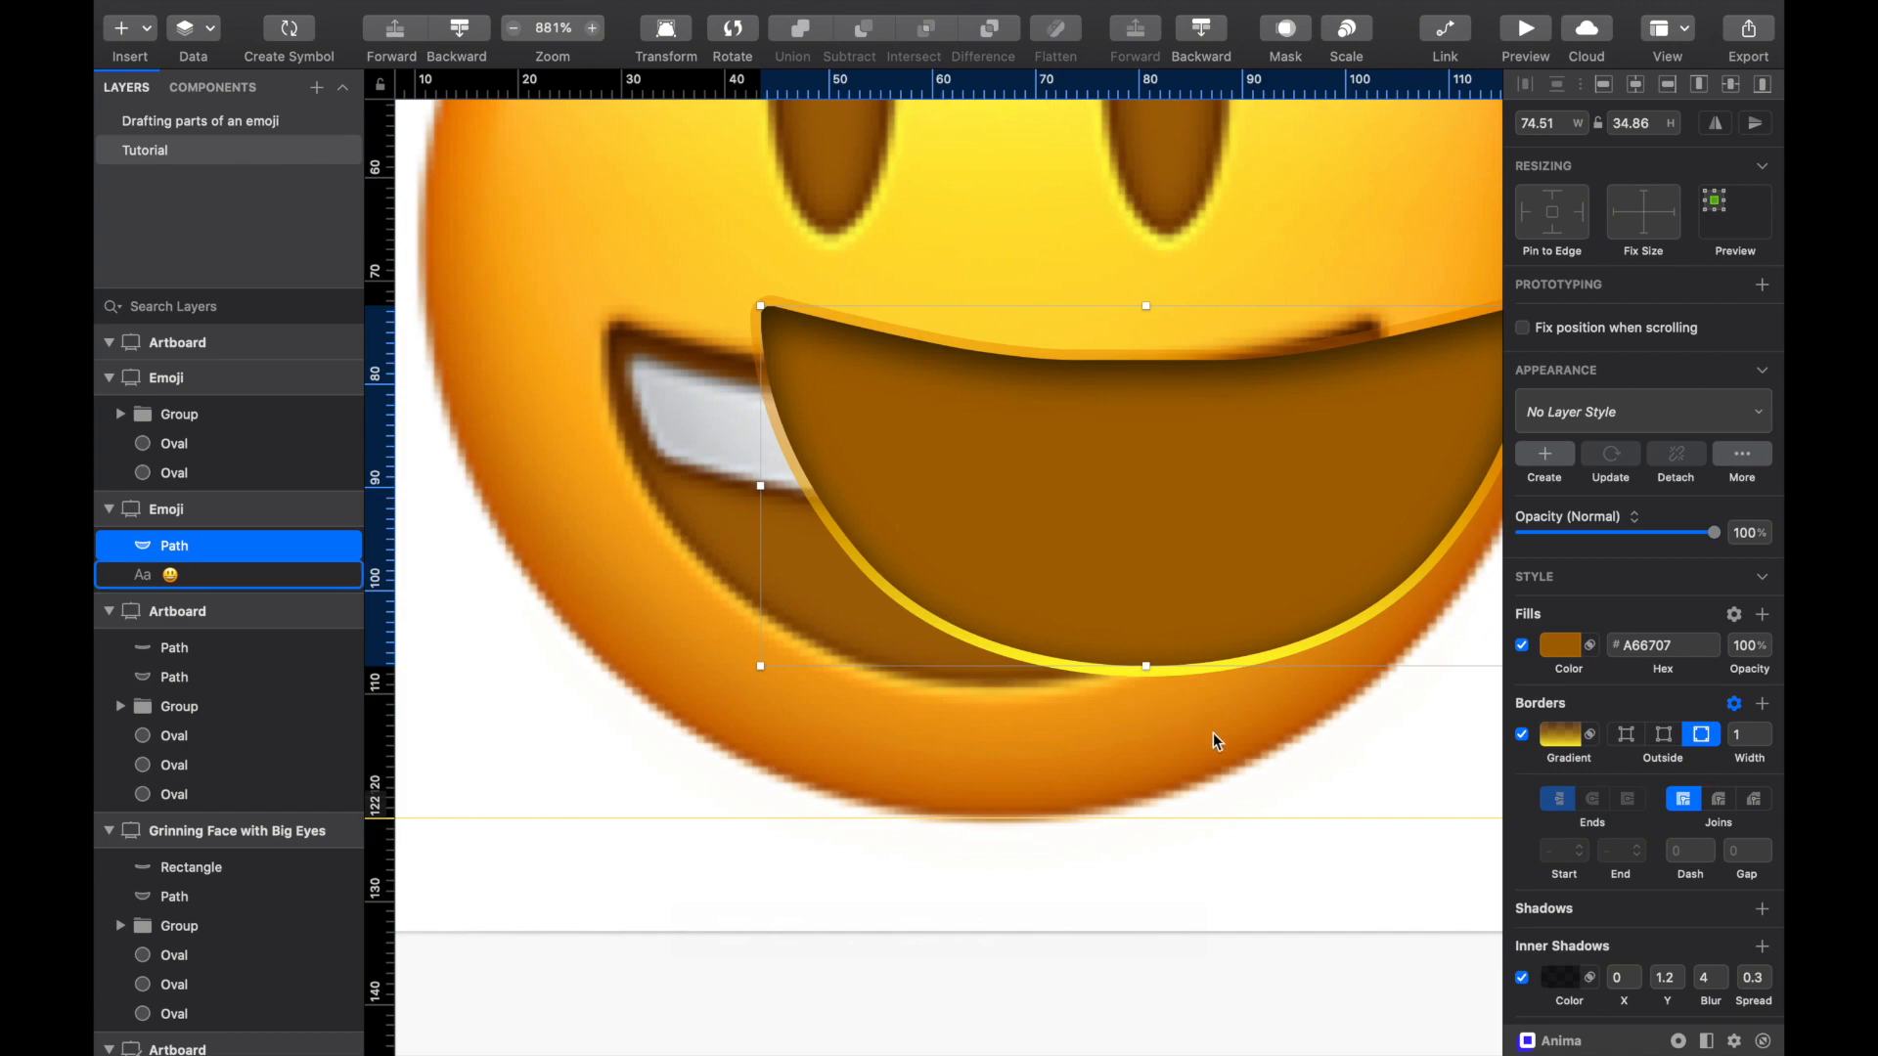
pyautogui.click(1742, 736)
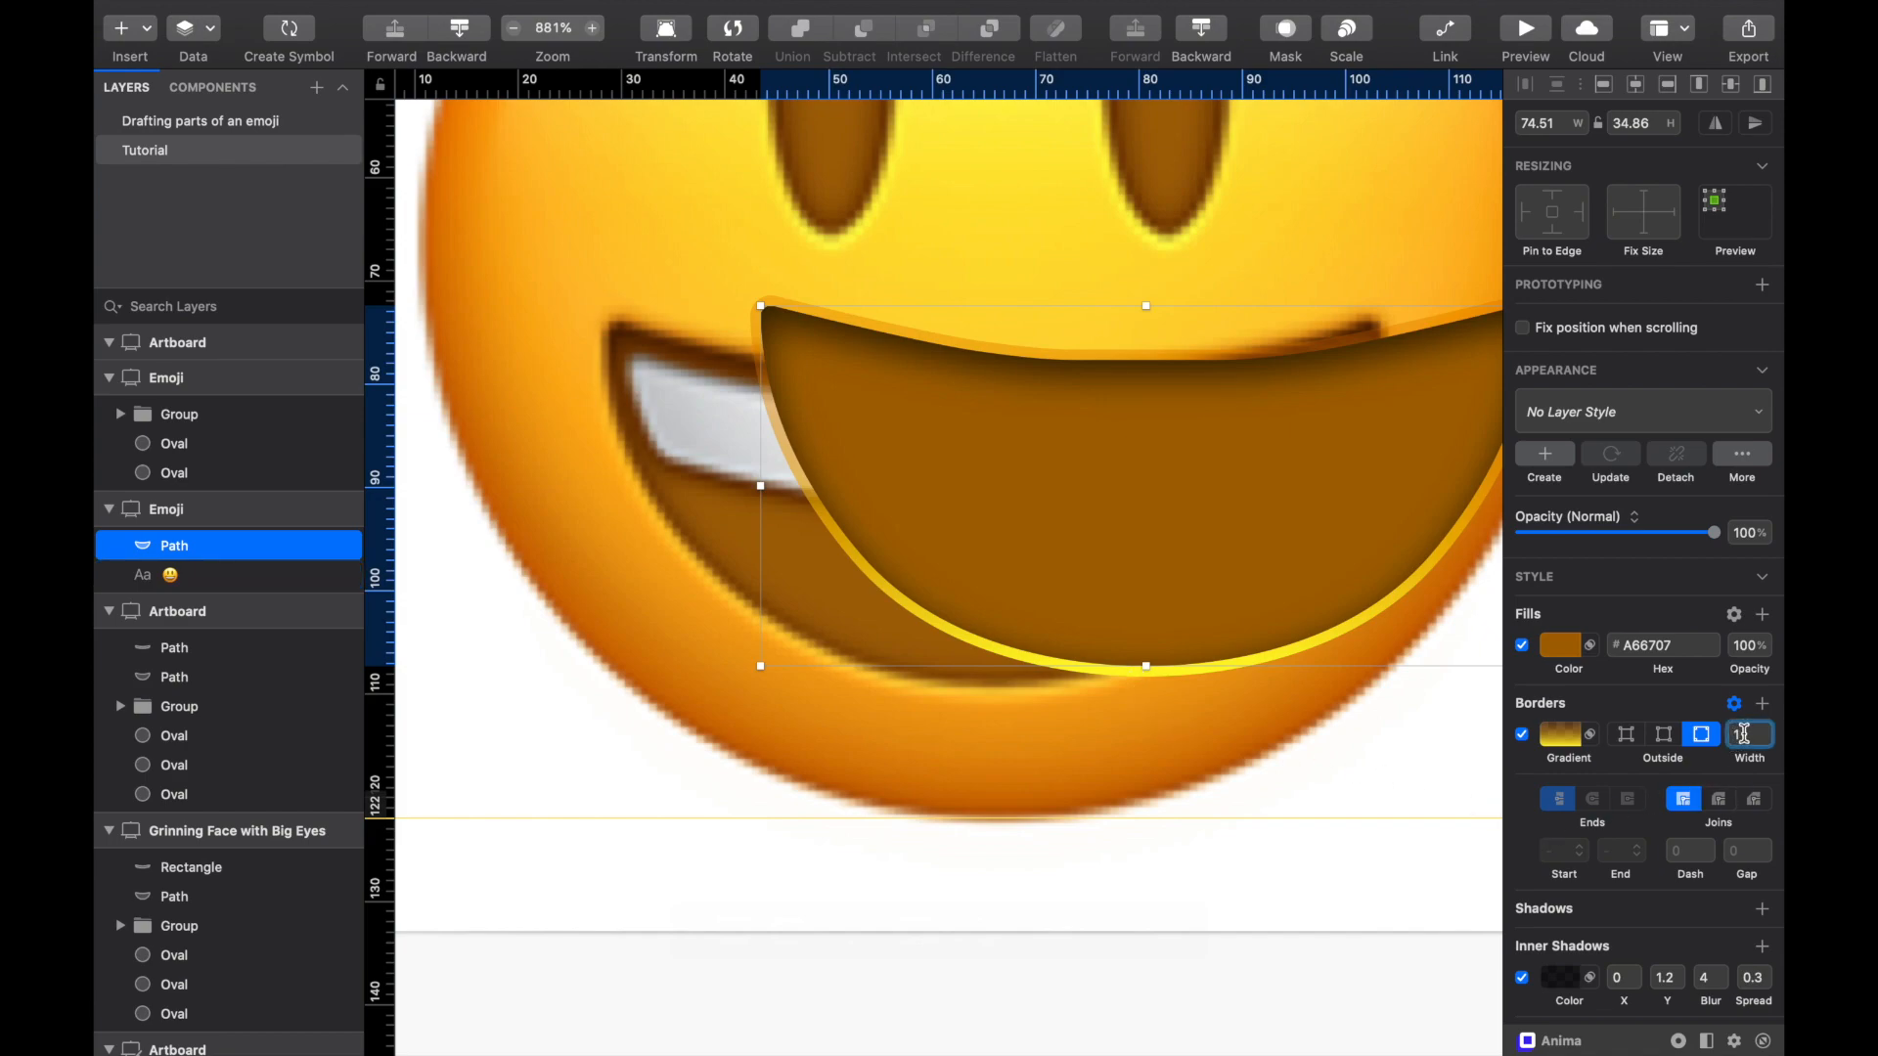
pyautogui.hotkey('alt', 'Down')
pyautogui.hotkey('alt', 'Down')
pyautogui.hotkey('alt', 'Down')
pyautogui.hotkey('alt', 'Down')
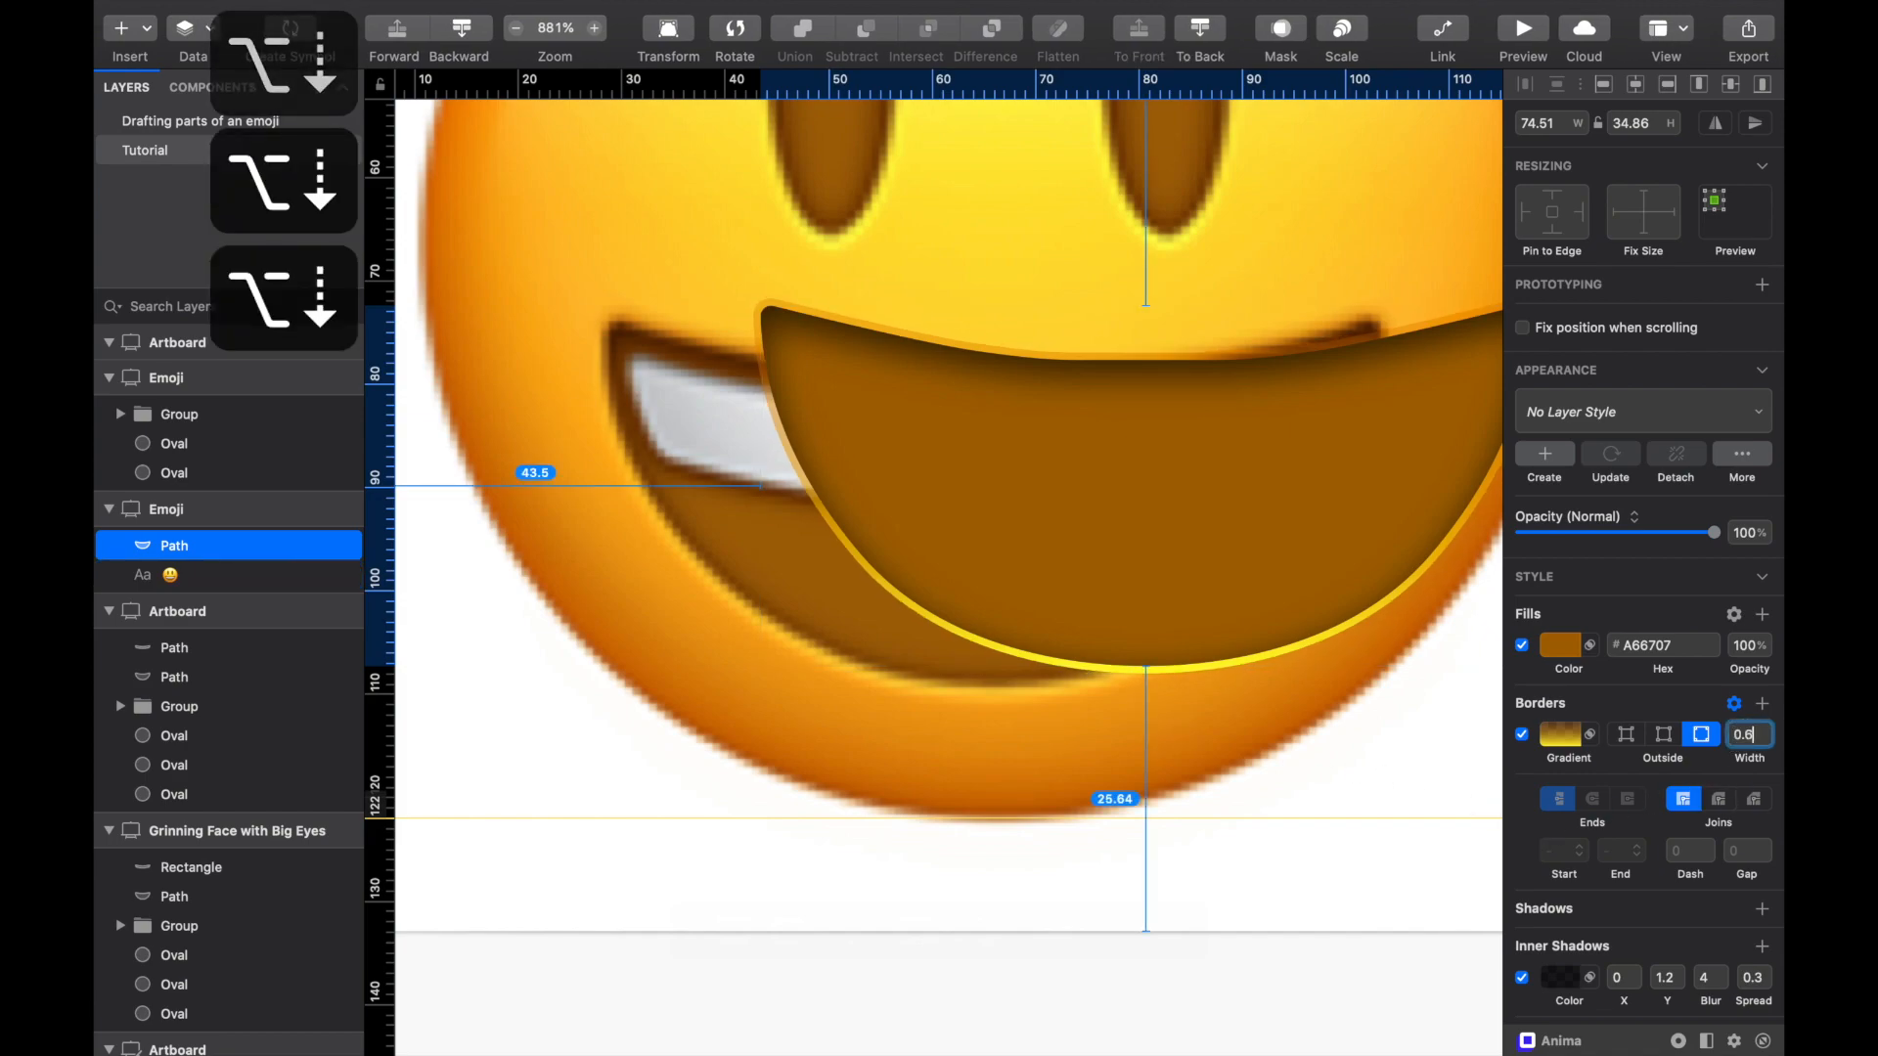
pyautogui.hotkey('alt', 'Down')
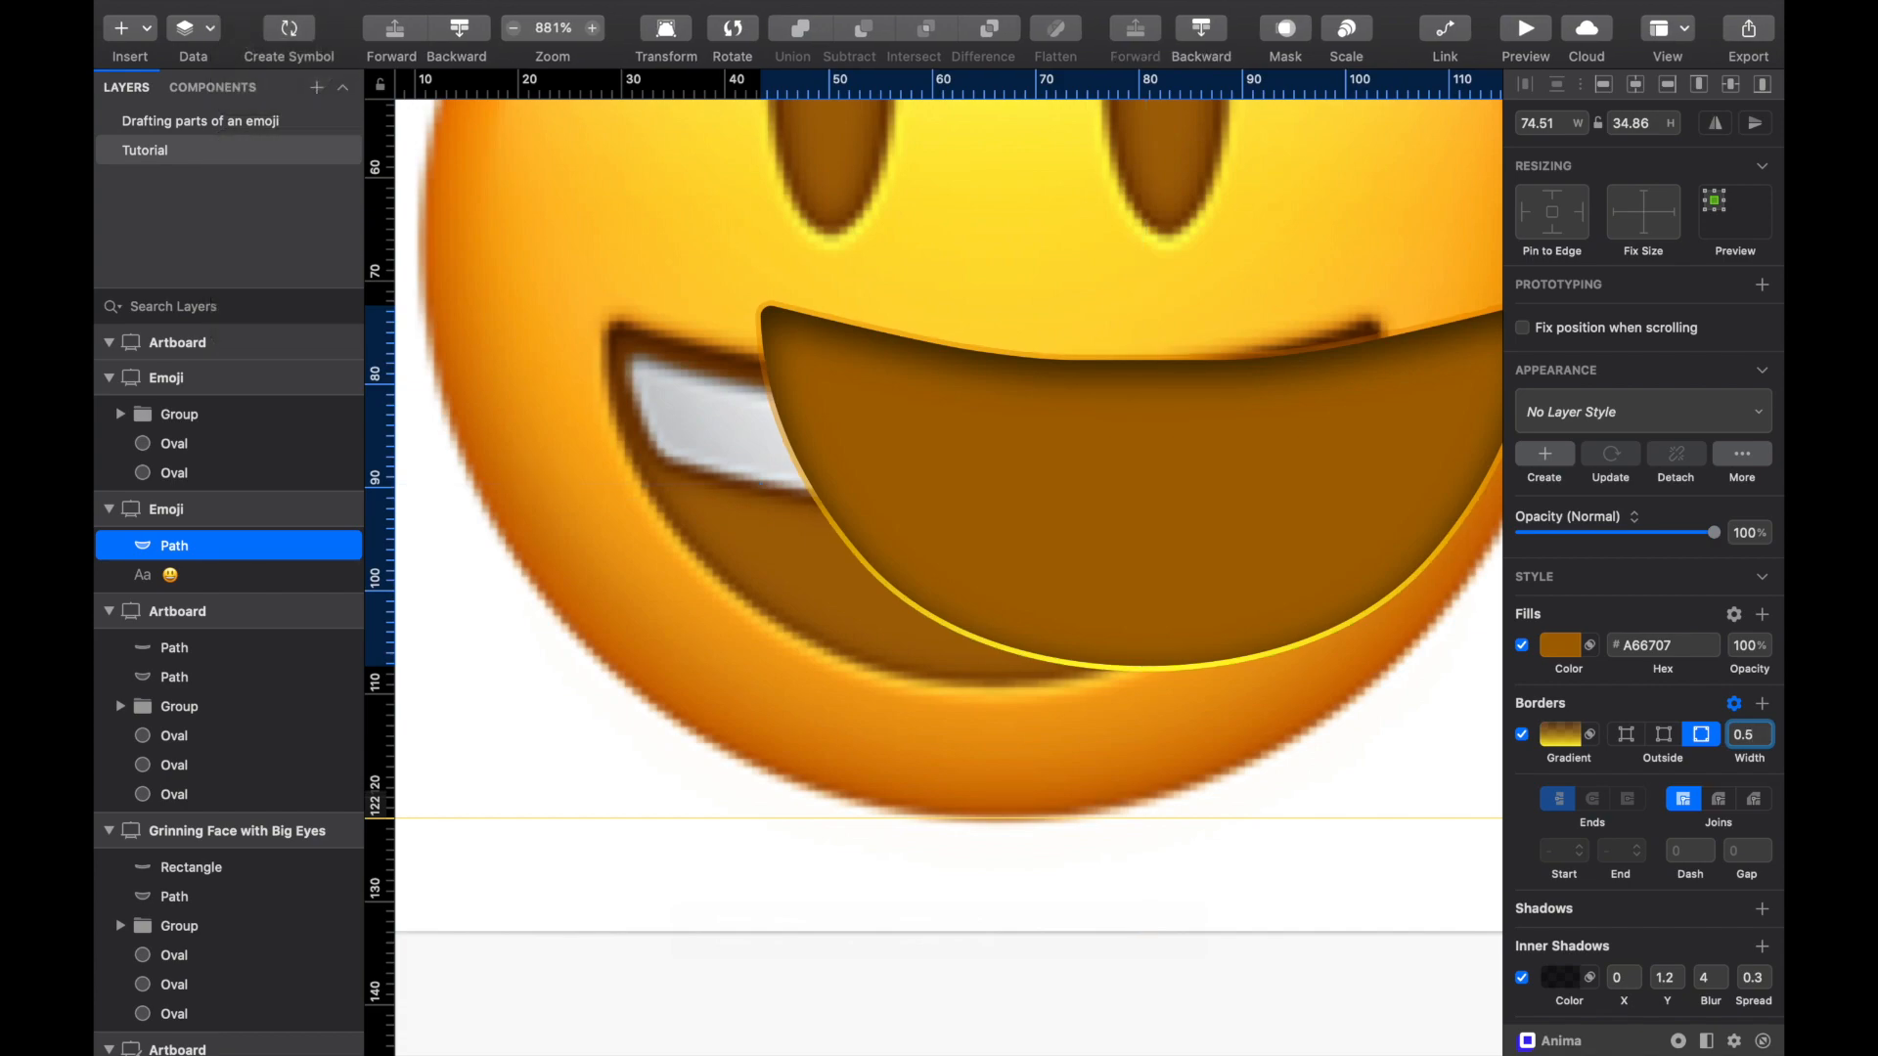
pyautogui.hscroll(4, 1288, 788)
pyautogui.scroll(1, 1288, 788)
pyautogui.click(1441, 657)
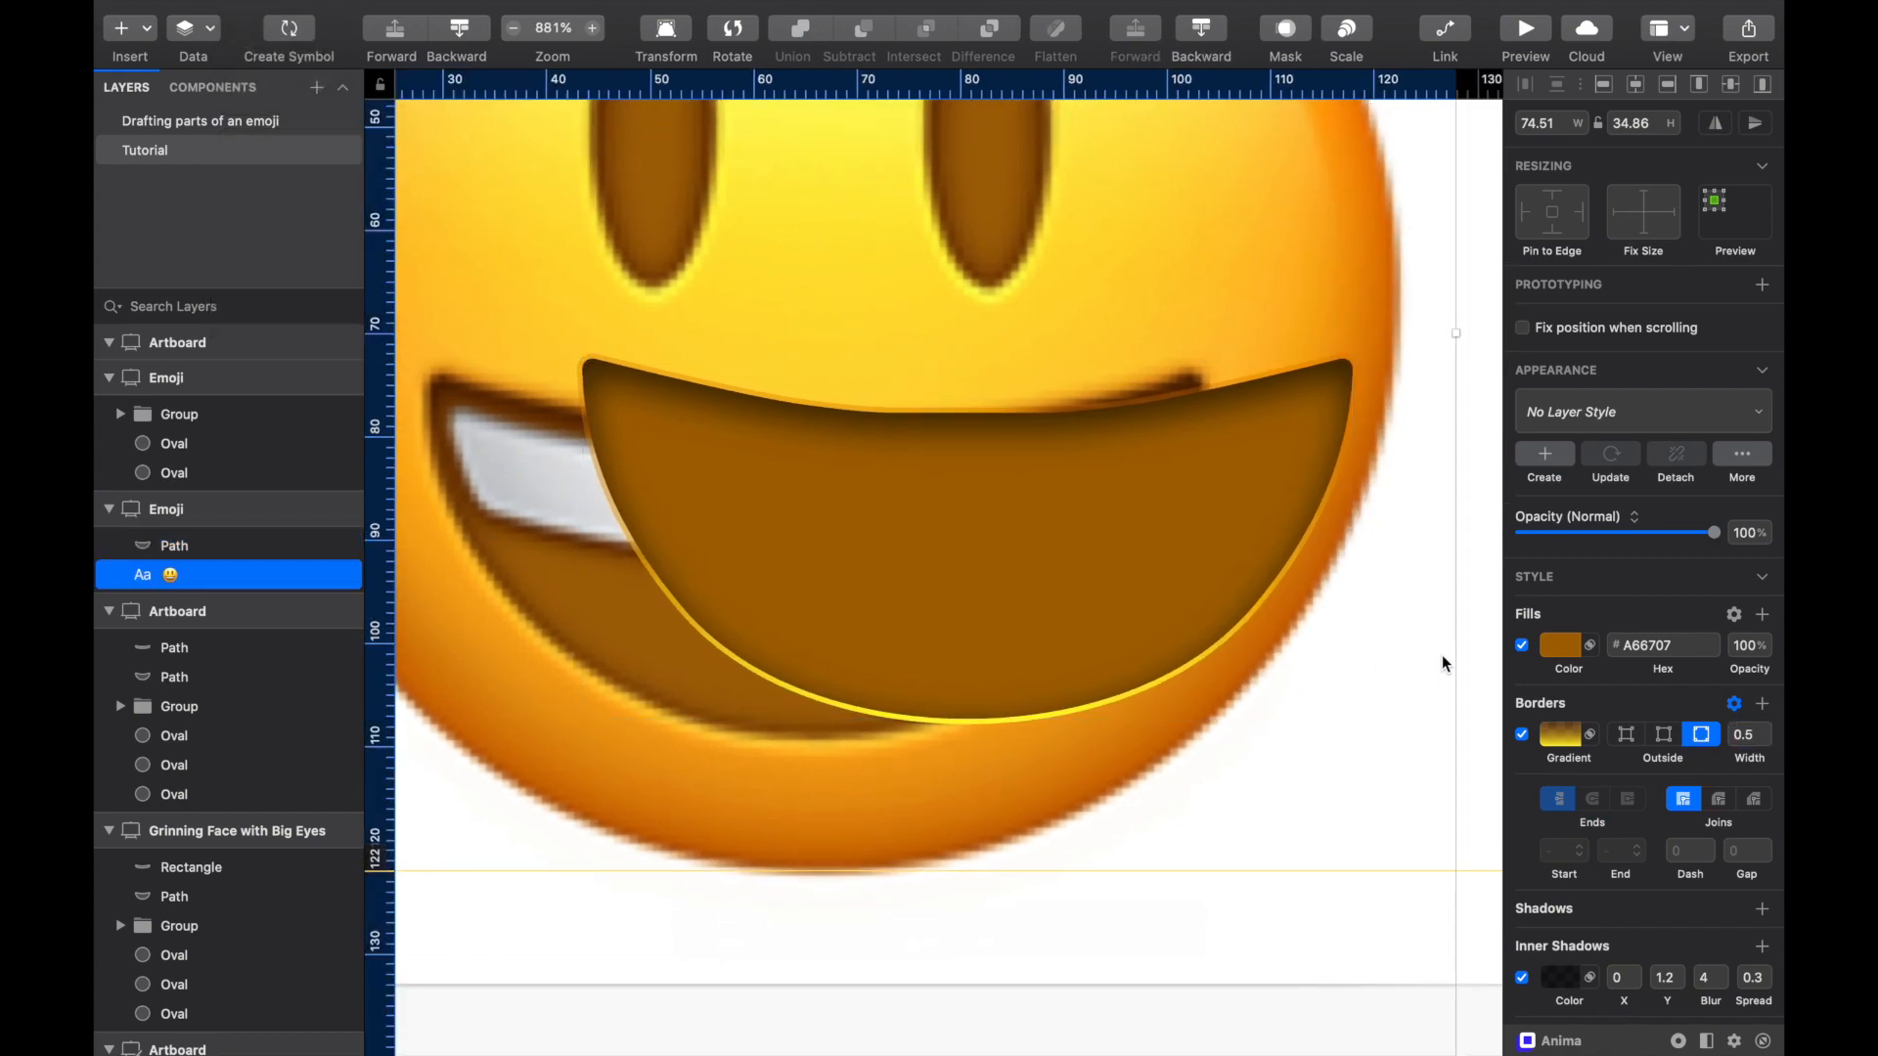
# Step: Align the brown mouth shape over the reference mouth and widen it to 75.31 so both corners match
pyautogui.moveTo(1001, 559); pyautogui.dragTo(854, 567)
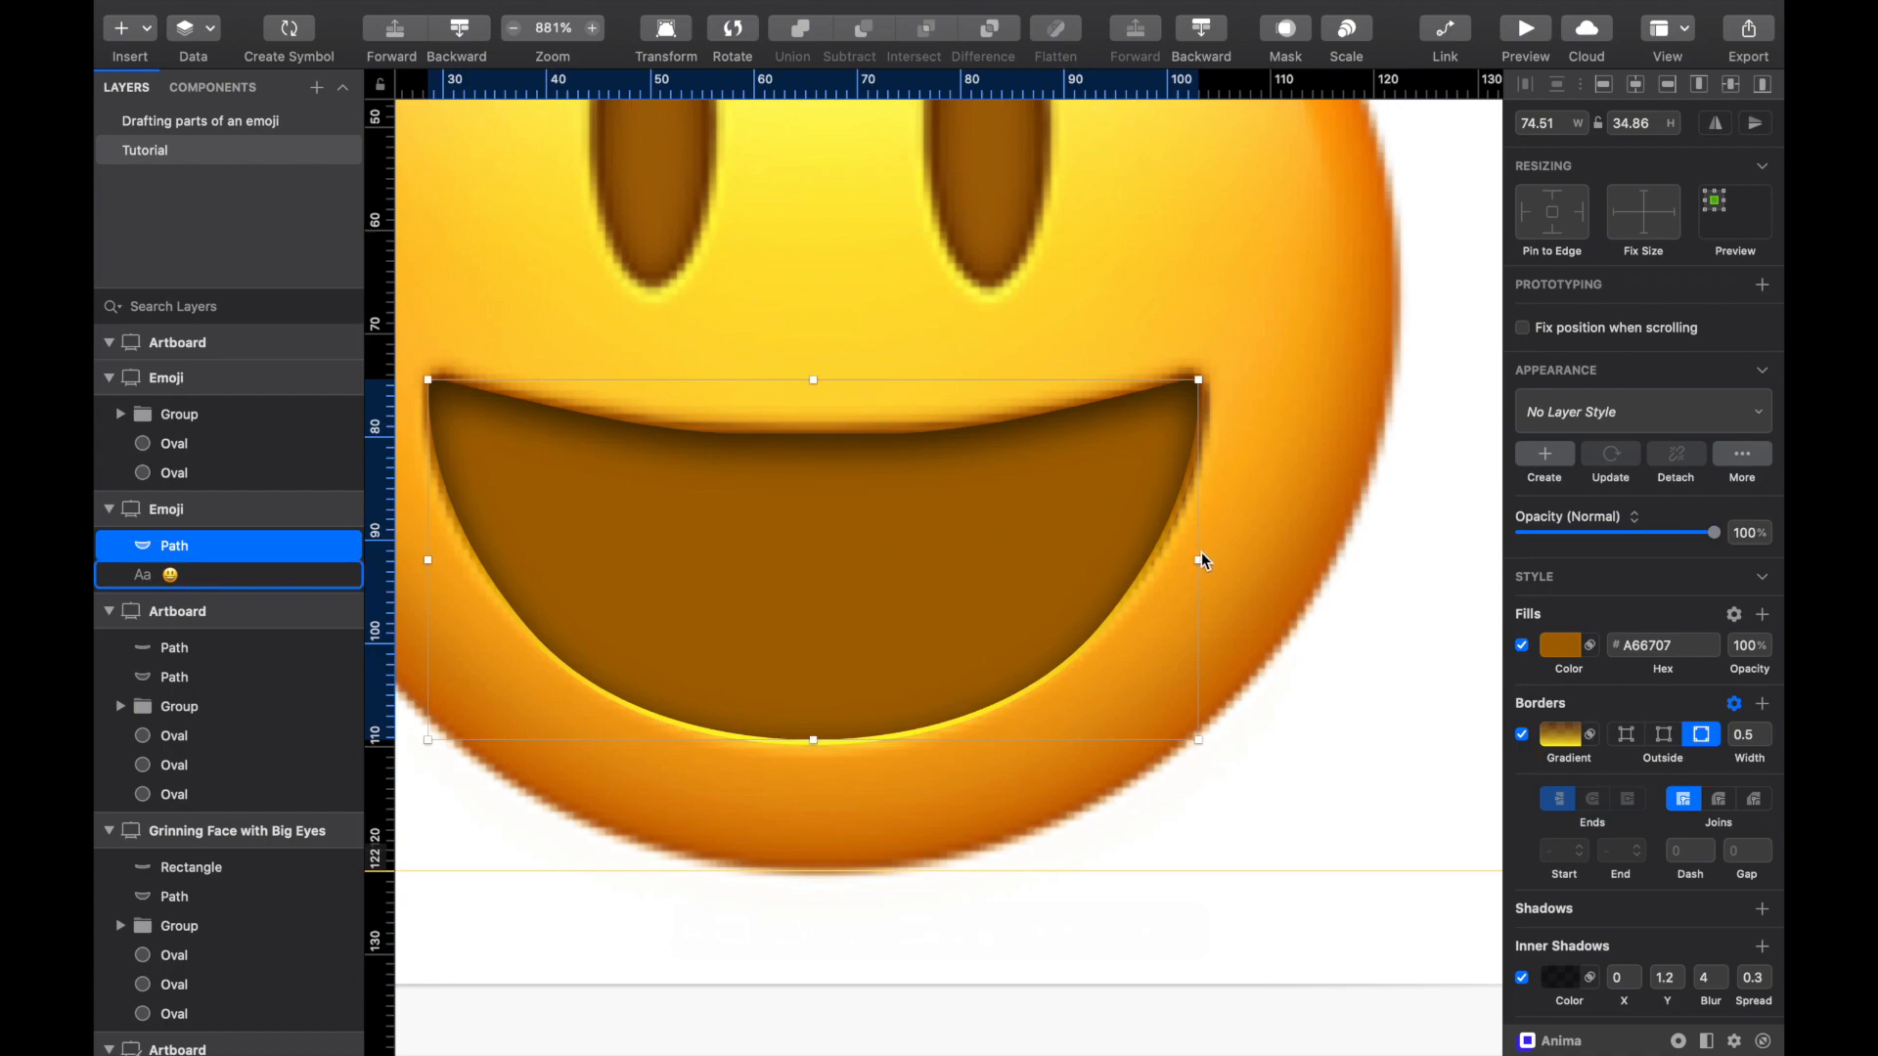
pyautogui.moveTo(1199, 558); pyautogui.dragTo(1206, 556)
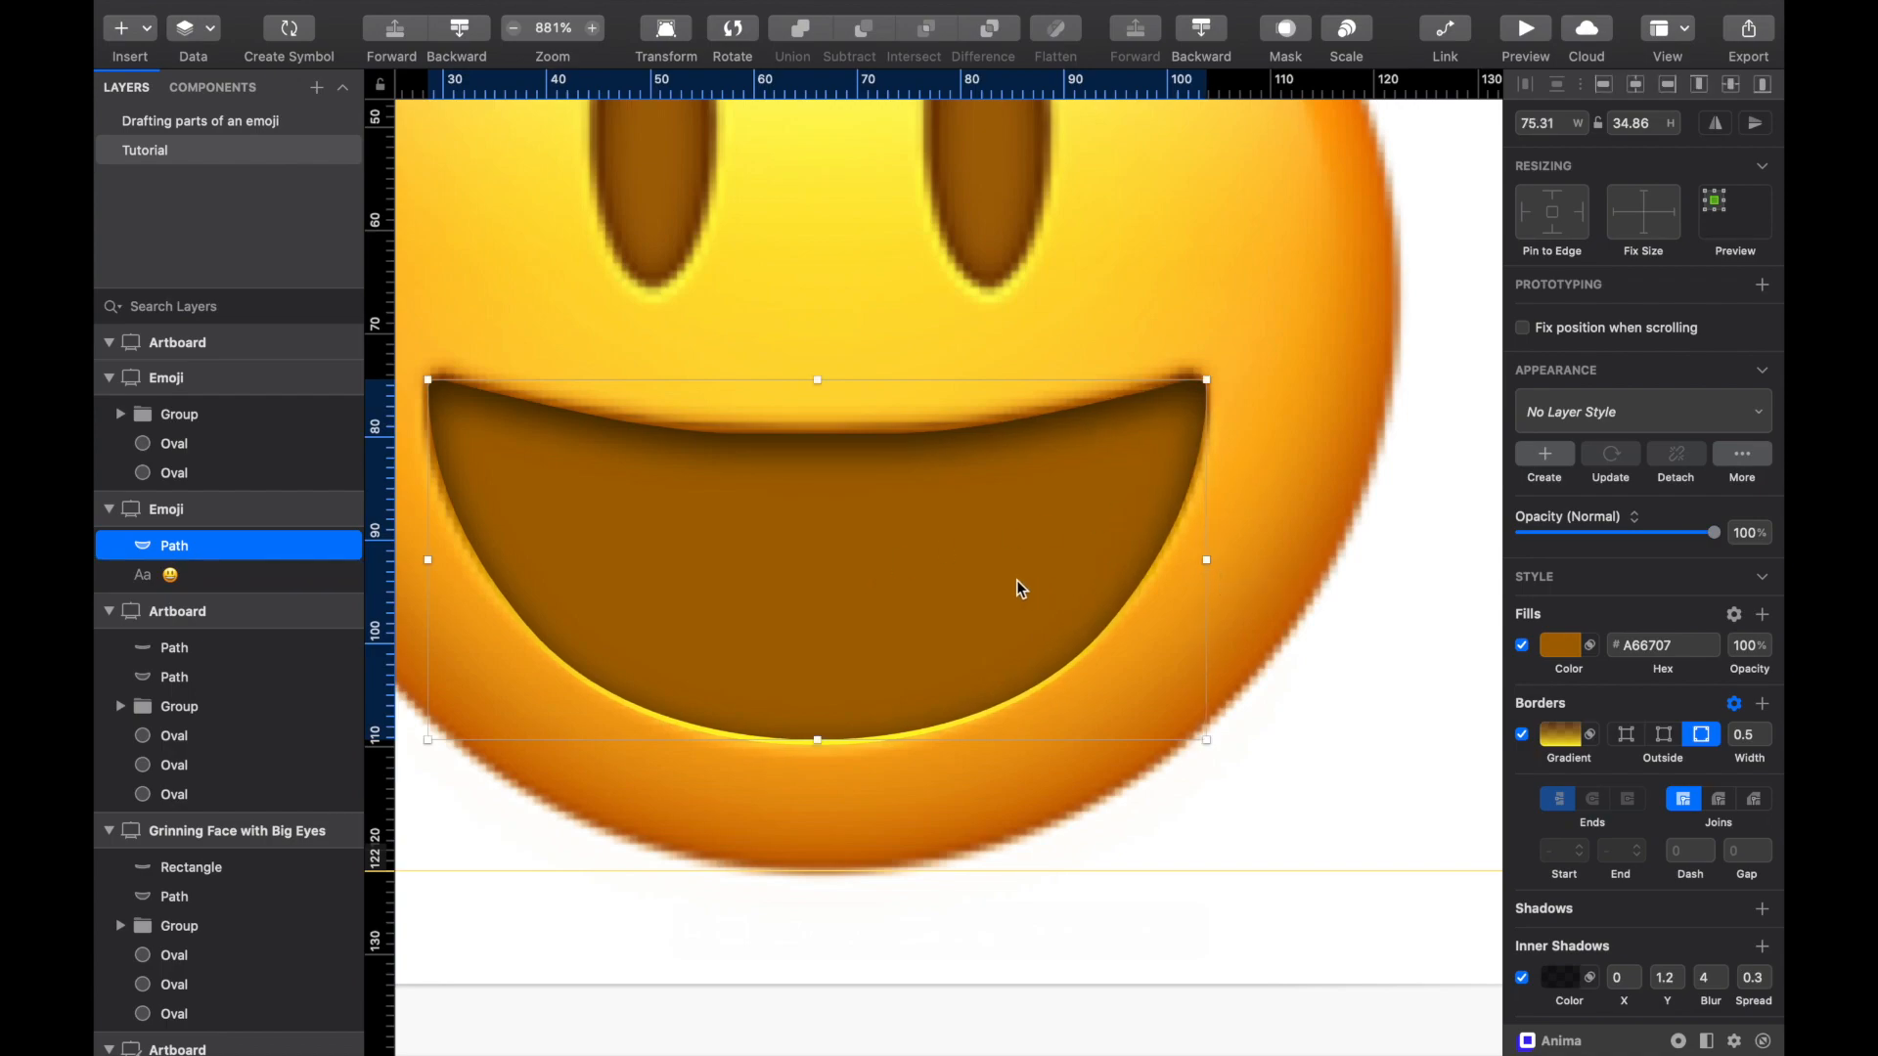
pyautogui.moveTo(1020, 587); pyautogui.dragTo(1017, 584)
# Step: Cut the mouth shape from the reference artboard, paste it into the Emoji artboard with the redrawn face and deselect it
pyautogui.scroll(-5, 921, 637)
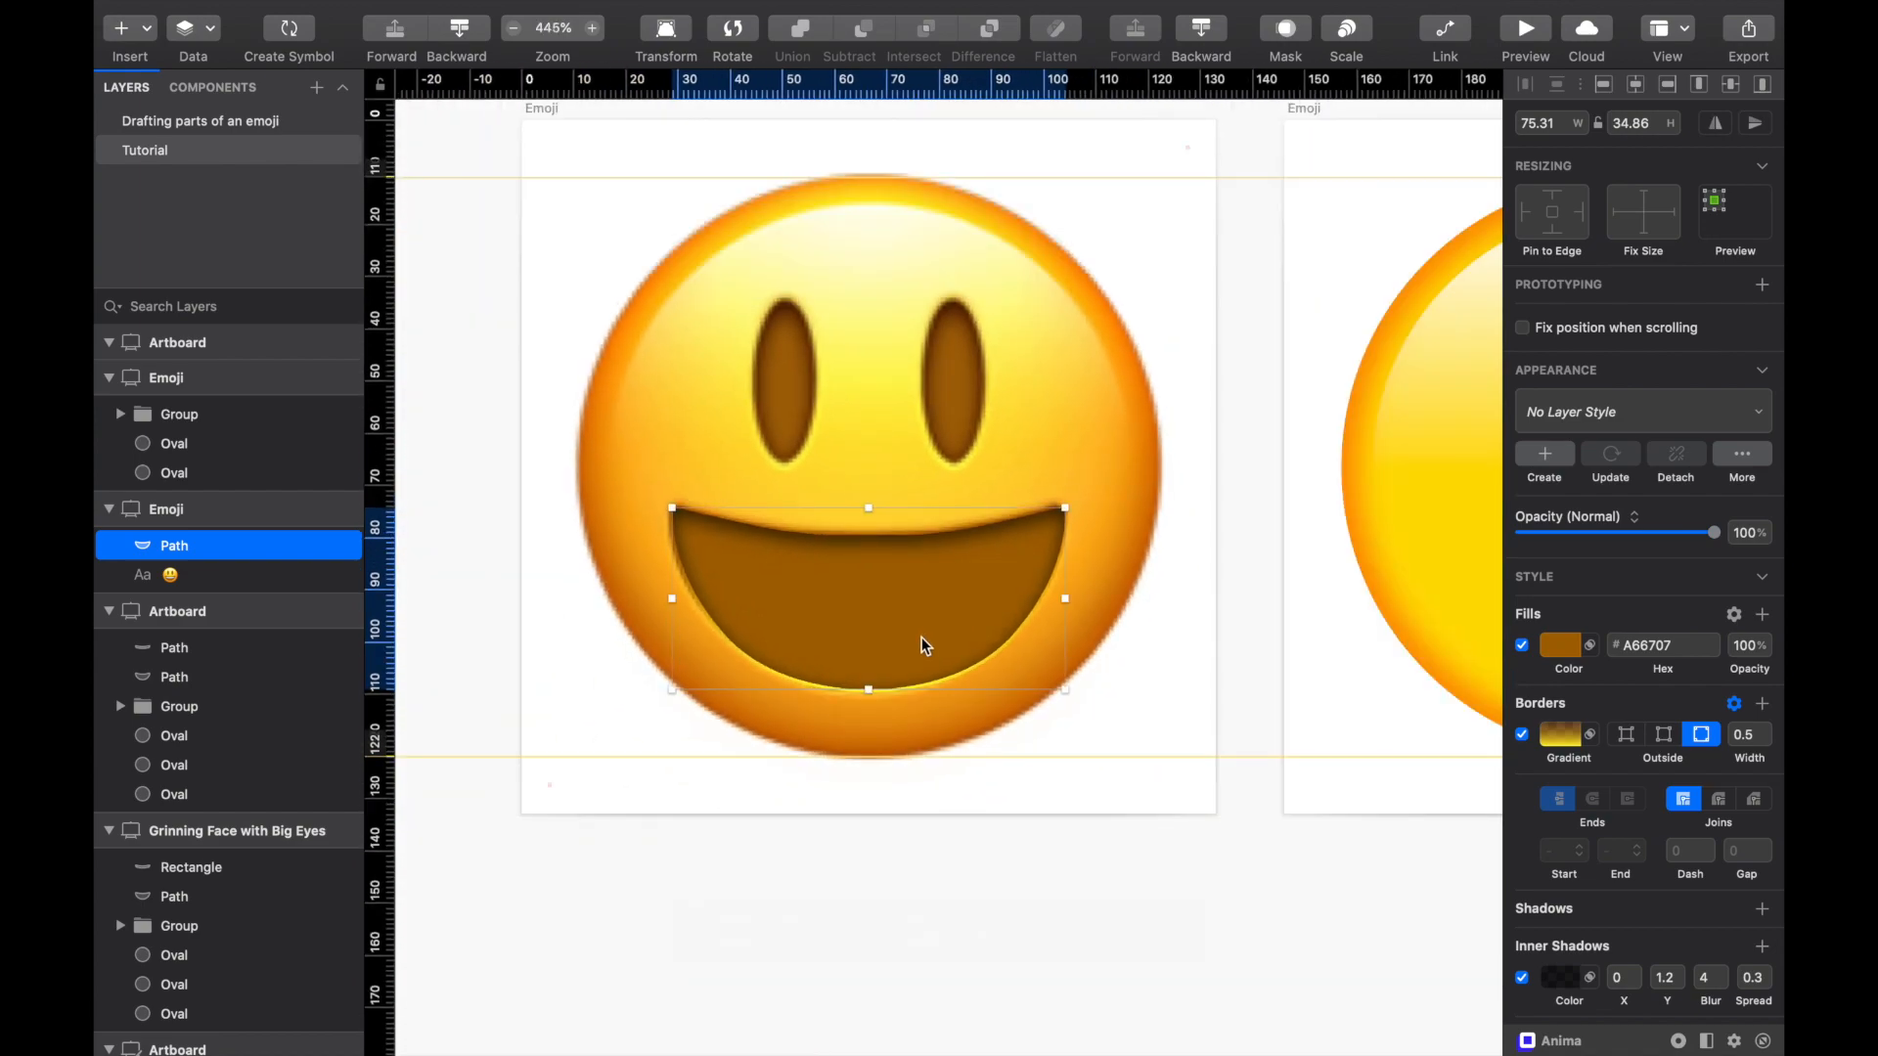
pyautogui.press('cmd+x')
pyautogui.hscroll(5, 921, 636)
pyautogui.scroll(1, 921, 636)
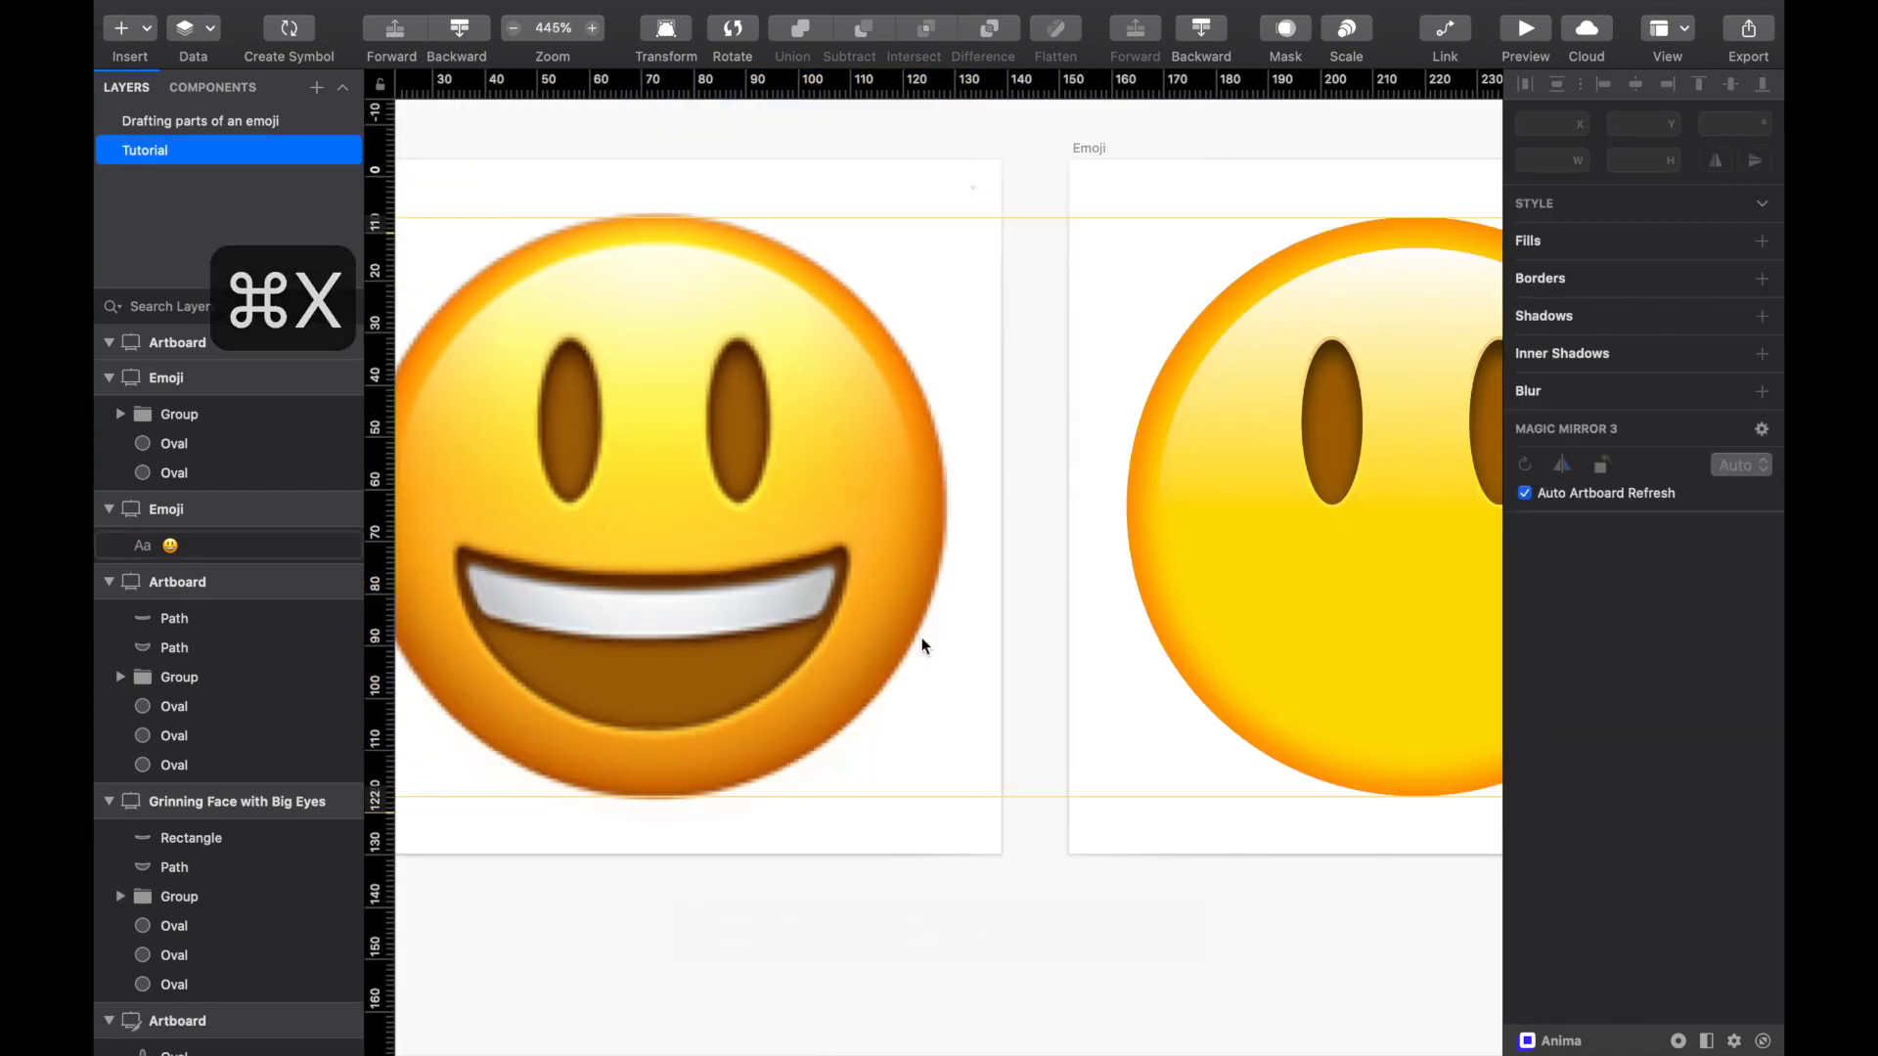
pyautogui.click(1056, 162)
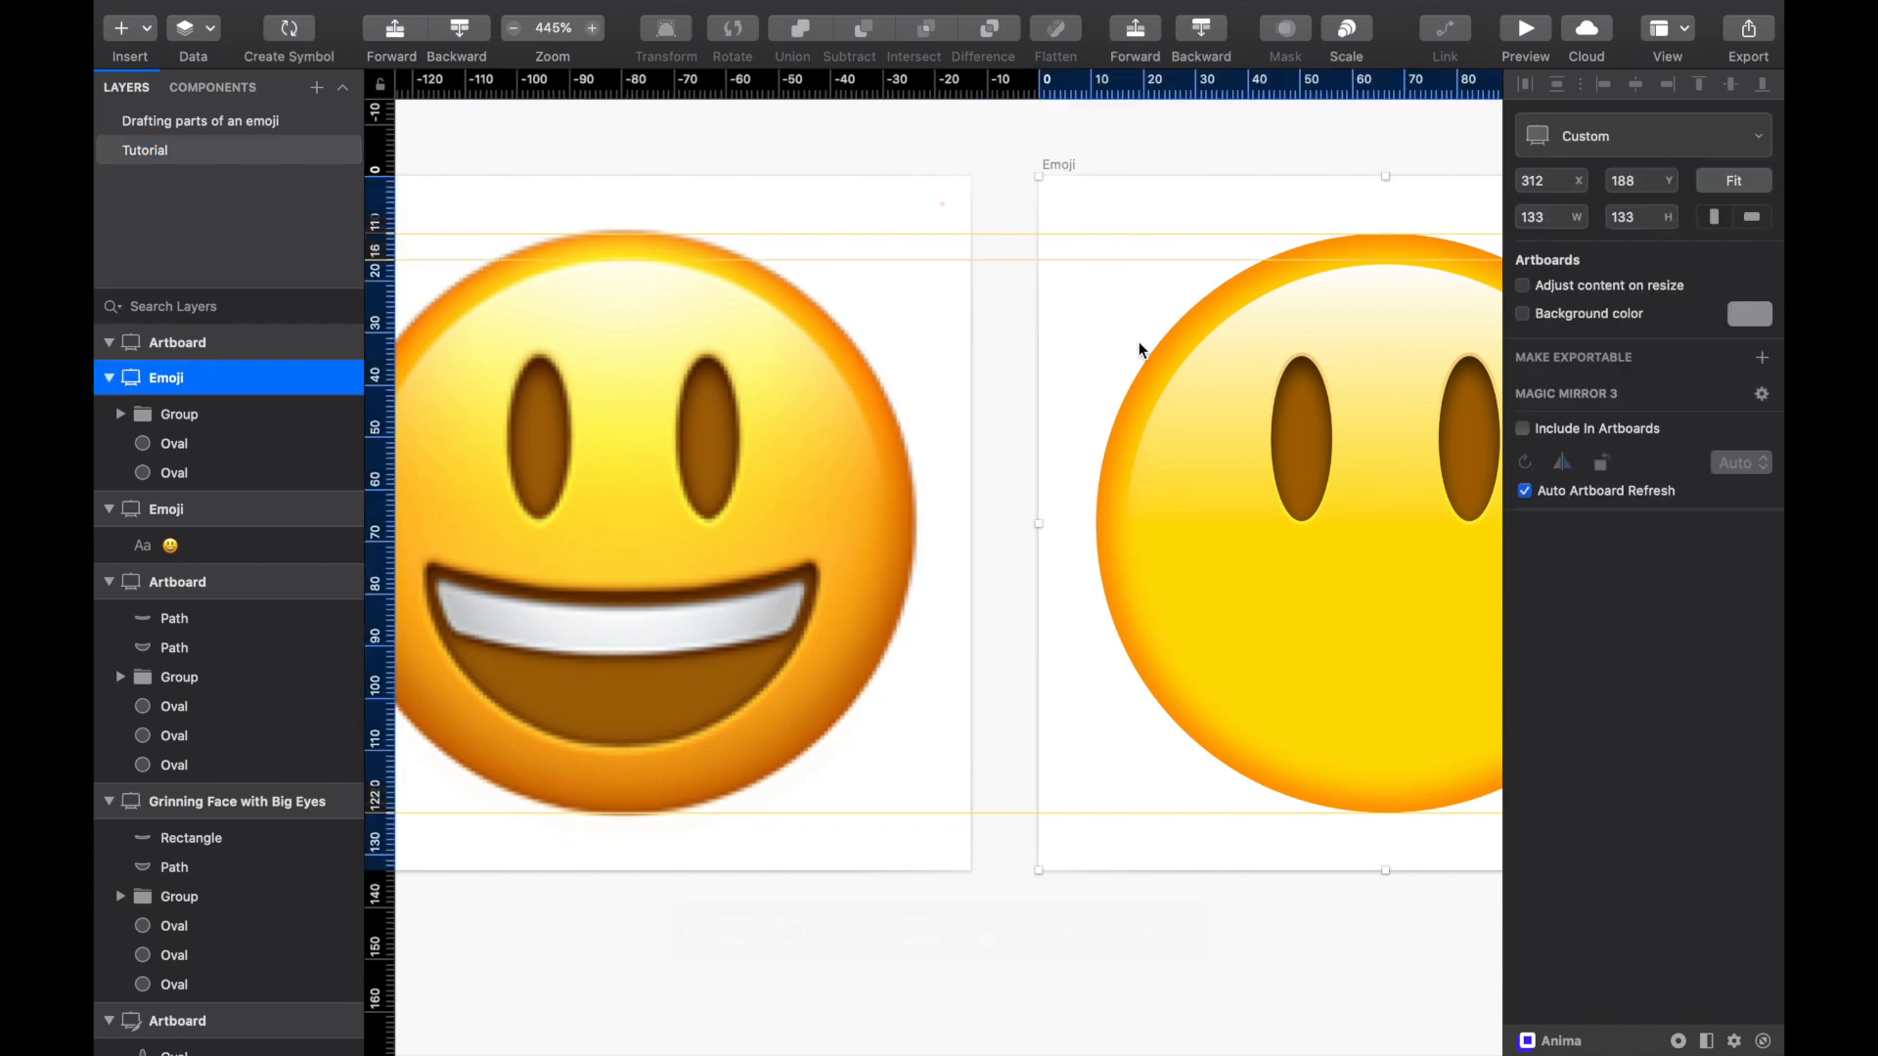
pyautogui.press('super+v')
pyautogui.hscroll(4, 1126, 623)
pyautogui.scroll(-1, 1127, 623)
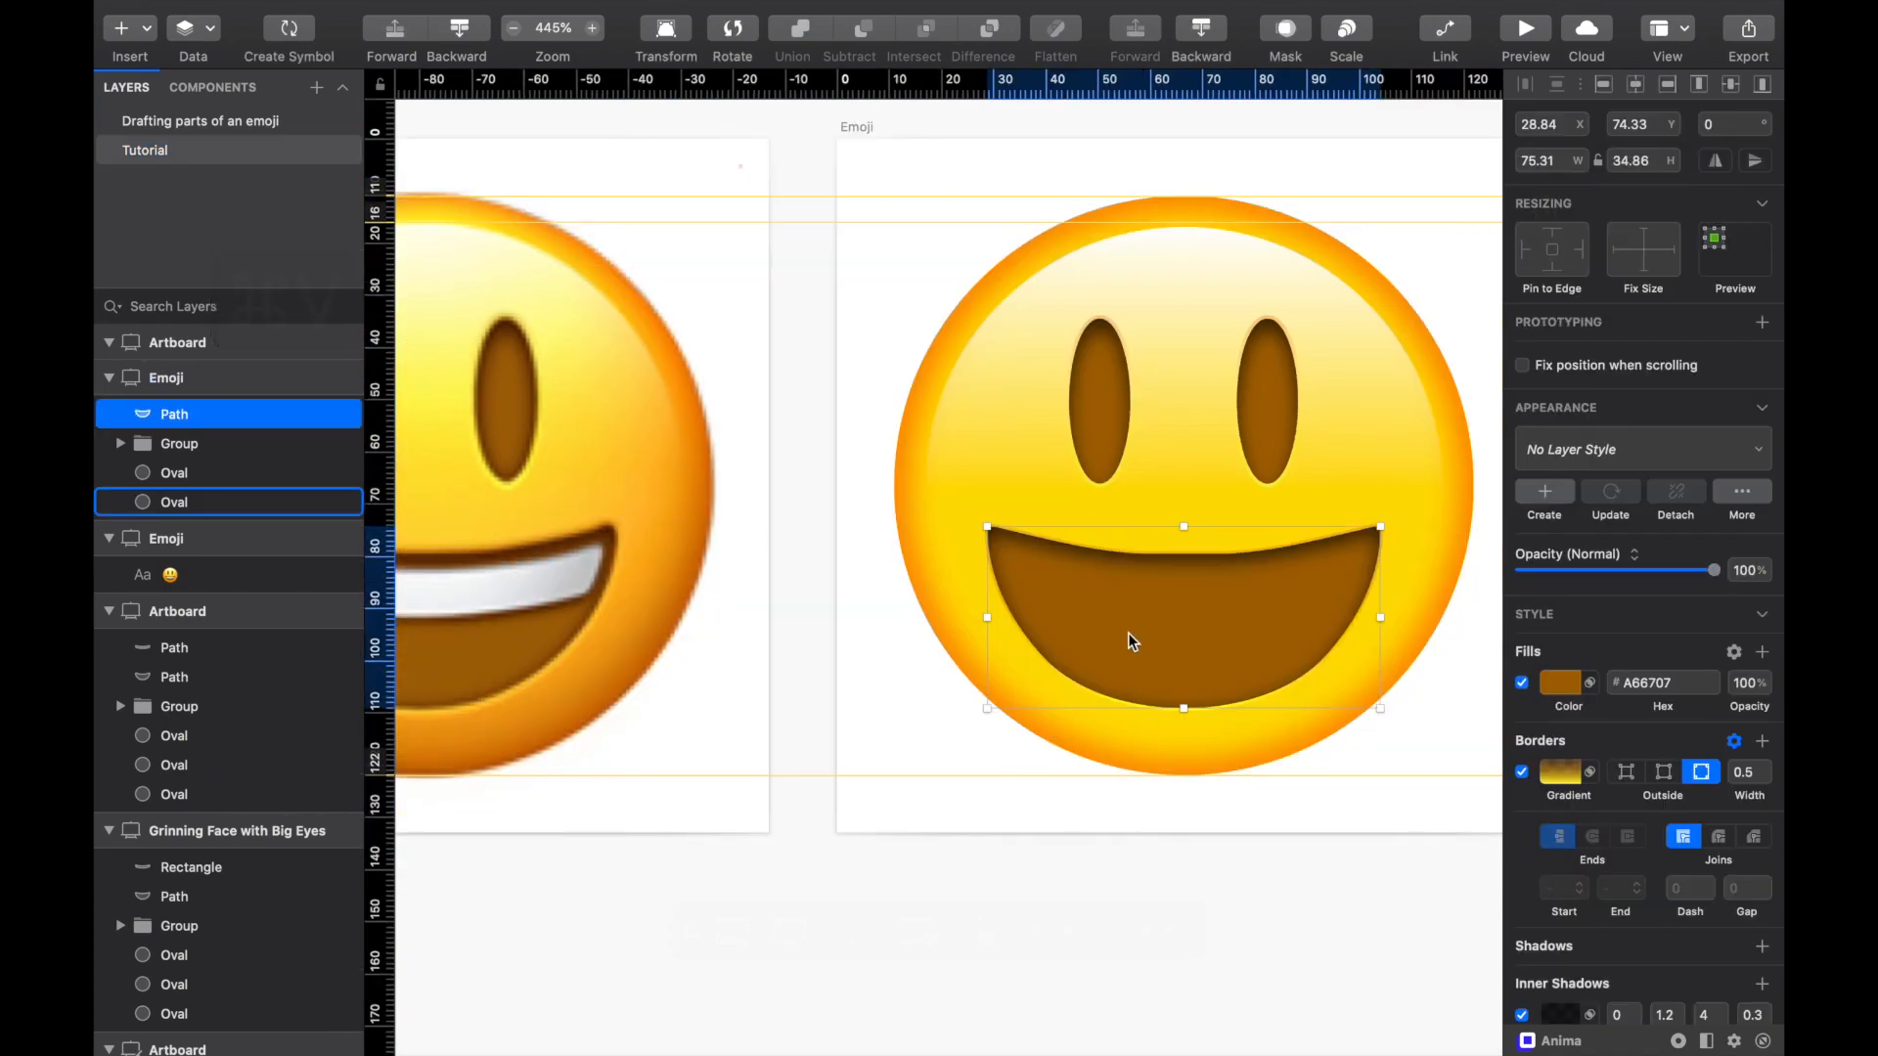
pyautogui.click(1157, 846)
pyautogui.hscroll(-1, 1094, 827)
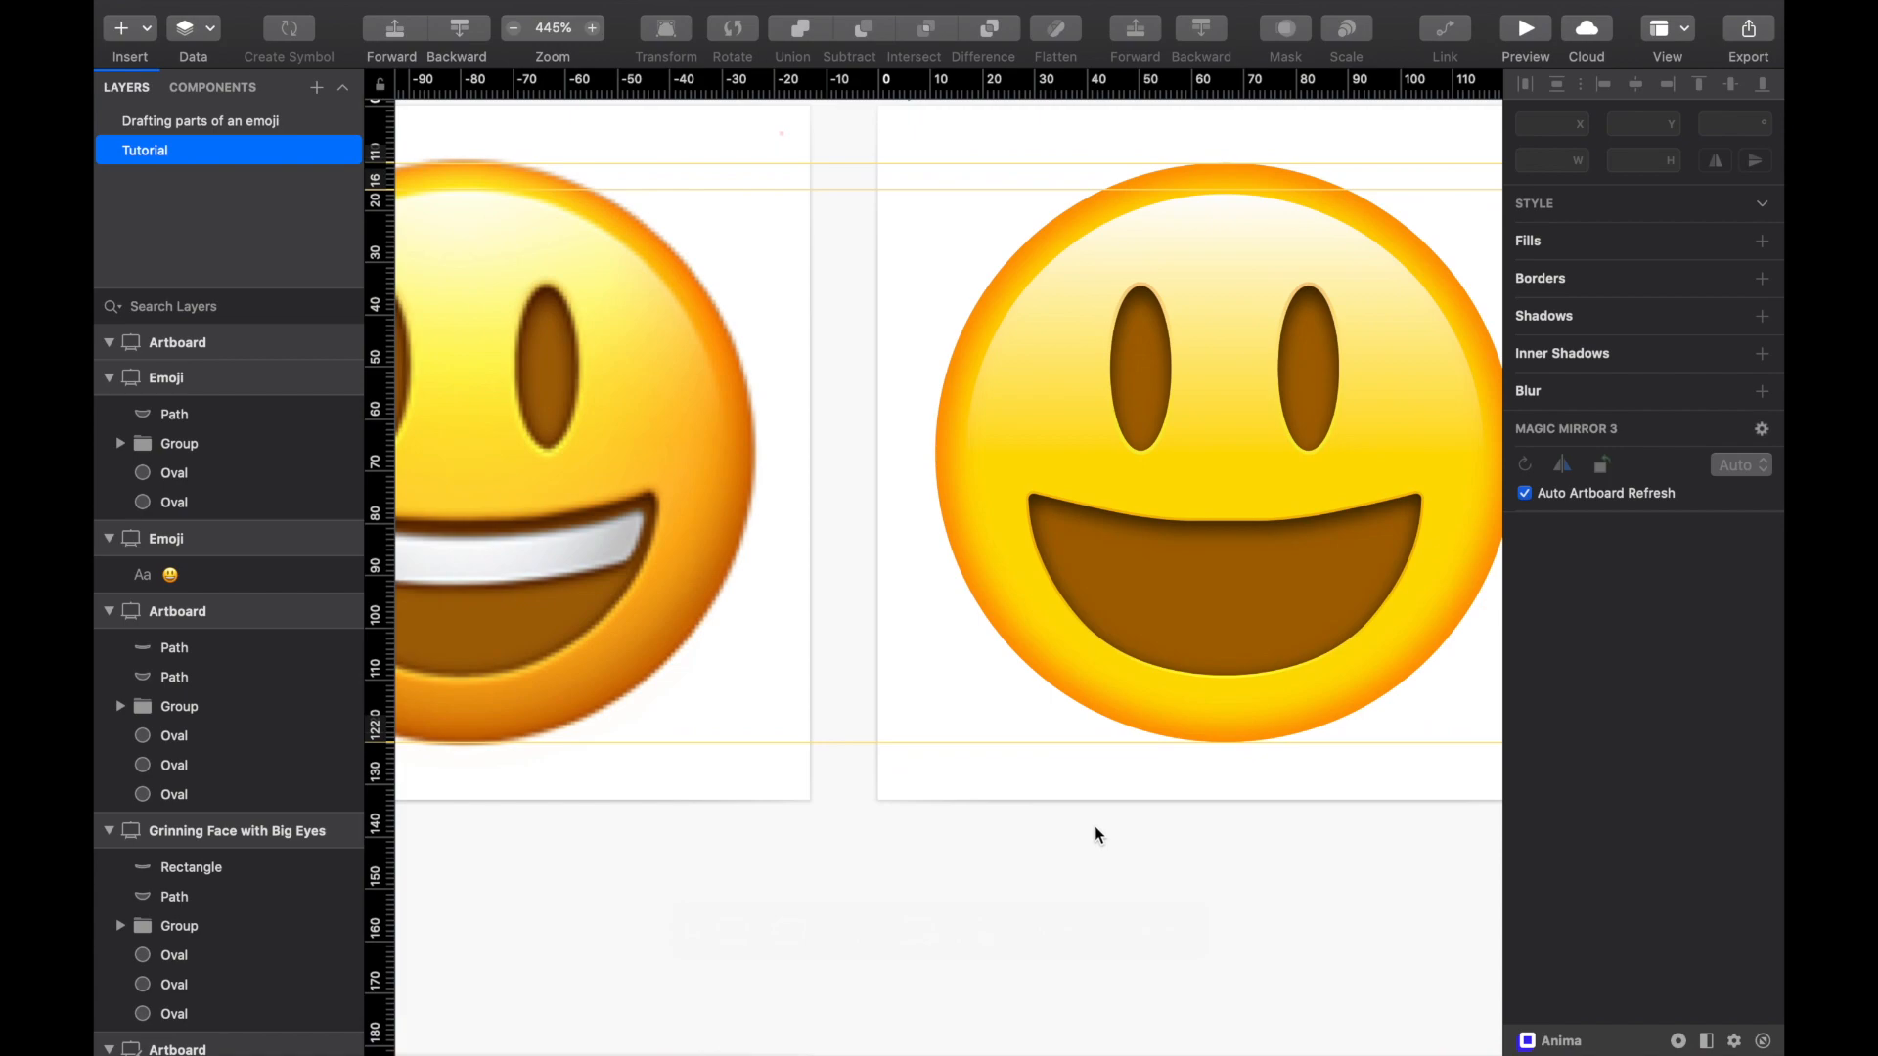
# Step: Examine the pasted mouth's border and shadow up close and compare them with the reference emoji's mouth
pyautogui.scroll(5, 1205, 518)
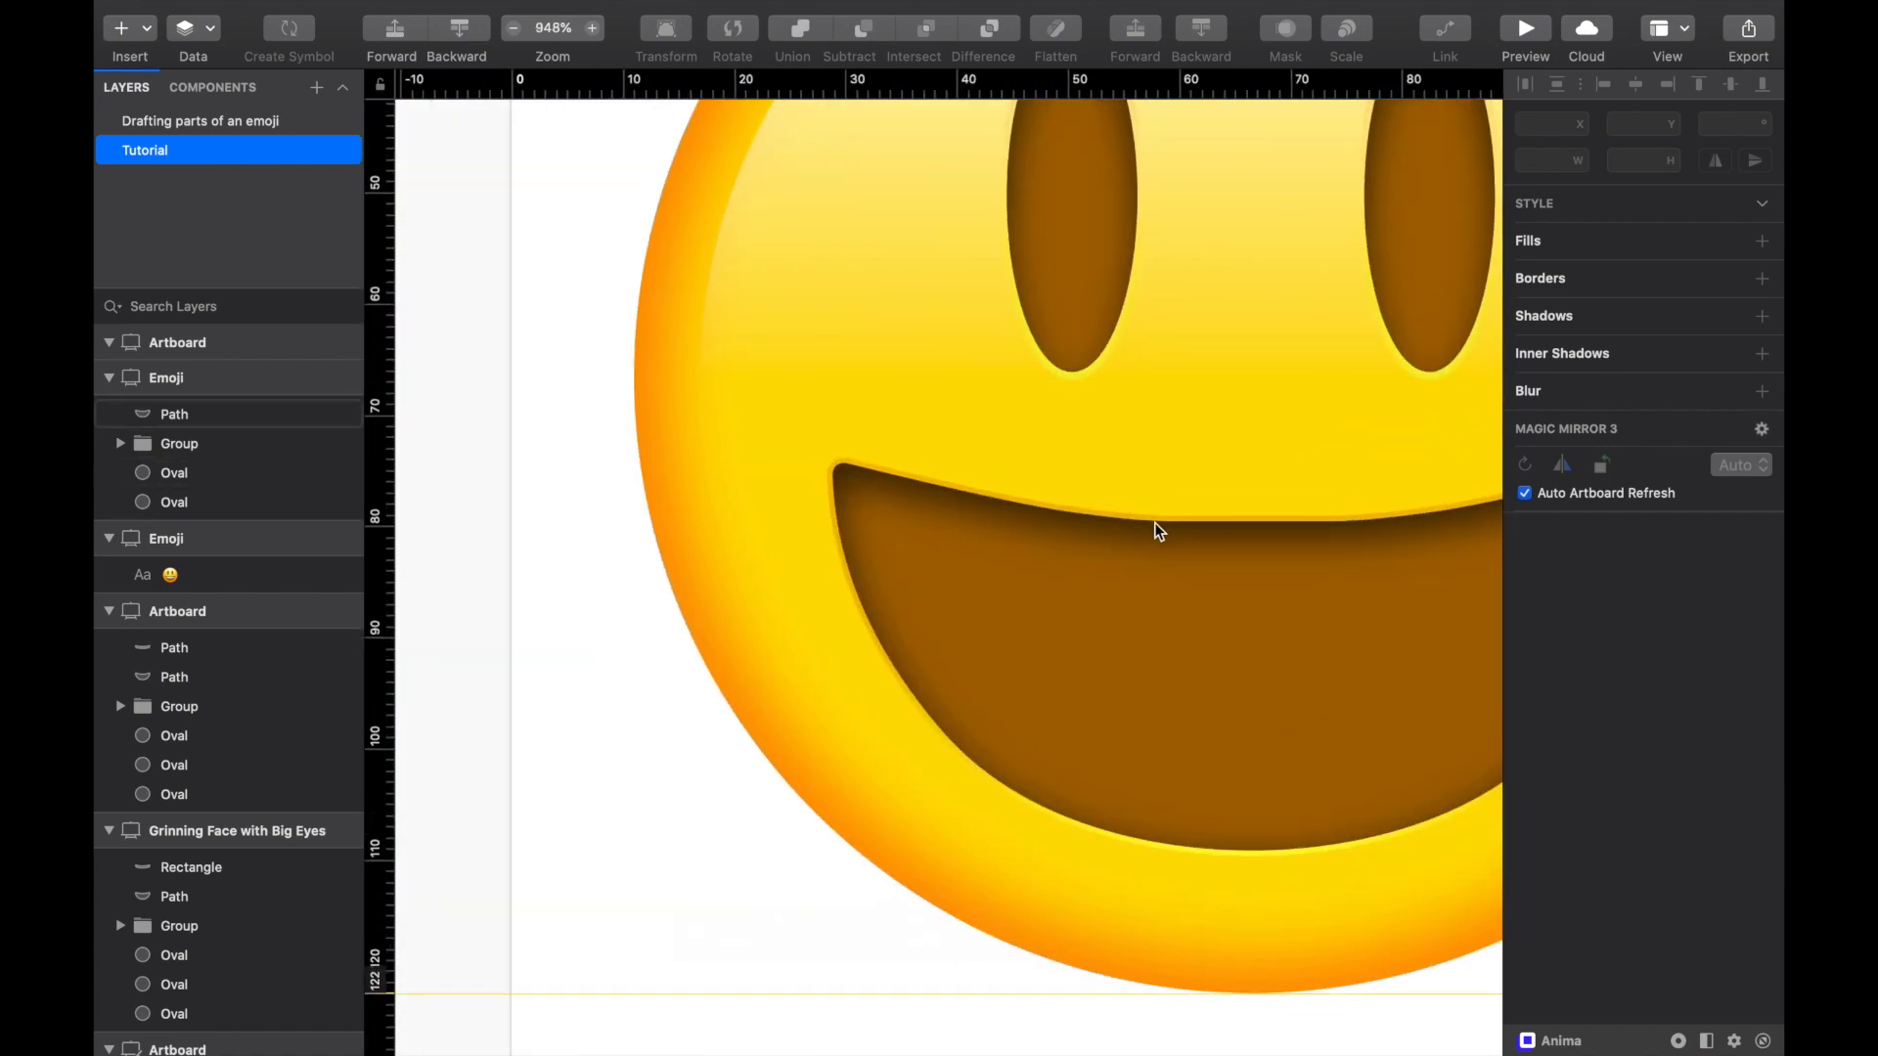
pyautogui.hscroll(-10, 1154, 522)
pyautogui.scroll(-2, 1153, 522)
pyautogui.hscroll(-4, 1154, 523)
pyautogui.scroll(2, 1154, 522)
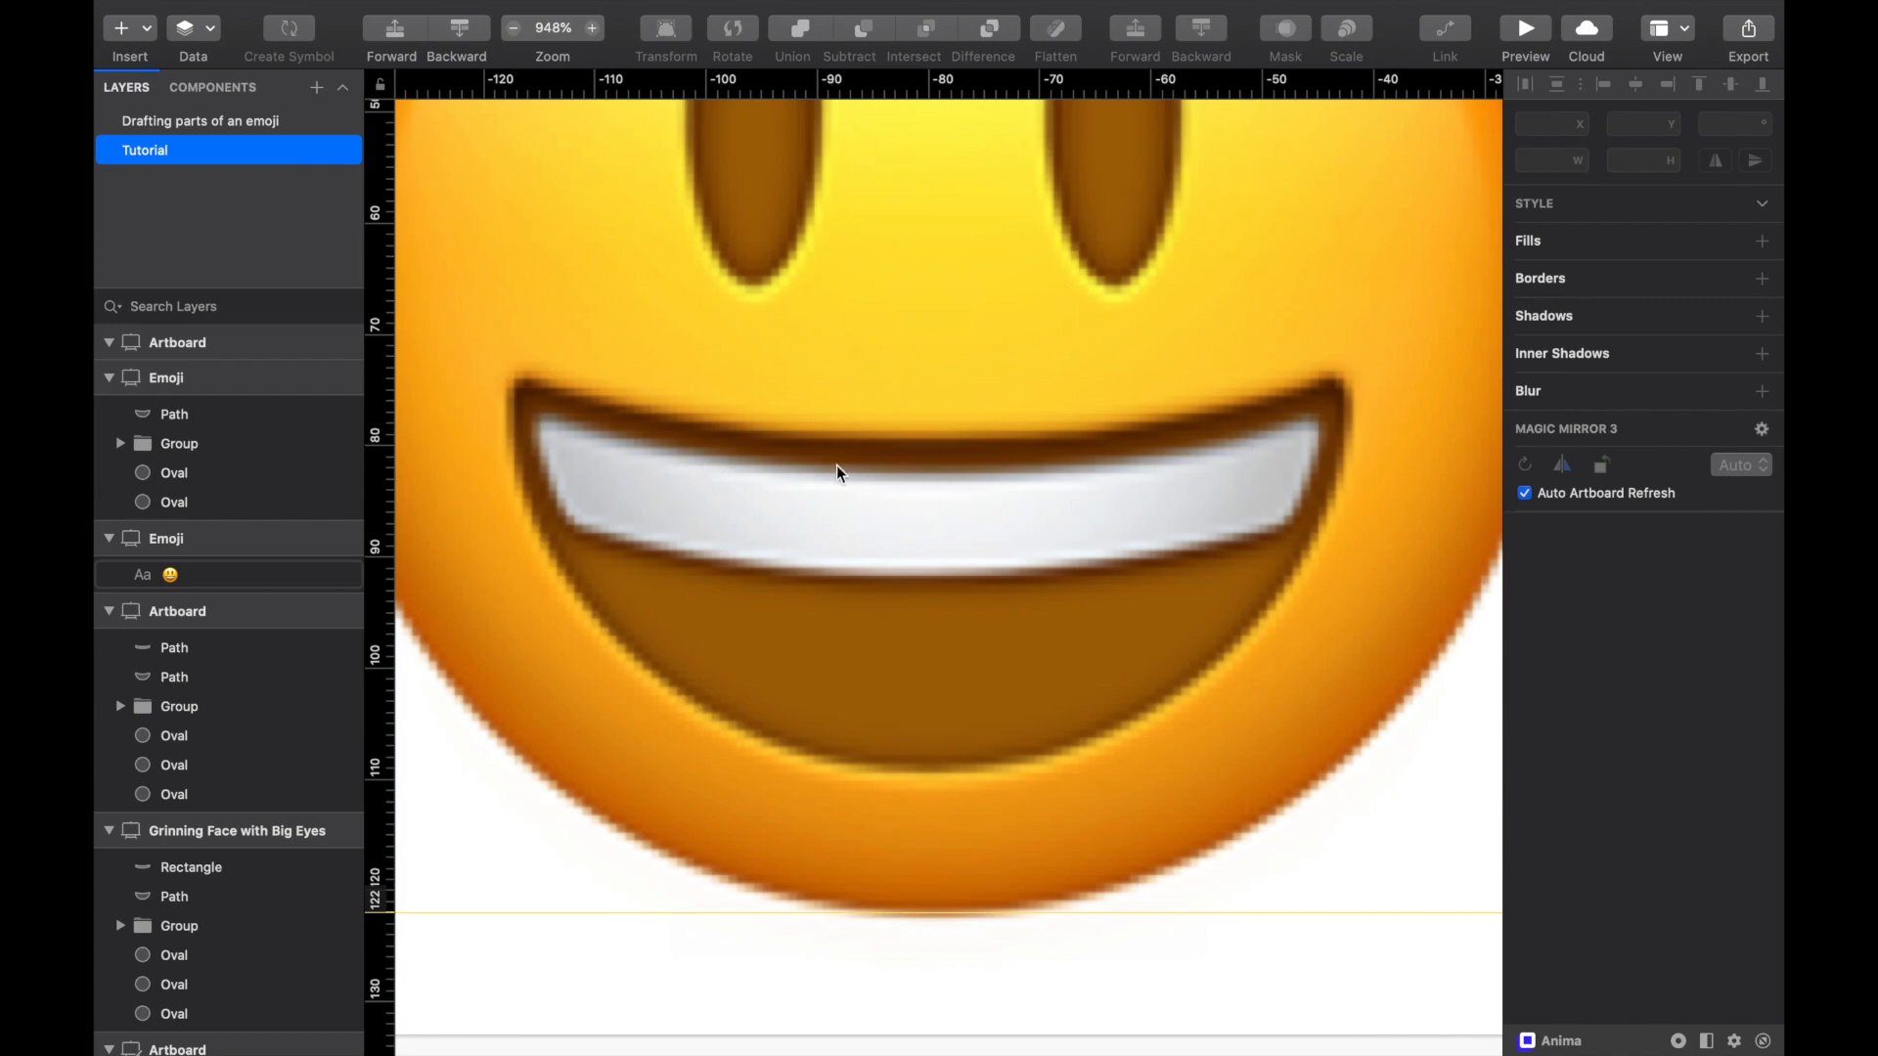
# Step: Draw a rectangle about 69 by 12 over the reference emoji's teeth and lower its opacity to 55%
pyautogui.press('r')
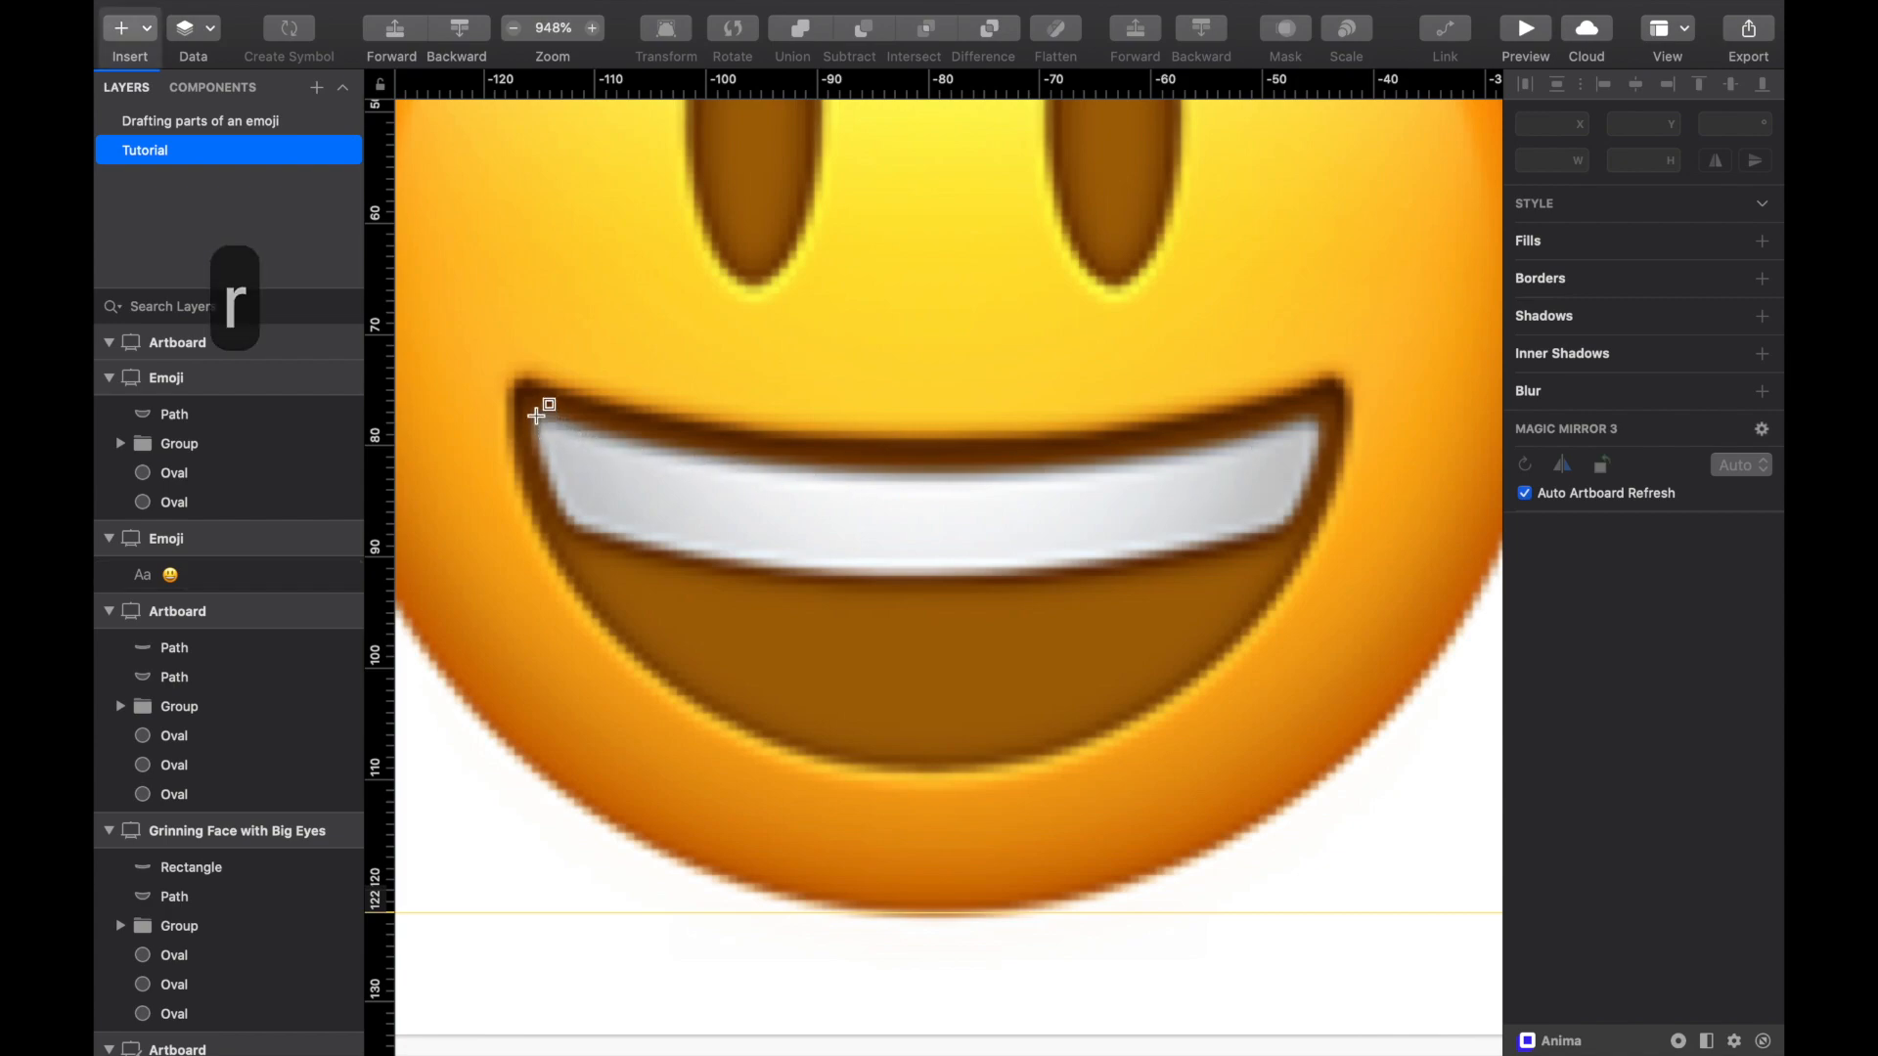
pyautogui.moveTo(540, 415); pyautogui.dragTo(1308, 549)
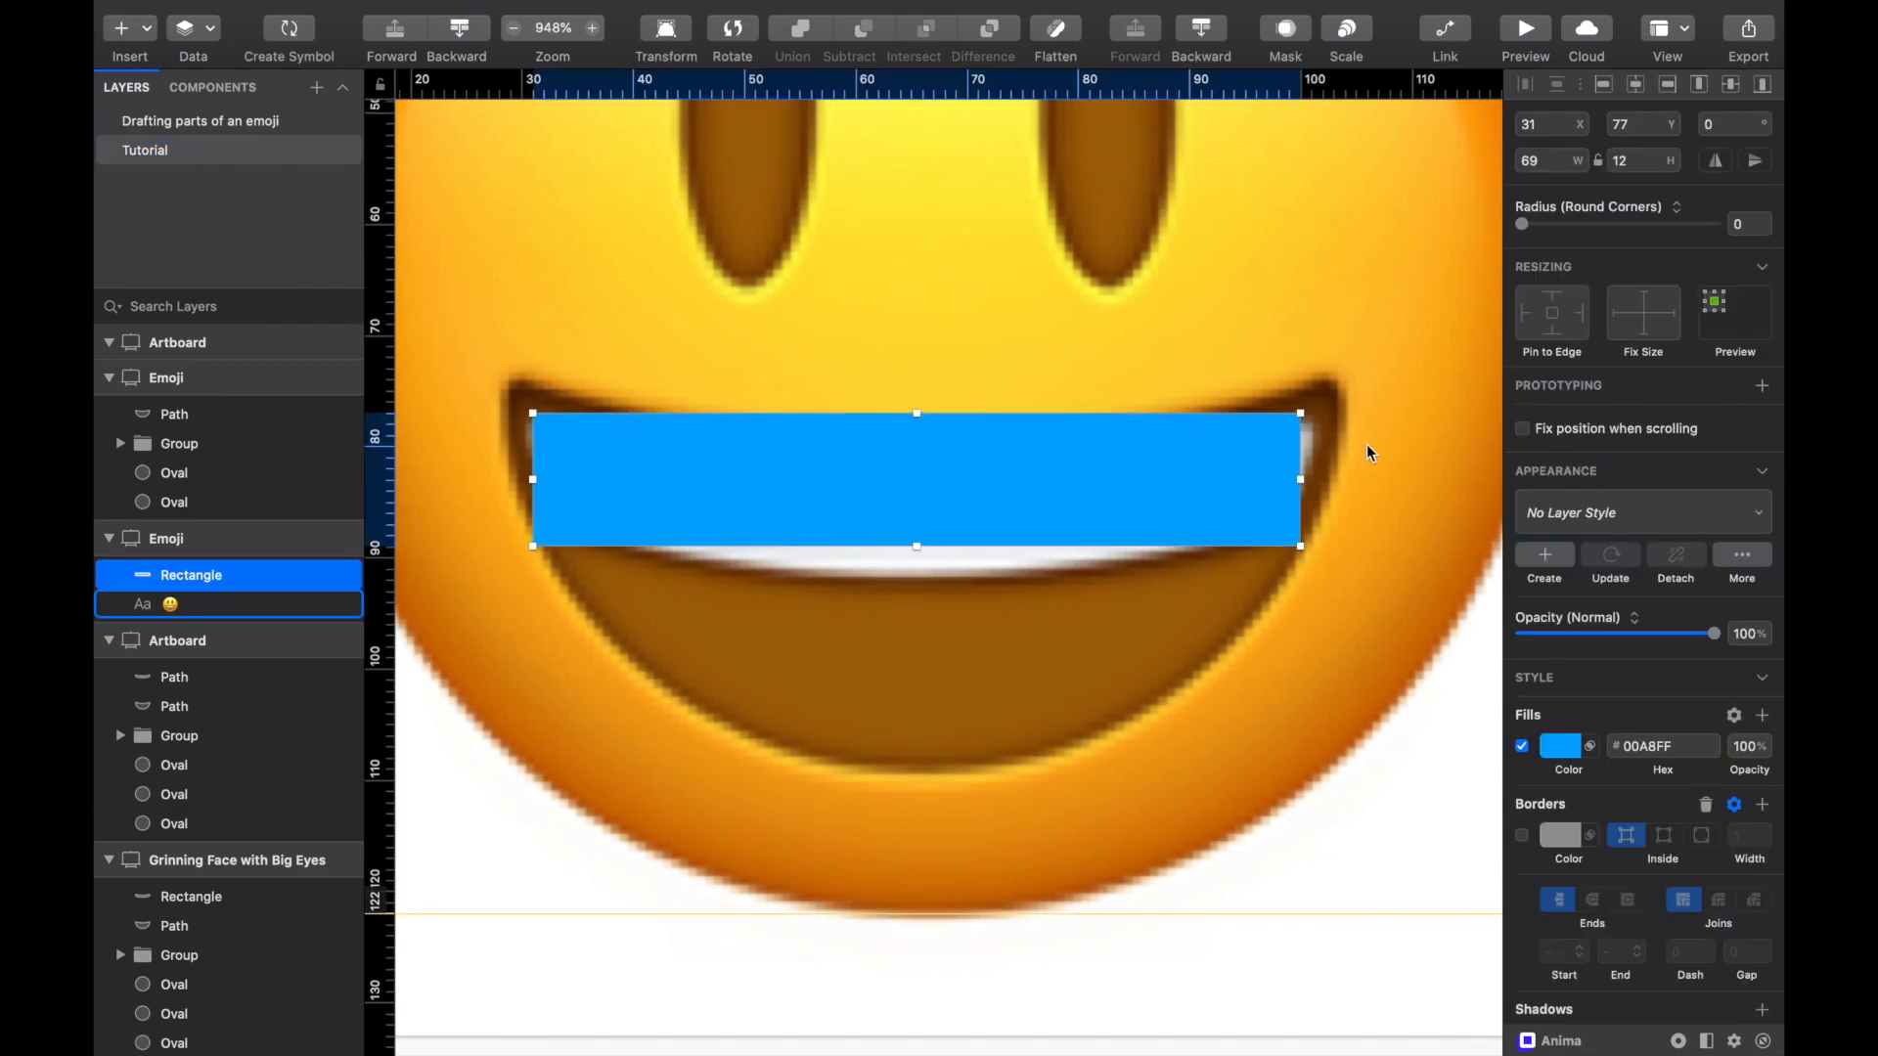
pyautogui.moveTo(1692, 631); pyautogui.dragTo(1626, 633)
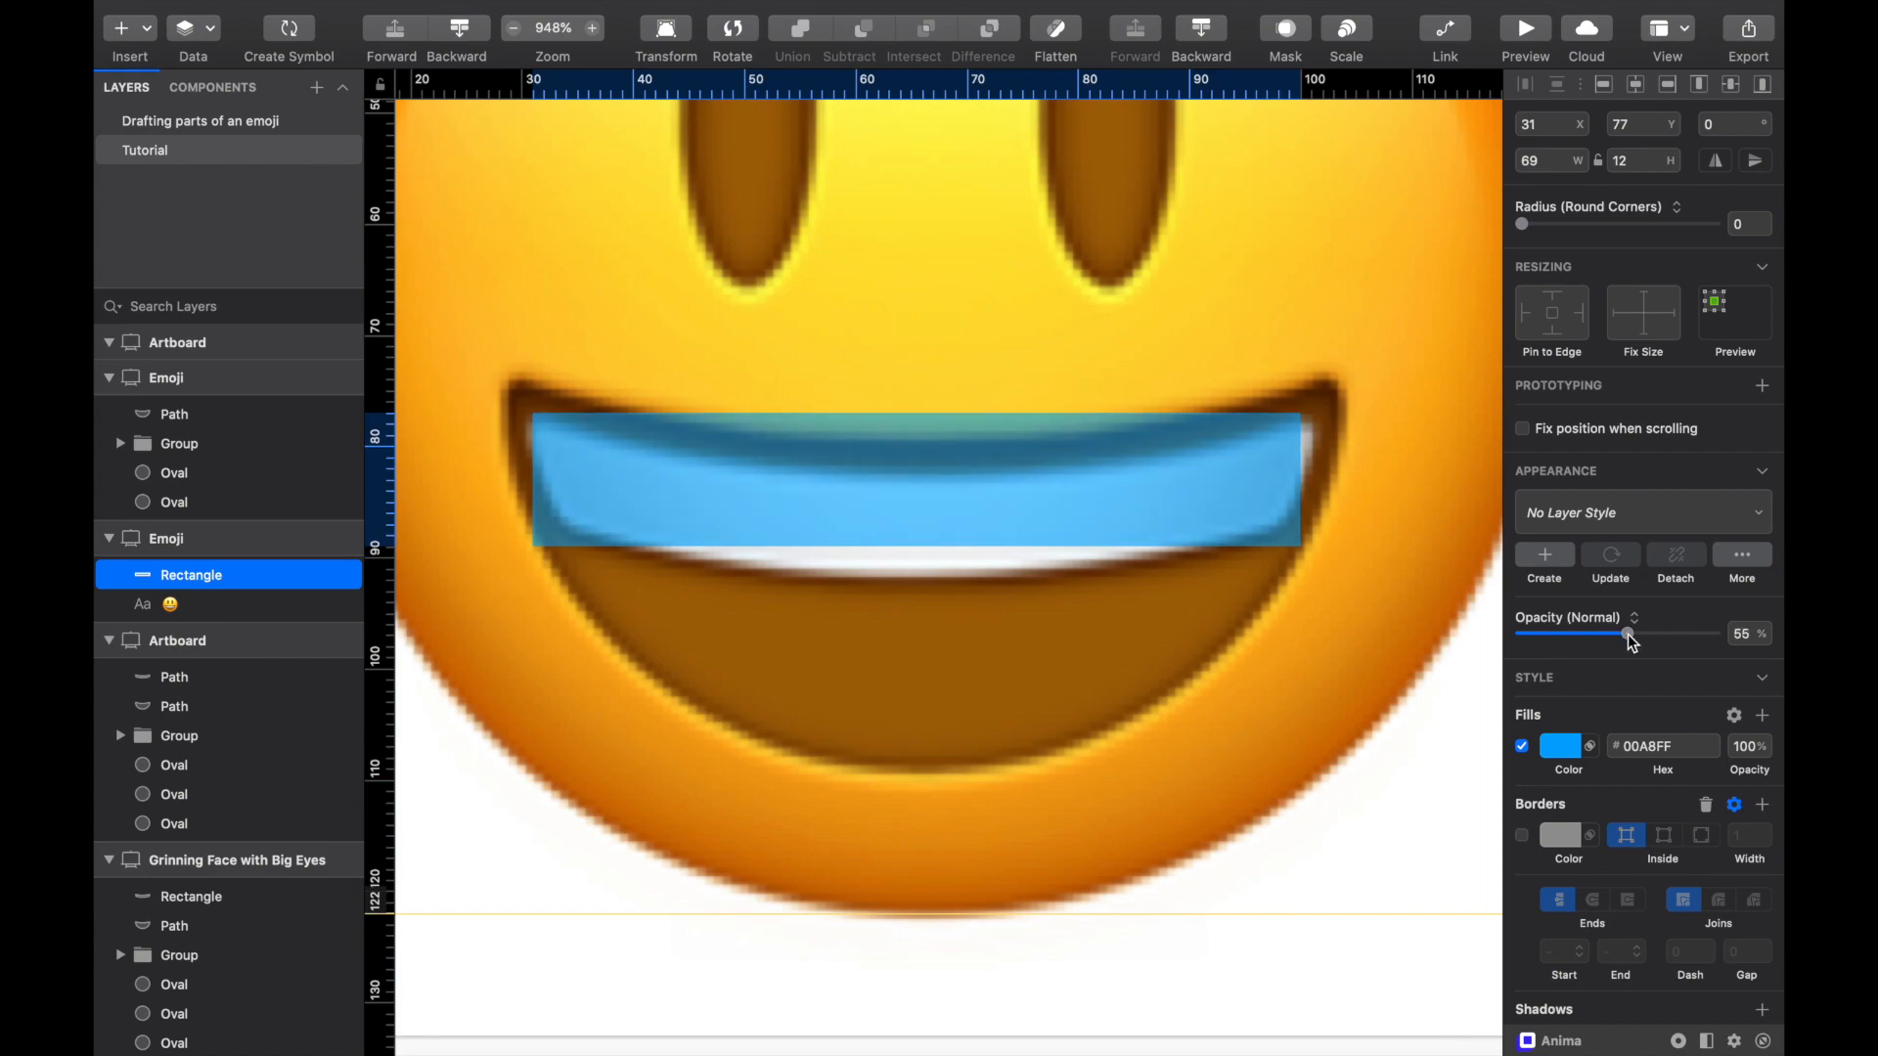
# Step: Centre the translucent teeth rectangle horizontally on the Emoji artboard
pyautogui.doubleClick(927, 491)
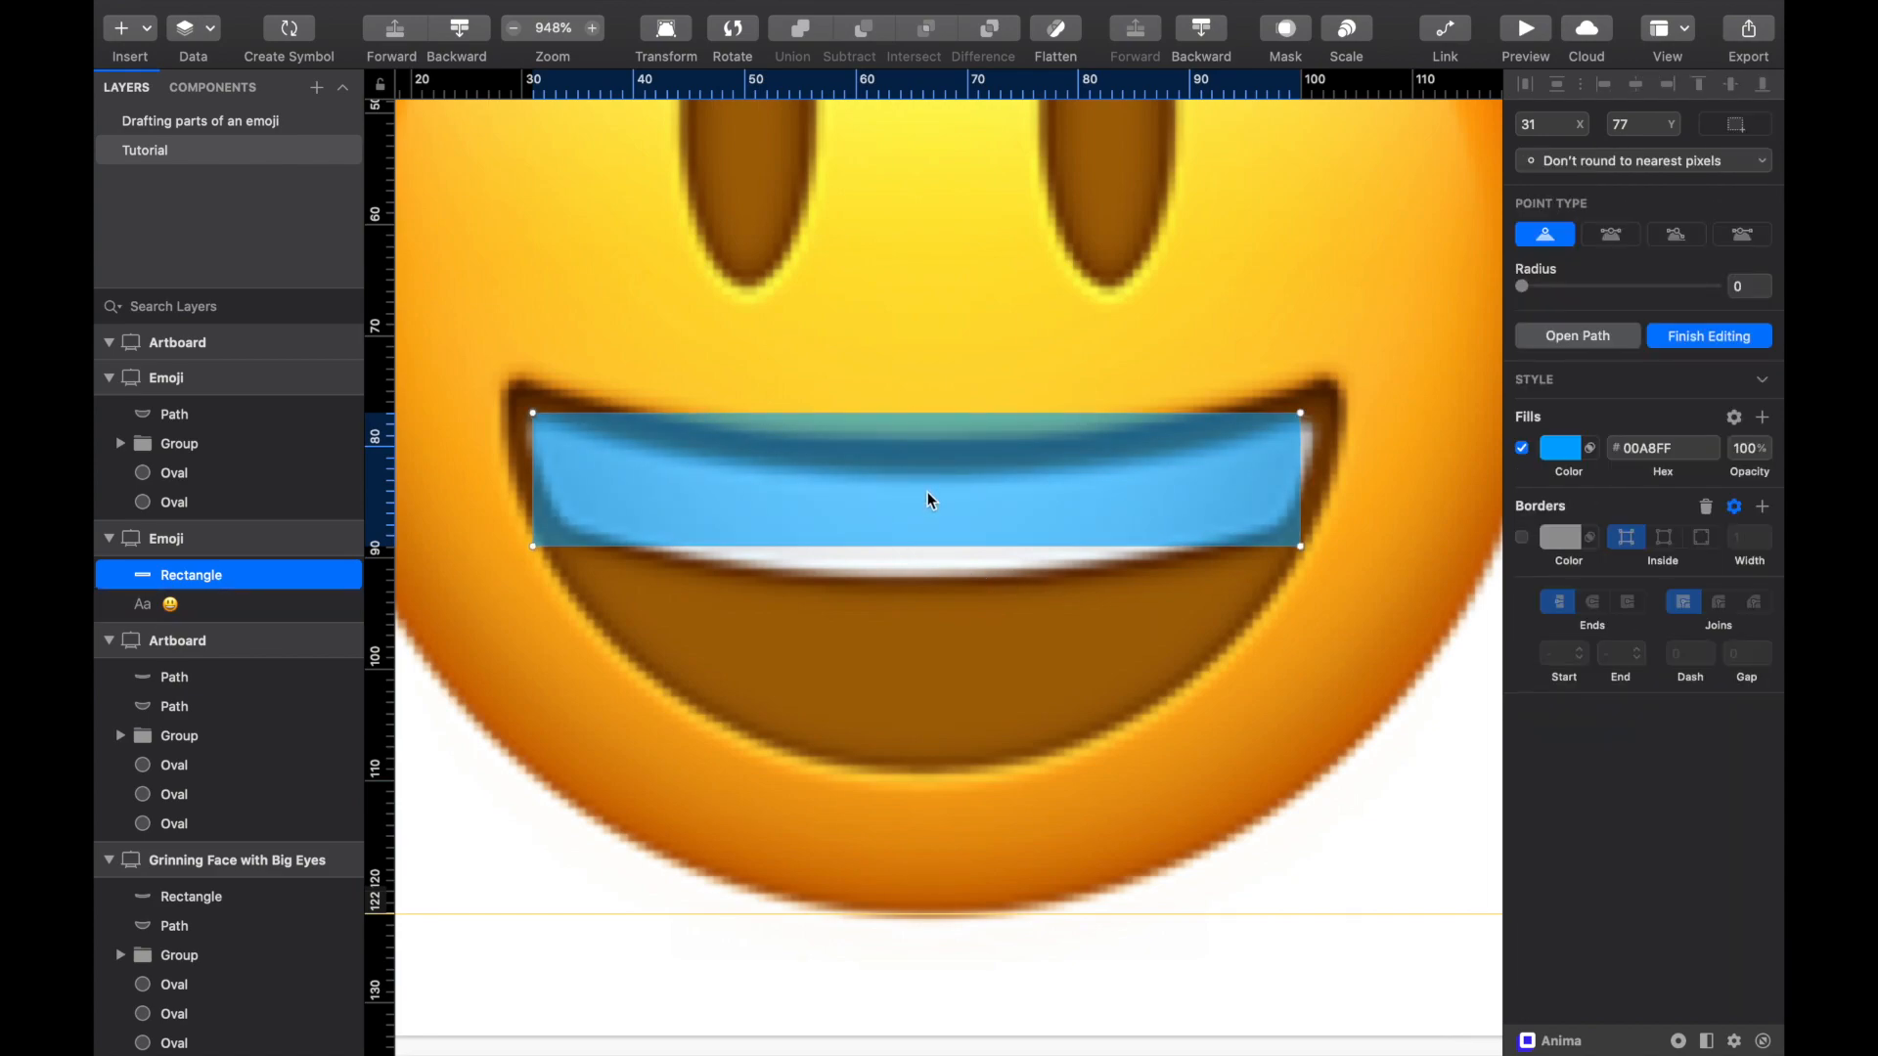
pyautogui.click(938, 673)
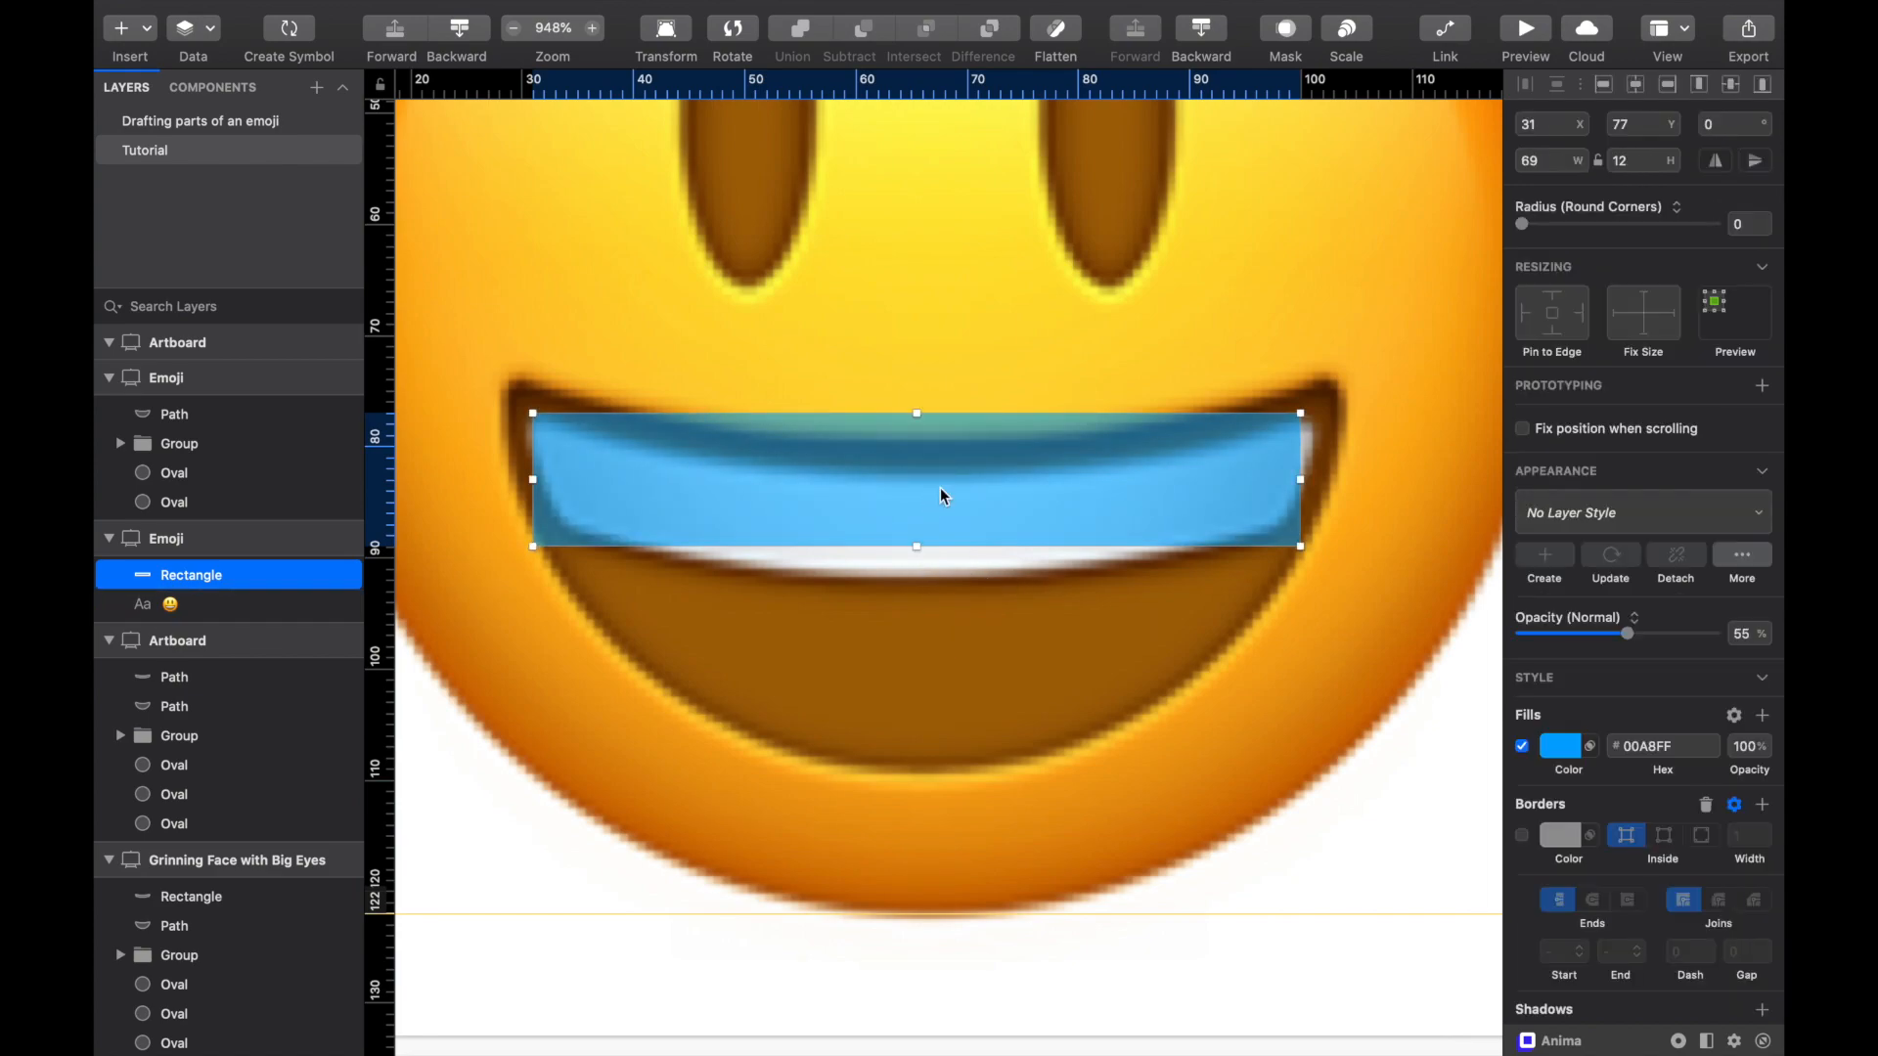
pyautogui.click(1637, 86)
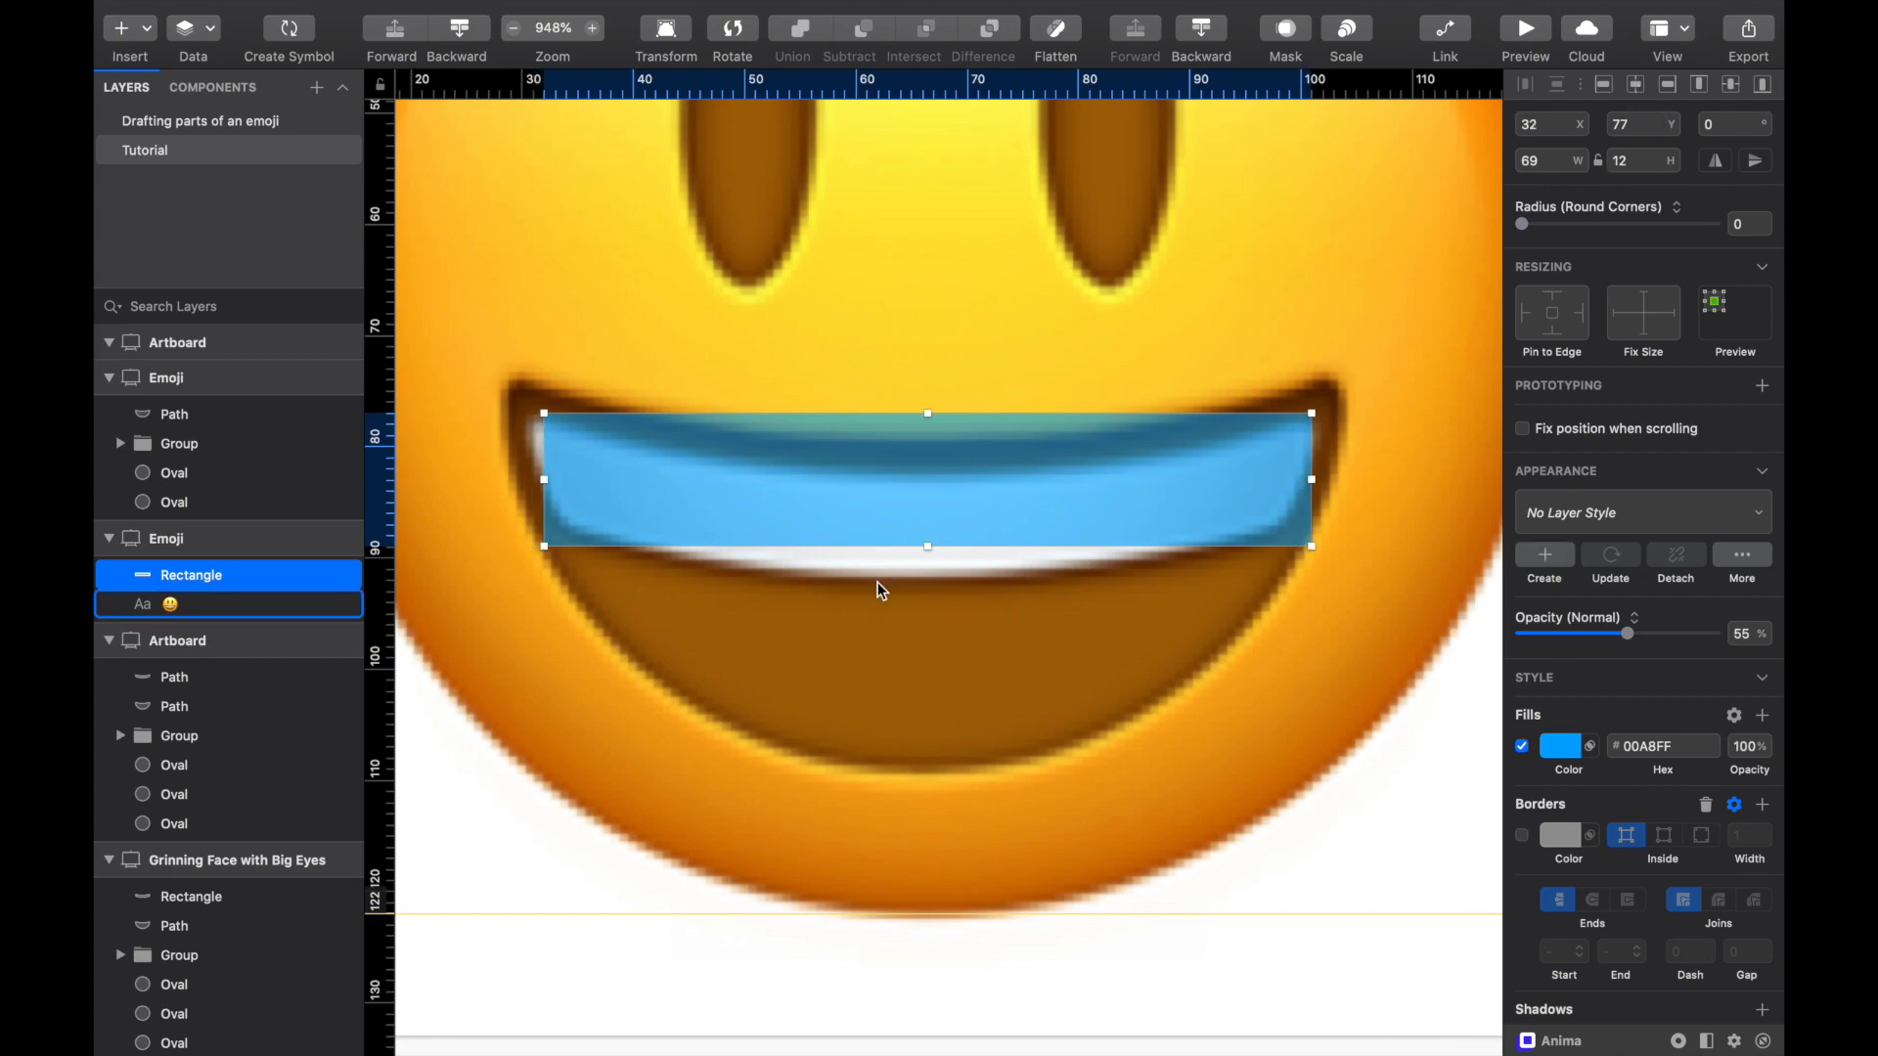
# Step: Add curved midpoints to the rectangle's lower and upper edges and pull them down to about Y 91.33 and Y 82.34
pyautogui.scroll(-2, 877, 582)
pyautogui.doubleClick(919, 475)
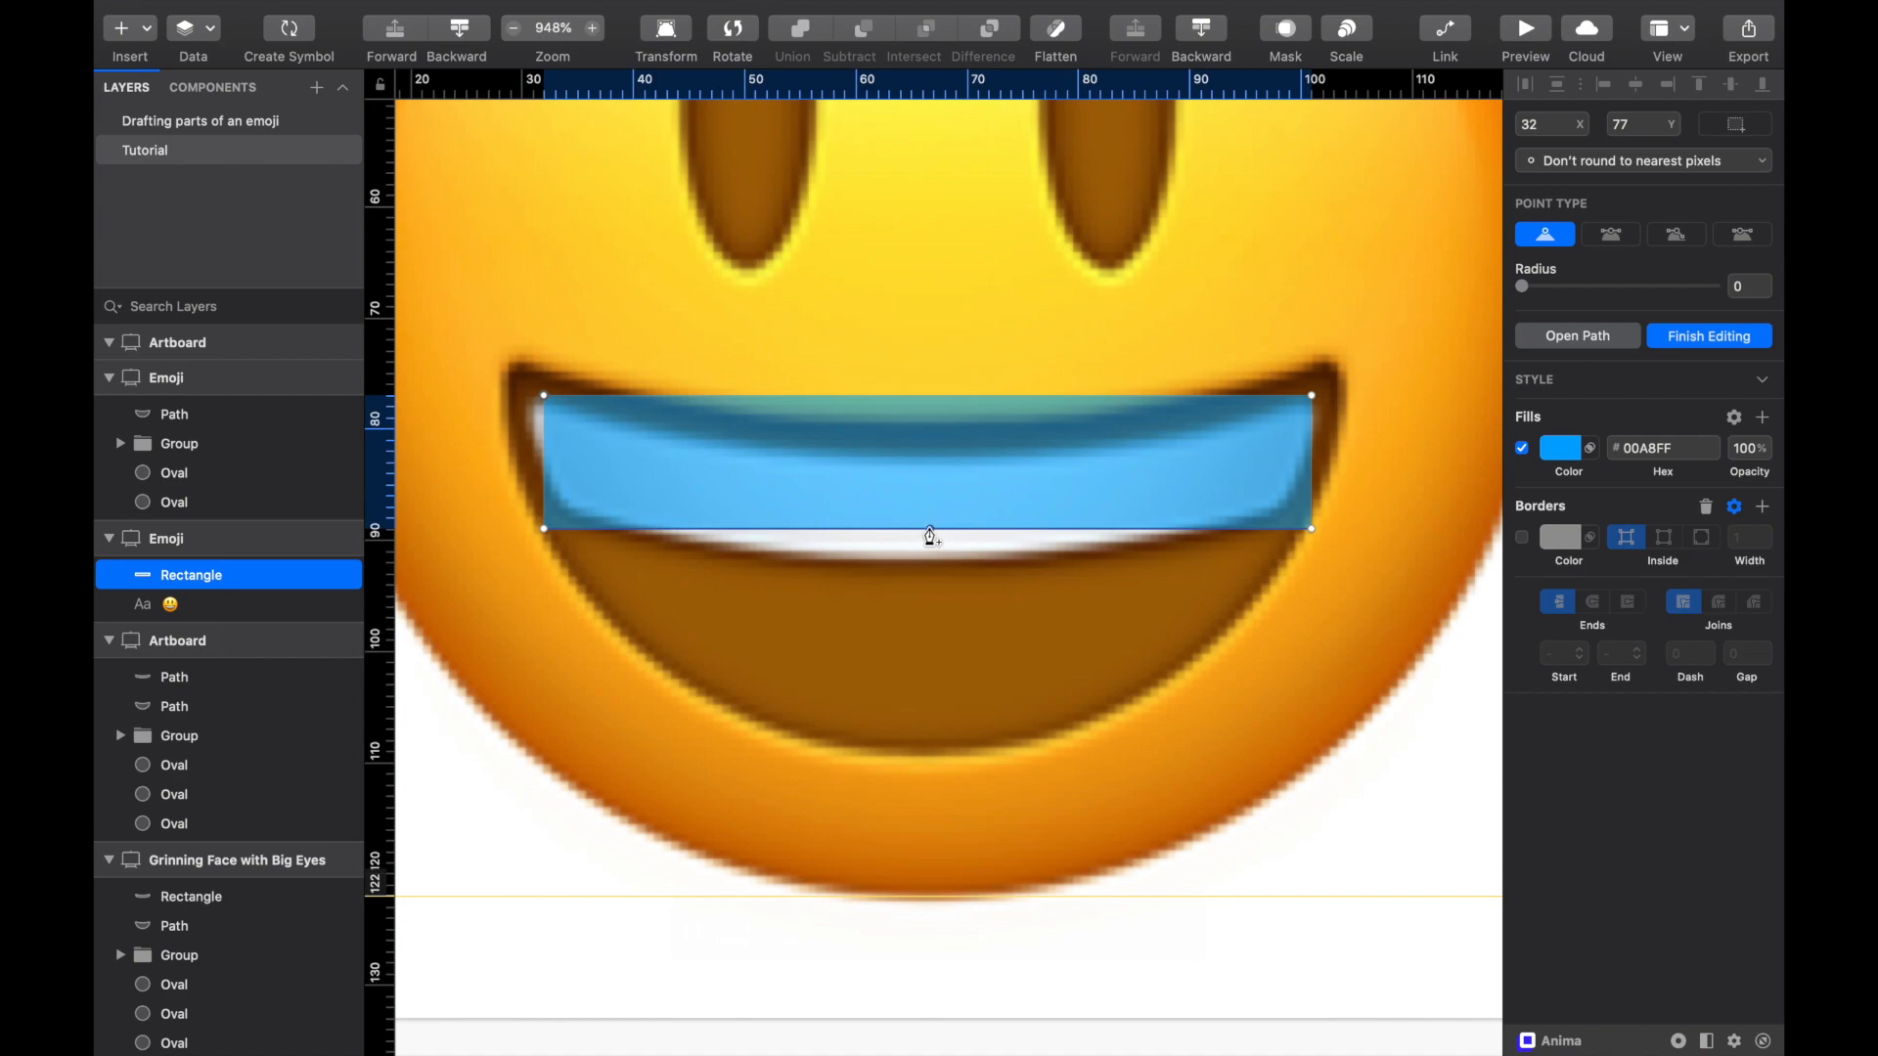
pyautogui.click(927, 528)
pyautogui.doubleClick(927, 528)
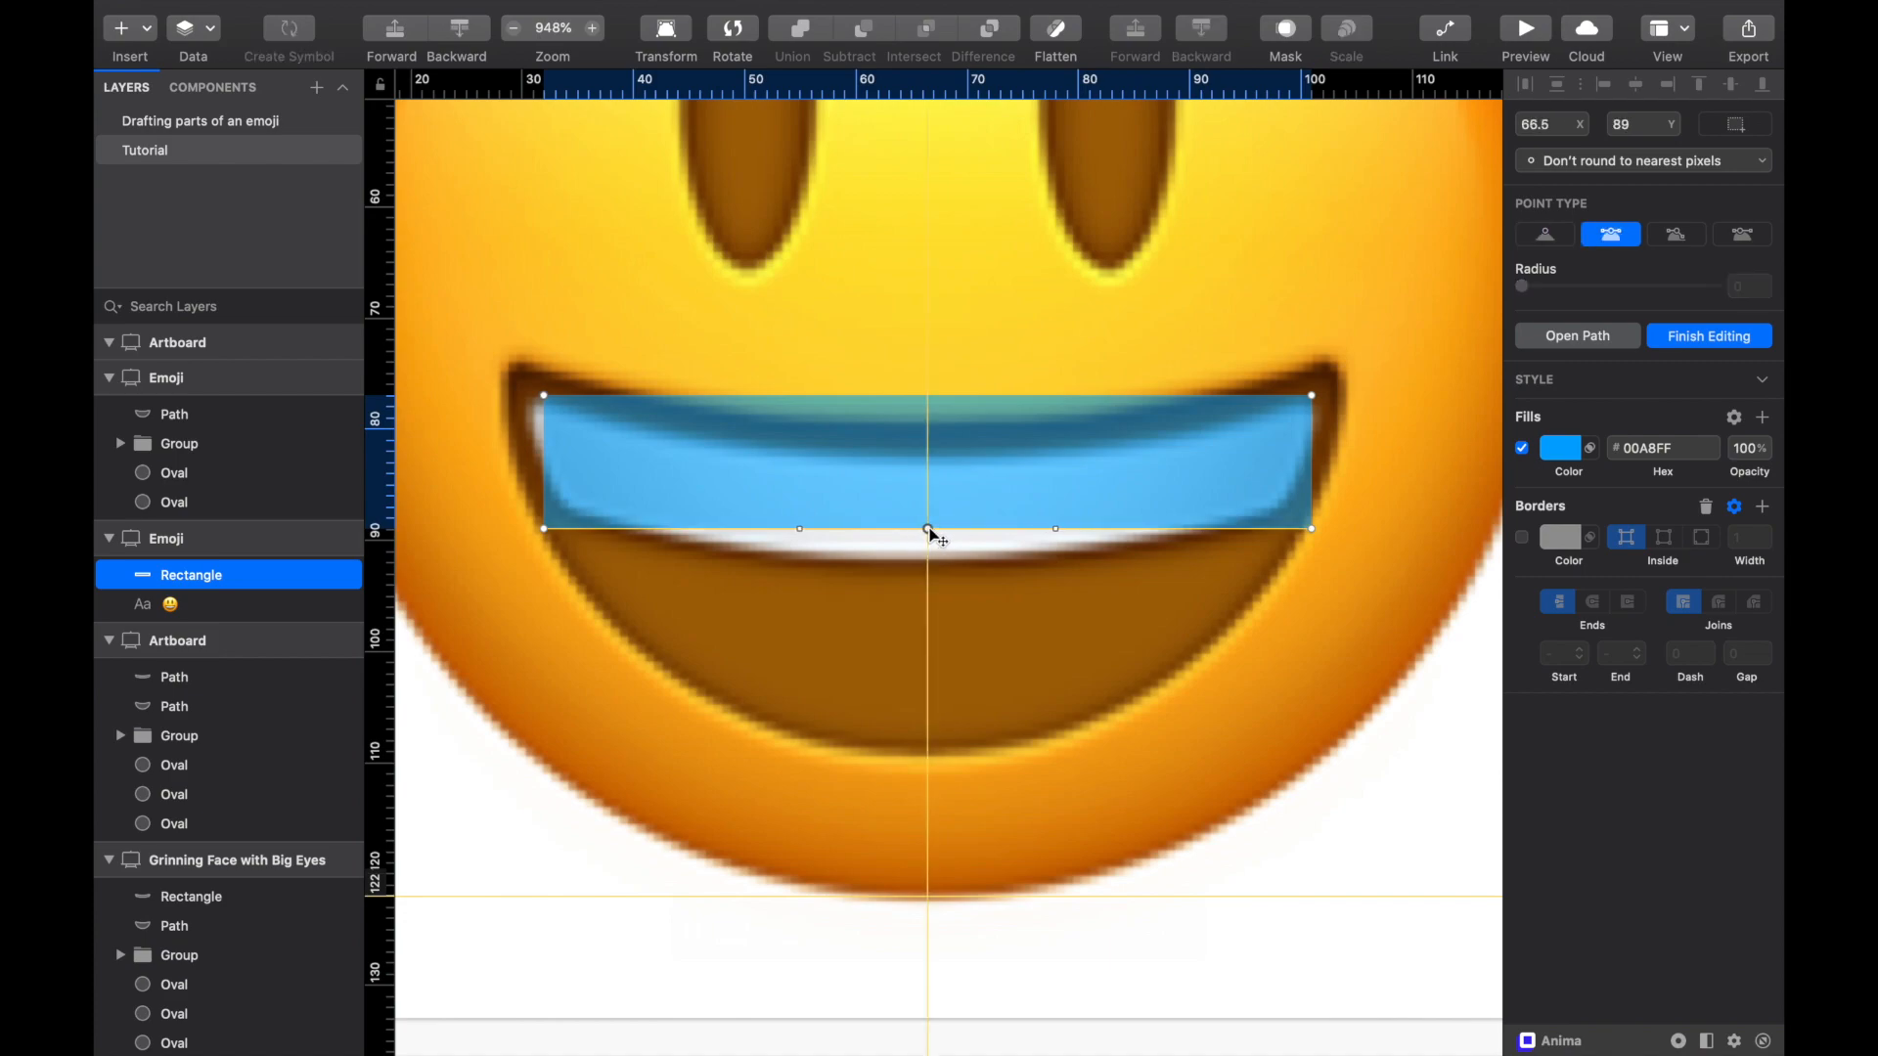
pyautogui.moveTo(929, 530); pyautogui.dragTo(932, 564)
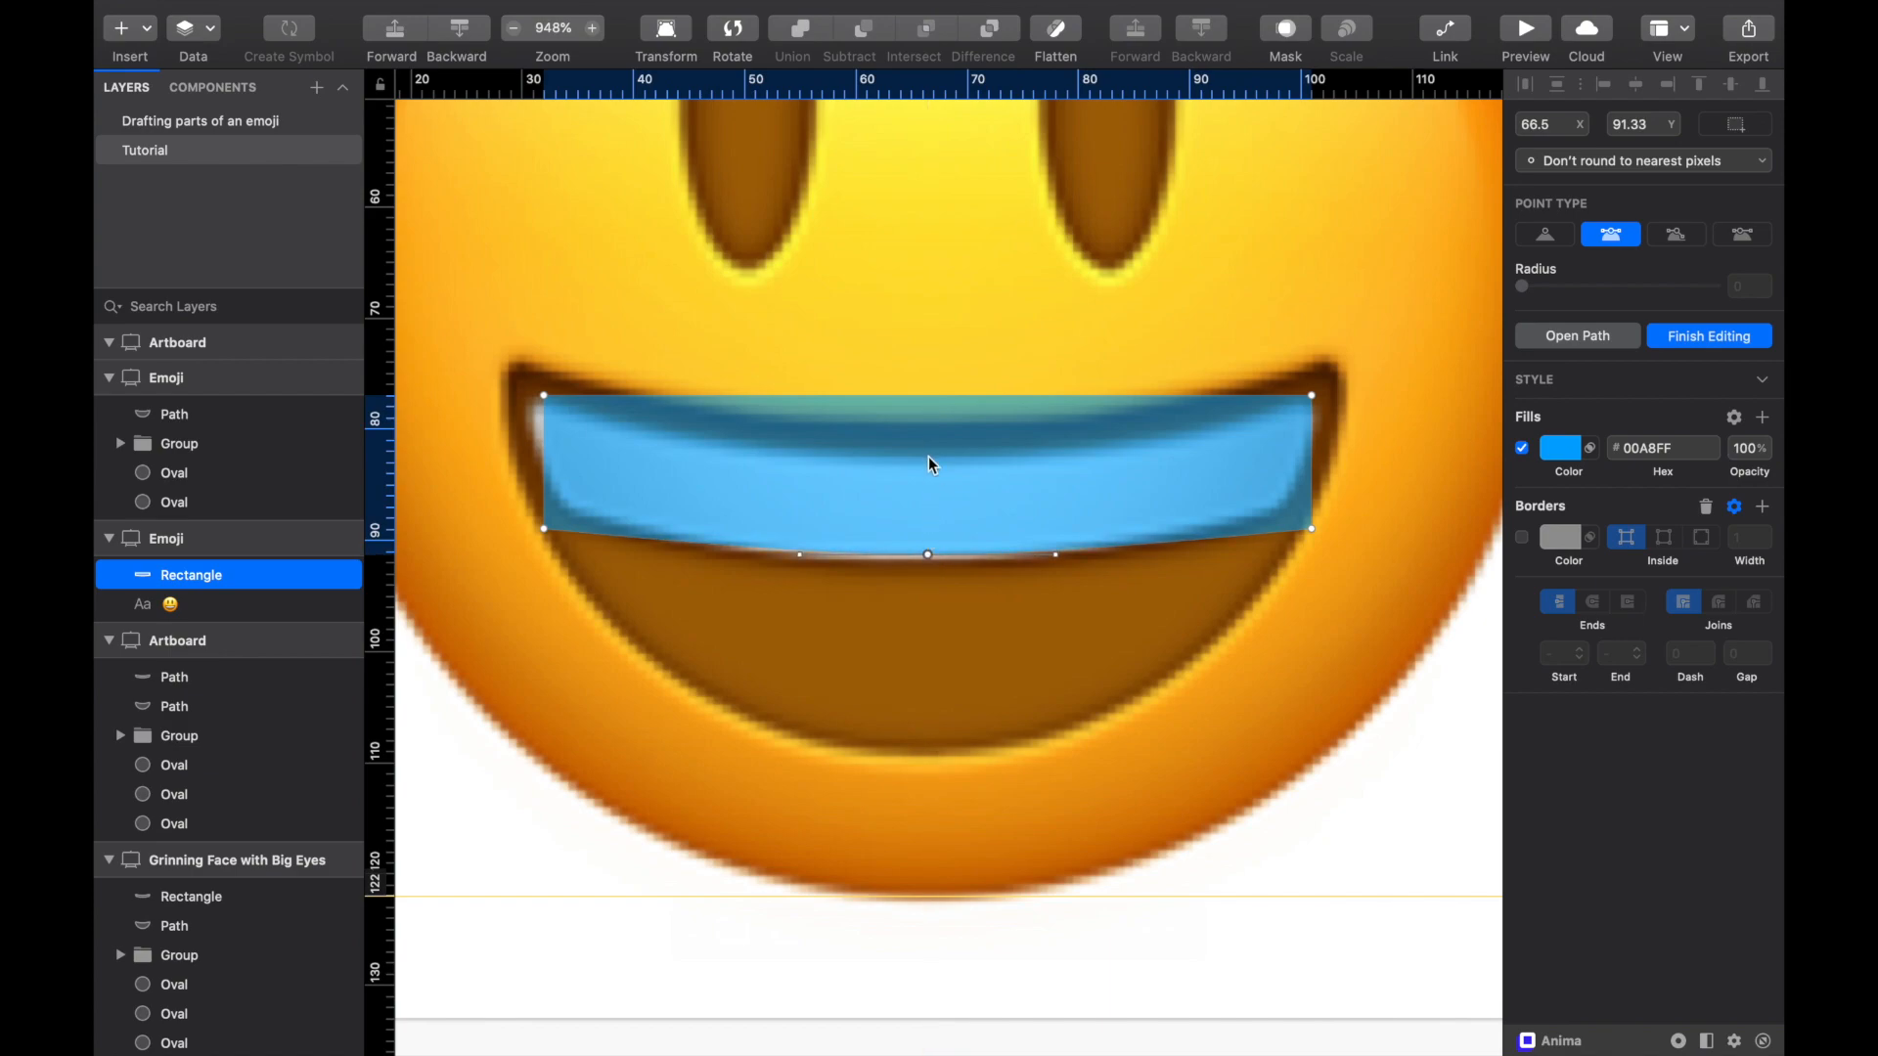
pyautogui.click(929, 395)
pyautogui.moveTo(931, 395); pyautogui.dragTo(929, 455)
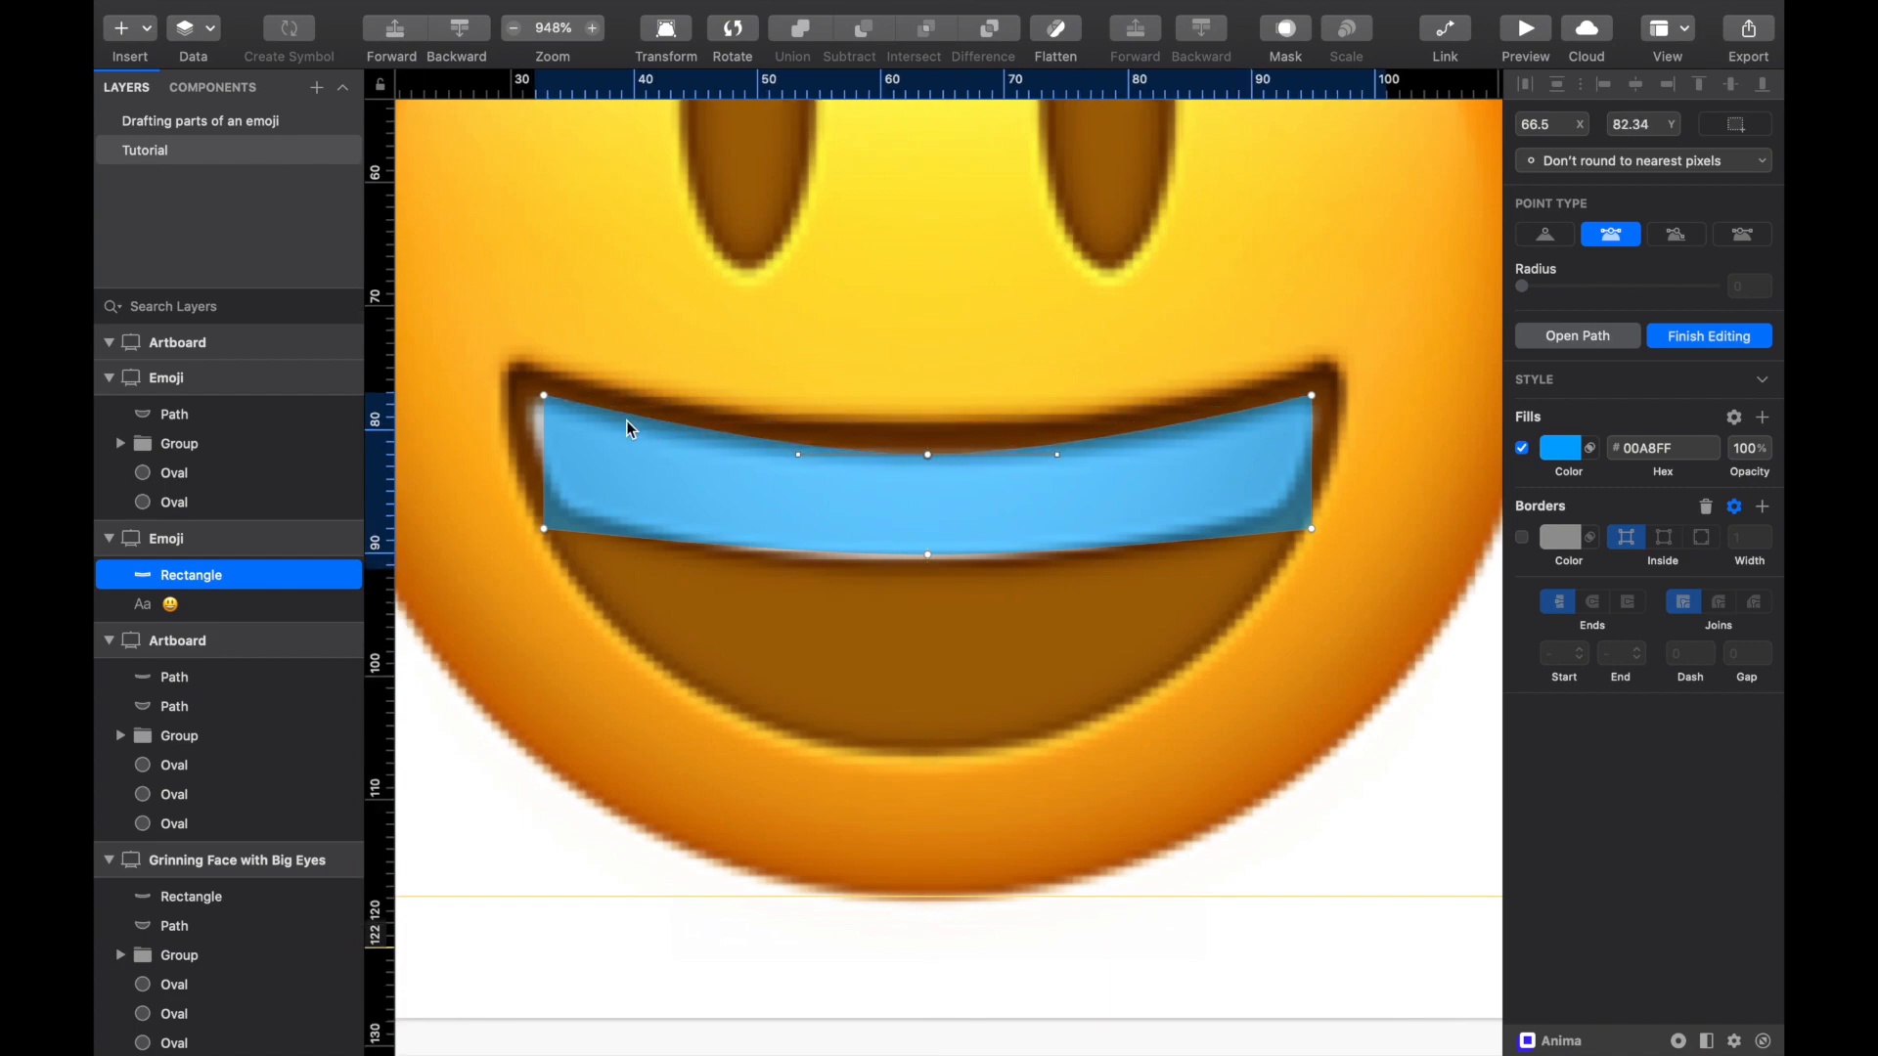
# Step: Move the four corner points of the teeth shape to match the slanted corners of the reference teeth
pyautogui.scroll(3, 627, 422)
pyautogui.moveTo(491, 586); pyautogui.dragTo(524, 564)
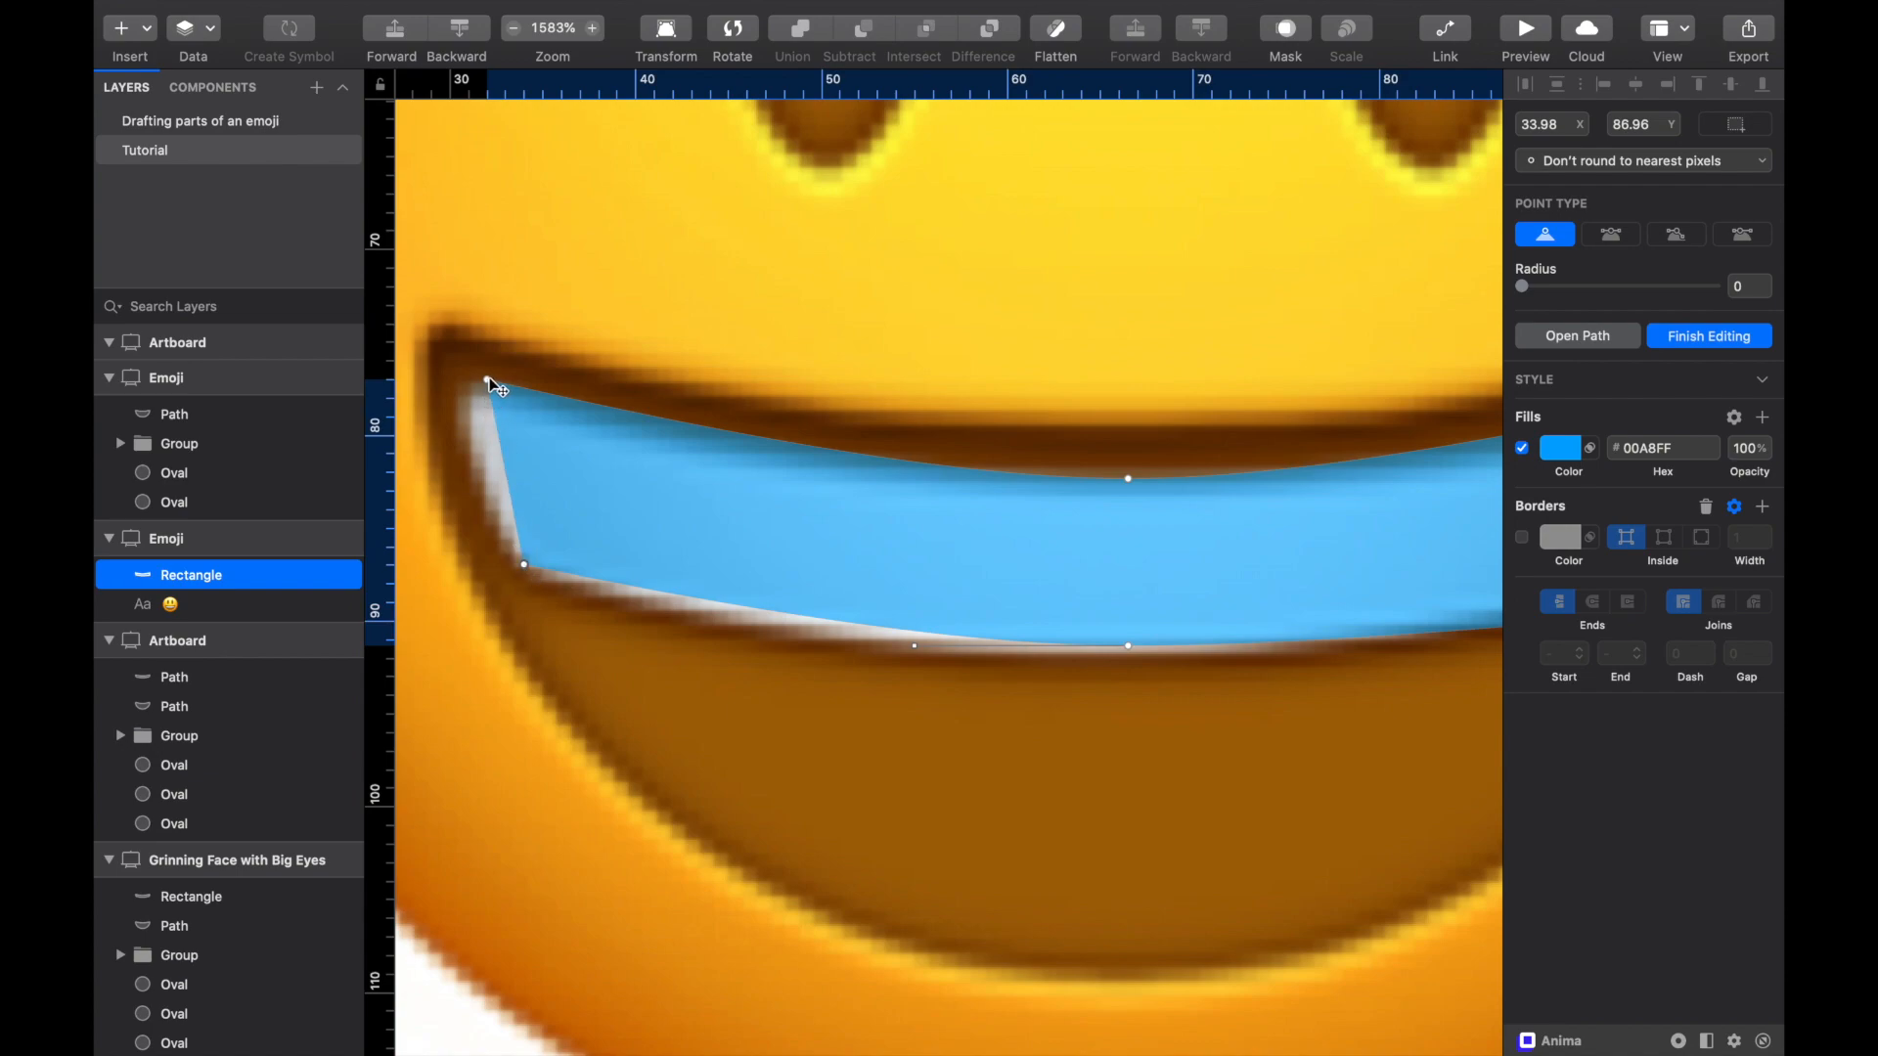
pyautogui.moveTo(488, 381); pyautogui.dragTo(469, 397)
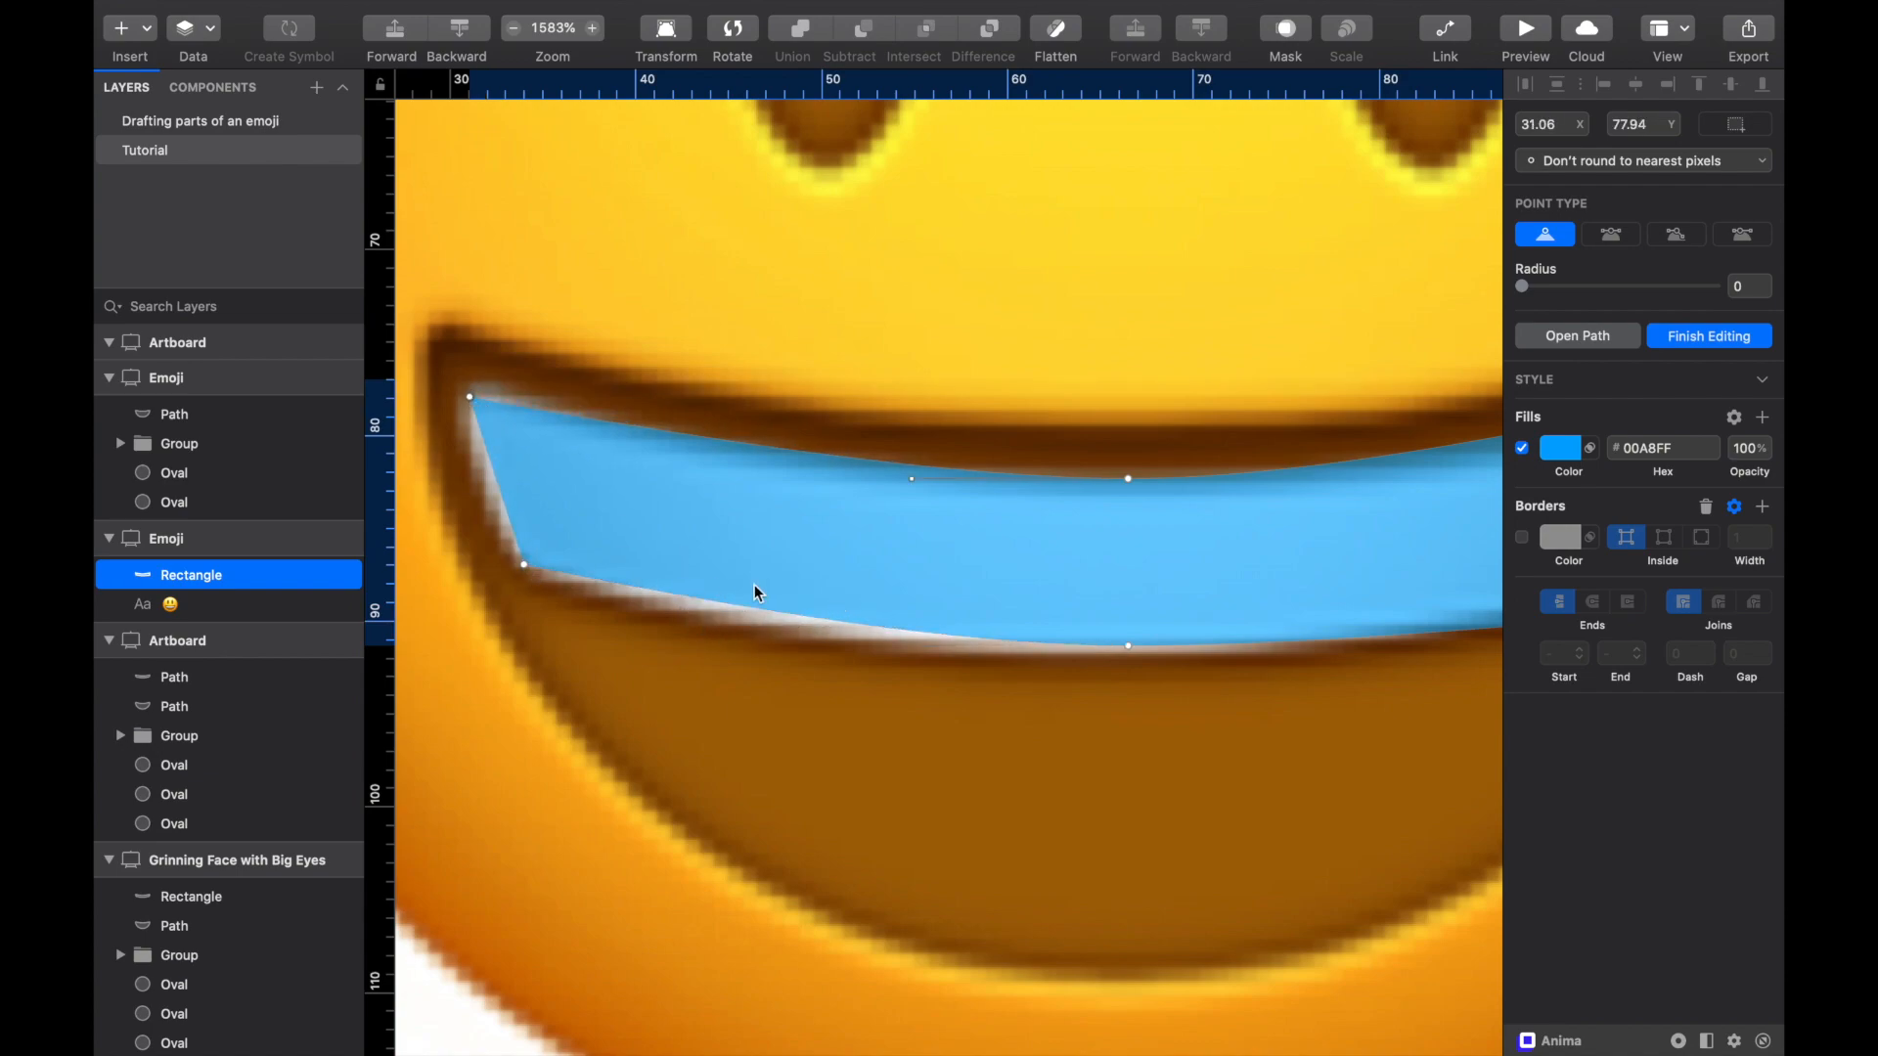
pyautogui.hscroll(10, 790, 561)
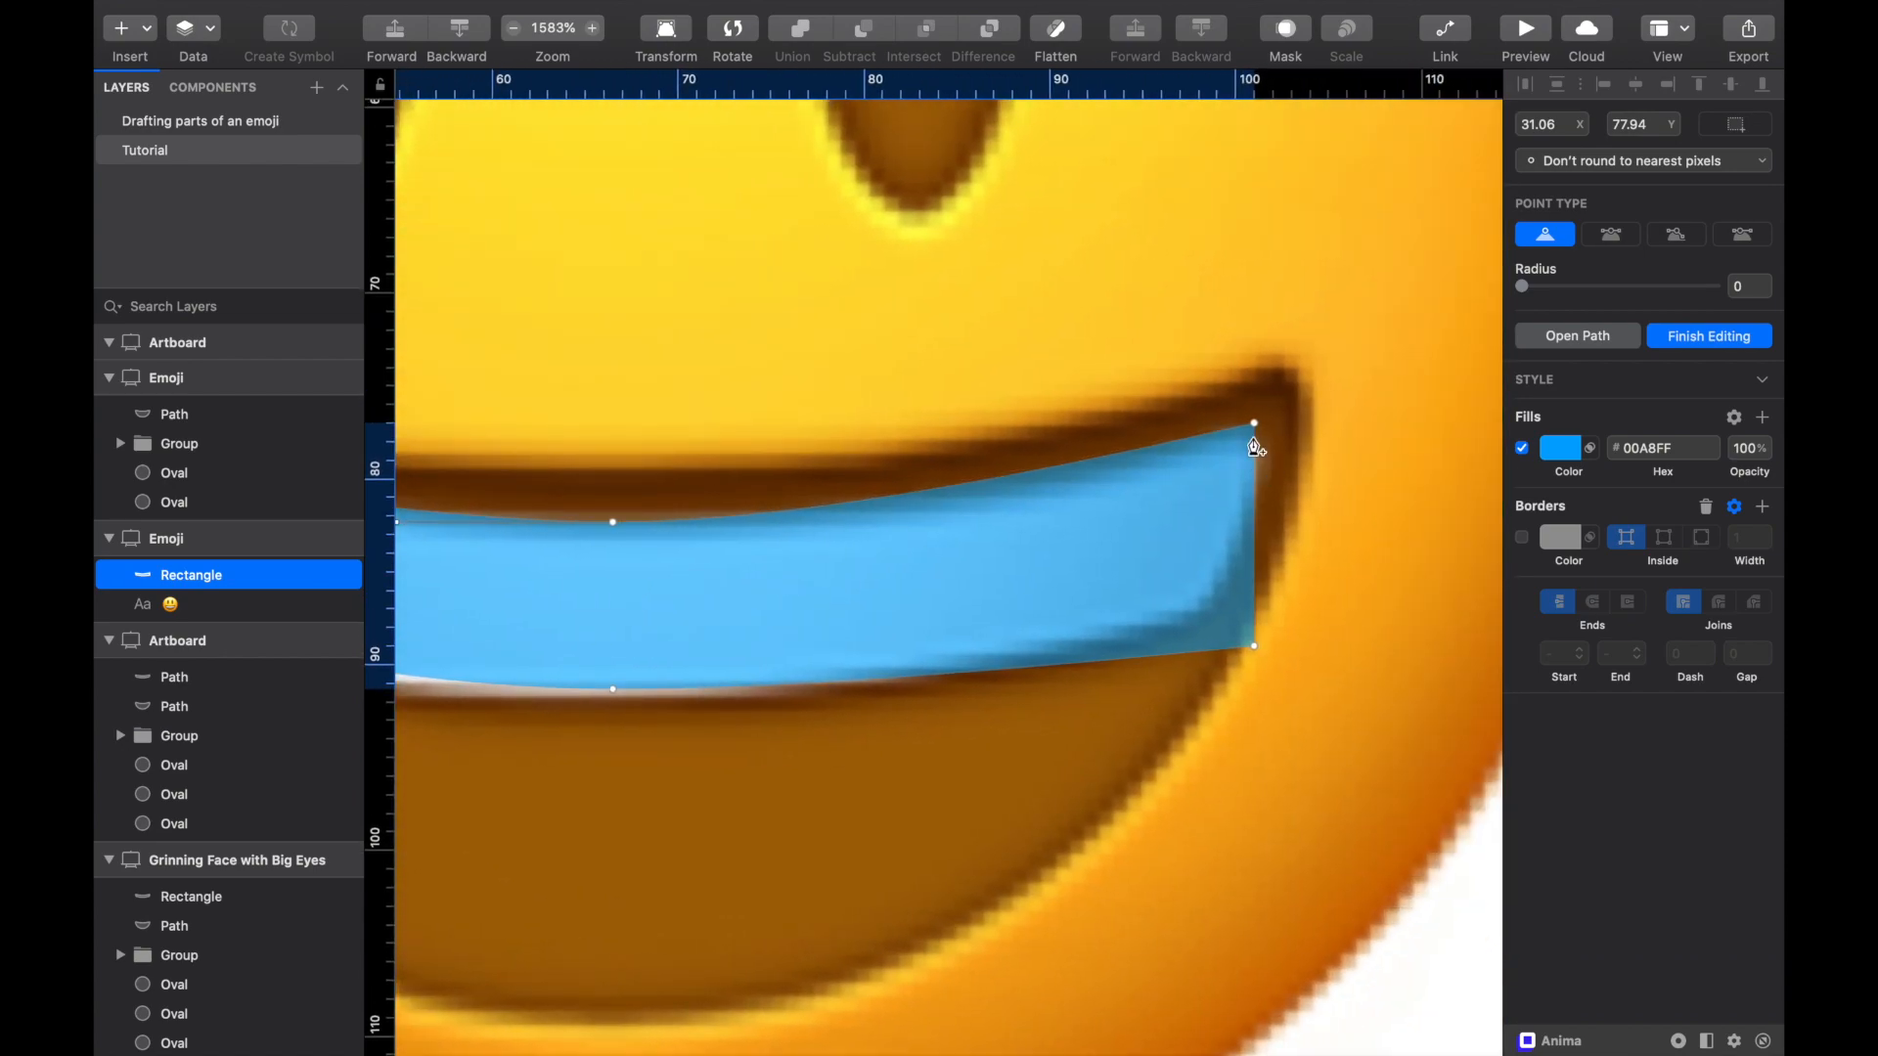
pyautogui.moveTo(1253, 425); pyautogui.dragTo(1256, 450)
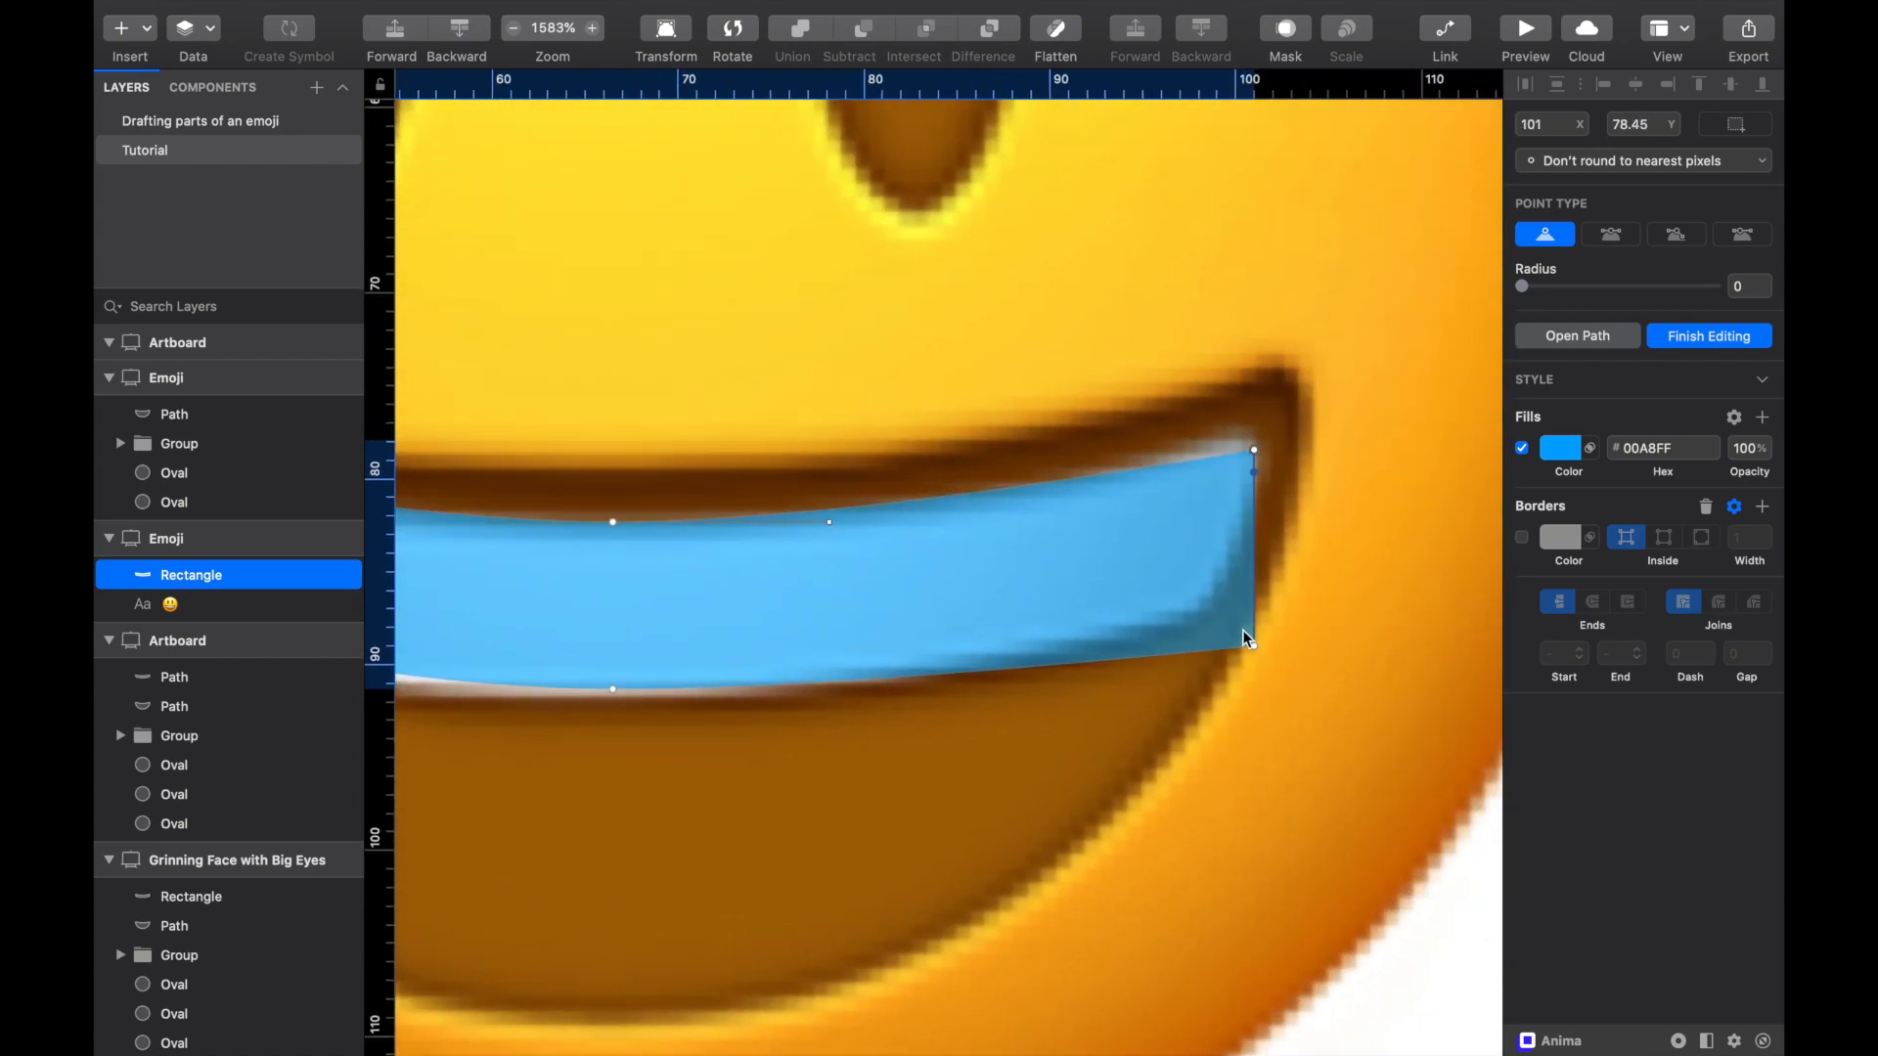
pyautogui.moveTo(1254, 646); pyautogui.dragTo(1206, 615)
# Step: Lengthen the curve handles of the lower edge's midpoint so the edge follows the bottom of the reference teeth
pyautogui.hscroll(-5, 1208, 616)
pyautogui.scroll(-1, 1208, 617)
pyautogui.hscroll(-5, 1208, 616)
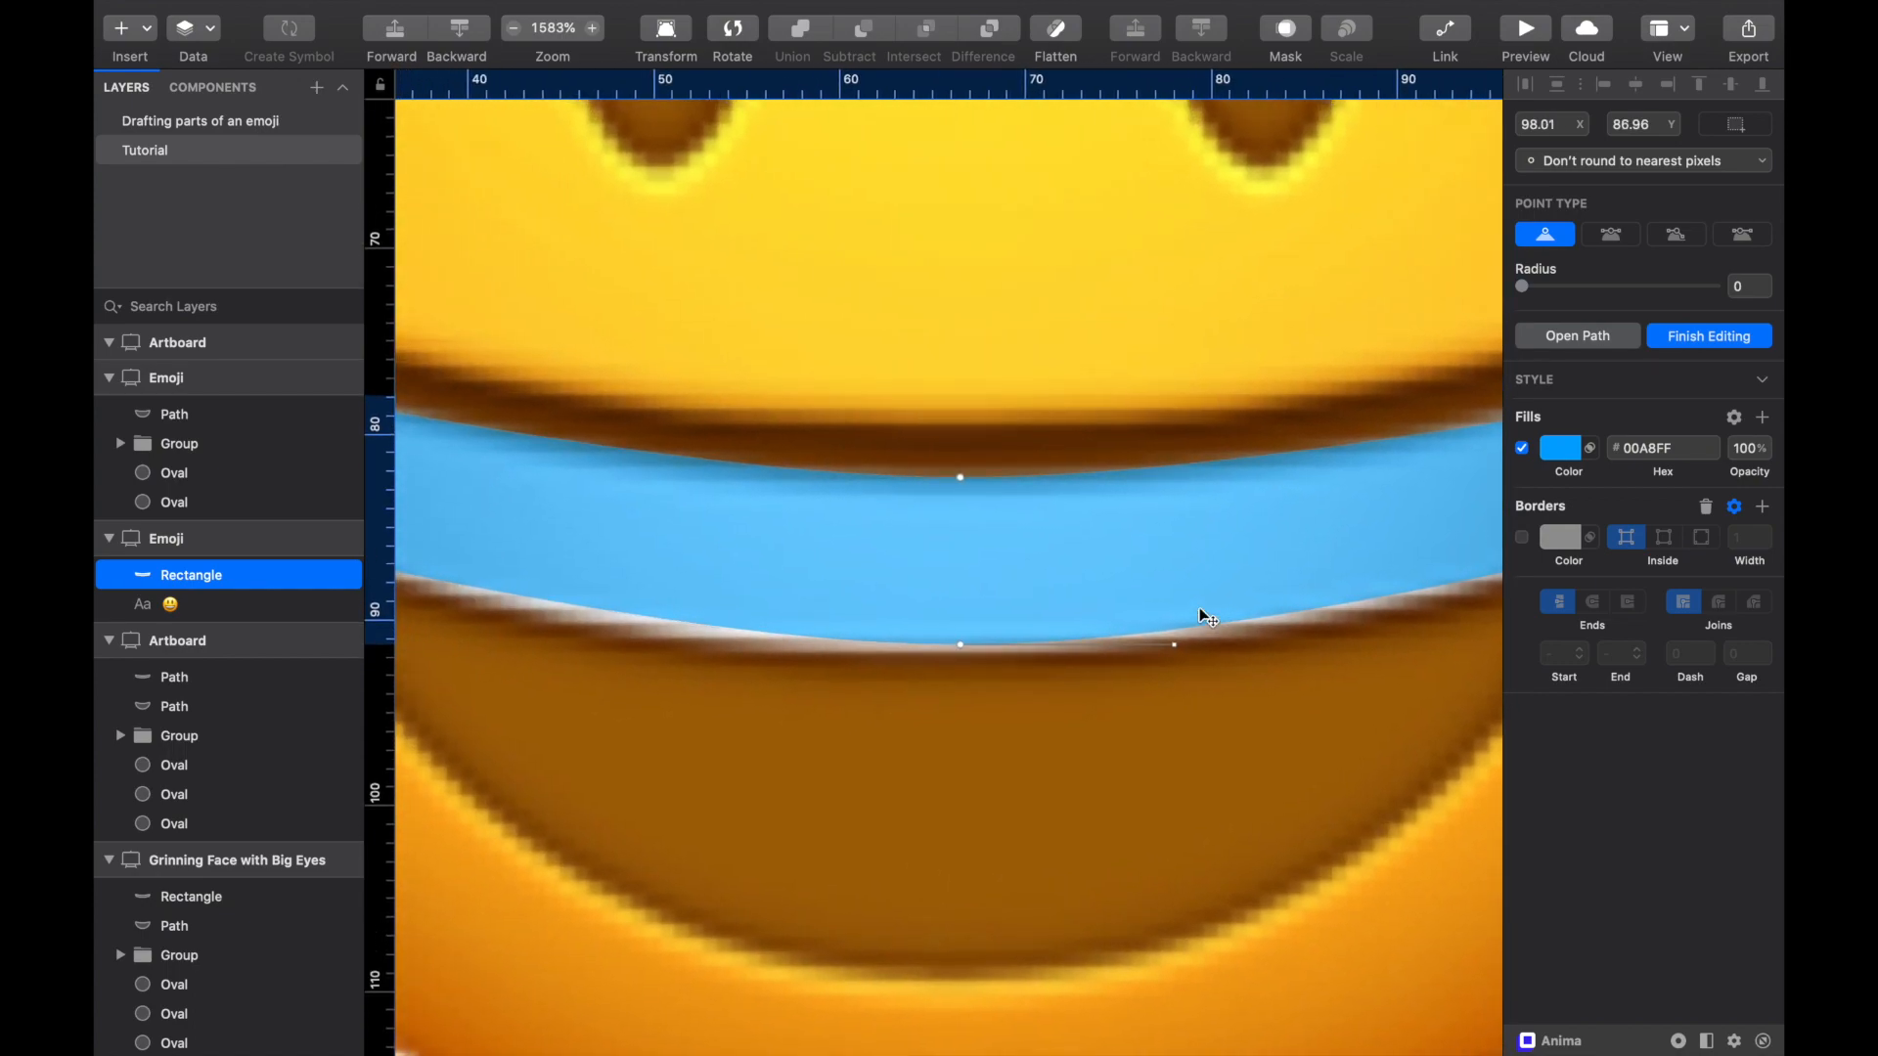
pyautogui.click(1053, 627)
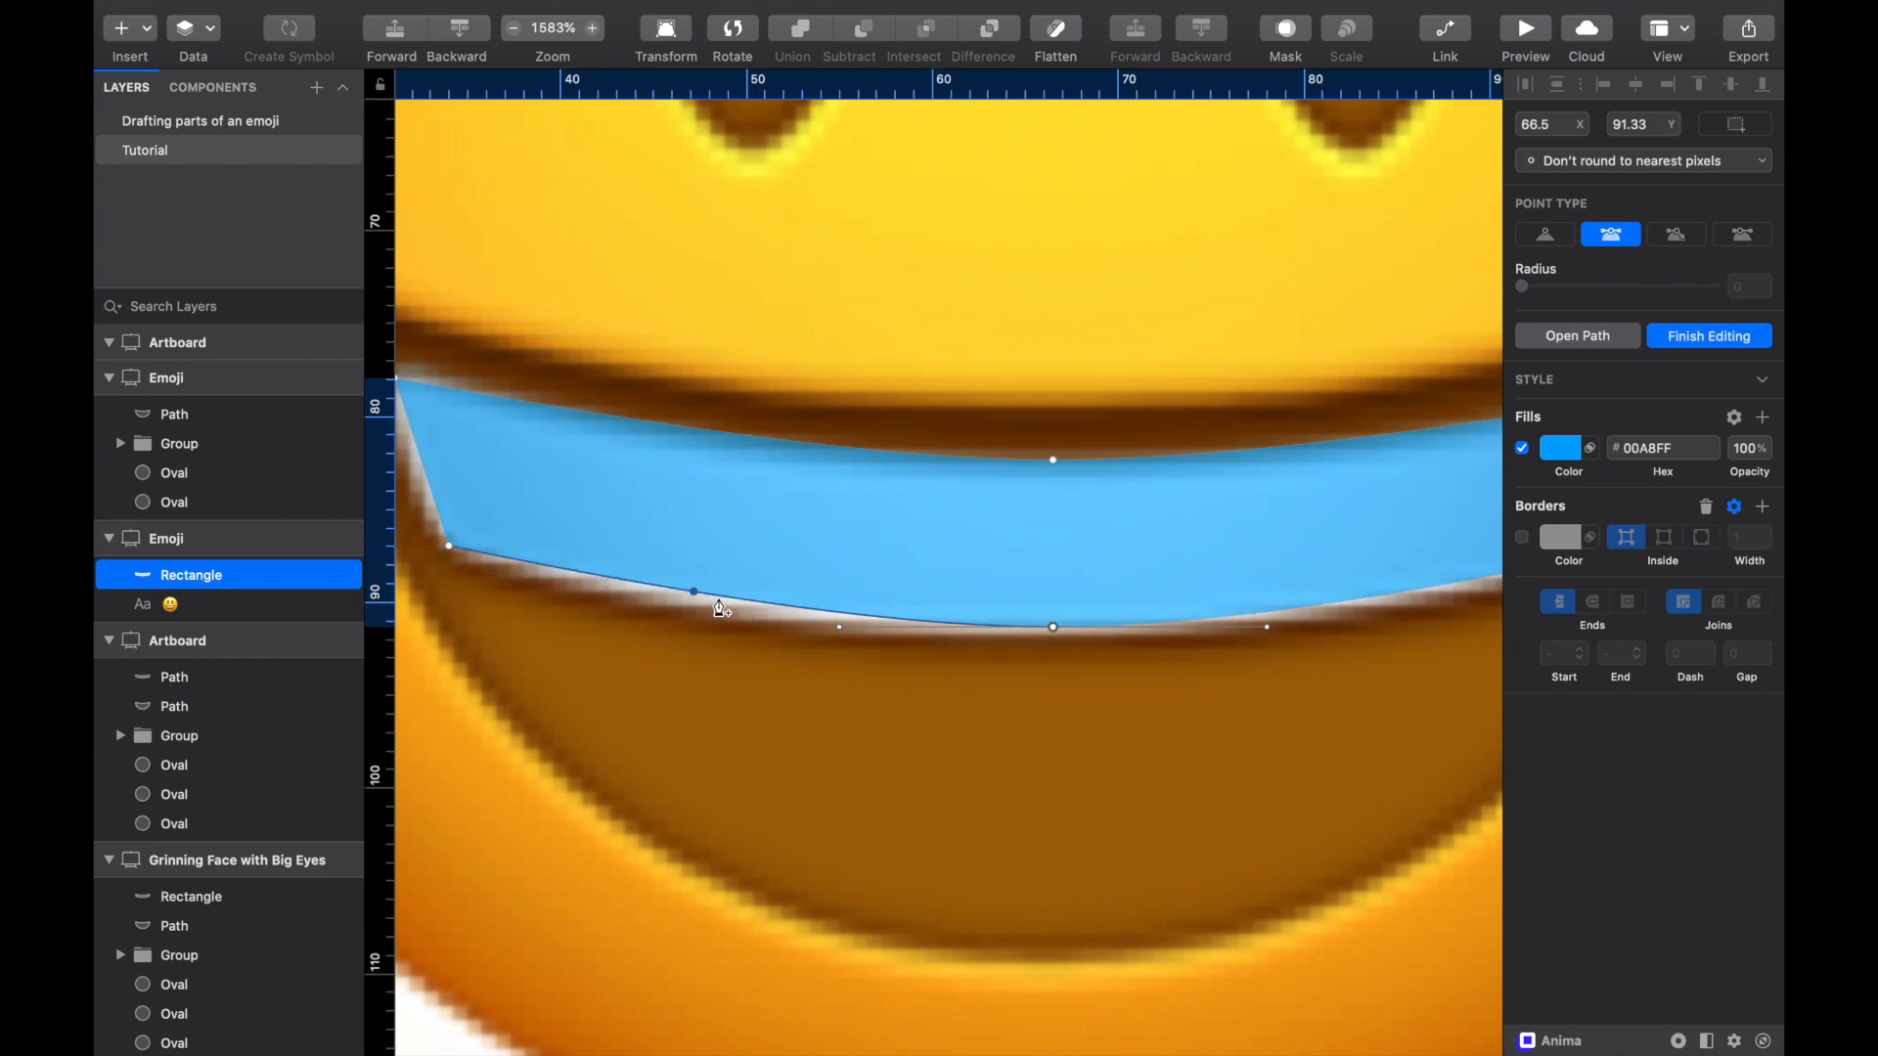
pyautogui.scroll(3, 1052, 624)
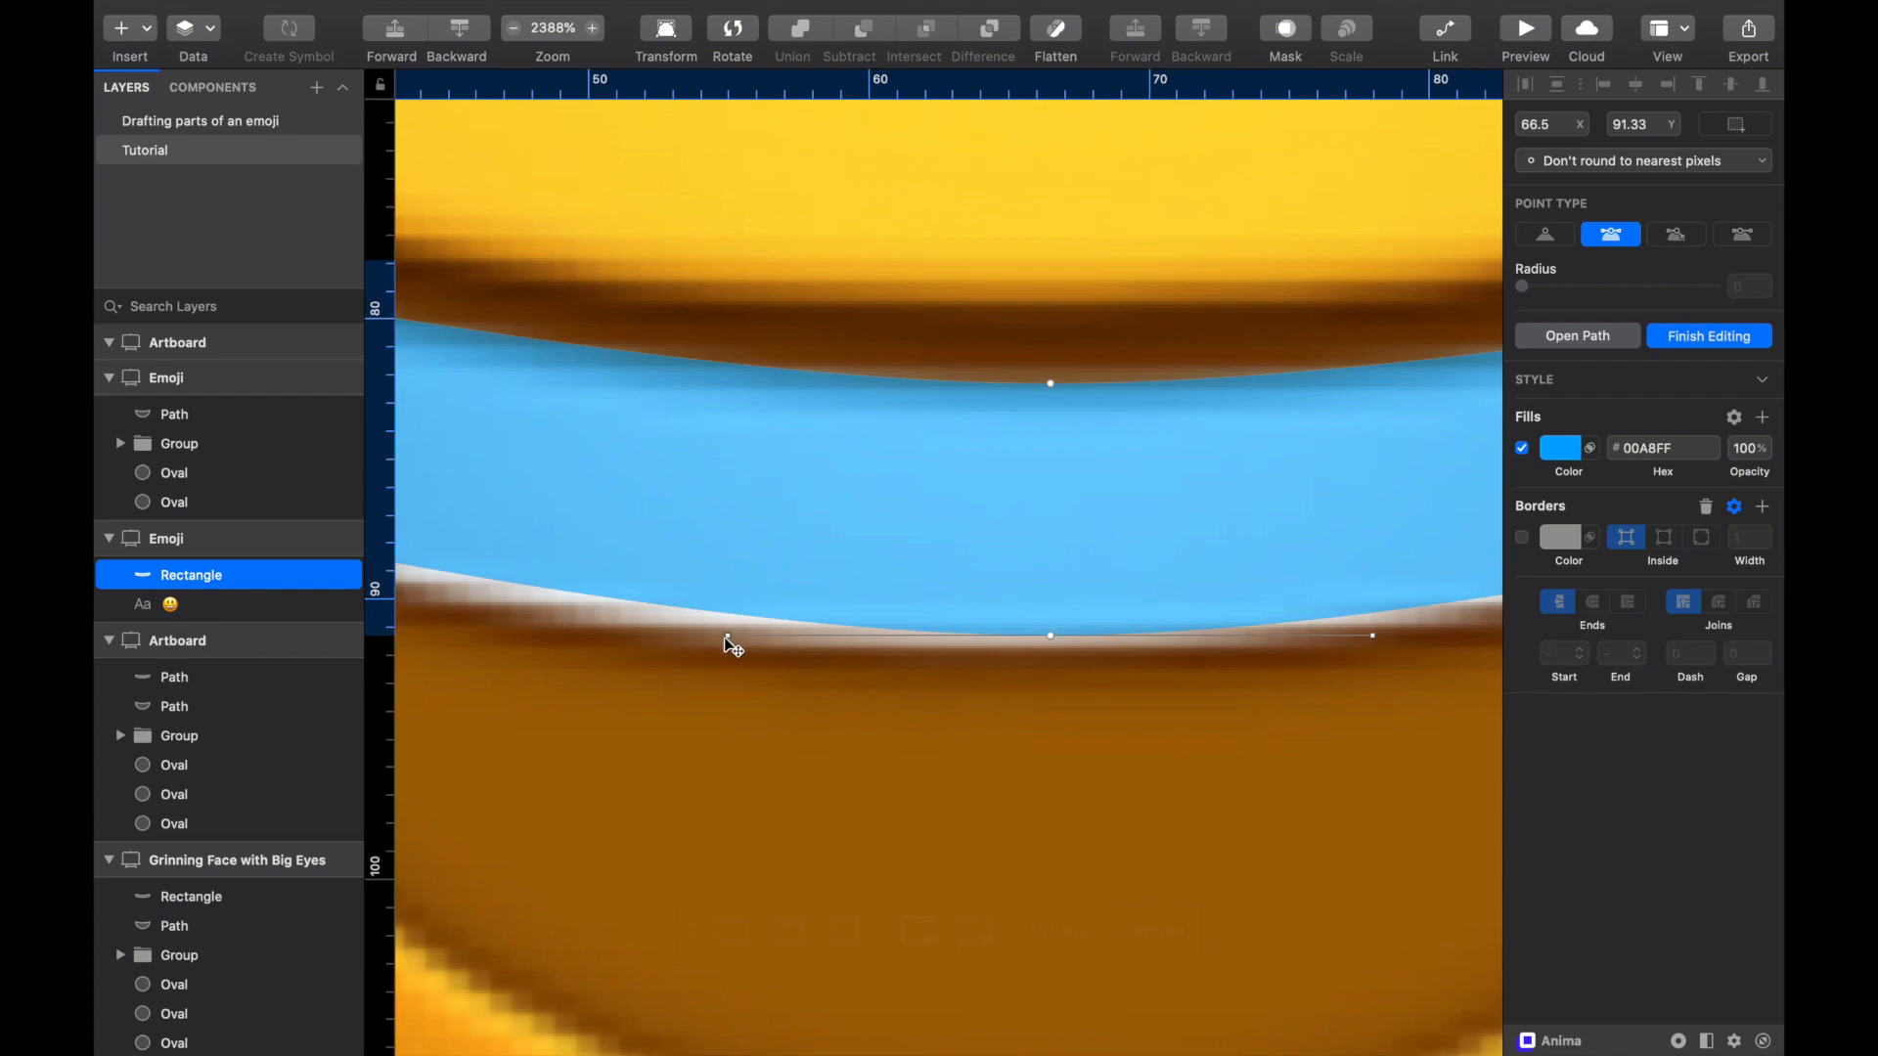
pyautogui.moveTo(724, 637); pyautogui.dragTo(594, 642)
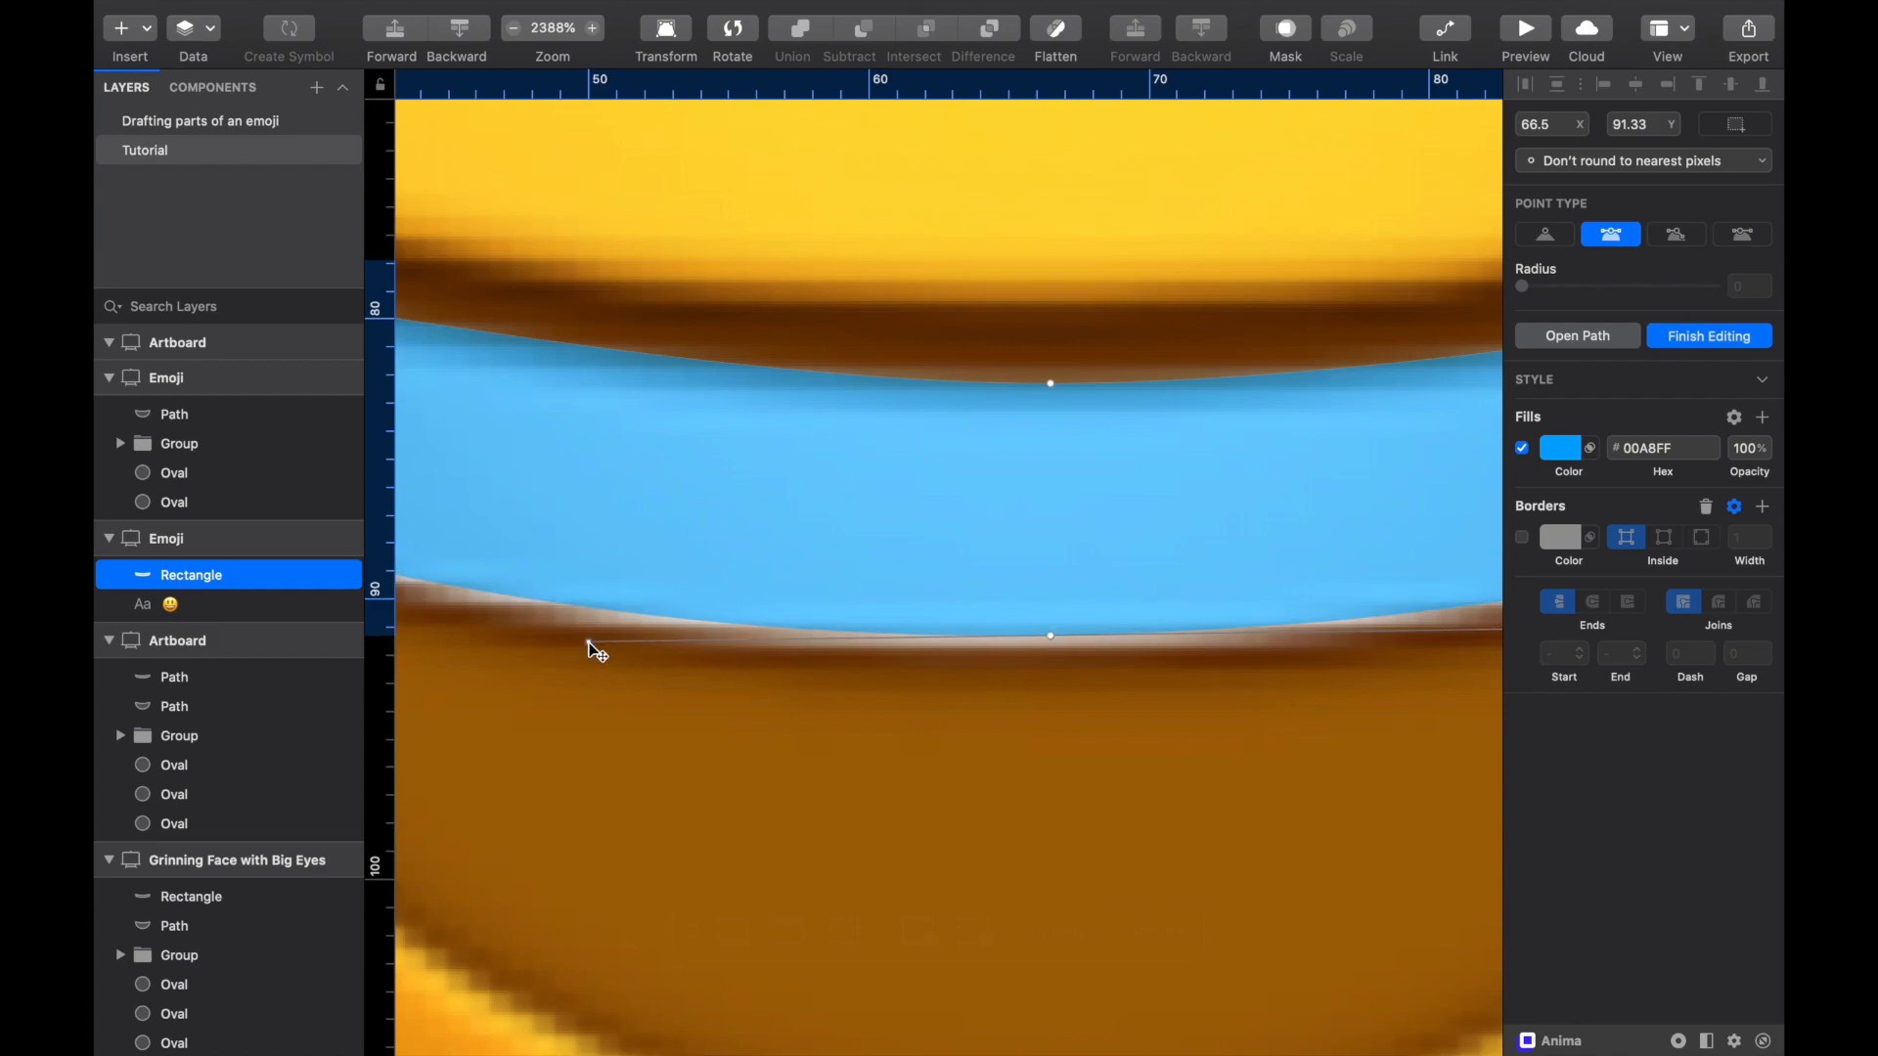
# Step: Lower the upper edge's midpoint to about Y 82.85 and lengthen its handles to follow the top of the reference teeth
pyautogui.scroll(-3, 596, 647)
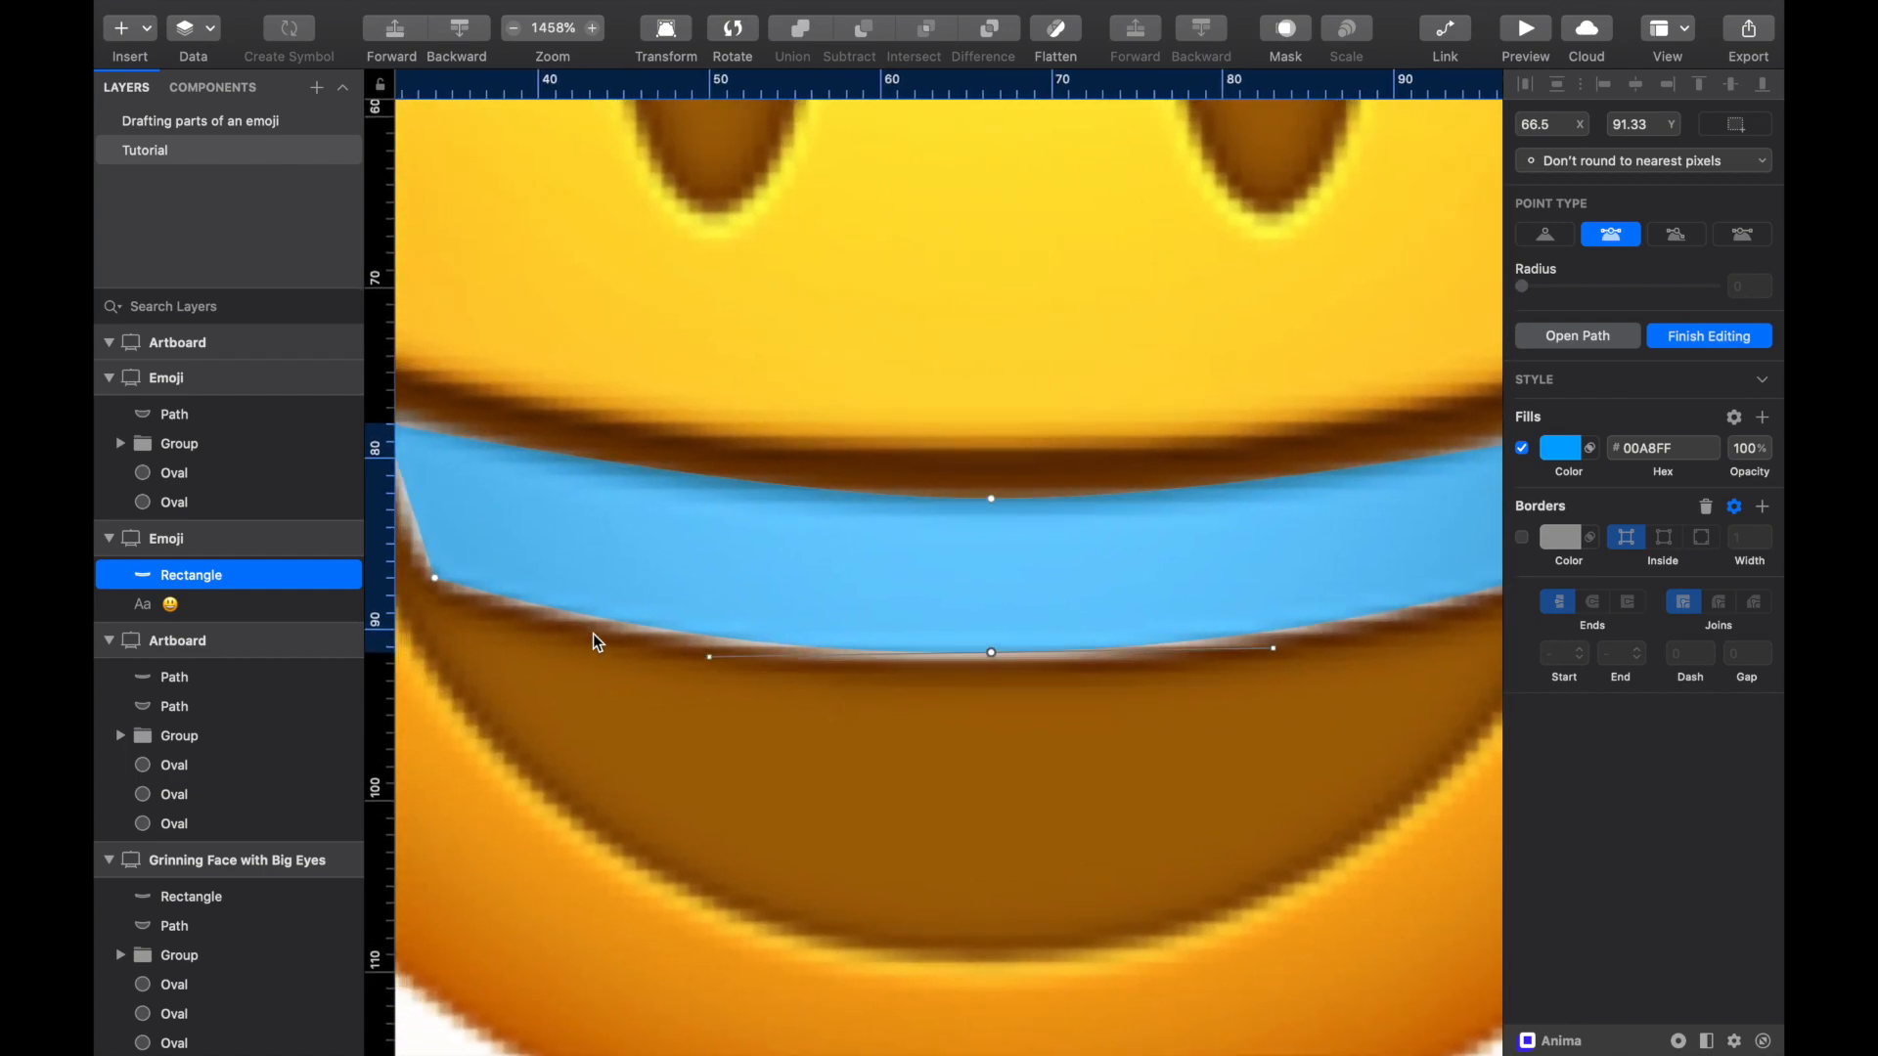
pyautogui.hscroll(-2, 593, 634)
pyautogui.scroll(1, 593, 634)
pyautogui.click(1041, 507)
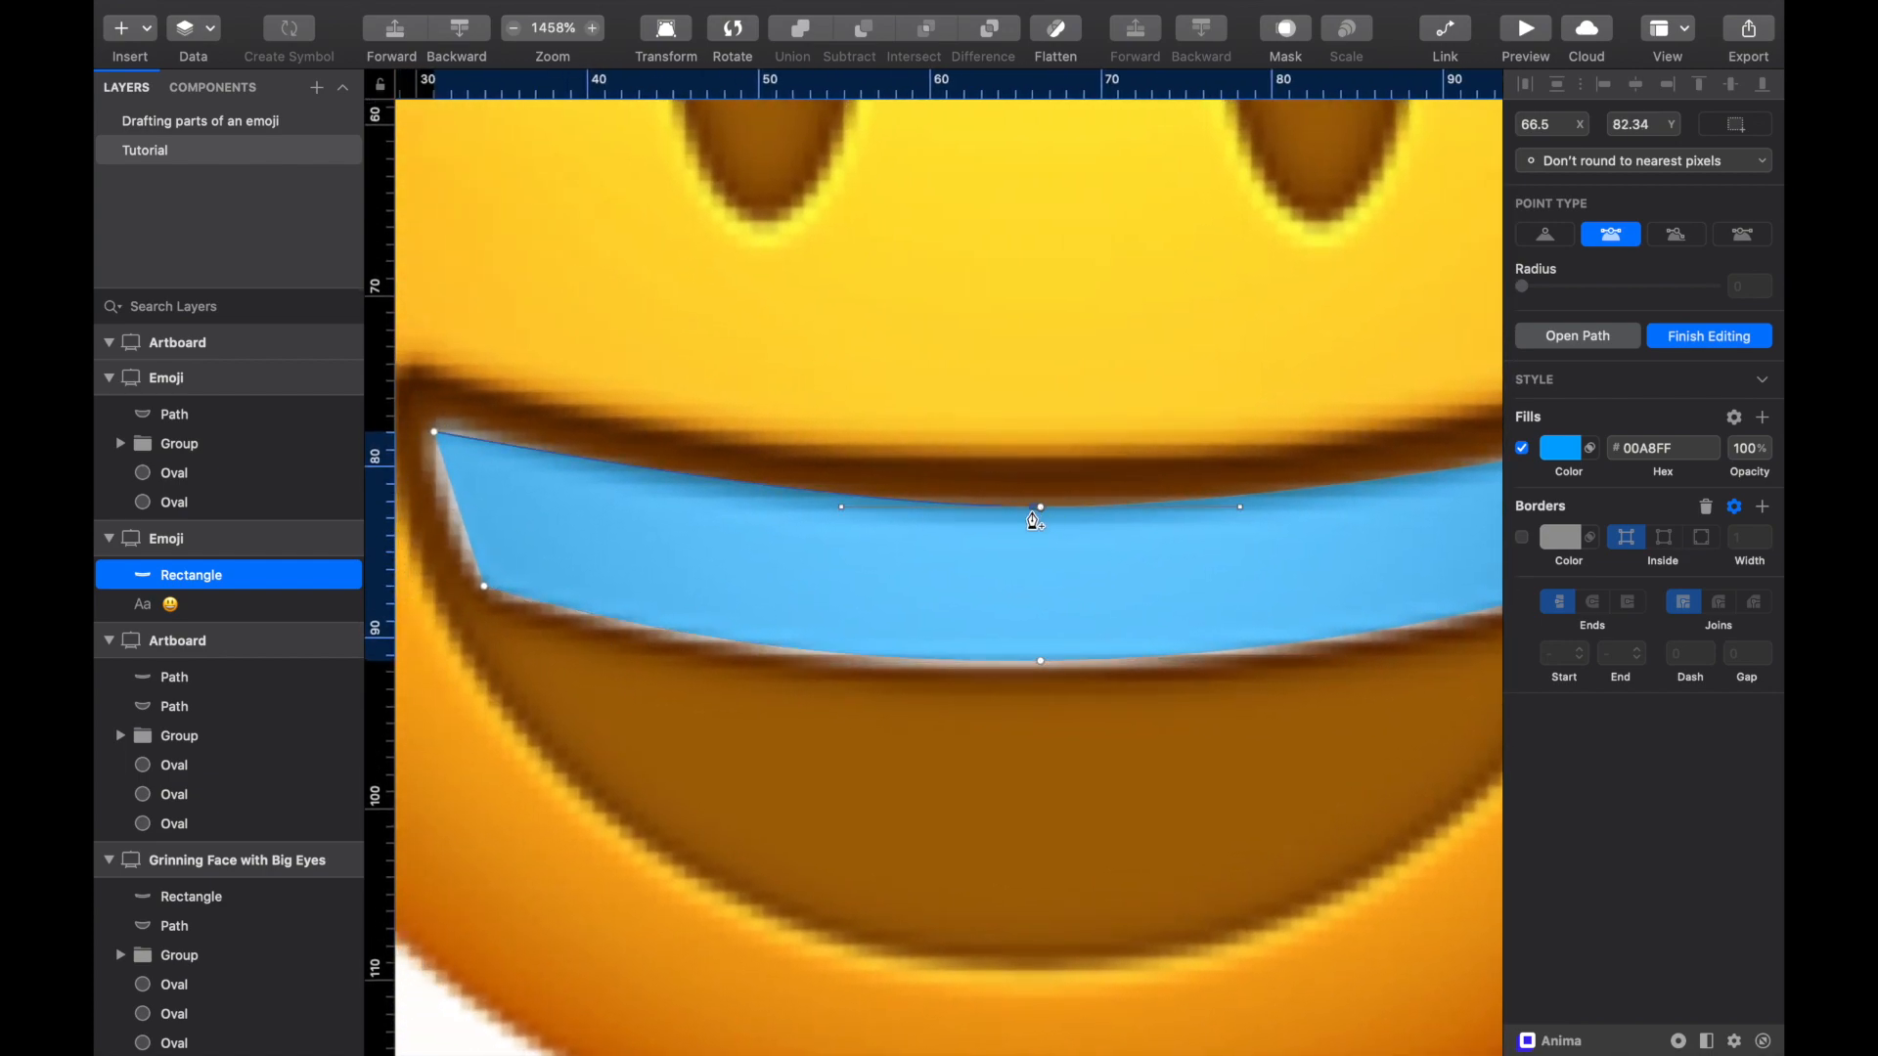
pyautogui.moveTo(1034, 520); pyautogui.dragTo(1032, 528)
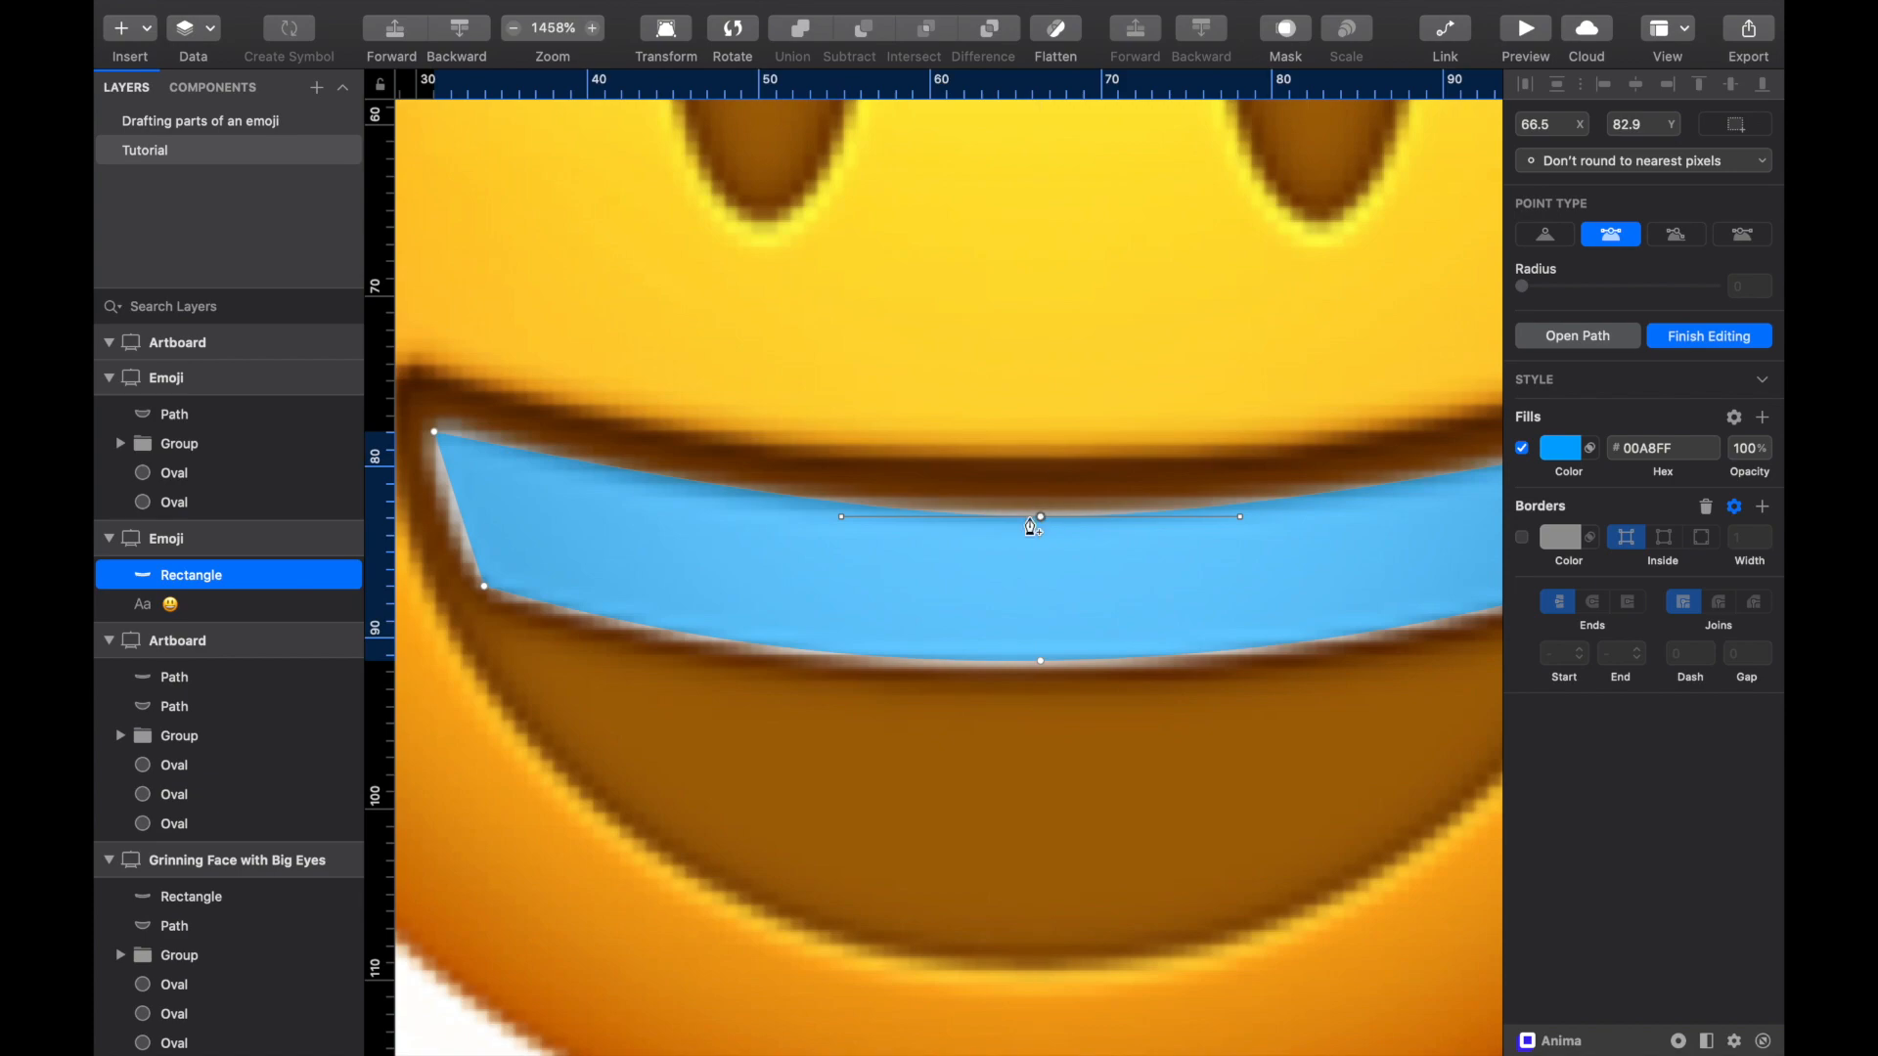
pyautogui.moveTo(840, 517); pyautogui.dragTo(854, 517)
pyautogui.moveTo(782, 515); pyautogui.dragTo(697, 522)
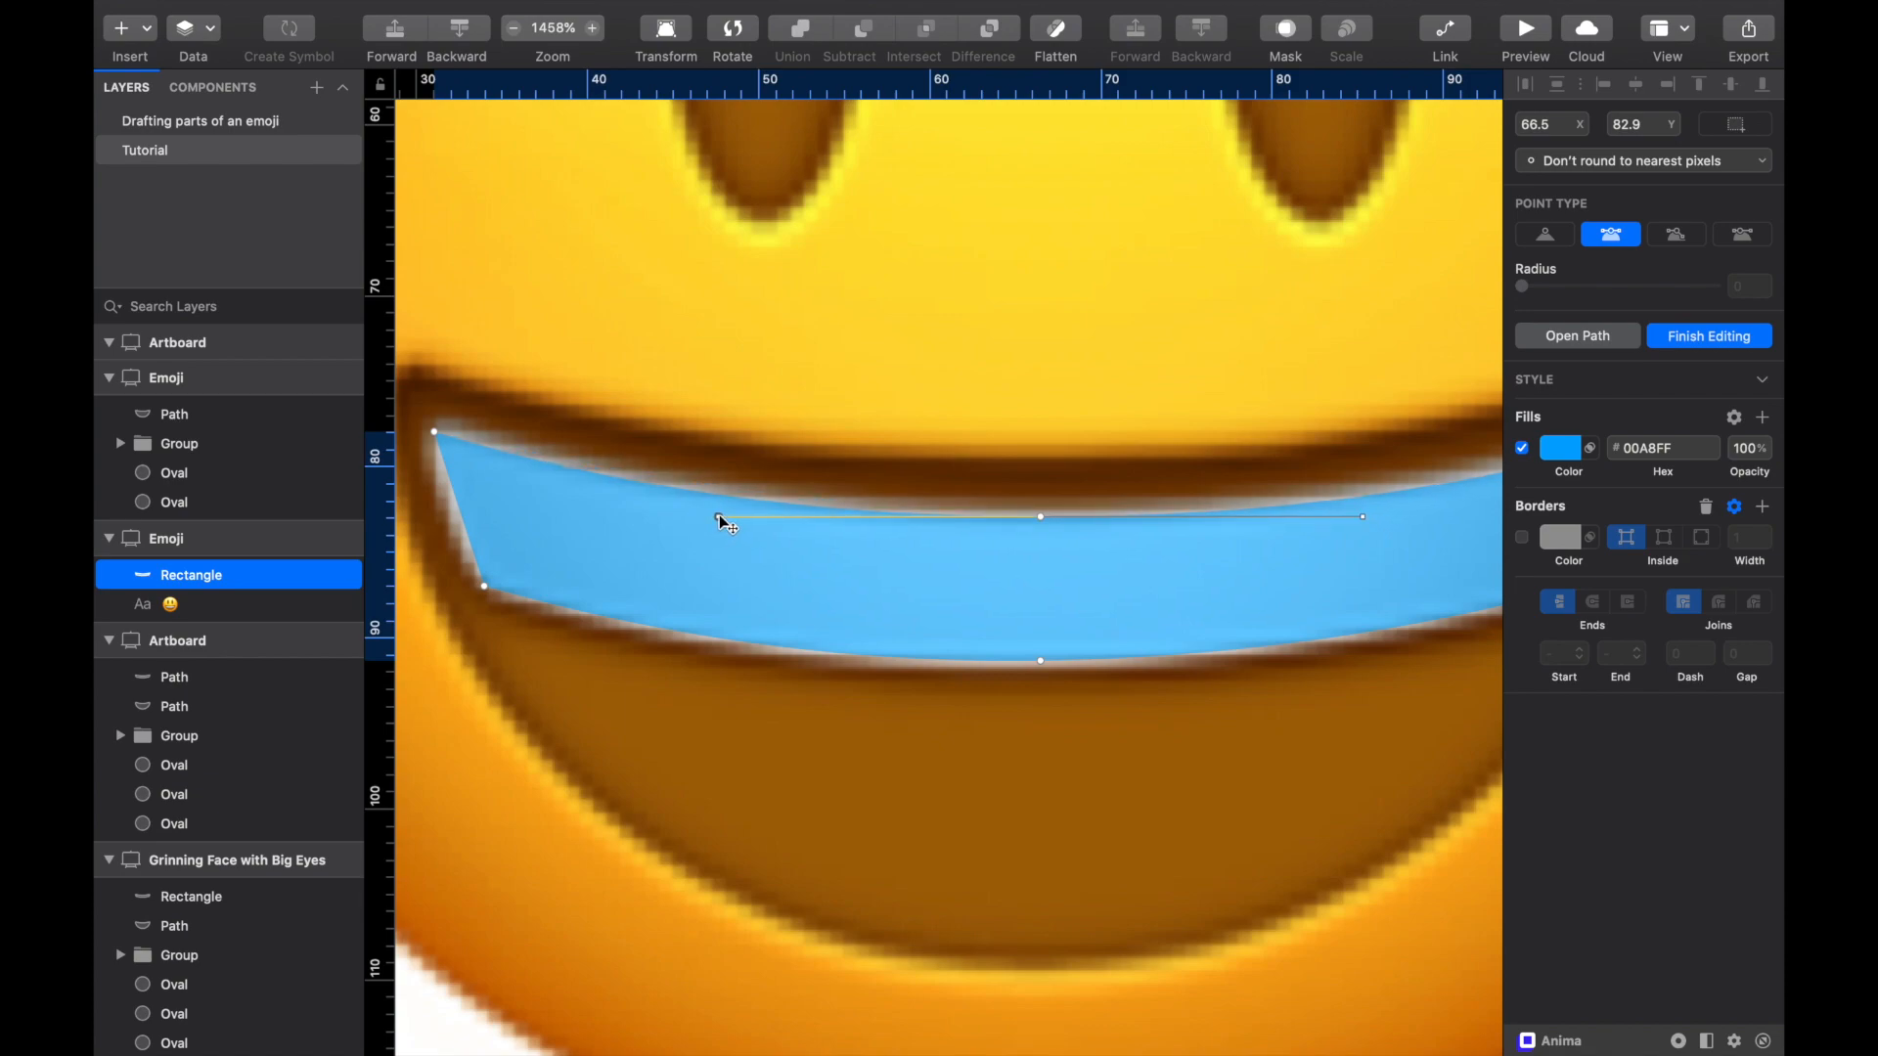
pyautogui.moveTo(1042, 515); pyautogui.dragTo(1041, 514)
# Step: Add anchor points on both sides of the upper-left and lower-left corners of the teeth shape
pyautogui.scroll(-3, 880, 569)
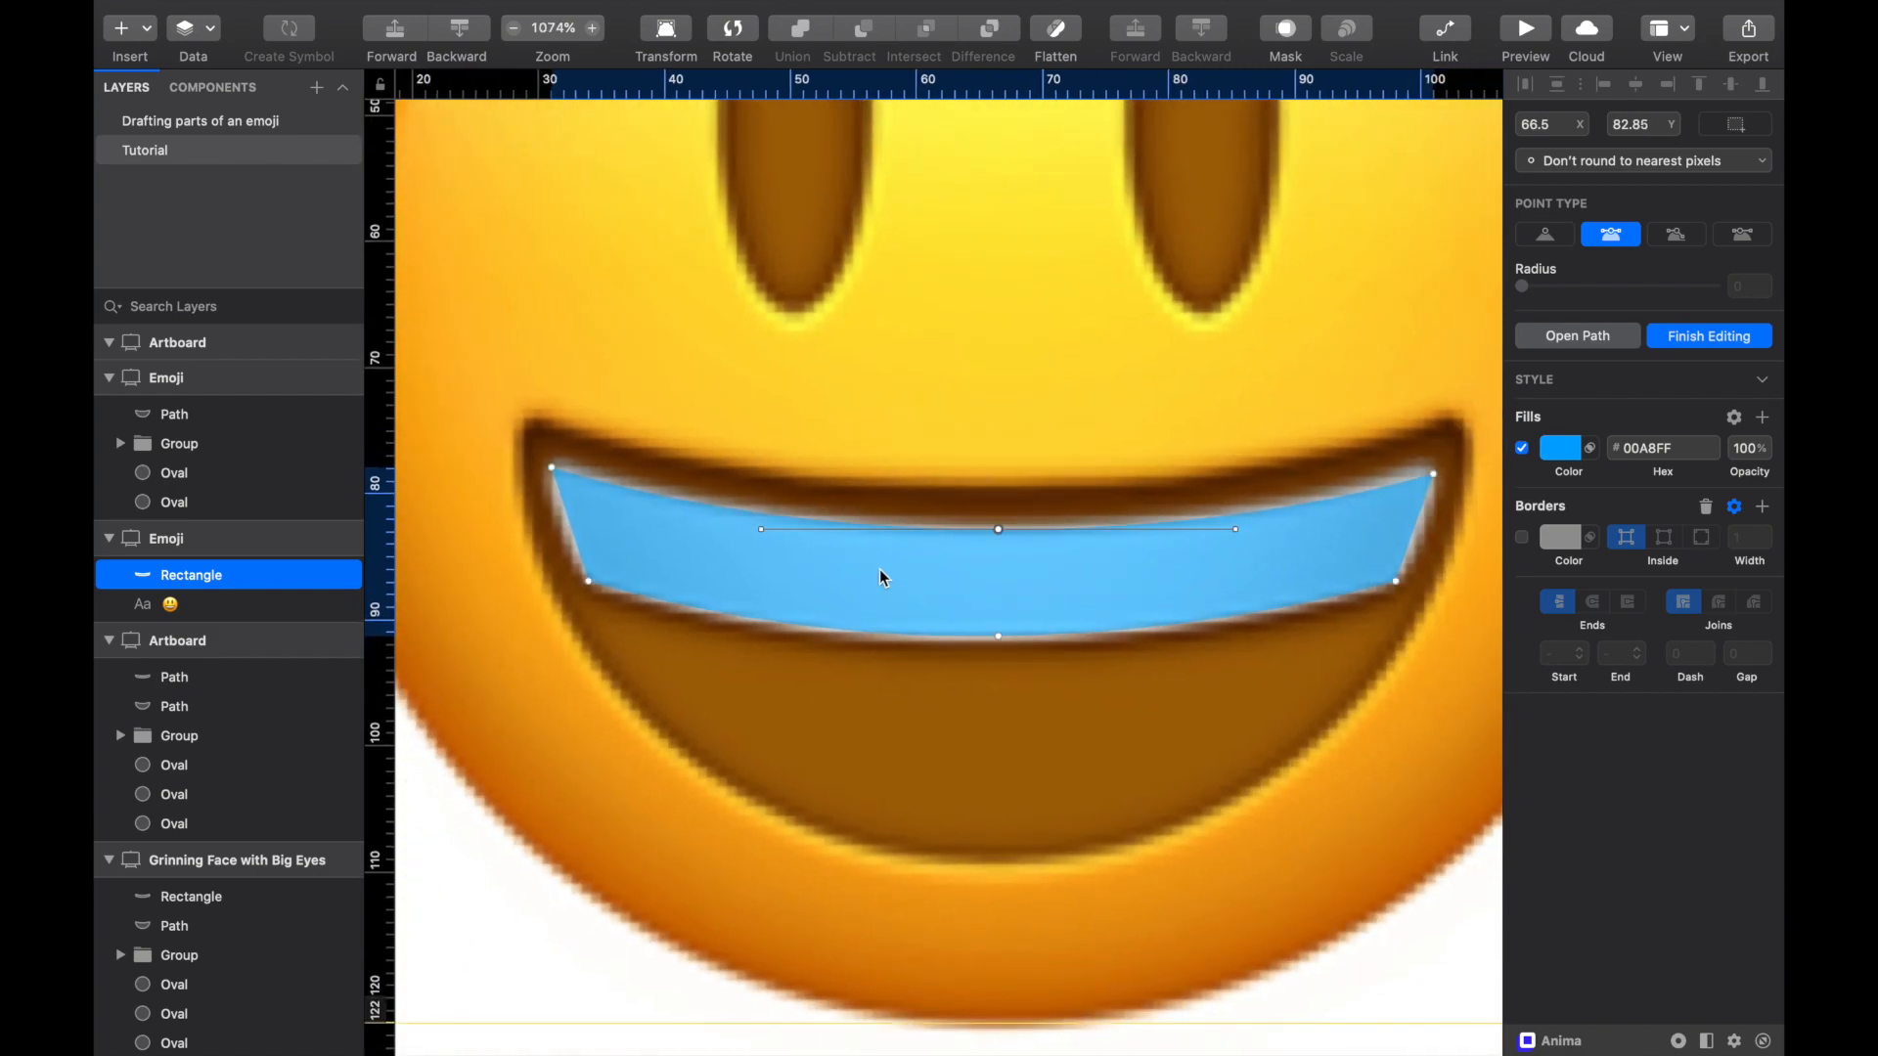
pyautogui.scroll(10, 573, 465)
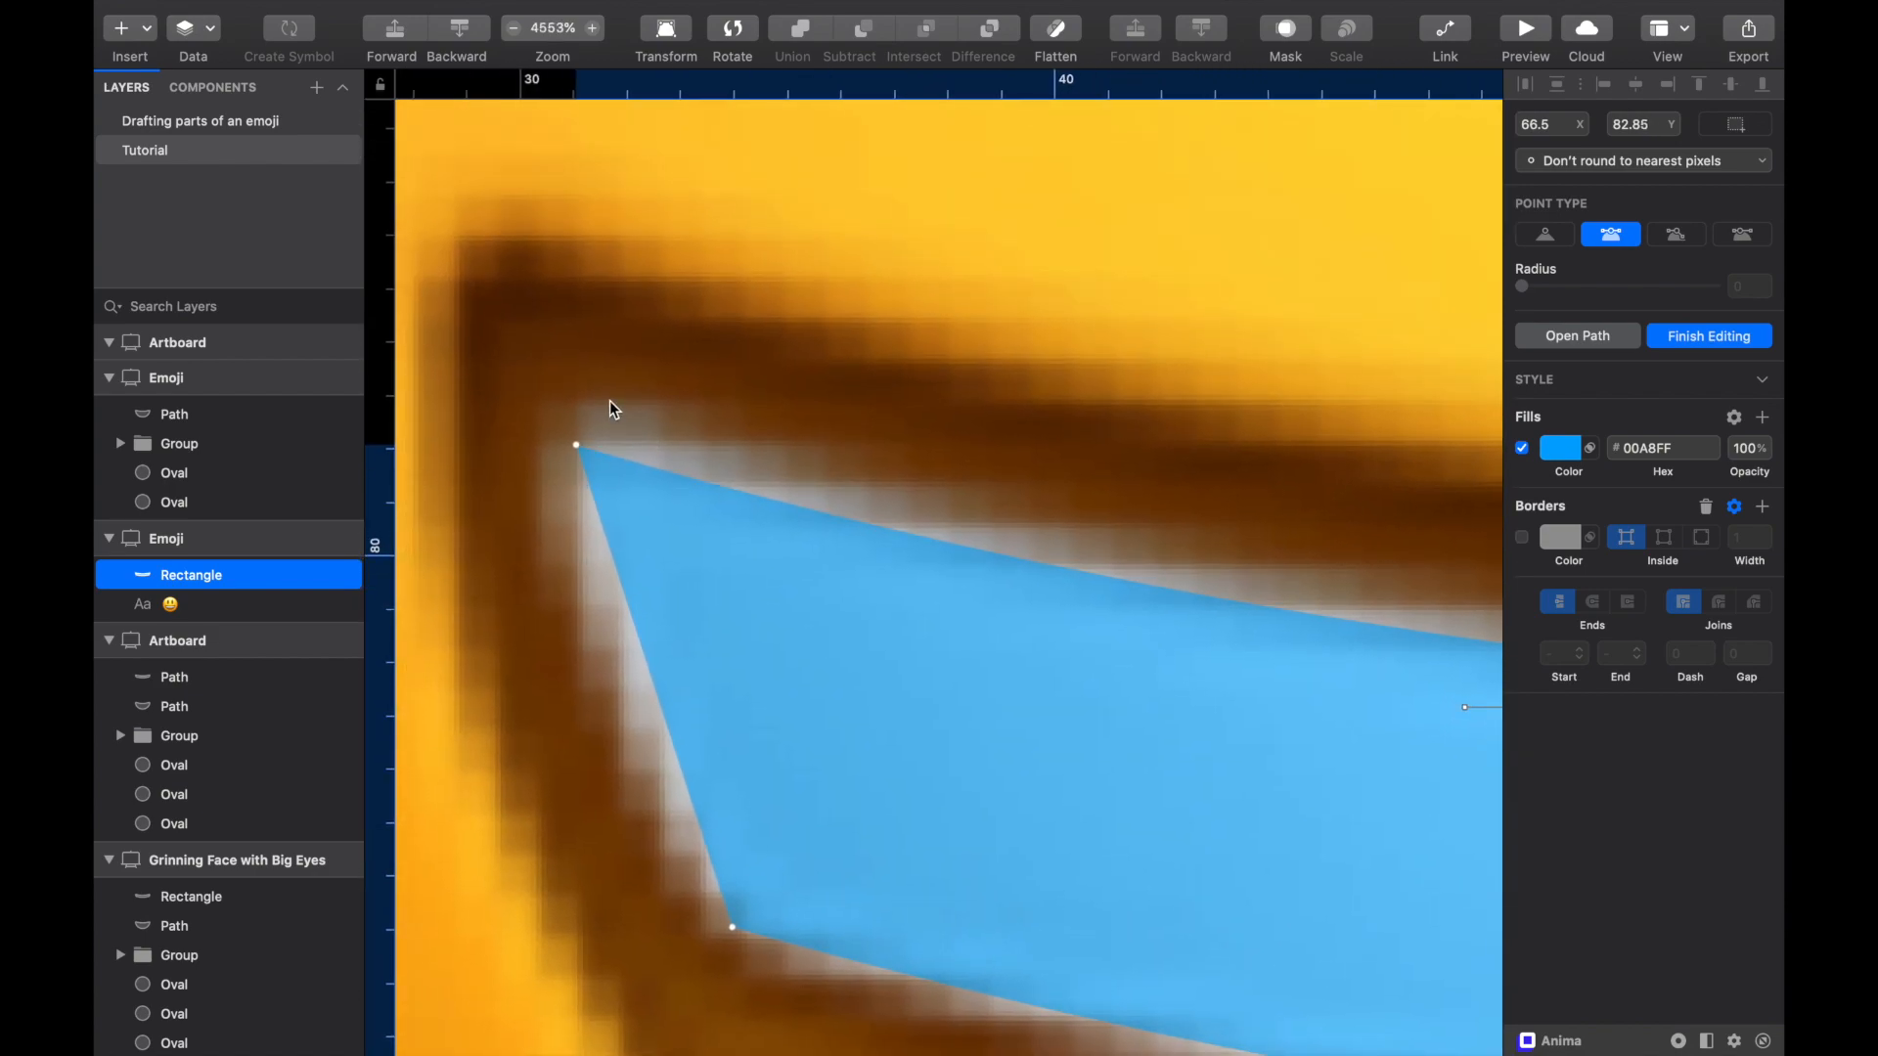
pyautogui.click(694, 481)
pyautogui.click(685, 475)
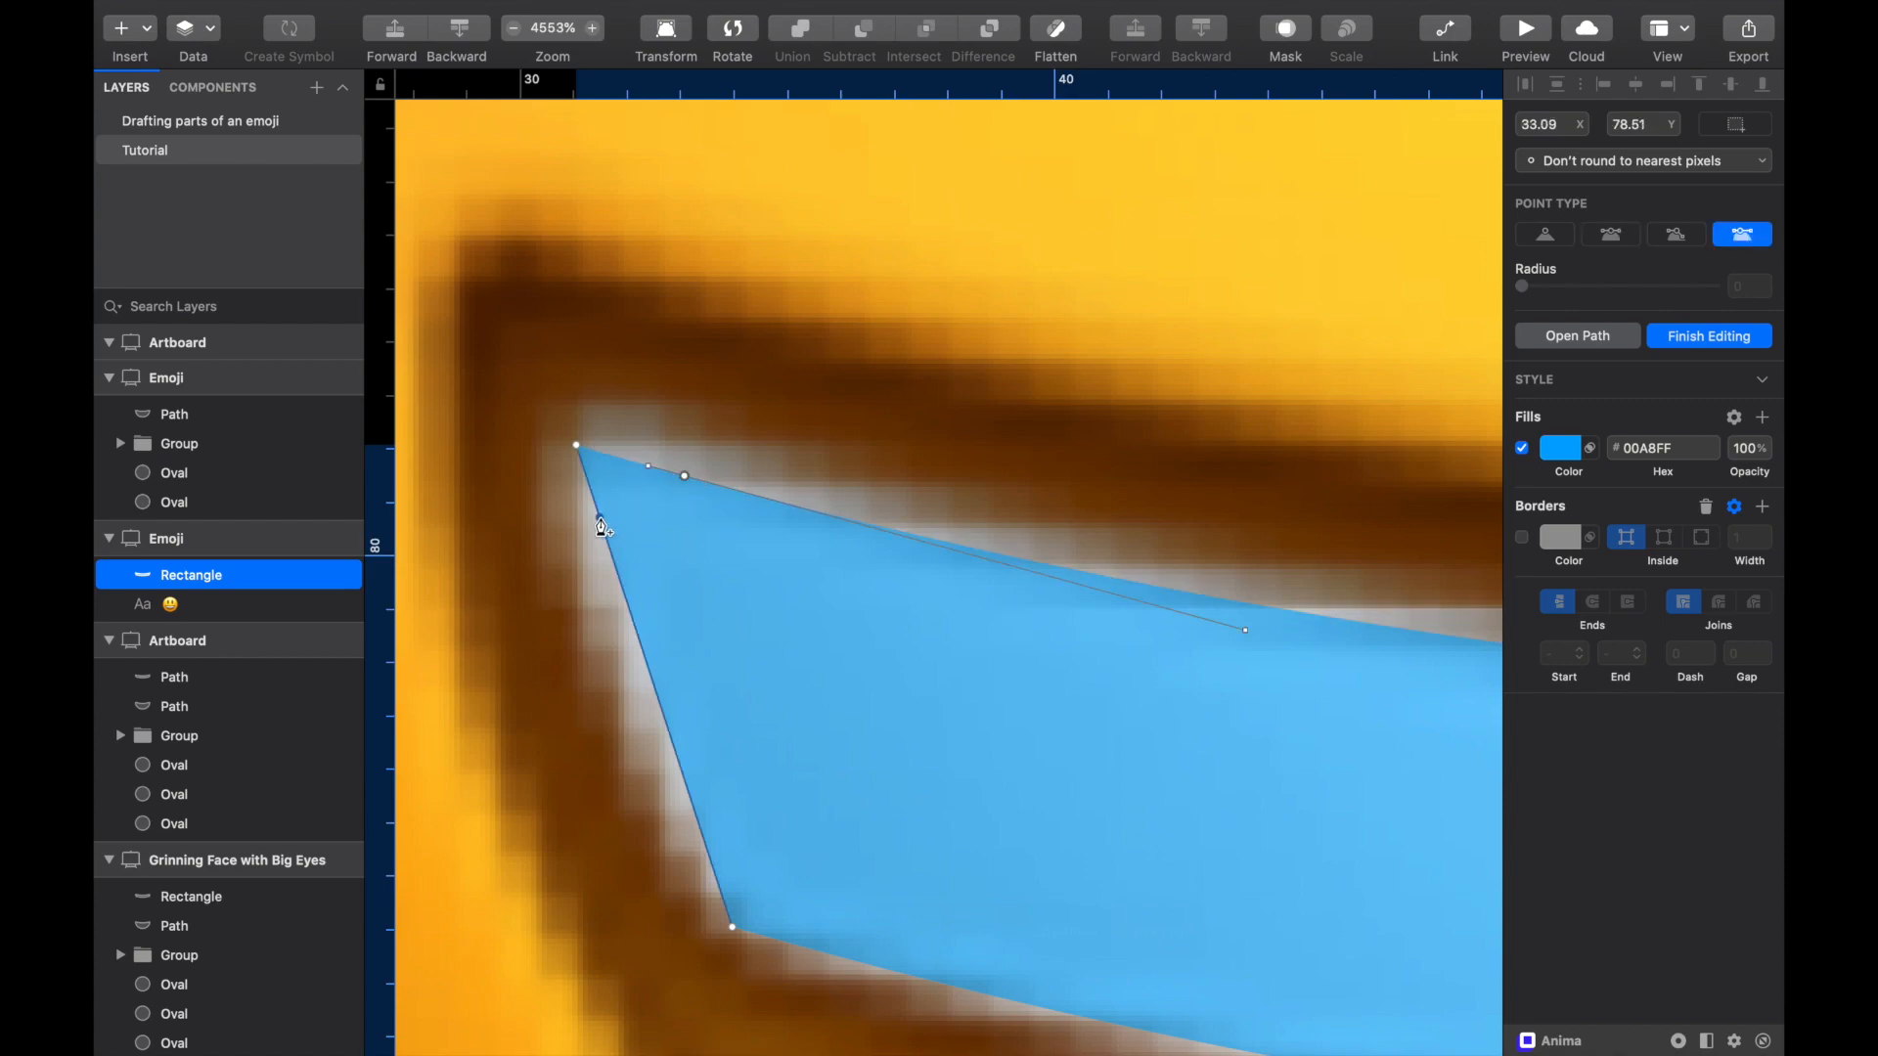
pyautogui.click(599, 518)
pyautogui.scroll(-4, 692, 484)
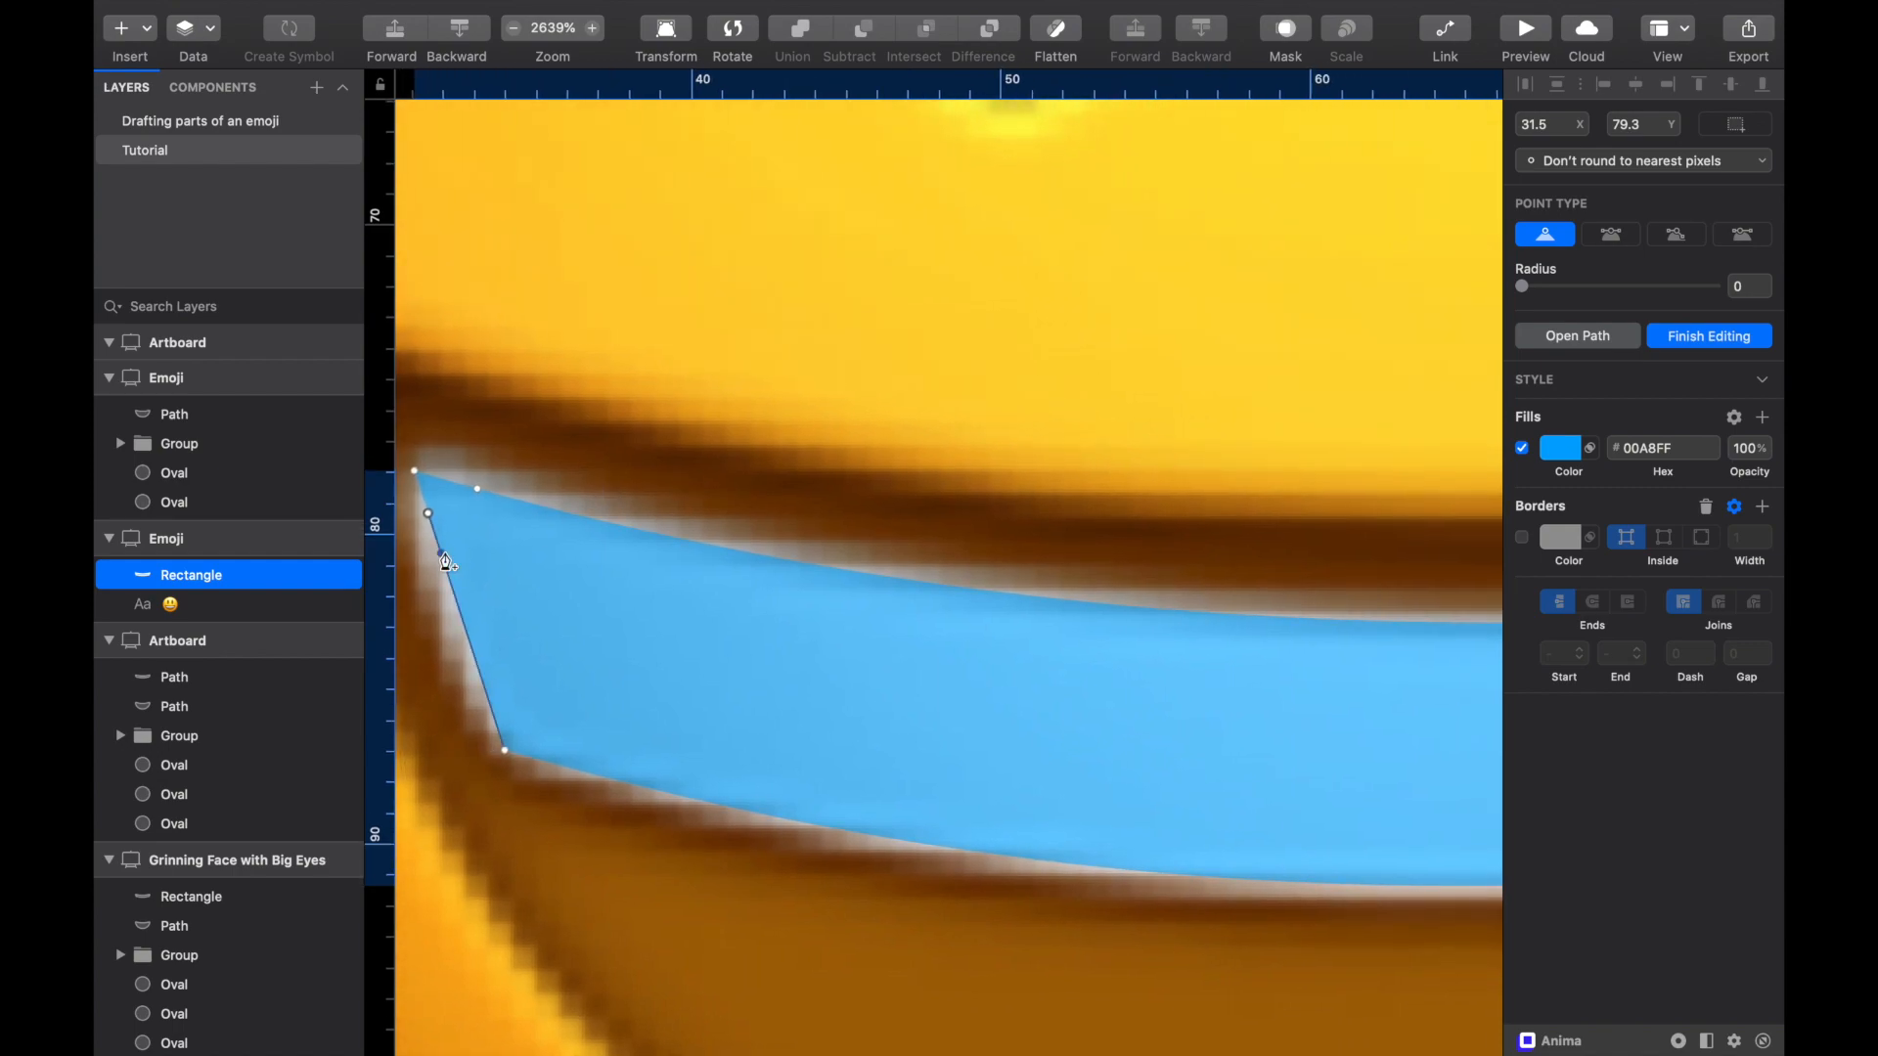
pyautogui.scroll(4, 518, 704)
pyautogui.moveTo(551, 661)
pyautogui.mouseDown()
pyautogui.moveTo(558, 684)
pyautogui.moveTo(557, 668)
pyautogui.mouseUp()
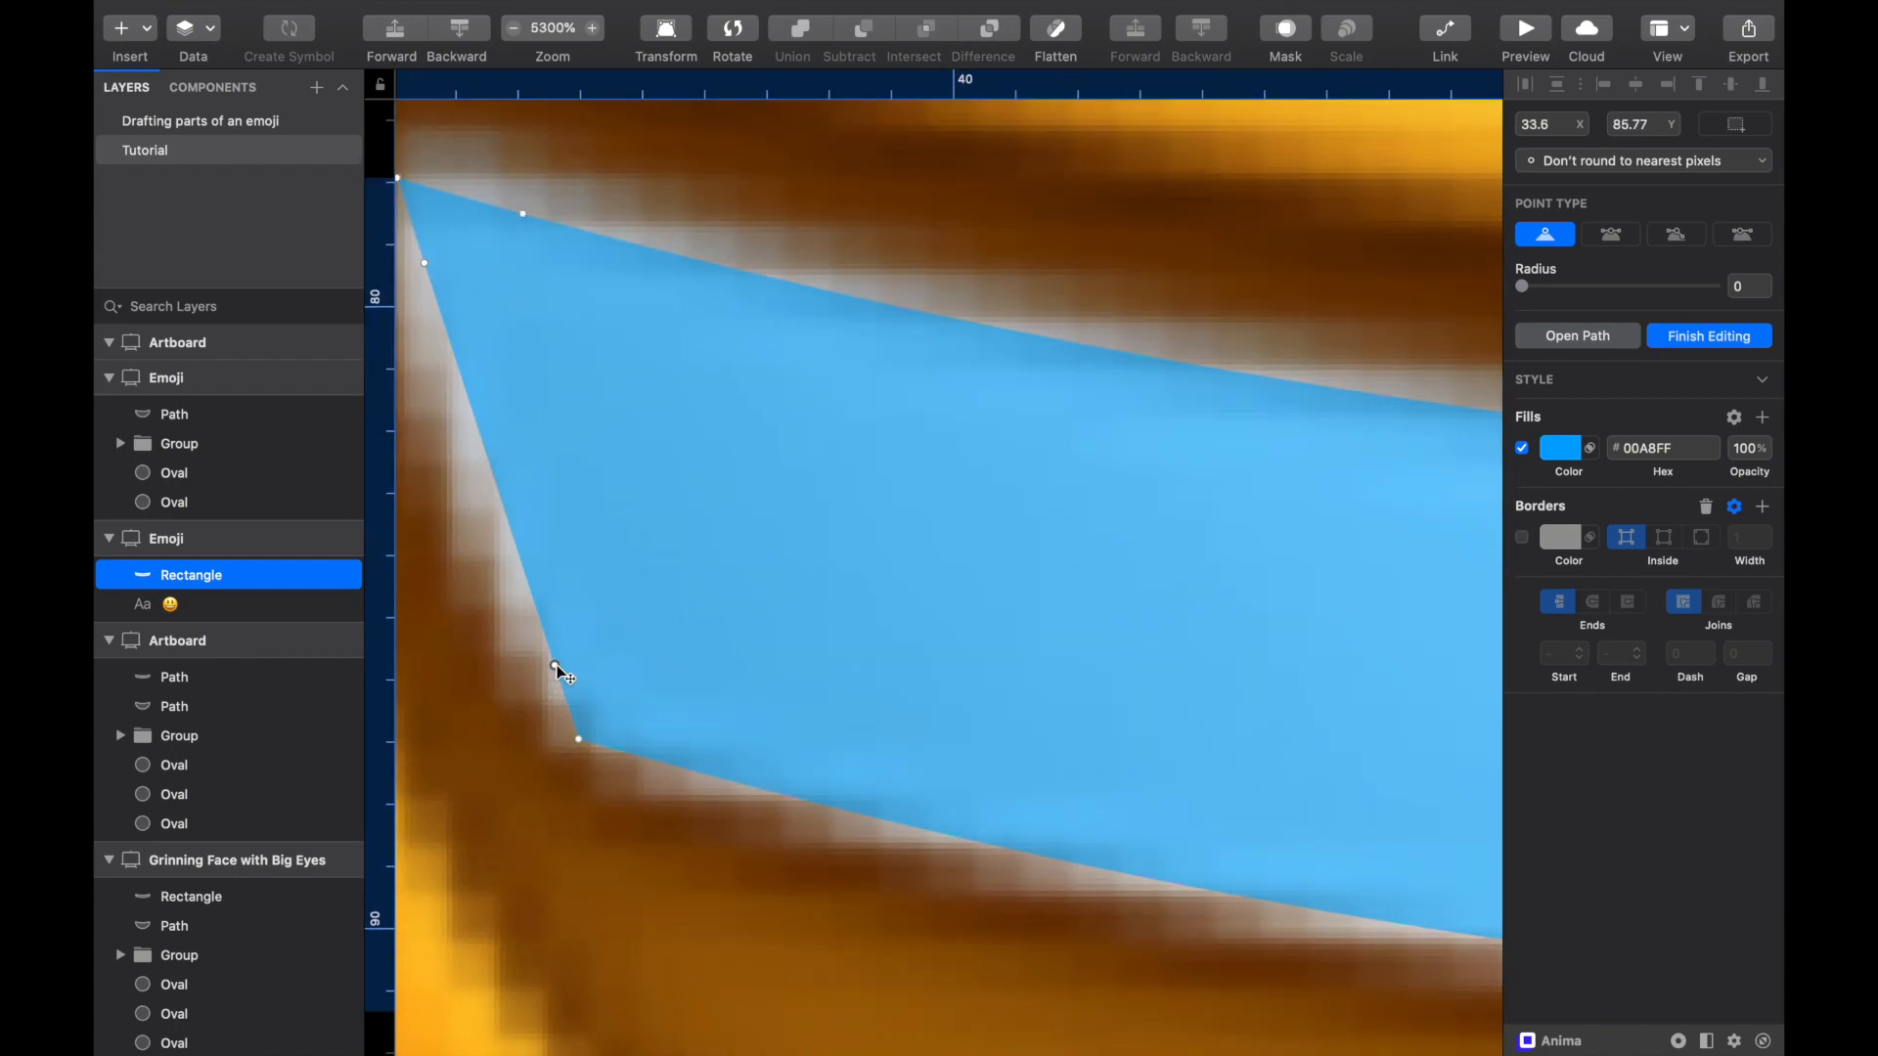
pyautogui.click(704, 772)
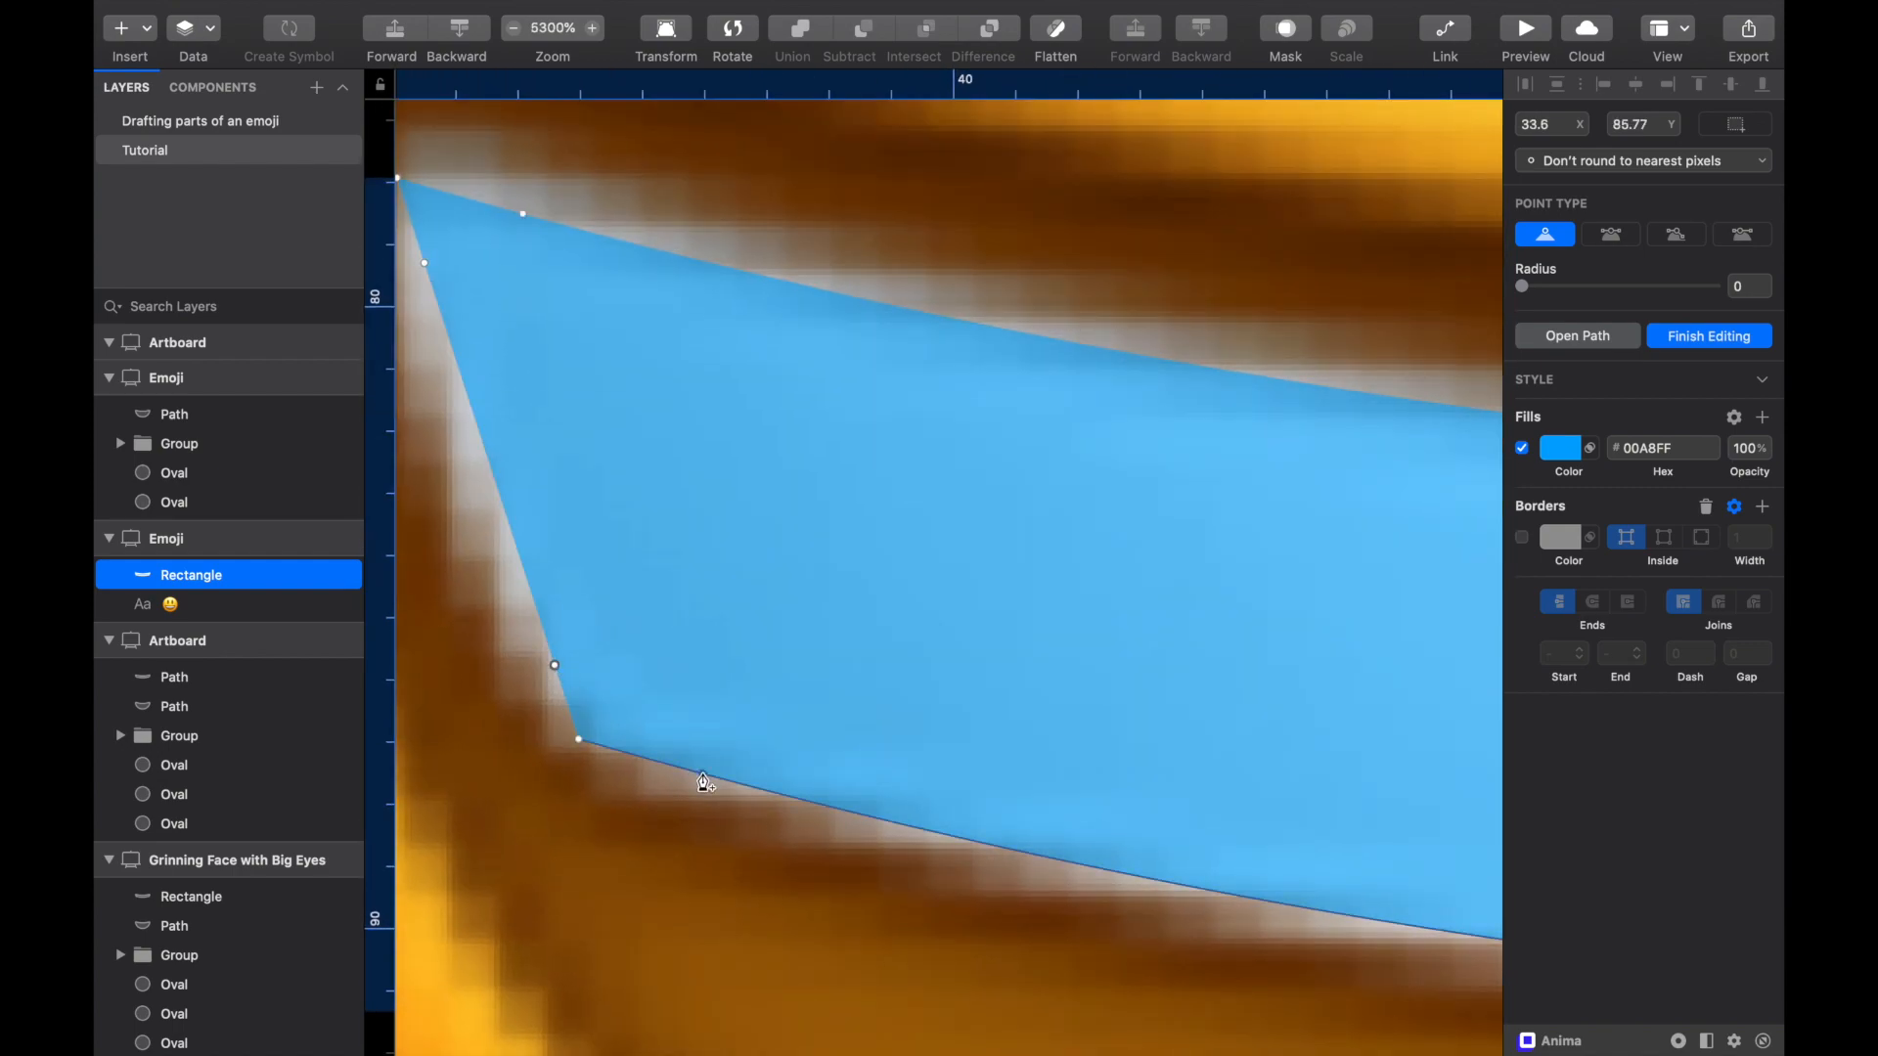
# Step: Convert the lower-left corner point to a mirrored curve and shift it slightly inward to round the corner
pyautogui.doubleClick(580, 741)
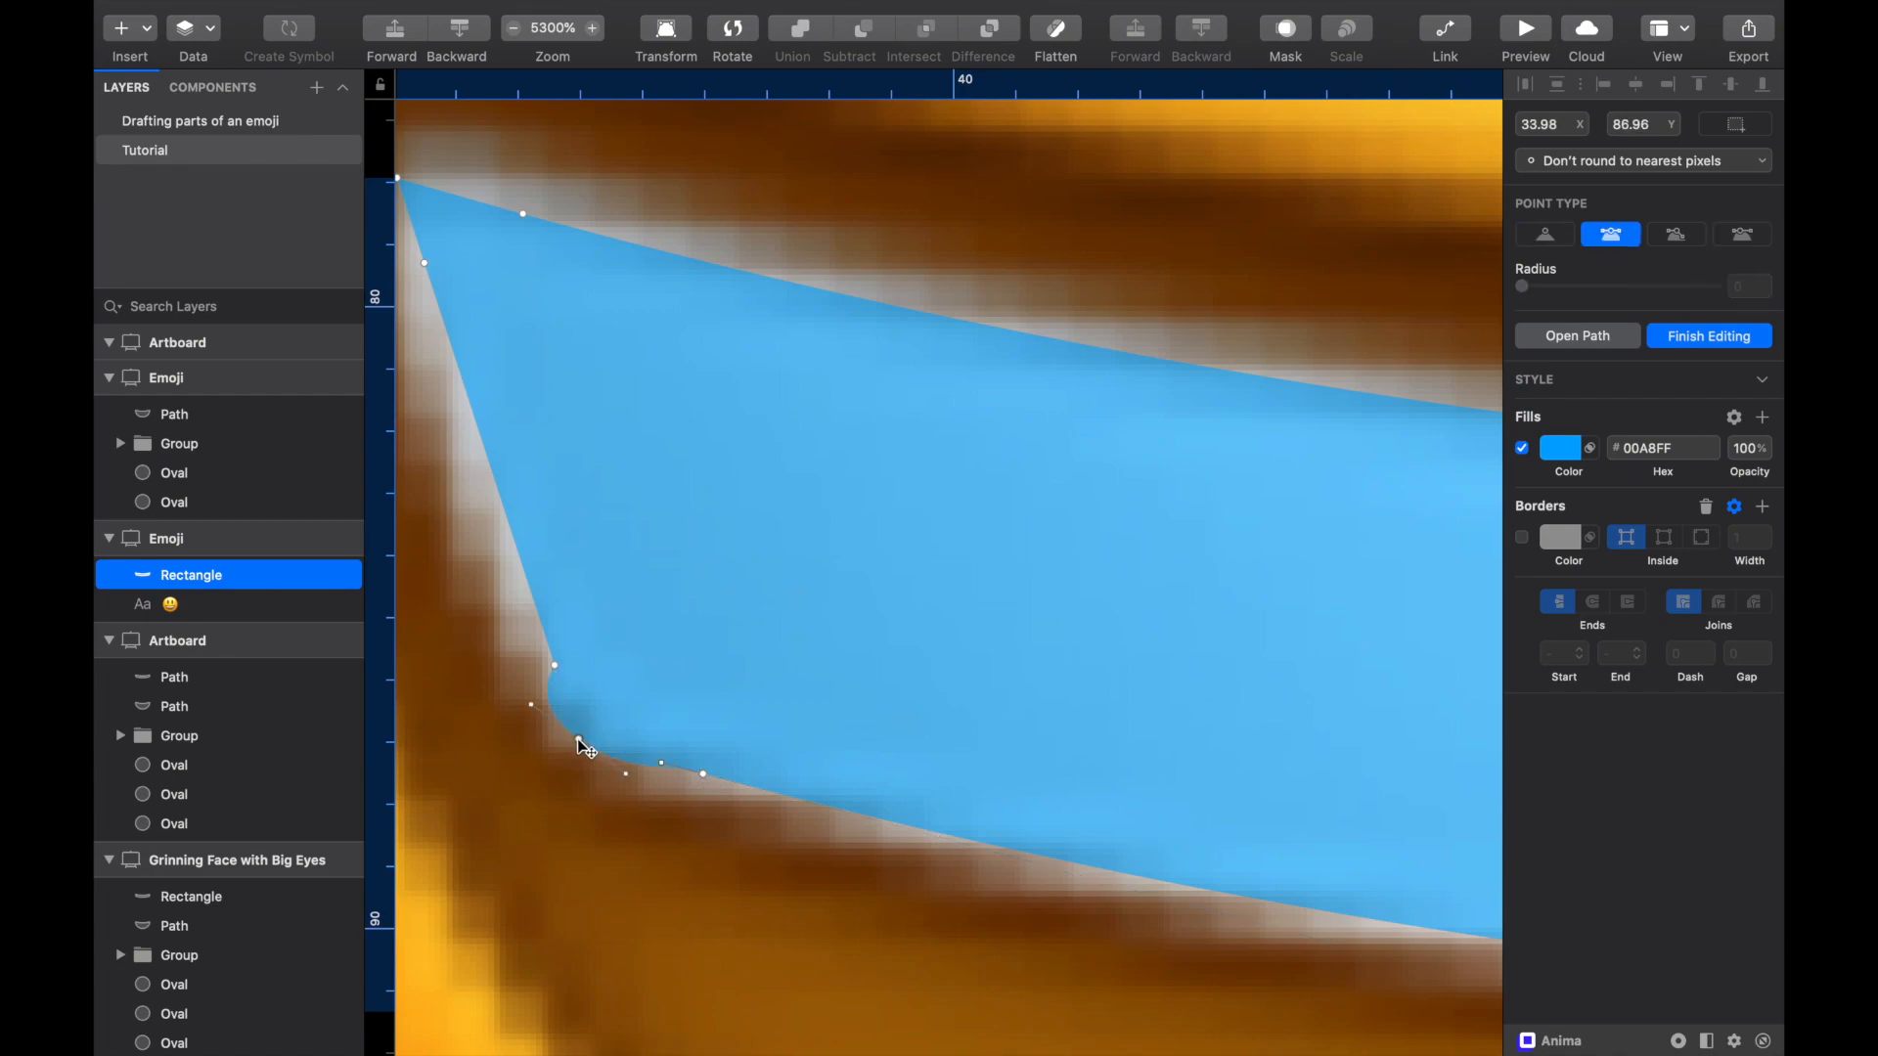
pyautogui.scroll(5, 584, 746)
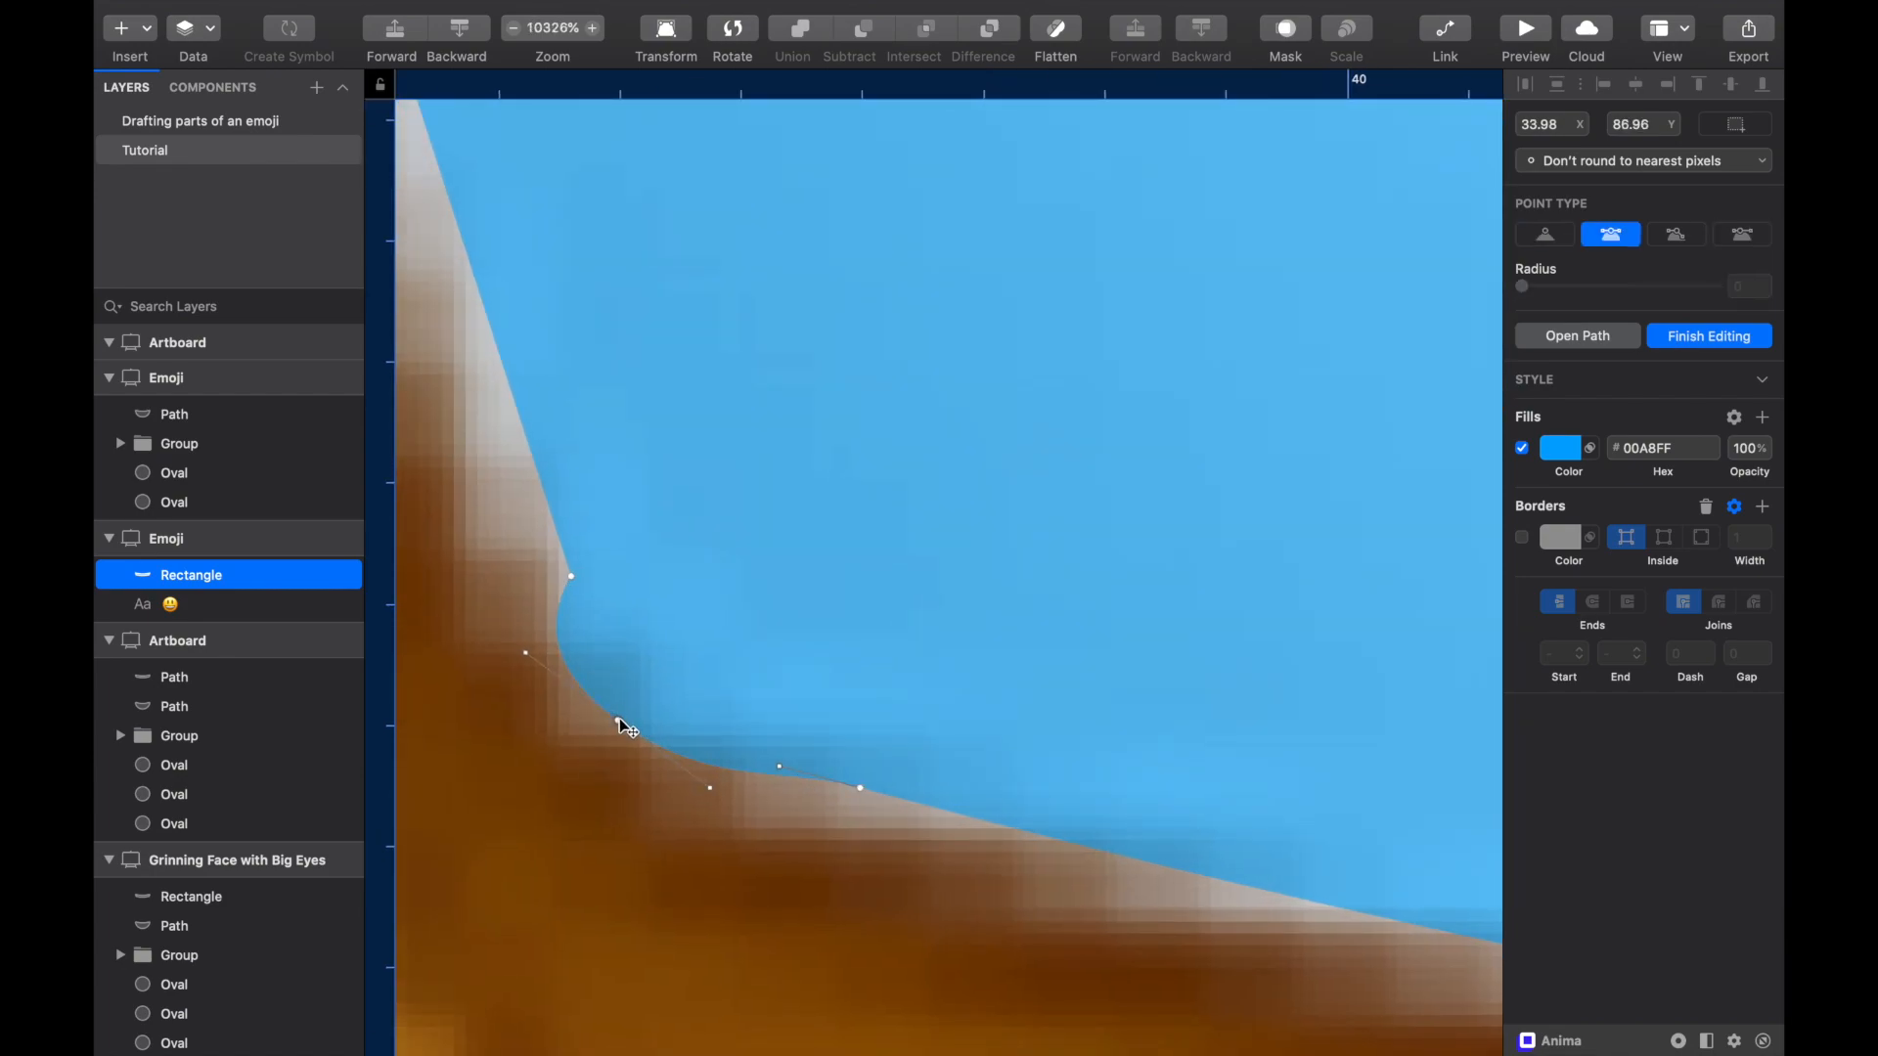
pyautogui.moveTo(618, 720); pyautogui.dragTo(677, 711)
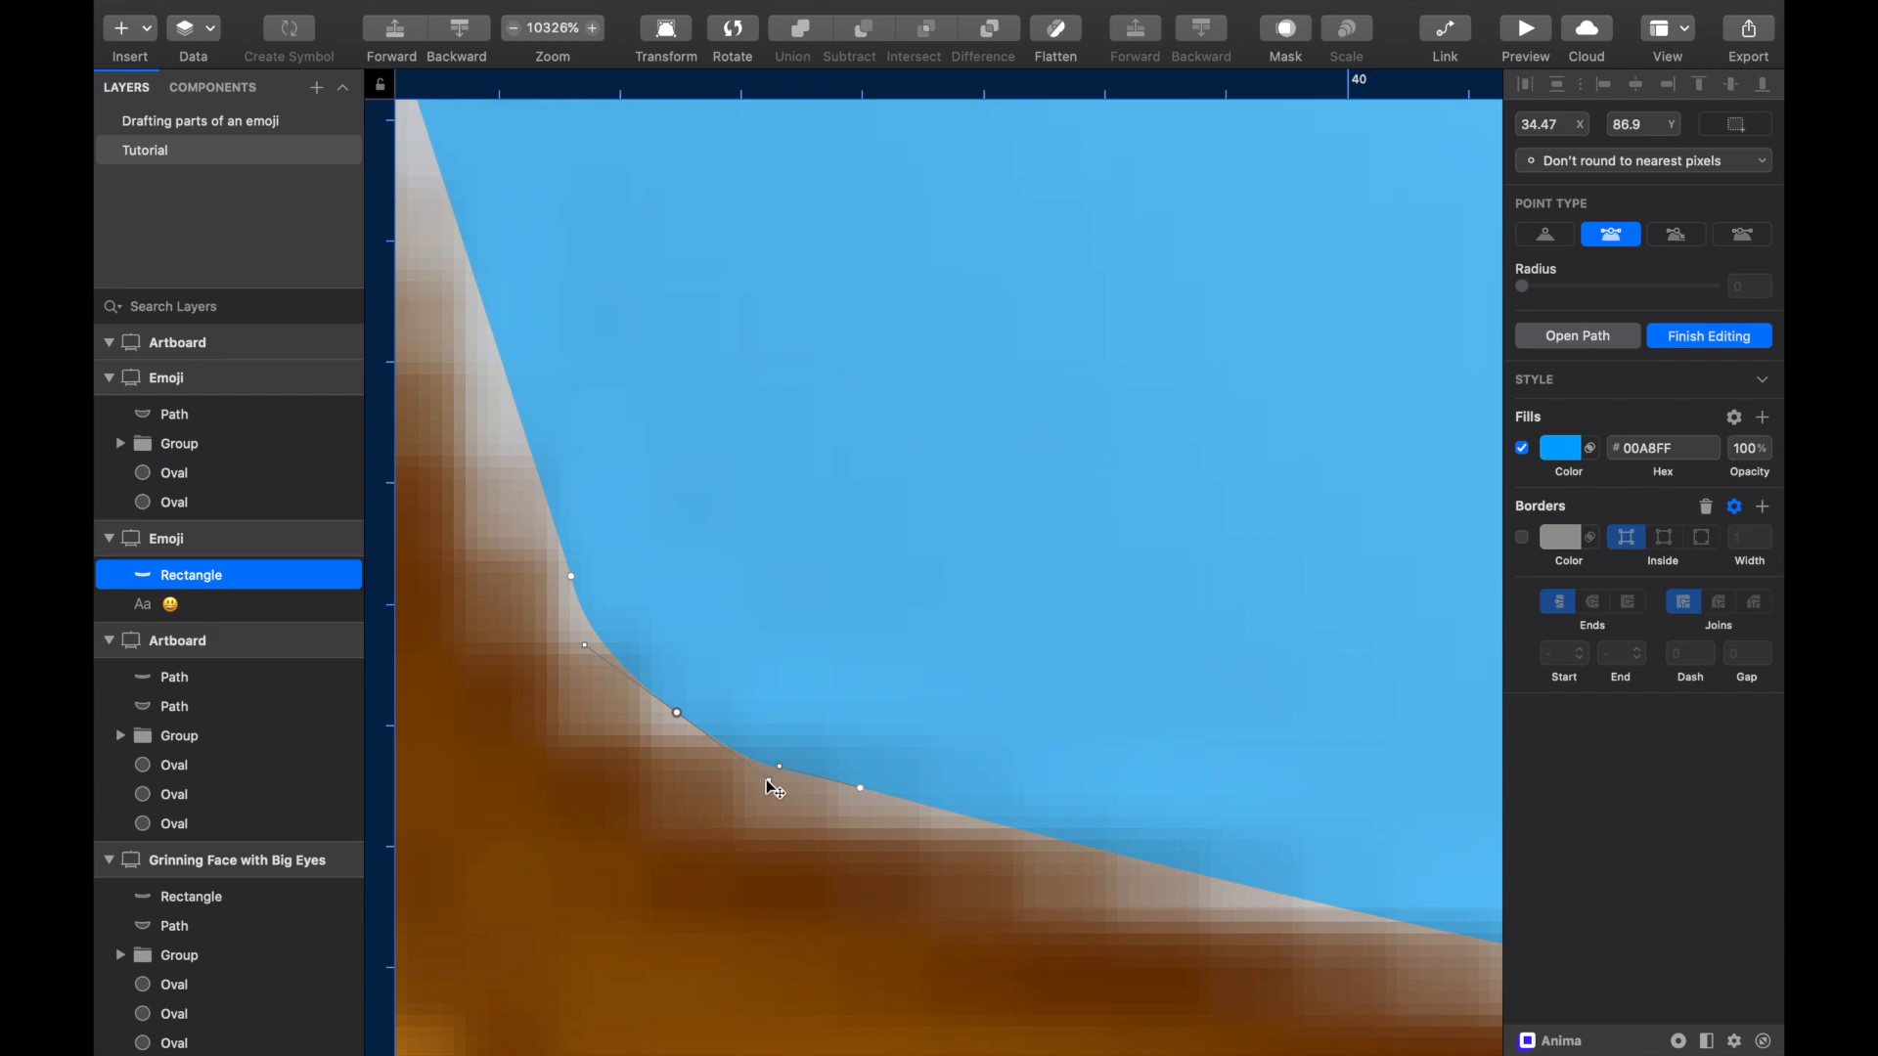
pyautogui.moveTo(769, 779); pyautogui.dragTo(768, 774)
# Step: Disconnect the corner point's handles, move the point to about X 34.34, Y 86.96 and adjust each handle to smooth the curve
pyautogui.click(1683, 239)
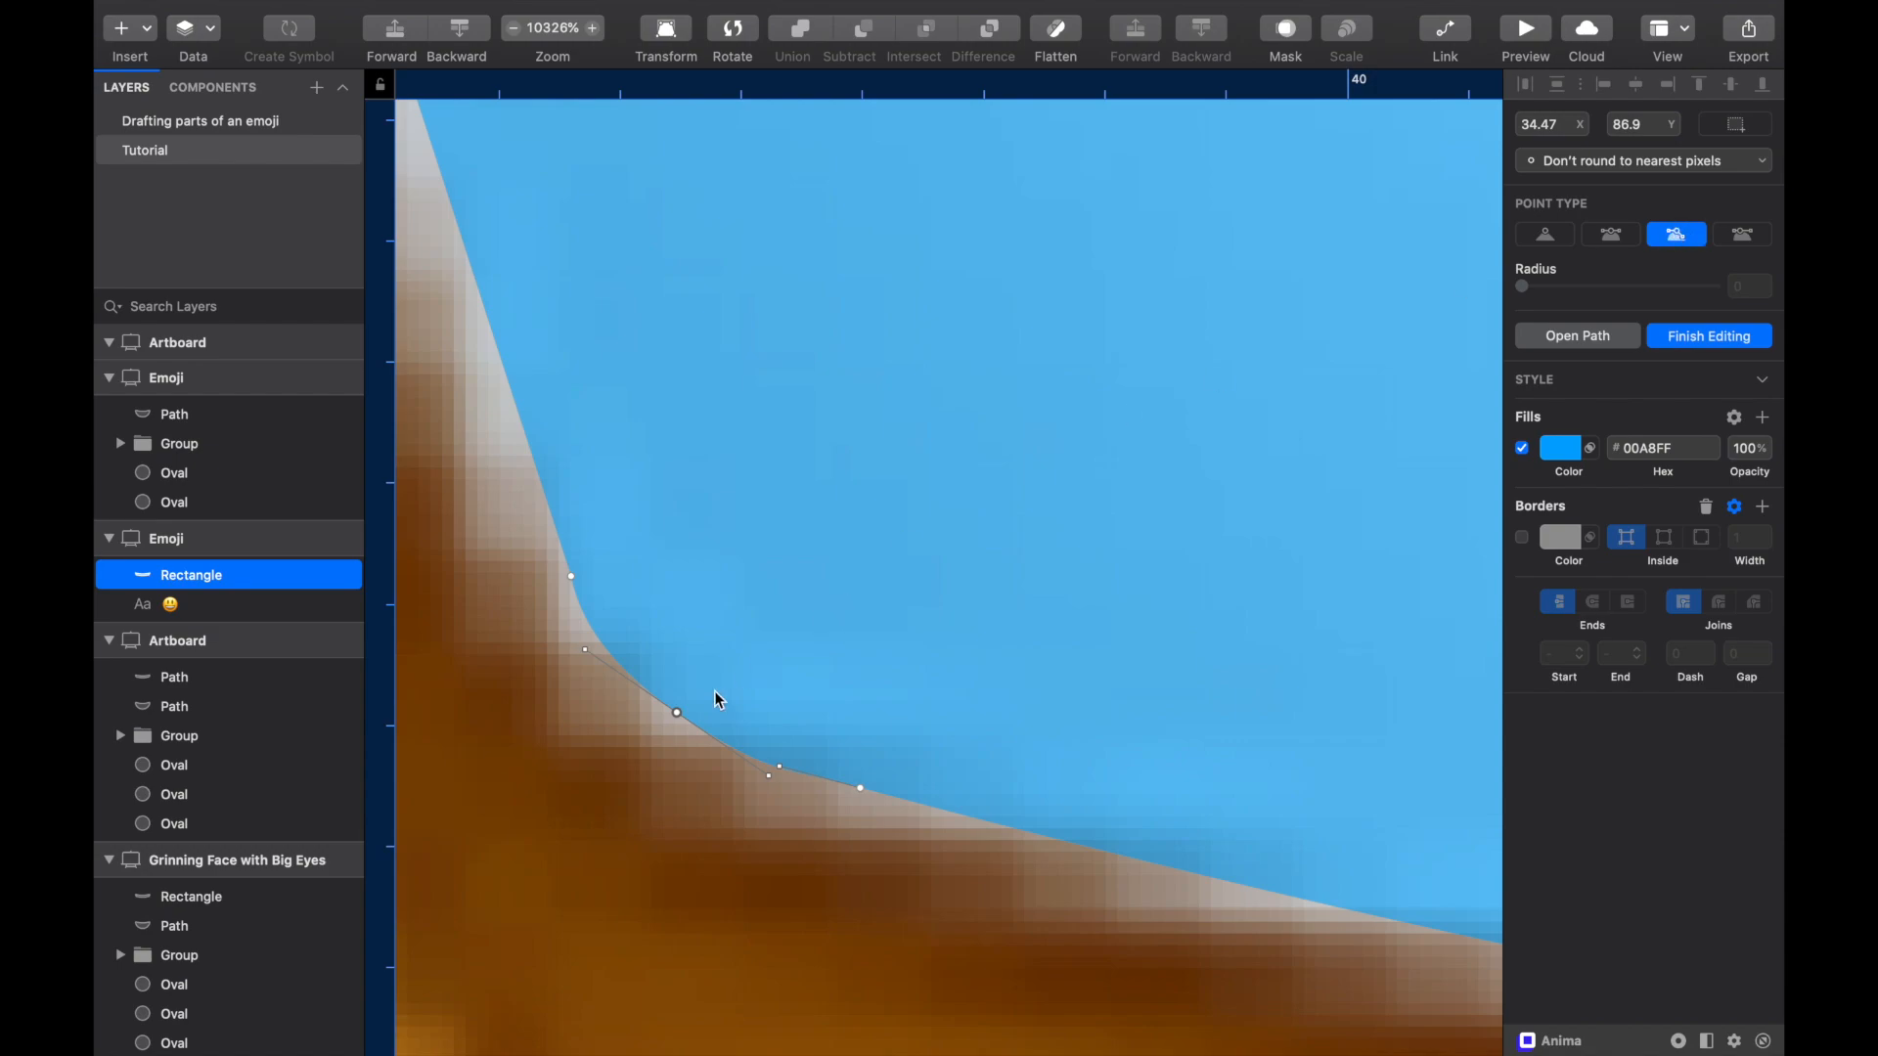
pyautogui.moveTo(678, 713); pyautogui.dragTo(662, 720)
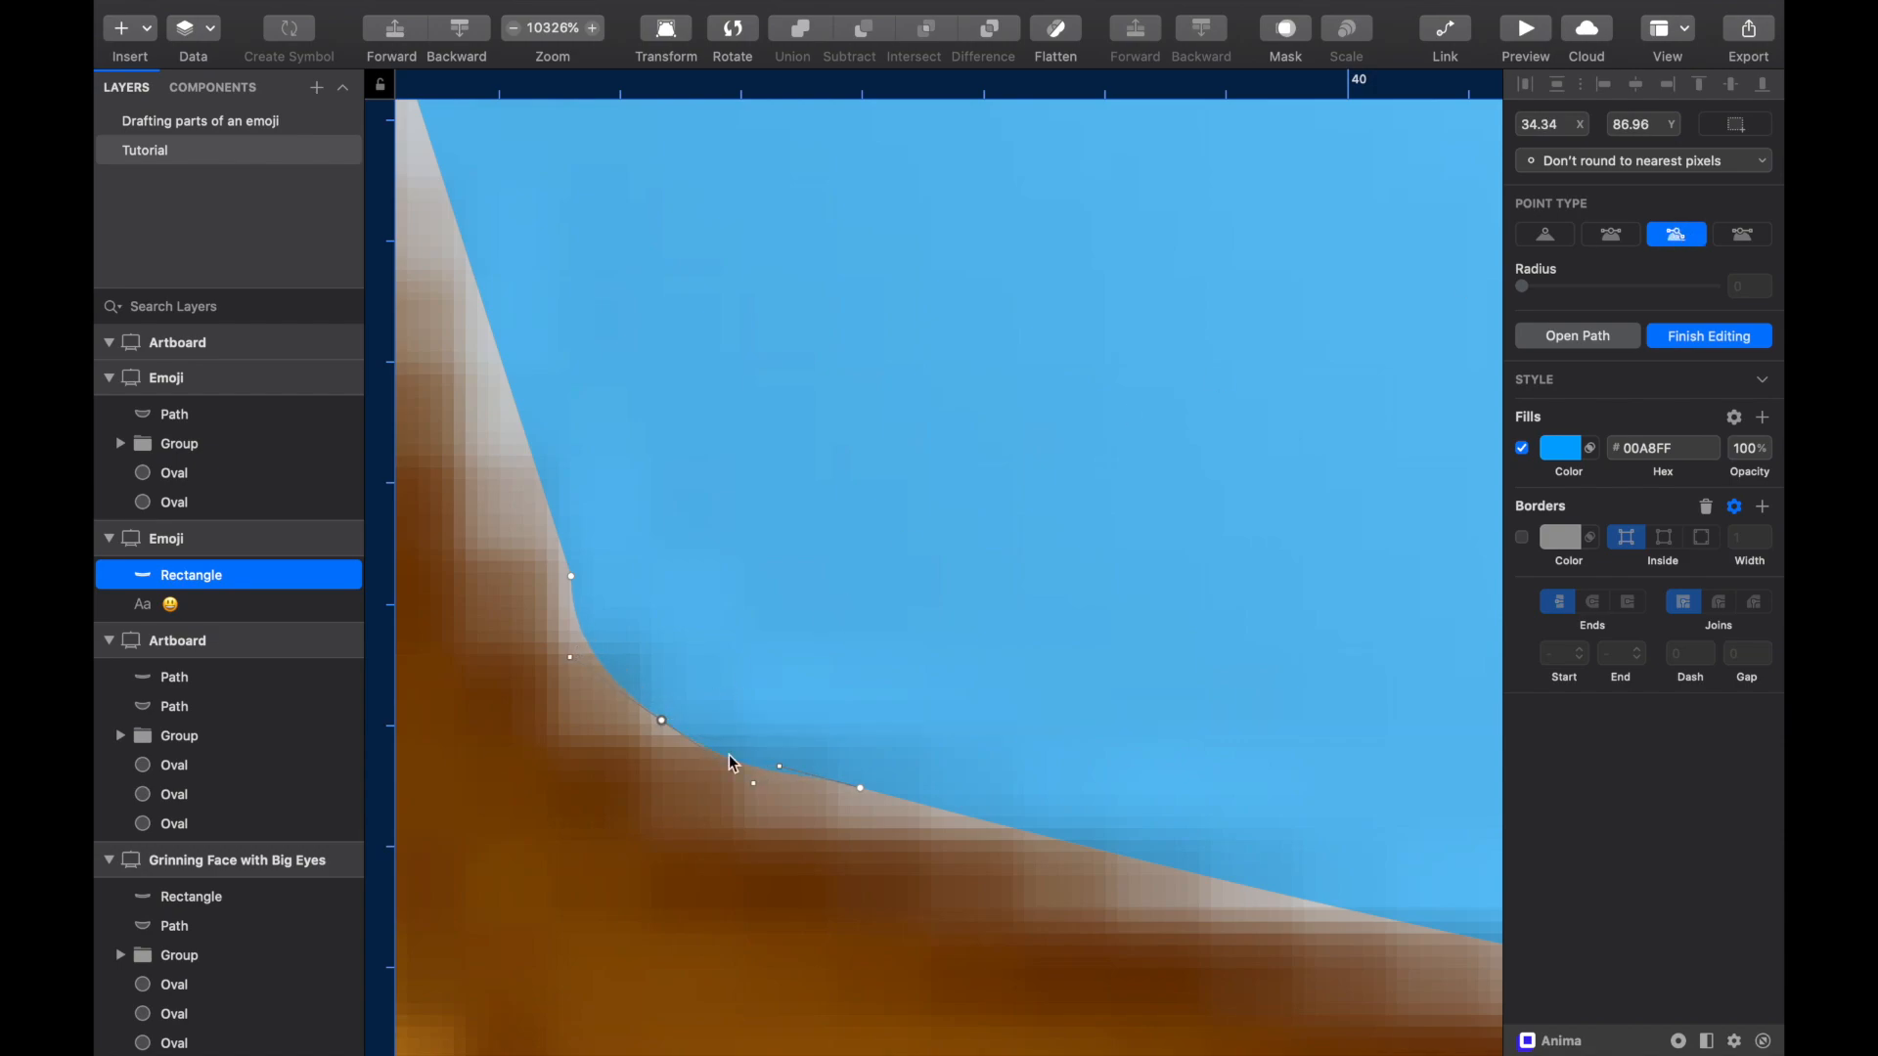
pyautogui.moveTo(778, 768); pyautogui.dragTo(779, 771)
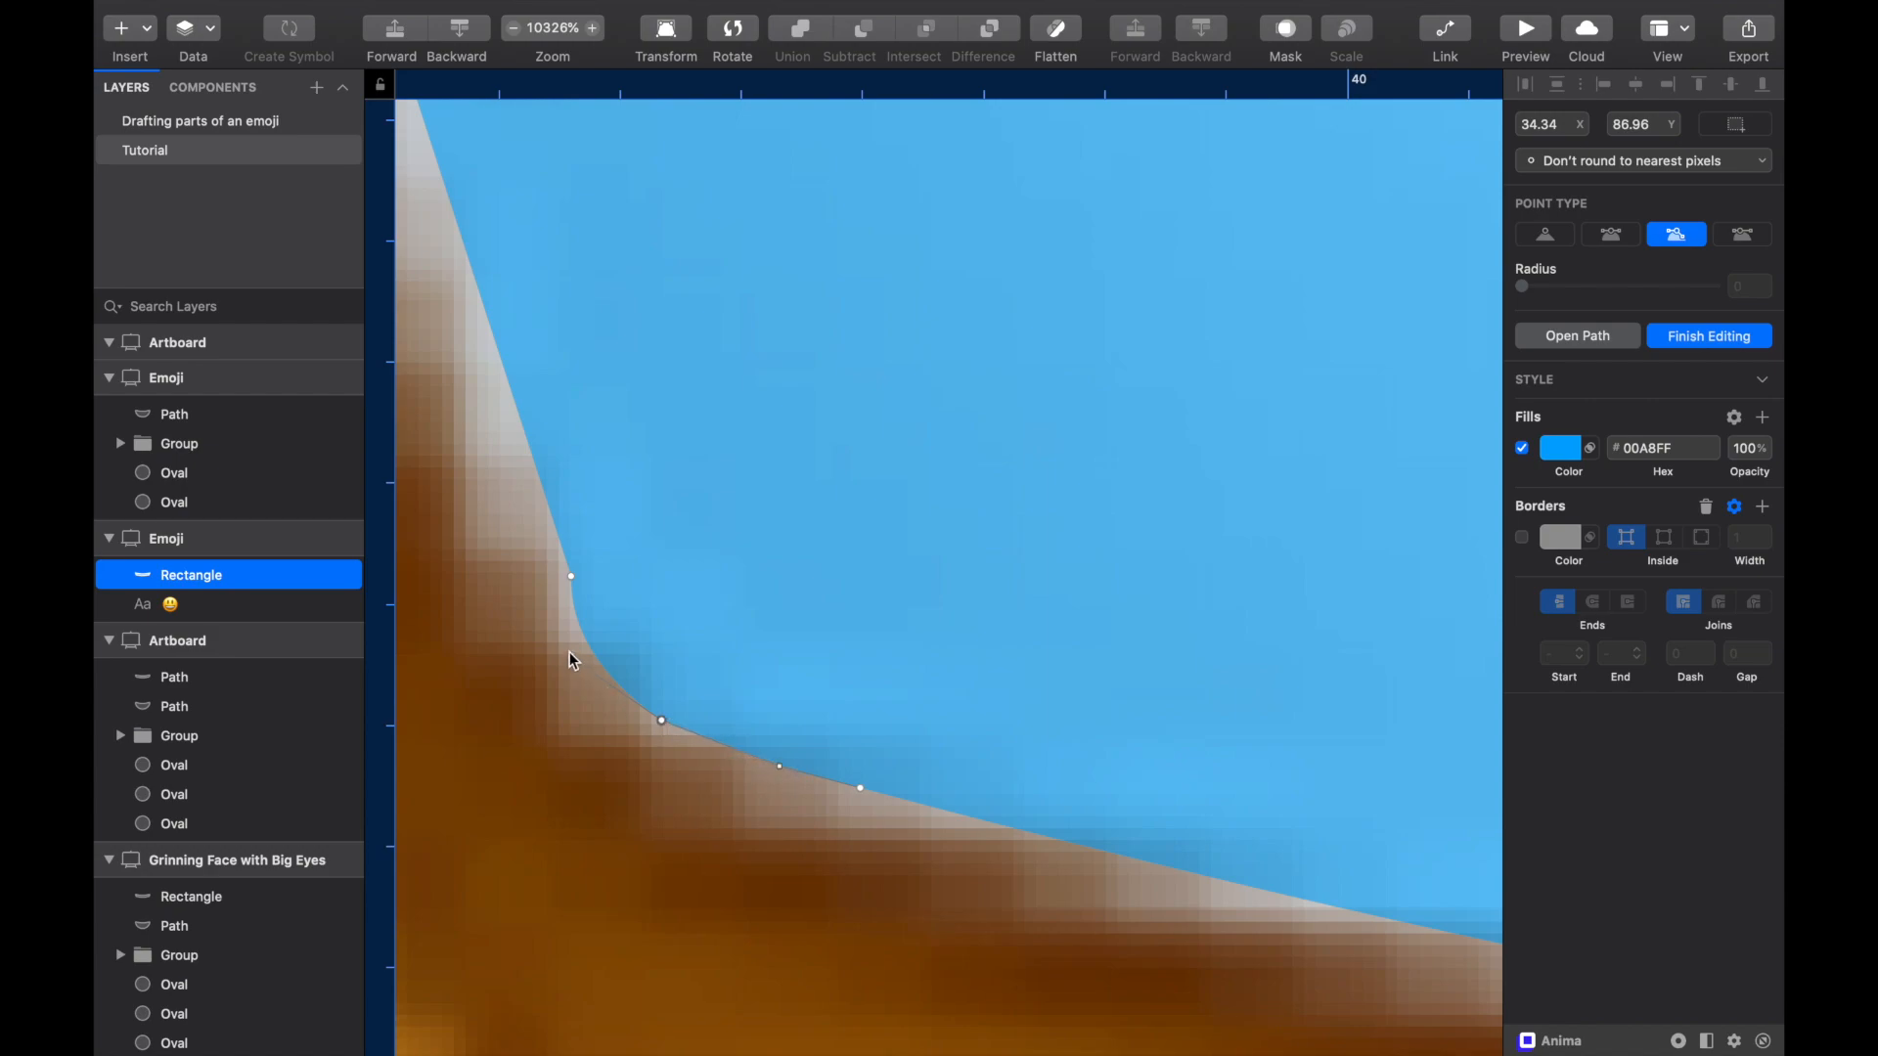
pyautogui.moveTo(572, 652); pyautogui.dragTo(586, 635)
pyautogui.click(614, 899)
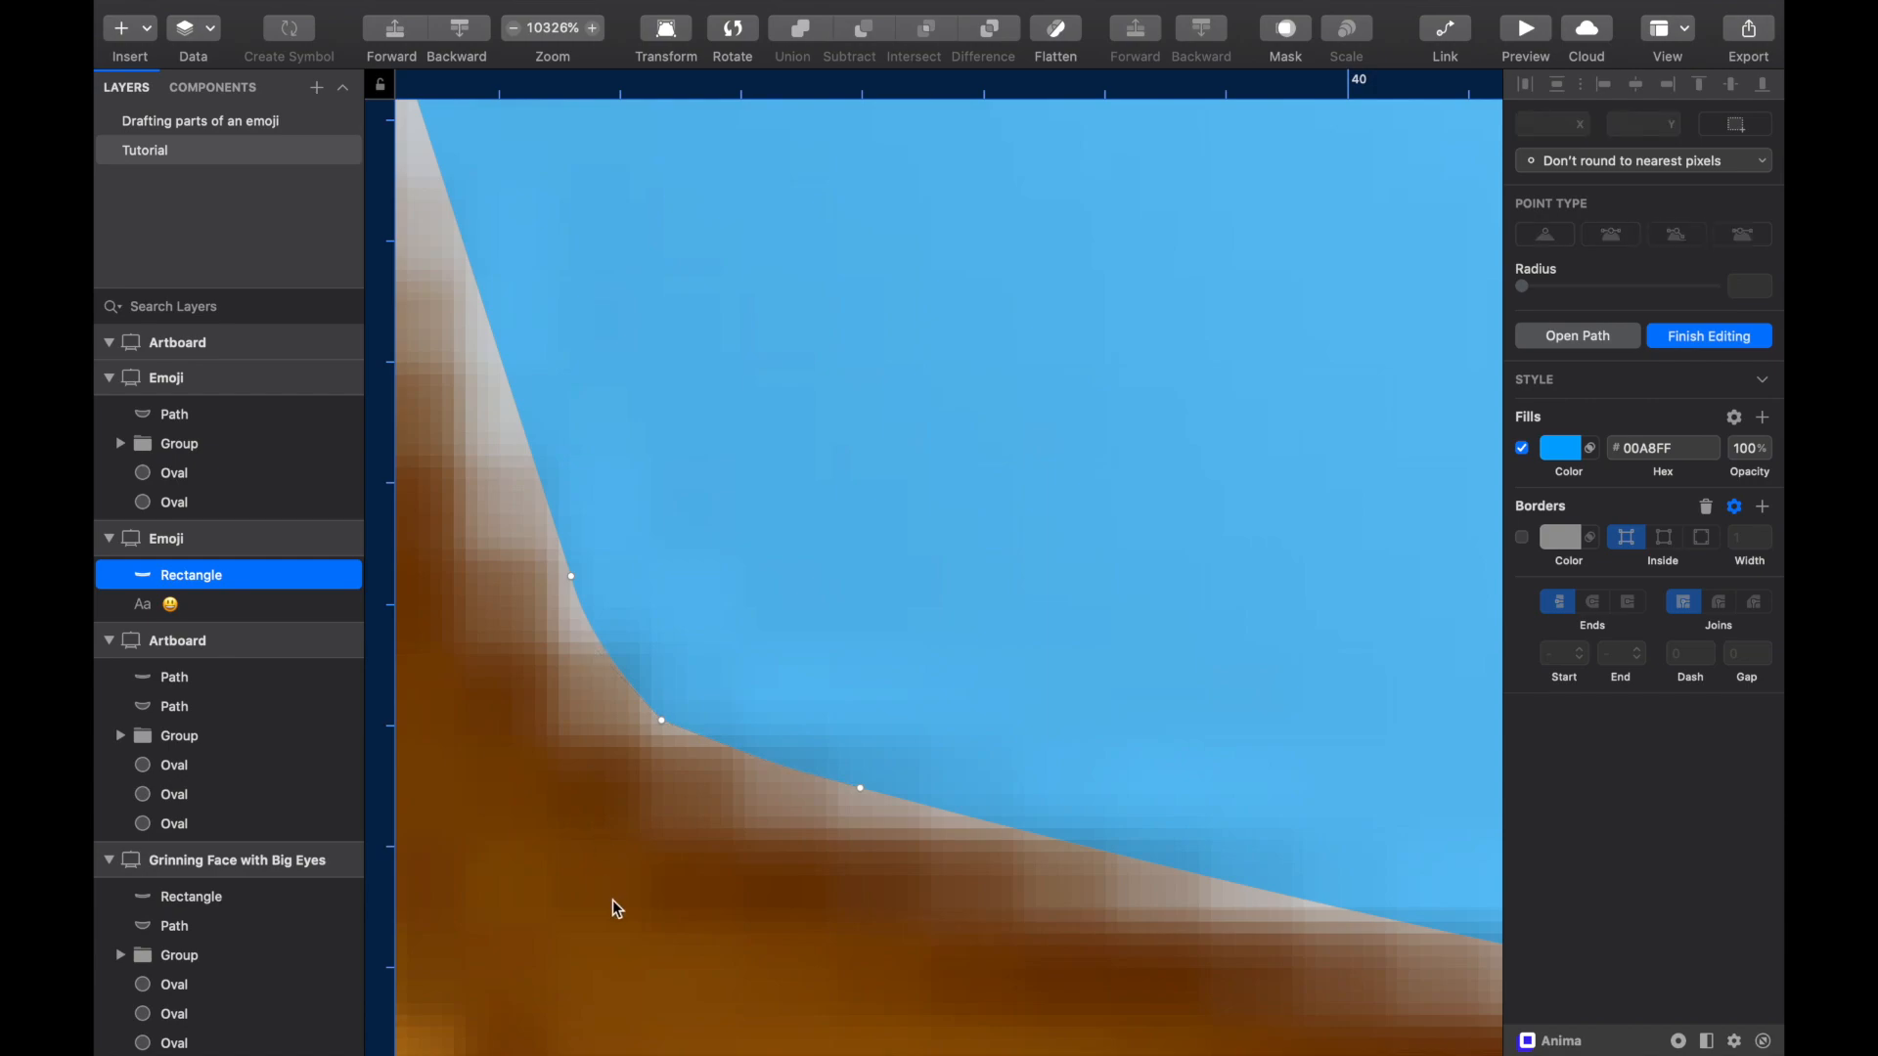
# Step: Switch the teeth's lower-left corner point back to mirrored handles, shorten them and move the point to about X 34.35, Y 86.88
pyautogui.scroll(-5, 654, 761)
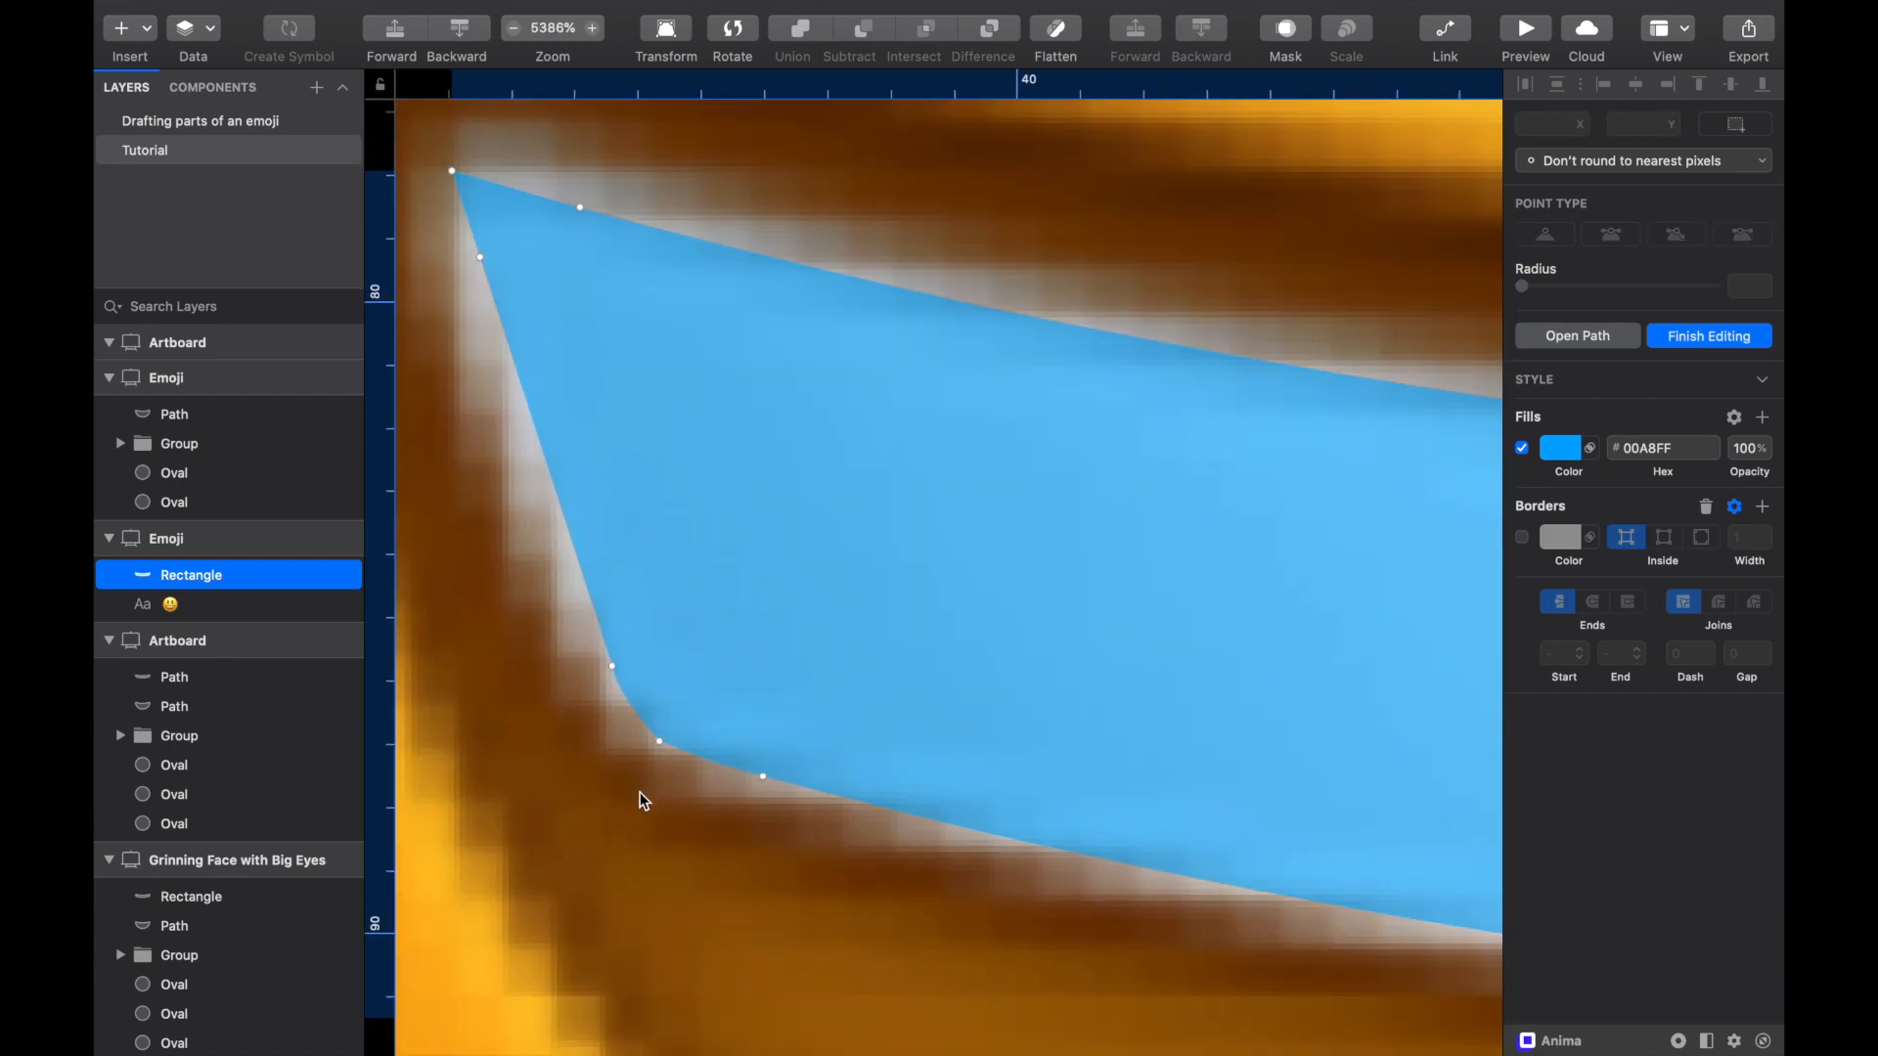
pyautogui.scroll(6, 624, 701)
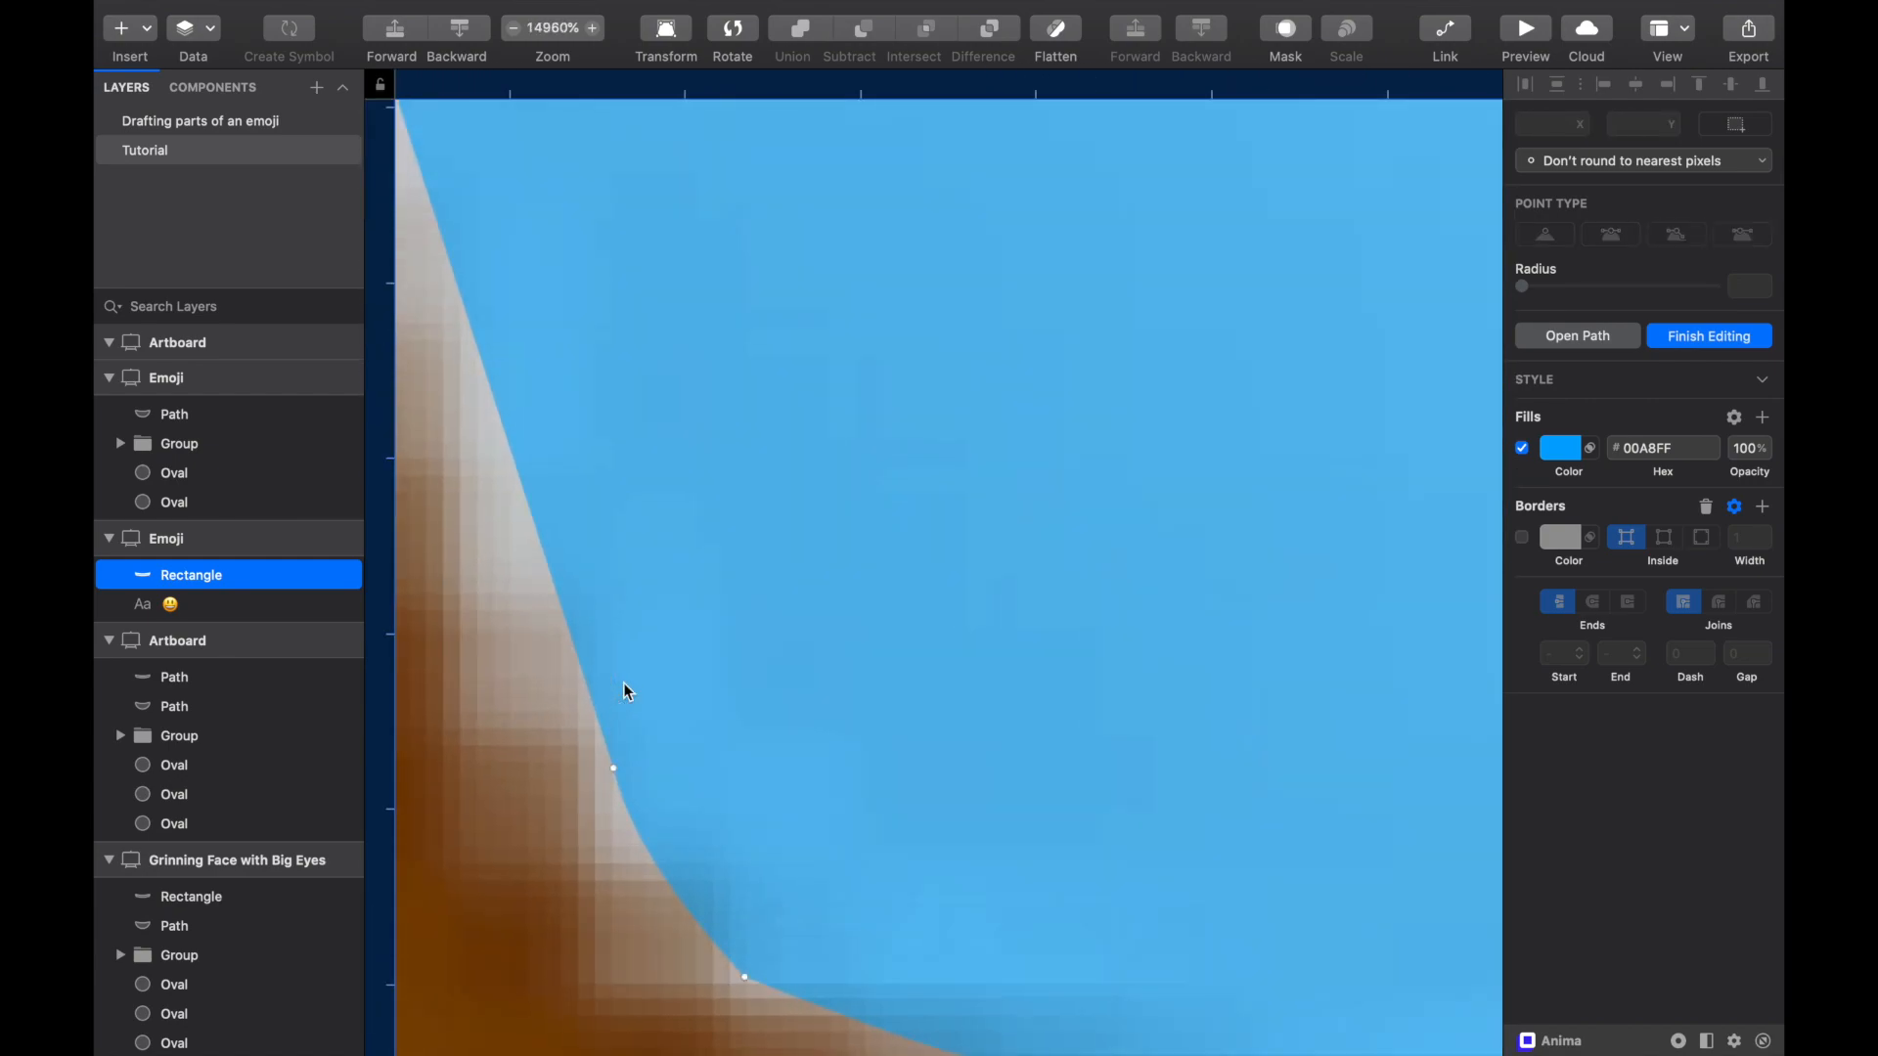
pyautogui.moveTo(714, 863); pyautogui.dragTo(722, 854)
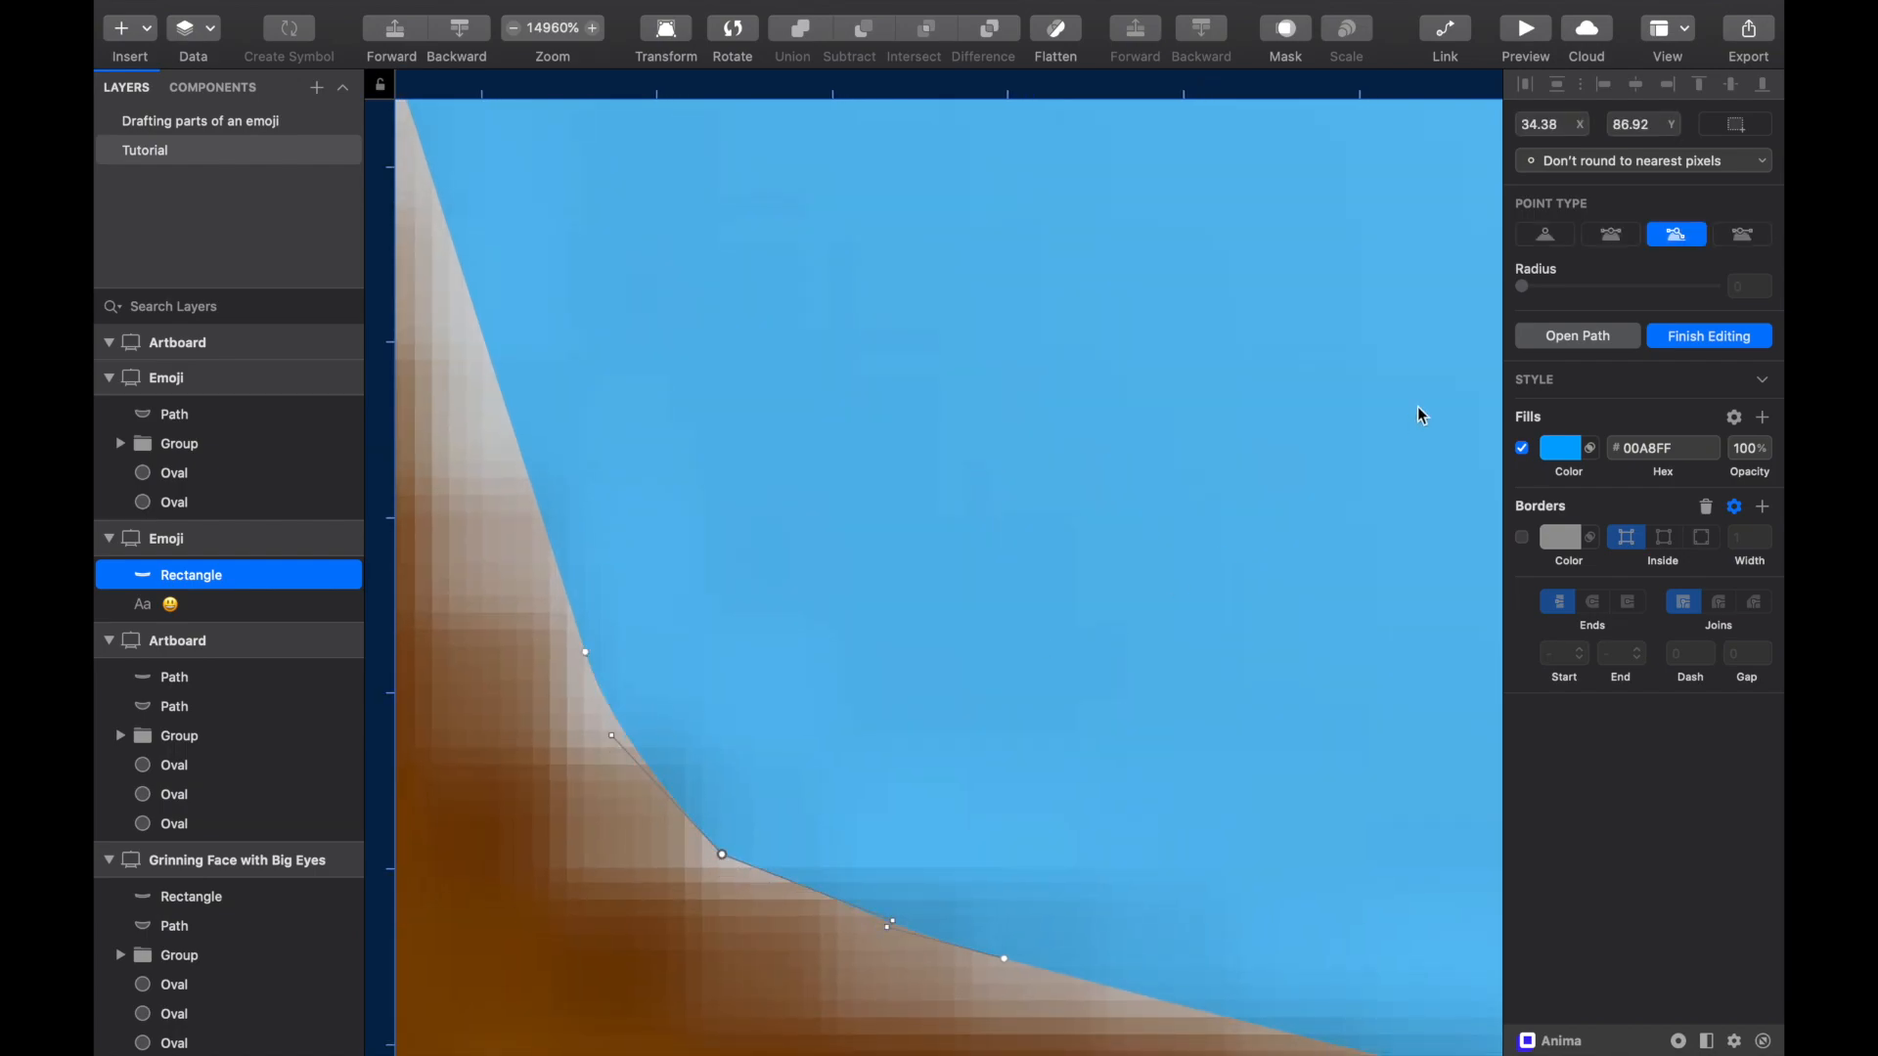
pyautogui.click(1612, 238)
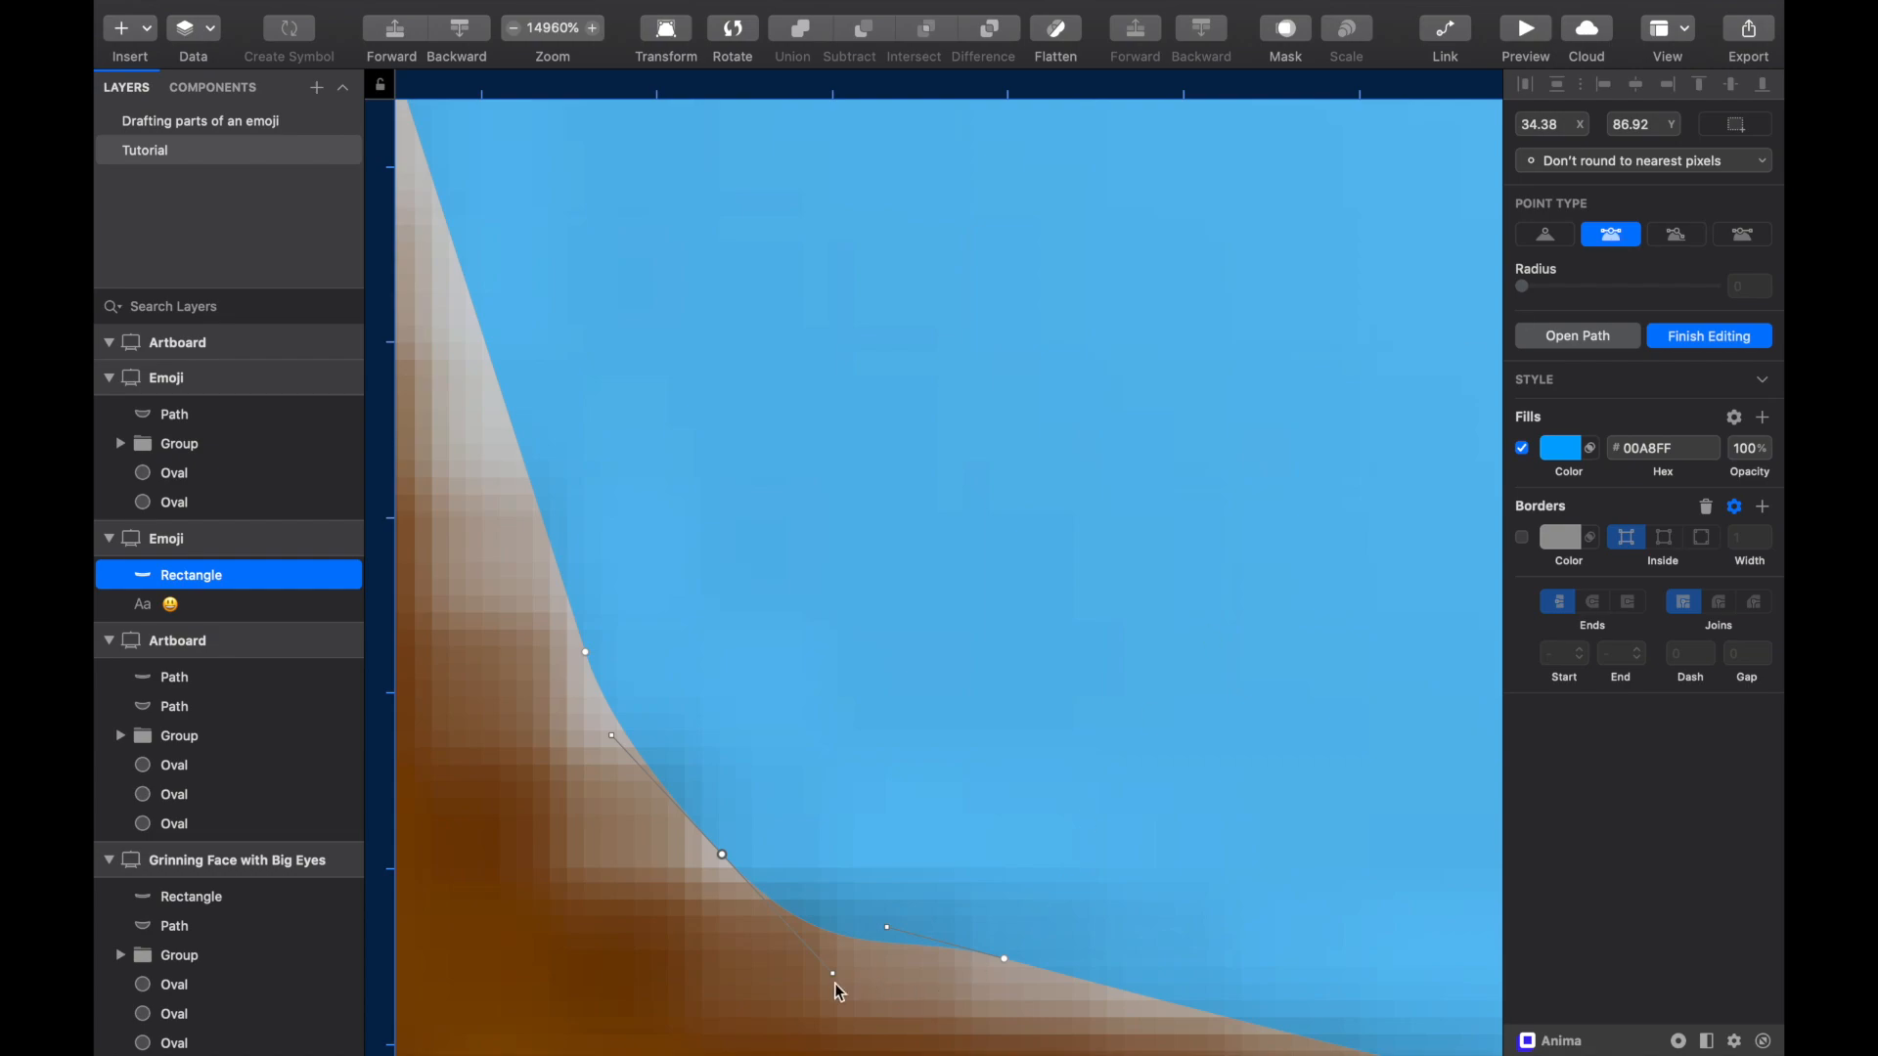
pyautogui.moveTo(832, 973); pyautogui.dragTo(818, 928)
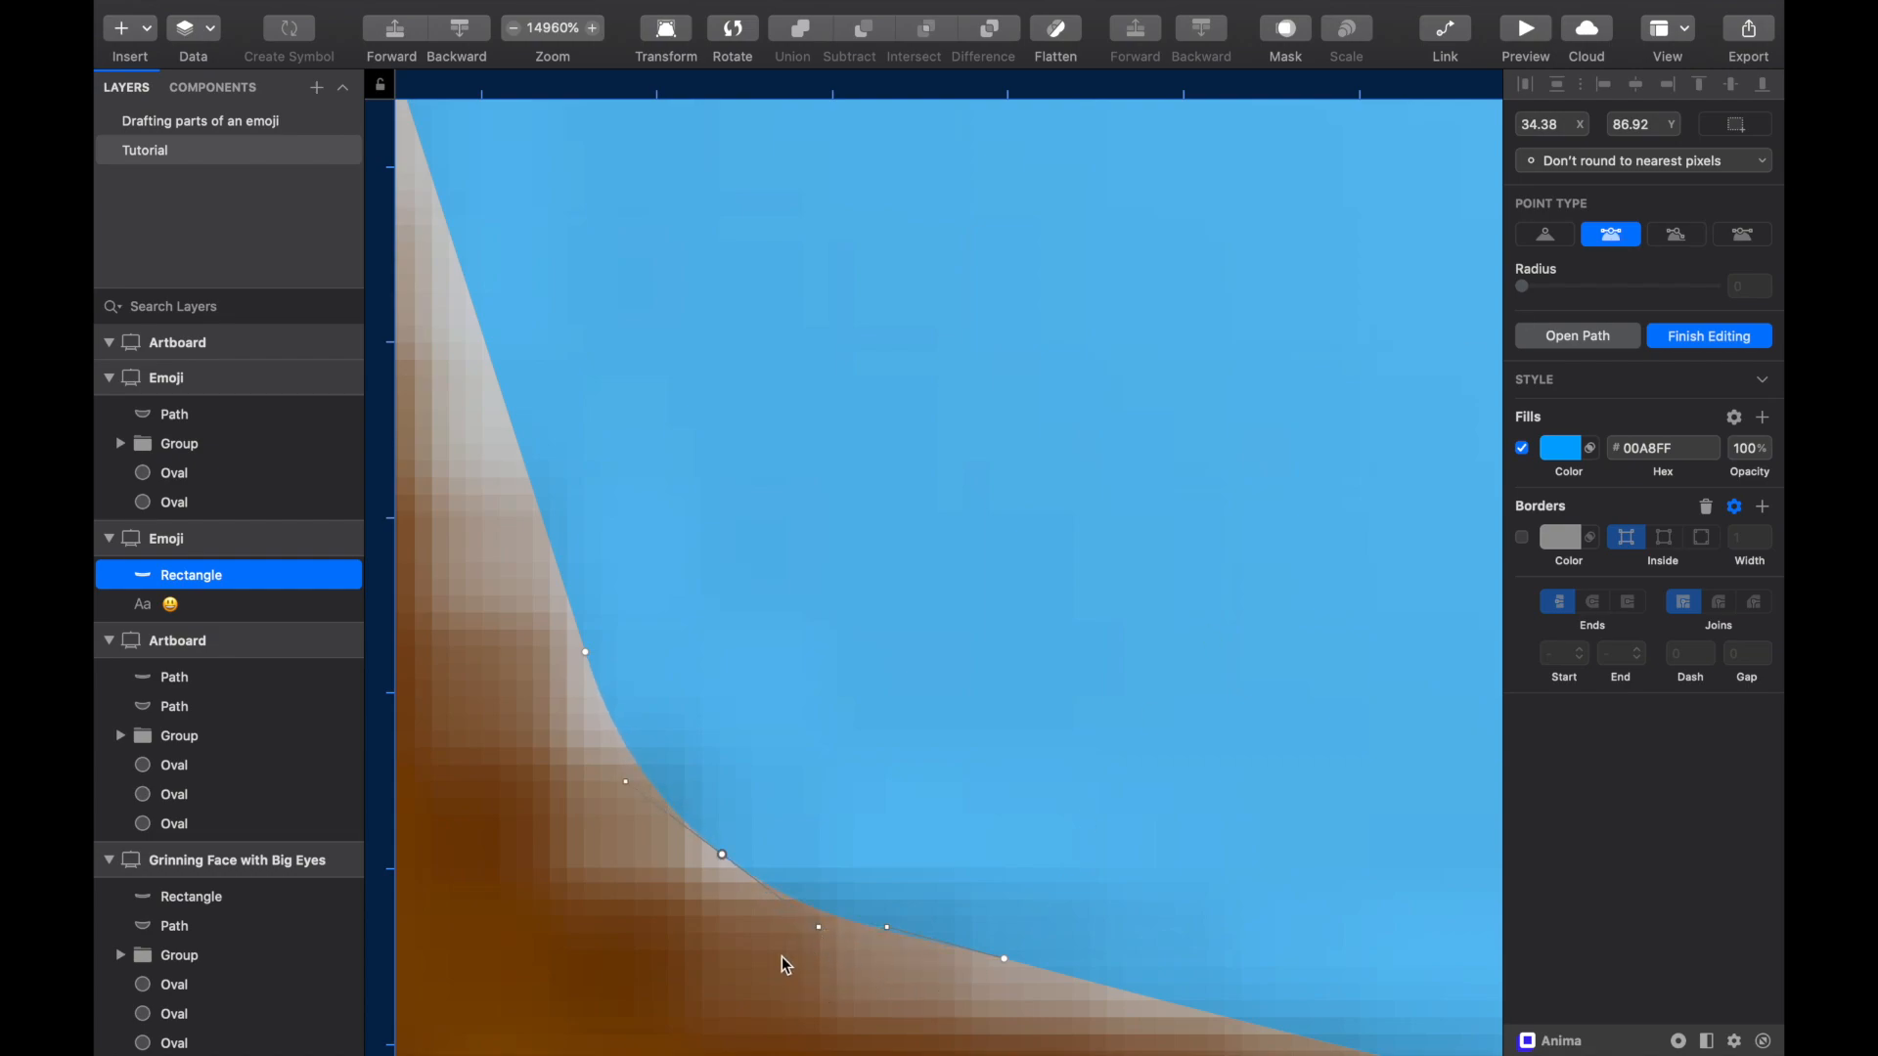
pyautogui.moveTo(721, 851); pyautogui.dragTo(719, 847)
# Step: Round the teeth's upper-left corner by converting its point to mirrored and moving it inward to about X 31.61, Y 78.24, and finish editing
pyautogui.scroll(-5, 729, 654)
pyautogui.scroll(3, 600, 244)
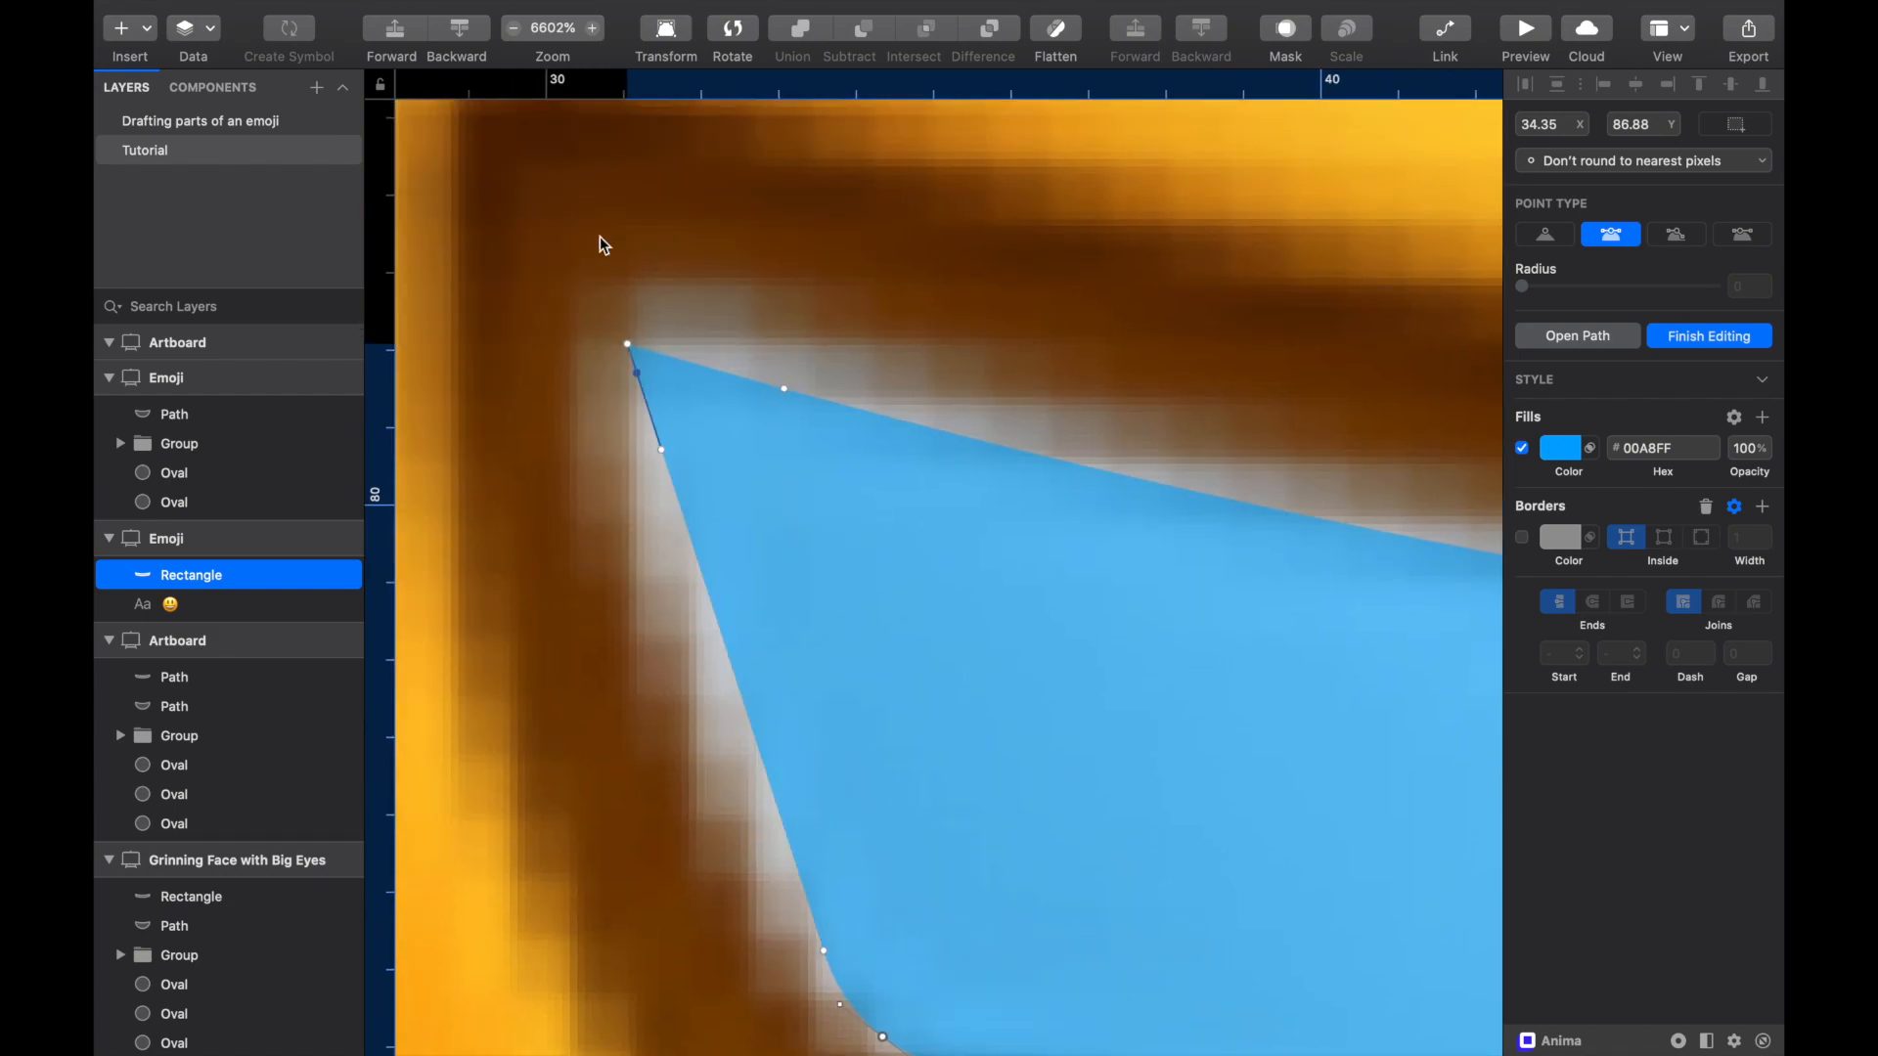
pyautogui.scroll(4, 652, 371)
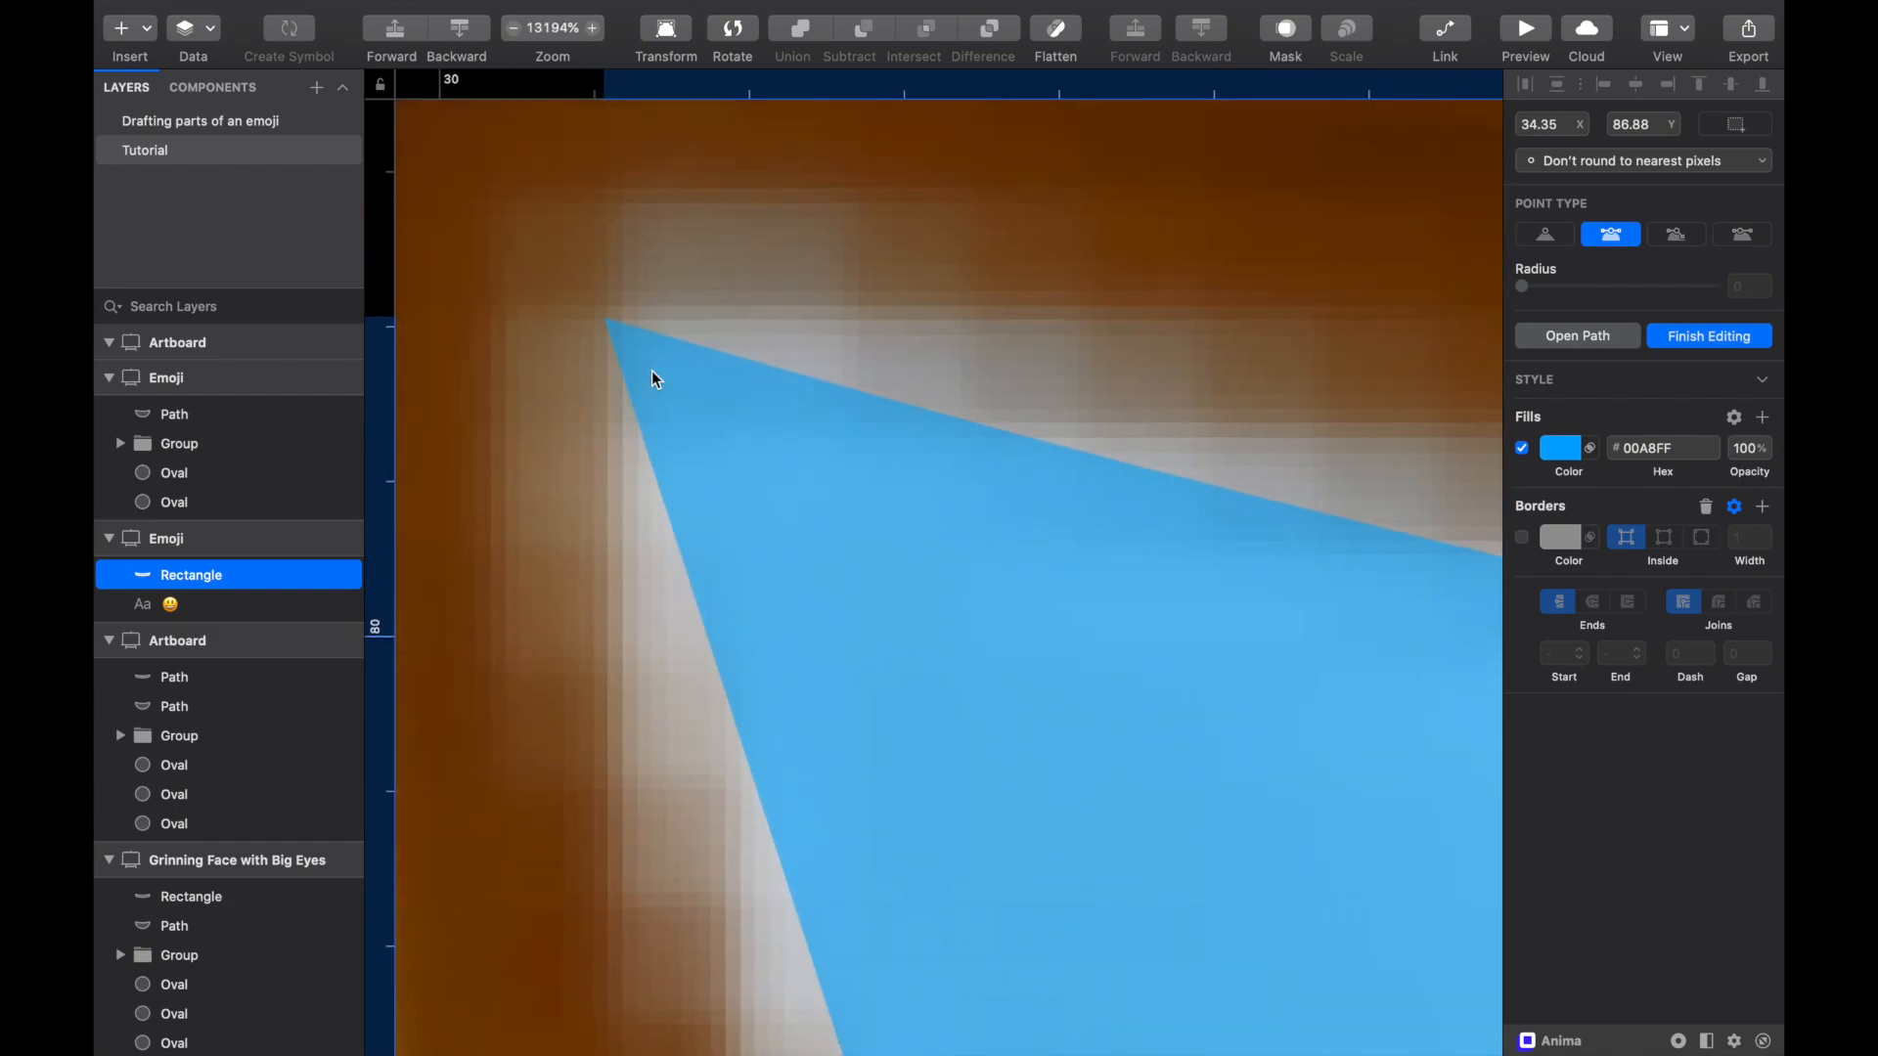
pyautogui.doubleClick(604, 317)
pyautogui.moveTo(604, 317); pyautogui.dragTo(630, 419)
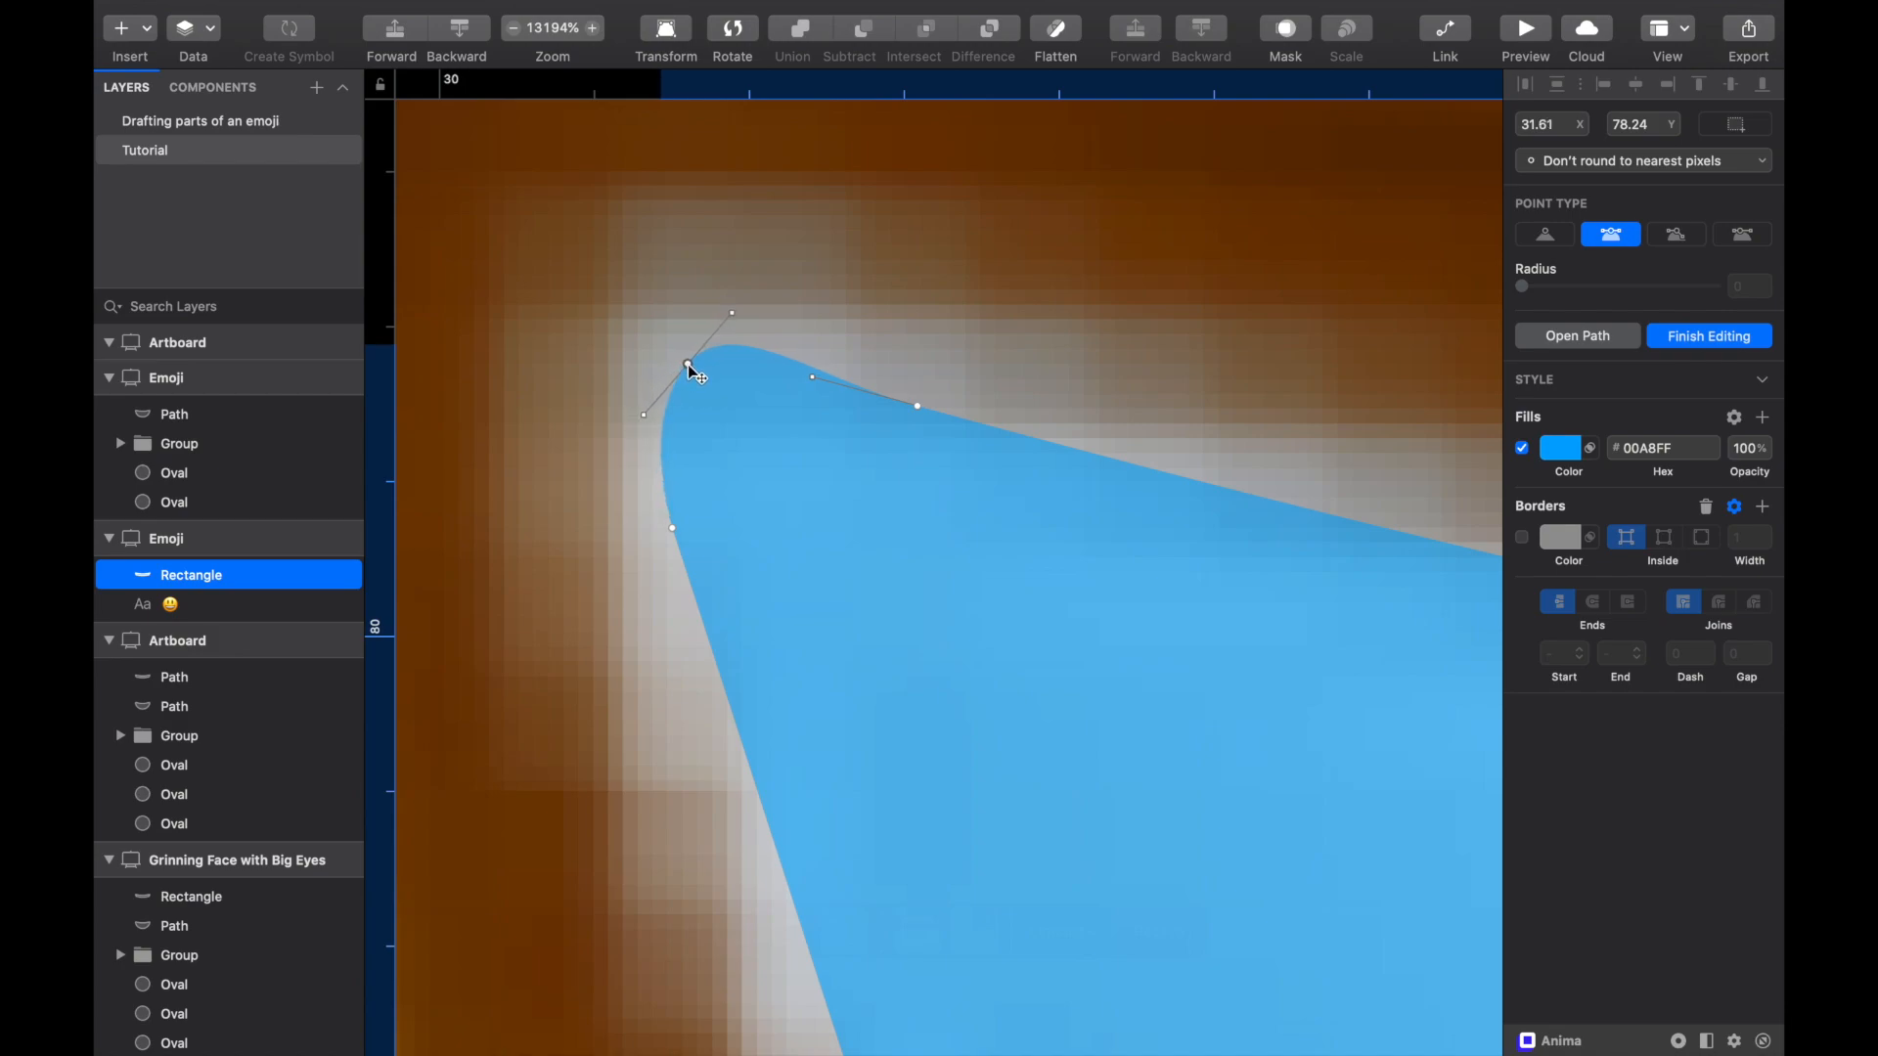
pyautogui.press('Escape')
# Step: Cover the right half of the teeth with a 39.5 × 30 rectangle at X 66.5, Y 70 and subtract it from the teeth shape
pyautogui.scroll(-5, 843, 250)
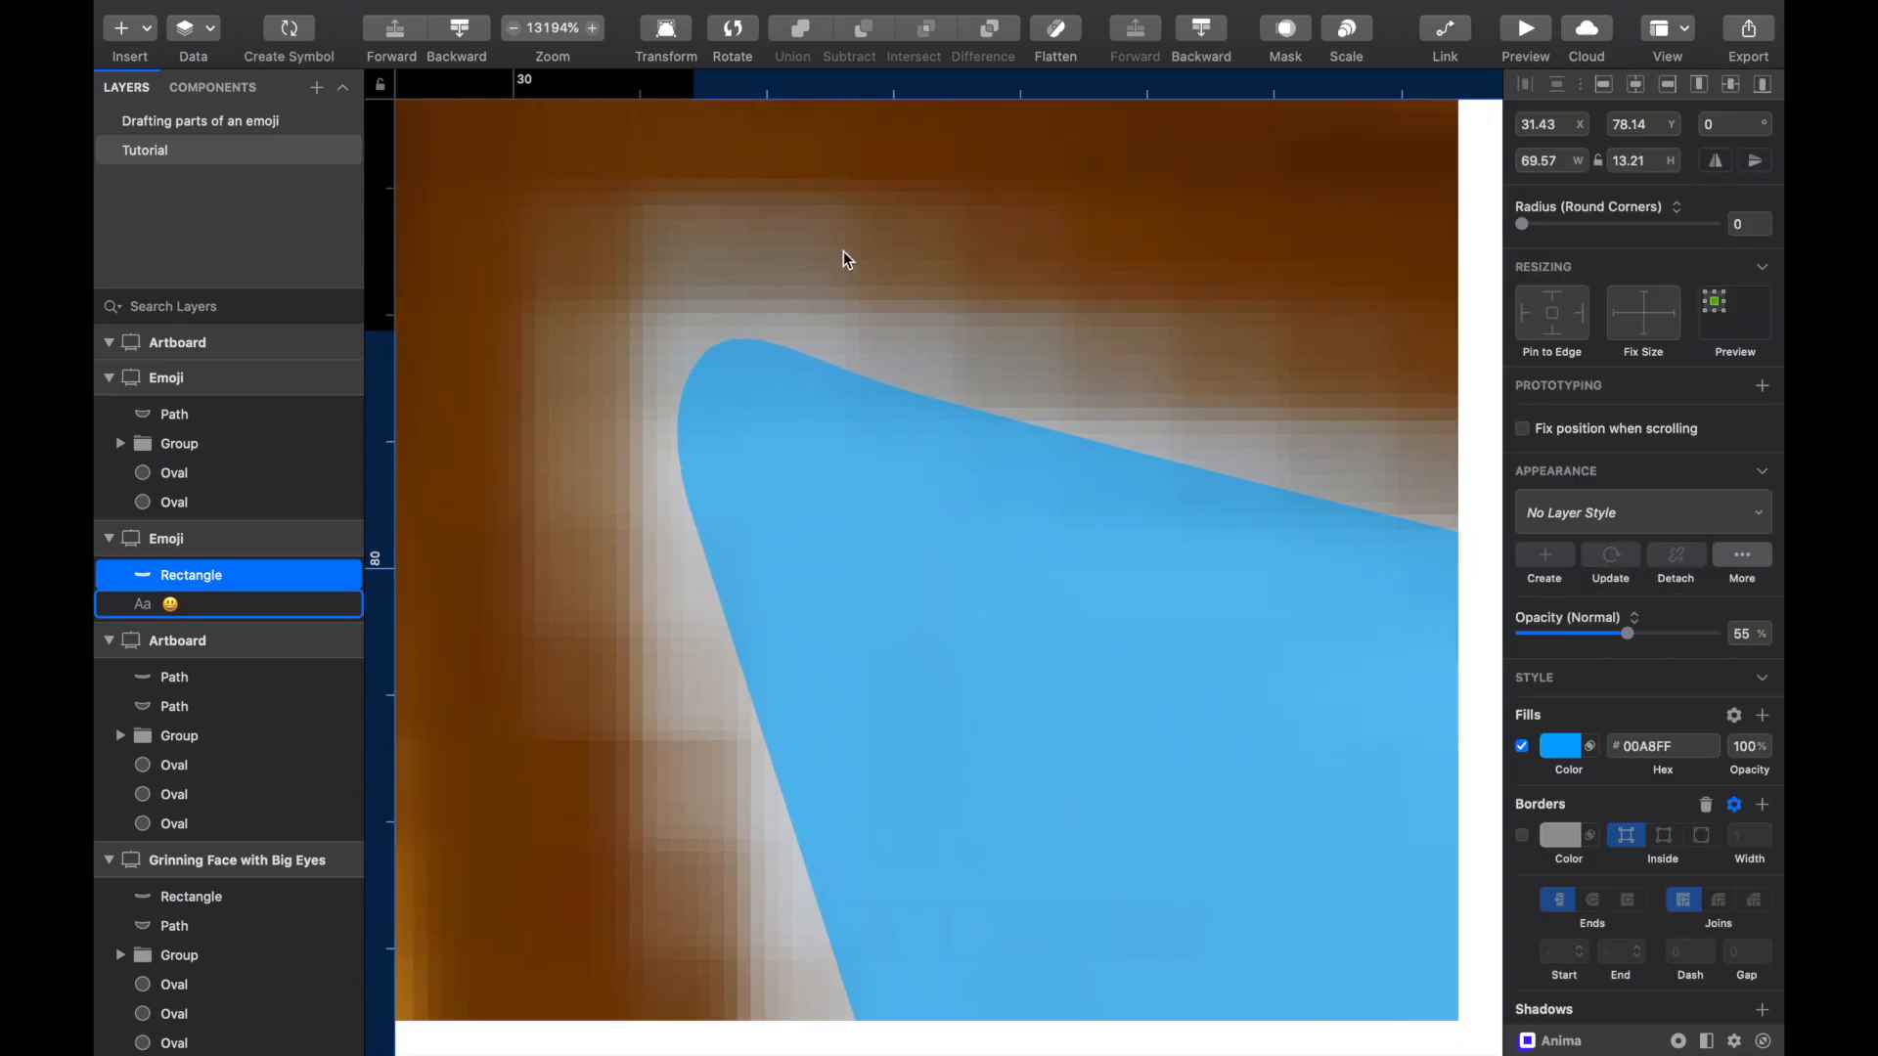
pyautogui.scroll(-5, 843, 250)
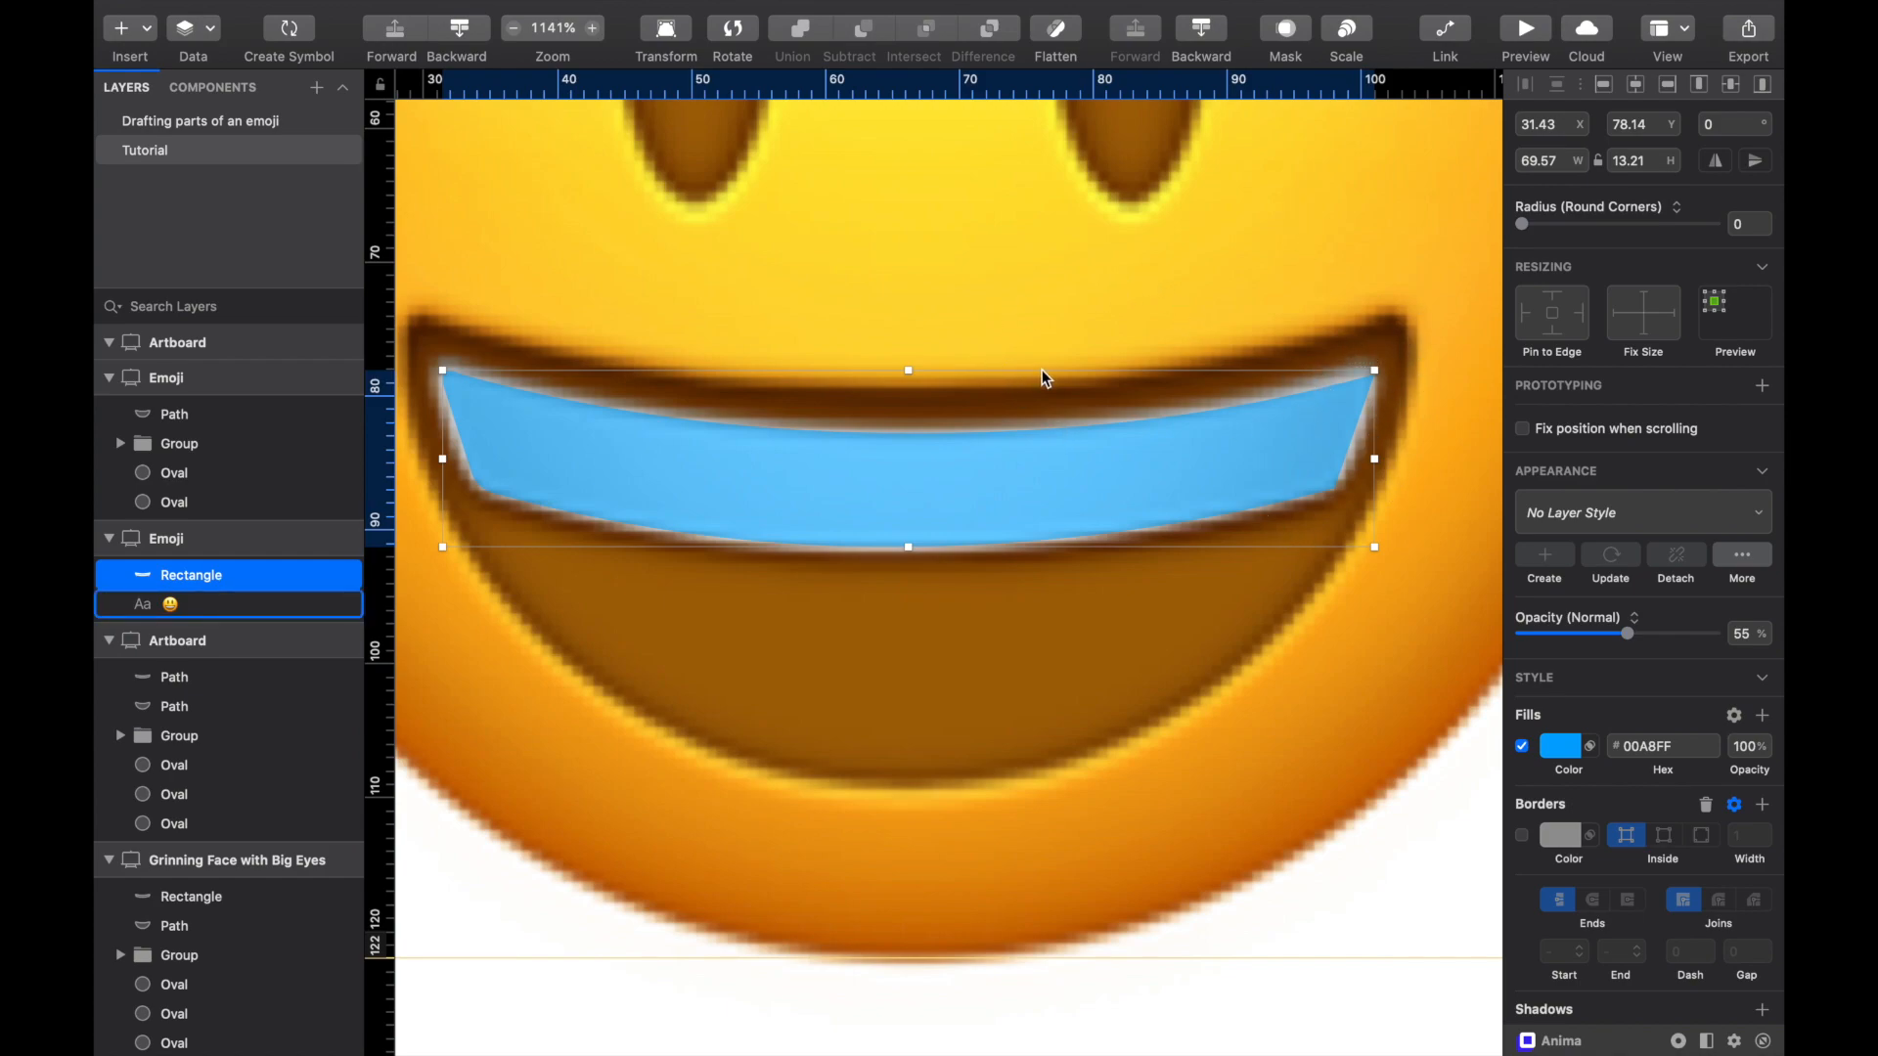
pyautogui.press('r')
pyautogui.moveTo(1441, 262)
pyautogui.mouseDown()
pyautogui.moveTo(1060, 599)
pyautogui.moveTo(926, 629)
pyautogui.moveTo(913, 664)
pyautogui.mouseUp()
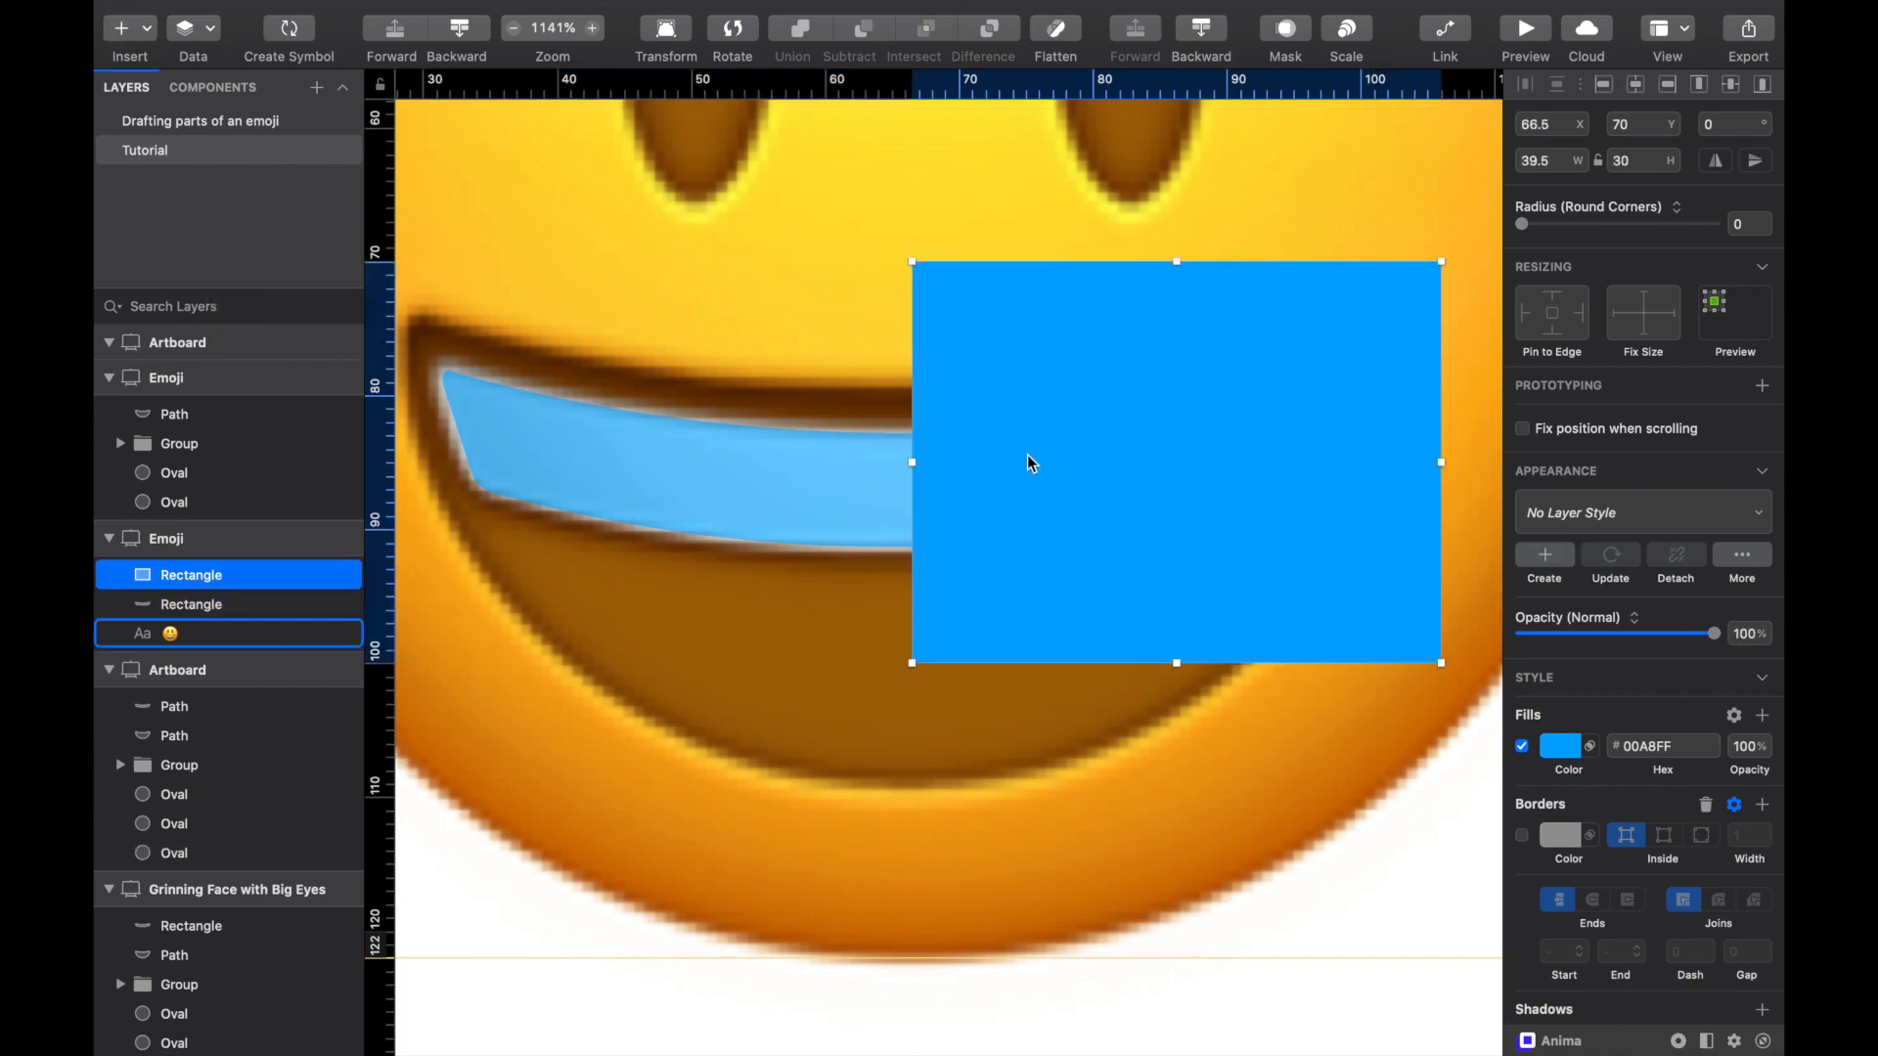
pyautogui.moveTo(1027, 455); pyautogui.dragTo(1052, 460)
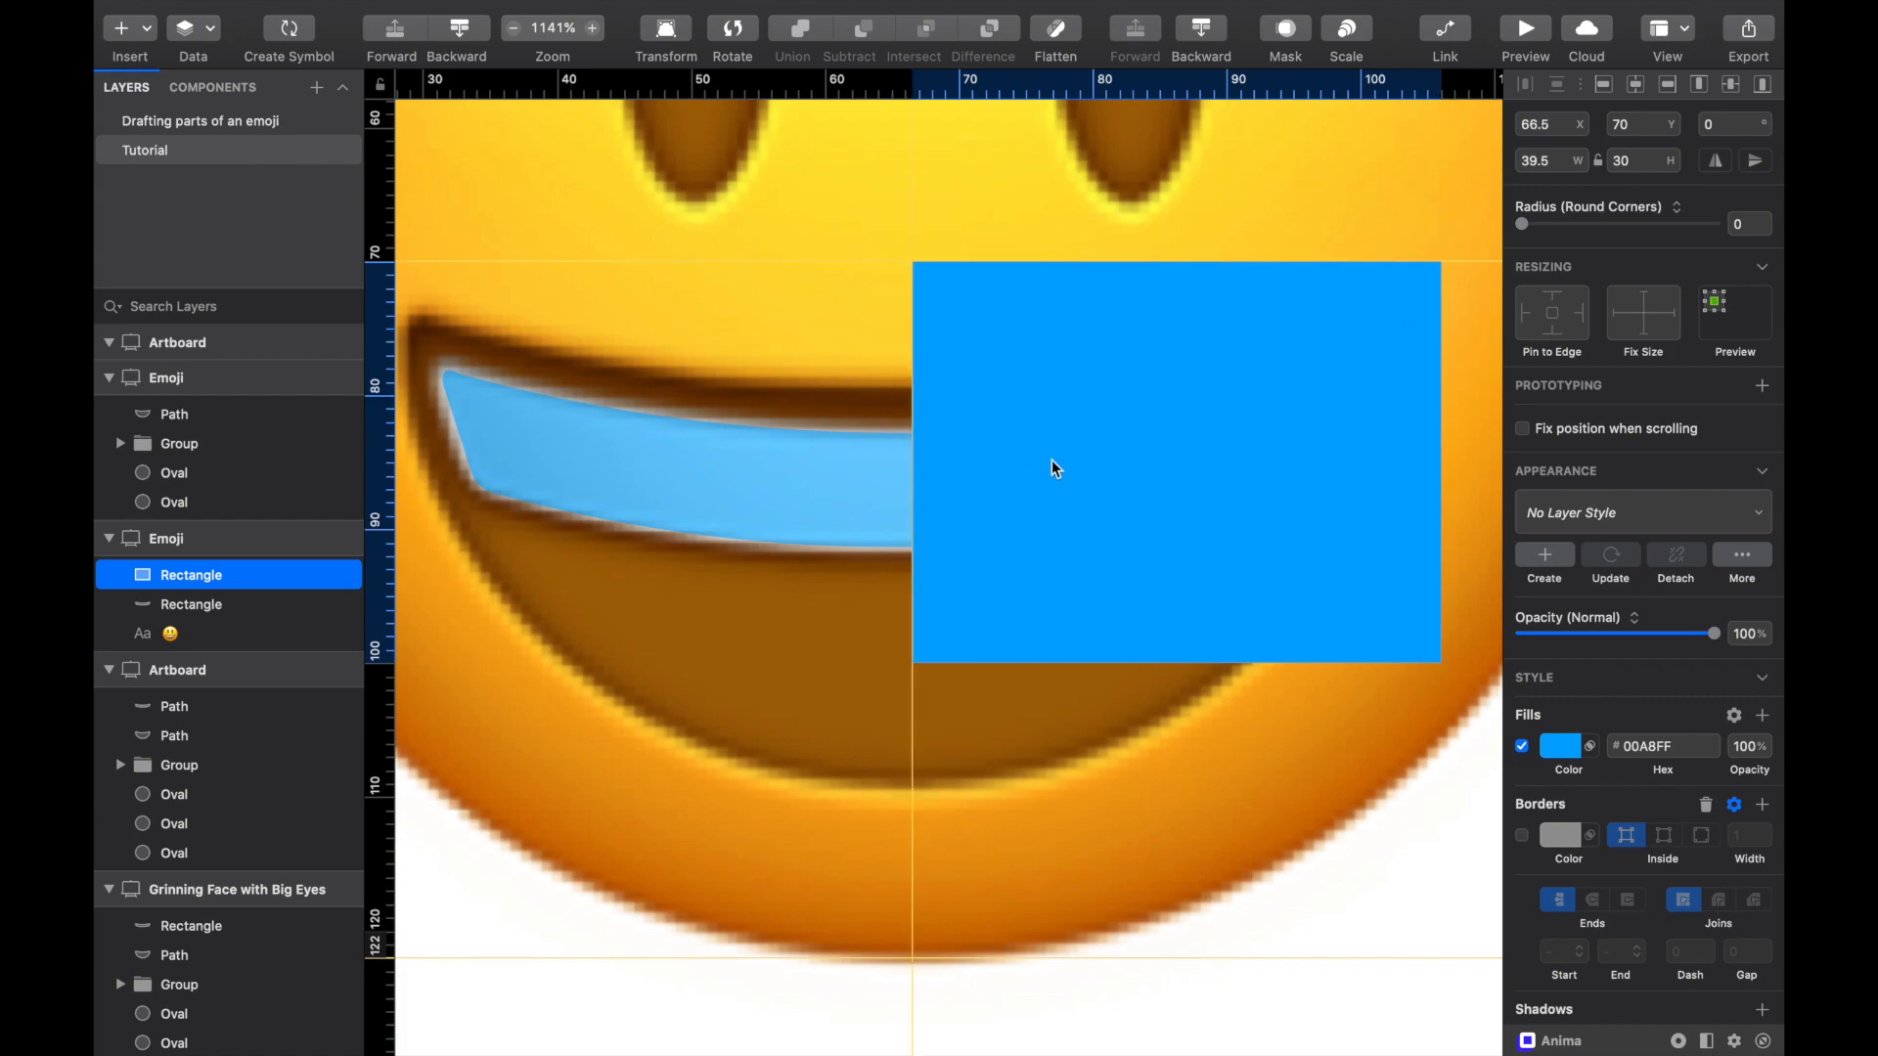
pyautogui.scroll(-3, 1052, 461)
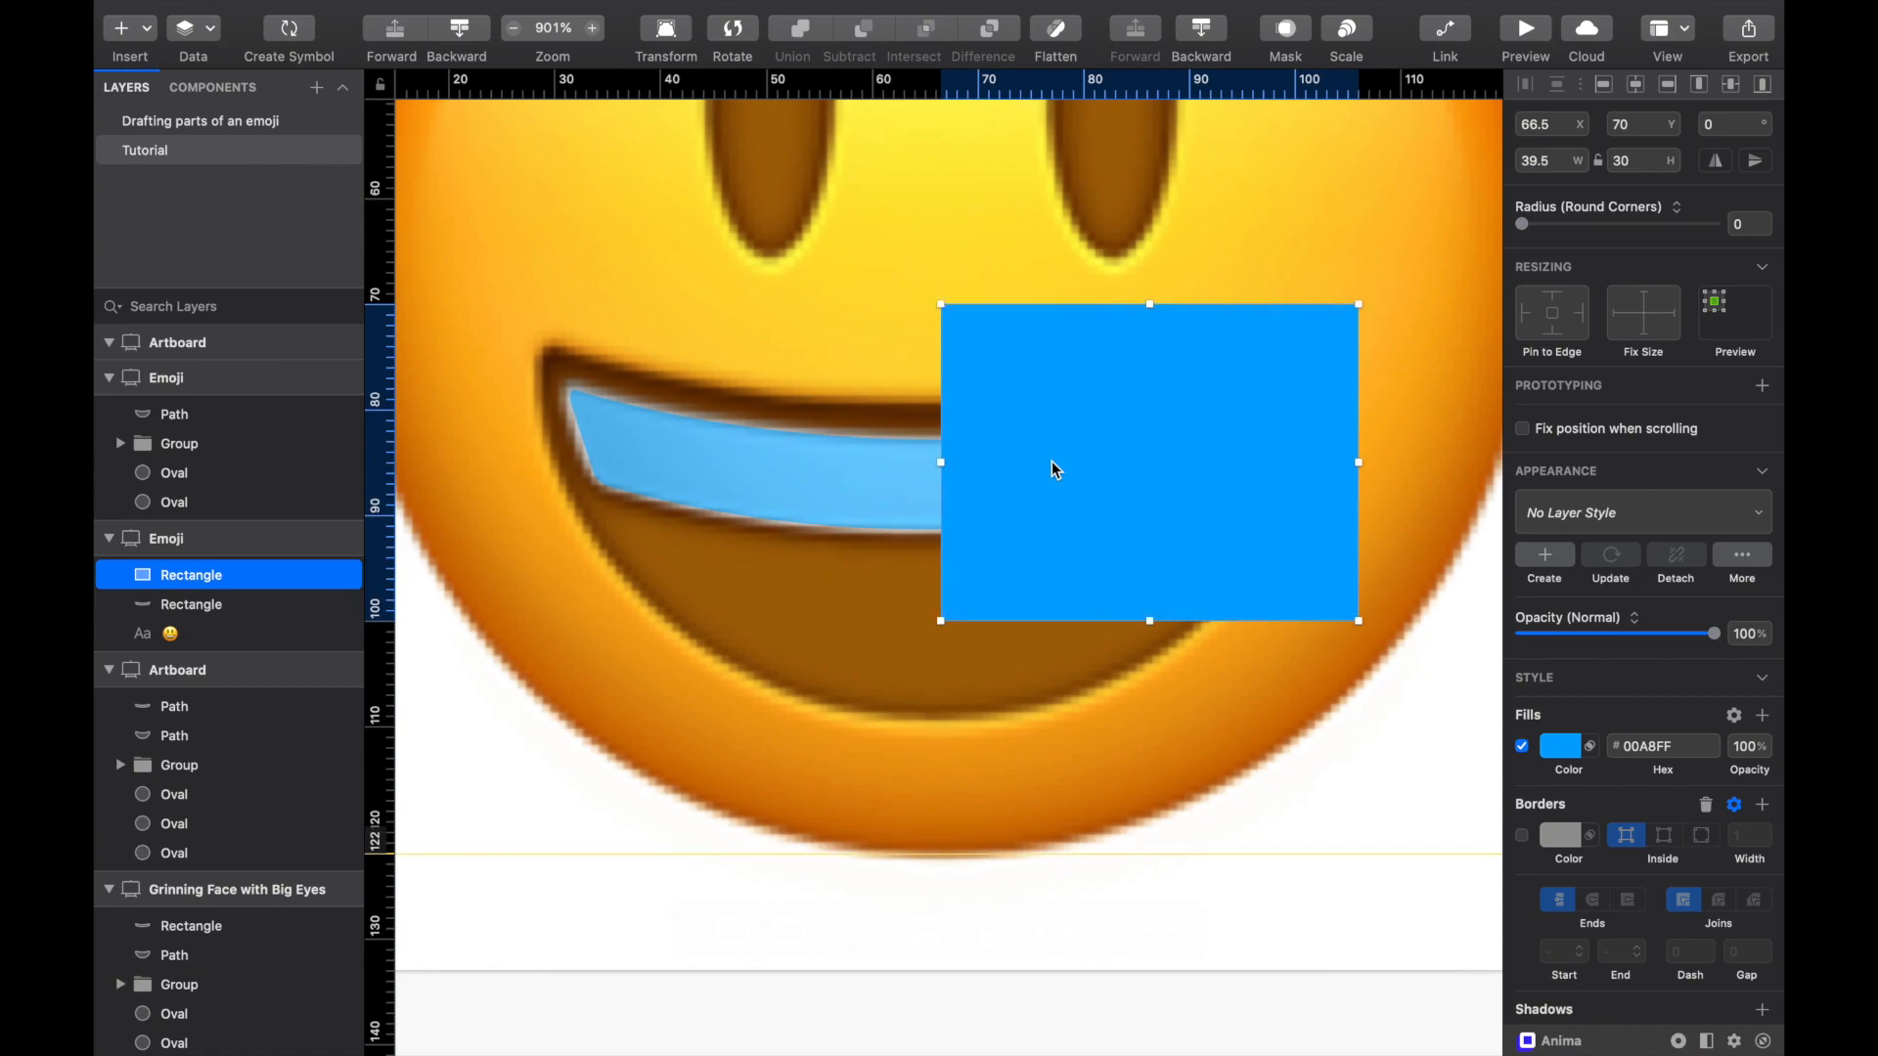
pyautogui.keyDown('shift'); pyautogui.click(901, 474); pyautogui.keyUp('shift')
pyautogui.click(865, 34)
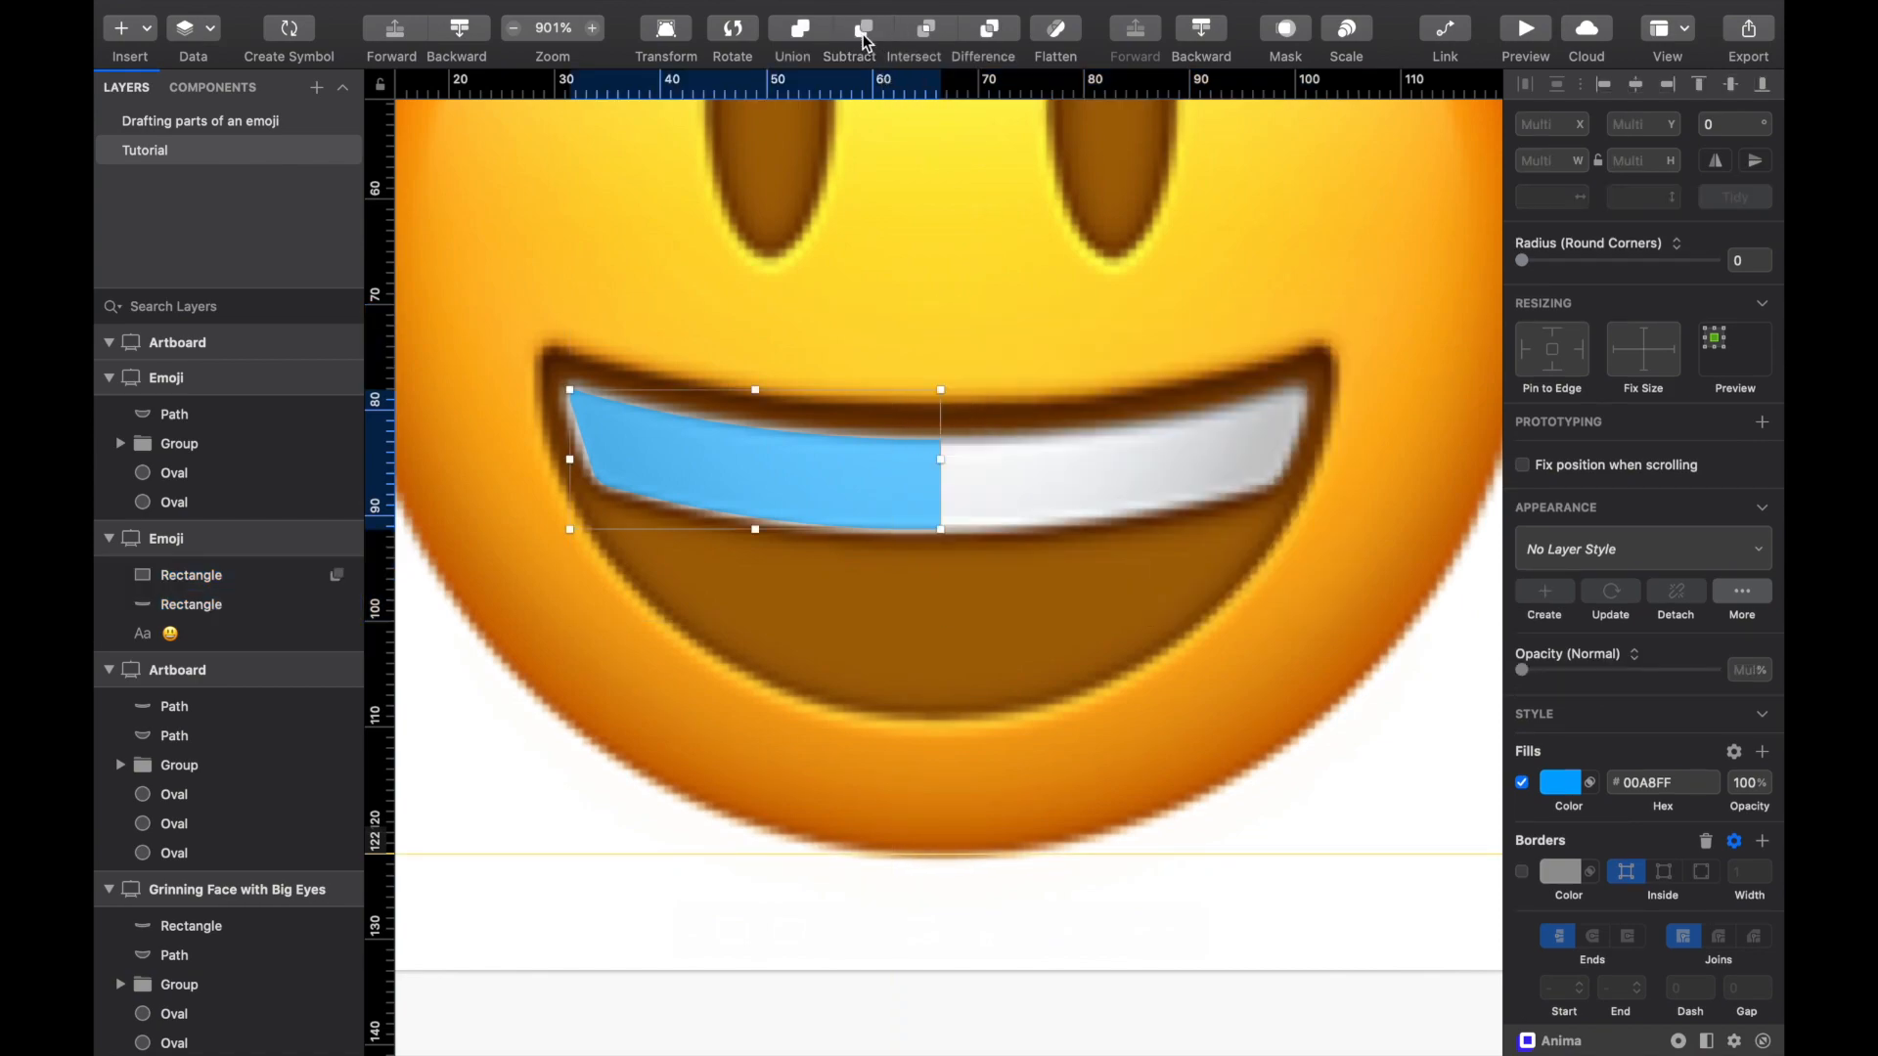
# Step: Duplicate the left half of the teeth, flip the copy horizontally and place it against the centre line at X 66.5, Y 78.14
pyautogui.press('super+c')
pyautogui.press('super+v')
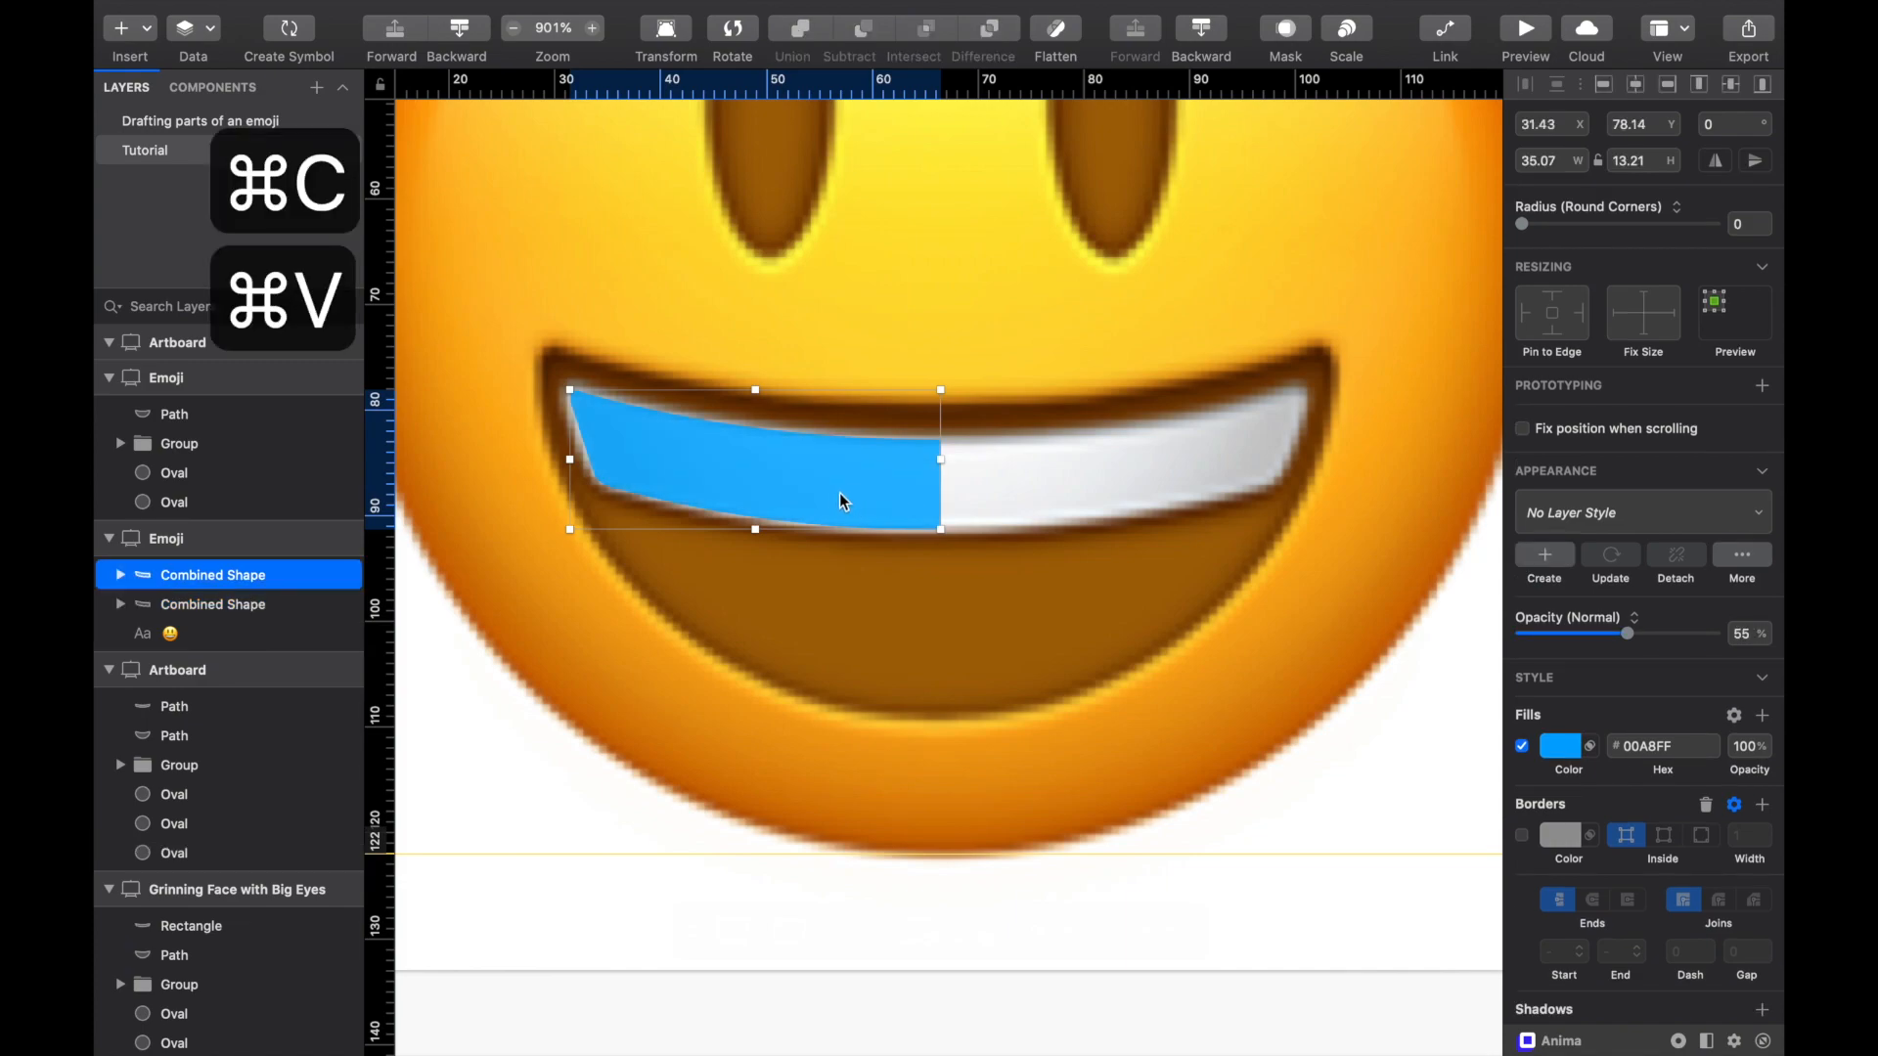
pyautogui.moveTo(839, 494); pyautogui.dragTo(1171, 452)
pyautogui.click(1718, 161)
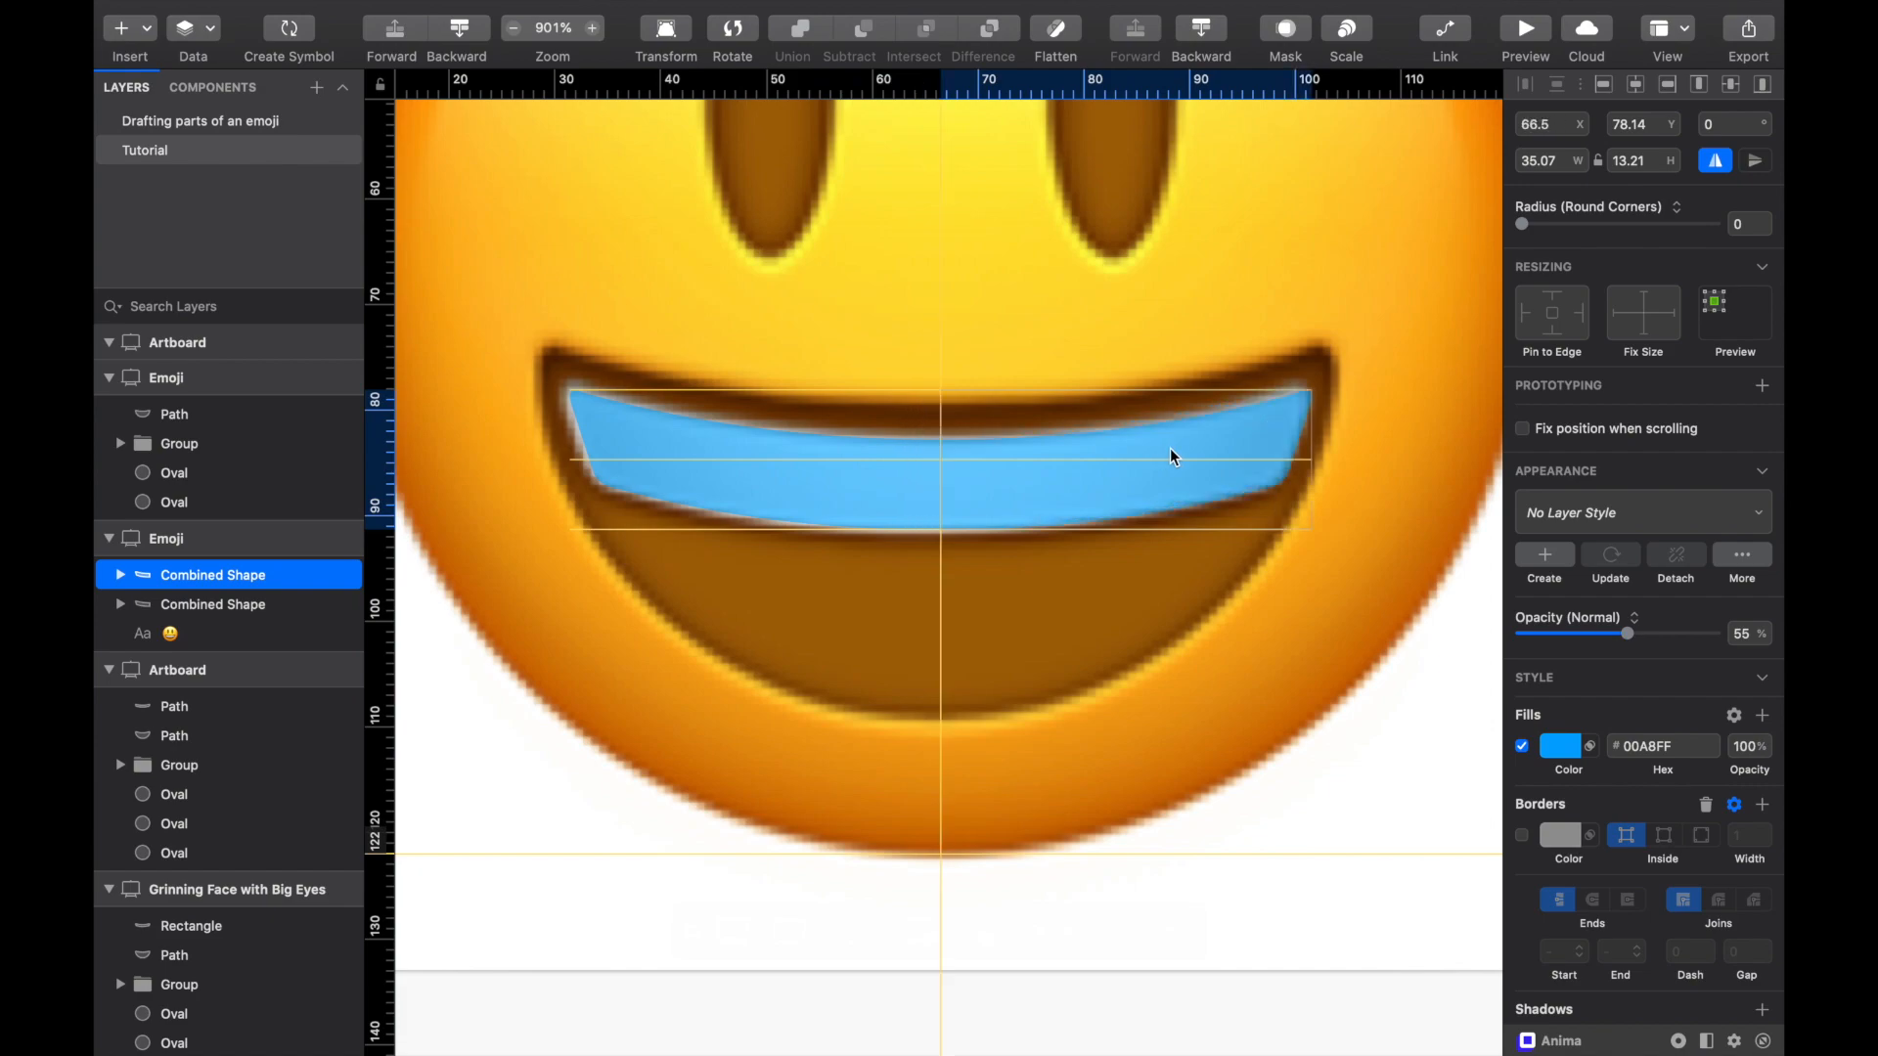
# Step: Union the two teeth halves into one shape and flatten it into a single path
pyautogui.scroll(5, 849, 543)
pyautogui.scroll(2, 860, 530)
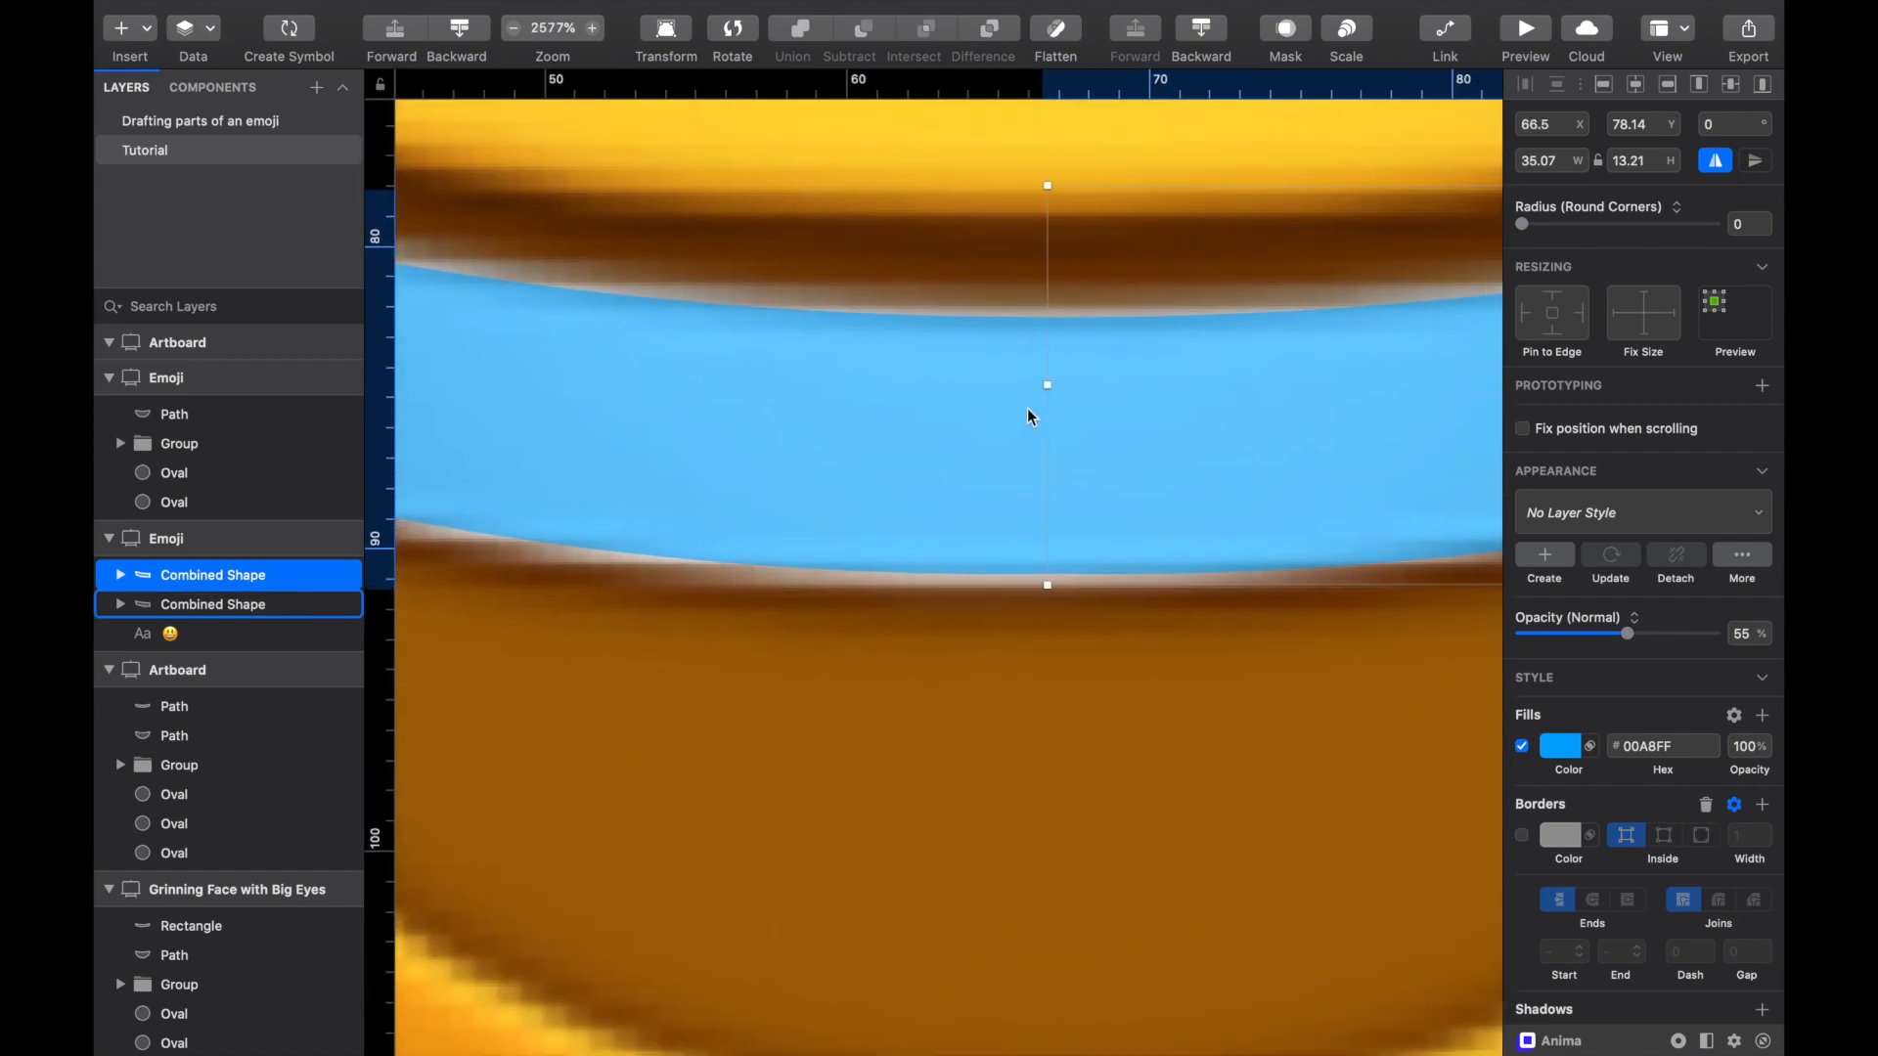
pyautogui.keyDown('shift'); pyautogui.click(968, 384); pyautogui.keyUp('shift')
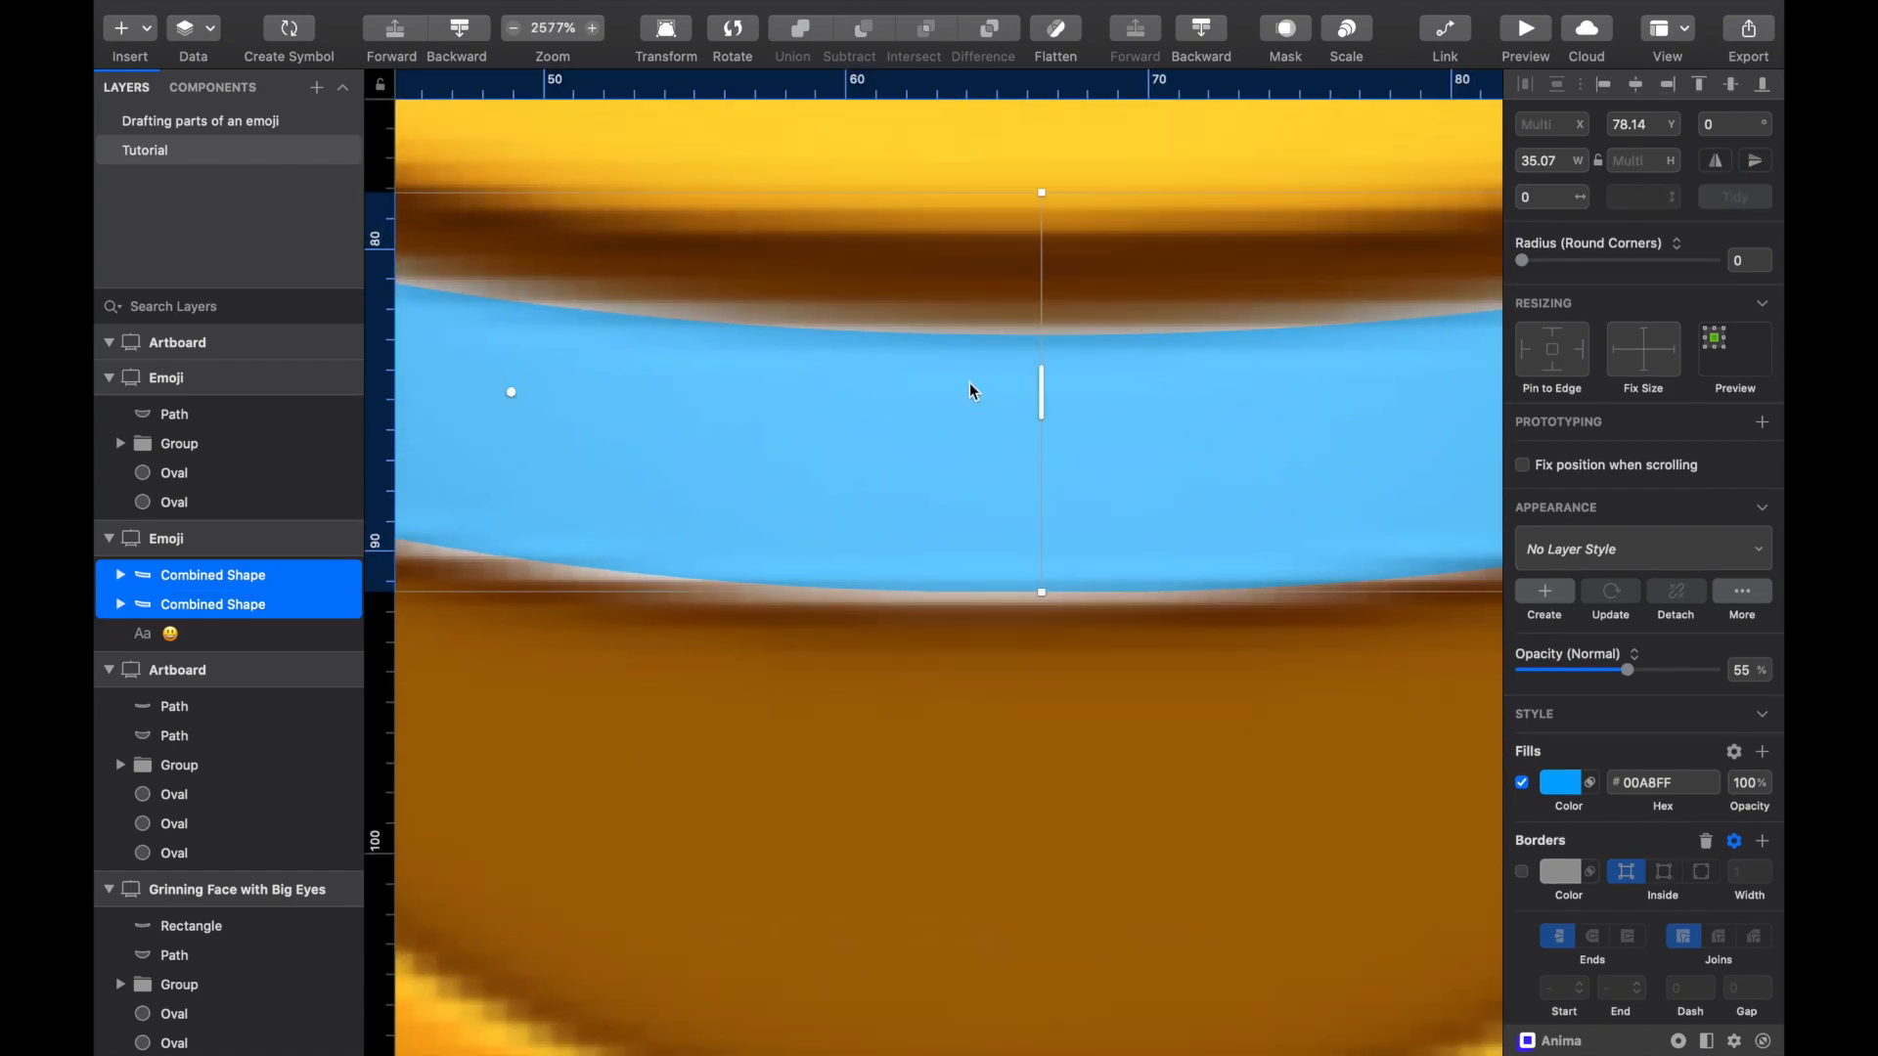
pyautogui.scroll(-4, 970, 383)
pyautogui.moveTo(957, 462); pyautogui.dragTo(950, 423)
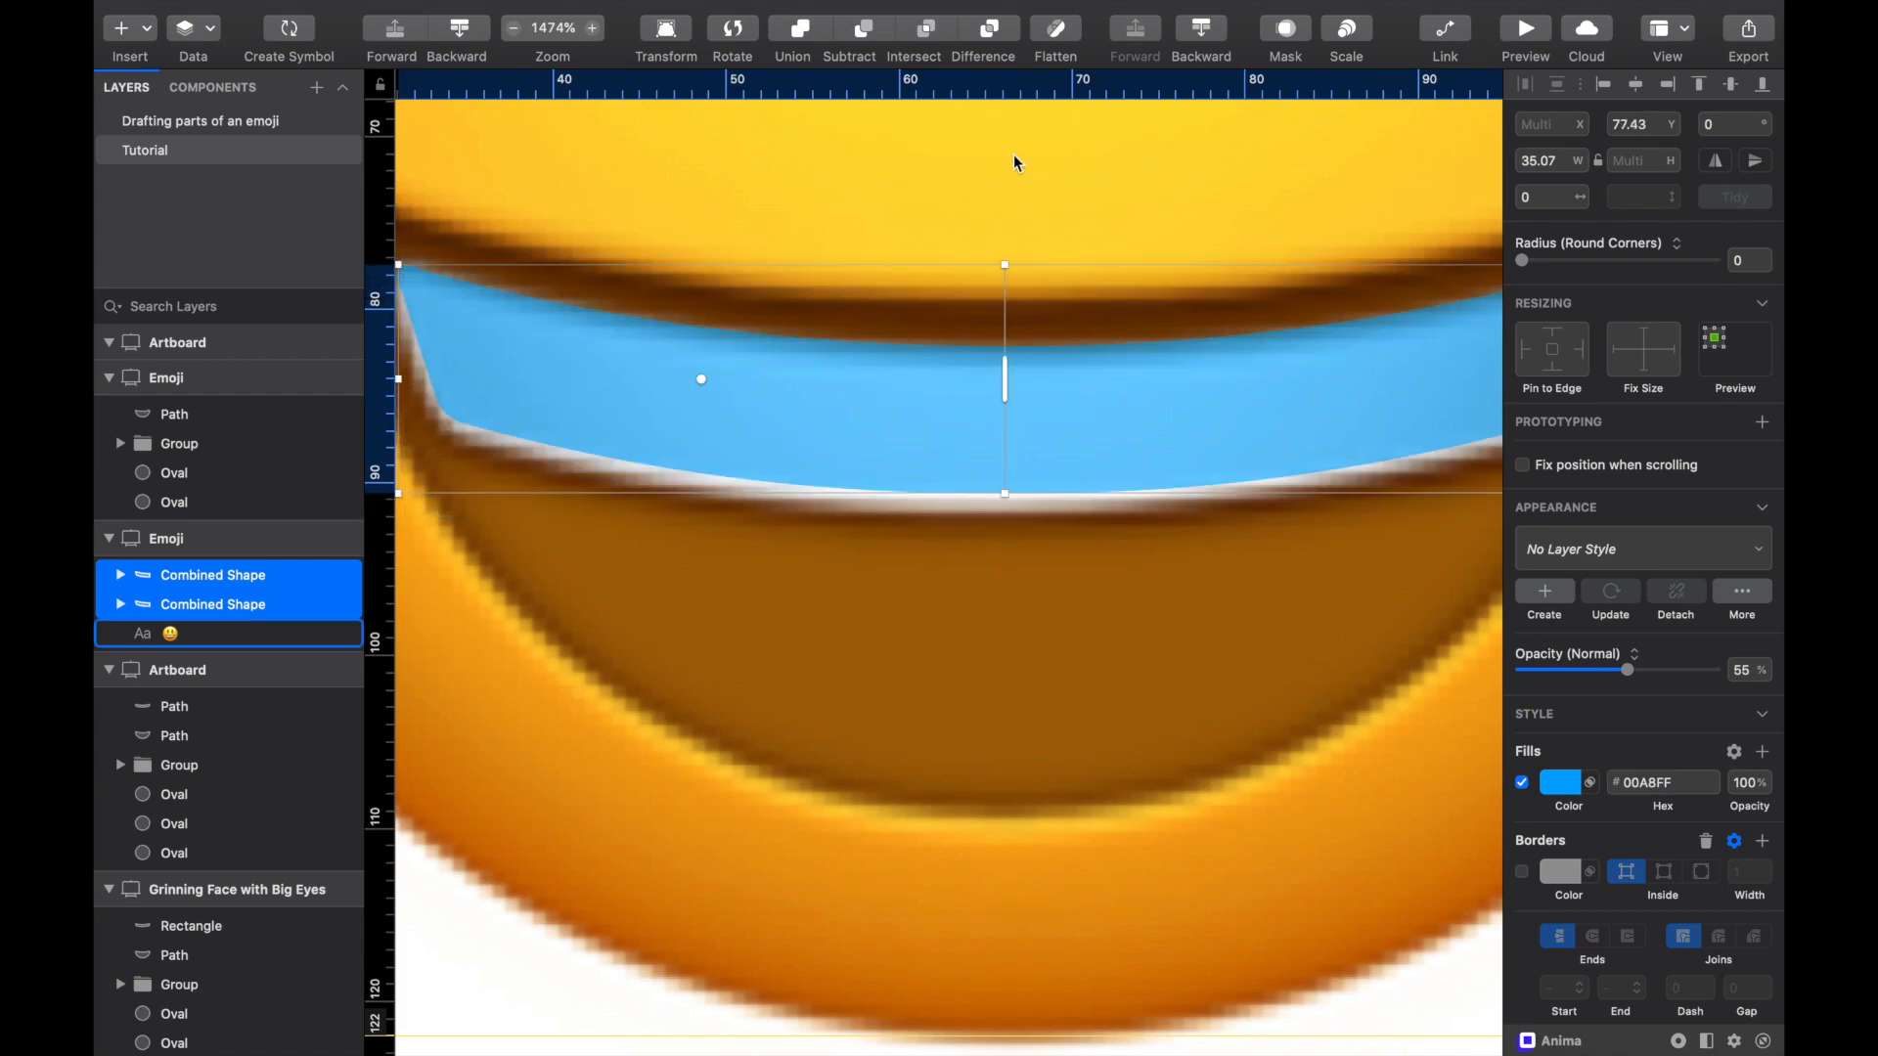
pyautogui.click(810, 30)
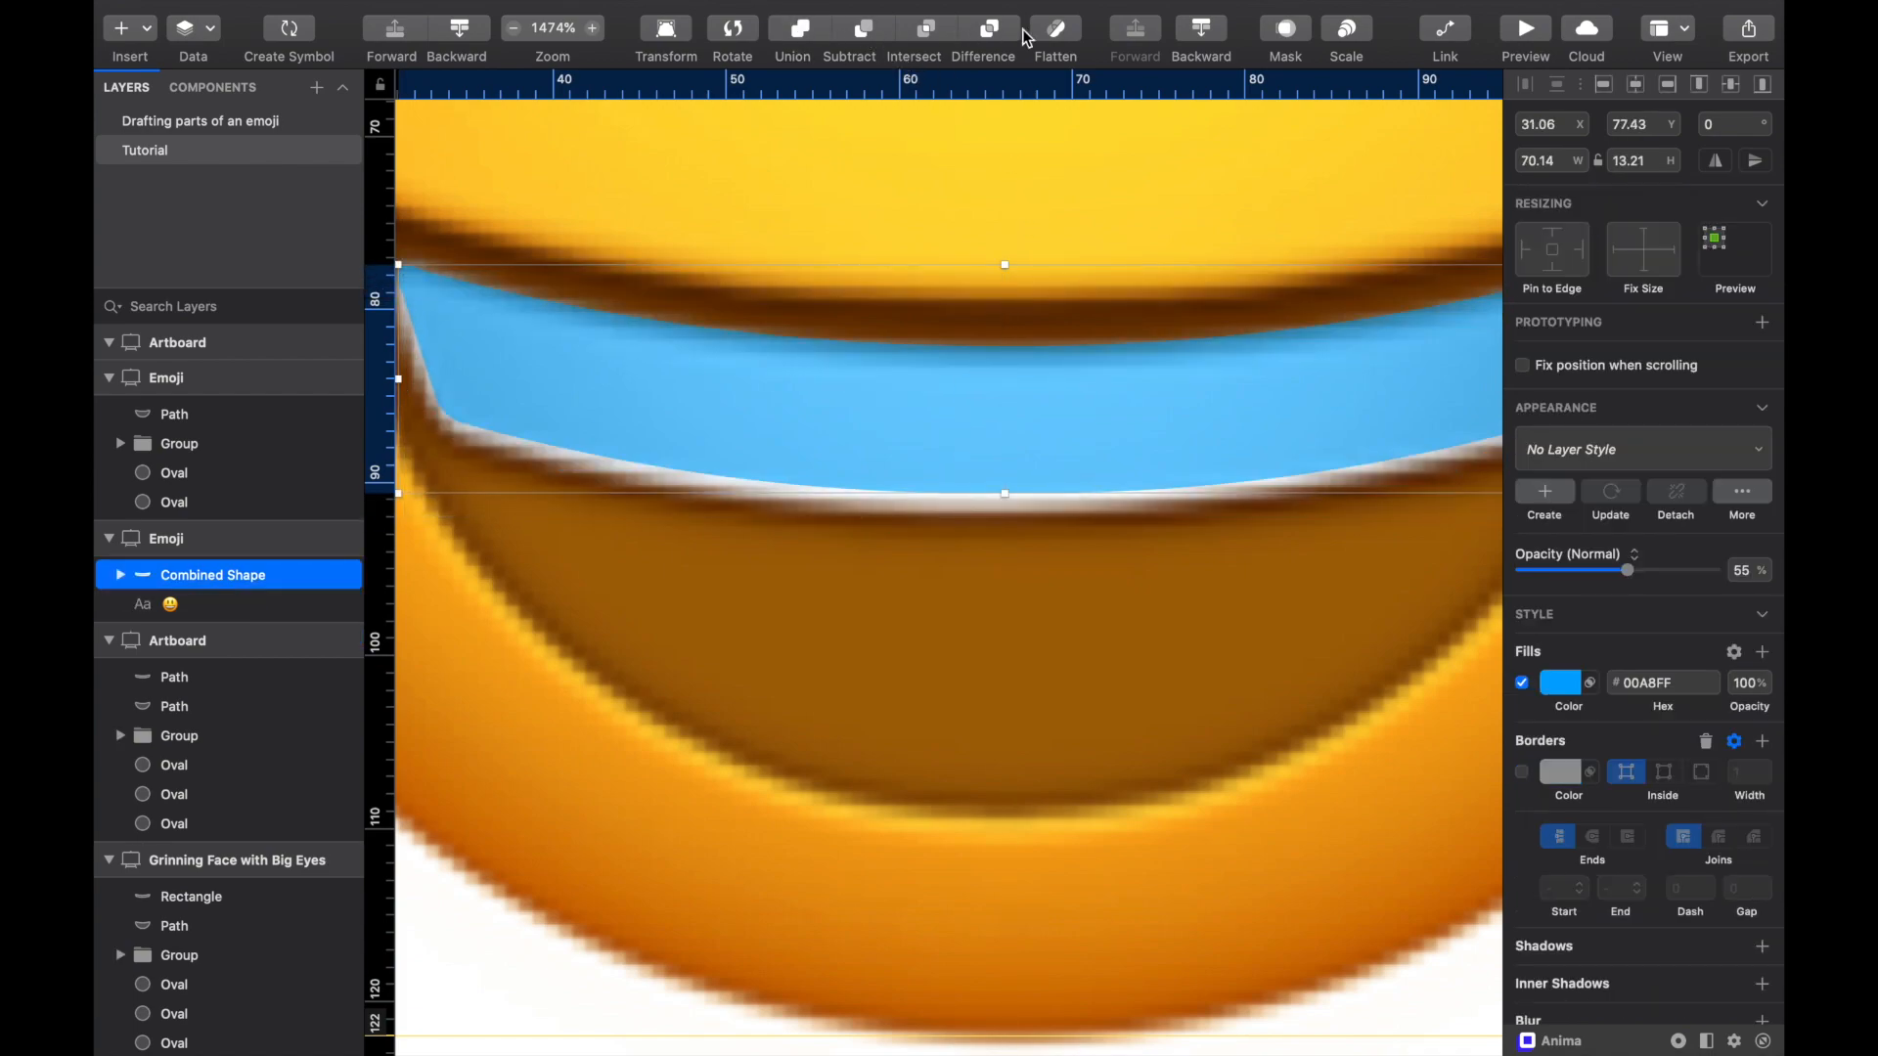
pyautogui.click(1060, 30)
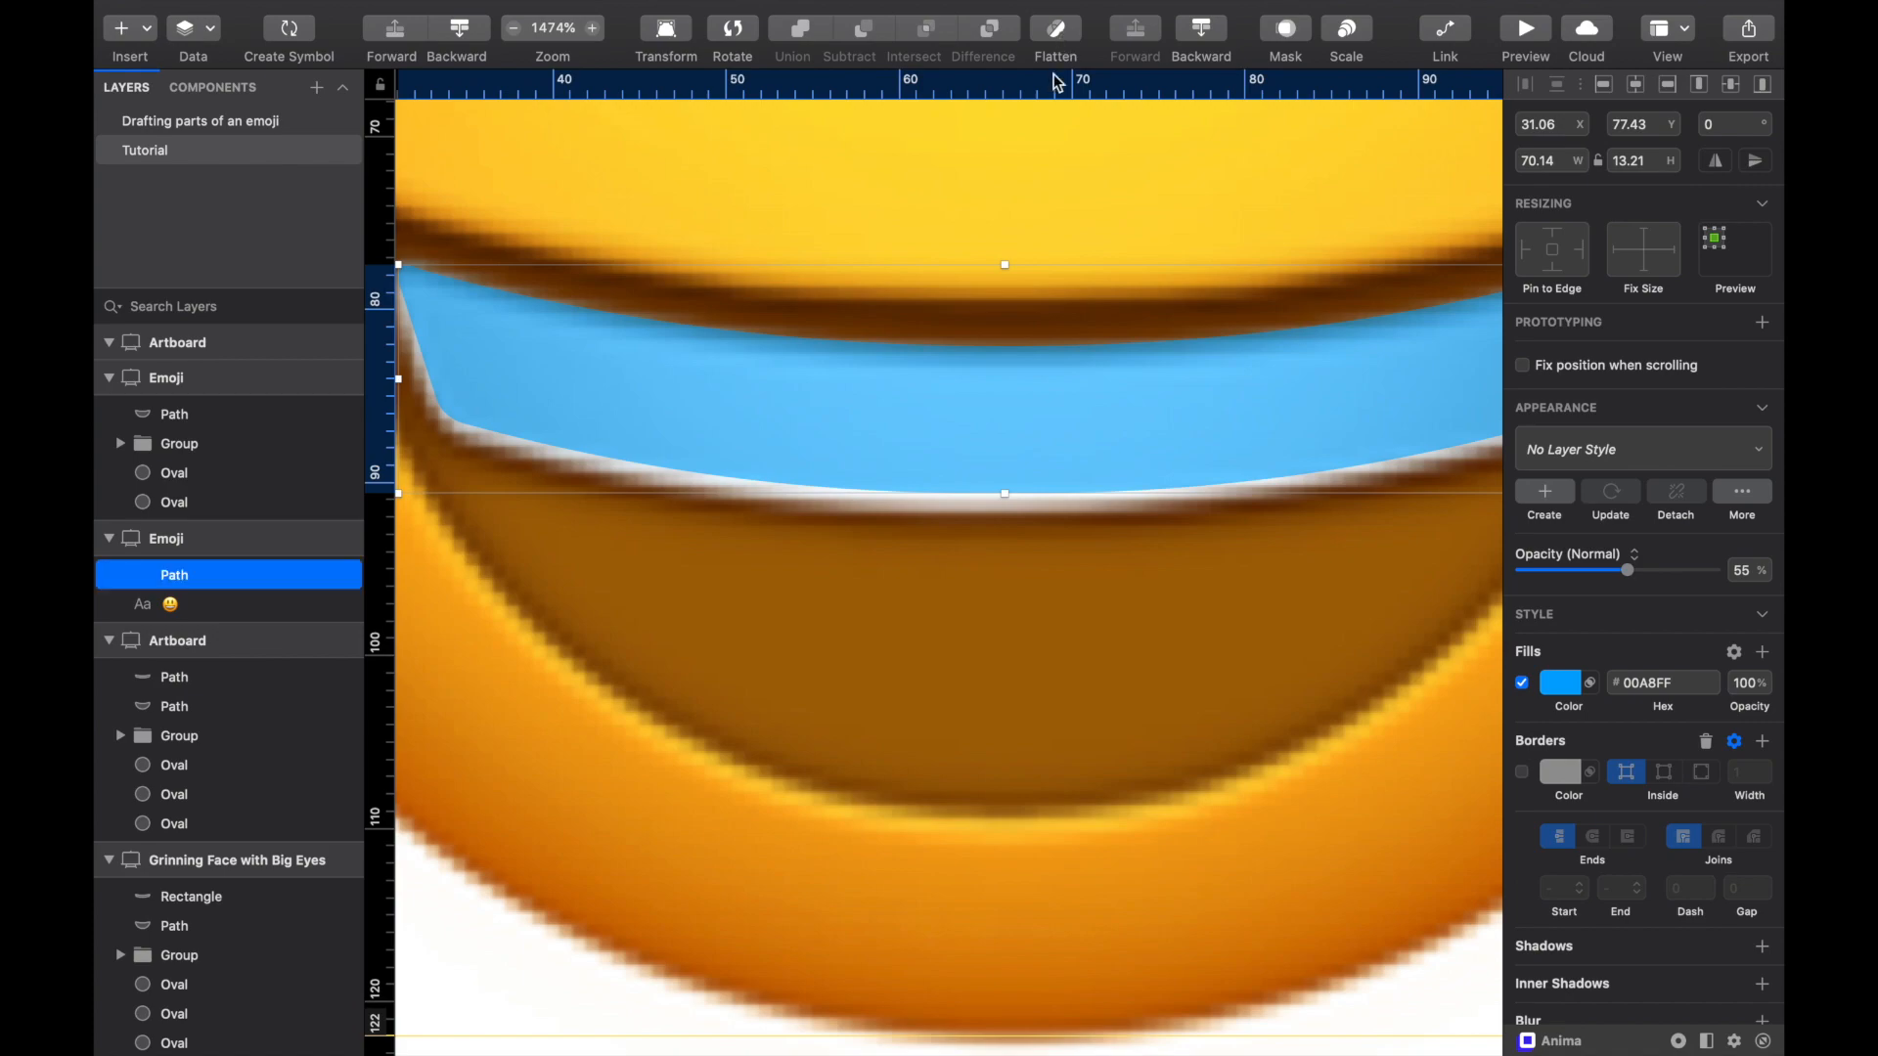
# Step: Move the teeth path below the reference teeth to about X 31.43, Y 90.27 and set its opacity to 100%
pyautogui.scroll(-7, 1024, 289)
pyautogui.scroll(5, 995, 360)
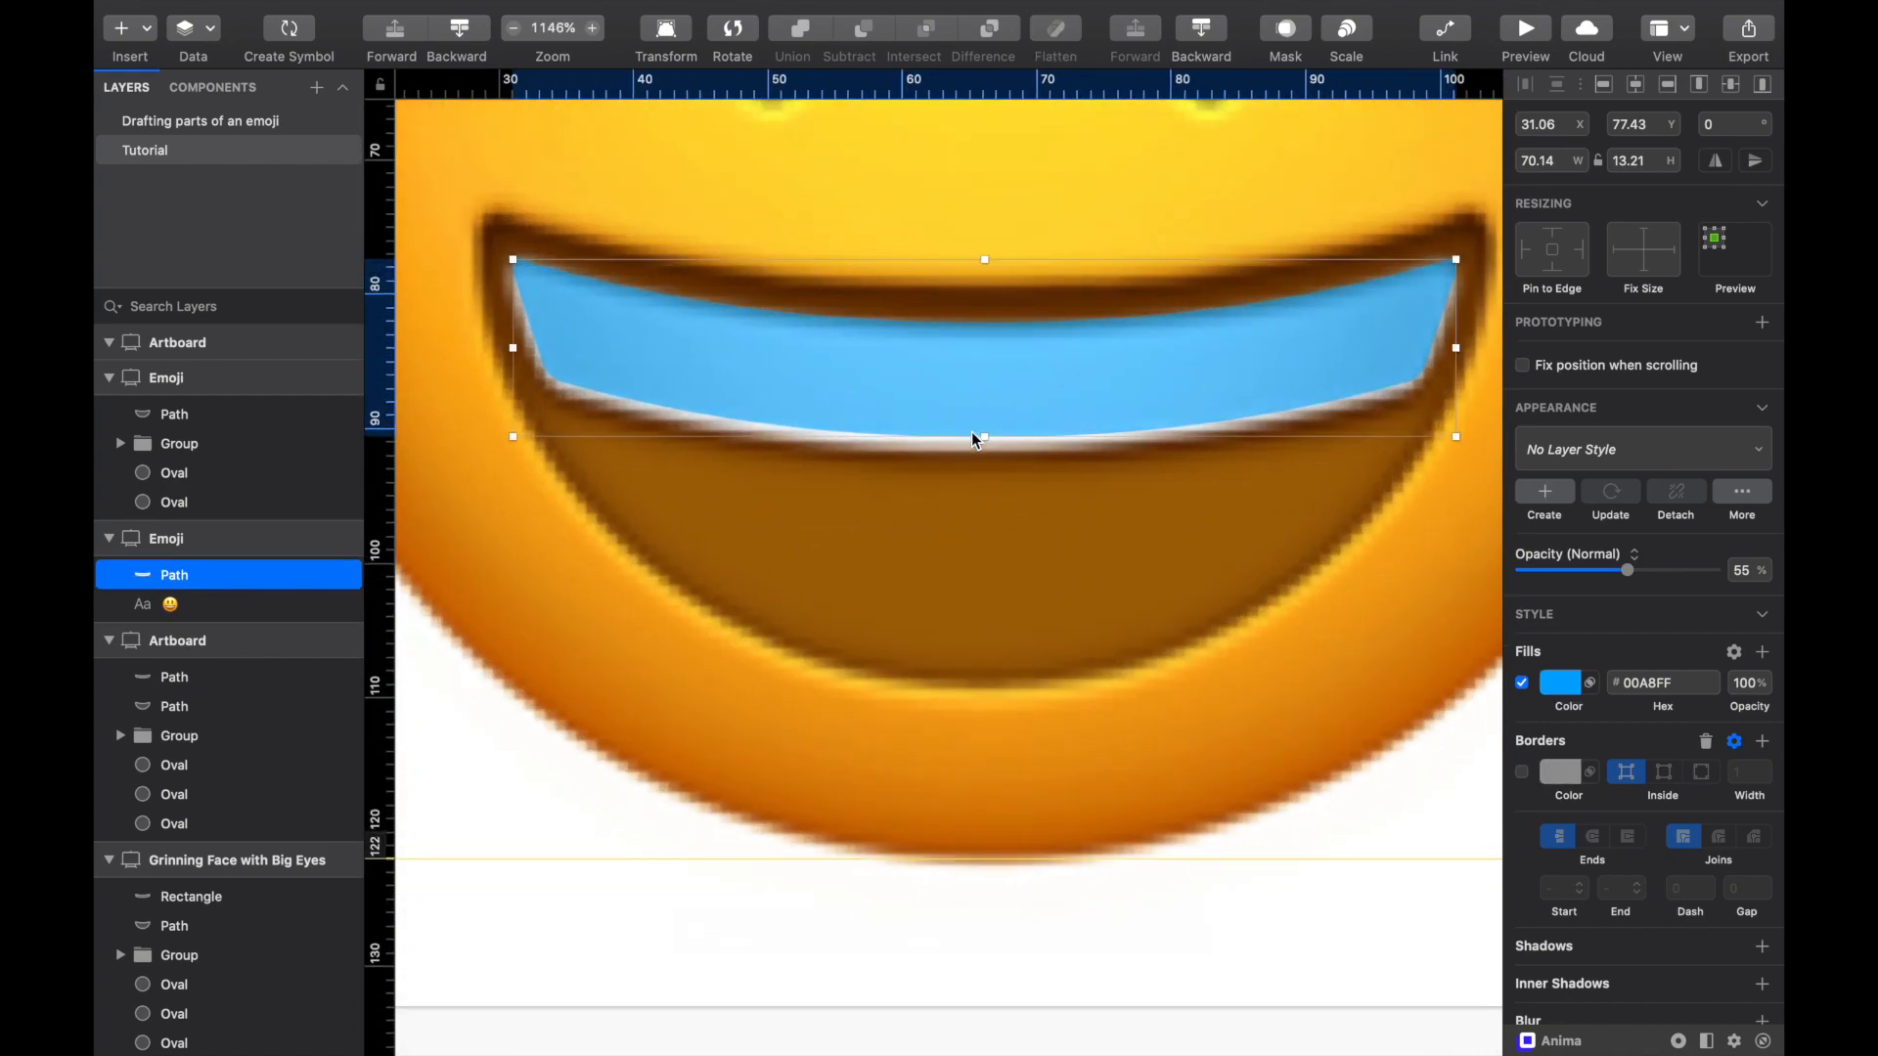
pyautogui.scroll(2, 971, 431)
pyautogui.moveTo(971, 431); pyautogui.dragTo(977, 577)
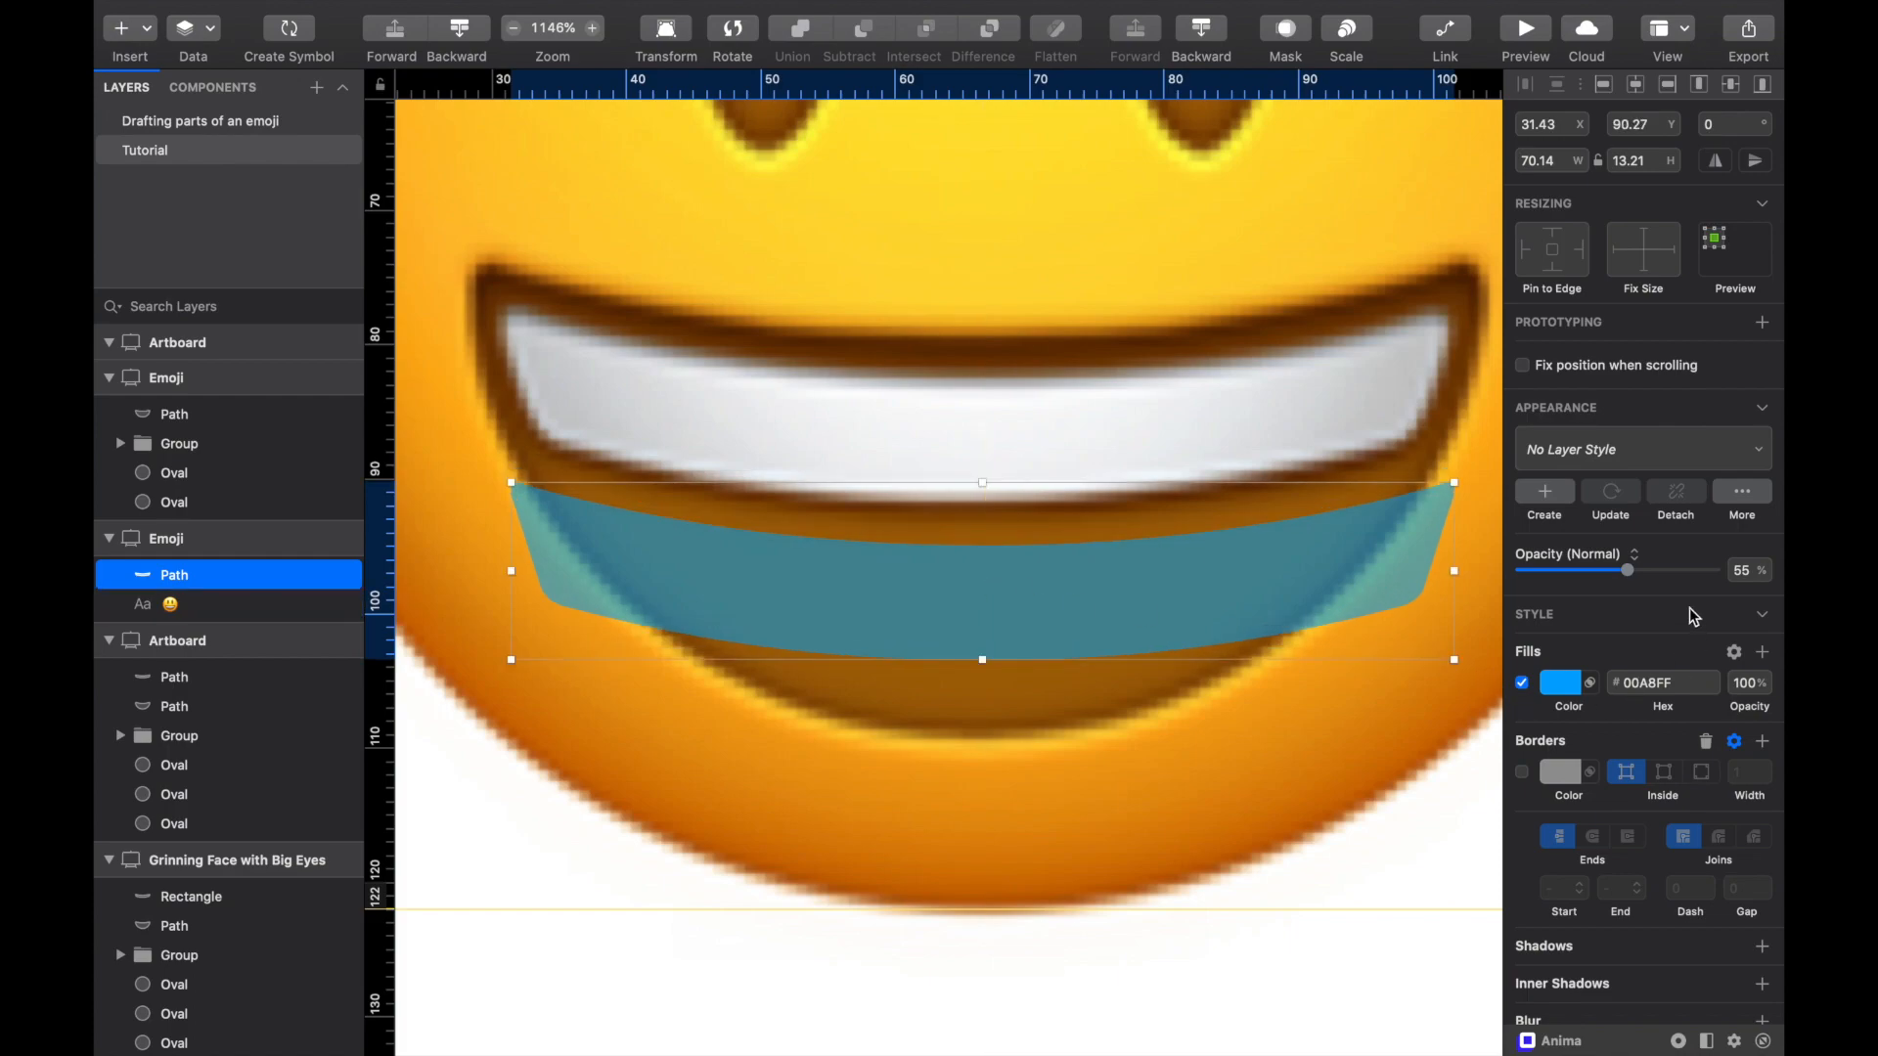
pyautogui.moveTo(1634, 584); pyautogui.dragTo(1736, 577)
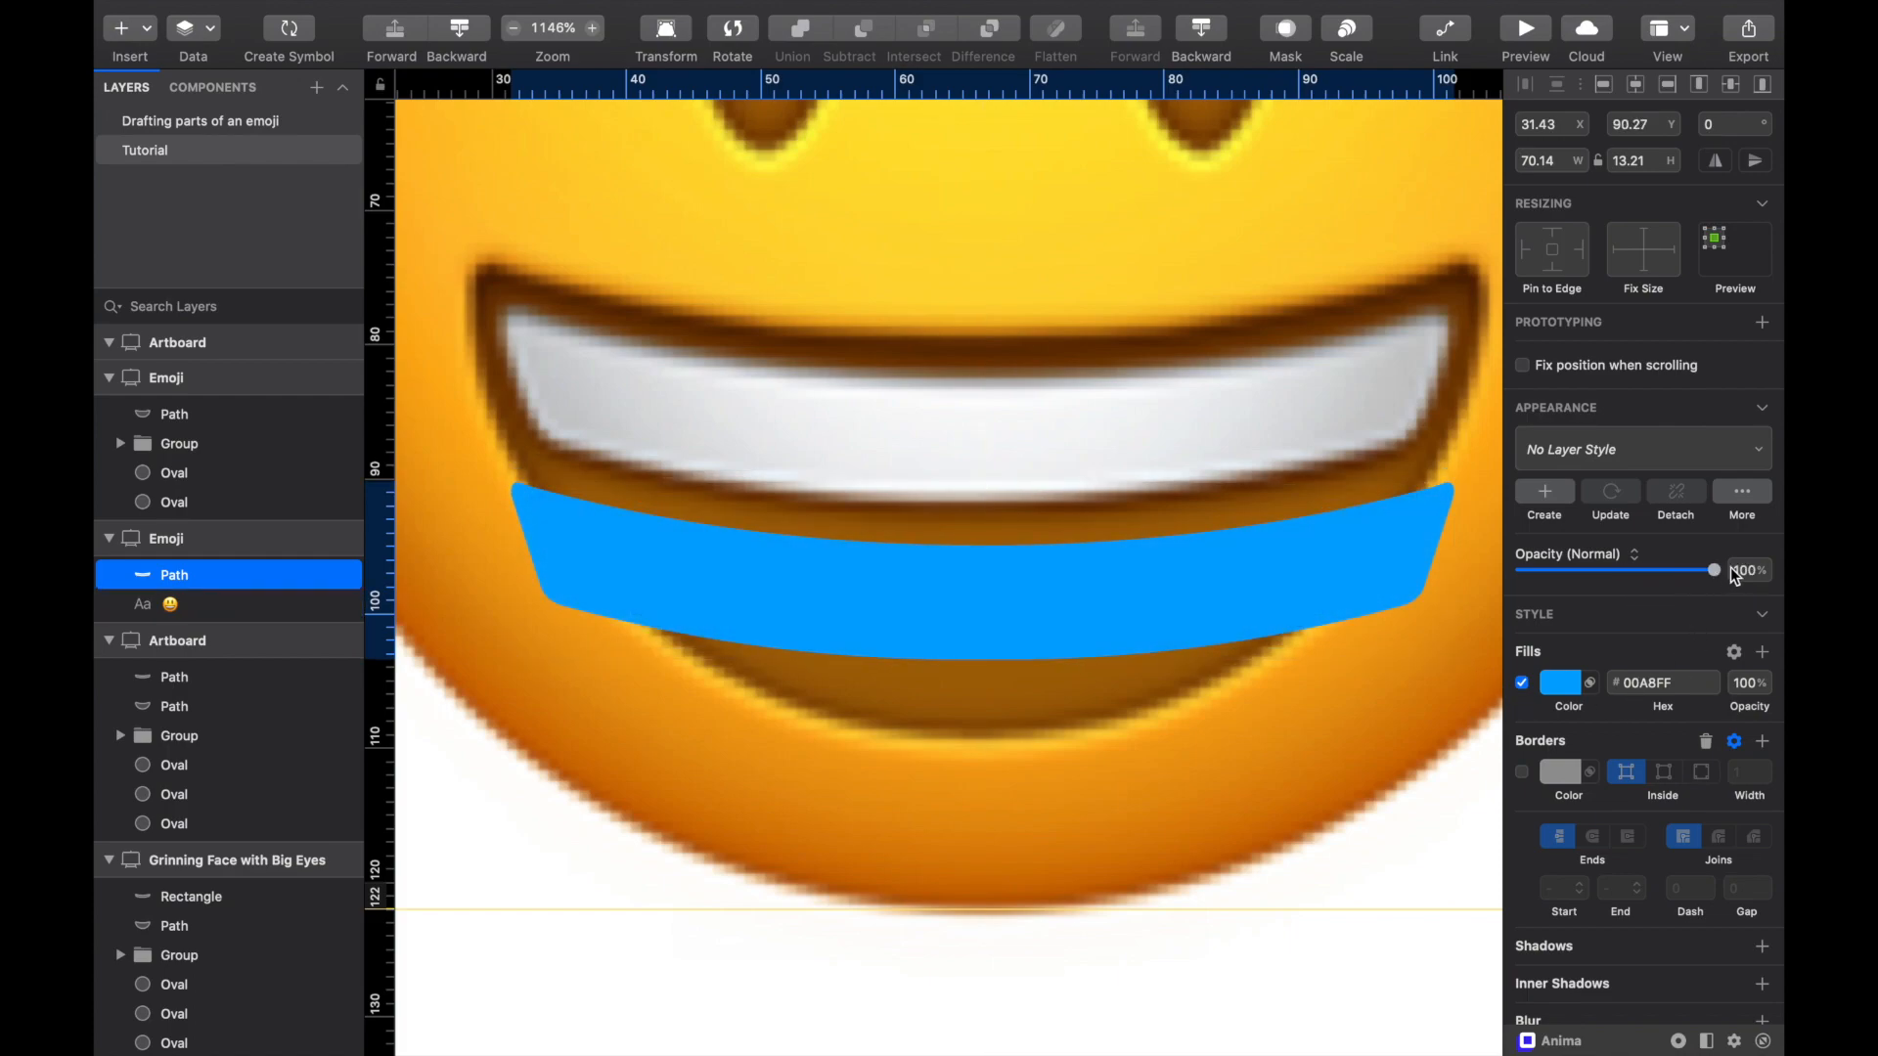
# Step: Give the teeth path a horizontal linear gradient fill and add a white (FFFFFF) colour stop at its middle
pyautogui.click(1555, 685)
pyautogui.click(1604, 671)
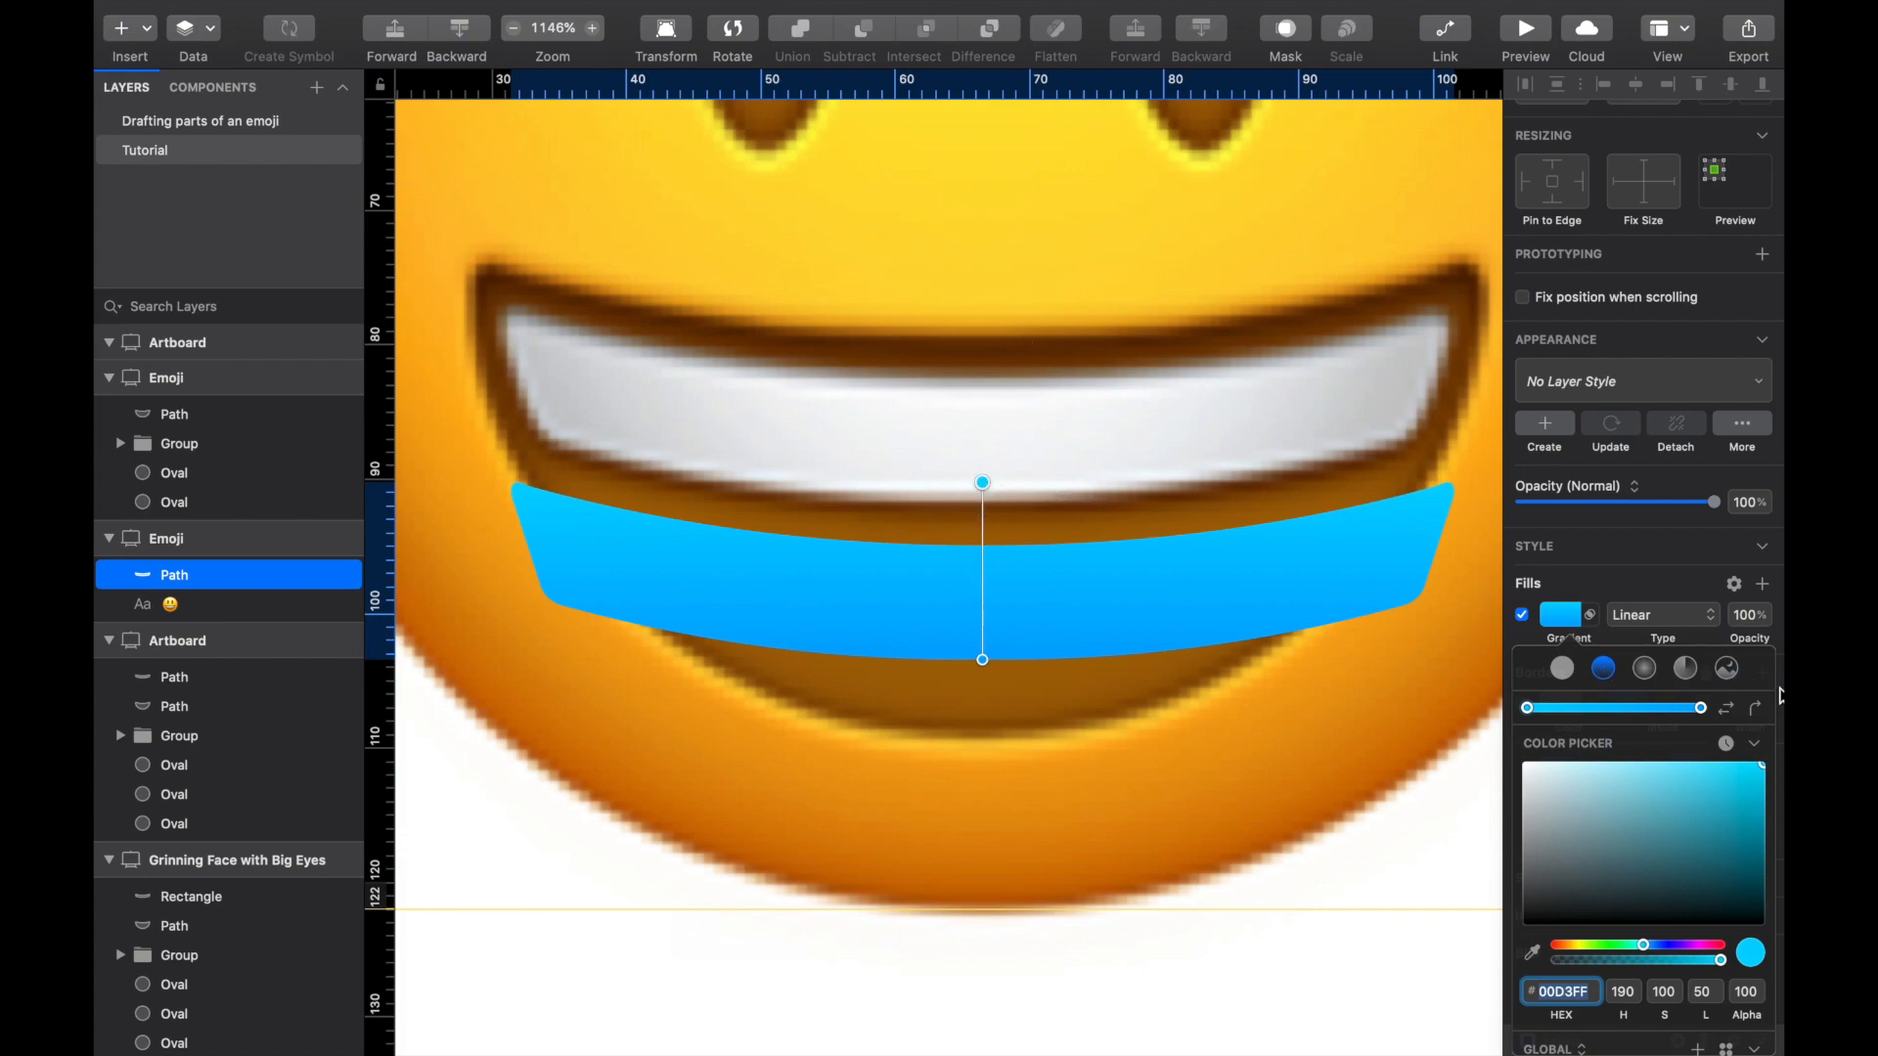
pyautogui.click(1755, 710)
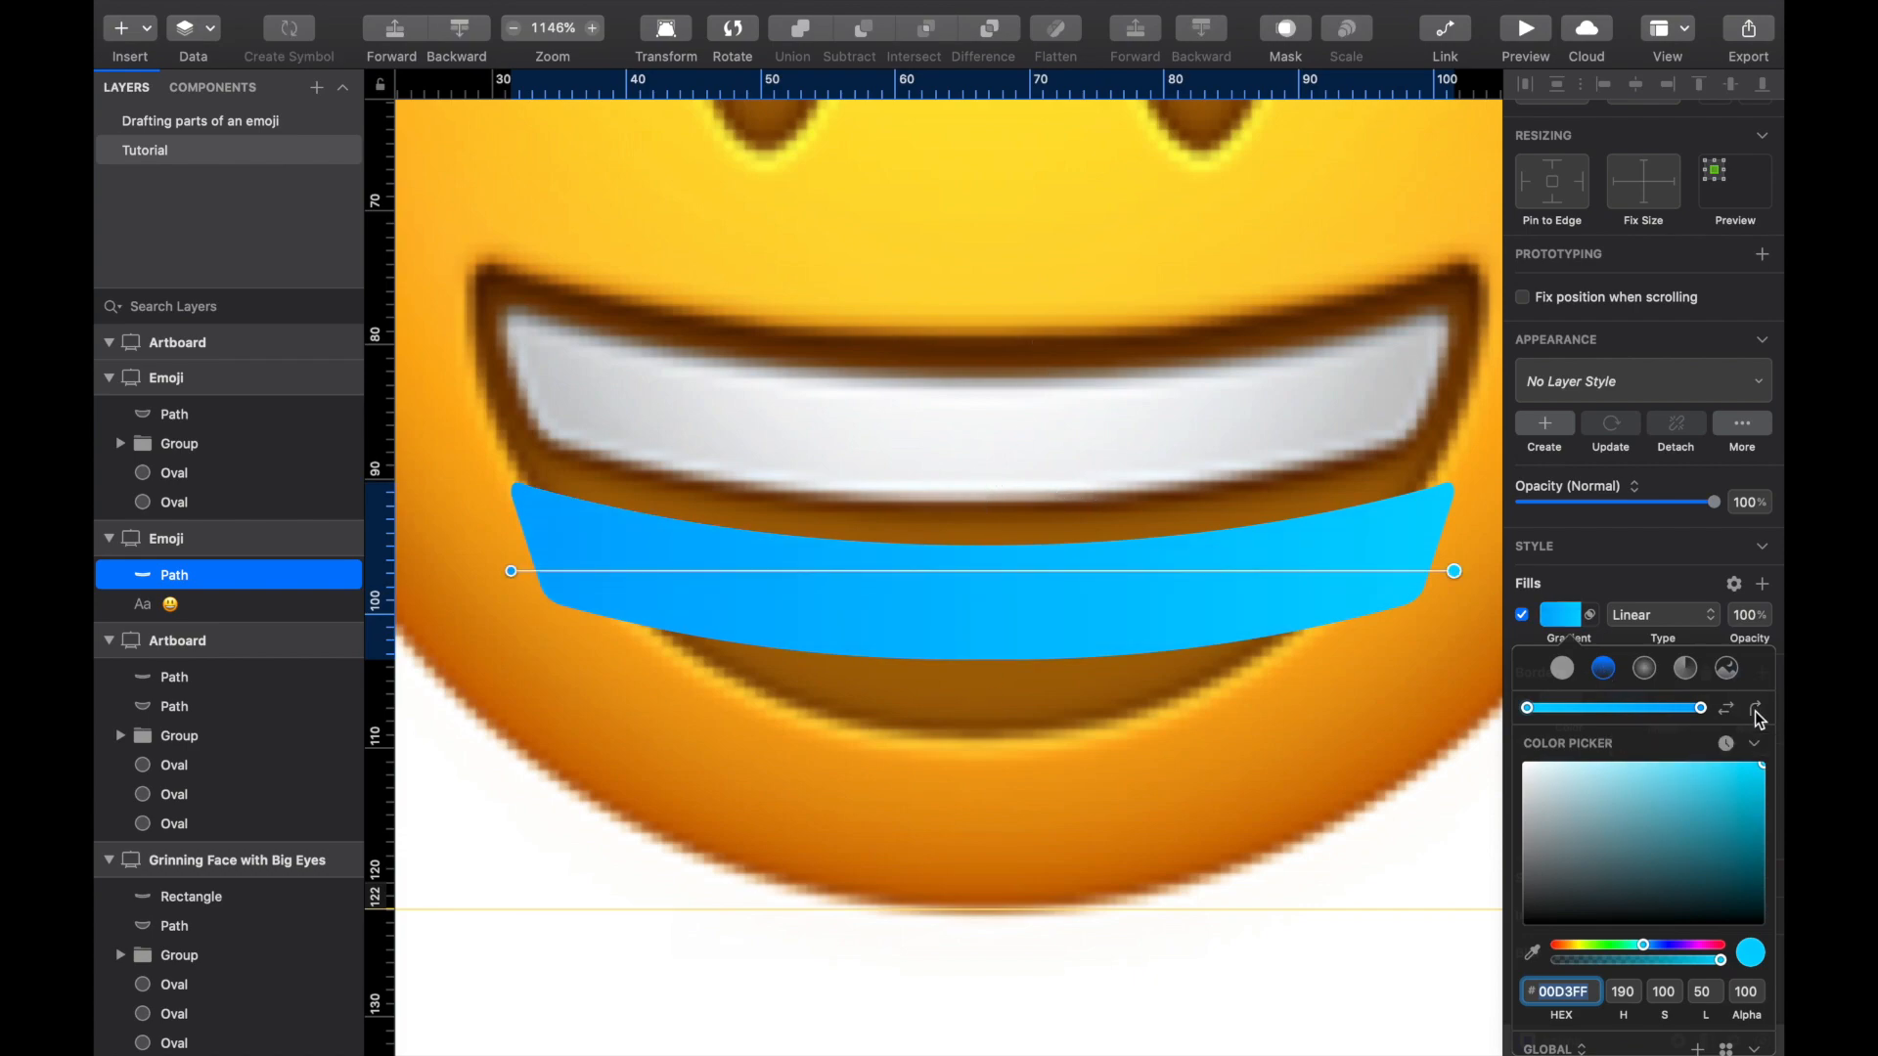
pyautogui.click(976, 571)
pyautogui.moveTo(991, 572); pyautogui.dragTo(962, 574)
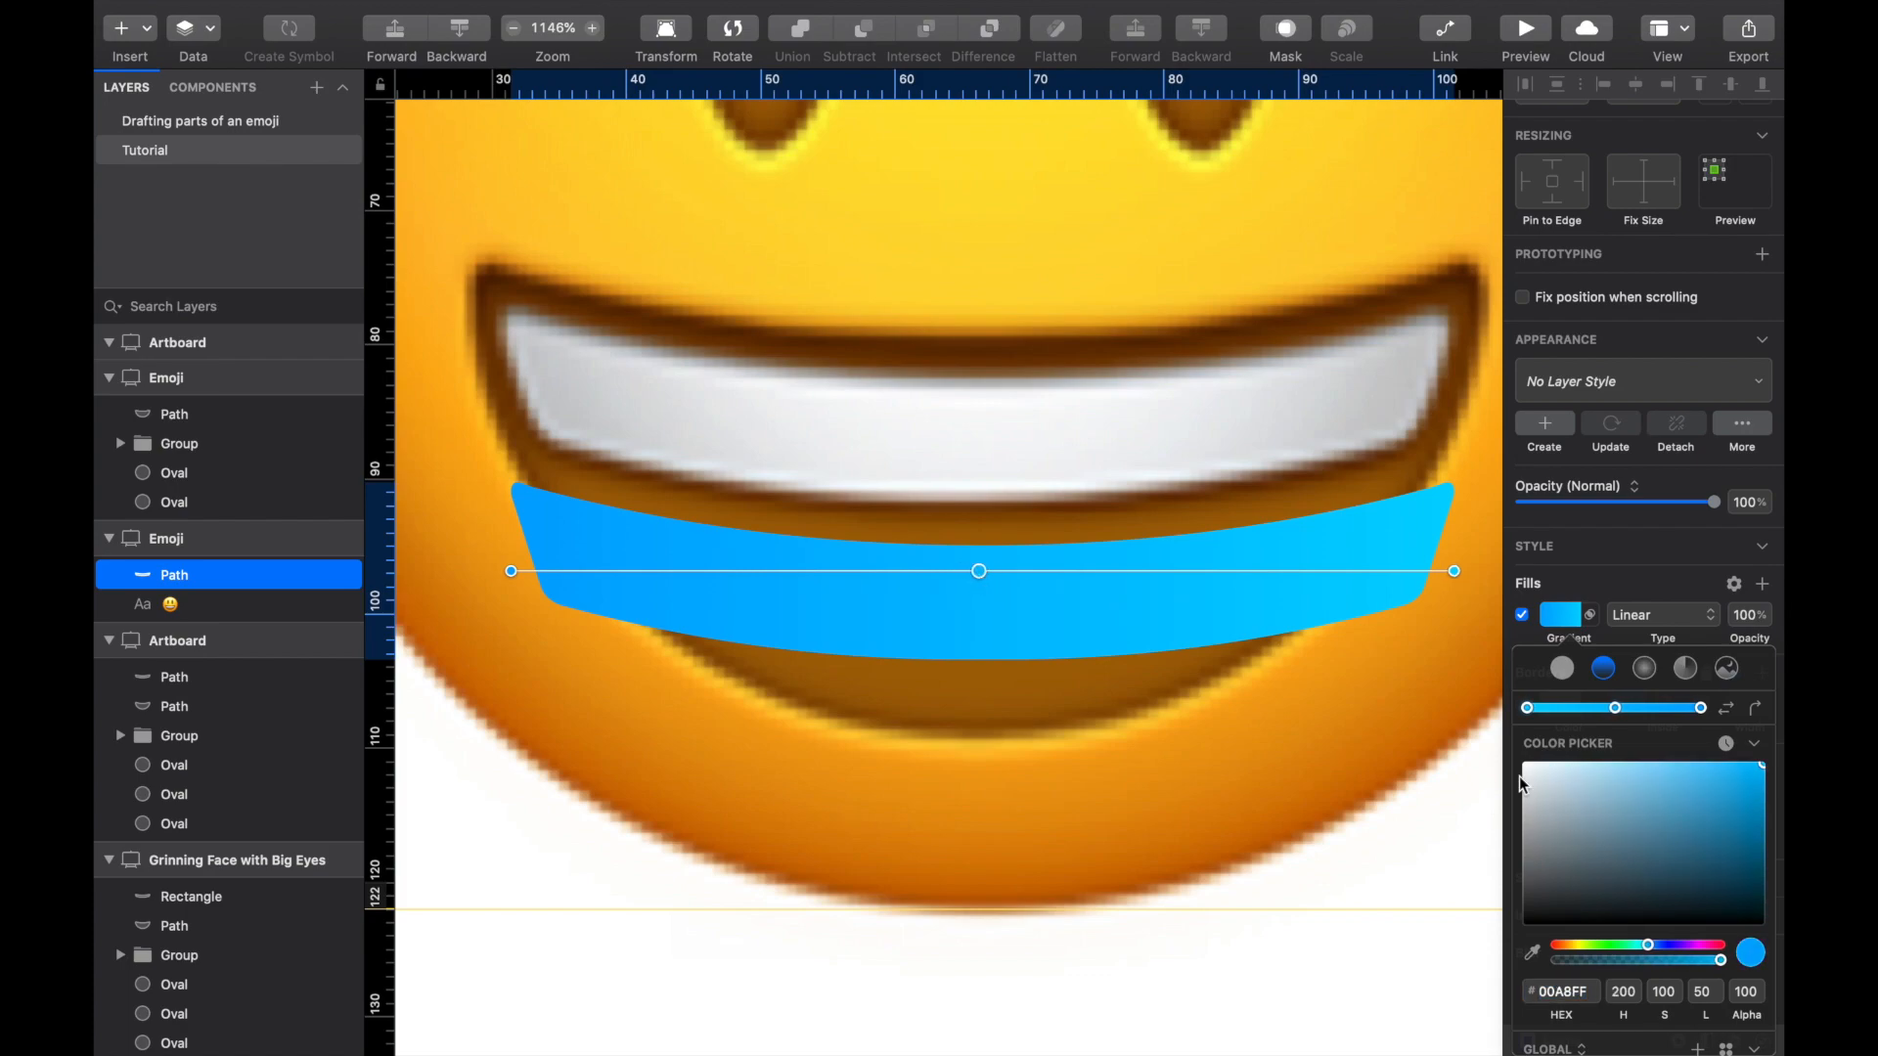
pyautogui.moveTo(1516, 808); pyautogui.dragTo(1375, 696)
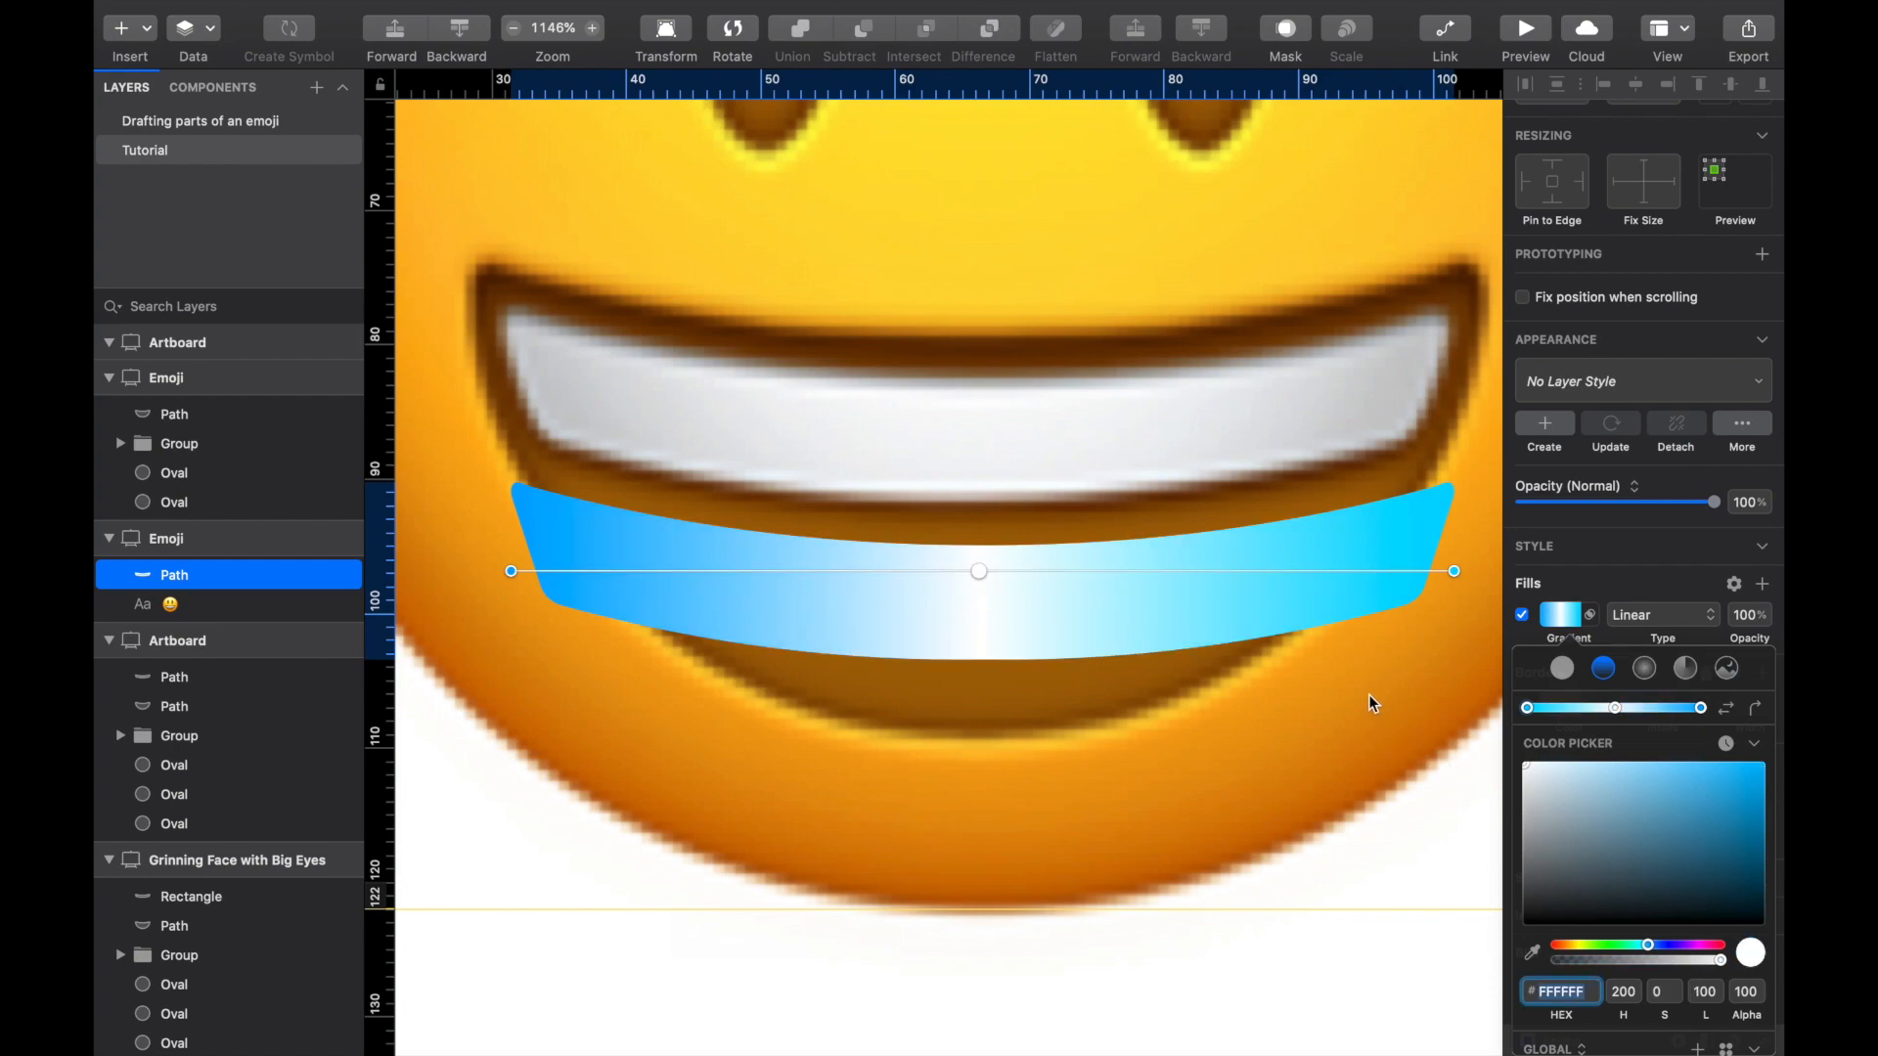
# Step: Set both end stops of the teeth gradient to grey CACACA
pyautogui.click(1454, 571)
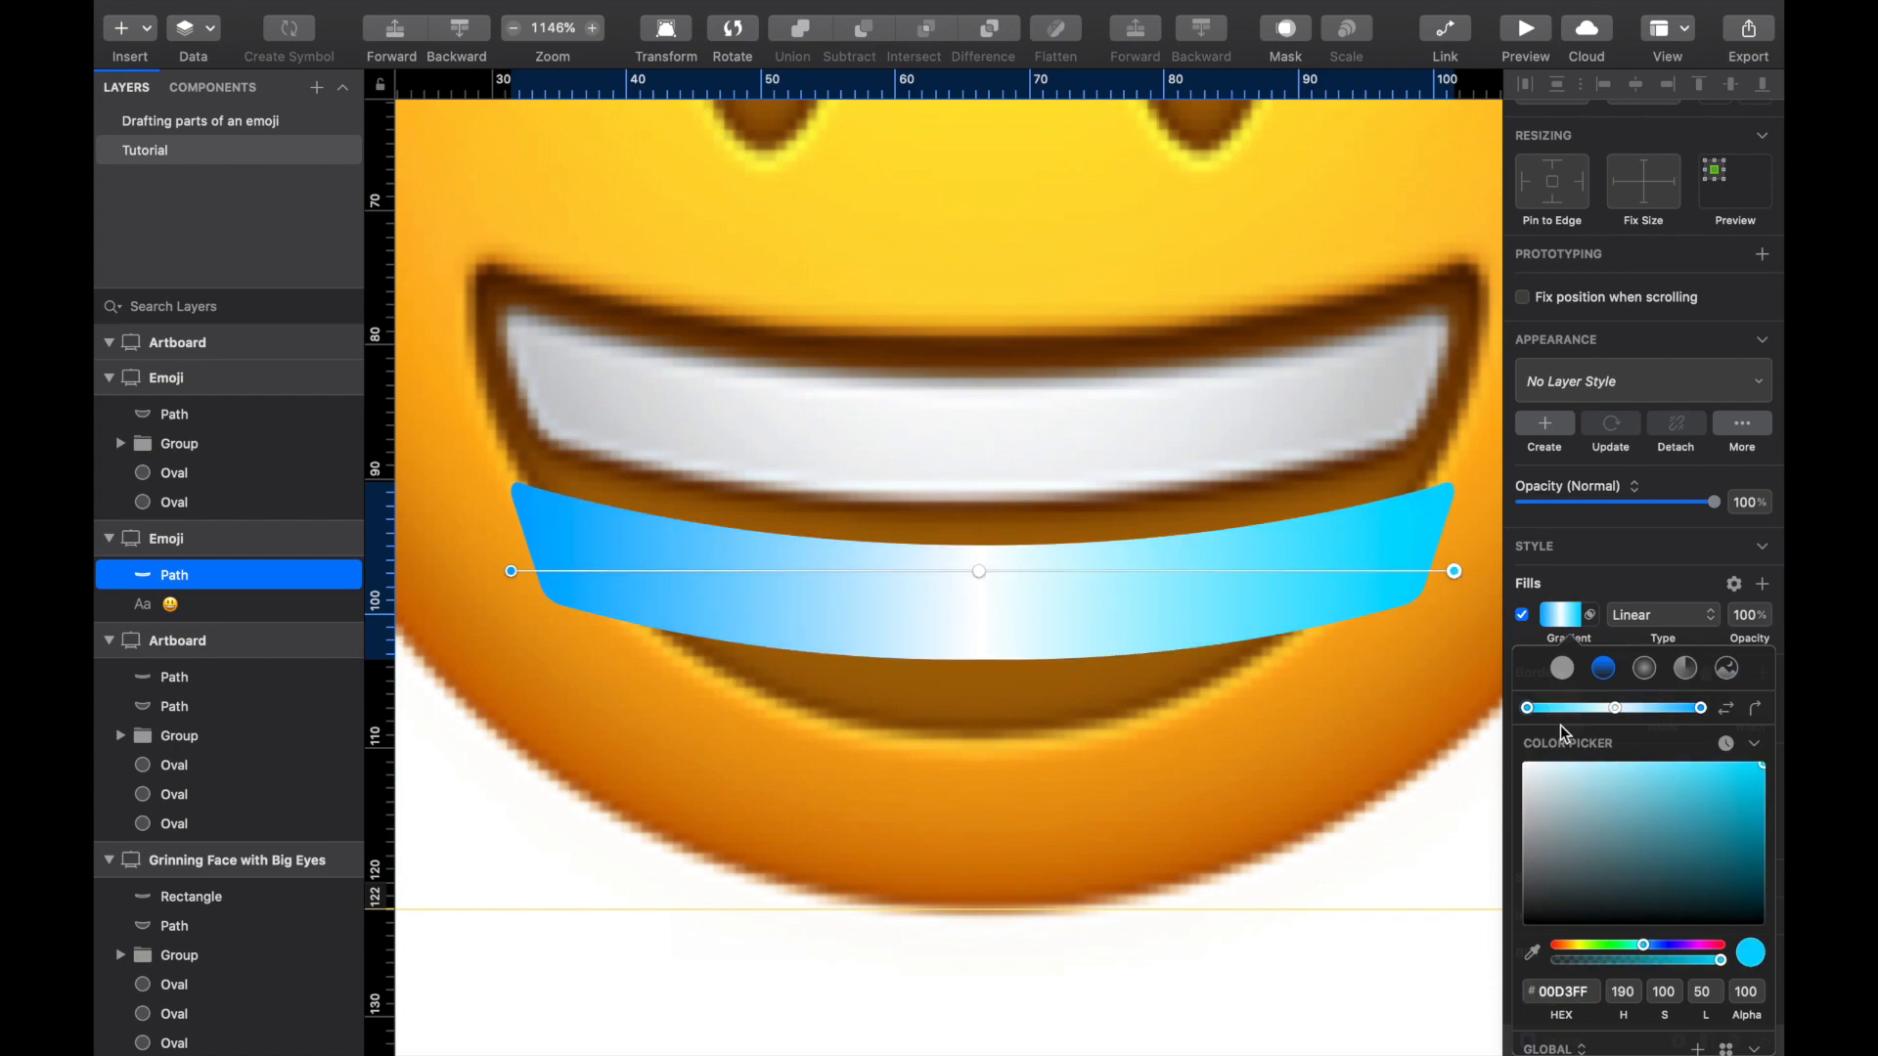
pyautogui.moveTo(1550, 802); pyautogui.dragTo(1508, 802)
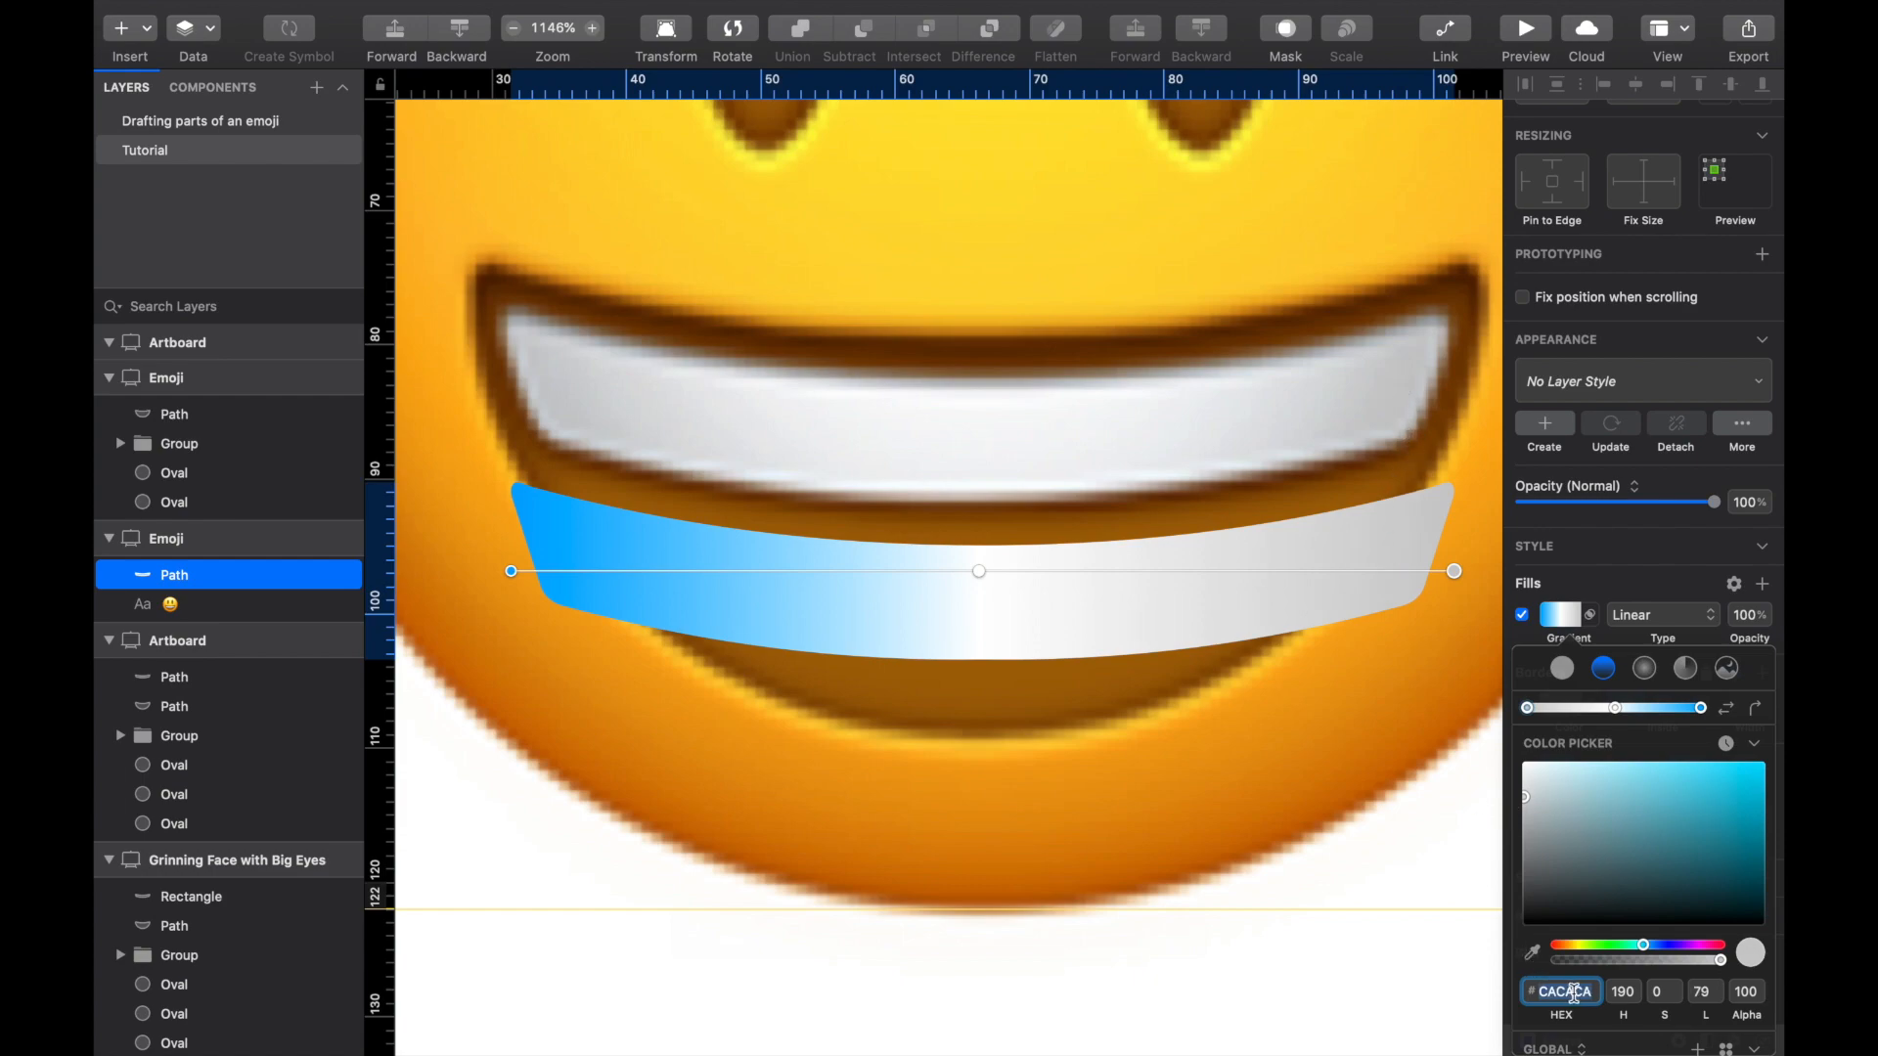
pyautogui.press('super+c')
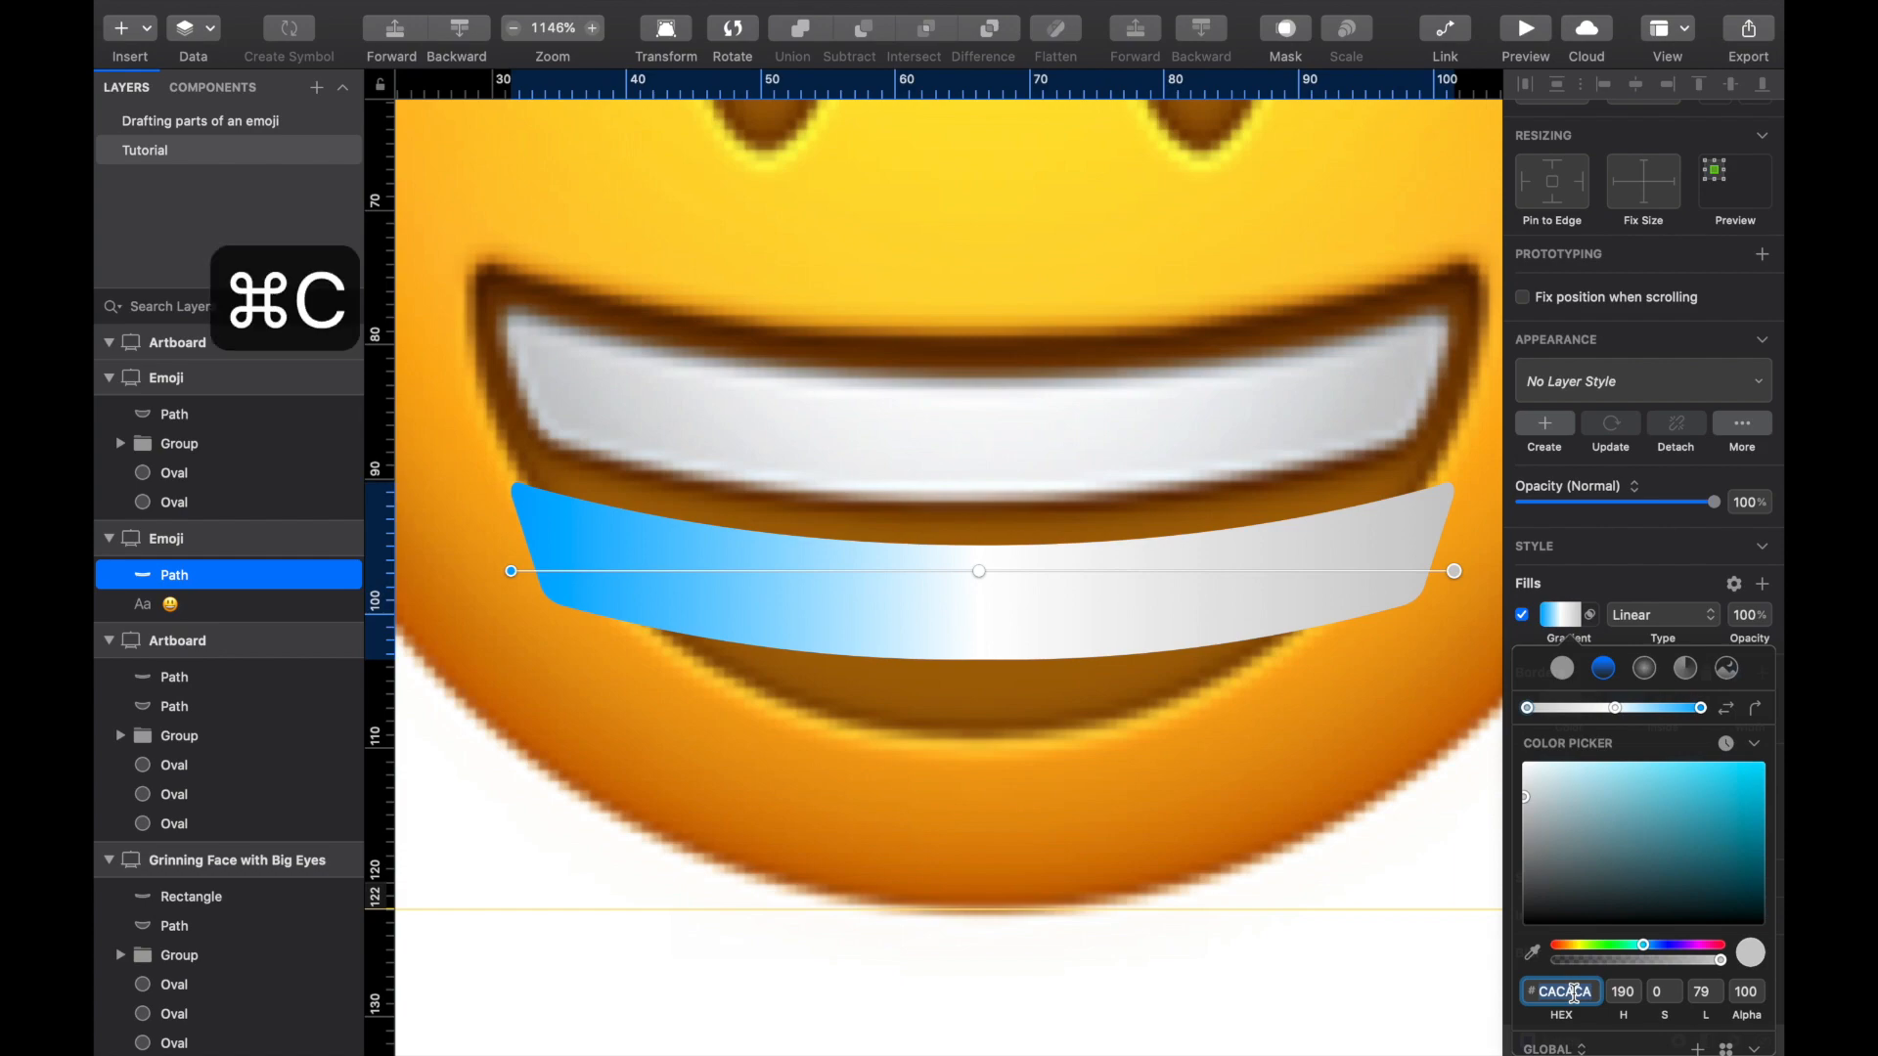
pyautogui.click(509, 571)
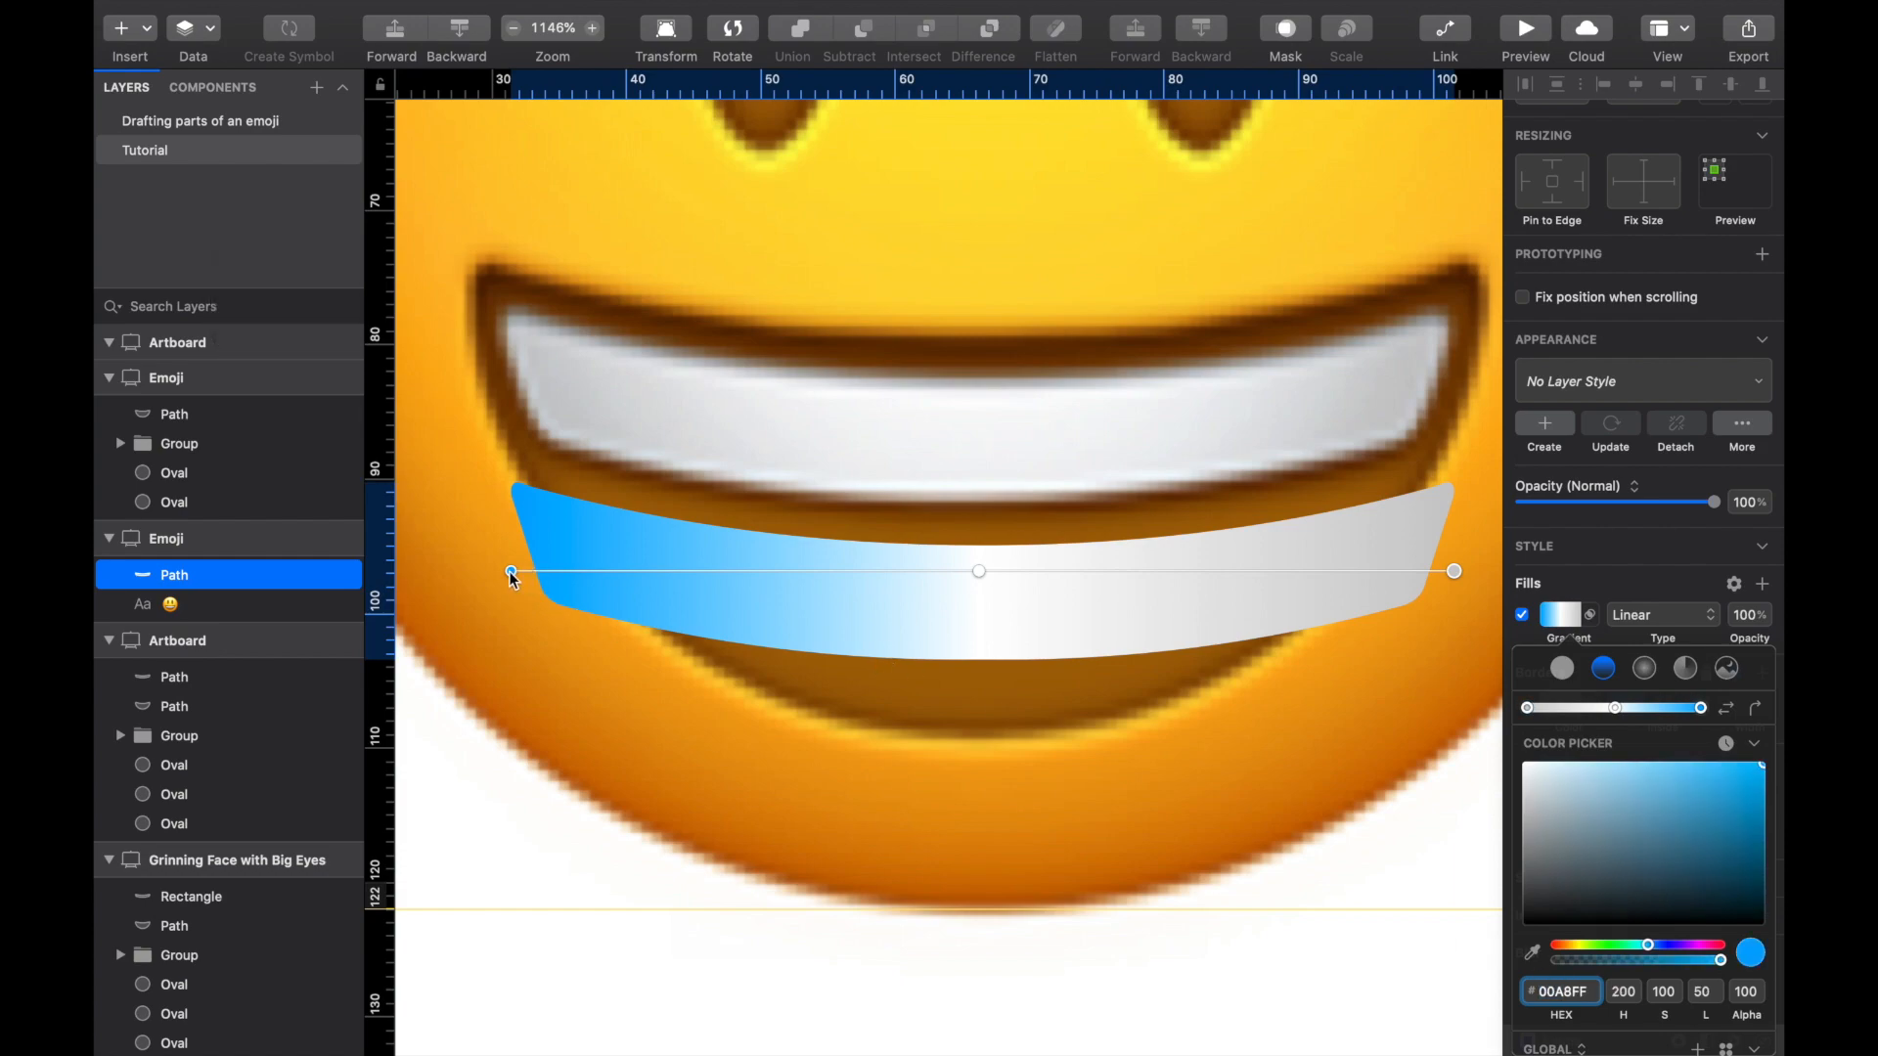
pyautogui.click(1556, 989)
pyautogui.press('super+v')
pyautogui.press('Return')
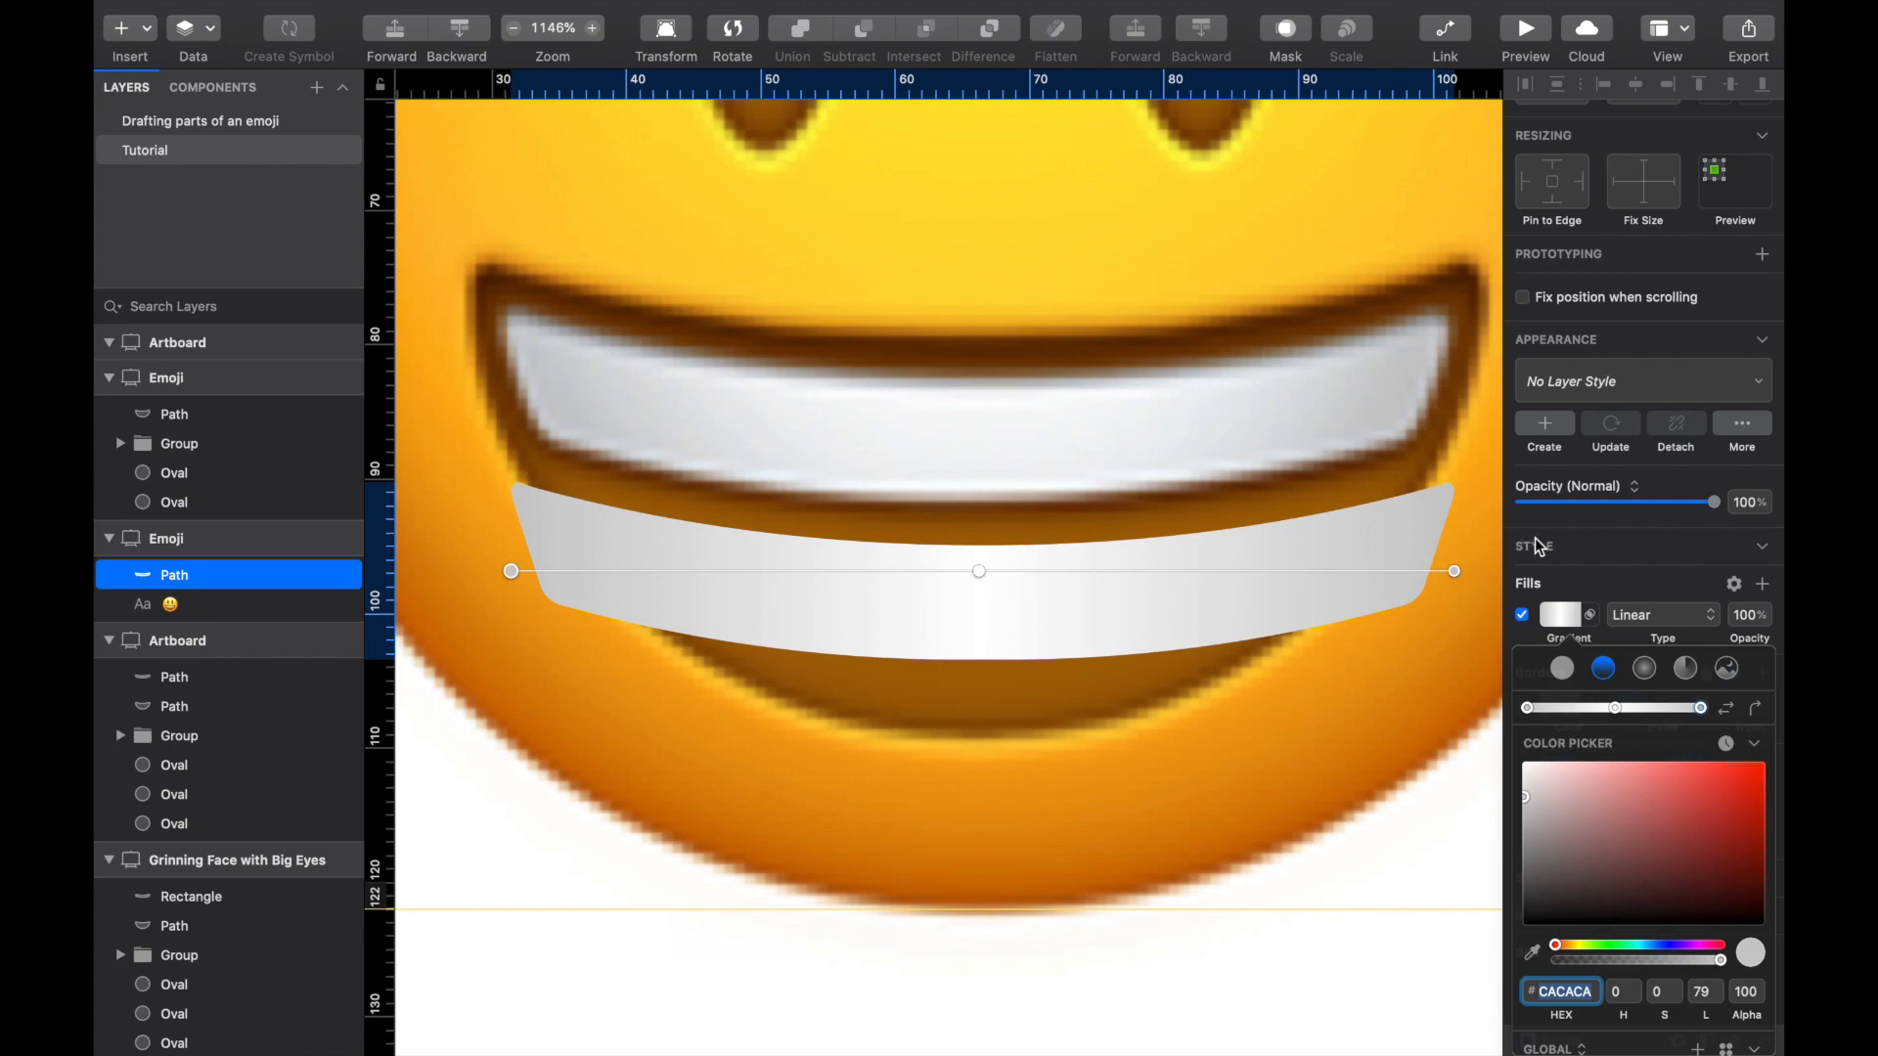
pyautogui.click(1556, 613)
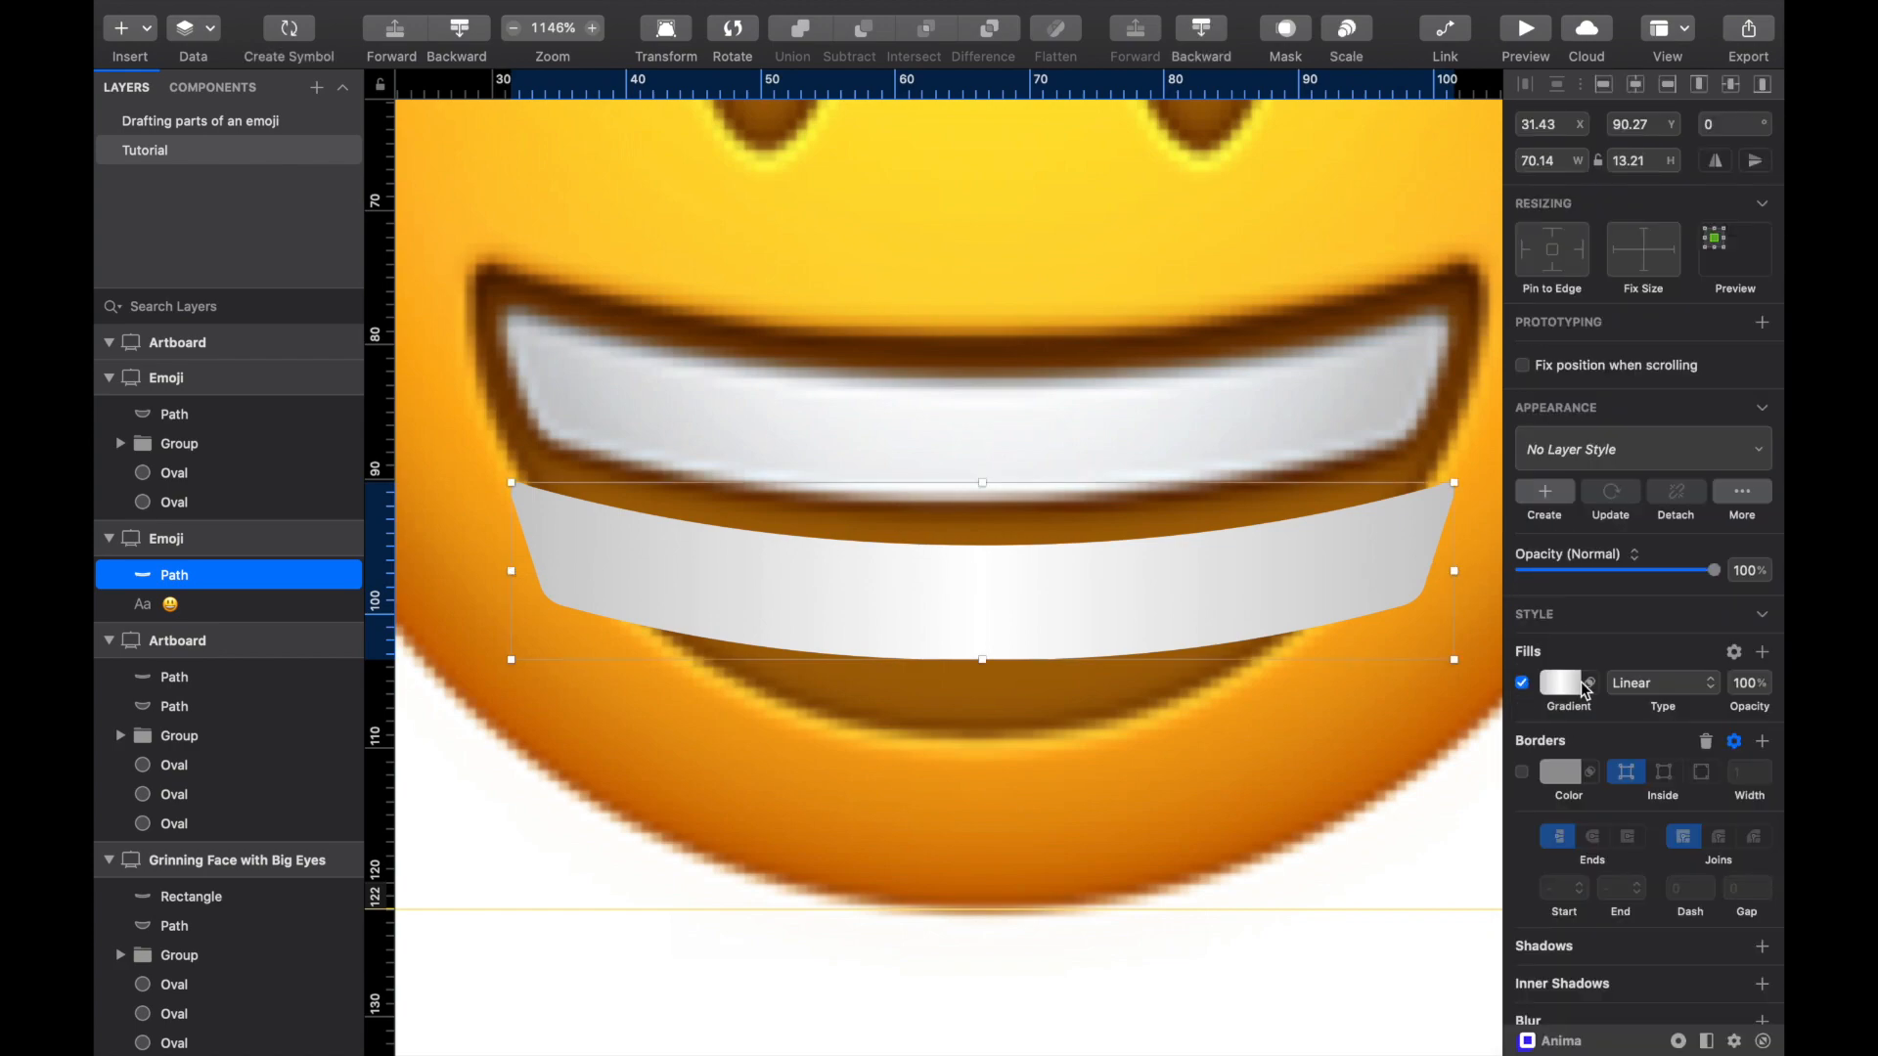
# Step: Enable an inside border on the teeth path and set its width to 0.5
pyautogui.click(1522, 772)
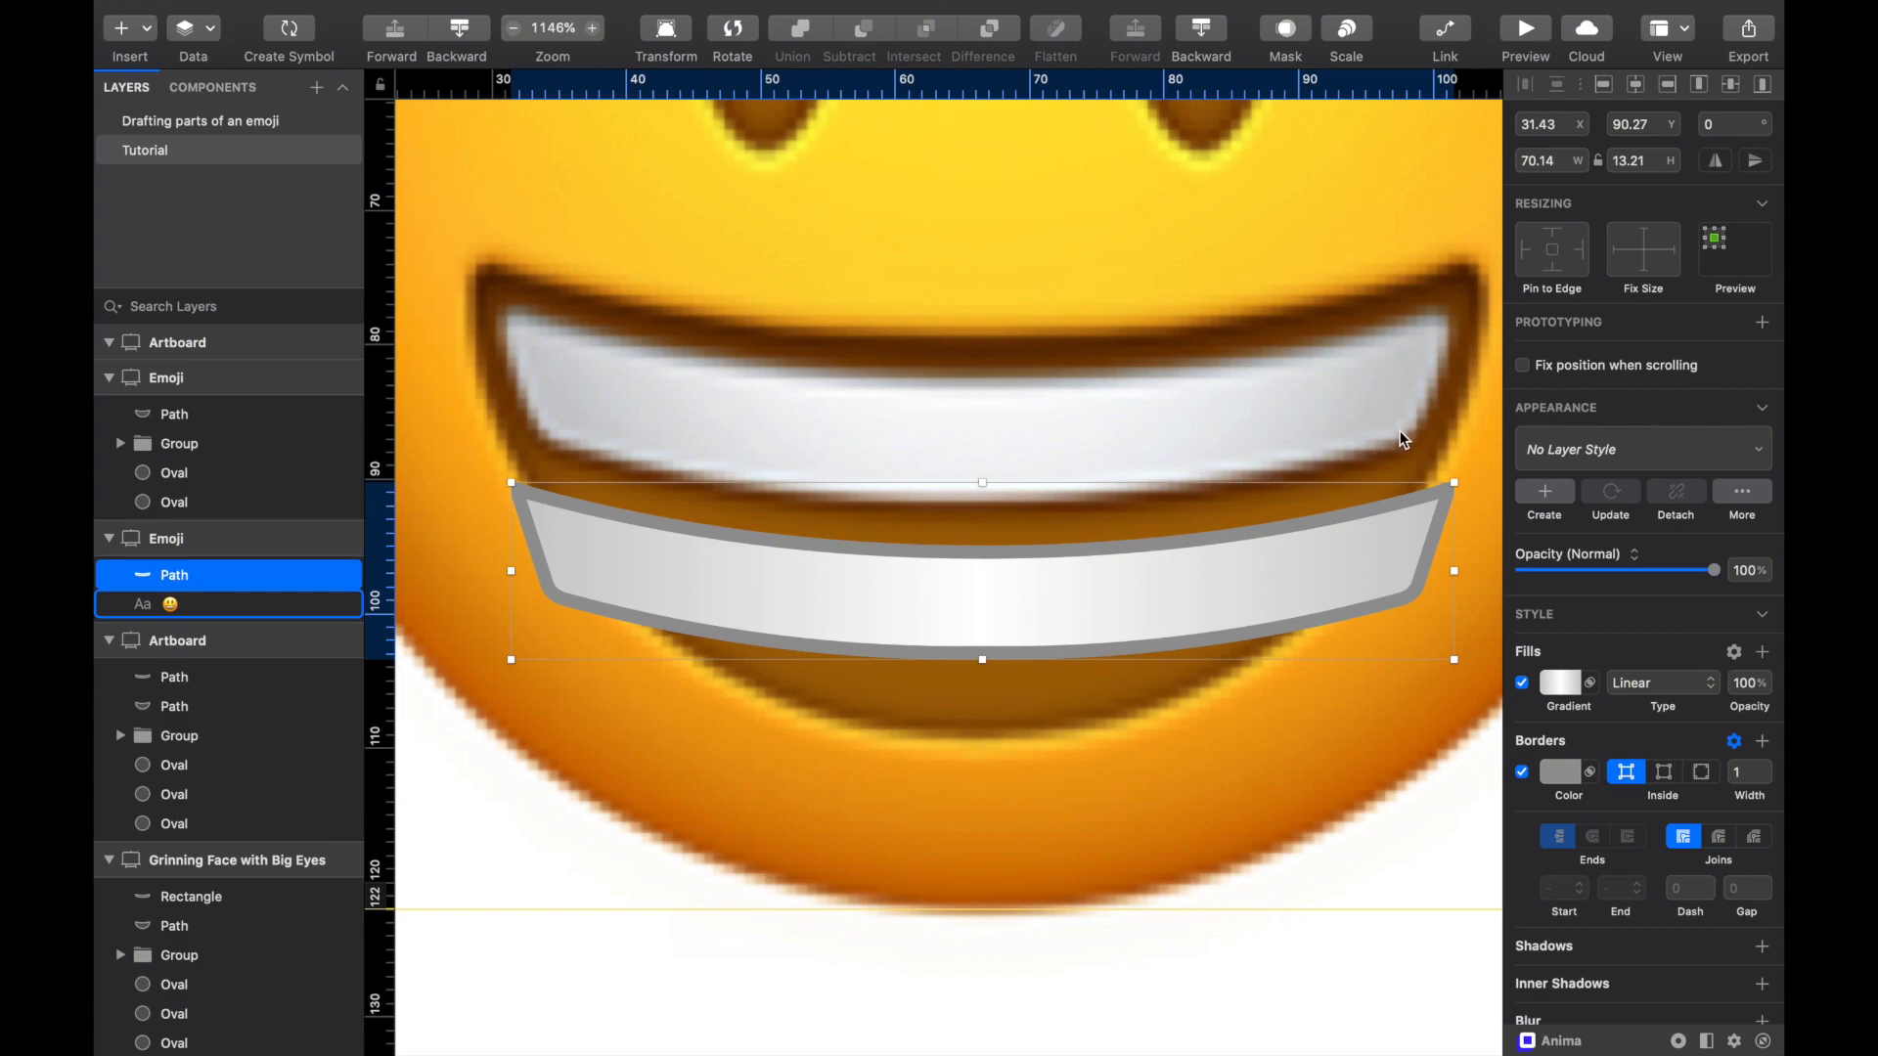
pyautogui.click(1742, 774)
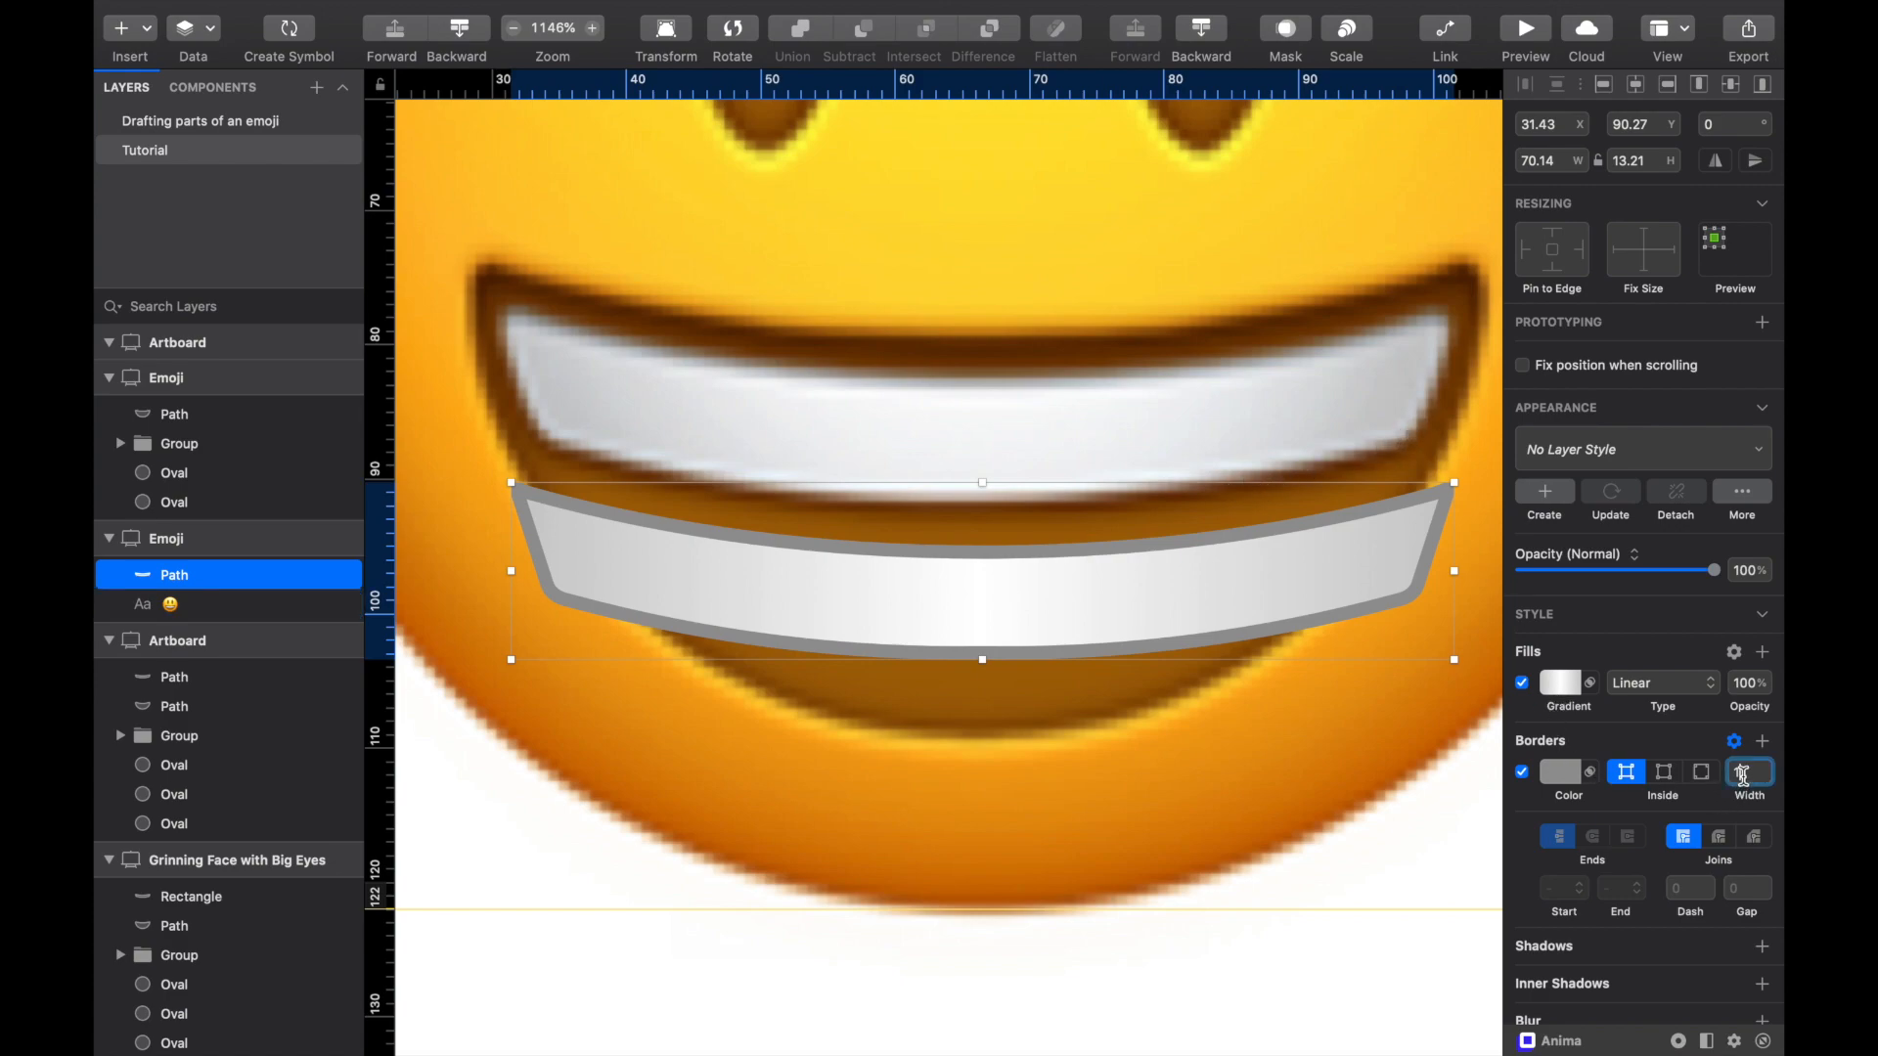
pyautogui.hotkey('alt', 'Down')
pyautogui.hotkey('alt', 'Down')
pyautogui.hotkey('alt', 'Down')
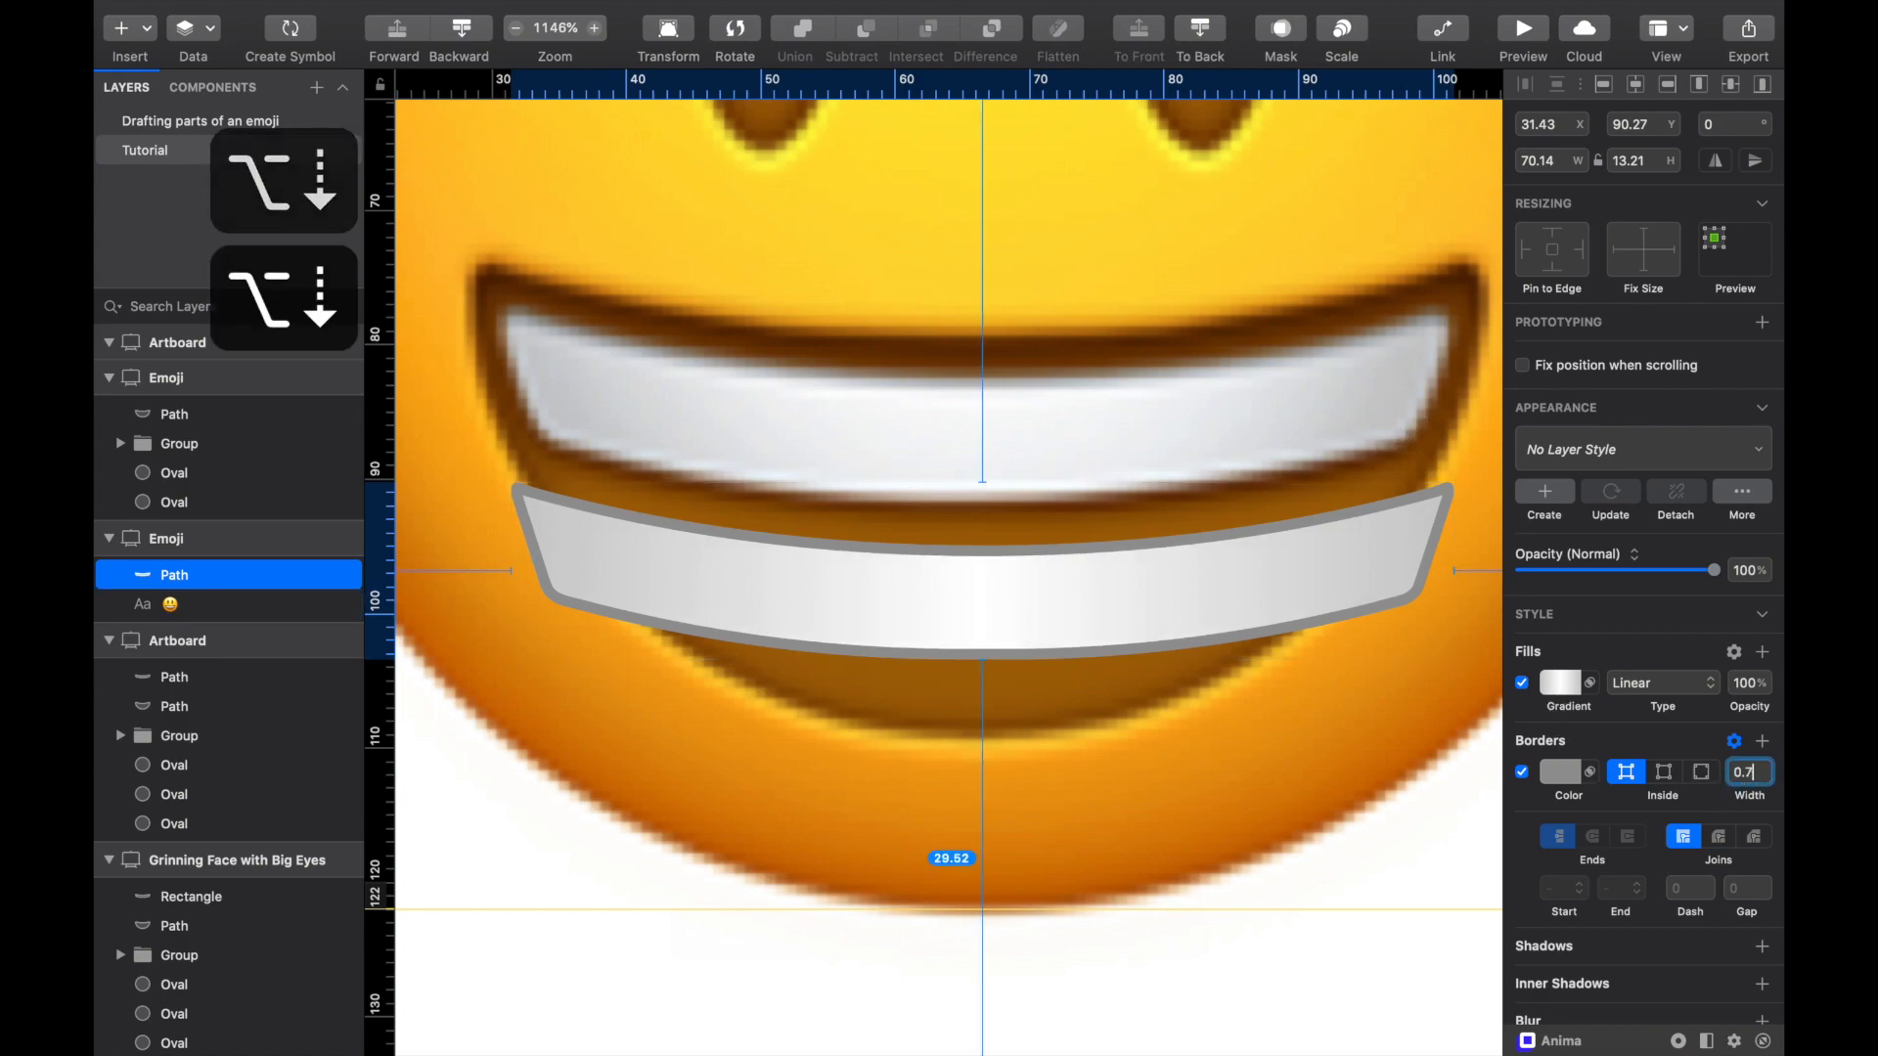
pyautogui.hotkey('alt', 'Down')
pyautogui.hotkey('alt', 'Down')
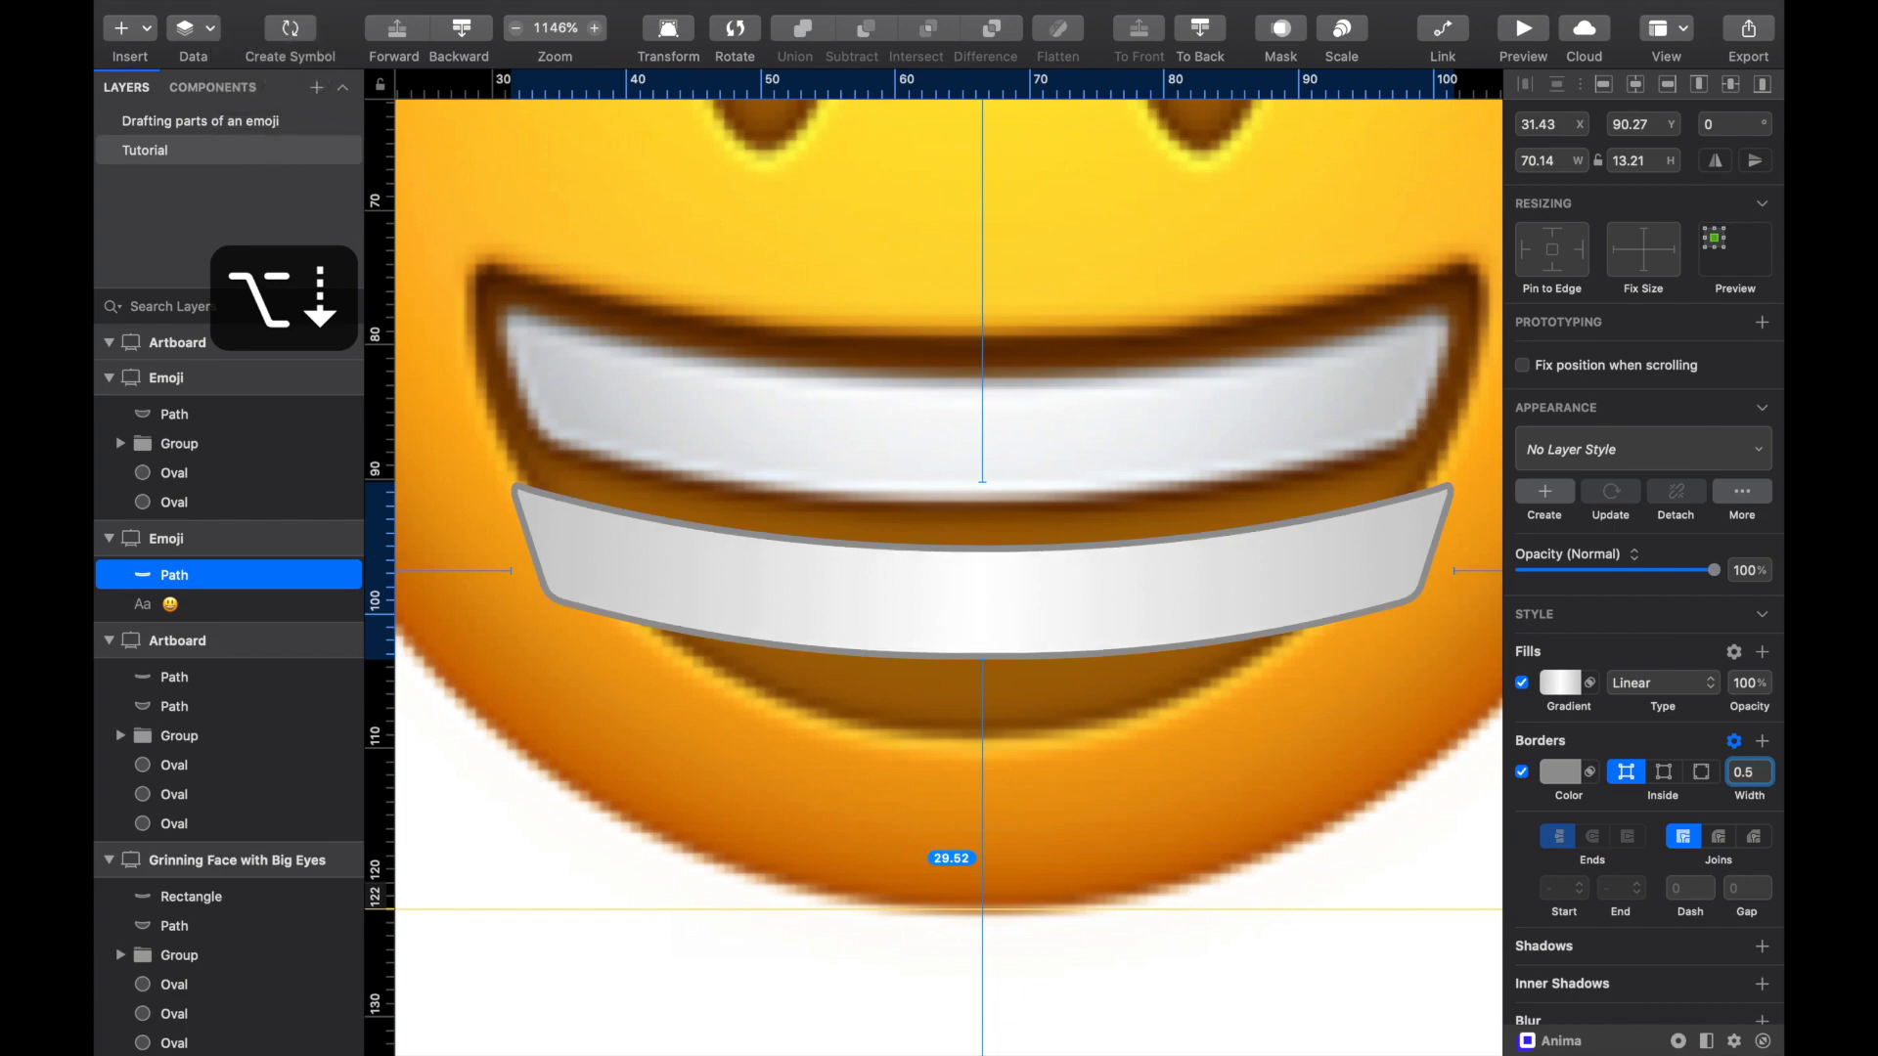
pyautogui.hotkey('alt', 'Up')
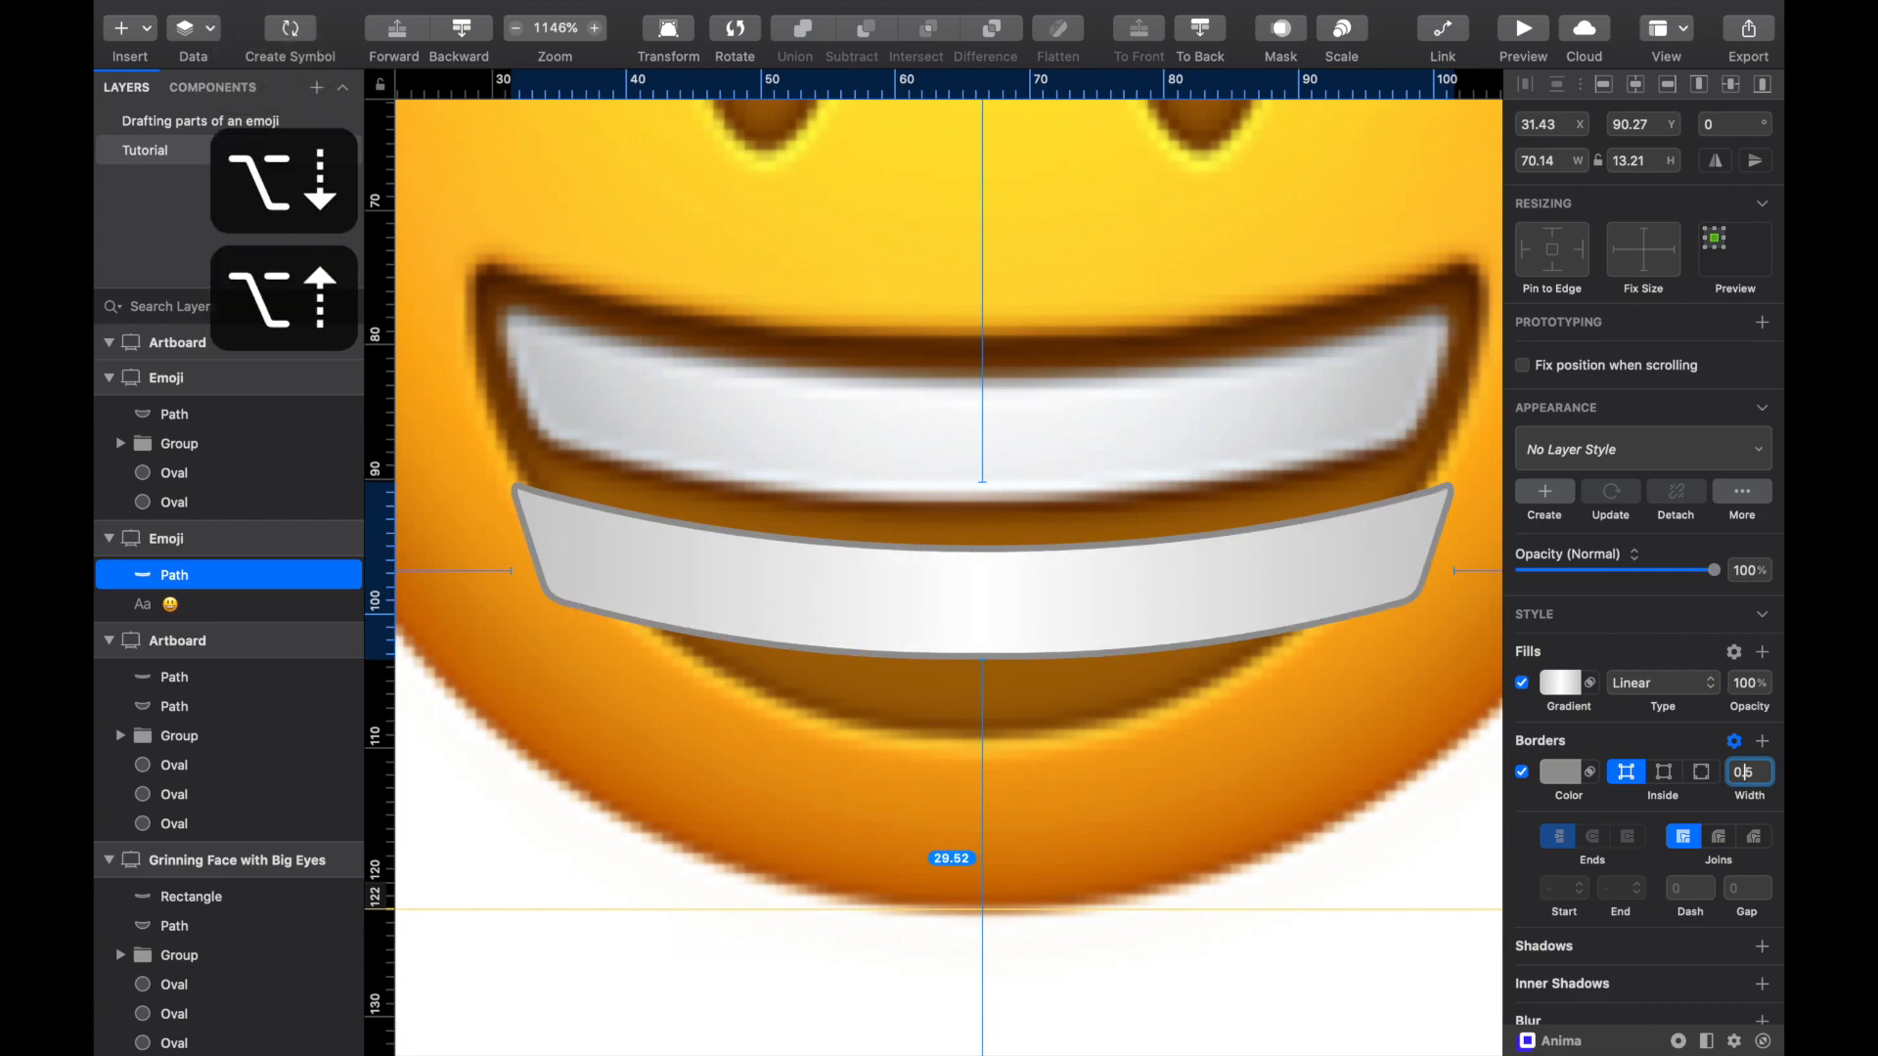
# Step: Set the teeth border colour to white (FFFFFF) and lower its alpha to about 41
pyautogui.click(1559, 770)
pyautogui.moveTo(1587, 766); pyautogui.dragTo(1492, 708)
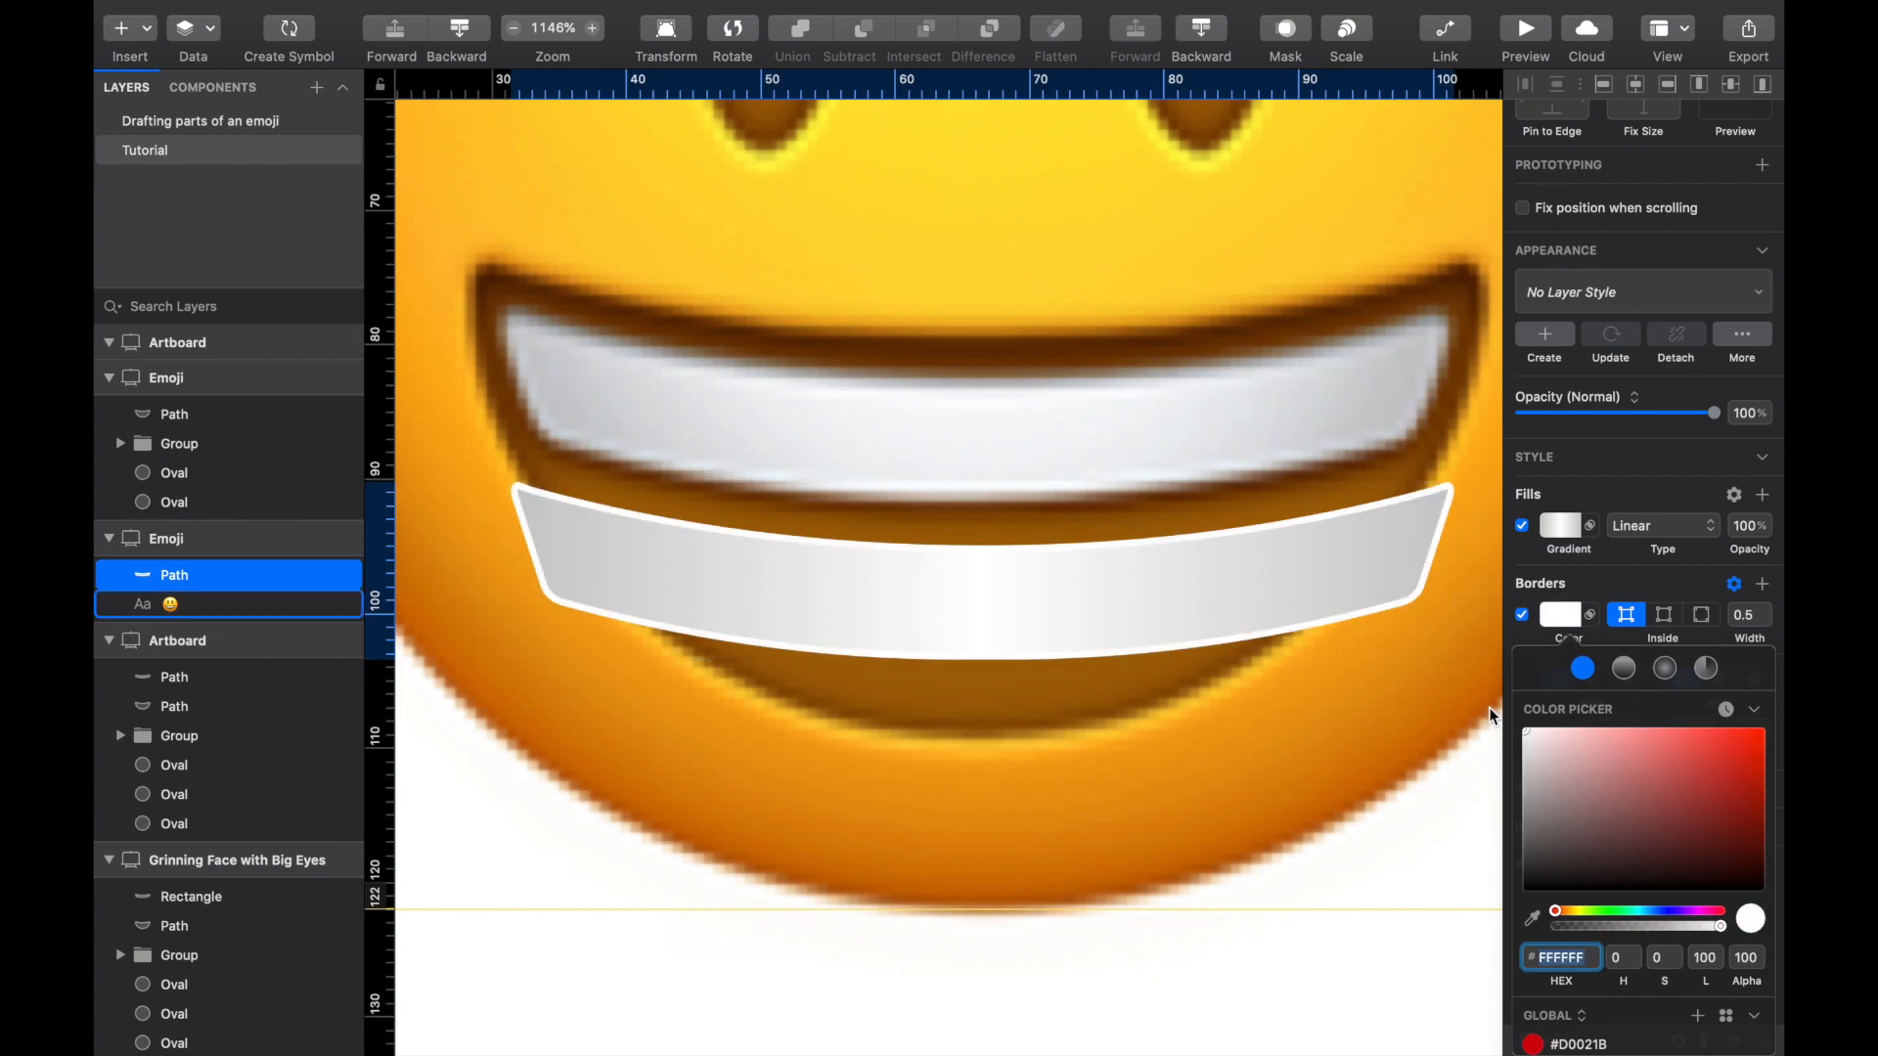
pyautogui.click(1552, 612)
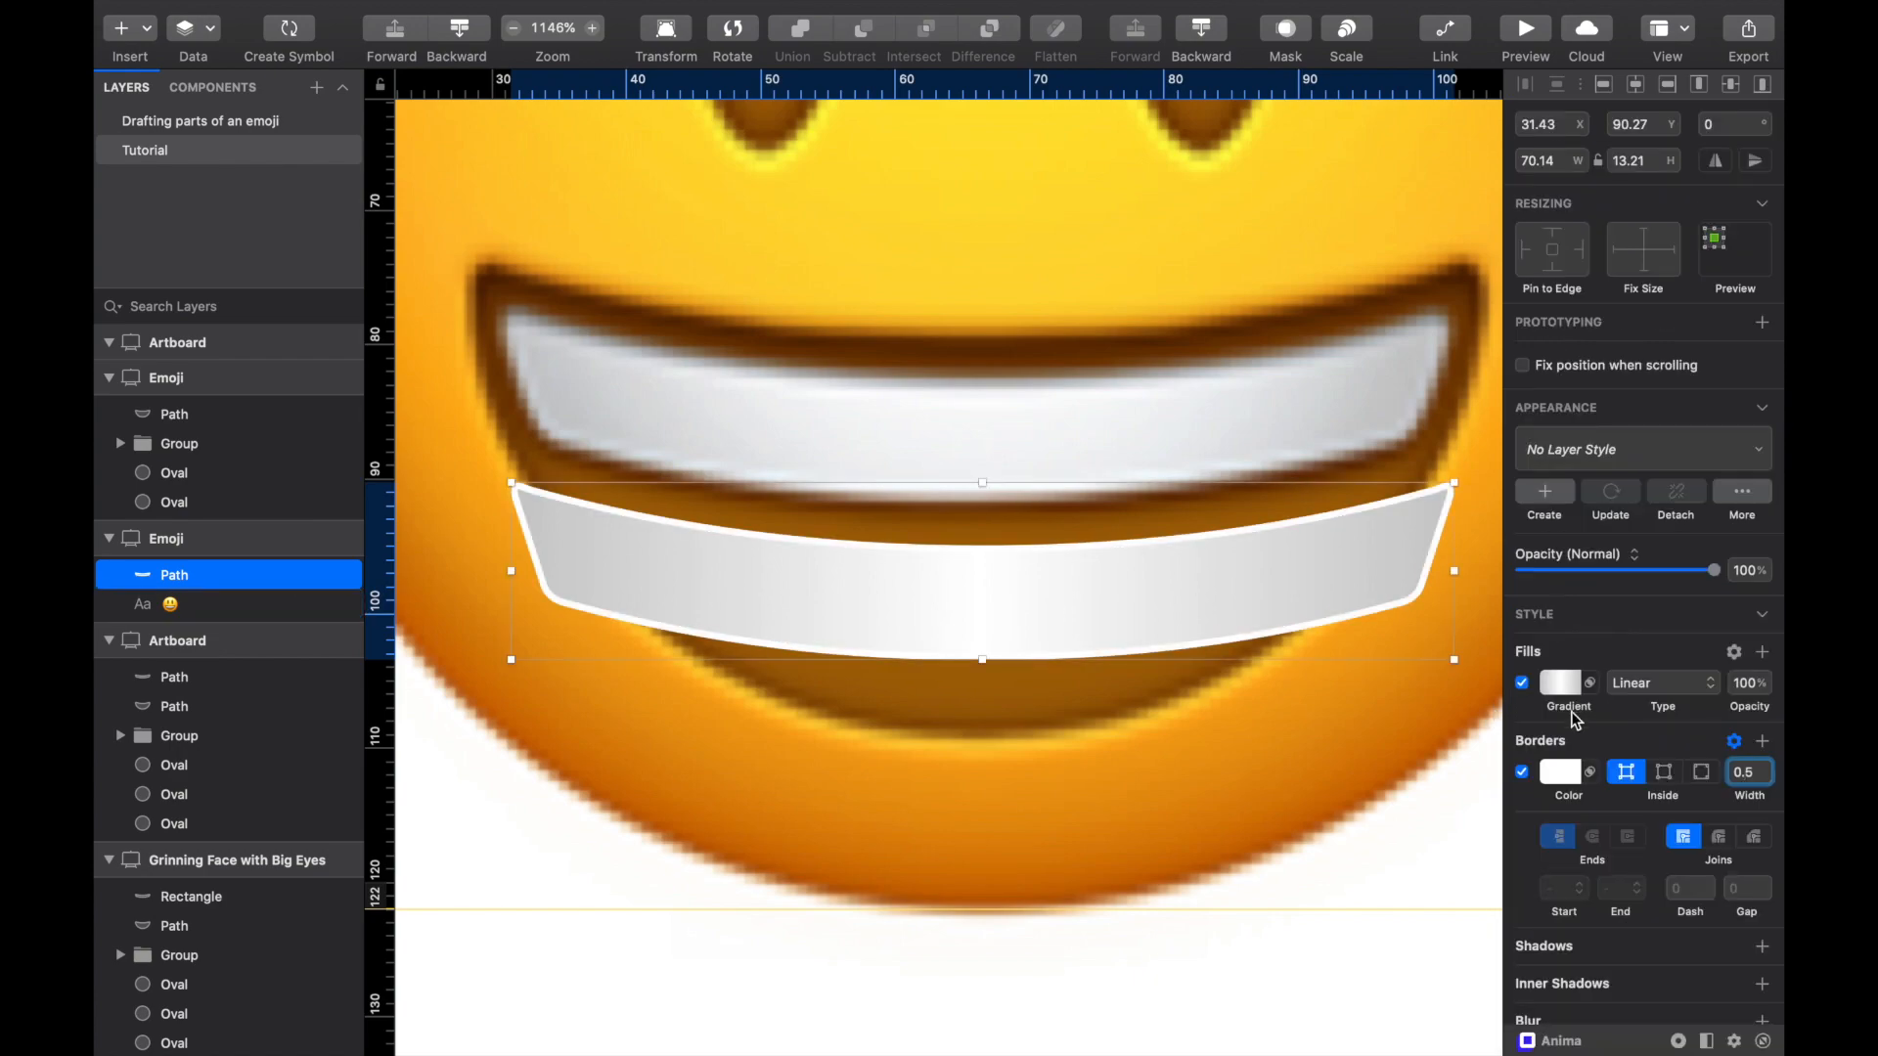
pyautogui.click(1565, 772)
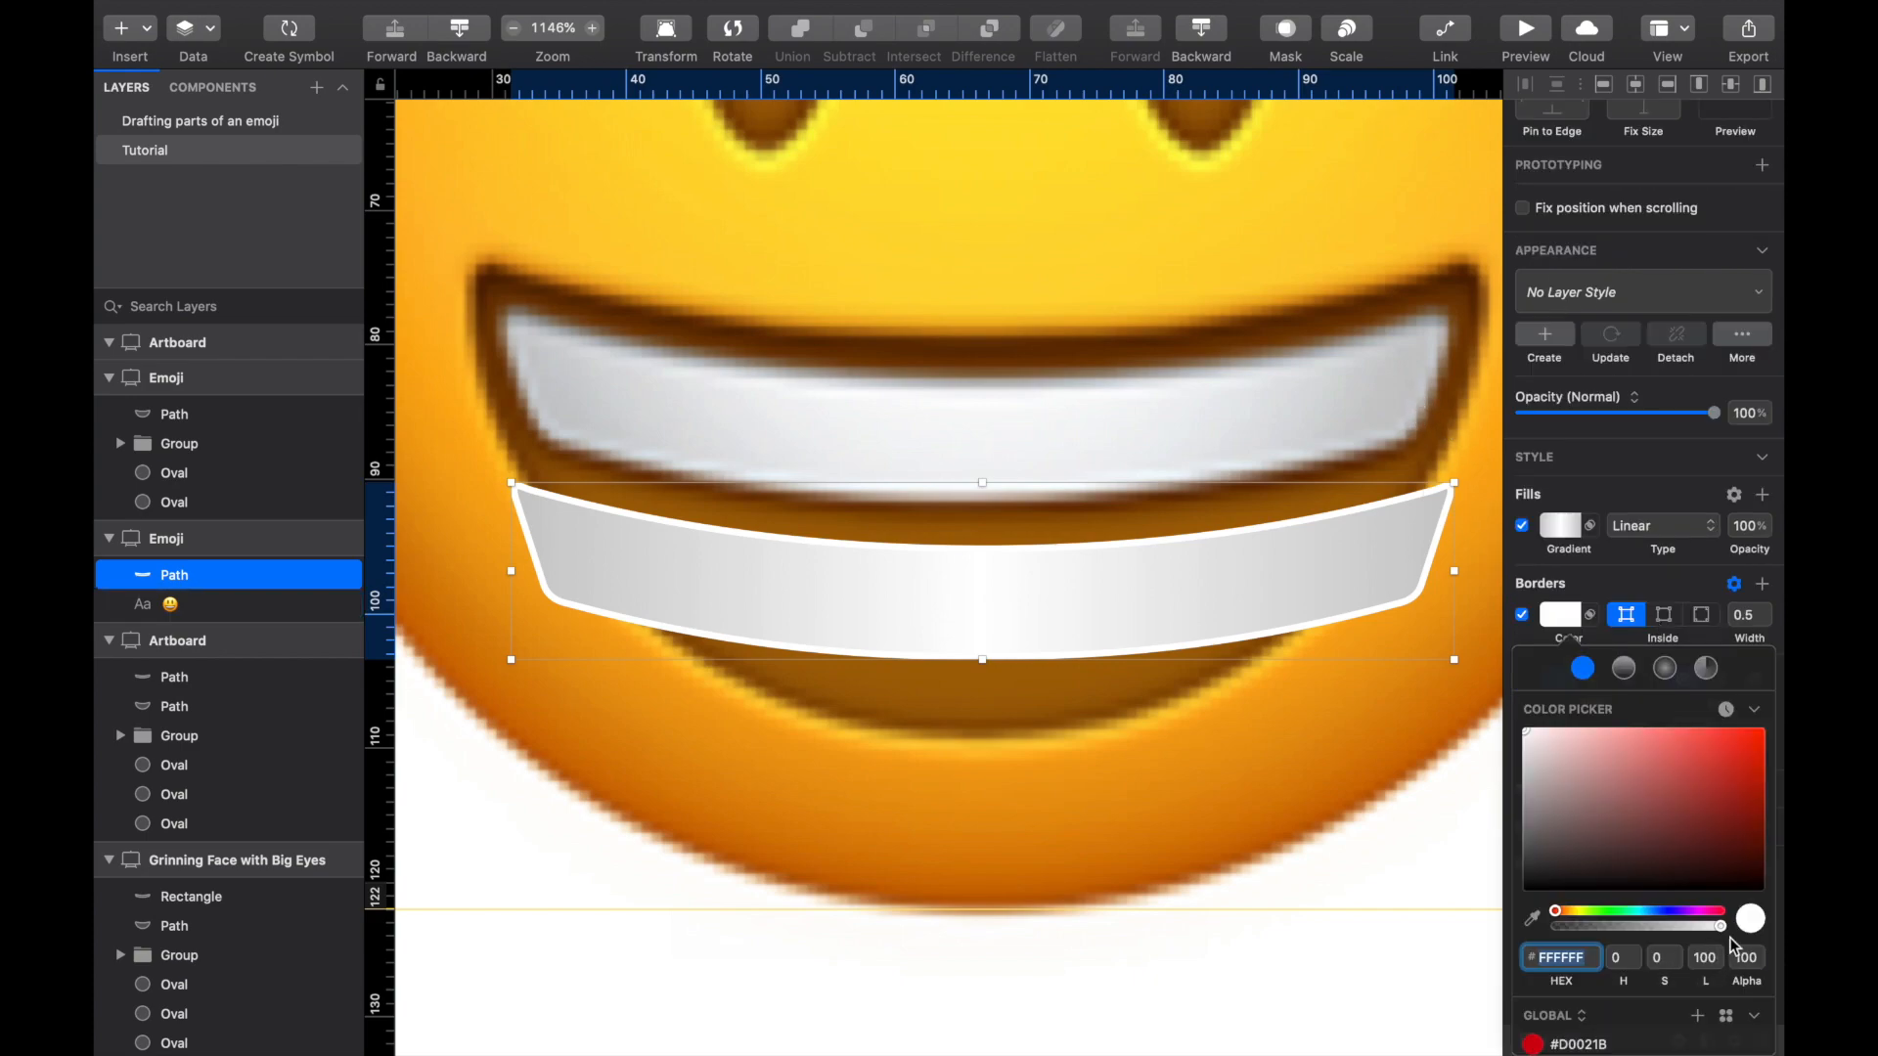
pyautogui.moveTo(1717, 927)
pyautogui.mouseDown()
pyautogui.moveTo(1599, 931)
pyautogui.moveTo(1684, 932)
pyautogui.mouseUp()
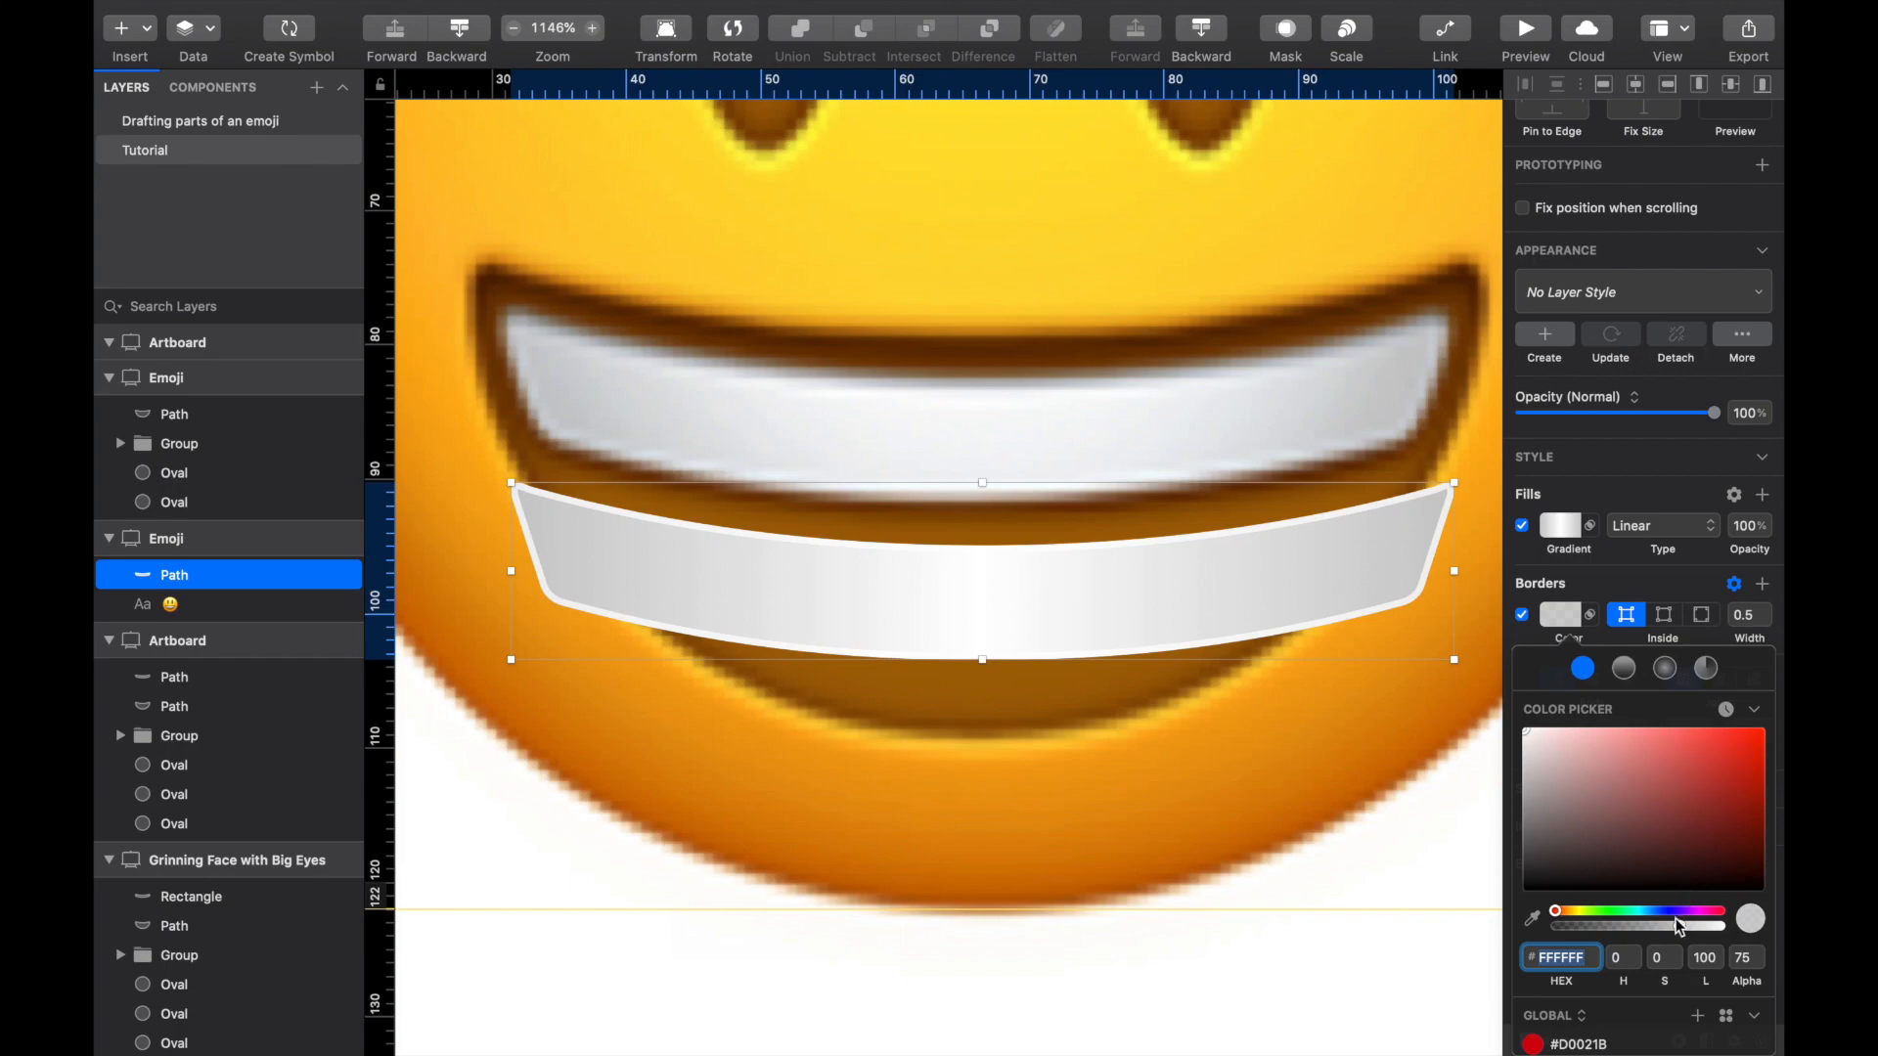
pyautogui.moveTo(1679, 925); pyautogui.dragTo(1623, 931)
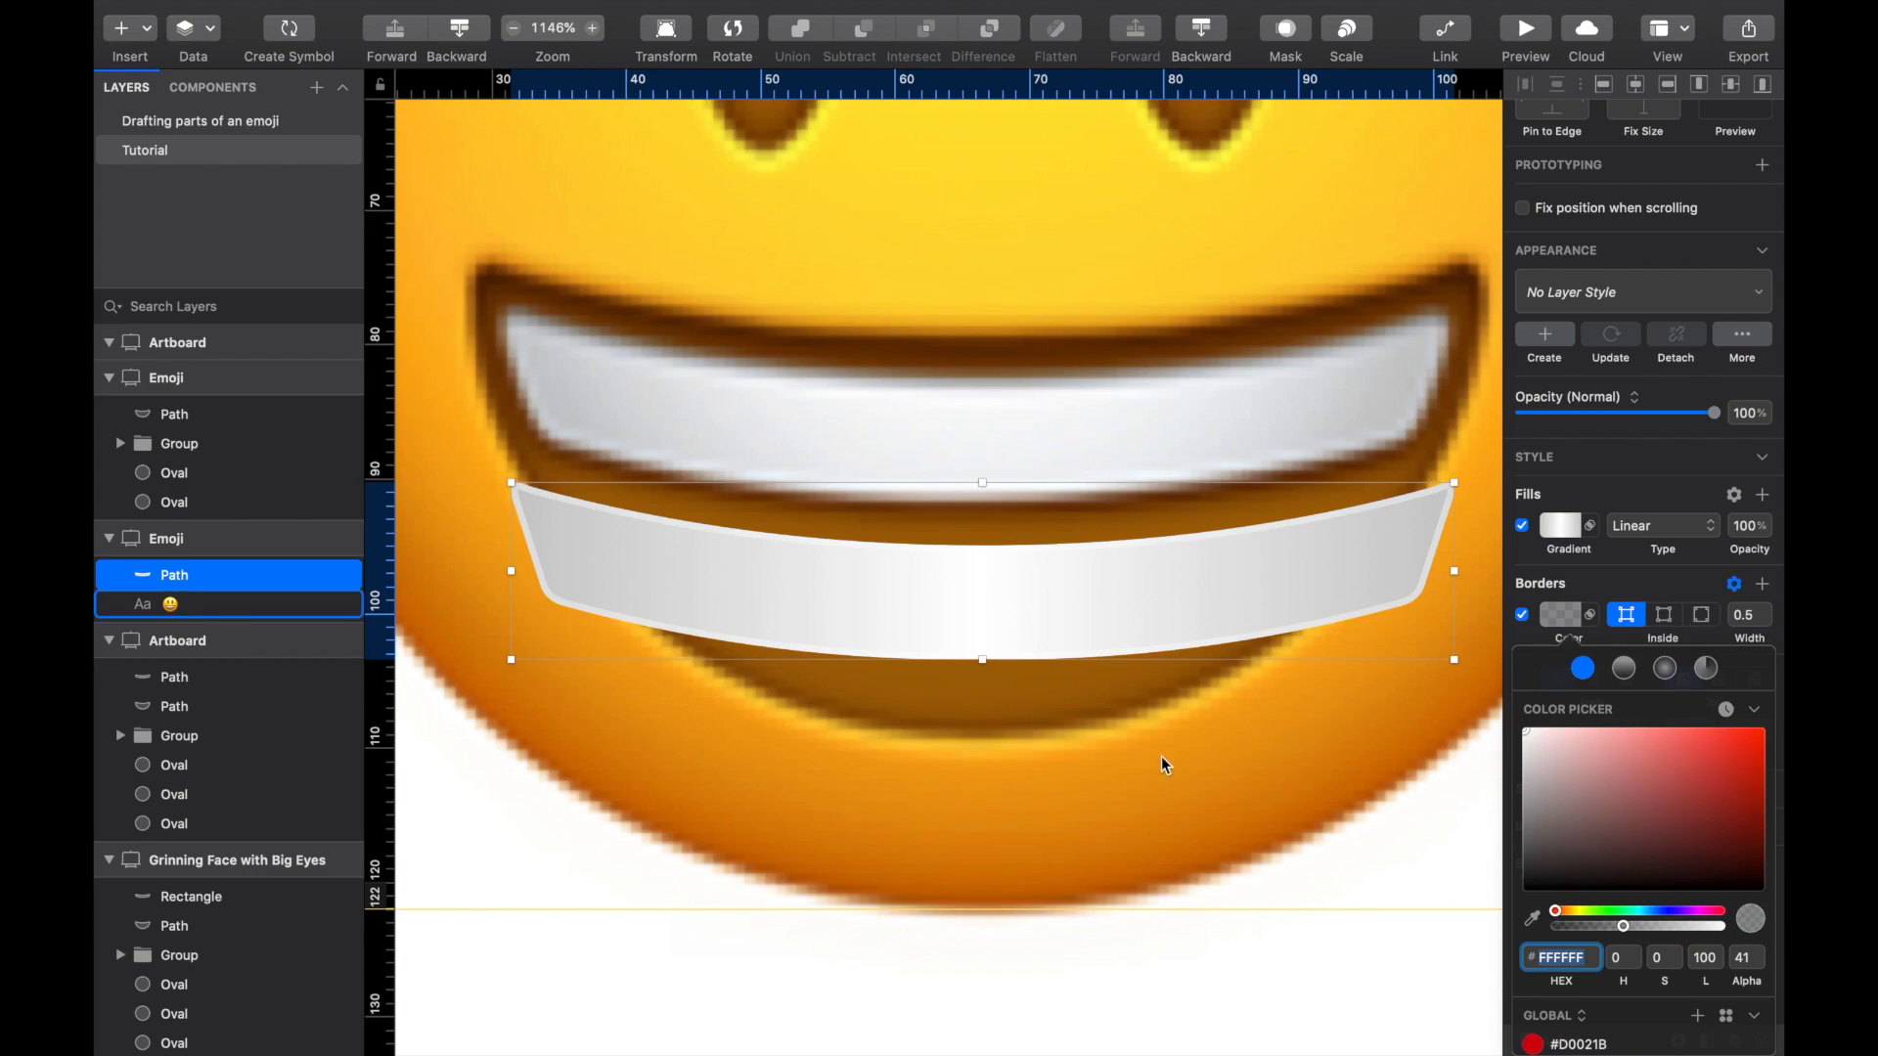
# Step: Move the teeth path from the reference emoji into the drawn emoji's mouth, to about X 31.43, Y 77.57
pyautogui.click(1178, 414)
pyautogui.scroll(-3, 1191, 386)
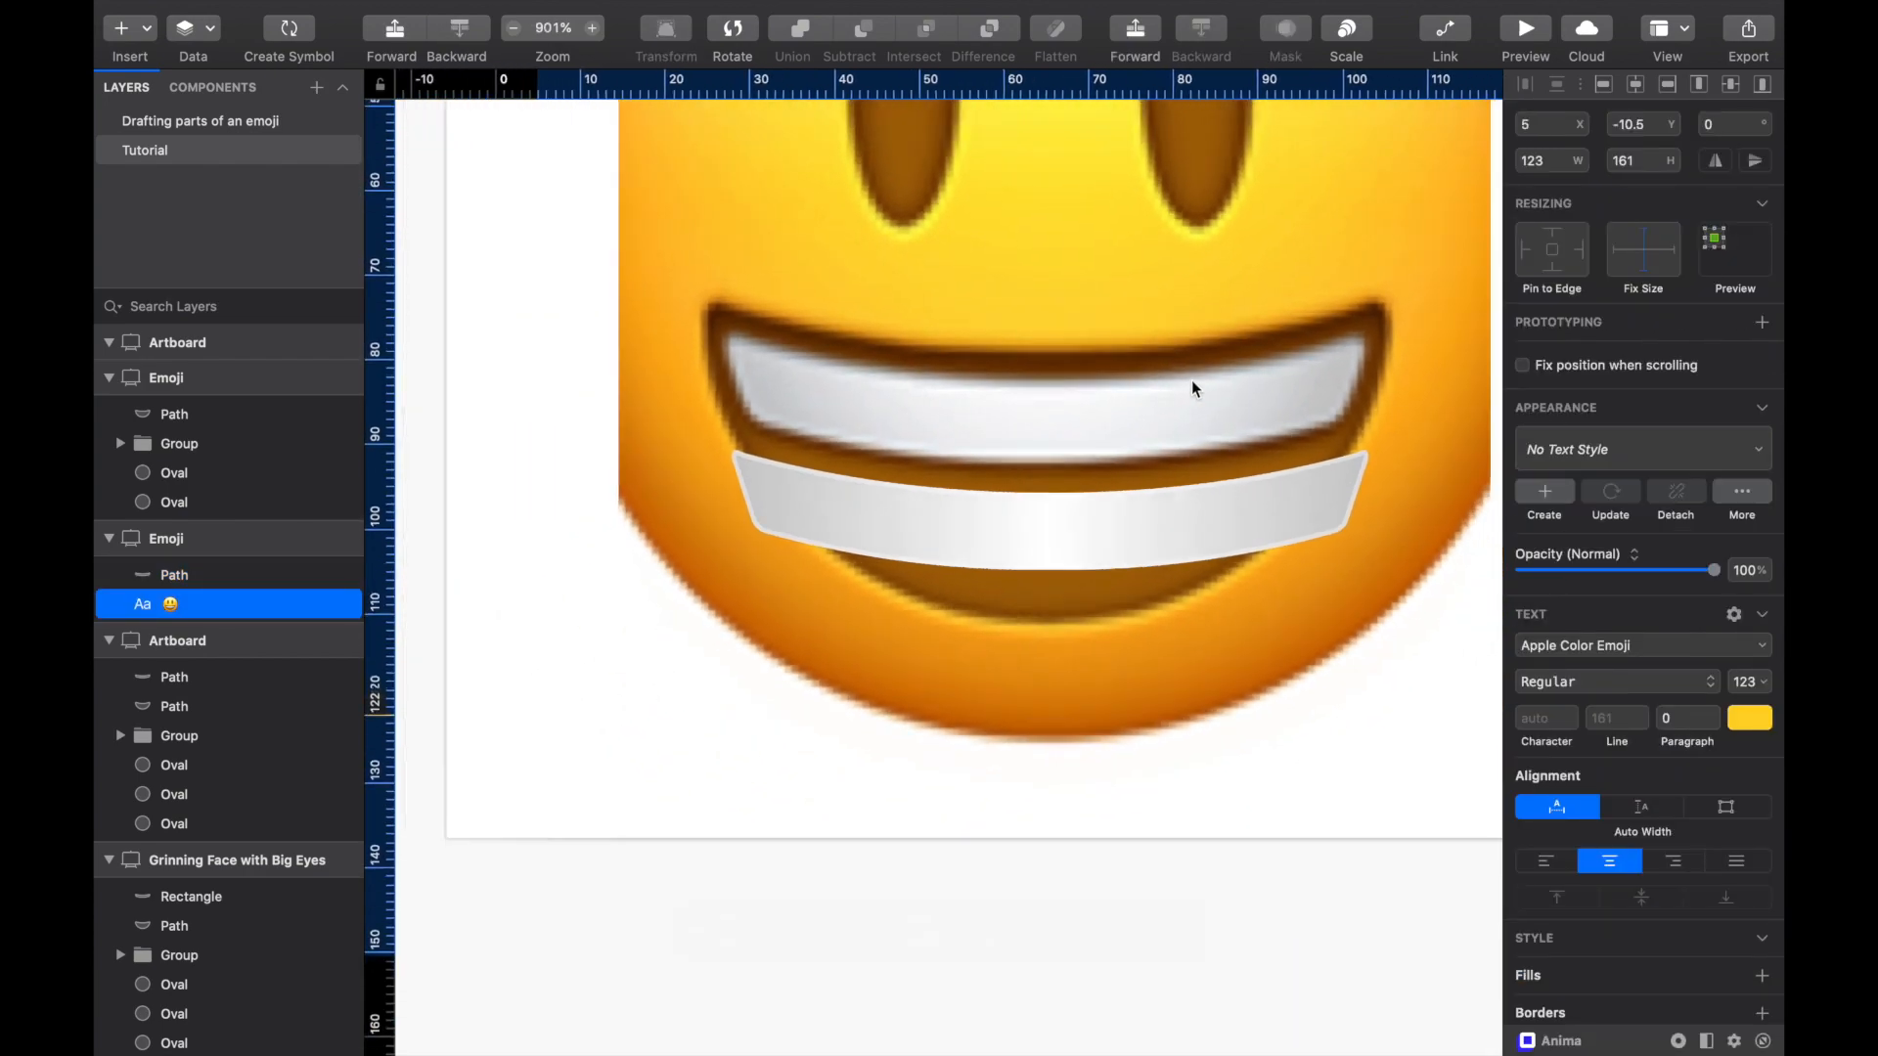
pyautogui.scroll(-4, 1192, 388)
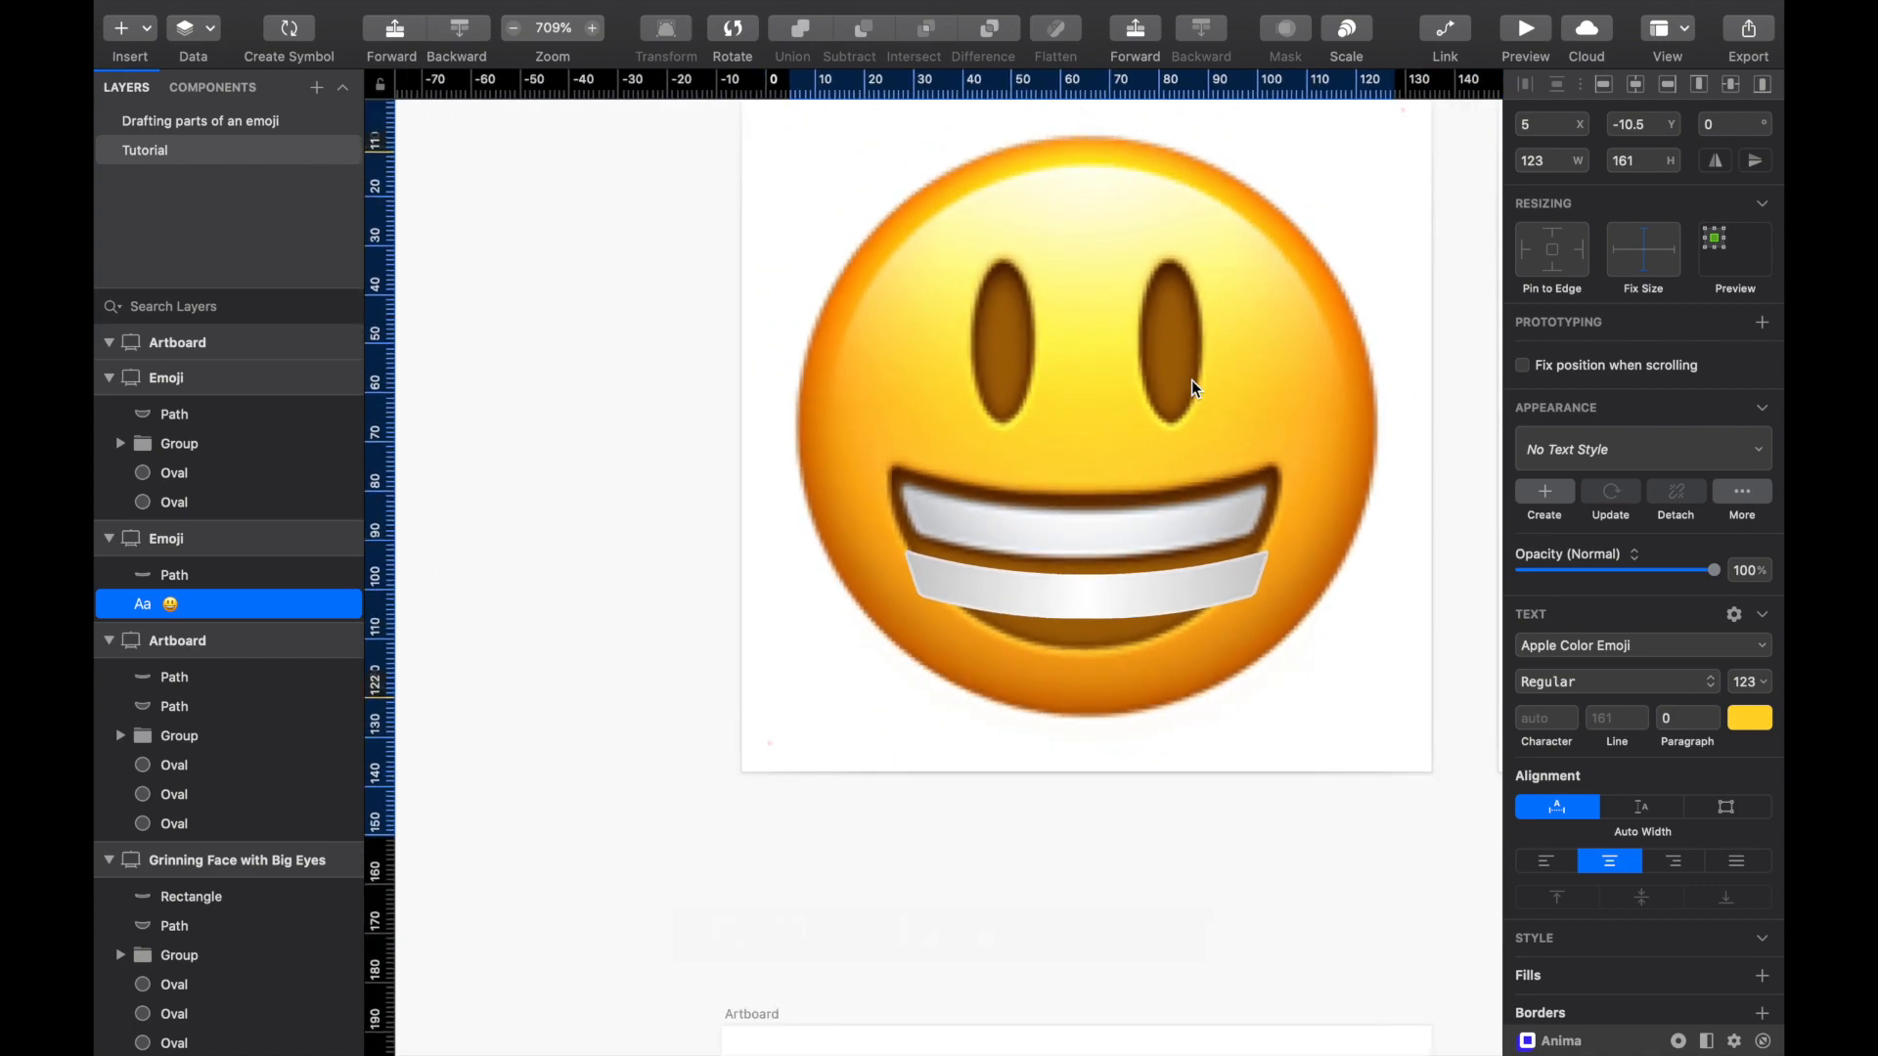
pyautogui.scroll(-2, 1052, 574)
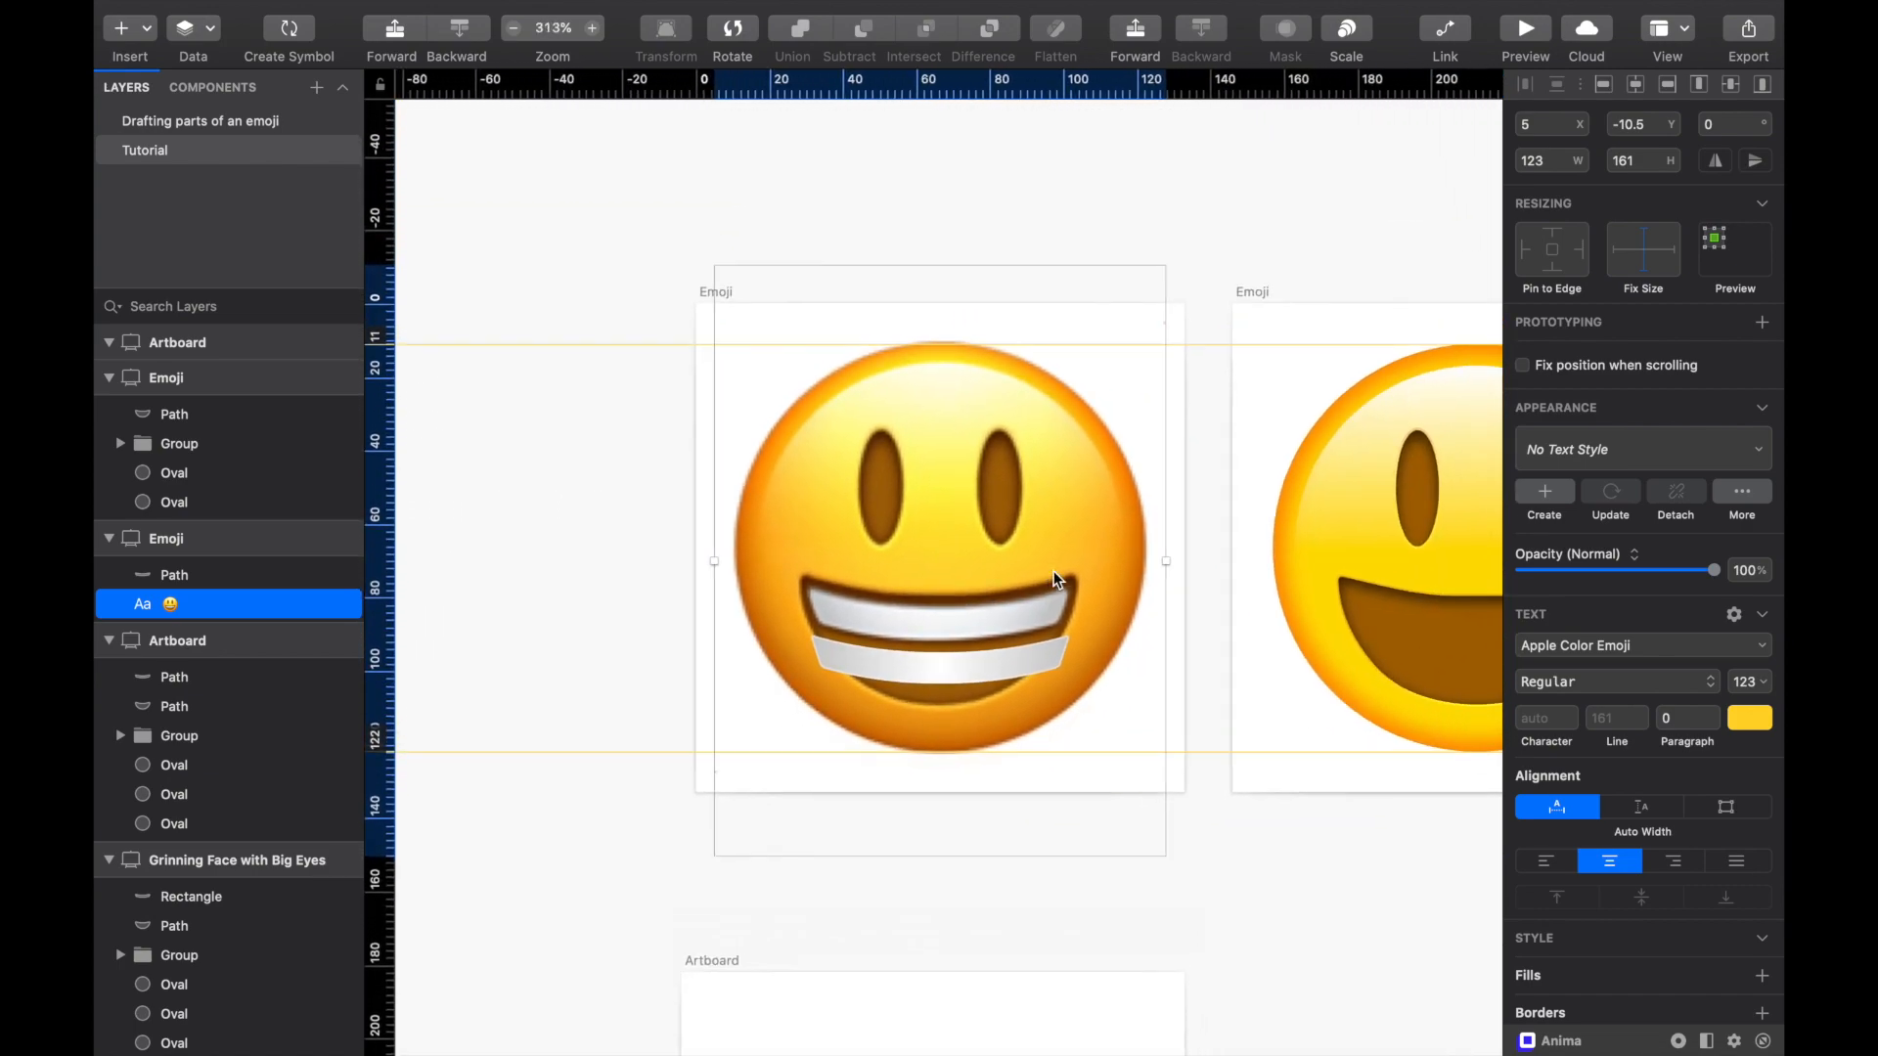
pyautogui.moveTo(923, 668); pyautogui.dragTo(1457, 623)
pyautogui.hscroll(5, 1457, 622)
pyautogui.scroll(1, 1457, 622)
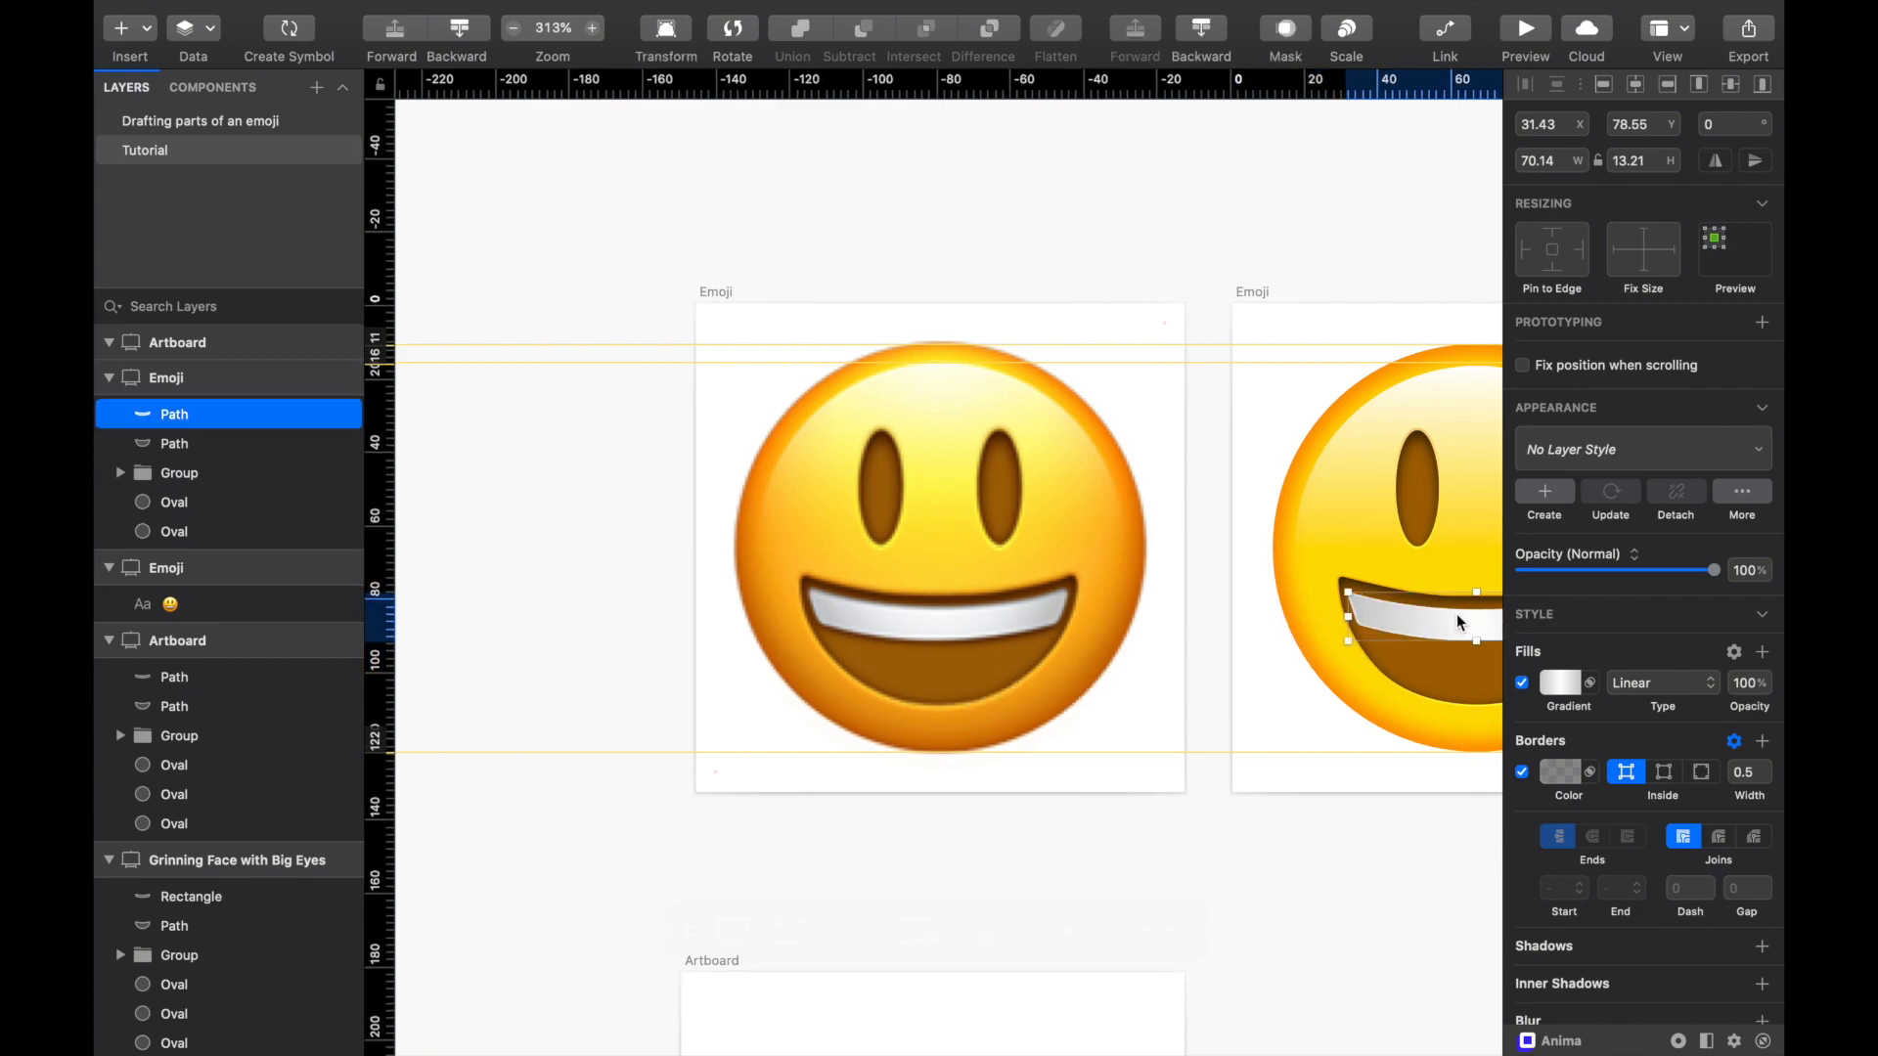
pyautogui.scroll(5, 1215, 660)
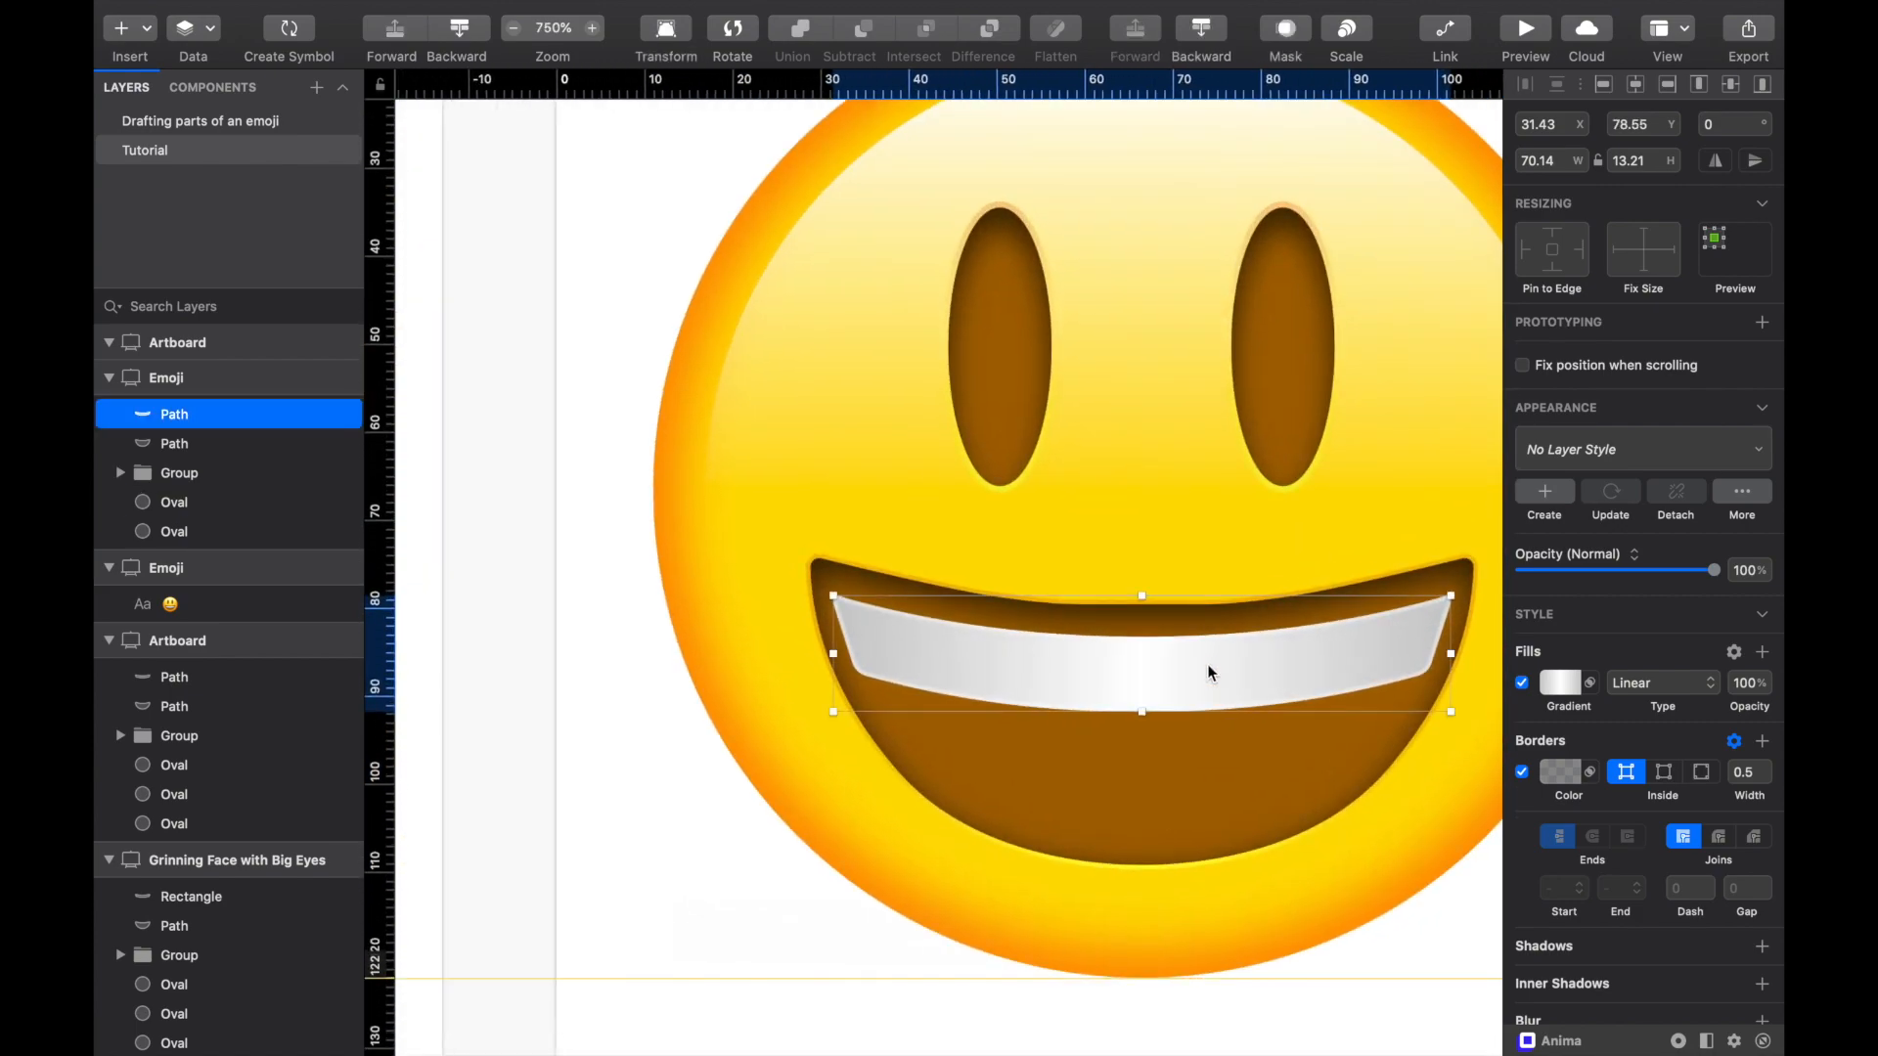
pyautogui.moveTo(1222, 686); pyautogui.dragTo(1225, 677)
pyautogui.scroll(-4, 1224, 677)
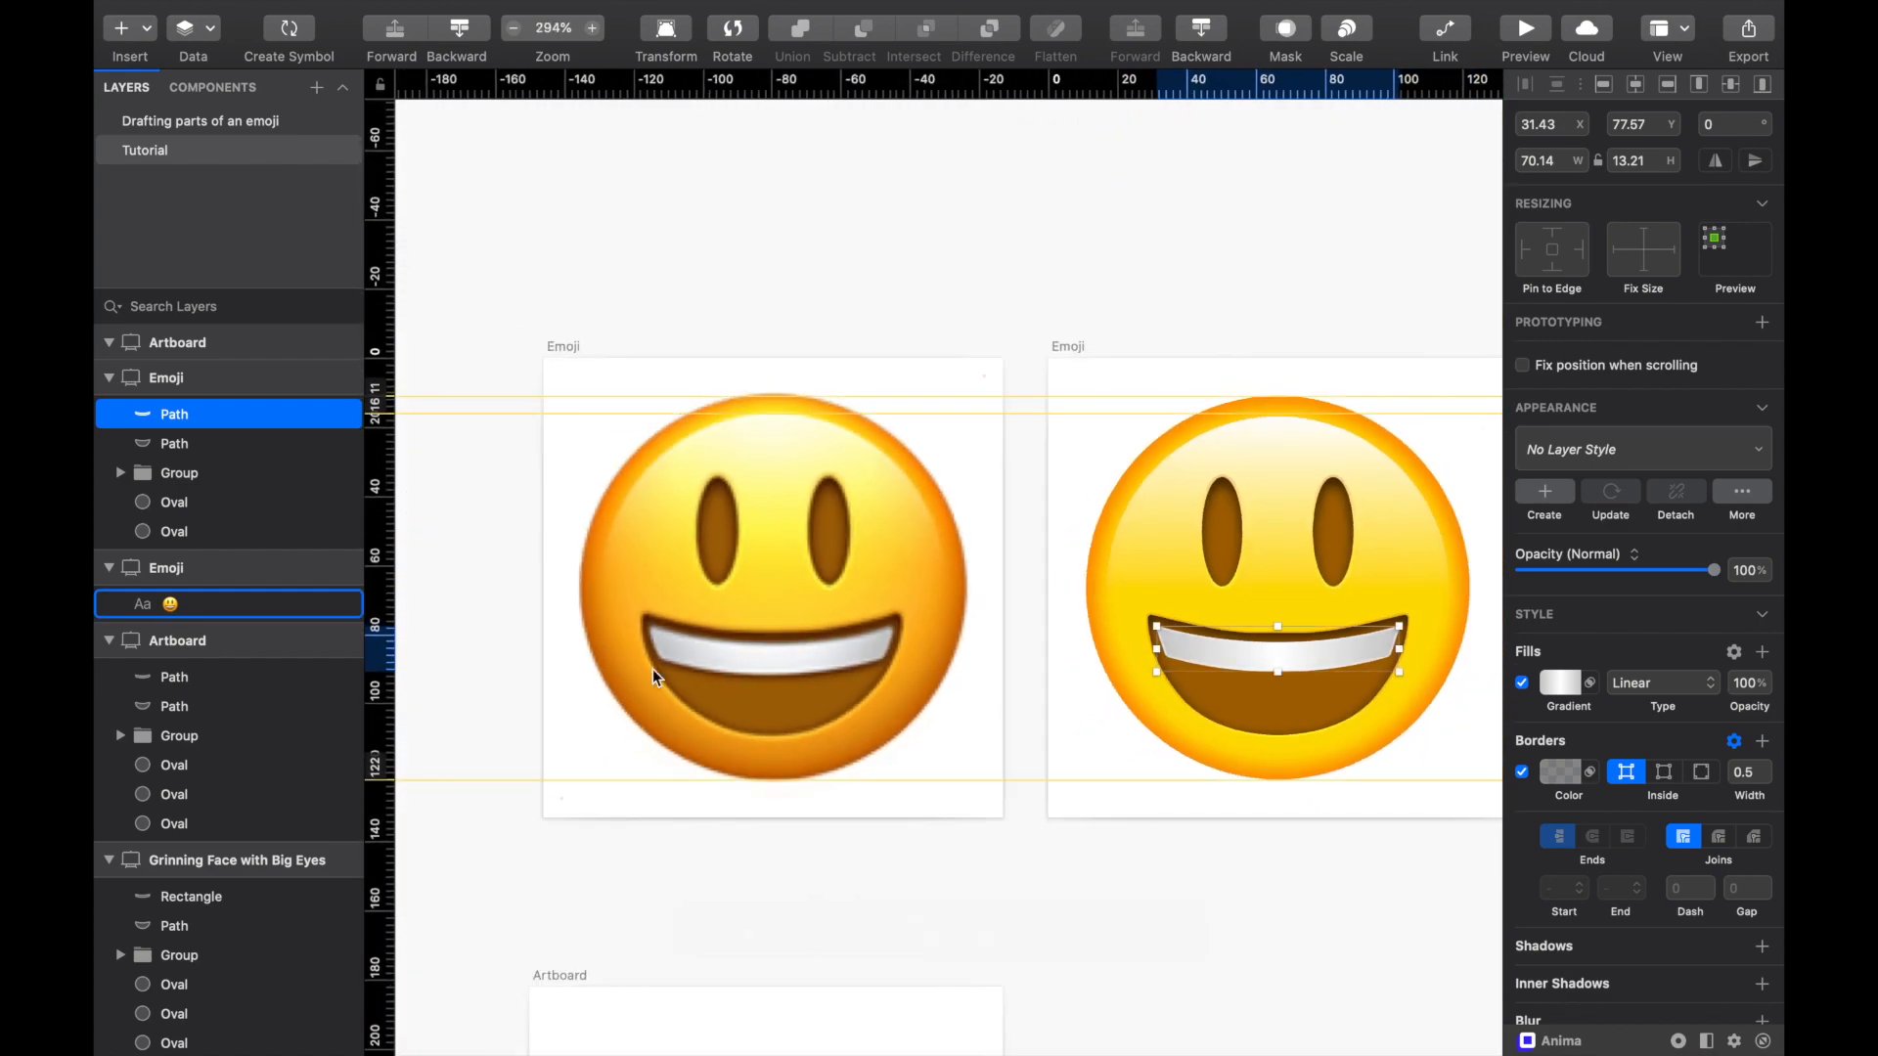
# Step: Add a horizontal guide at 77.57 along the teeth's upper edge to compare both emojis, and deselect the teeth path
pyautogui.click(371, 623)
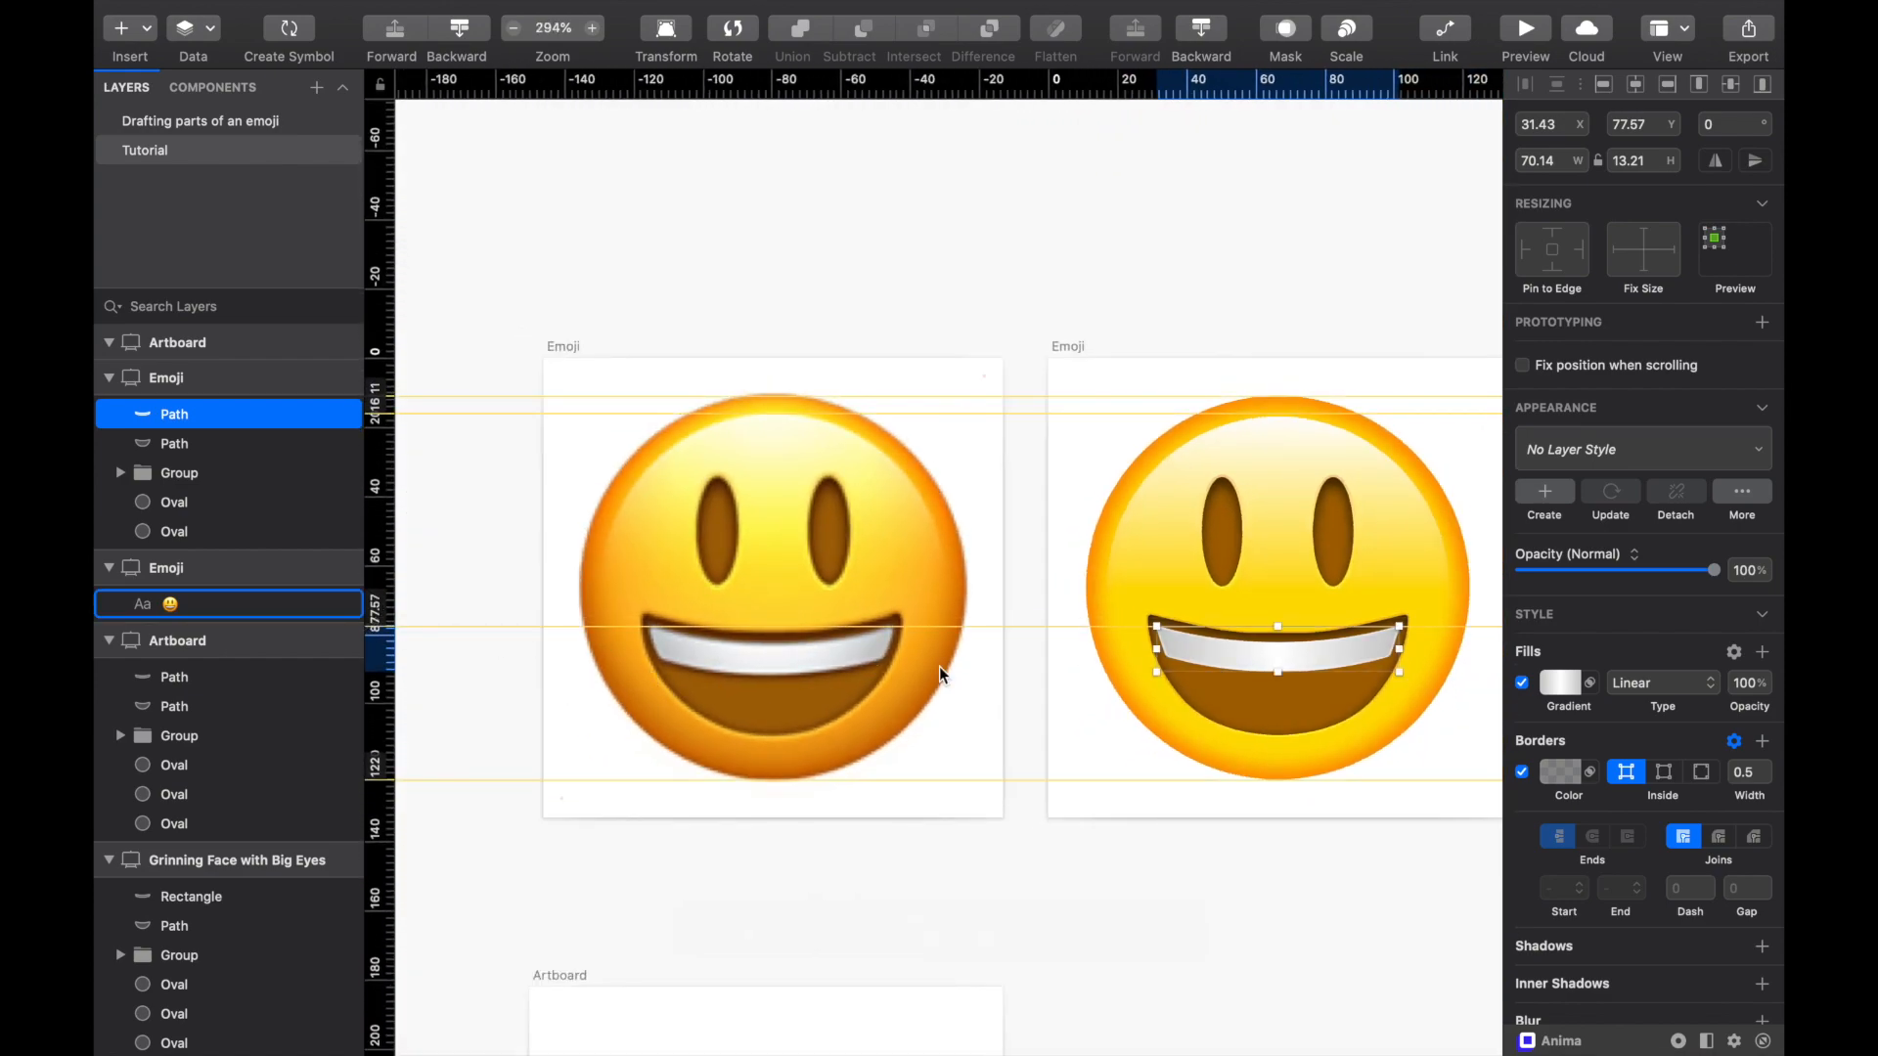
pyautogui.scroll(5, 939, 666)
pyautogui.hscroll(5, 1175, 618)
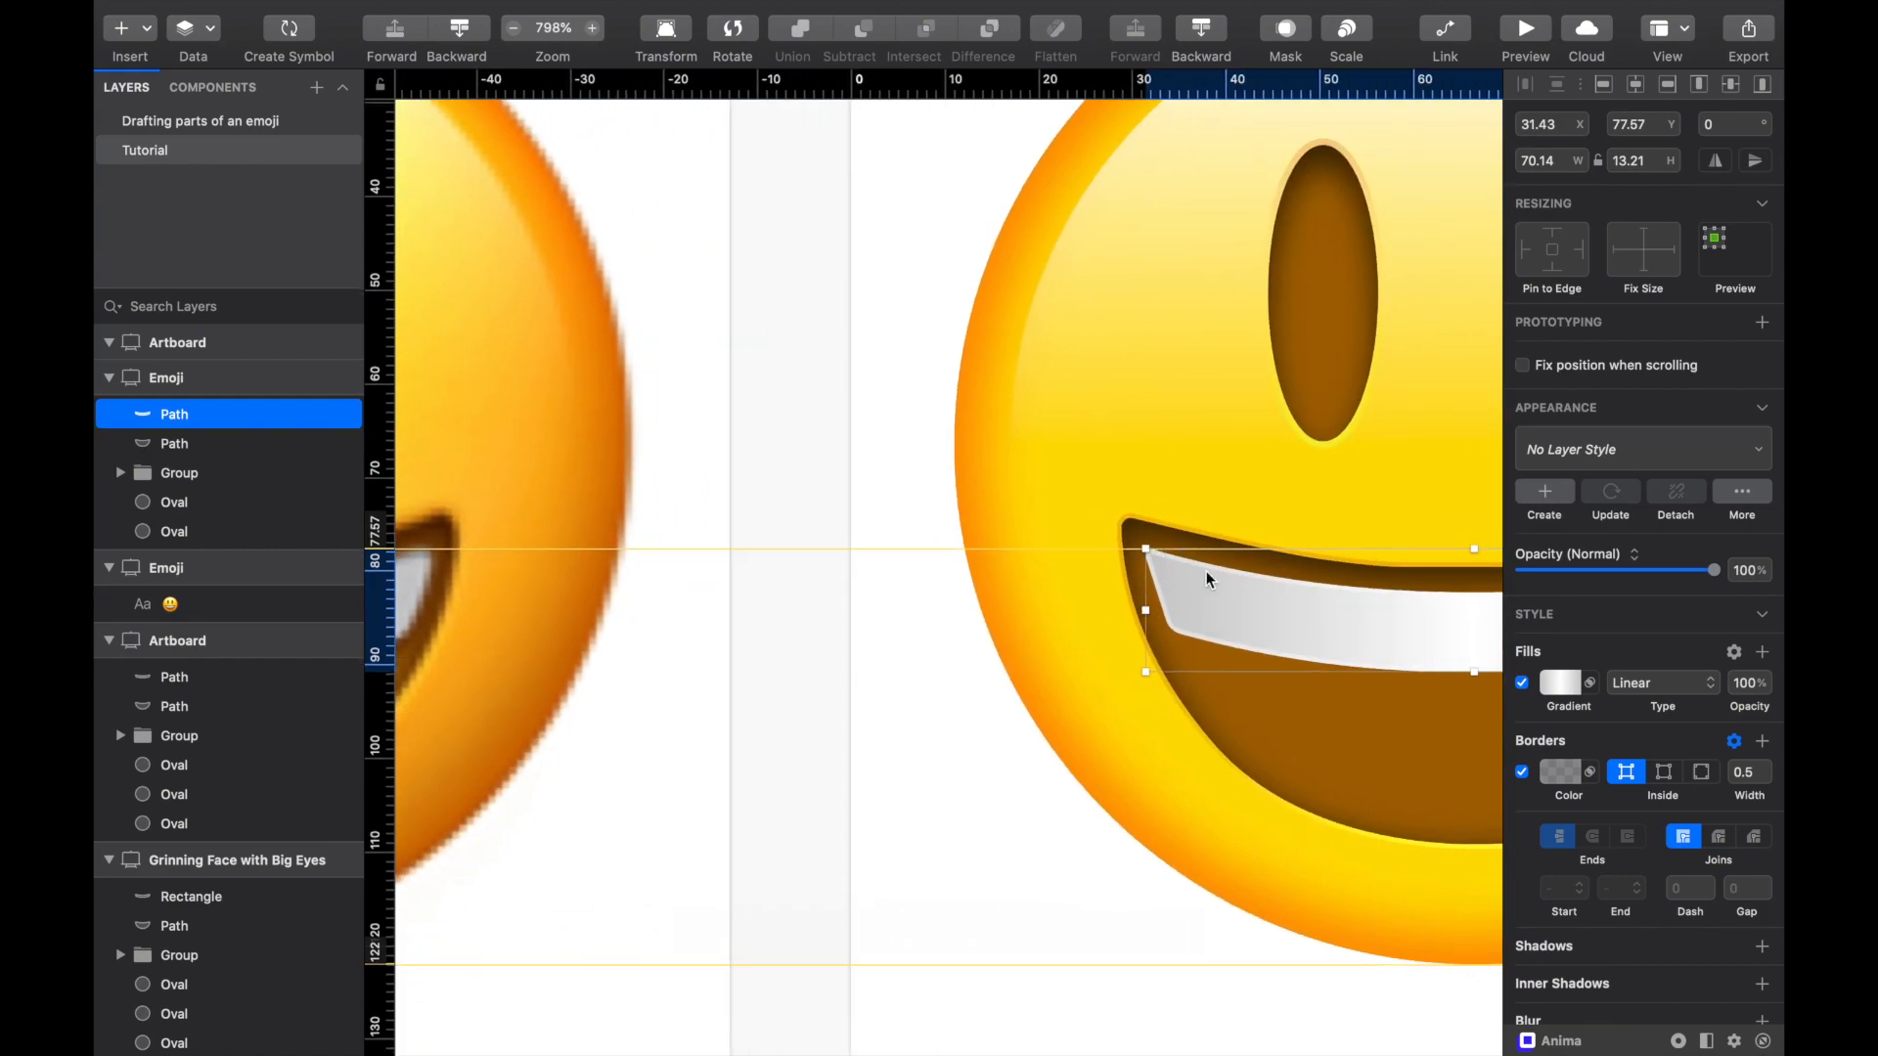
pyautogui.scroll(-5, 1205, 571)
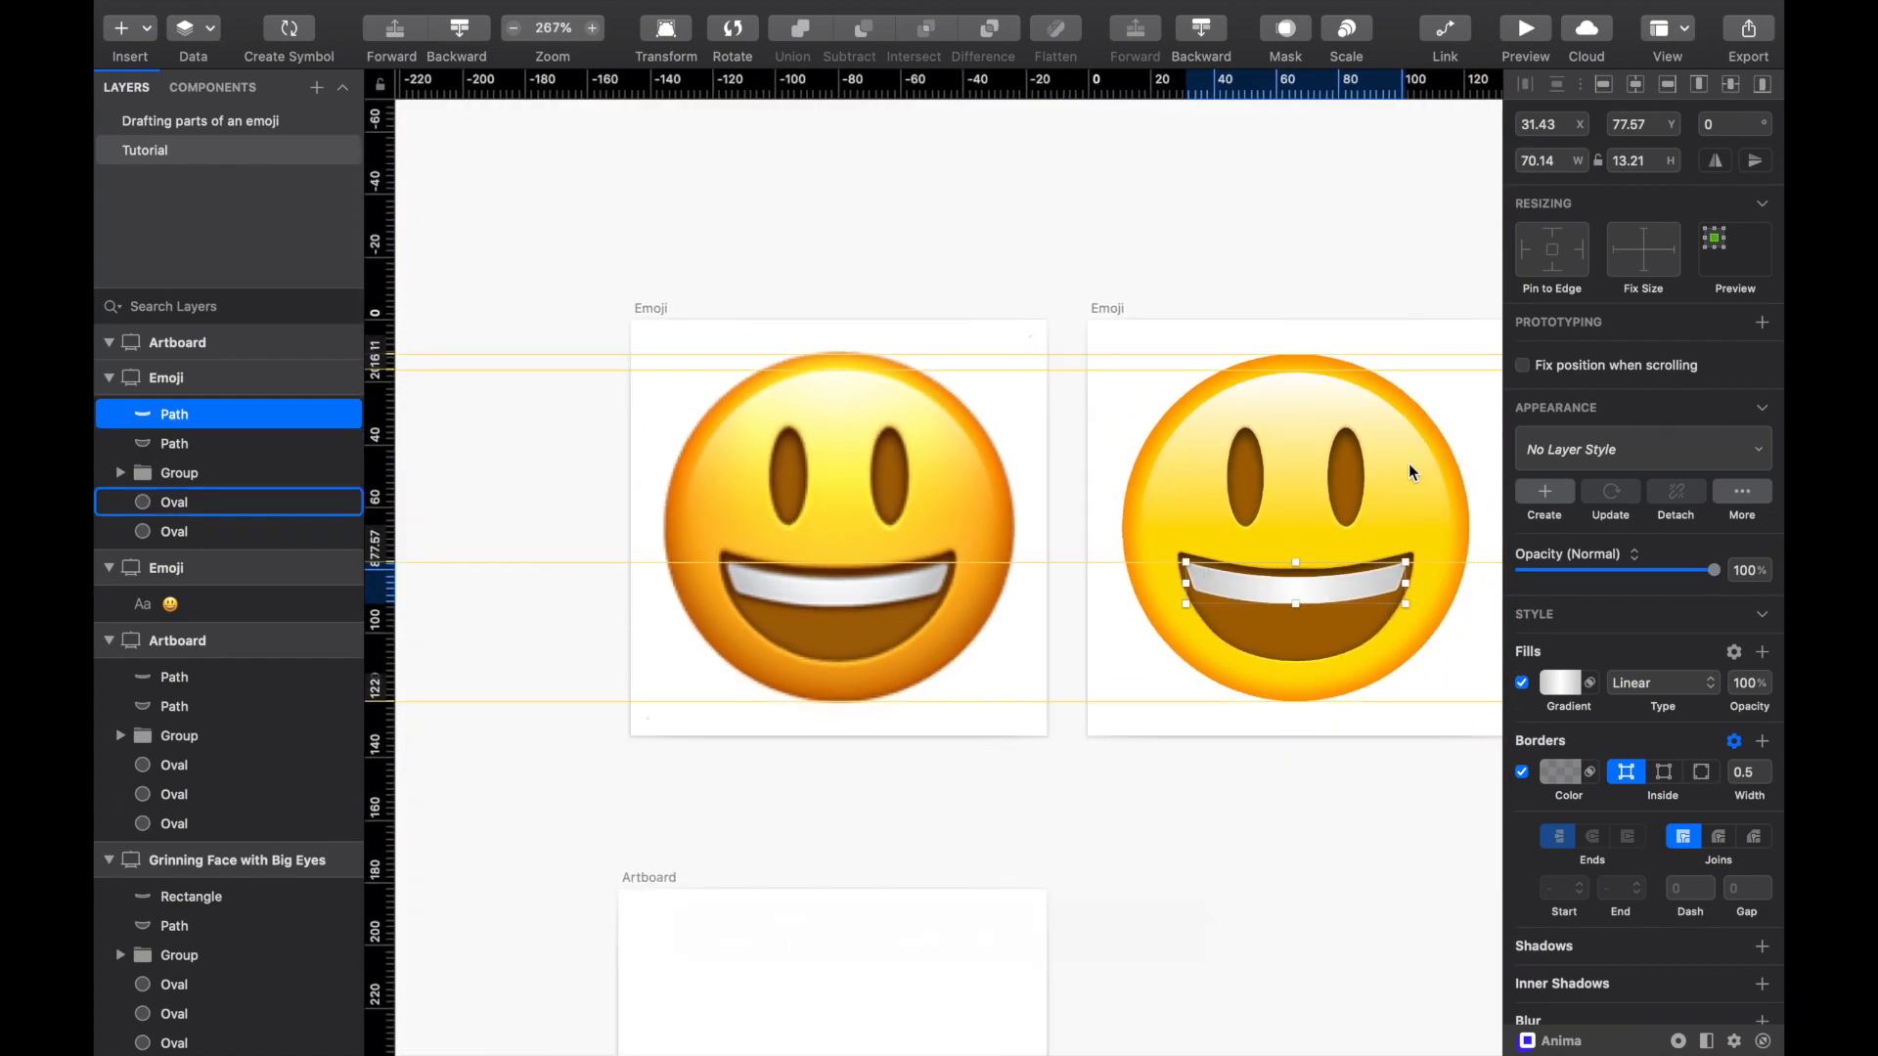
pyautogui.click(1342, 225)
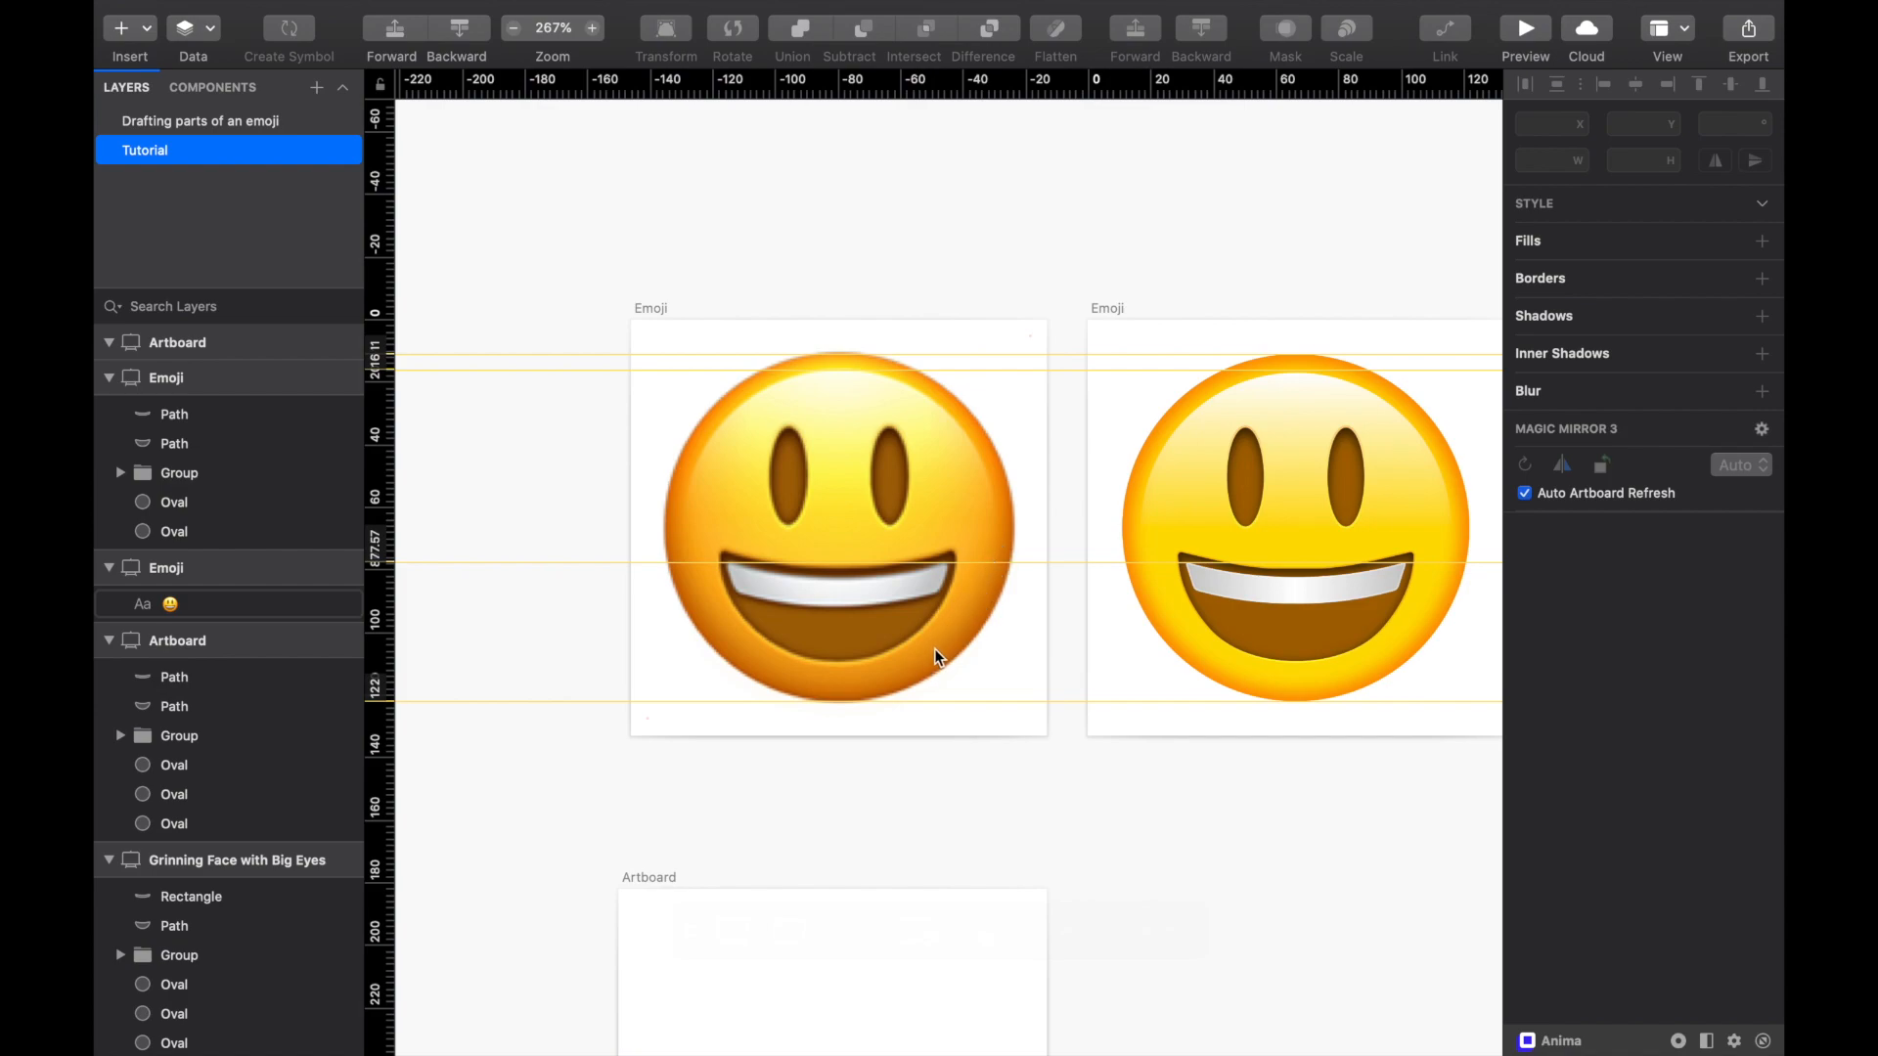
# Step: Draw a 111 × 111 oval at X 11, Y 11 covering the whole face of the drawn emoji
pyautogui.scroll(-2, 935, 648)
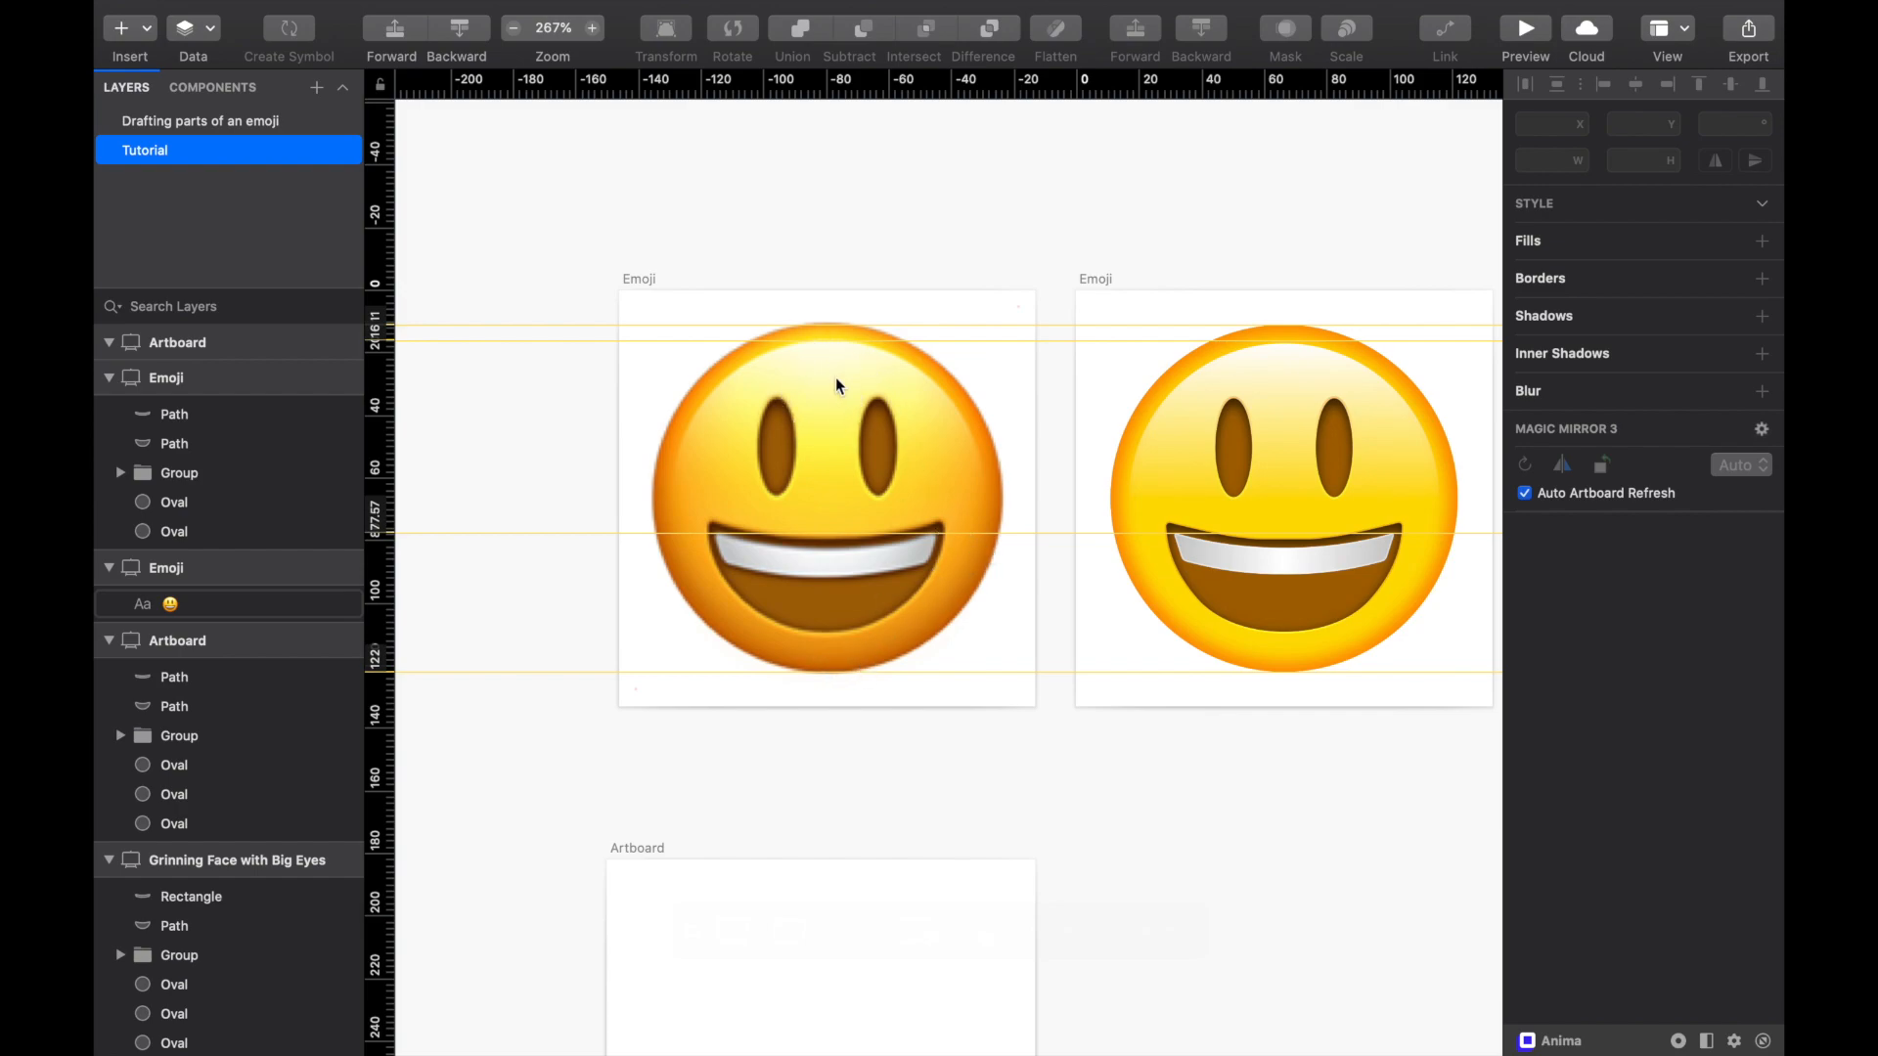
pyautogui.hscroll(5, 1205, 567)
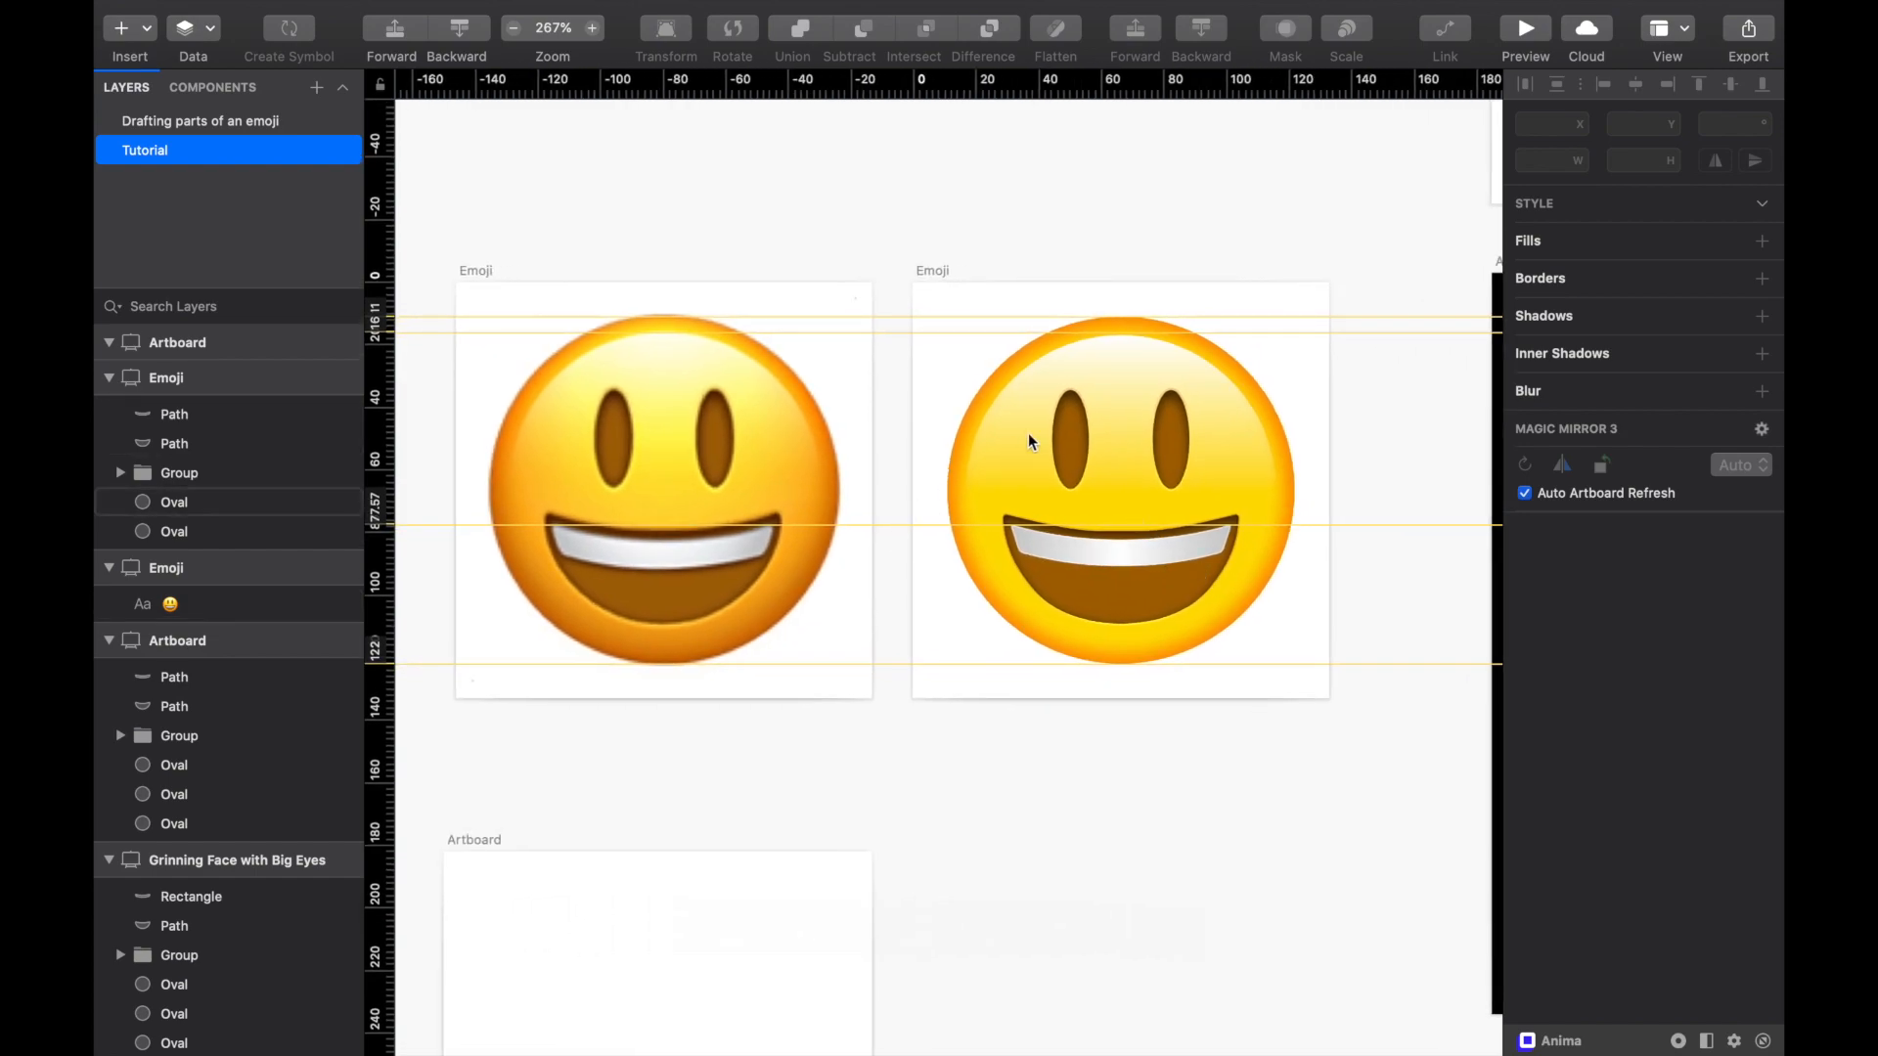
pyautogui.press('o')
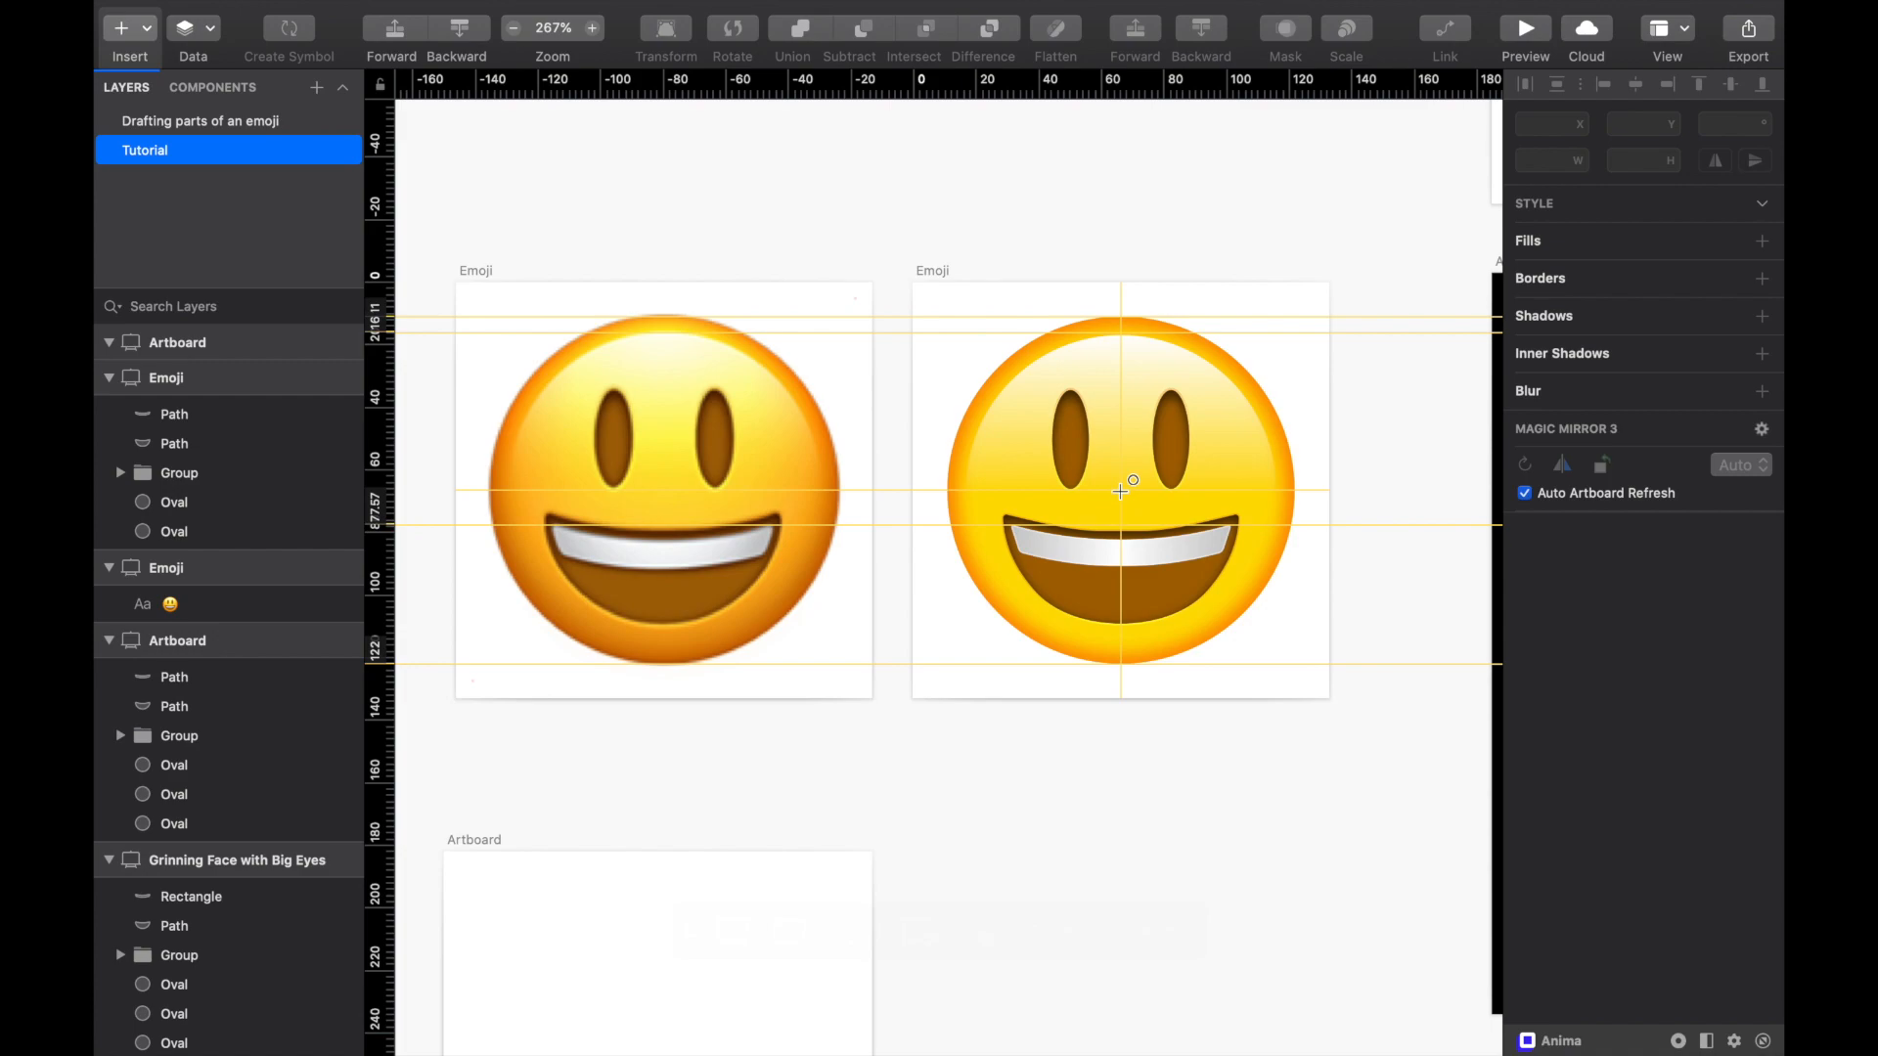
pyautogui.moveTo(1121, 491)
pyautogui.mouseDown()
pyautogui.moveTo(1246, 650)
pyautogui.moveTo(1159, 501)
pyautogui.moveTo(1158, 426)
pyautogui.mouseUp()
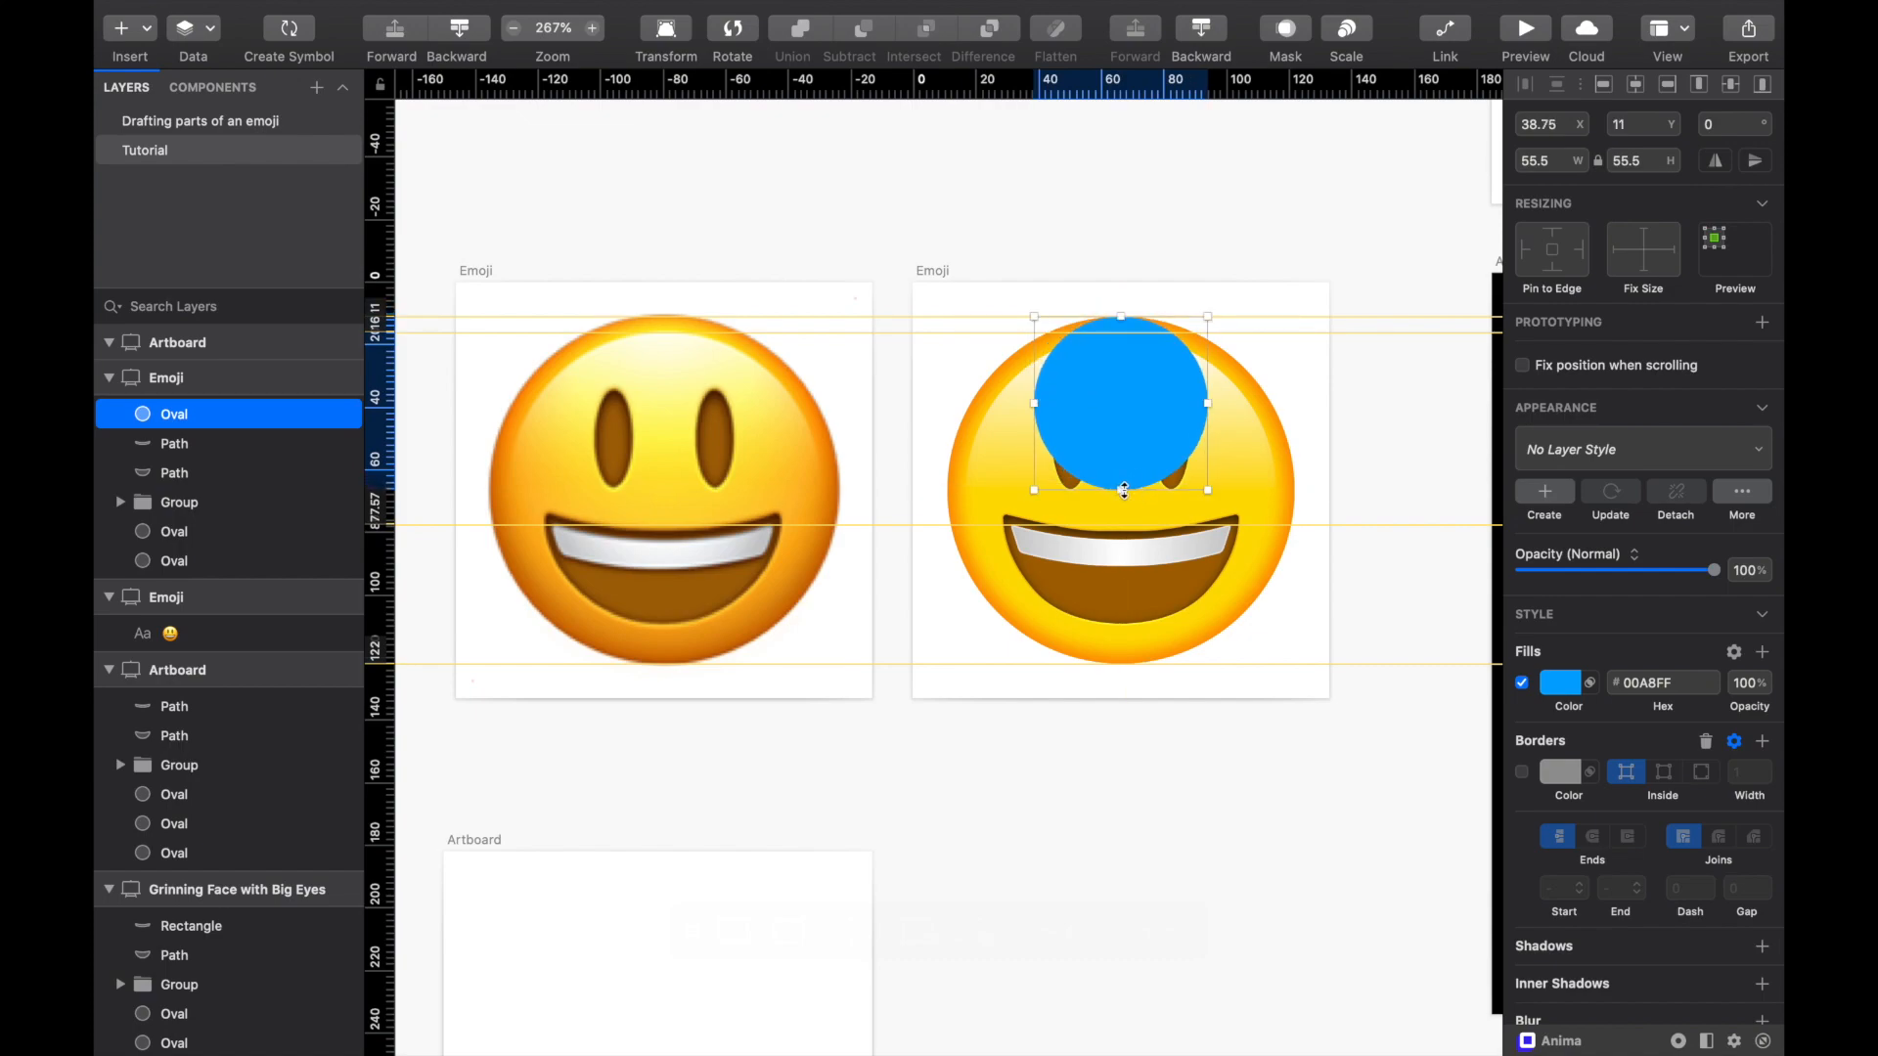
pyautogui.moveTo(1121, 491); pyautogui.dragTo(1122, 668)
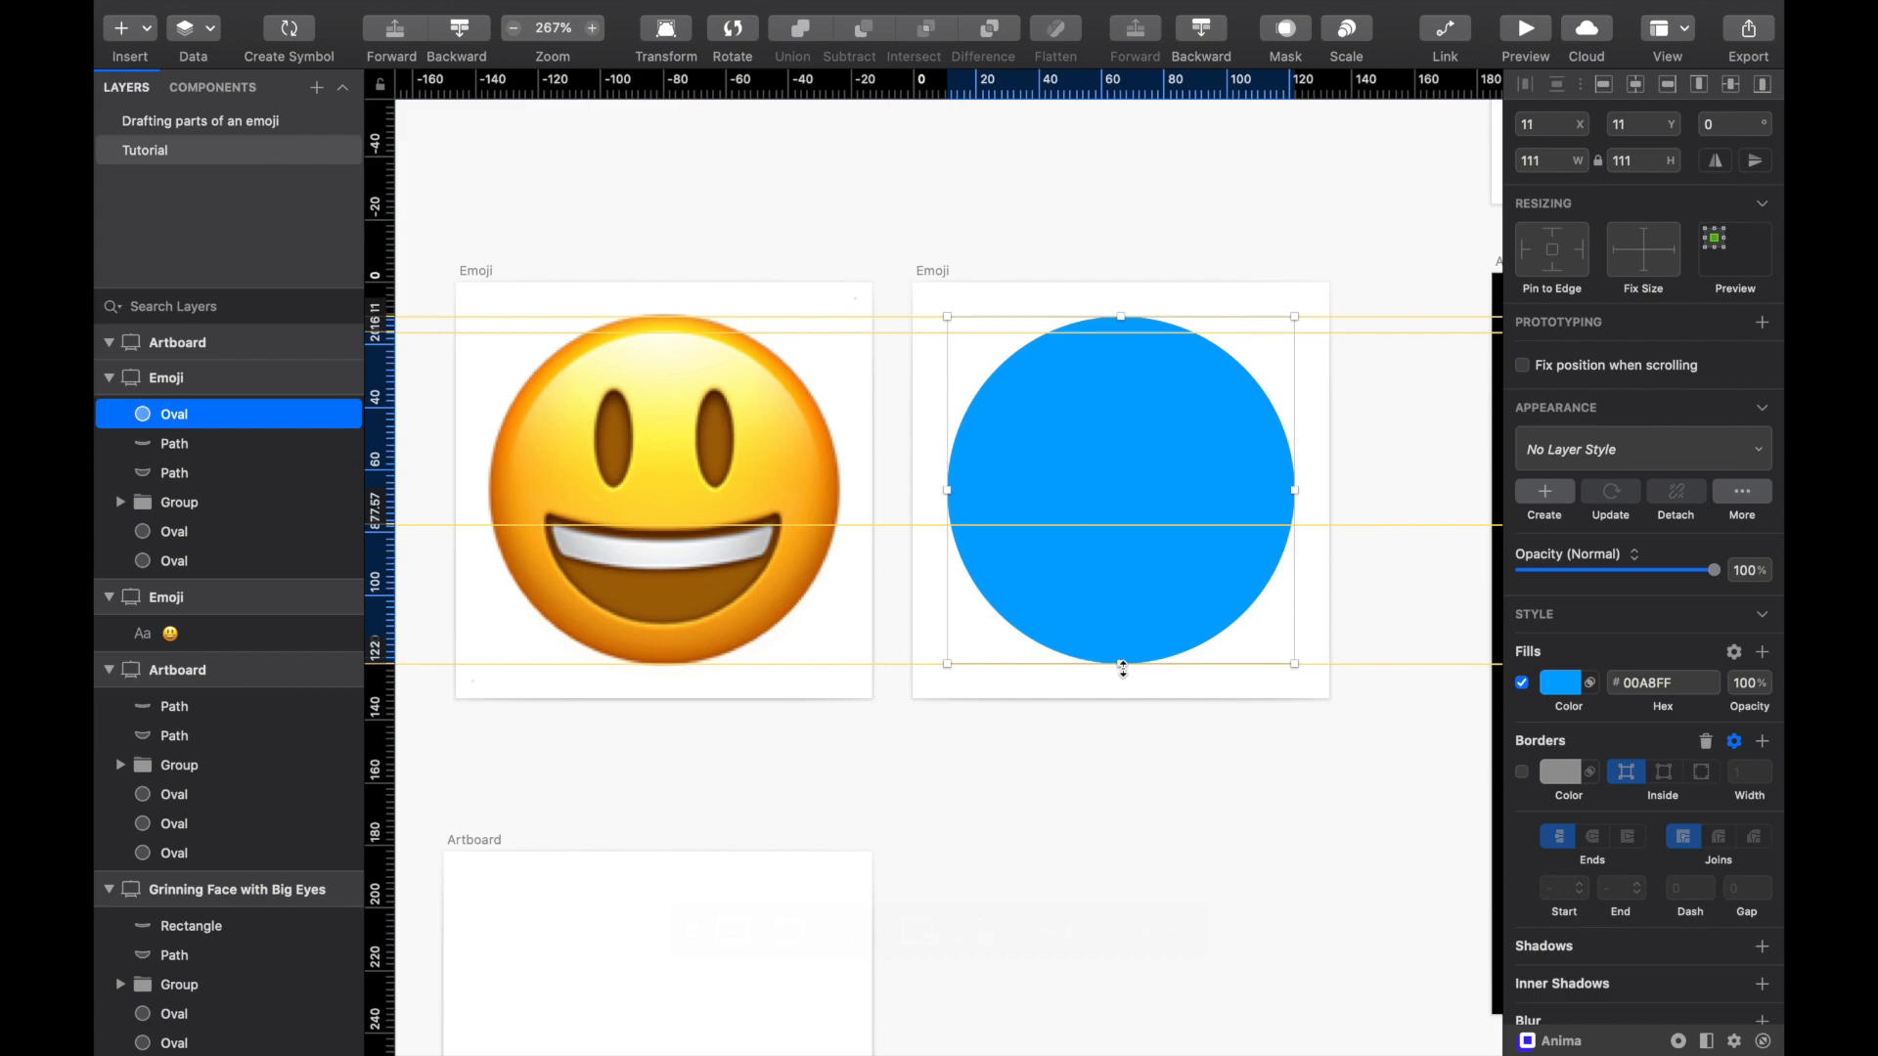
# Step: Send the new oval backward behind the teeth, mouth, eyes group and highlight oval, directly above the base face oval
pyautogui.click(1201, 31)
pyautogui.click(1201, 37)
pyautogui.click(1201, 38)
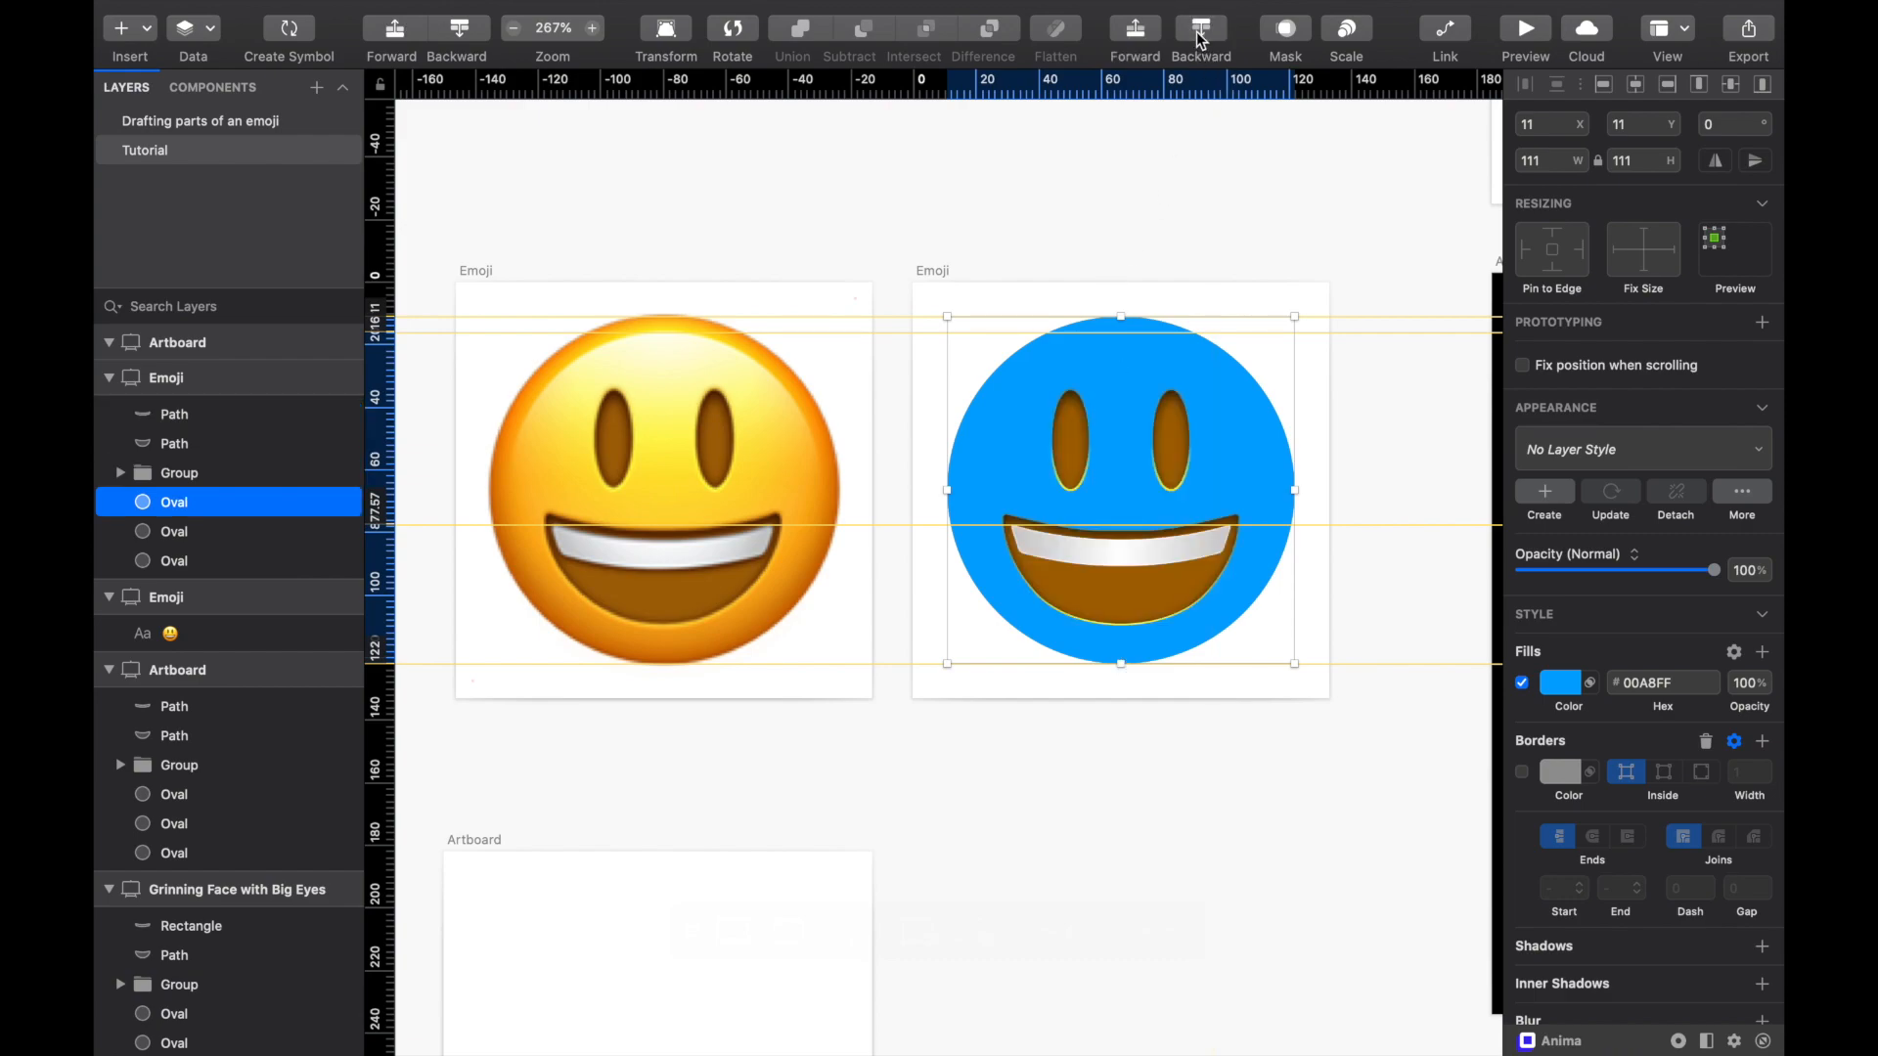
pyautogui.click(1201, 37)
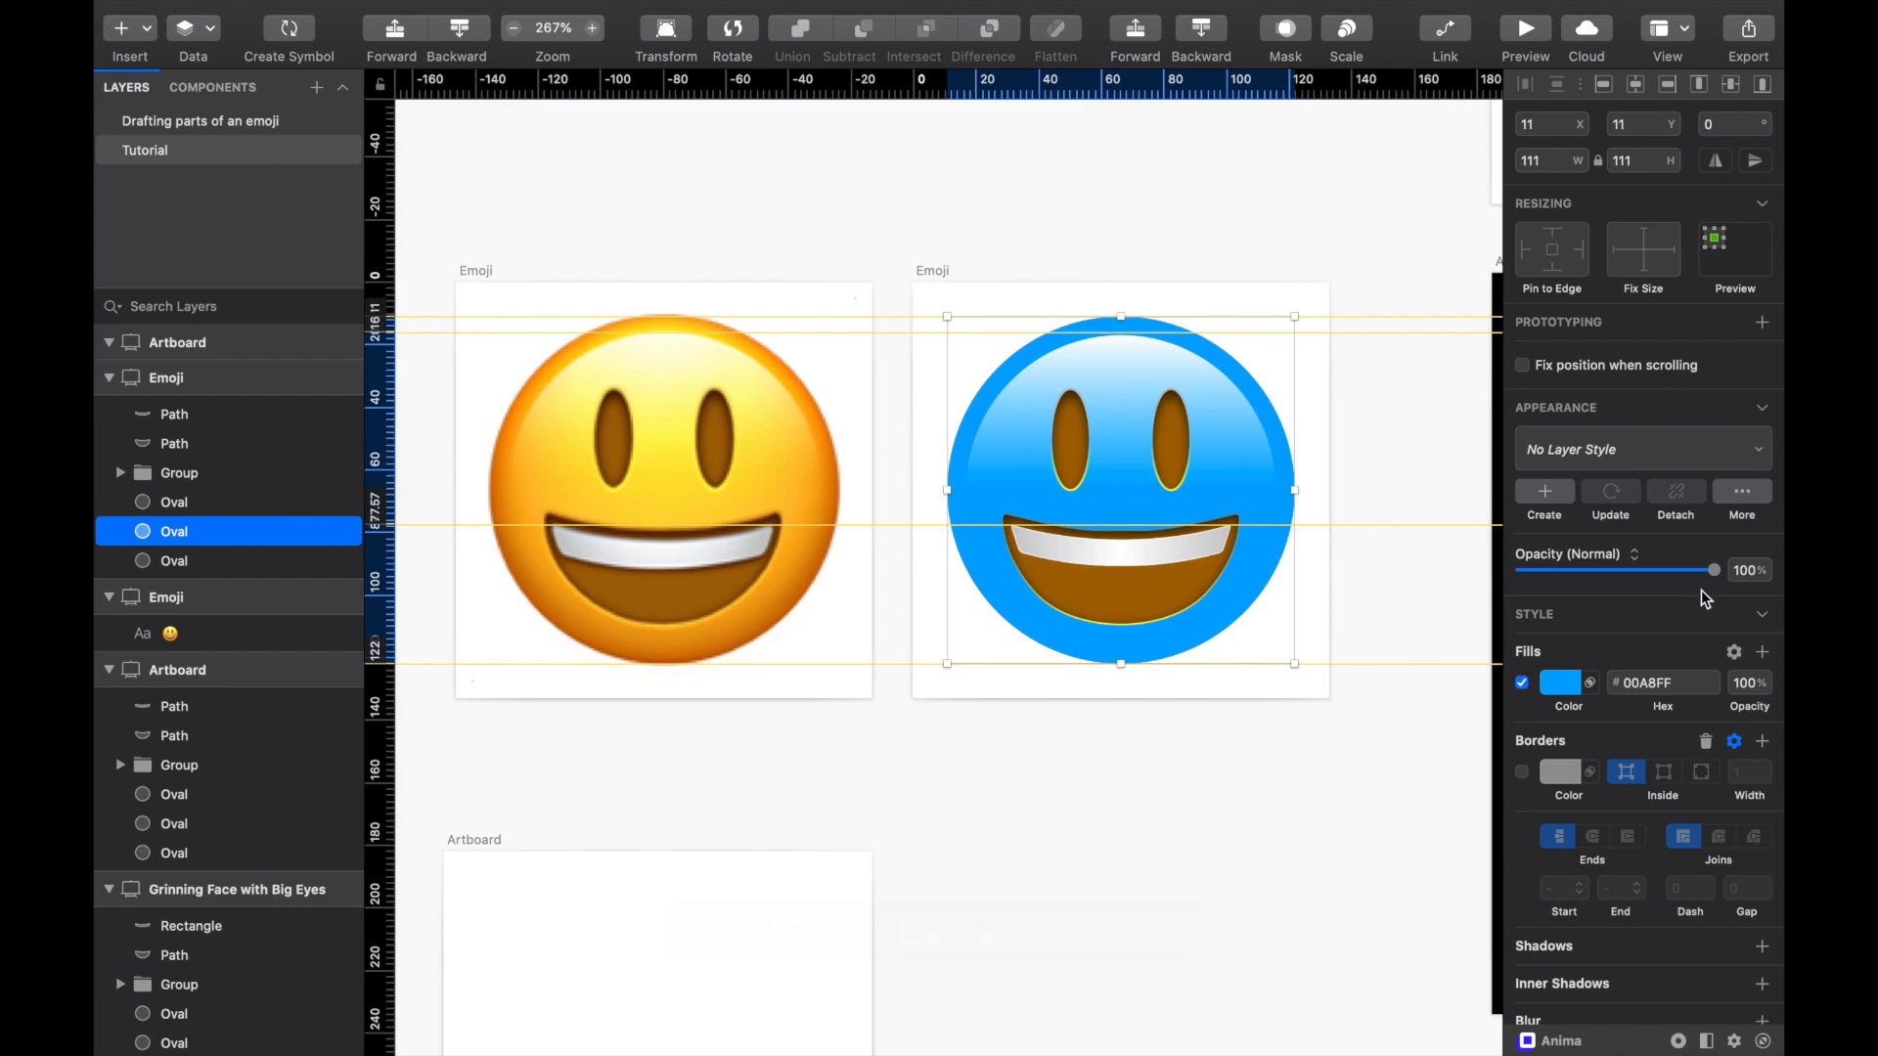
# Step: Give the new oval a vertical linear gradient fill and make its upper stop black (000000) with alpha 0
pyautogui.click(1557, 682)
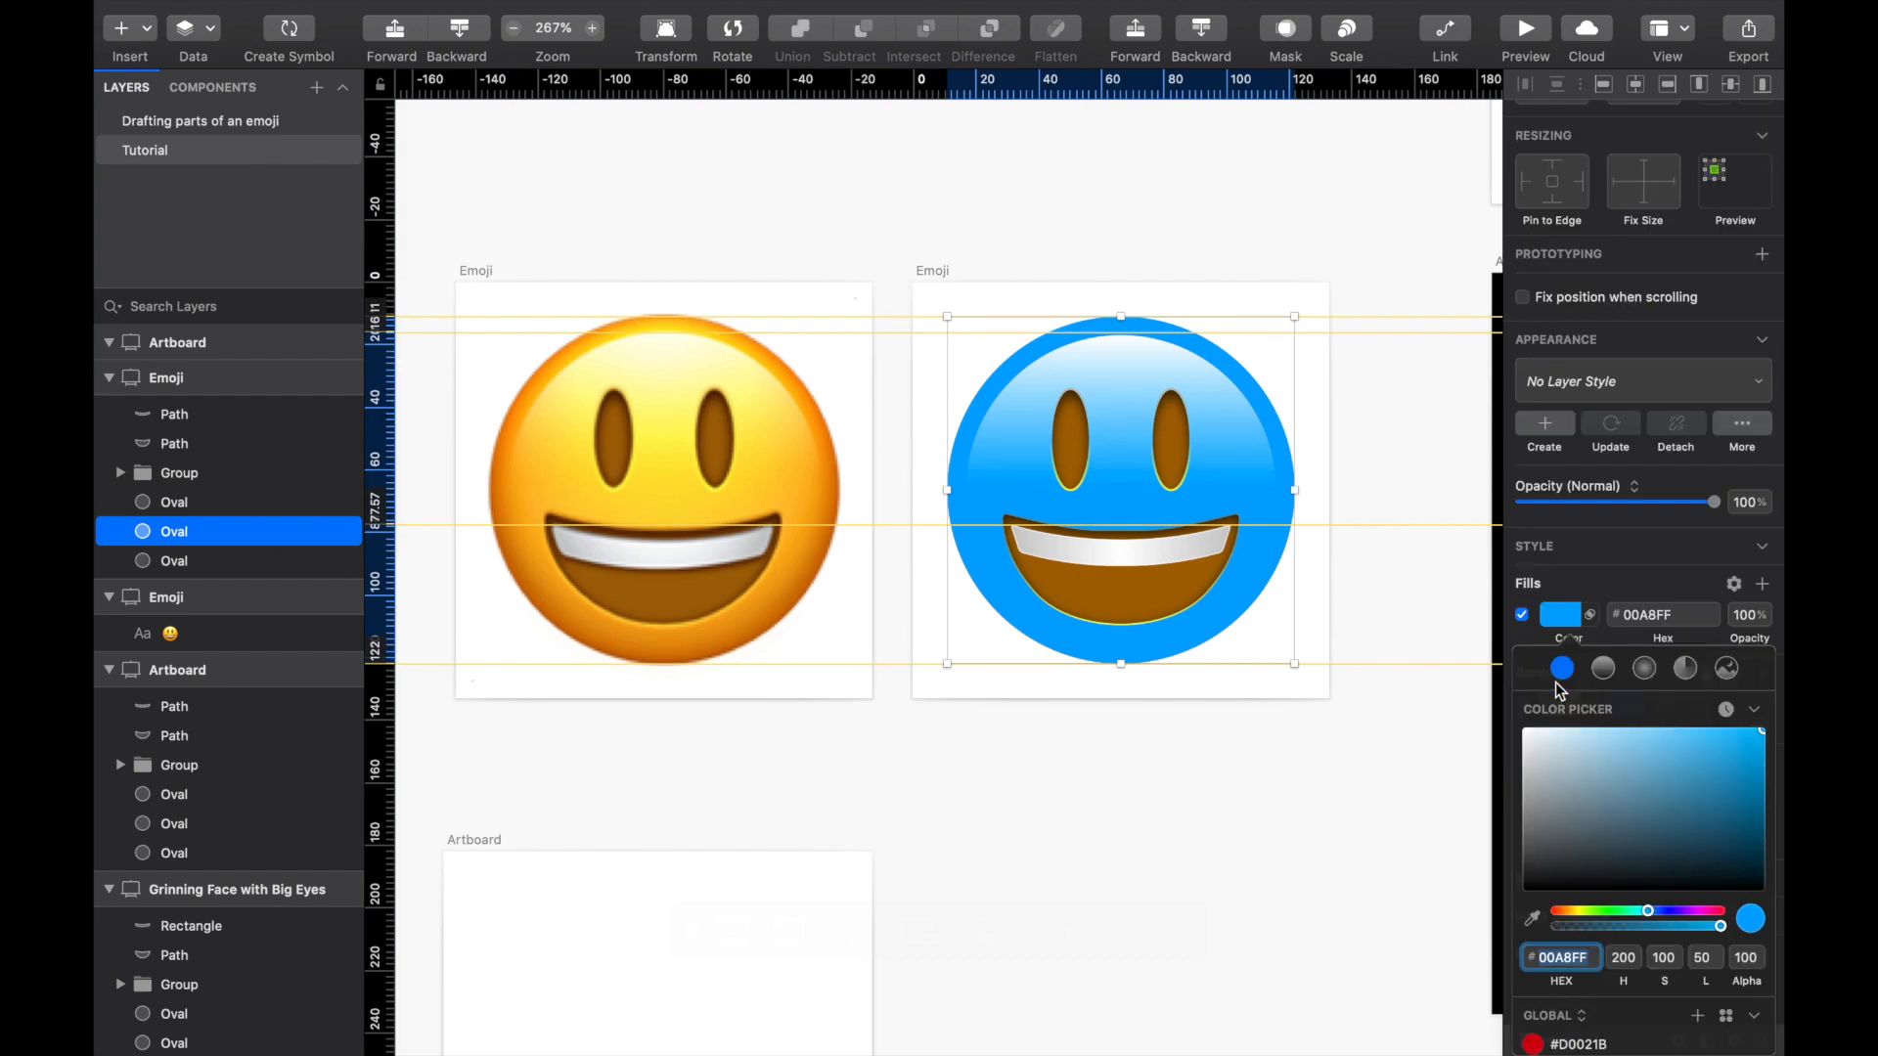
pyautogui.click(1603, 669)
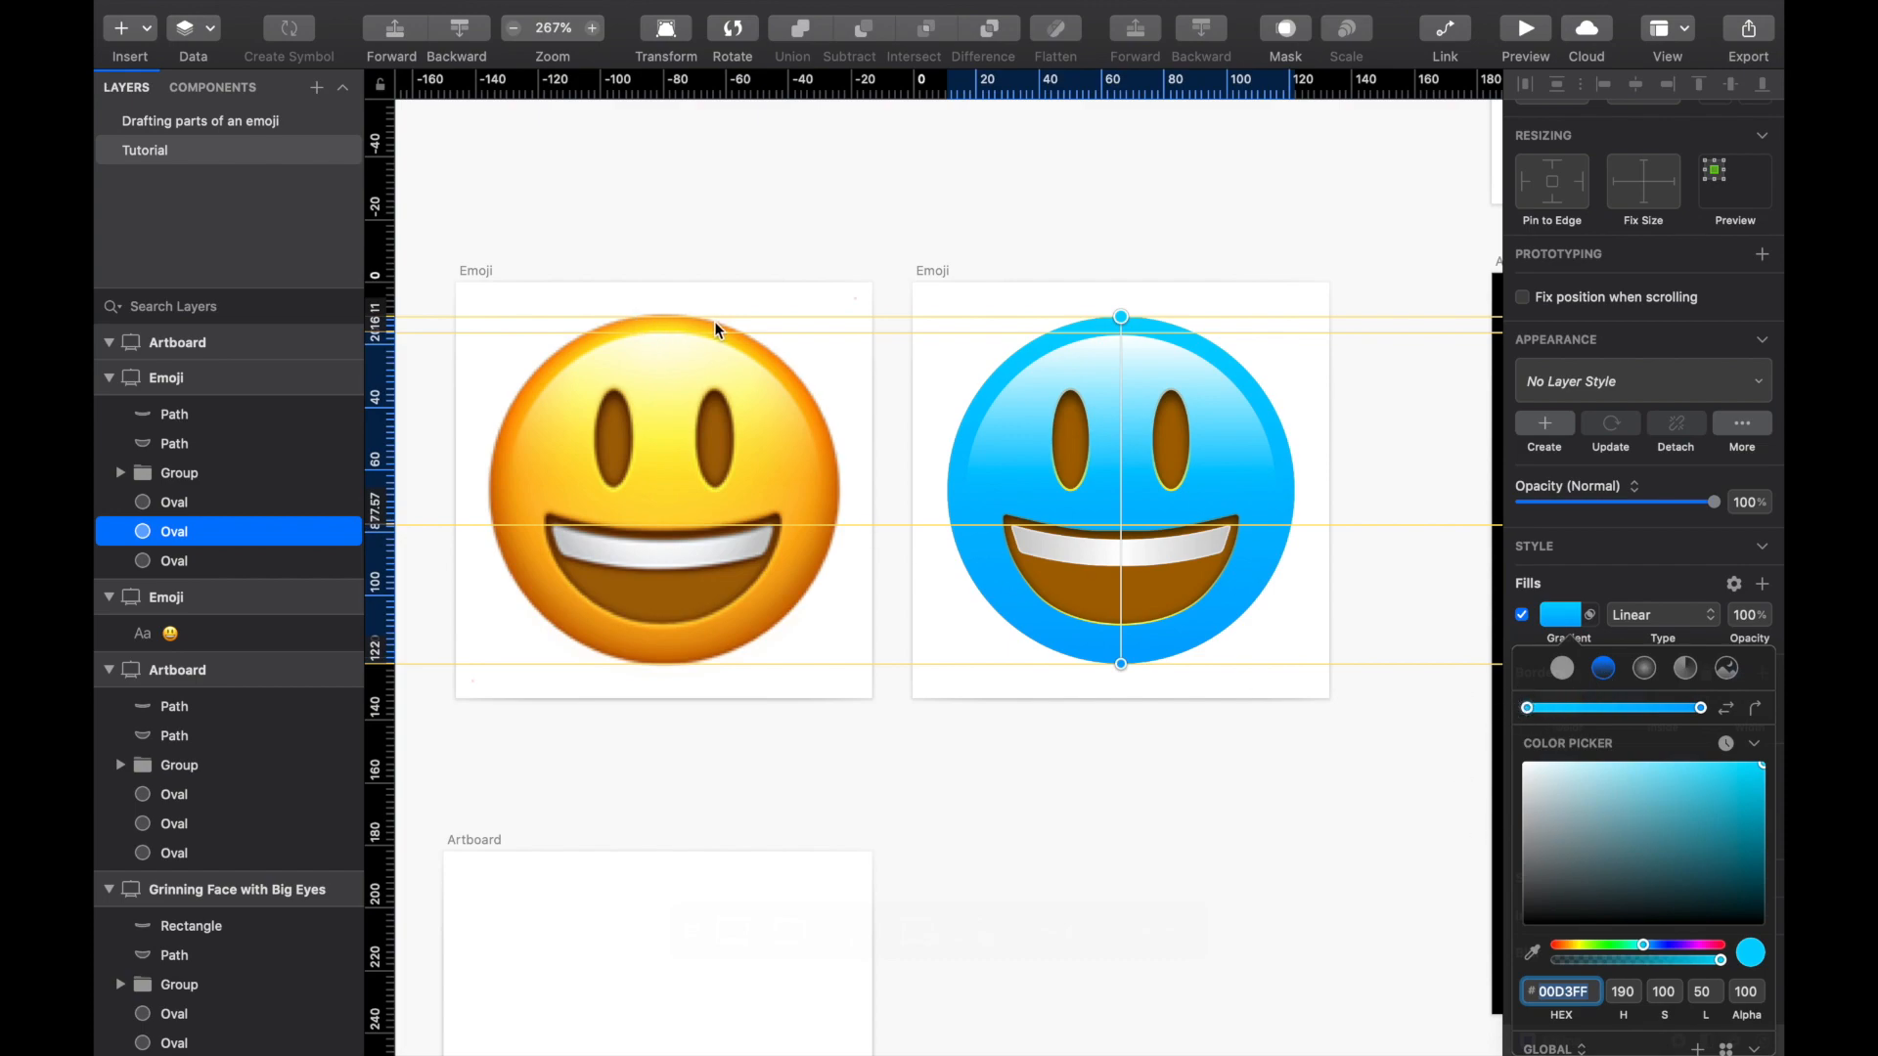
pyautogui.click(1603, 808)
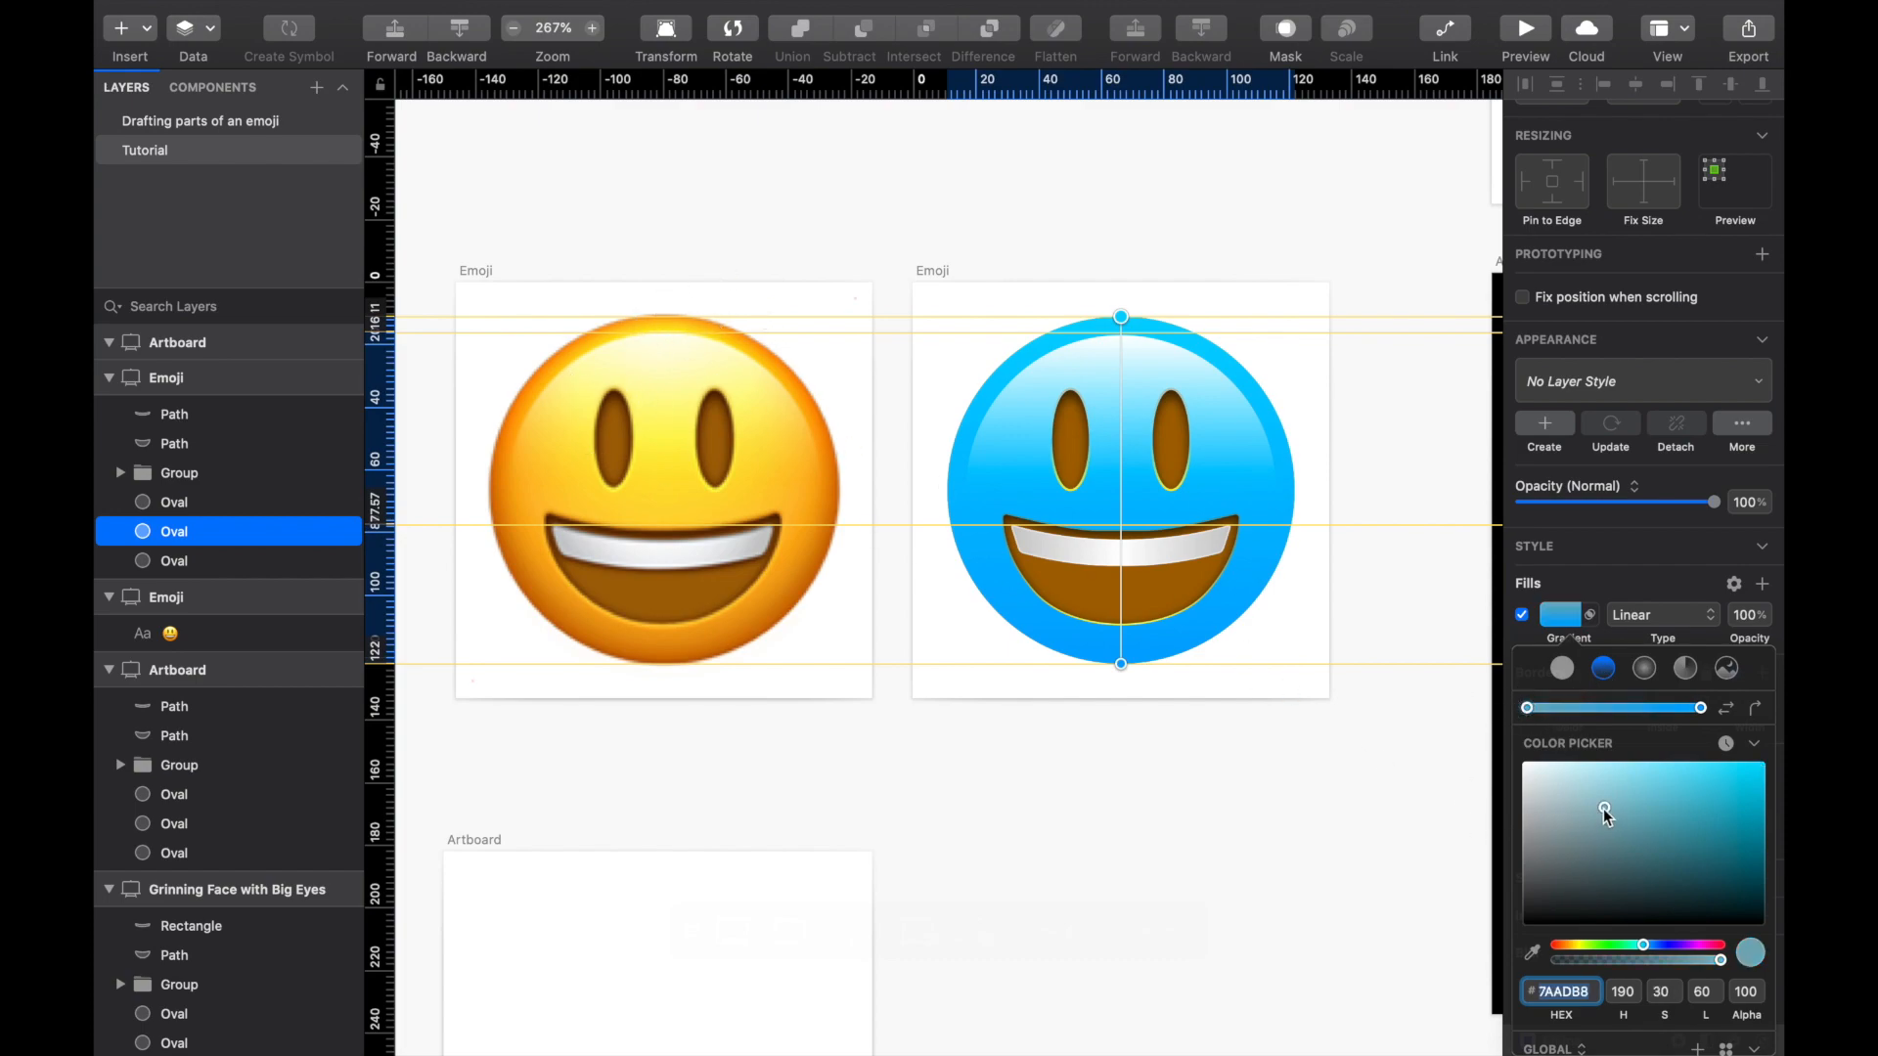
pyautogui.moveTo(1604, 815); pyautogui.dragTo(1417, 930)
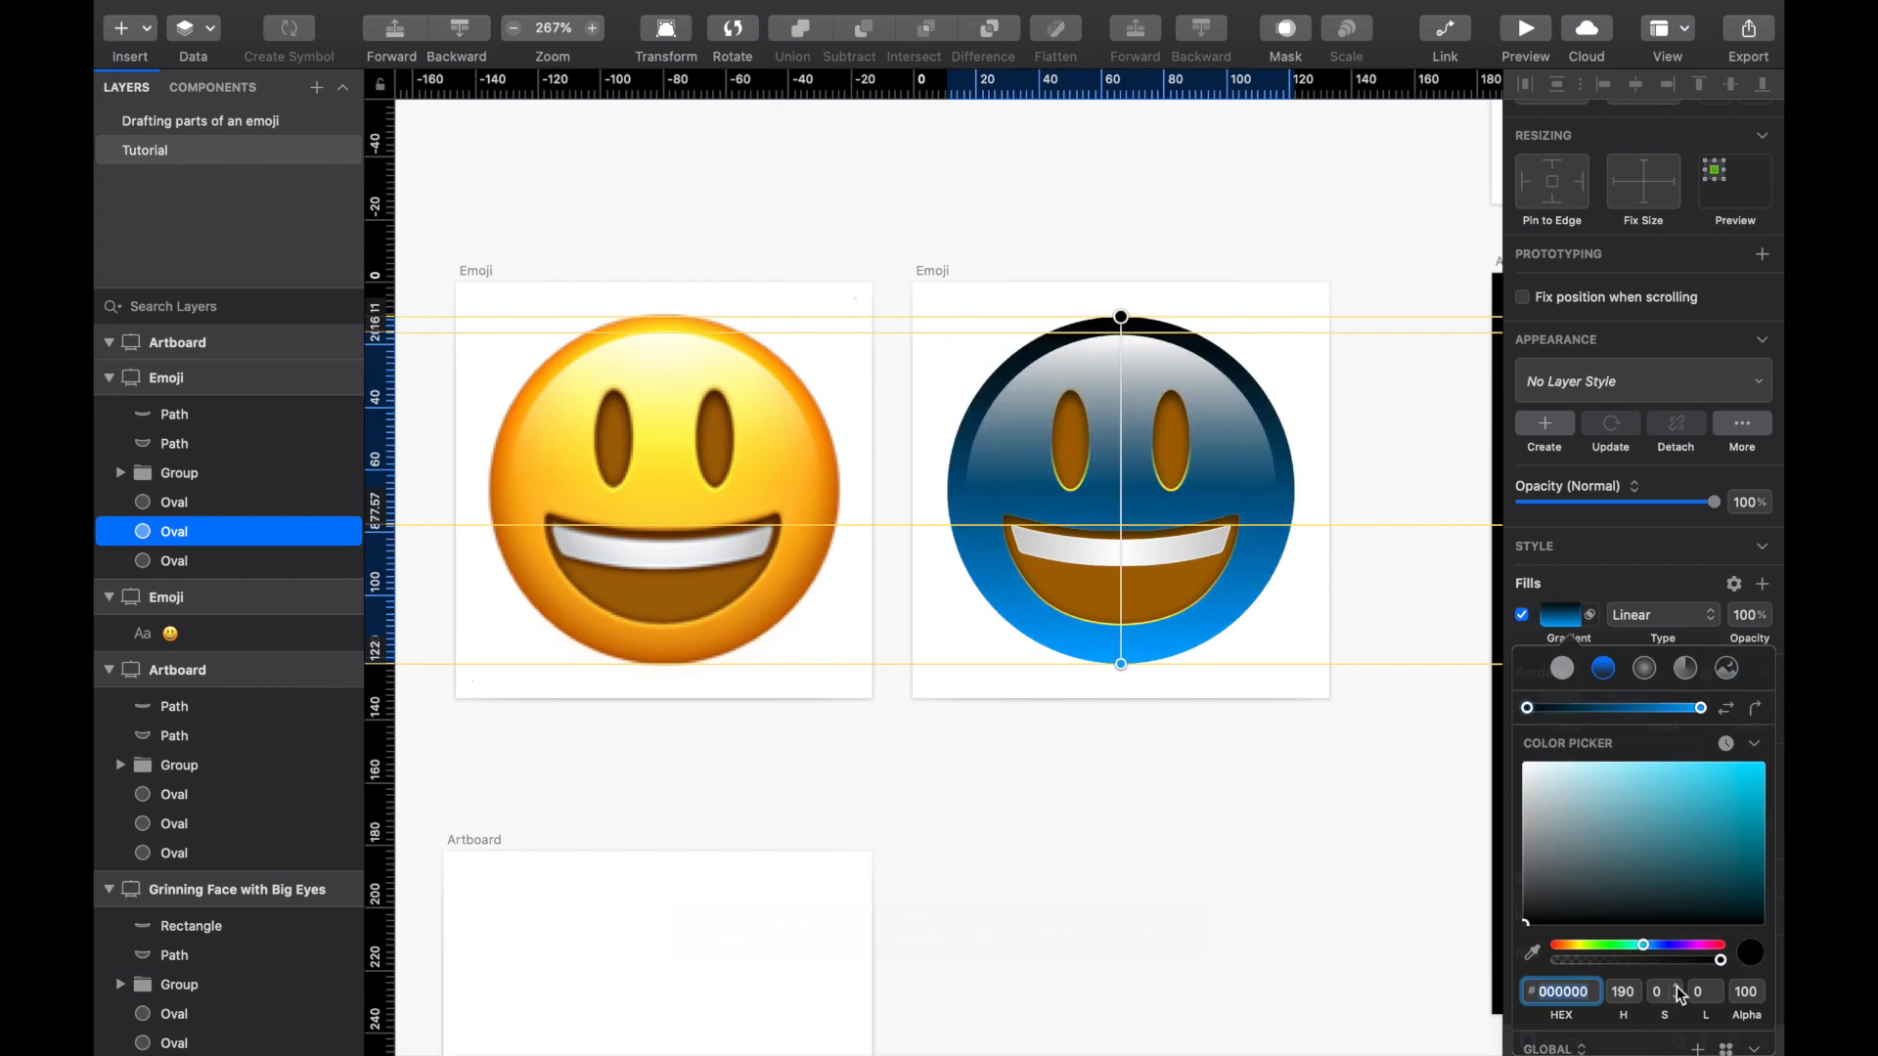
pyautogui.moveTo(1719, 959); pyautogui.dragTo(1425, 993)
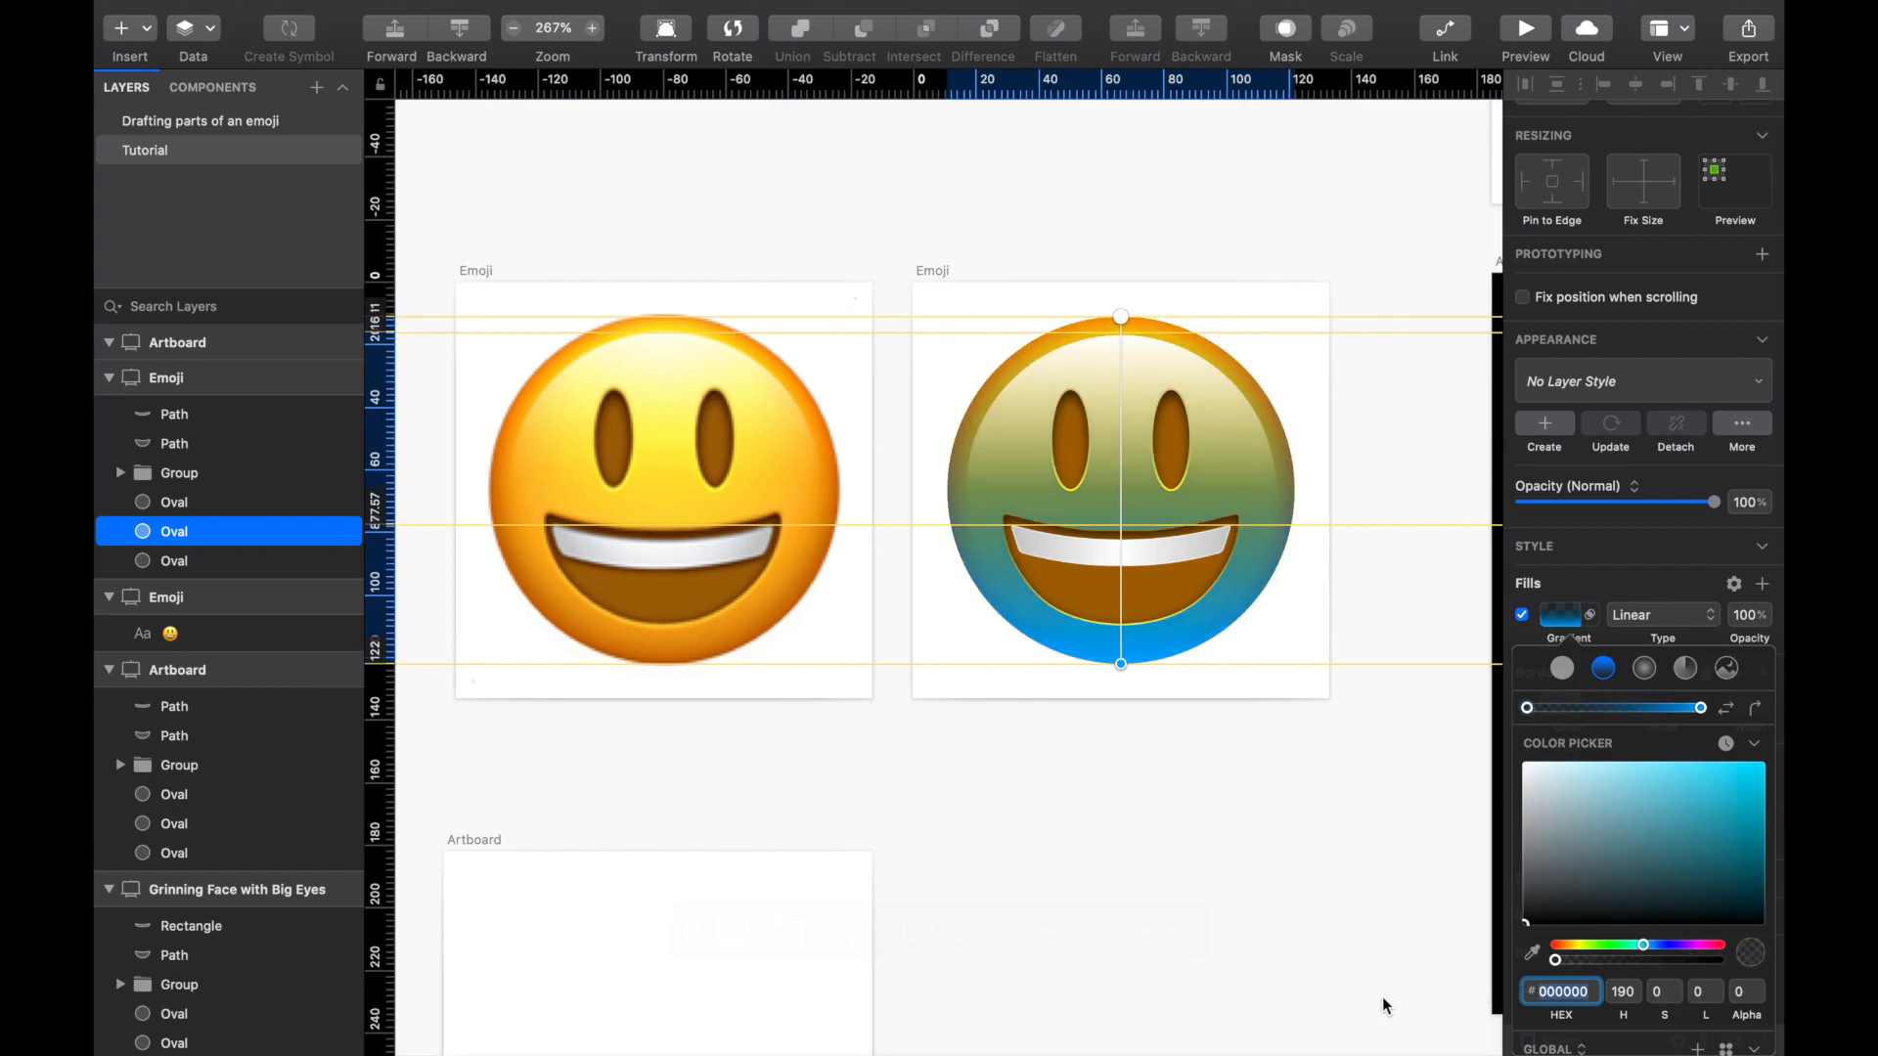
# Step: Set the gradient's lower stop to dark red 370000 and reduce its alpha to about 19
pyautogui.click(1700, 709)
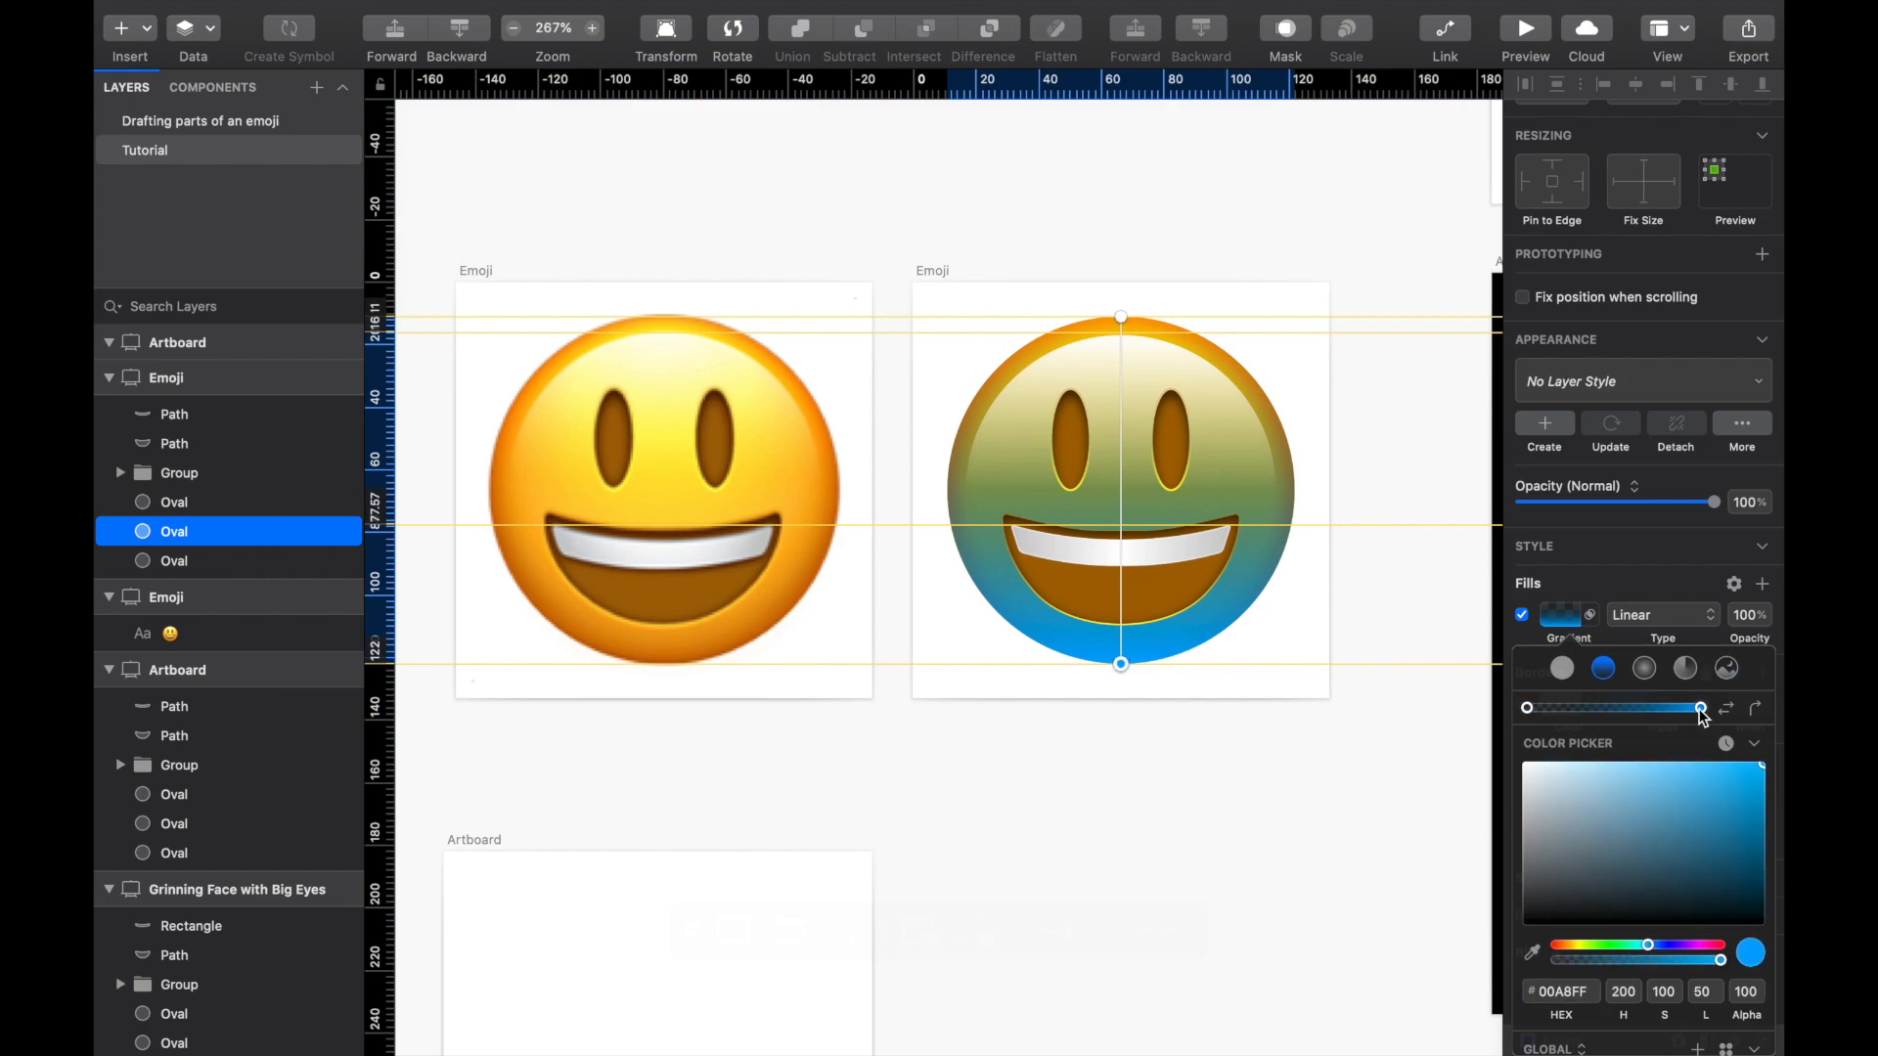
pyautogui.moveTo(1575, 885); pyautogui.dragTo(1492, 936)
pyautogui.moveTo(1621, 944); pyautogui.dragTo(1555, 947)
pyautogui.moveTo(1700, 893); pyautogui.dragTo(1773, 898)
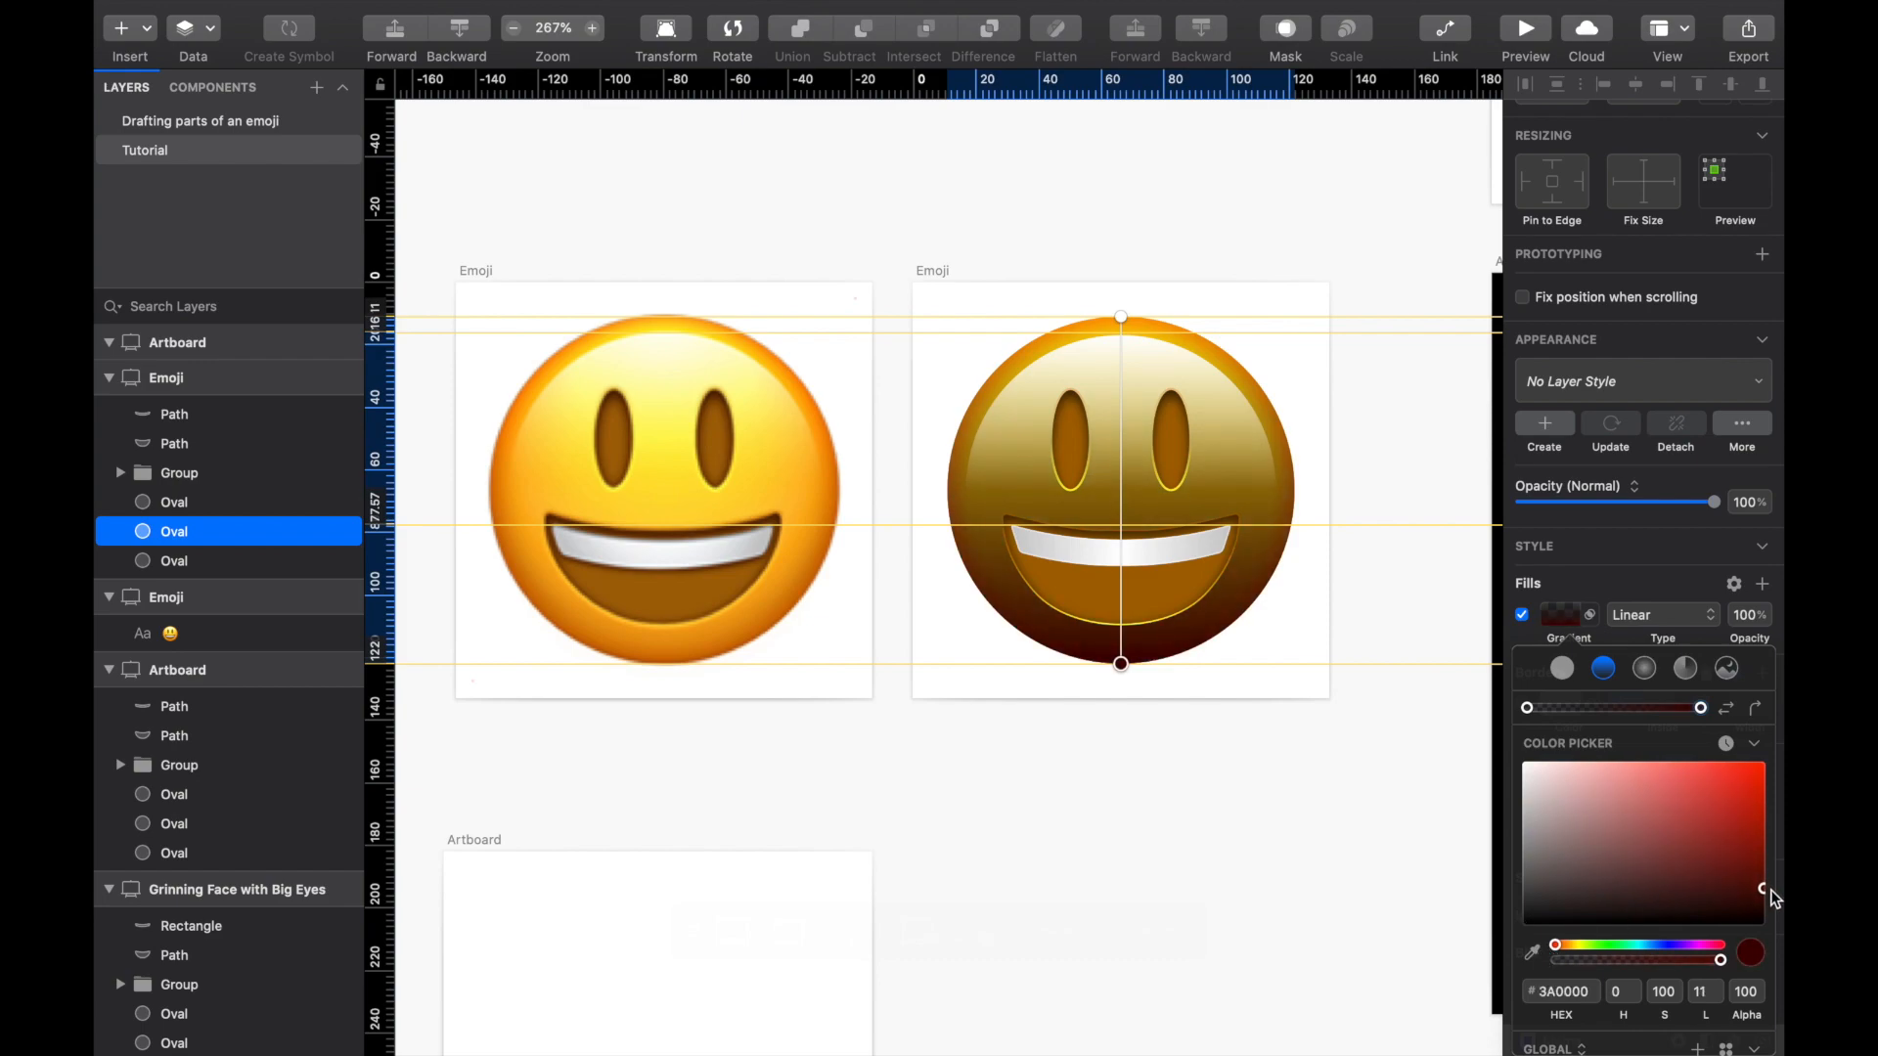
pyautogui.moveTo(1717, 961); pyautogui.dragTo(1587, 982)
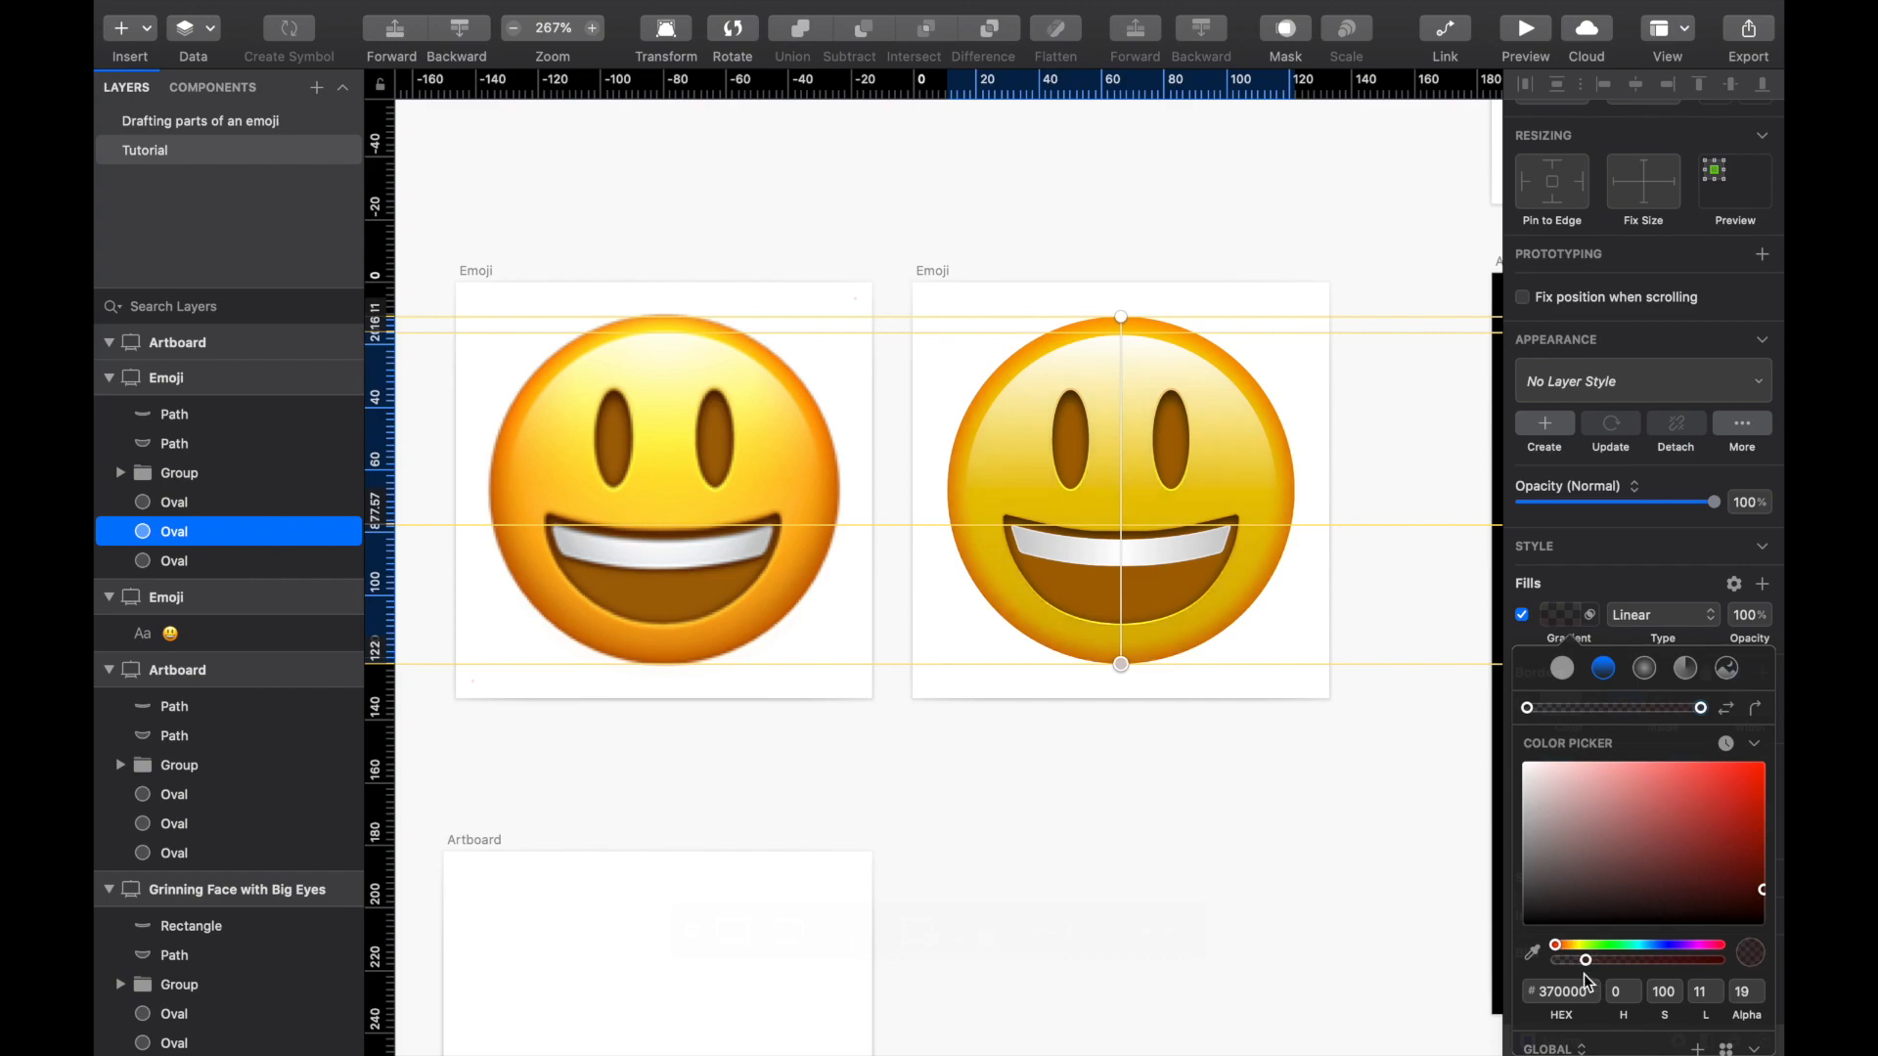
# Step: Start the overlay oval's gradient at the face's centre and set its lower stop to red 9F0000 with alpha 37
pyautogui.hscroll(3, 1224, 649)
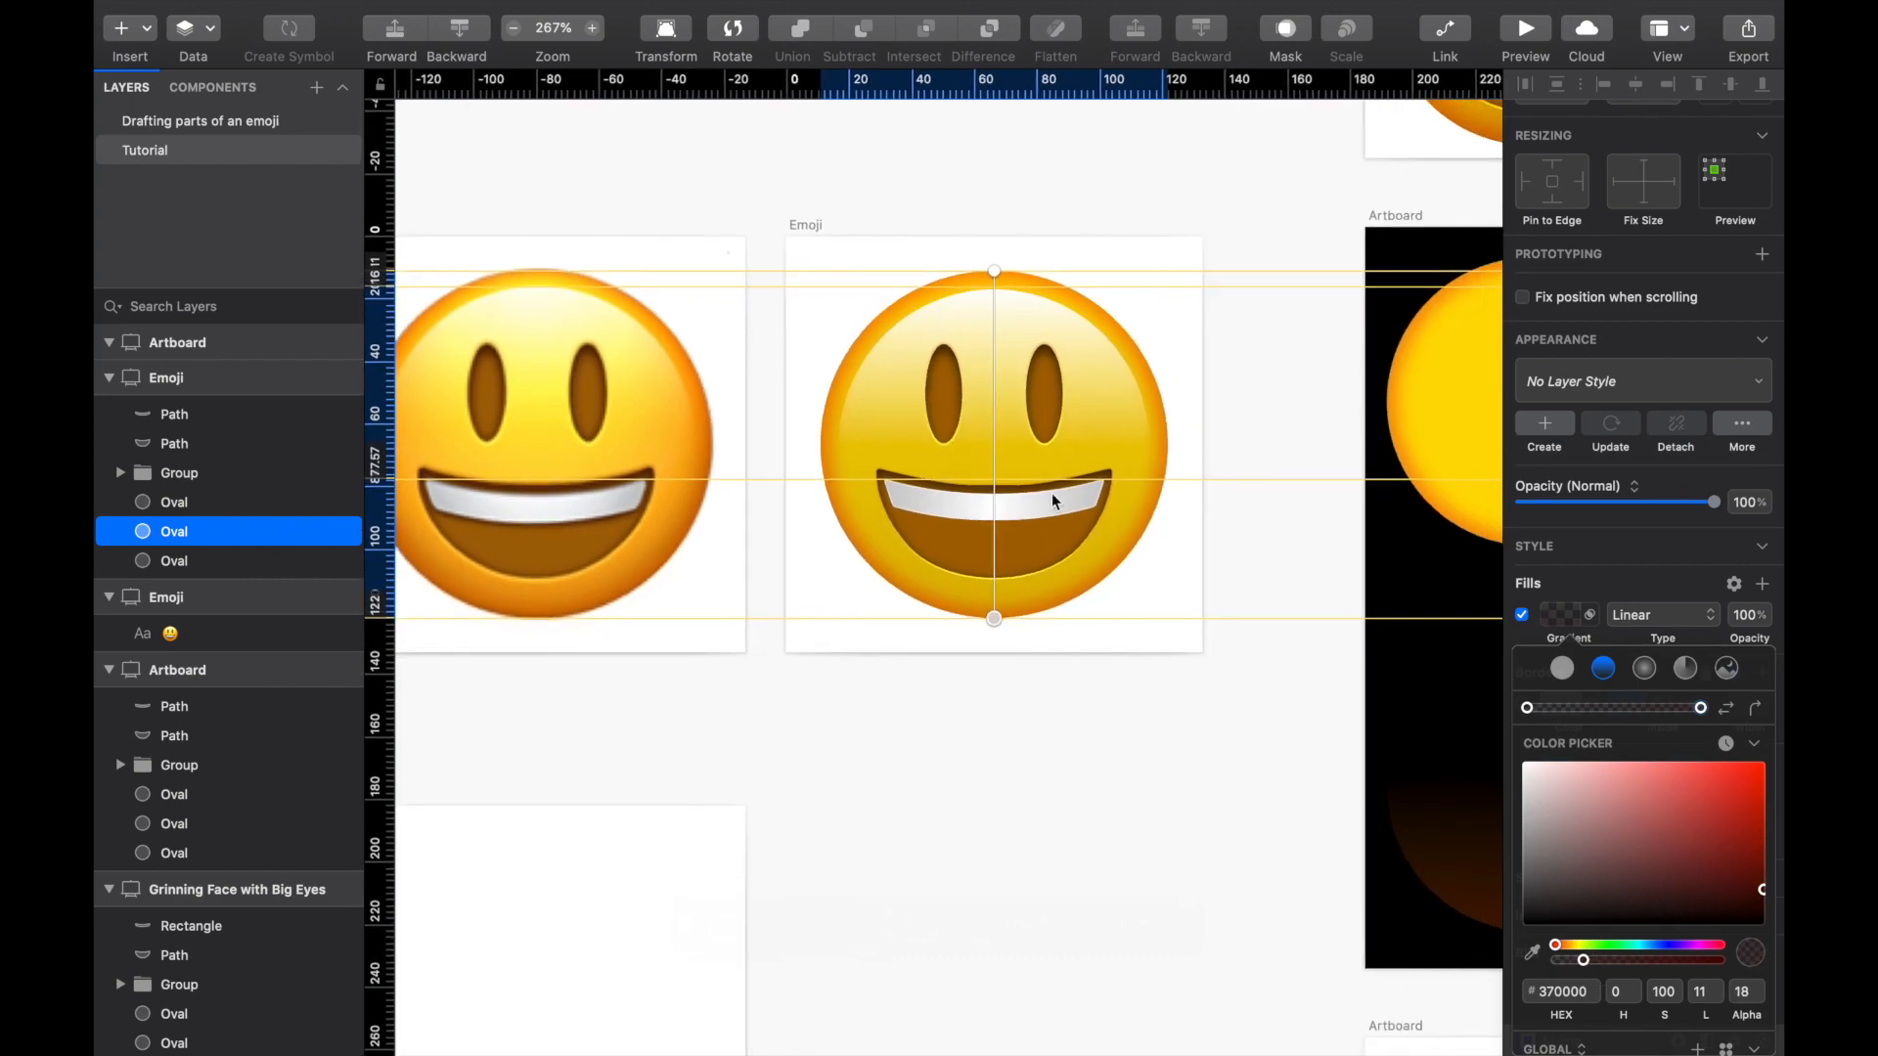
pyautogui.moveTo(1055, 290); pyautogui.dragTo(1058, 461)
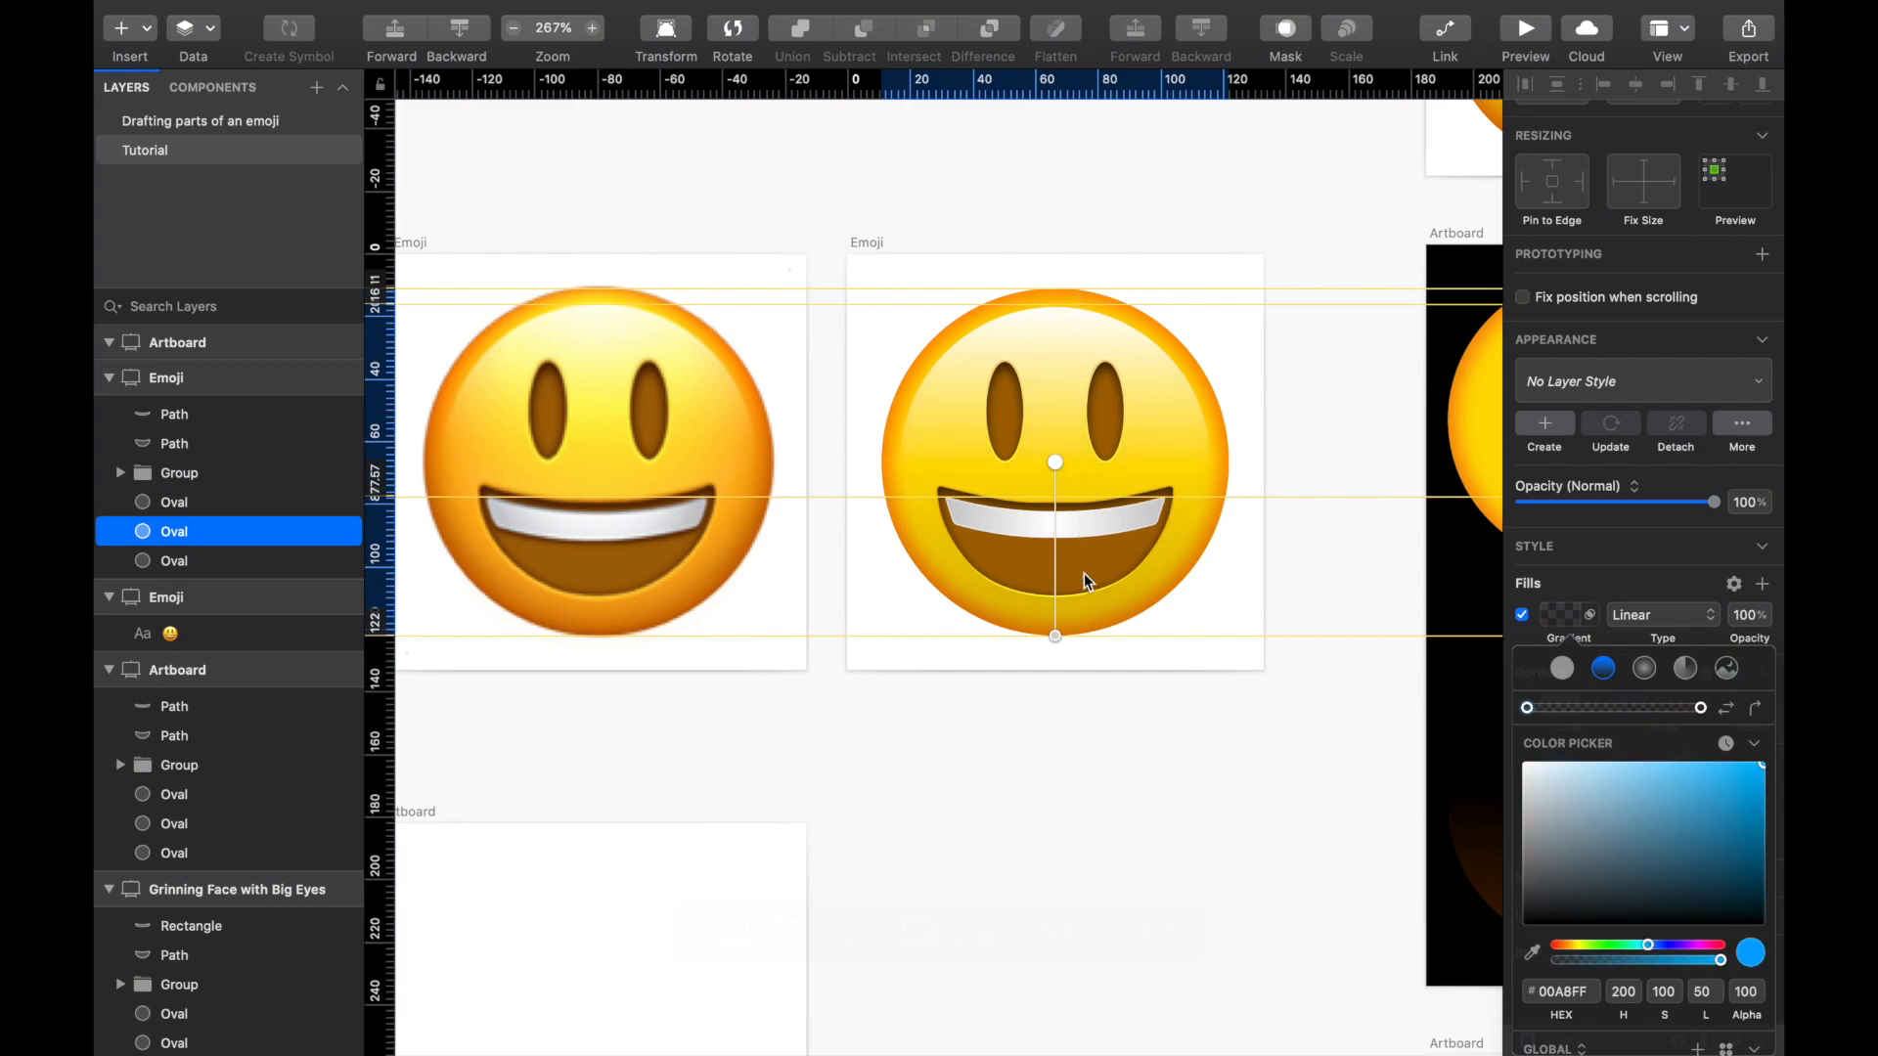
pyautogui.click(1055, 637)
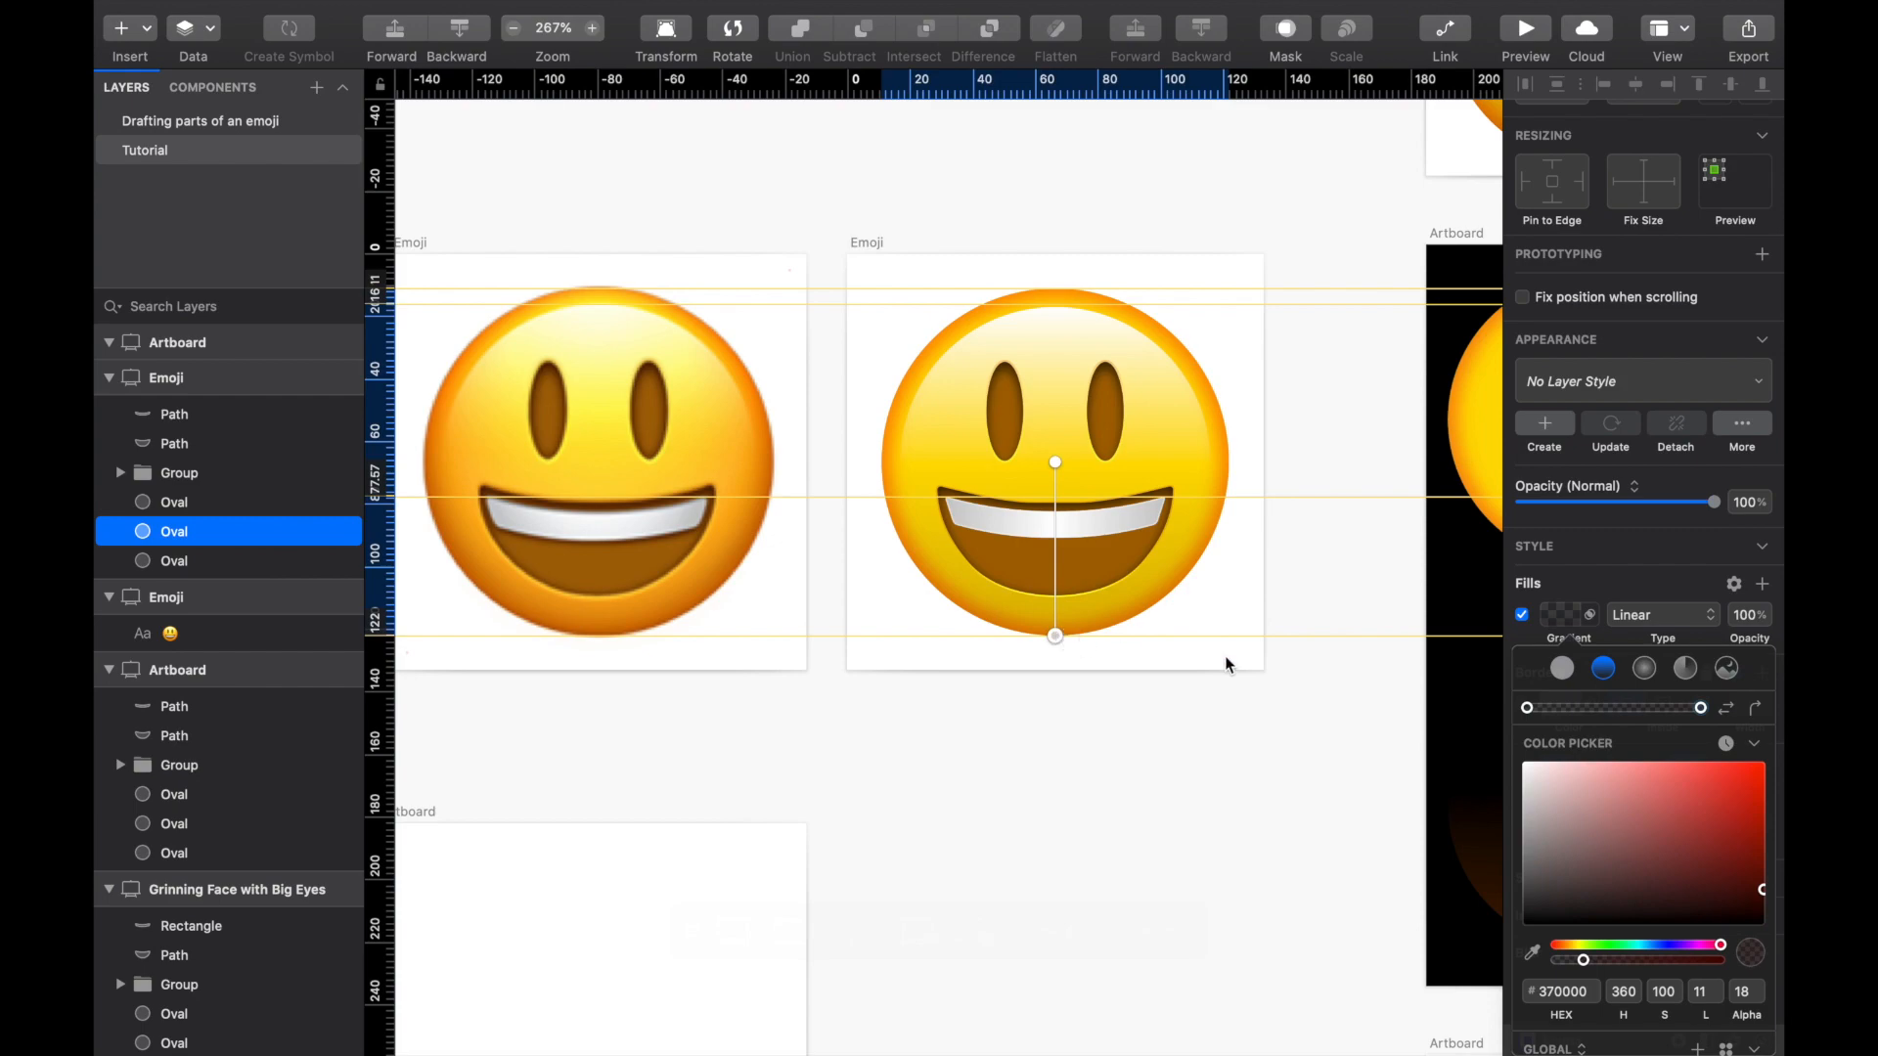
pyautogui.moveTo(1751, 857); pyautogui.dragTo(1768, 859)
pyautogui.moveTo(1584, 959); pyautogui.dragTo(1590, 960)
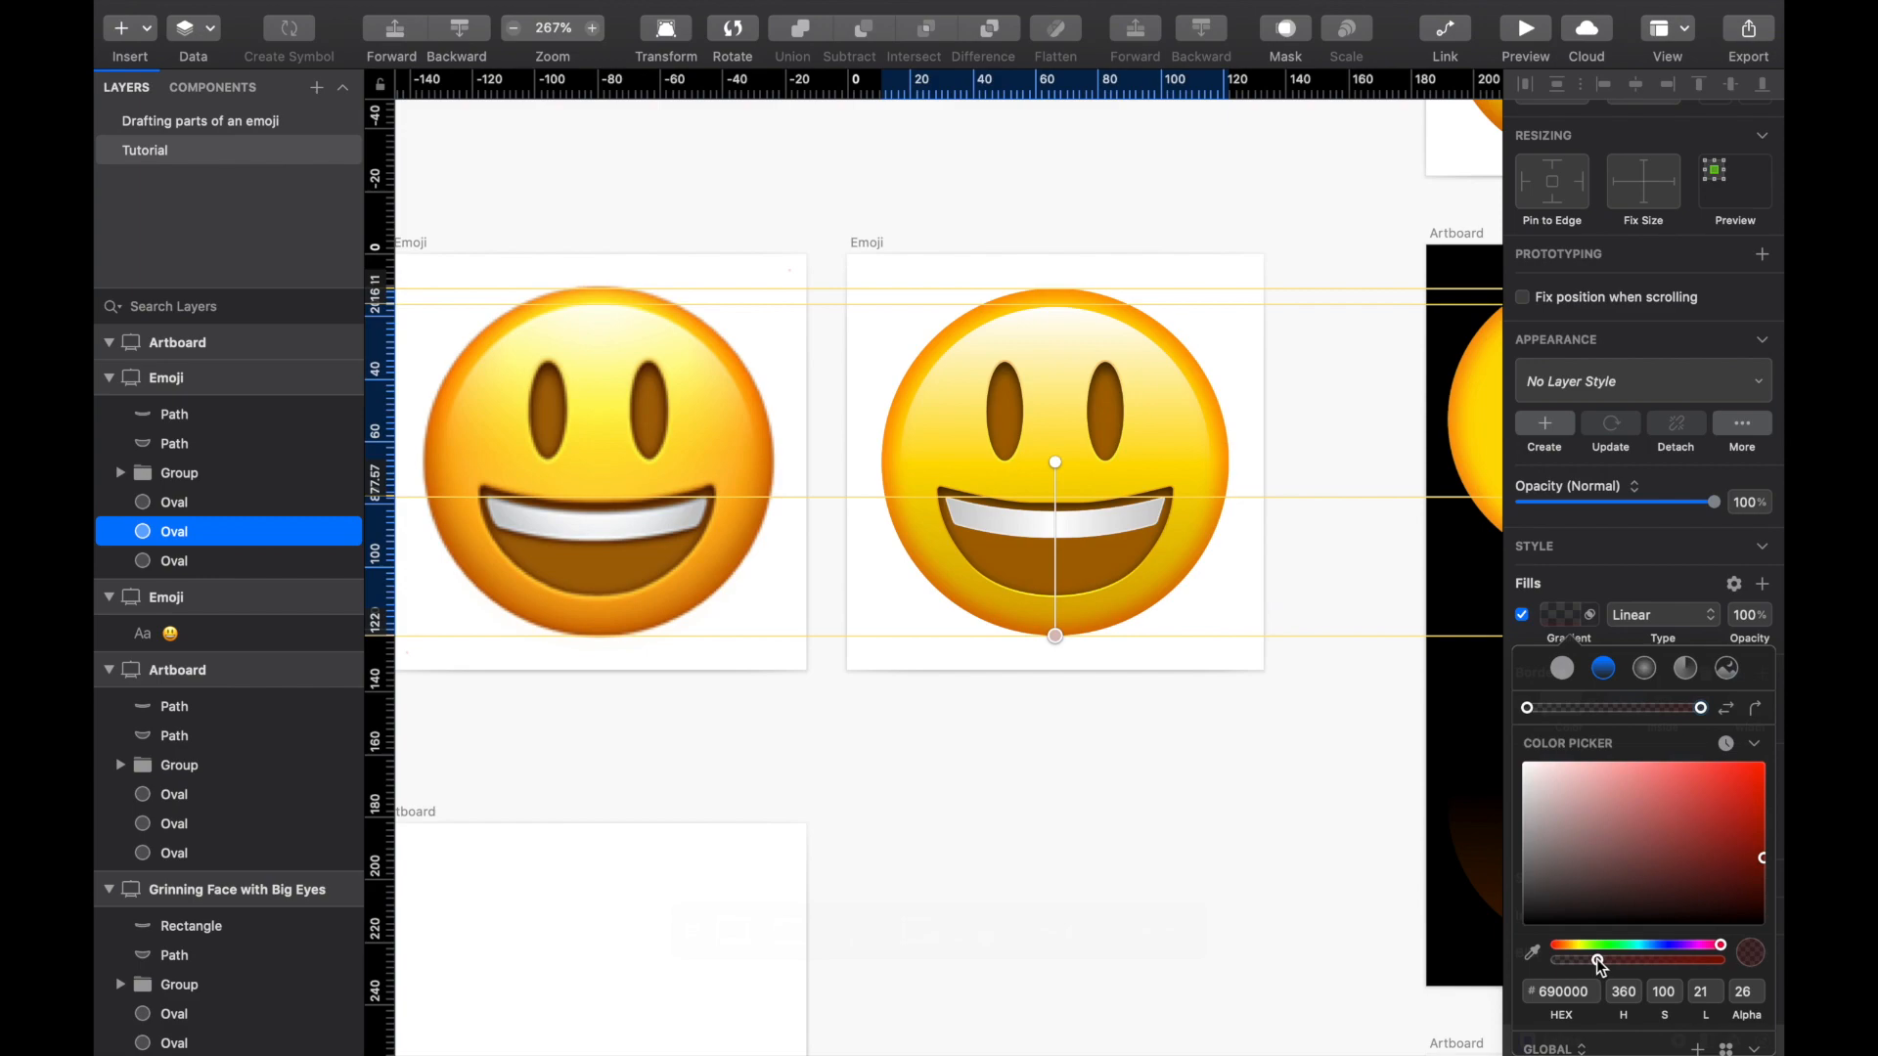
pyautogui.moveTo(1750, 870); pyautogui.dragTo(1769, 823)
pyautogui.moveTo(1603, 959); pyautogui.dragTo(1621, 959)
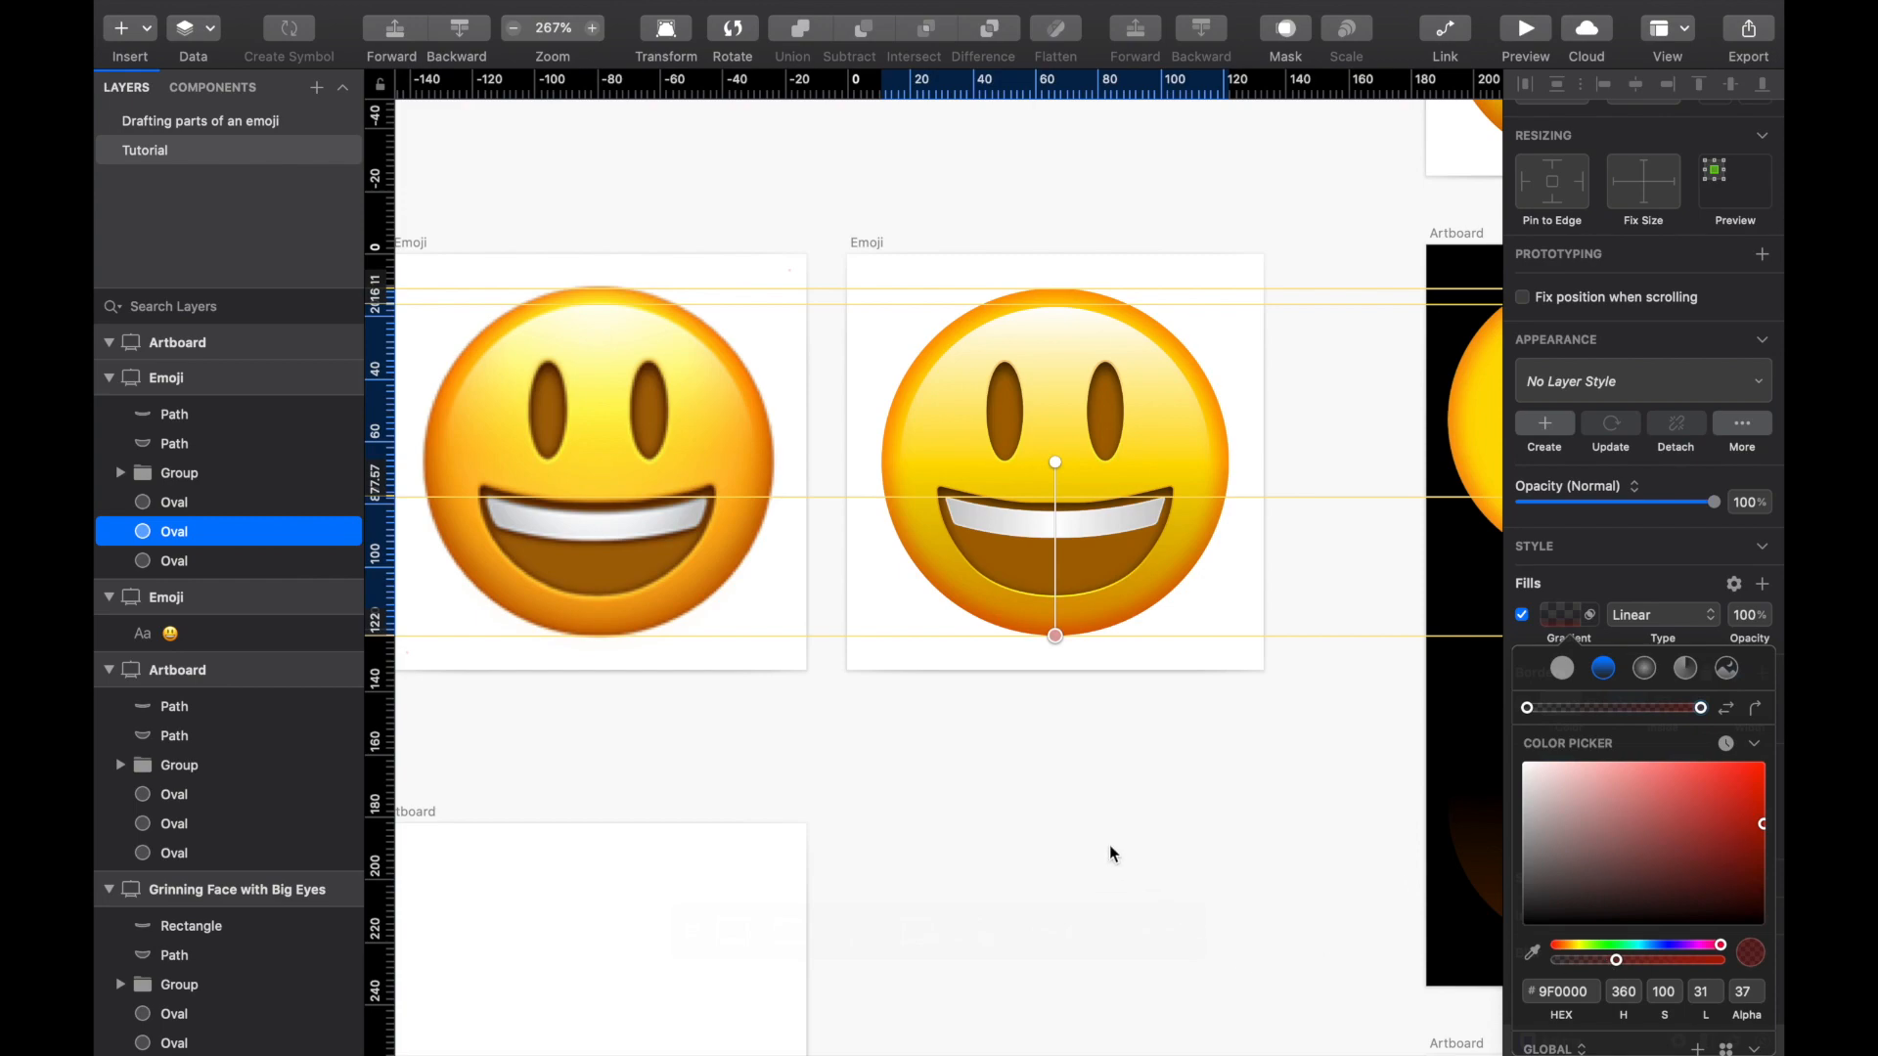
# Step: Disable the overlay oval's gradient fill and add an inner shadow to it
pyautogui.hscroll(-2, 1109, 845)
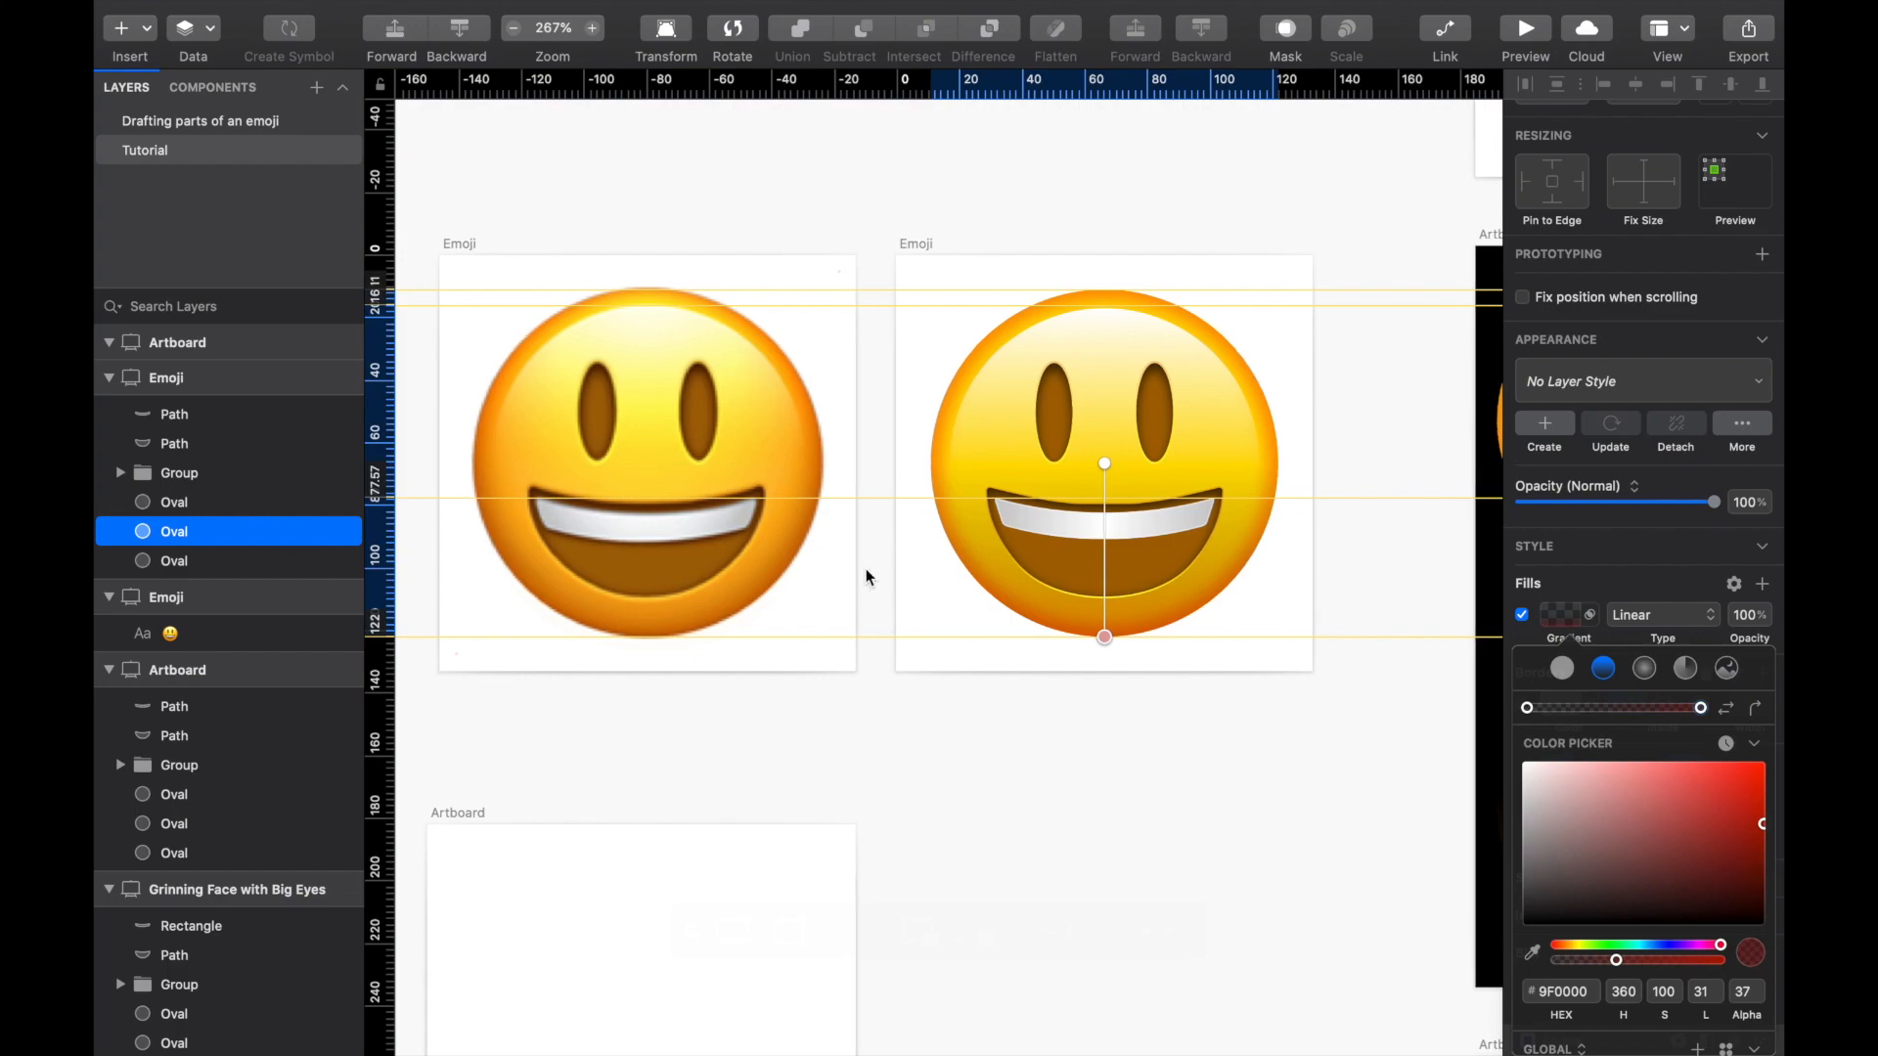
pyautogui.hscroll(-2, 795, 445)
pyautogui.scroll(1, 795, 445)
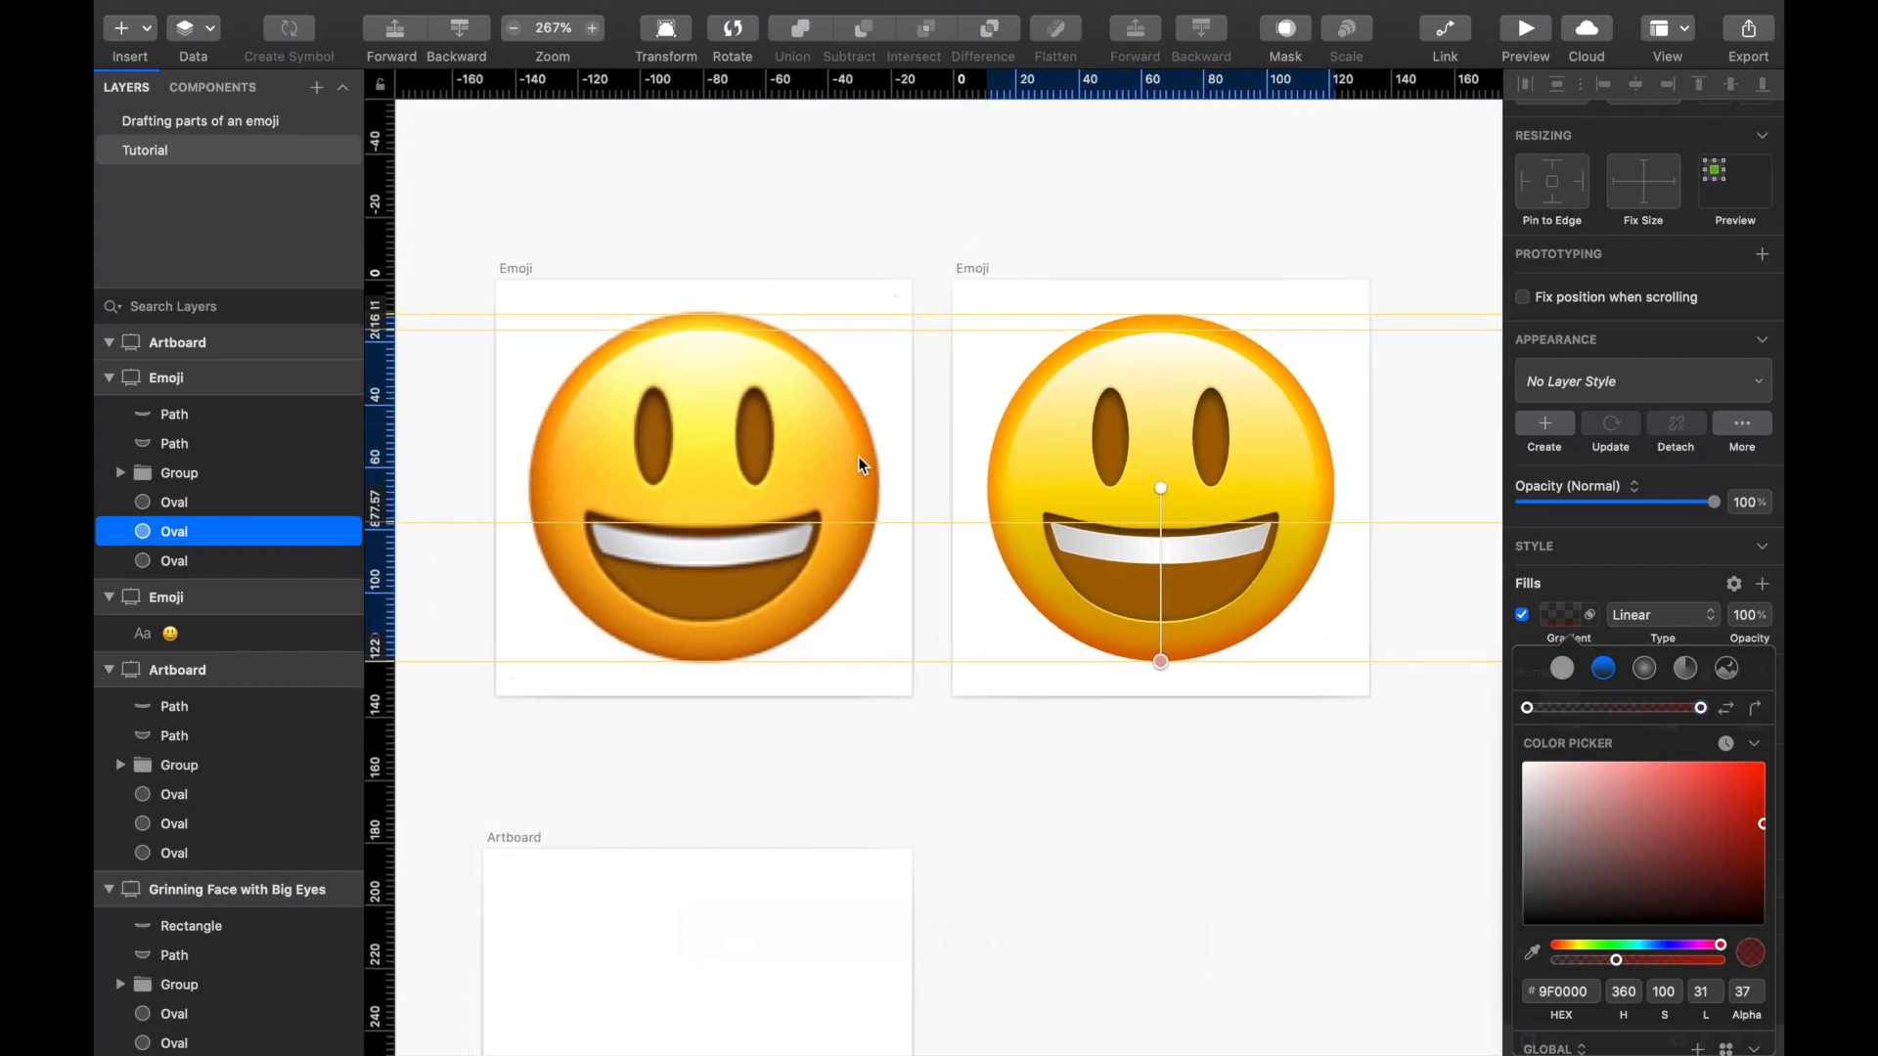
pyautogui.hscroll(-2, 858, 455)
pyautogui.scroll(-1, 859, 456)
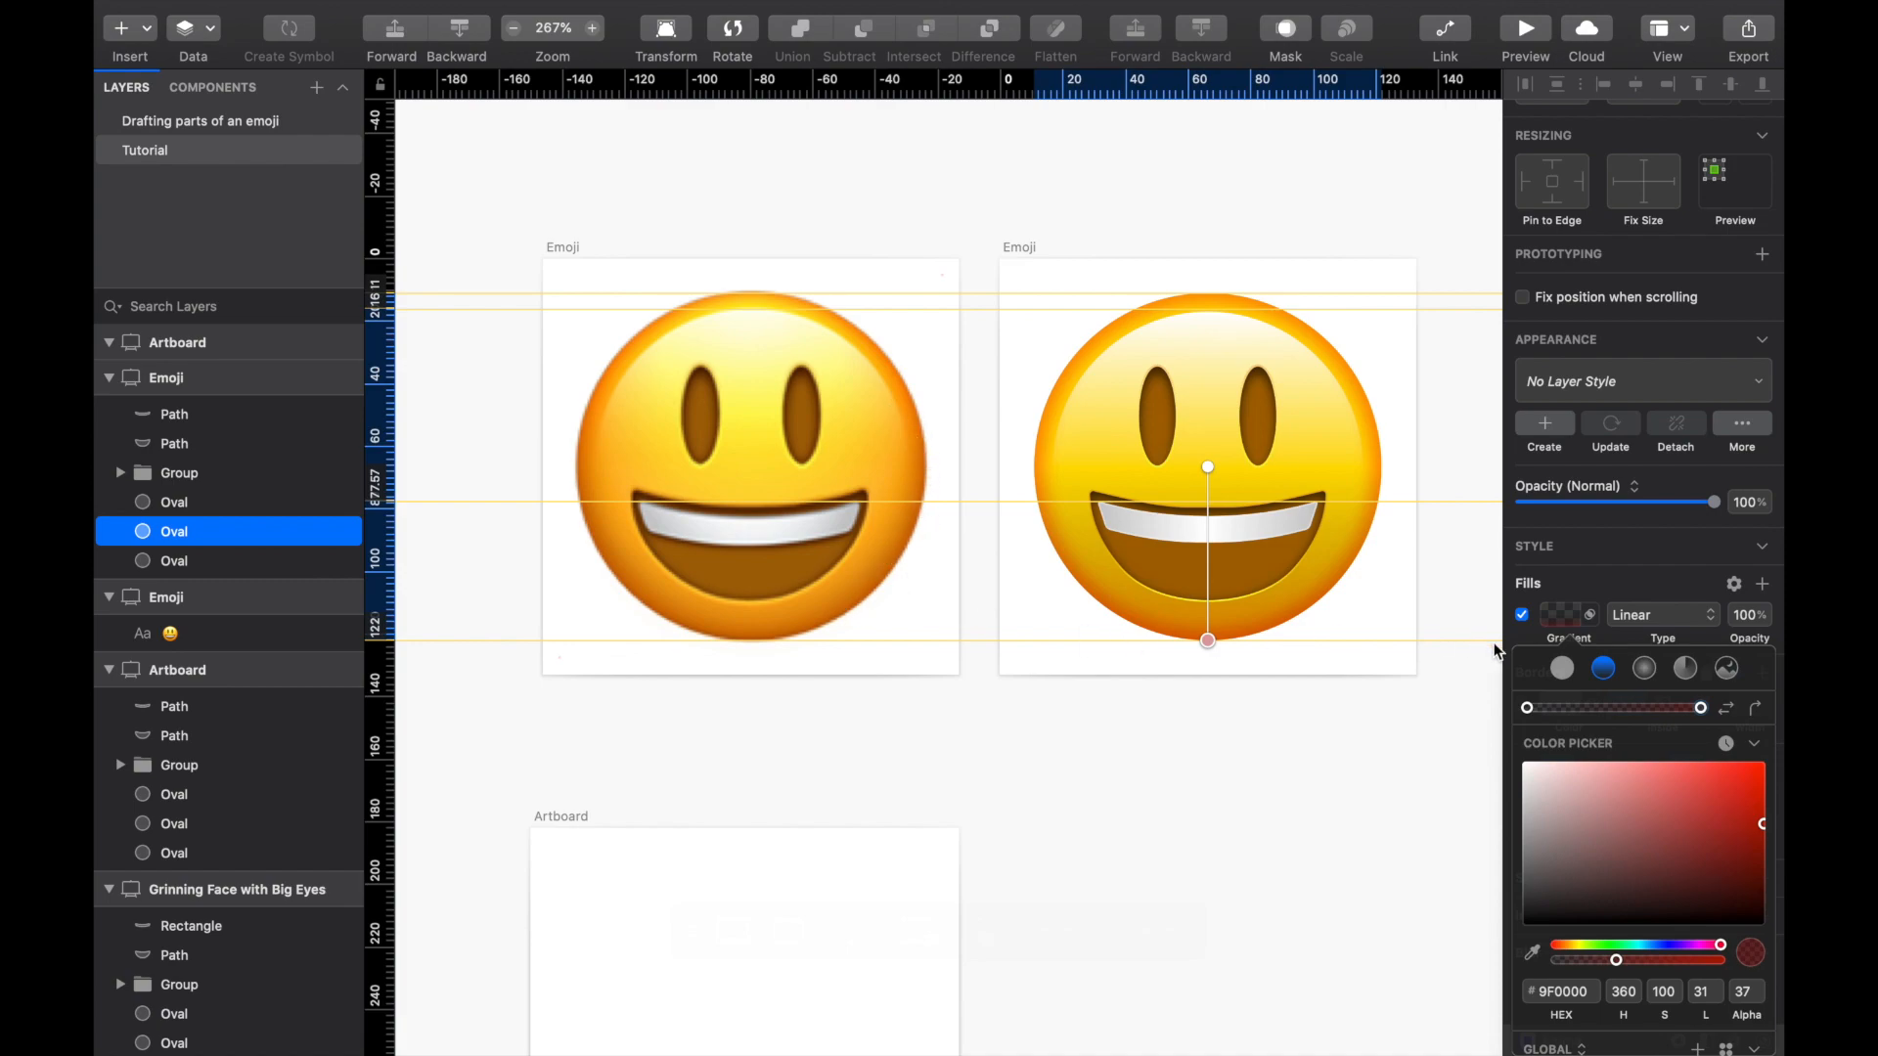
pyautogui.click(1523, 616)
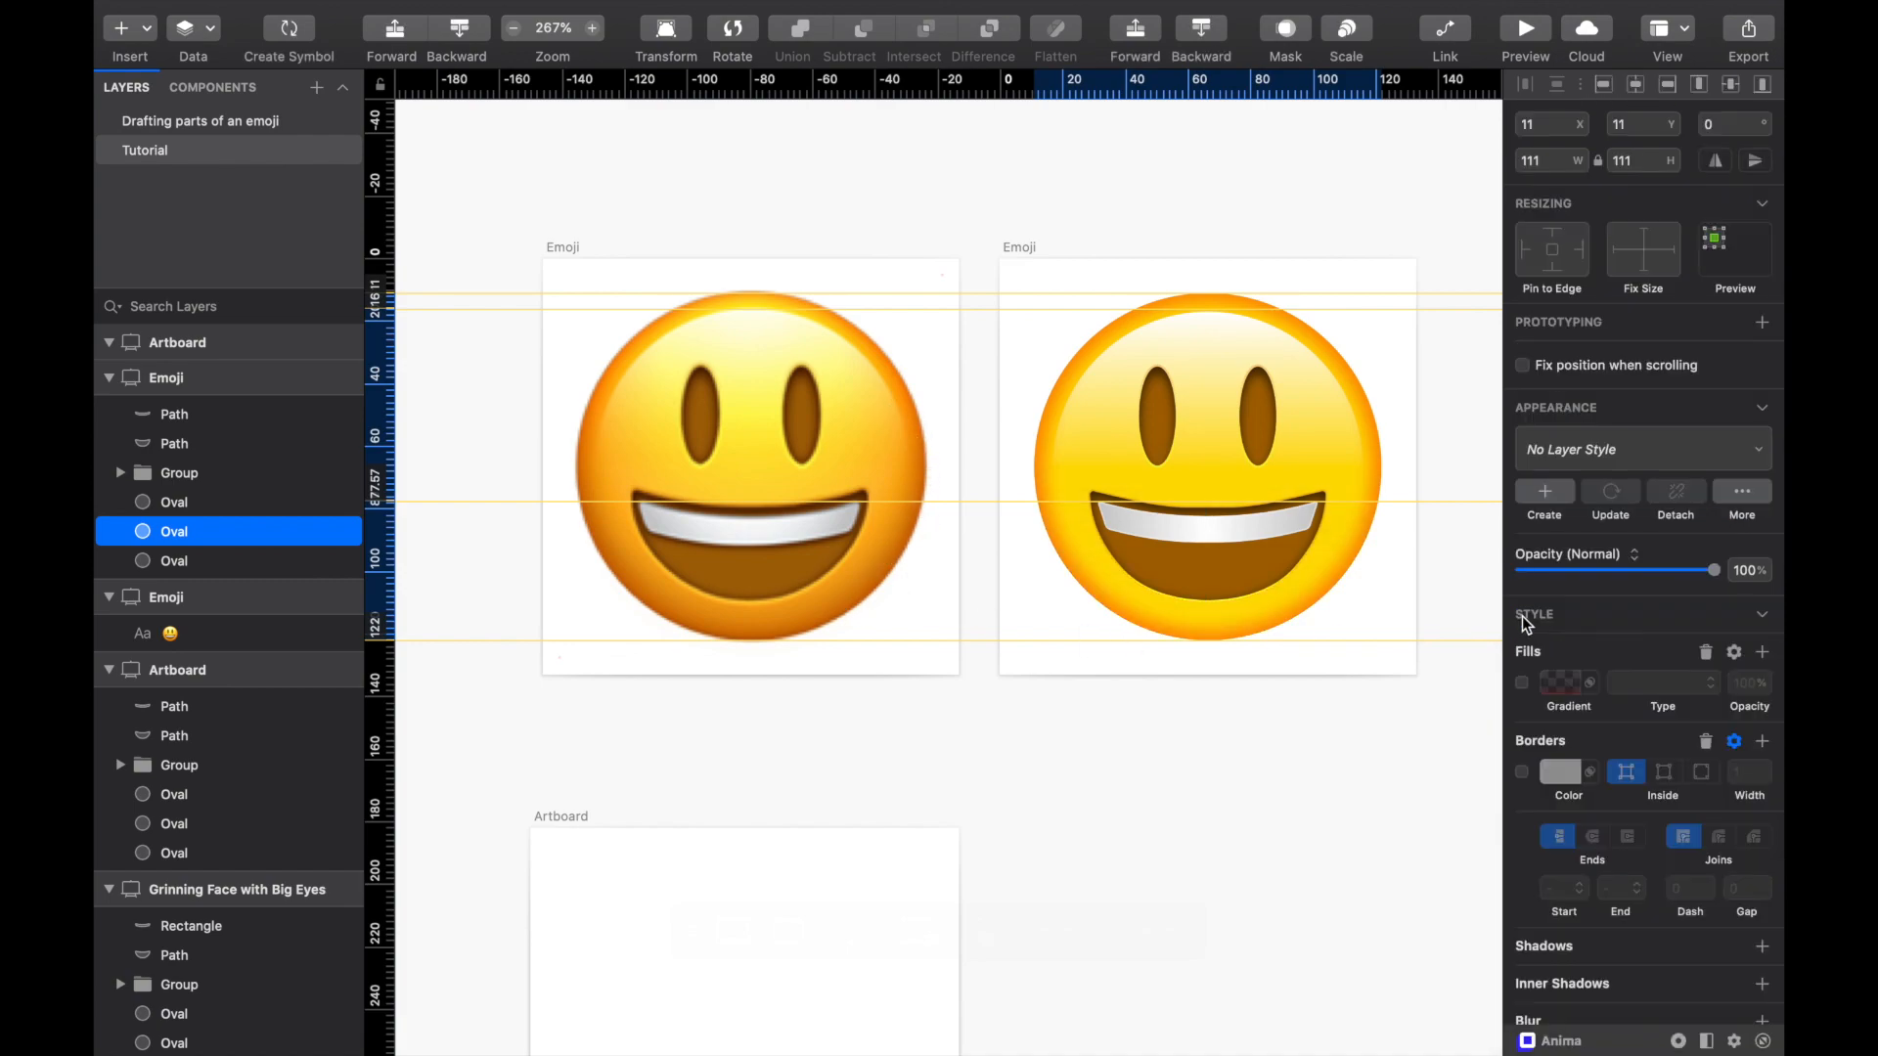
pyautogui.scroll(-1, 1611, 887)
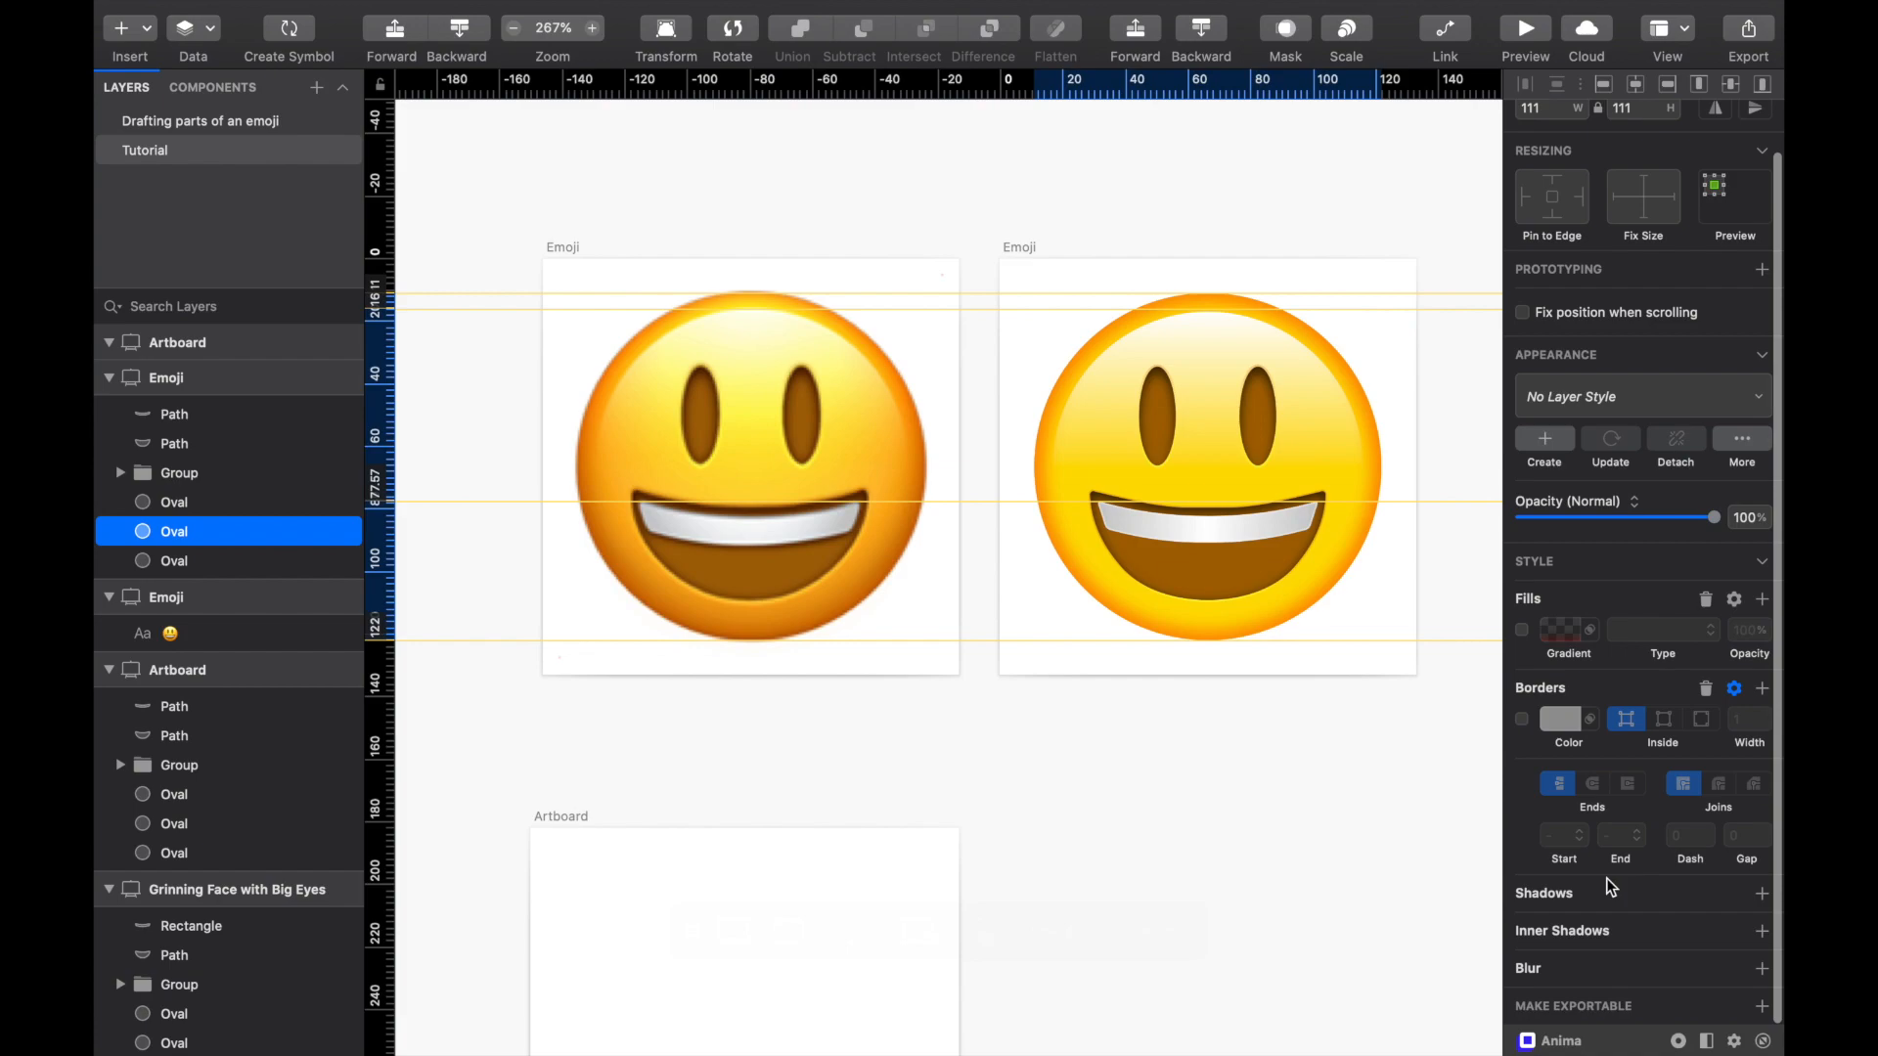
pyautogui.click(1761, 931)
pyautogui.scroll(-1, 1765, 941)
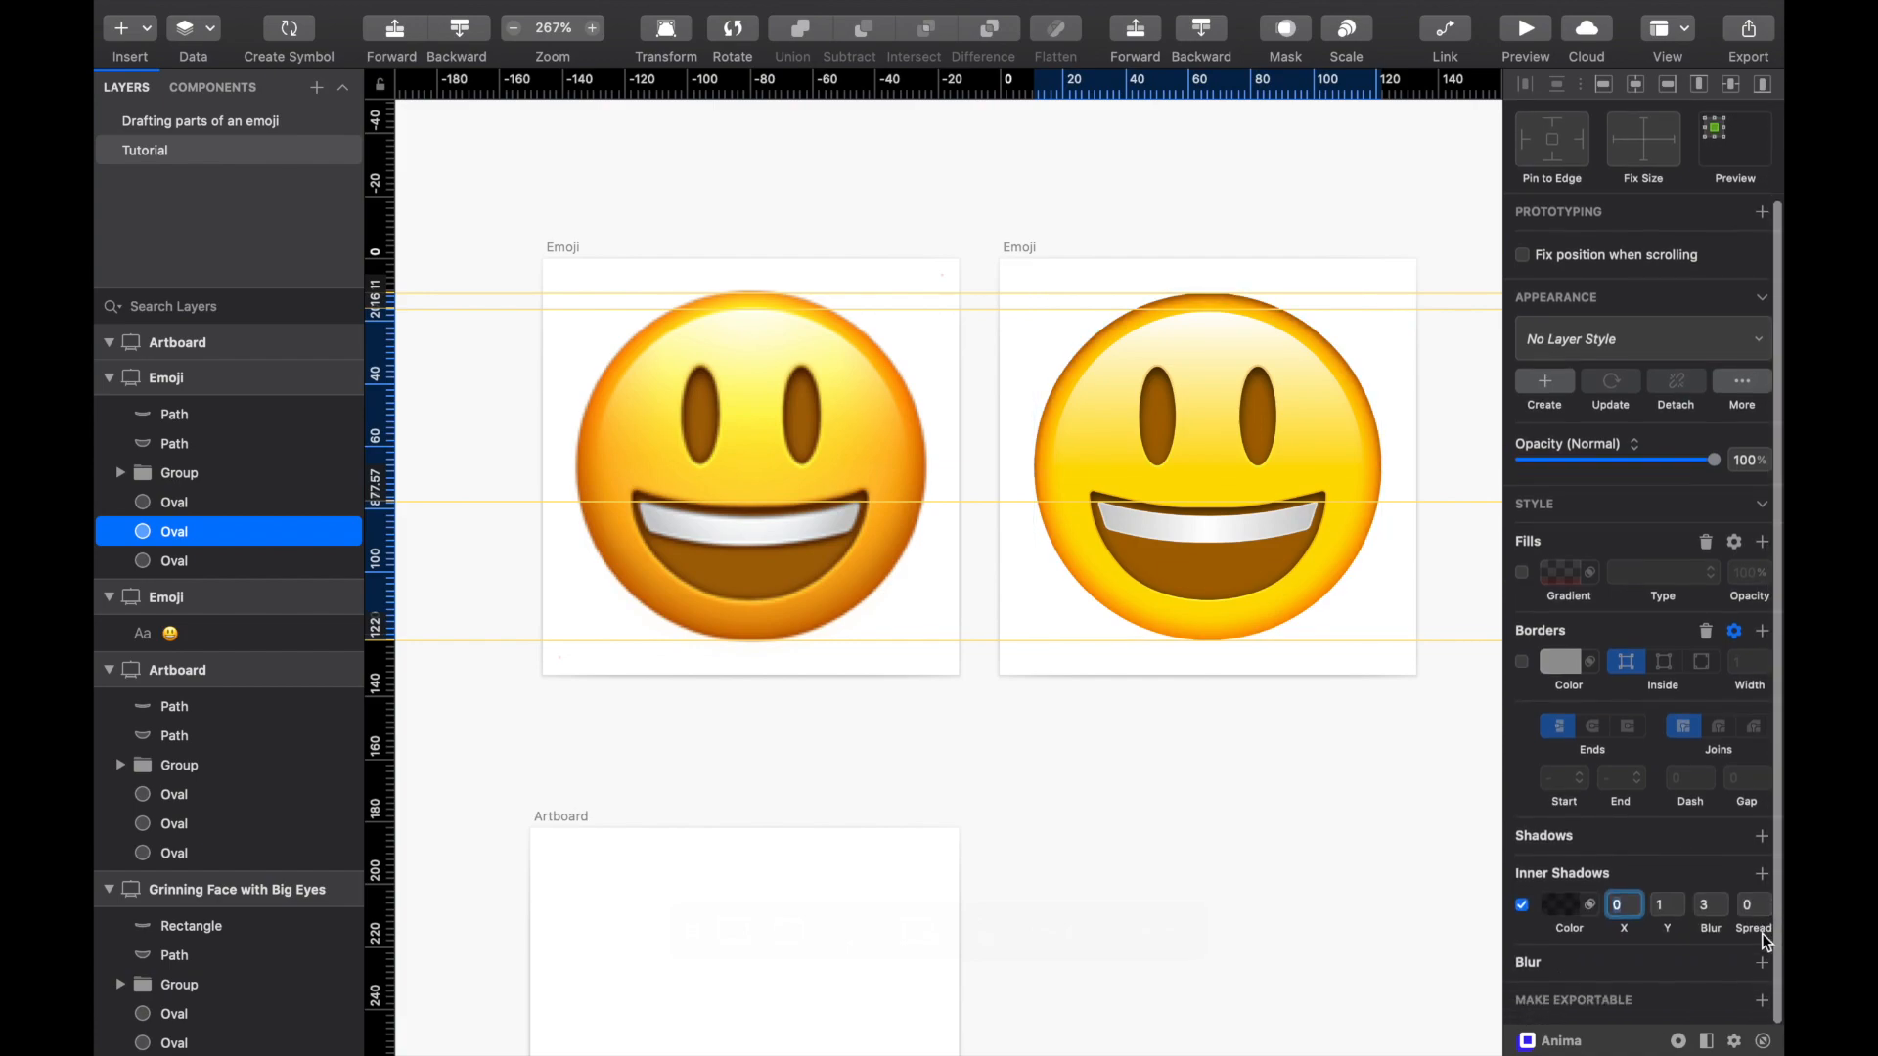
# Step: Set the inner shadow's Y offset to -2 and its blur to 9
pyautogui.click(1666, 915)
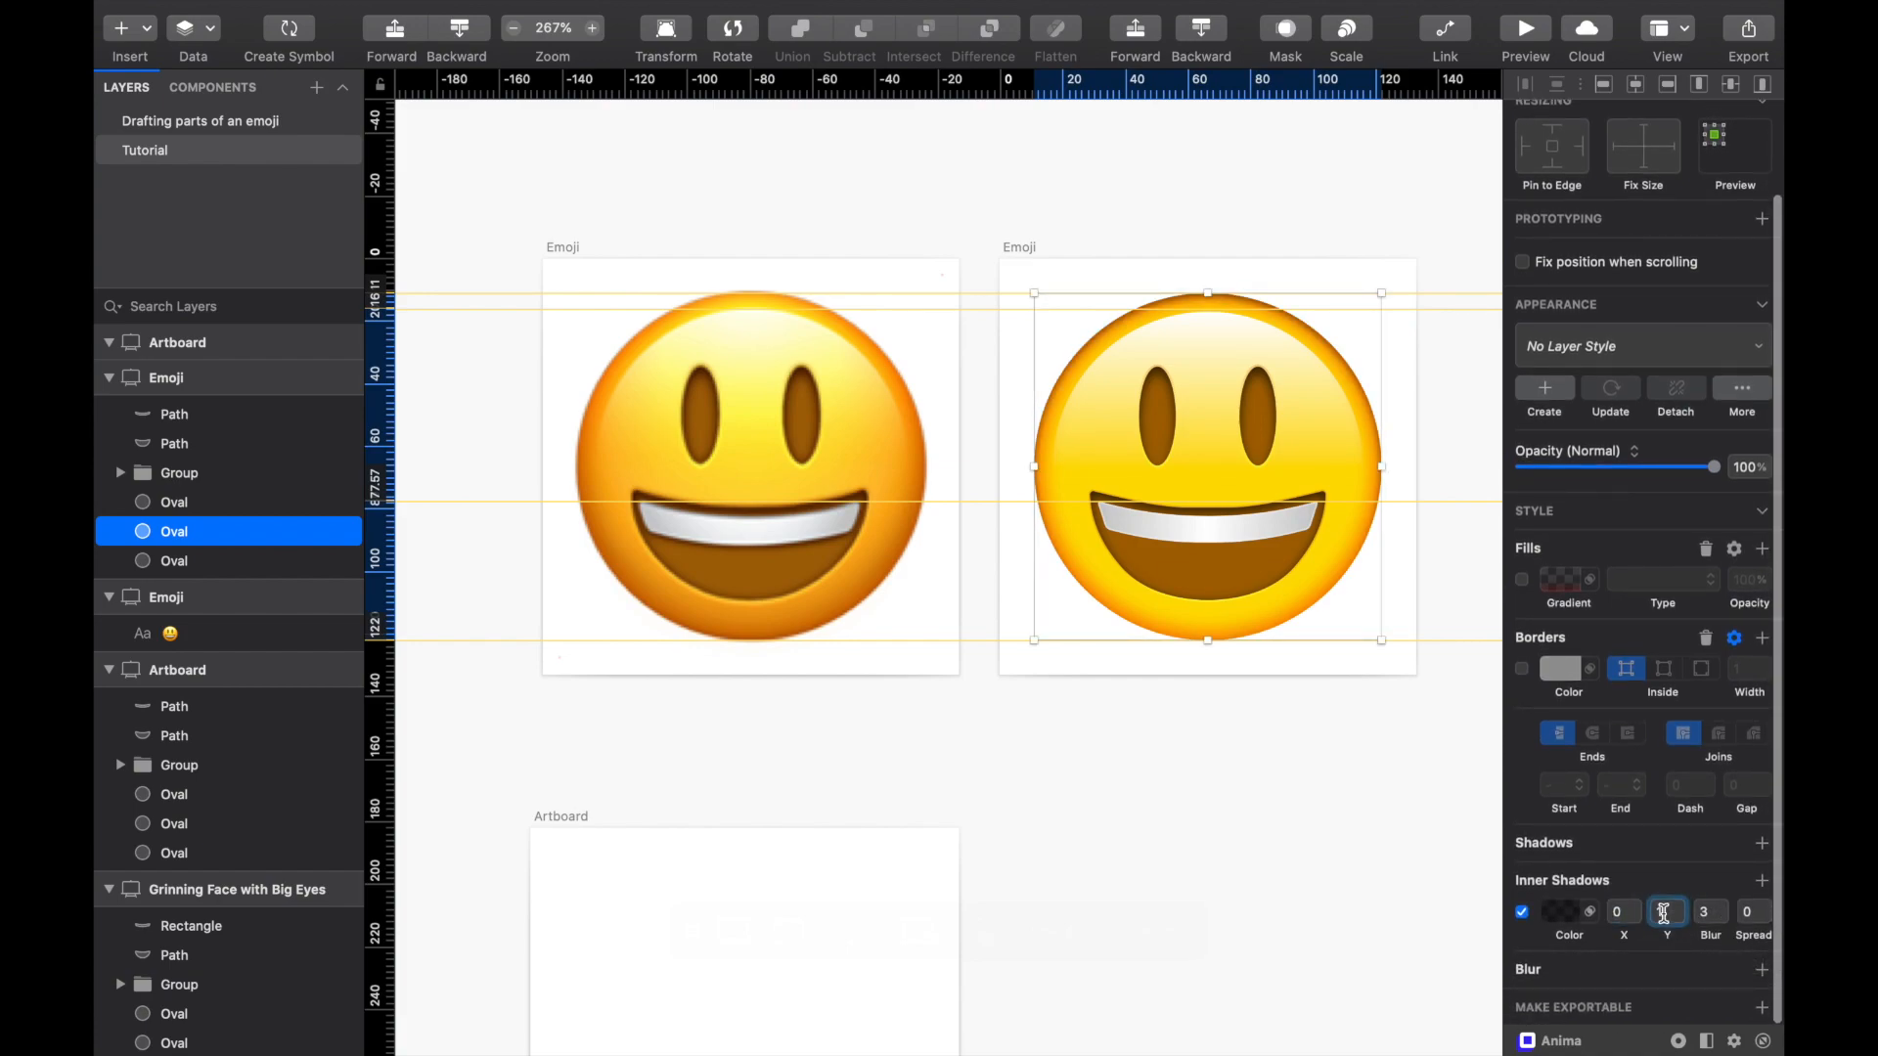
pyautogui.press('Down')
pyautogui.press('Down')
pyautogui.press('Down')
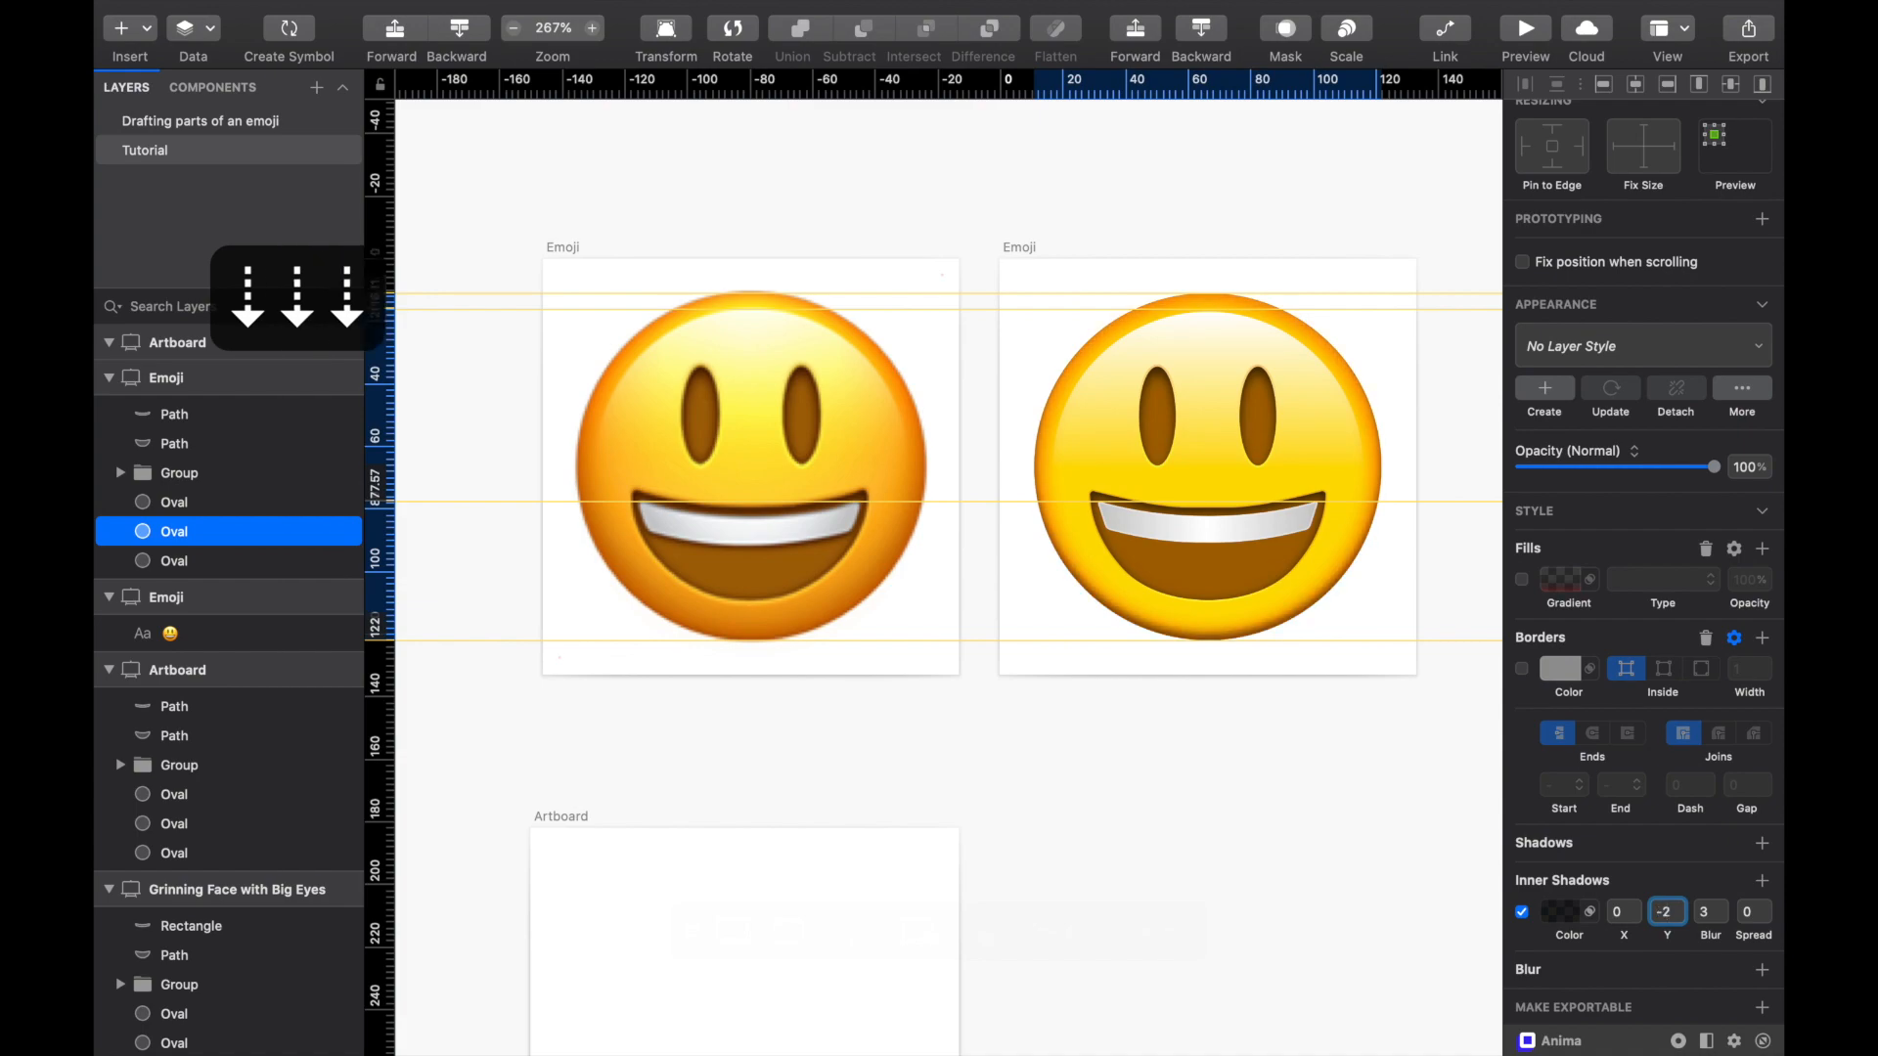
pyautogui.press('Tab')
pyautogui.press('Up')
pyautogui.press('Up')
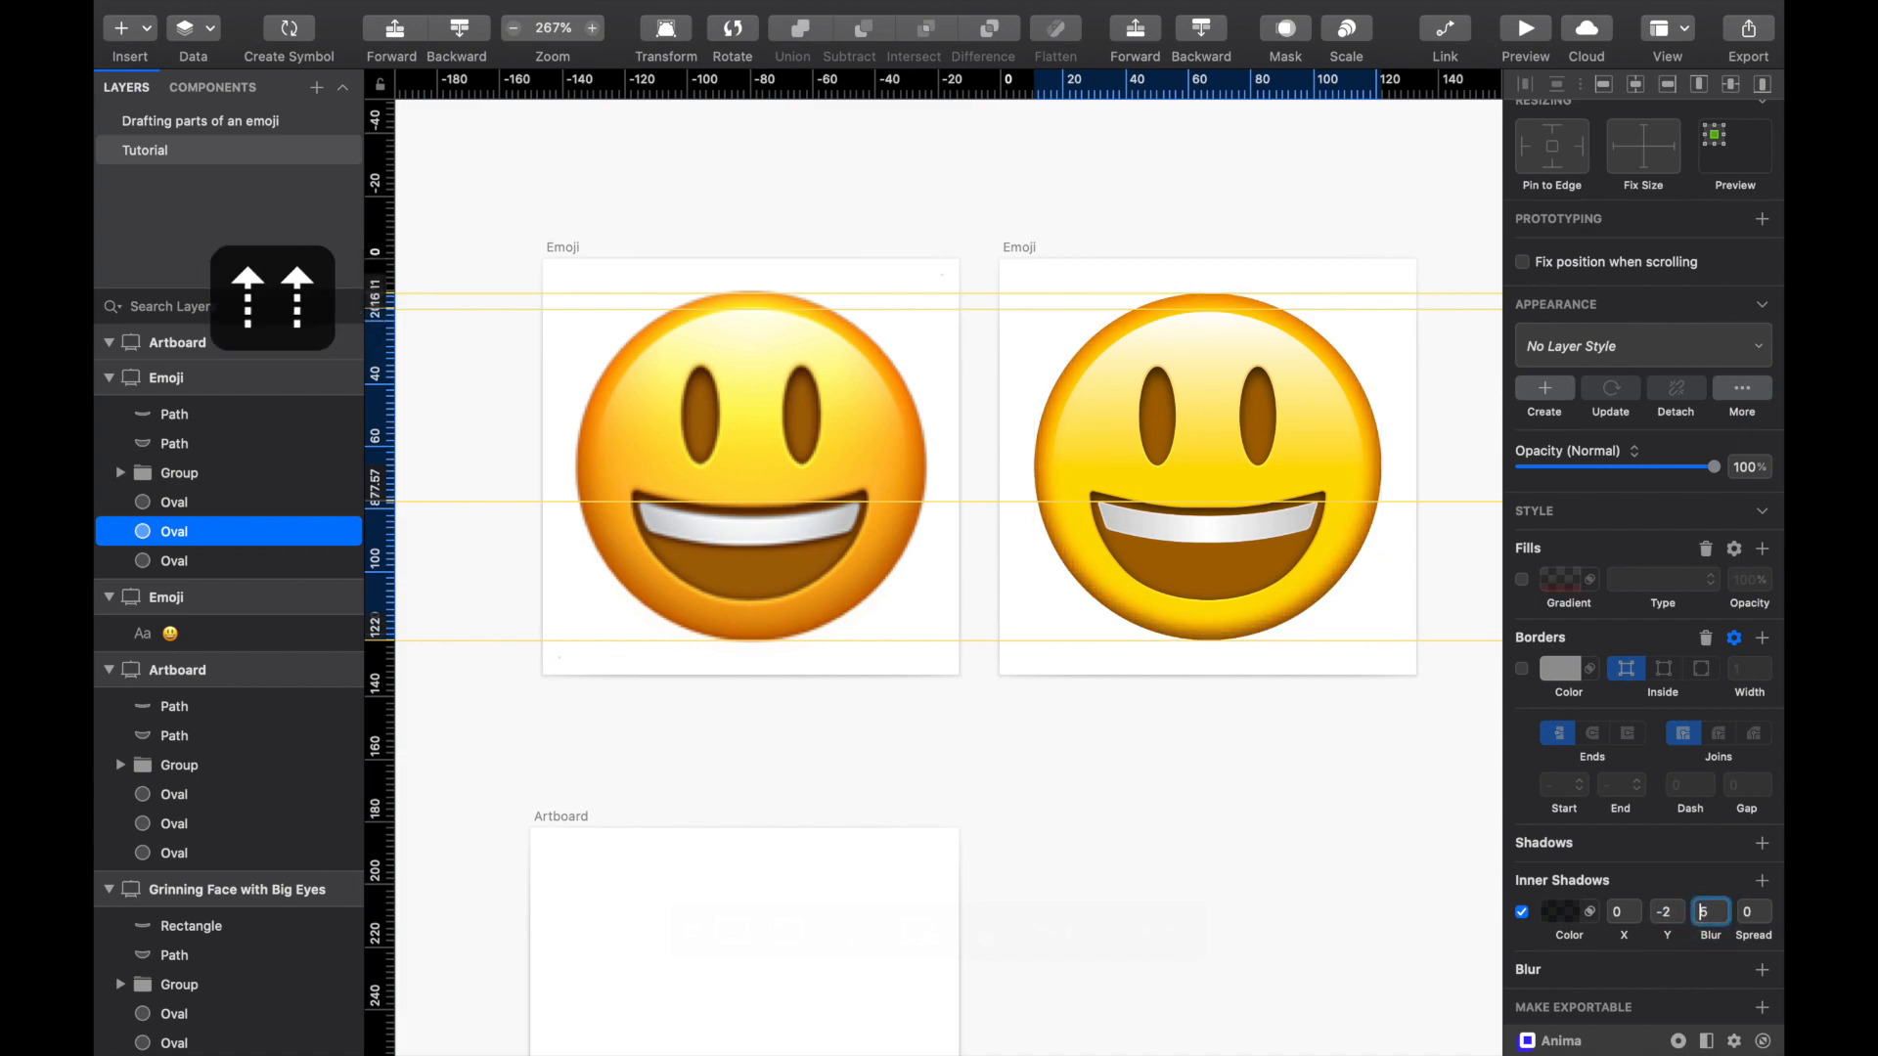
pyautogui.press('Up')
pyautogui.press('Up')
pyautogui.press('Up')
pyautogui.press('Up')
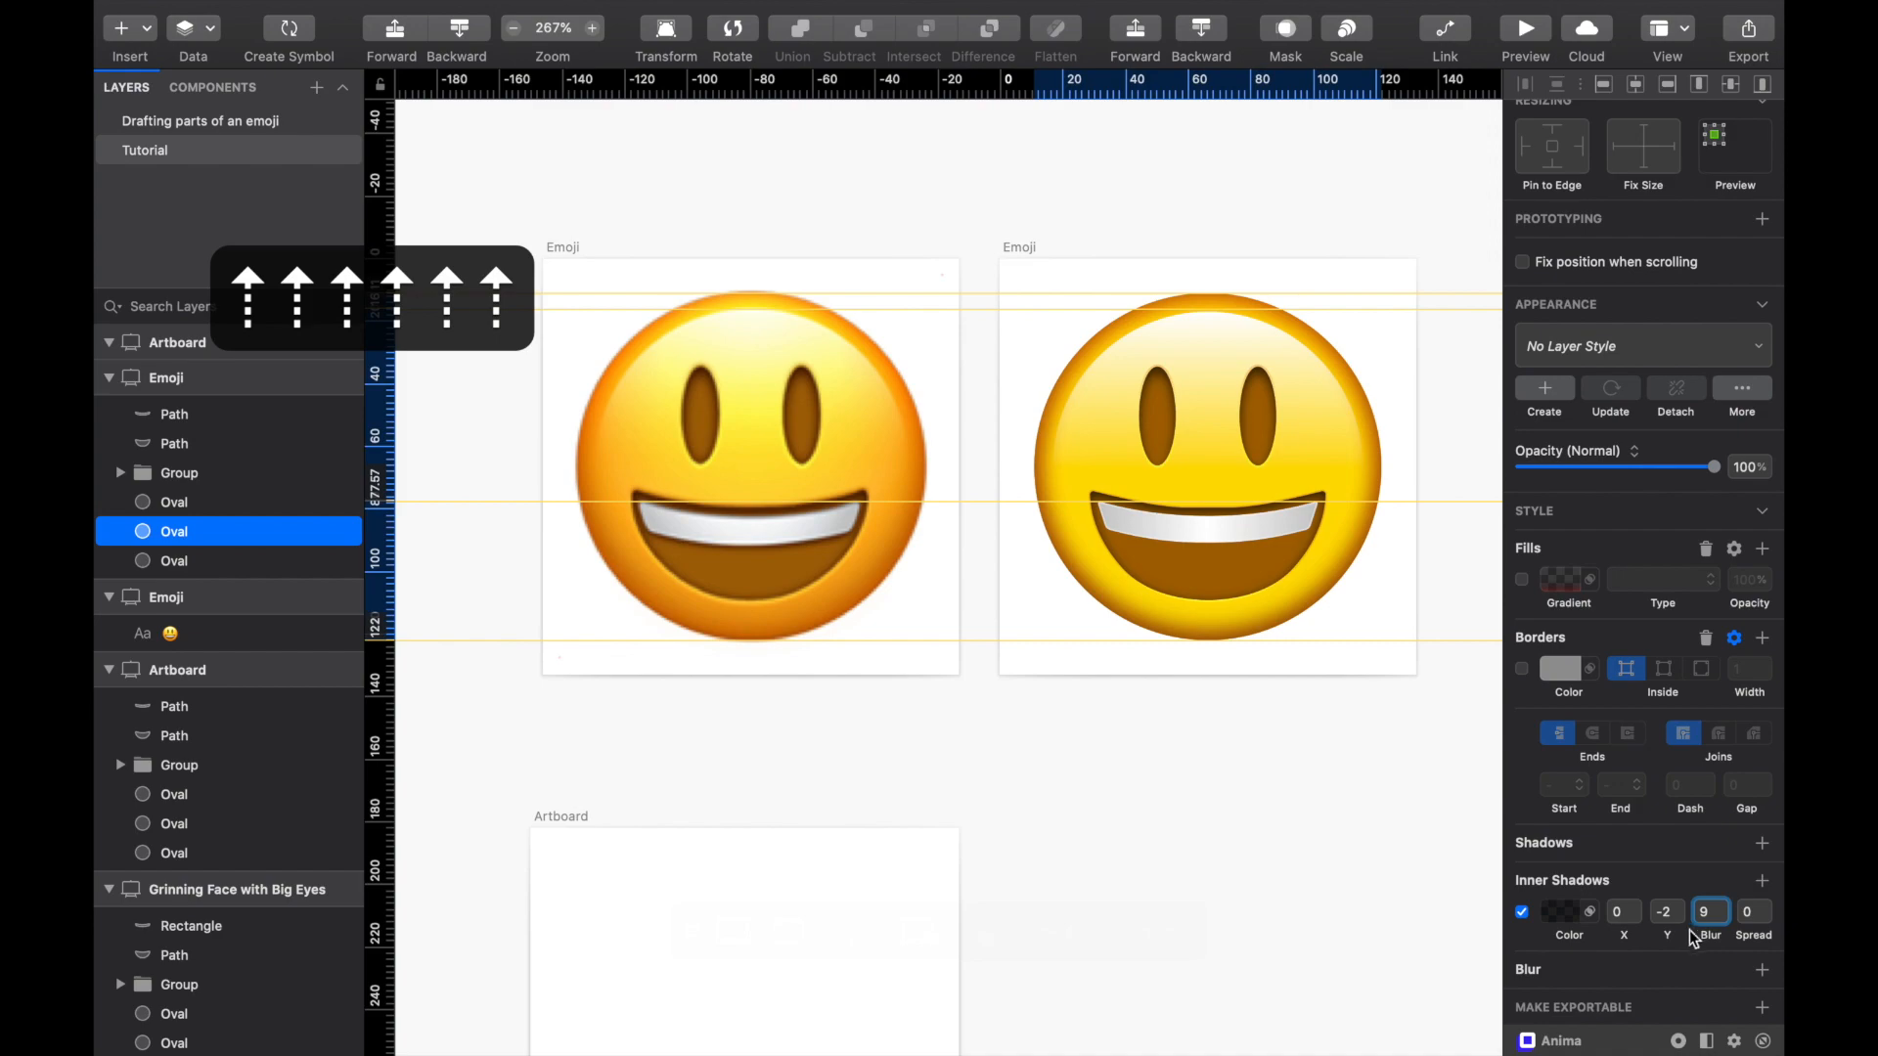
# Step: Change the inner shadow's Y offset to -5 and its spread to 3
pyautogui.click(1665, 911)
pyautogui.press('Up')
pyautogui.press('Down')
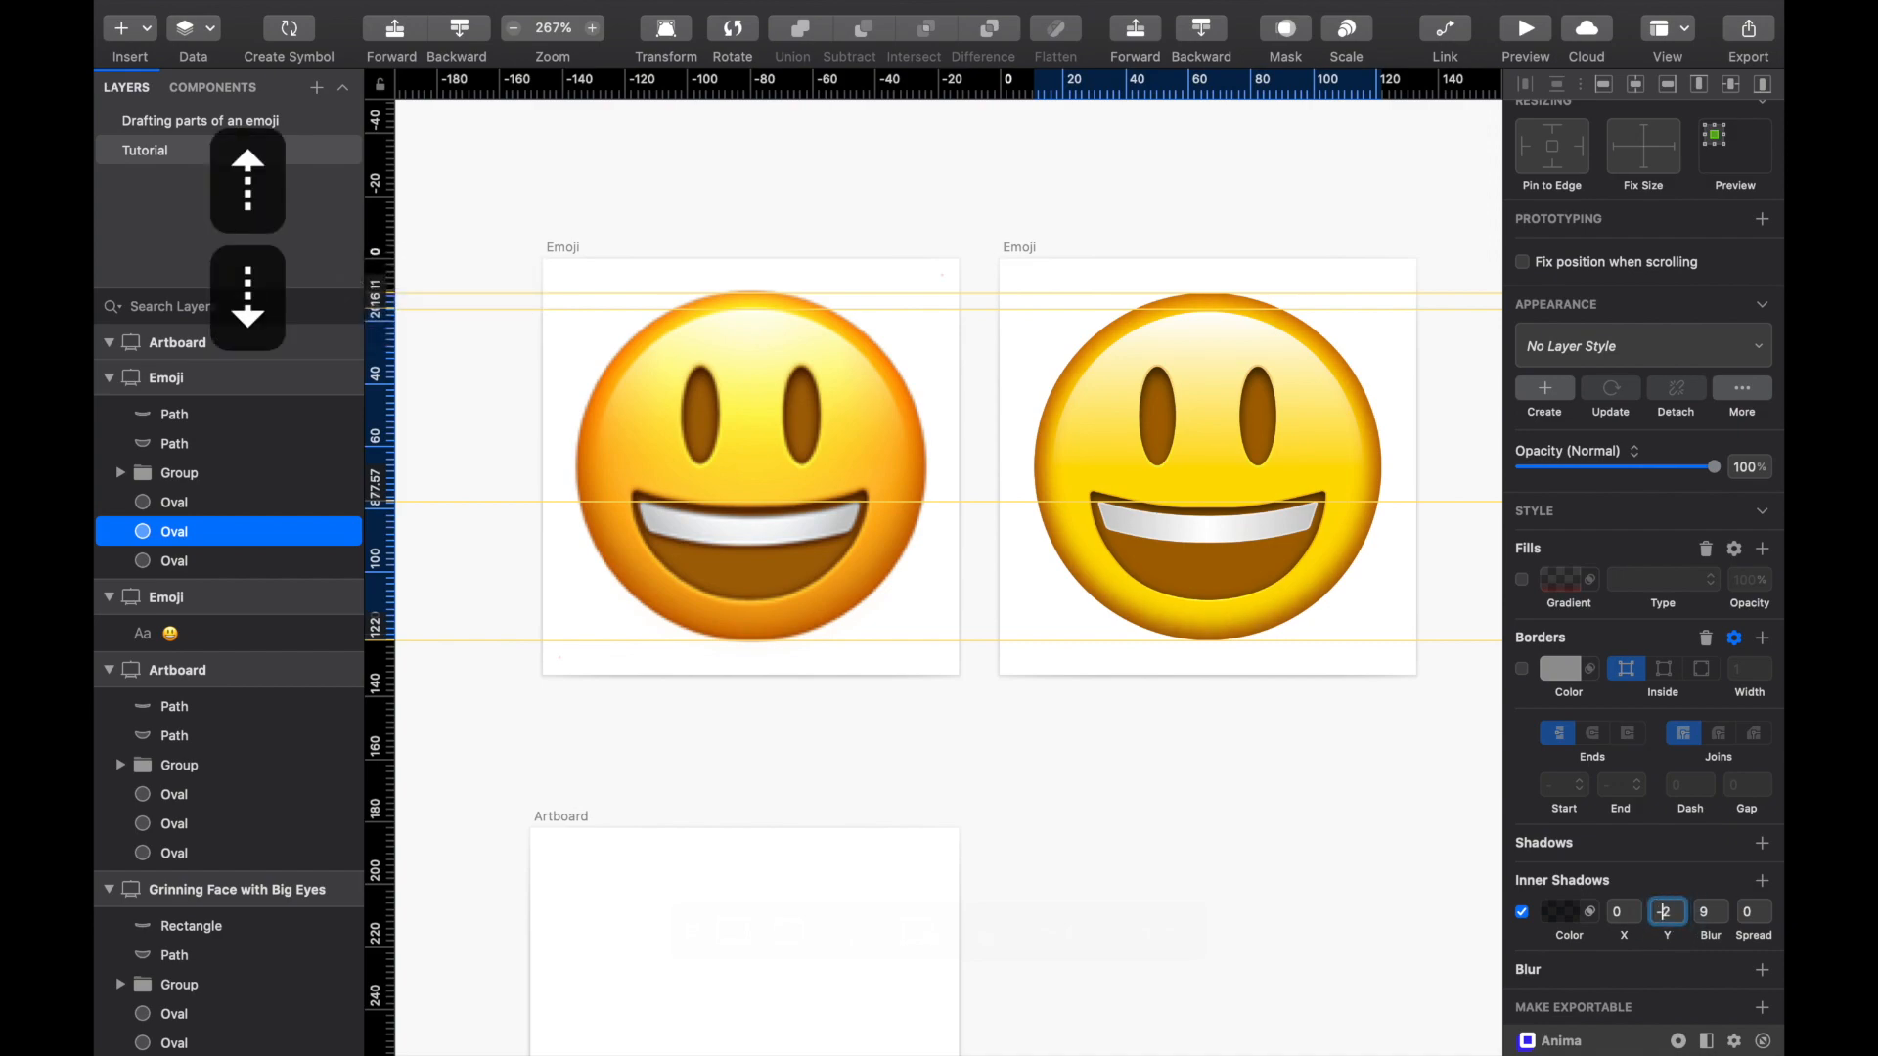
pyautogui.press('Down')
pyautogui.press('Down')
pyautogui.press('Down')
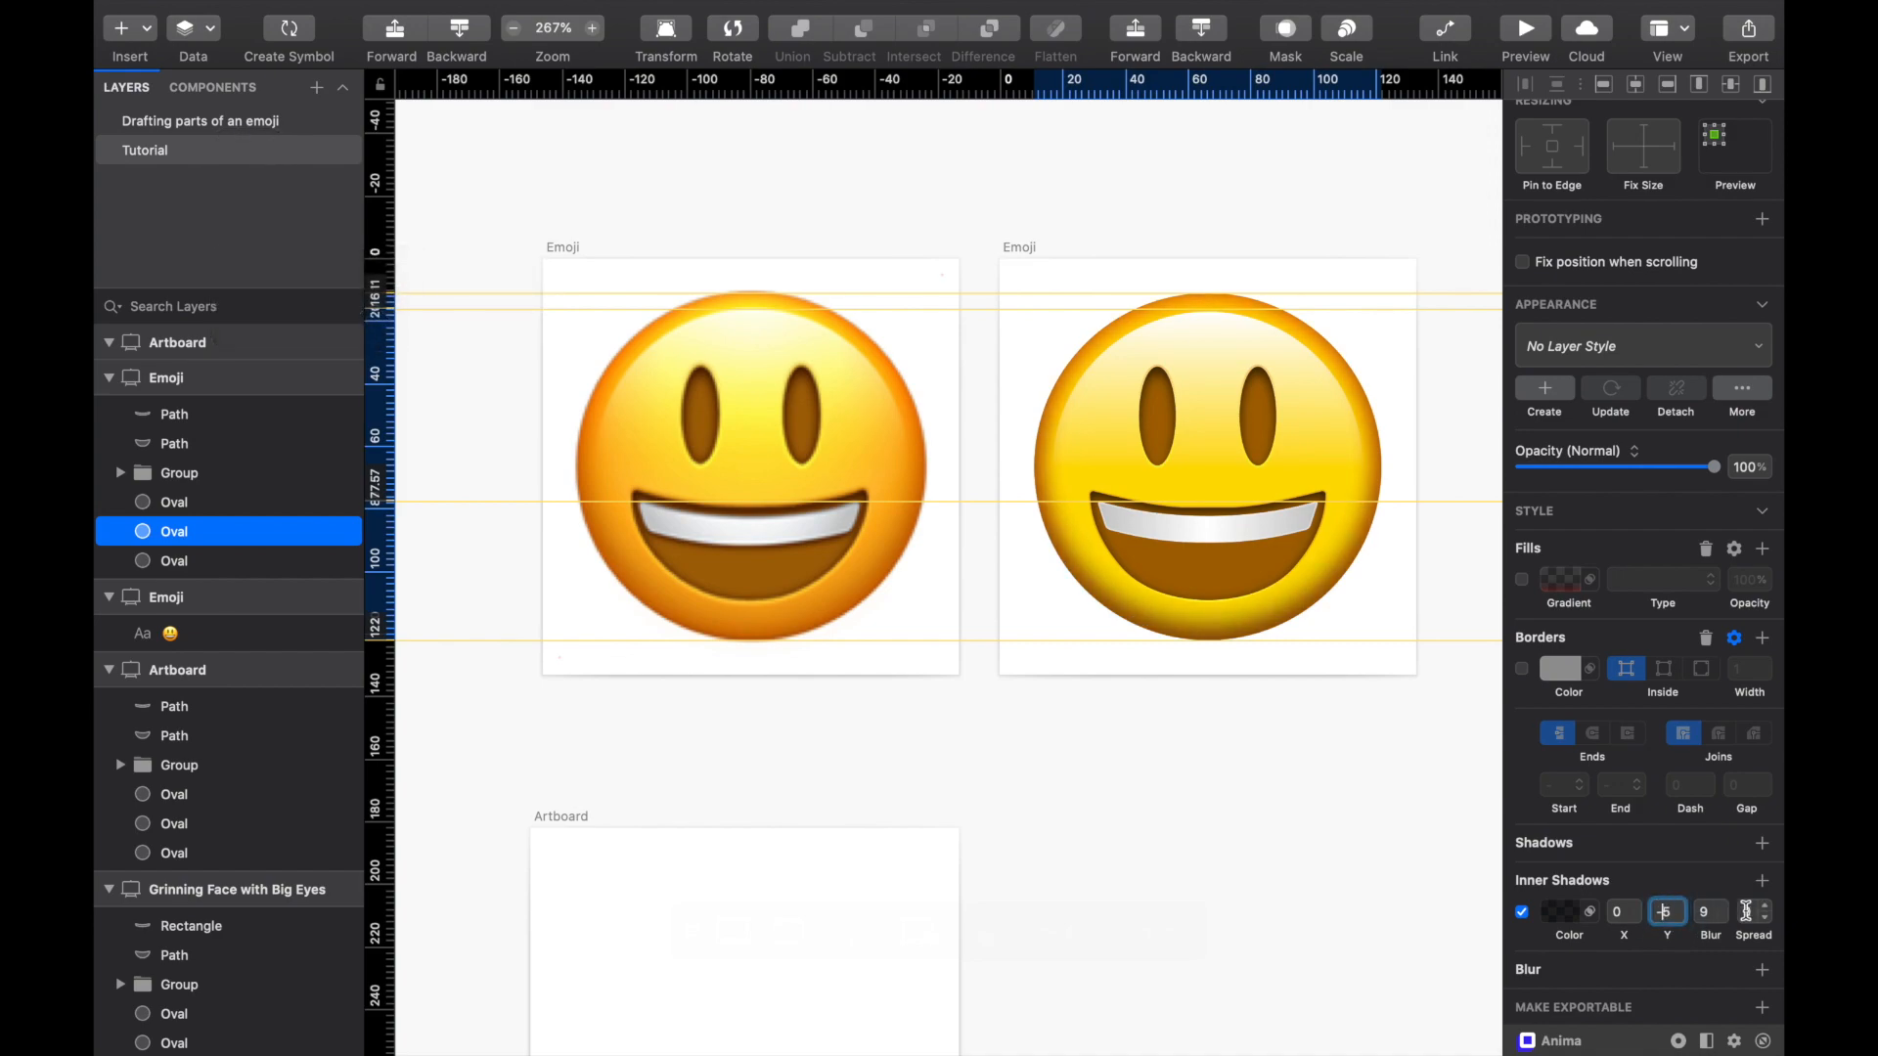
pyautogui.click(1748, 911)
pyautogui.press('Up')
pyautogui.press('Up')
pyautogui.press('Up')
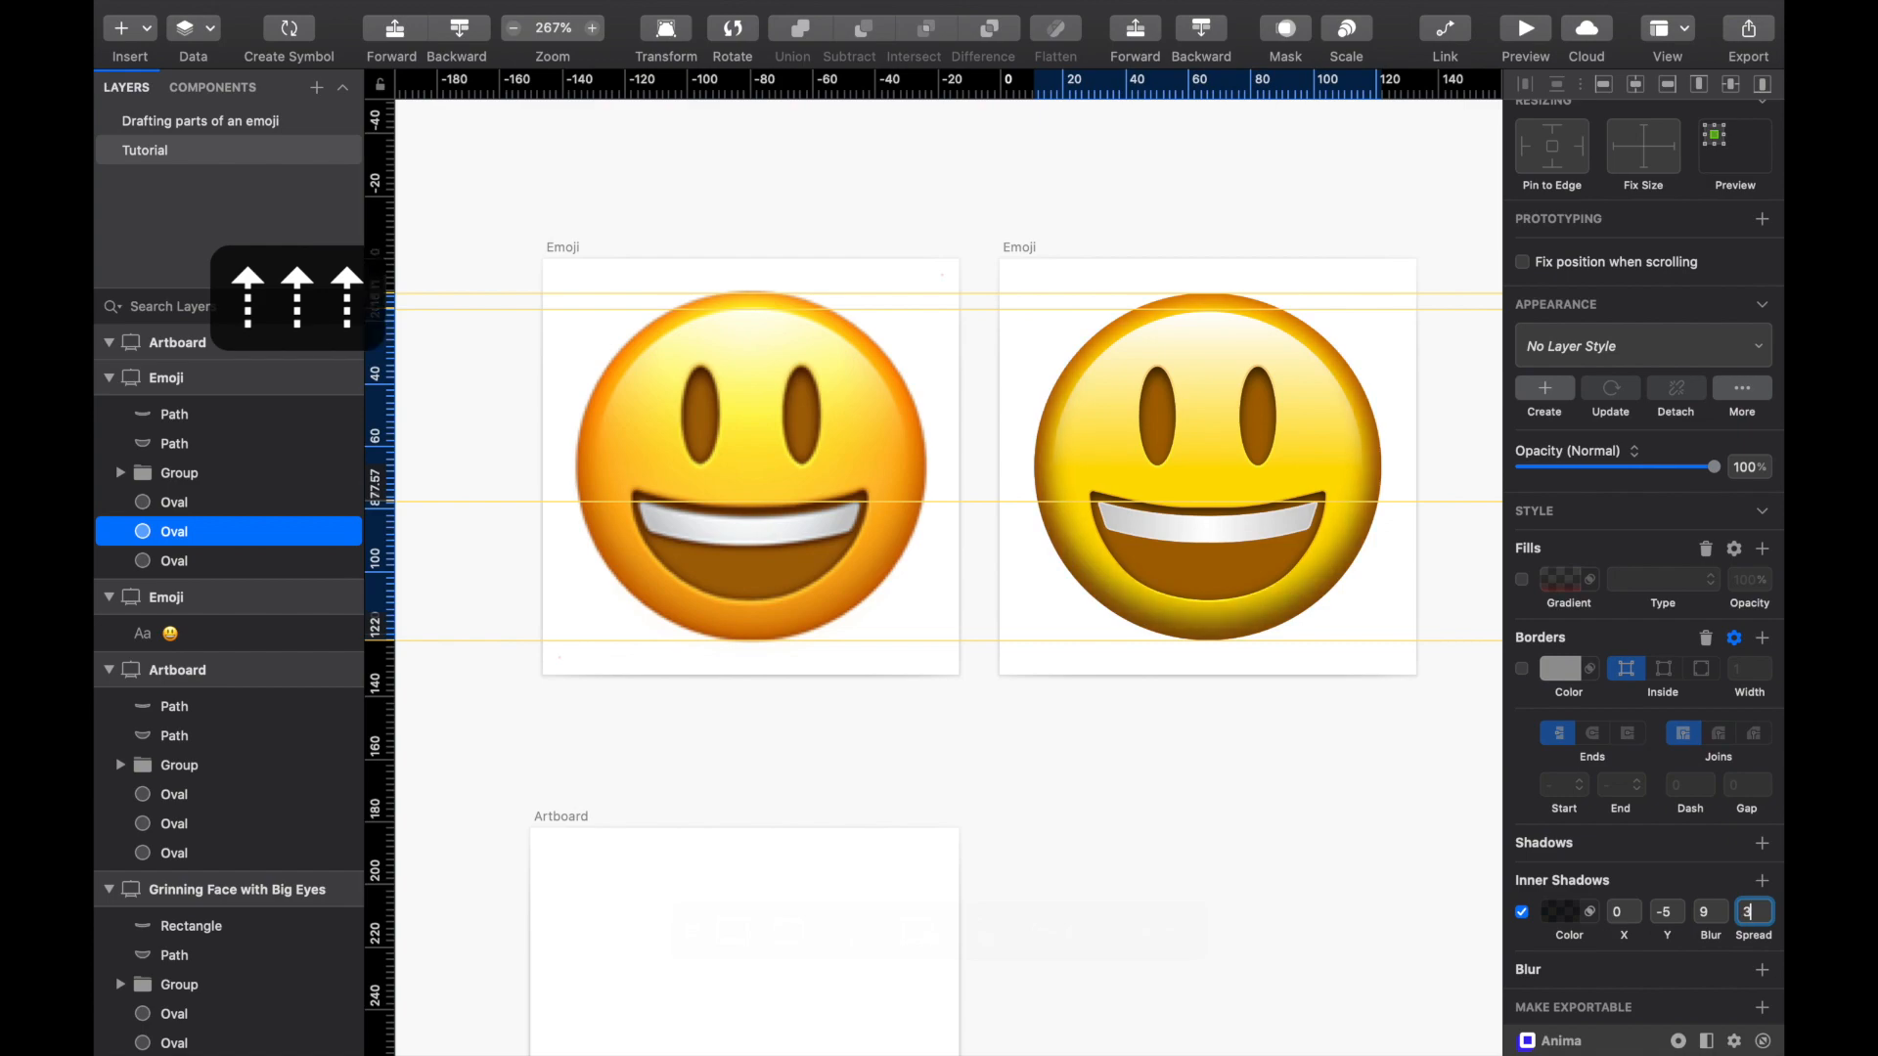
# Step: Set the inner shadow's colour to dark brown 531F00 with alpha 34
pyautogui.click(1559, 911)
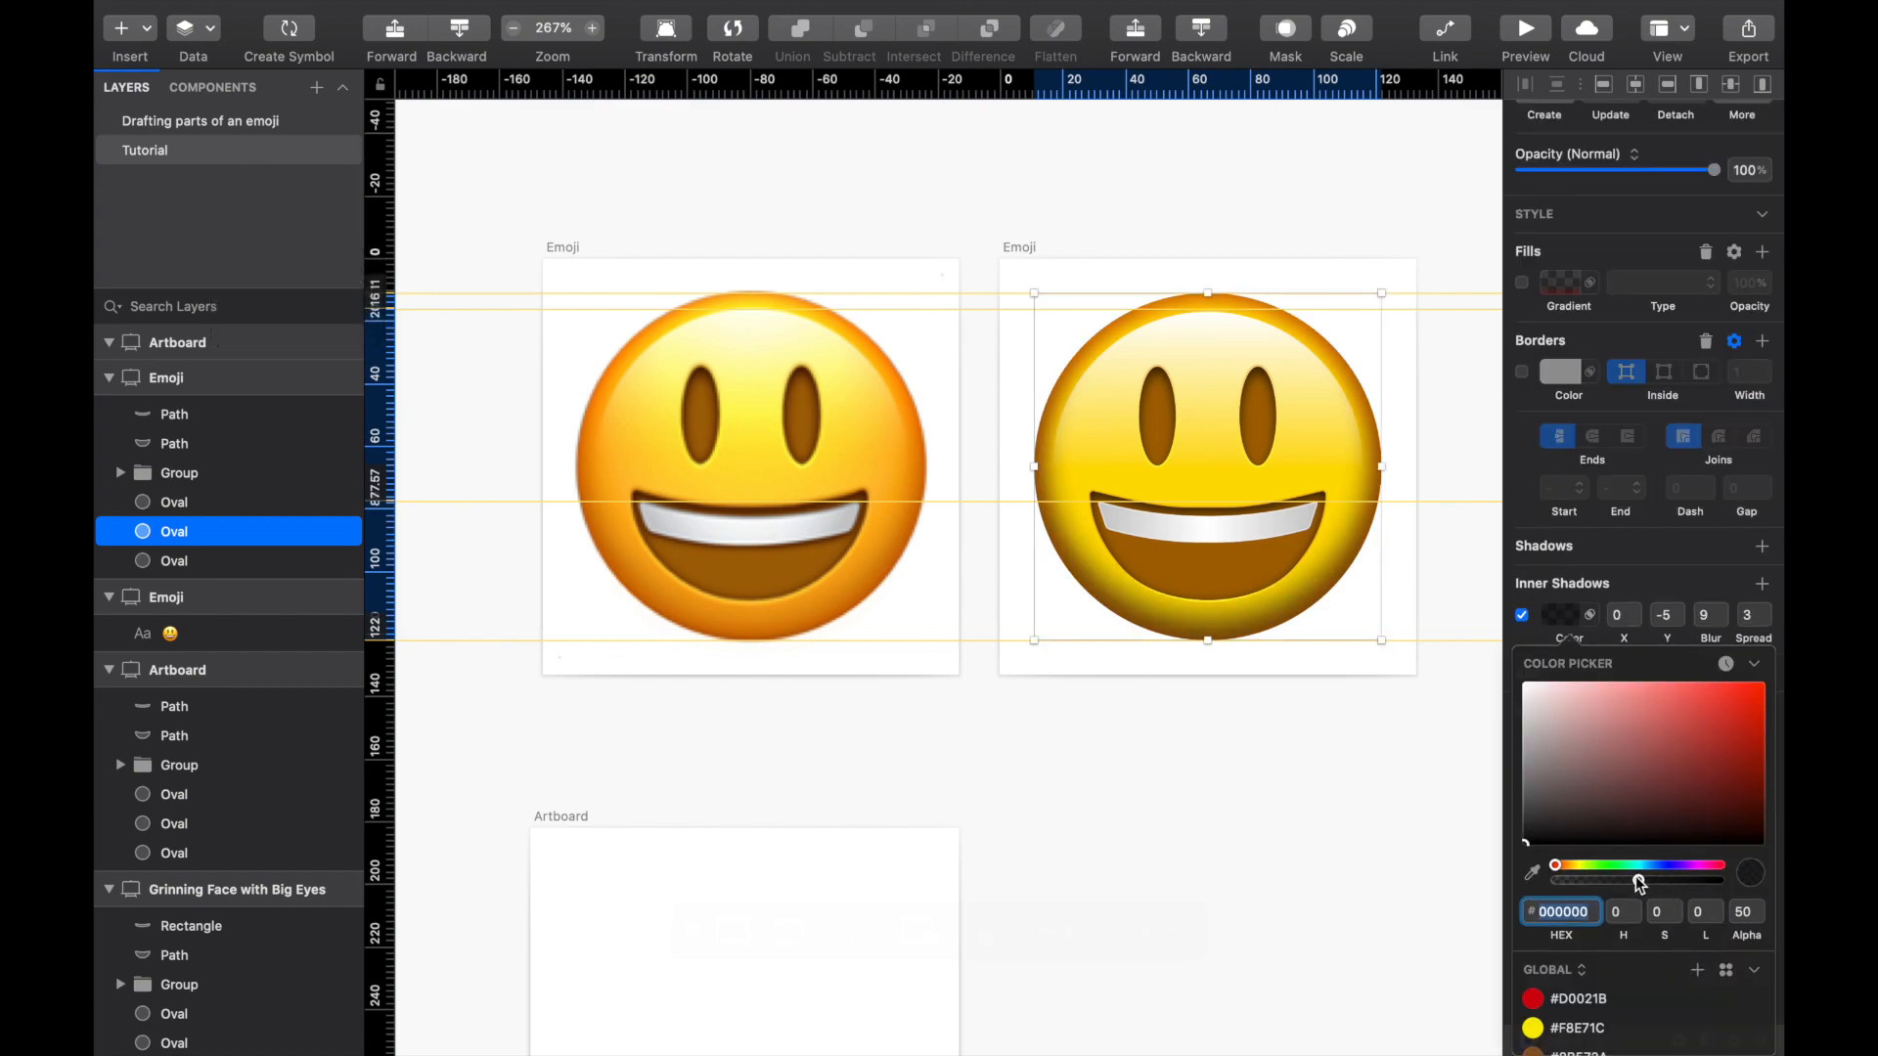
pyautogui.moveTo(1638, 880); pyautogui.dragTo(1598, 881)
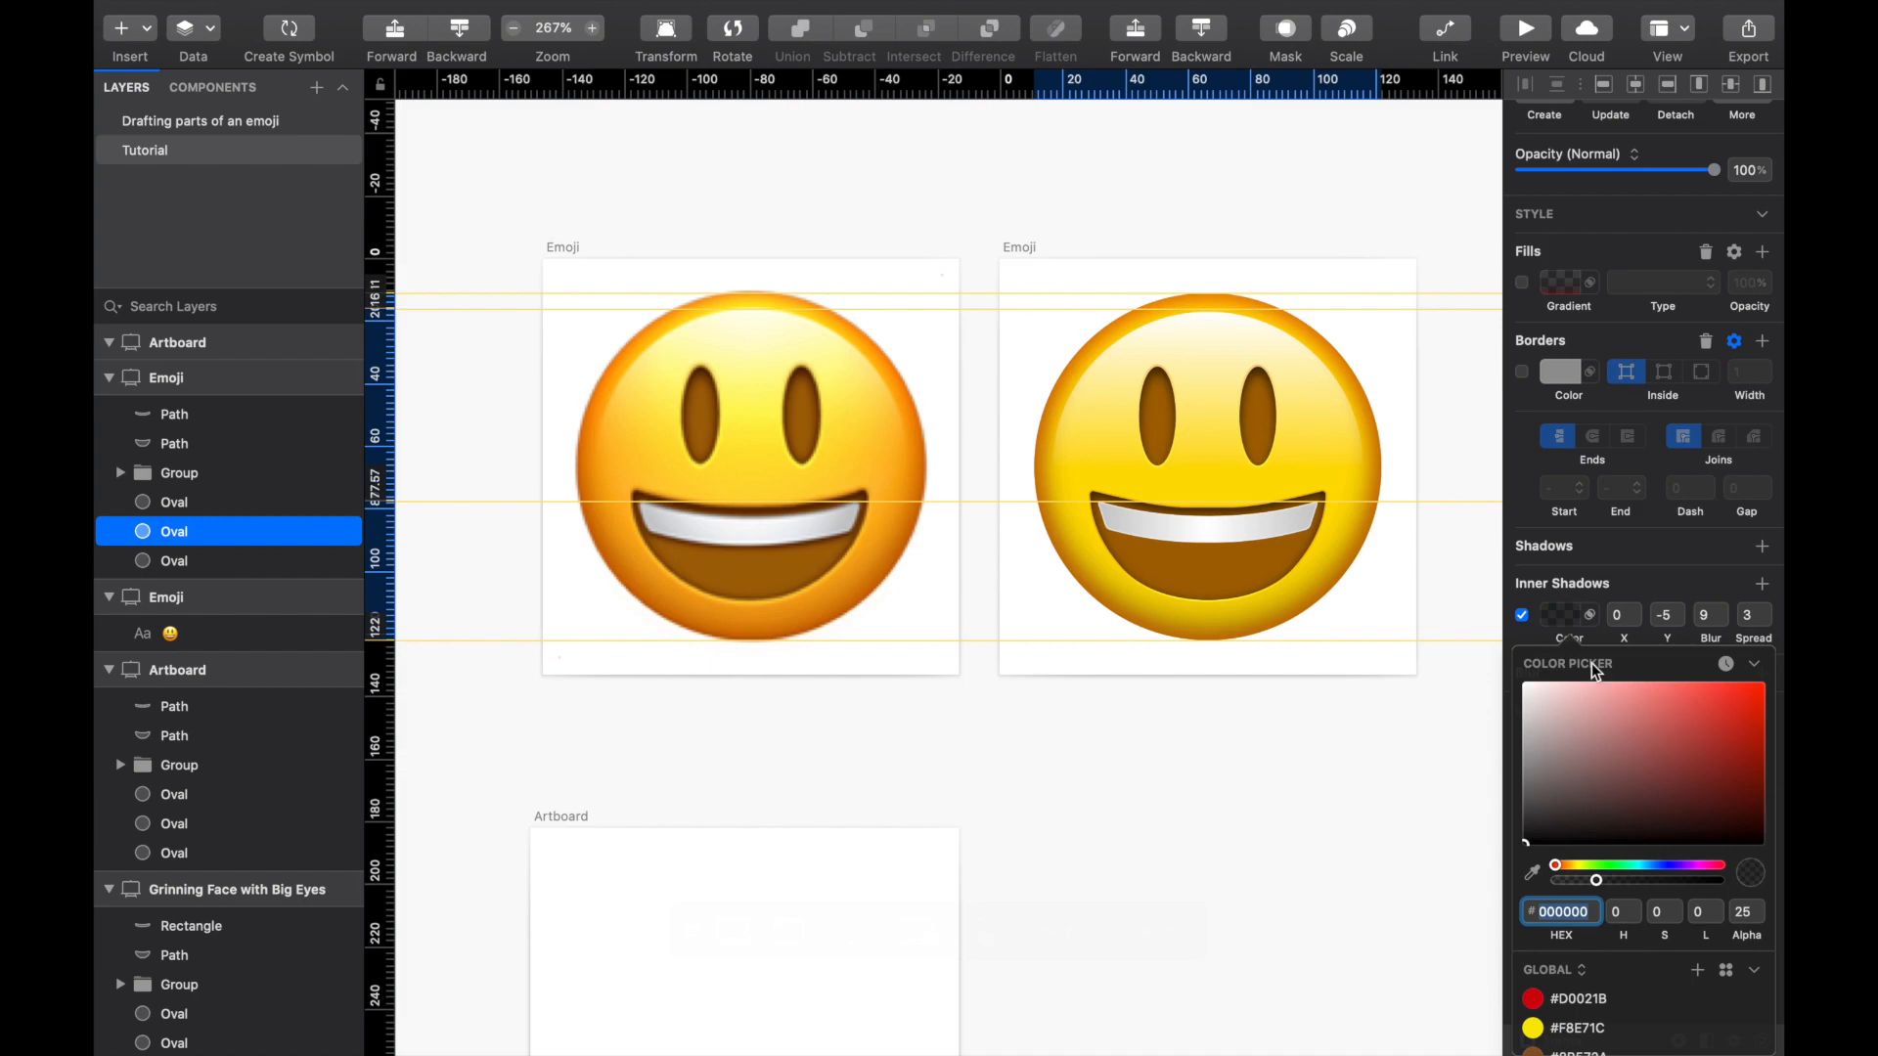
pyautogui.click(1558, 614)
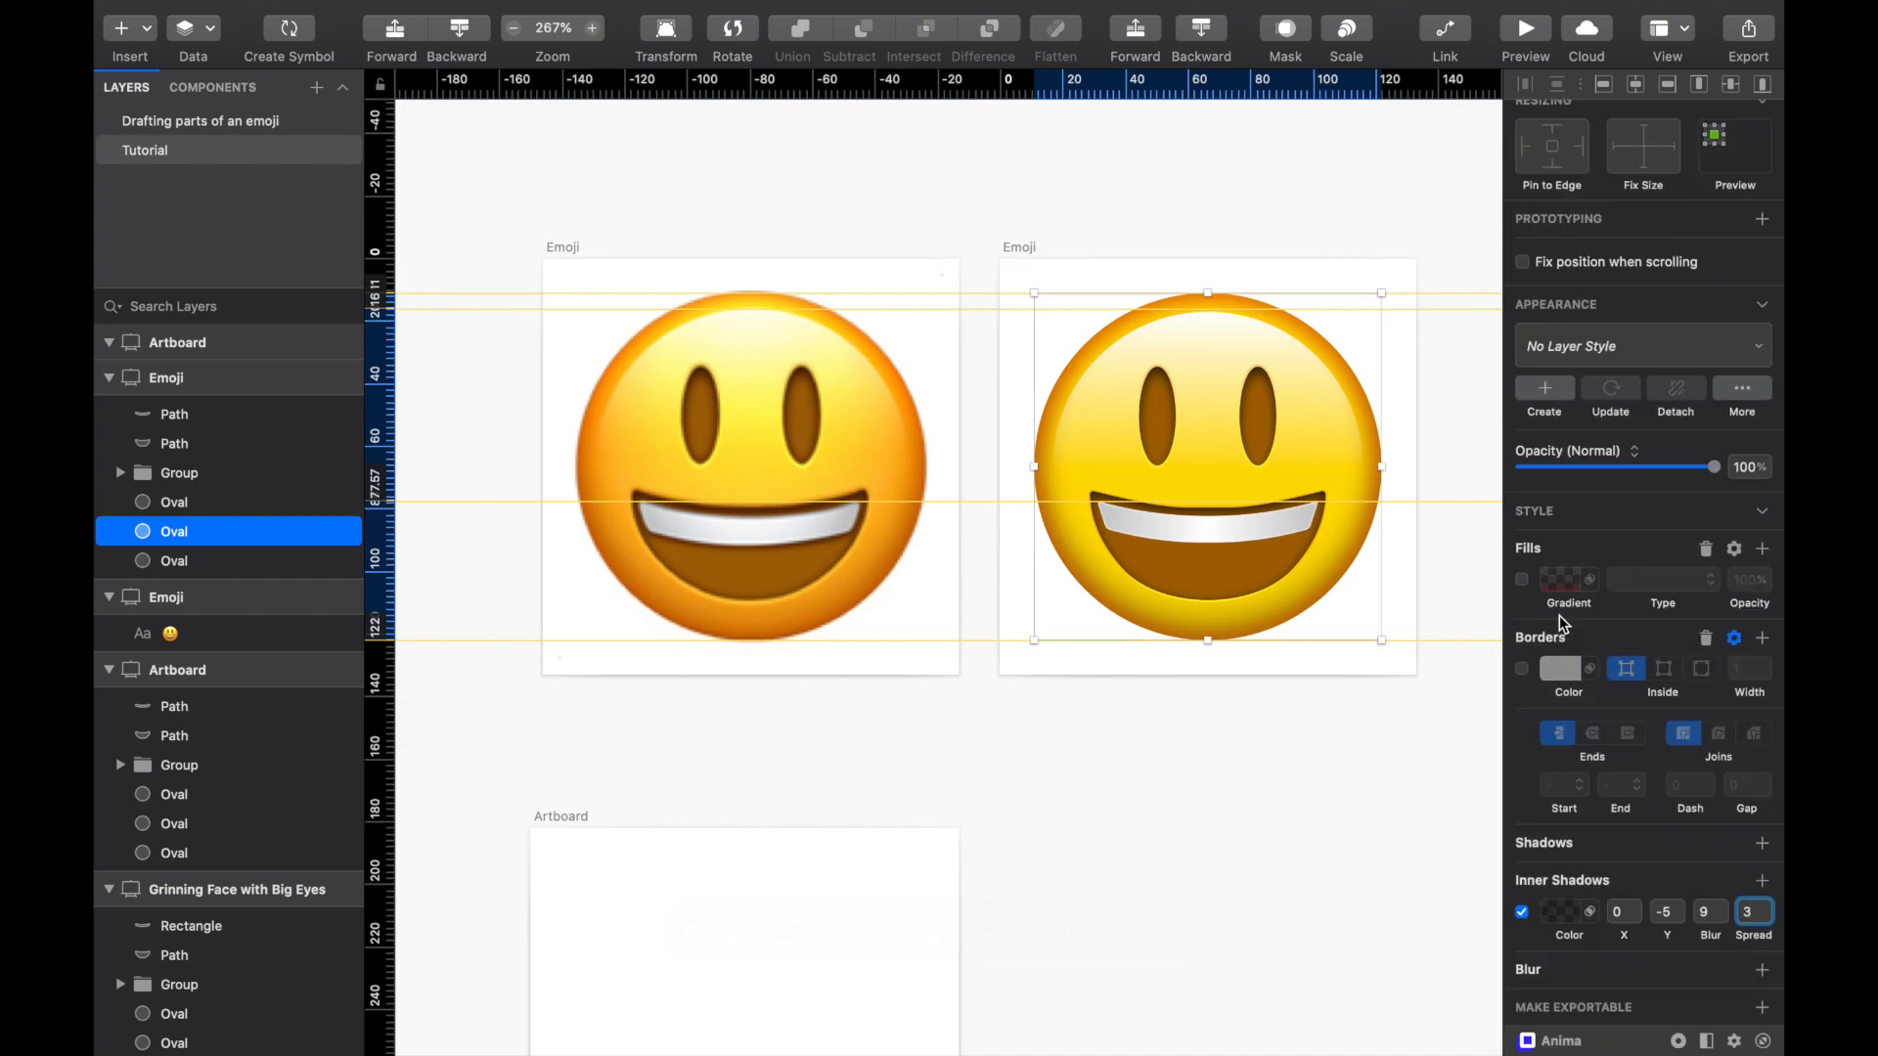
pyautogui.click(1555, 911)
pyautogui.moveTo(1768, 734); pyautogui.dragTo(1770, 796)
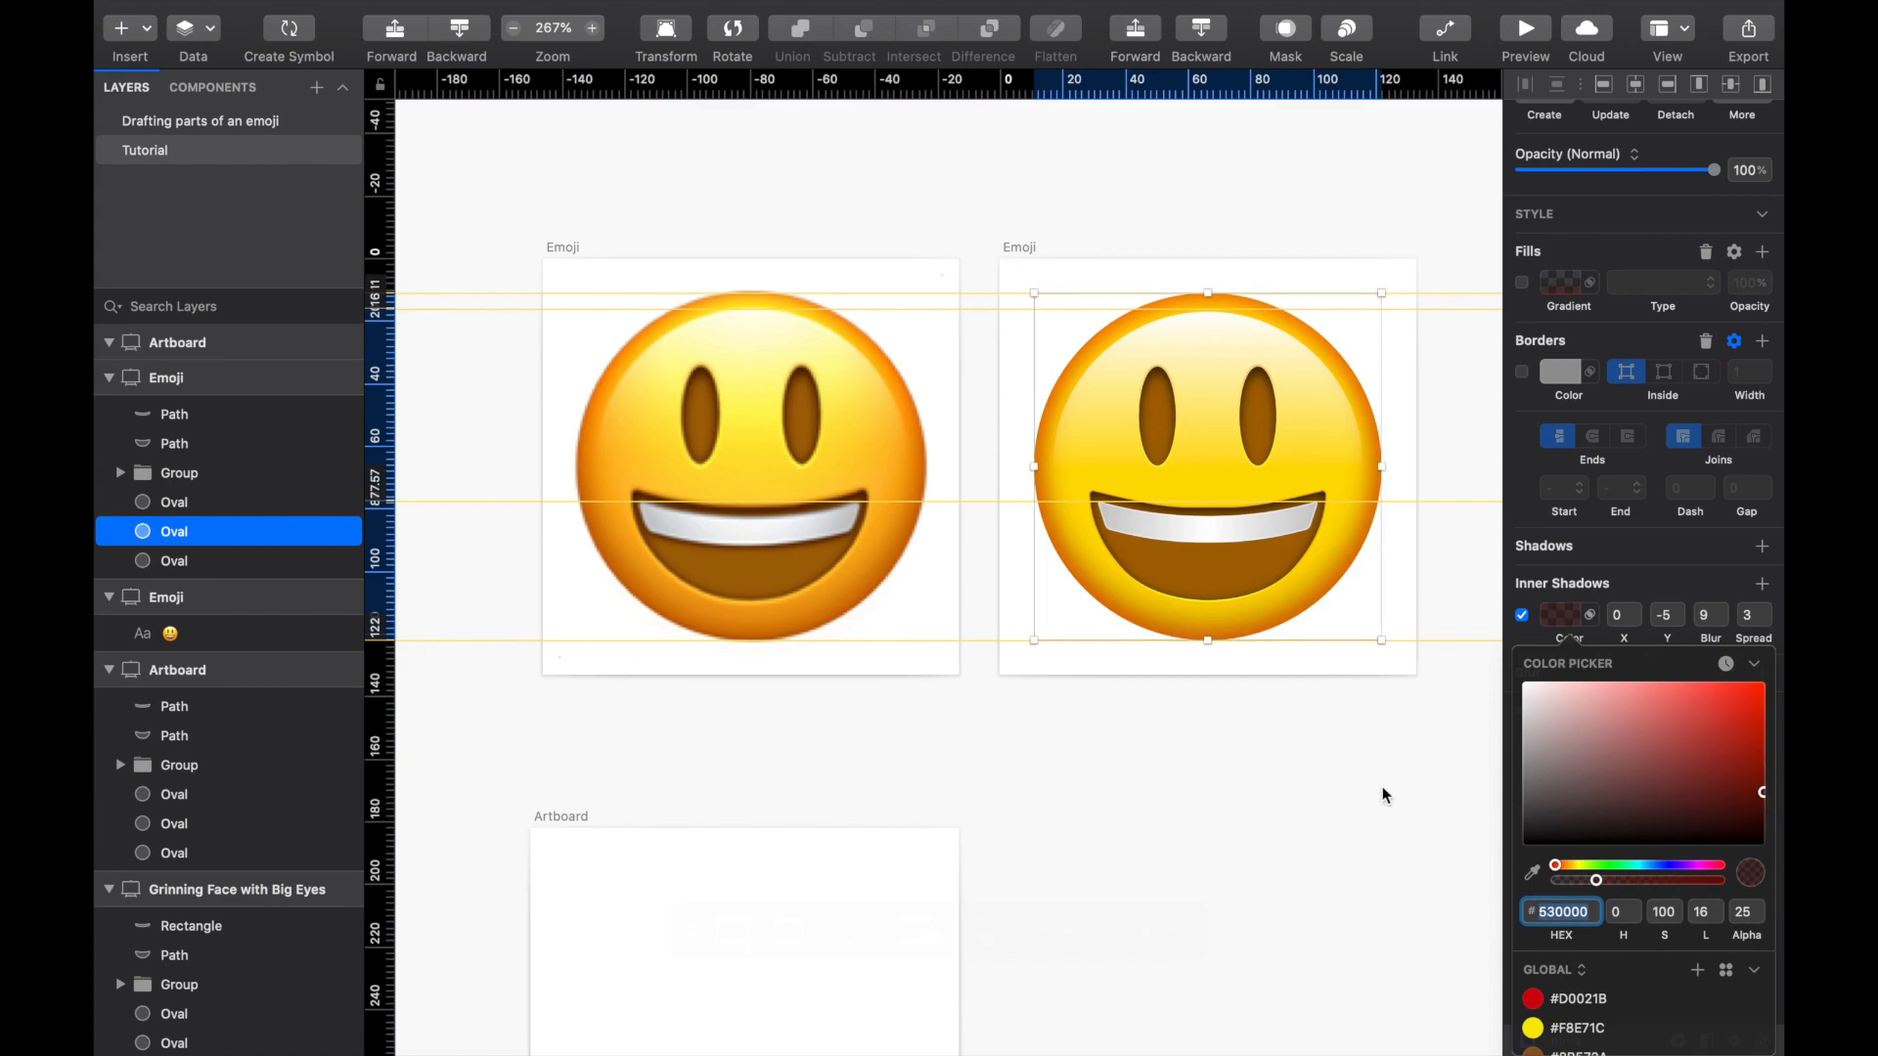
pyautogui.moveTo(1557, 865); pyautogui.dragTo(1611, 883)
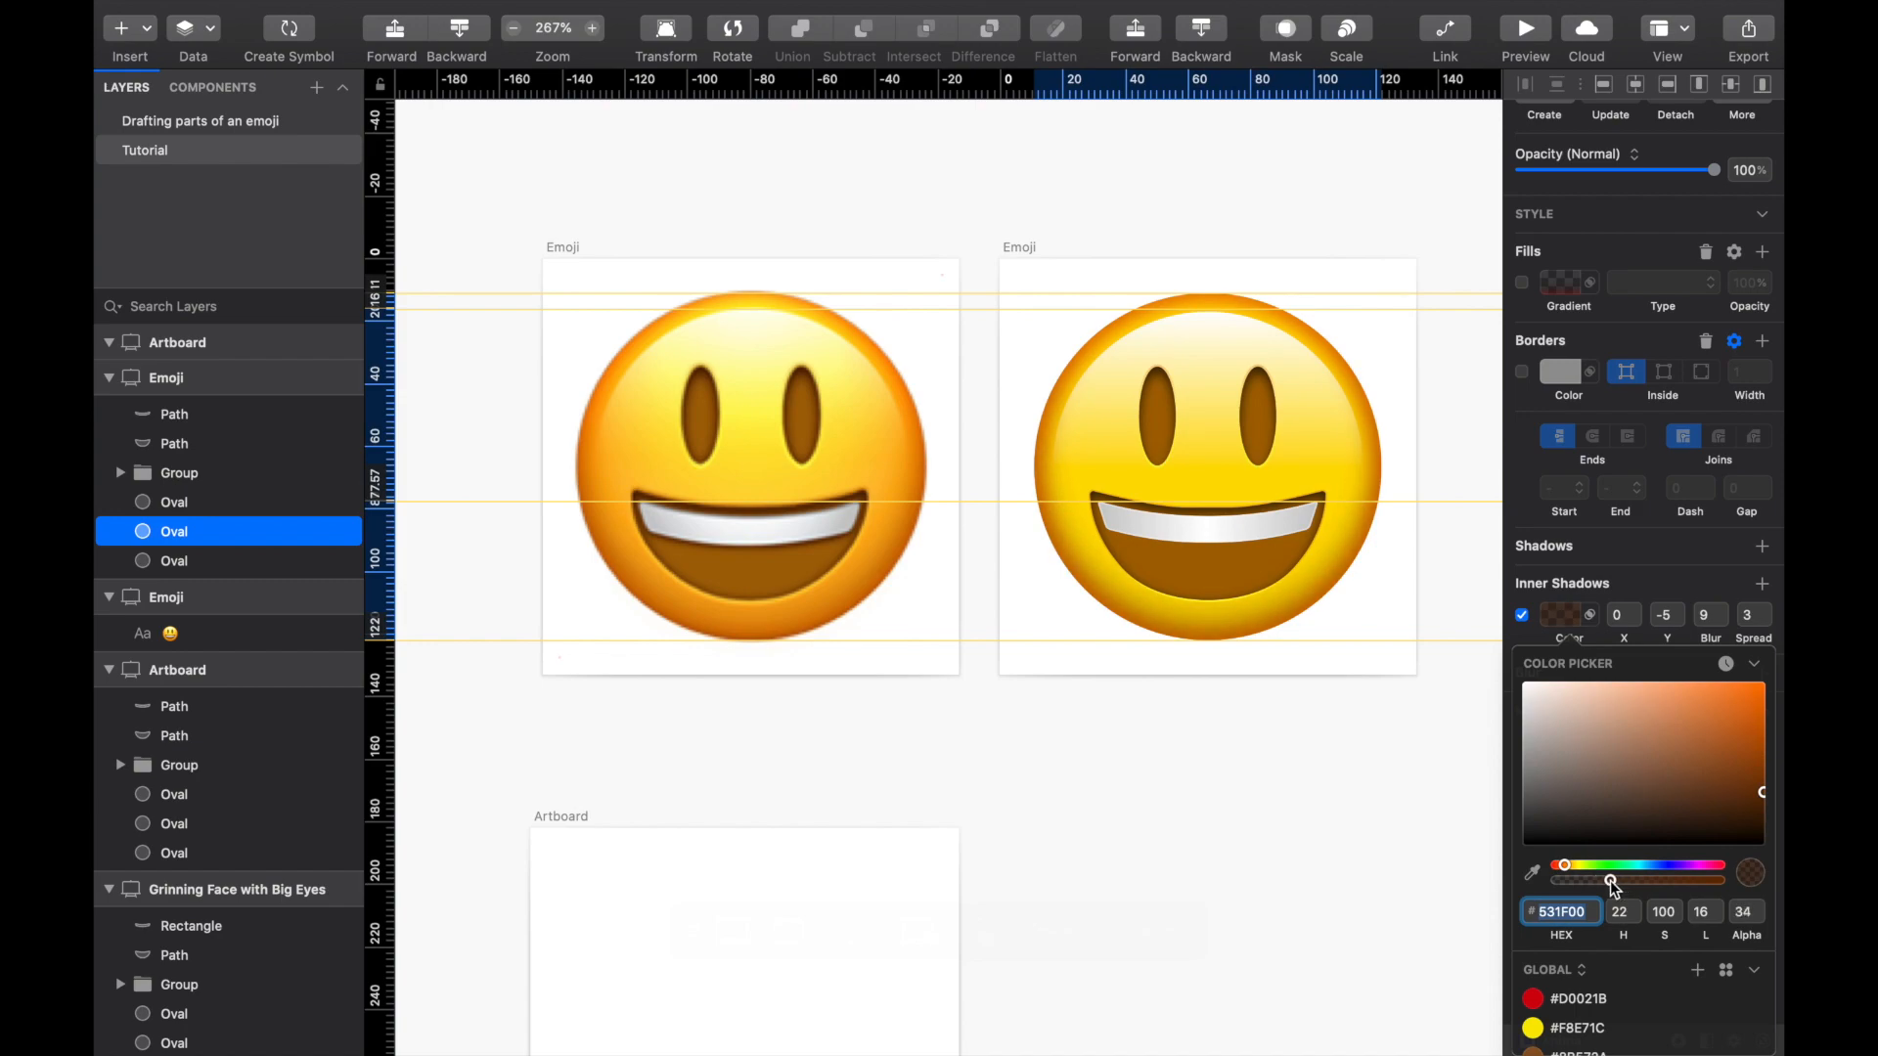
pyautogui.click(1565, 615)
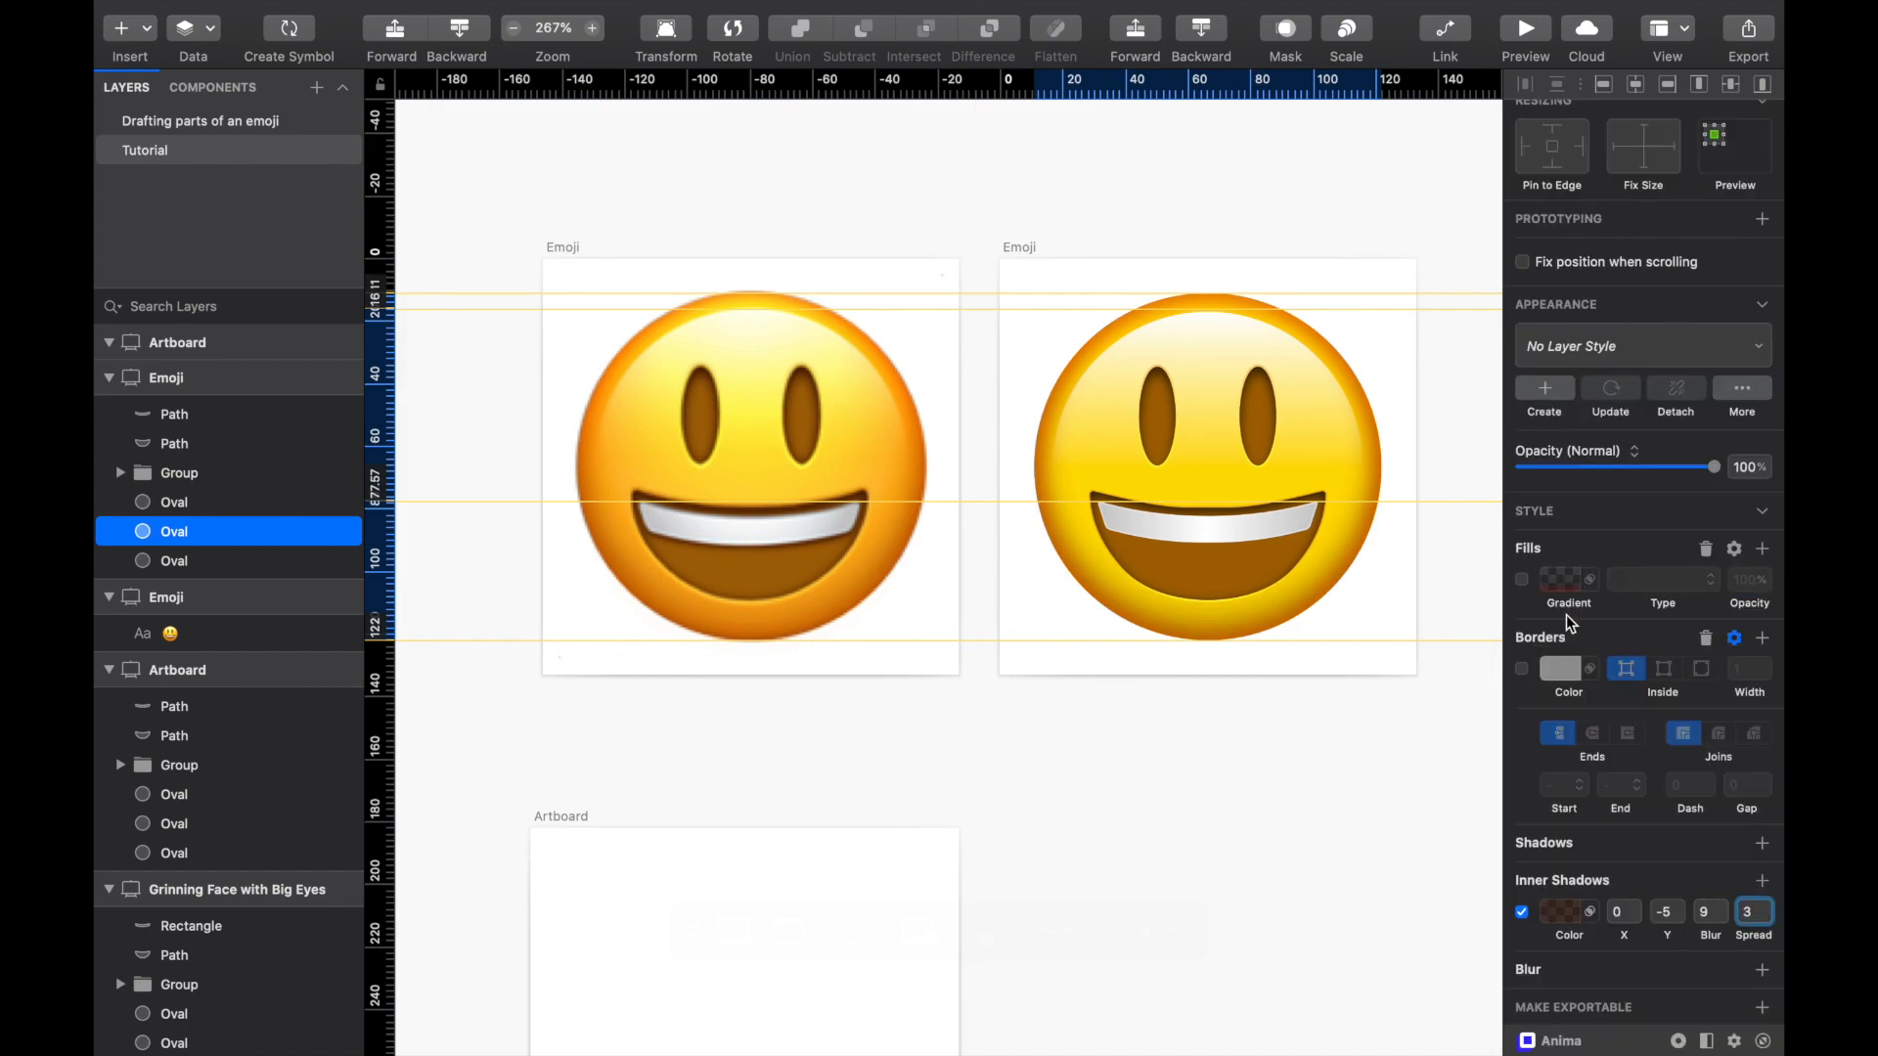
# Step: Raise the inner shadow's blur to 10 and adjust its Y offset to -4
pyautogui.click(1718, 911)
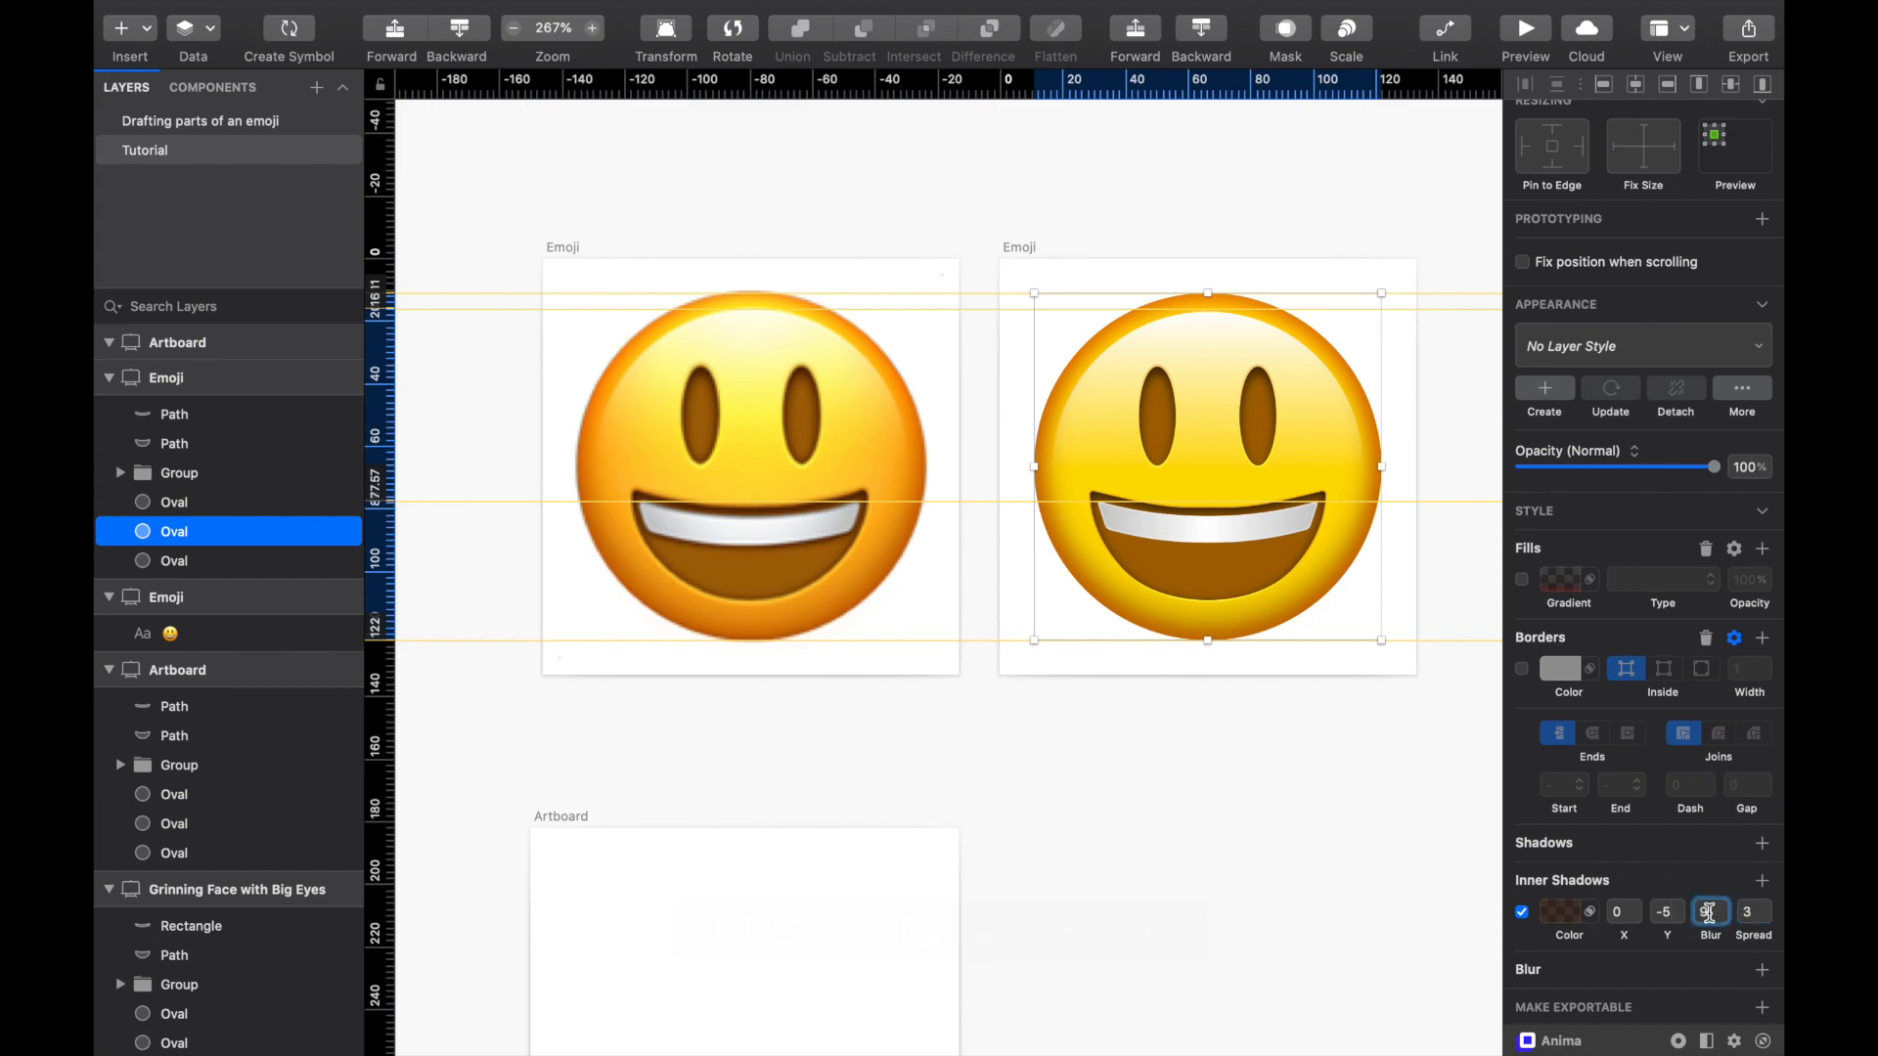
pyautogui.press('Up')
pyautogui.click(1666, 912)
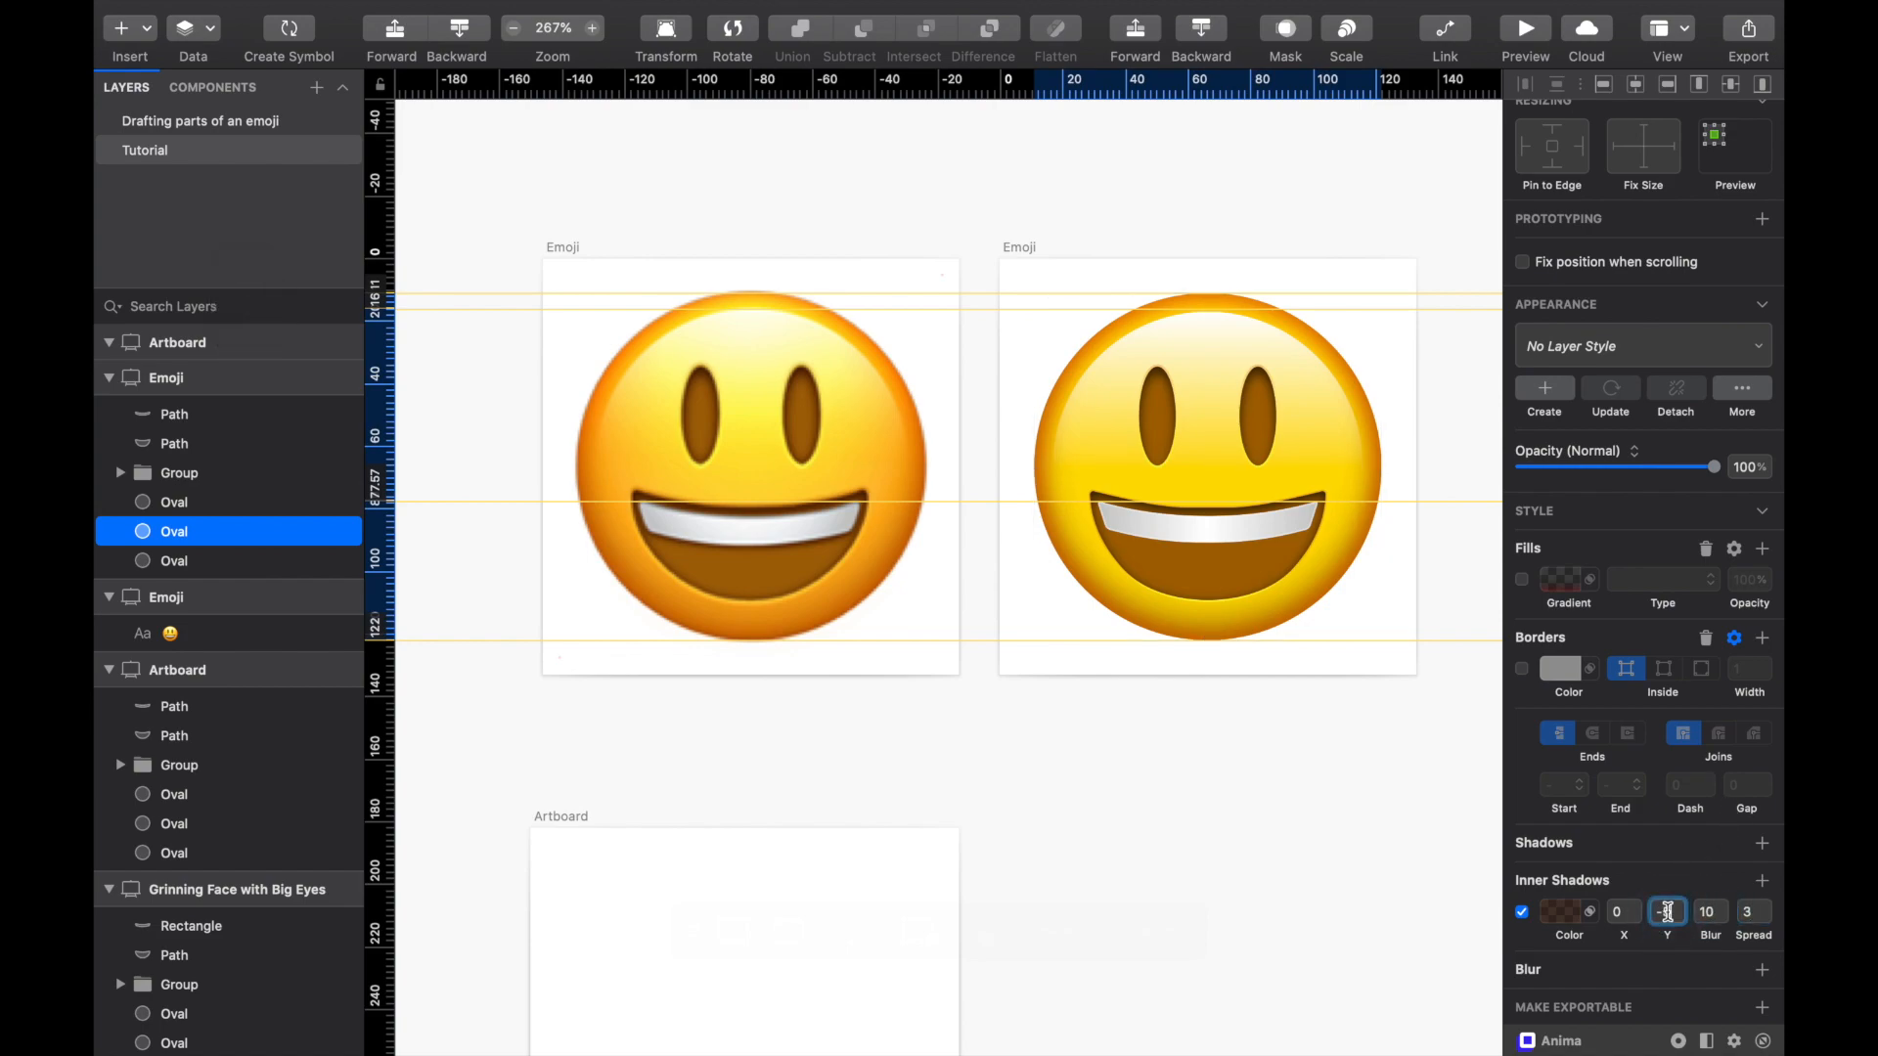
pyautogui.press('Down')
pyautogui.press('Down')
pyautogui.press('Down')
pyautogui.press('Down')
pyautogui.press('Up')
pyautogui.press('Up')
pyautogui.press('Up')
pyautogui.press('Up')
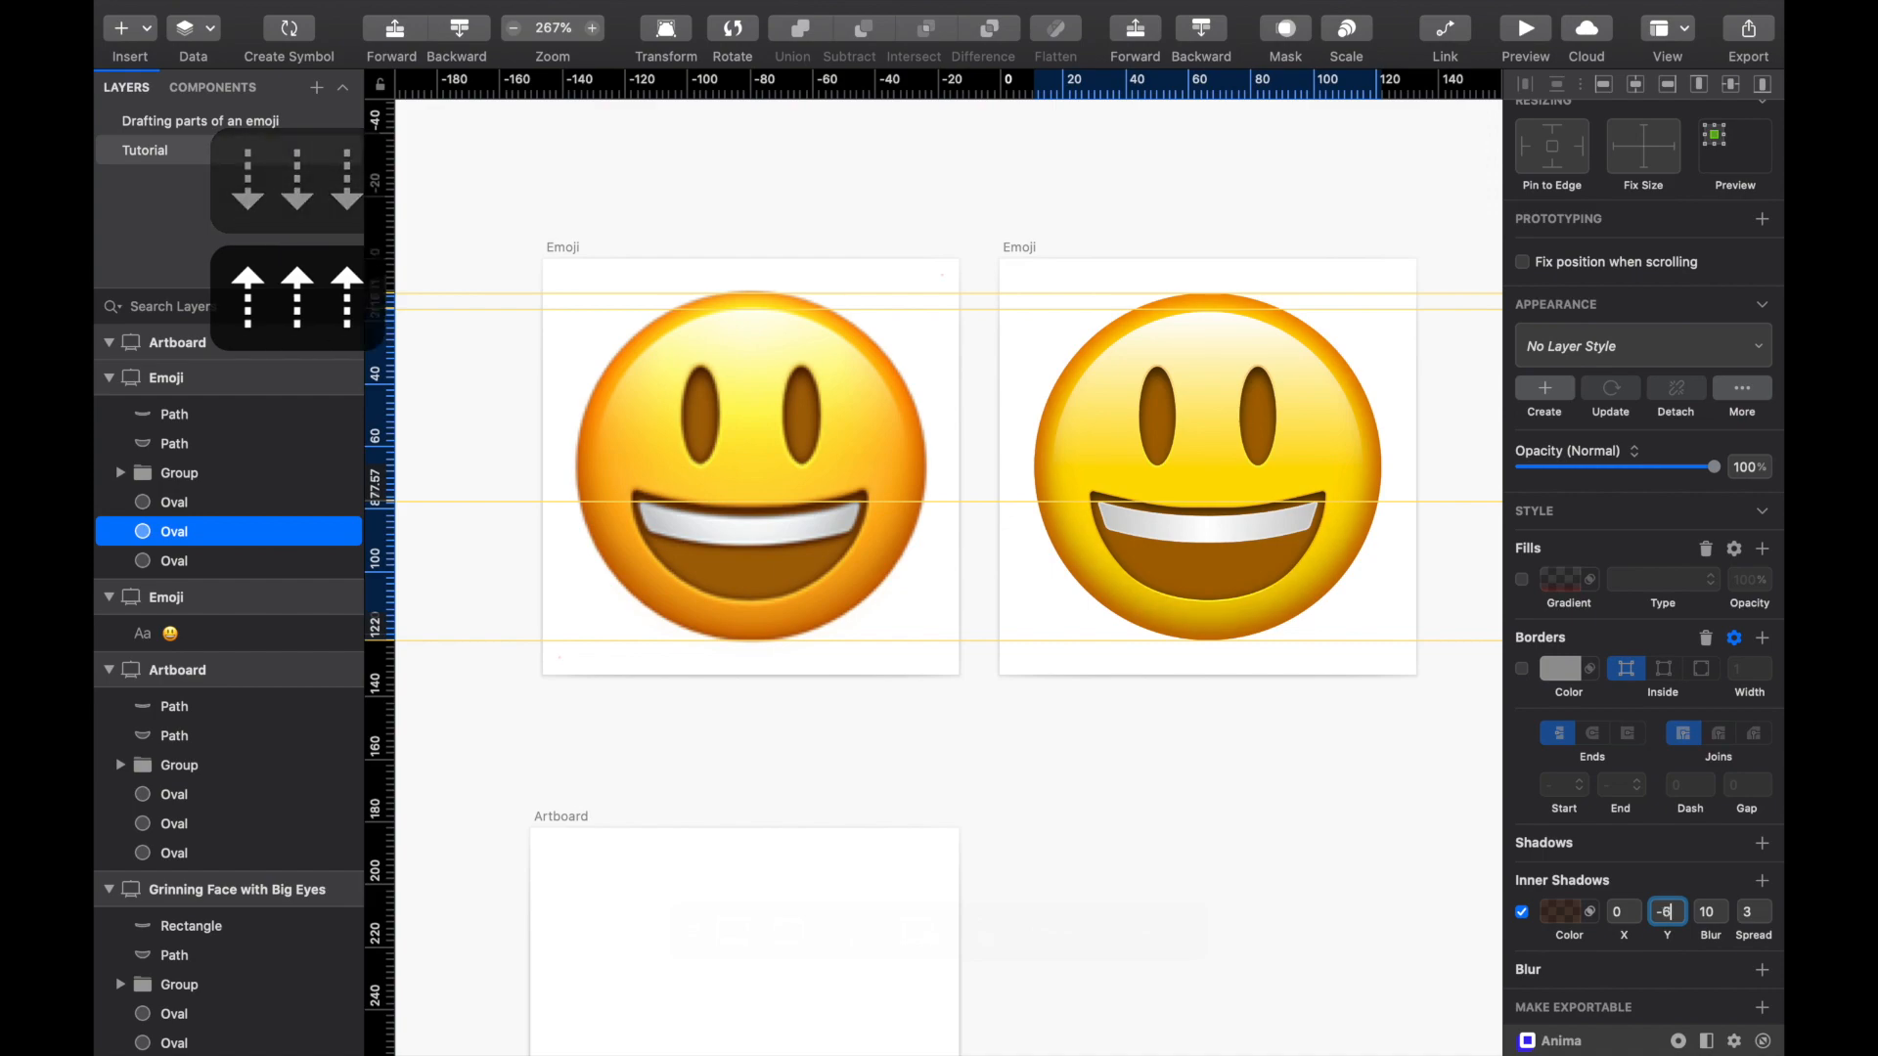
pyautogui.press('Down')
pyautogui.press('Down')
pyautogui.press('Up')
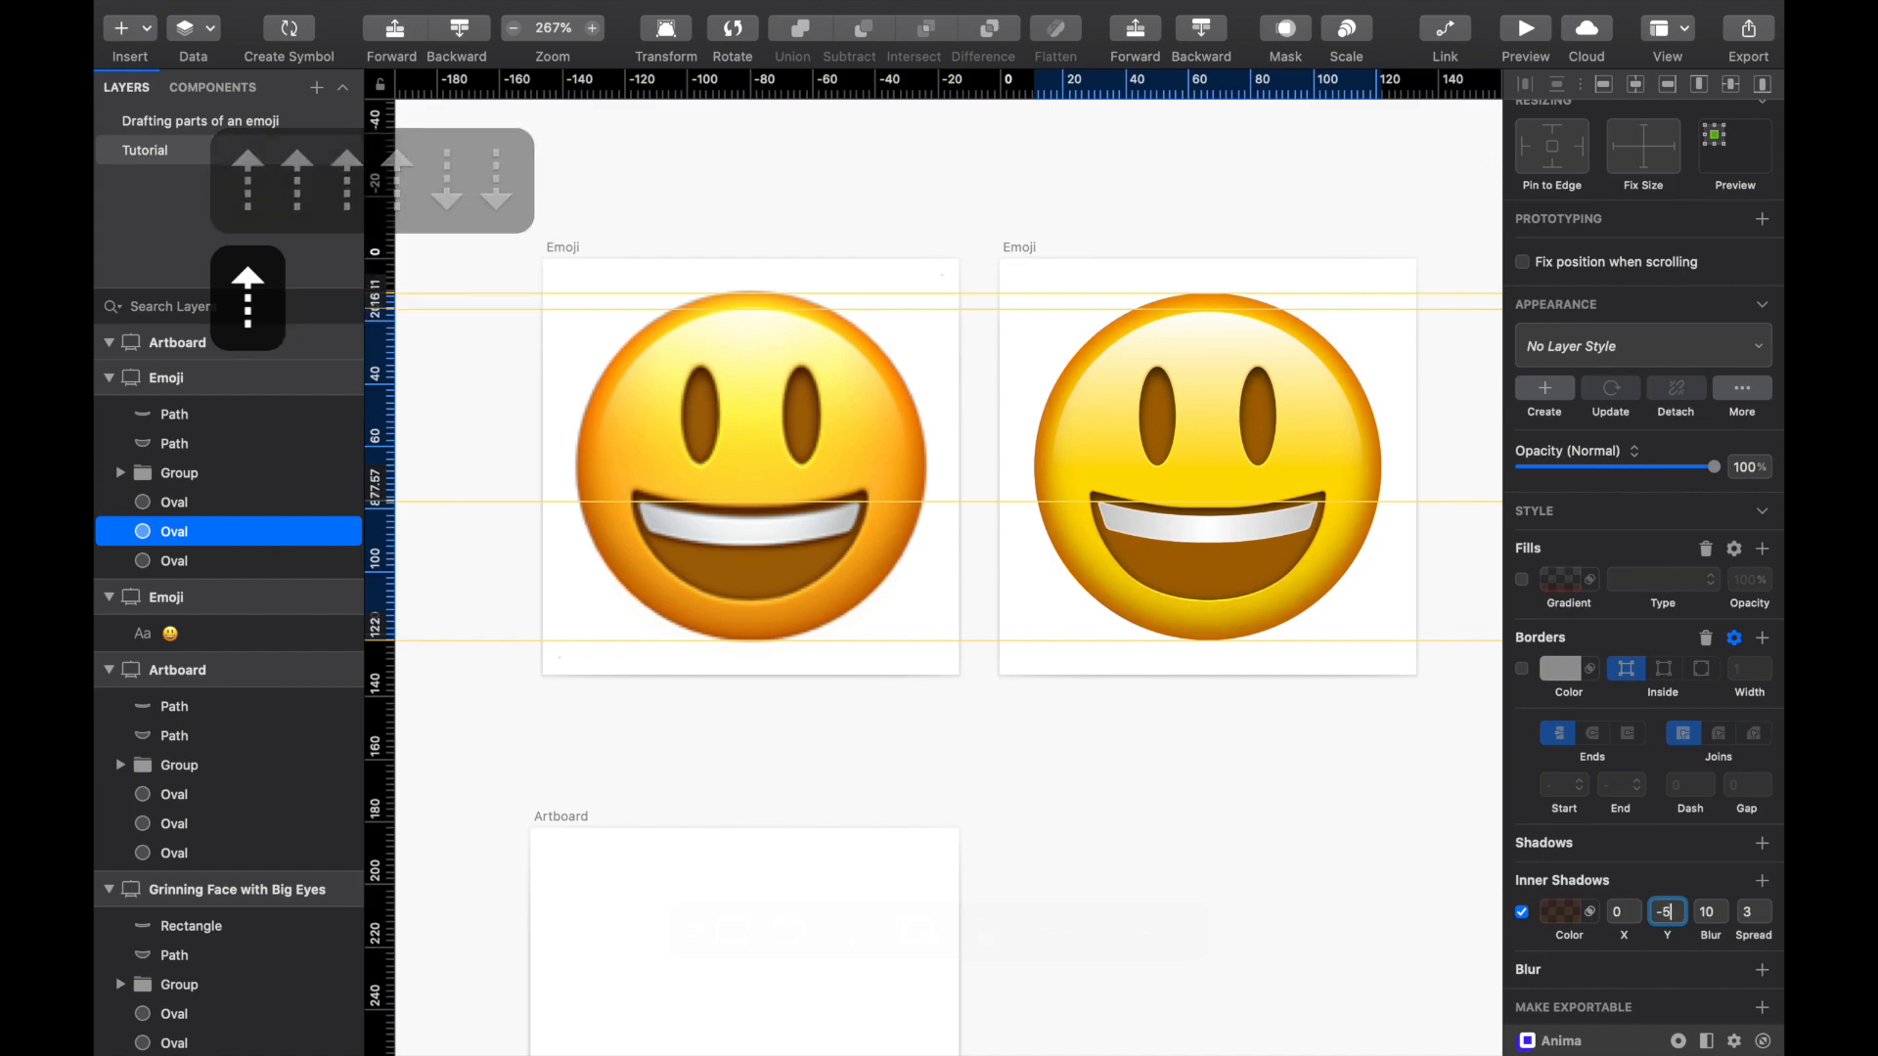
pyautogui.press('Up')
pyautogui.press('Up')
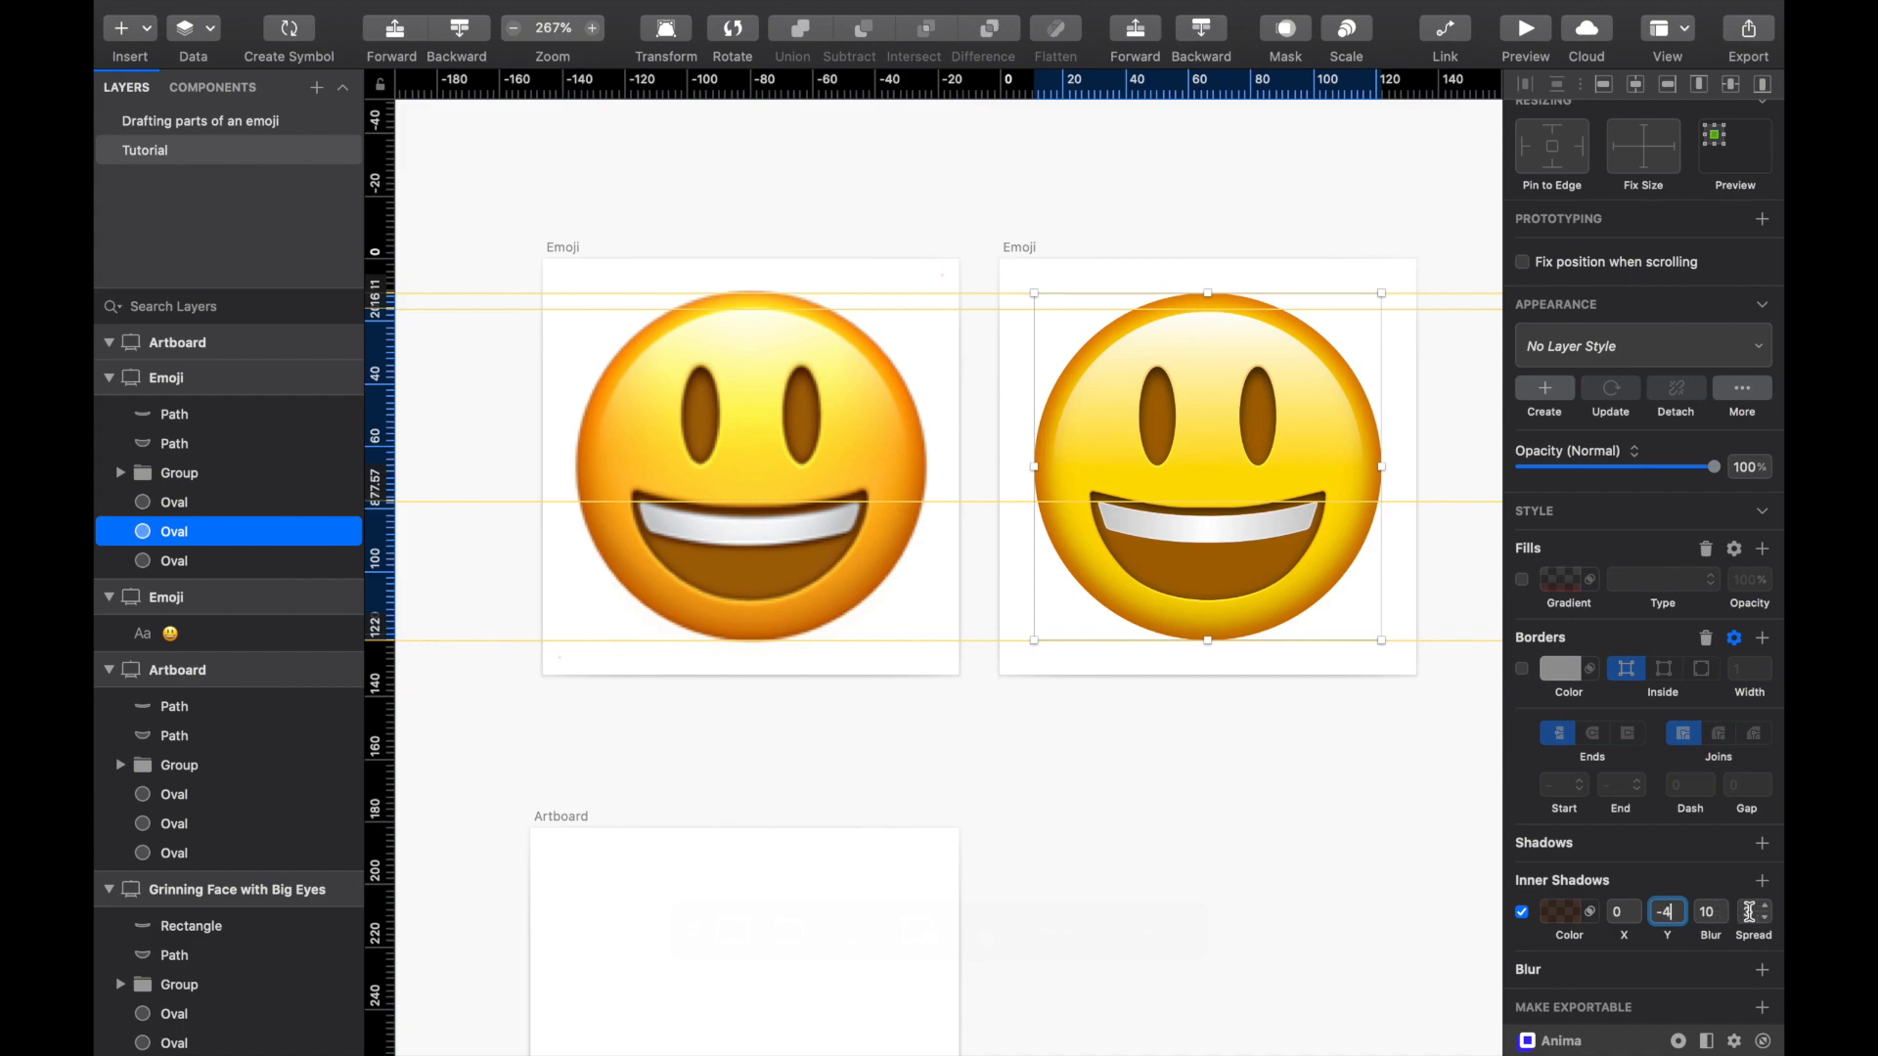
# Step: Lighten the inner shadow's colour to orange-brown 8D3400 and deselect the oval
pyautogui.click(1562, 912)
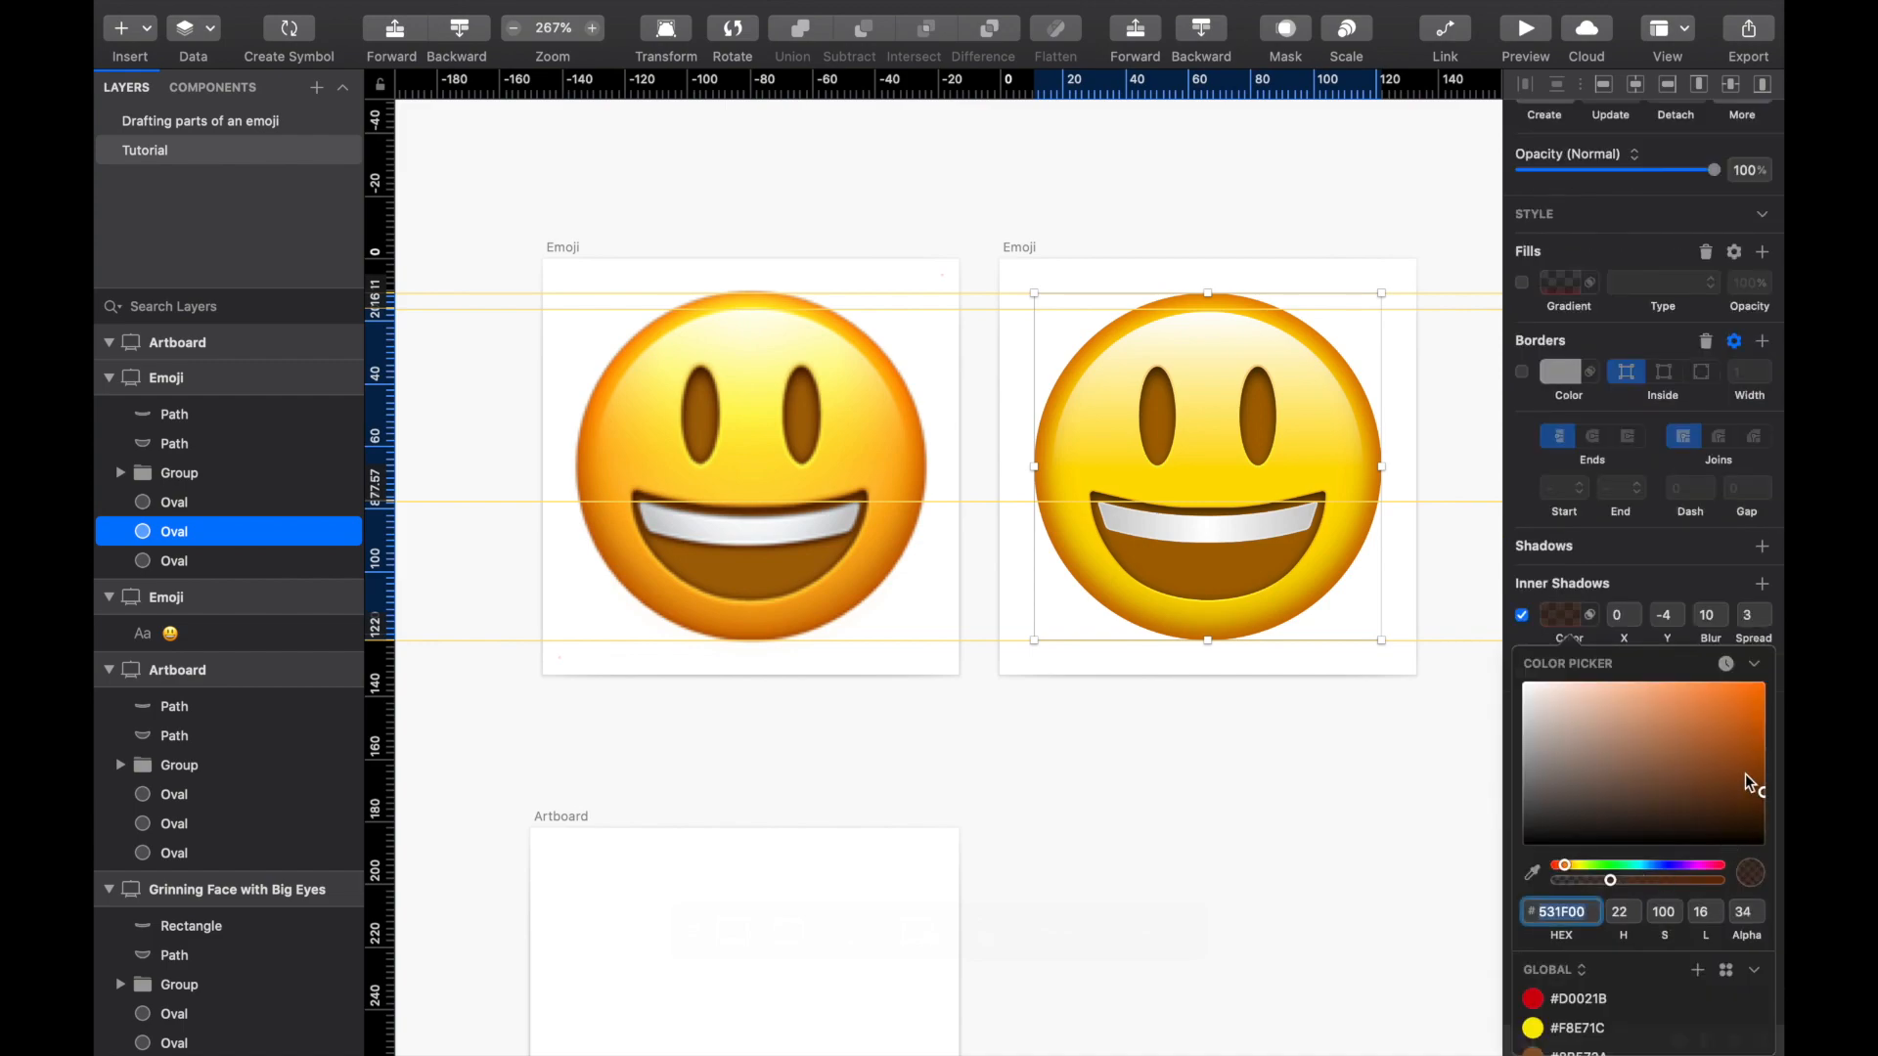
pyautogui.moveTo(1745, 774)
pyautogui.mouseDown()
pyautogui.moveTo(1772, 769)
pyautogui.moveTo(1778, 739)
pyautogui.moveTo(1780, 763)
pyautogui.mouseUp()
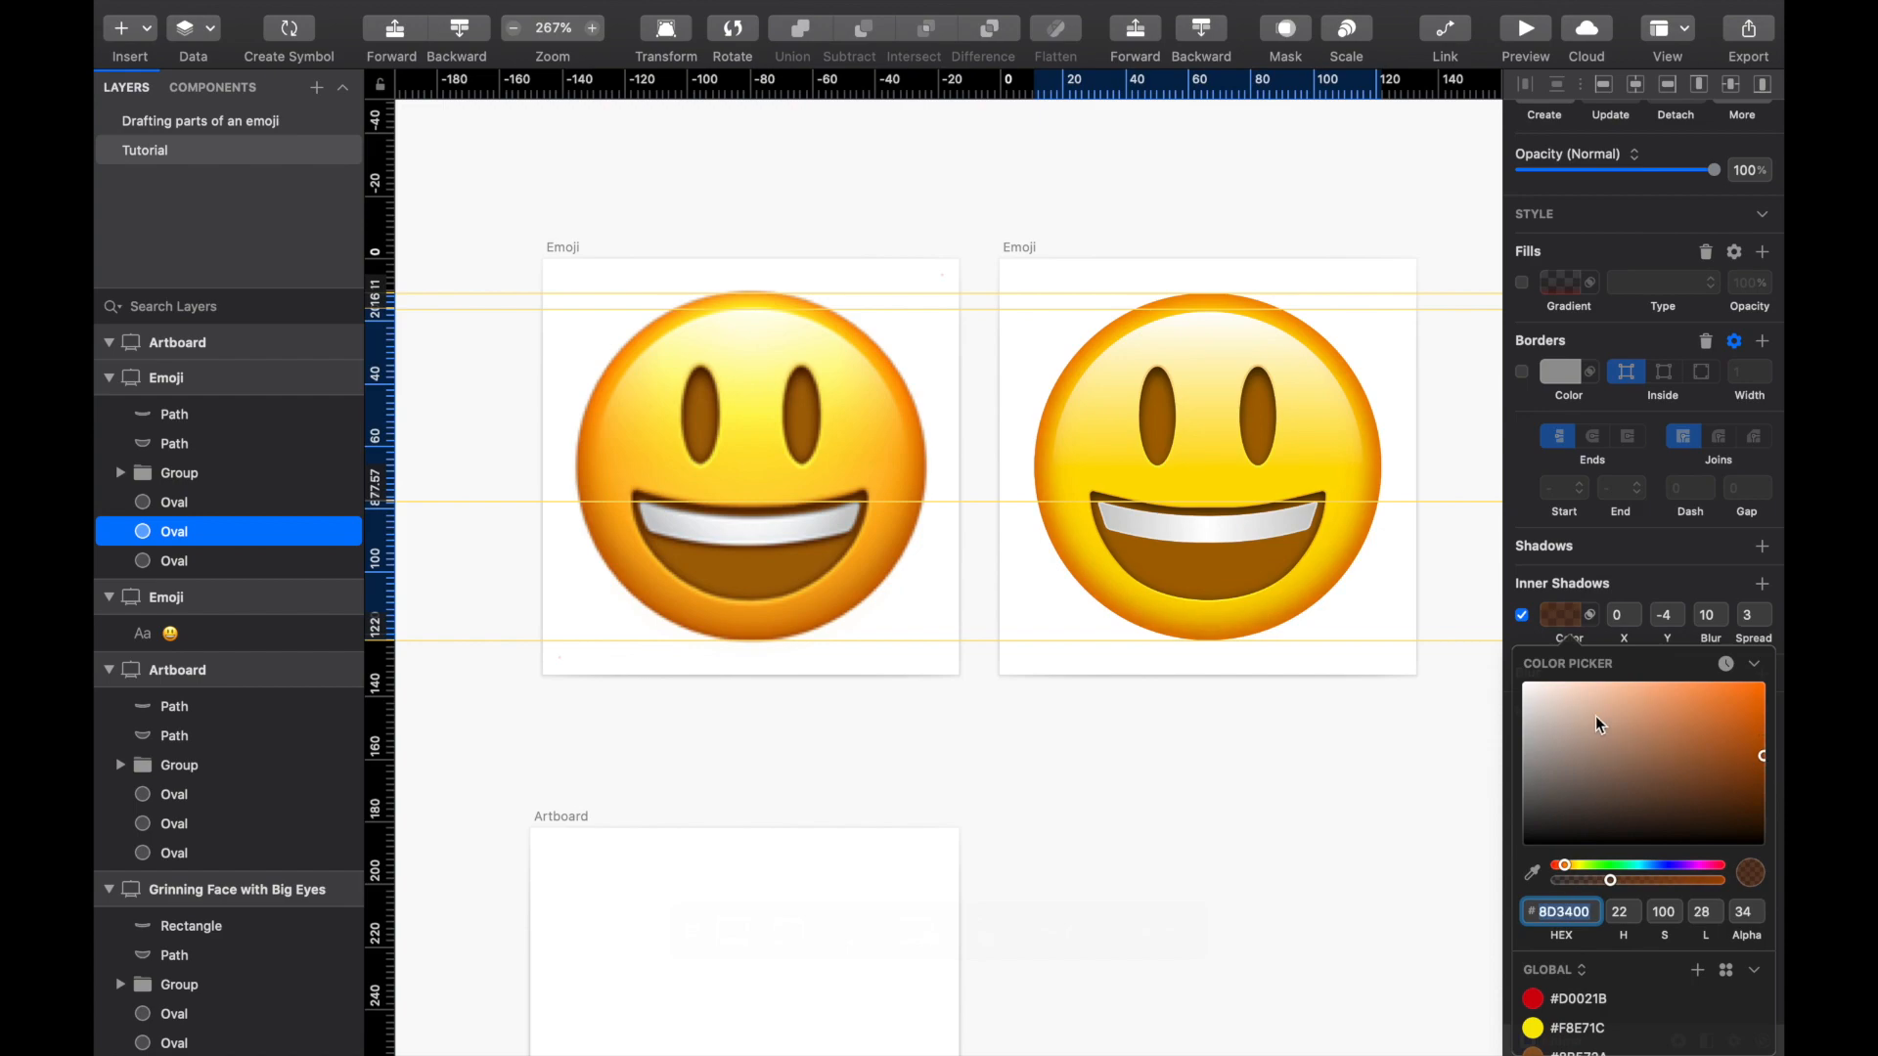
pyautogui.click(1118, 756)
pyautogui.scroll(-3, 1118, 756)
pyautogui.click(1118, 757)
# Step: Compare the shading of the drawn emoji with the reference emoji beside it
pyautogui.scroll(-1, 1117, 757)
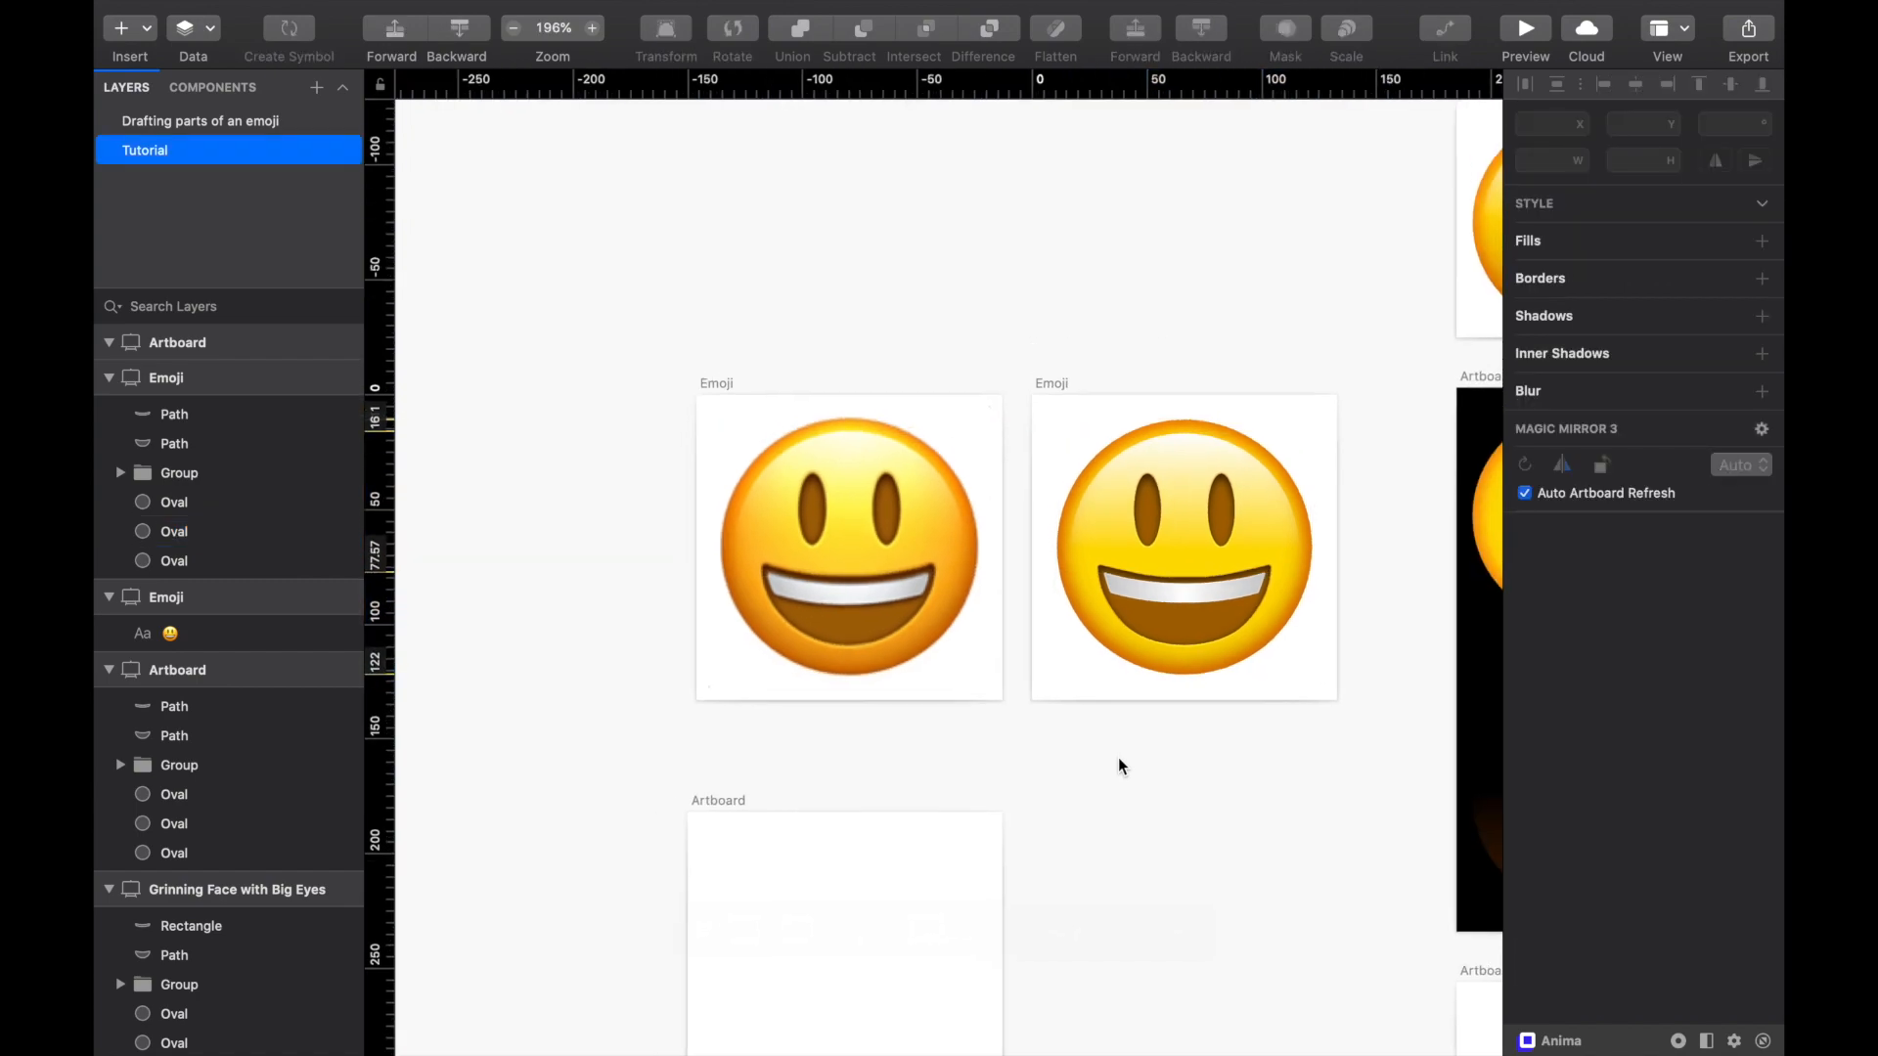
pyautogui.scroll(-2, 1118, 757)
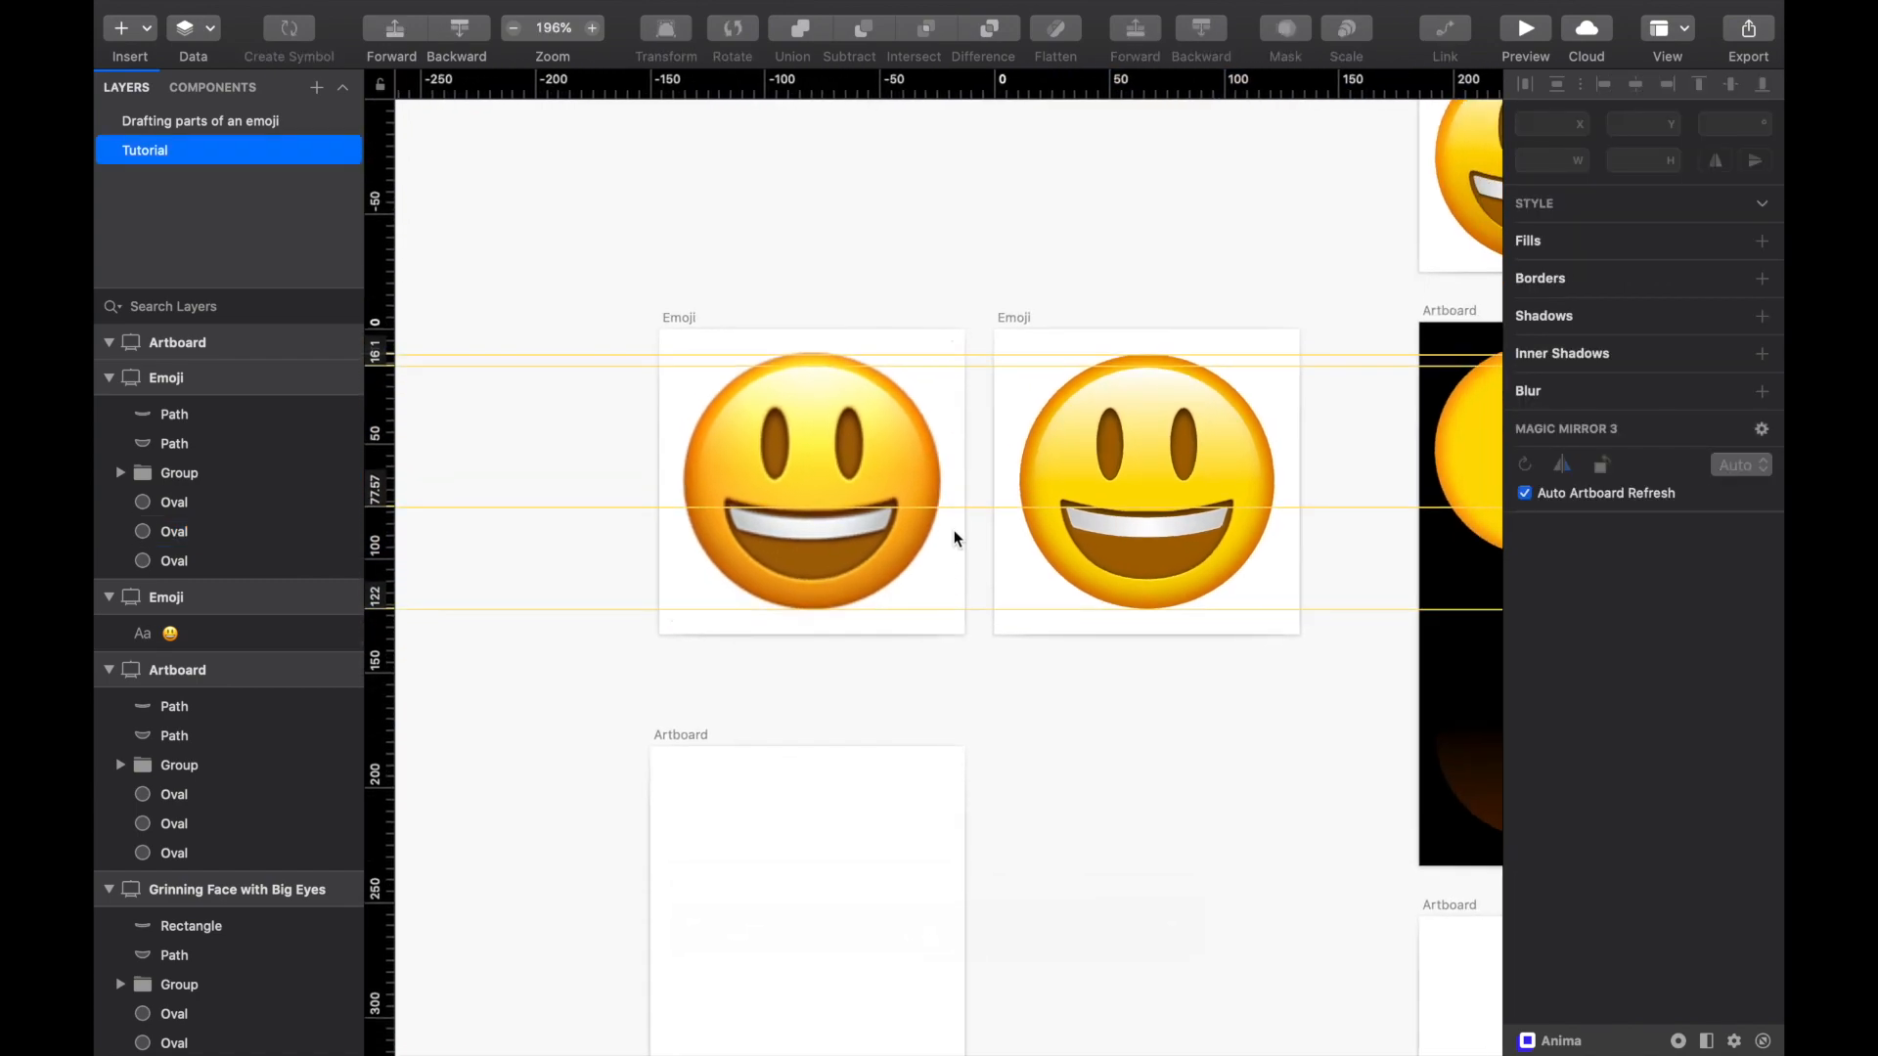
pyautogui.hscroll(3, 978, 643)
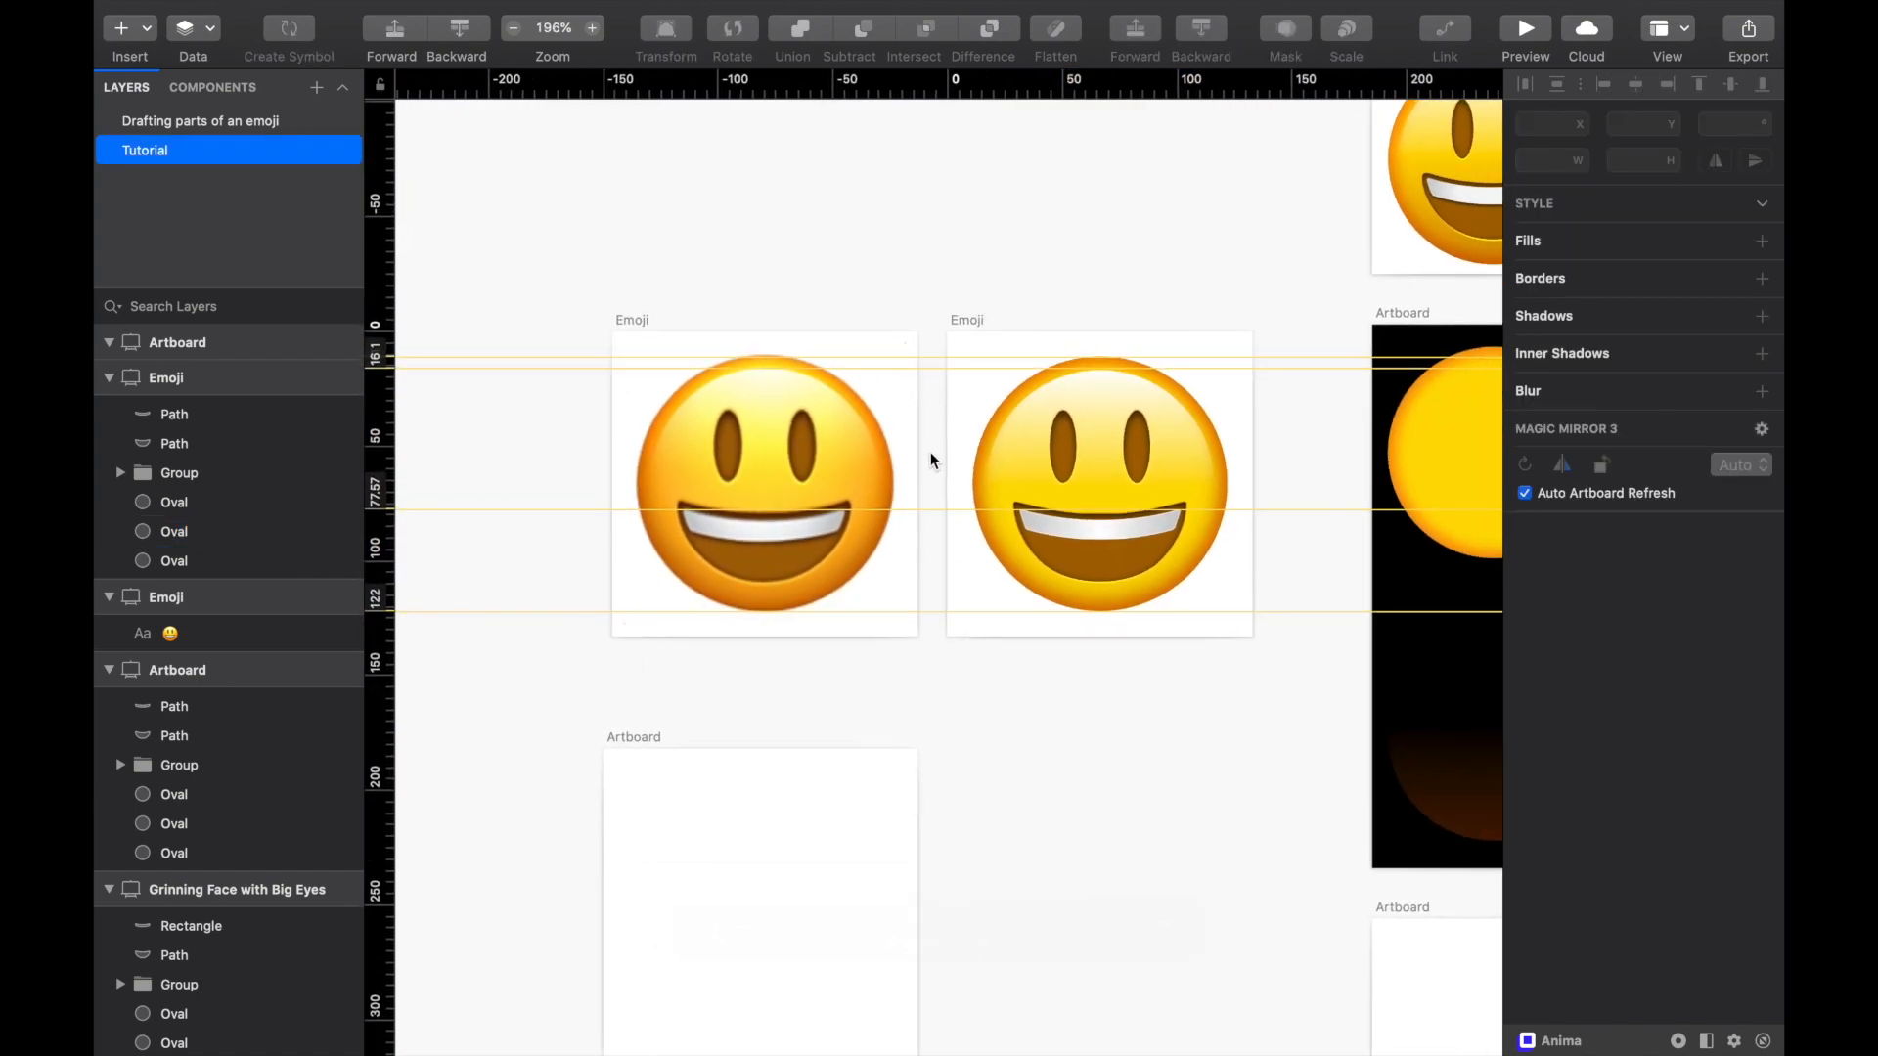
pyautogui.scroll(5, 931, 460)
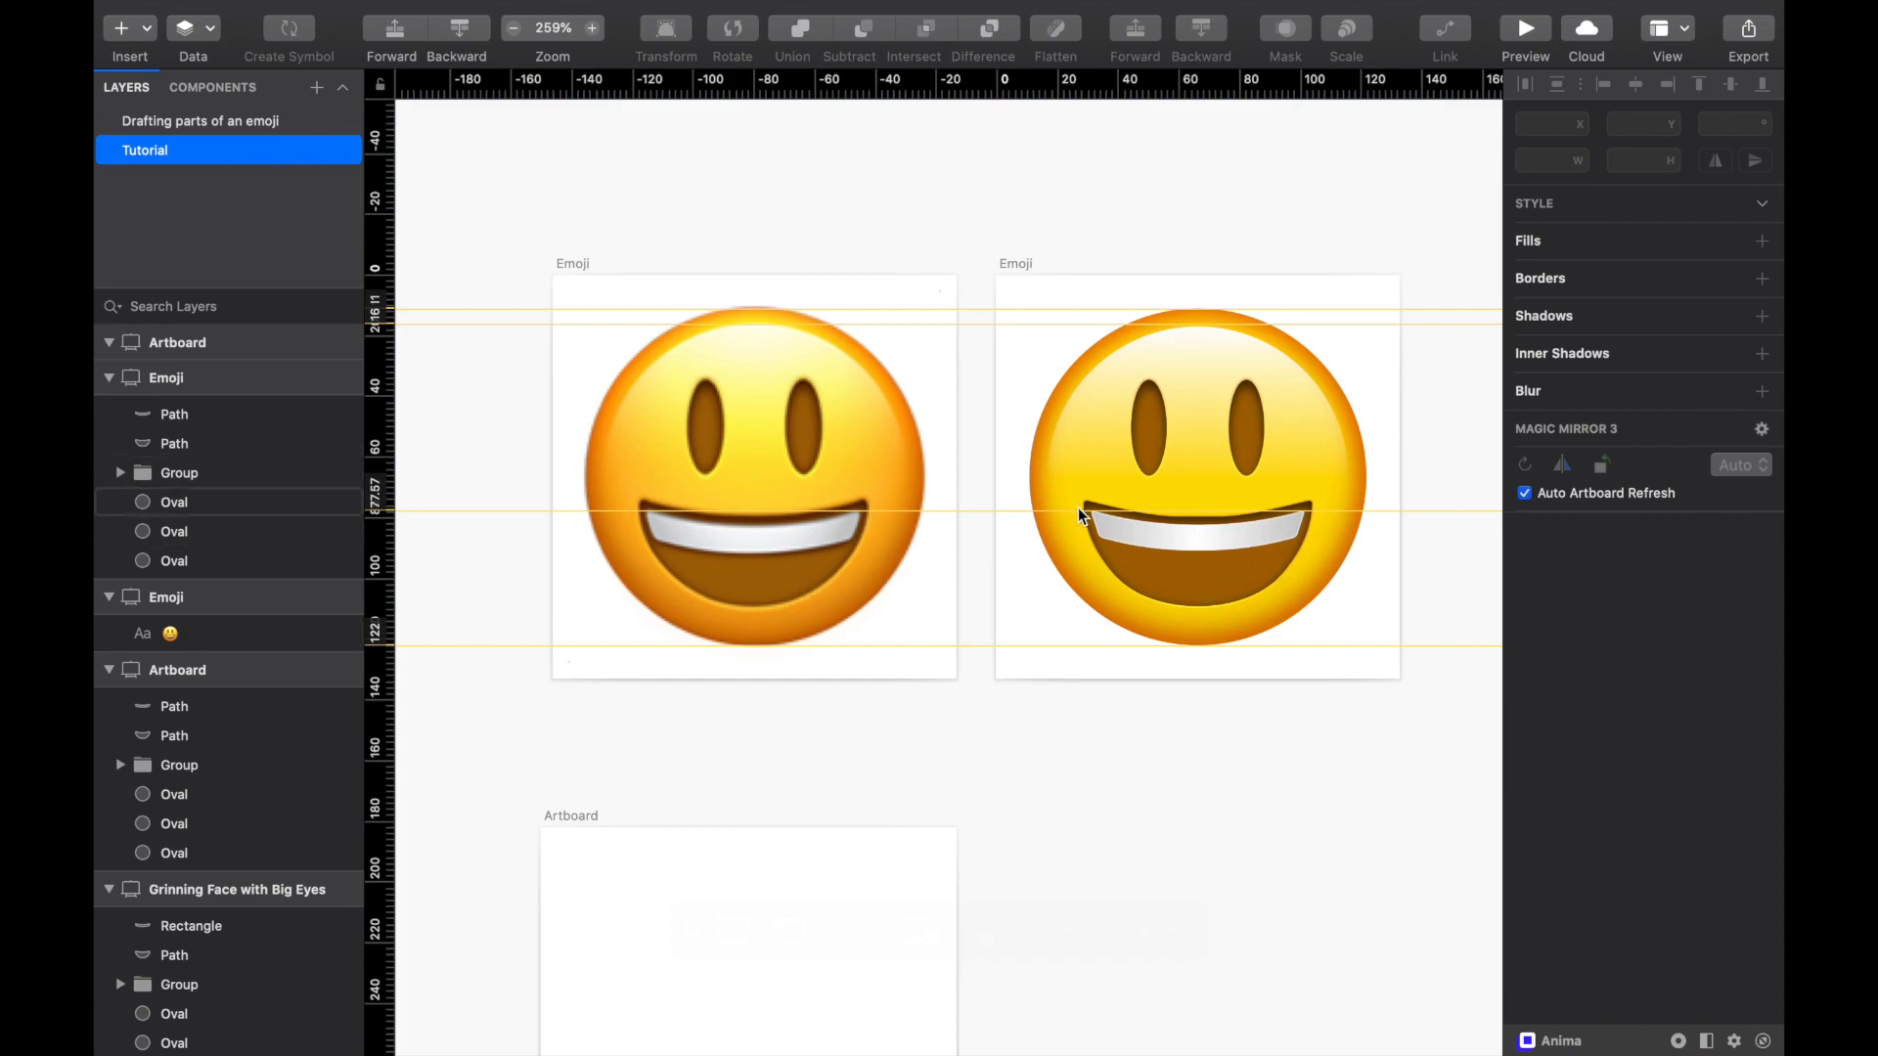
# Step: Switch to the page of drafted emoji parts and examine the blue sweat drop on the smiling emoji
pyautogui.scroll(-5, 841, 205)
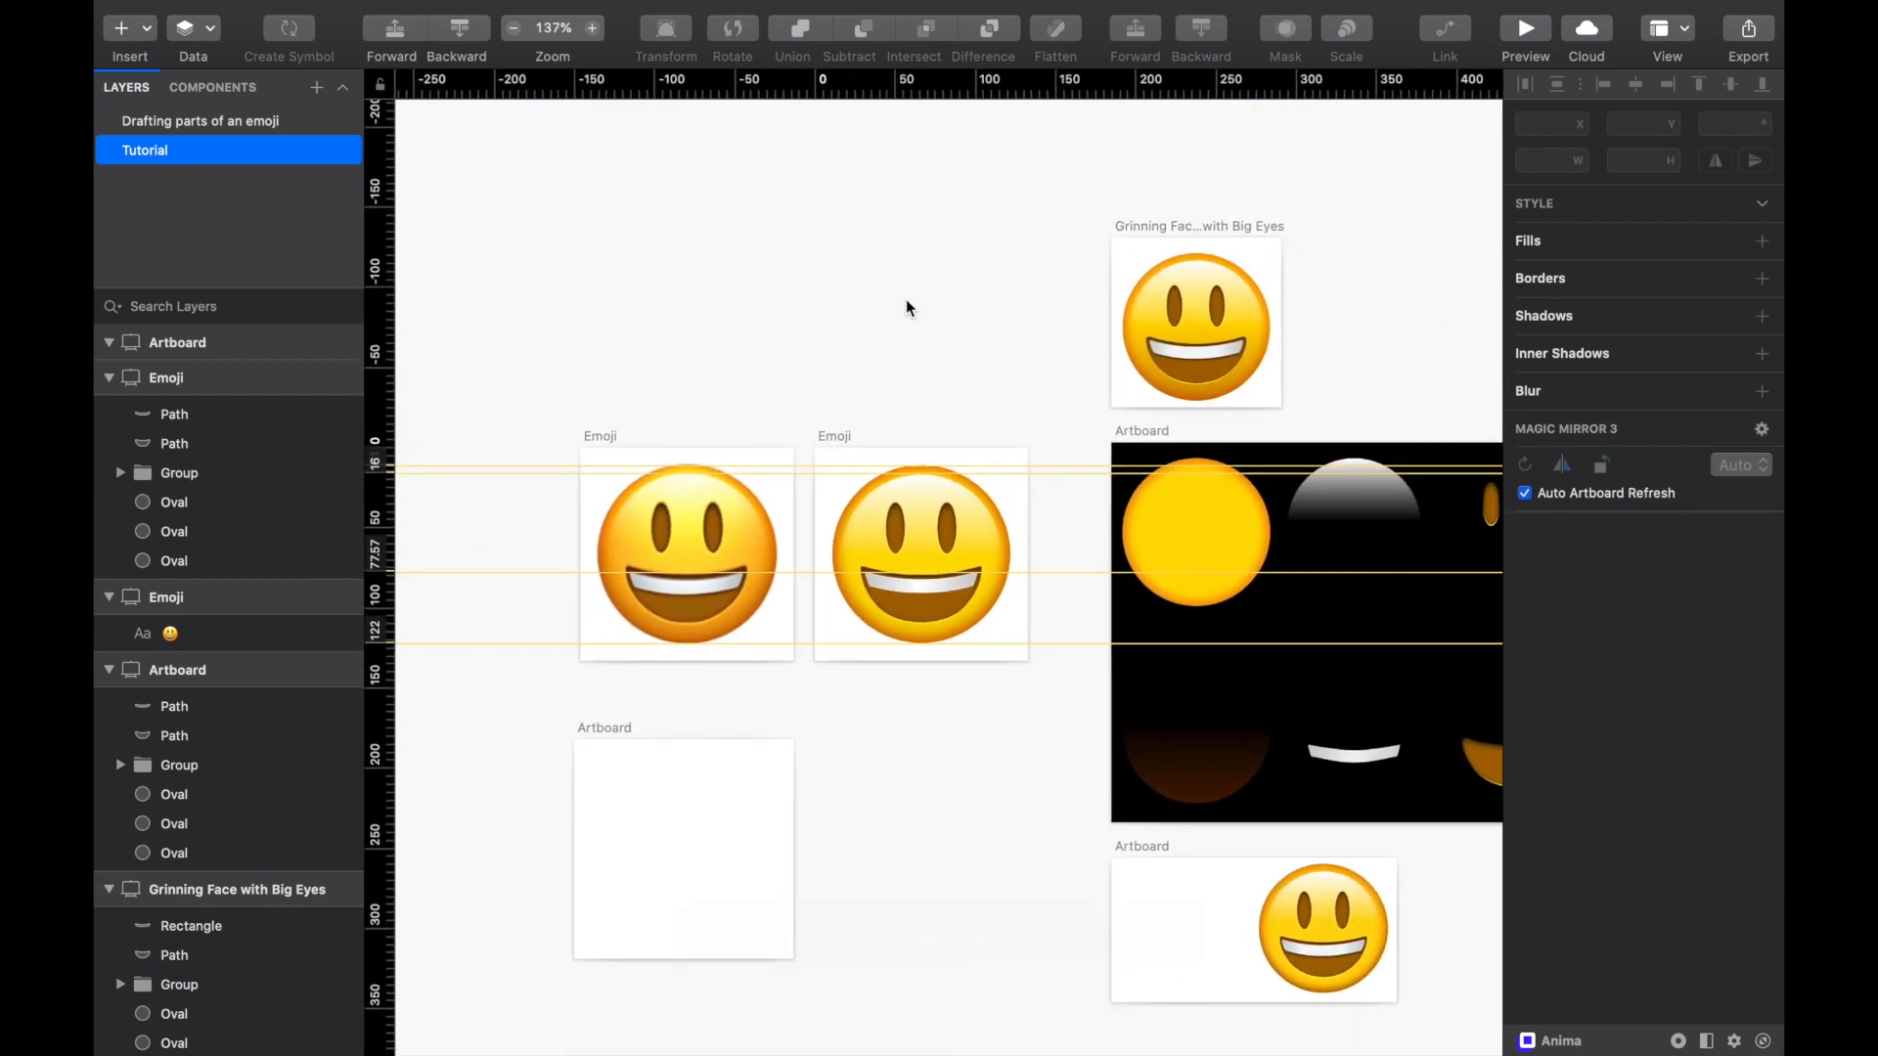
pyautogui.click(245, 122)
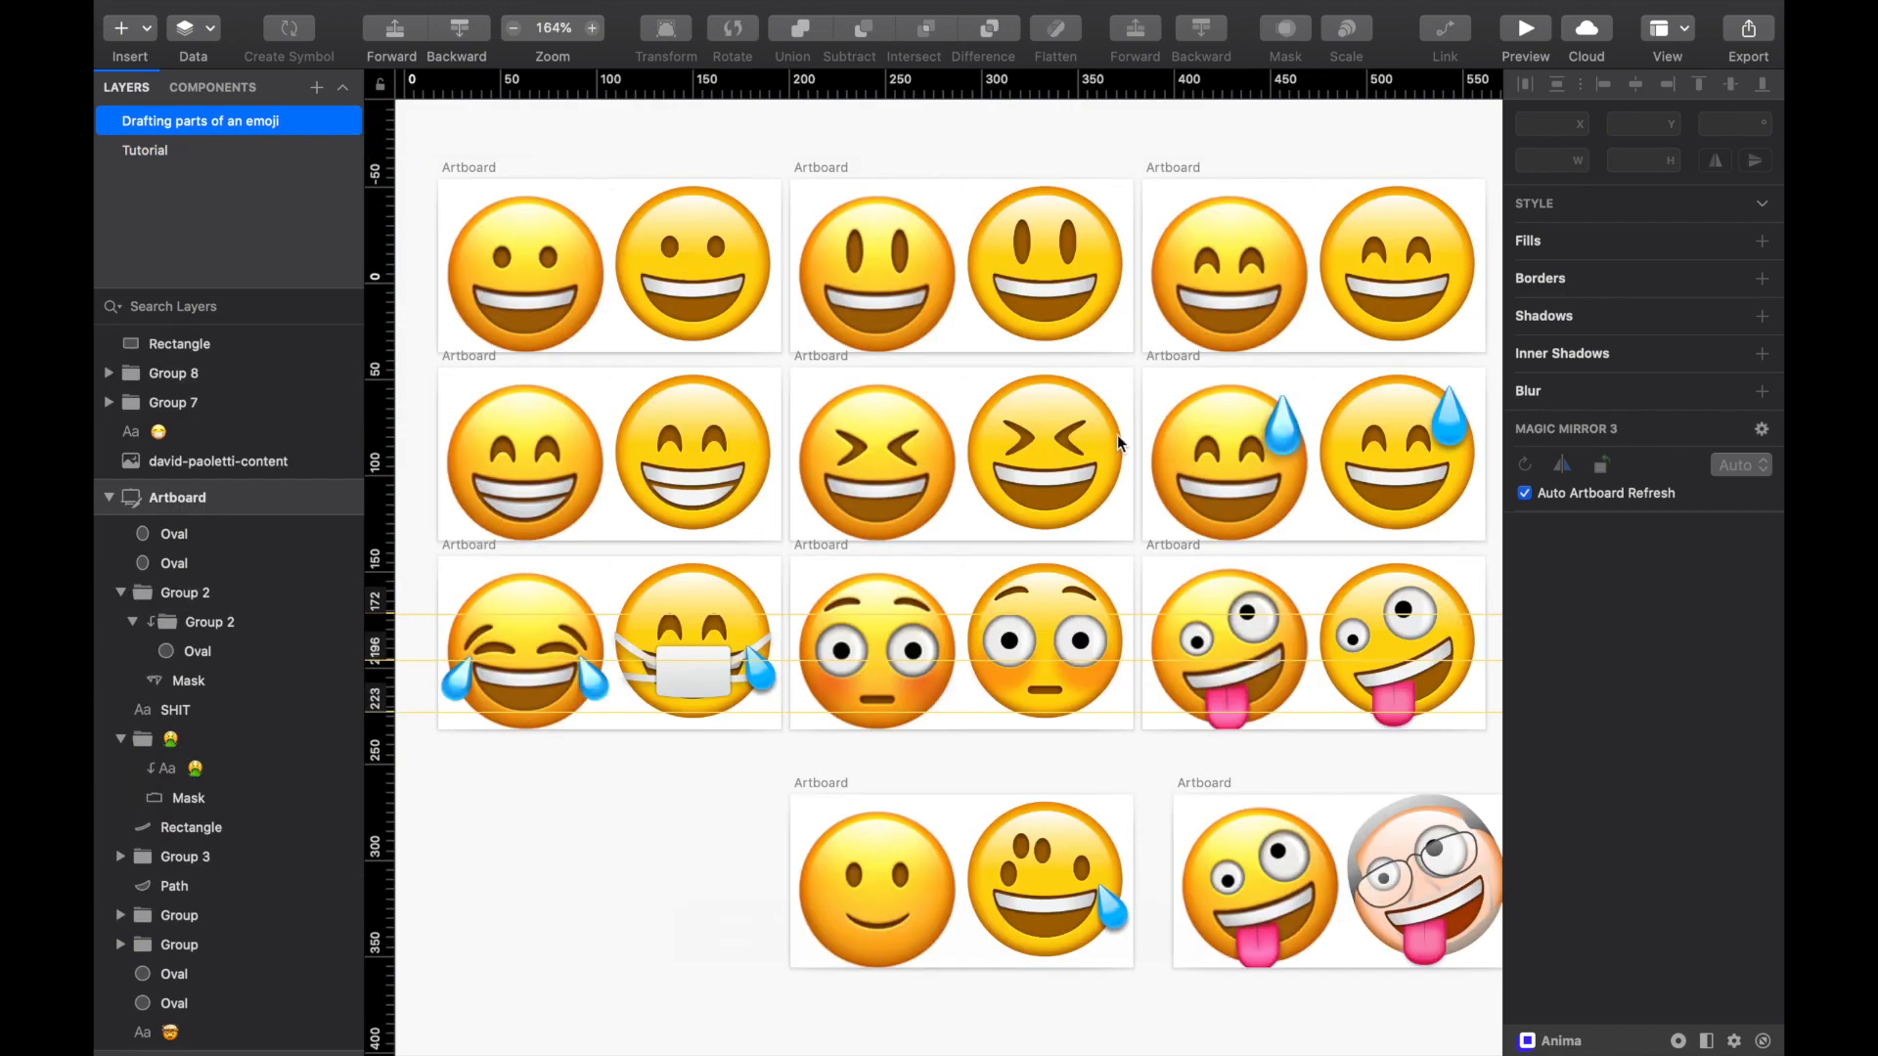
pyautogui.hscroll(5, 1116, 434)
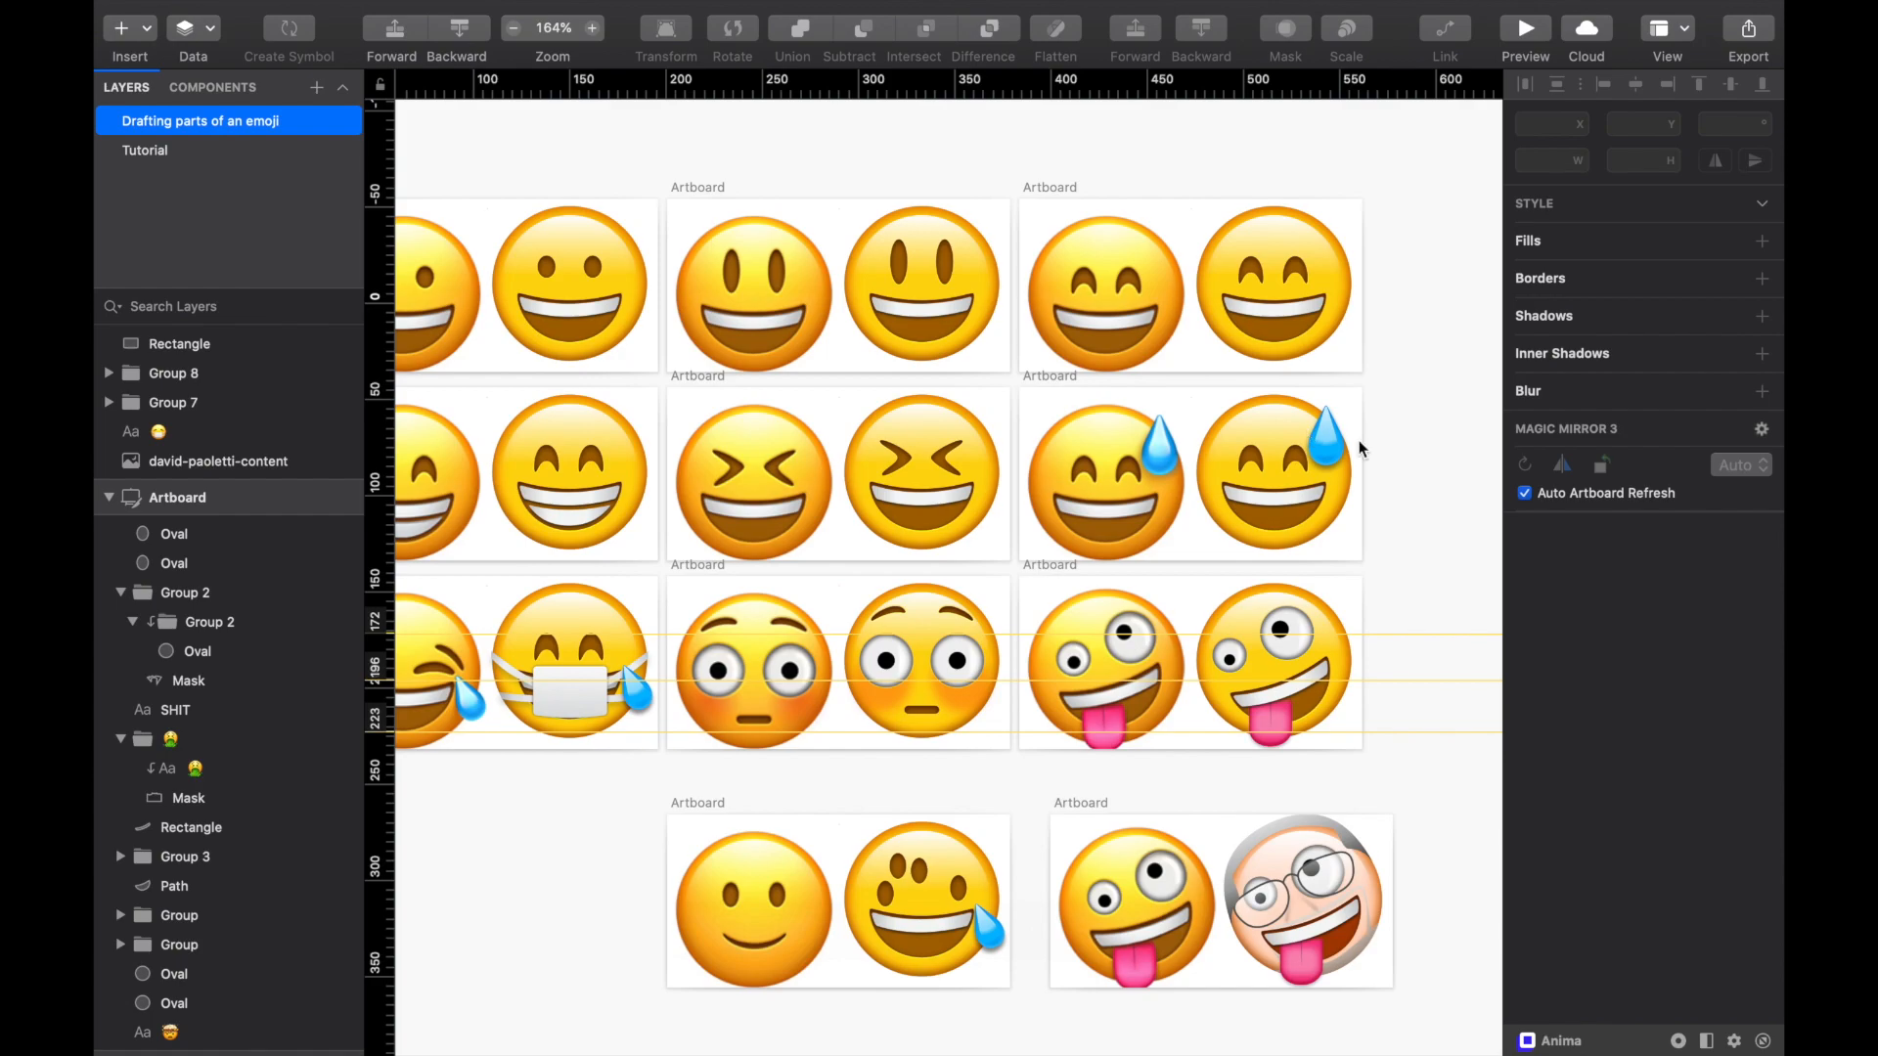
pyautogui.scroll(8, 1323, 430)
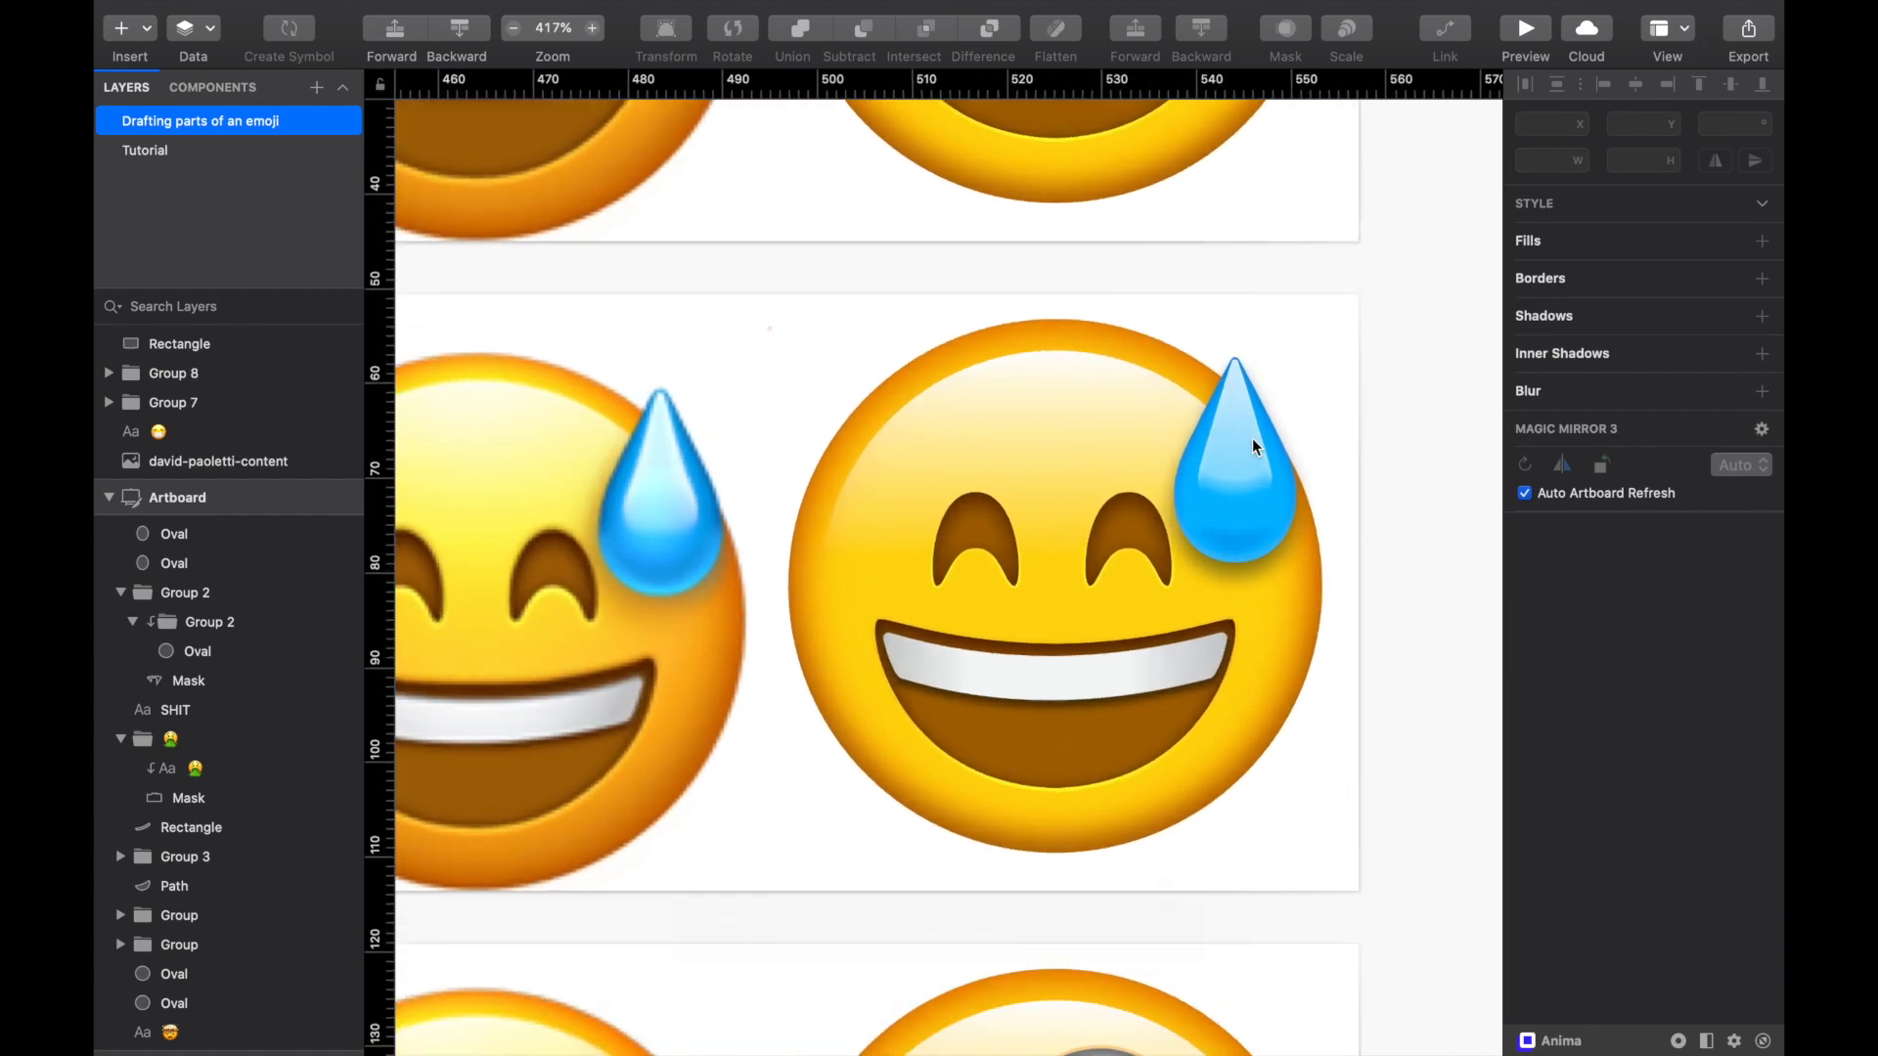
pyautogui.scroll(5, 1252, 438)
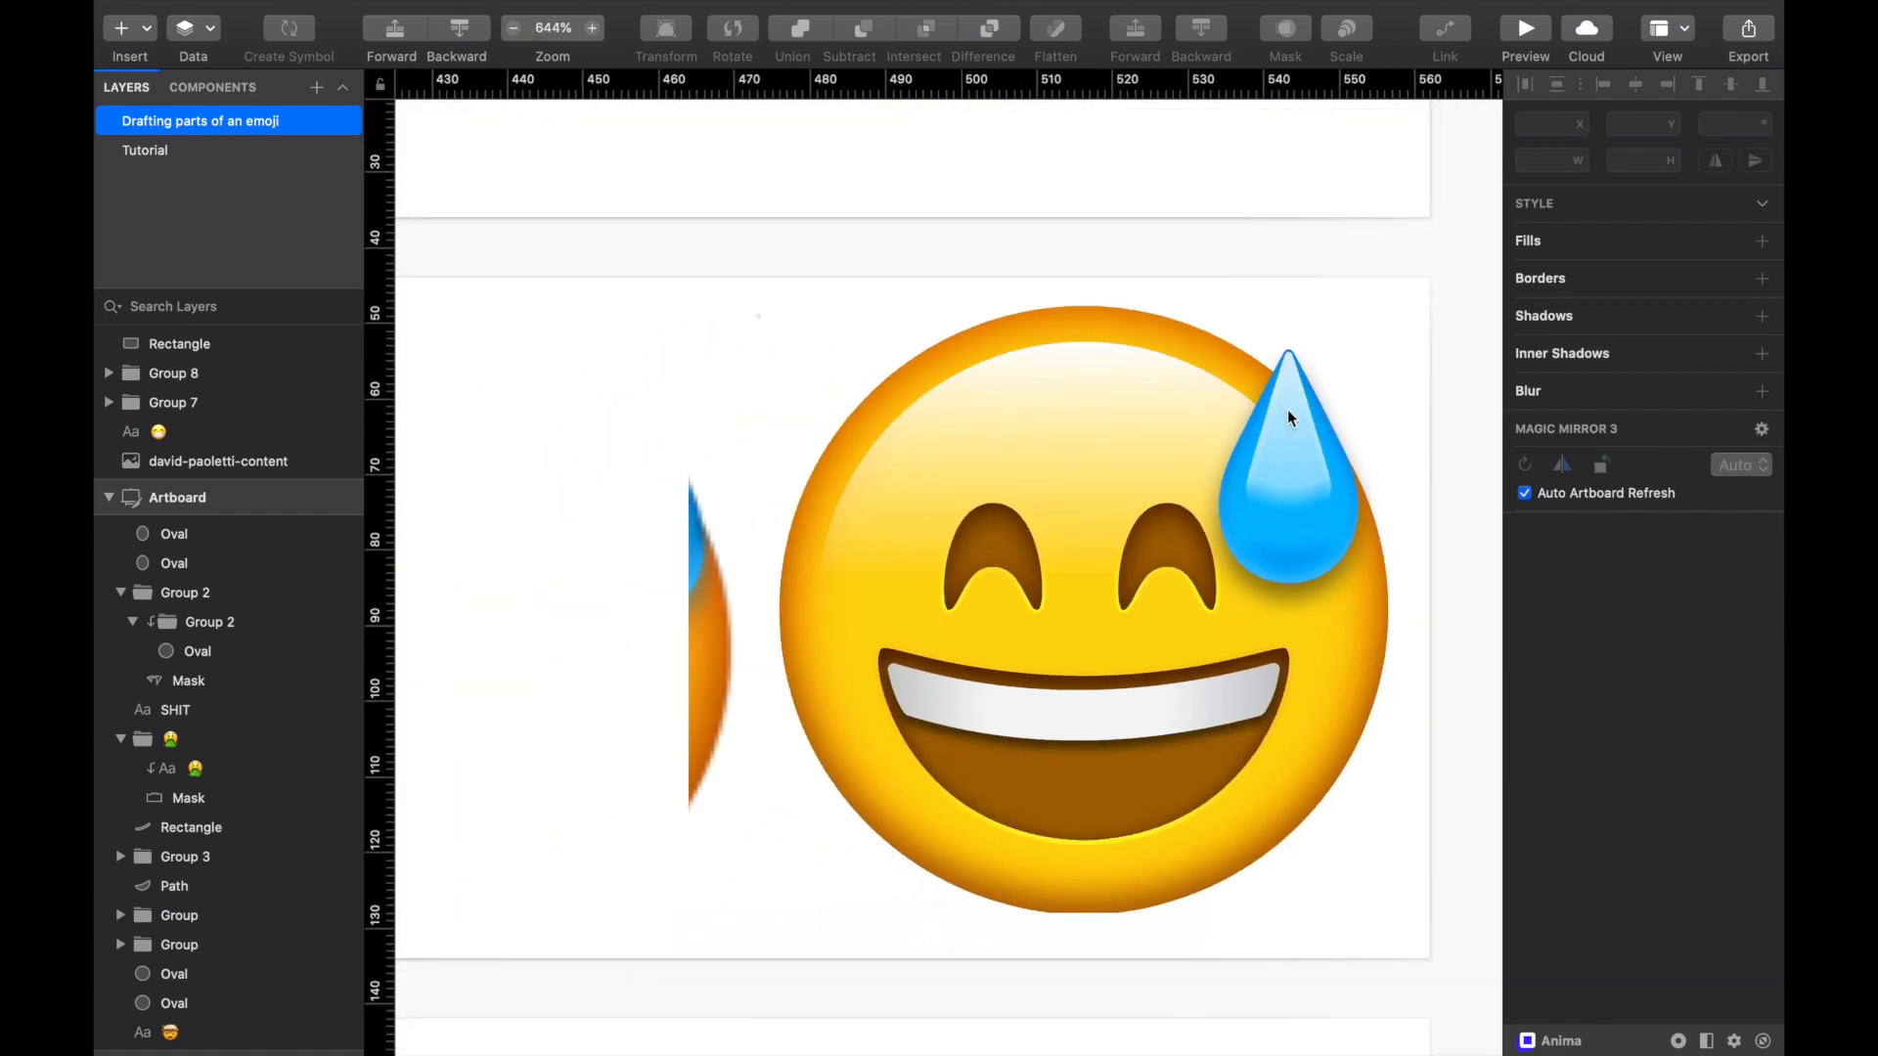
# Step: Try to offset the highlight path inside the sweat drop and reshape it by moving its bottom point
pyautogui.click(1288, 446)
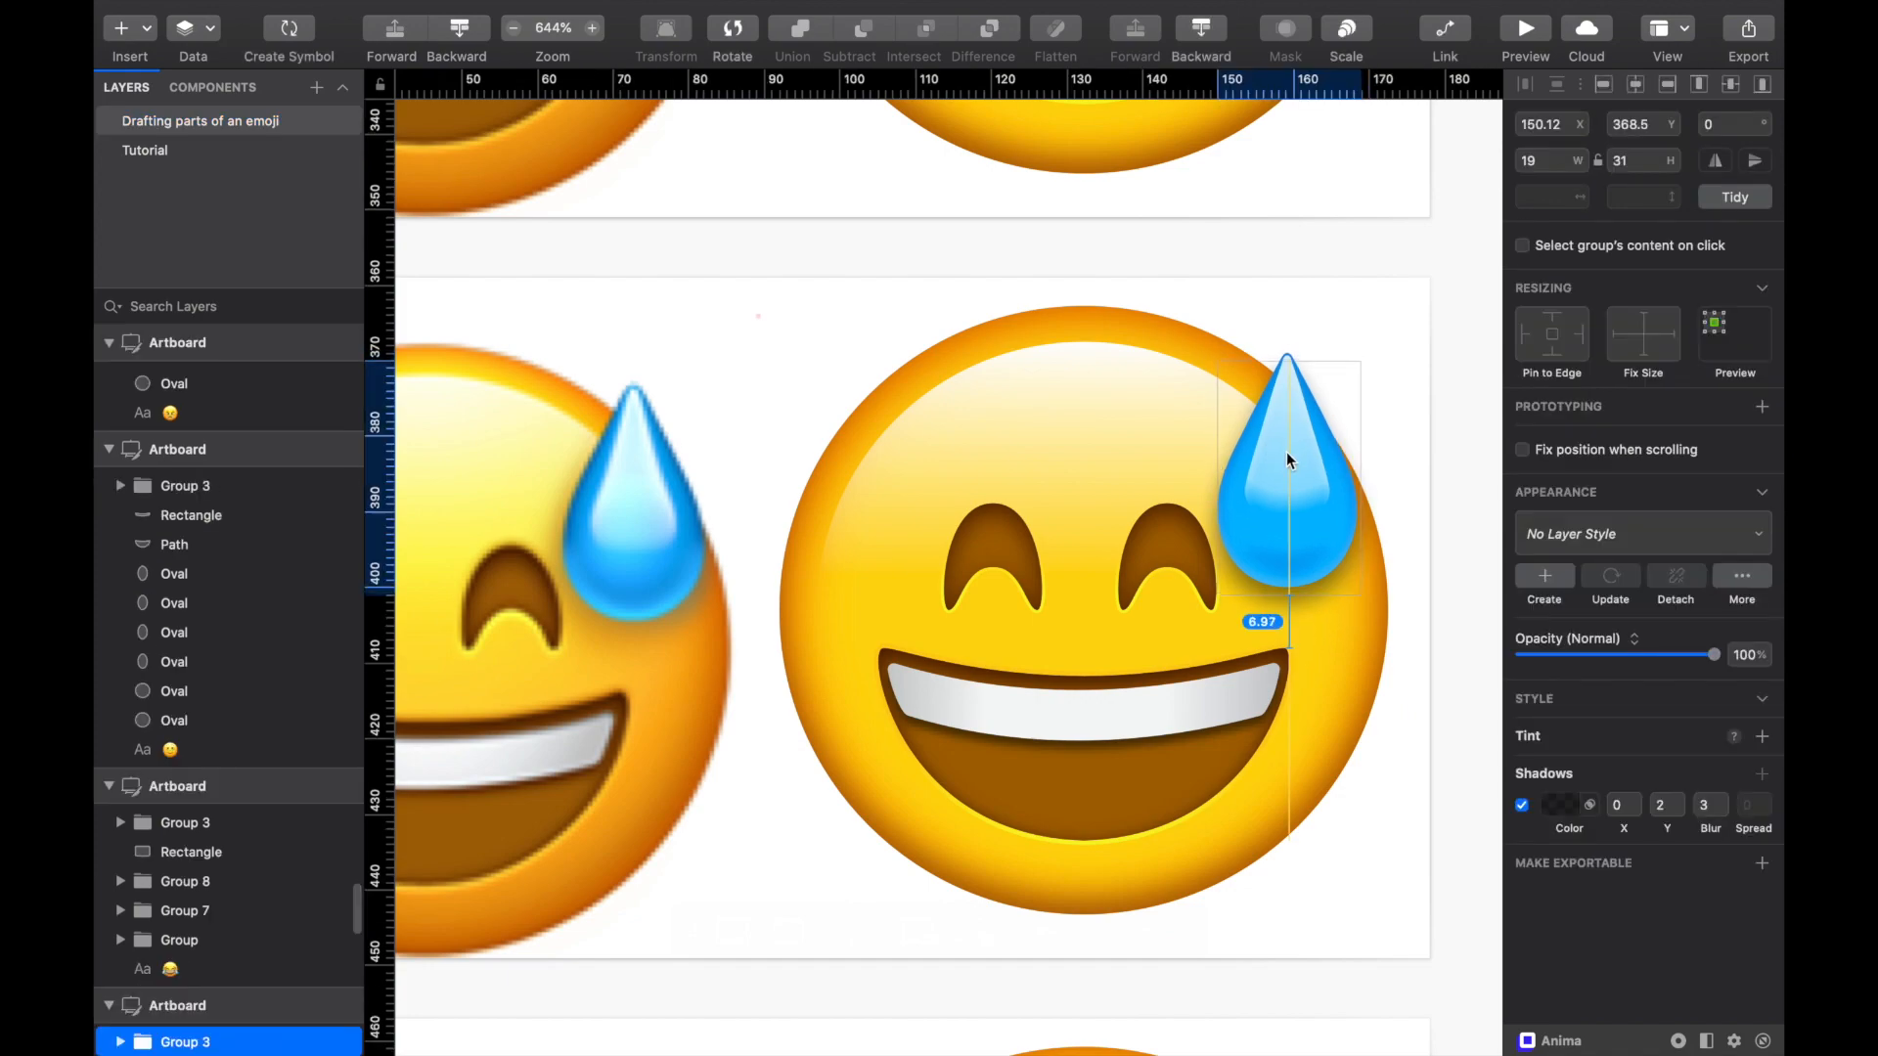
pyautogui.doubleClick(1268, 456)
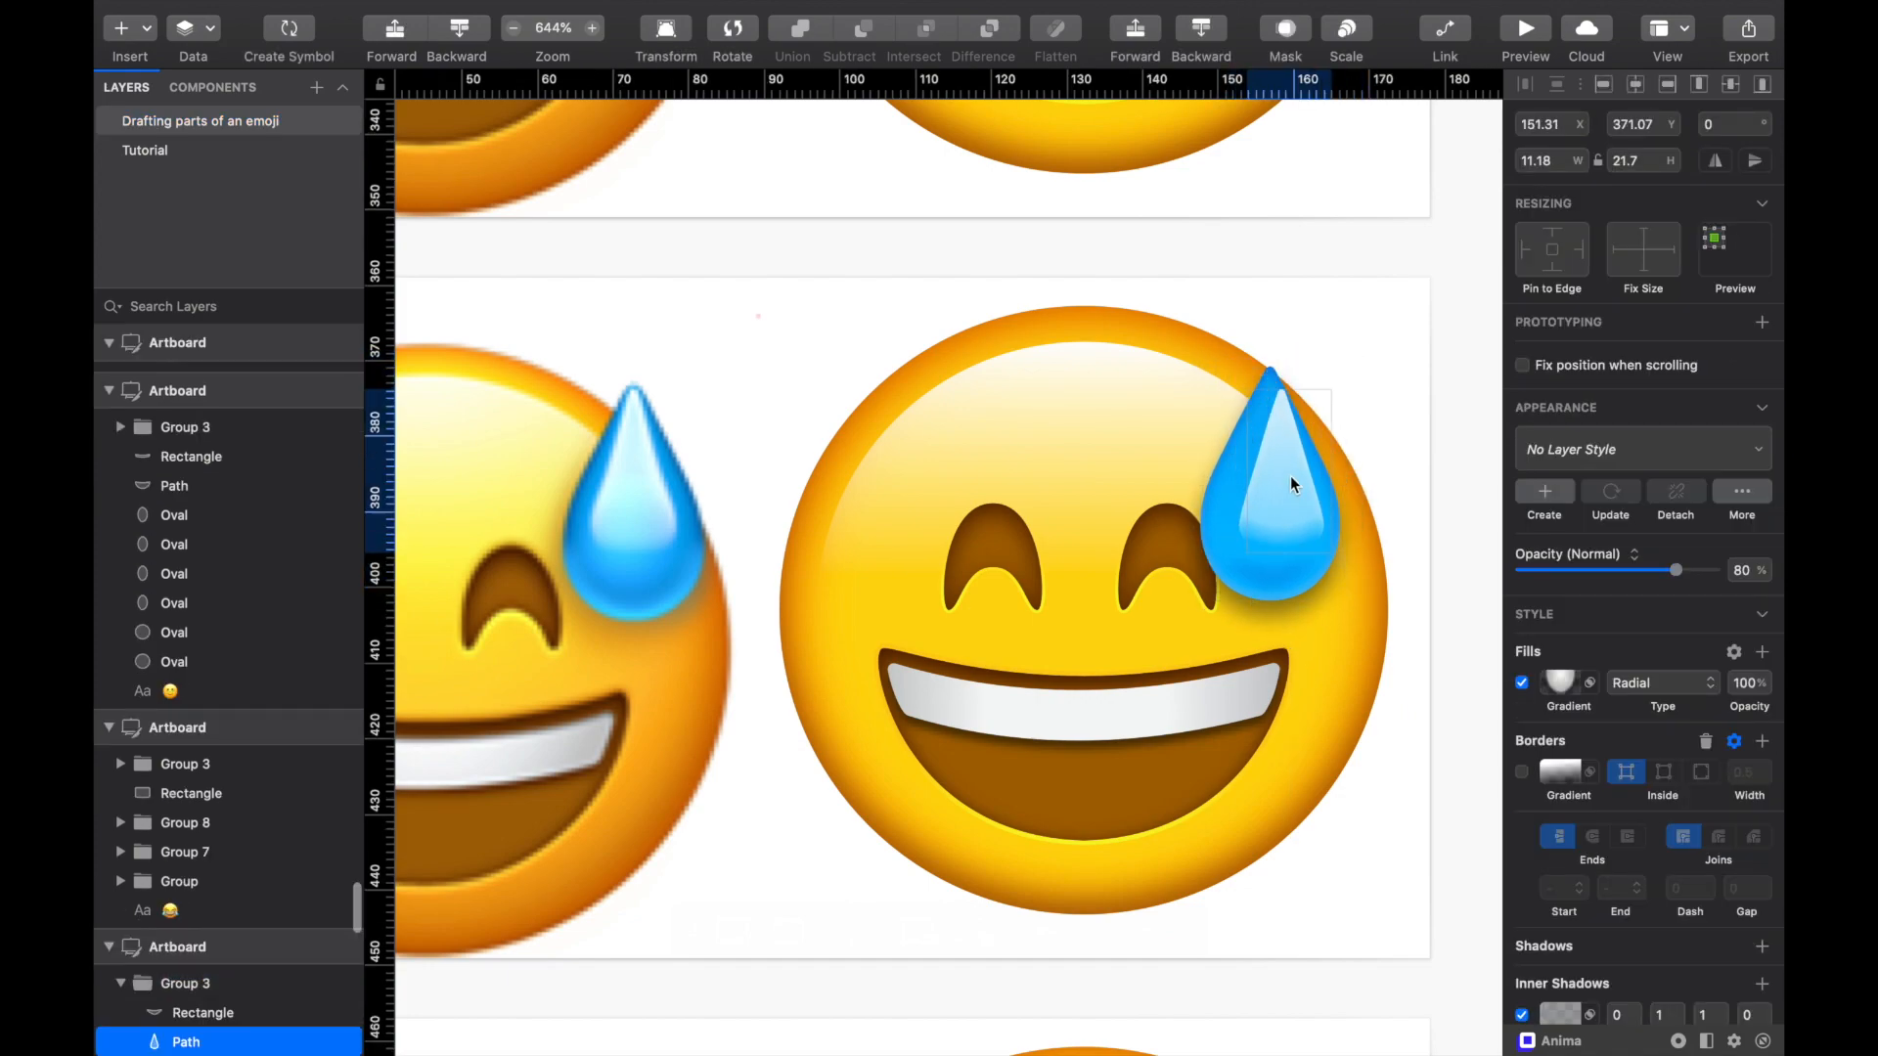
pyautogui.doubleClick(1291, 451)
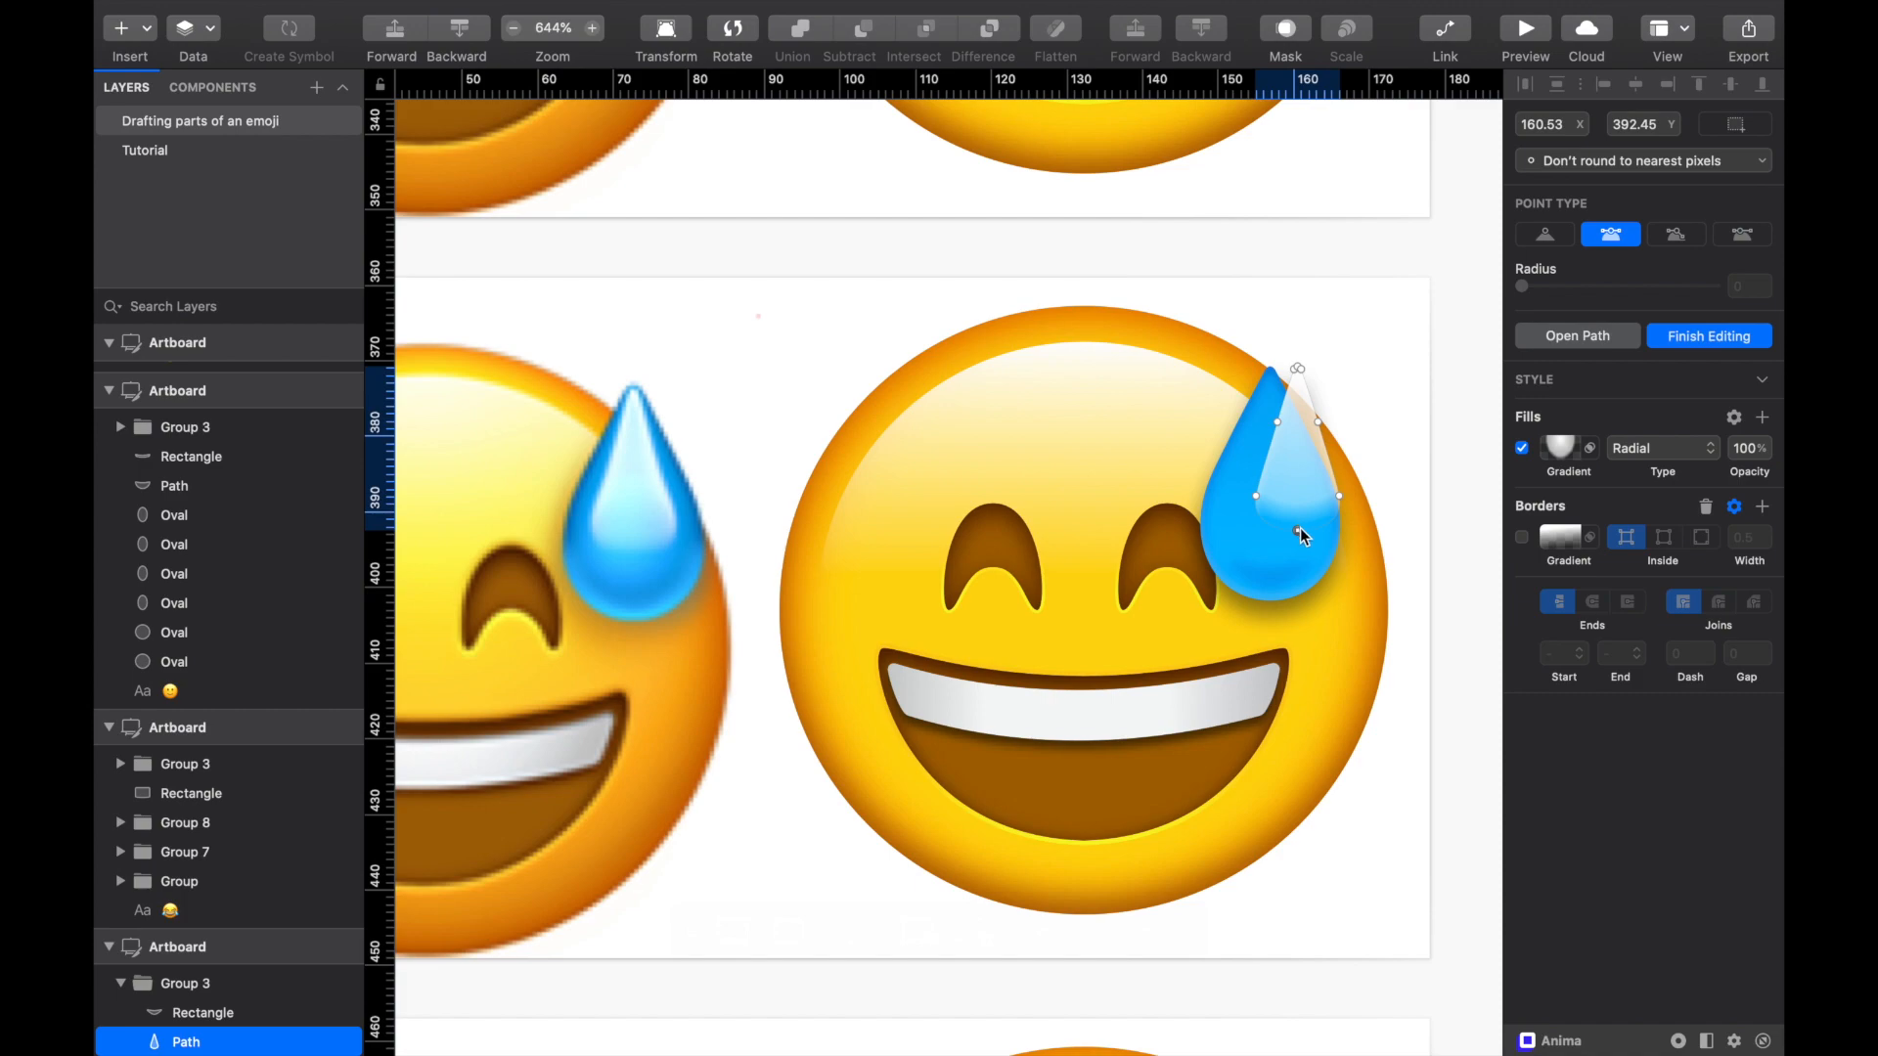
pyautogui.click(1298, 530)
pyautogui.moveTo(1299, 532); pyautogui.dragTo(1312, 512)
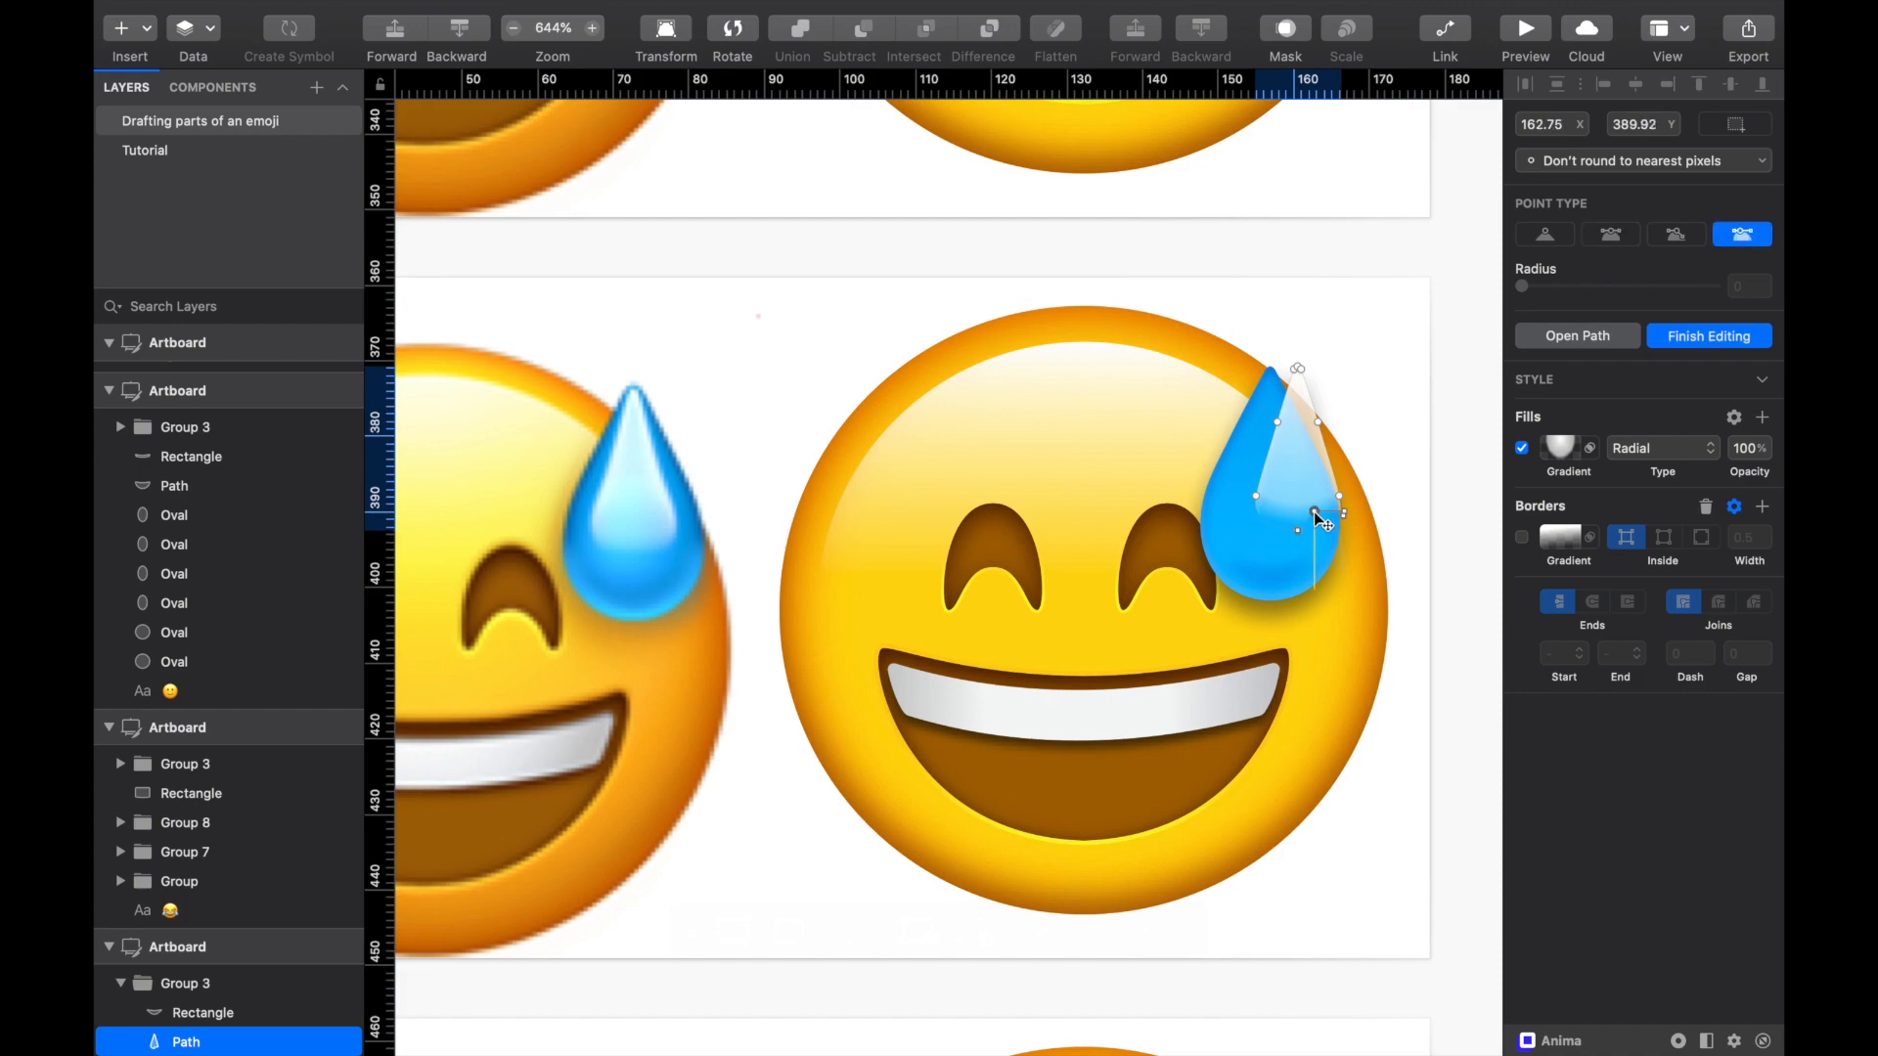
pyautogui.press('super+z')
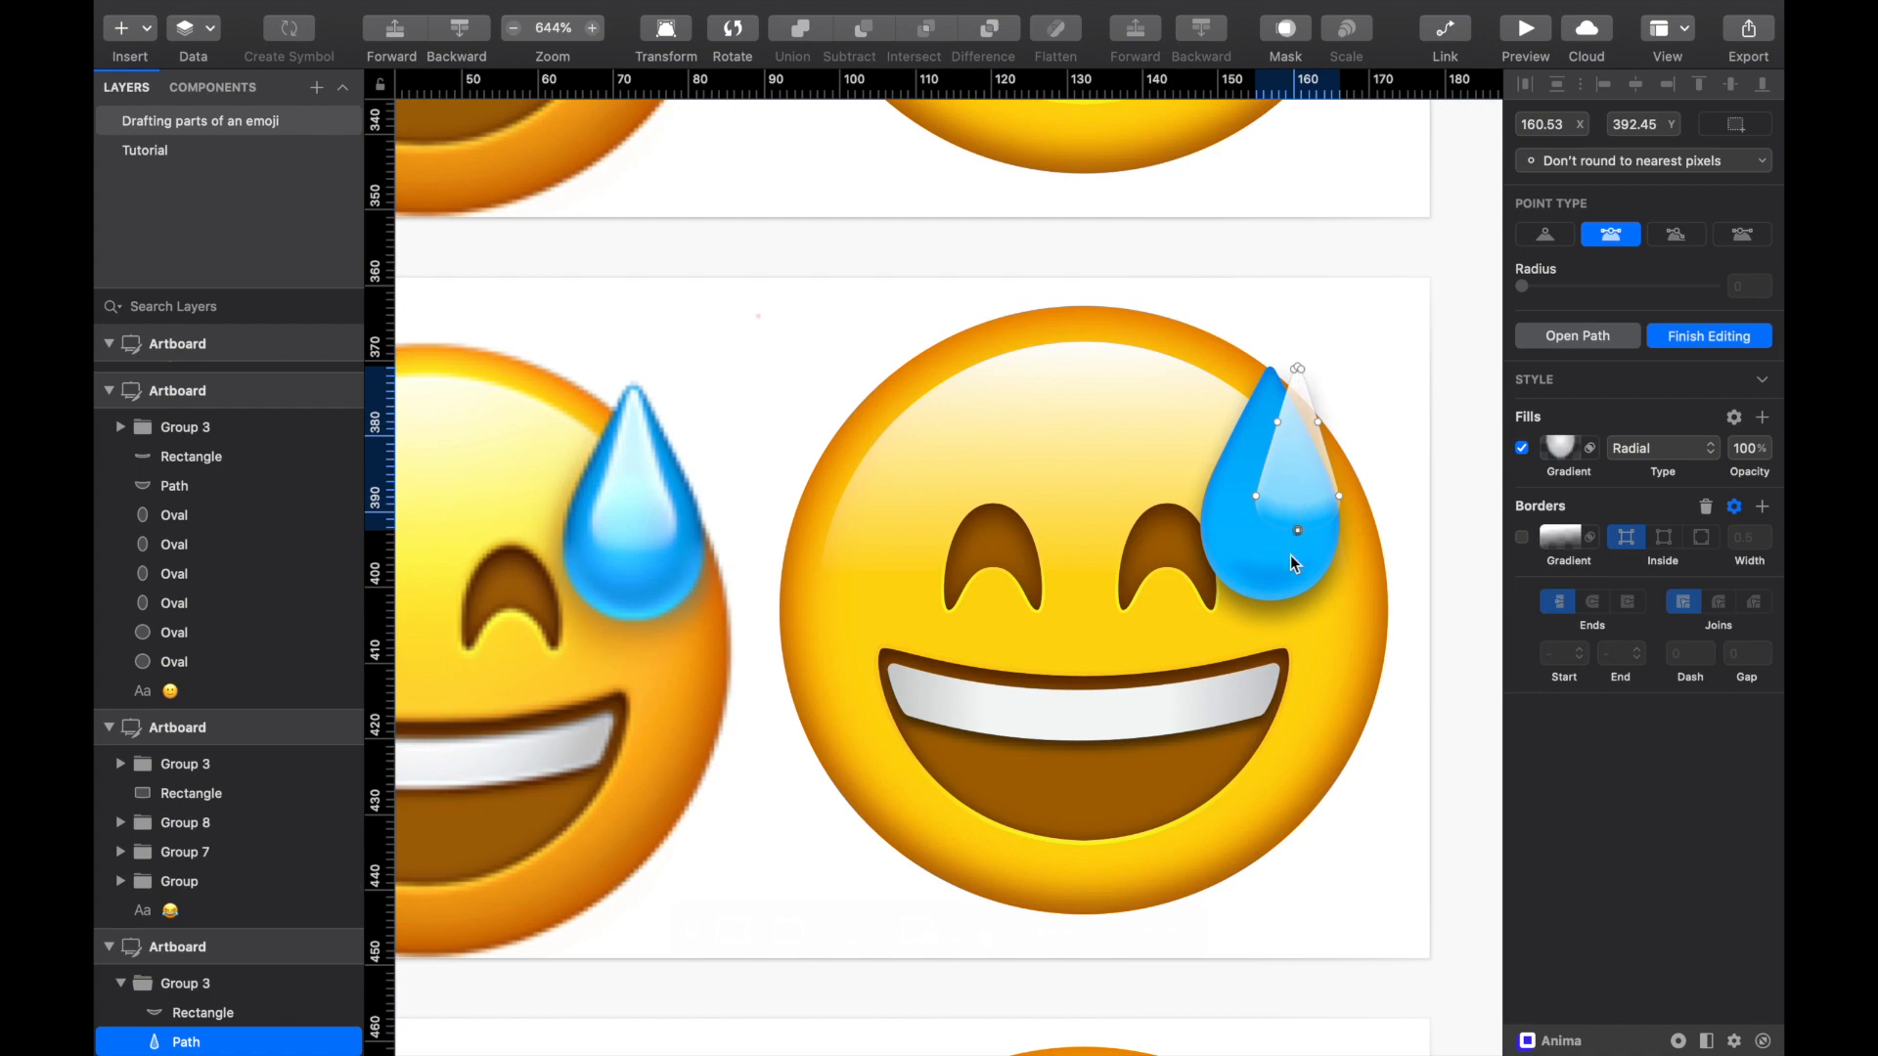
pyautogui.press('Escape')
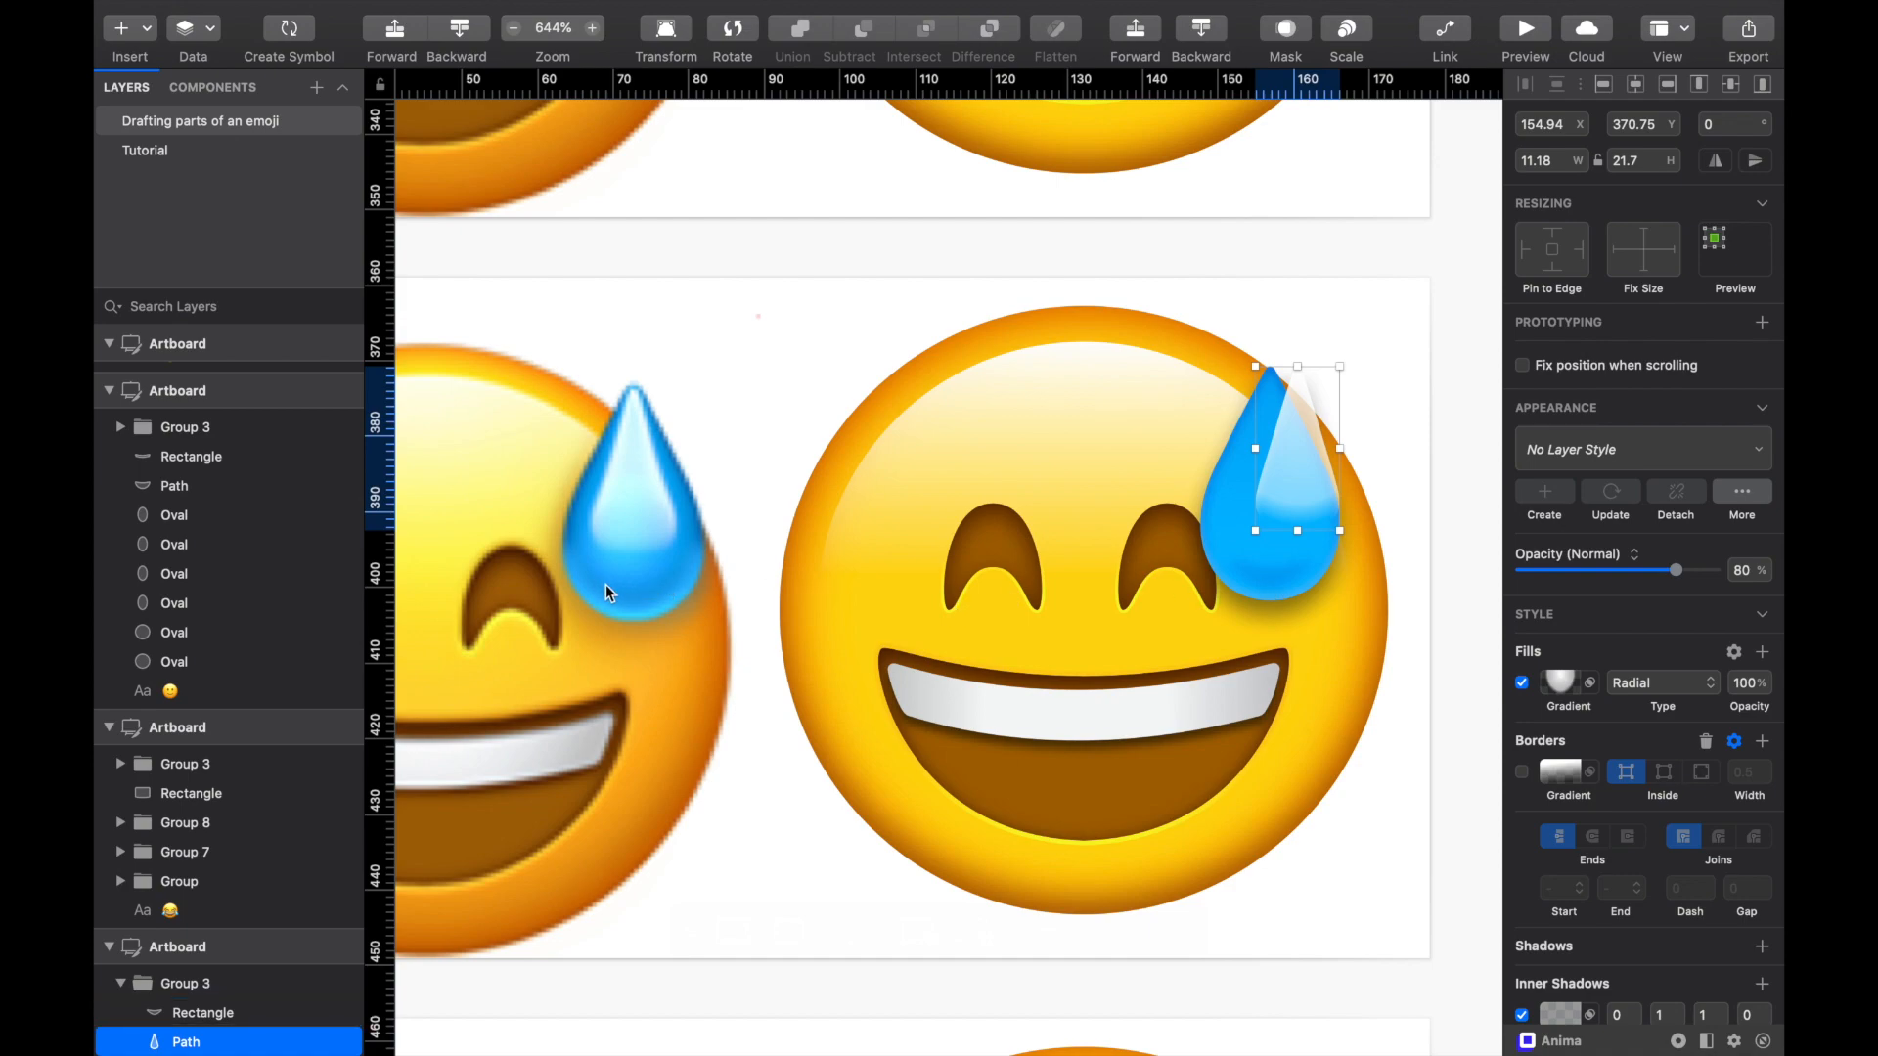
# Step: Inspect the small rectangle shape at the base of the sweat drop and undo the moves made to the drop and its layers
pyautogui.click(1265, 581)
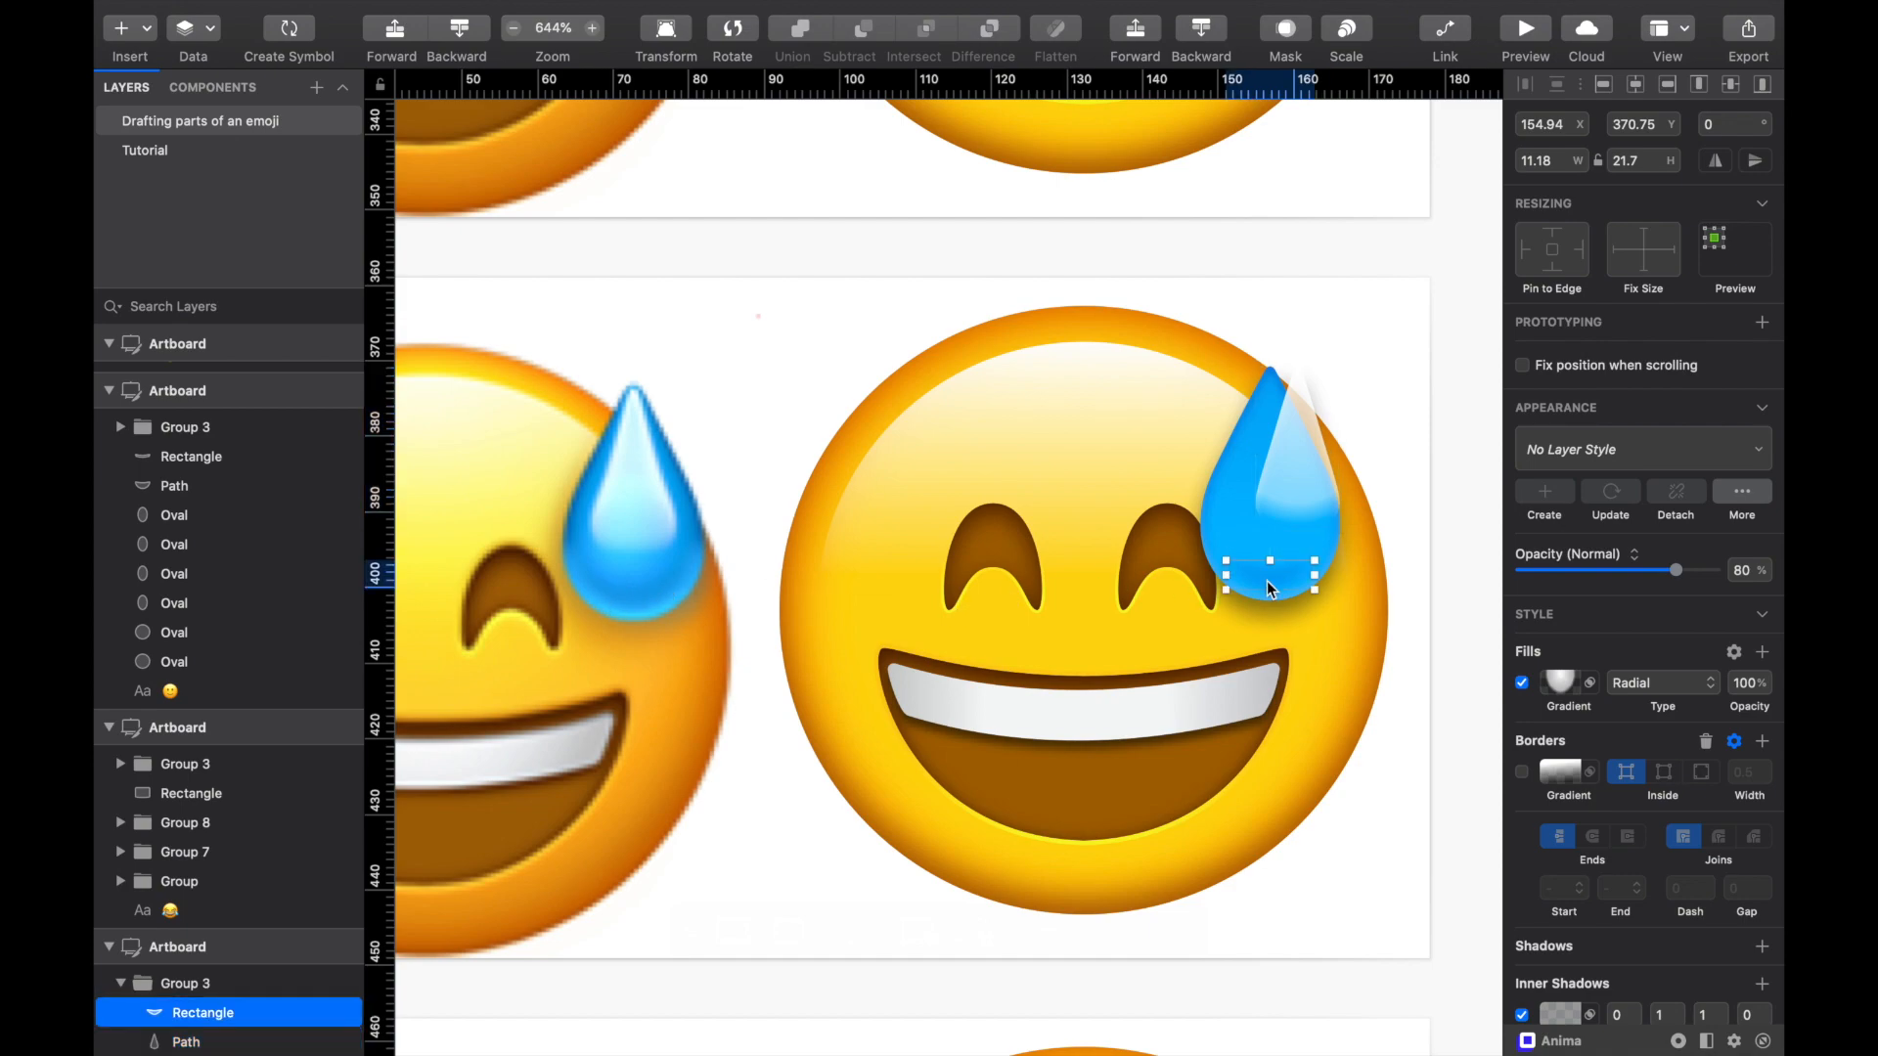
pyautogui.moveTo(1287, 558); pyautogui.dragTo(1289, 567)
pyautogui.press('super+z')
pyautogui.press('super+z')
pyautogui.press('super+z')
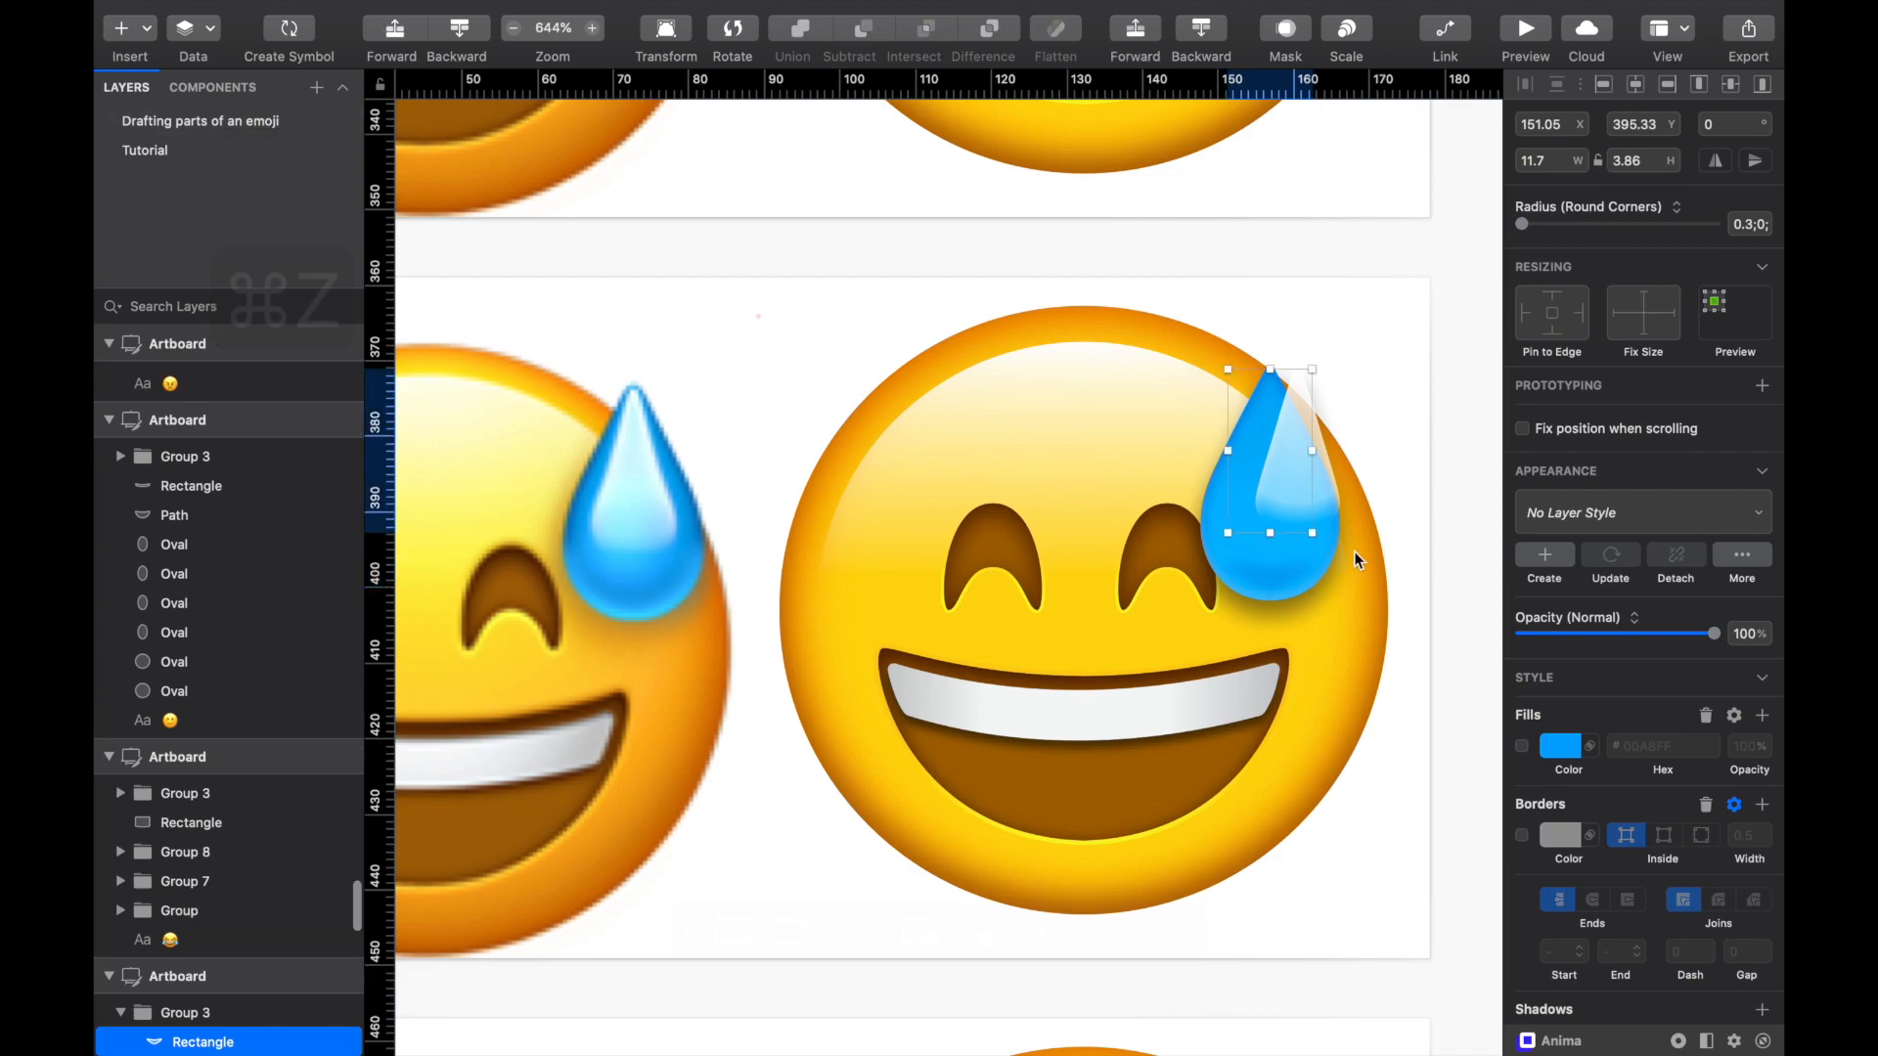
pyautogui.press('super+shift+z')
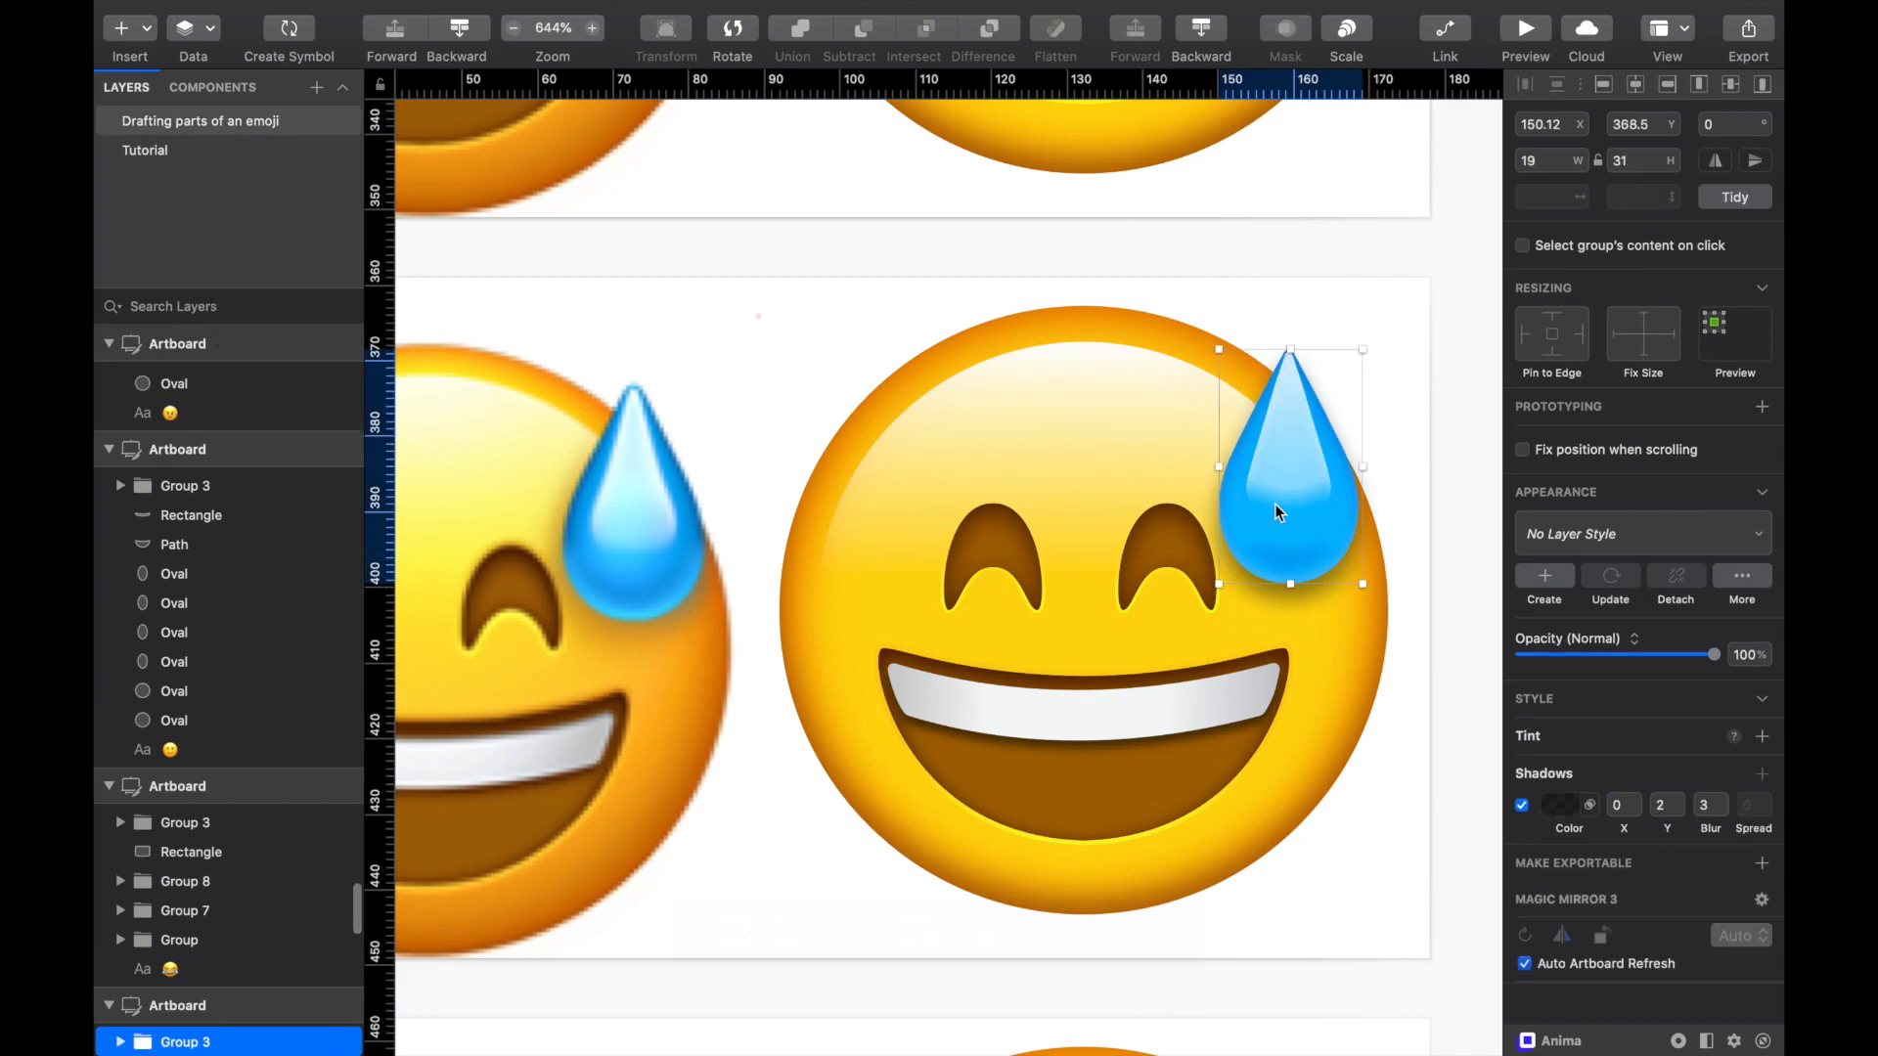